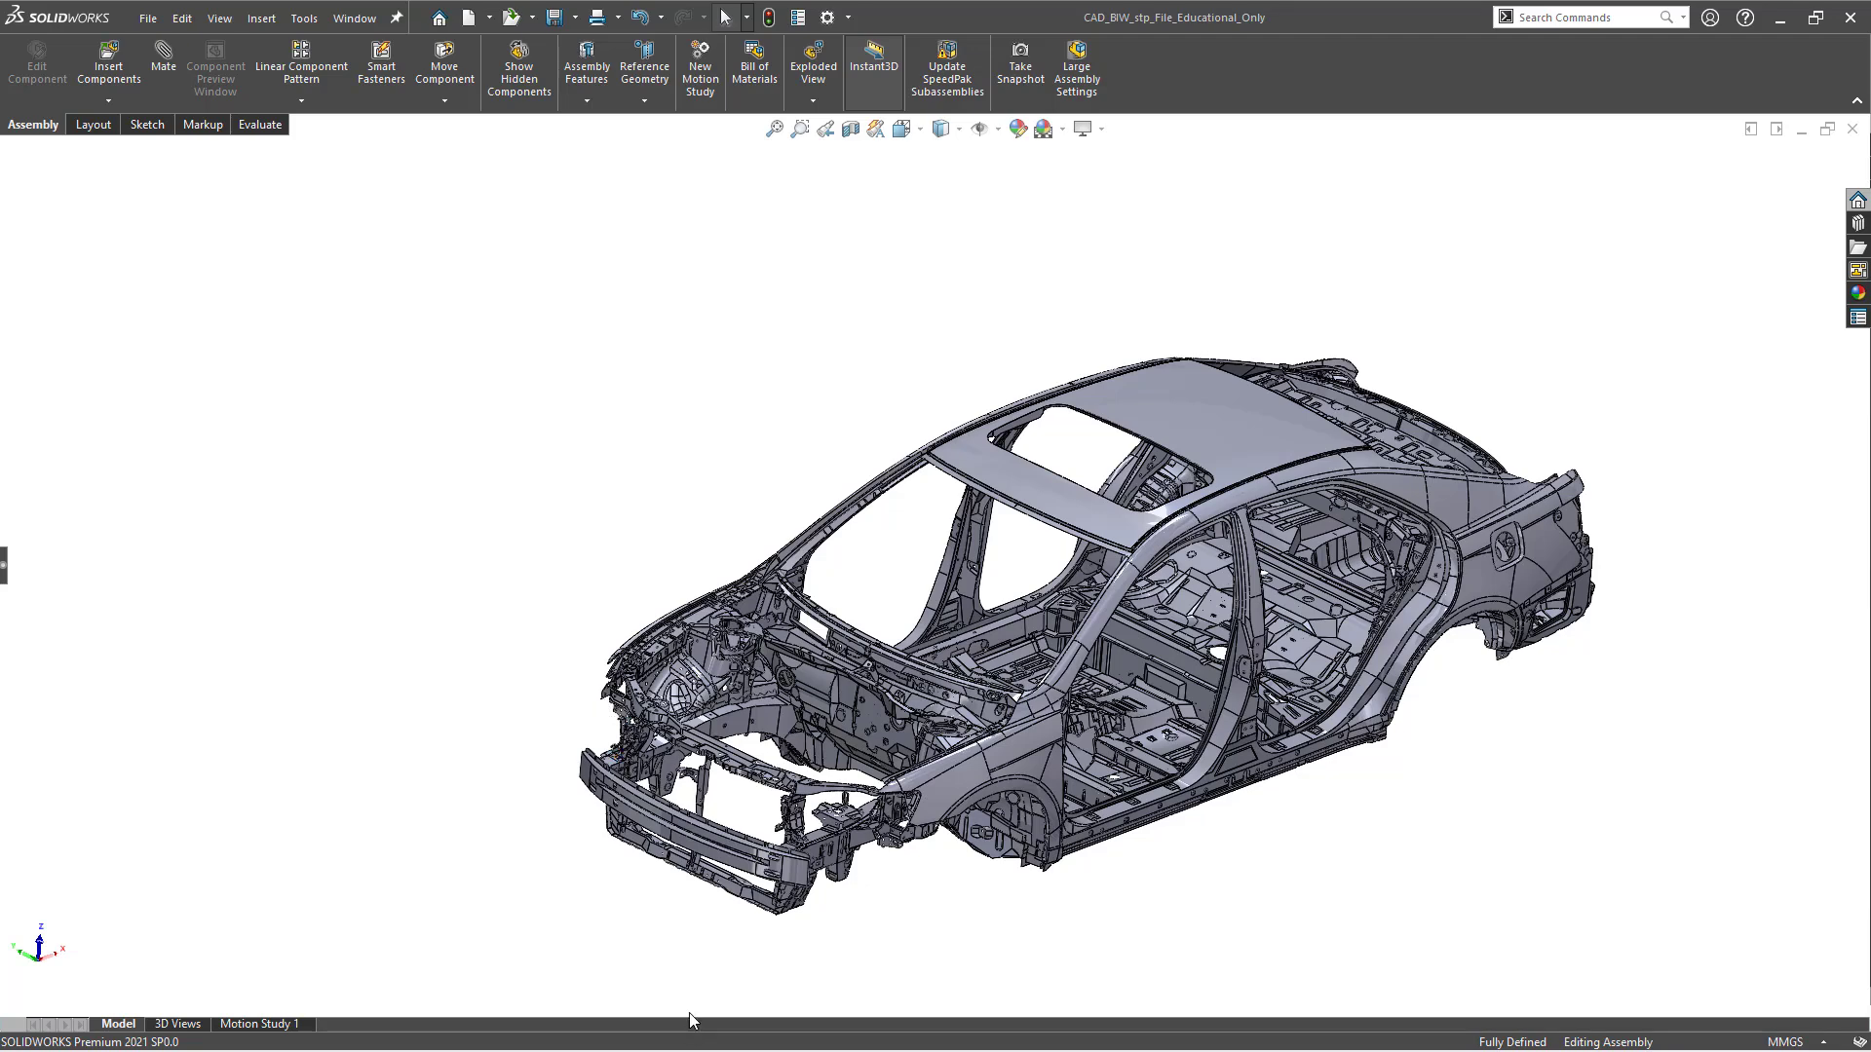
Switch to the ANSA session and inspect the whole car body-in-white model.
key("super")
left_click(596, 1030)
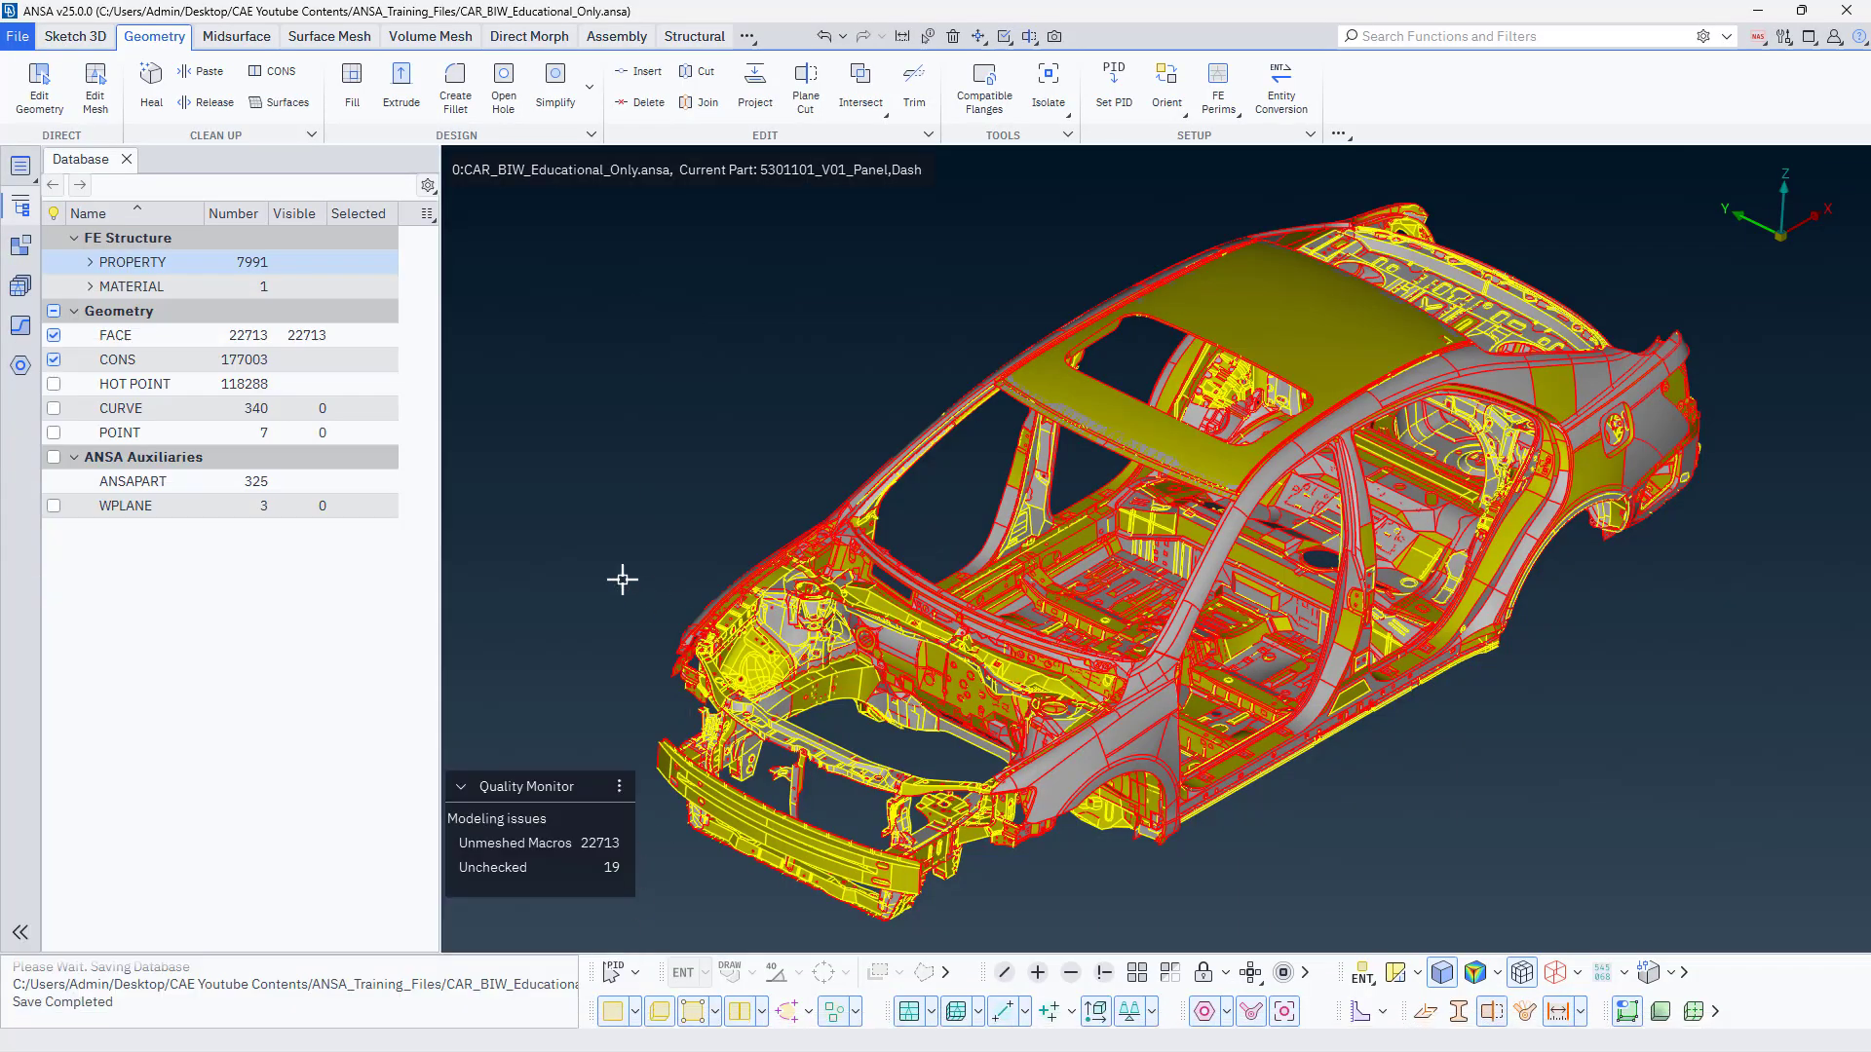
scroll(654, 565, "down", 3)
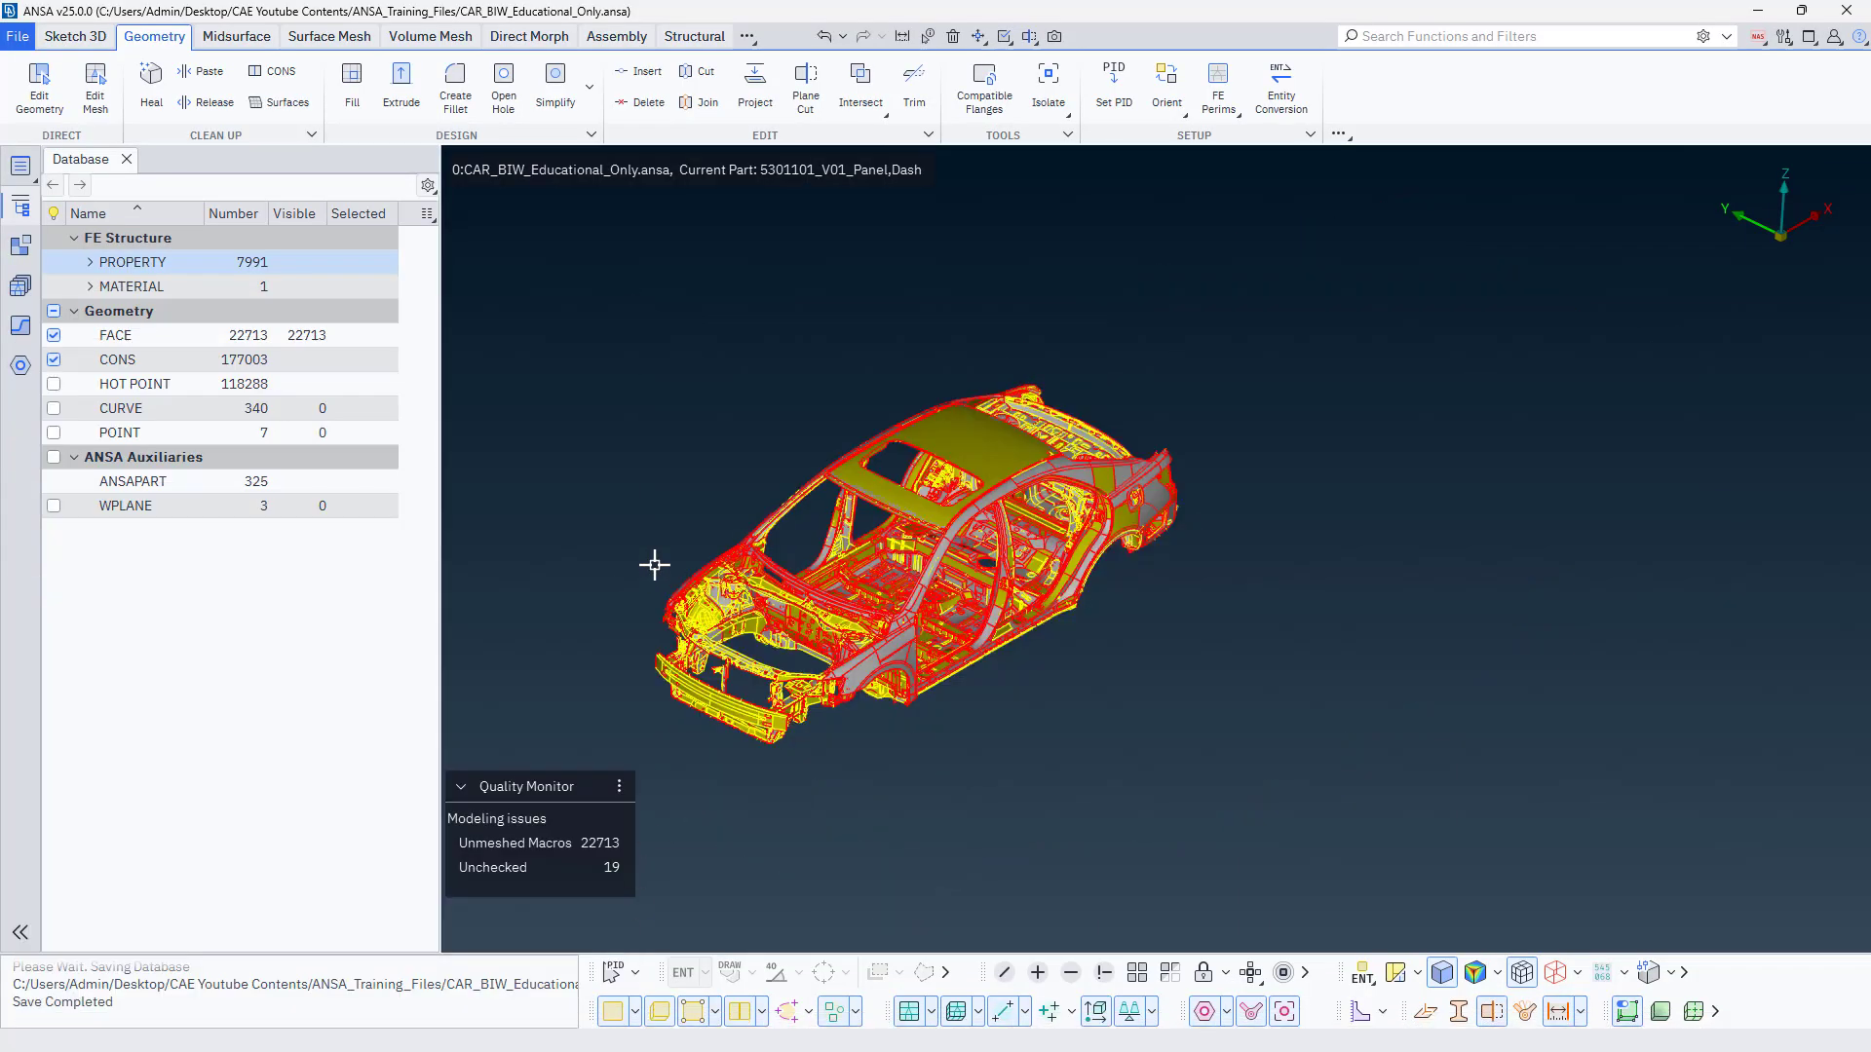
scroll(654, 565, "up", 3)
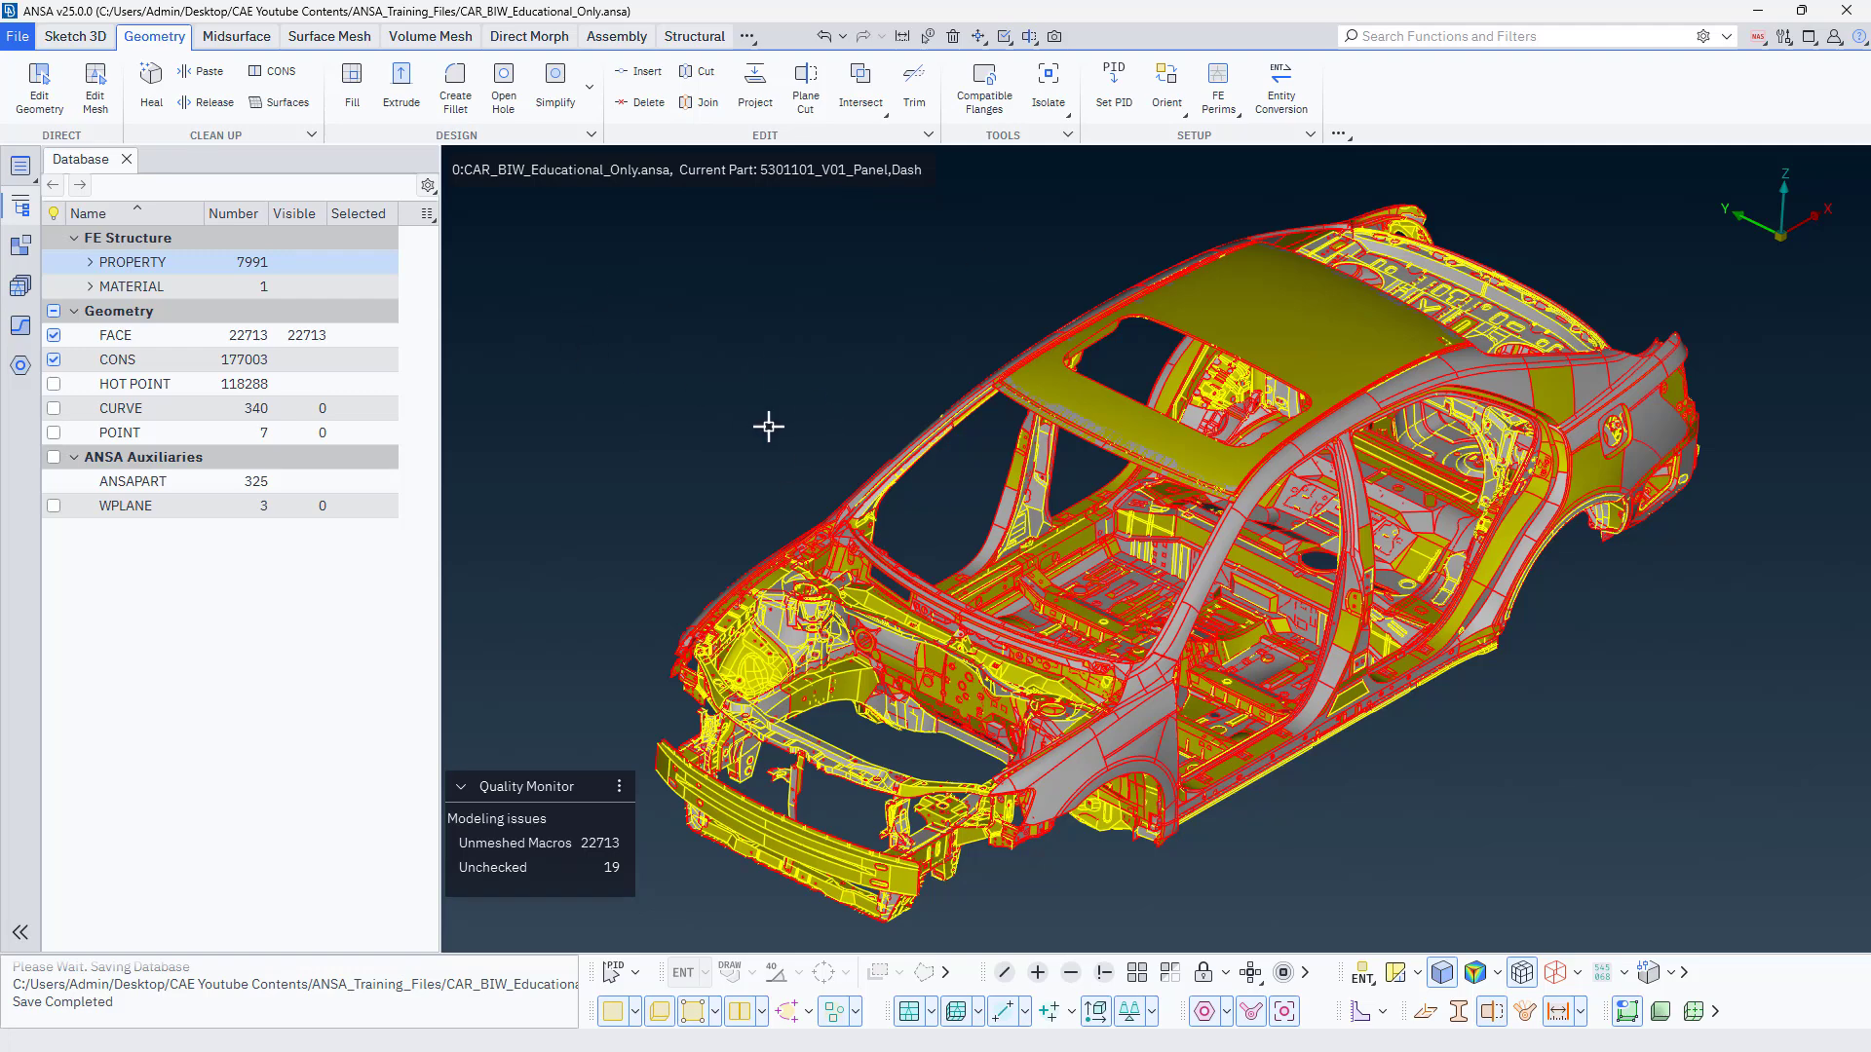
Launch a second ANSA v25.0.0 session with the ANSA layout and dismiss its Release Highlights.
key("super")
left_click(162, 1027)
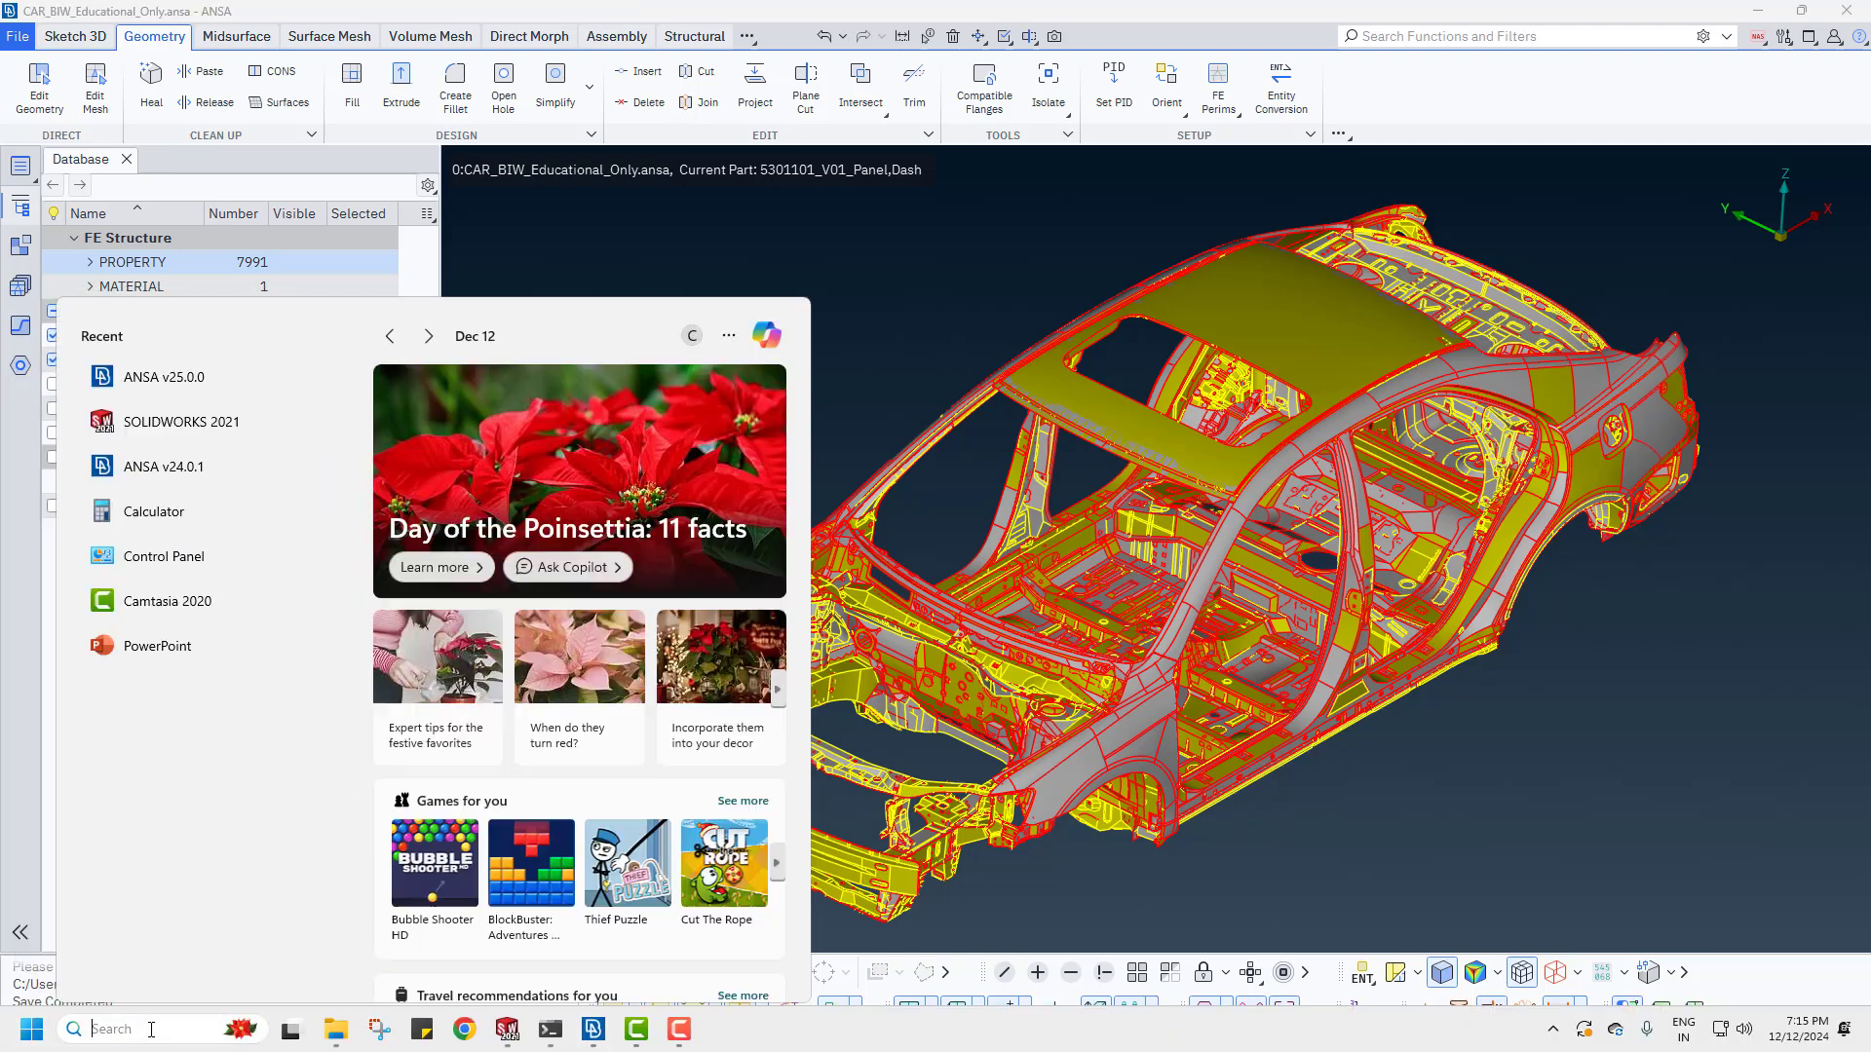
left_click(181, 375)
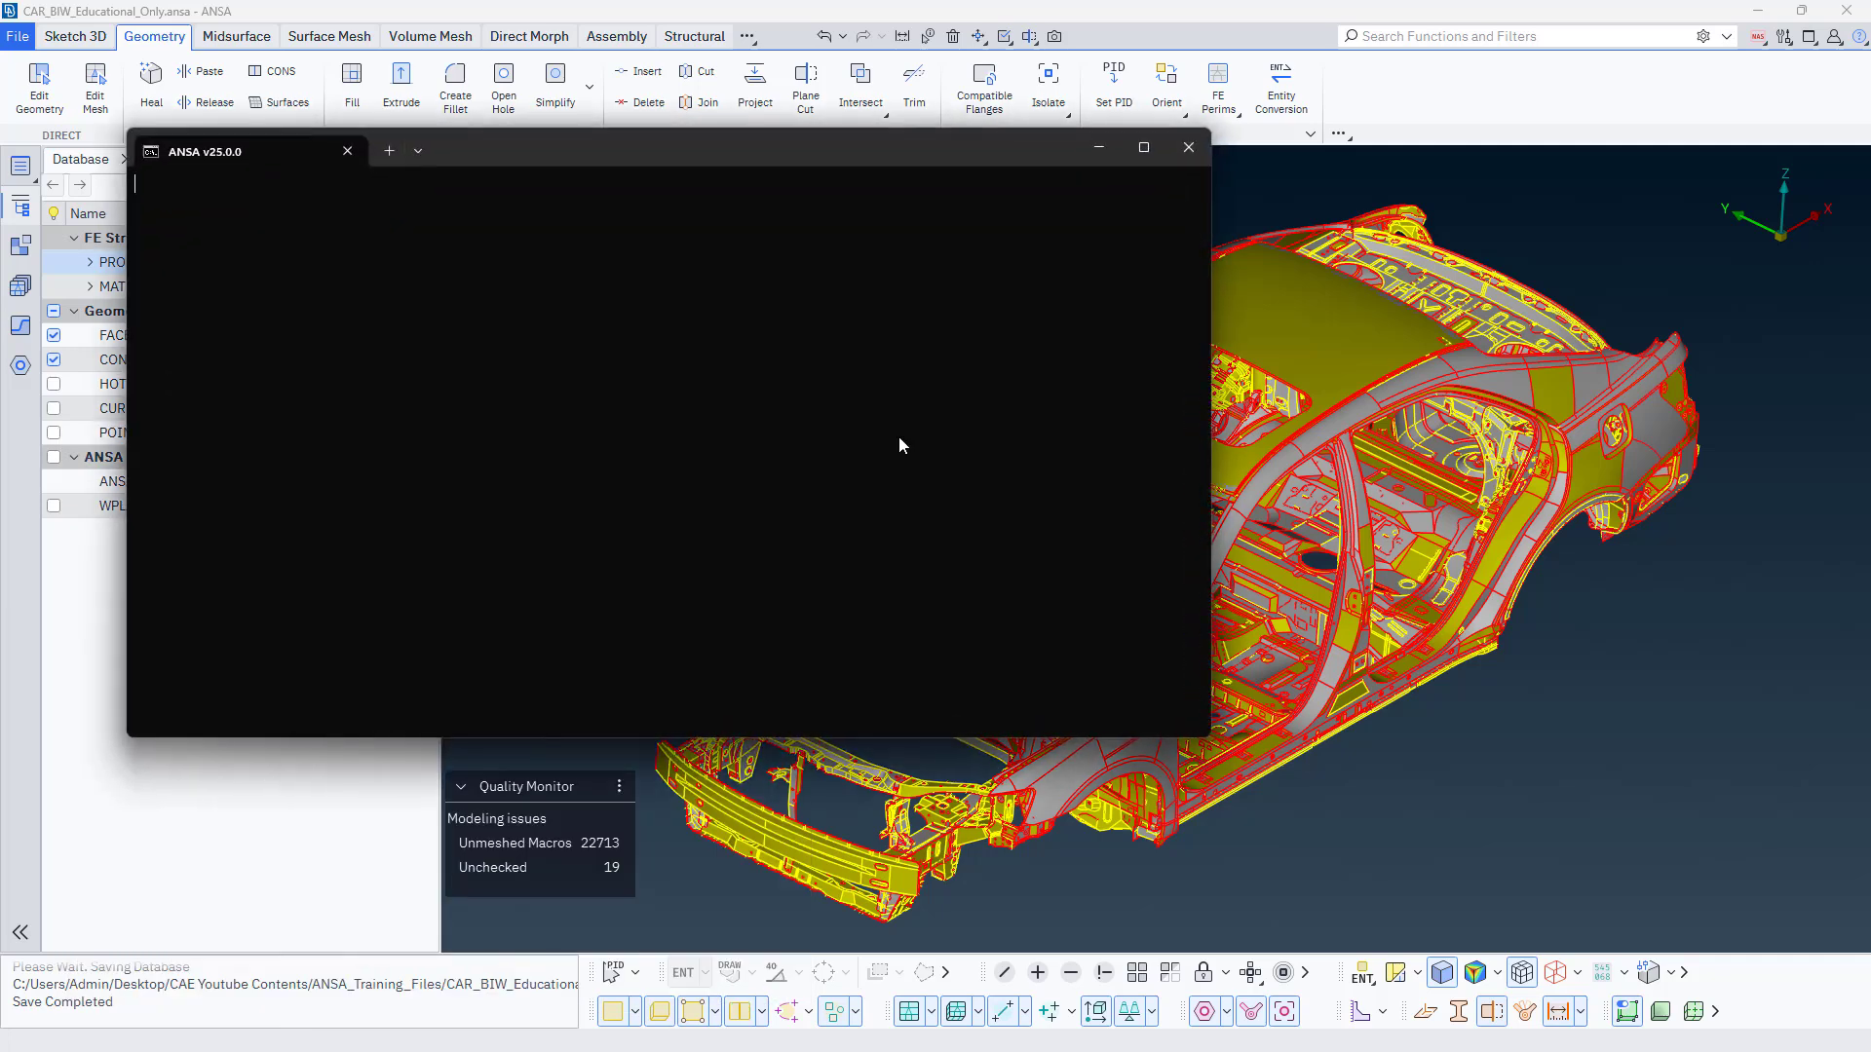
left_click(1099, 149)
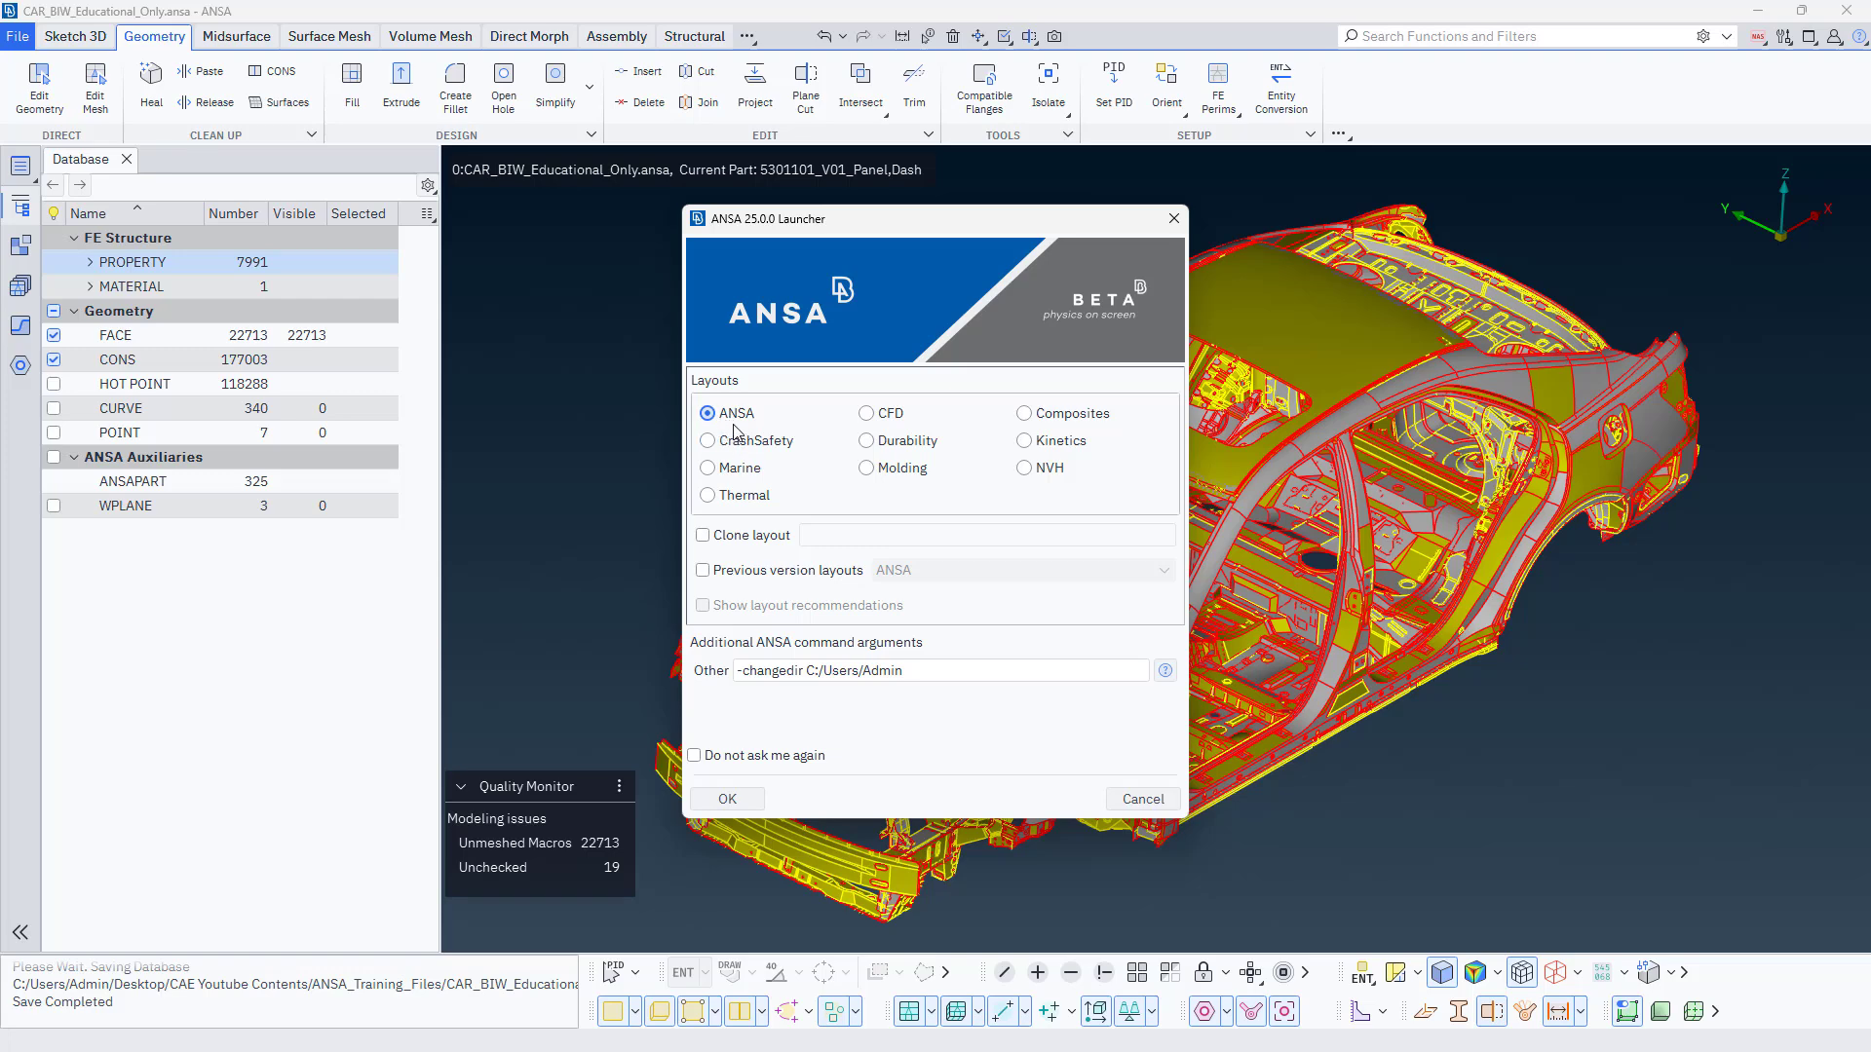
left_click(727, 803)
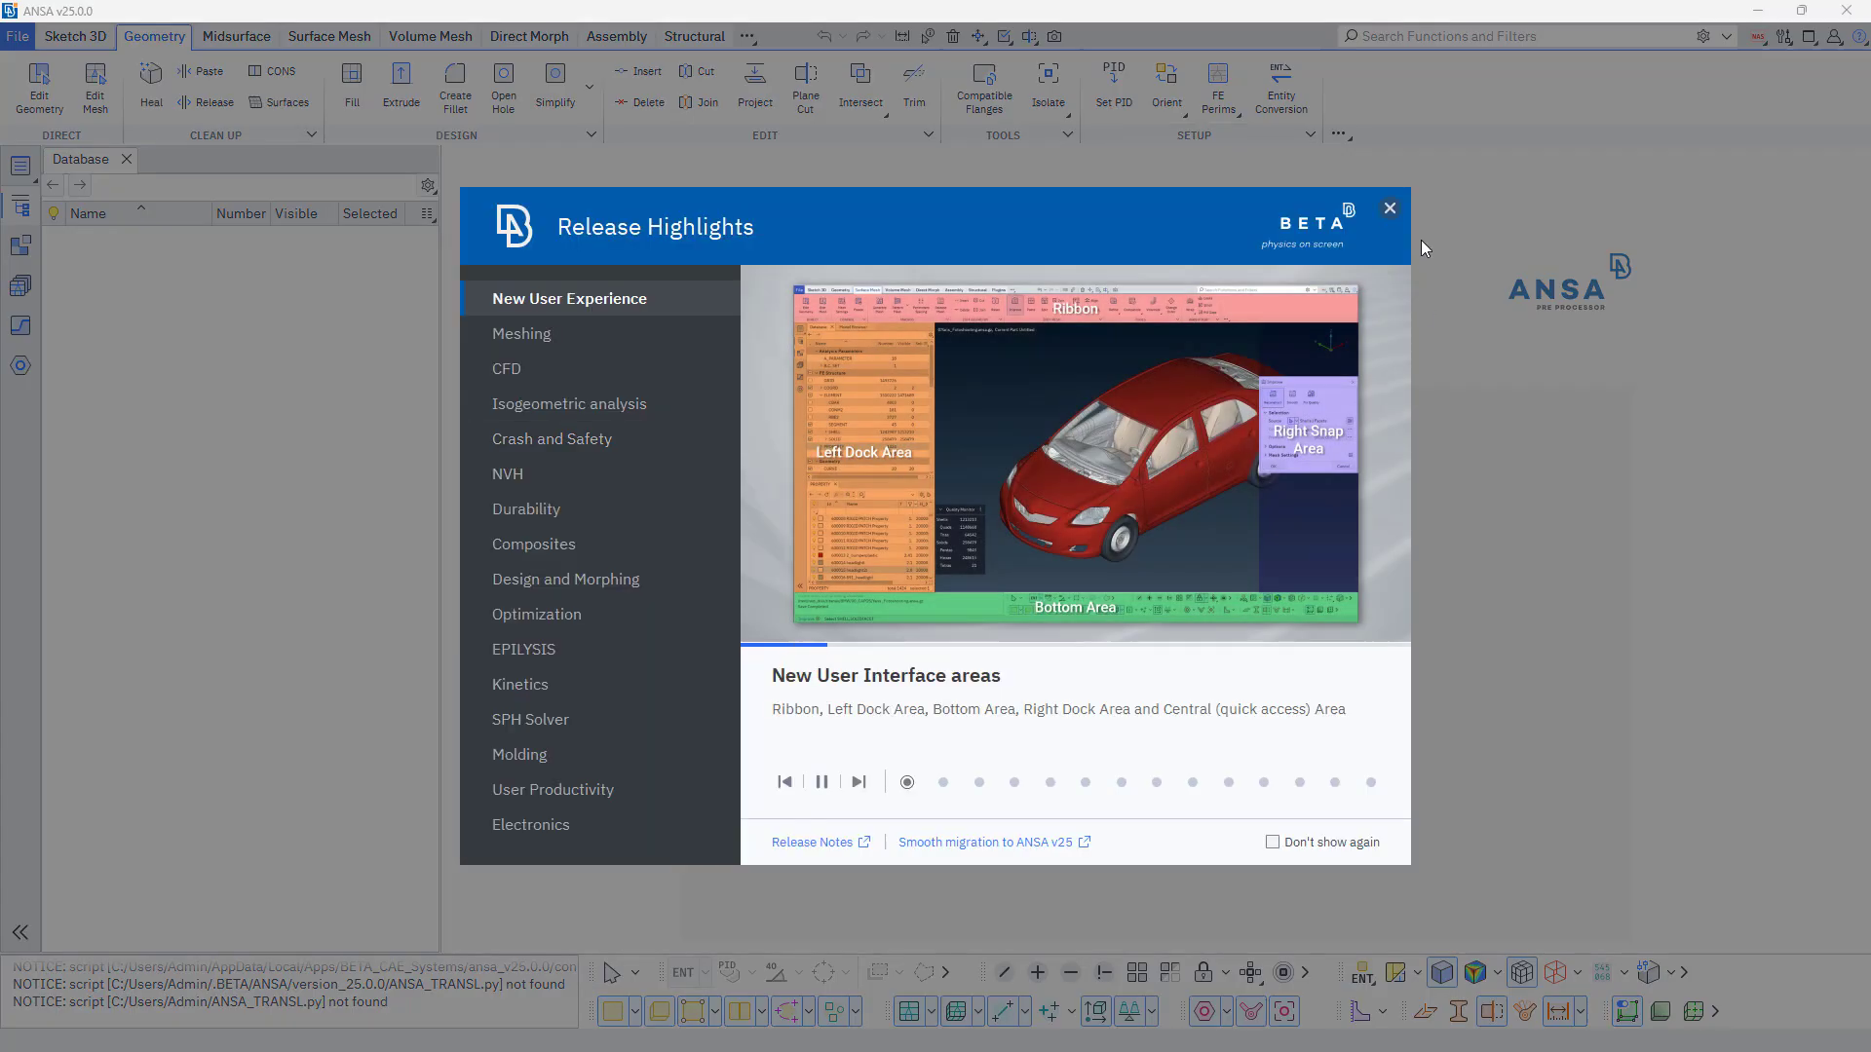
left_click(1394, 203)
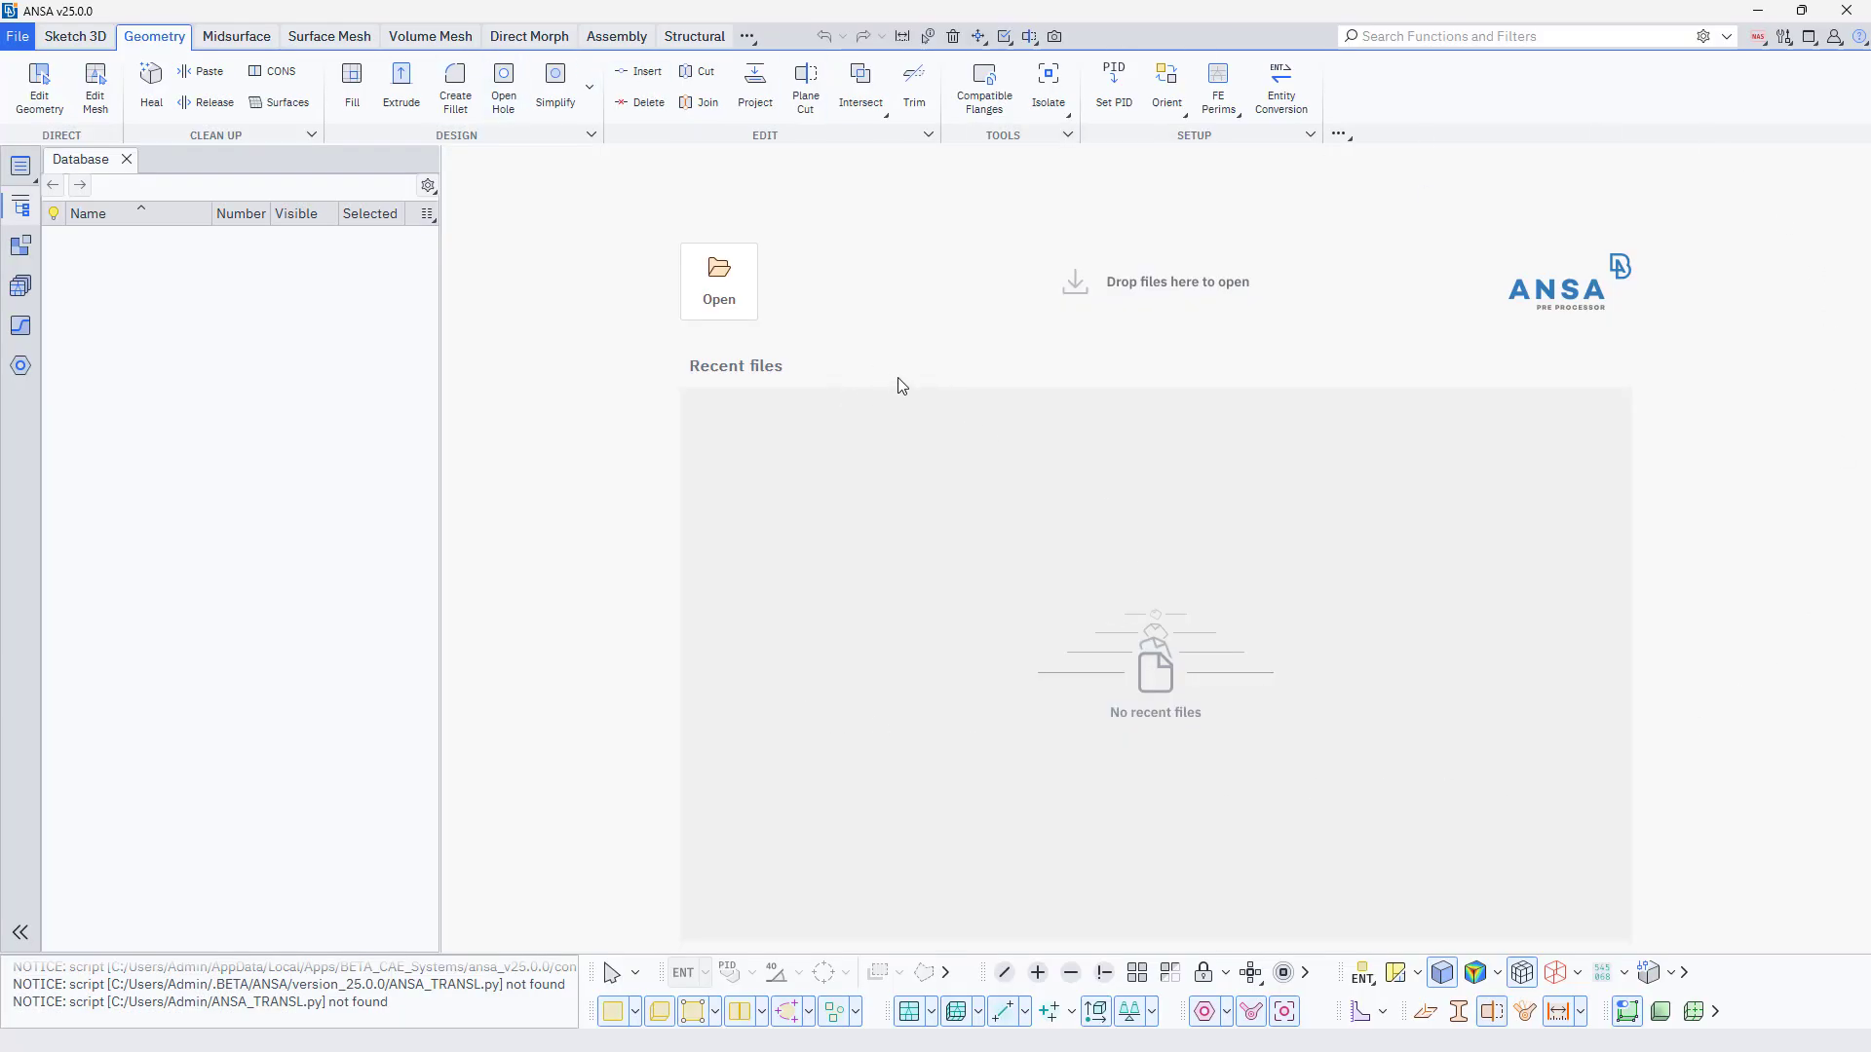
Reopen the Release Highlights from the help resources, view the New User Experience slides and close them.
left_click(1859, 36)
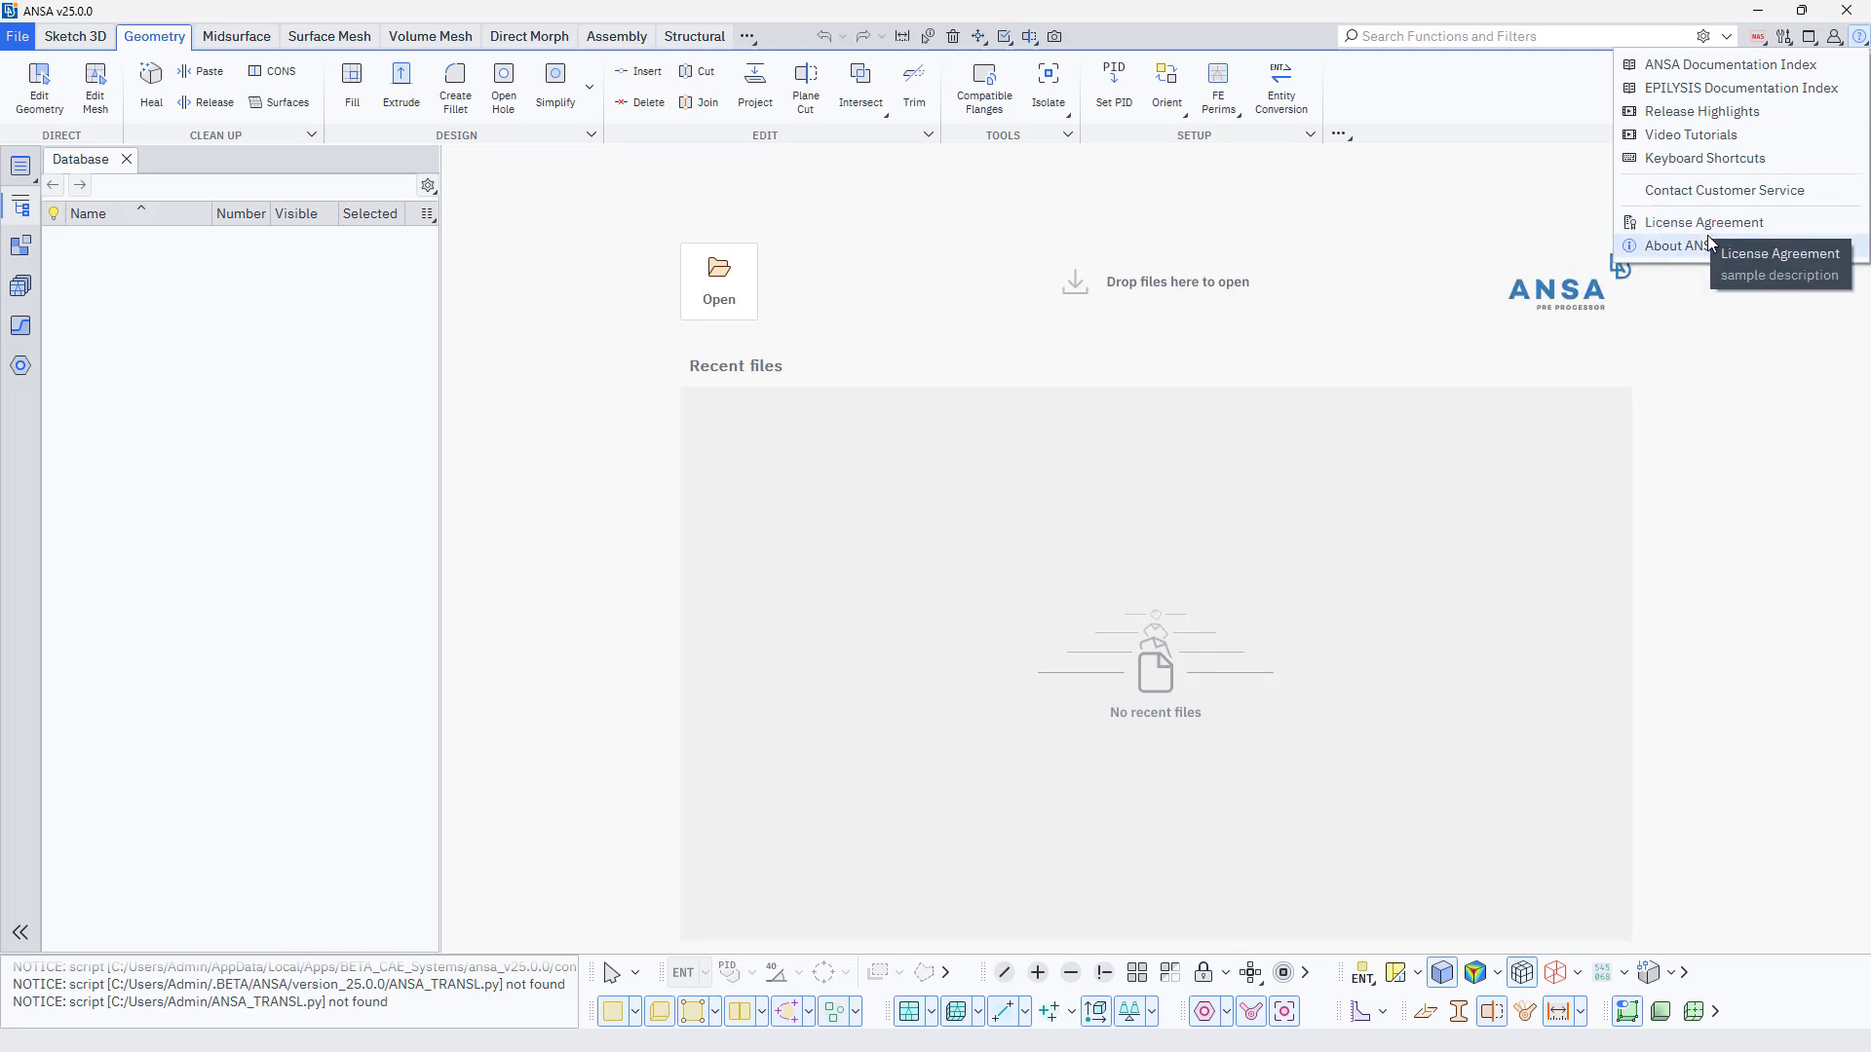
left_click(1715, 112)
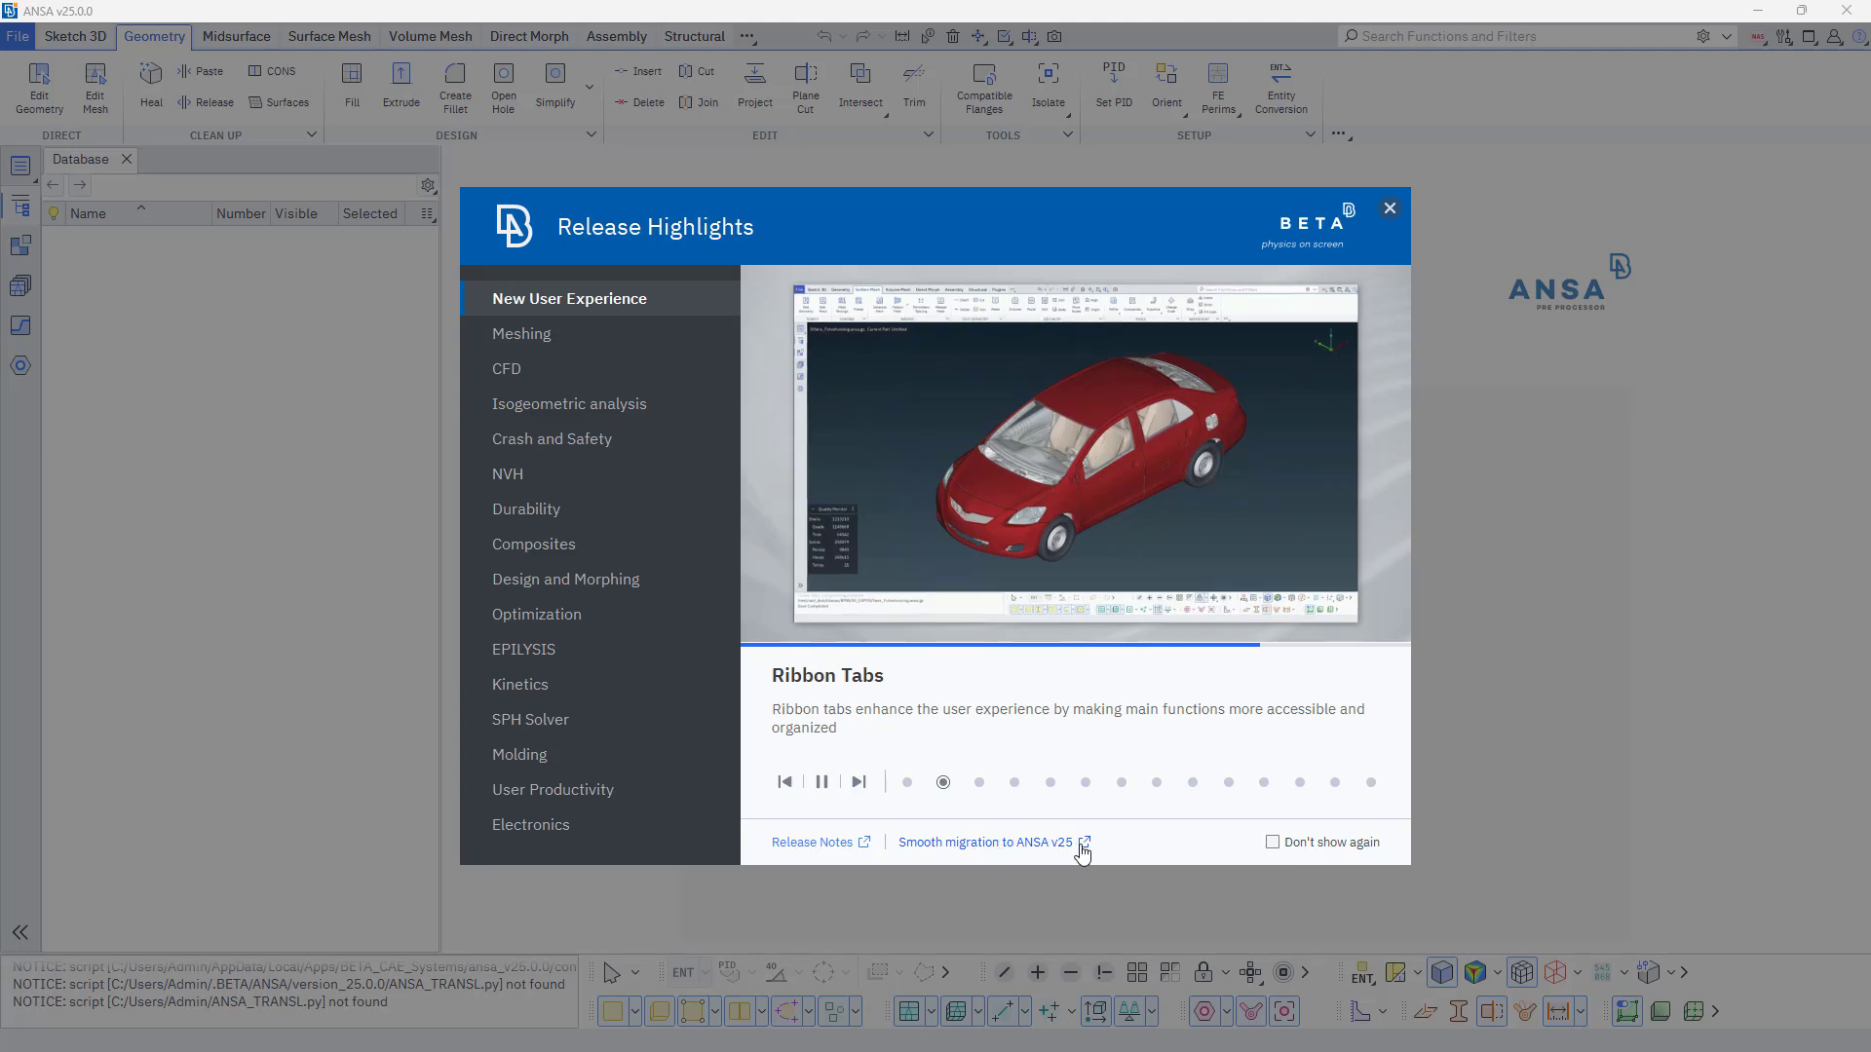
left_click(1389, 209)
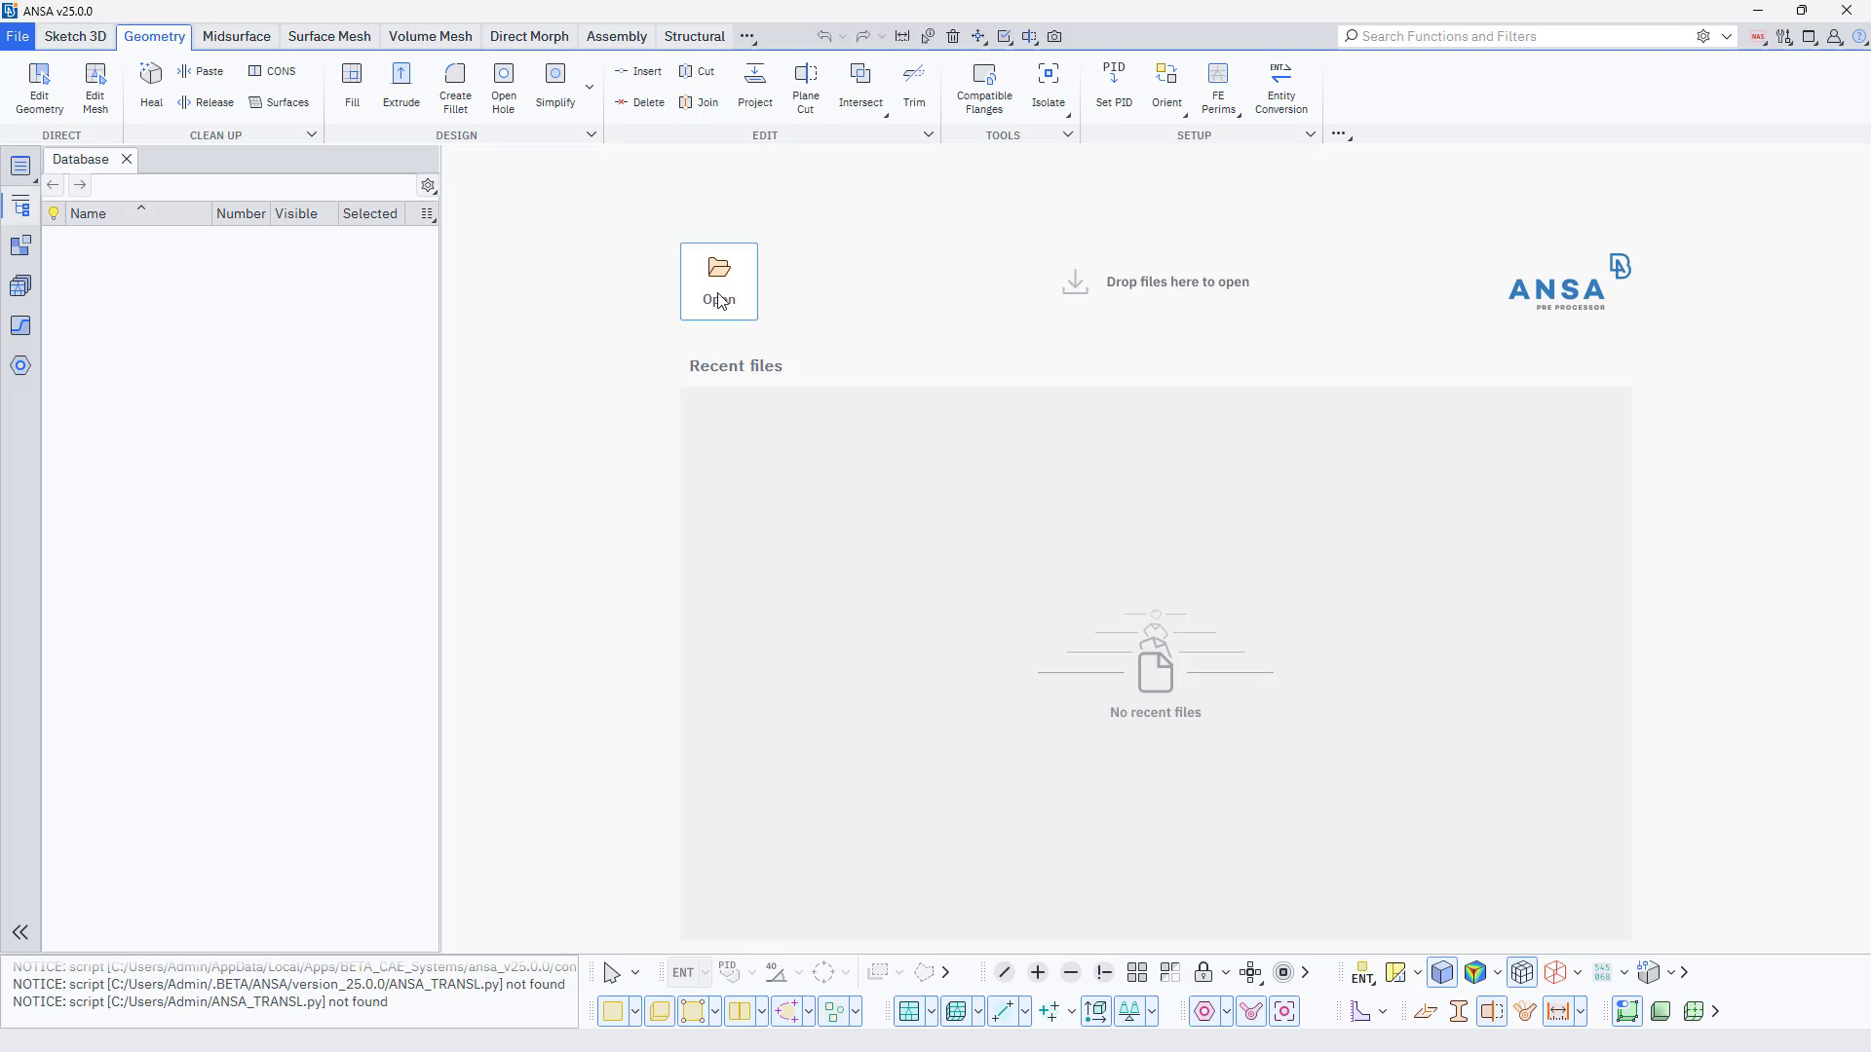
Open CAR_BIW_Educational_Only.ansa from Desktop/CAE Youtube Contents/ANSA_Training_Files as a copy.
left_click(18, 39)
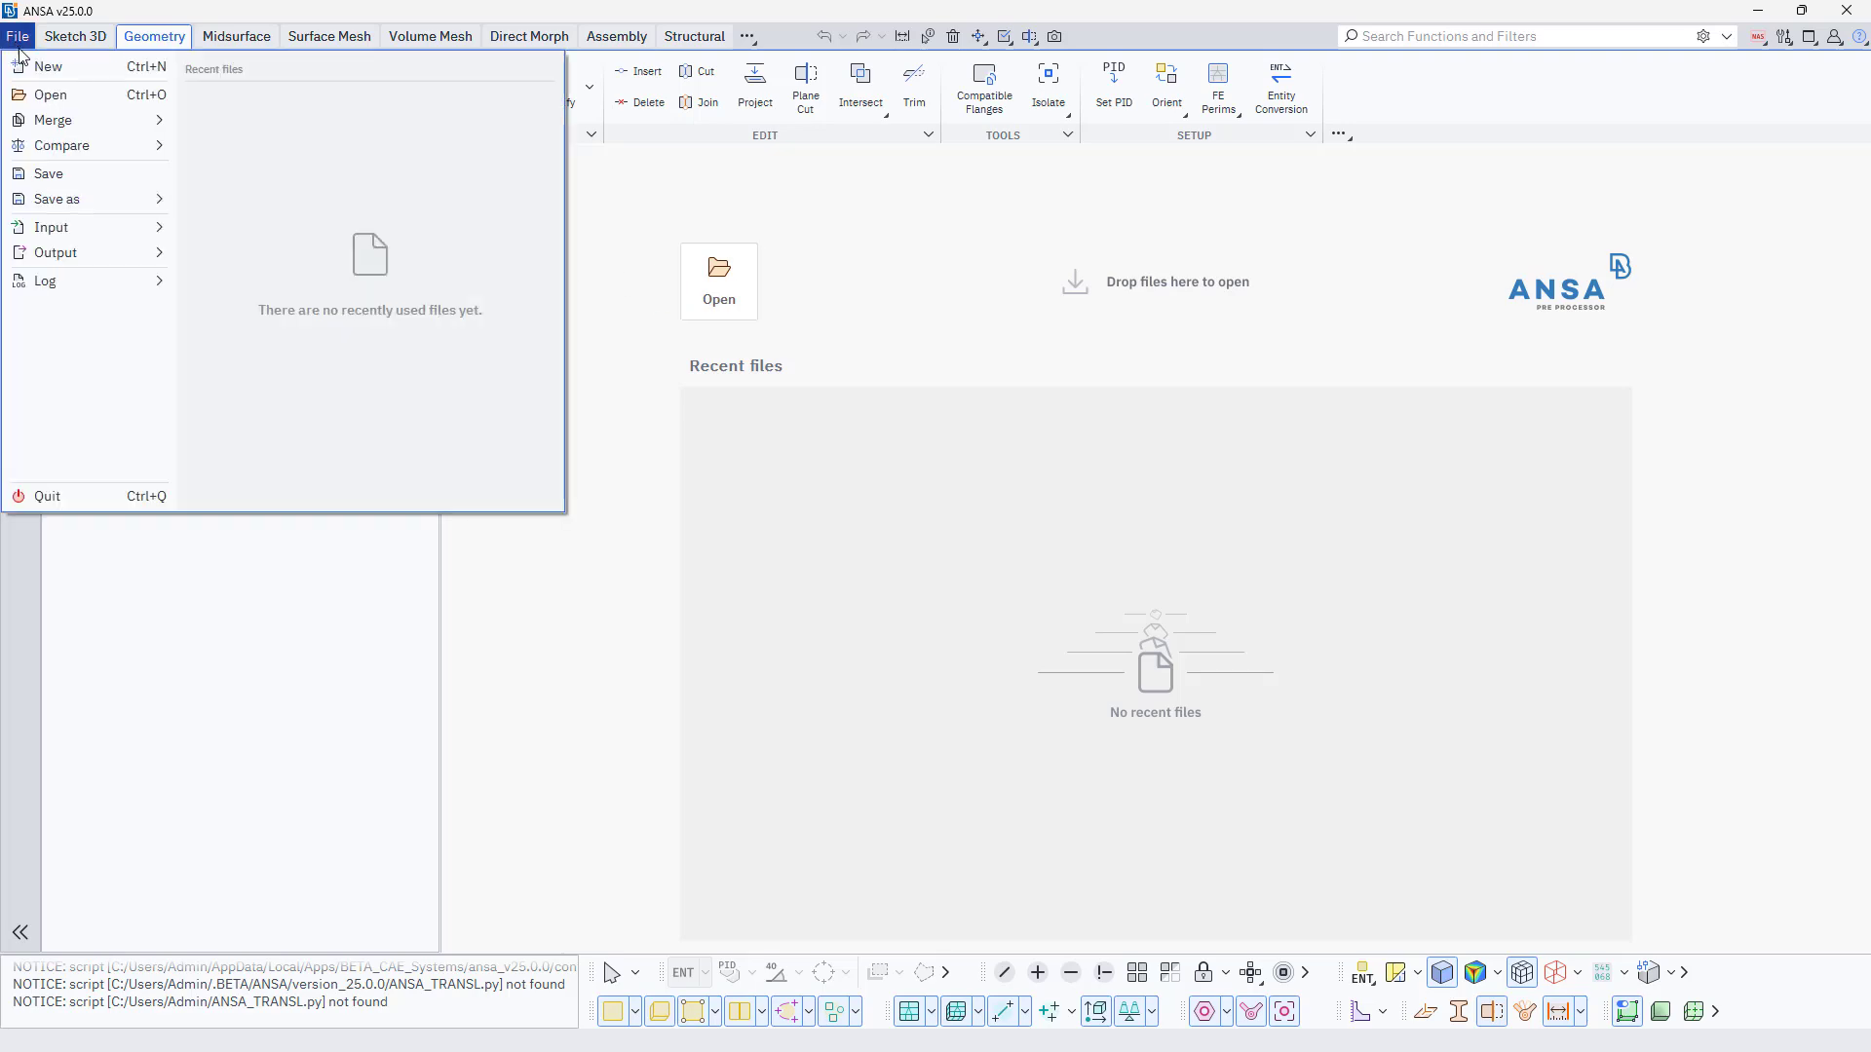
left_click(35, 96)
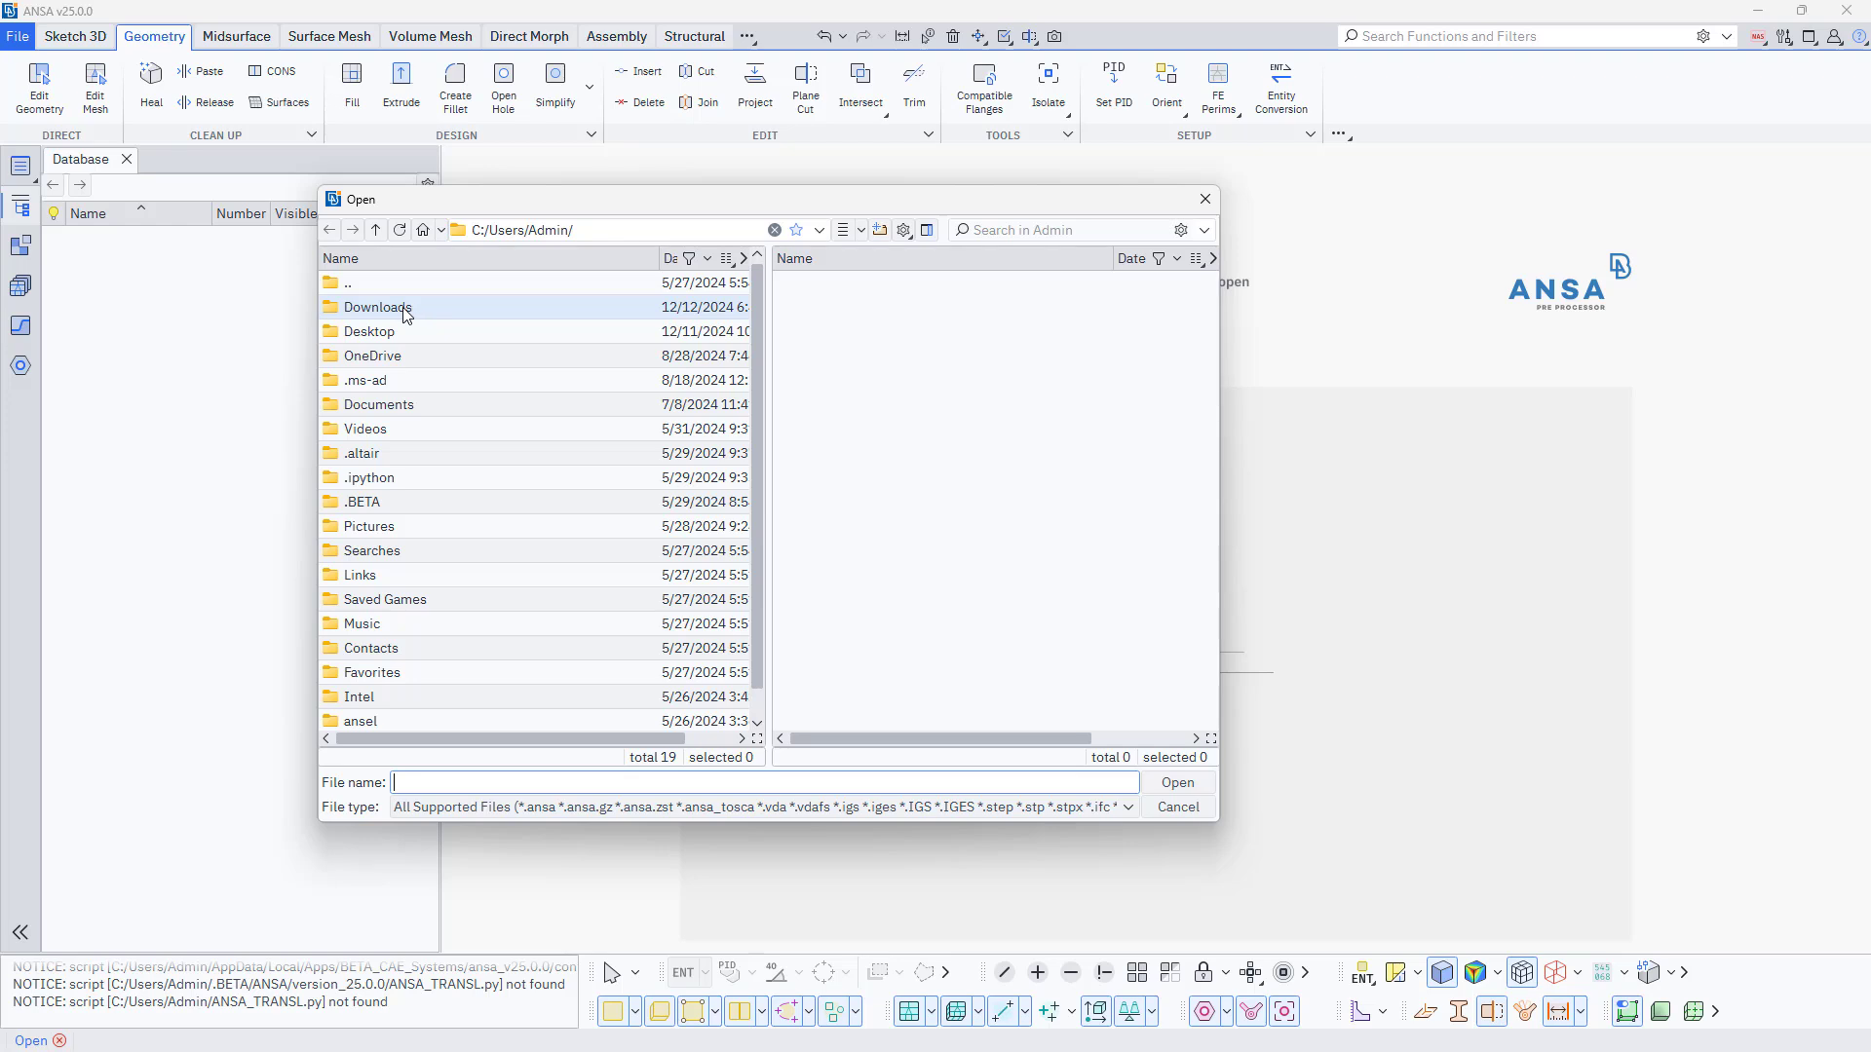
double_click(394, 340)
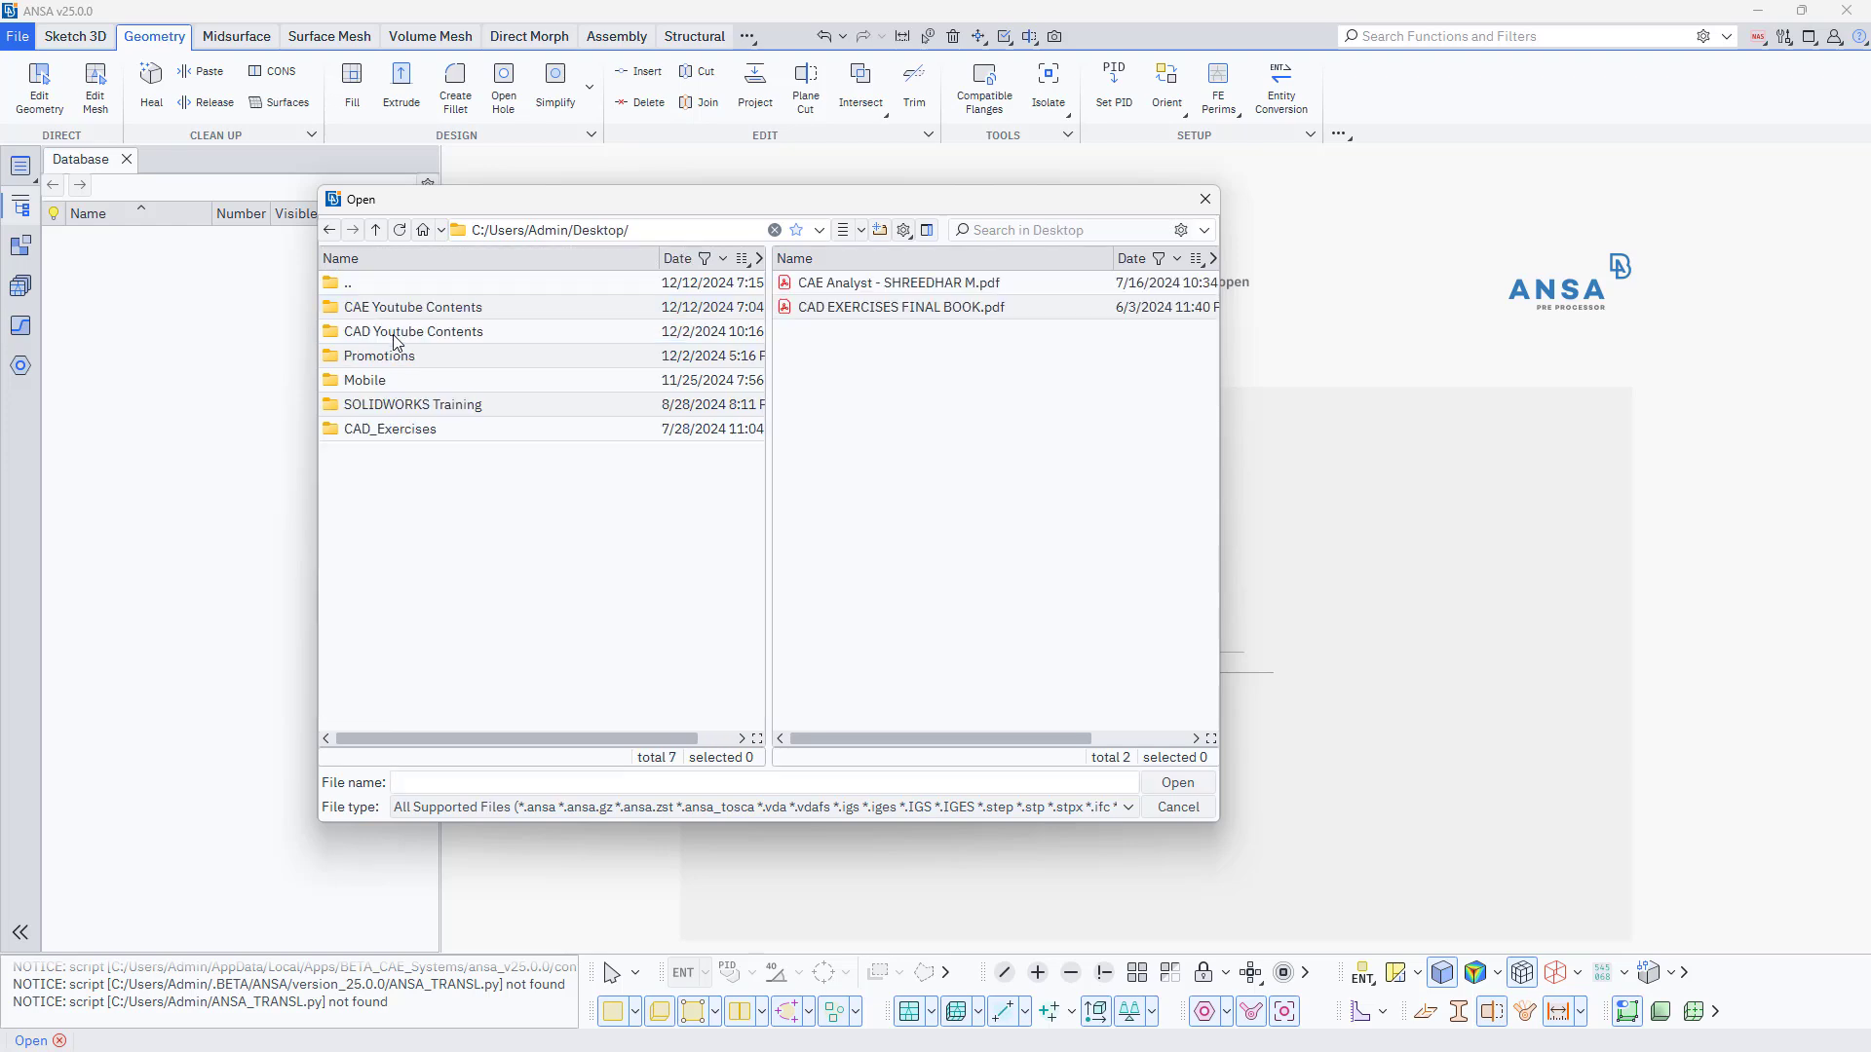
double_click(387, 312)
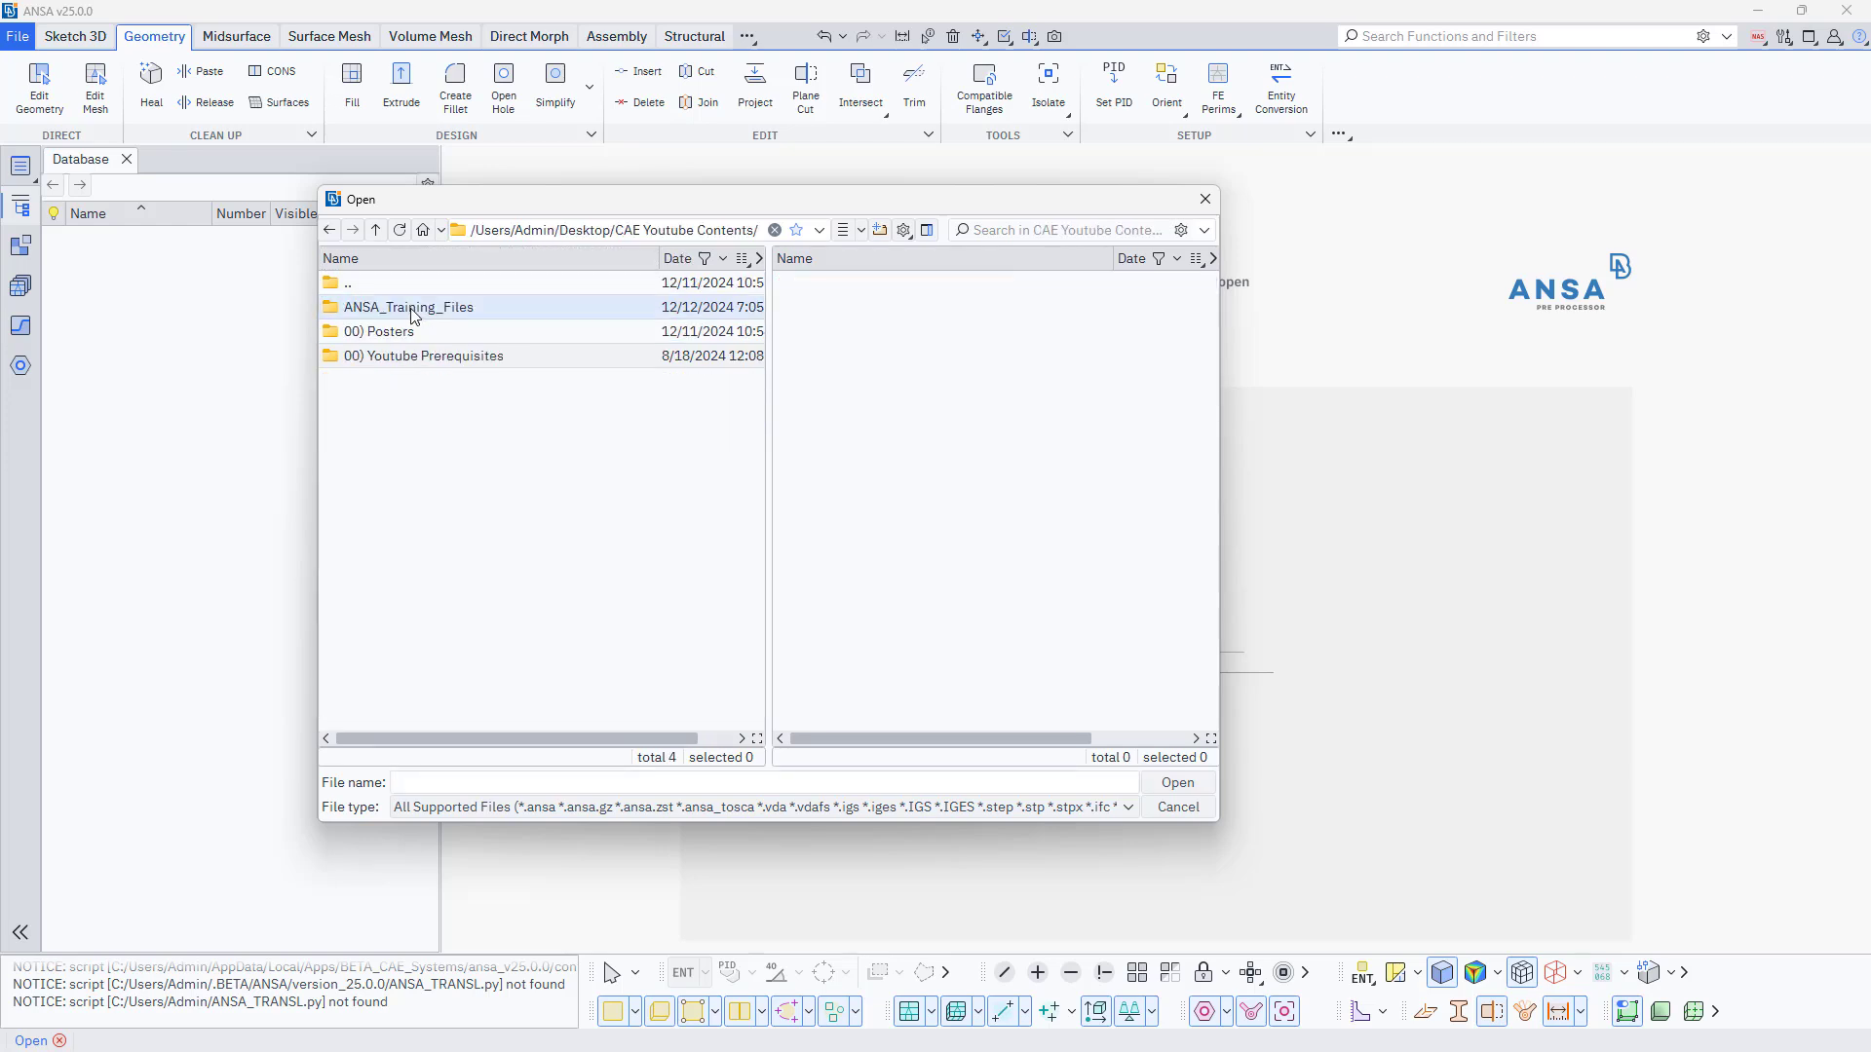
double_click(387, 310)
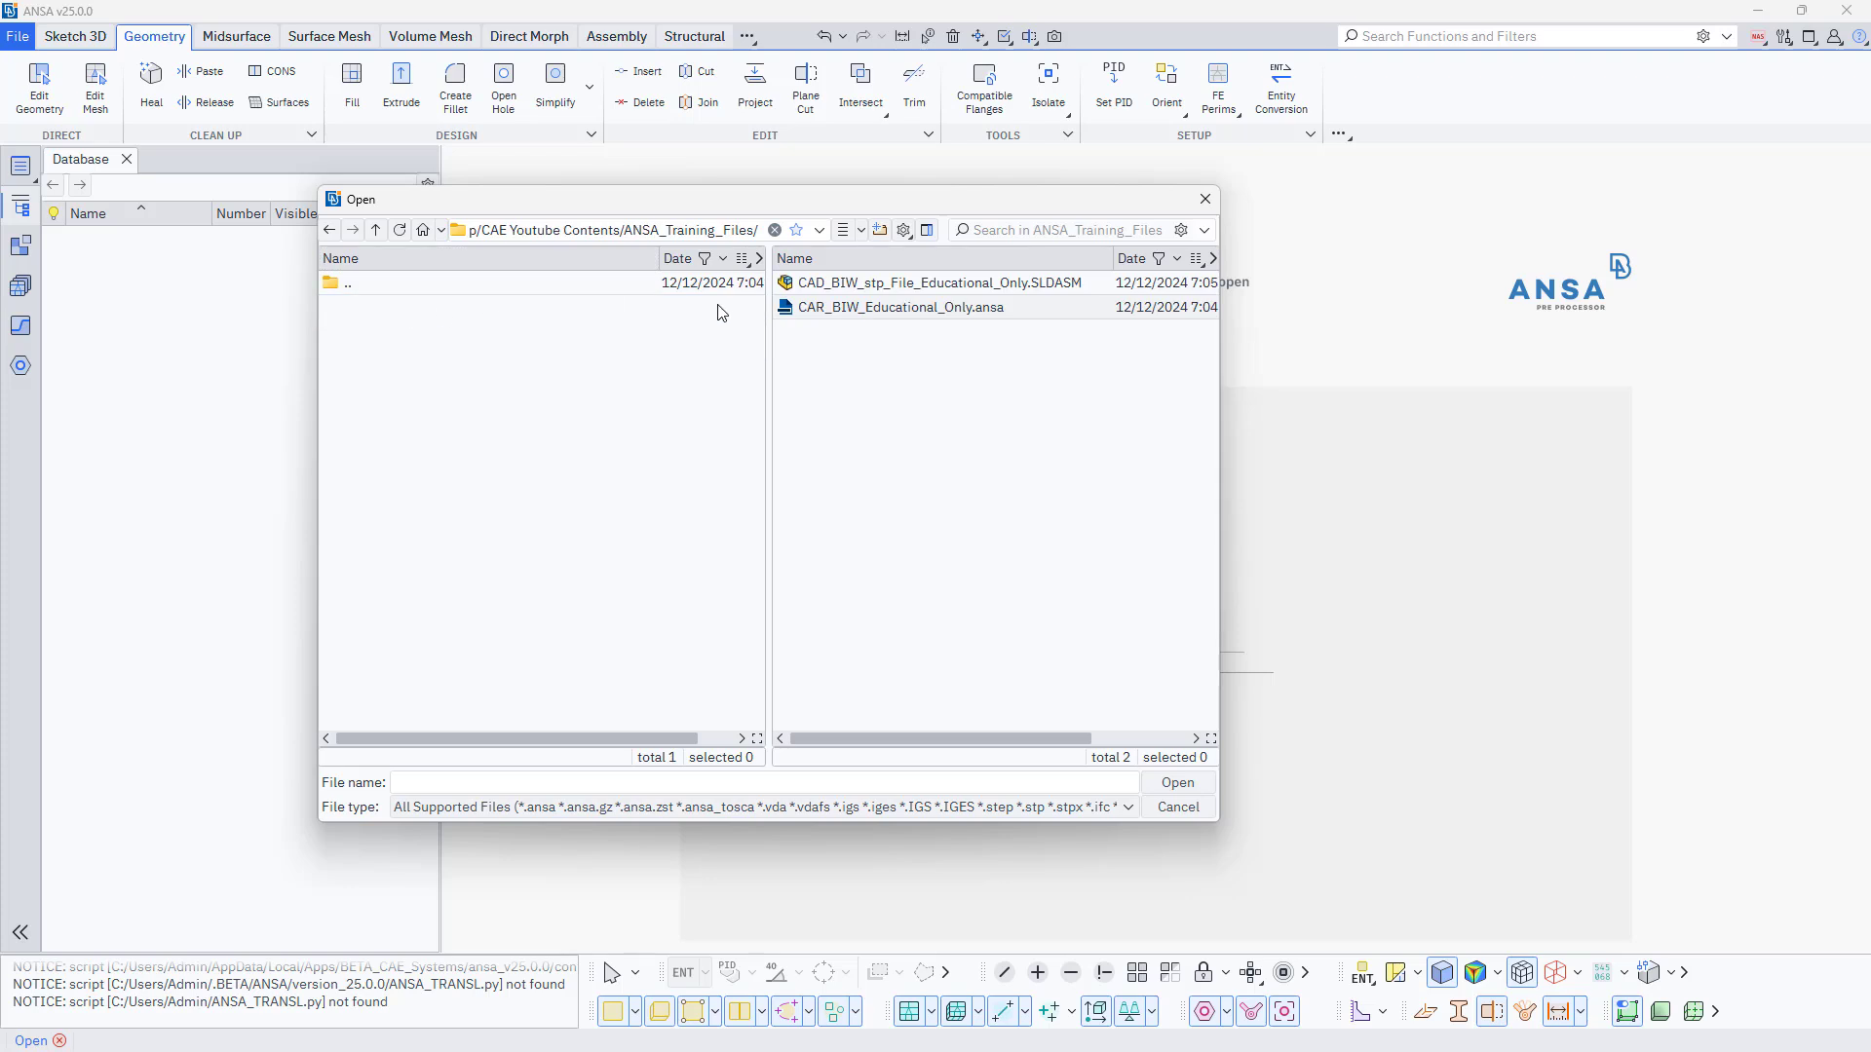
left_click(871, 310)
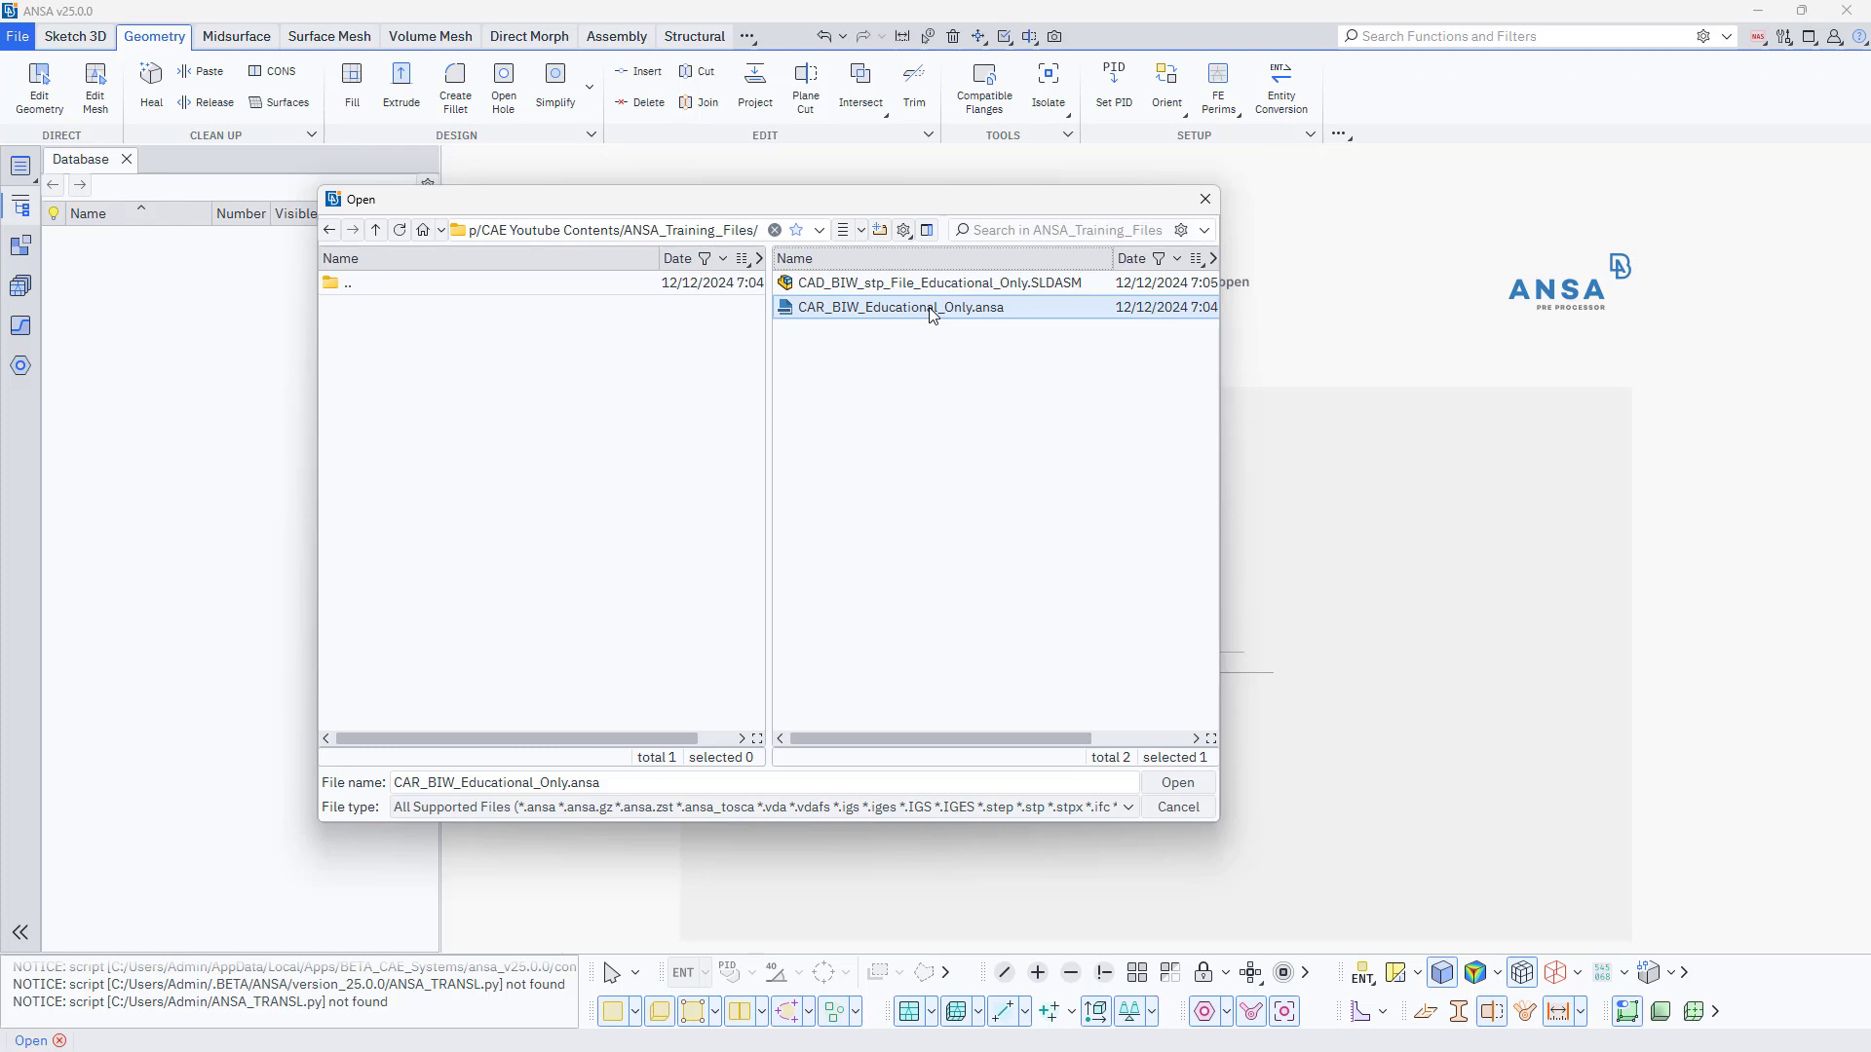
double_click(931, 310)
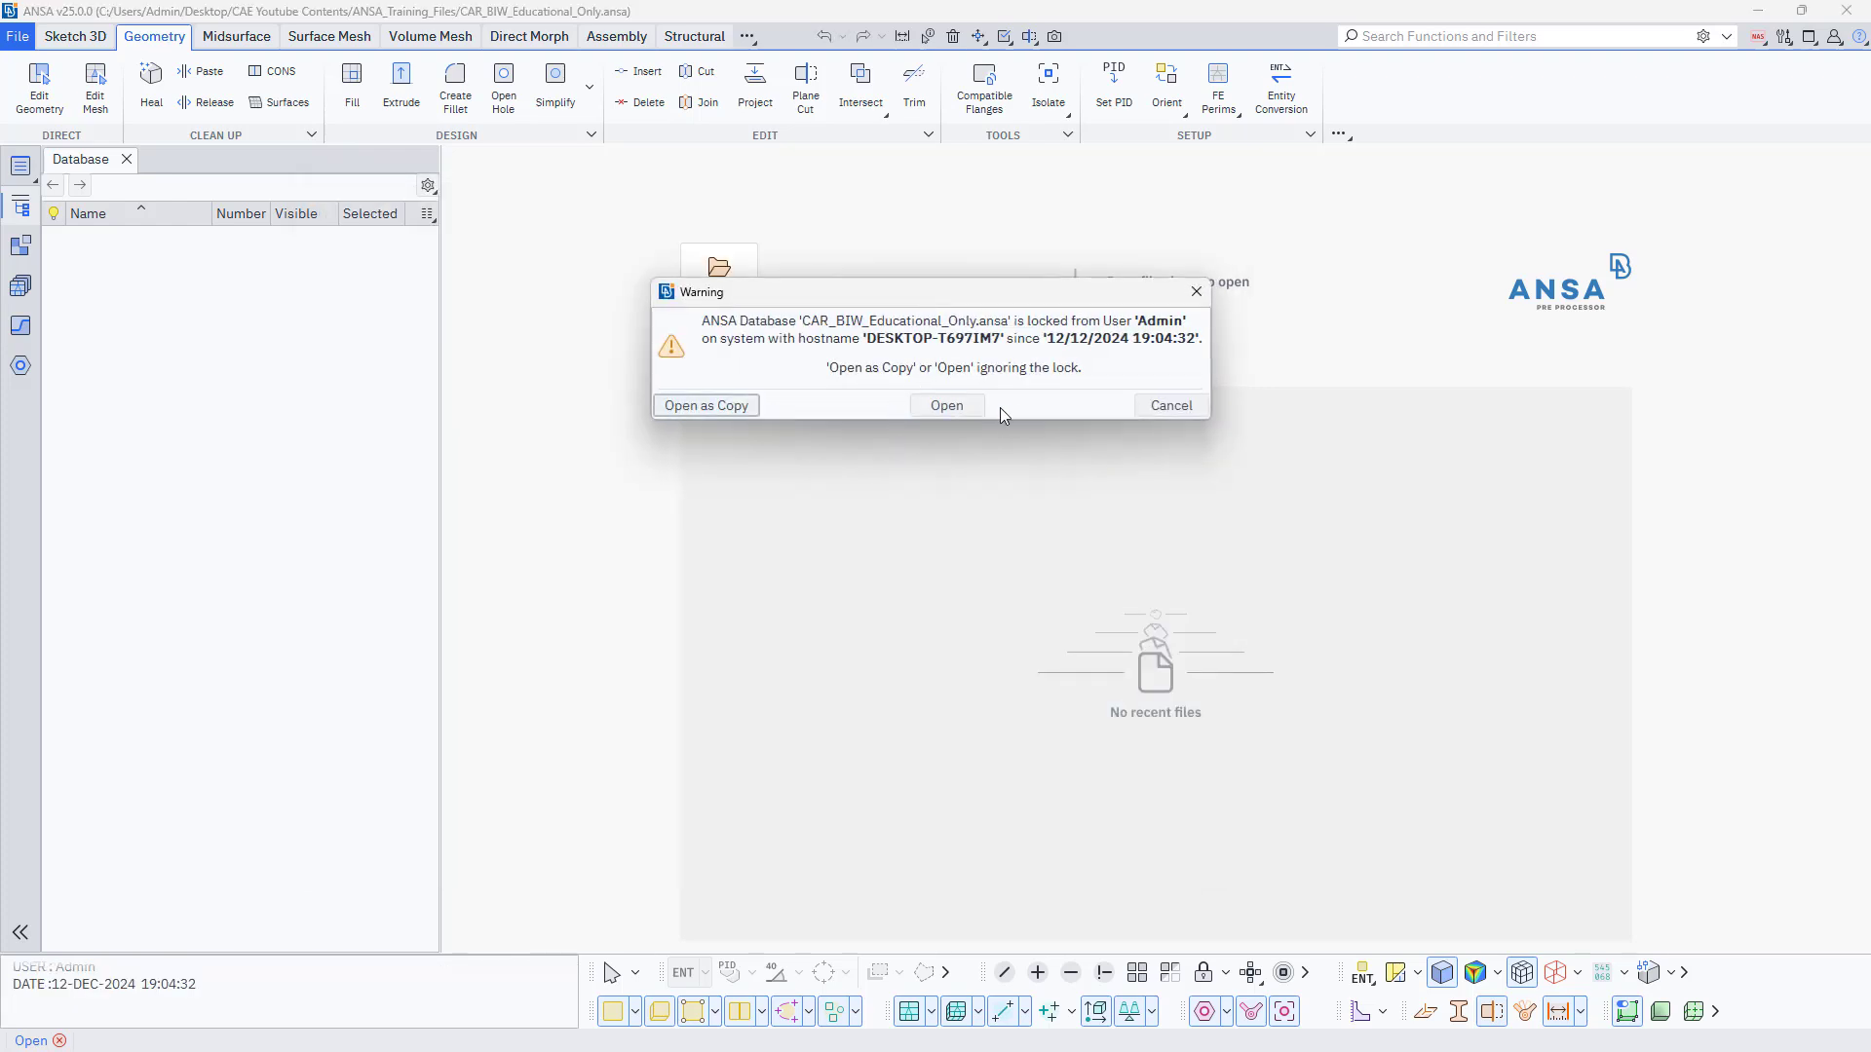
left_click(728, 406)
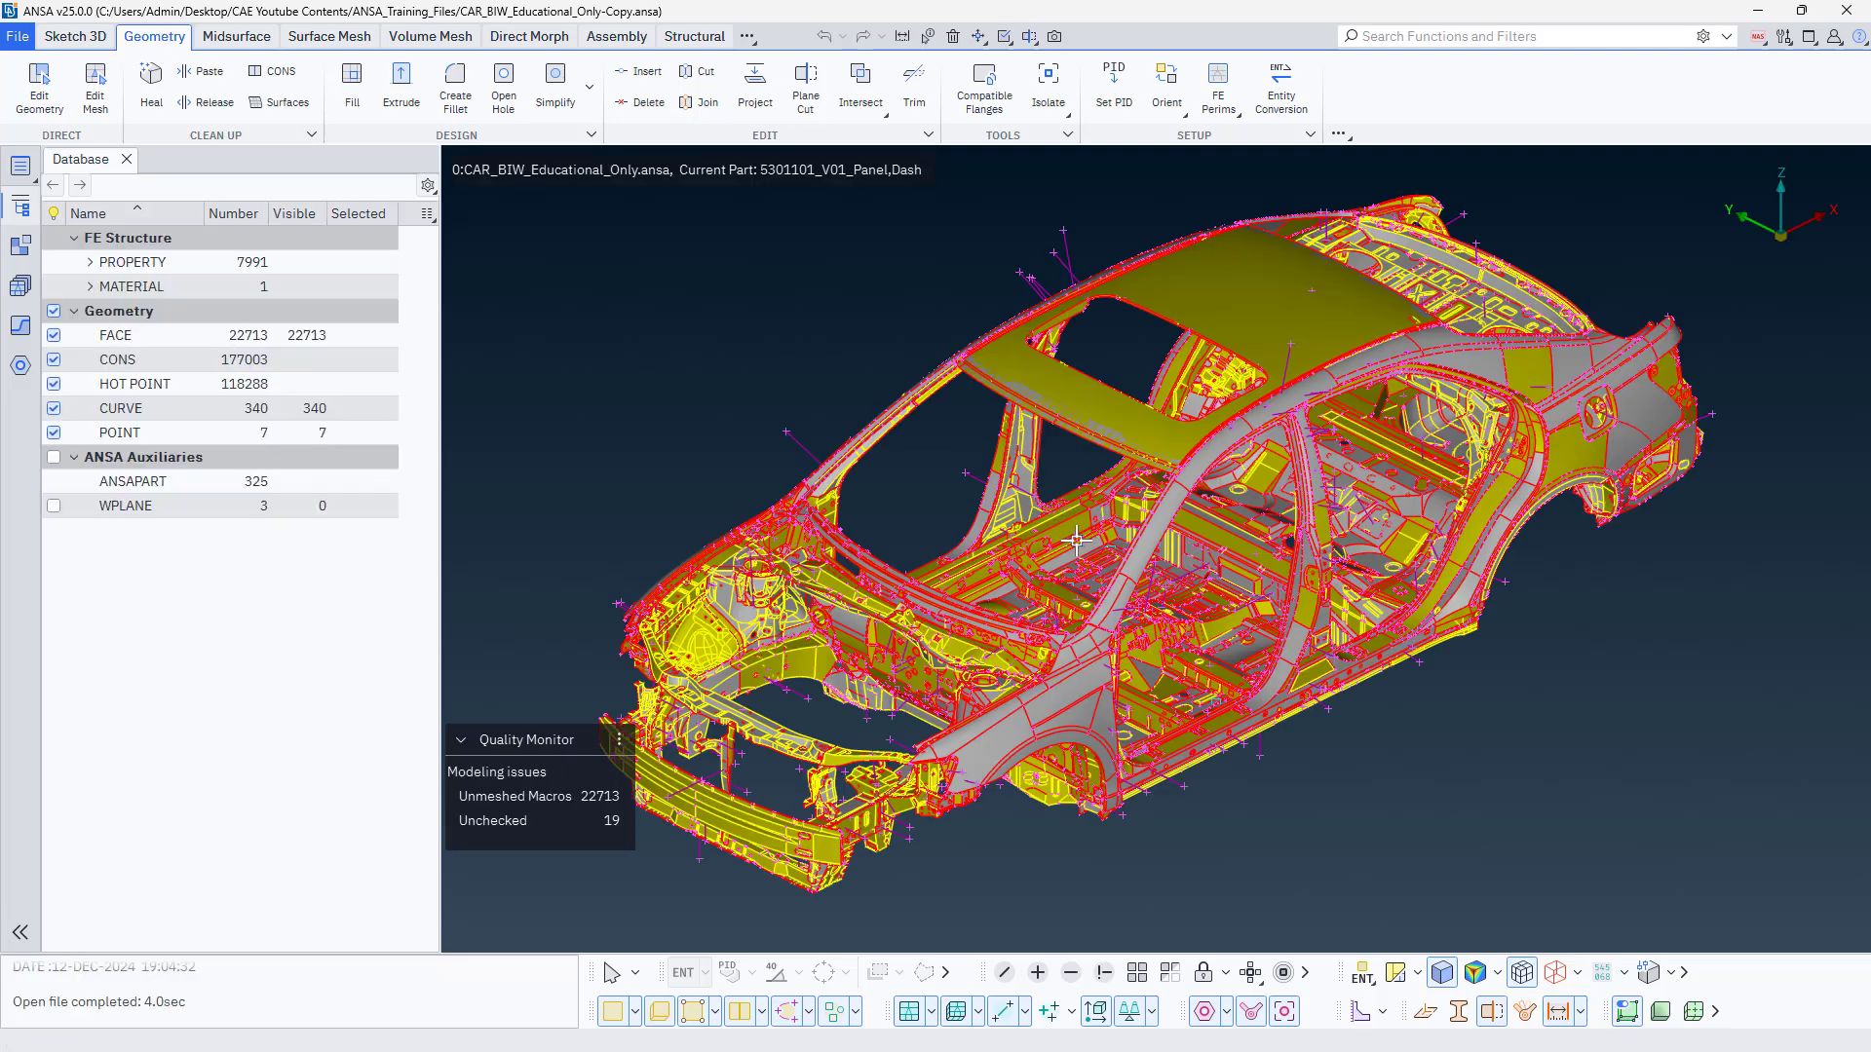
Hide the curves and points of the car body, and close this second ANSA session.
scroll(1212, 699, "down", 3)
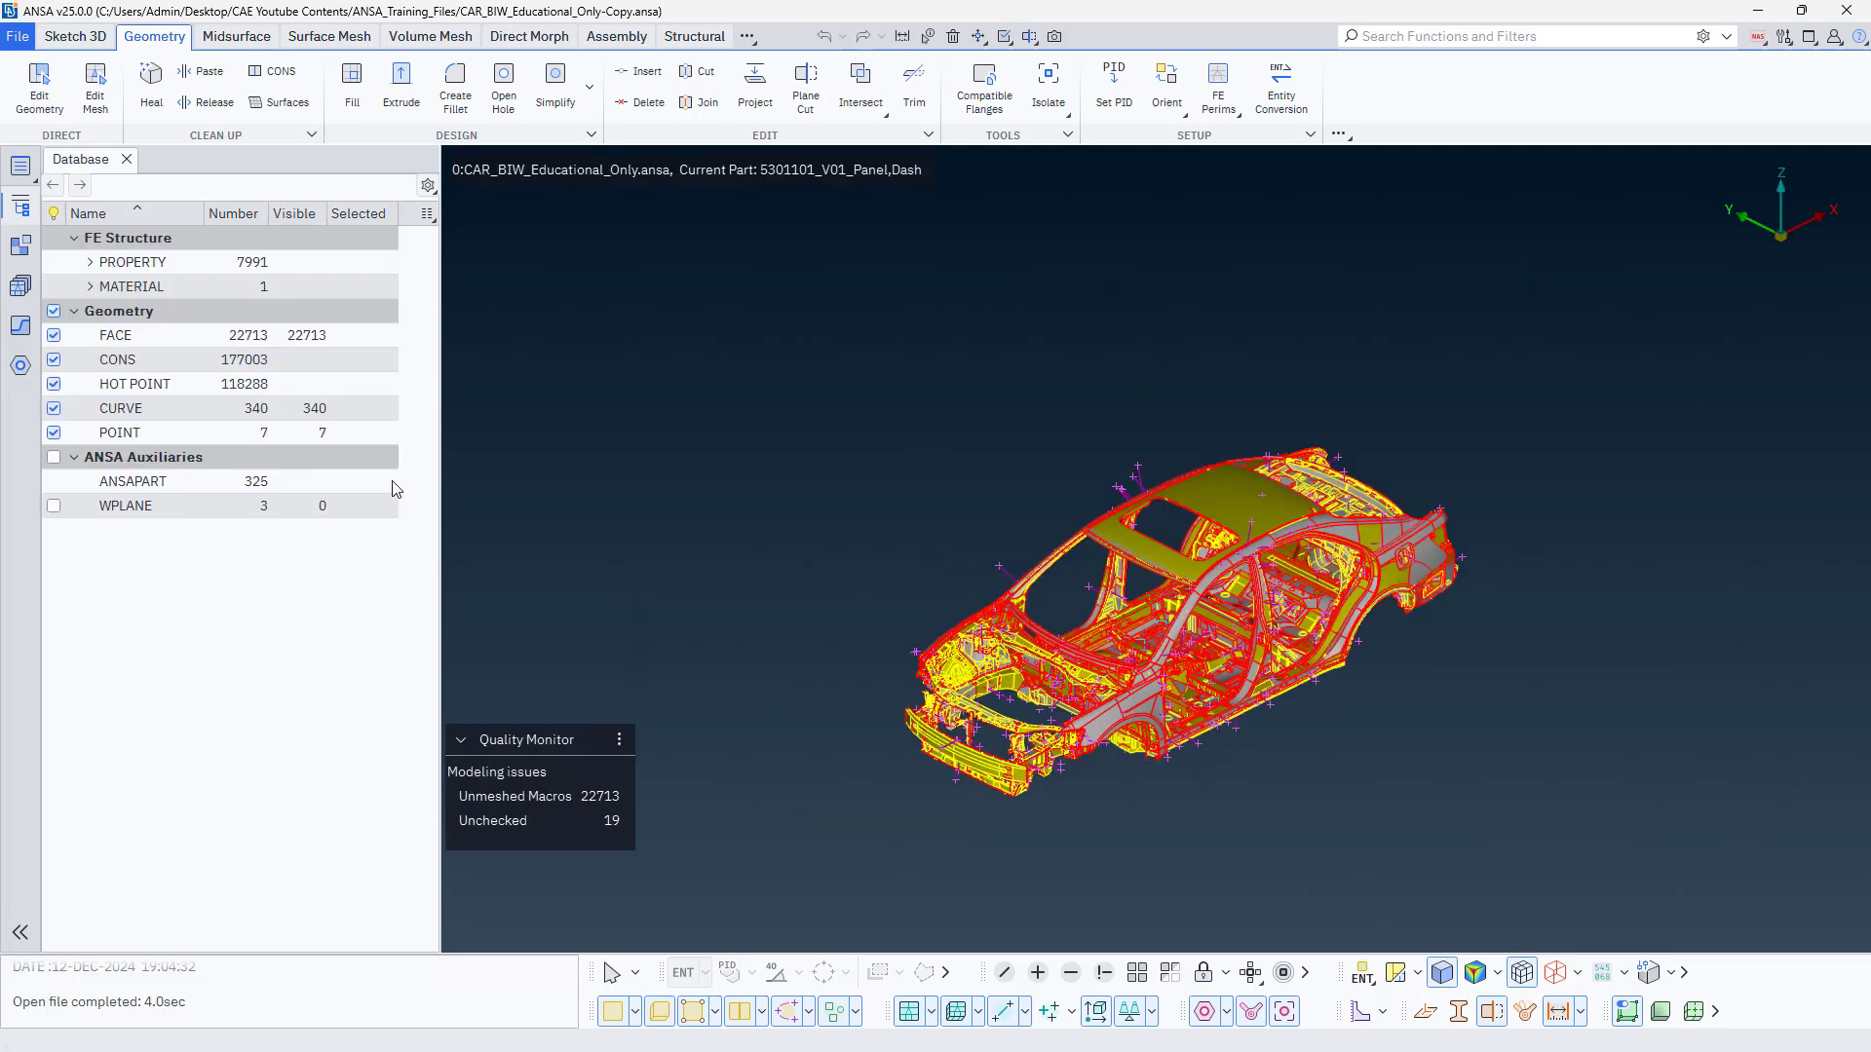
left_click(54, 409)
left_click(53, 433)
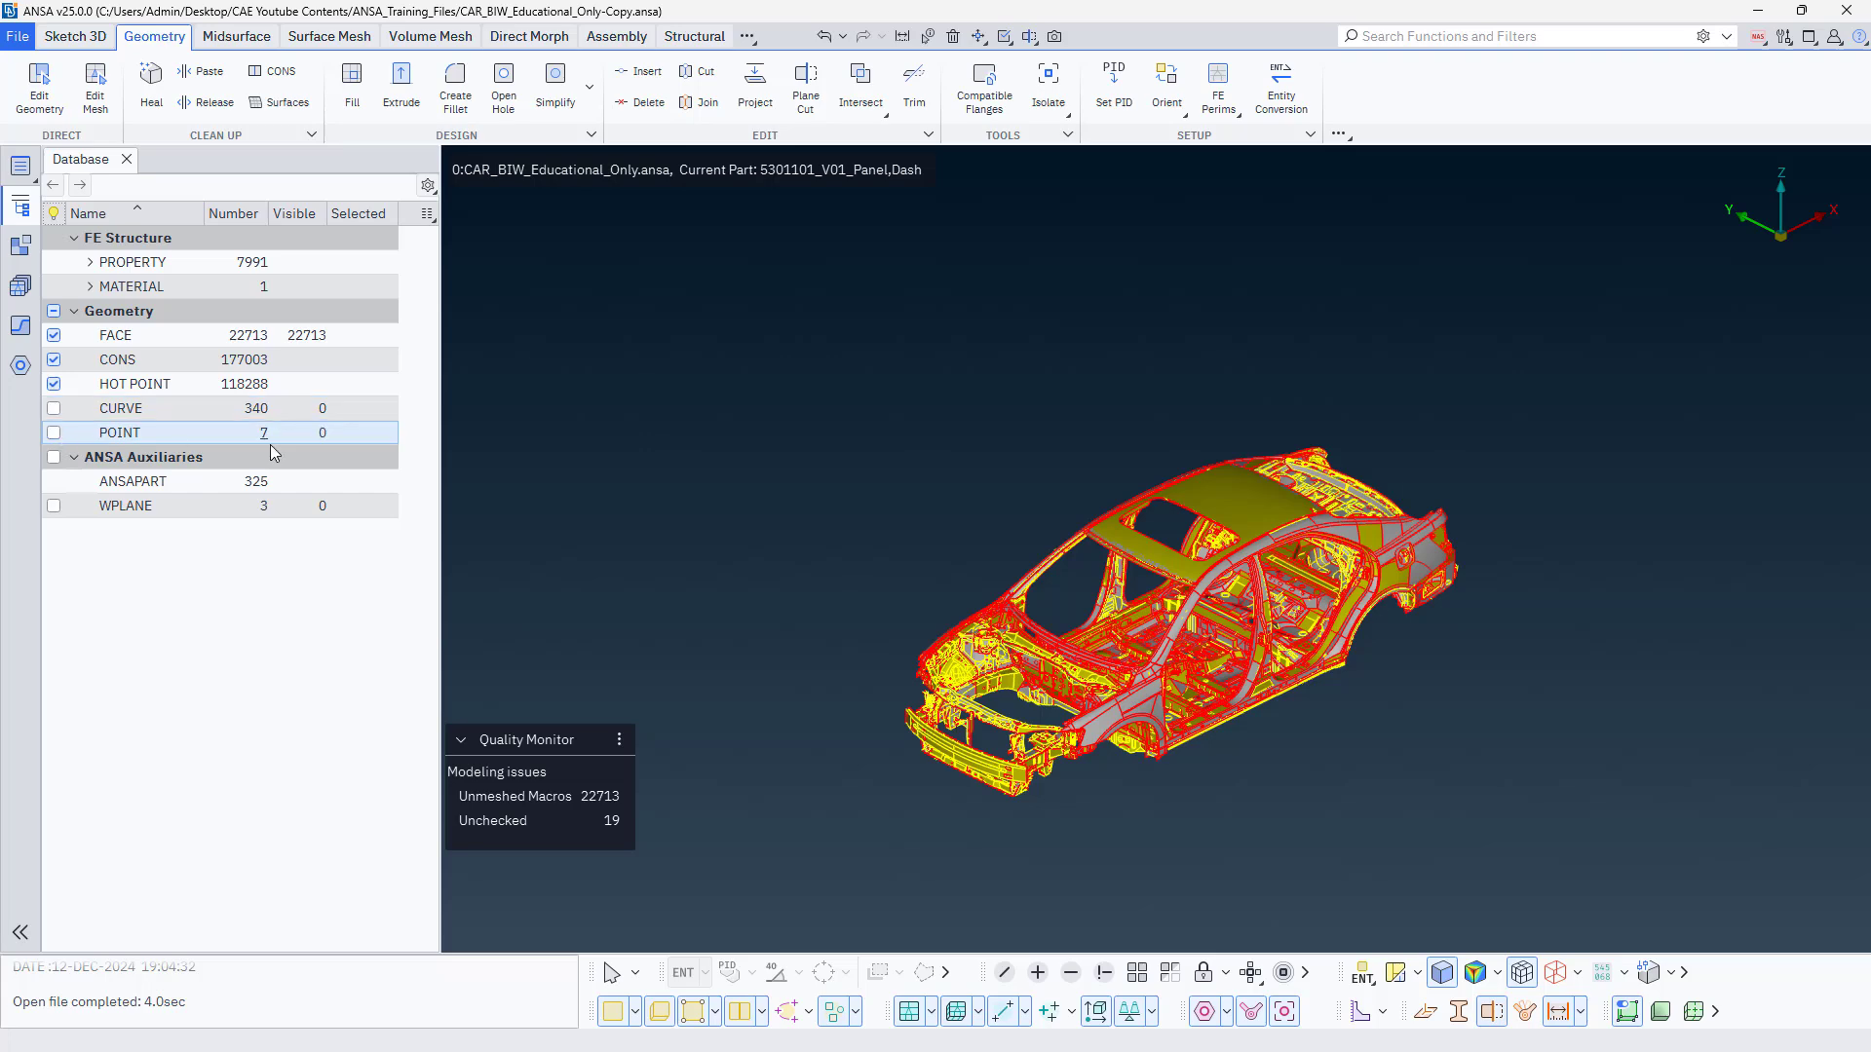
left_click(1847, 10)
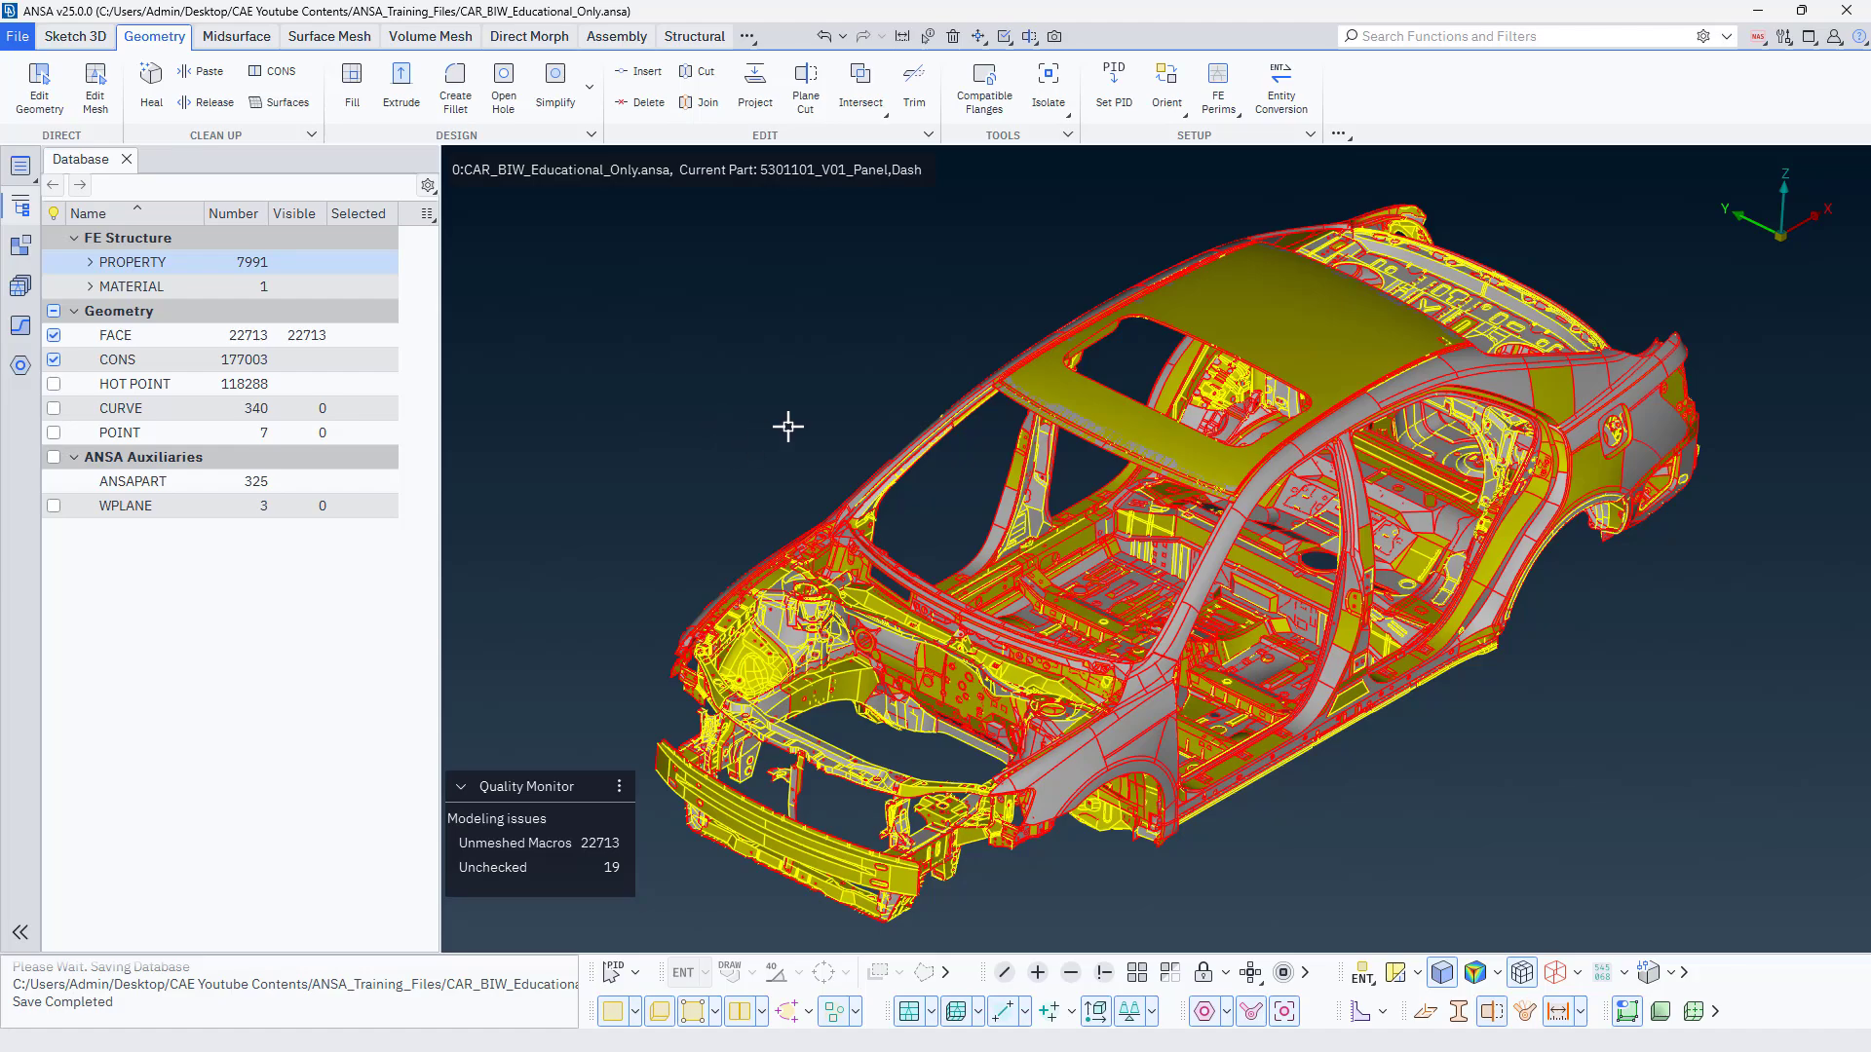
Examine the save messages and earlier entries in the status log.
mouse_move(786, 421)
middle_mouse_down("ctrl")
mouse_move(747, 435)
mouse_move(750, 409)
mouse_move(727, 405)
mouse_move(832, 397)
mouse_move(777, 413)
mouse_move(828, 426)
mouse_move(780, 422)
middle_mouse_up("ctrl")
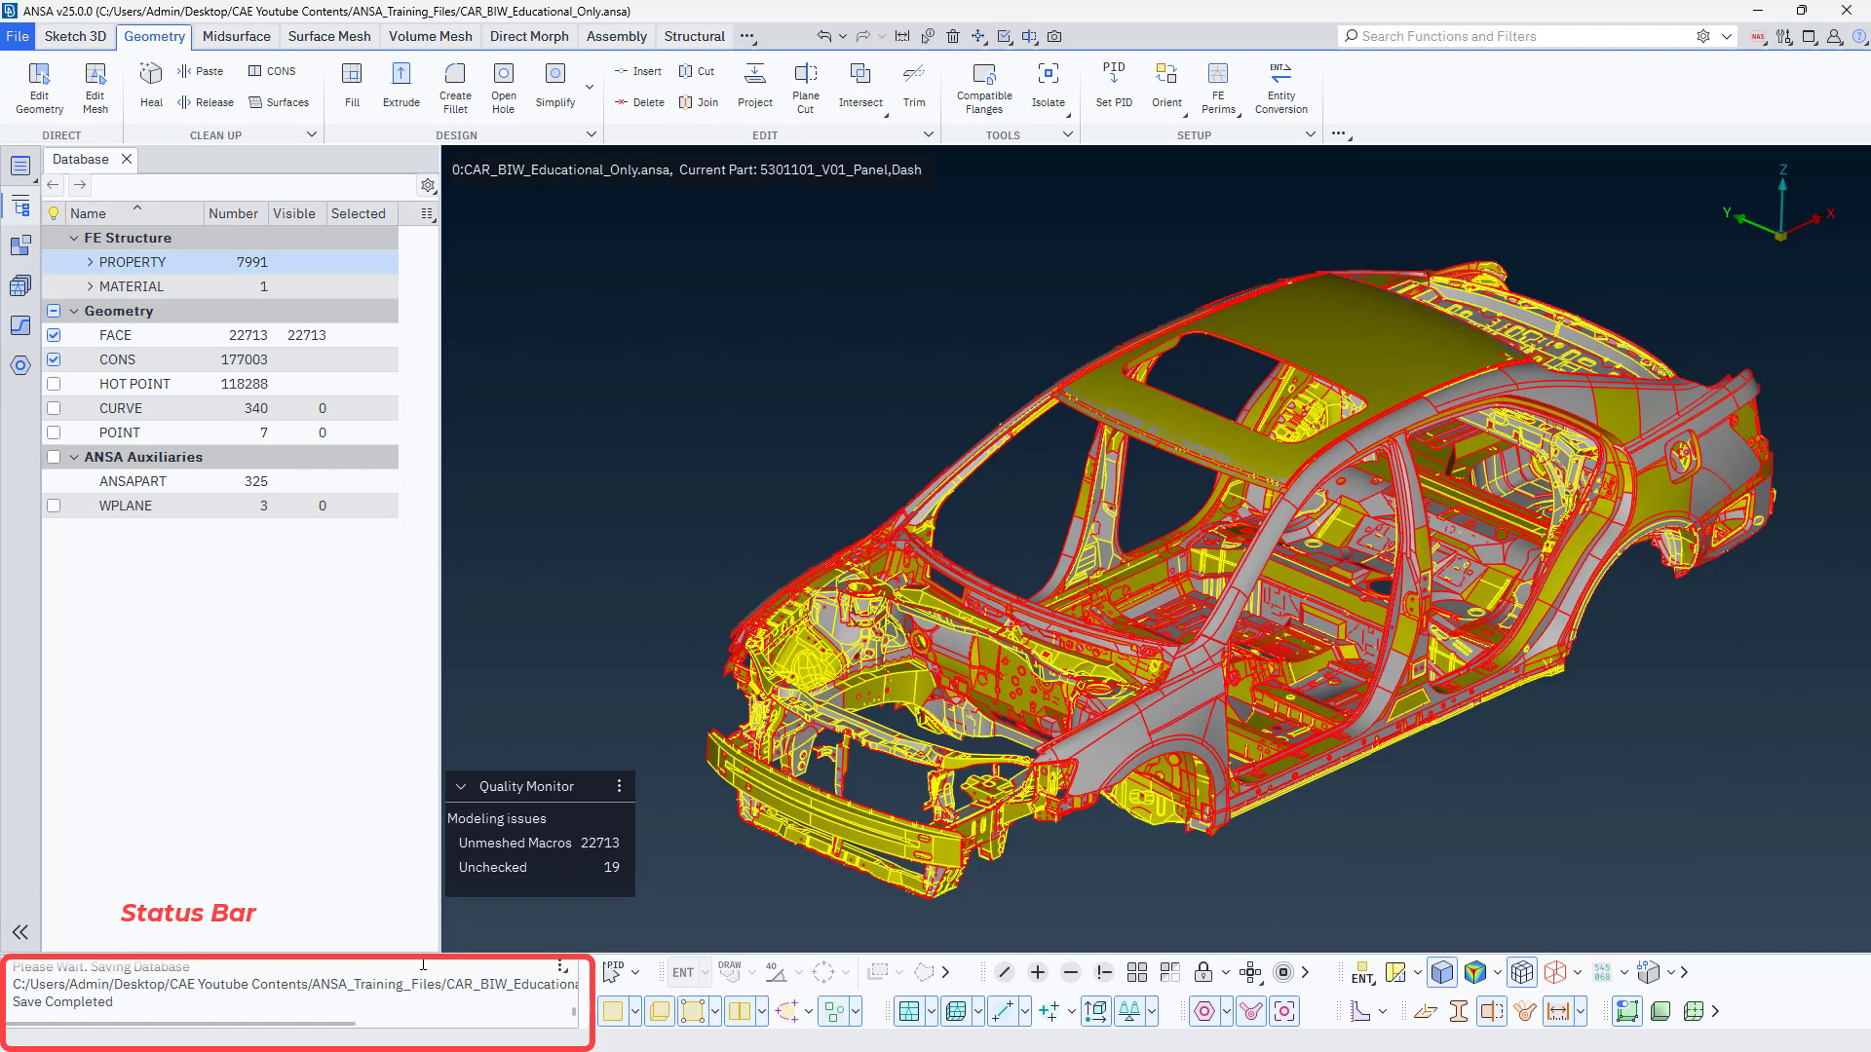
left_click_drag(291, 1025, 217, 1024)
scroll(151, 1006, "up", 1)
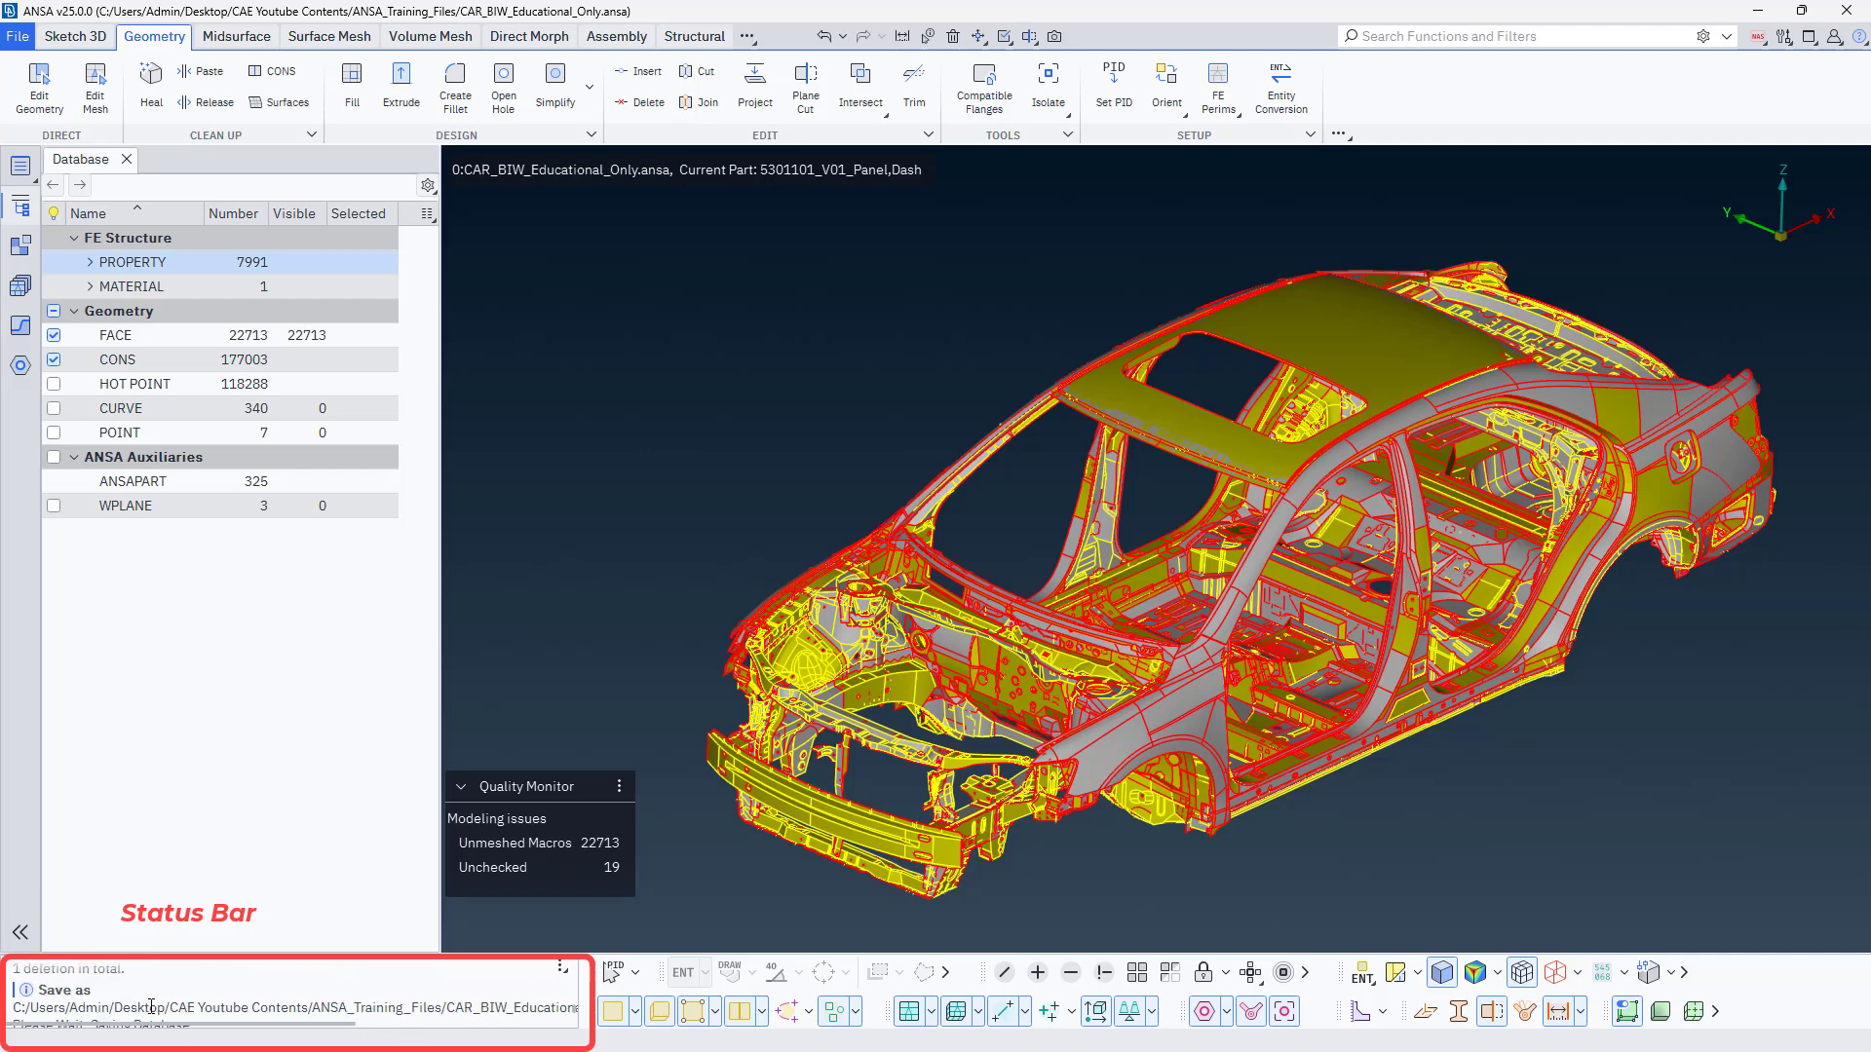
scroll(154, 1001, "down", 1)
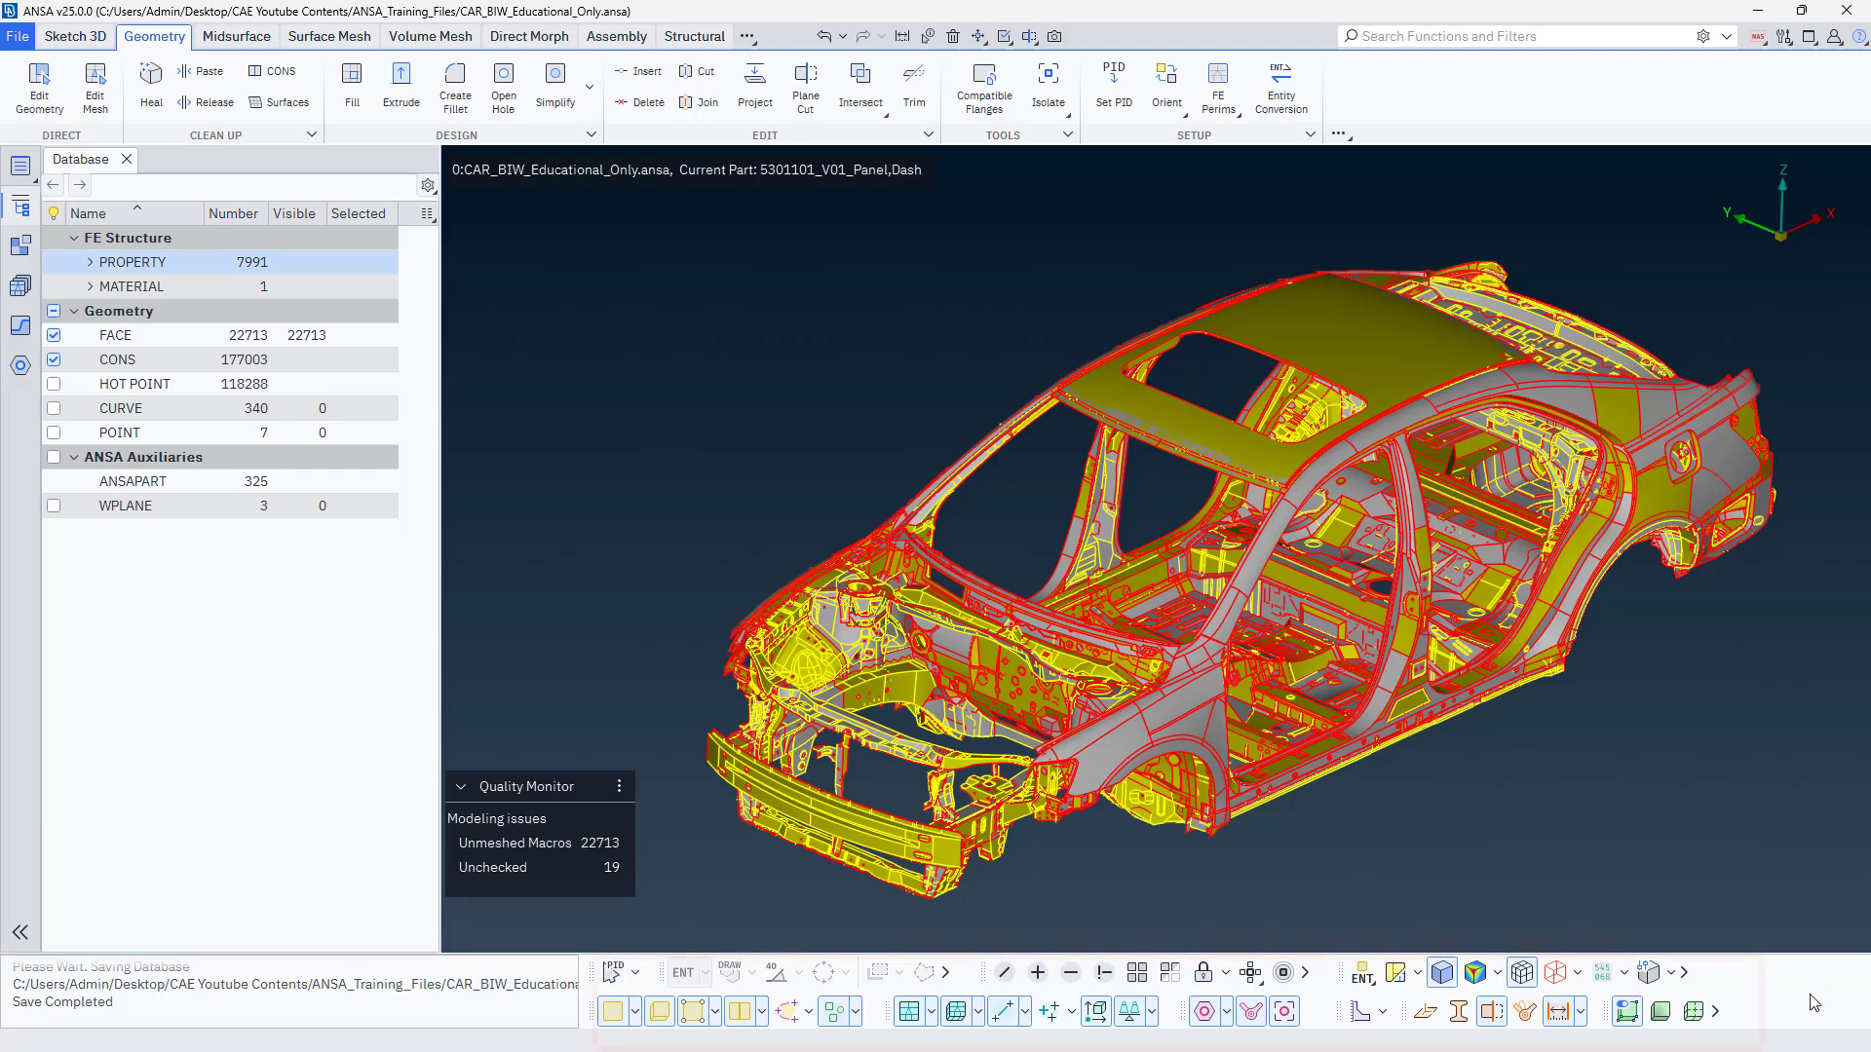
Compare the Entity and Property pick modes, leaving Entity picking active.
left_click(635, 975)
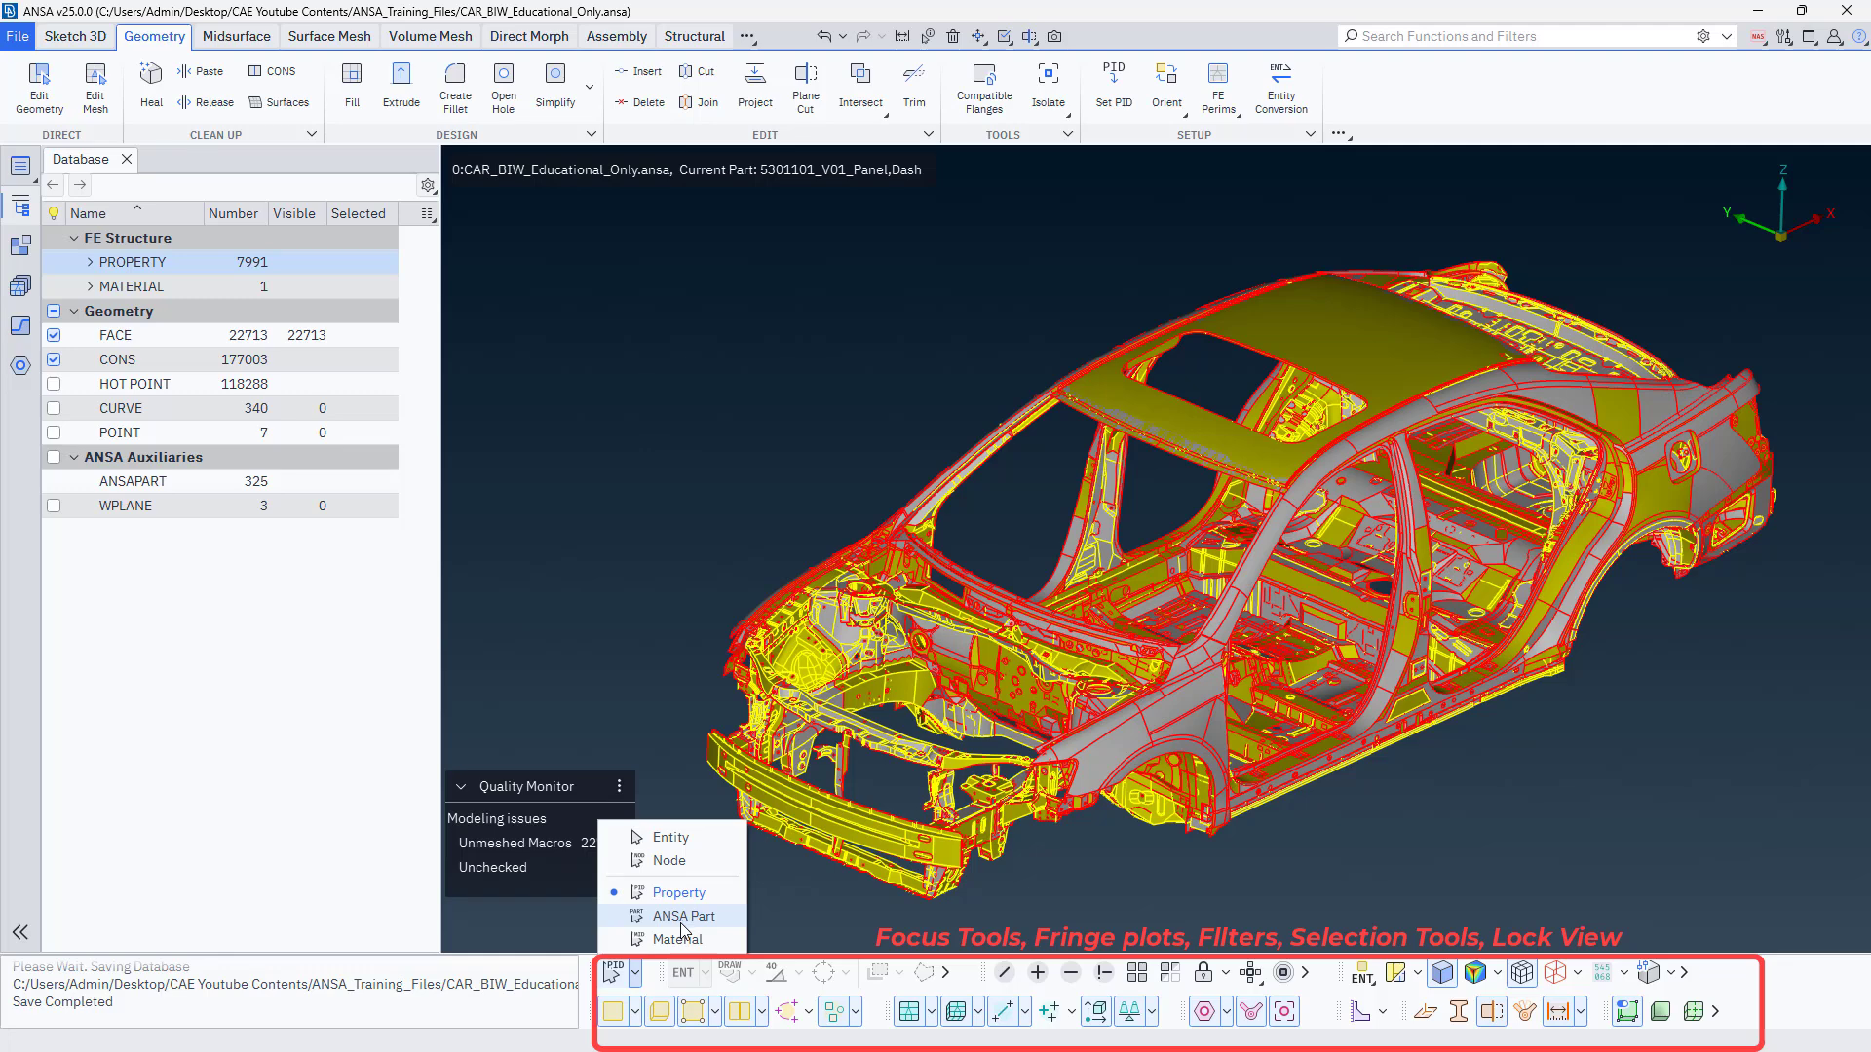
left_click(670, 837)
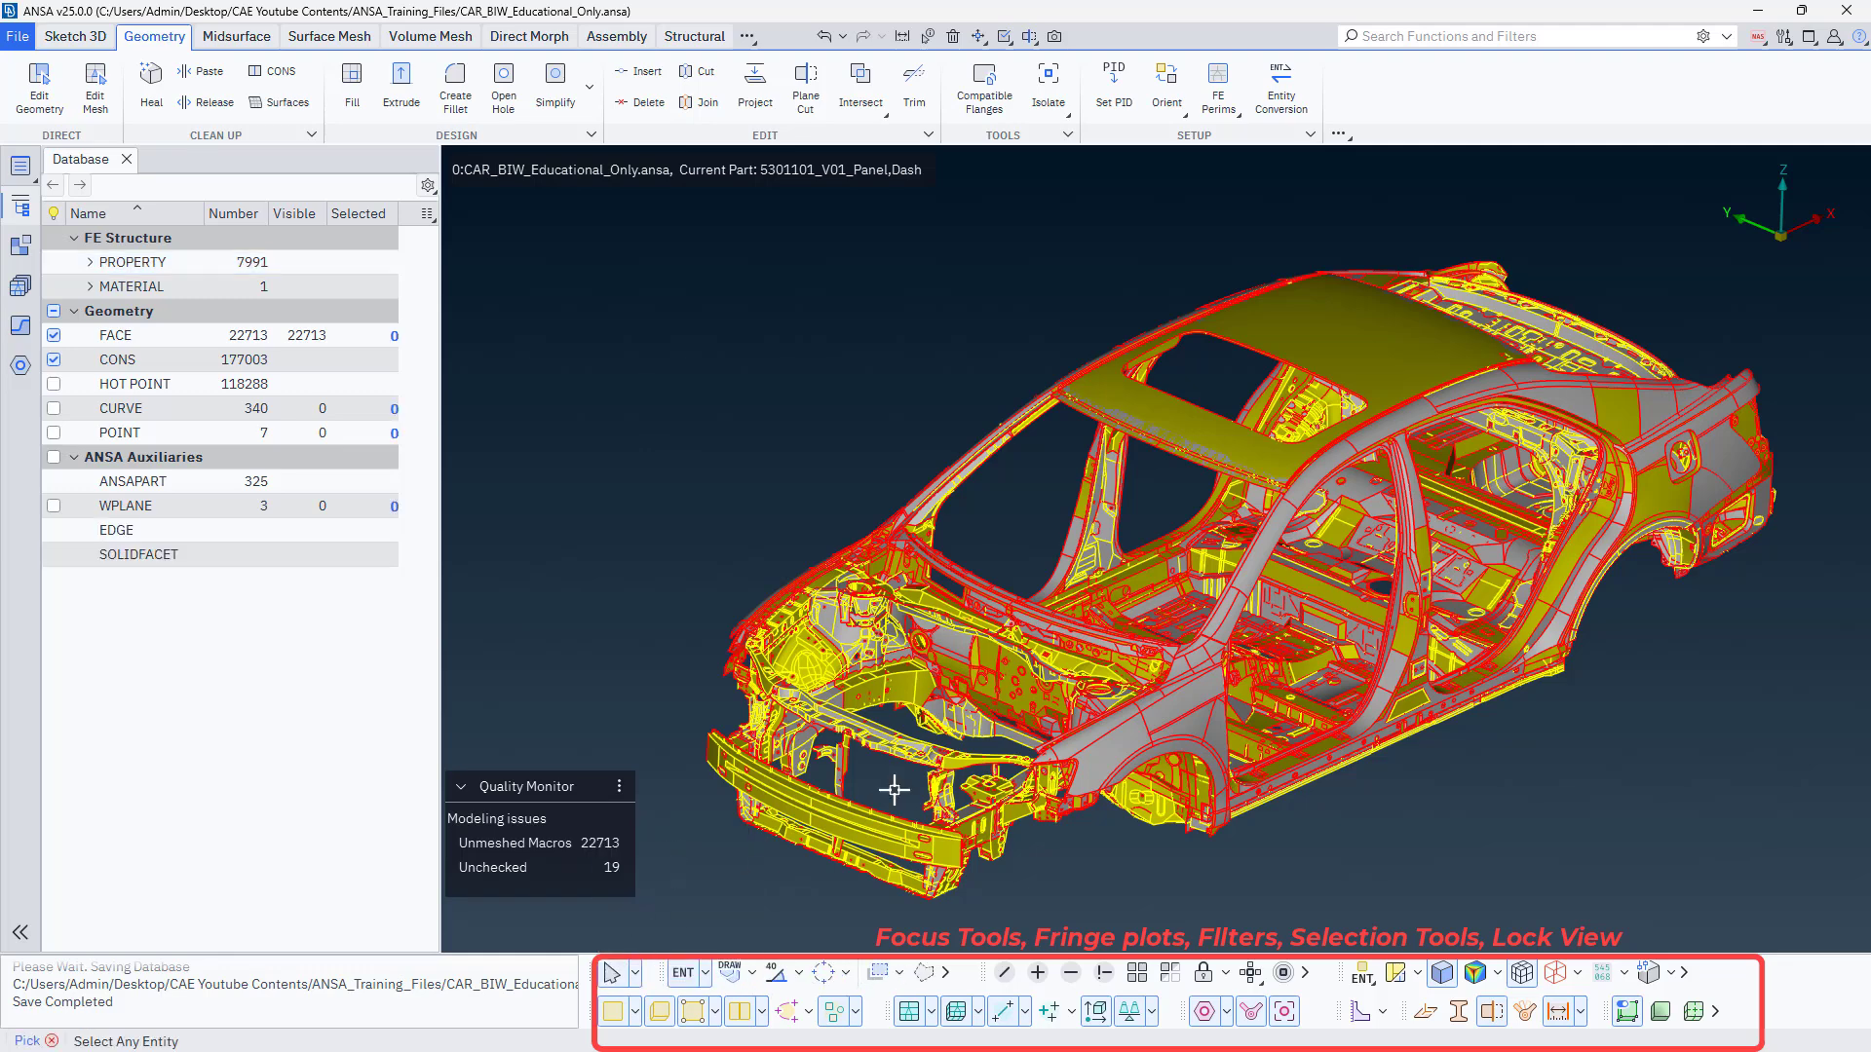
left_click(637, 971)
left_click(671, 884)
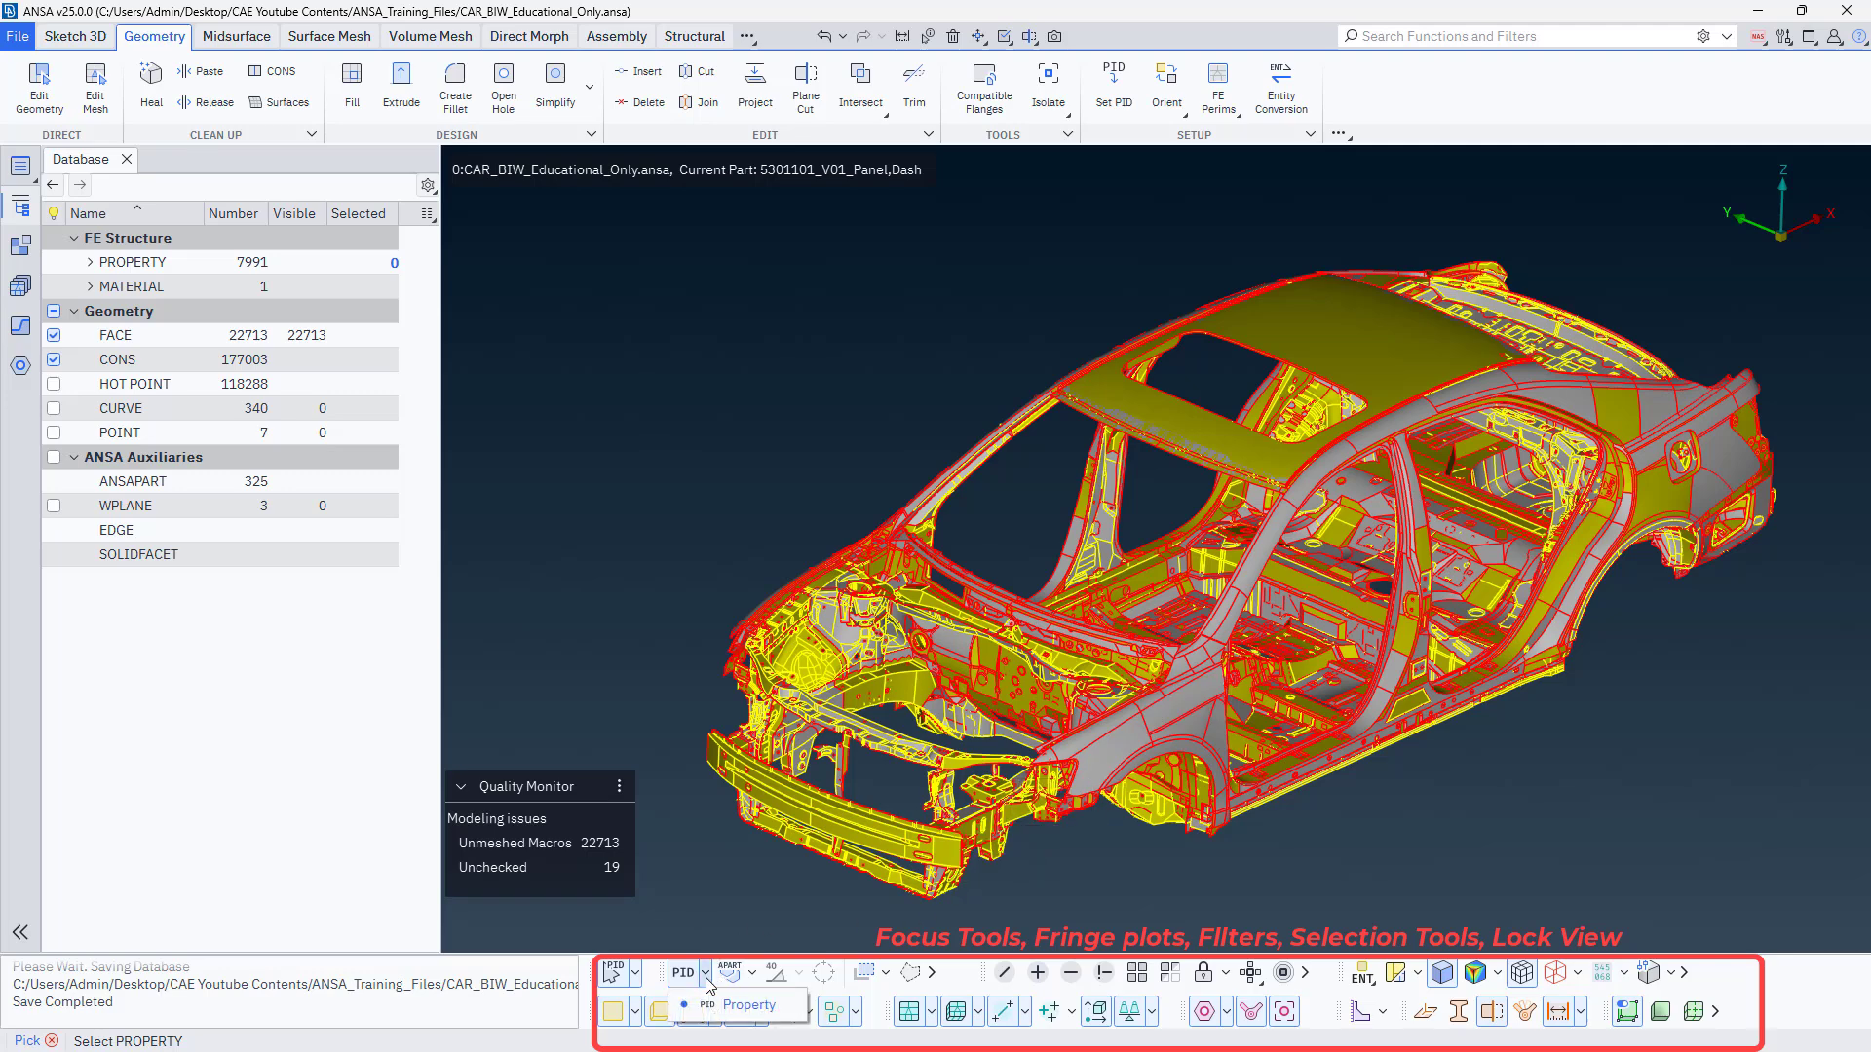
left_click(635, 972)
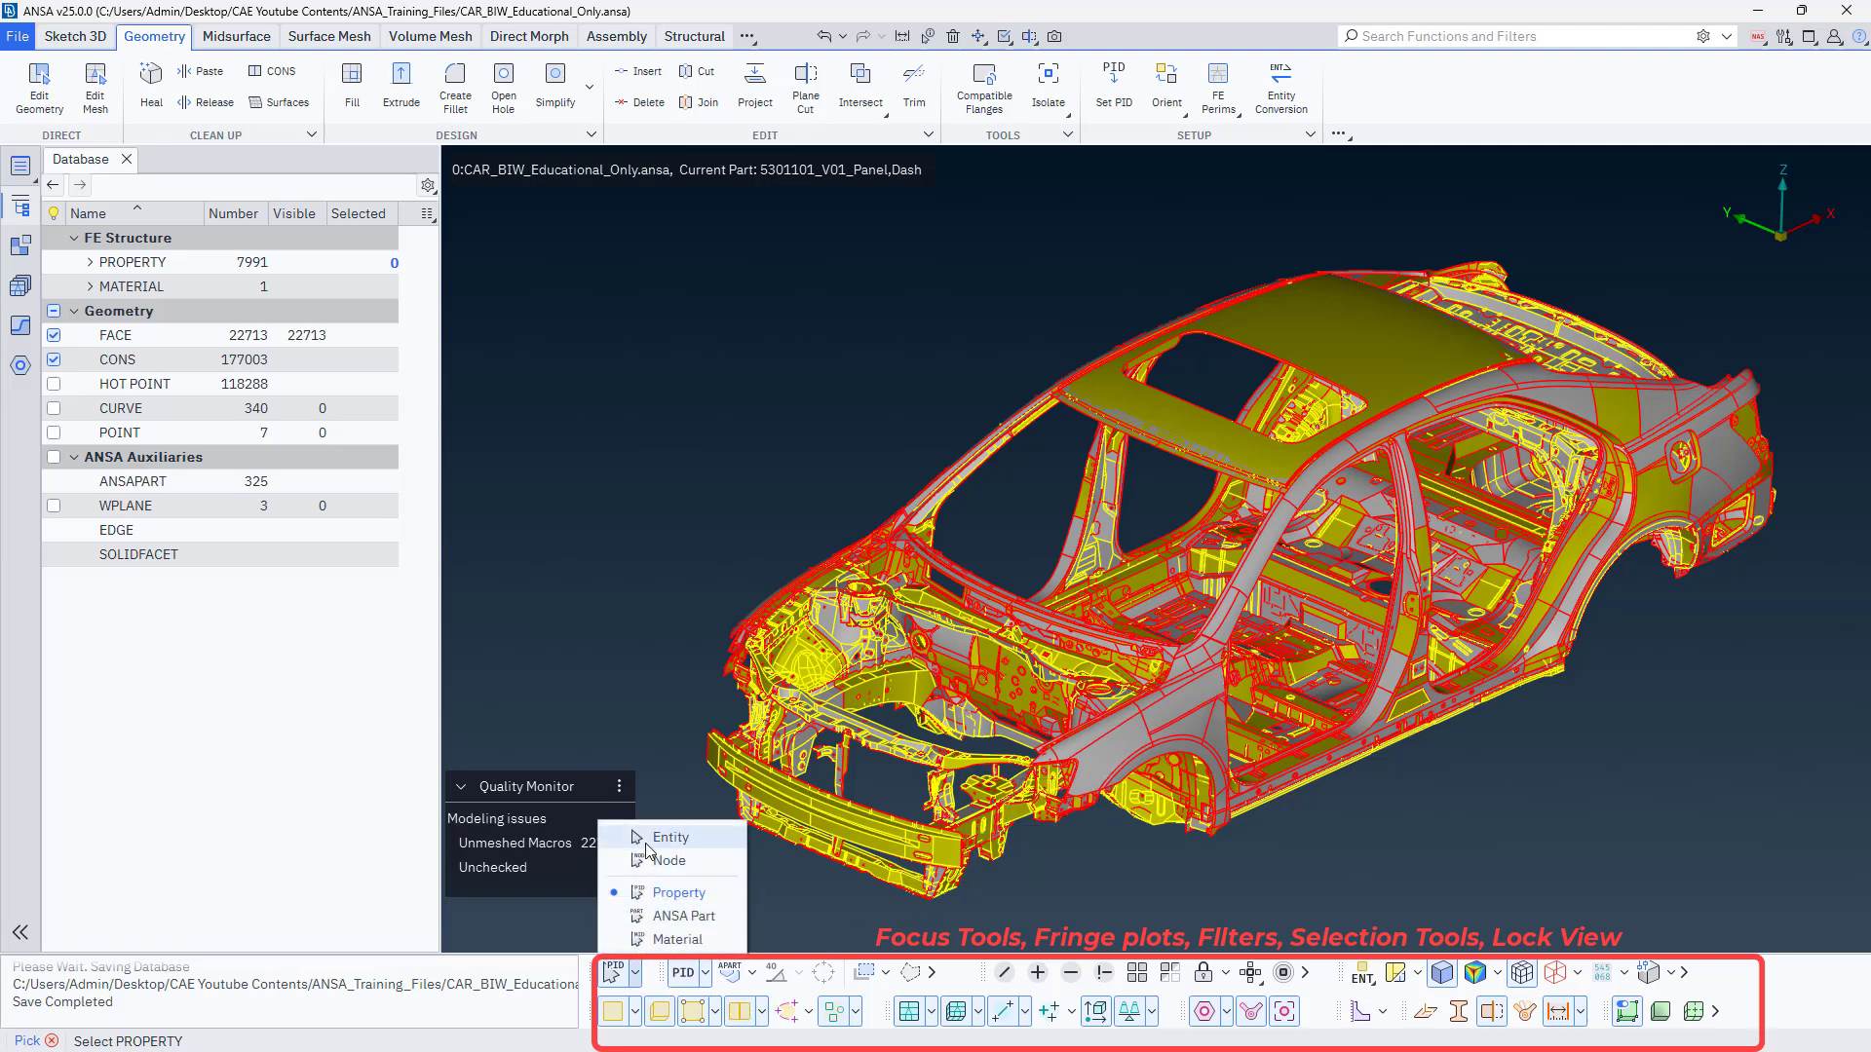
left_click(648, 831)
Examine the entity type choices and the Draw, PID Region and Perimeter region selection options.
left_click(704, 973)
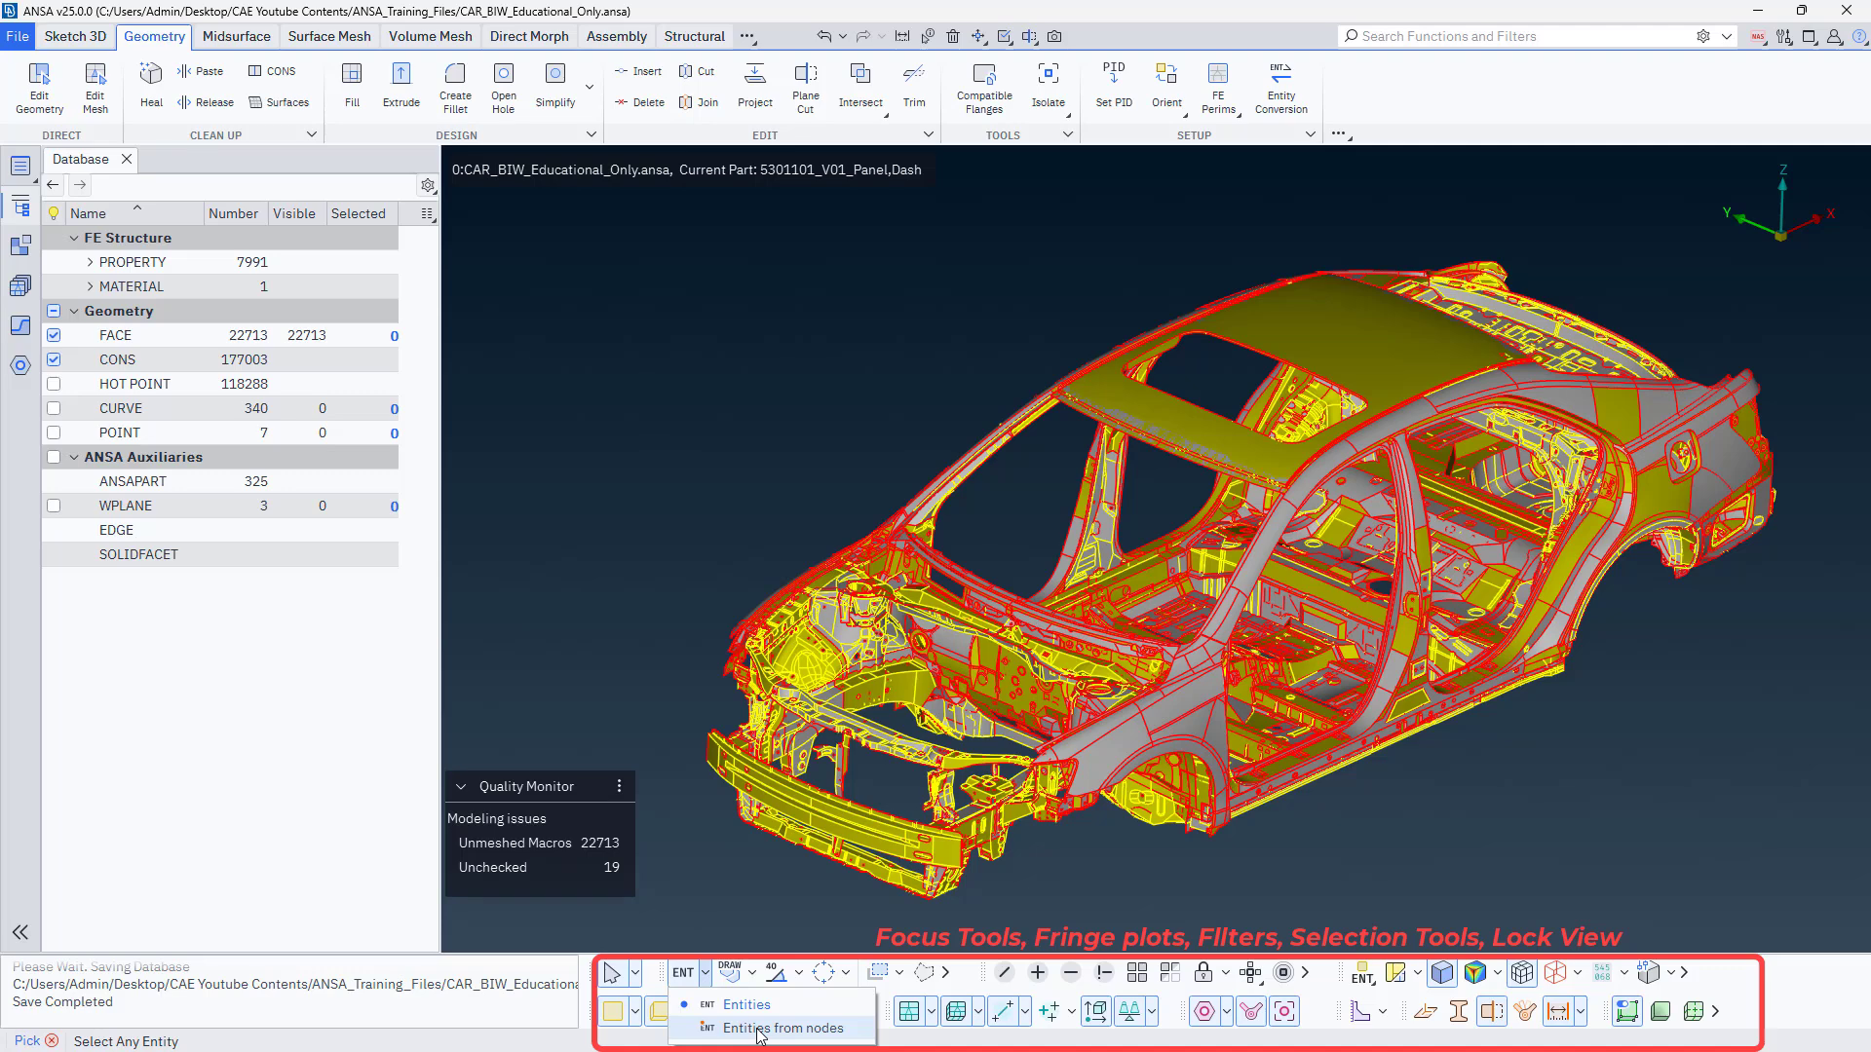
left_click(693, 880)
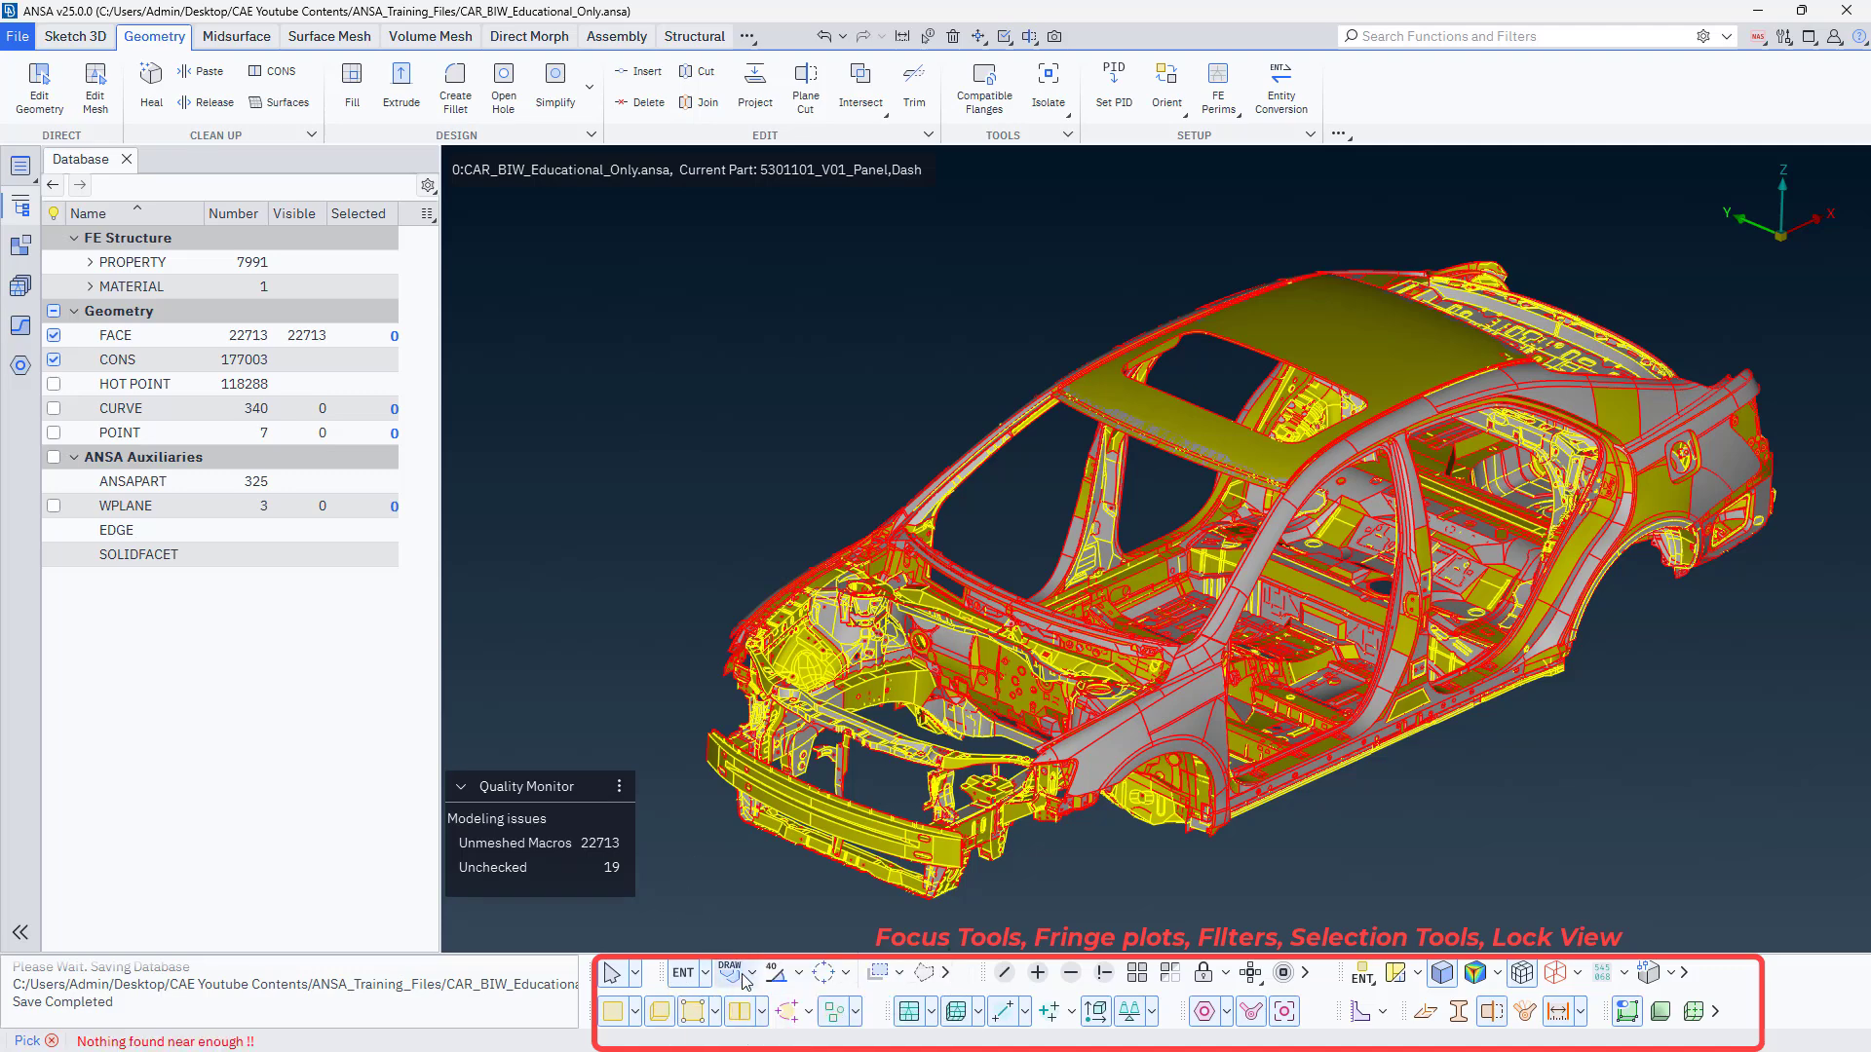
left_click(749, 974)
mouse_move(775, 906)
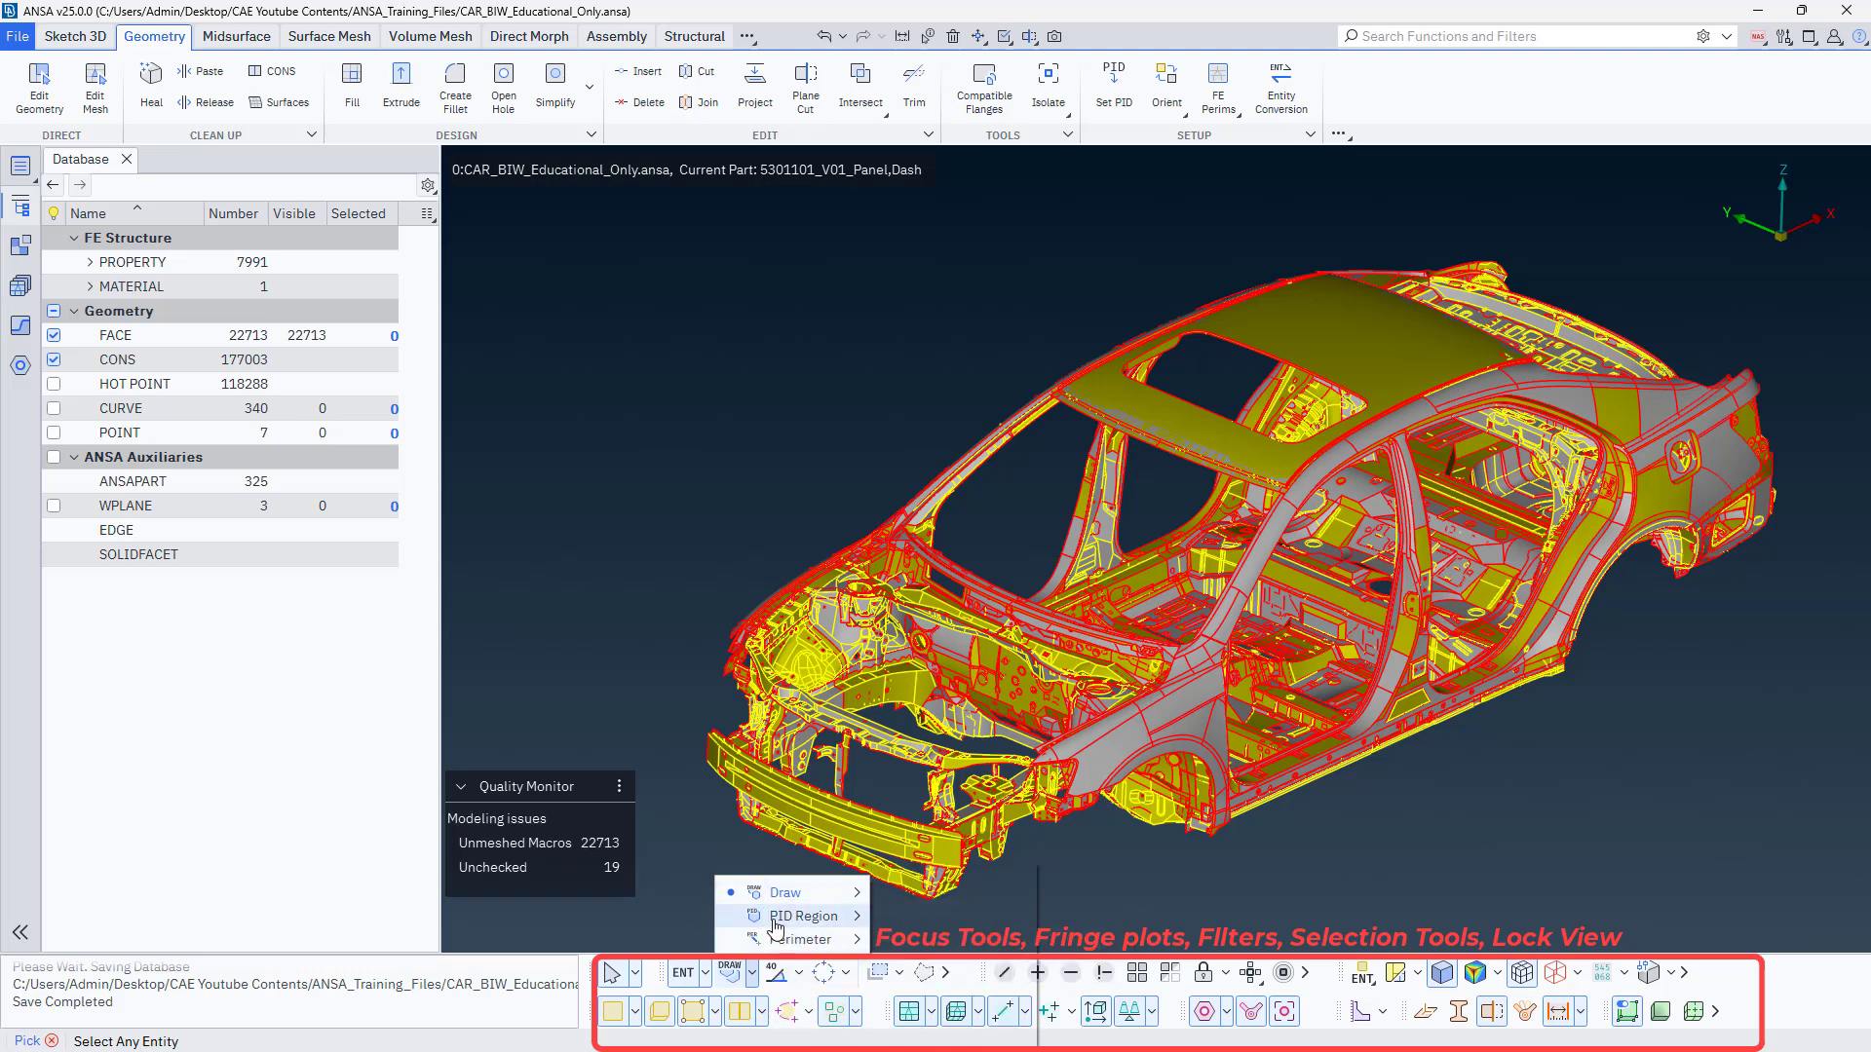
left_click(716, 836)
Examine the feature-angle and Loop, Poly Area and Poly Line selection options, and inspect the front structure and fender faces up close.
left_click(800, 973)
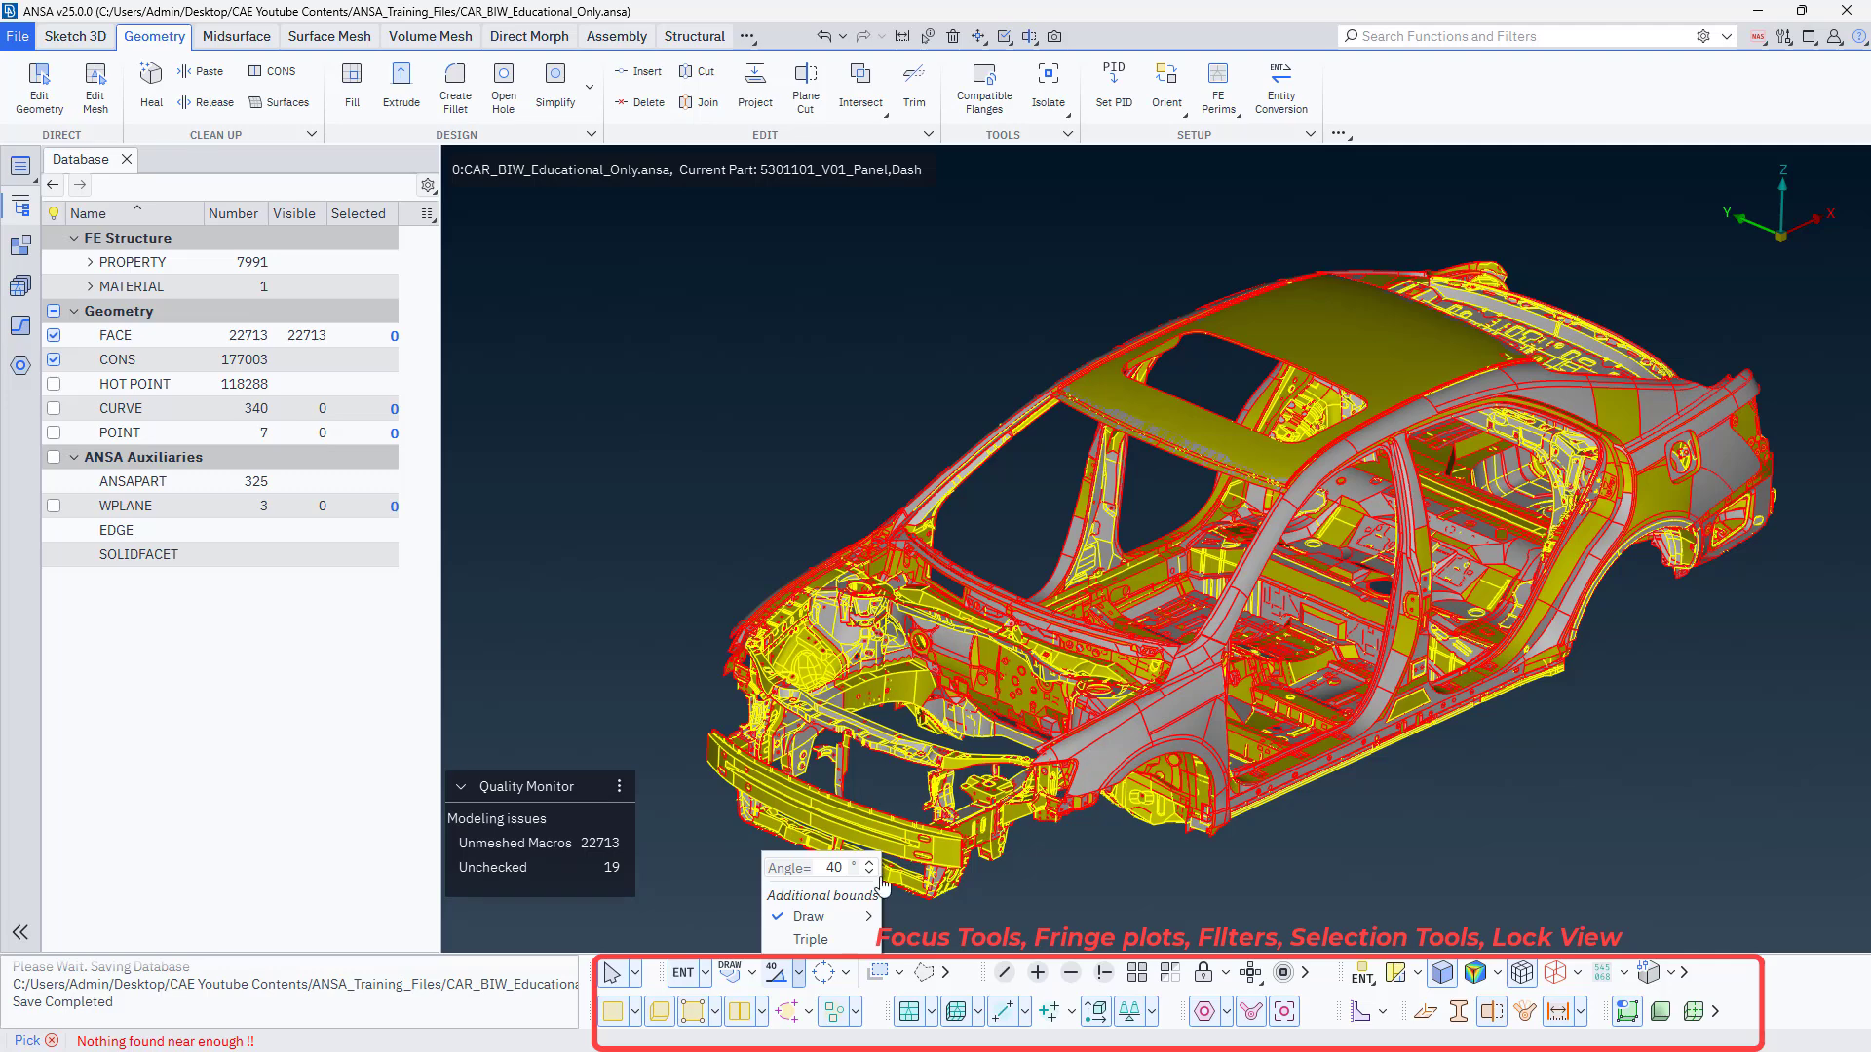
left_click(777, 982)
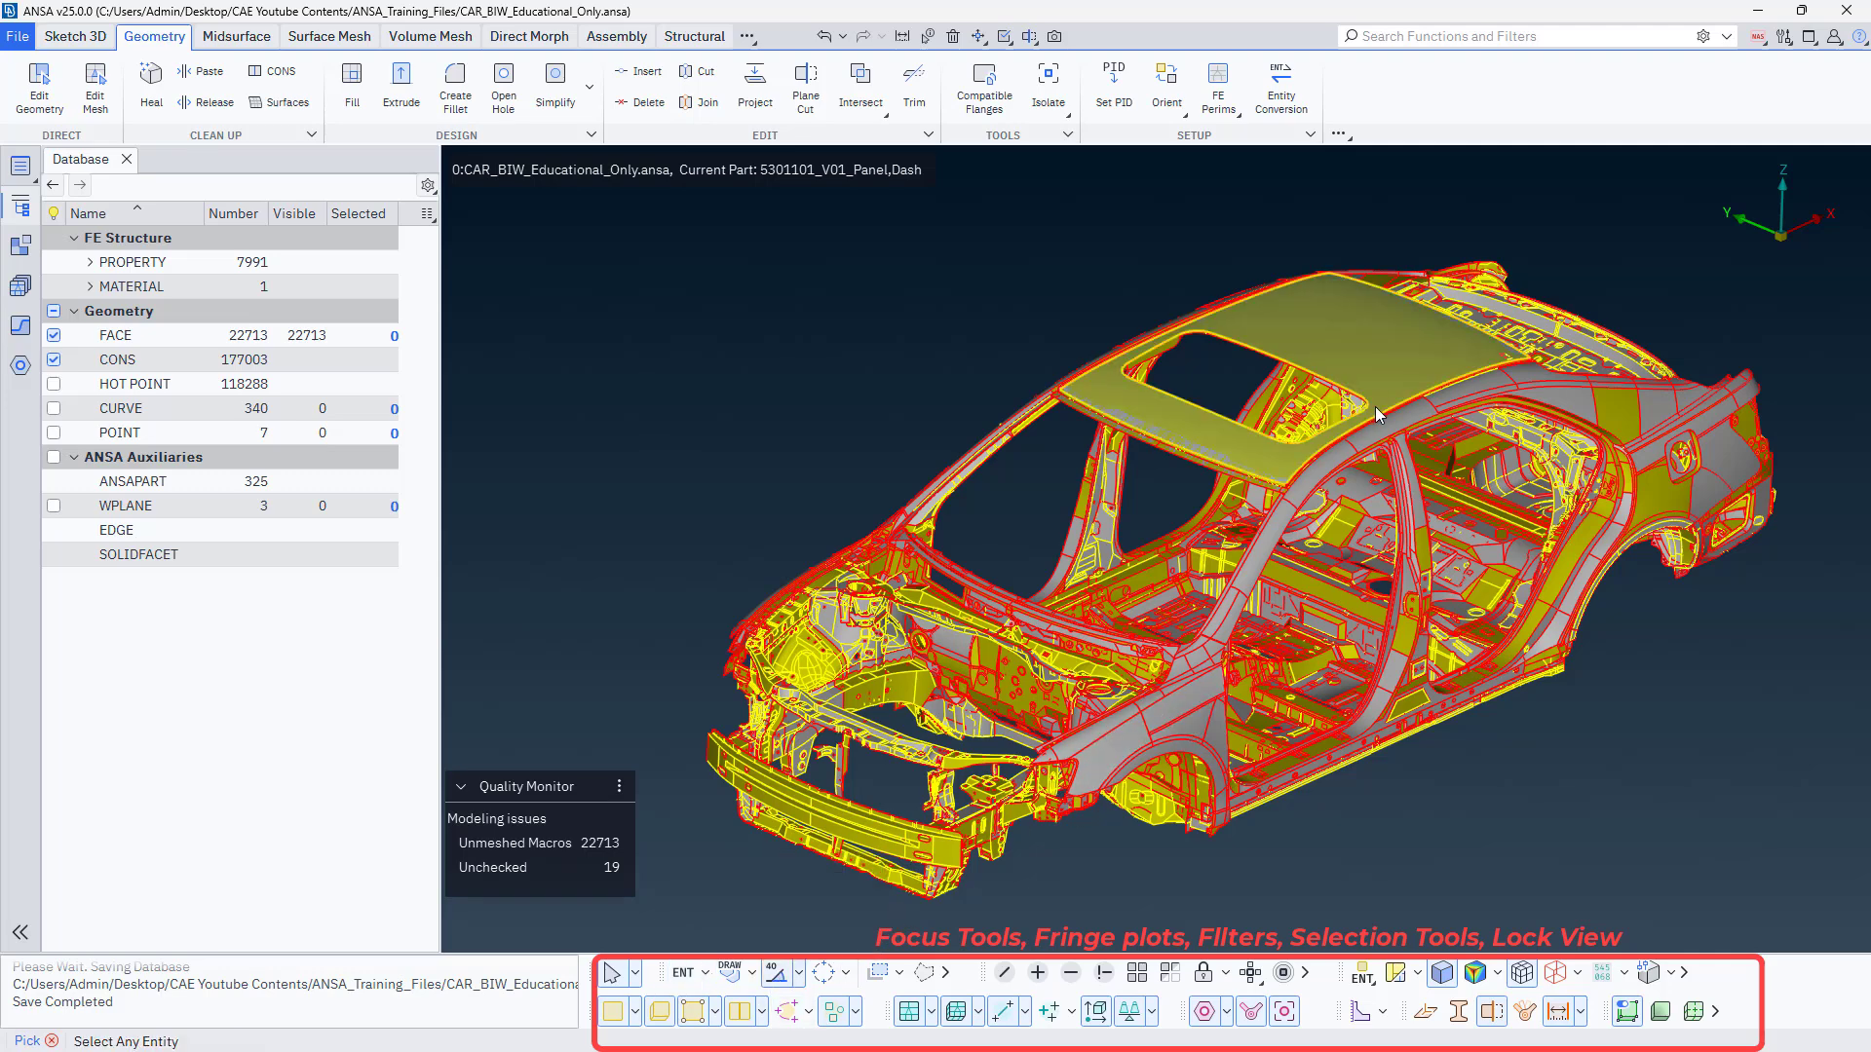
scroll(895, 602, "up", 5)
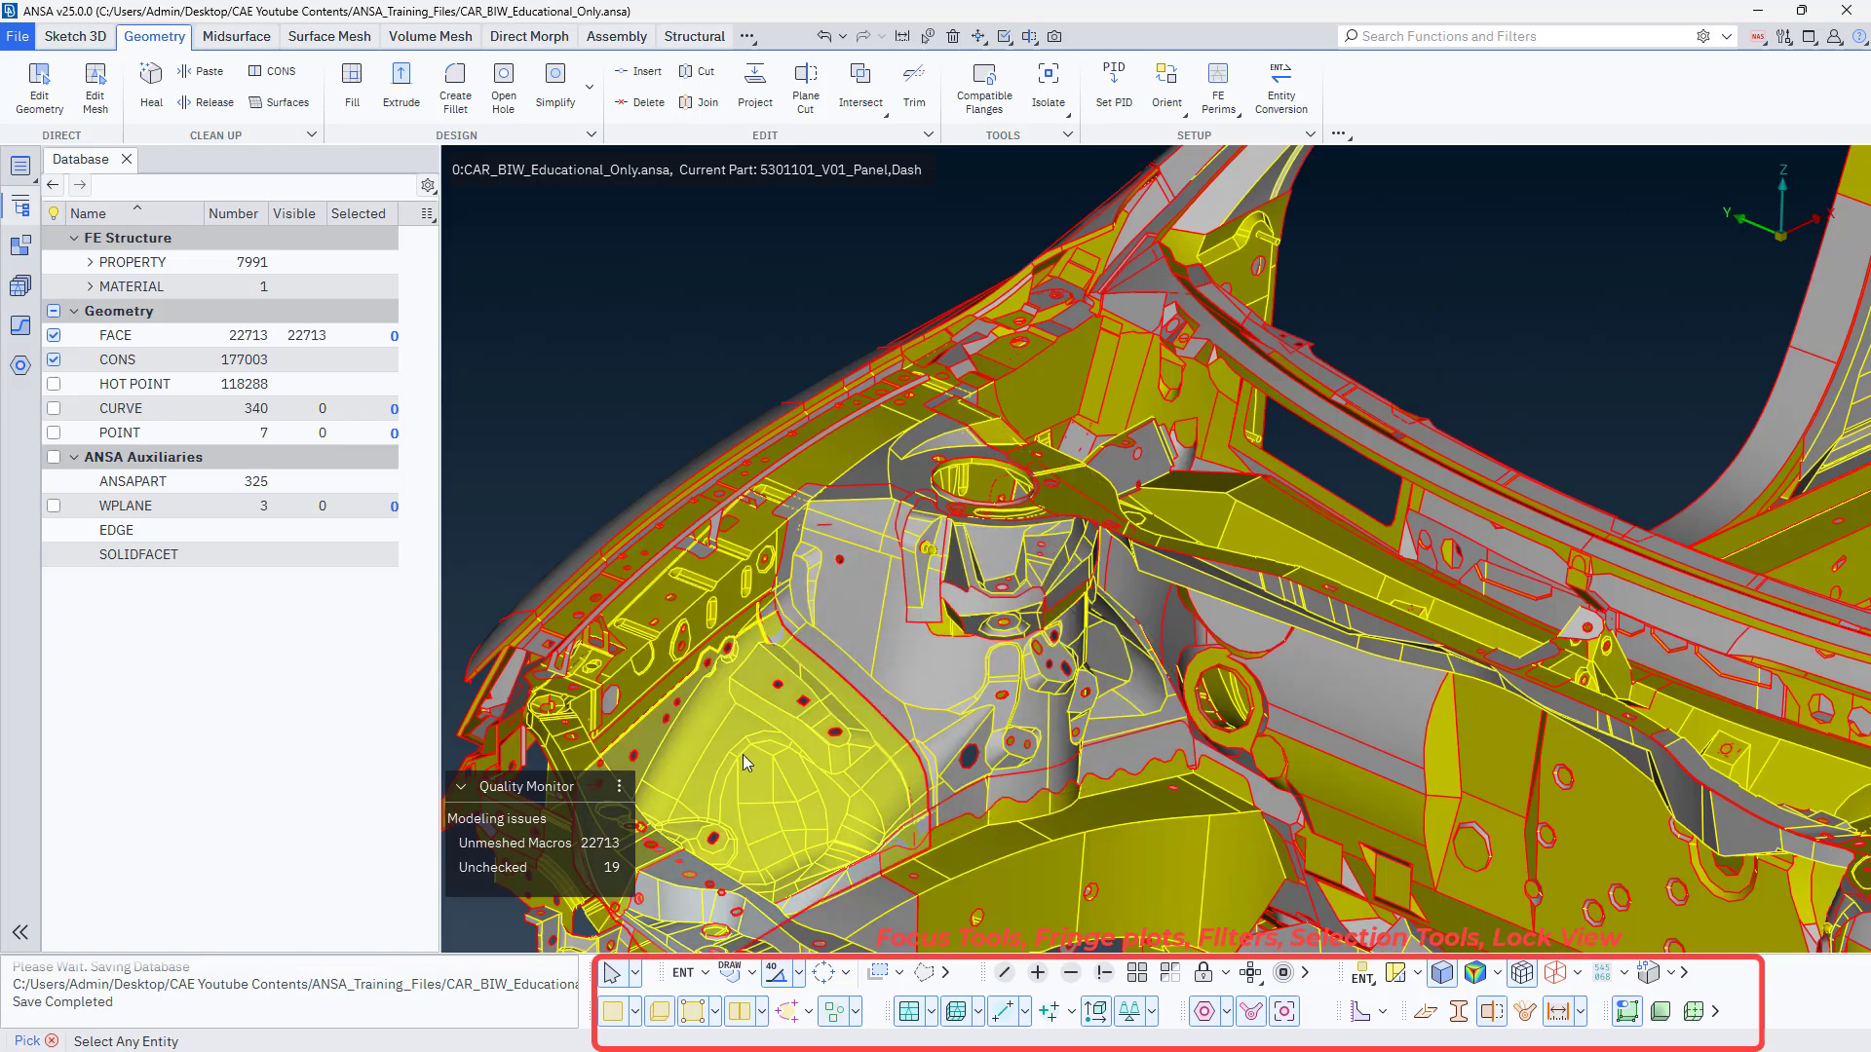
scroll(745, 750, "down", 5)
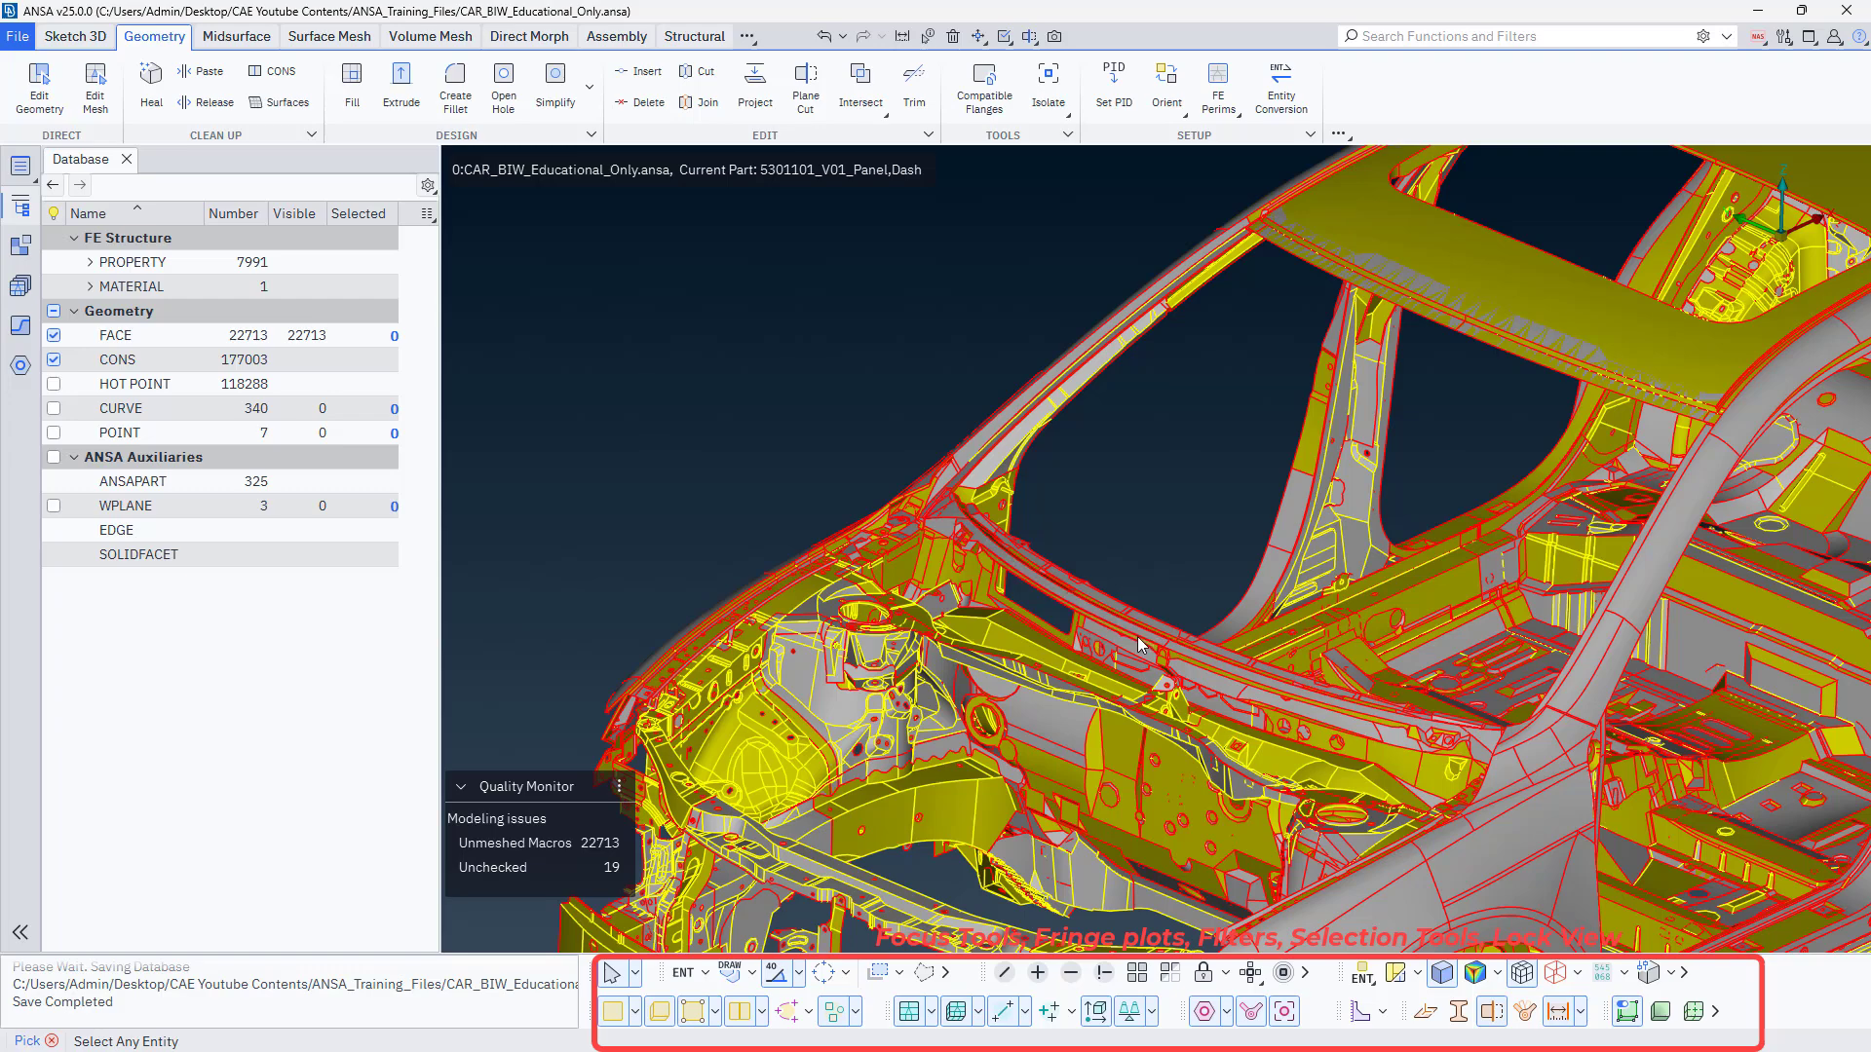
scroll(1225, 793, "down", 5)
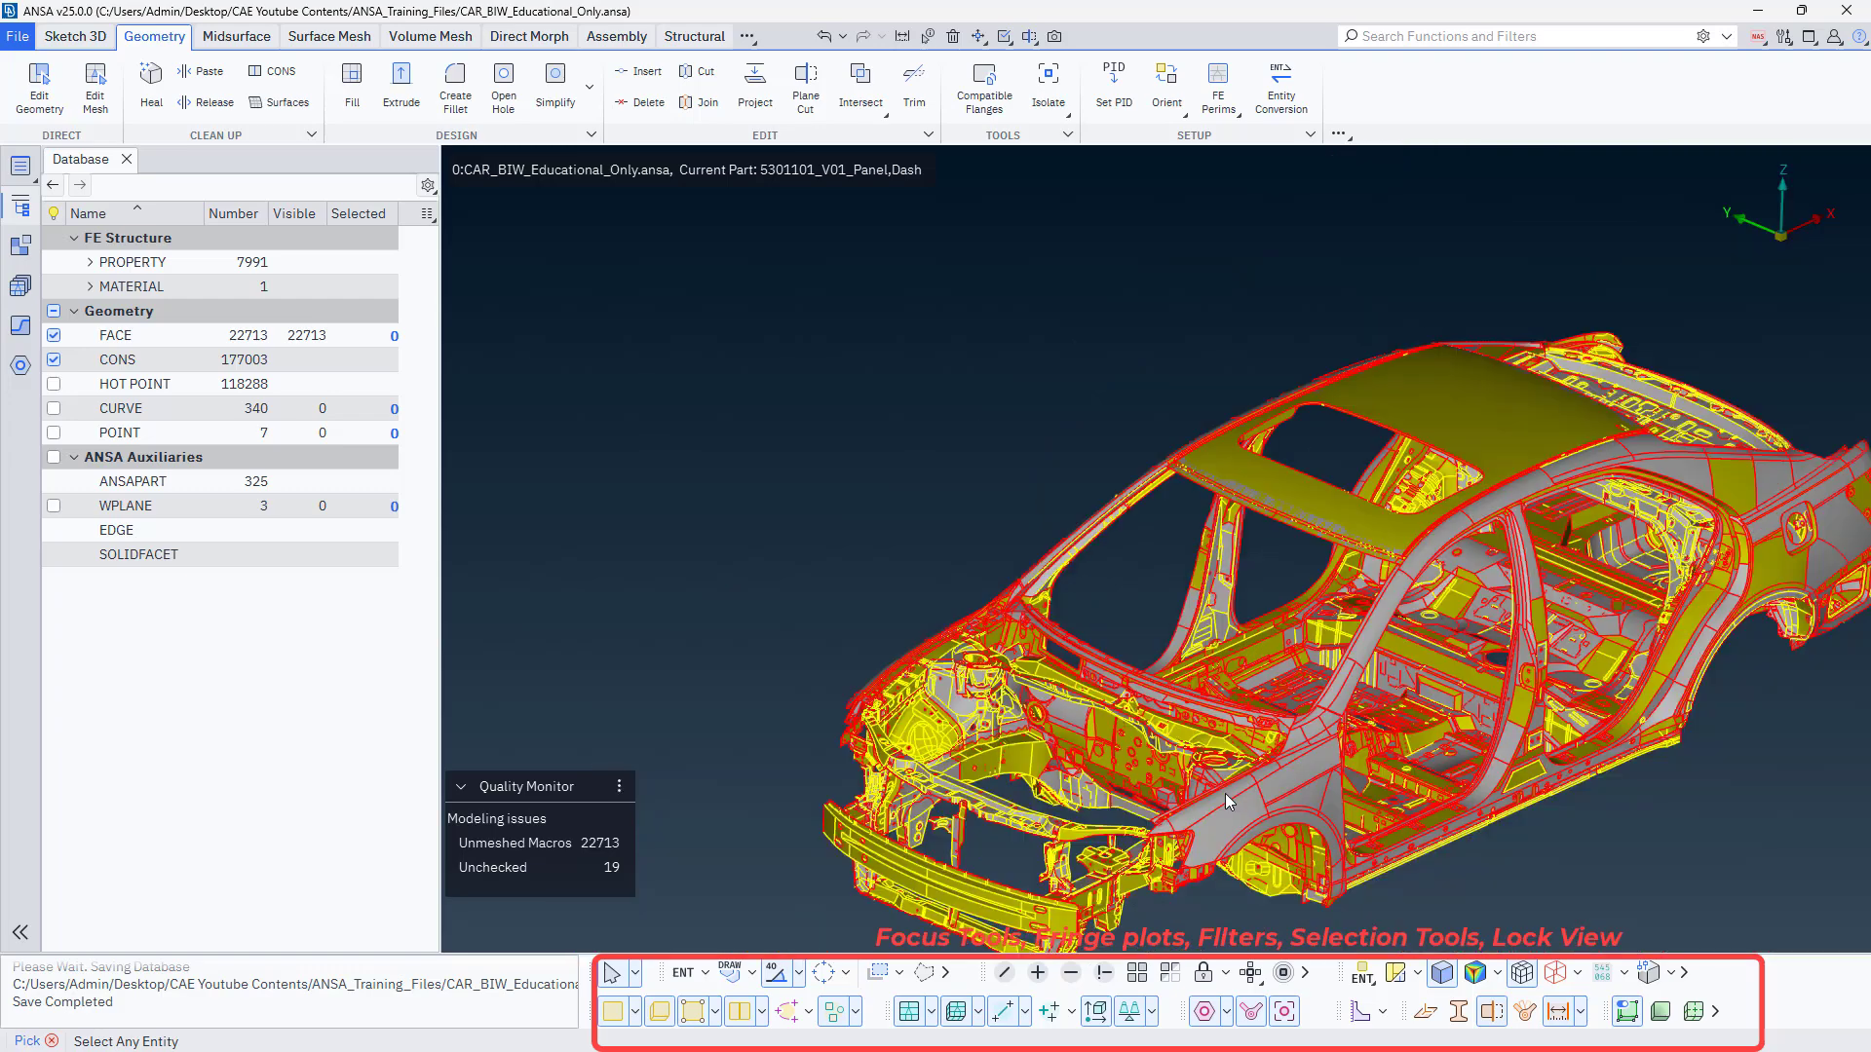
scroll(1225, 795, "up", 5)
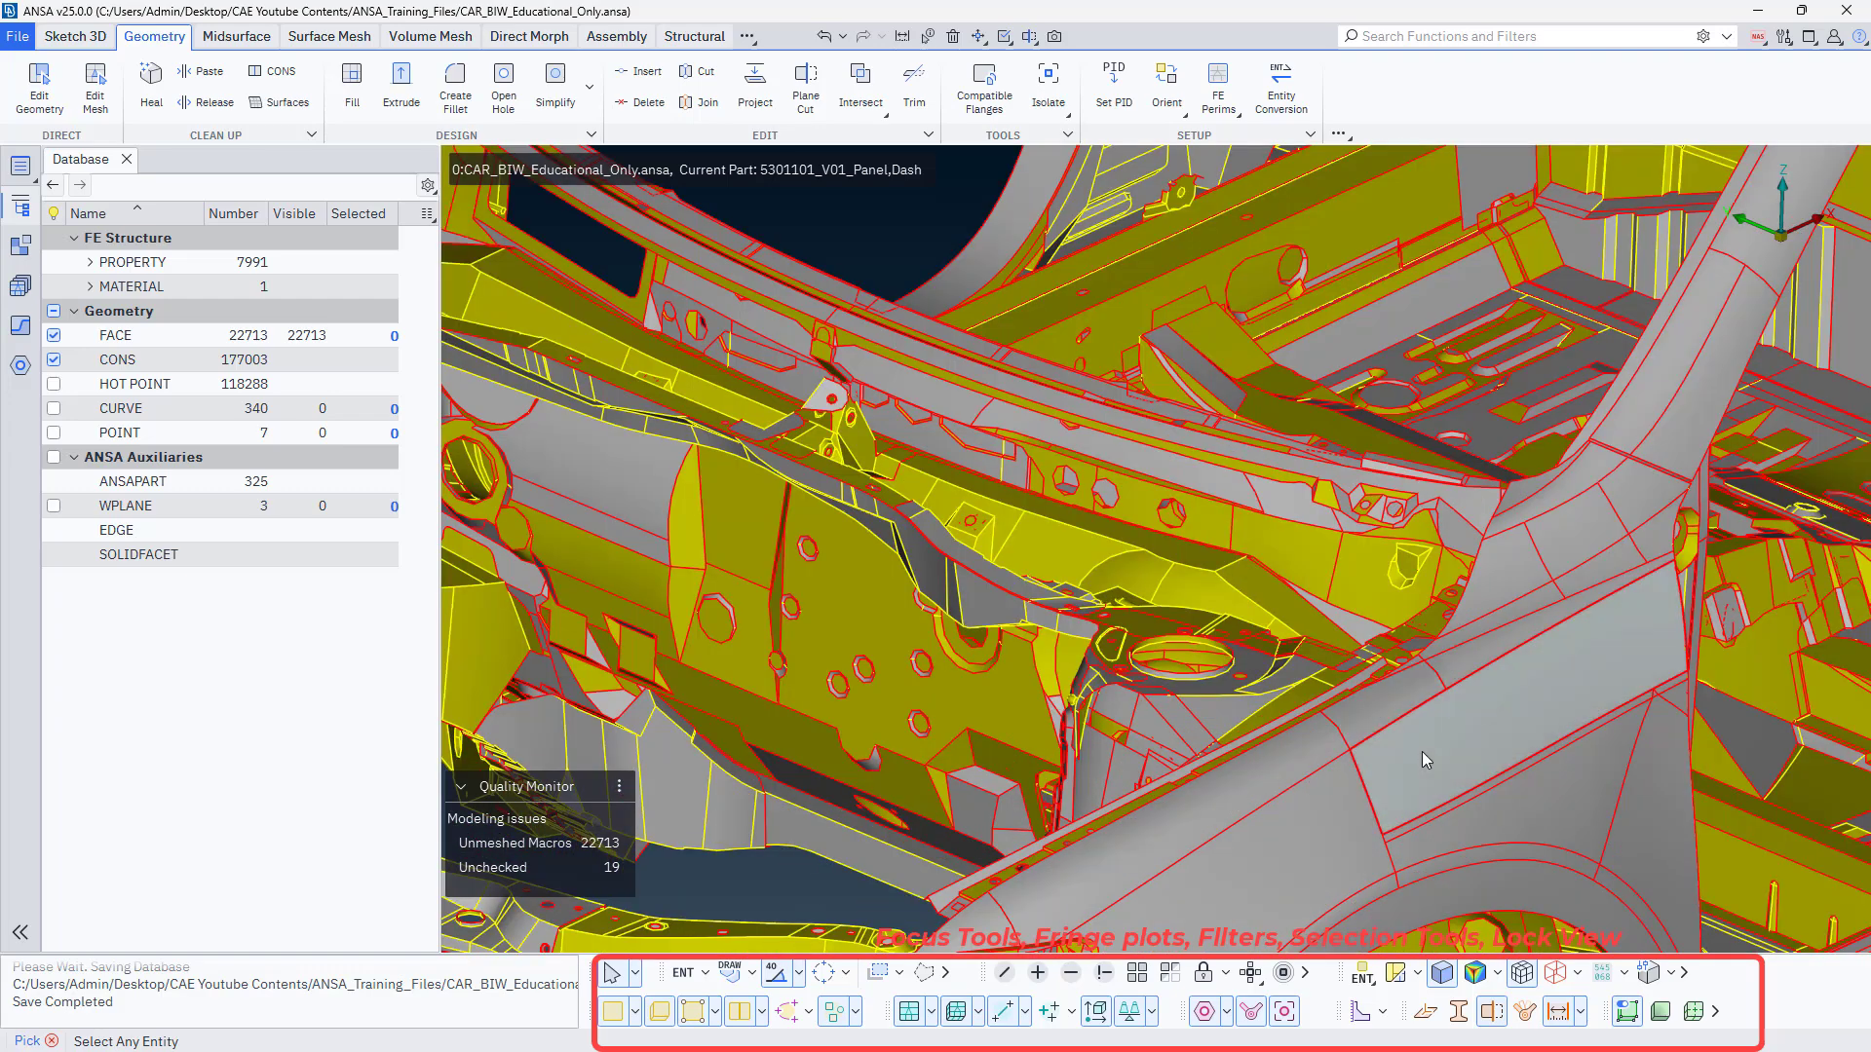
scroll(1395, 770, "down", 5)
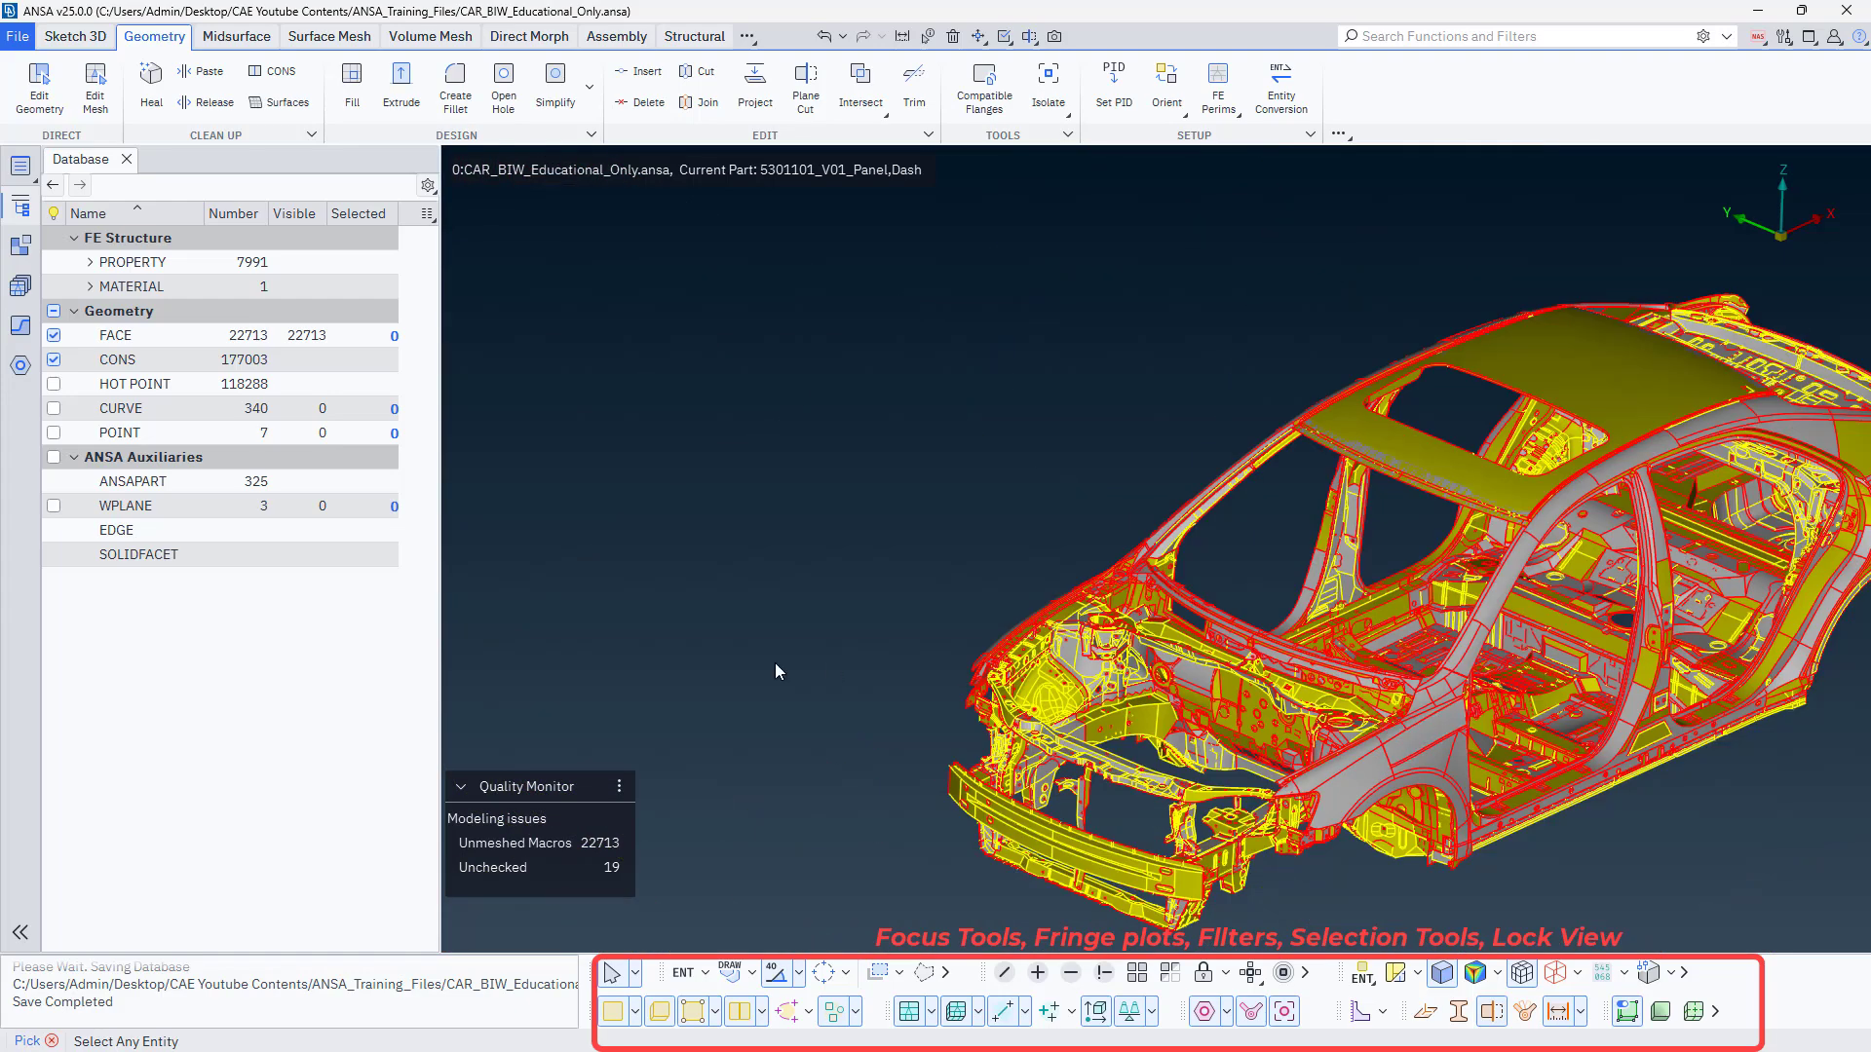
scroll(652, 655, "down", 3)
scroll(652, 655, "up", 1)
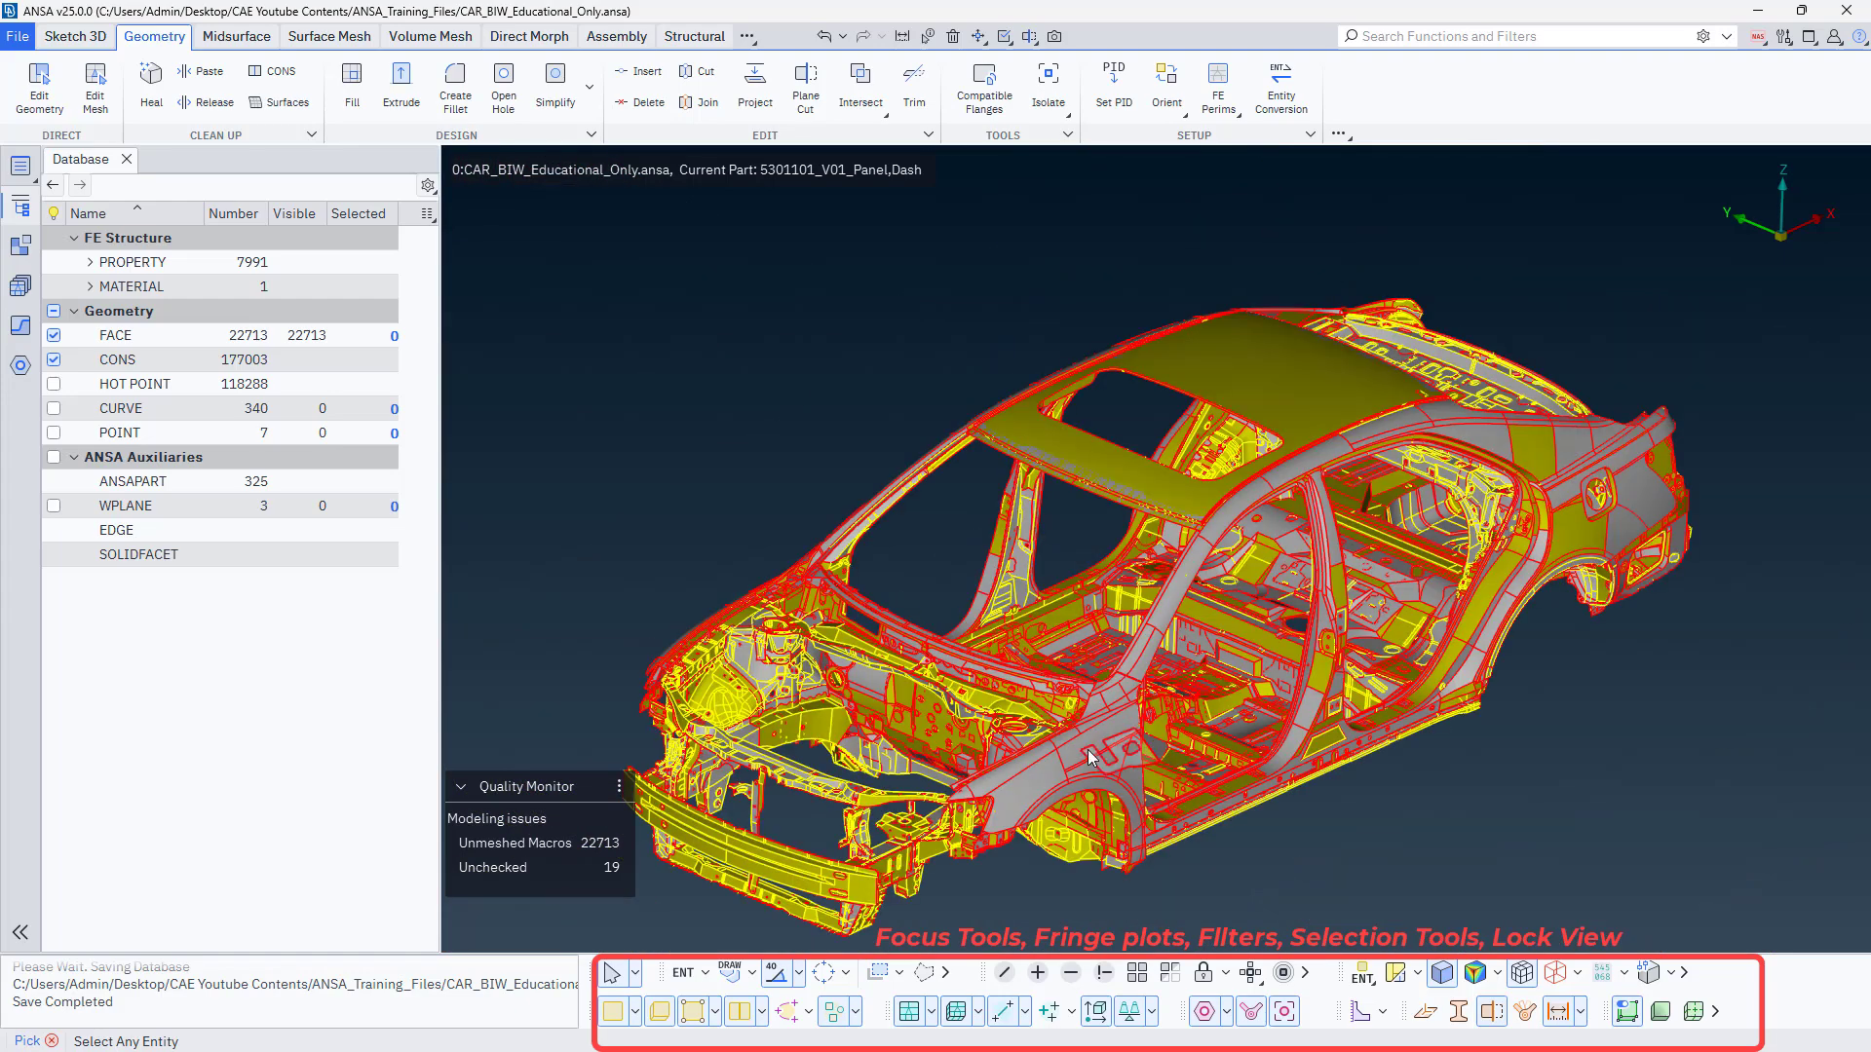
scroll(1089, 757, "up", 3)
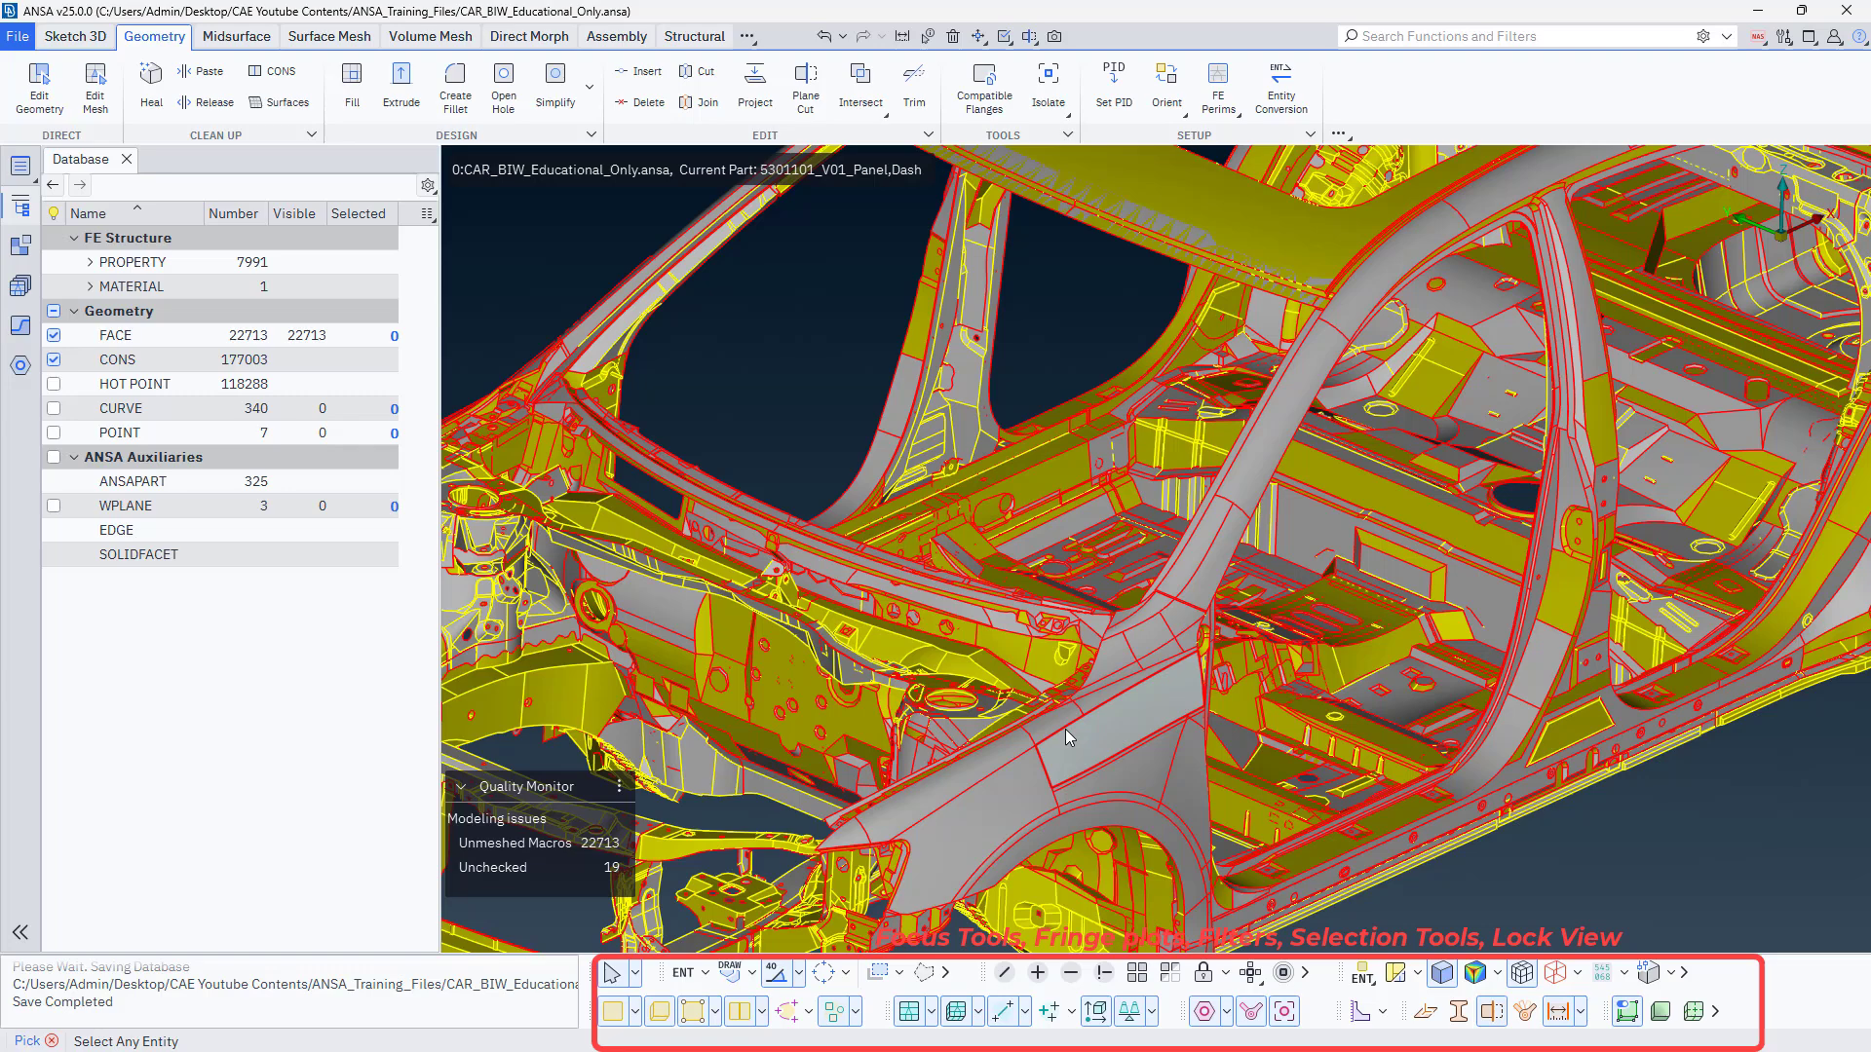
scroll(1066, 729, "down", 4)
scroll(1066, 729, "up", 4)
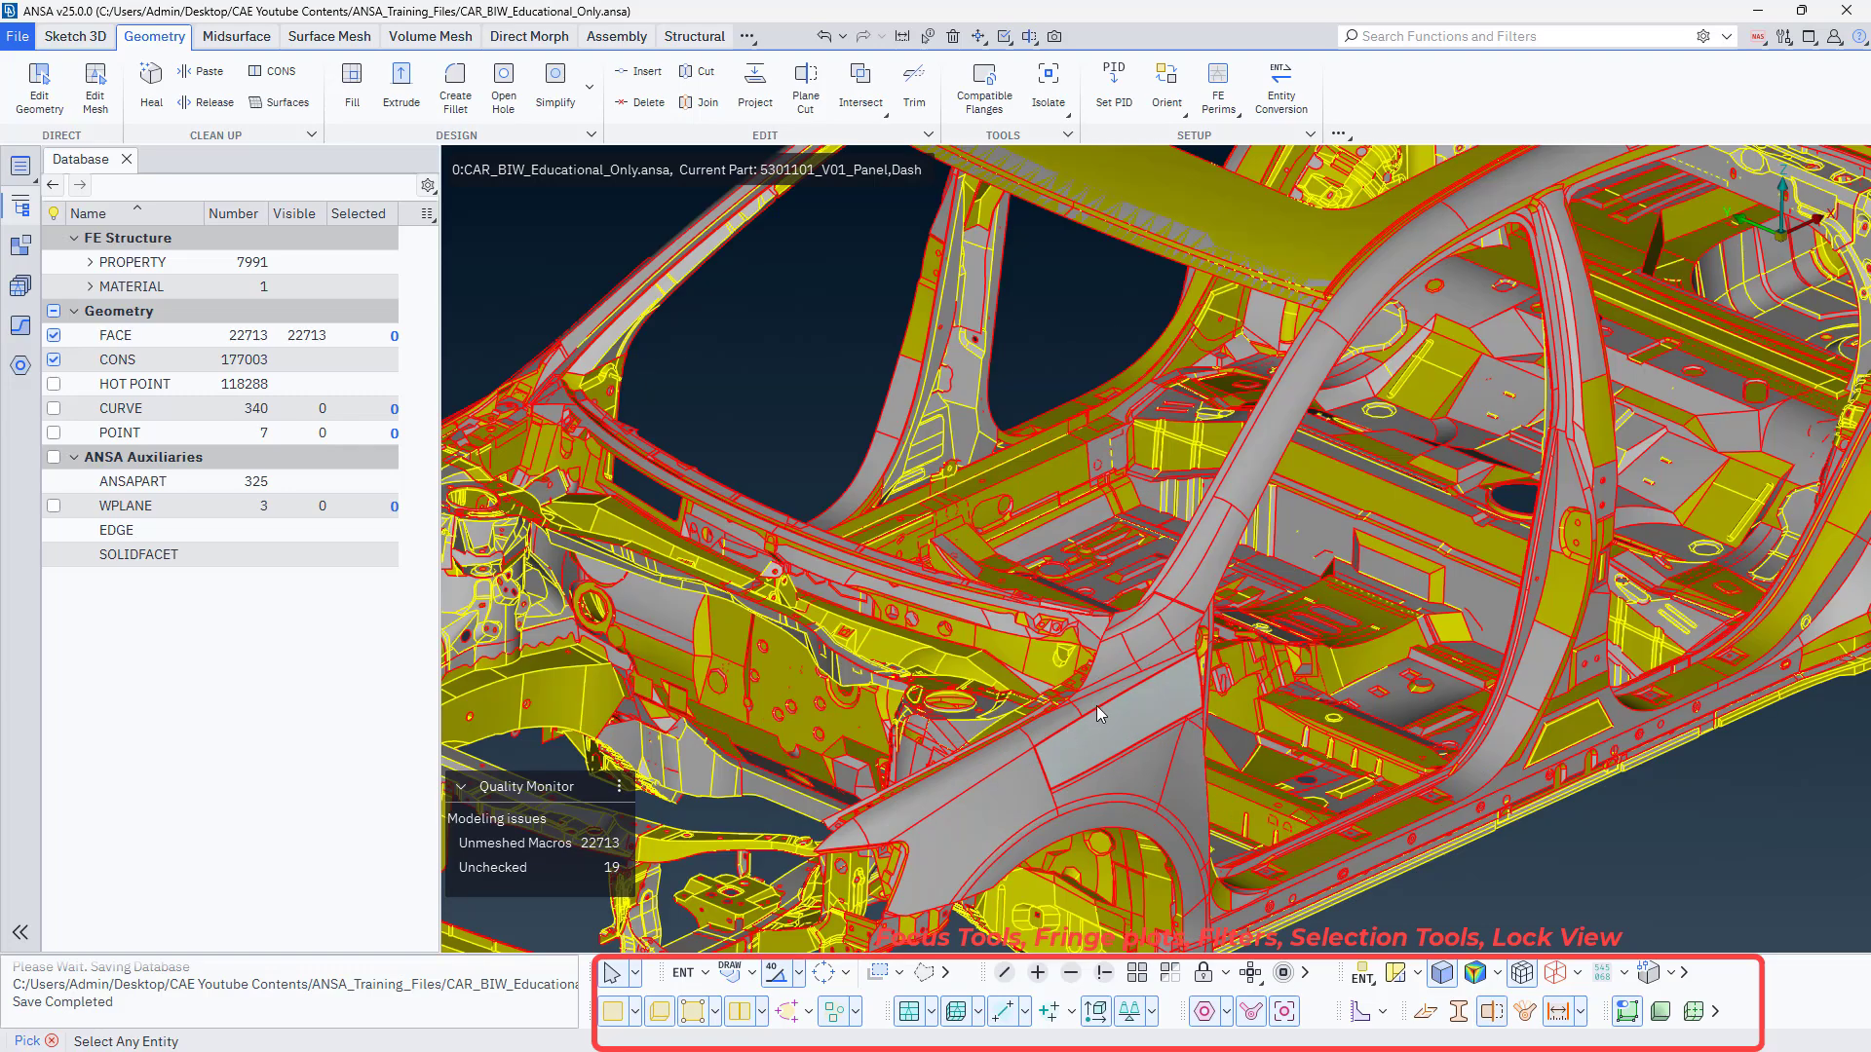
scroll(1136, 698, "down", 4)
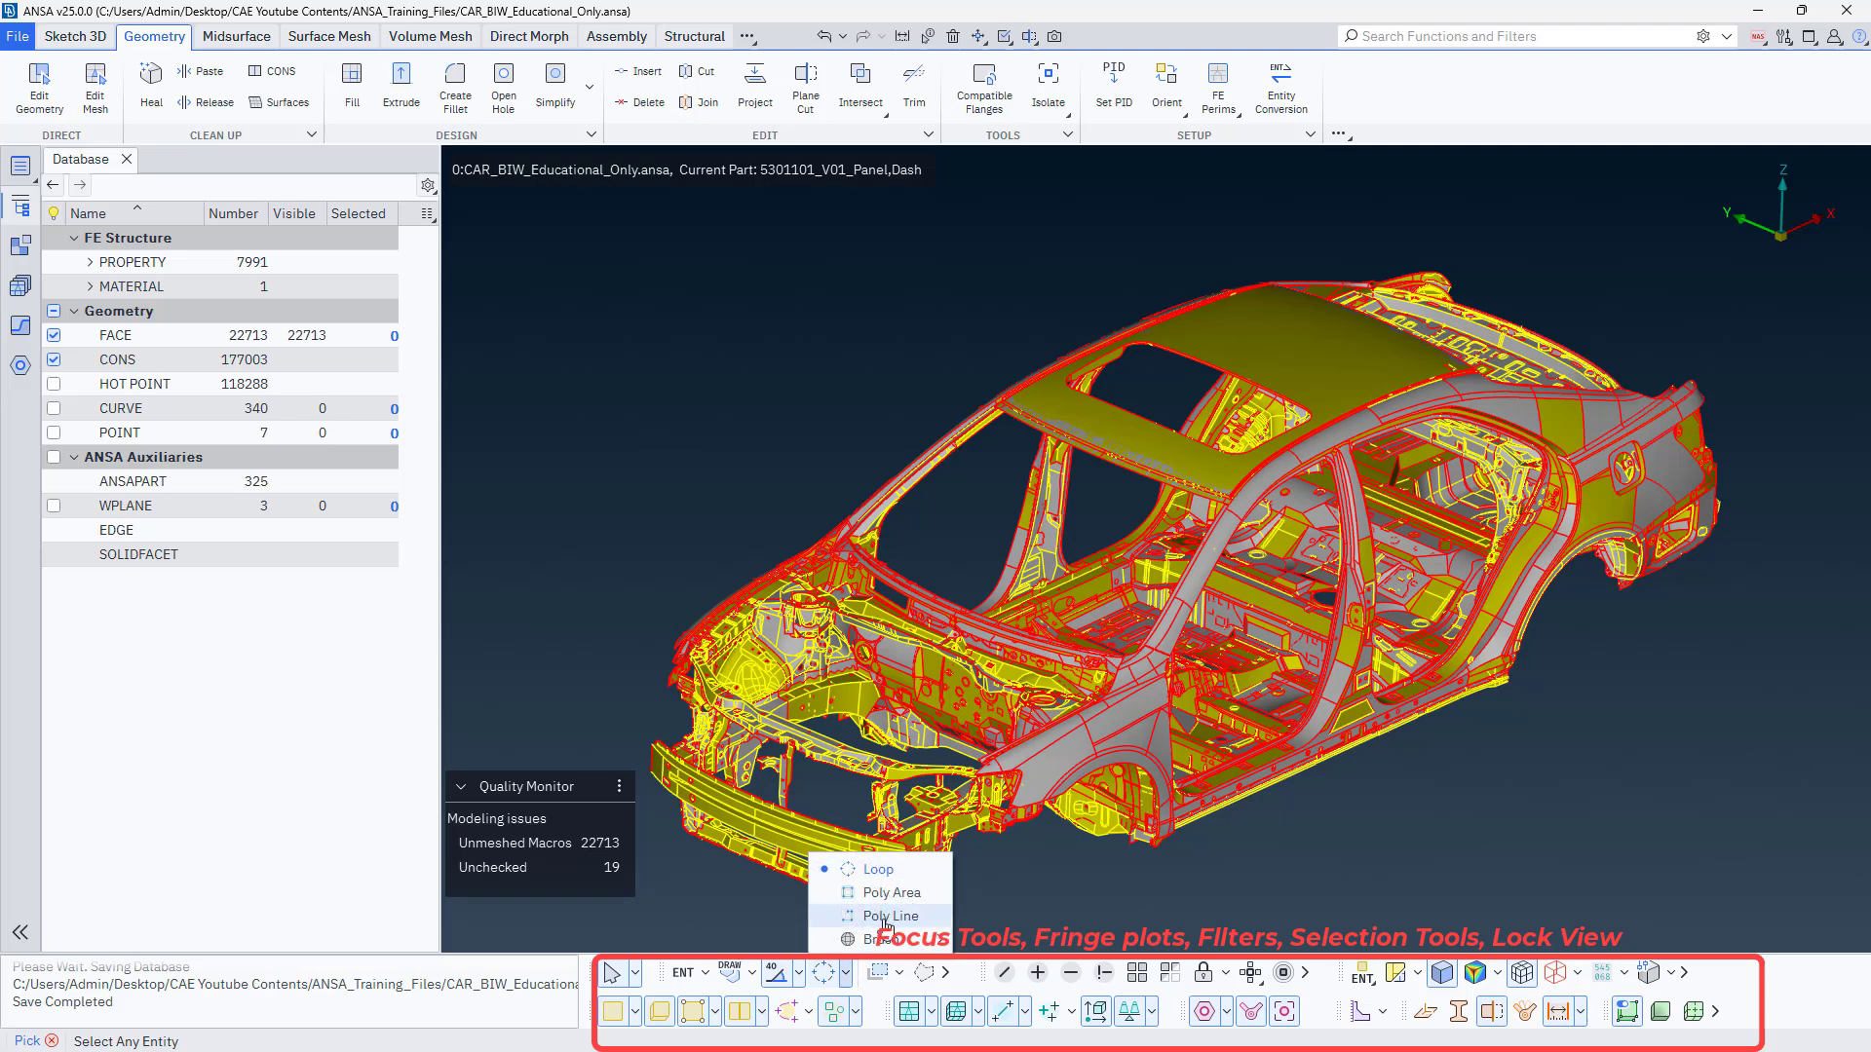
left_click(1033, 880)
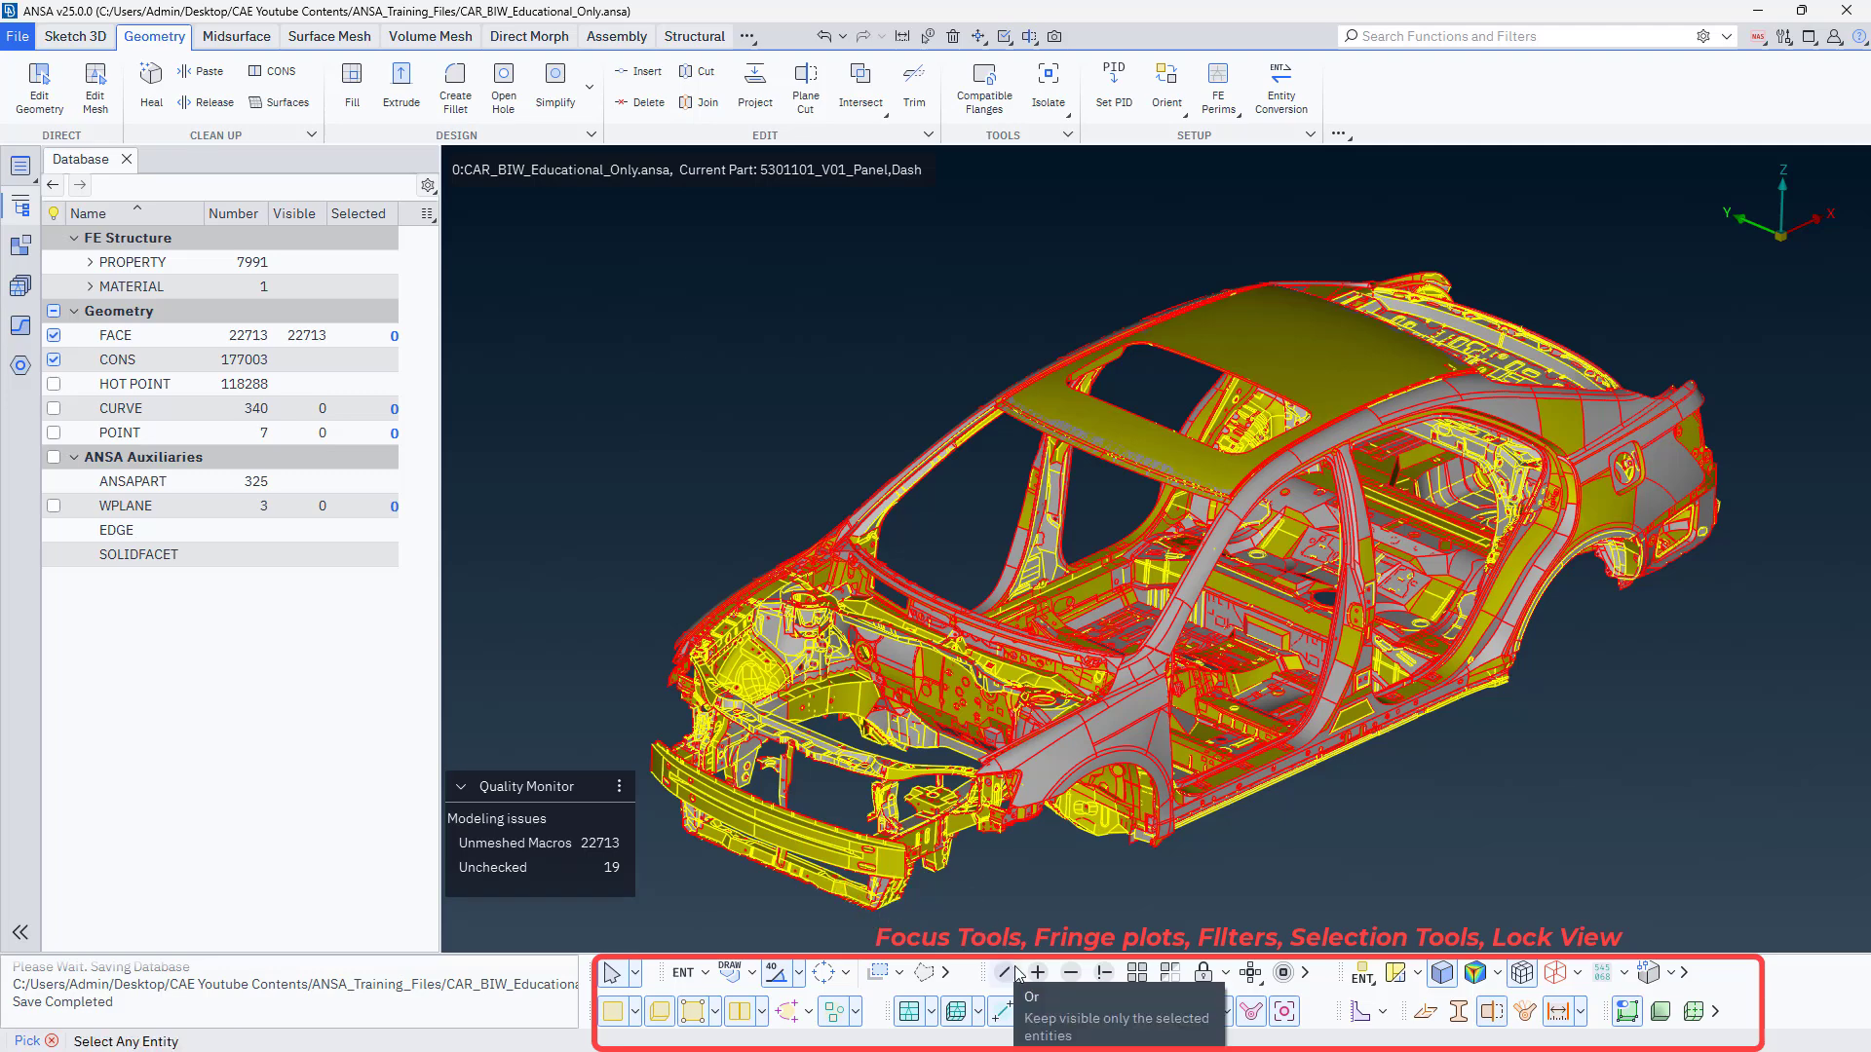
Hide the forward fender face with Not, and isolate the fender face above the front wheel arch with the inverse Not tool.
left_click(1071, 973)
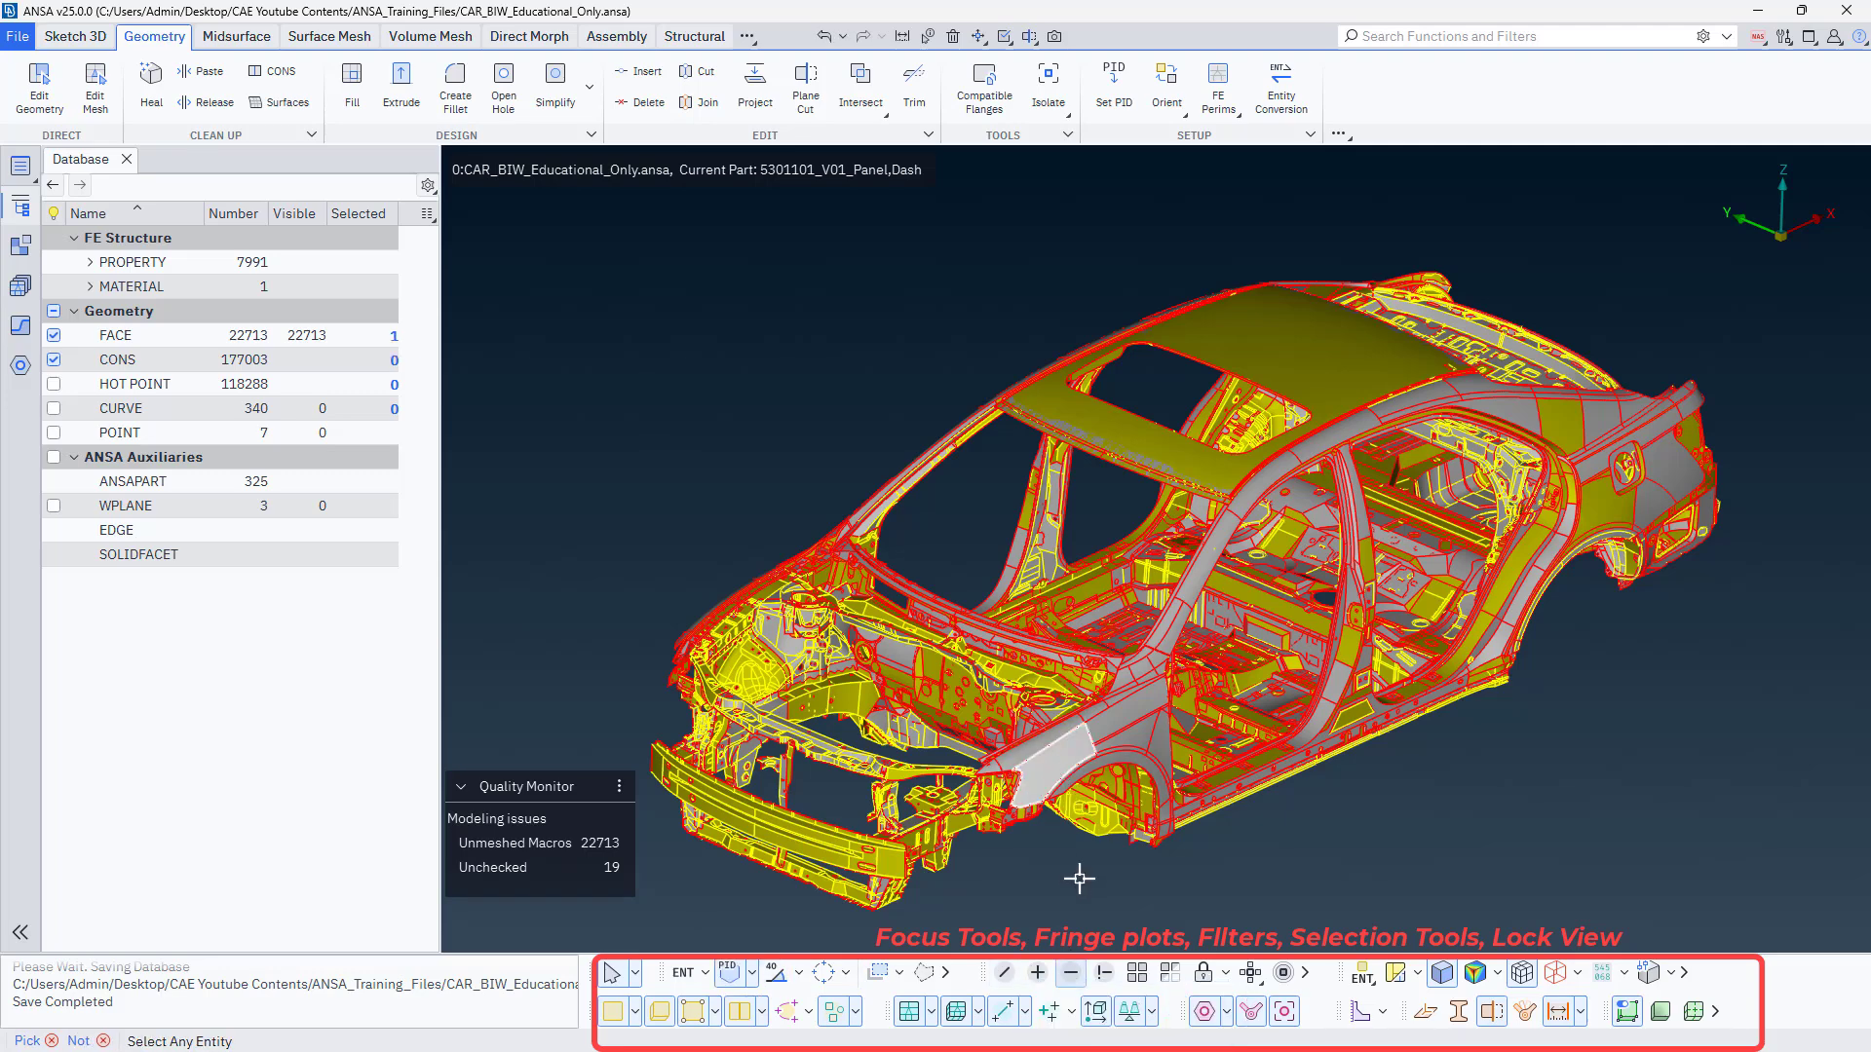
left_click(1067, 766)
left_click(1102, 975)
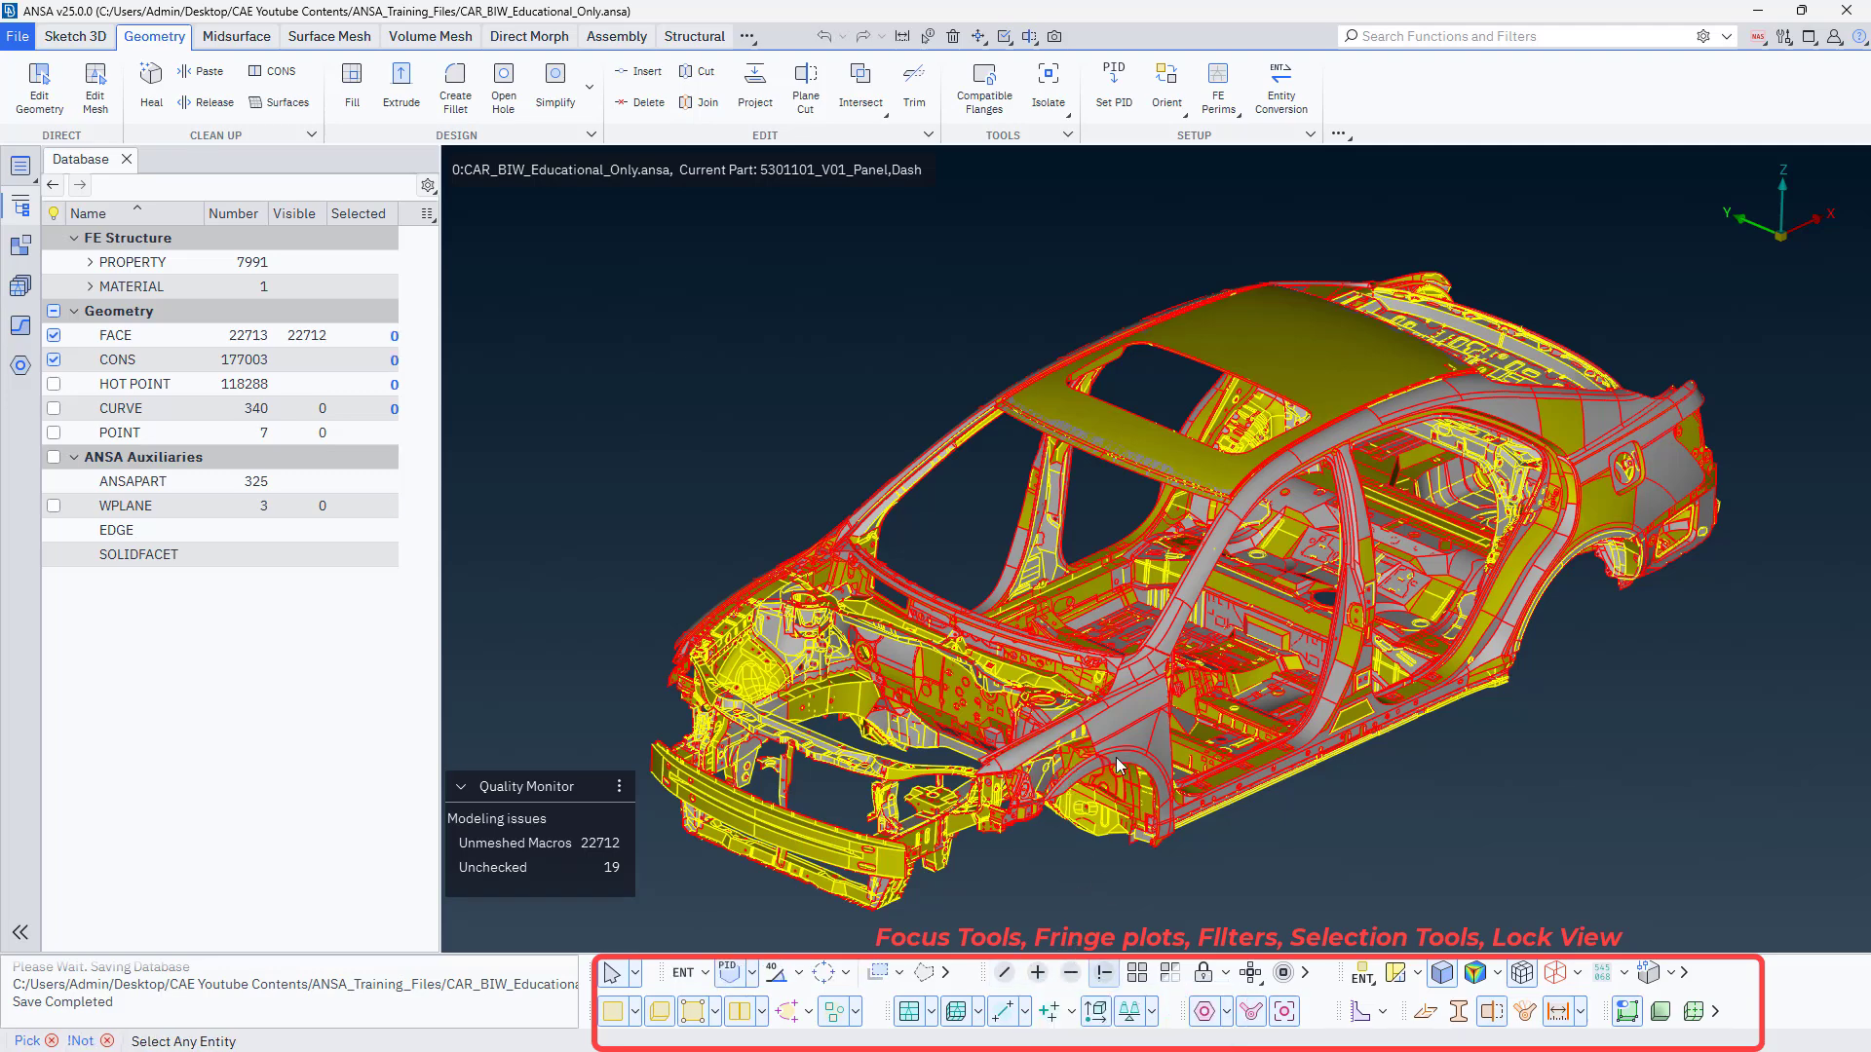
left_click(1125, 716)
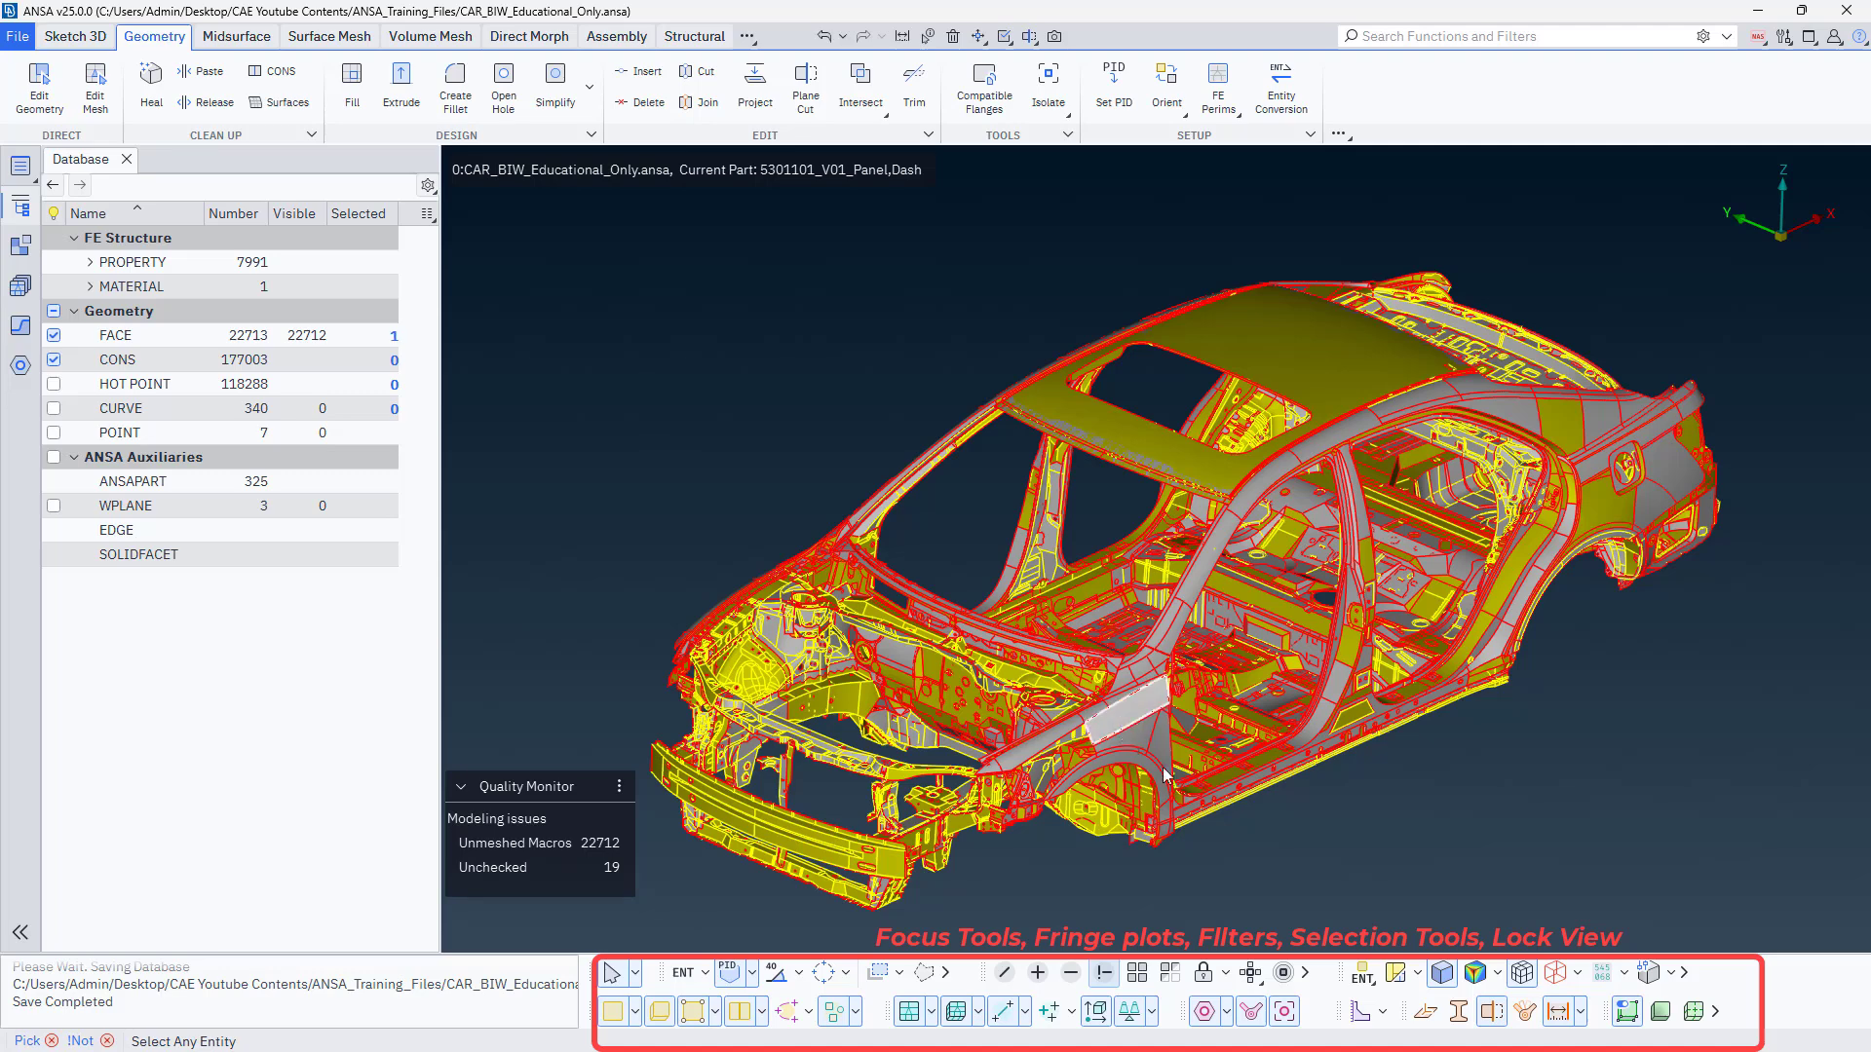
middle_click(1304, 840)
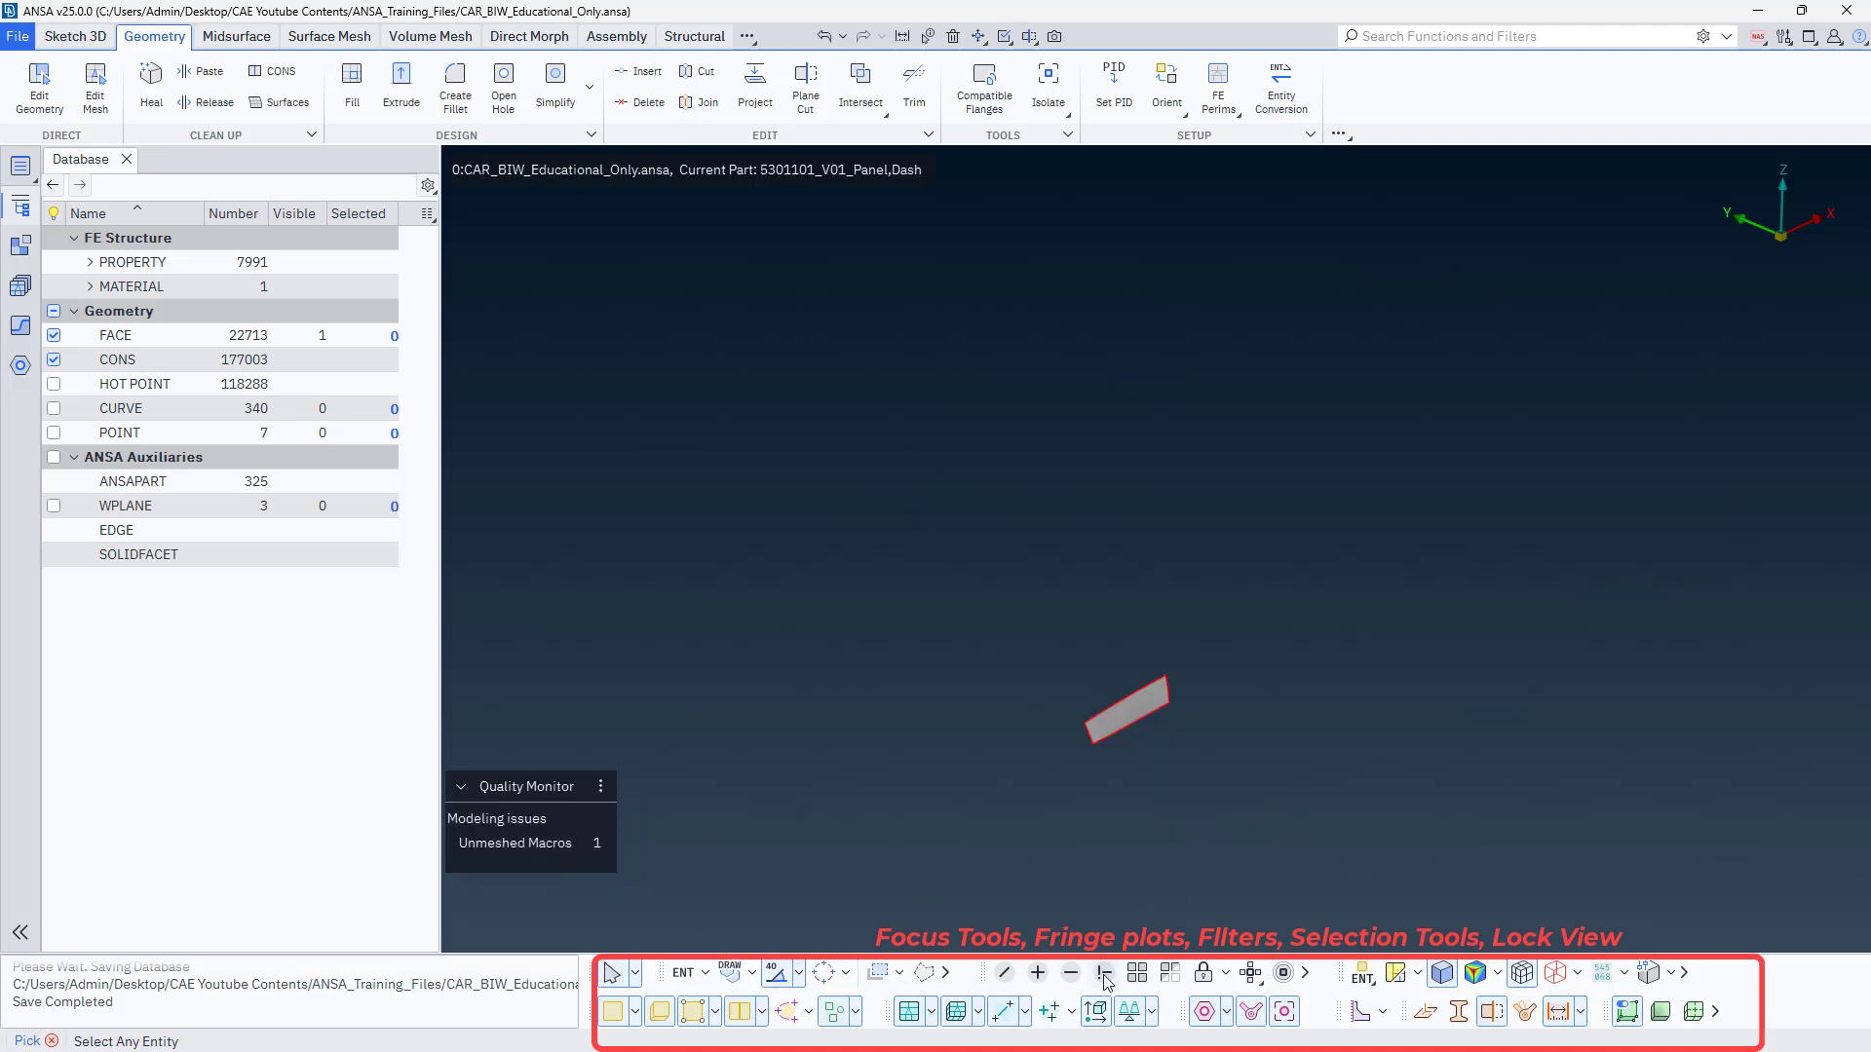
left_click(1179, 784)
scroll(1108, 704, "up", 3)
scroll(1146, 776, "up", 3)
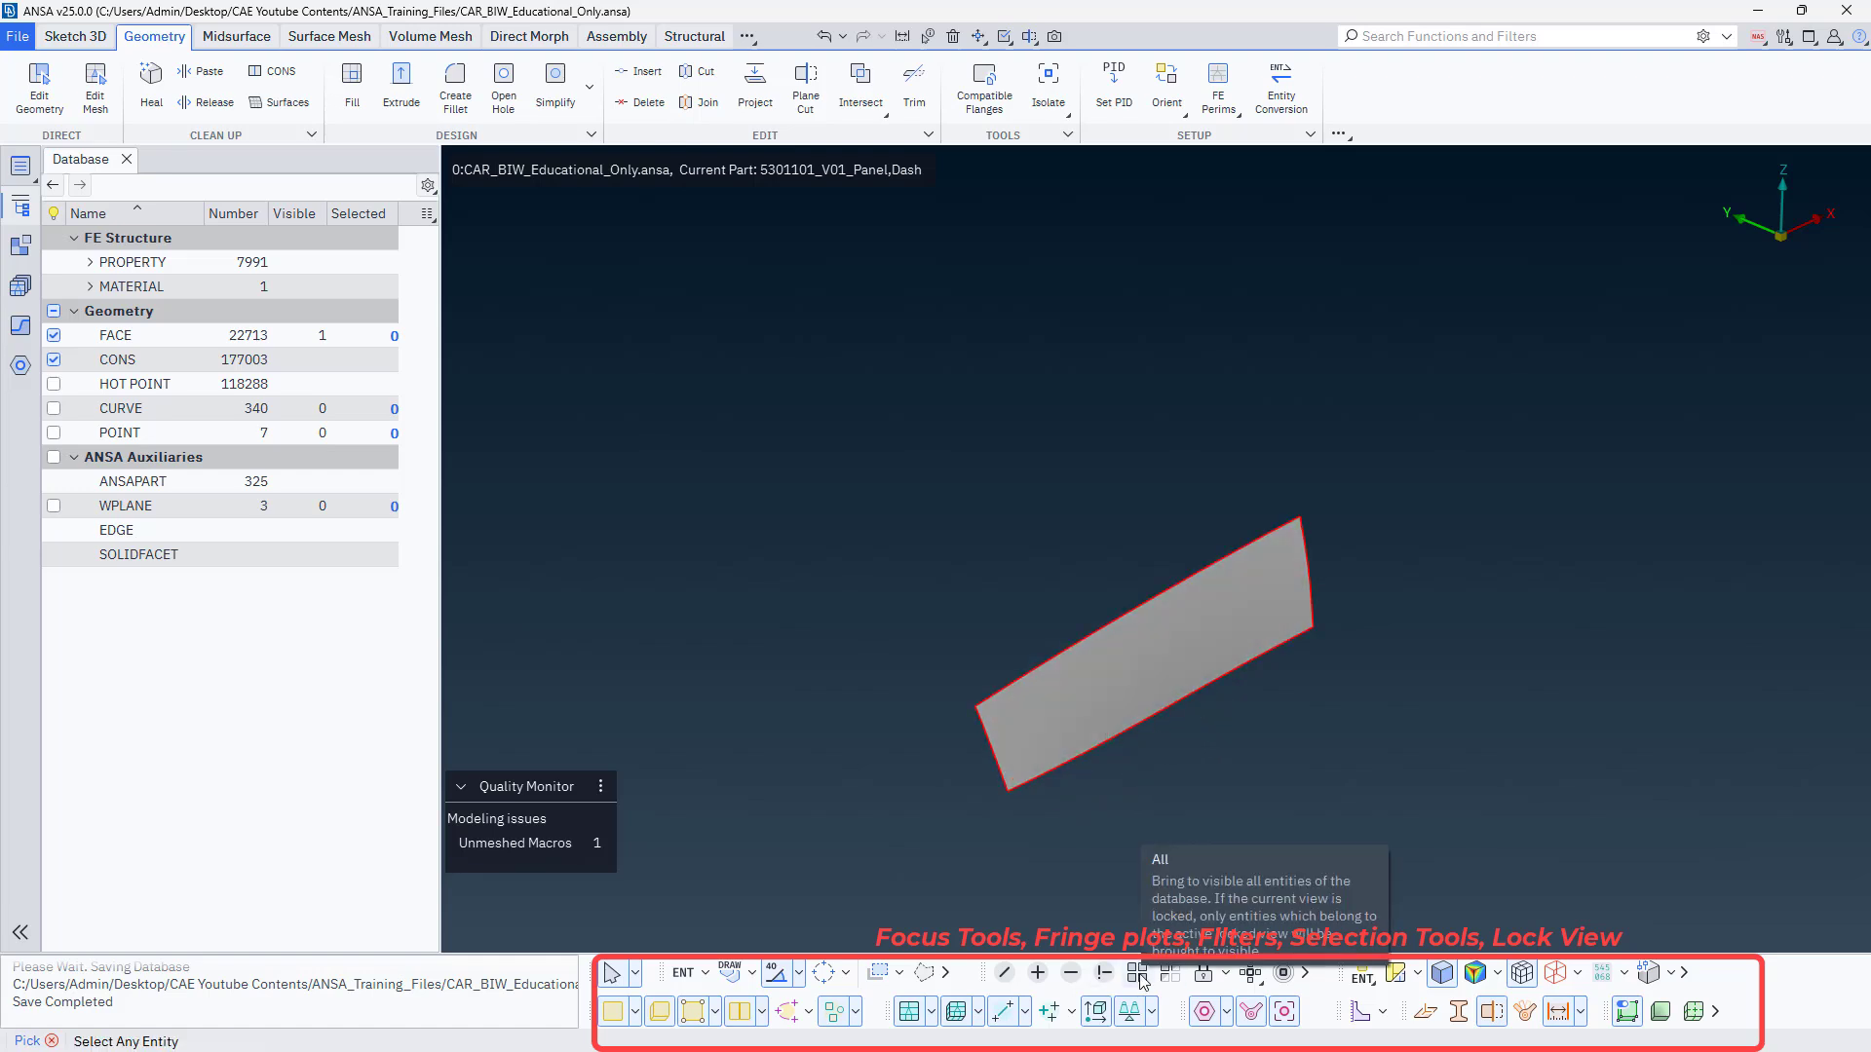
Invert the visible entities to show the rest of the body, and invert again to return to the single fender face.
left_click(1173, 981)
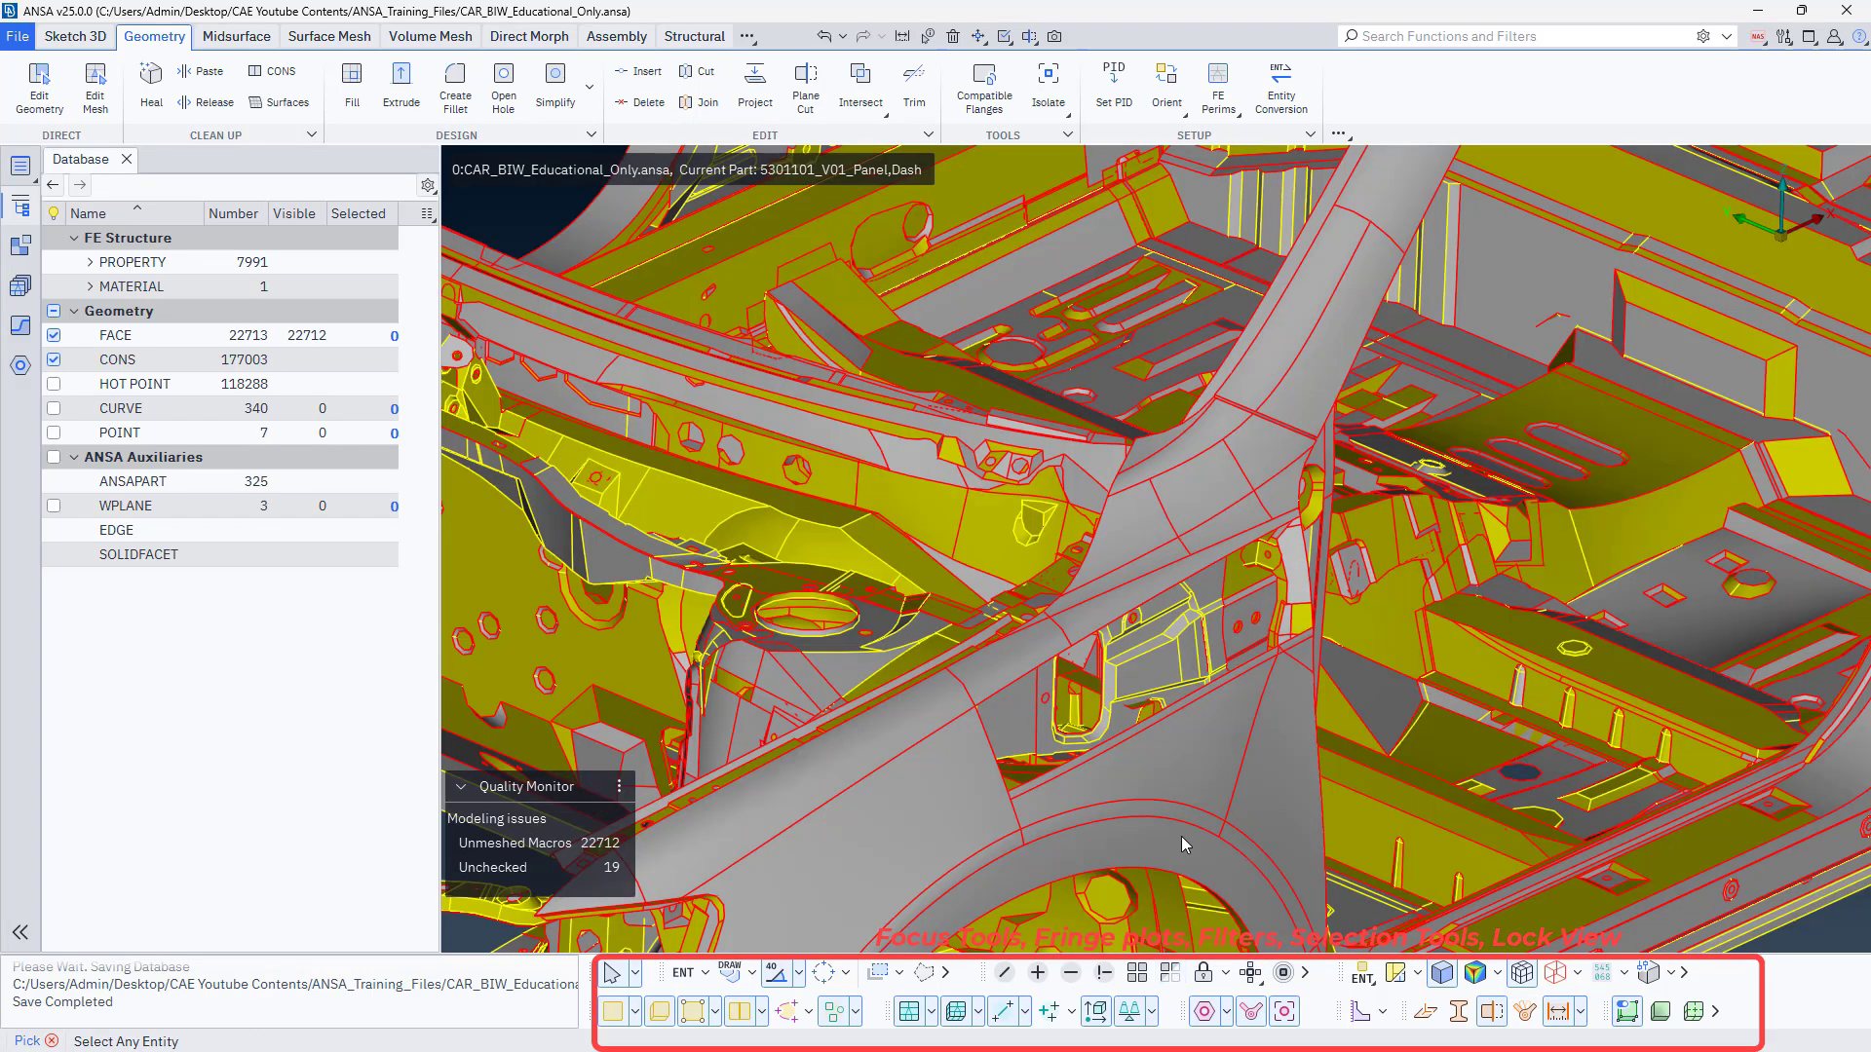
scroll(1190, 835, "down", 6)
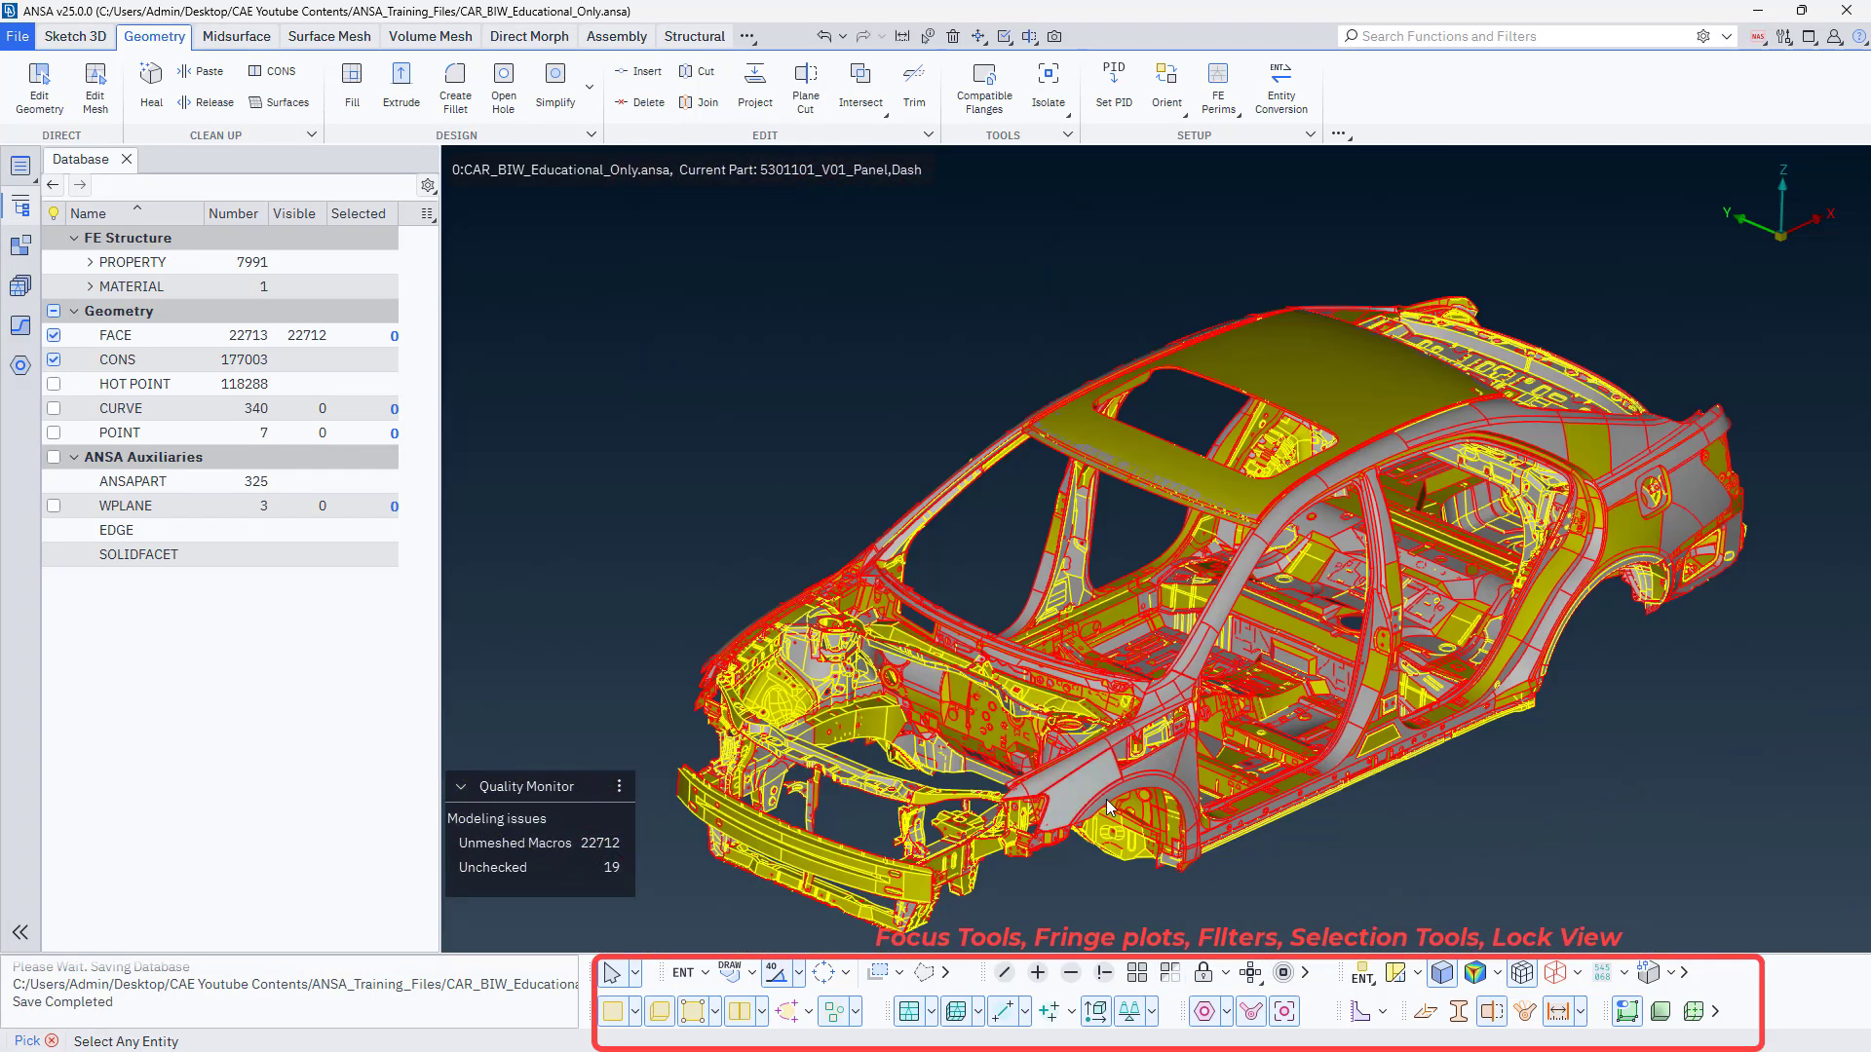
left_click(1173, 978)
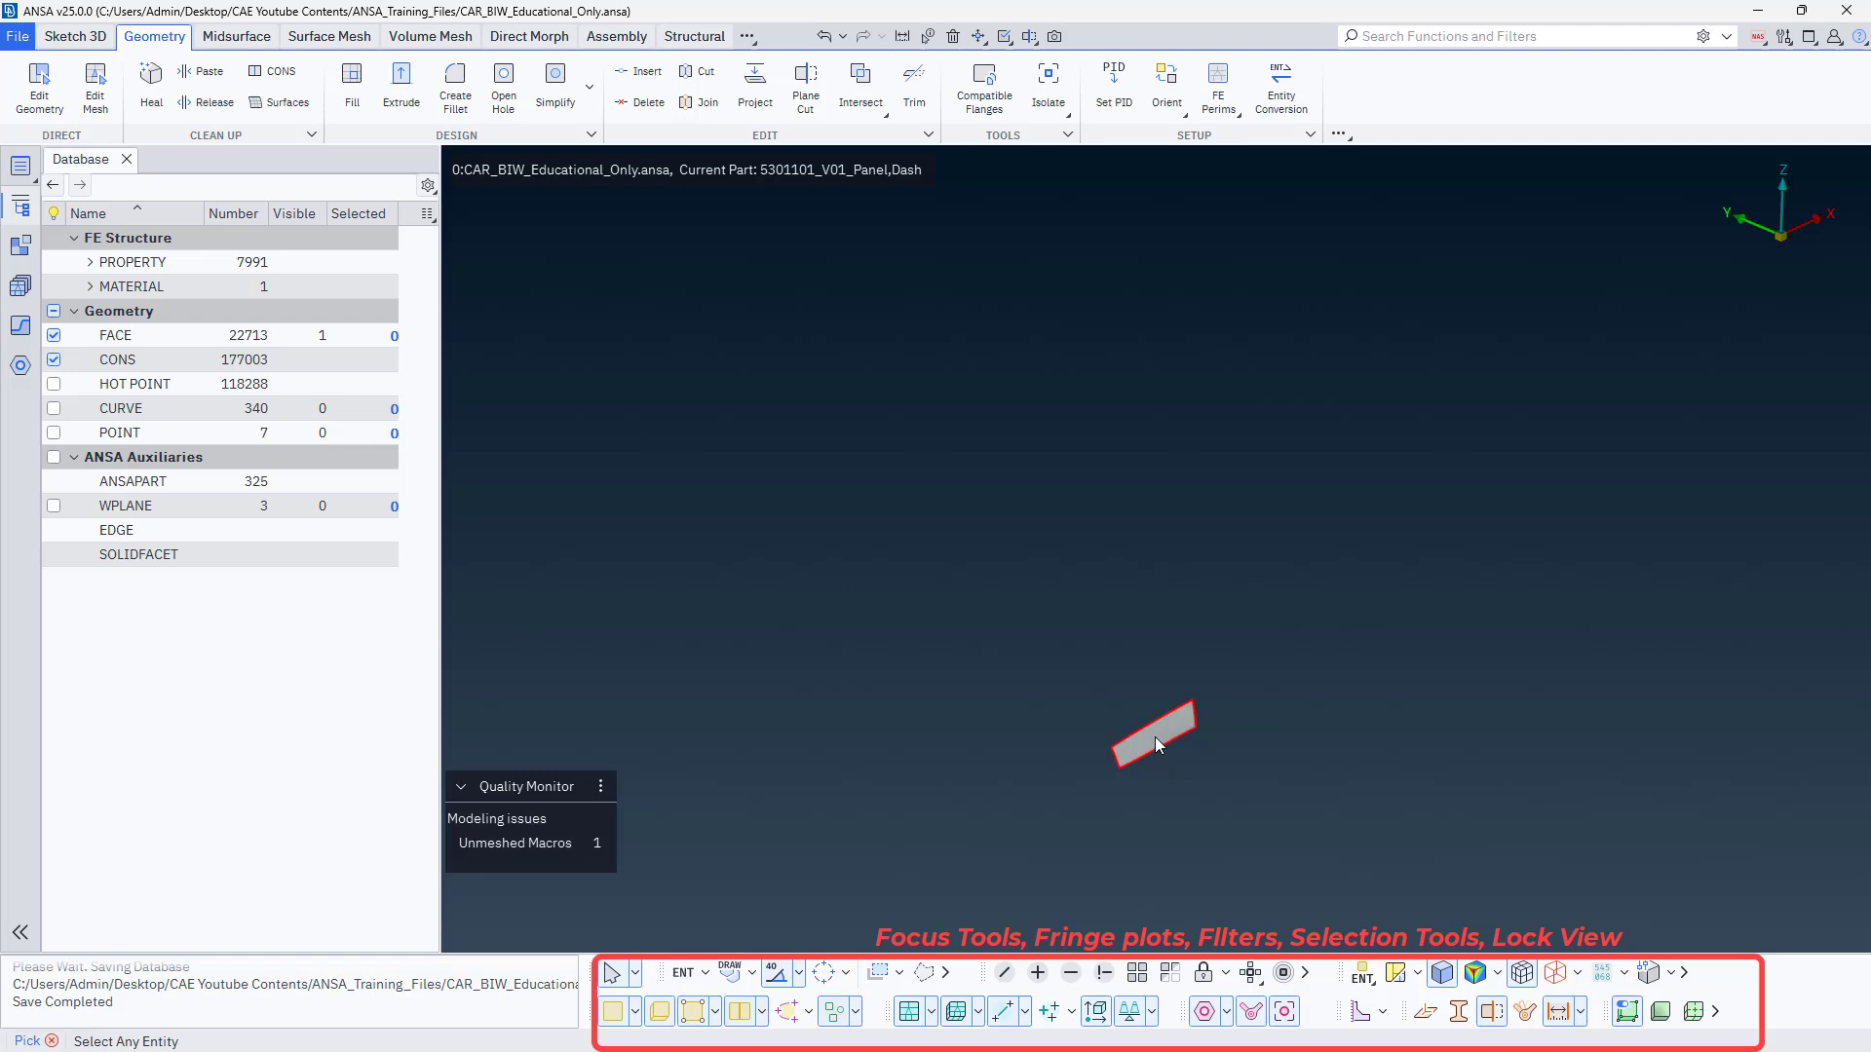
scroll(1155, 737, "up", 6)
middle_click_drag(1011, 714, 979, 614, "ctrl")
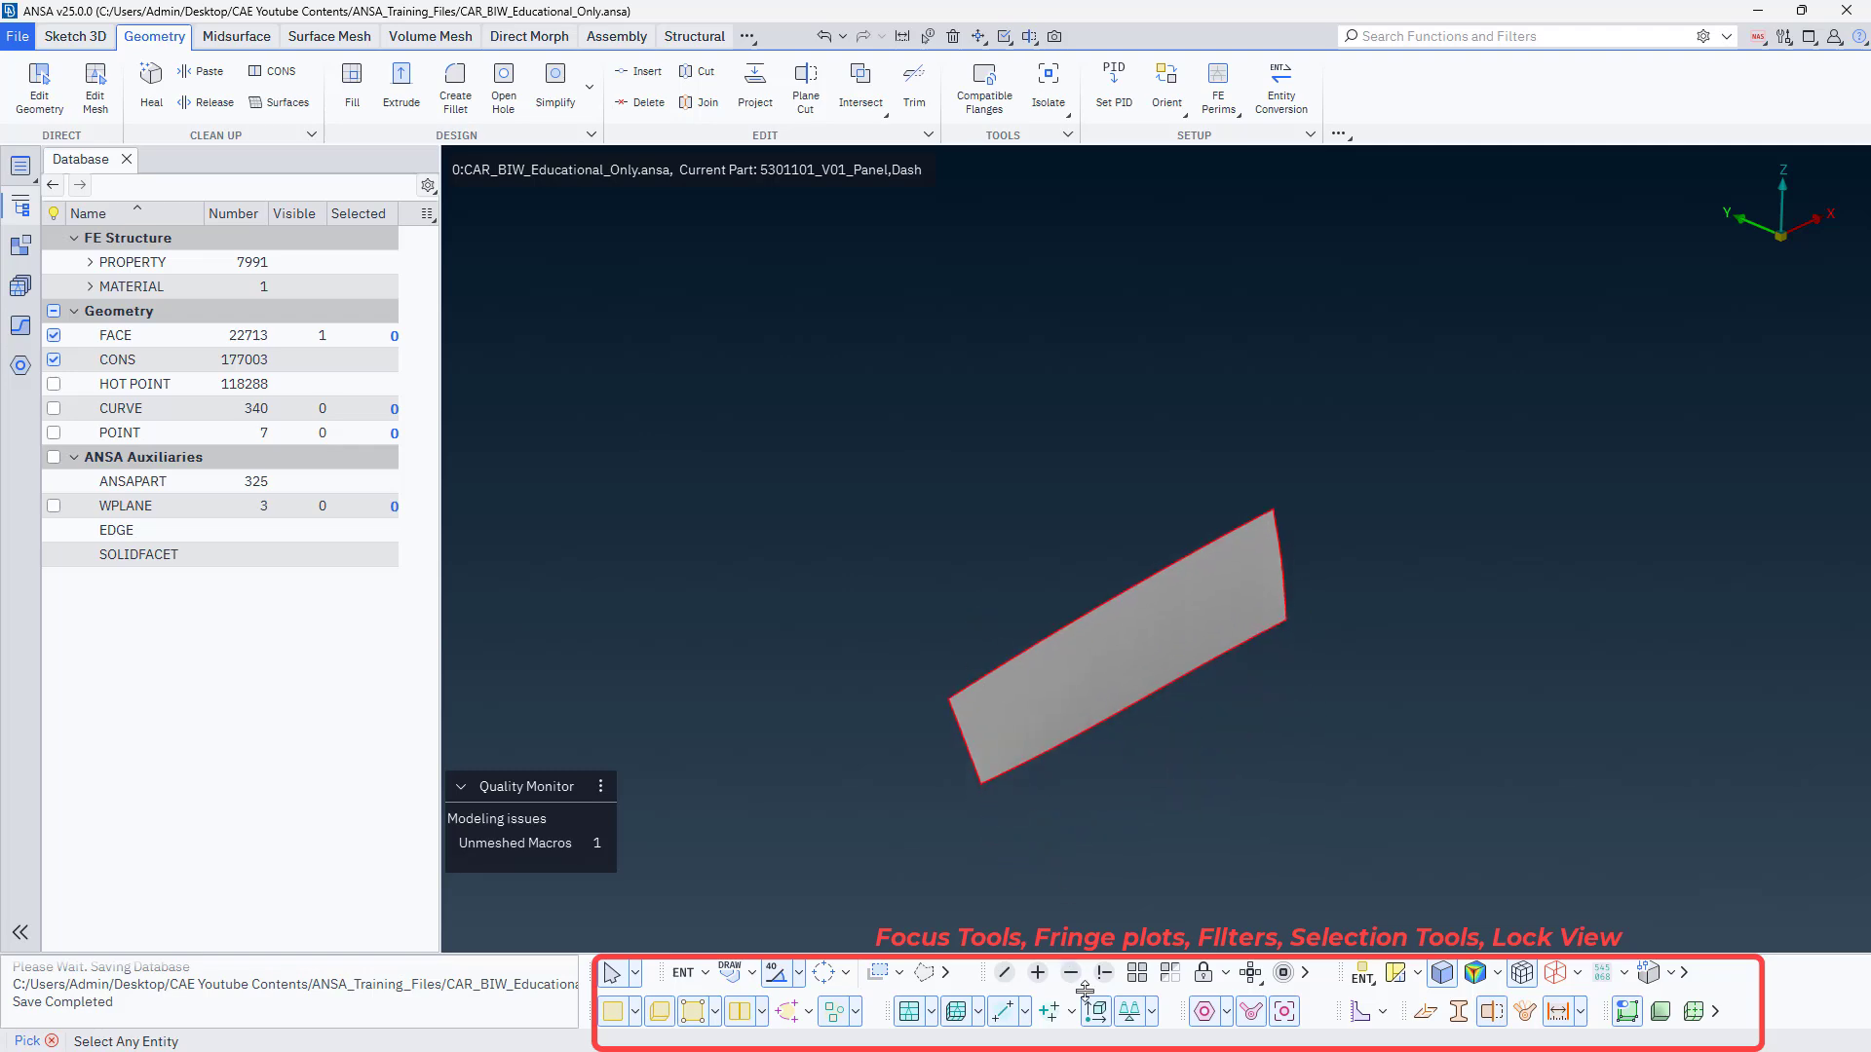
Show all entities of the database and fit the complete car body in the view.
left_click(1137, 973)
key("f")
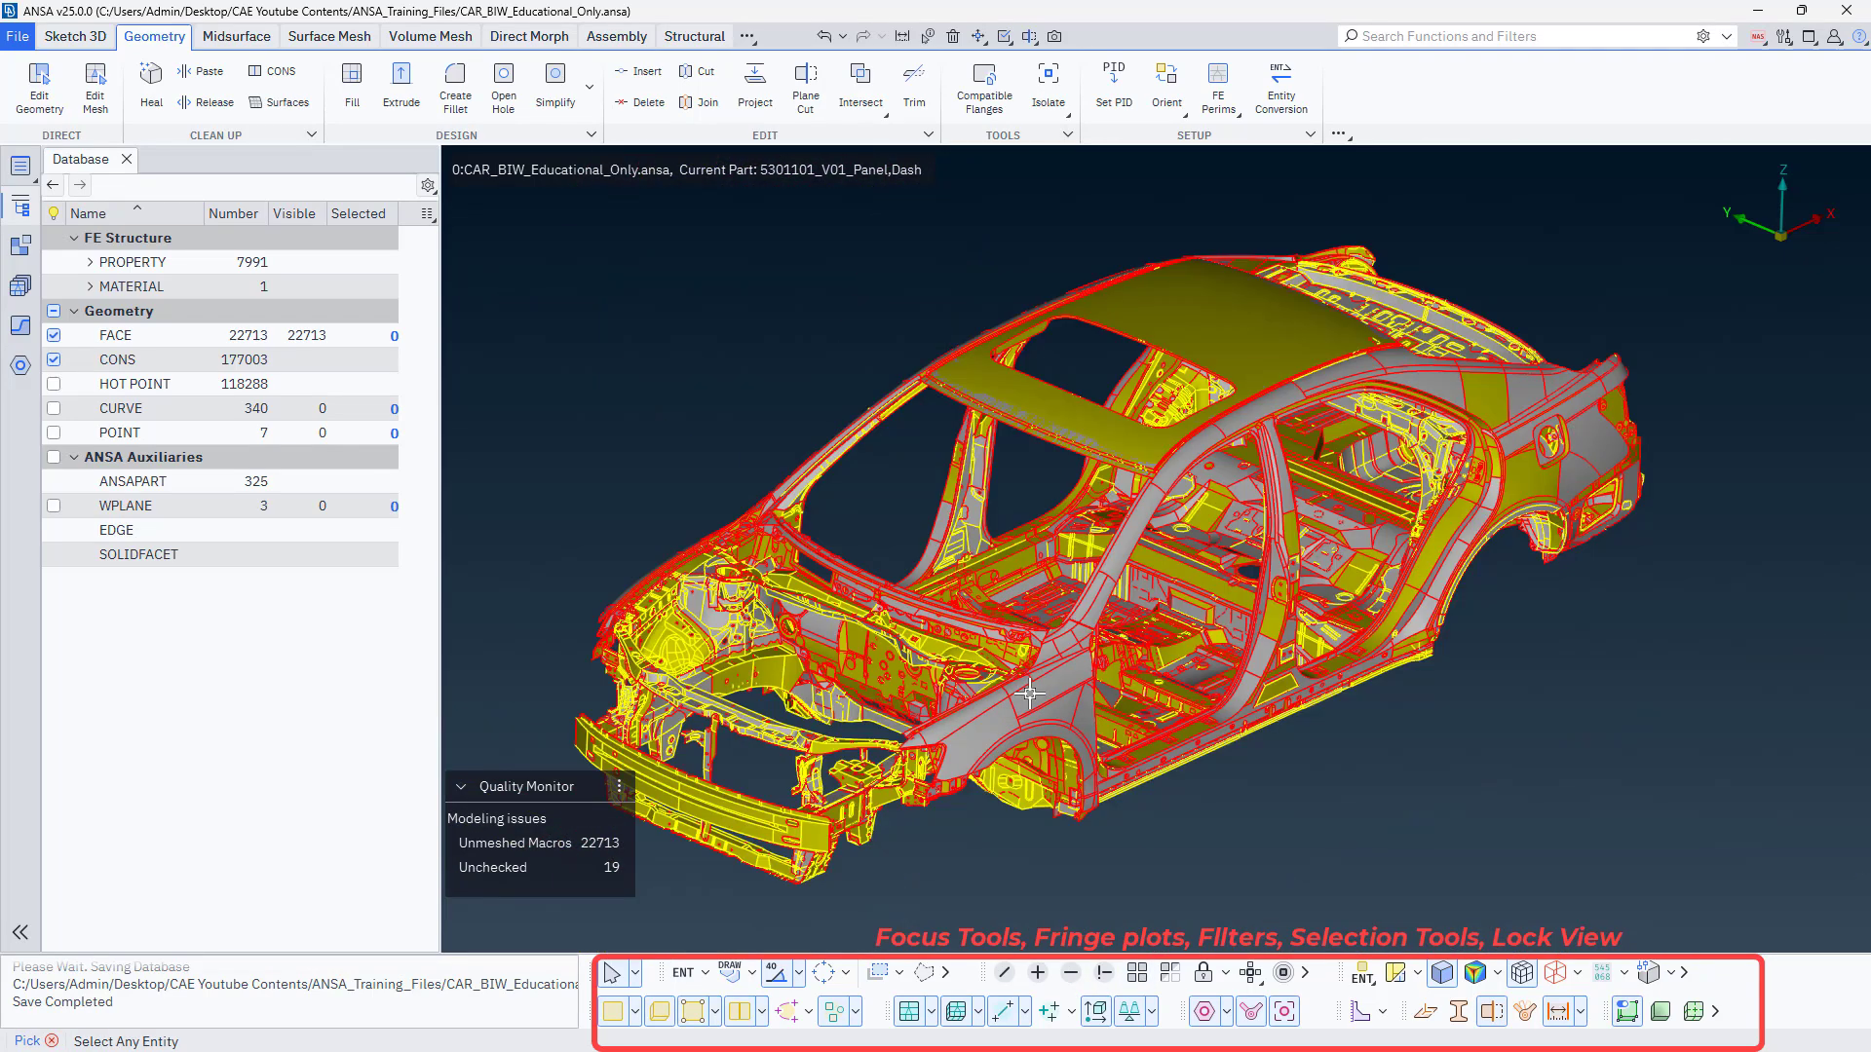
mouse_move(1051, 712)
middle_mouse_down("ctrl")
mouse_move(1085, 750)
mouse_move(1019, 710)
middle_mouse_up("ctrl")
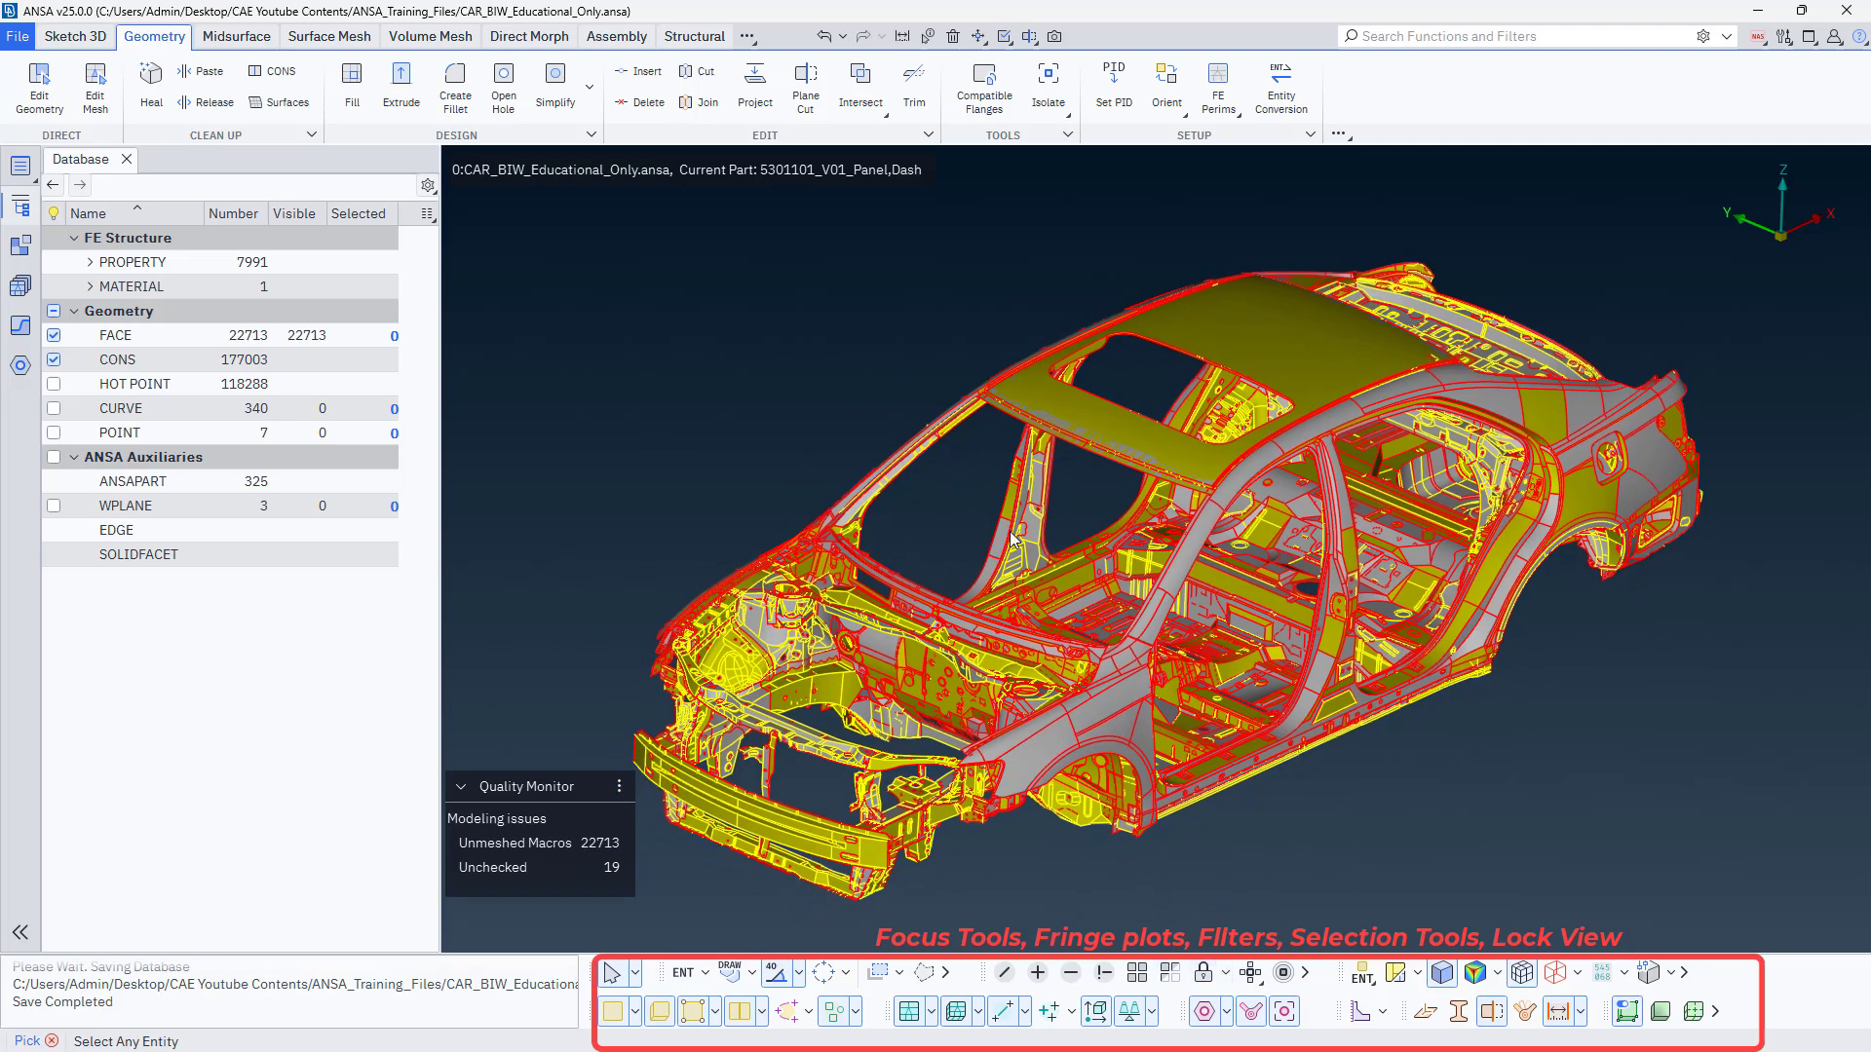
Store the currently visible full car body as a lock view named Full_Biw.
left_click(1225, 972)
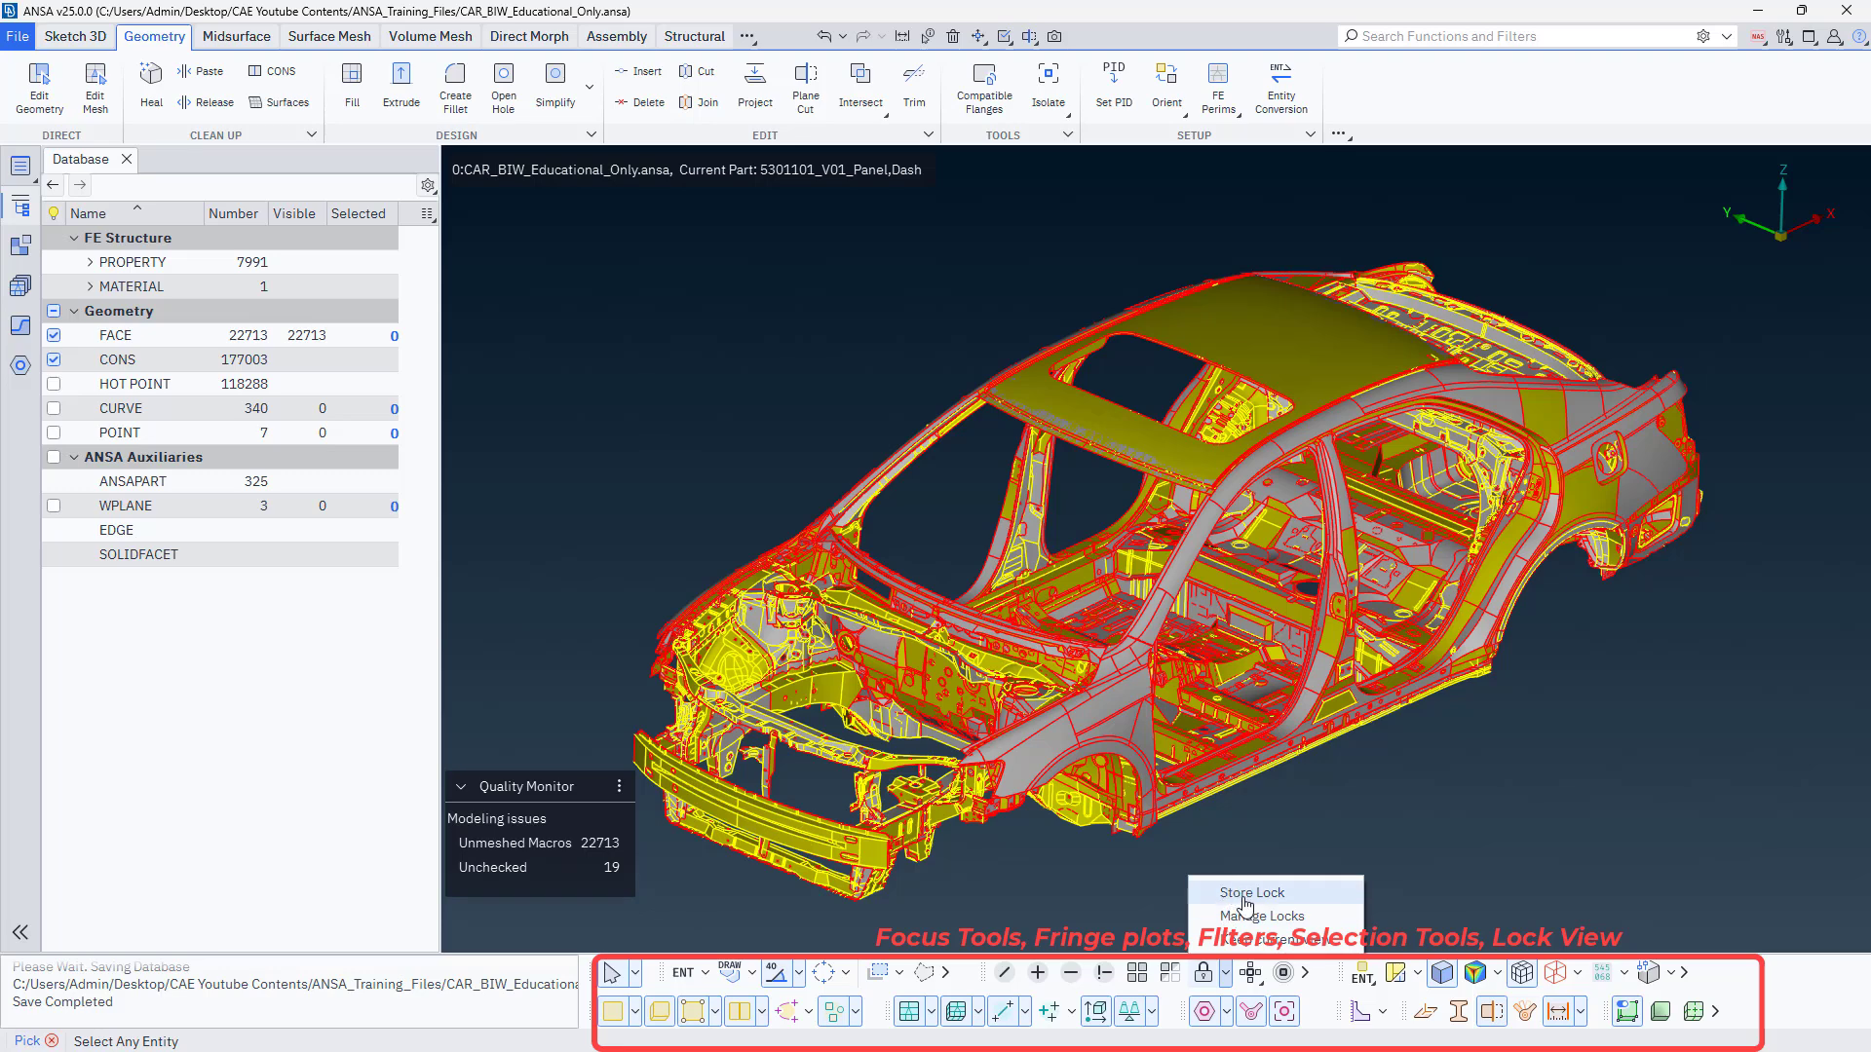
left_click(1239, 887)
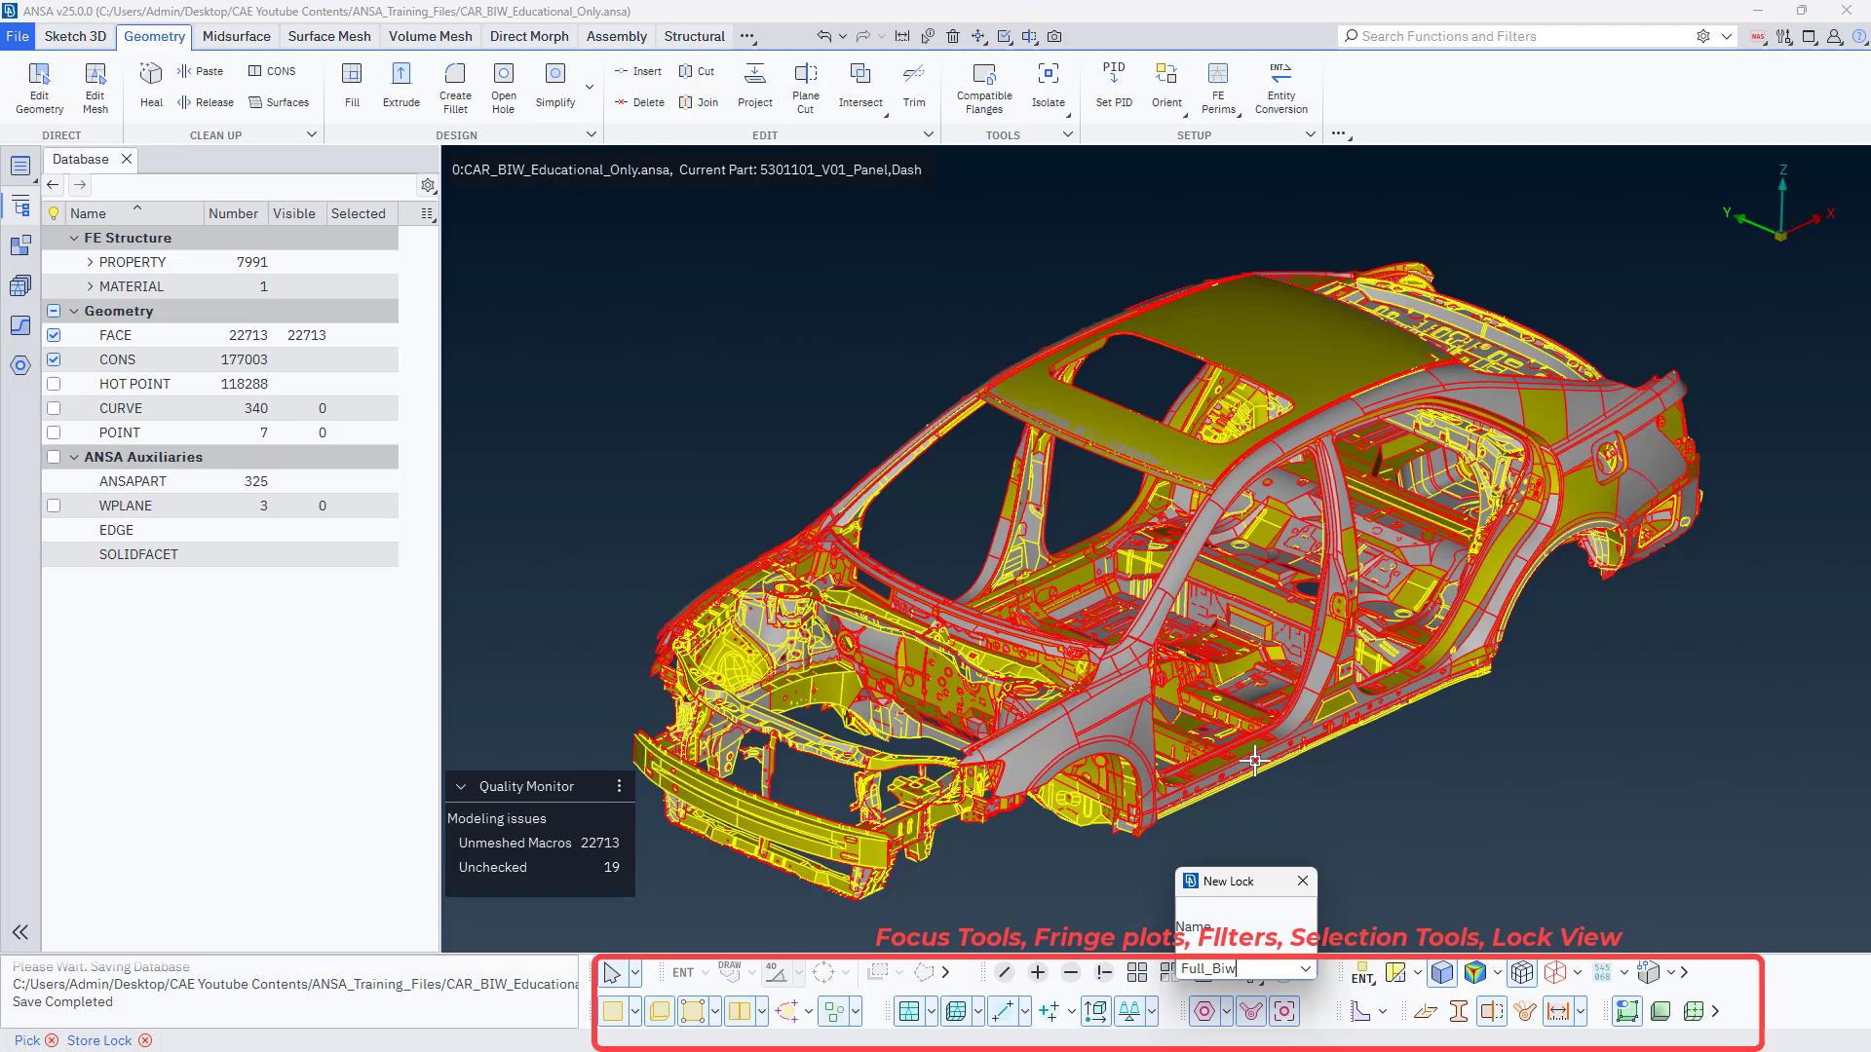
key("Return")
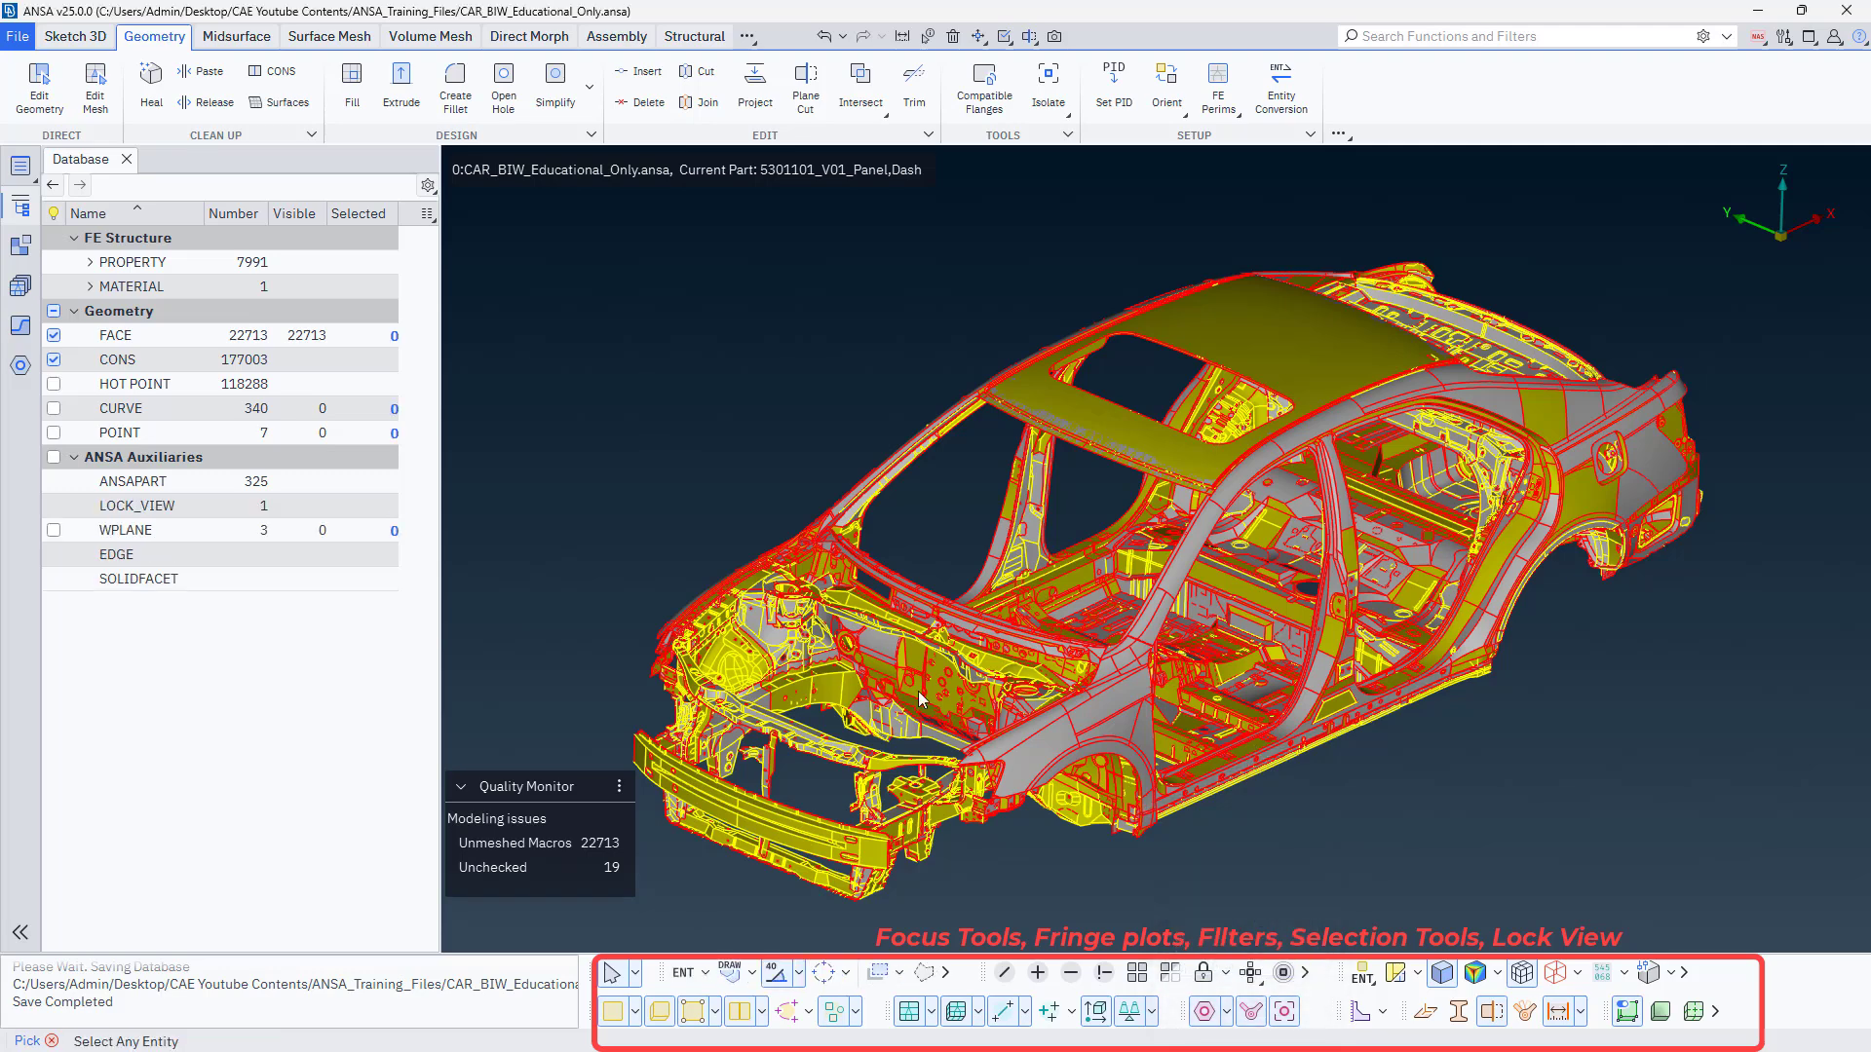
Open the LOCK_VIEW list from the database, enlarge it and check the stored Full_Biw entry.
double_click(125, 508)
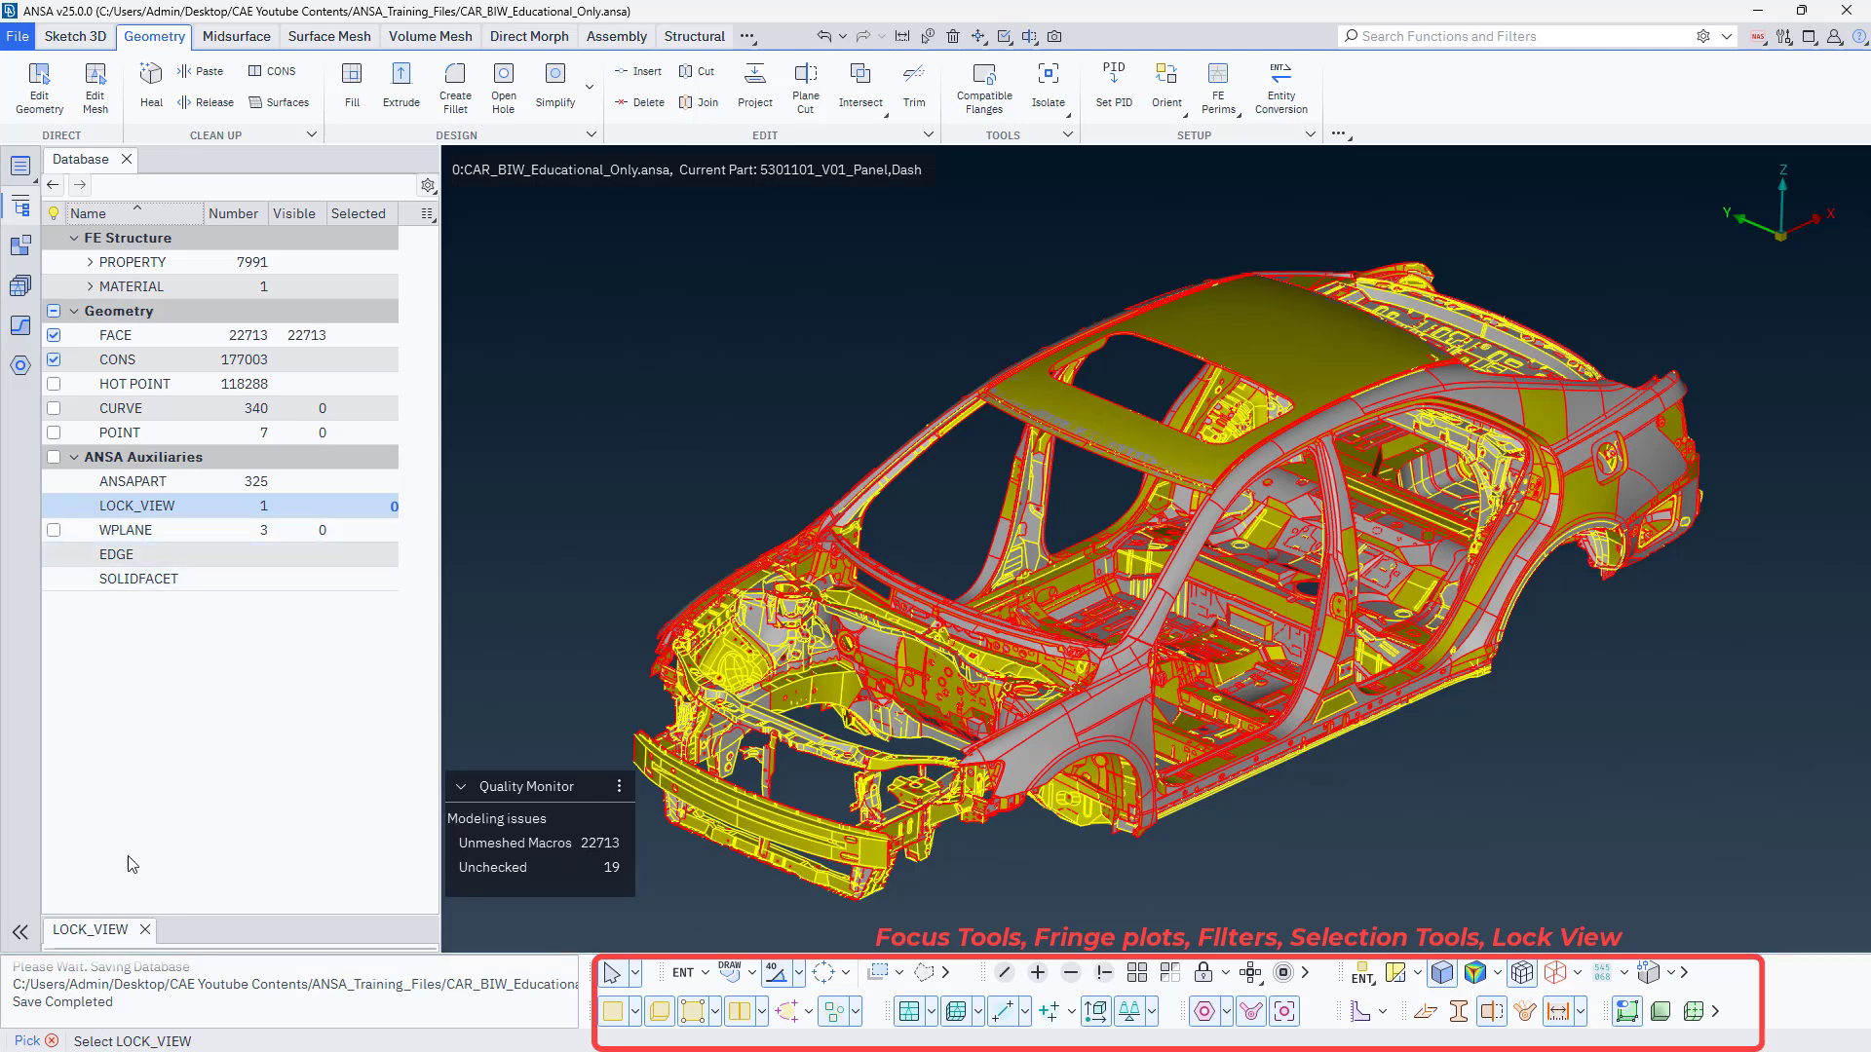
left_click_drag(195, 907, 195, 624)
left_click(136, 725)
left_click(144, 747)
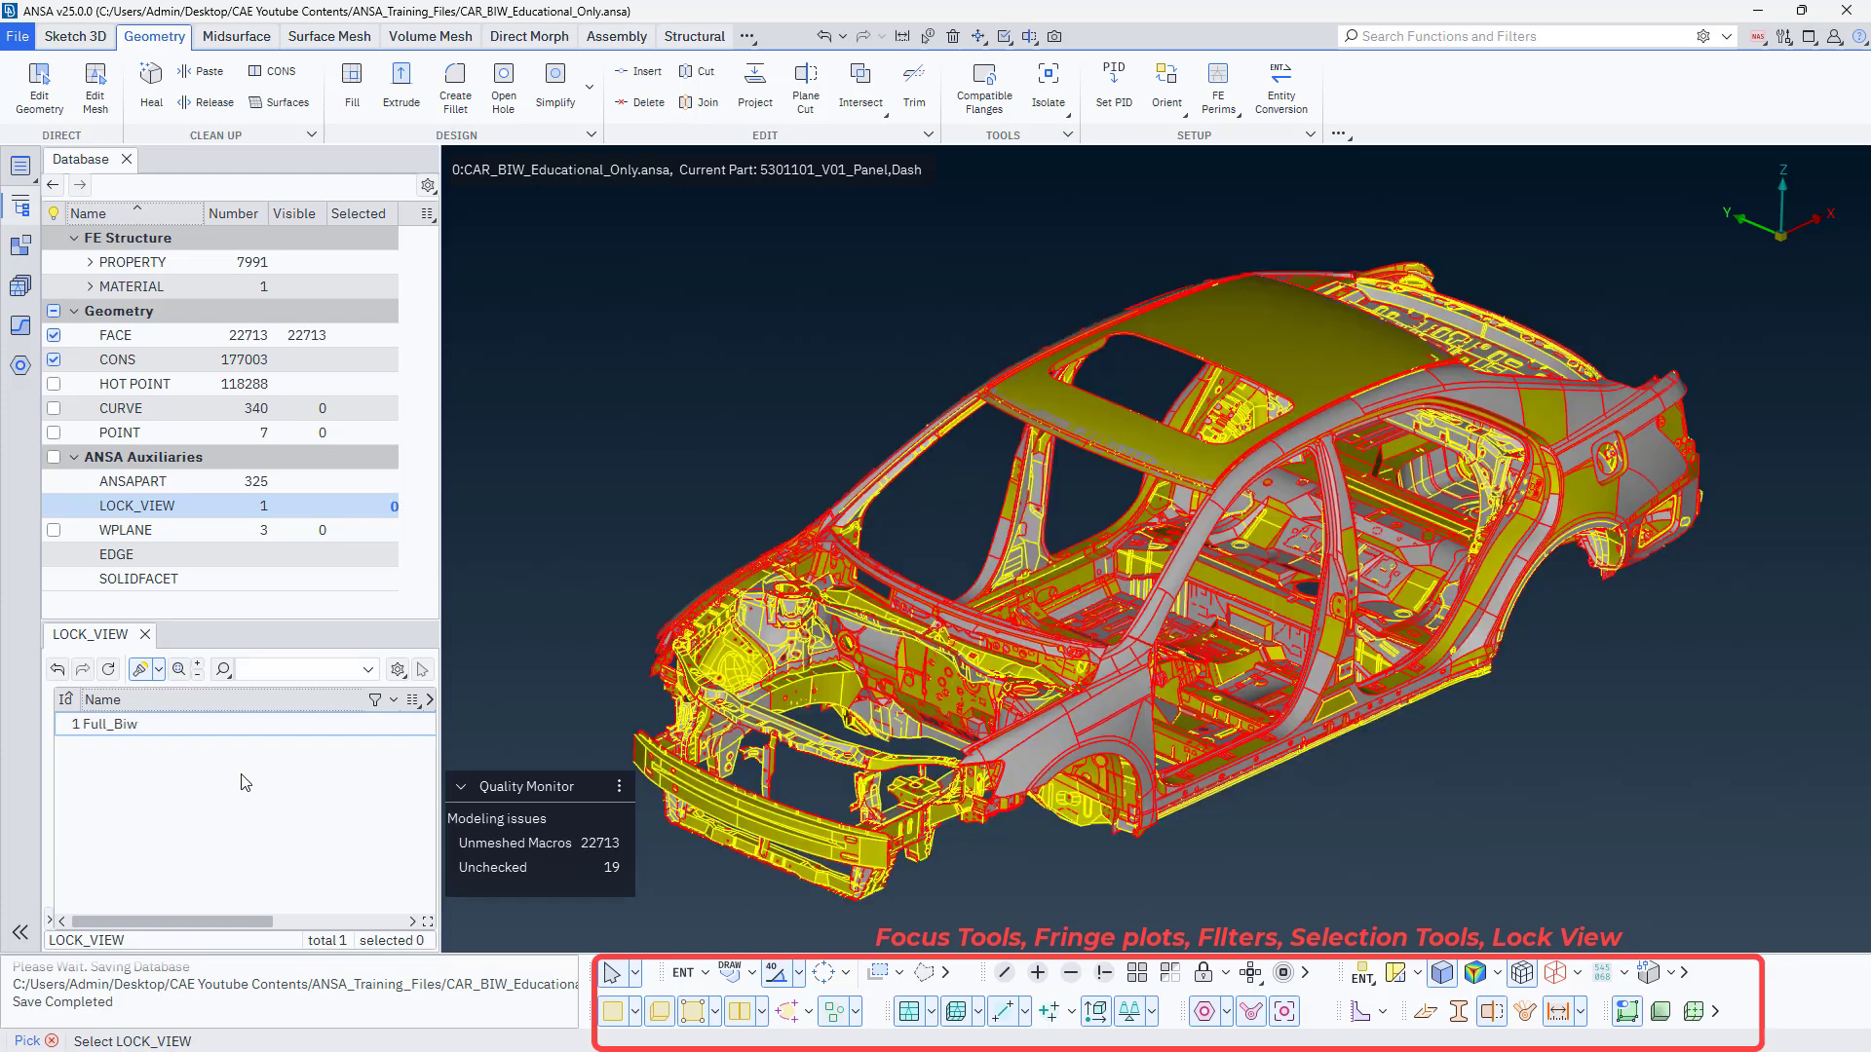
Isolate the roof panel from the rest of the car body with the inverse Not tool.
left_click(1104, 972)
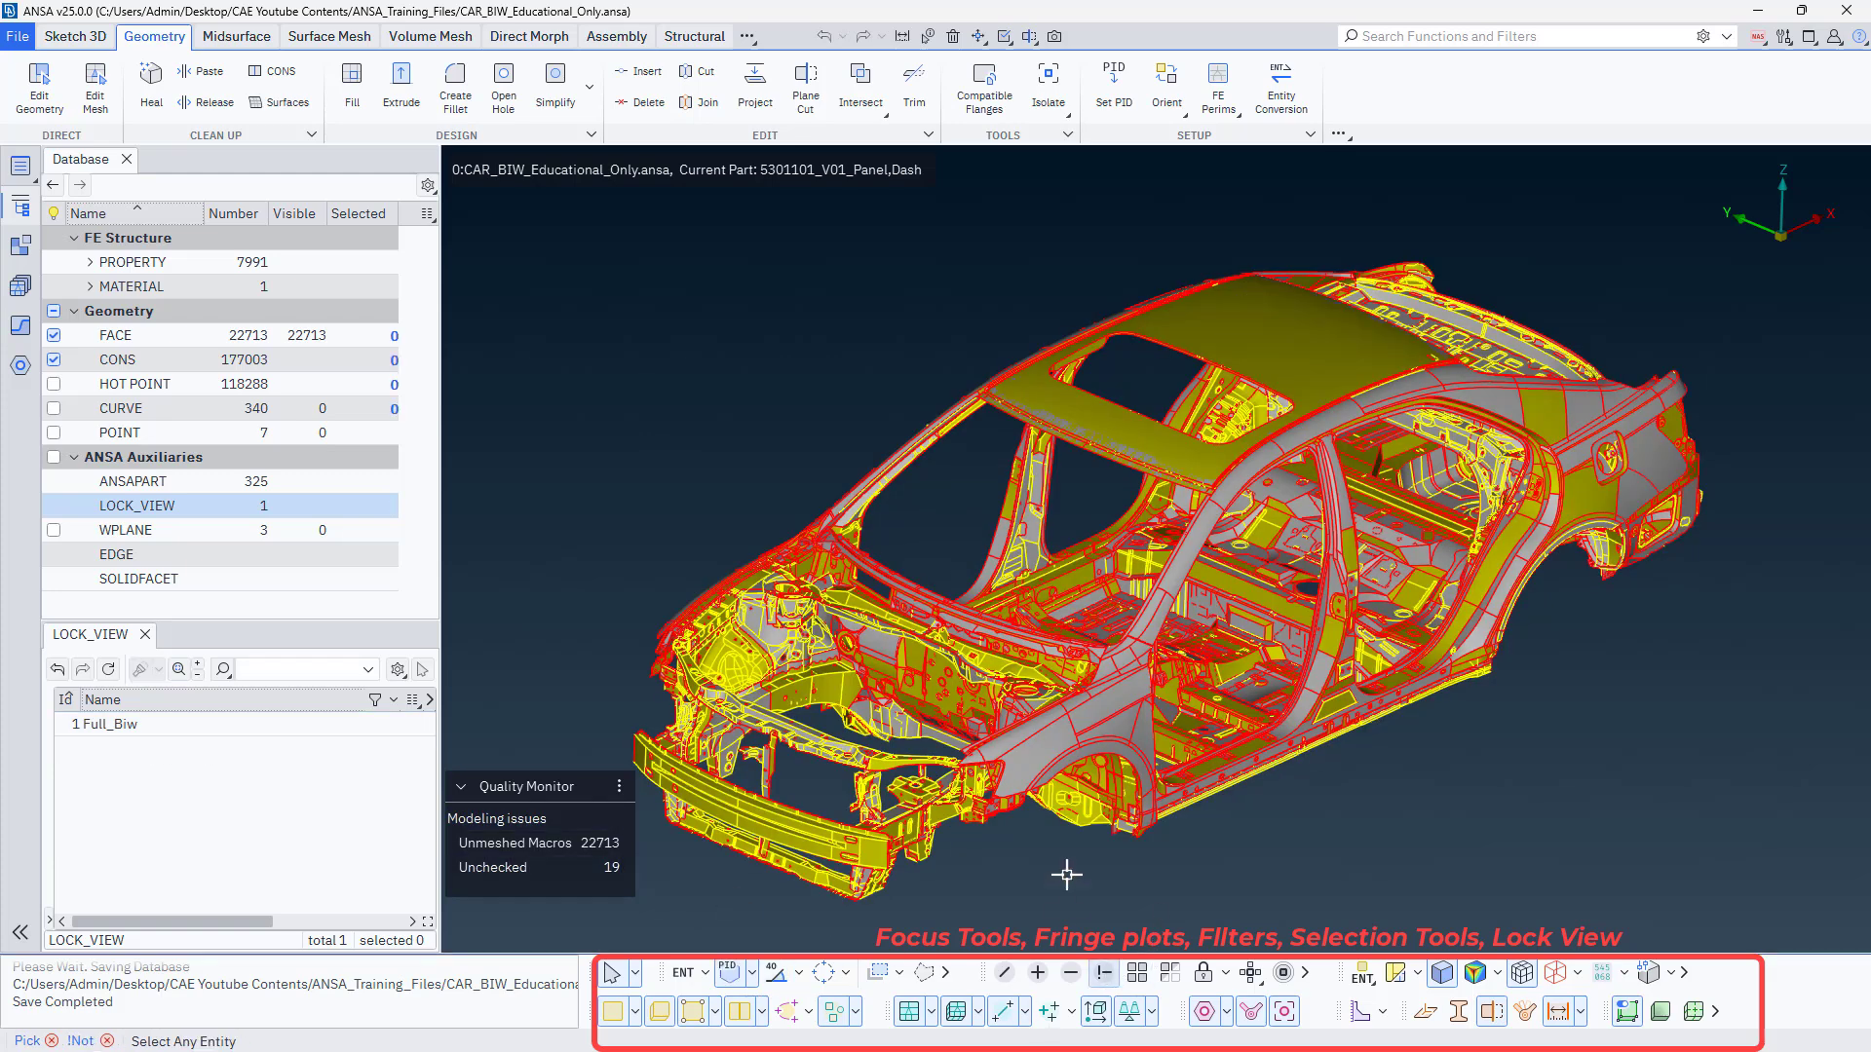
left_click(1116, 419)
middle_click(1010, 660)
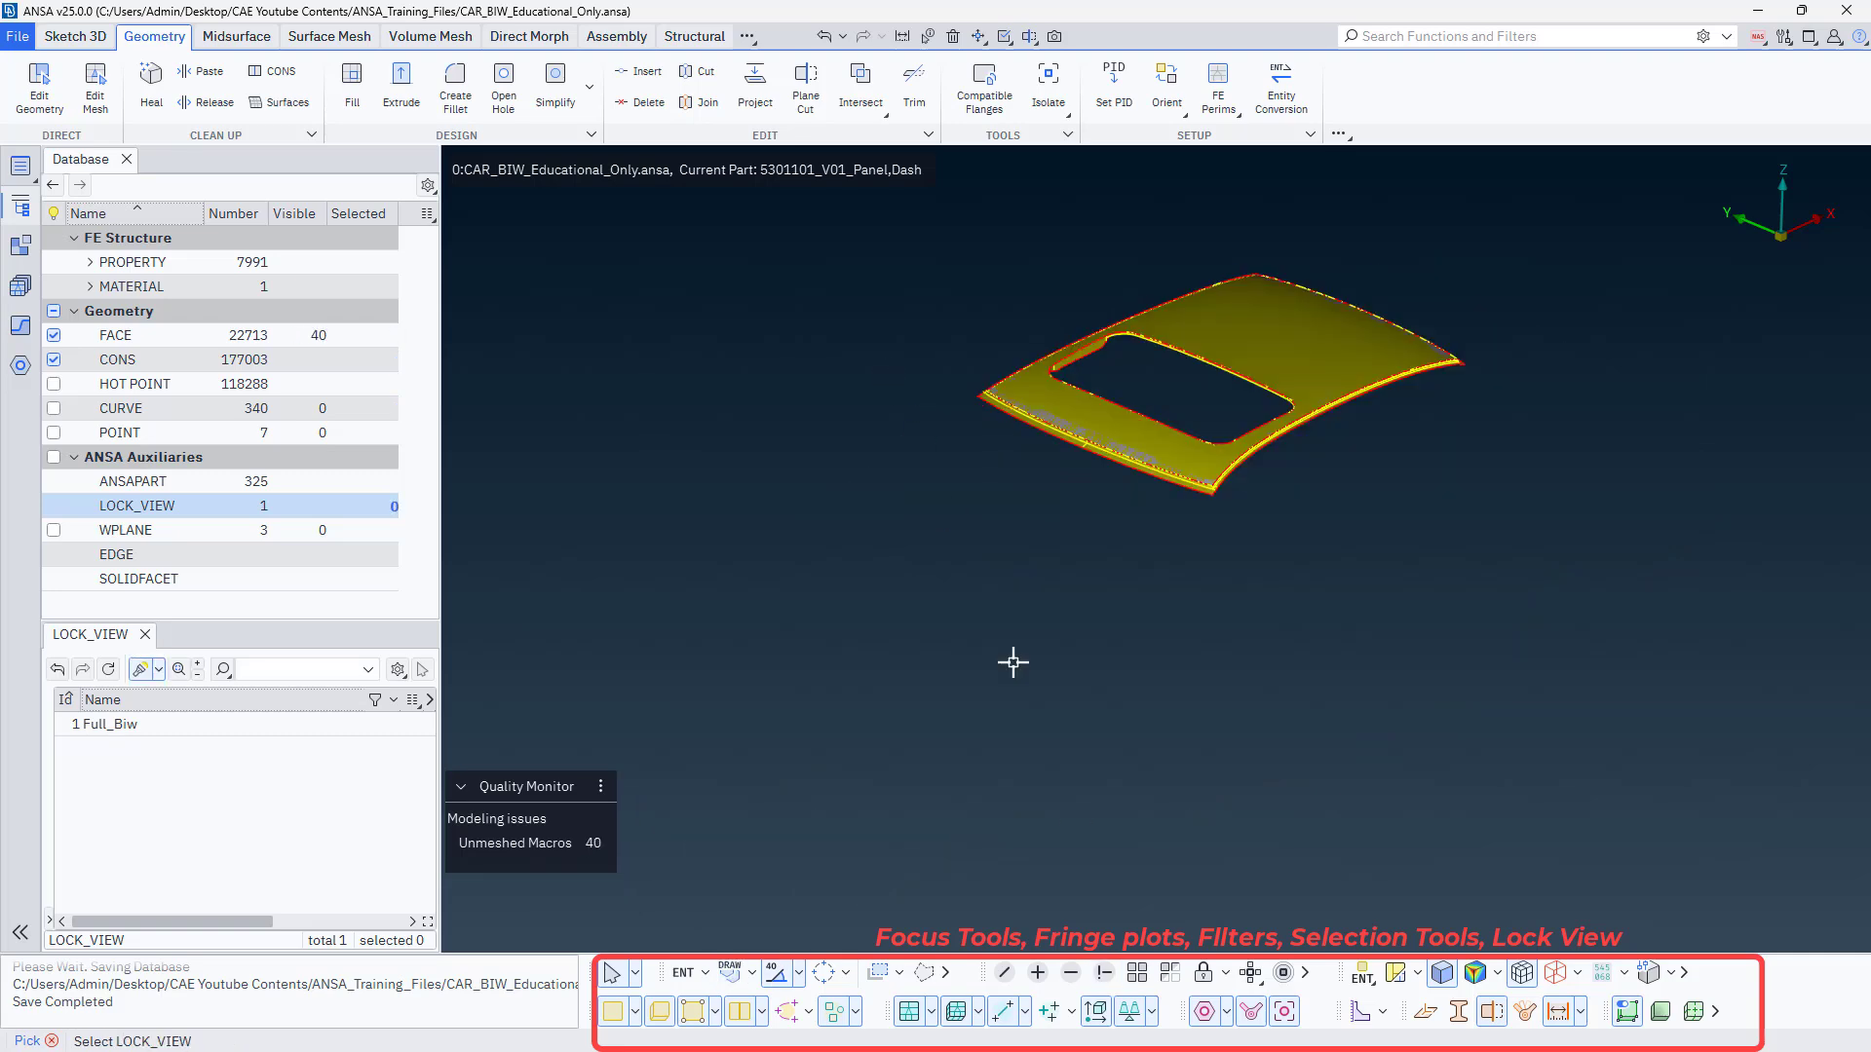
middle_click(921, 688)
scroll(1072, 305, "up", 5)
scroll(1072, 314, "down", 5)
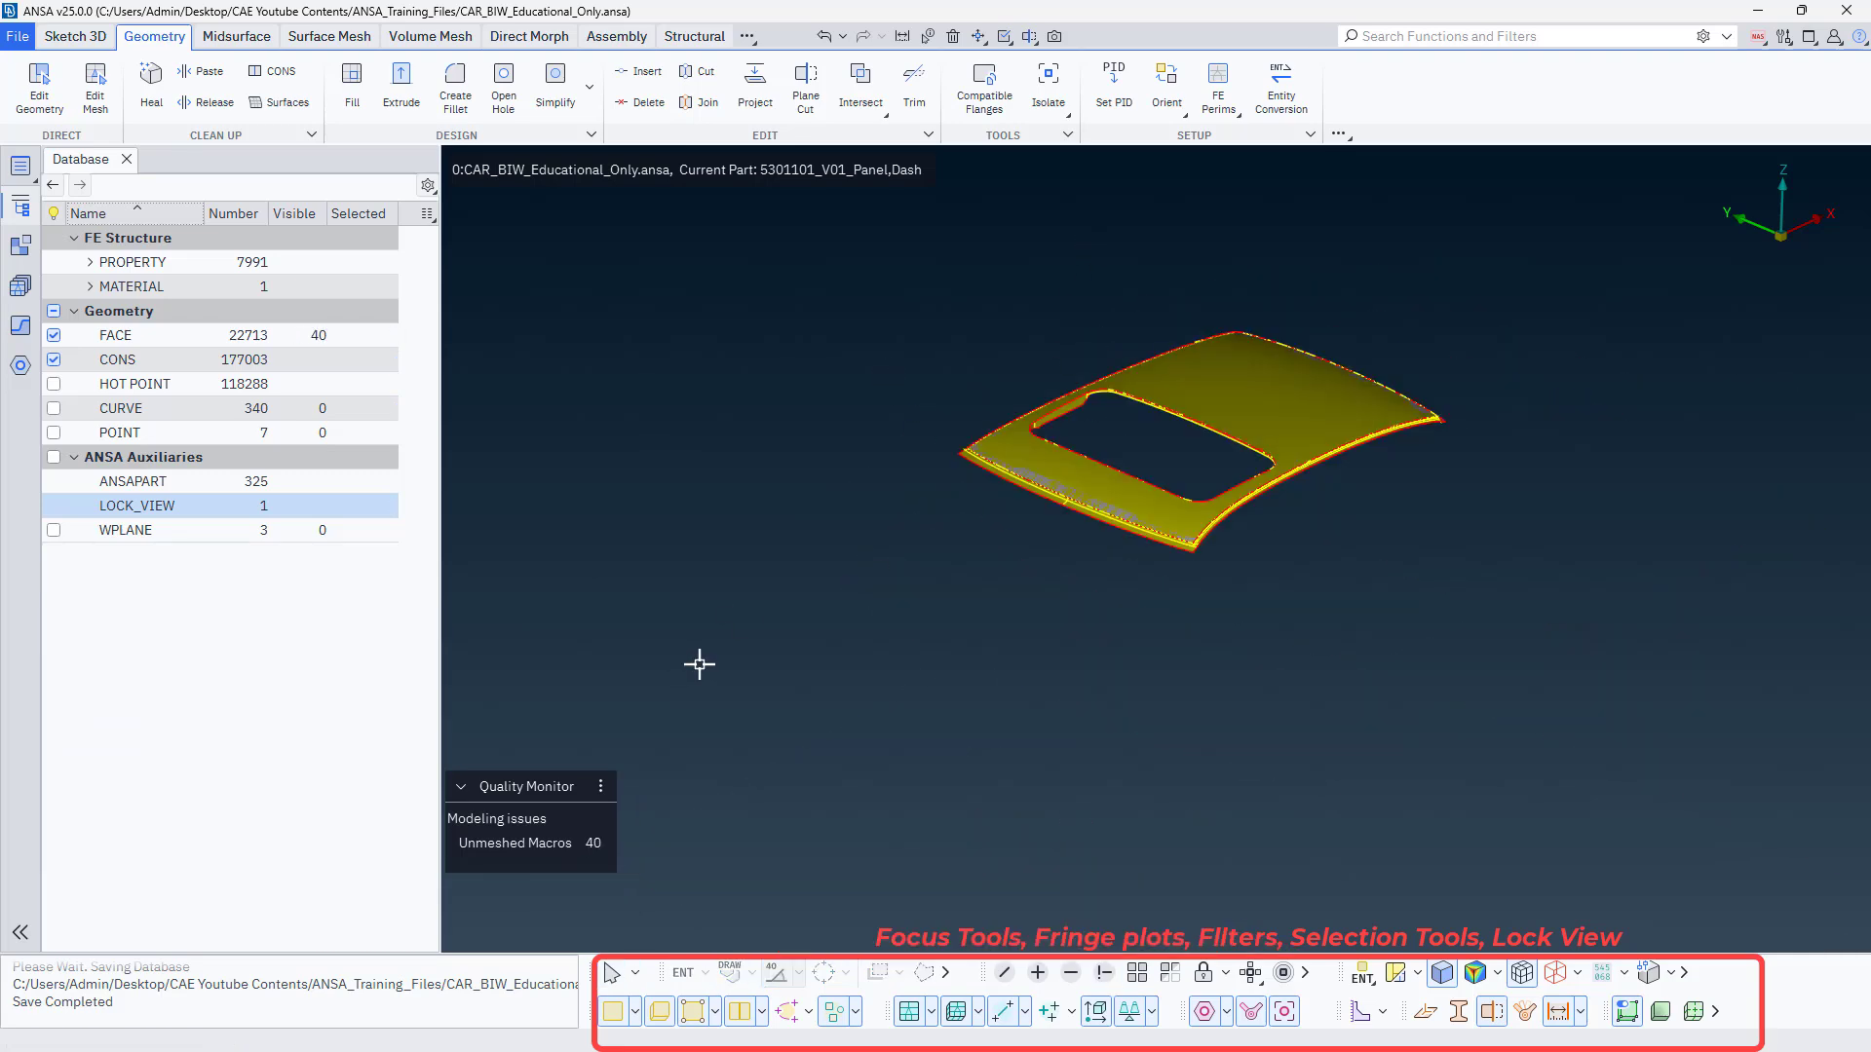
Reopen the LOCK_VIEW list and show the stored Full_Biw lock to restore the complete car body.
double_click(195, 506)
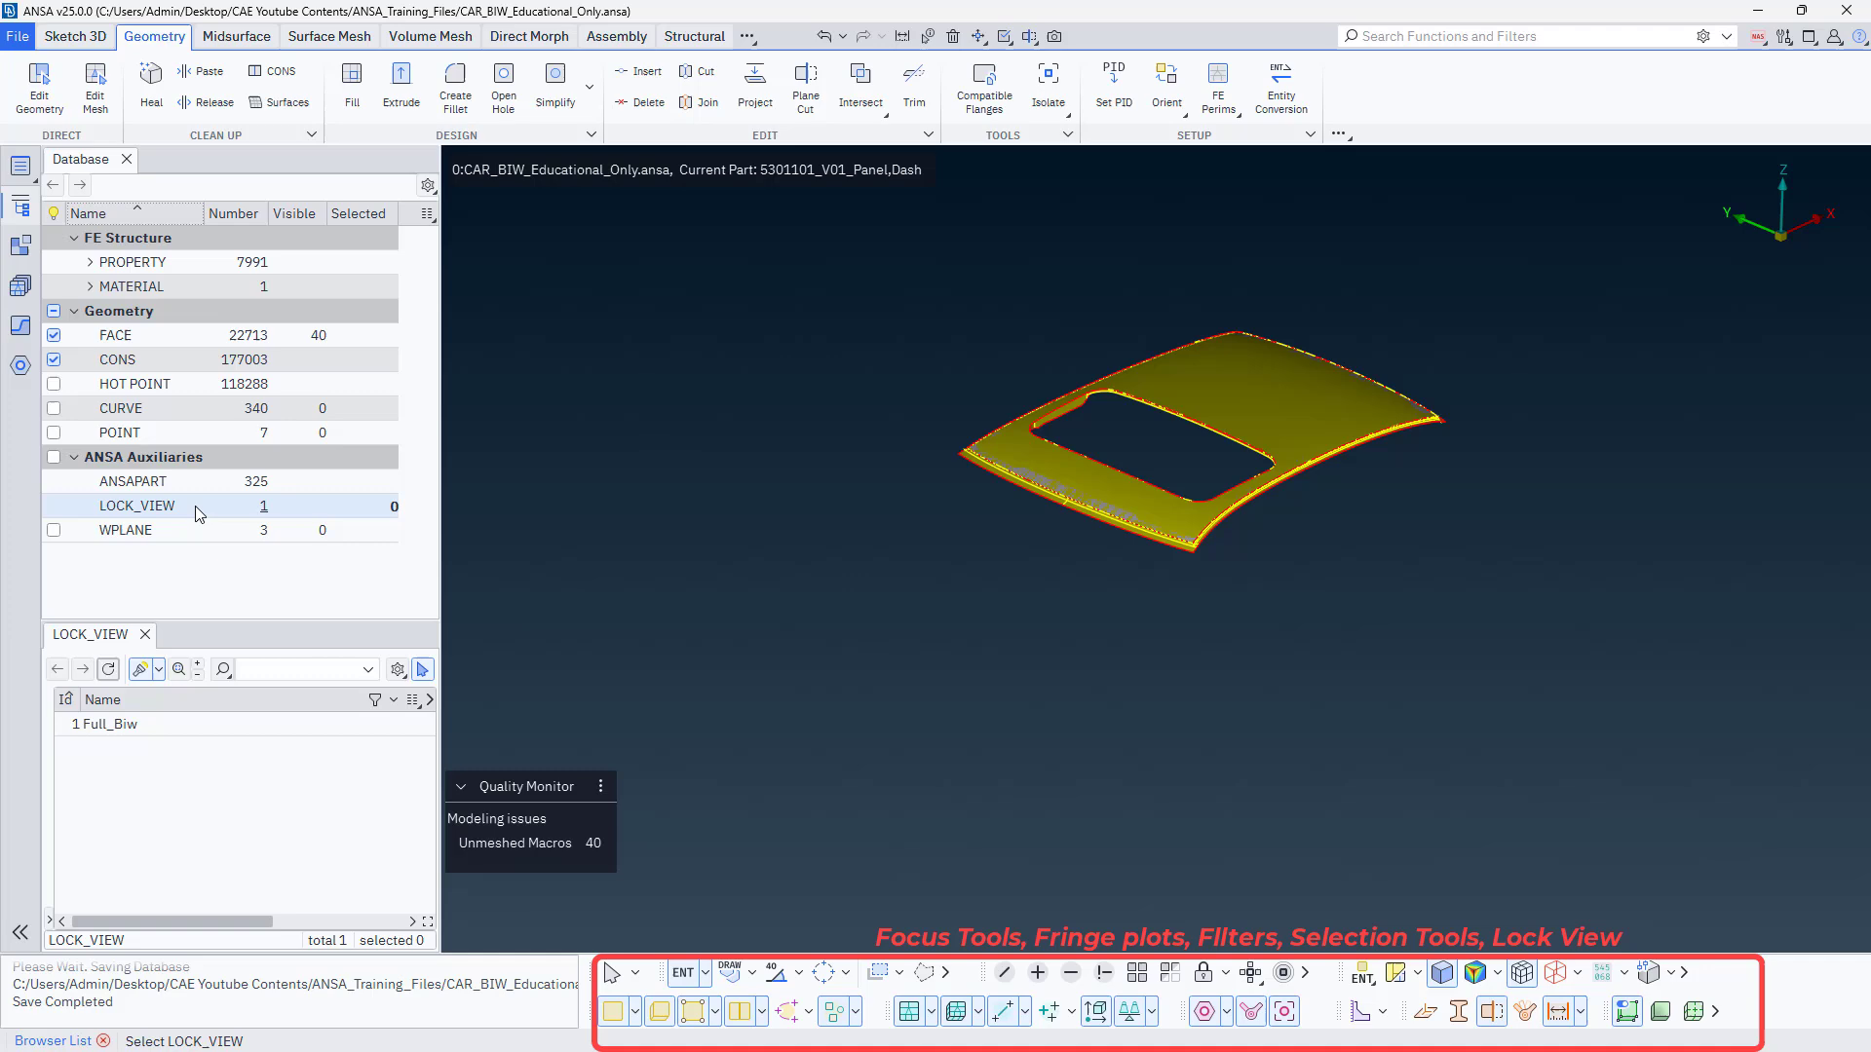
double_click(99, 725)
right_click(103, 727)
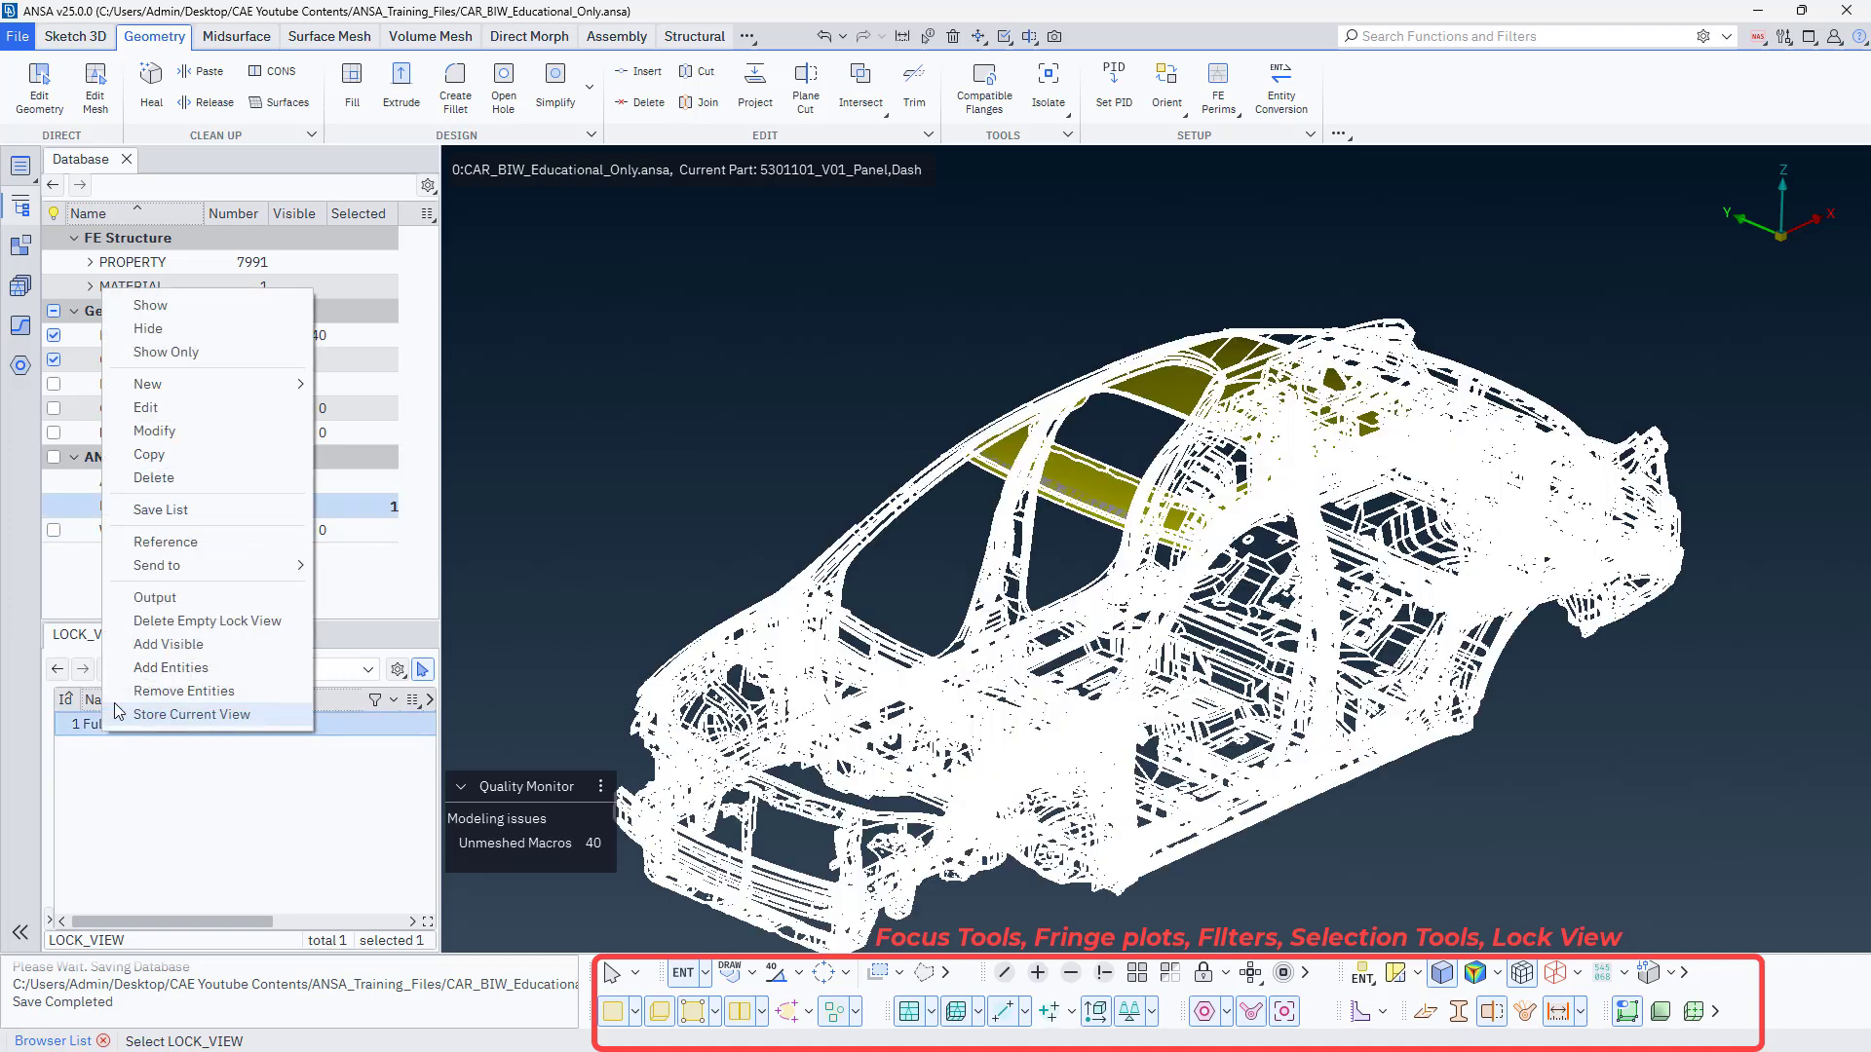
left_click(178, 310)
left_click(727, 478)
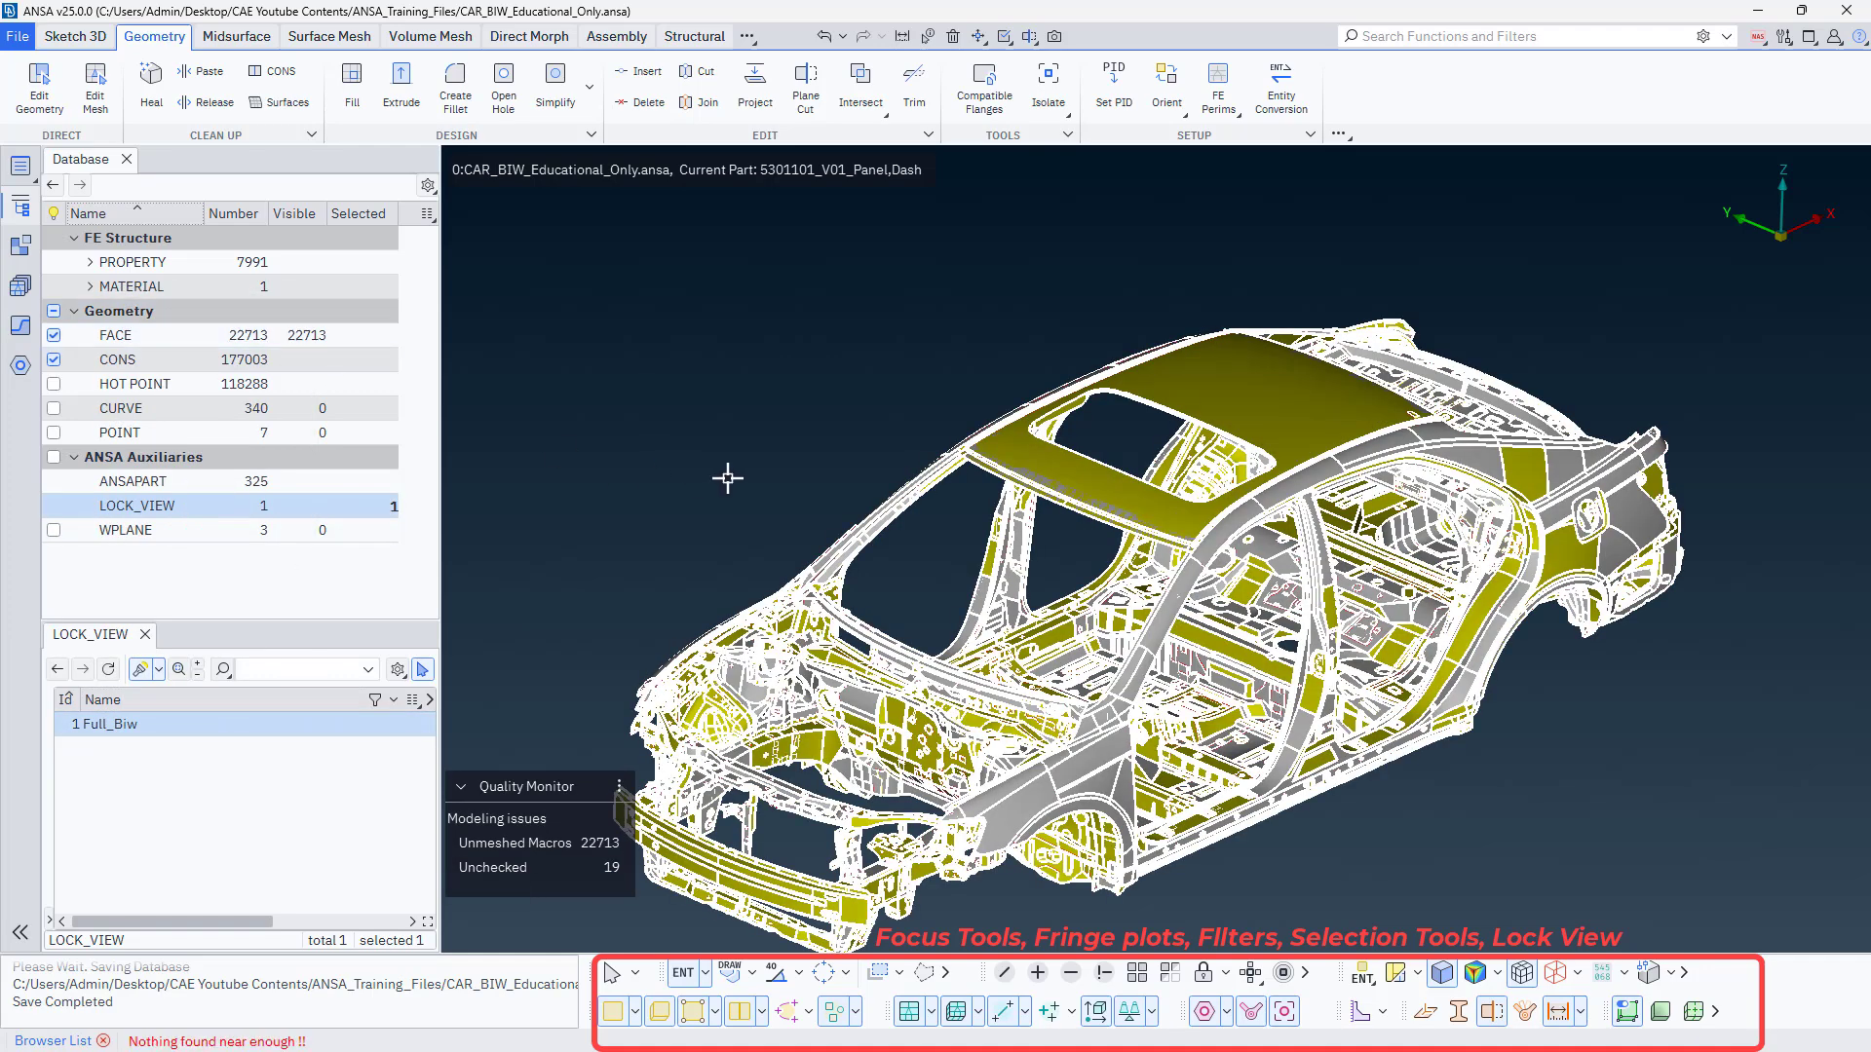
middle_click(726, 477)
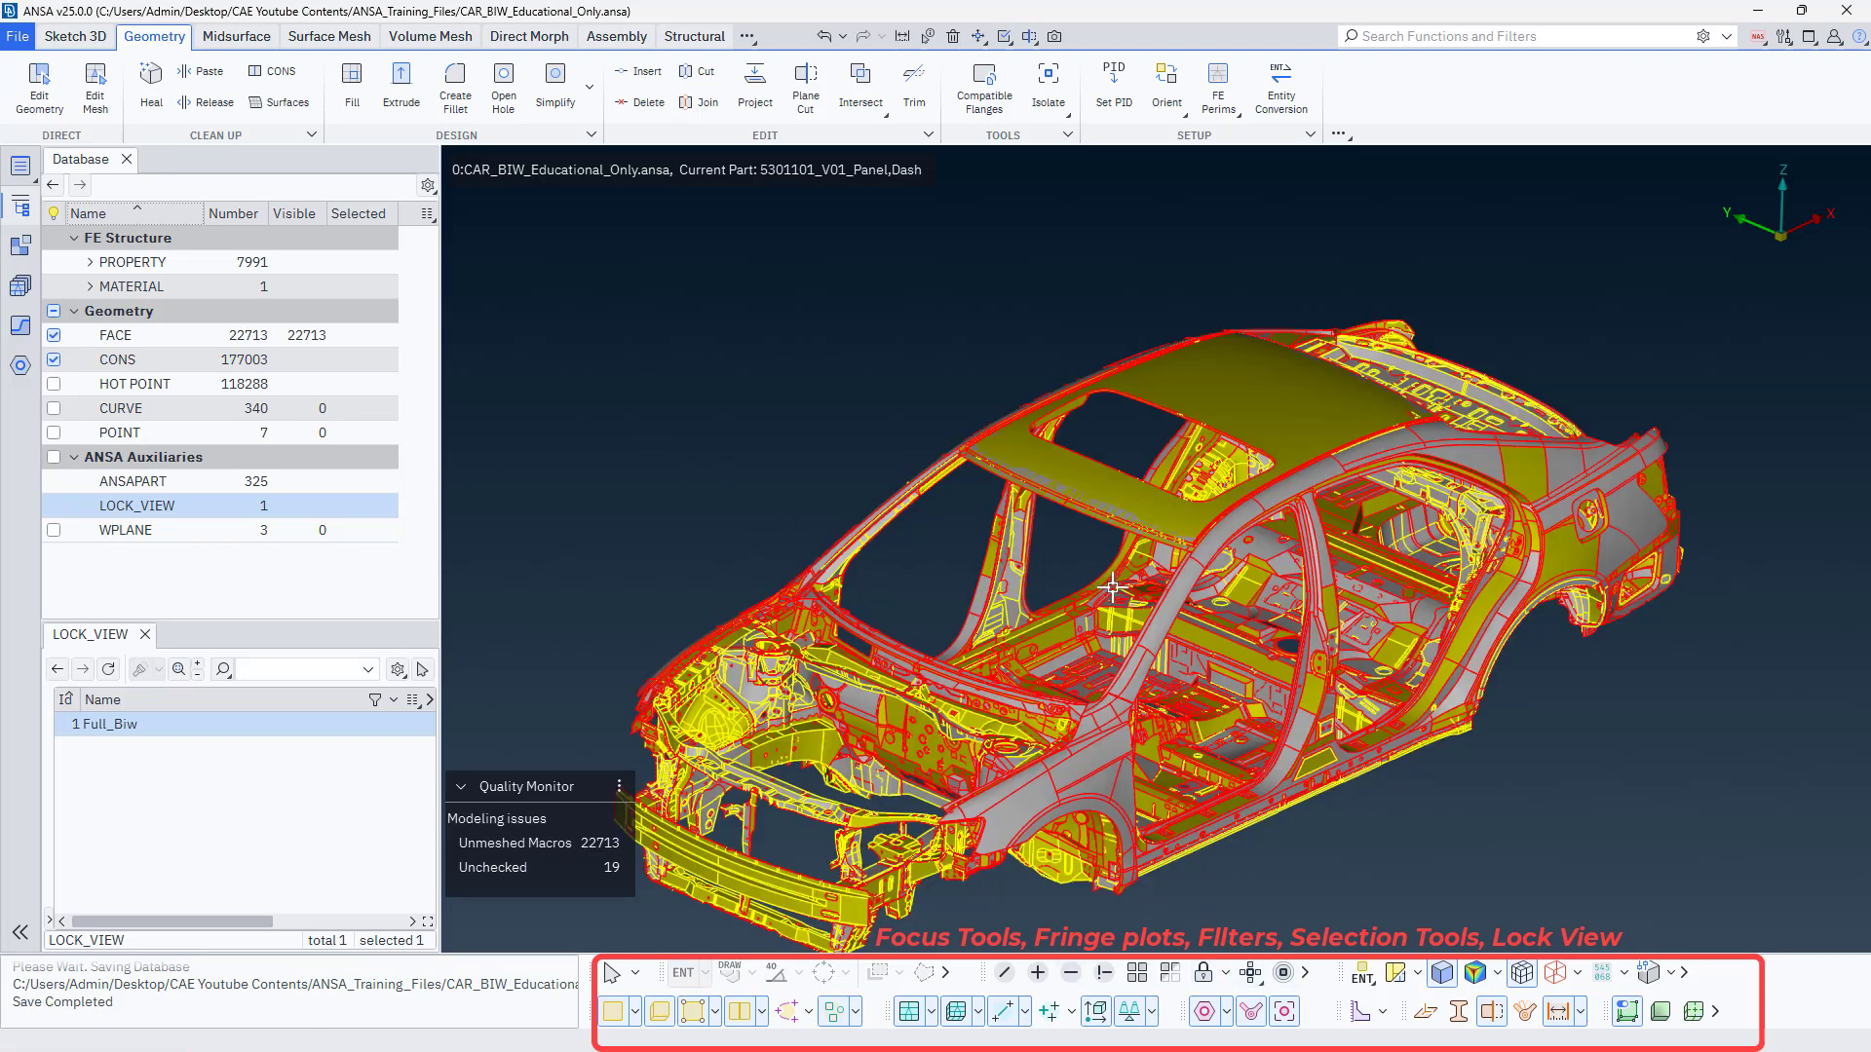
Isolate one long narrow face of the front bumper beam from the car body with the inverse Not tool.
scroll(773, 883, "up", 5)
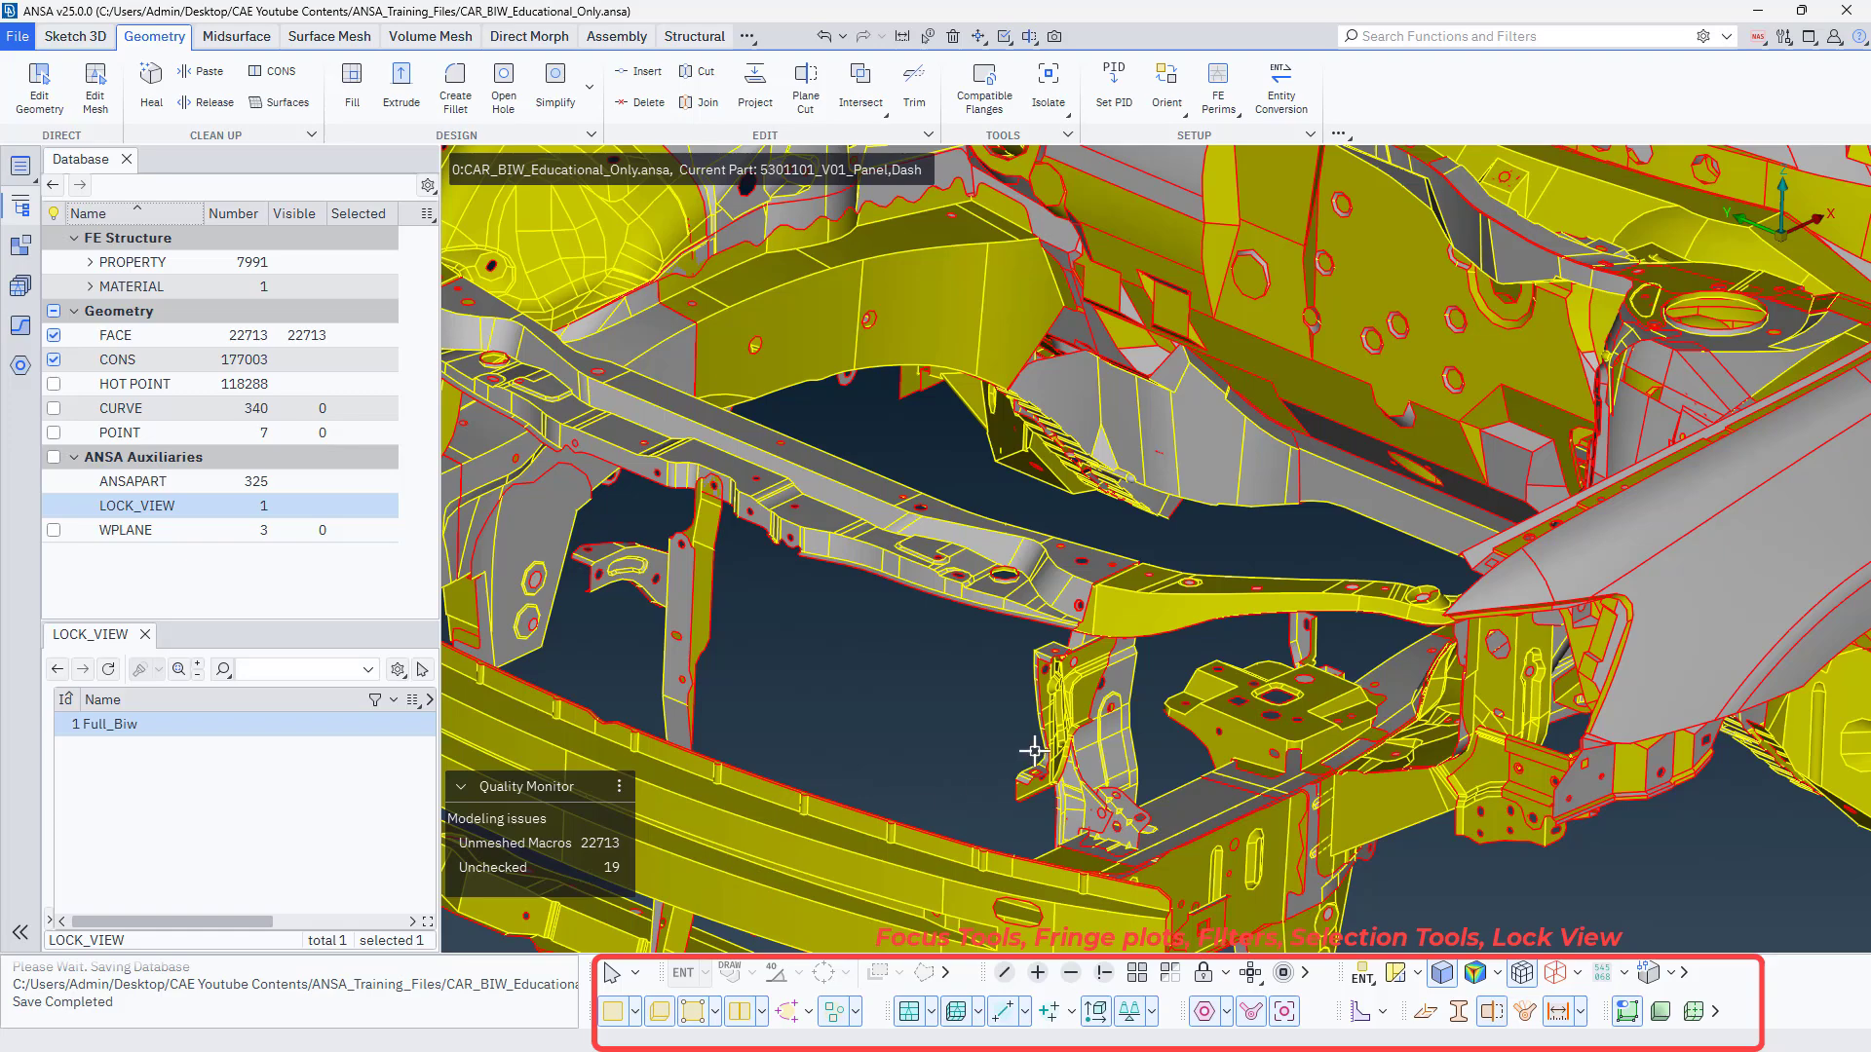
scroll(1032, 753, "down", 3)
scroll(898, 828, "up", 3)
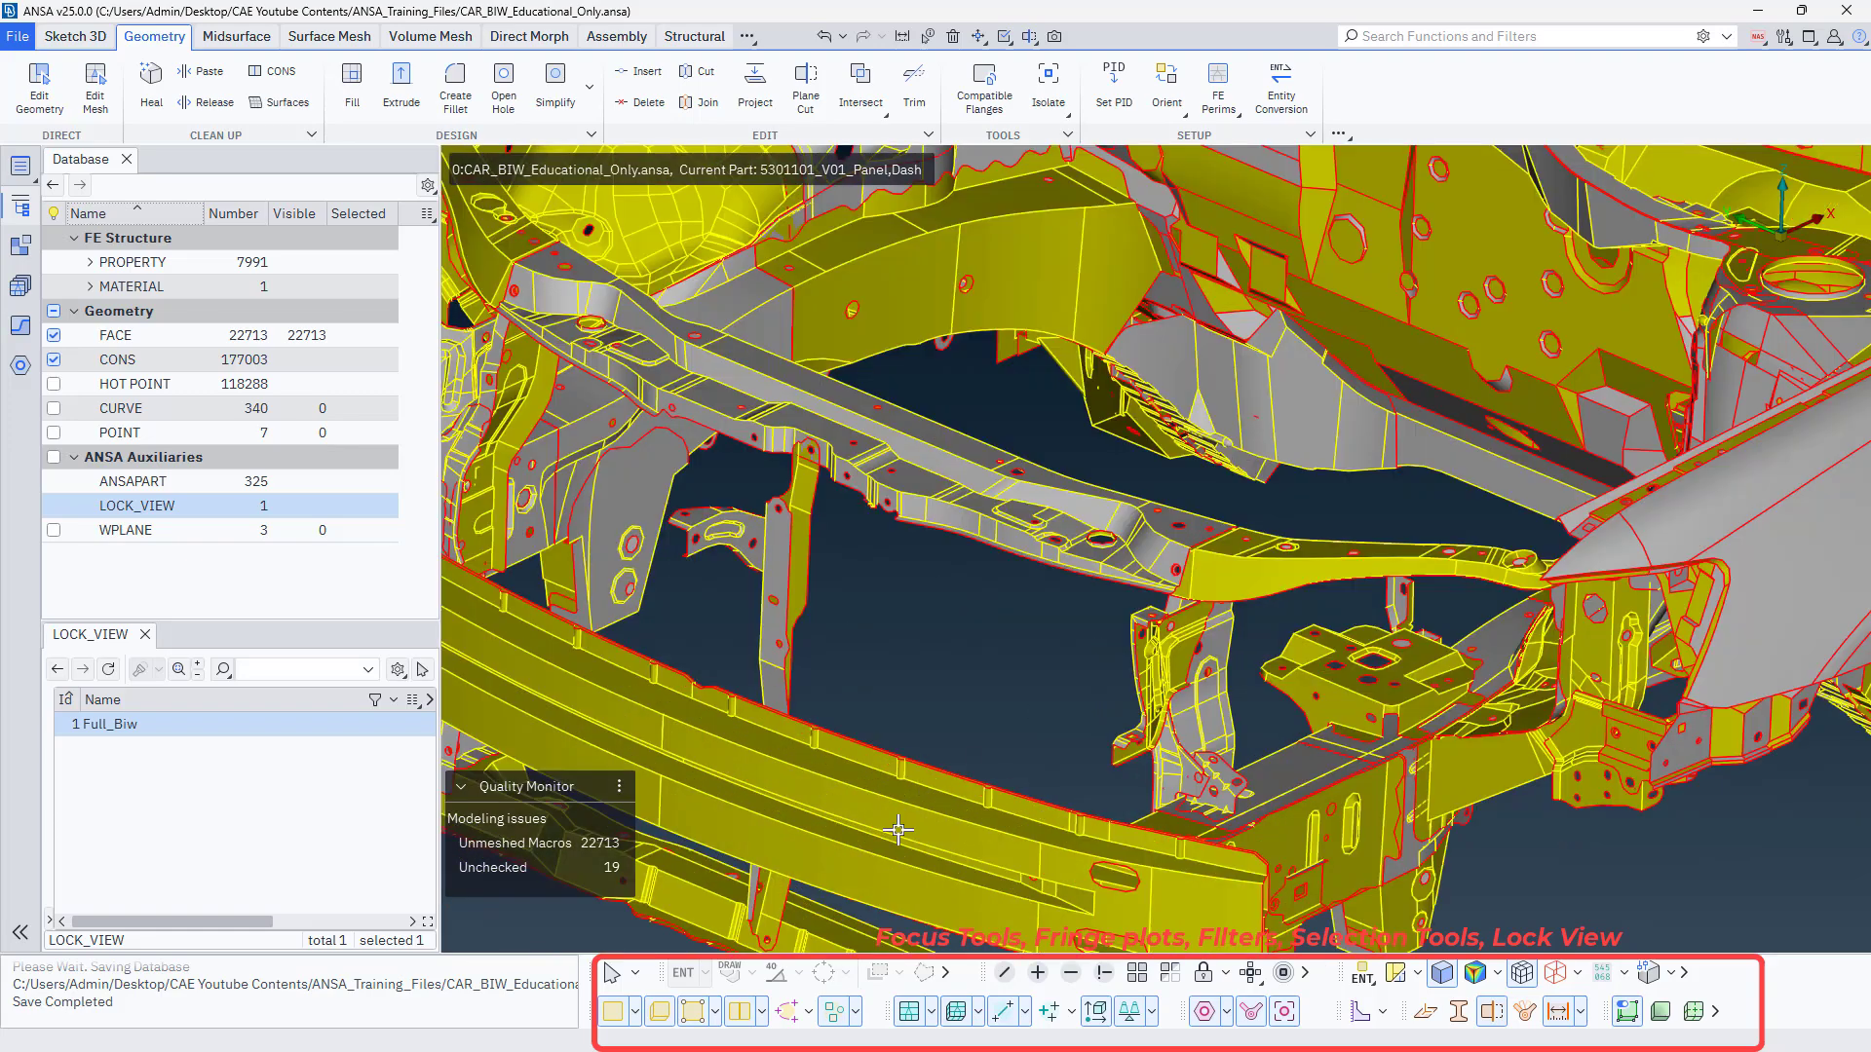
left_click(1103, 975)
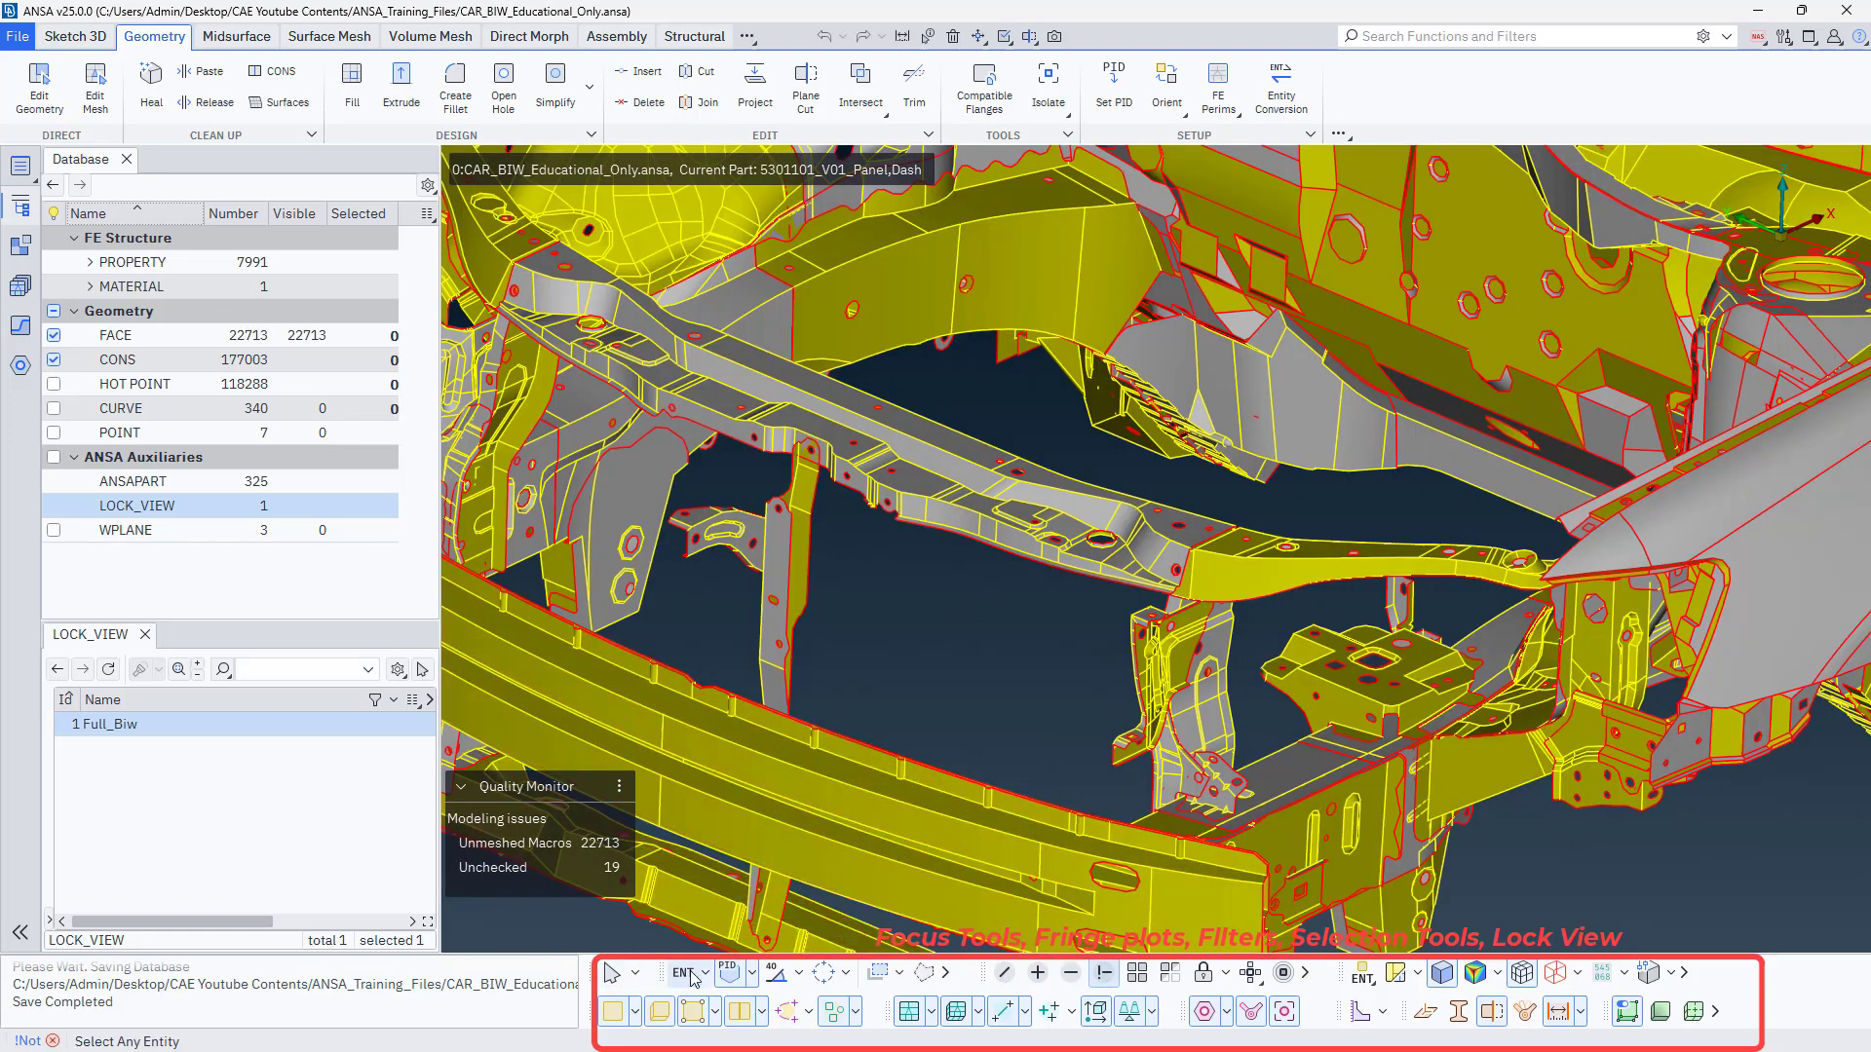
left_click(860, 803)
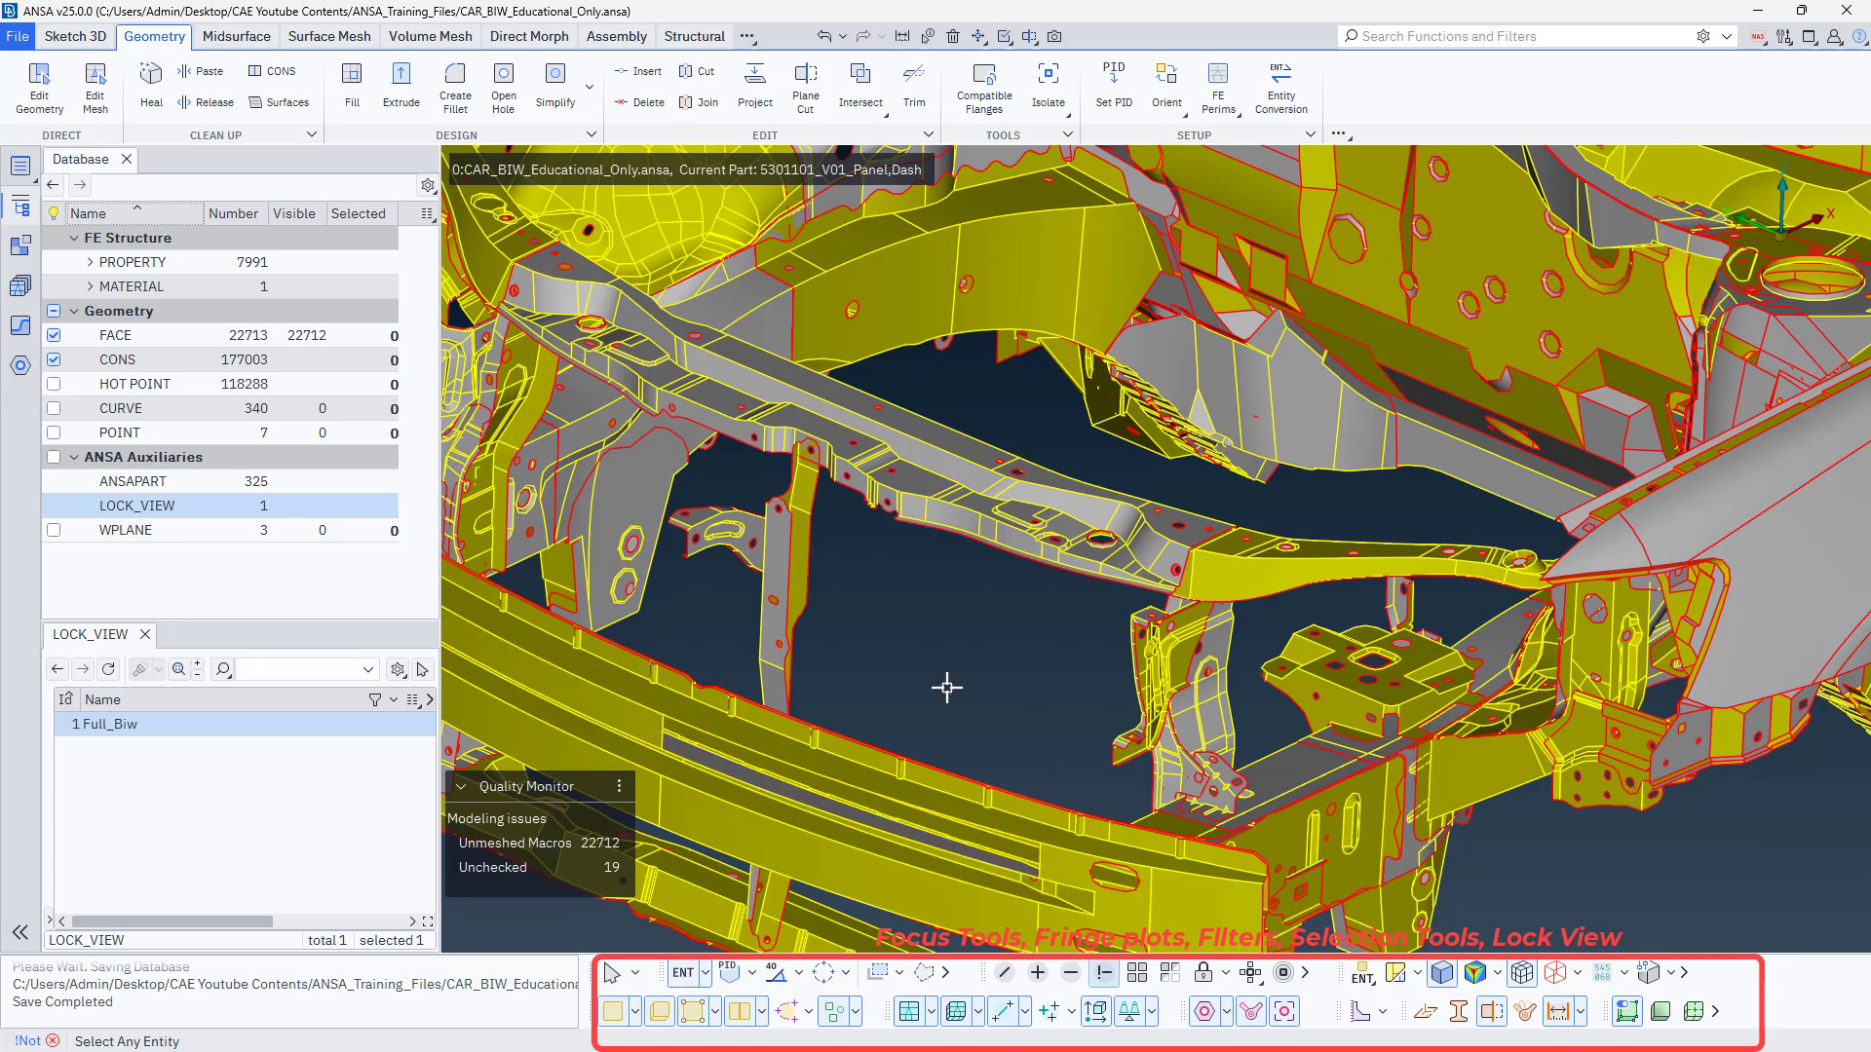
middle_click(948, 685)
middle_click(948, 685)
scroll(1069, 656, "down", 1)
scroll(943, 749, "up", 1)
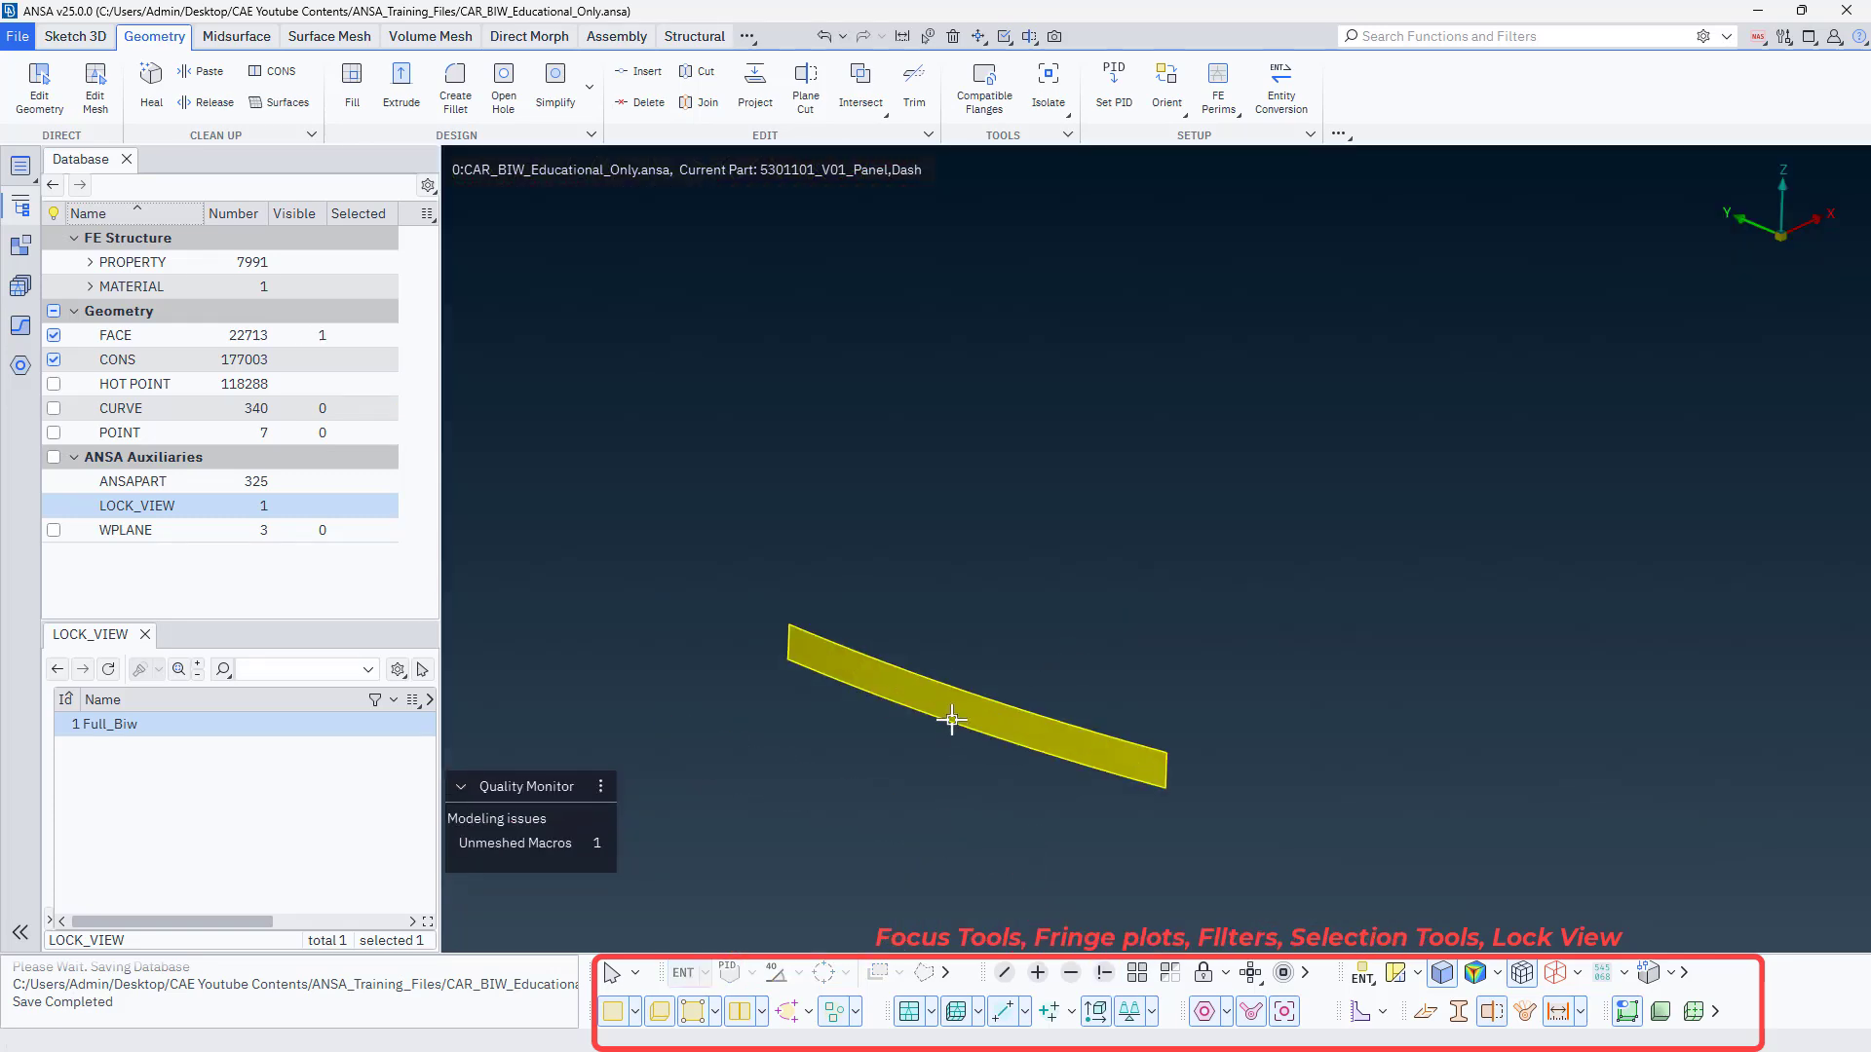
scroll(953, 720, "up", 1)
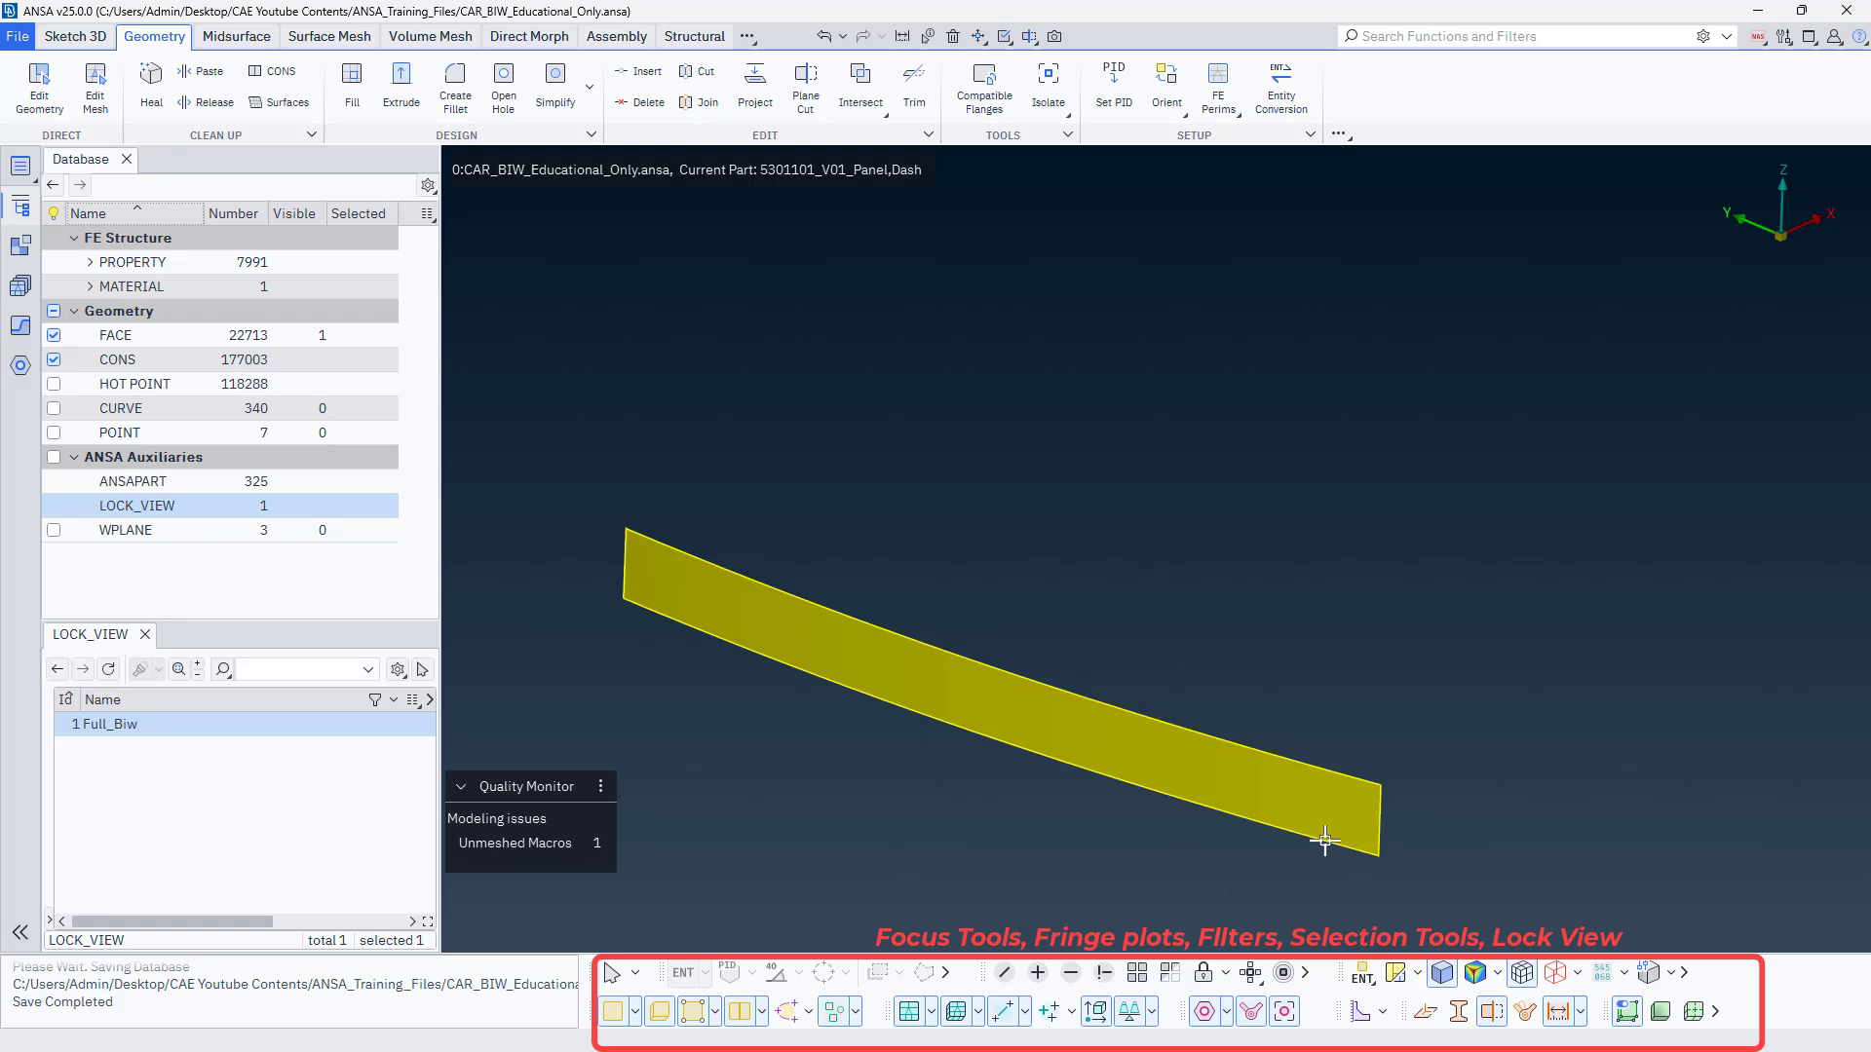
Expand the isolated bumper face to its 1st Level neighbours, and extend it to All connected neighbours.
right_click(1255, 983)
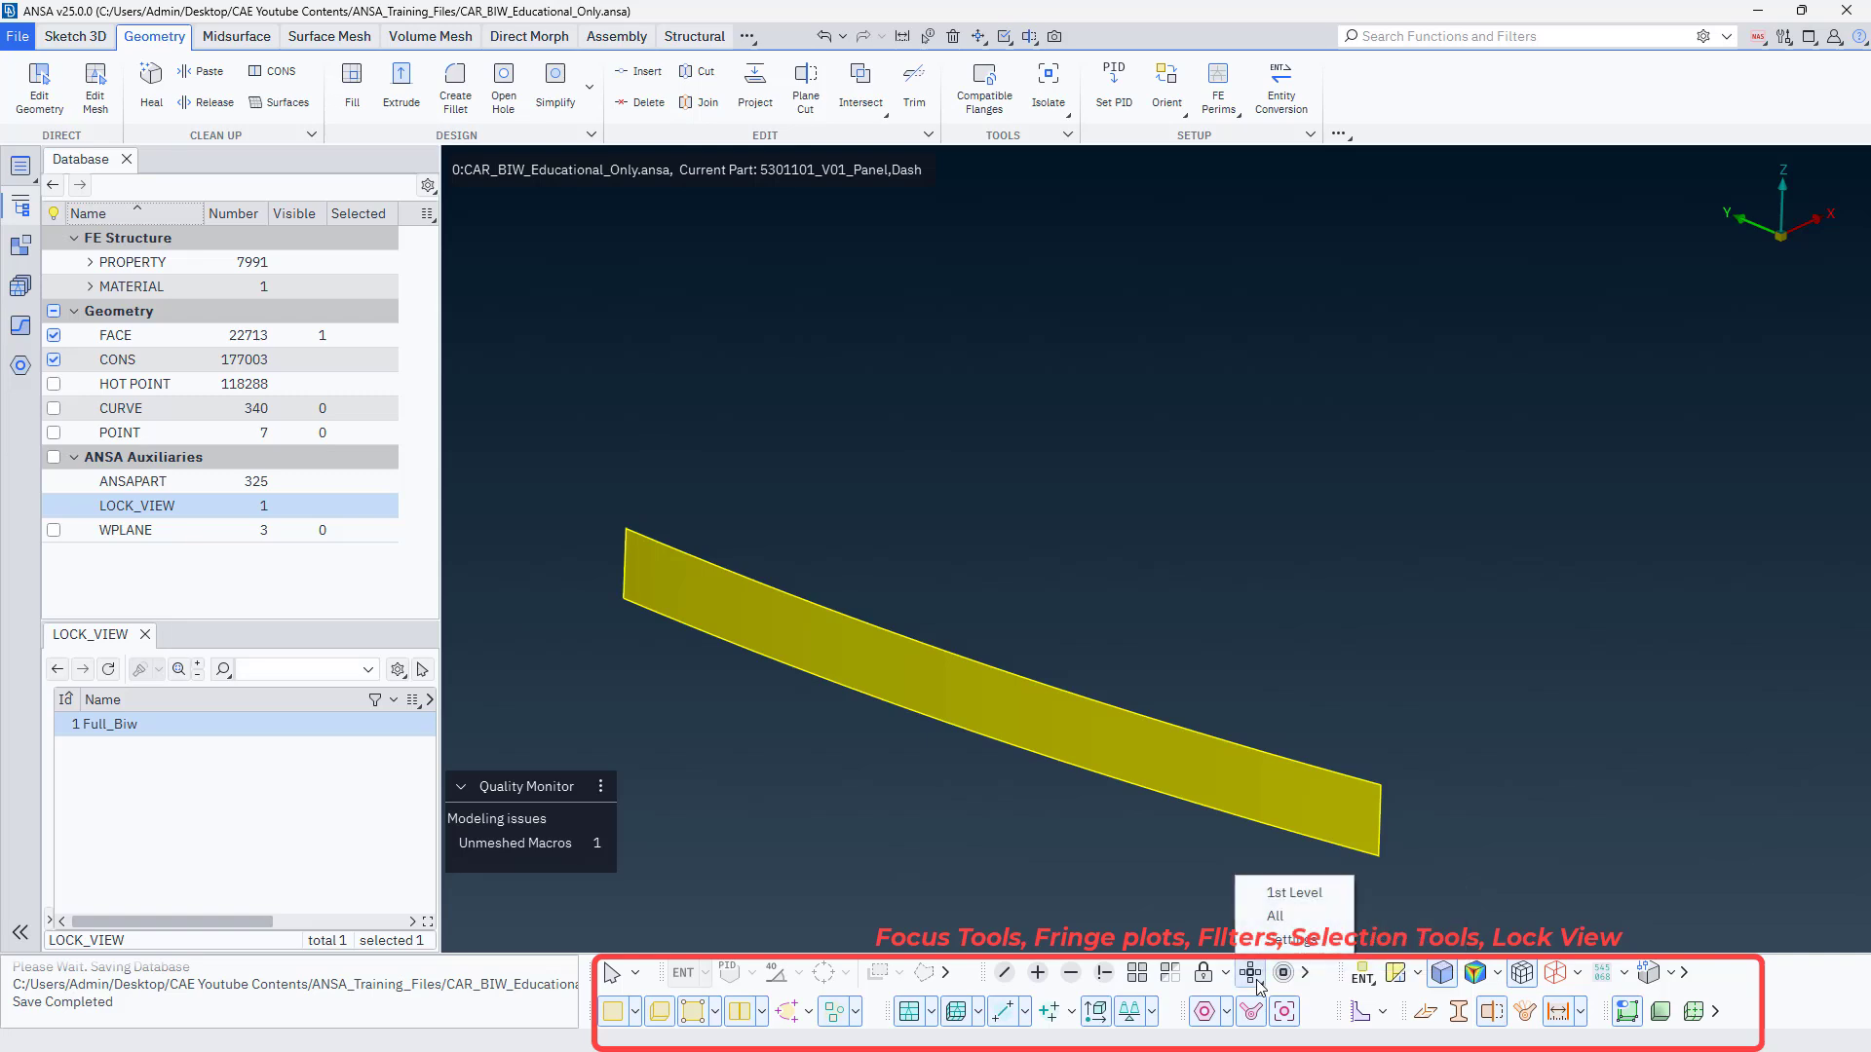
left_click(1270, 894)
scroll(1253, 731, "down", 2)
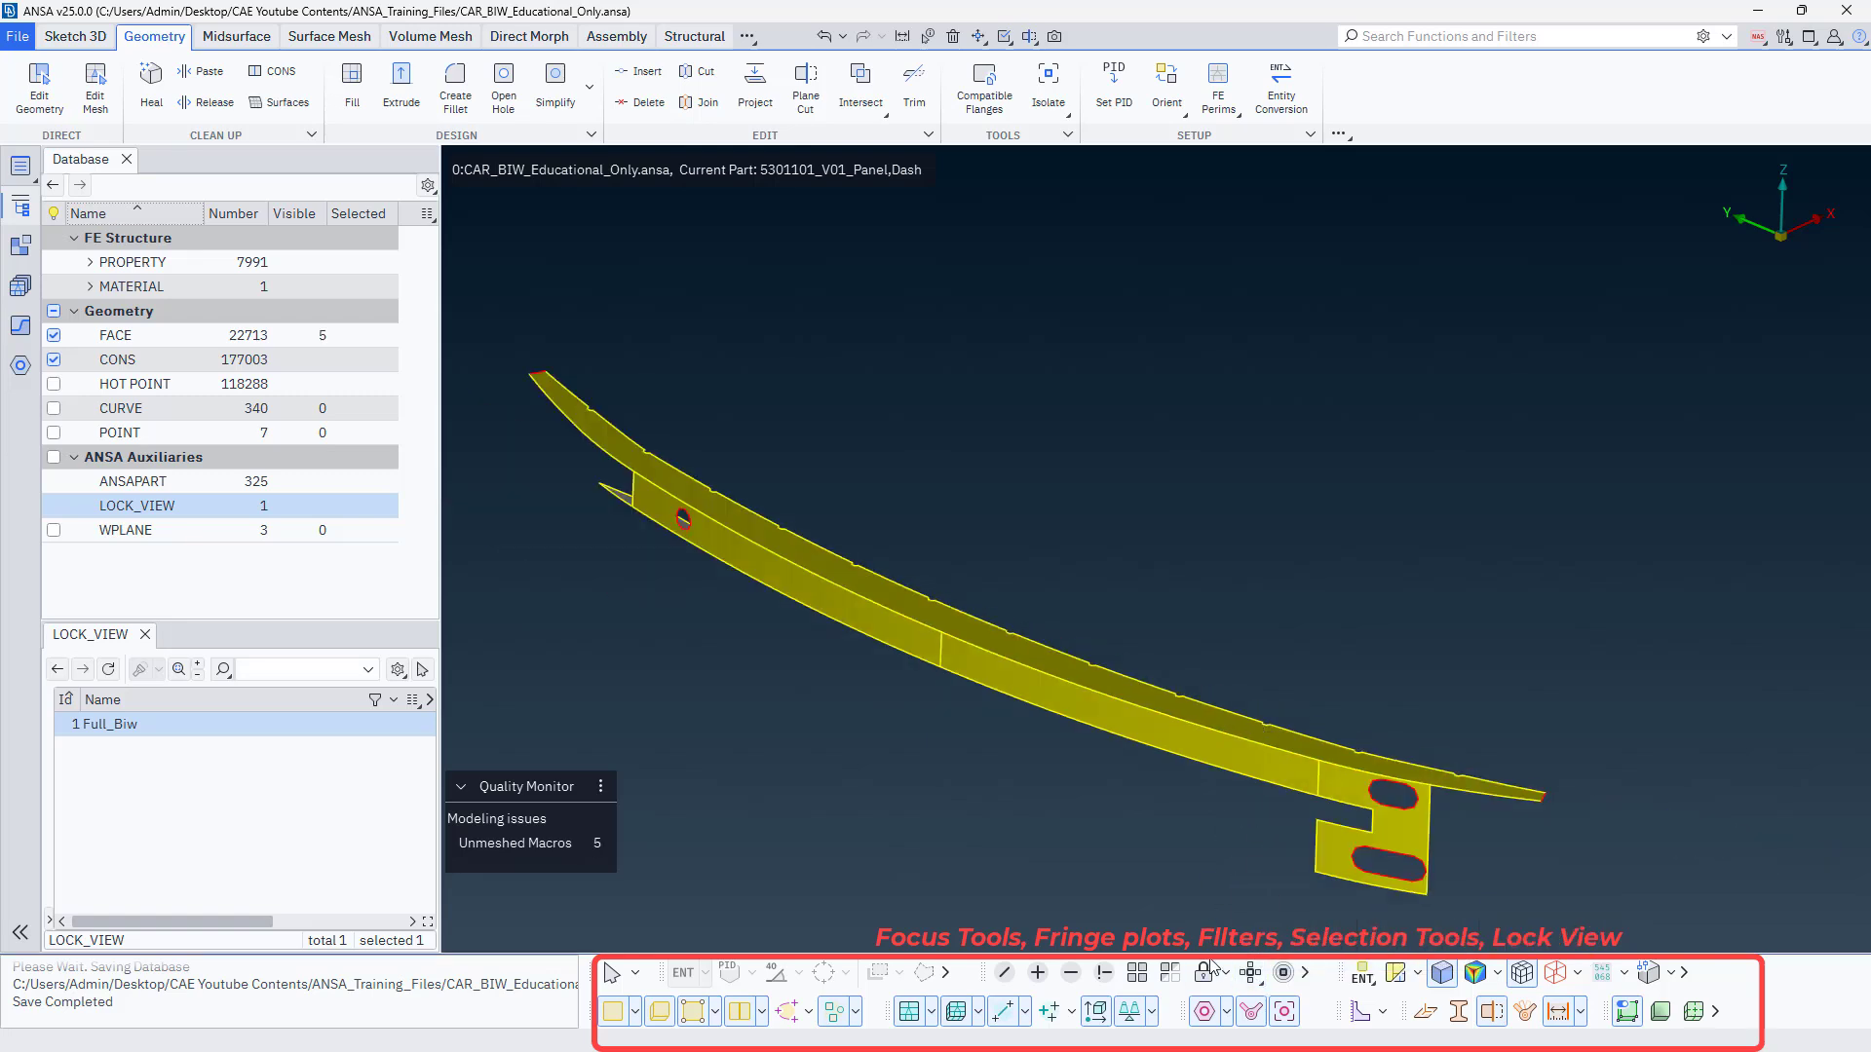
right_click(1252, 976)
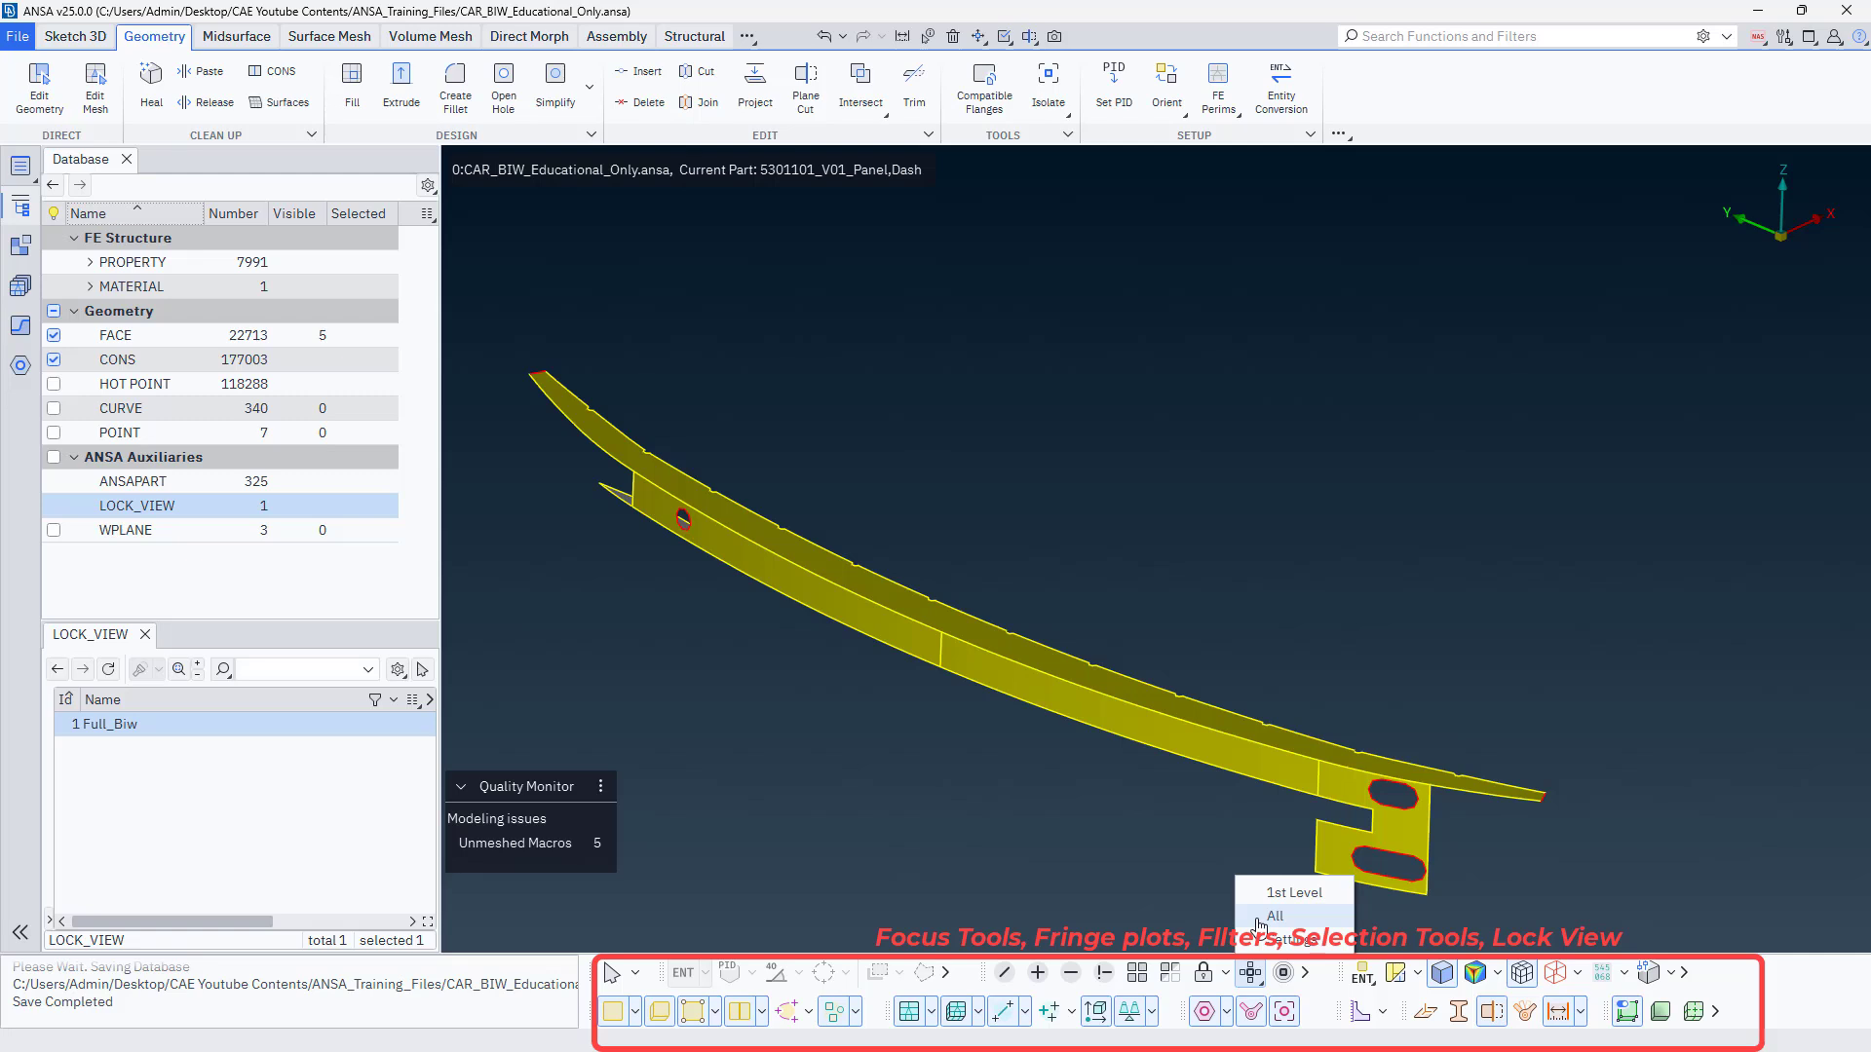
left_click(1273, 916)
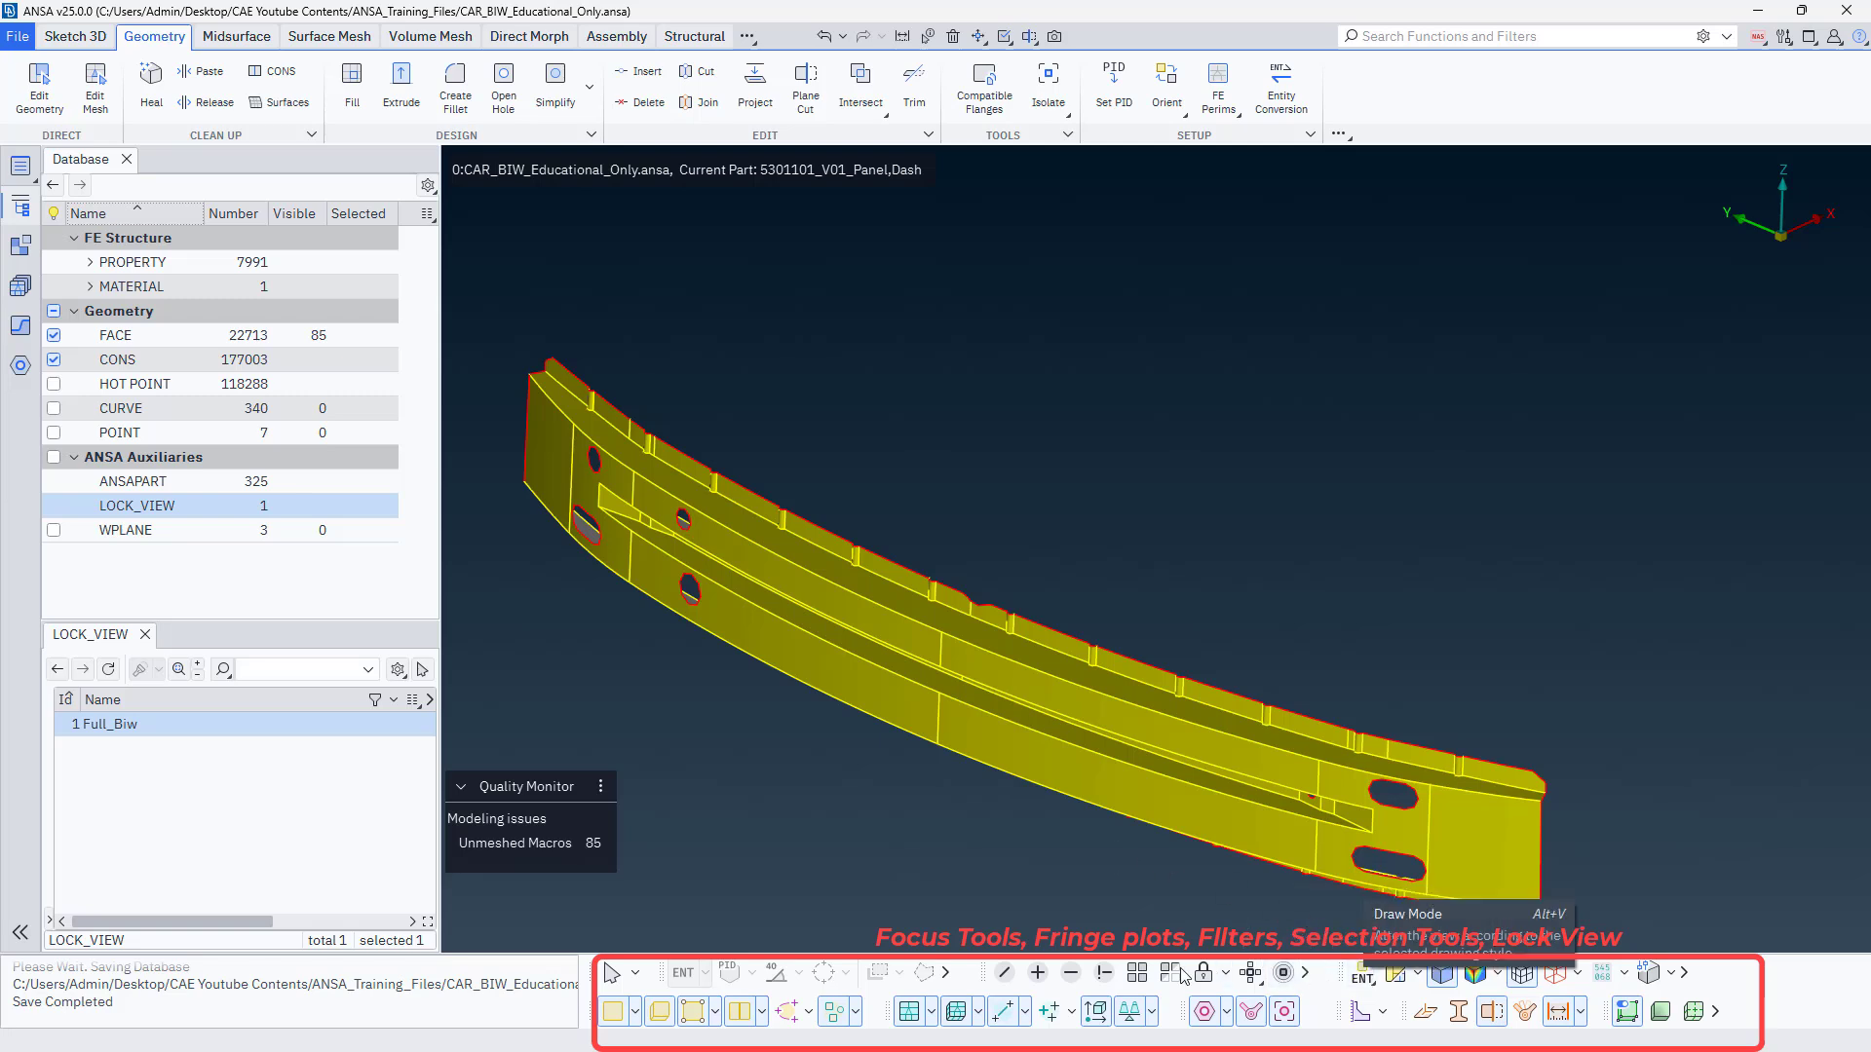
Show all entities again to bring back the complete car body.
left_click(1137, 973)
scroll(1129, 727, "down", 5)
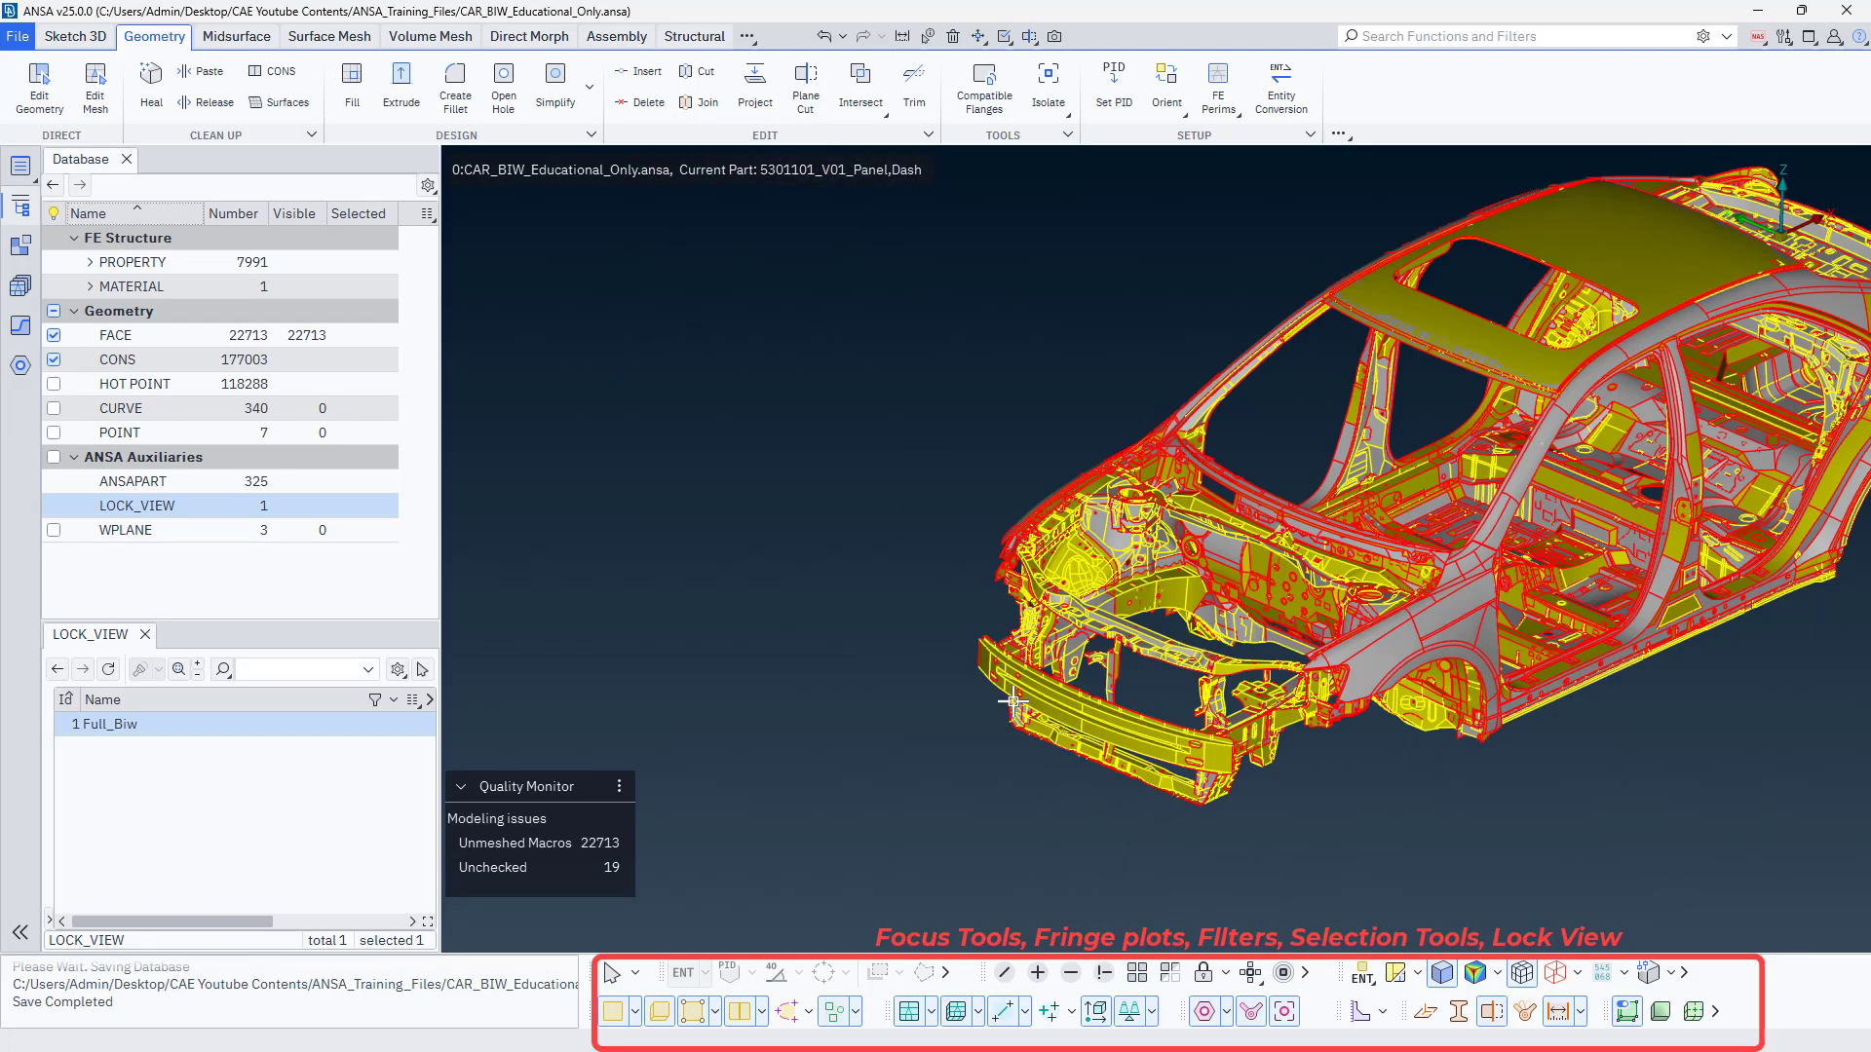
scroll(1014, 702, "down", 3)
scroll(1245, 596, "up", 3)
Compare the car body's colouring in the PID and MID draw modes, and return to ENT.
left_click(1365, 979)
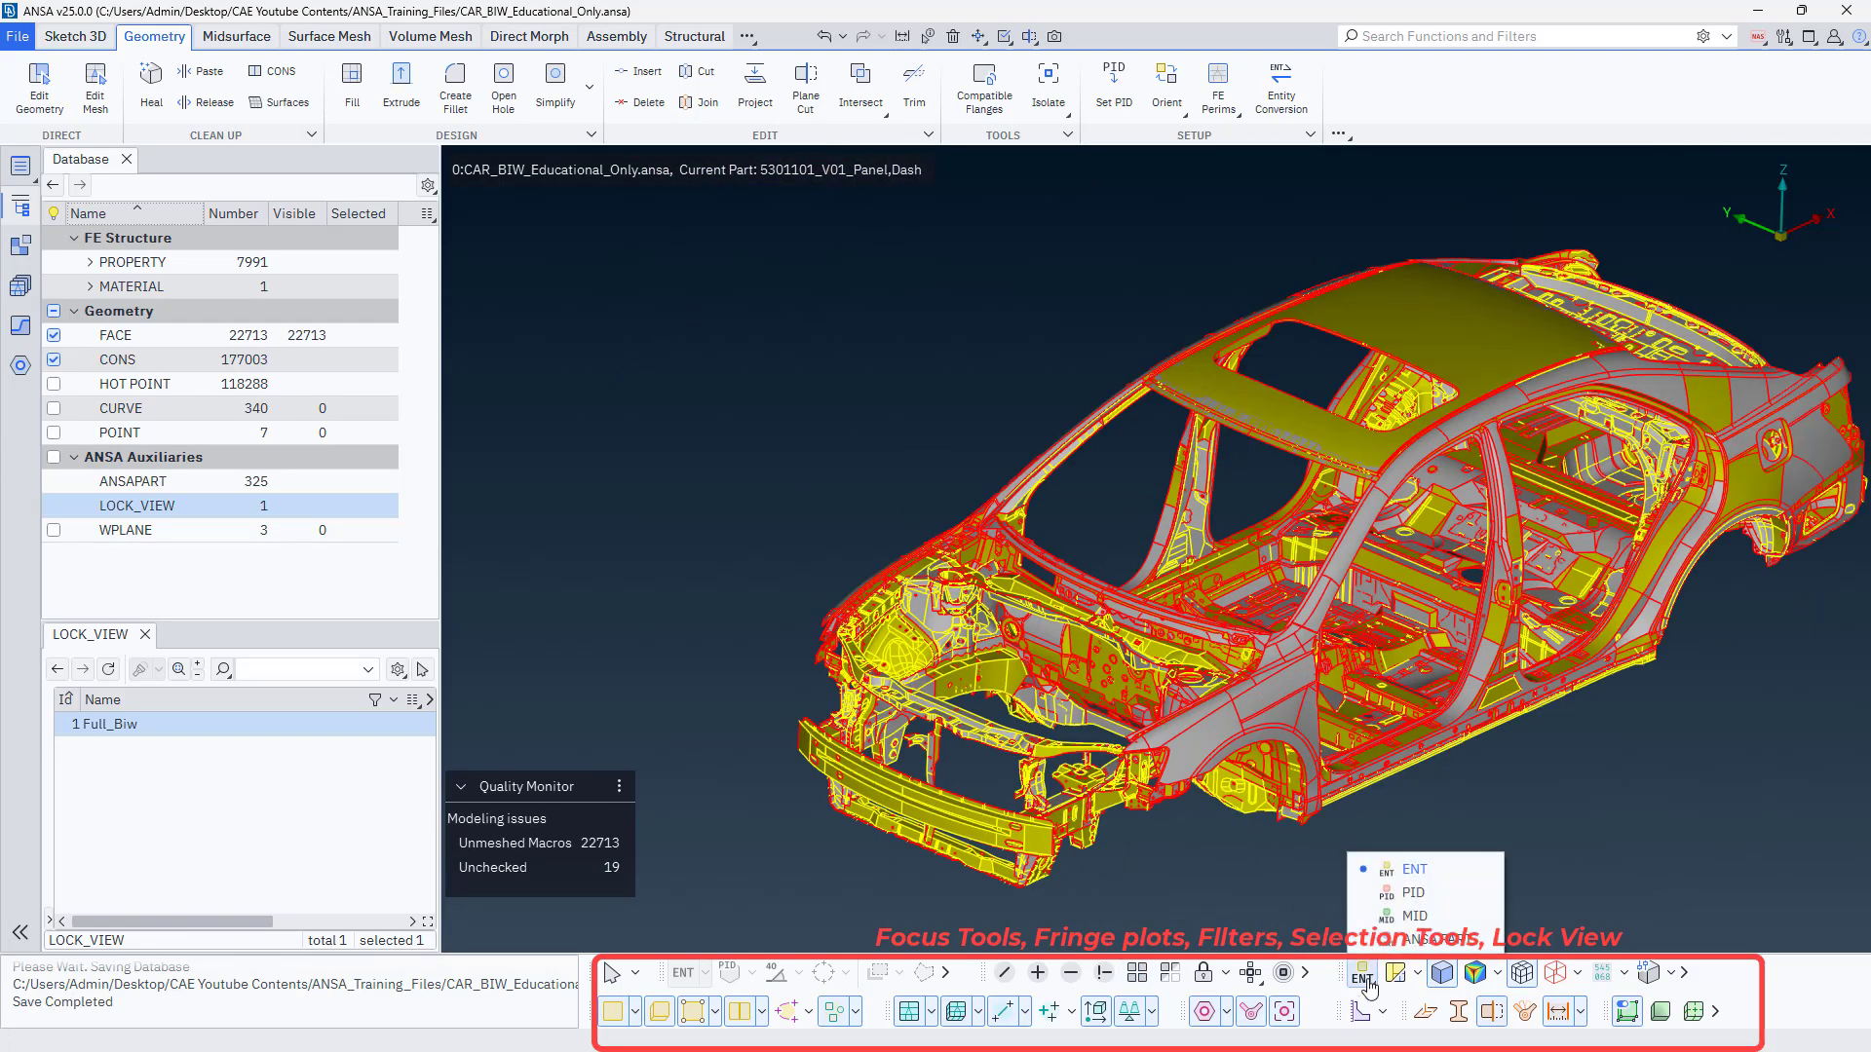
left_click(1385, 895)
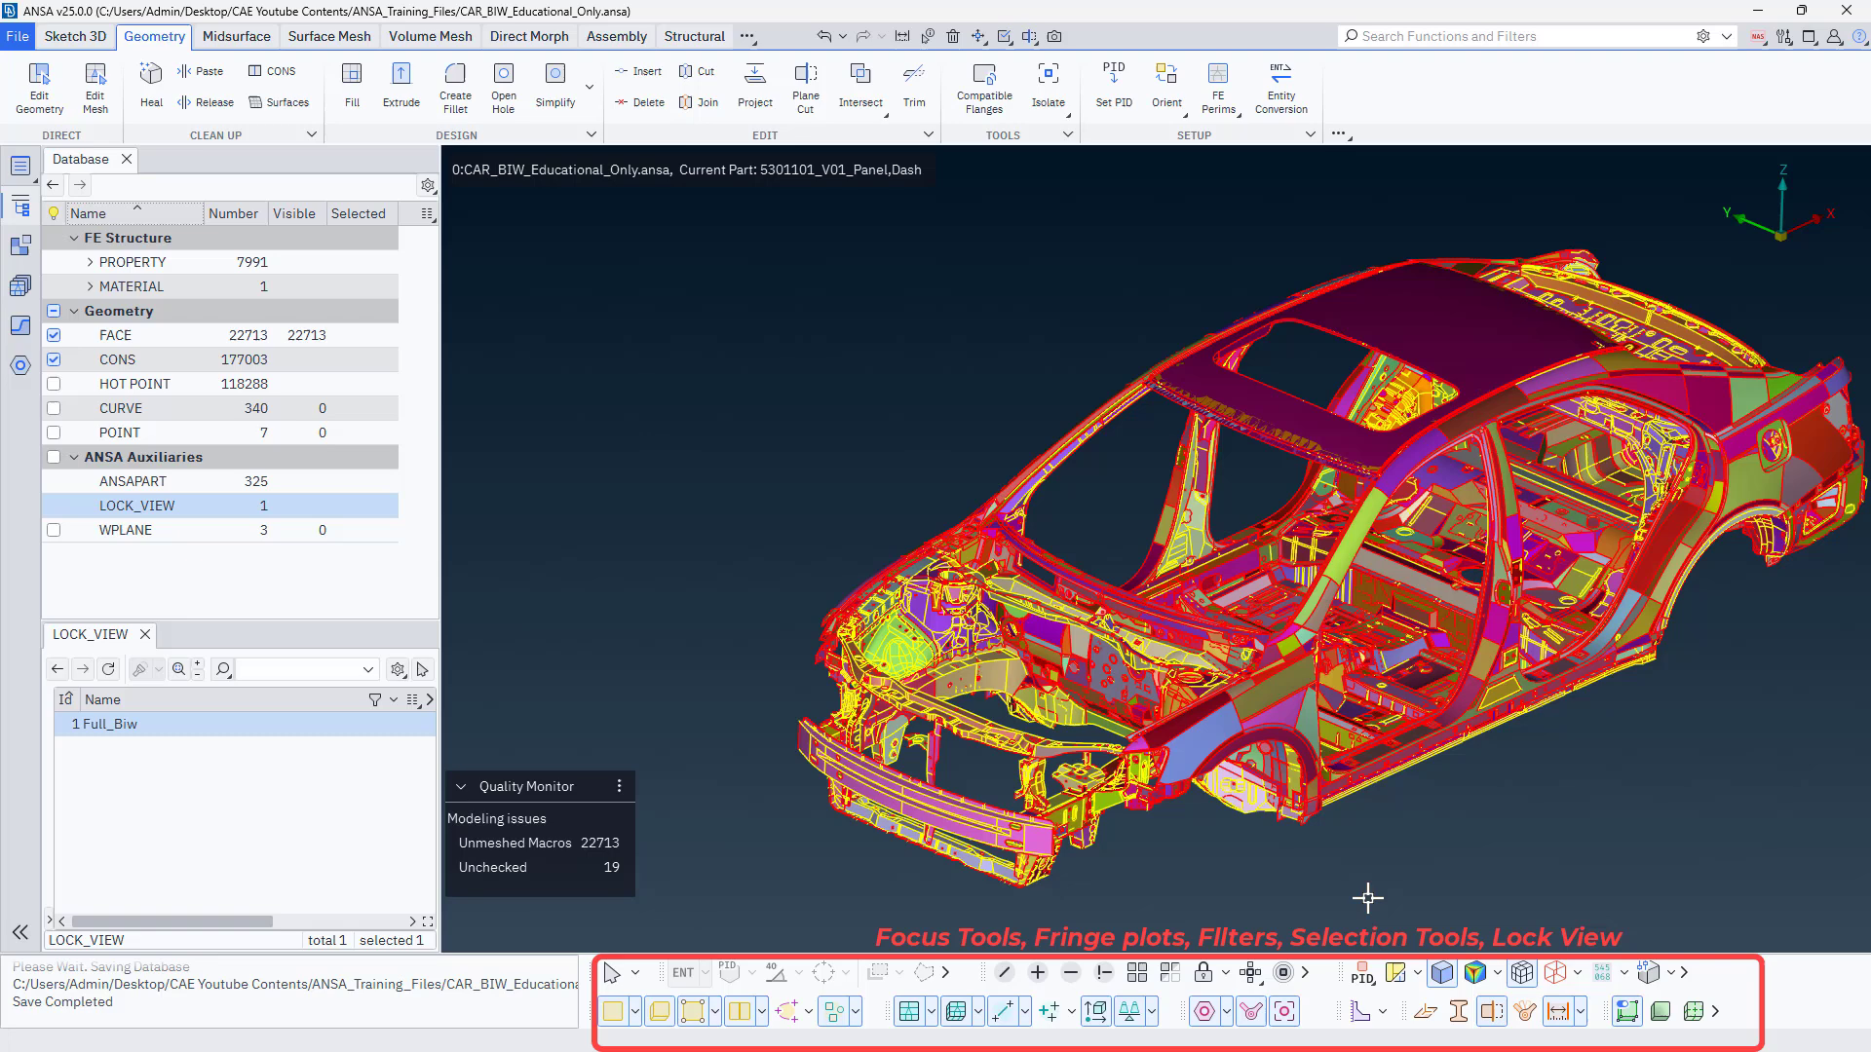
left_click(1365, 980)
left_click(1388, 918)
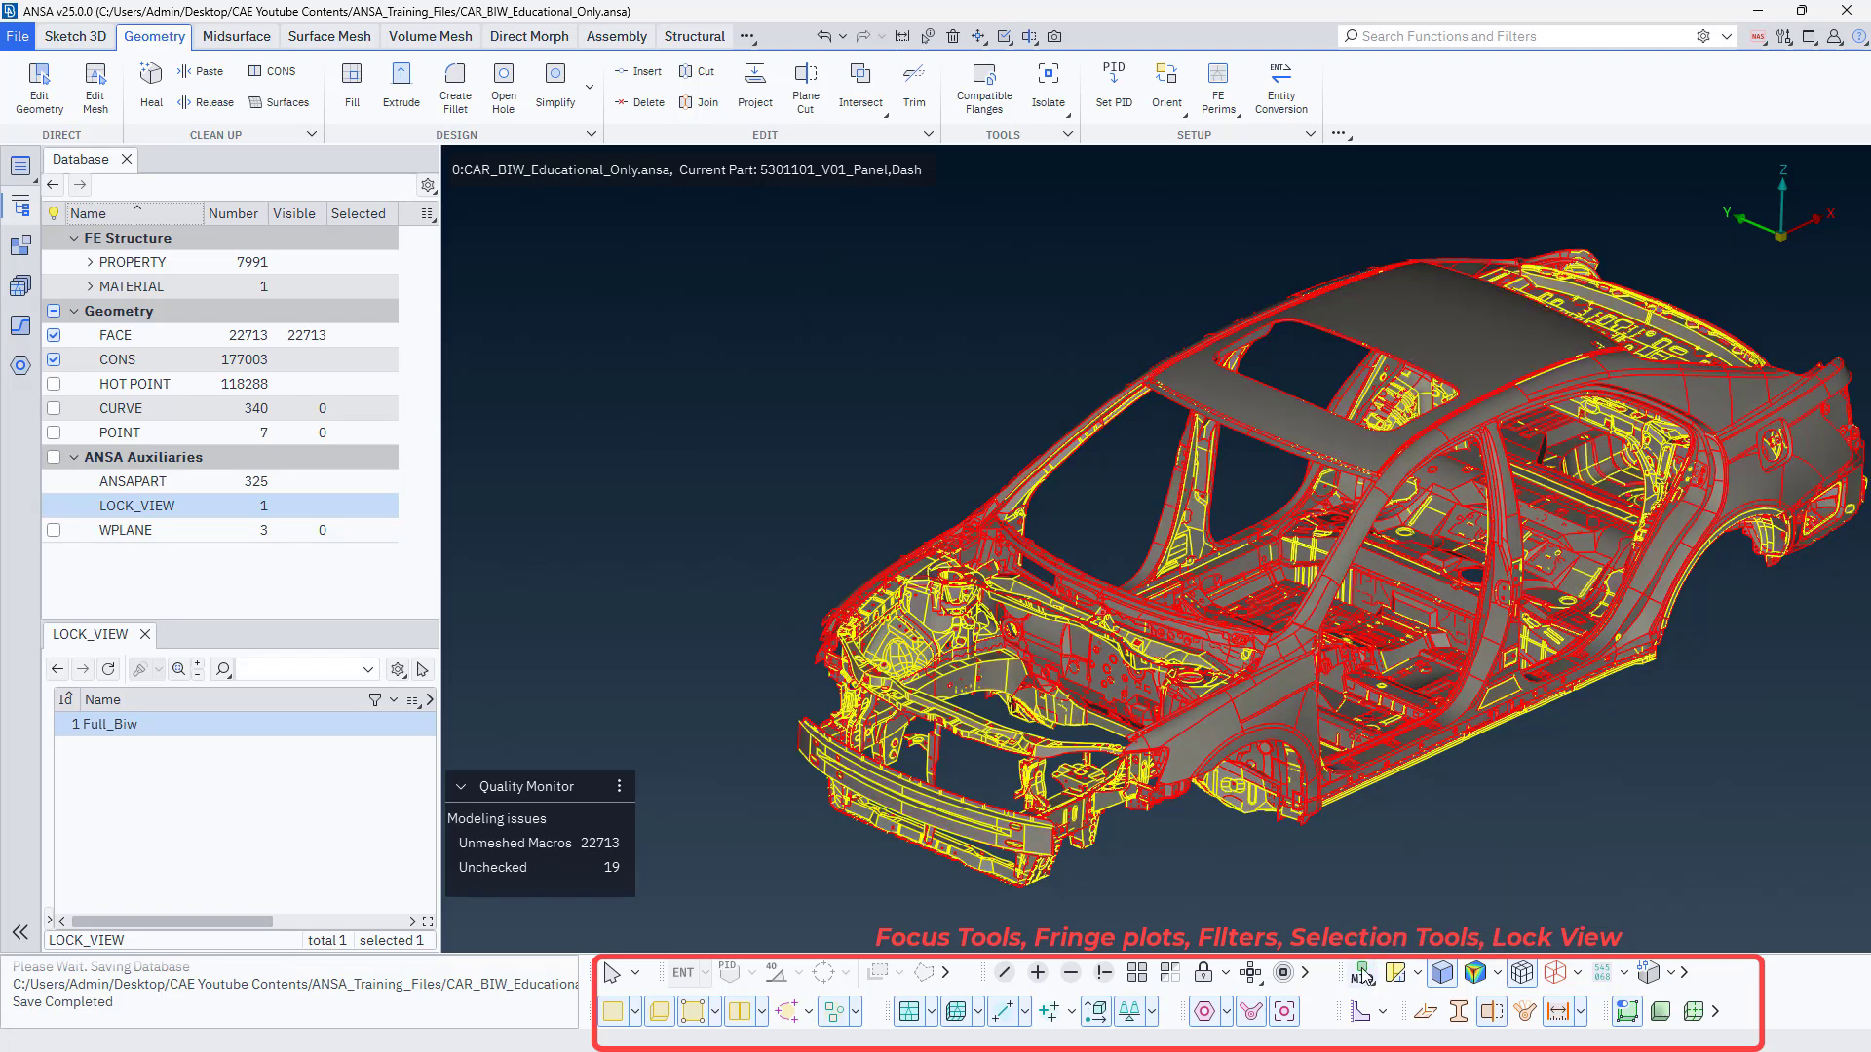
left_click(1366, 979)
left_click(1378, 867)
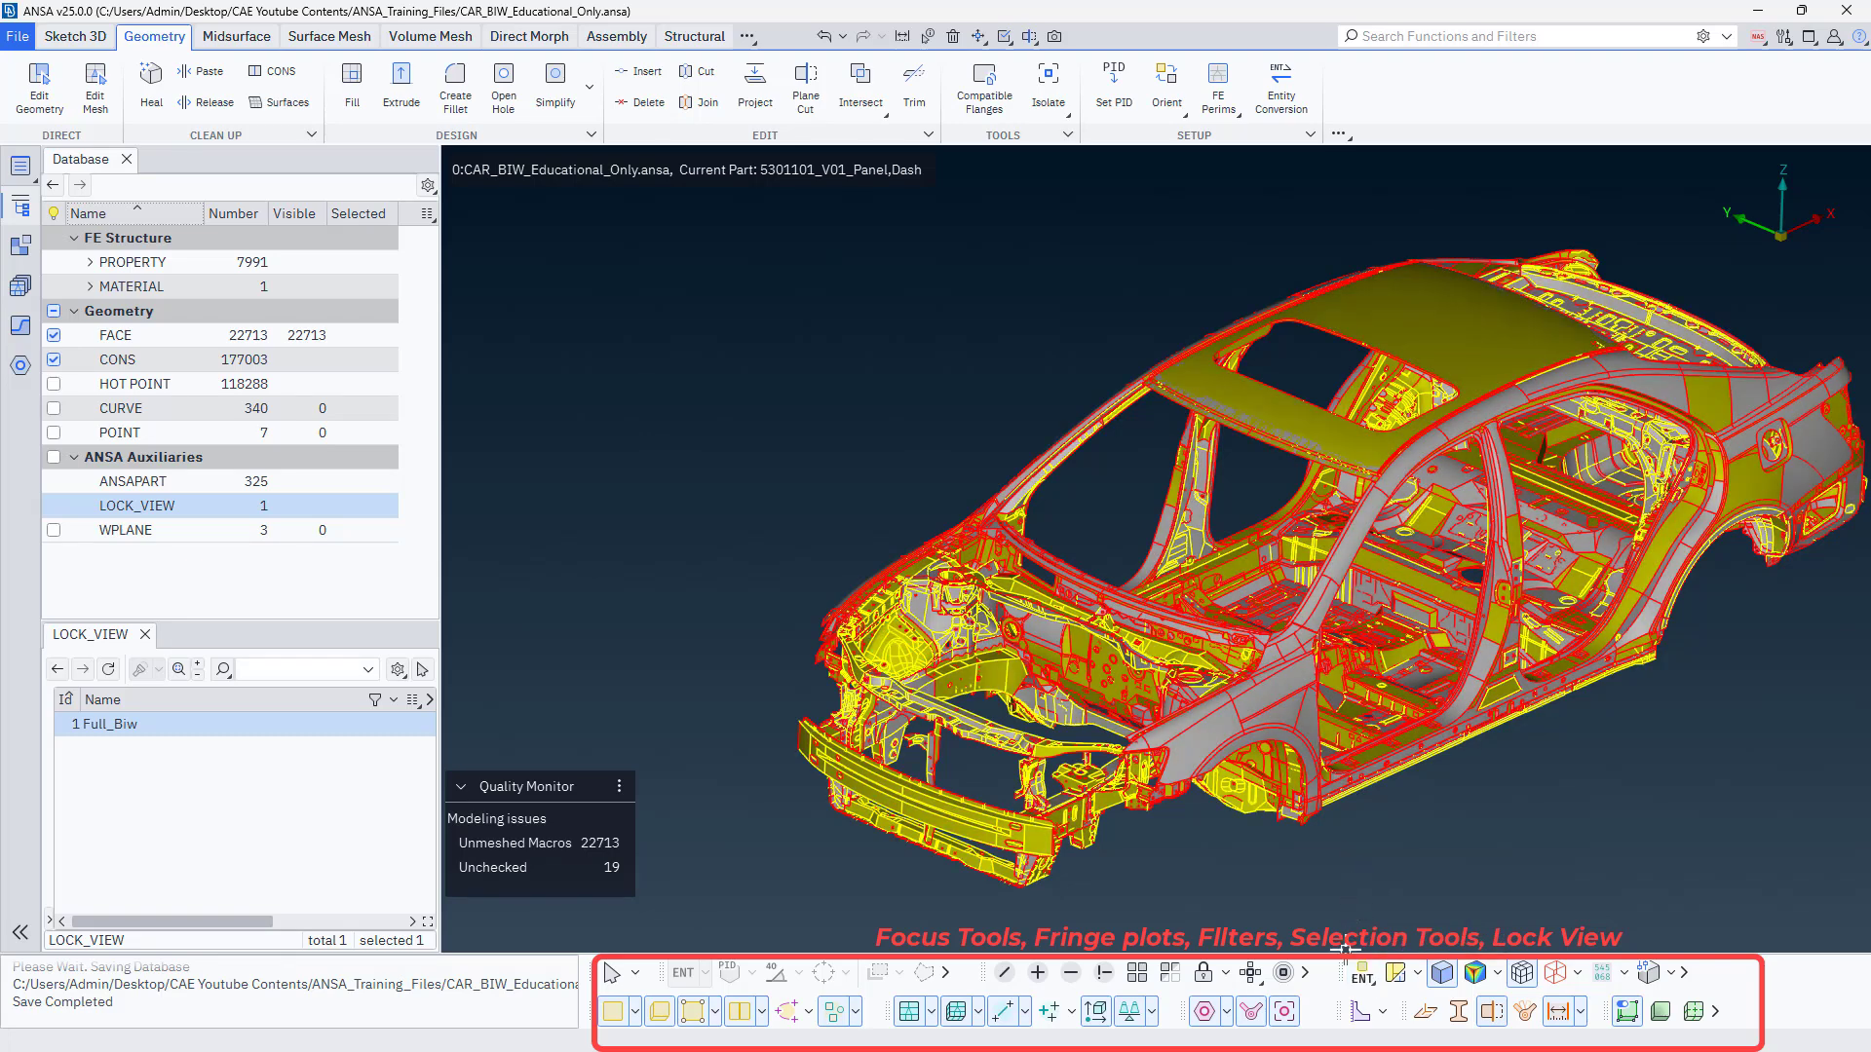
View the car body coloured by PID once more and switch the draw mode back to ENT.
left_click(1374, 978)
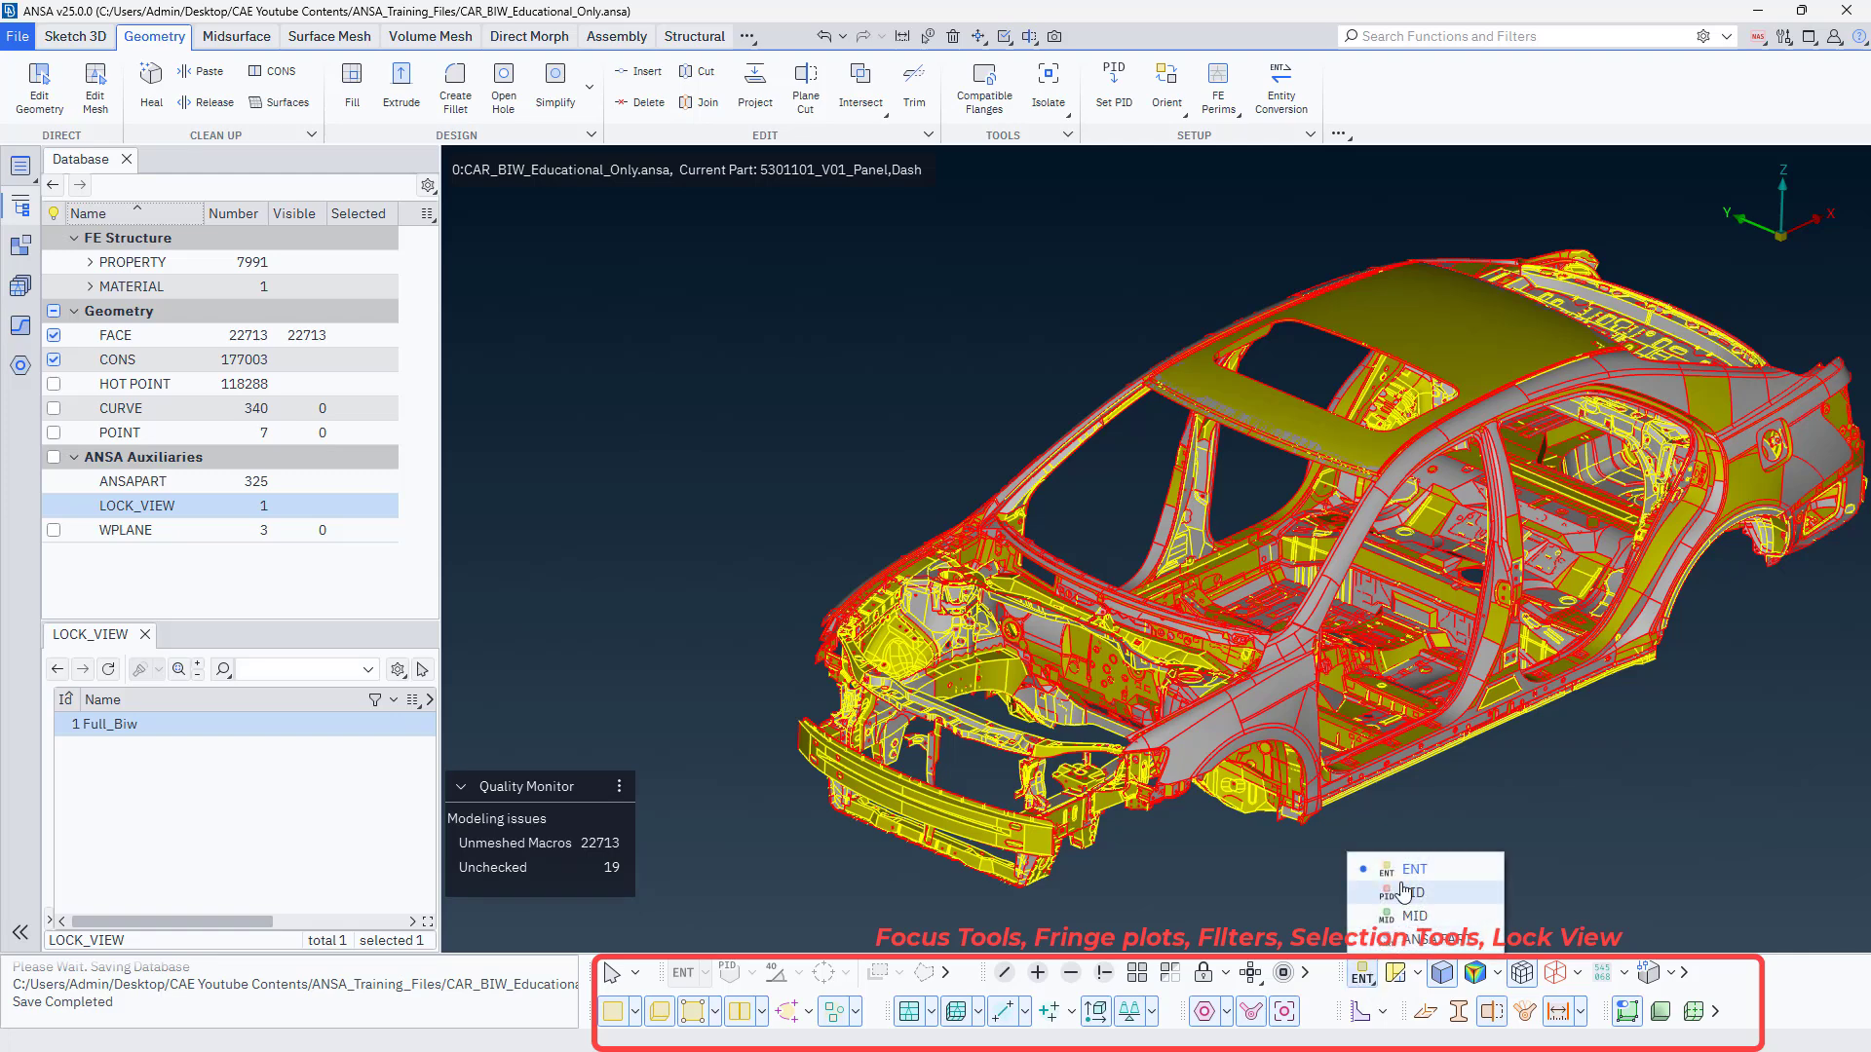
left_click(1400, 894)
left_click(1362, 974)
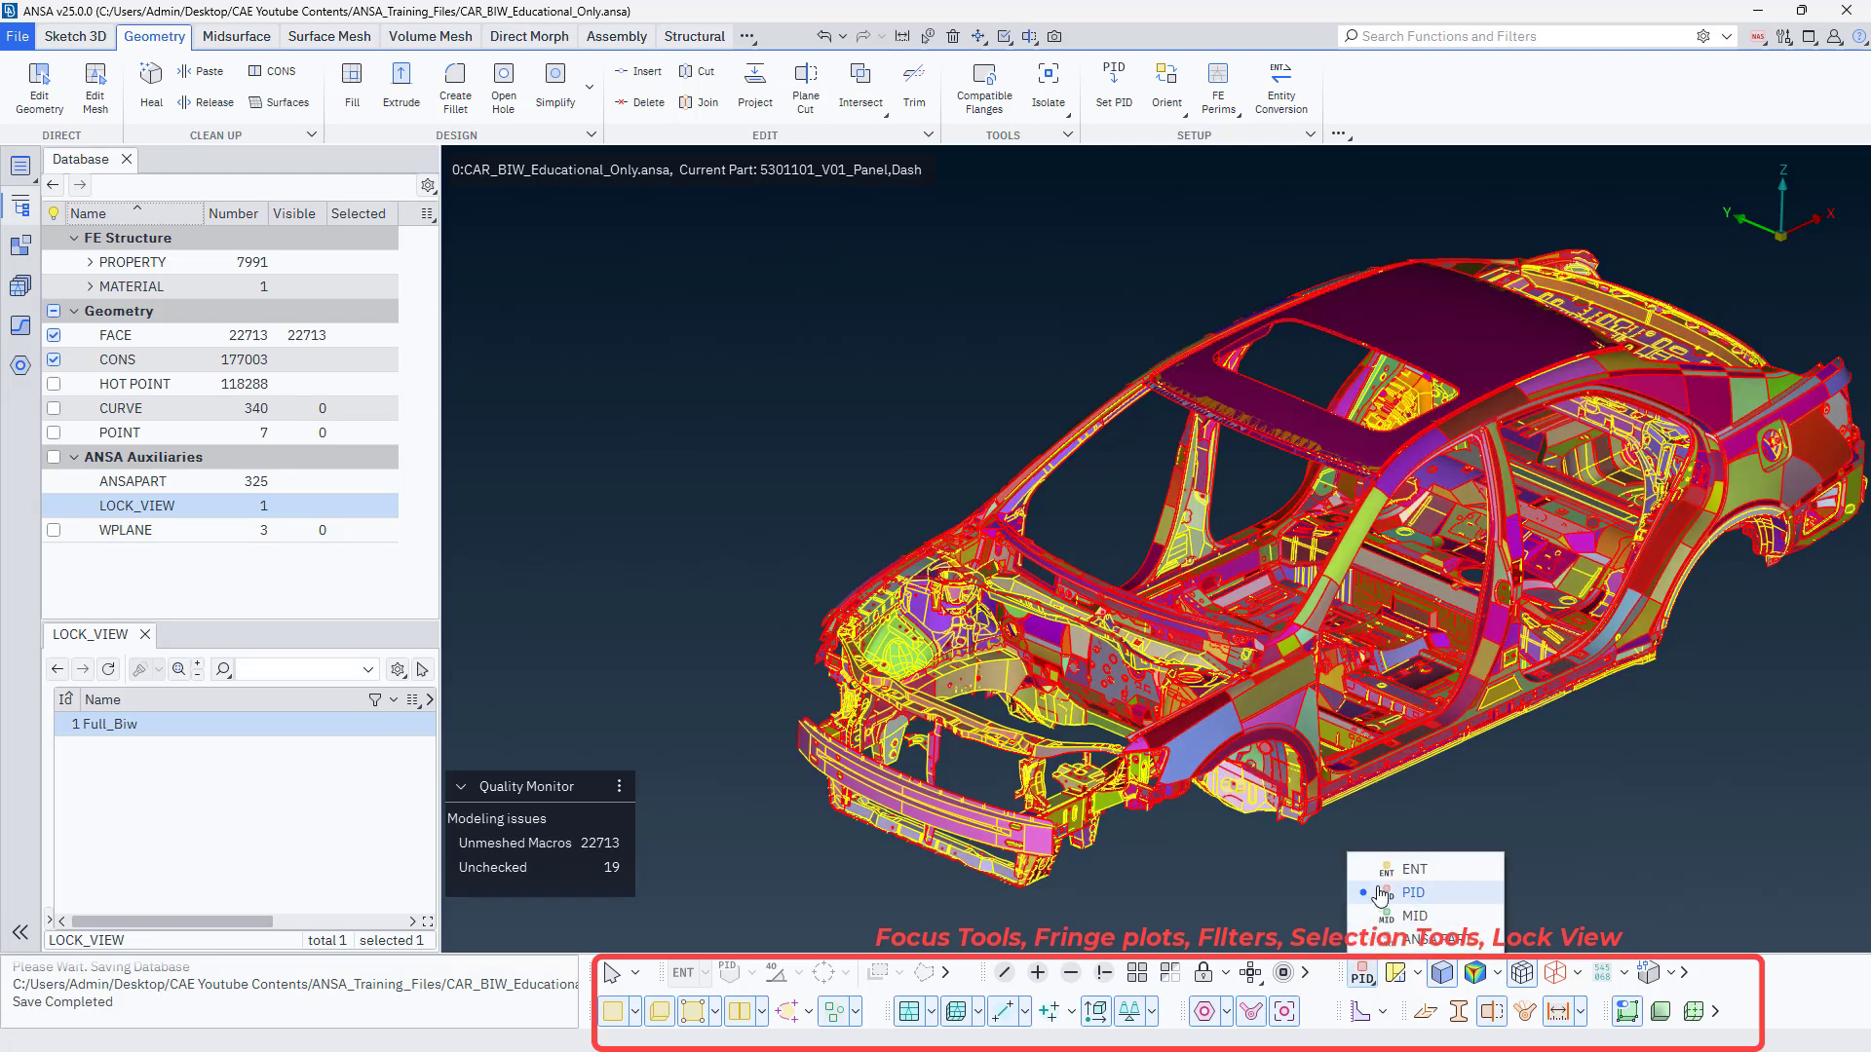
left_click(1375, 867)
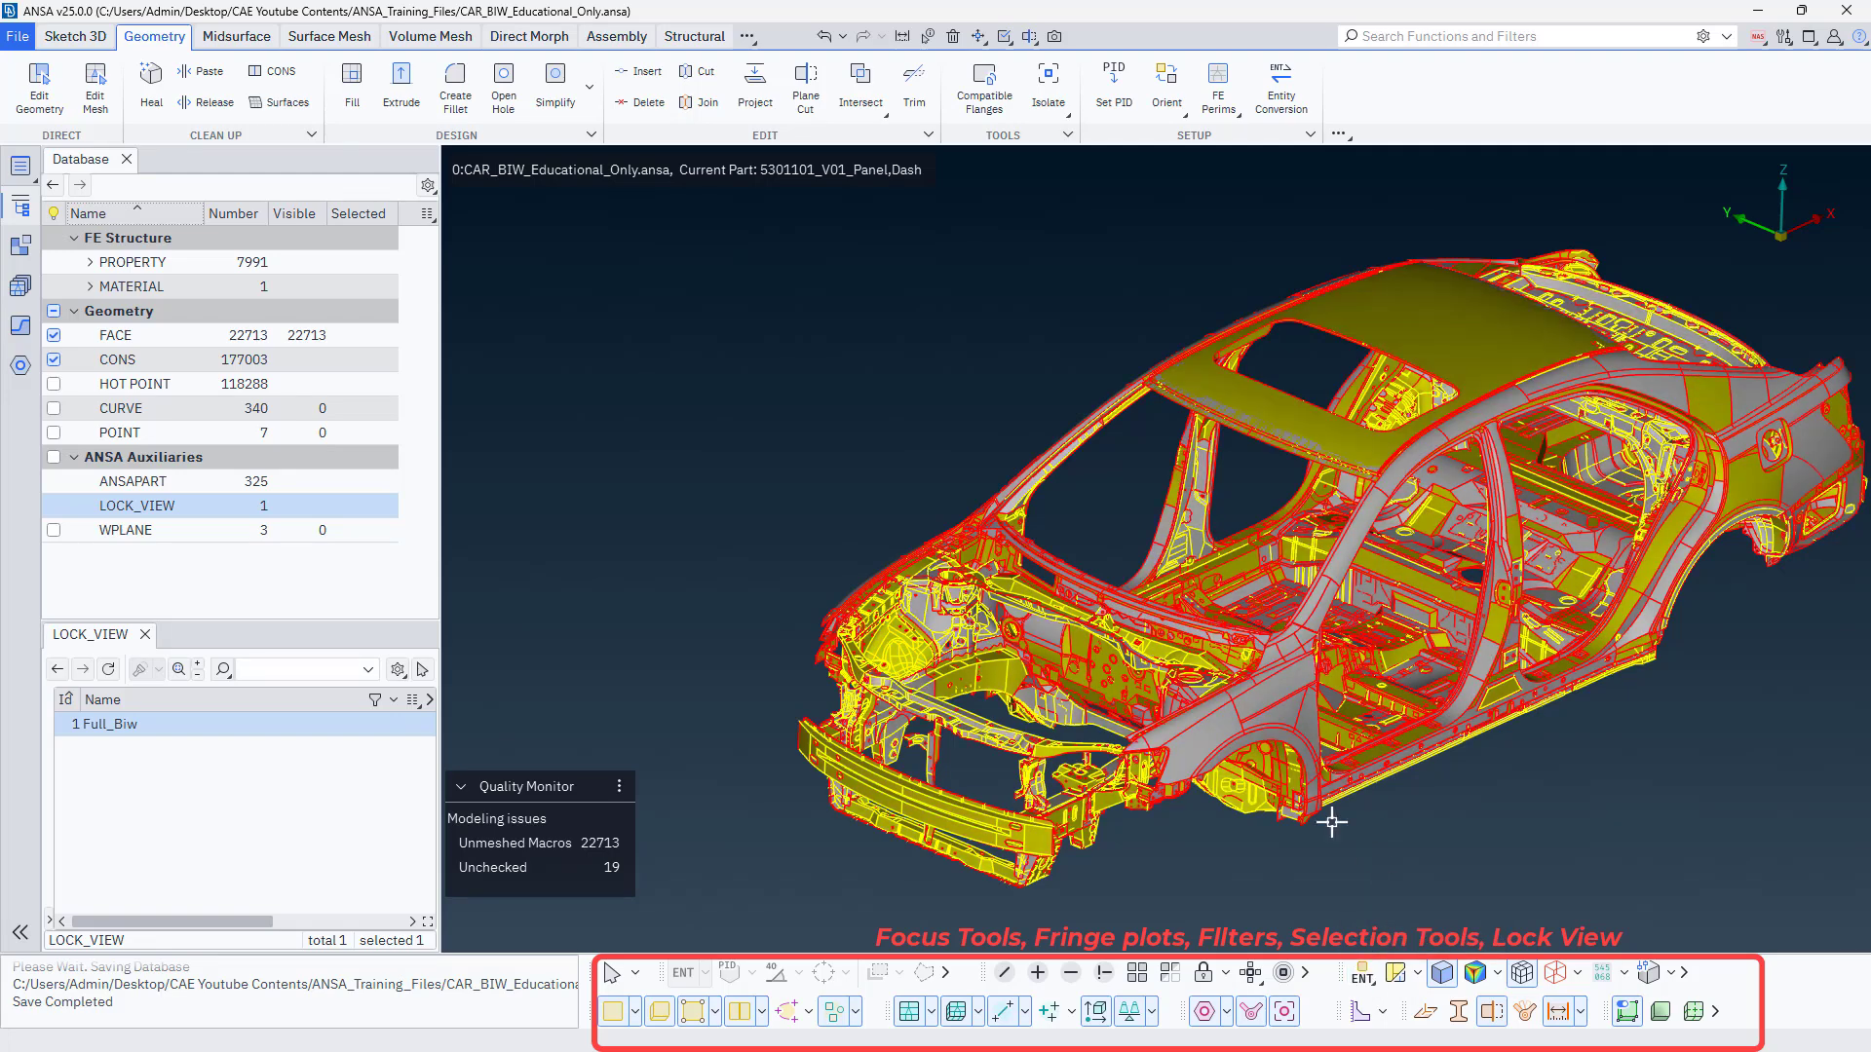
Toggle the Faces Draw Mode on the car body to its alternate display and back.
left_click(1395, 978)
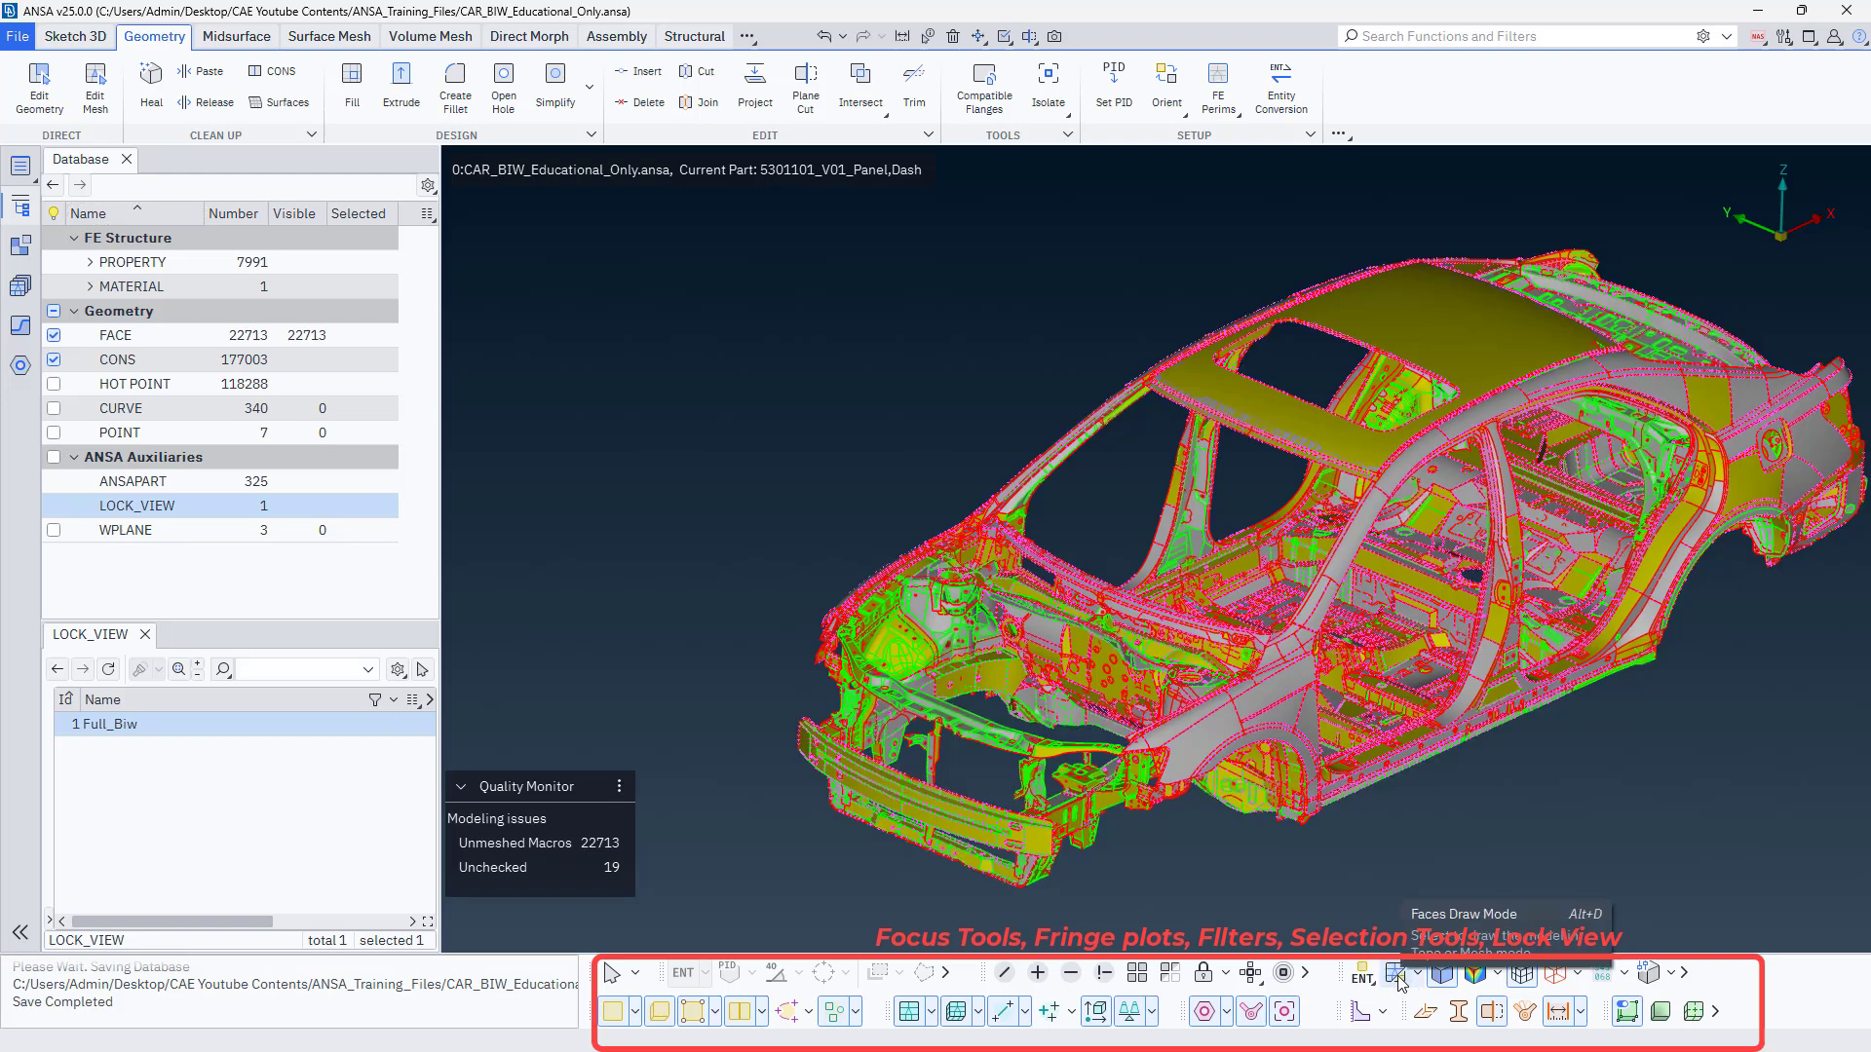
left_click(1396, 977)
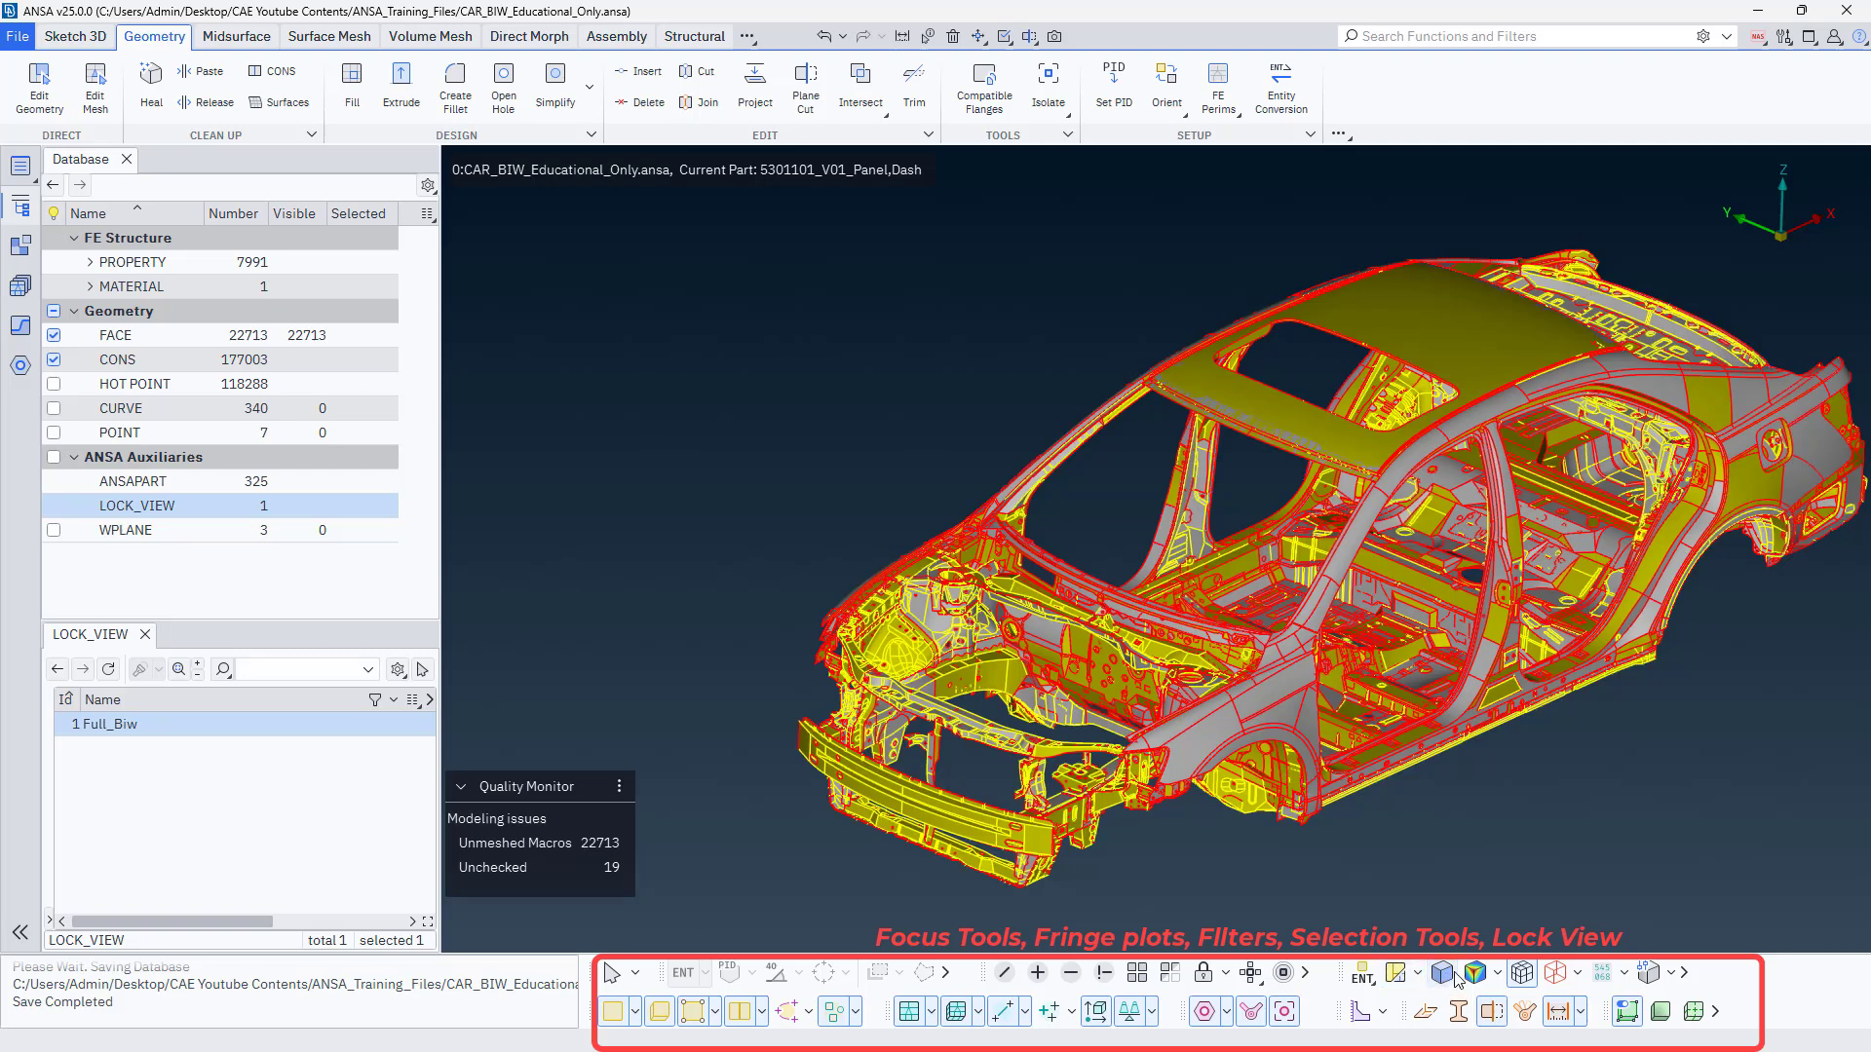
Toggle the Shadow drawing style off and inspect the car body as a wireframe.
left_click(1443, 974)
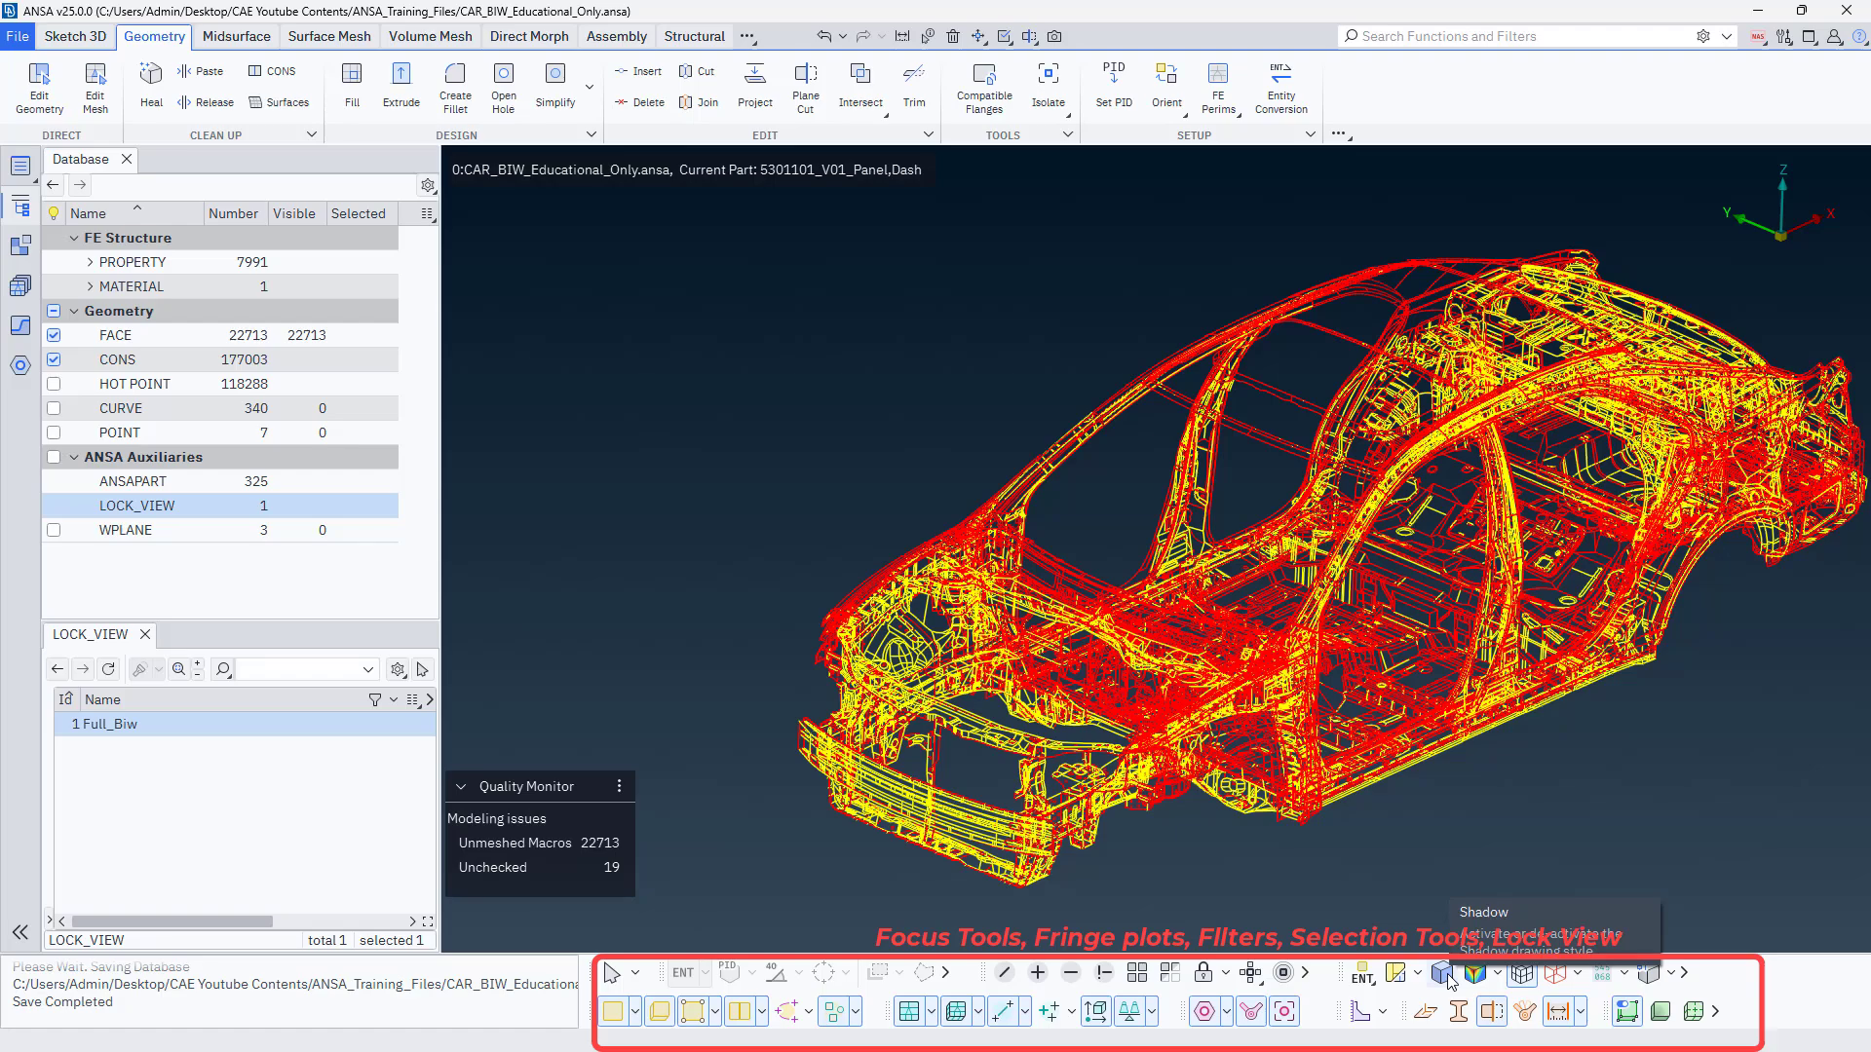
left_click(1445, 975)
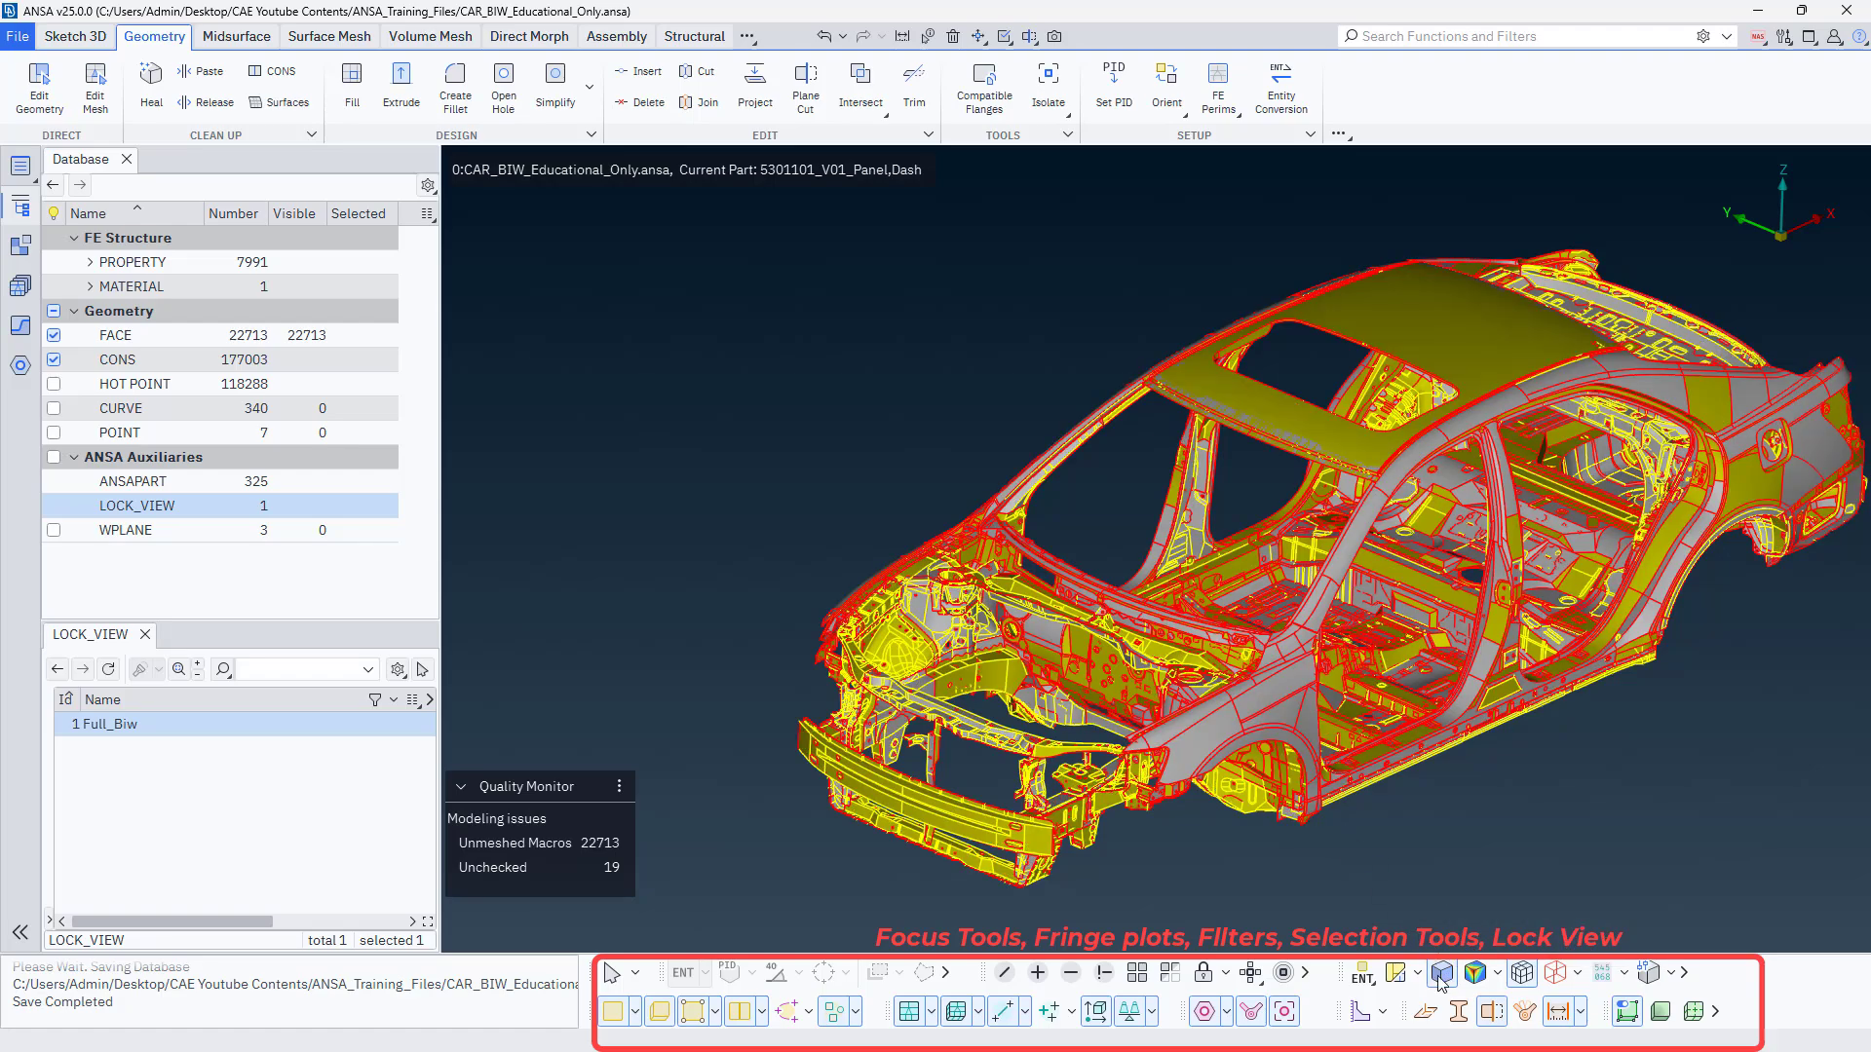
left_click(1441, 977)
scroll(1351, 454, "up", 3)
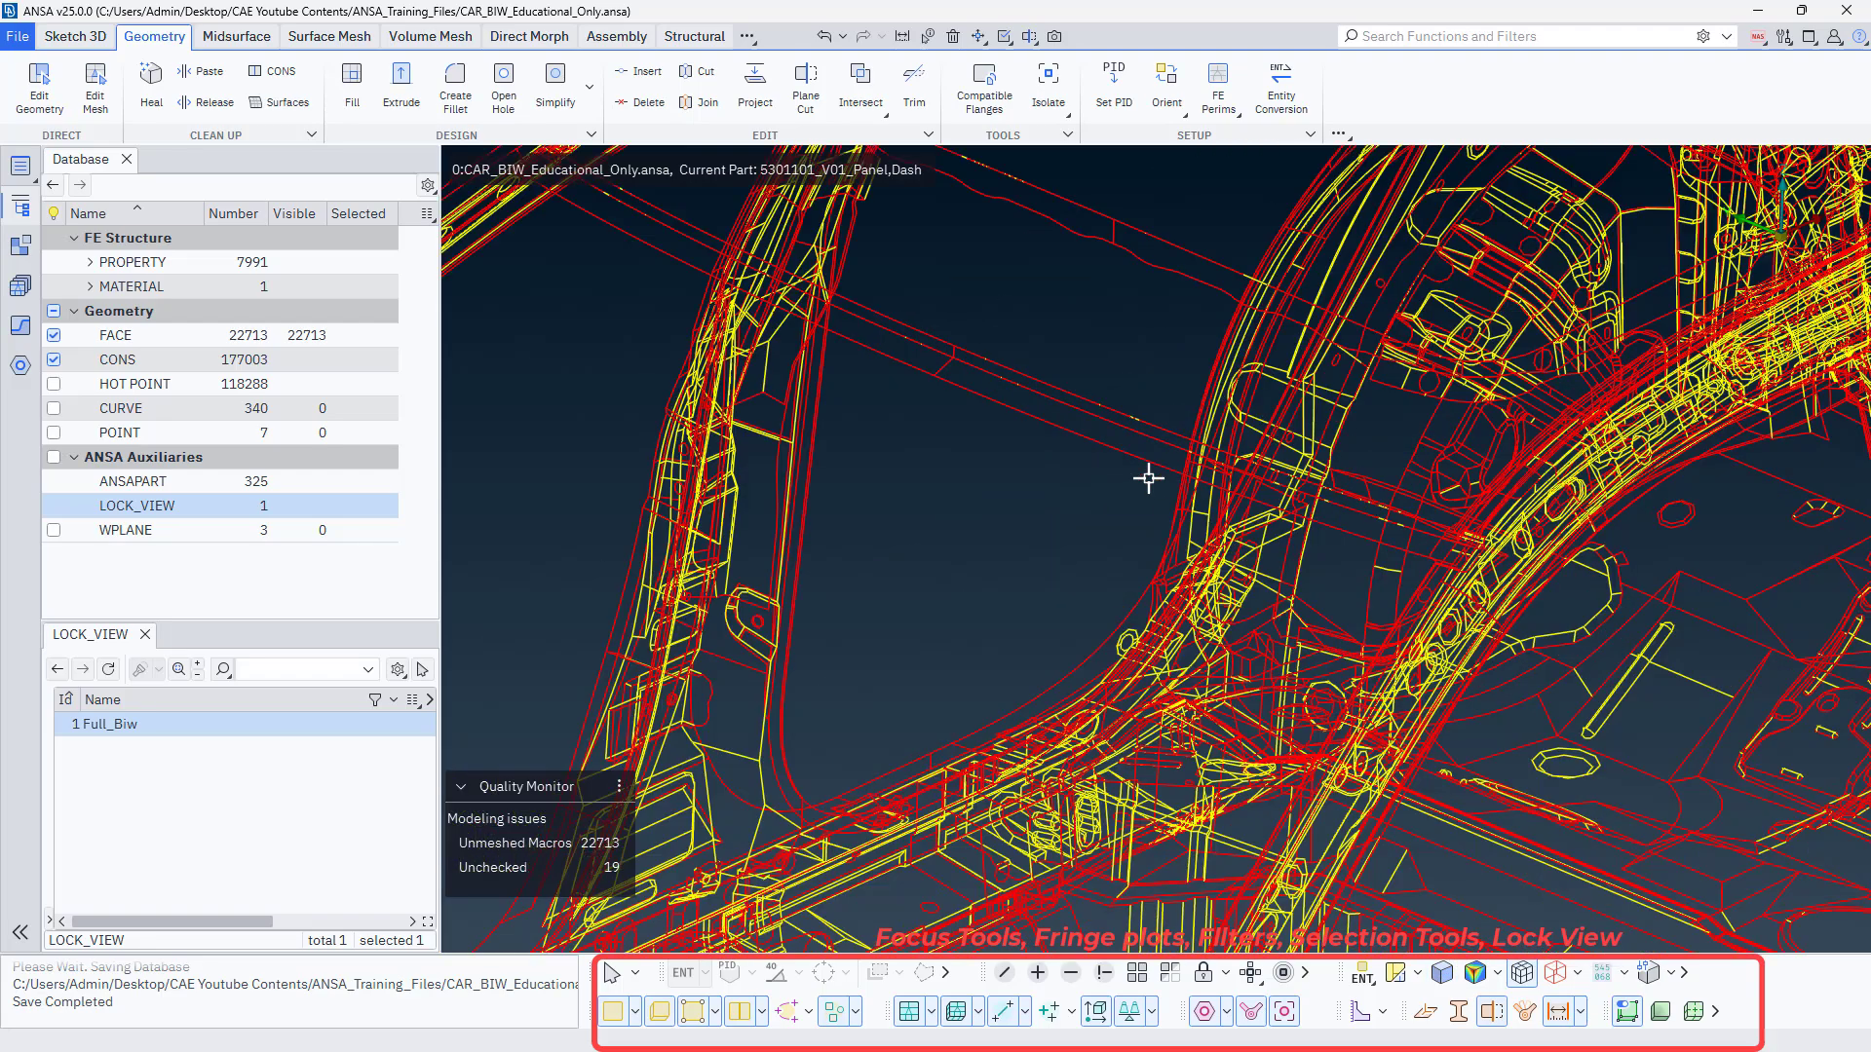
scroll(1143, 474, "down", 3)
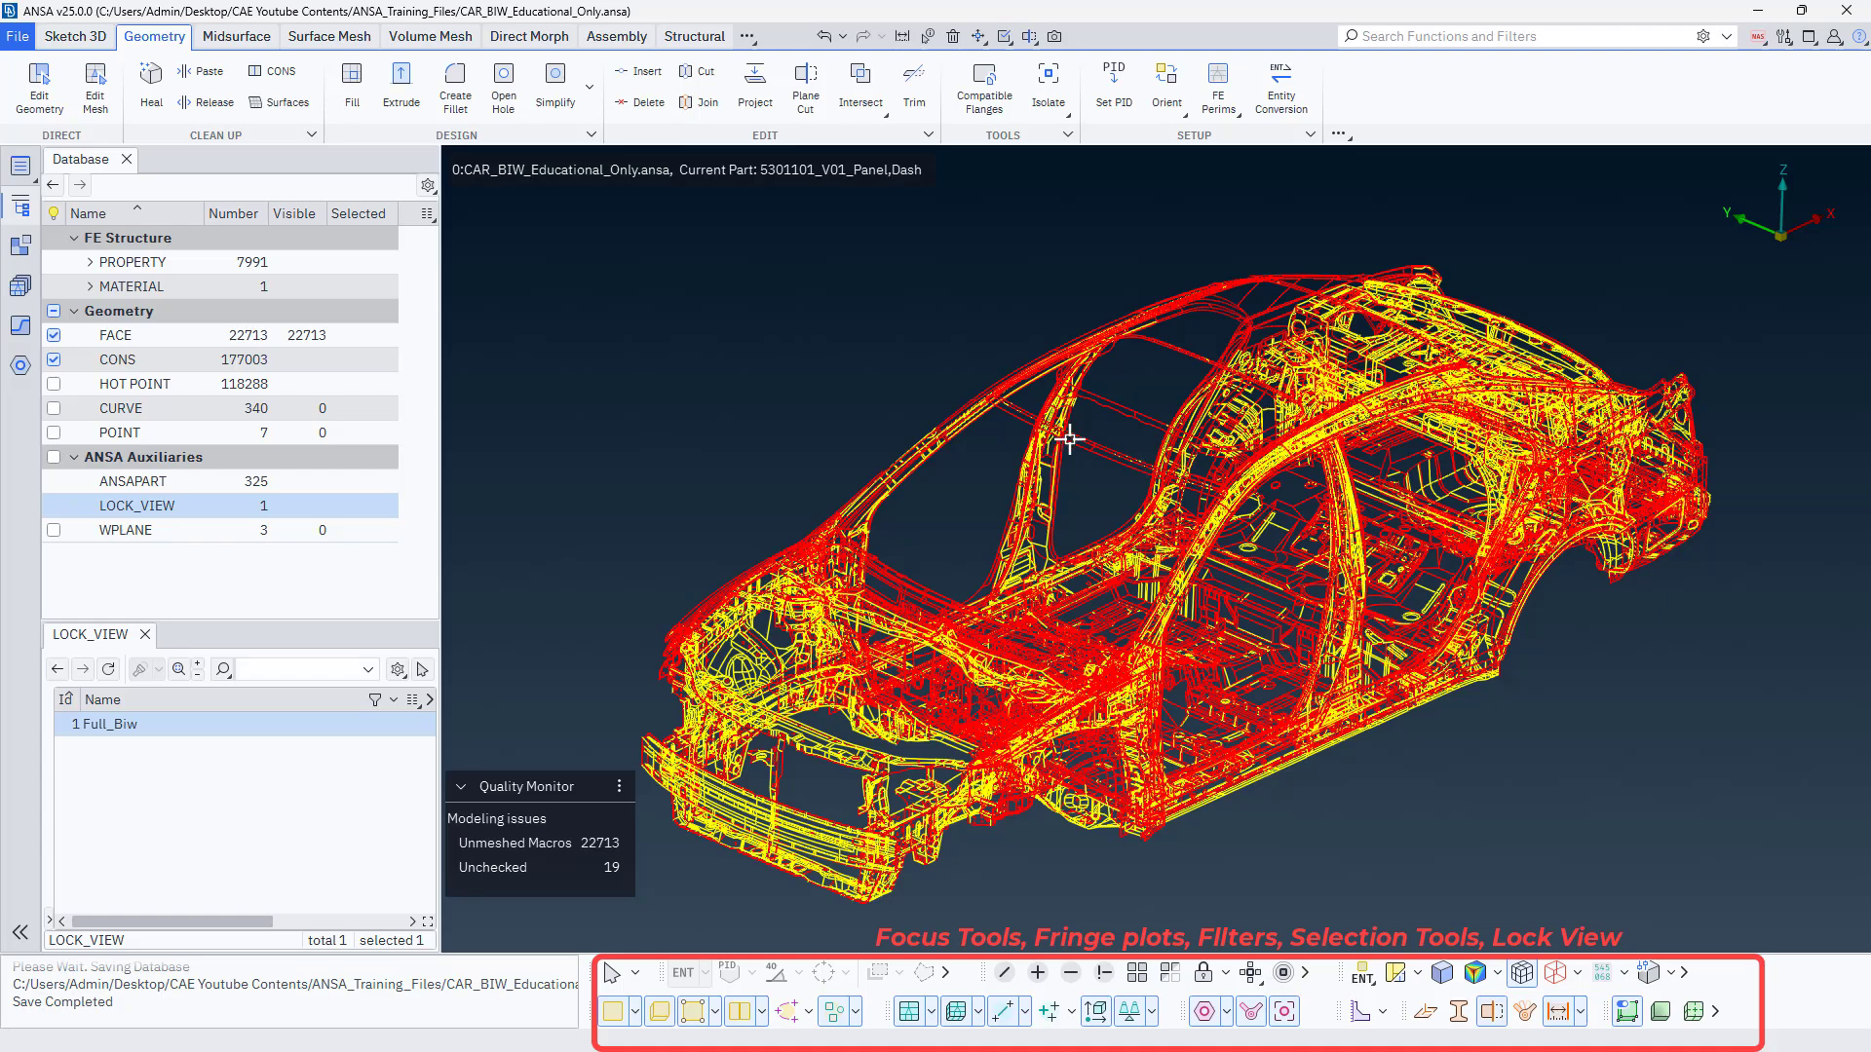
scroll(1072, 445, "up", 3)
scroll(1072, 445, "down", 3)
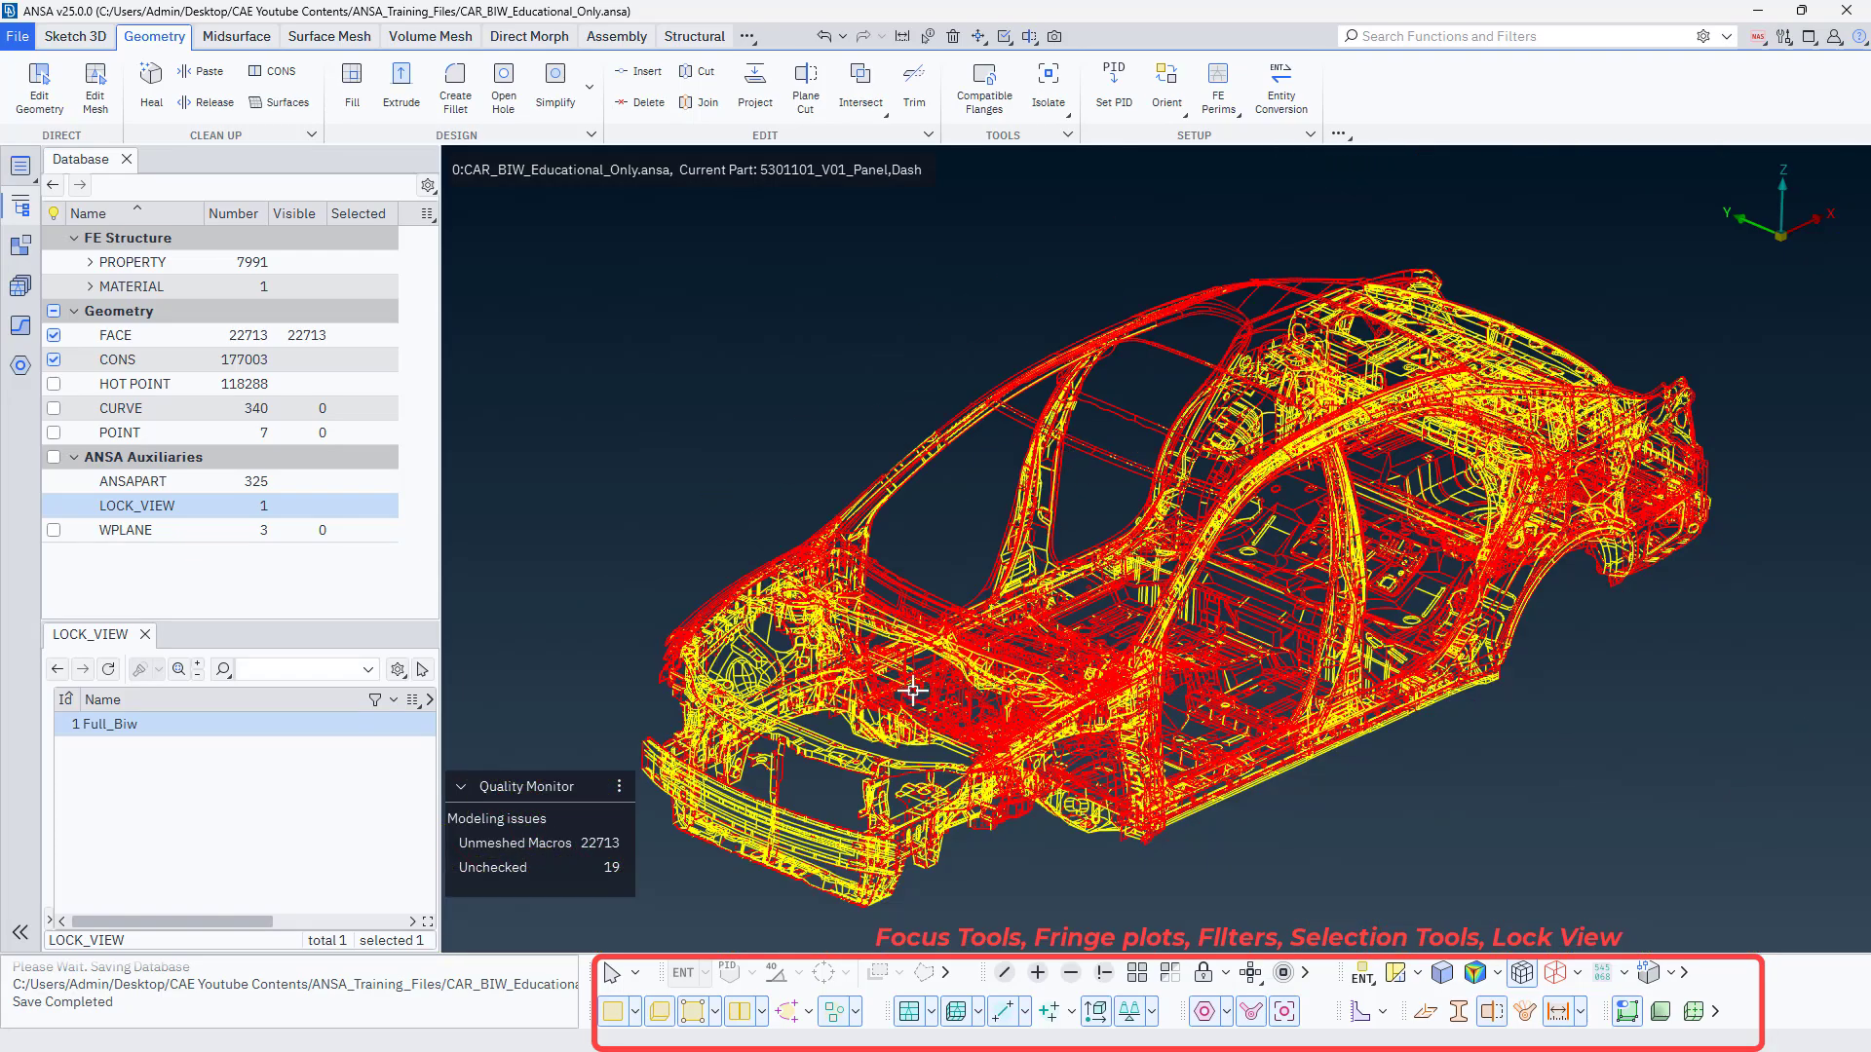
scroll(770, 743, "up", 3)
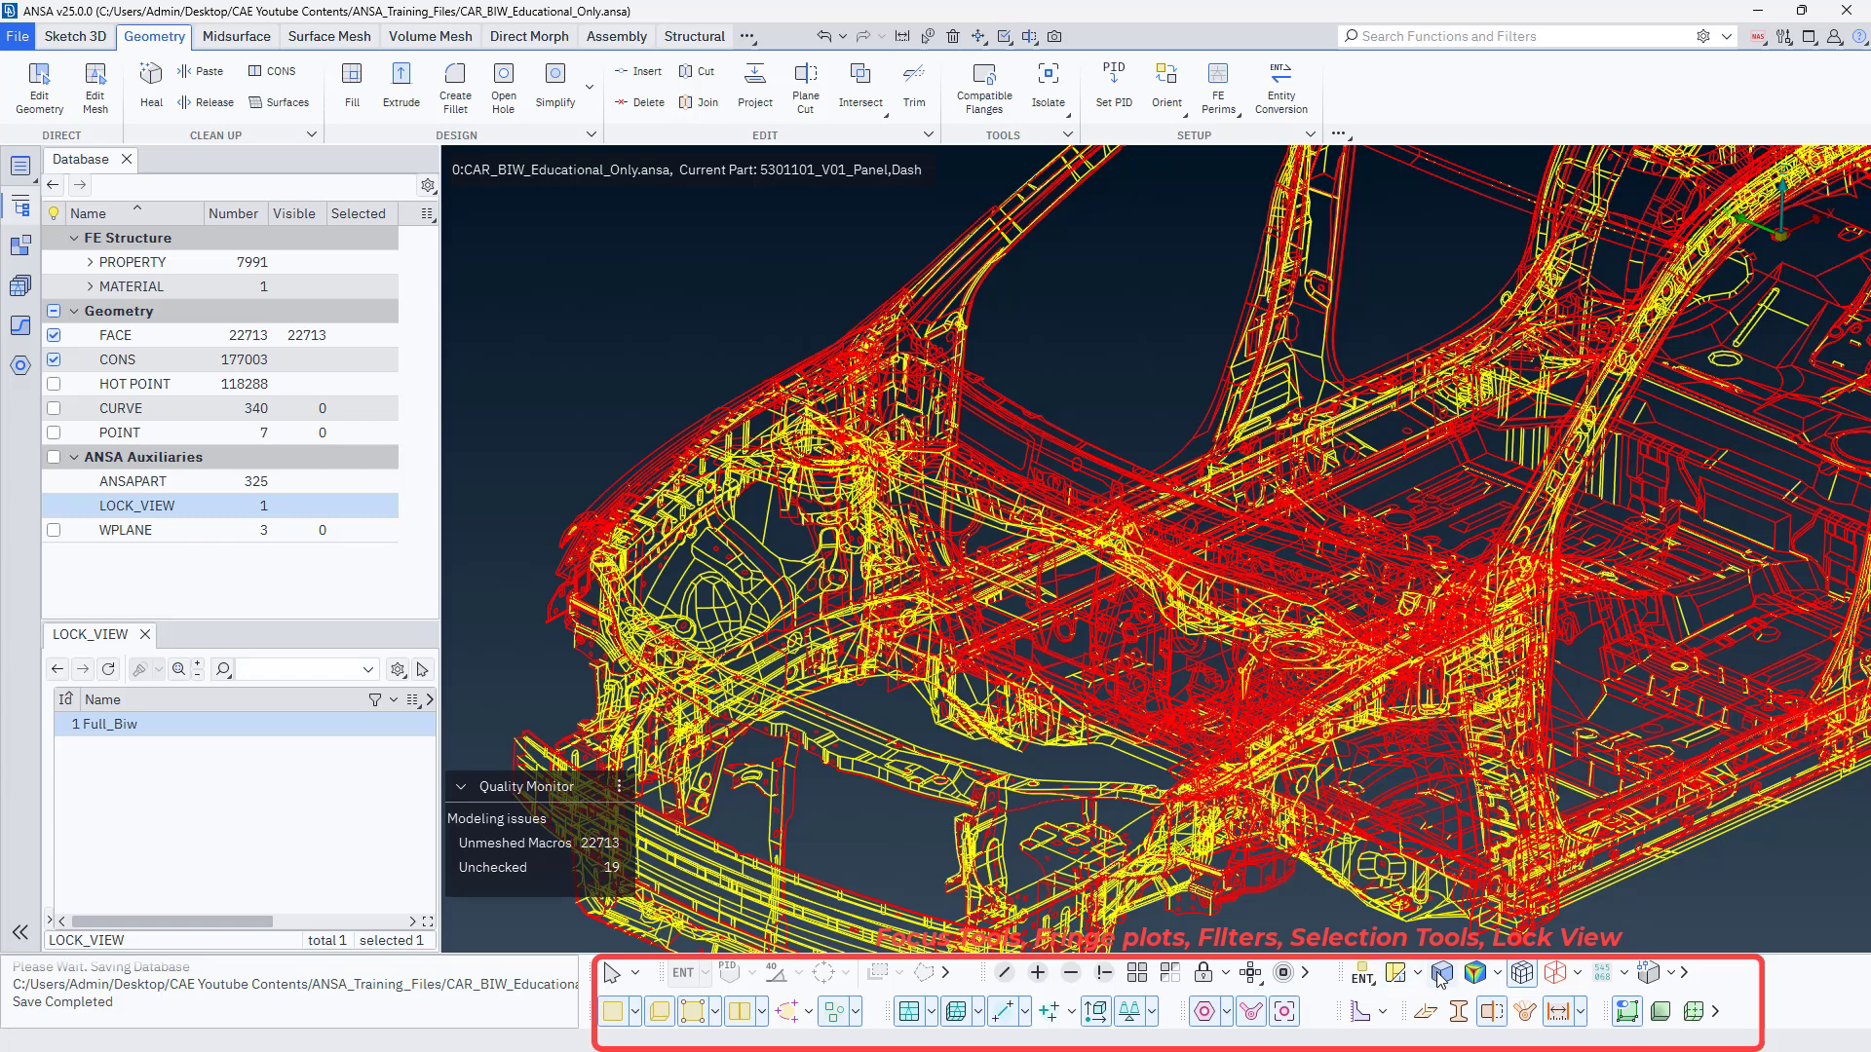
Restore the shaded display and show the QGRAPH quality fringe plot on the car body.
left_click(1478, 973)
left_click(1497, 971)
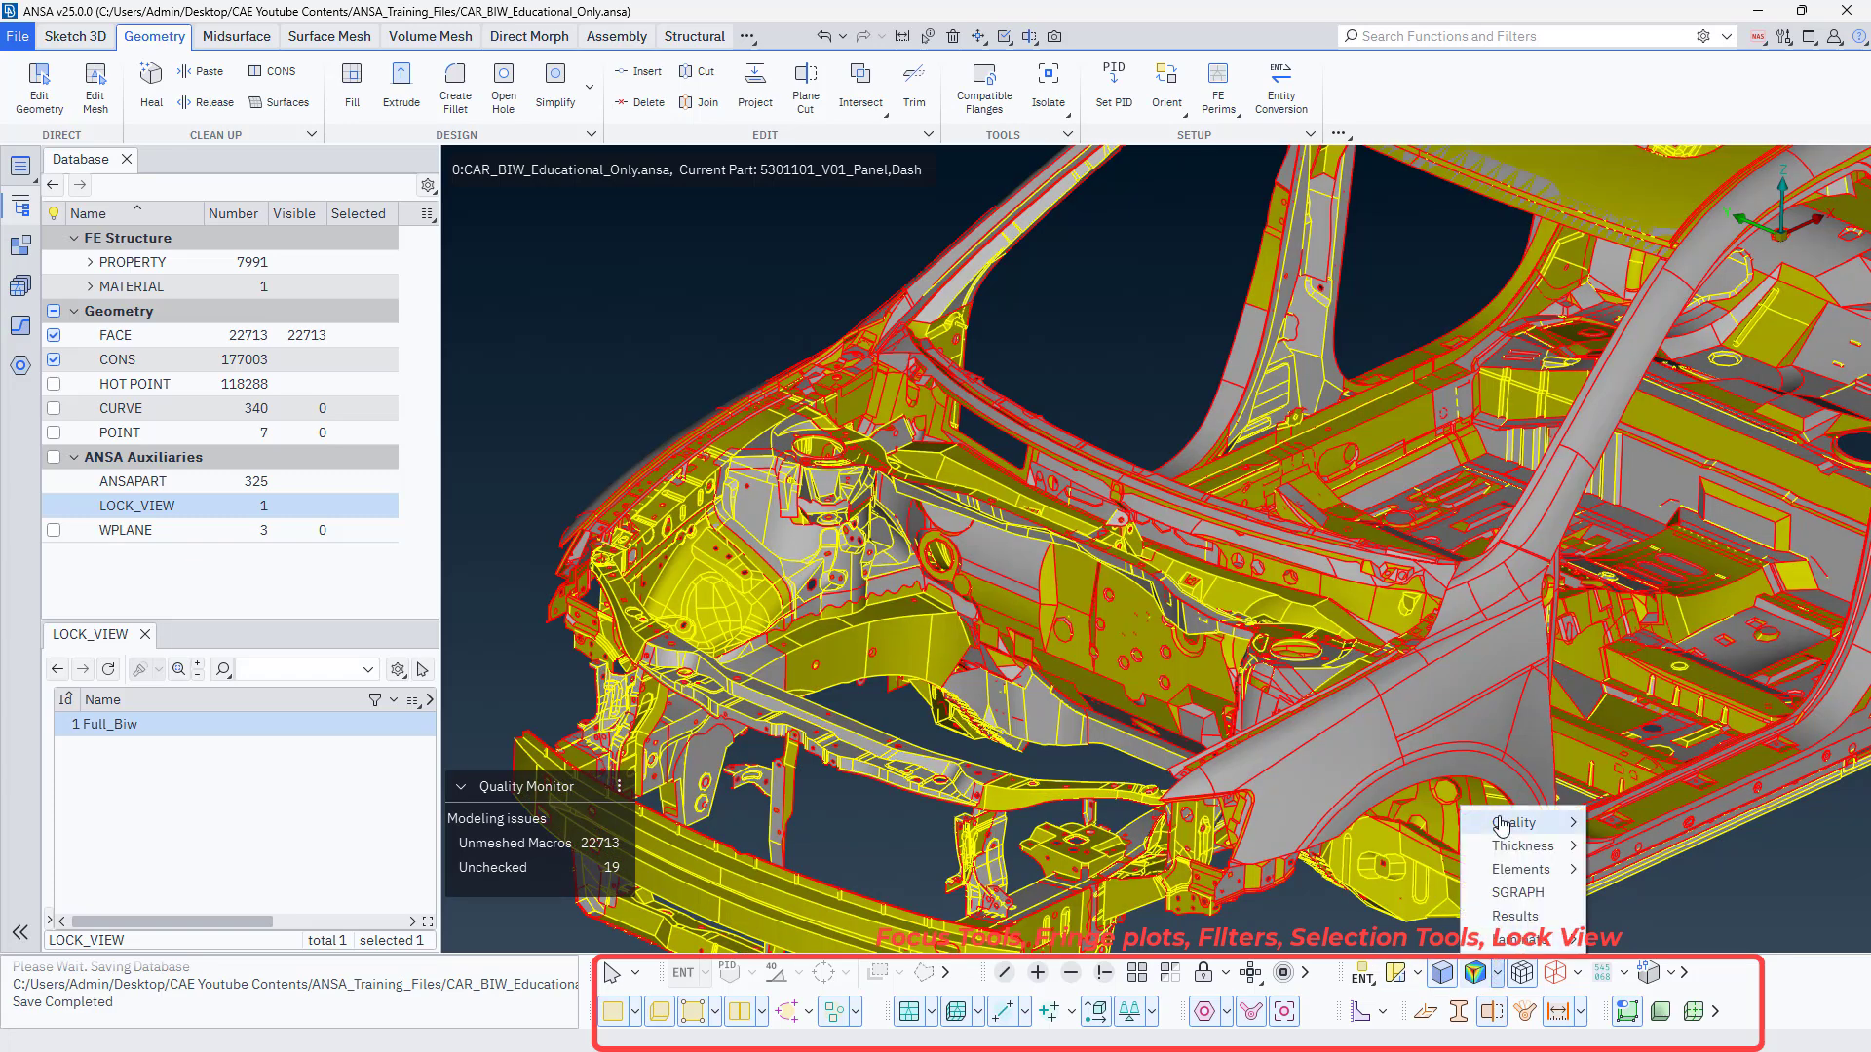
left_click(1474, 972)
left_click(1477, 973)
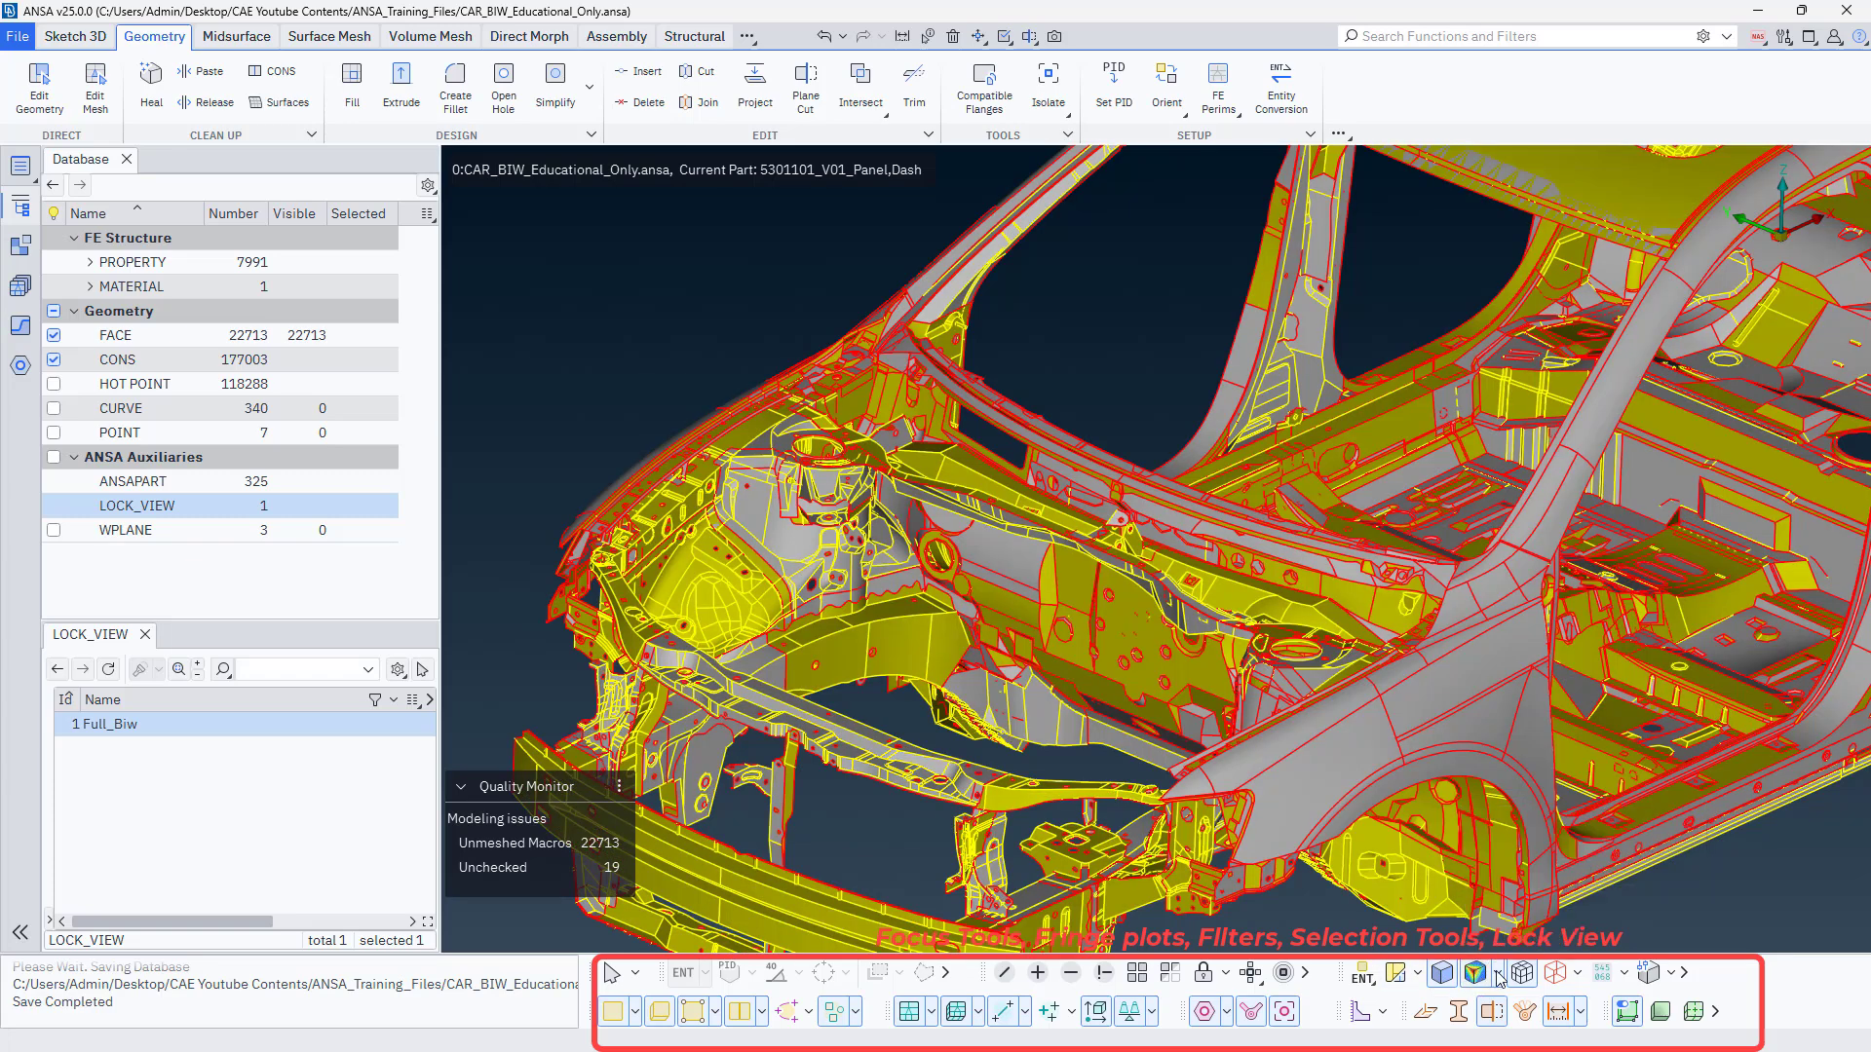
left_click(1497, 972)
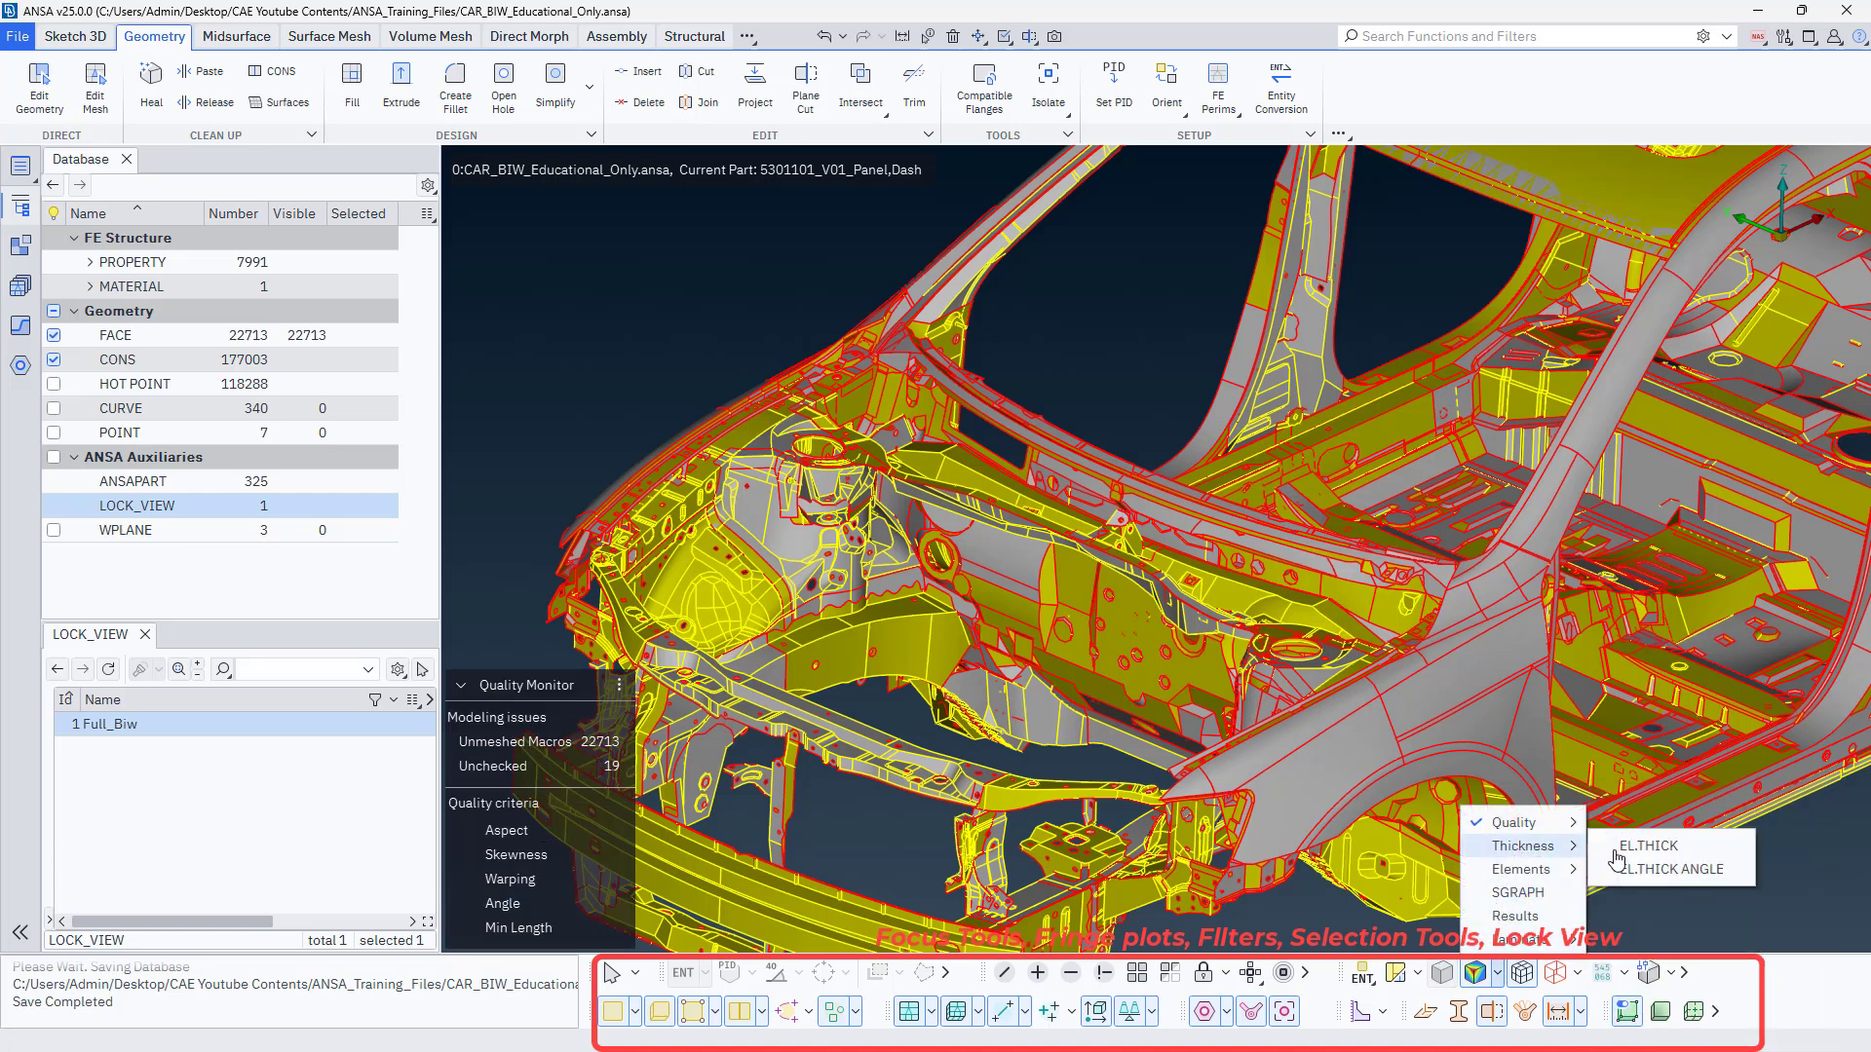
mouse_move(1522, 877)
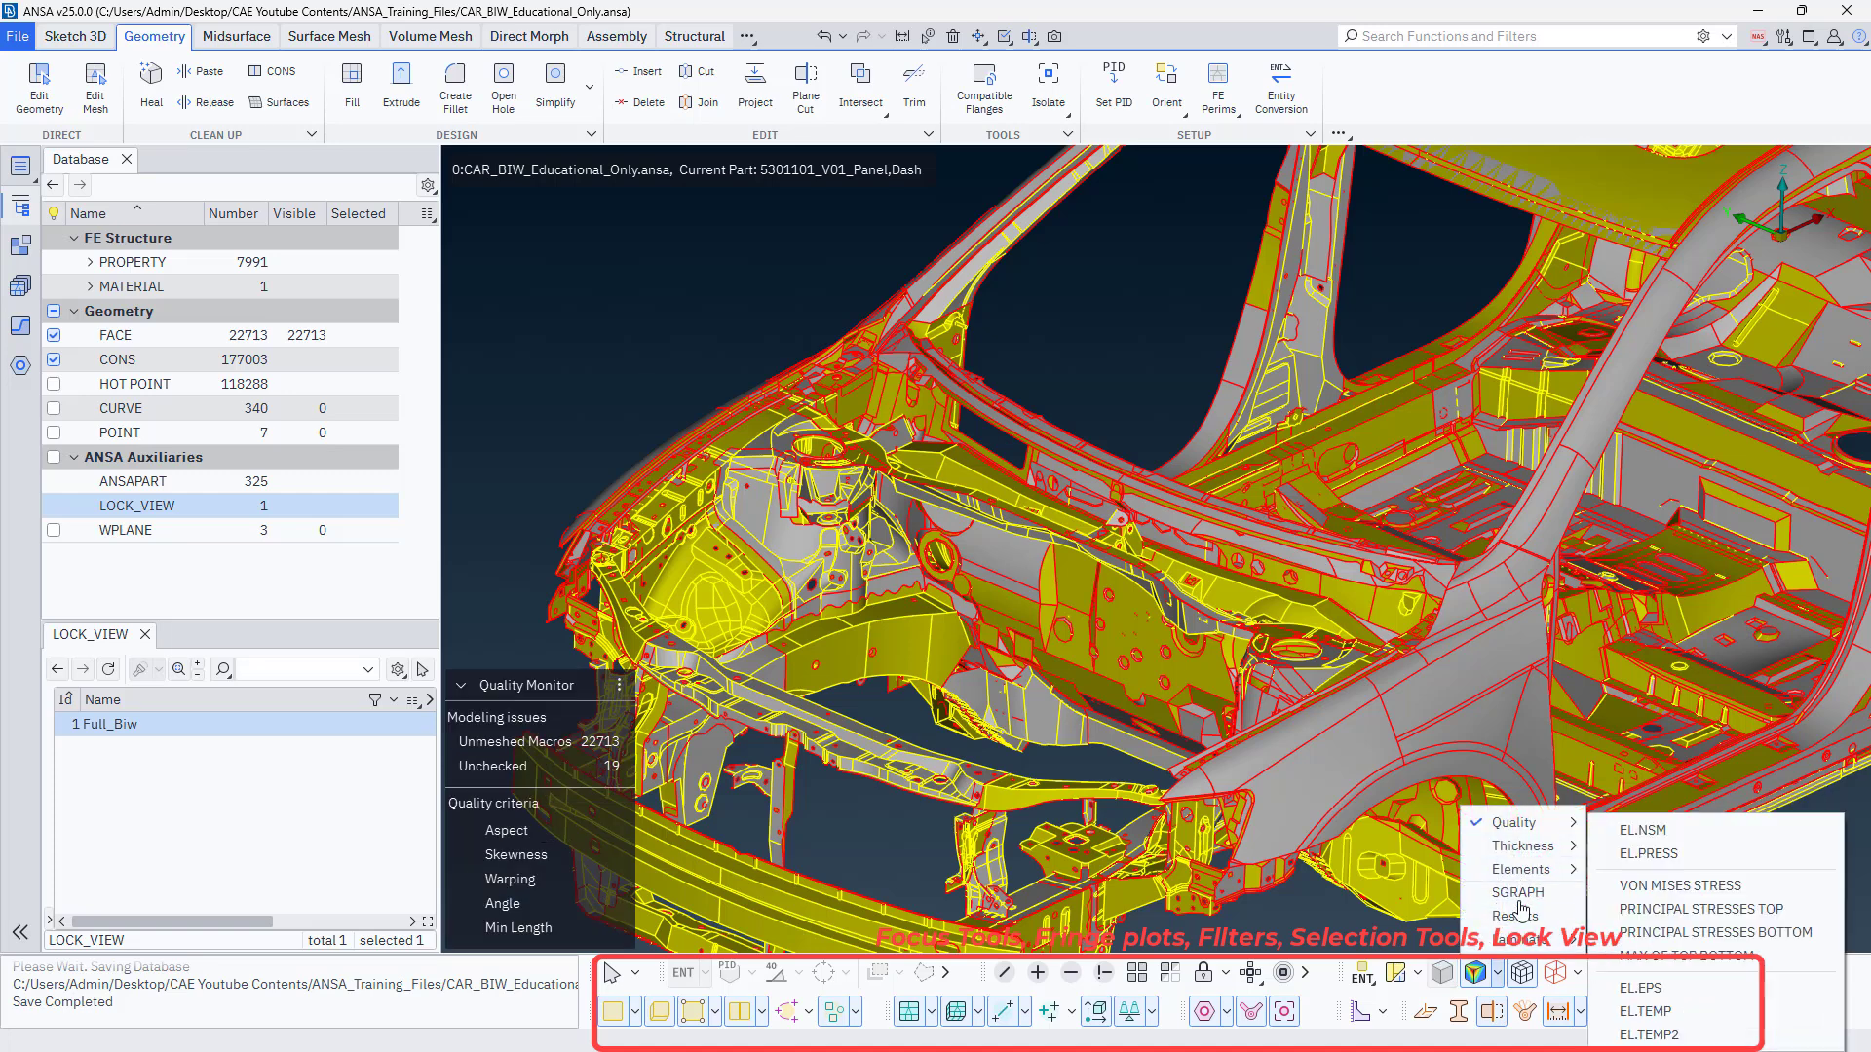
mouse_move(1525, 830)
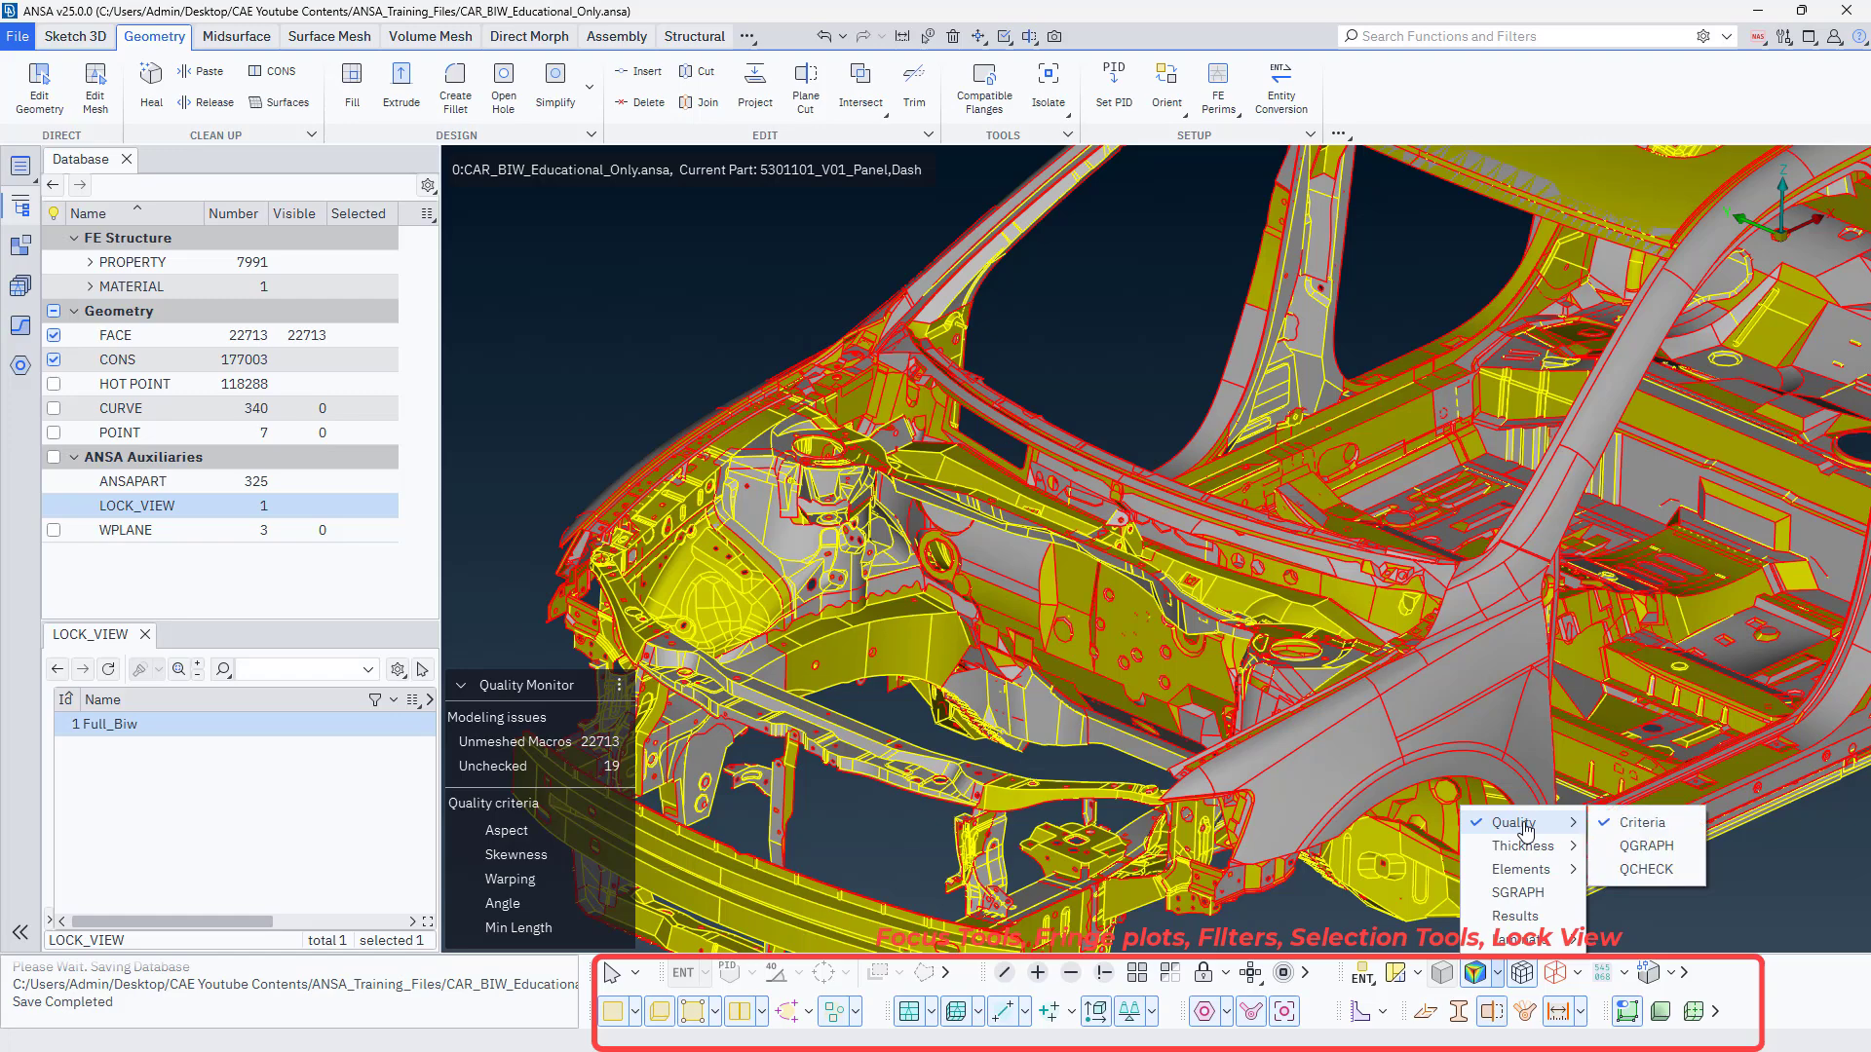
left_click(1632, 846)
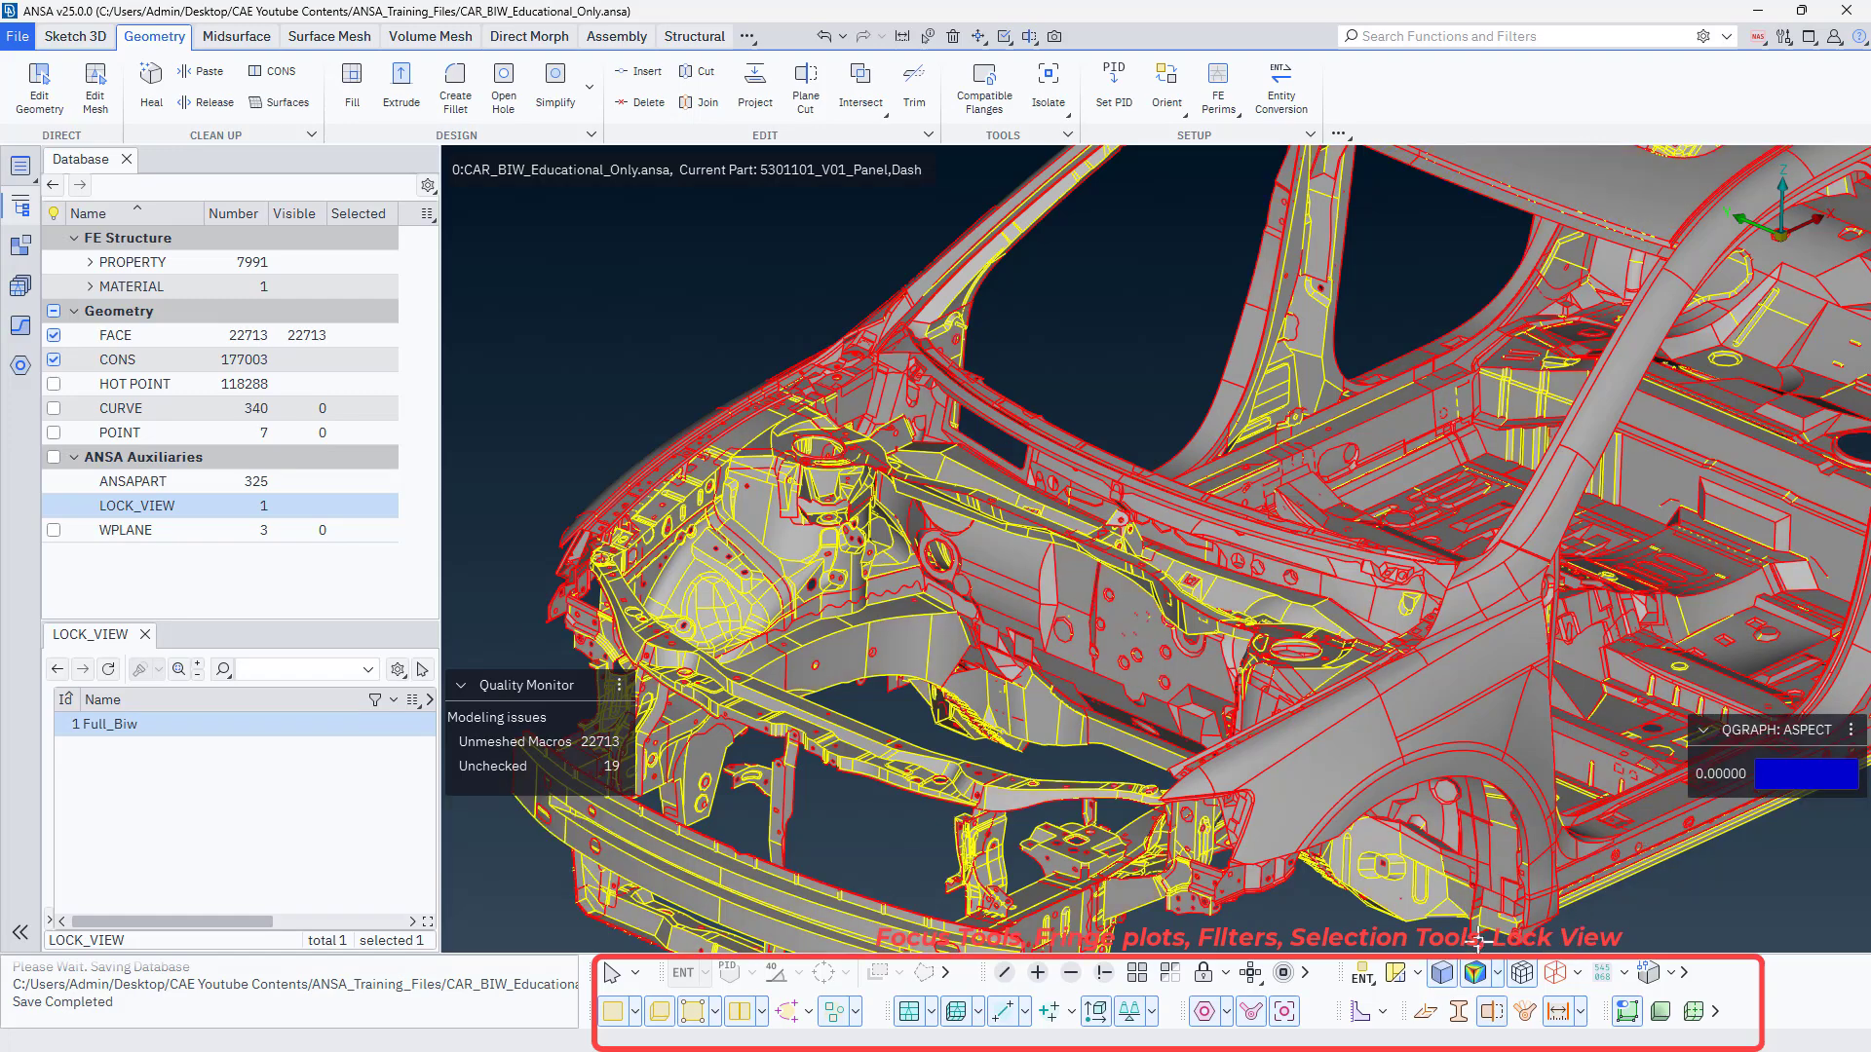
Switch off the QGRAPH fringe plot and return the full car body to its ENT colouring.
scroll(1061, 670, "down", 3)
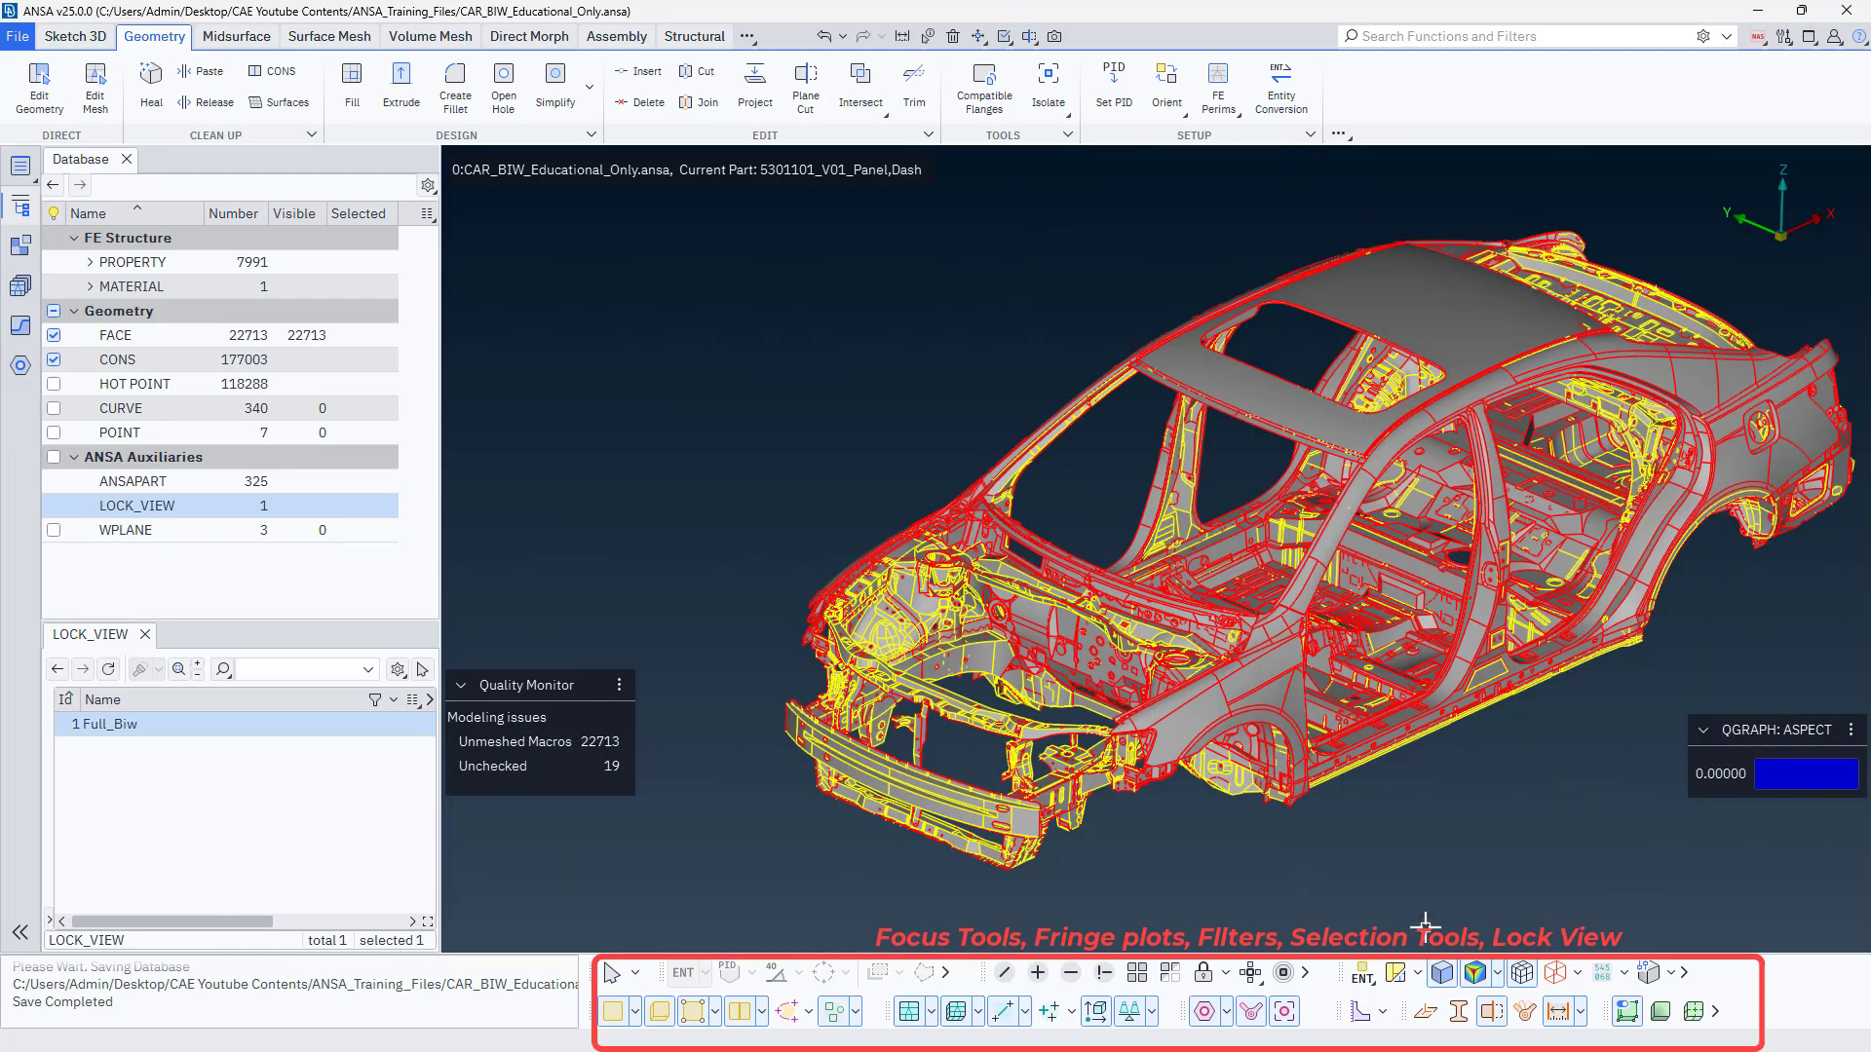
left_click(1476, 975)
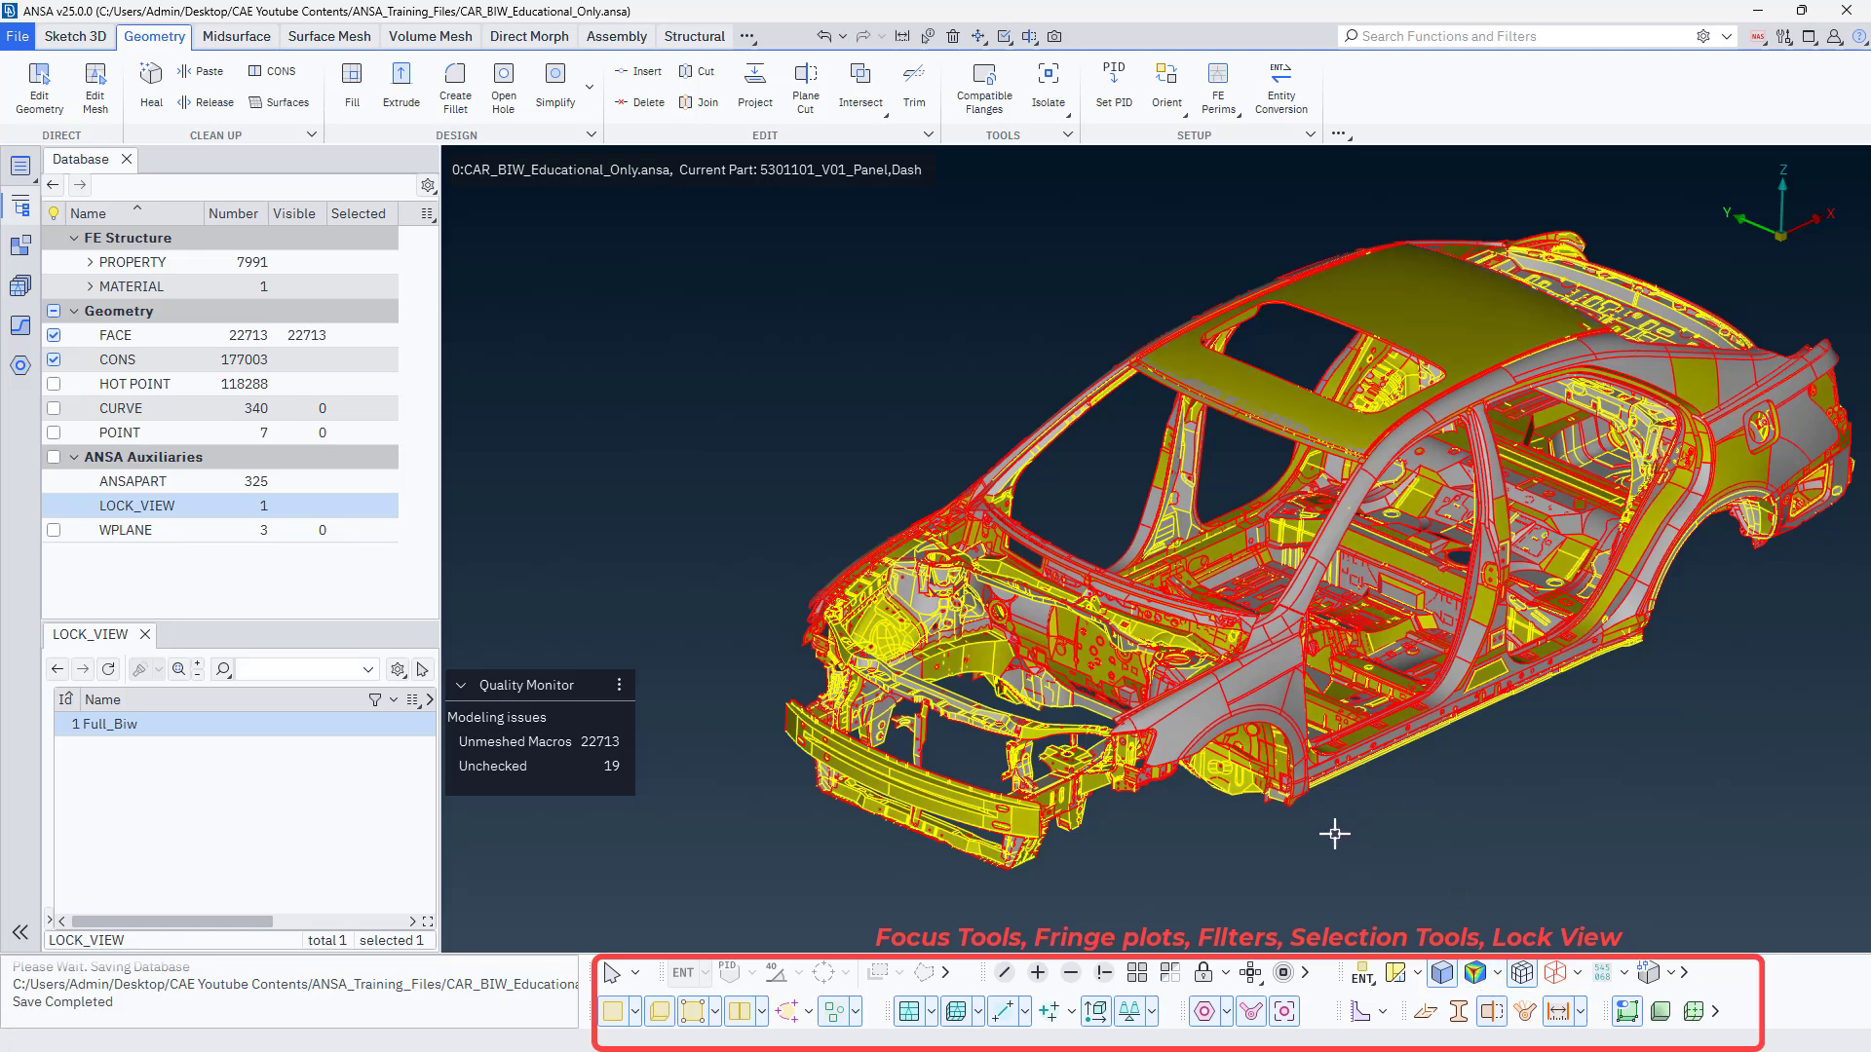
Check the face display options, then hide all faces of the car body and show them again.
left_click(634, 1013)
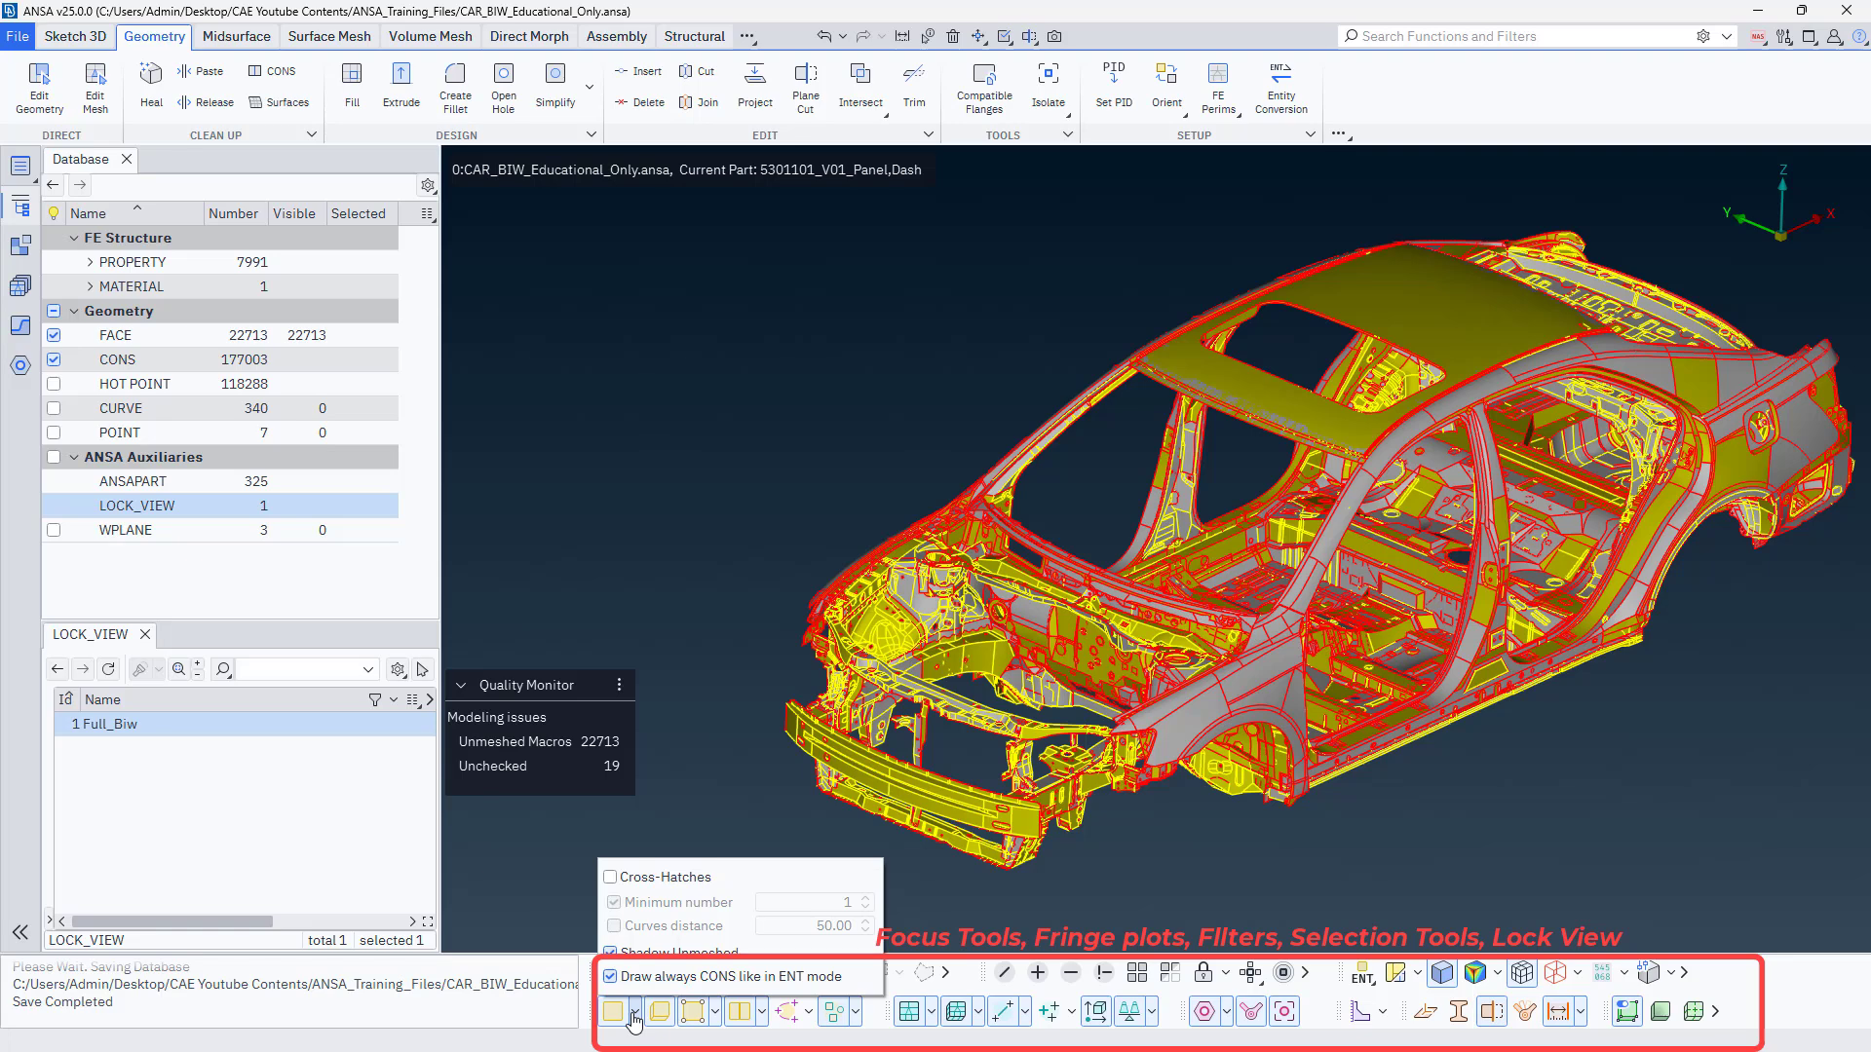
left_click(635, 1013)
left_click(614, 1014)
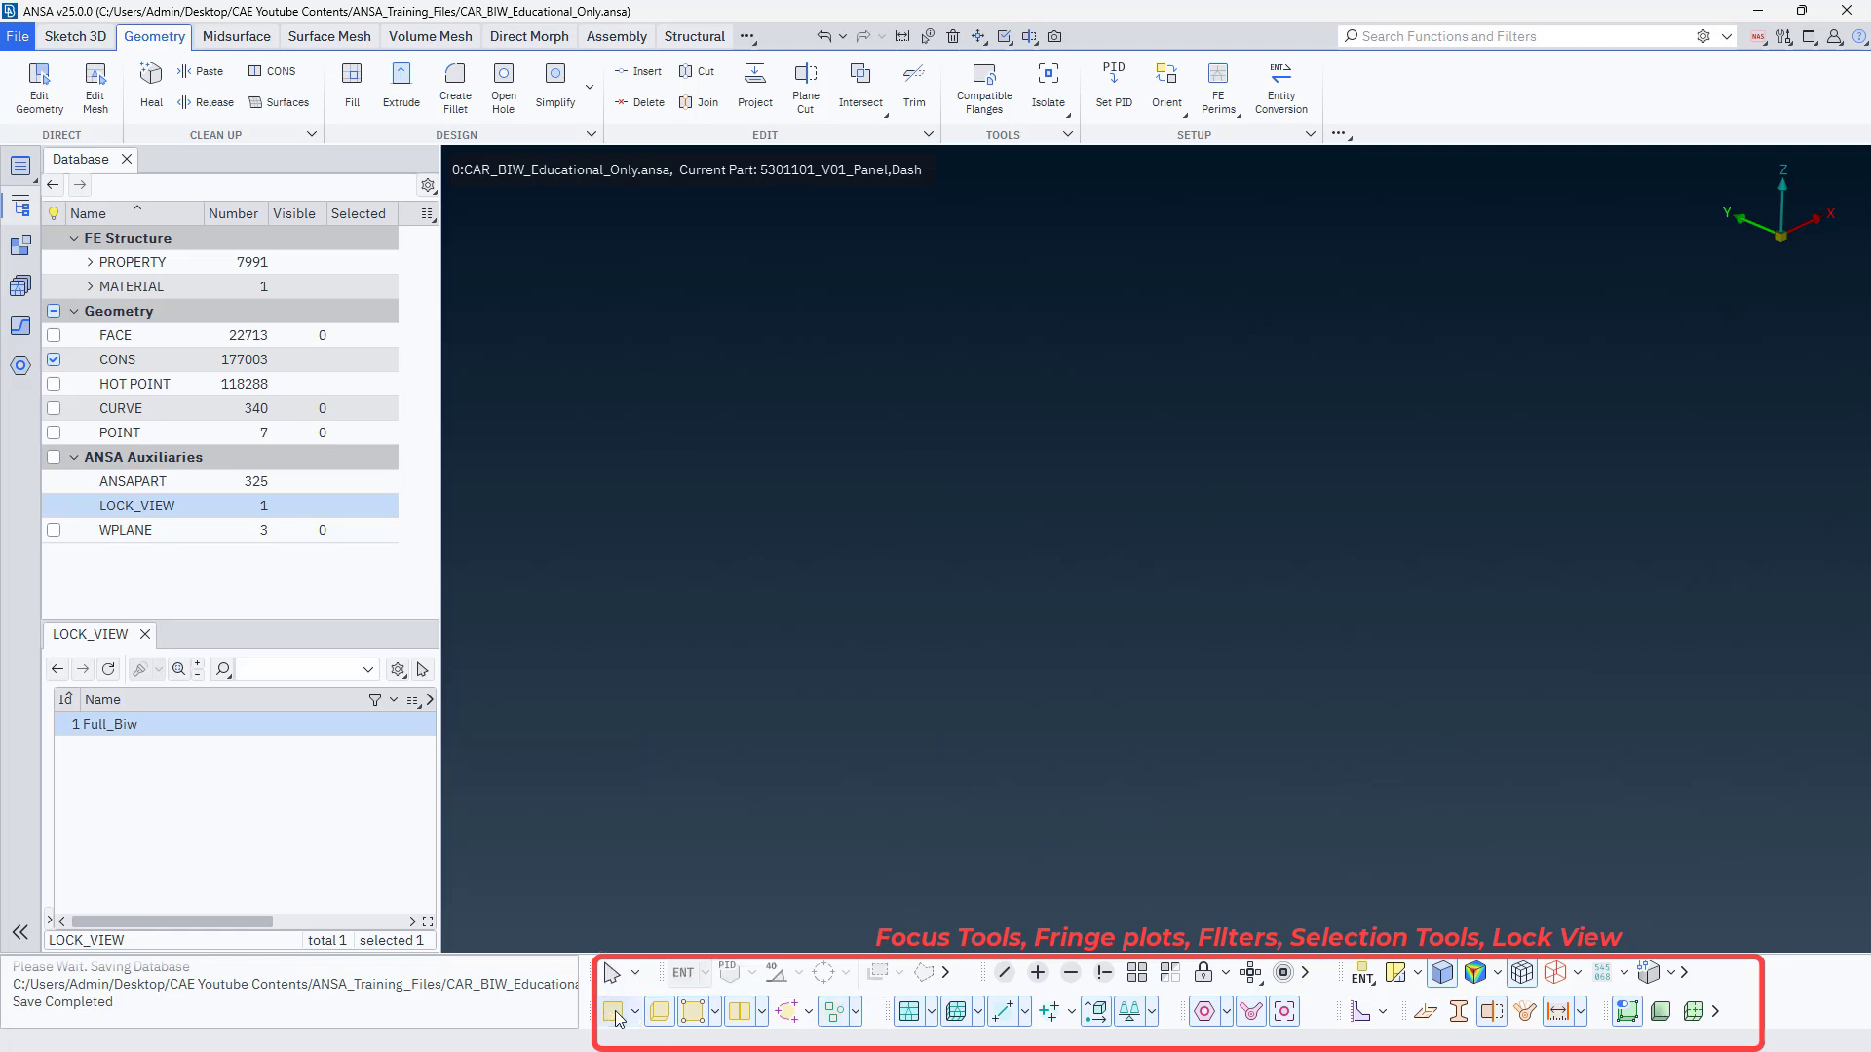
left_click(614, 1014)
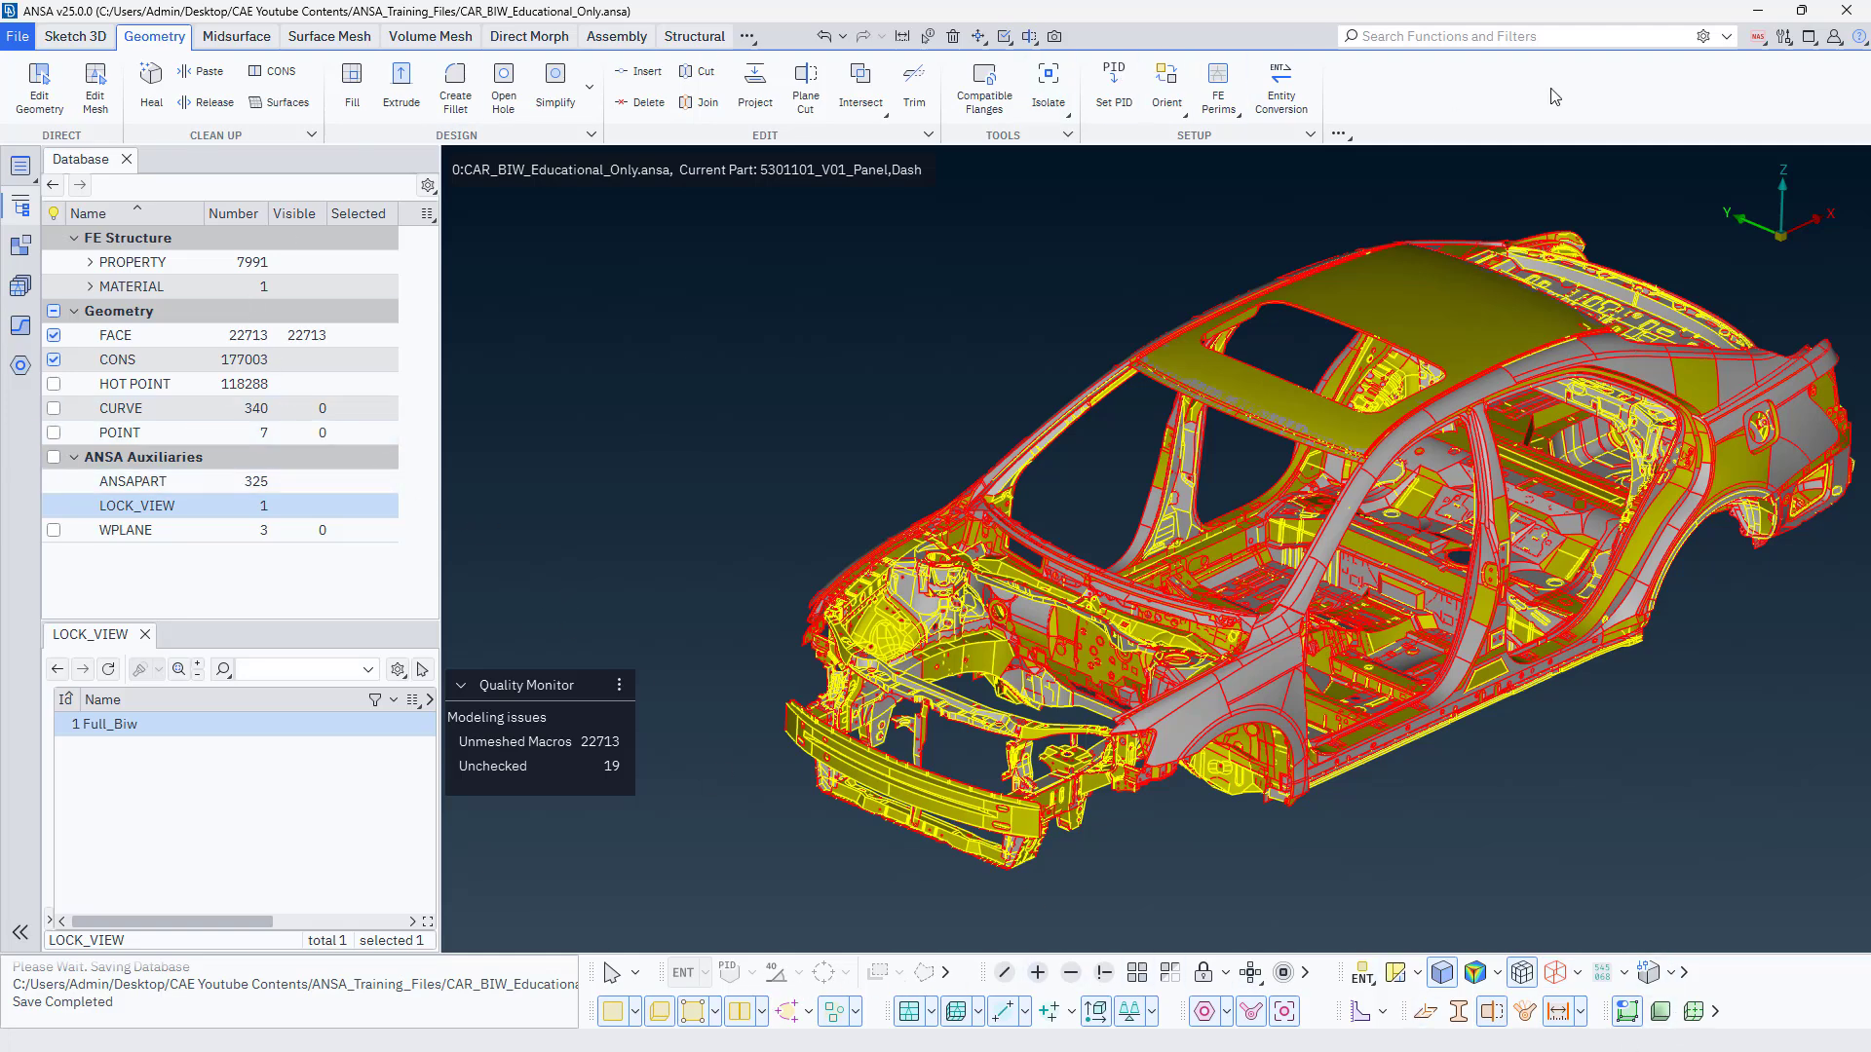
Switch the car body model to a different solver deck.
scroll(819, 547, "down", 2)
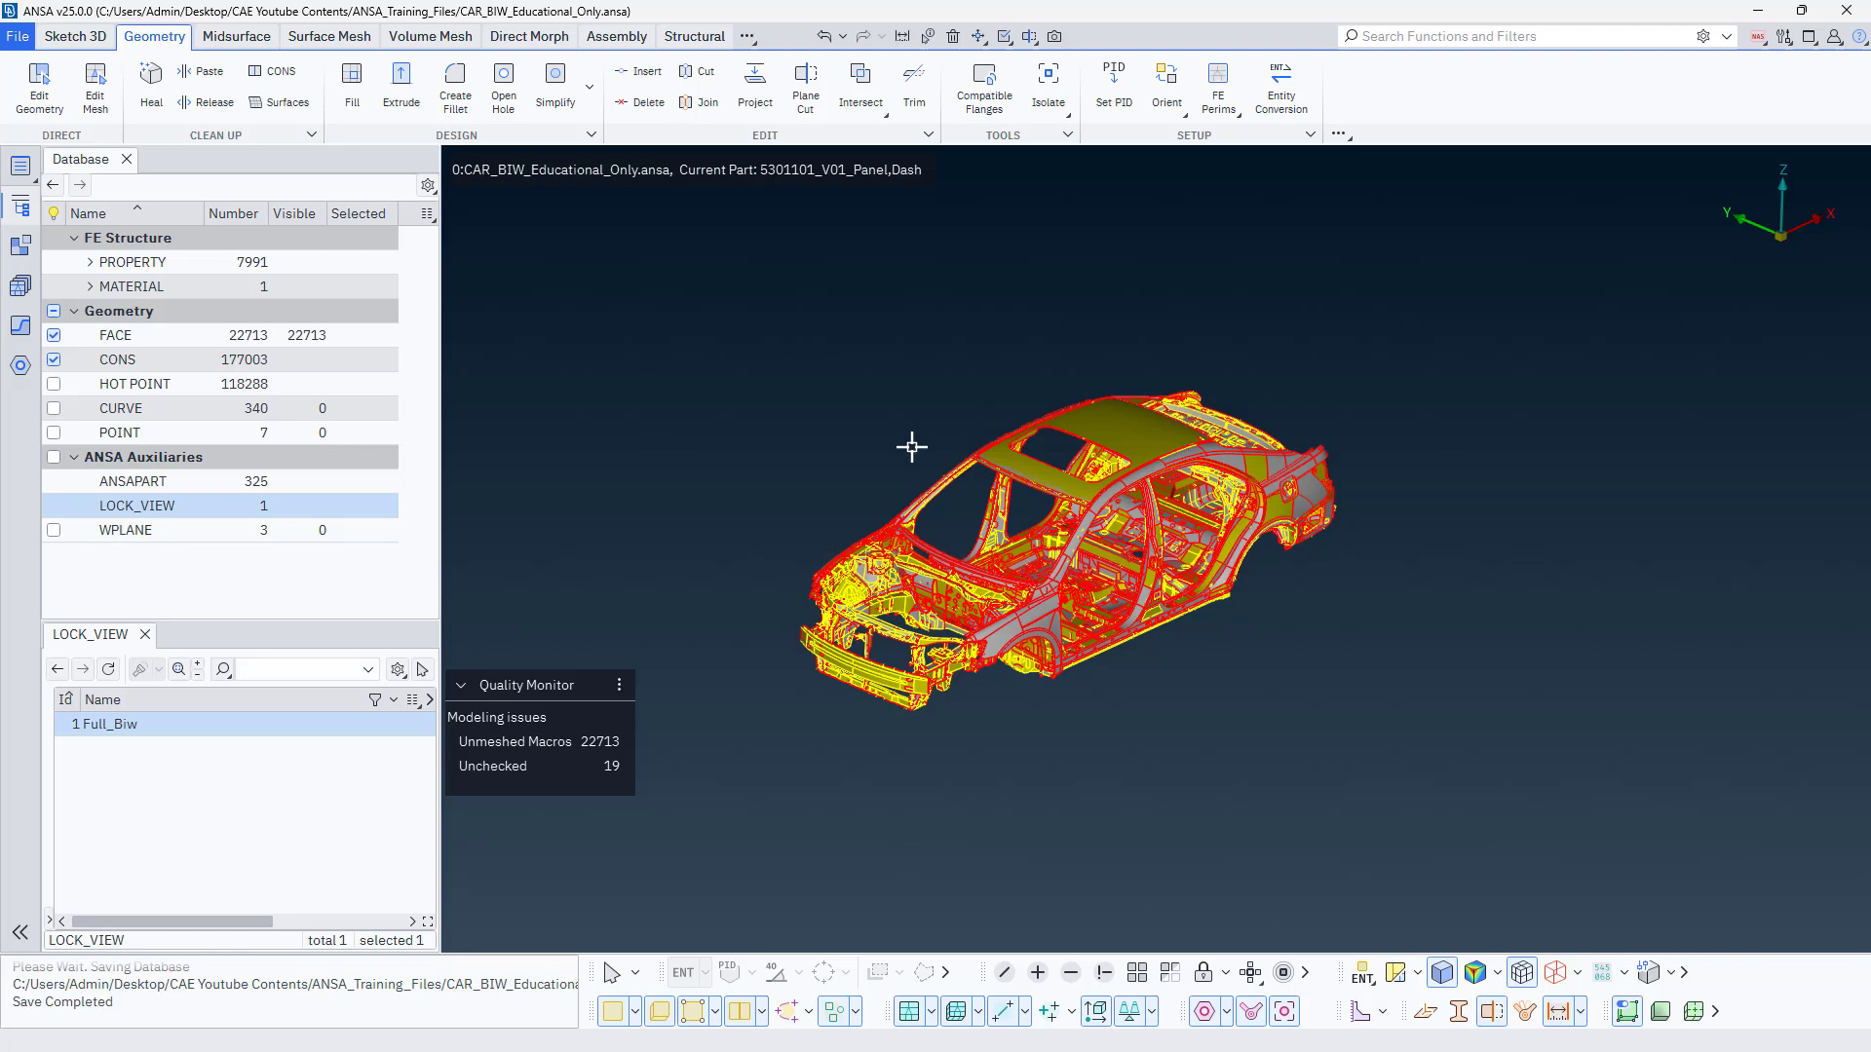
scroll(707, 541, "up", 4)
scroll(672, 545, "down", 3)
scroll(975, 454, "up", 2)
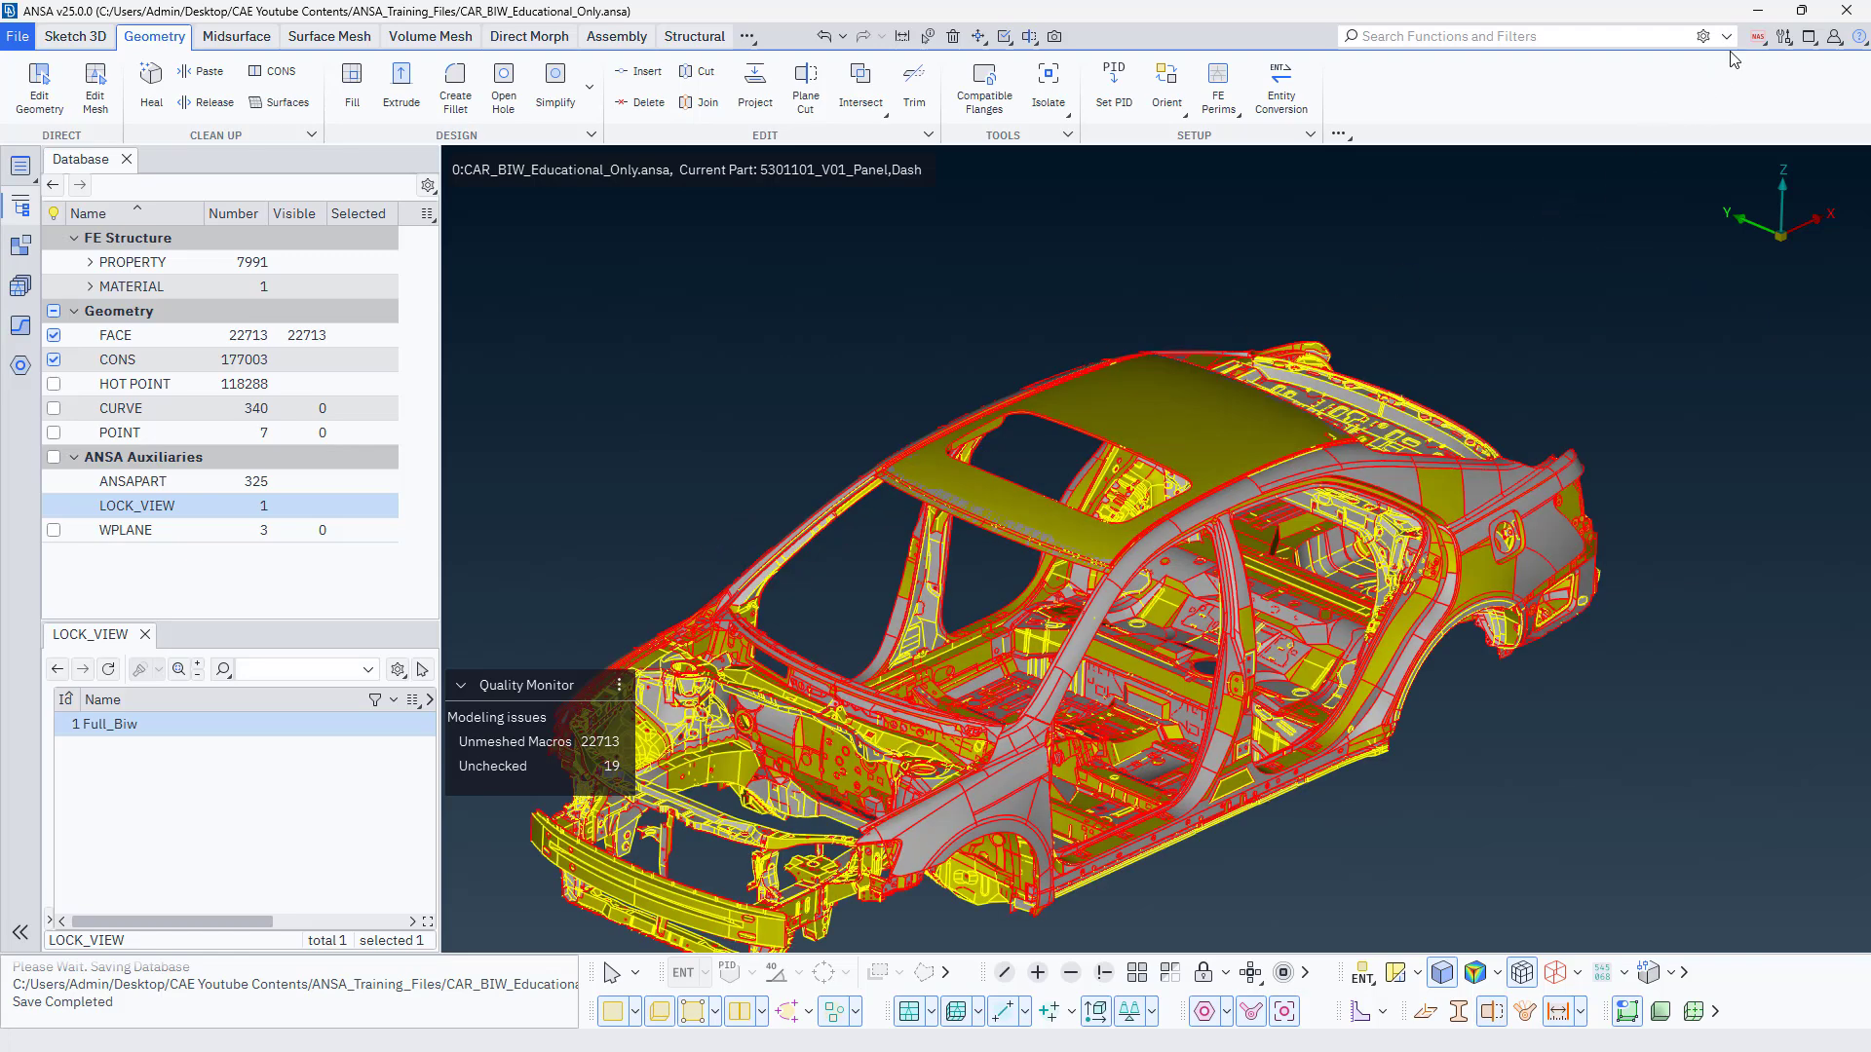
left_click(1757, 38)
left_click(1672, 232)
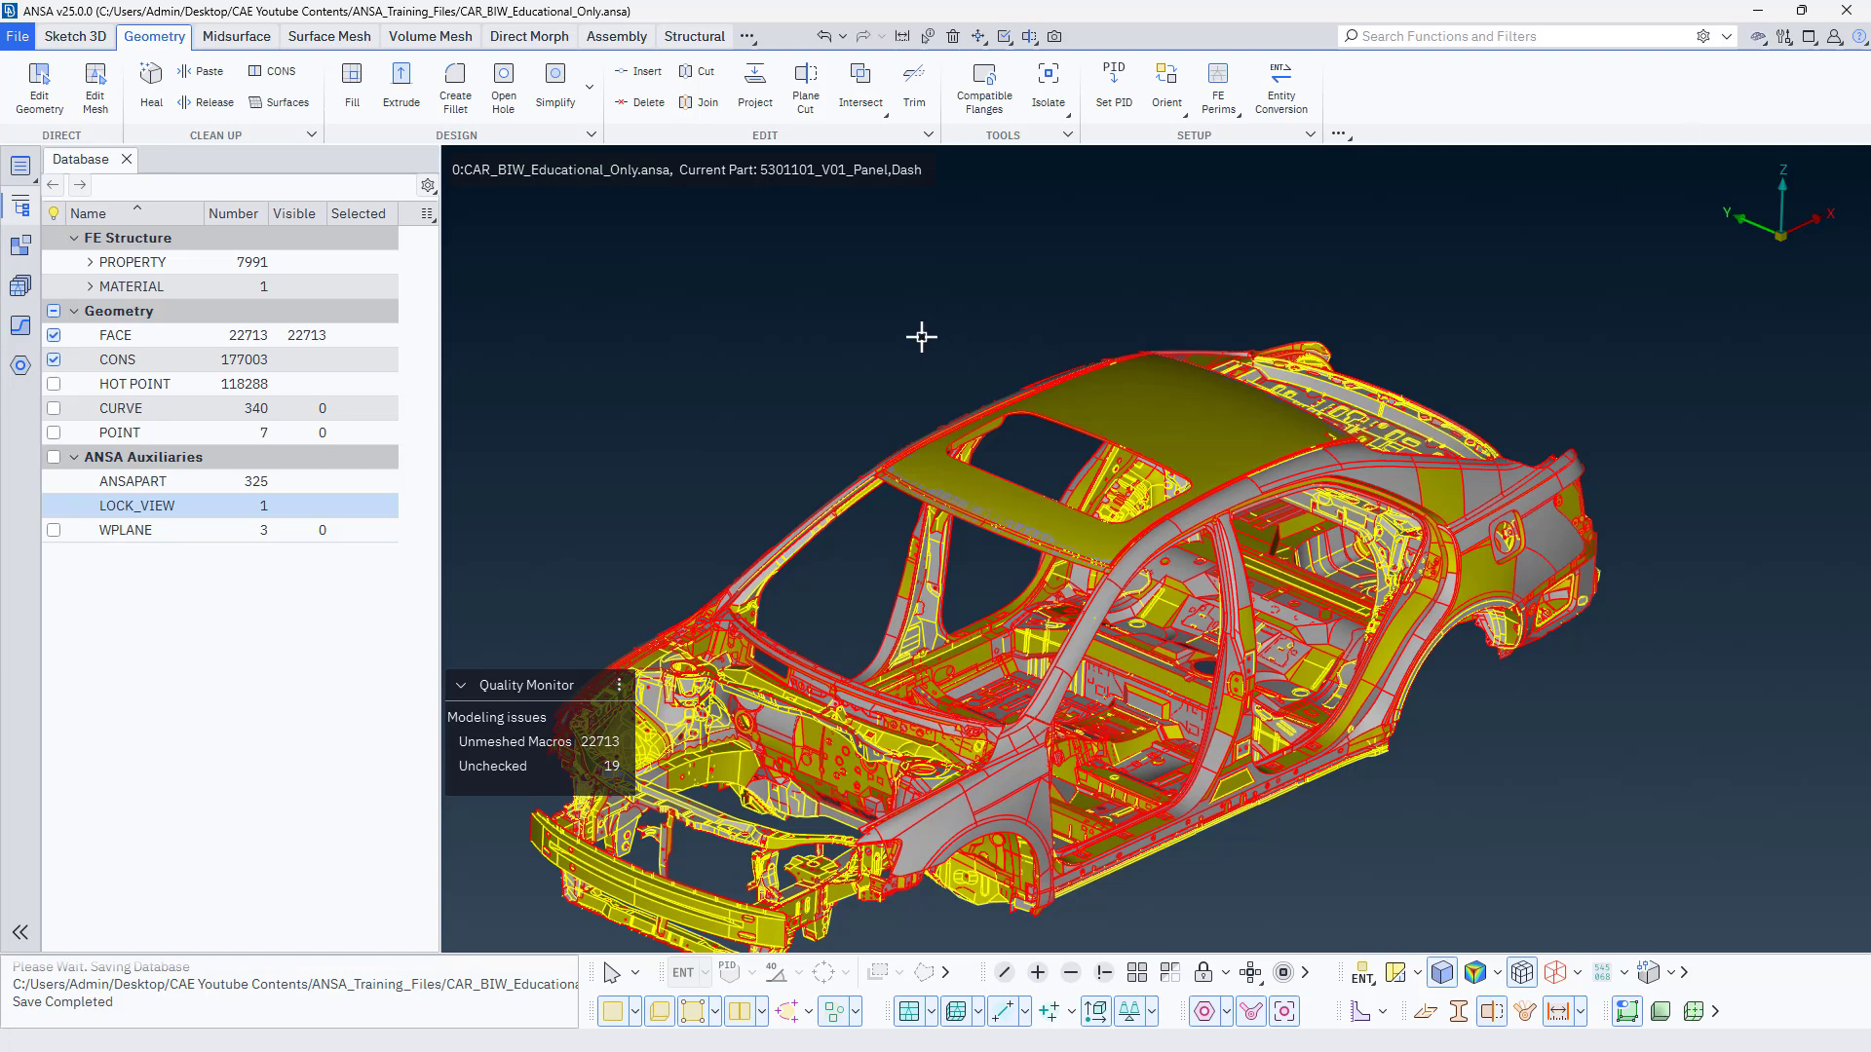
scroll(890, 359, "down", 3)
scroll(939, 318, "up", 3)
scroll(876, 373, "down", 3)
scroll(876, 374, "up", 3)
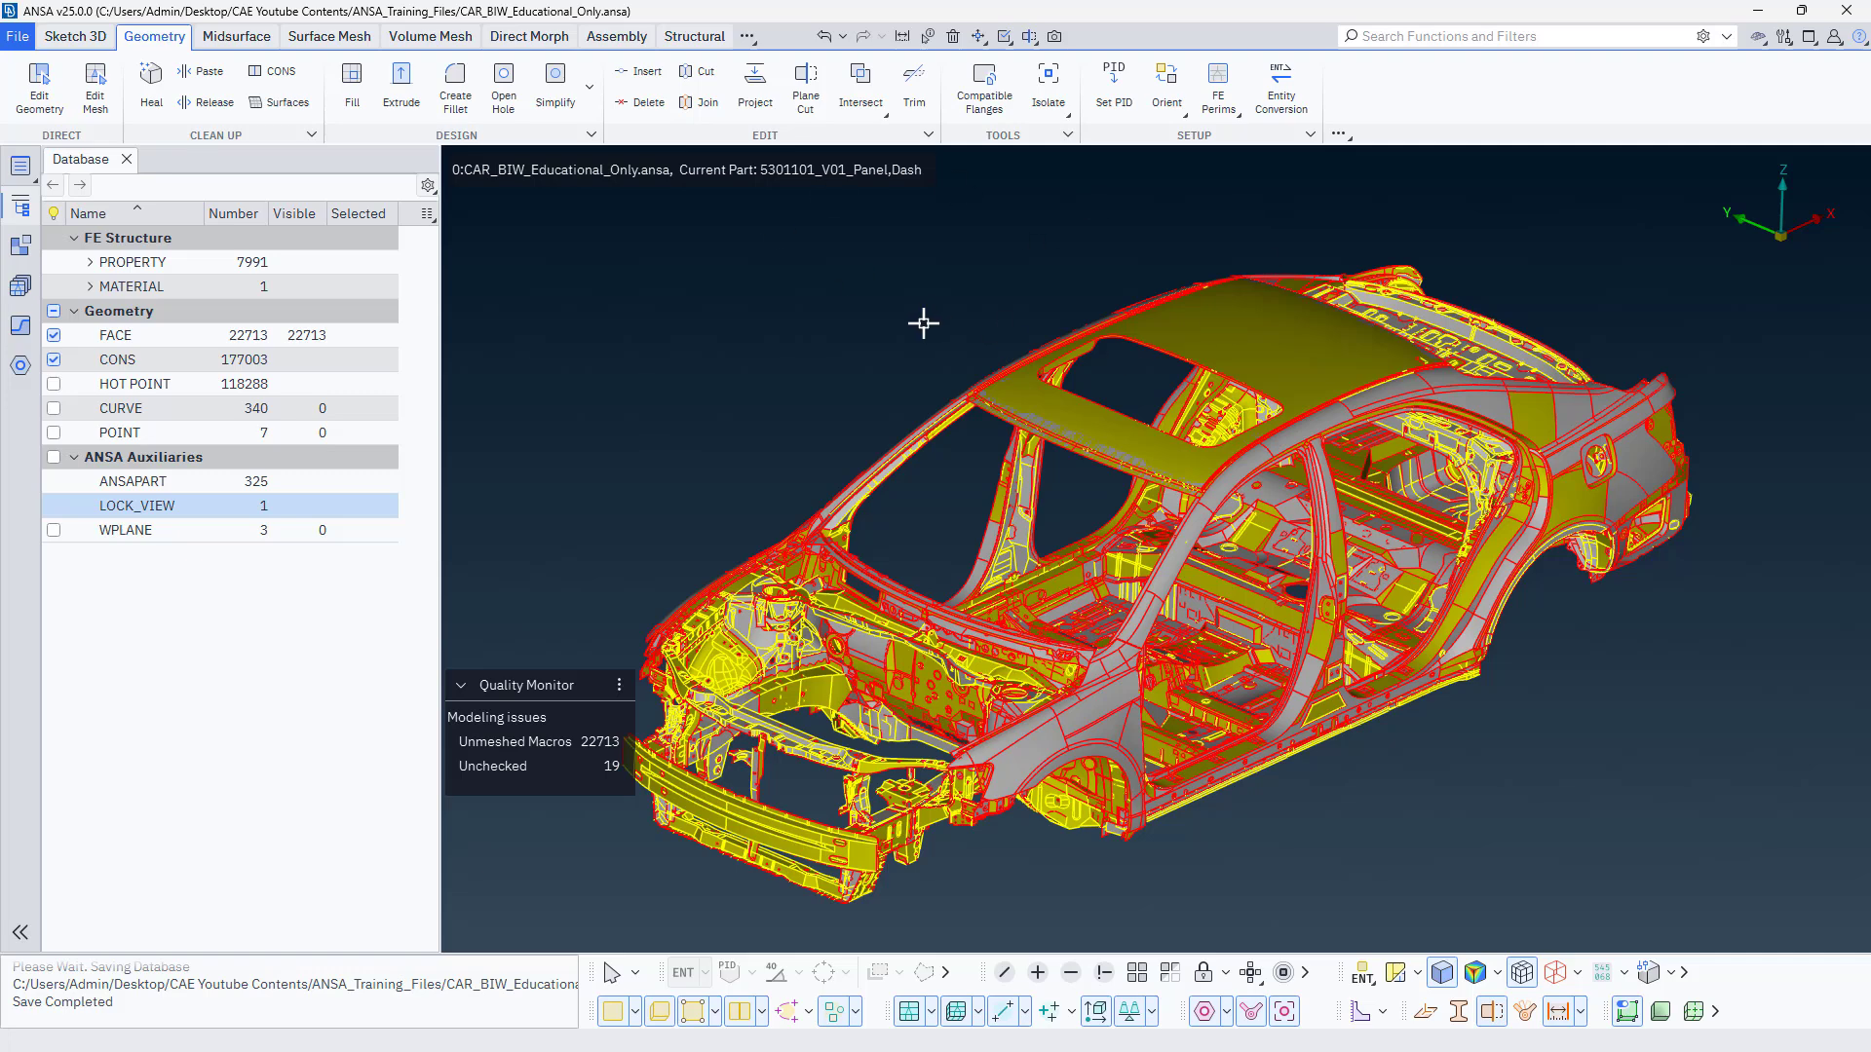
In the GUI color settings, set the gradient type of the drawing area's background to Flat.
left_click(1784, 39)
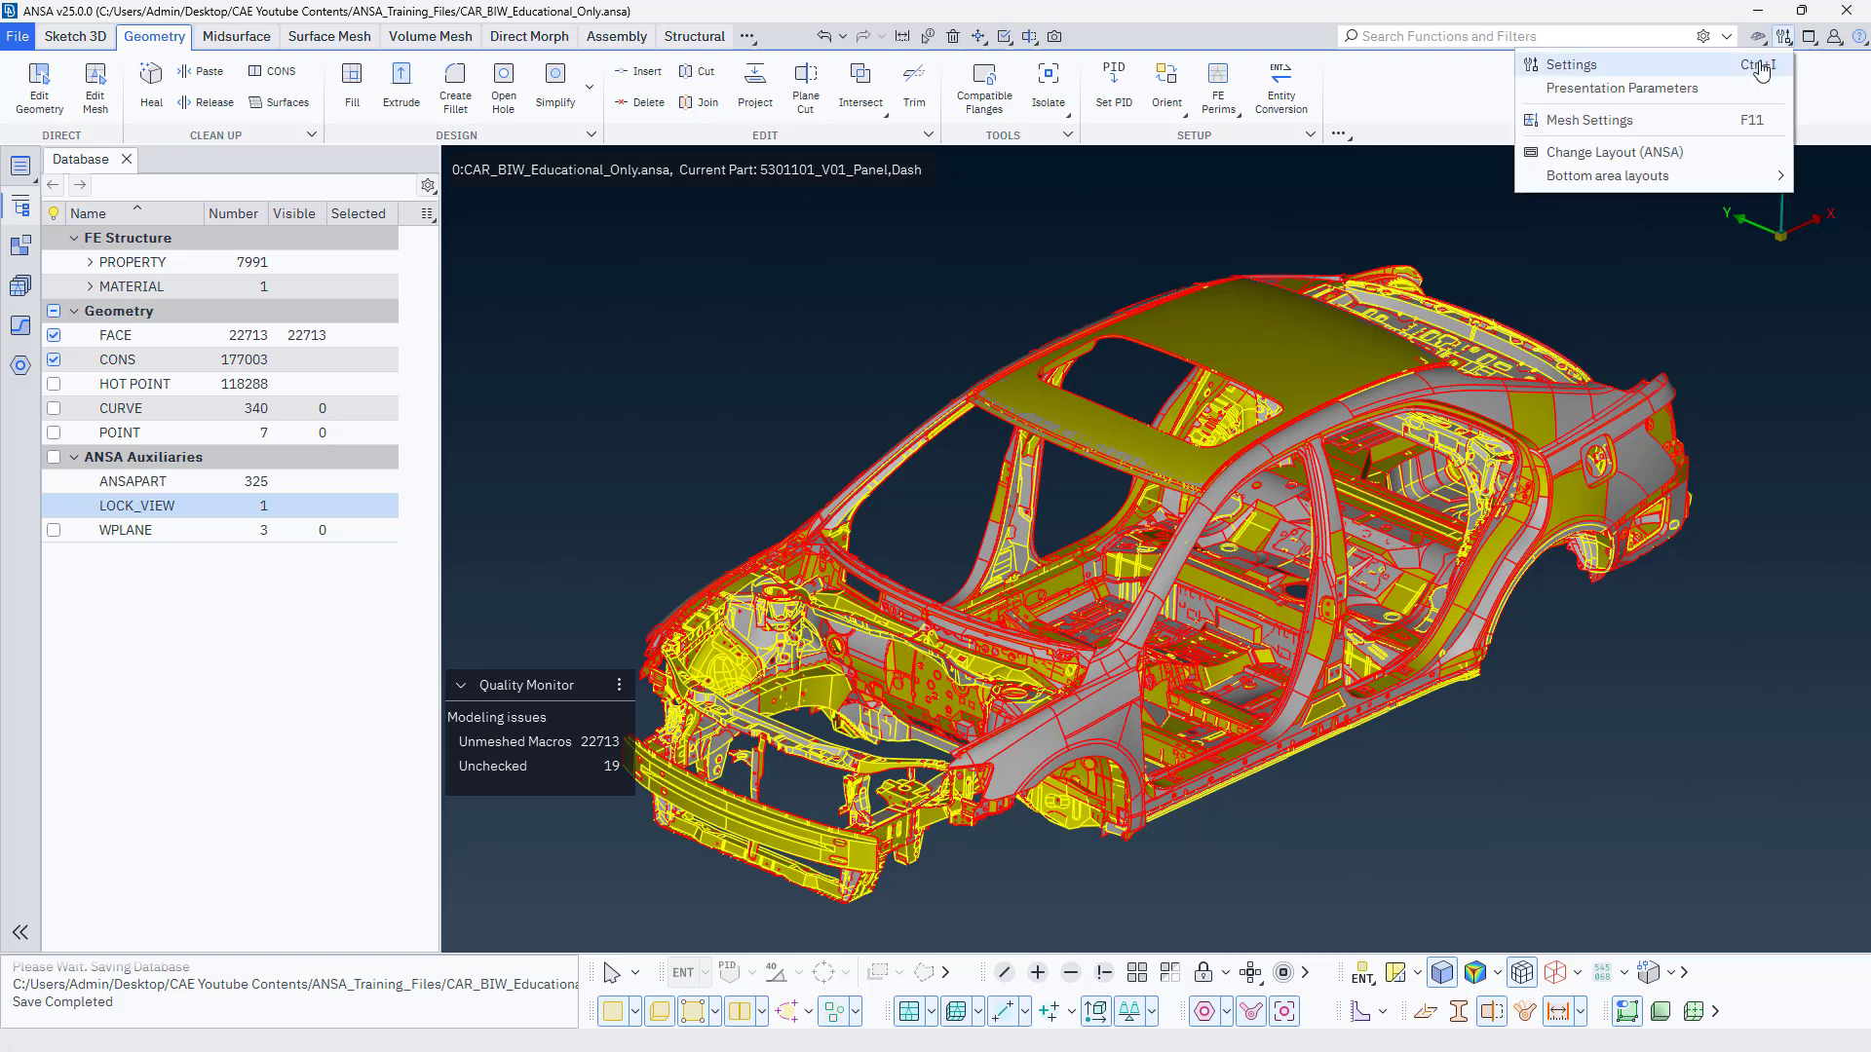
left_click(1693, 66)
left_click(343, 358)
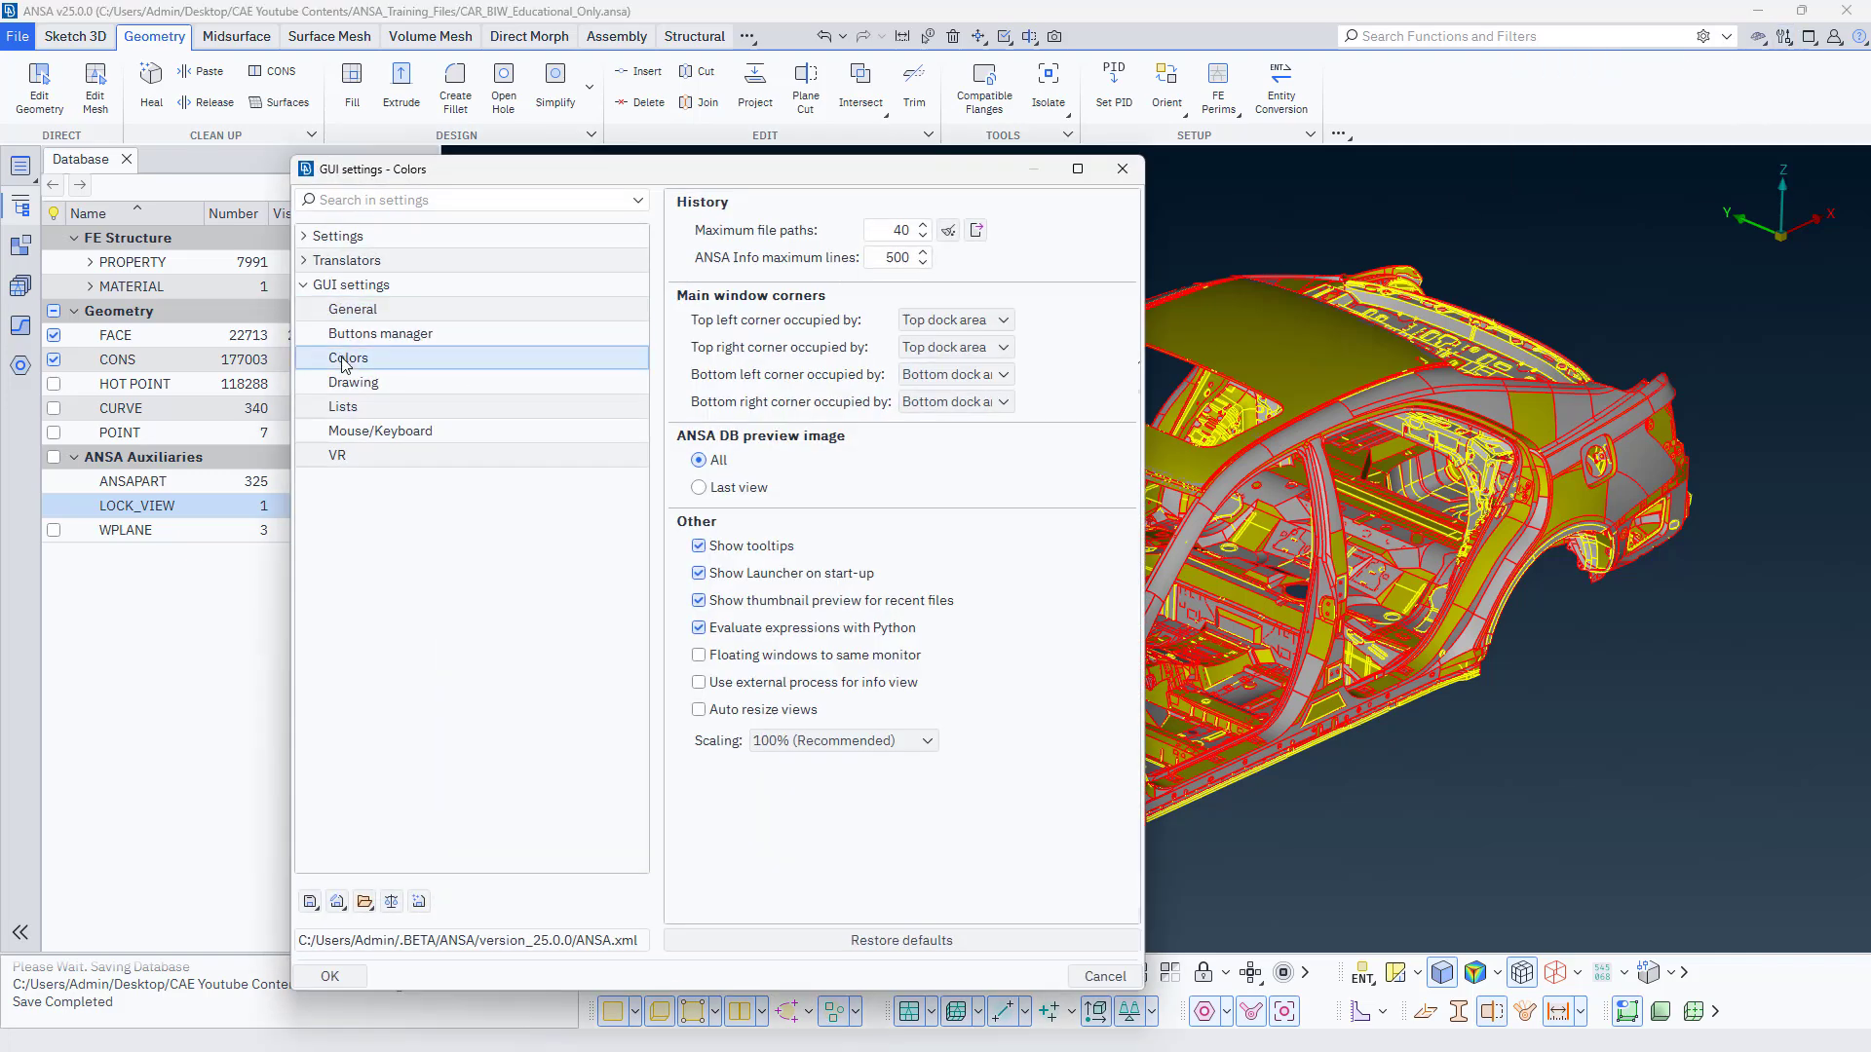
left_click_drag(803, 914, 916, 911)
left_click(808, 310)
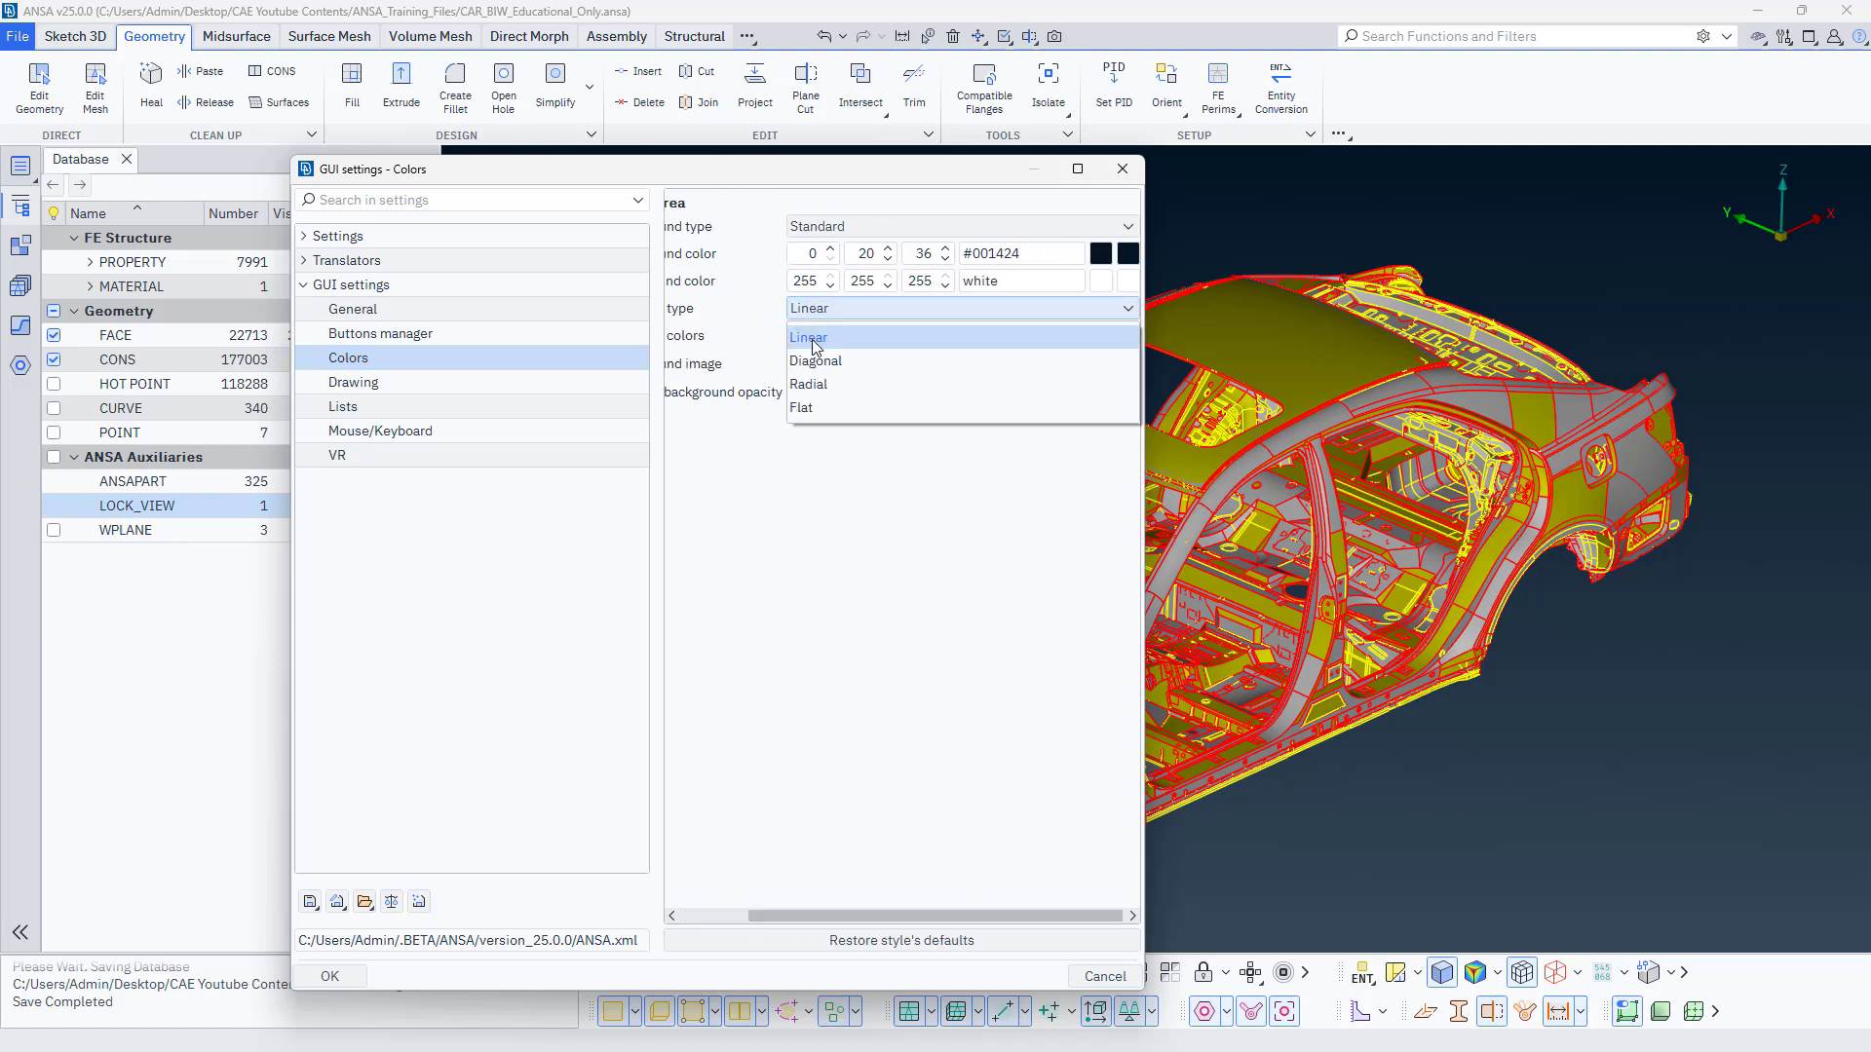
left_click(808, 401)
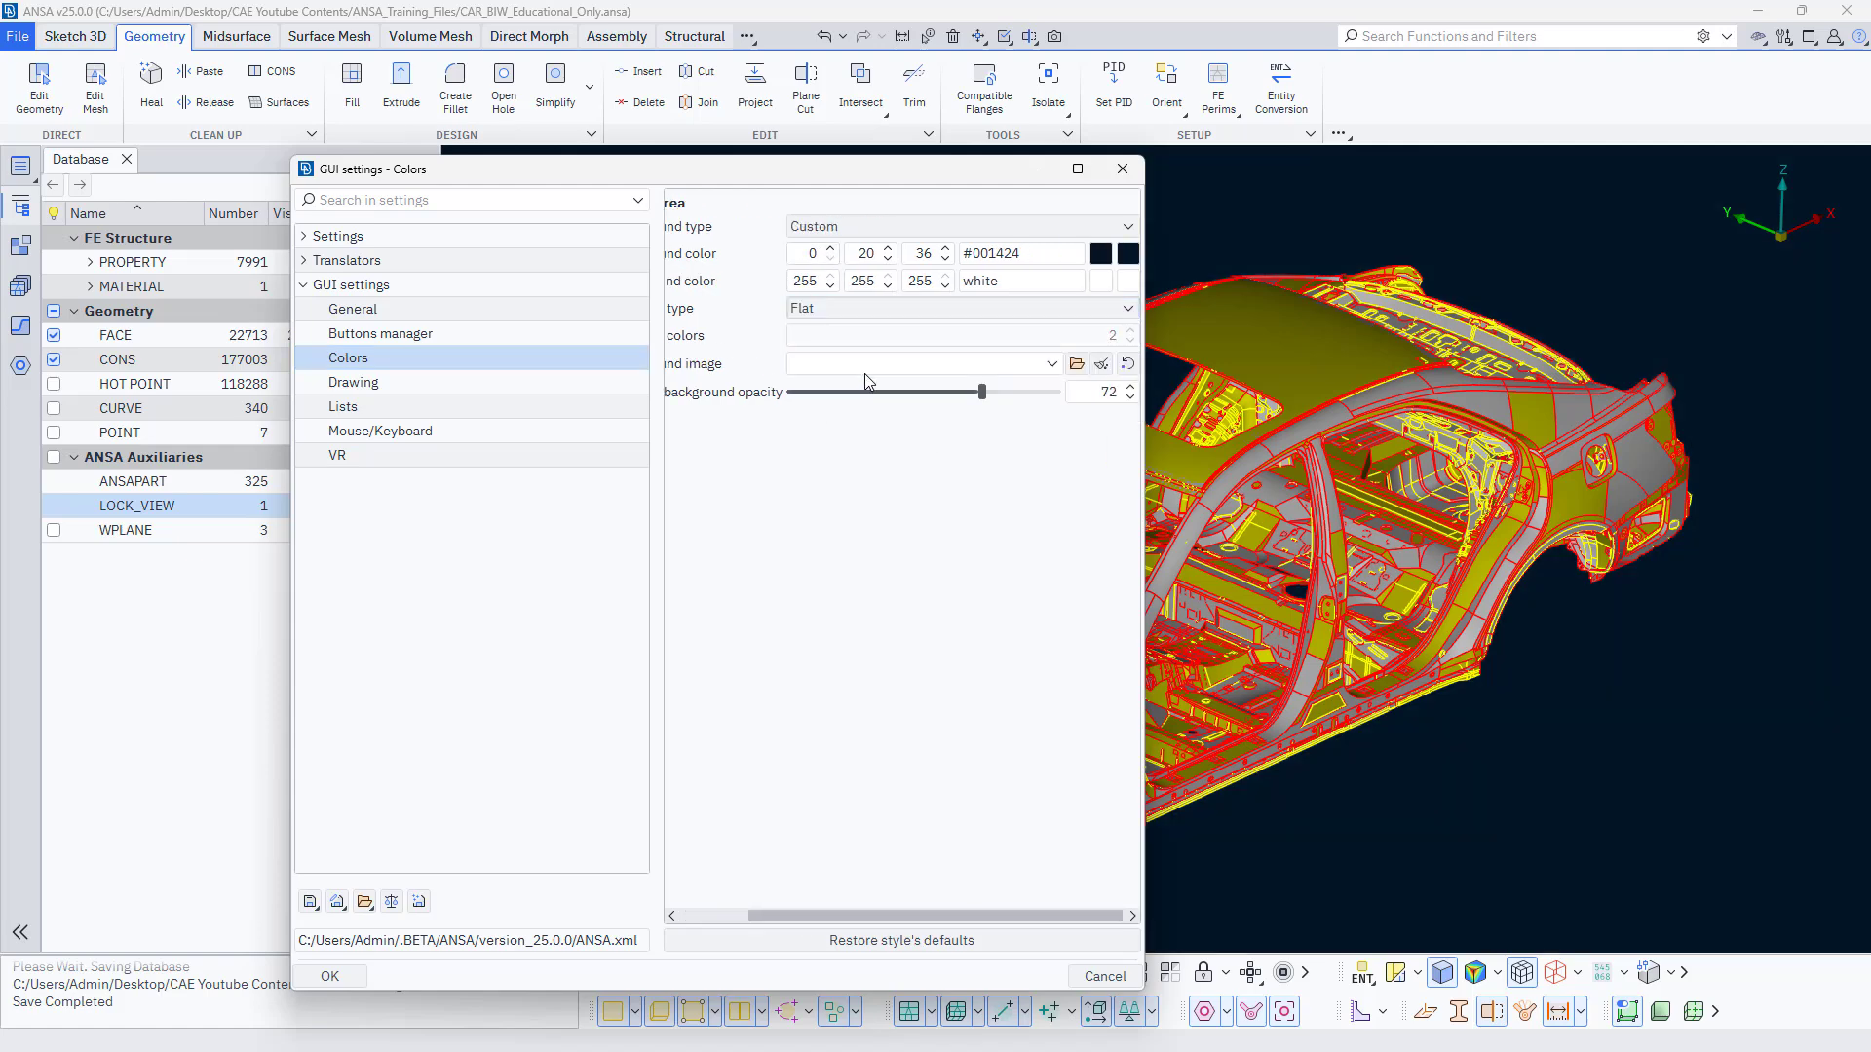
Set the drawing area's background color to black and apply the GUI settings.
left_click(1101, 256)
left_click(980, 444)
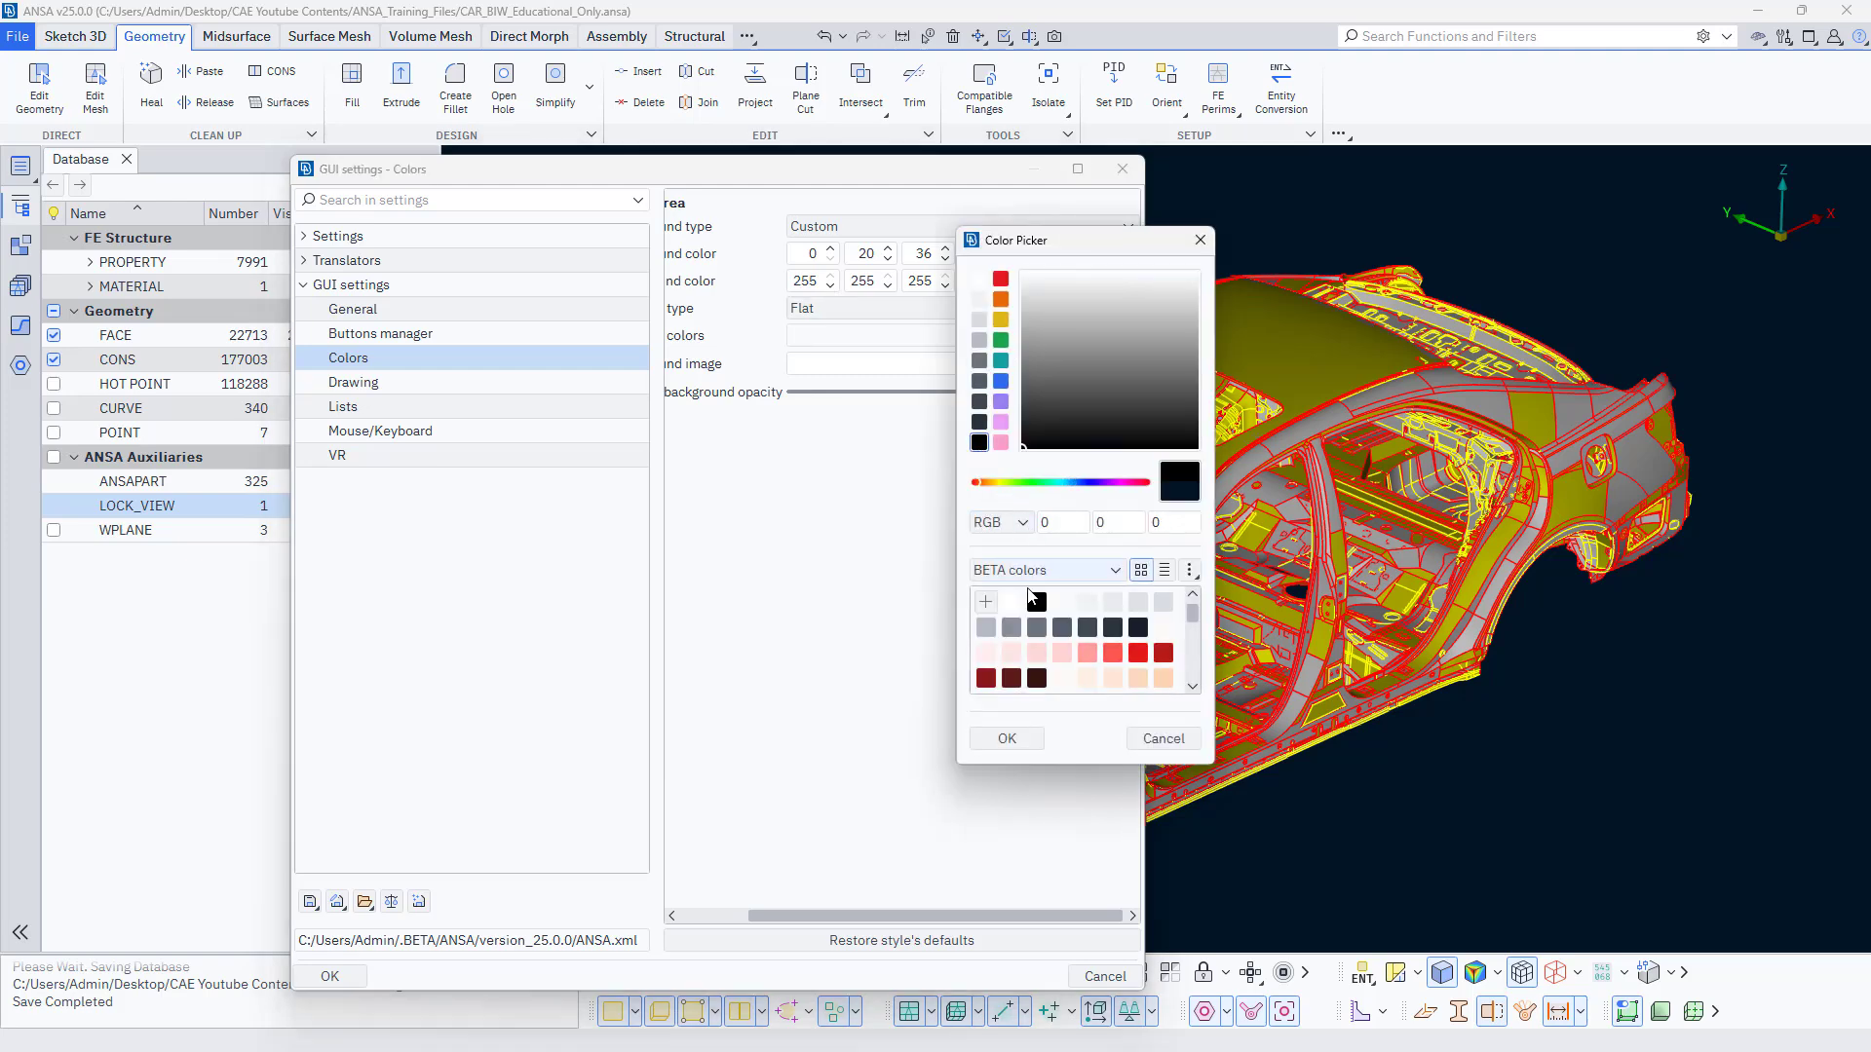
left_click(1008, 740)
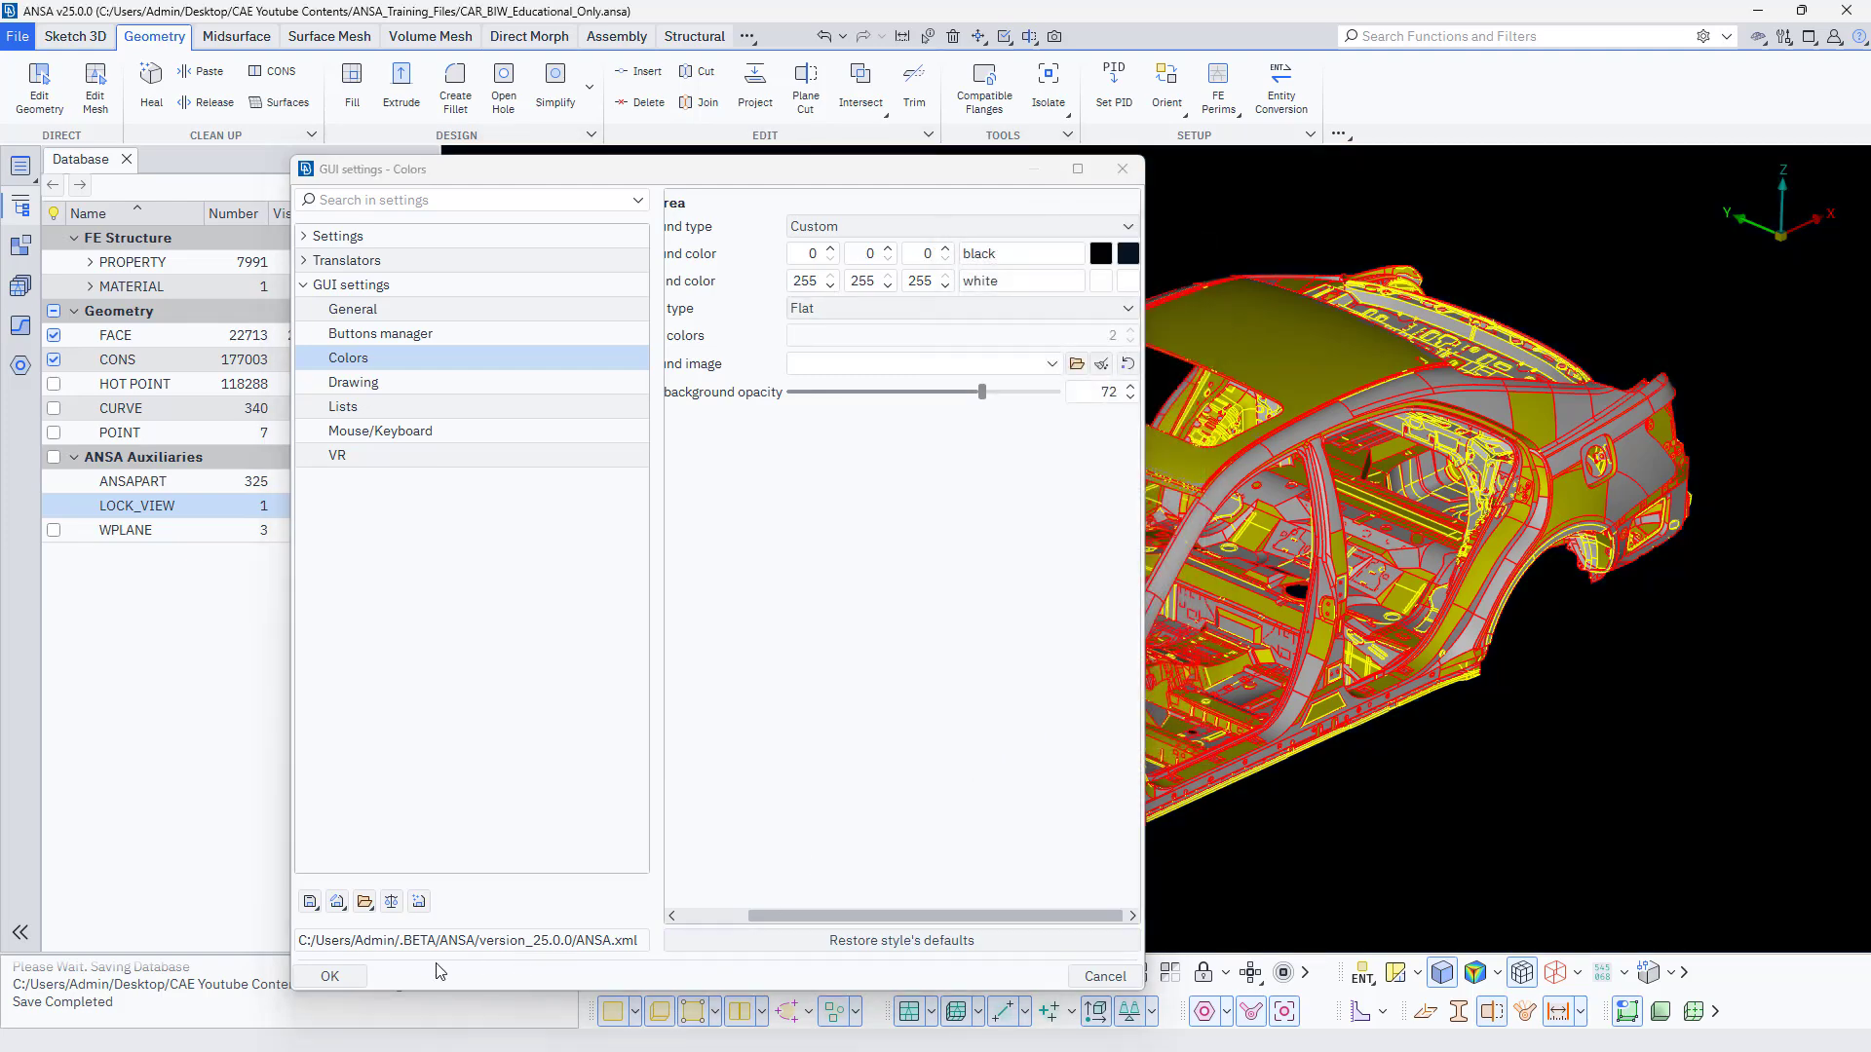
left_click(331, 977)
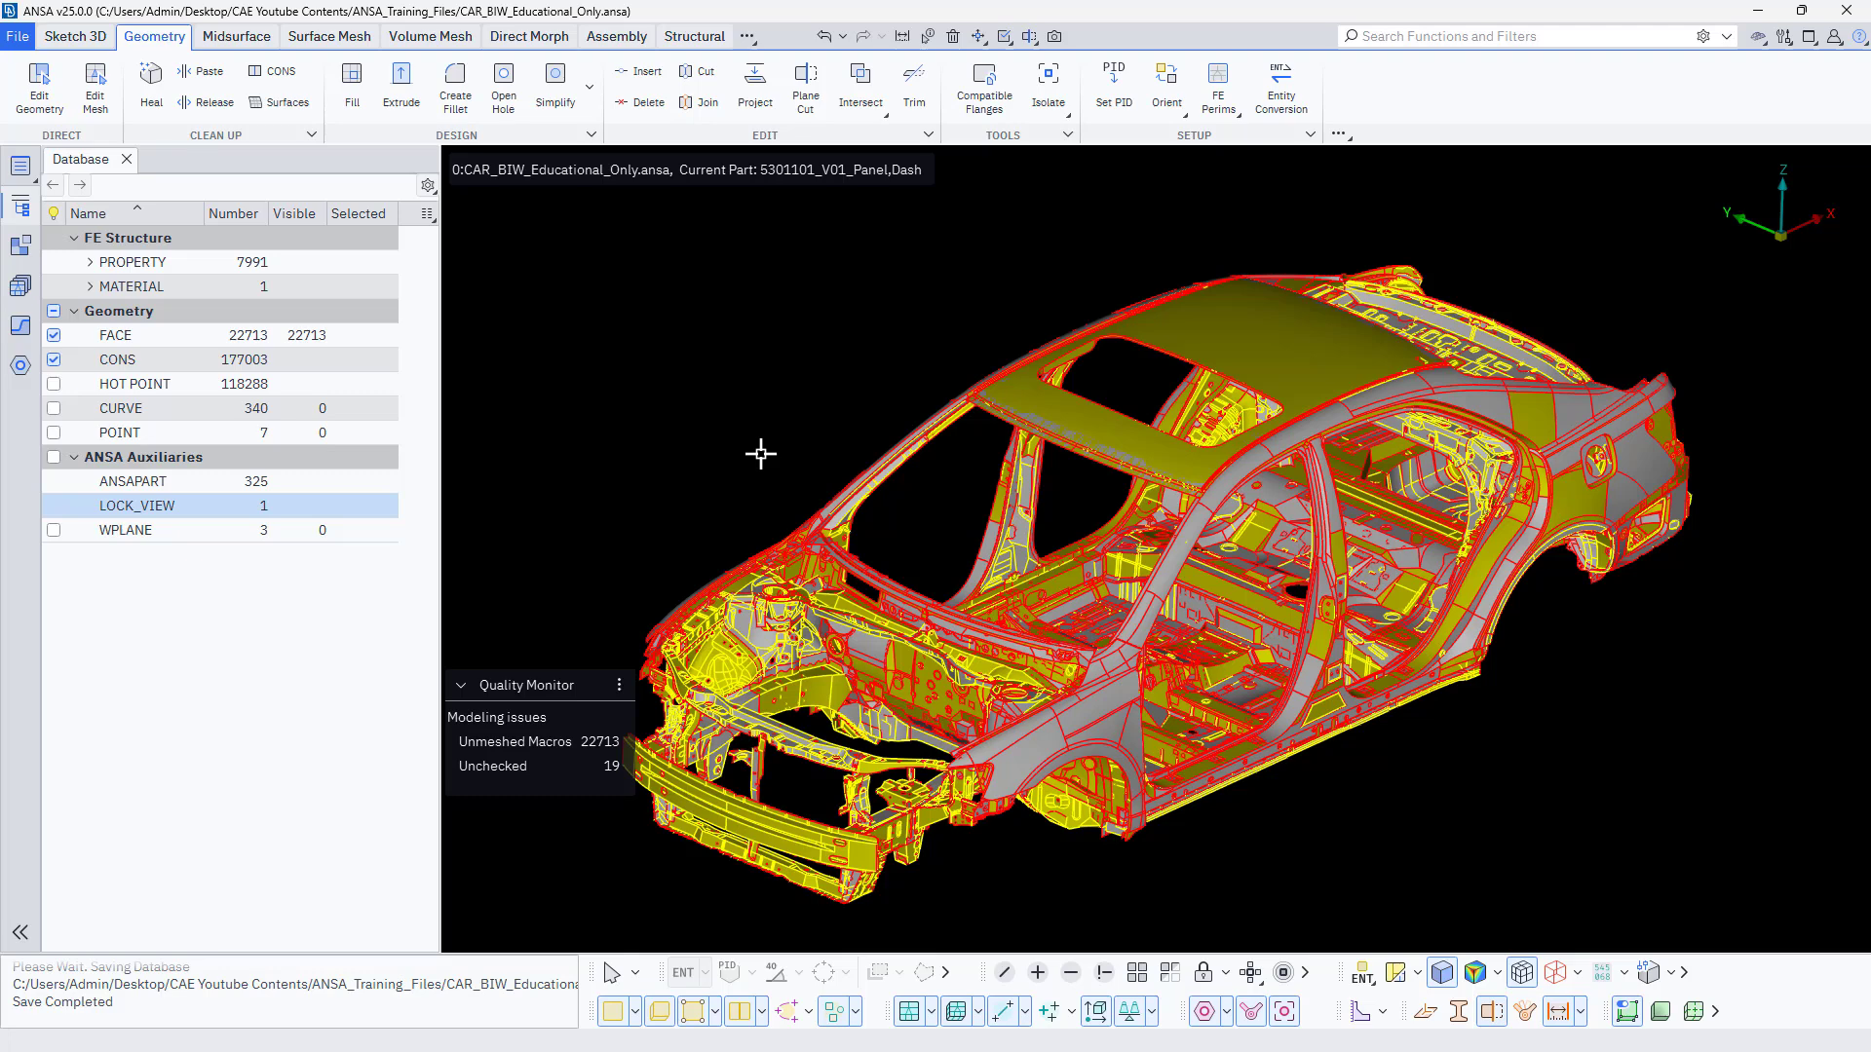
scroll(928, 389, "down", 3)
scroll(923, 393, "up", 3)
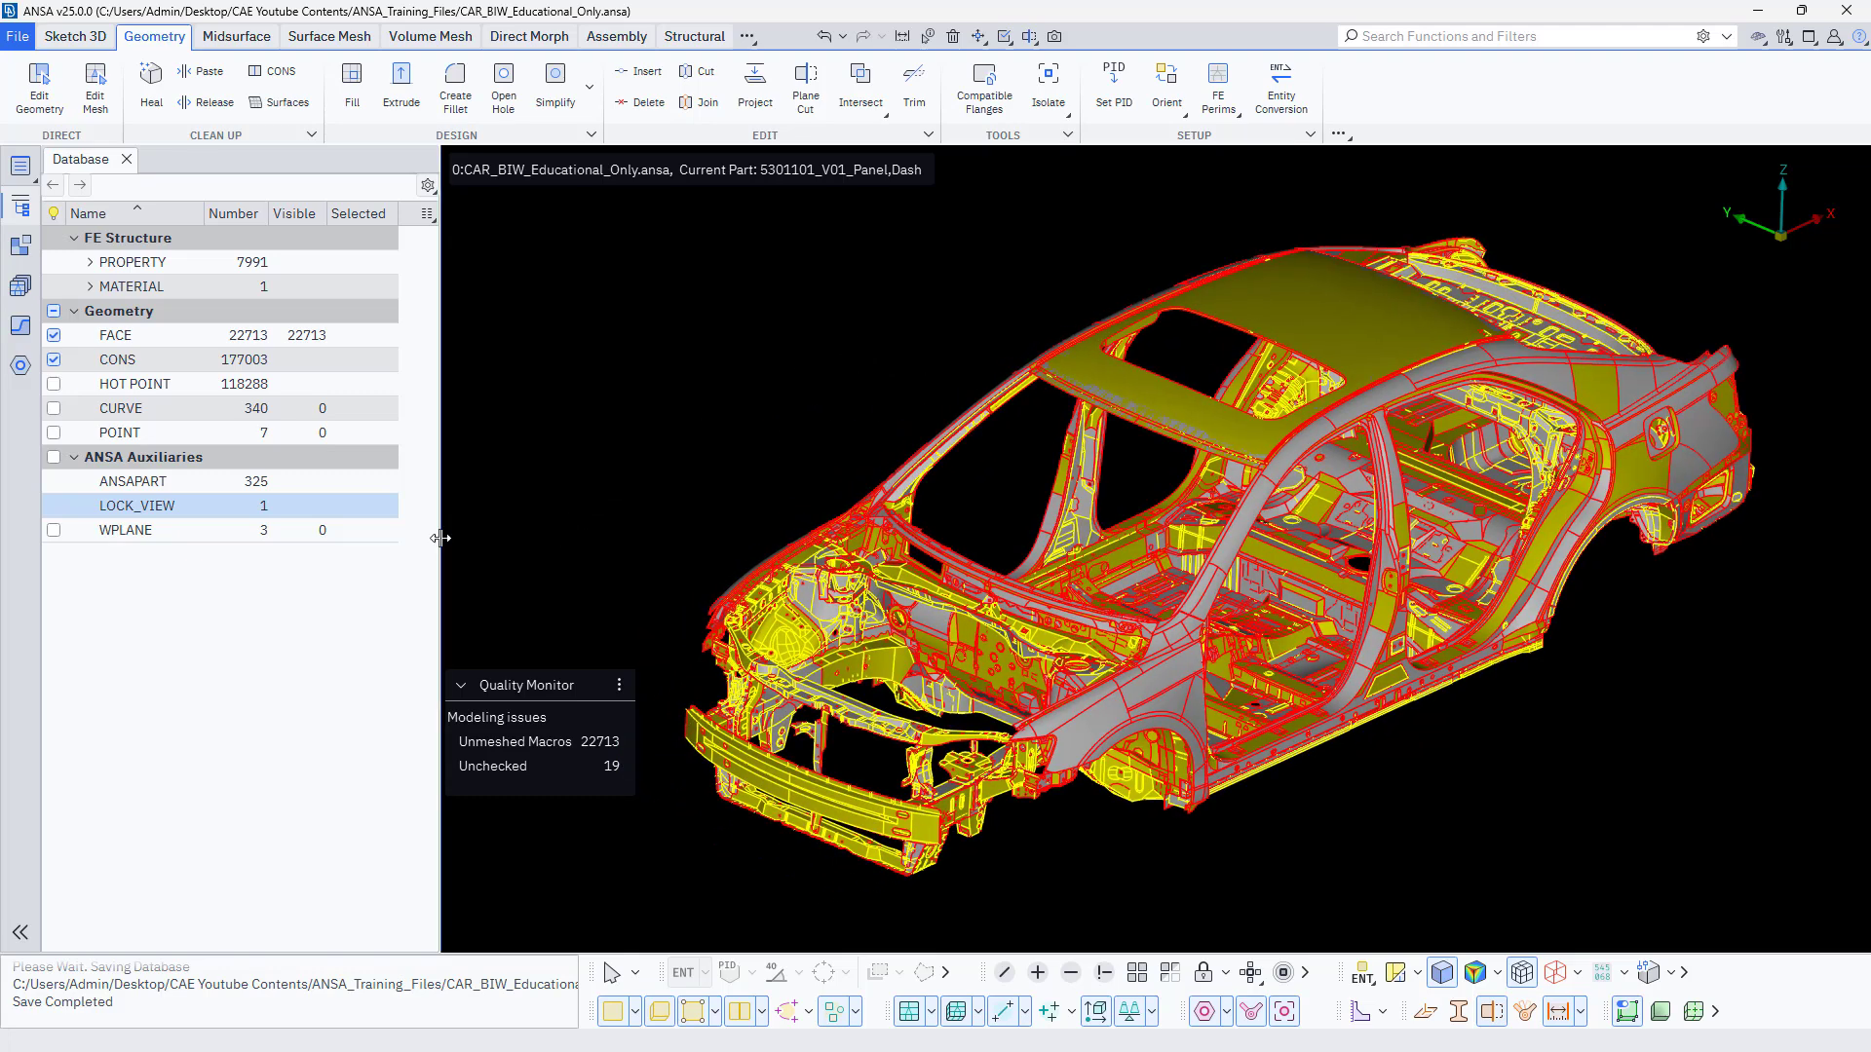
Narrow the docked Database browser, collapse it and expand it again beside the car body.
left_click_drag(441, 537, 344, 545)
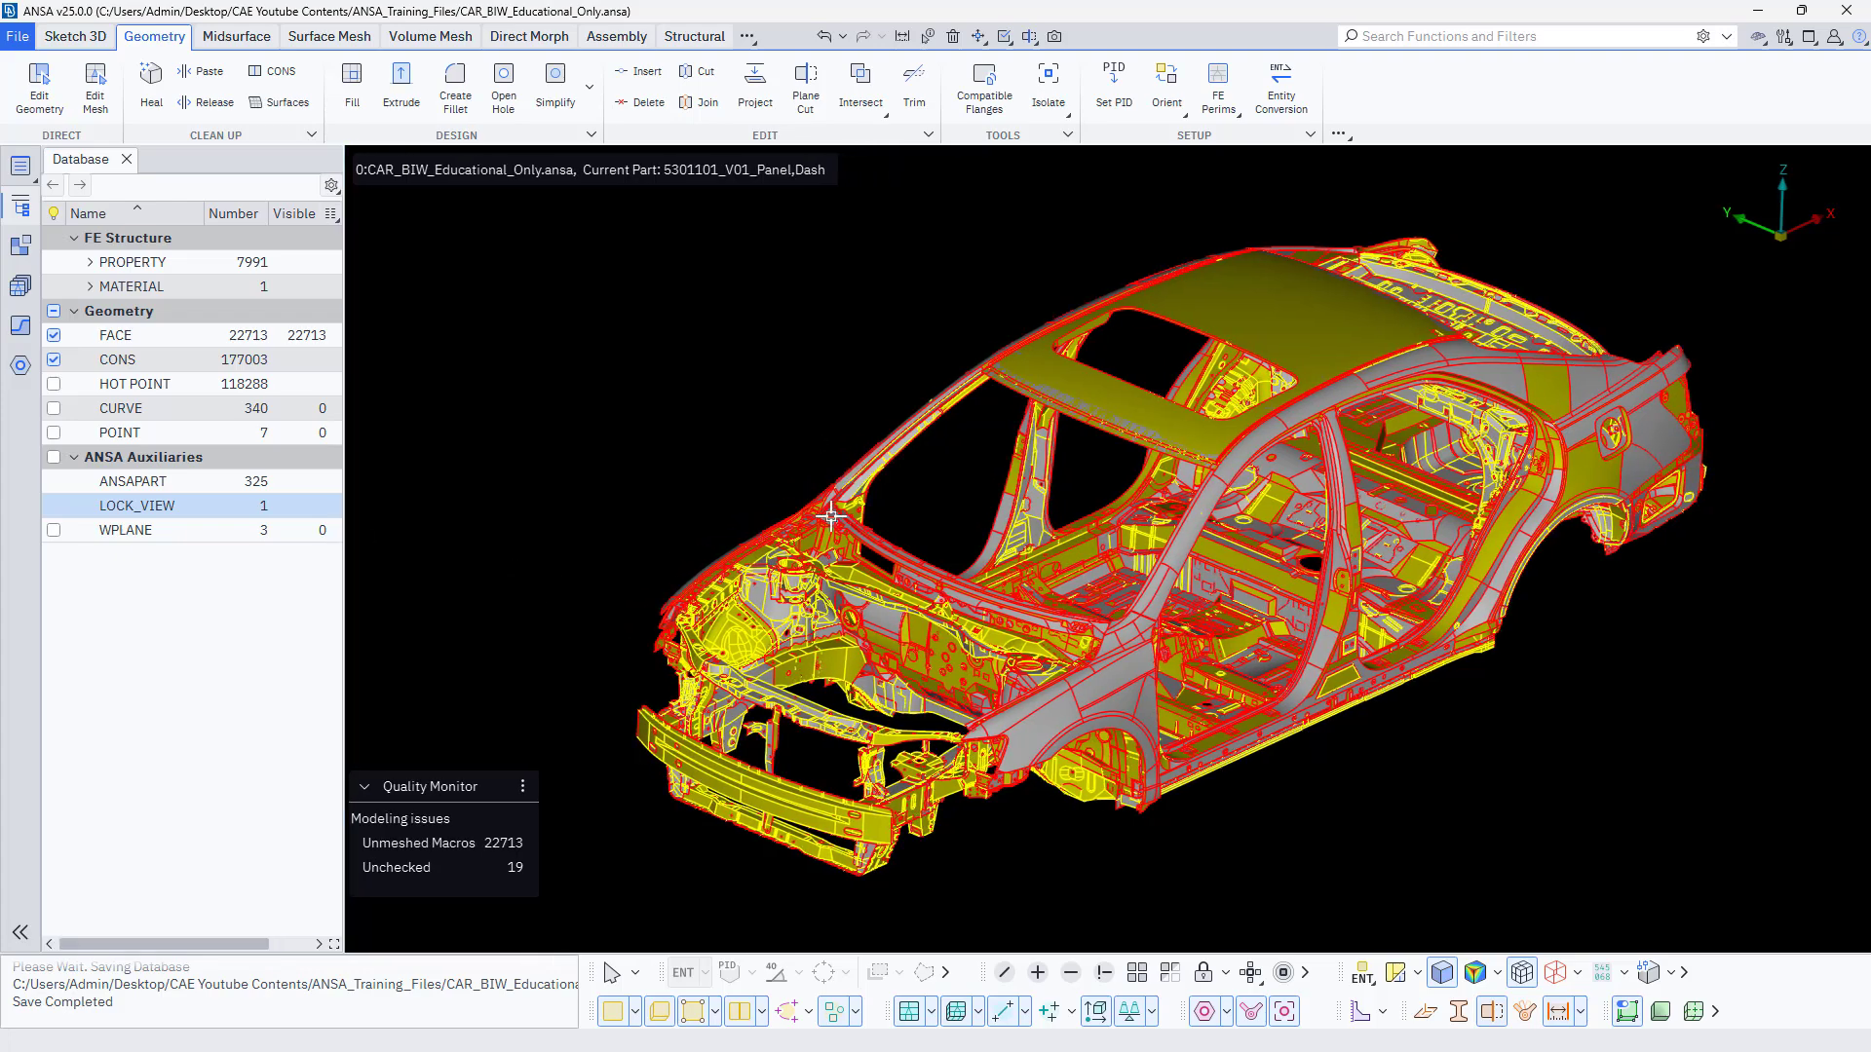
left_click_drag(723, 476, 723, 521, "ctrl")
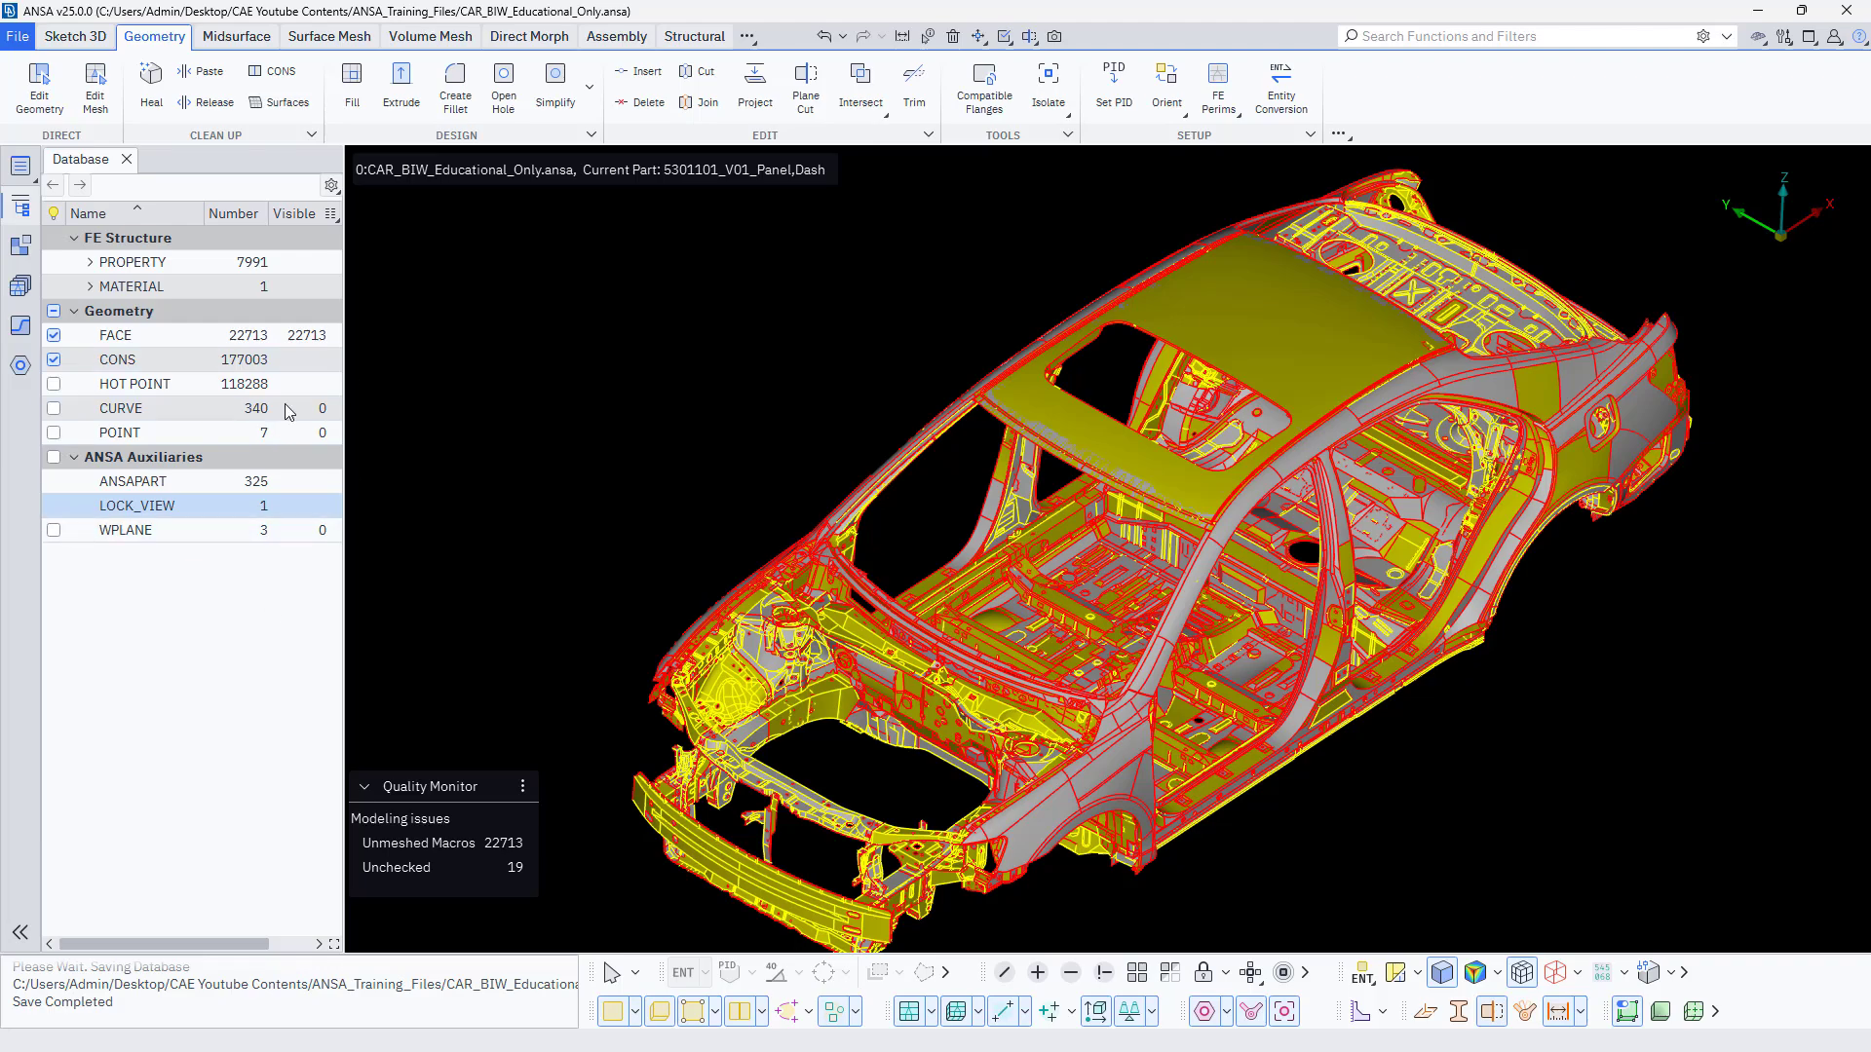
left_click(25, 936)
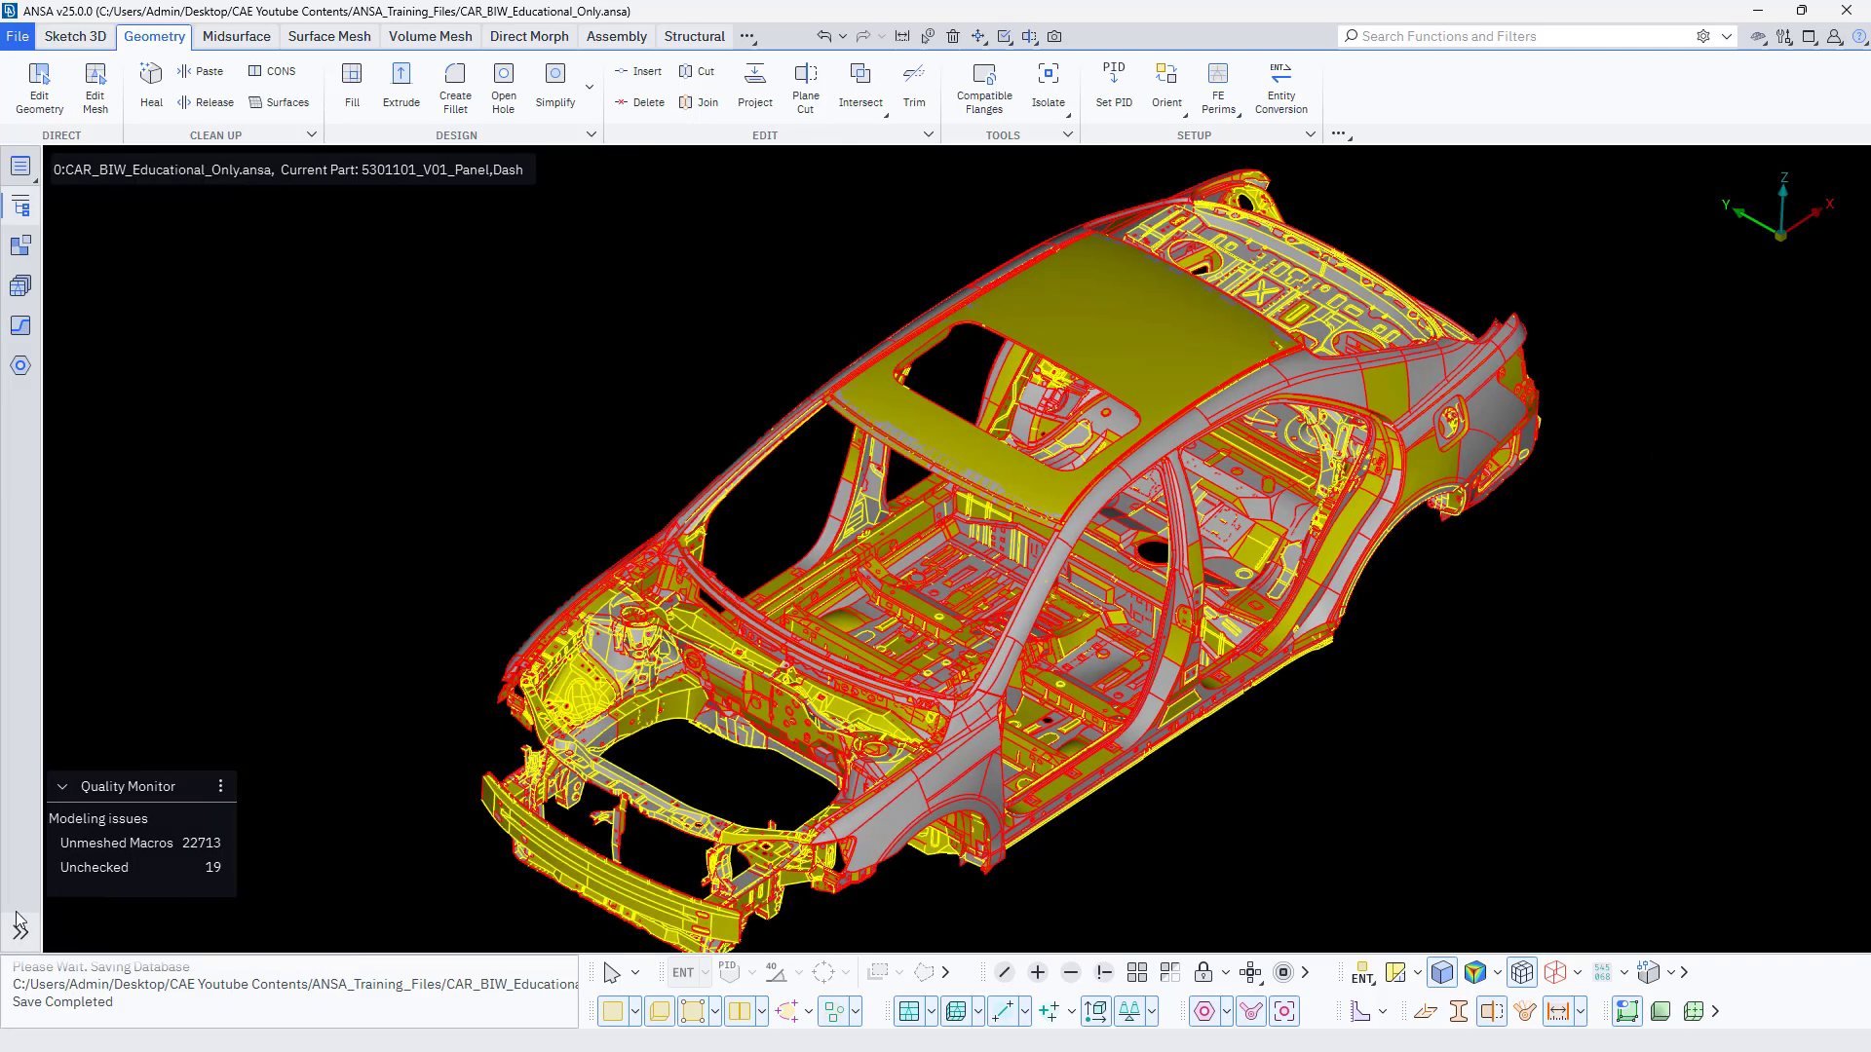
left_click_drag(393, 464, 393, 443, "ctrl")
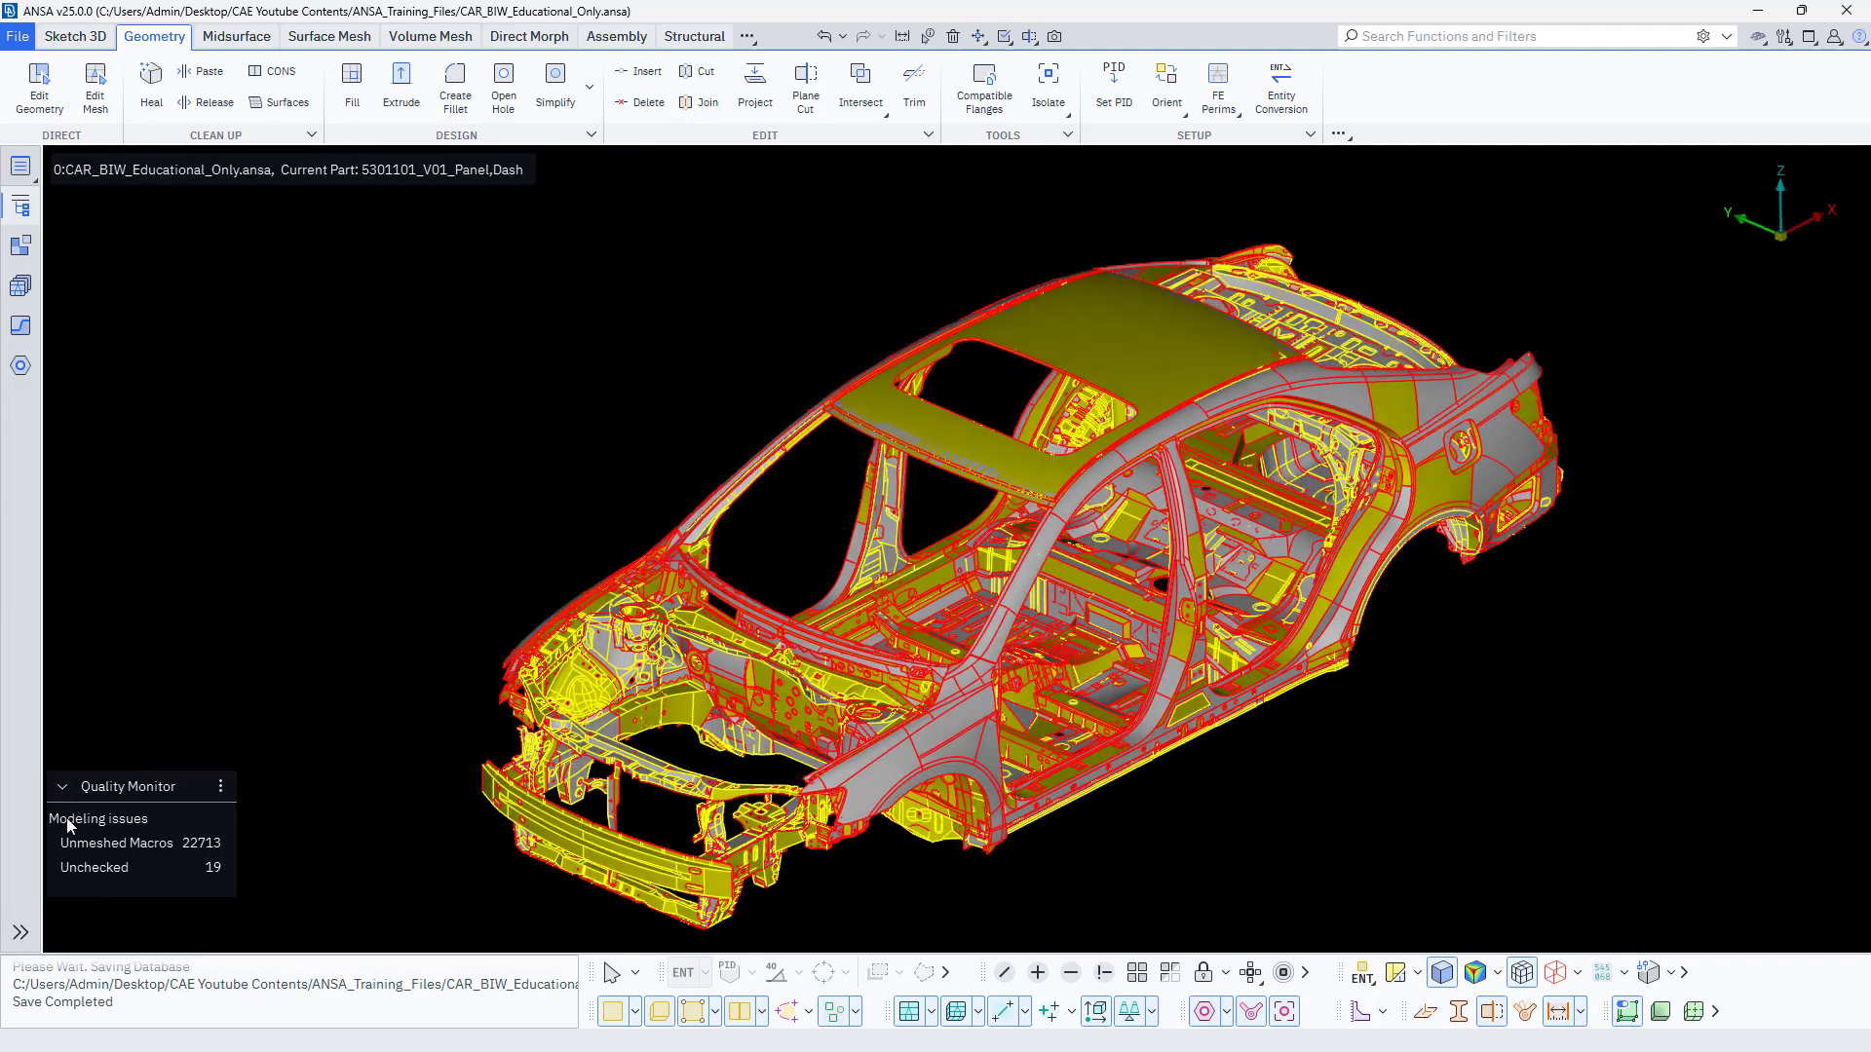
left_click(21, 933)
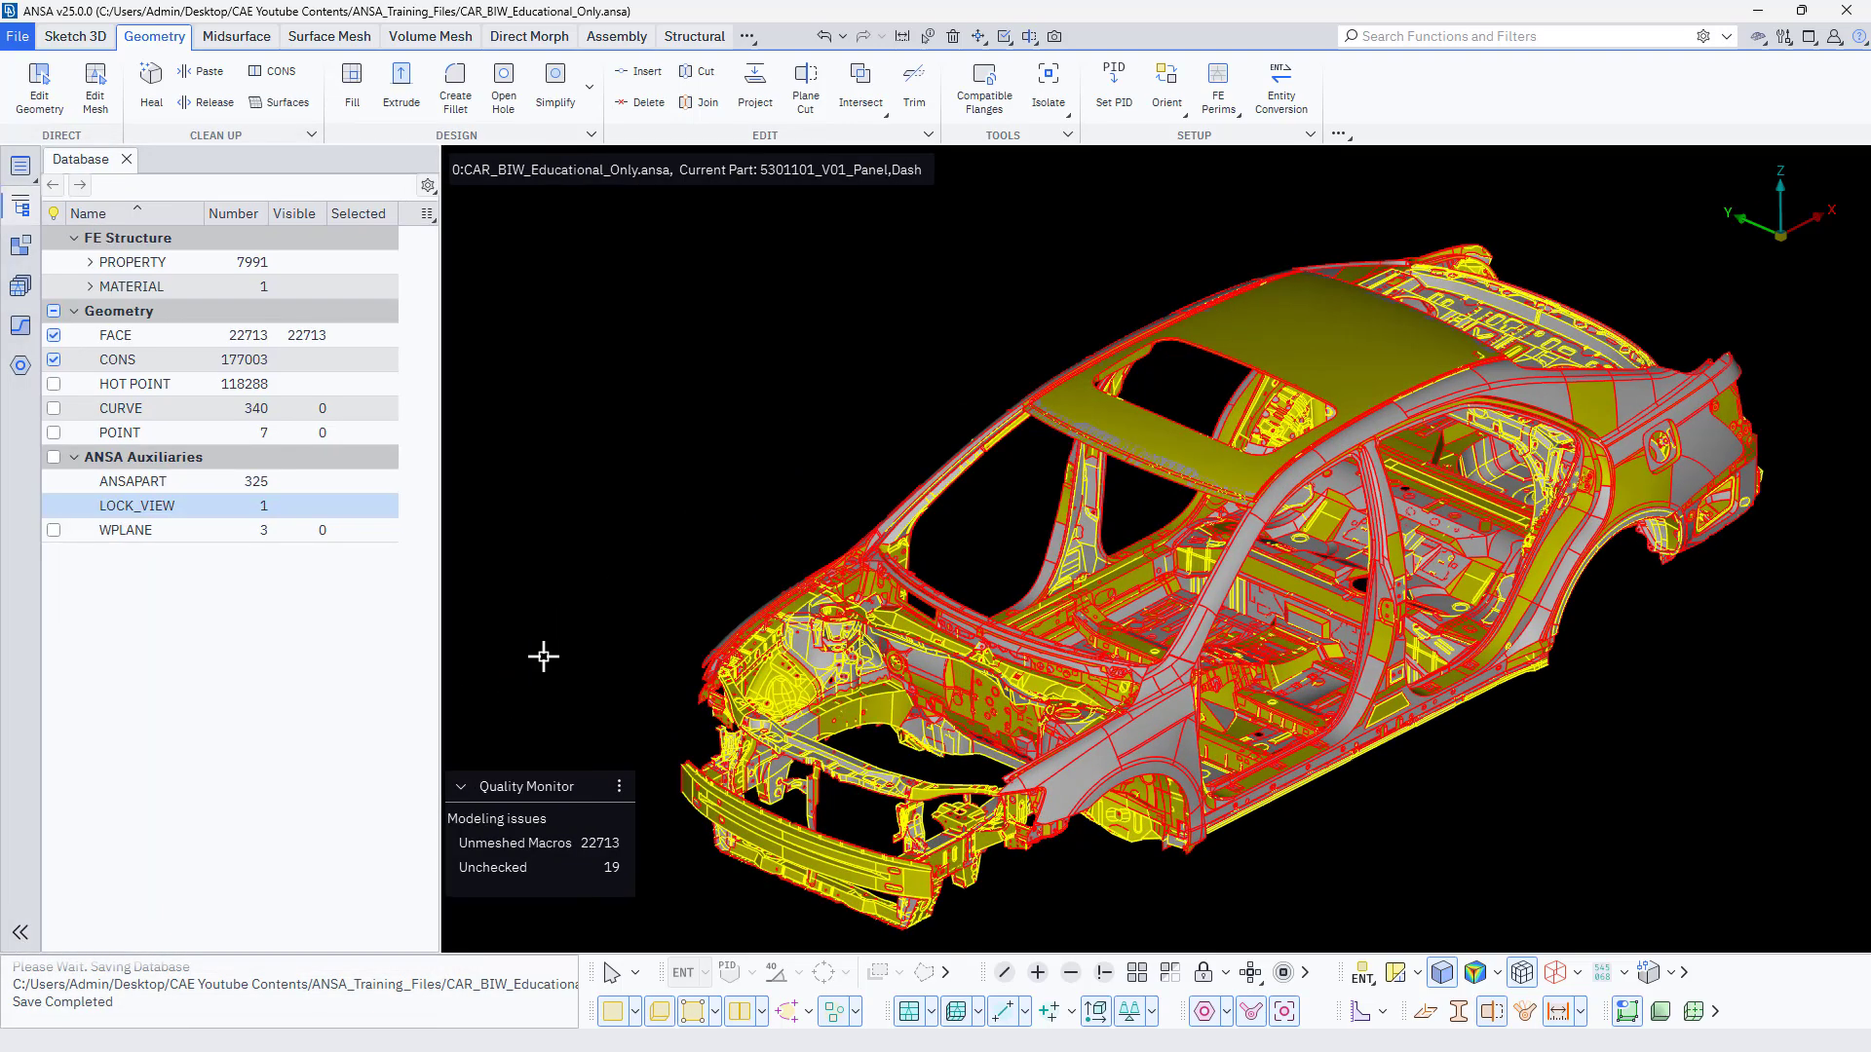
left_click(21, 932)
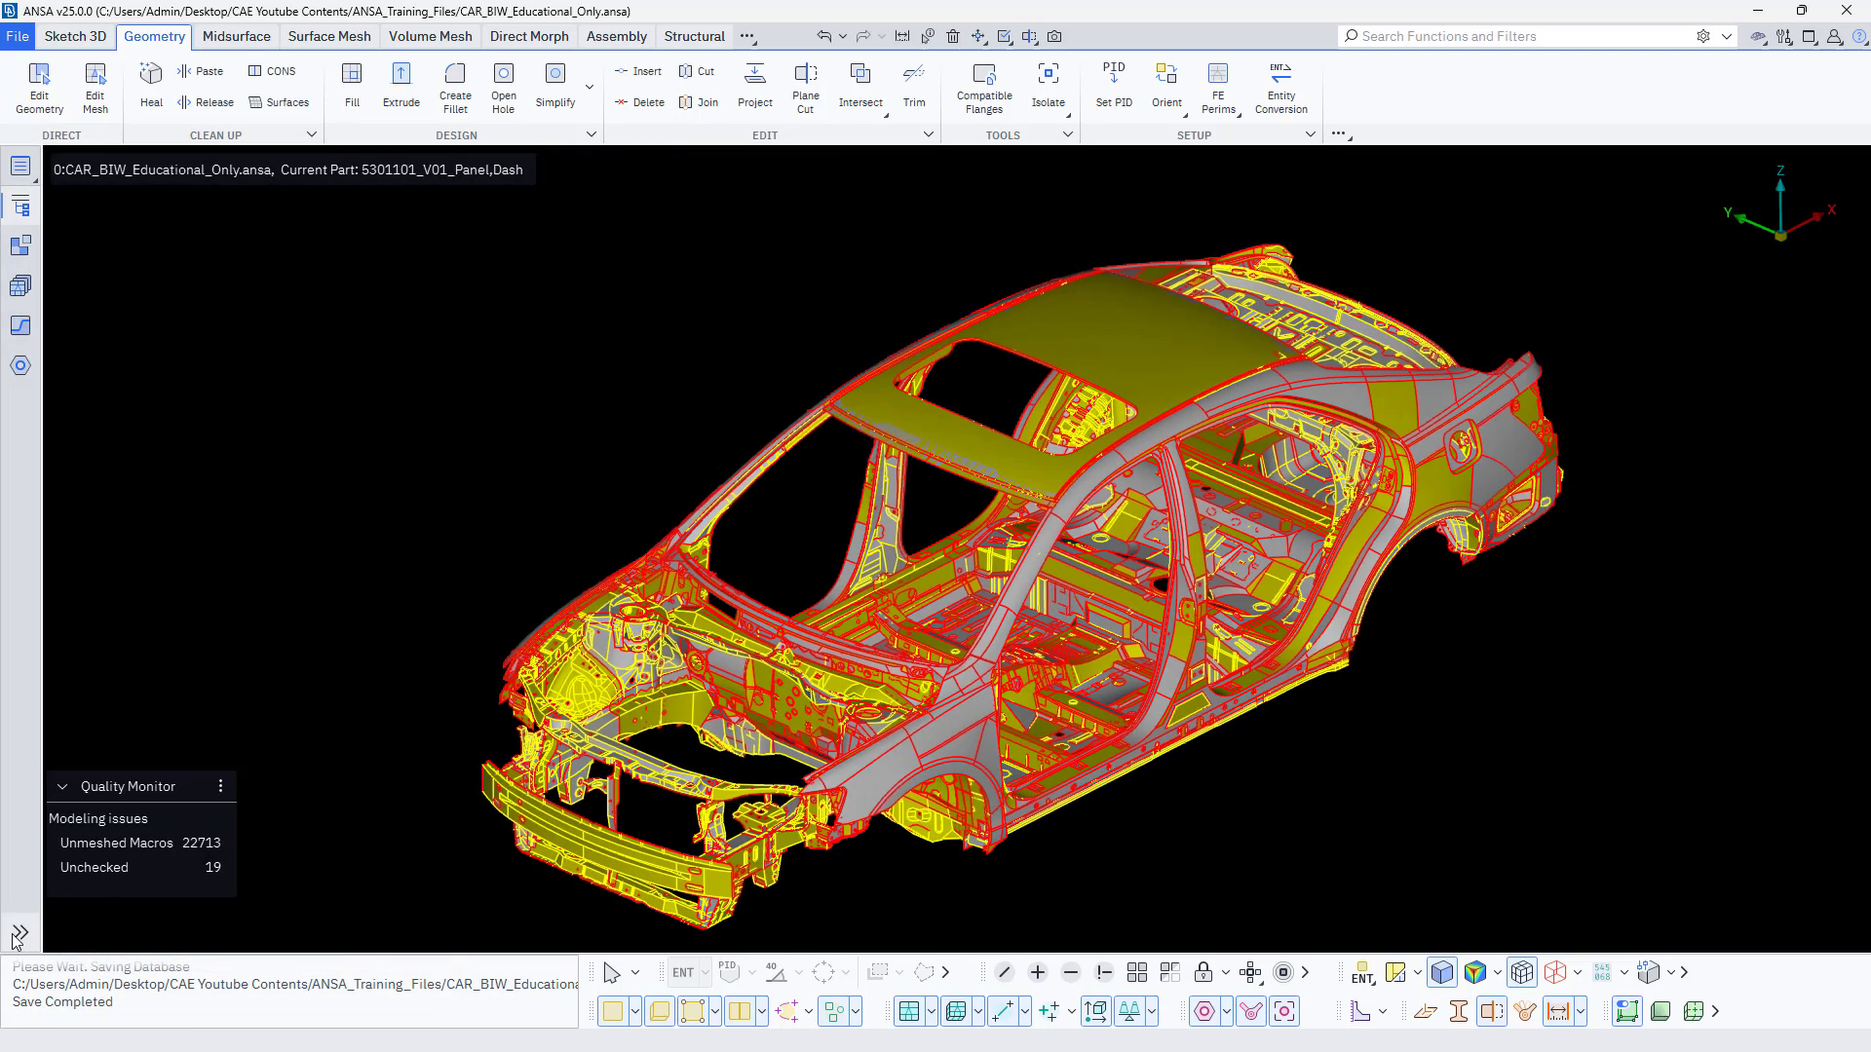
left_click(20, 932)
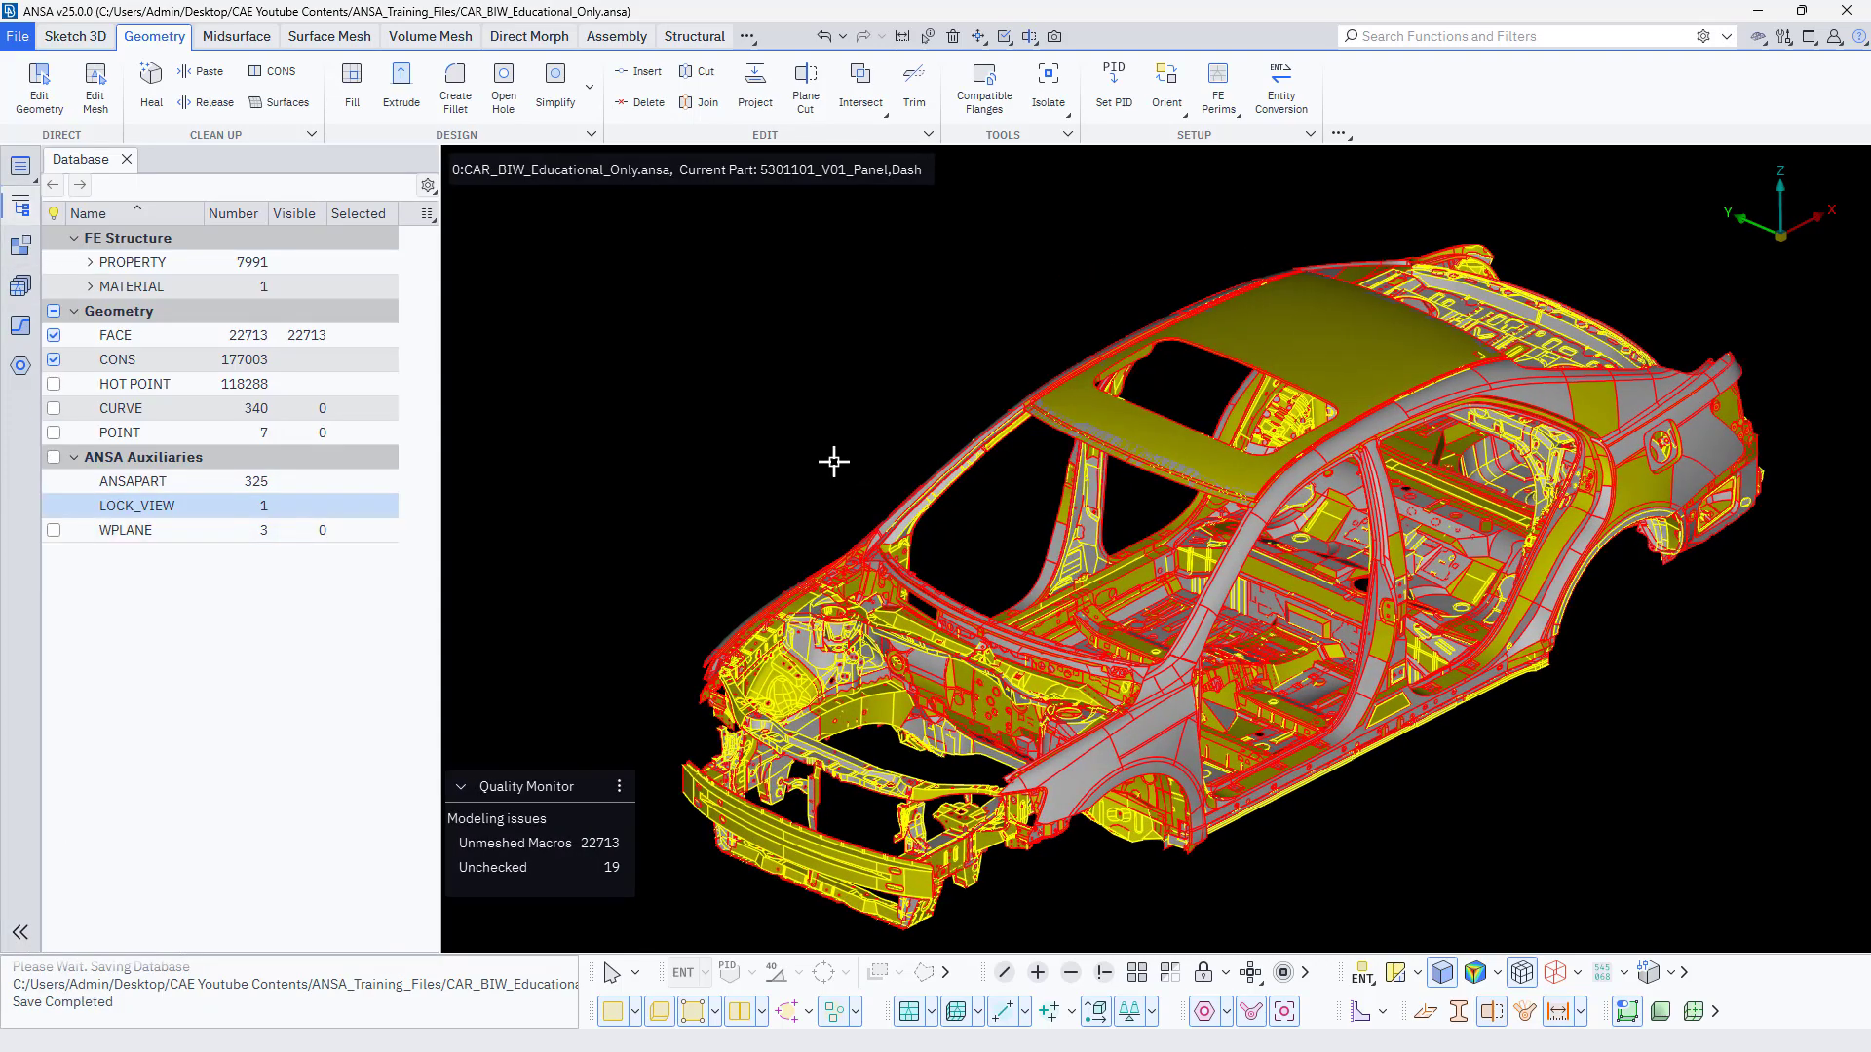
middle_click_drag(831, 466, 882, 434, "ctrl")
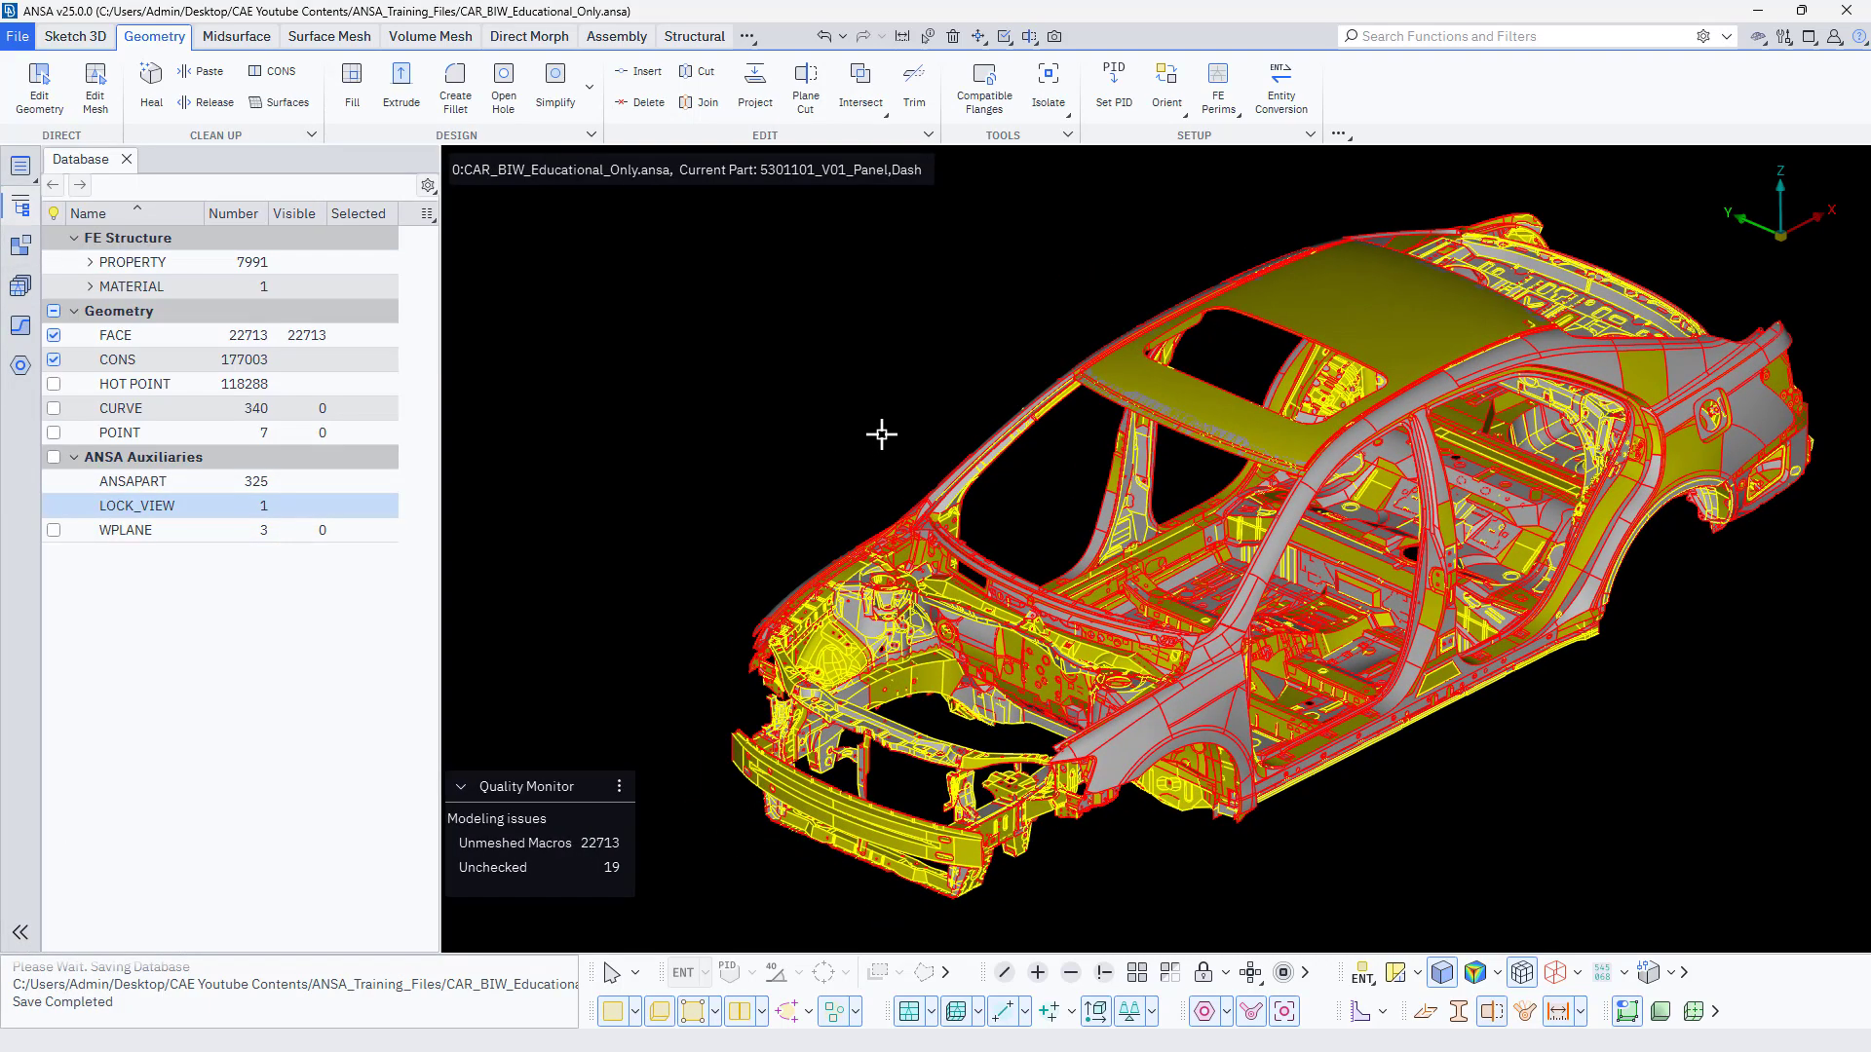
Pin Includes, Properties, Materials and Sets to the browser shortcut strip.
left_click(21, 168)
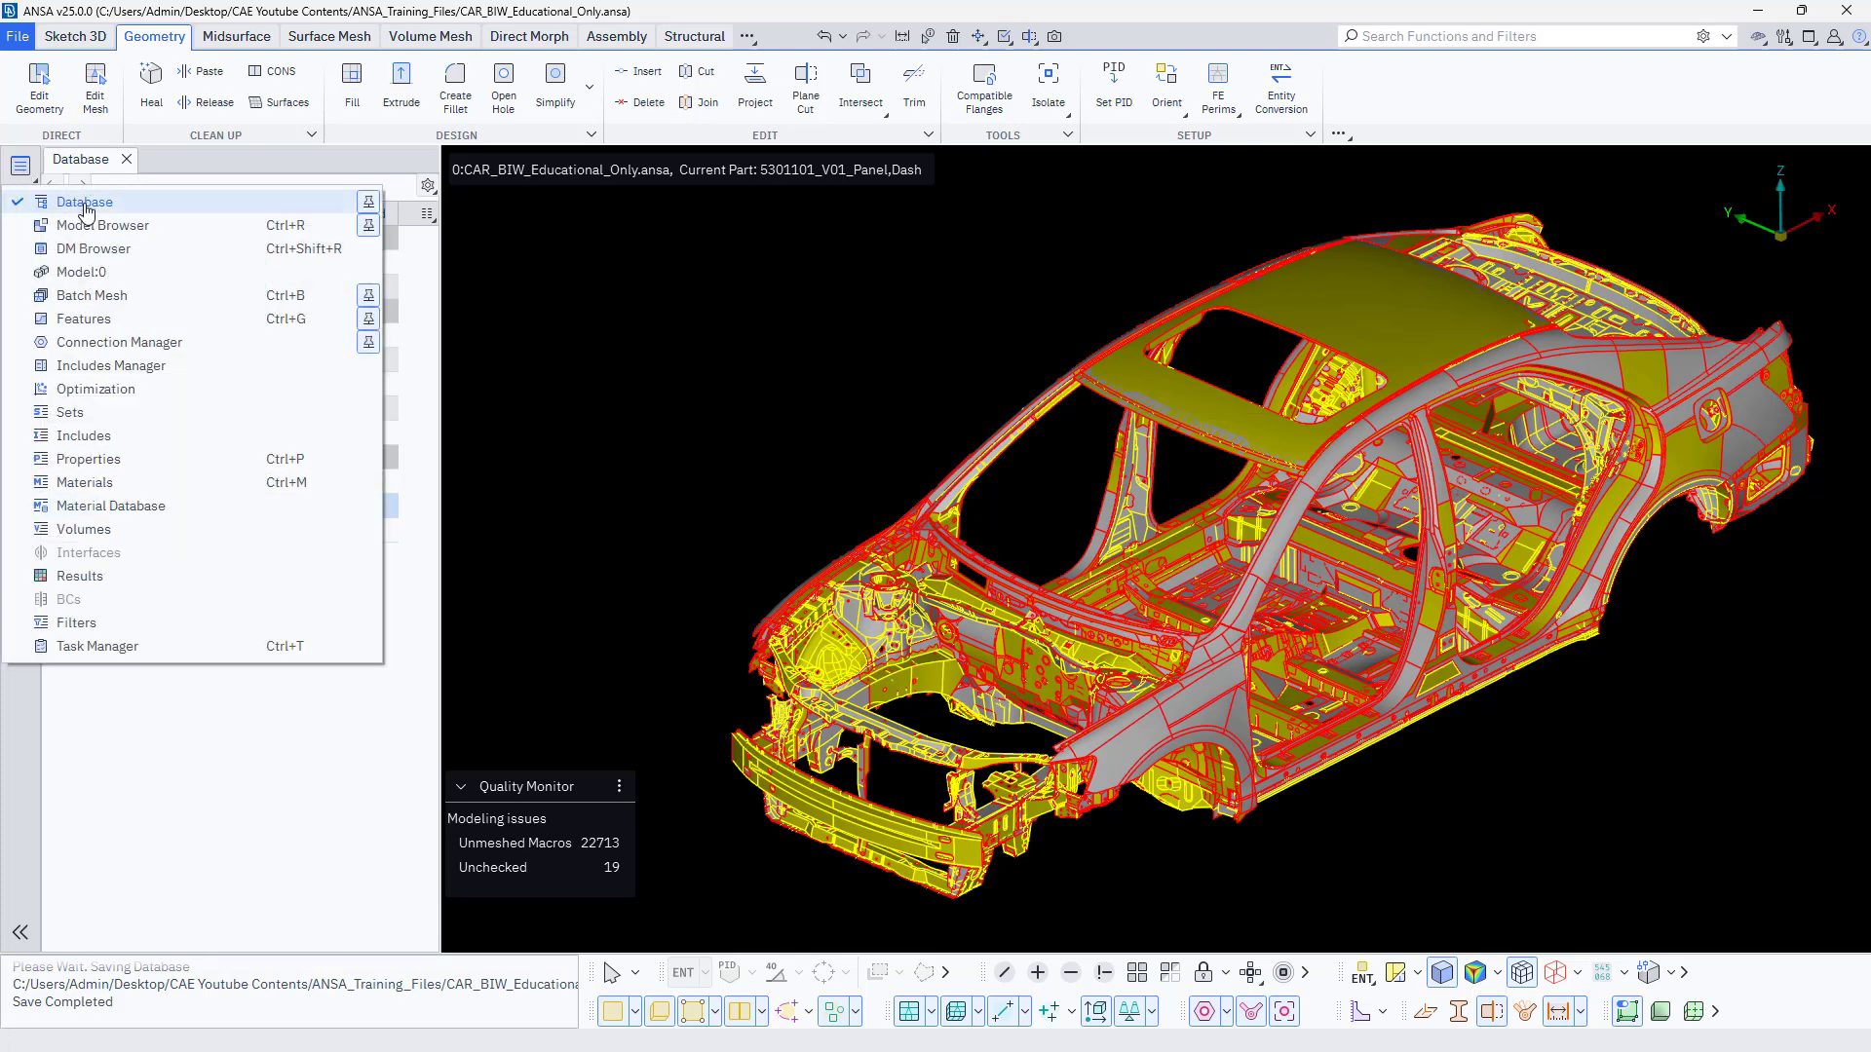
left_click(369, 225)
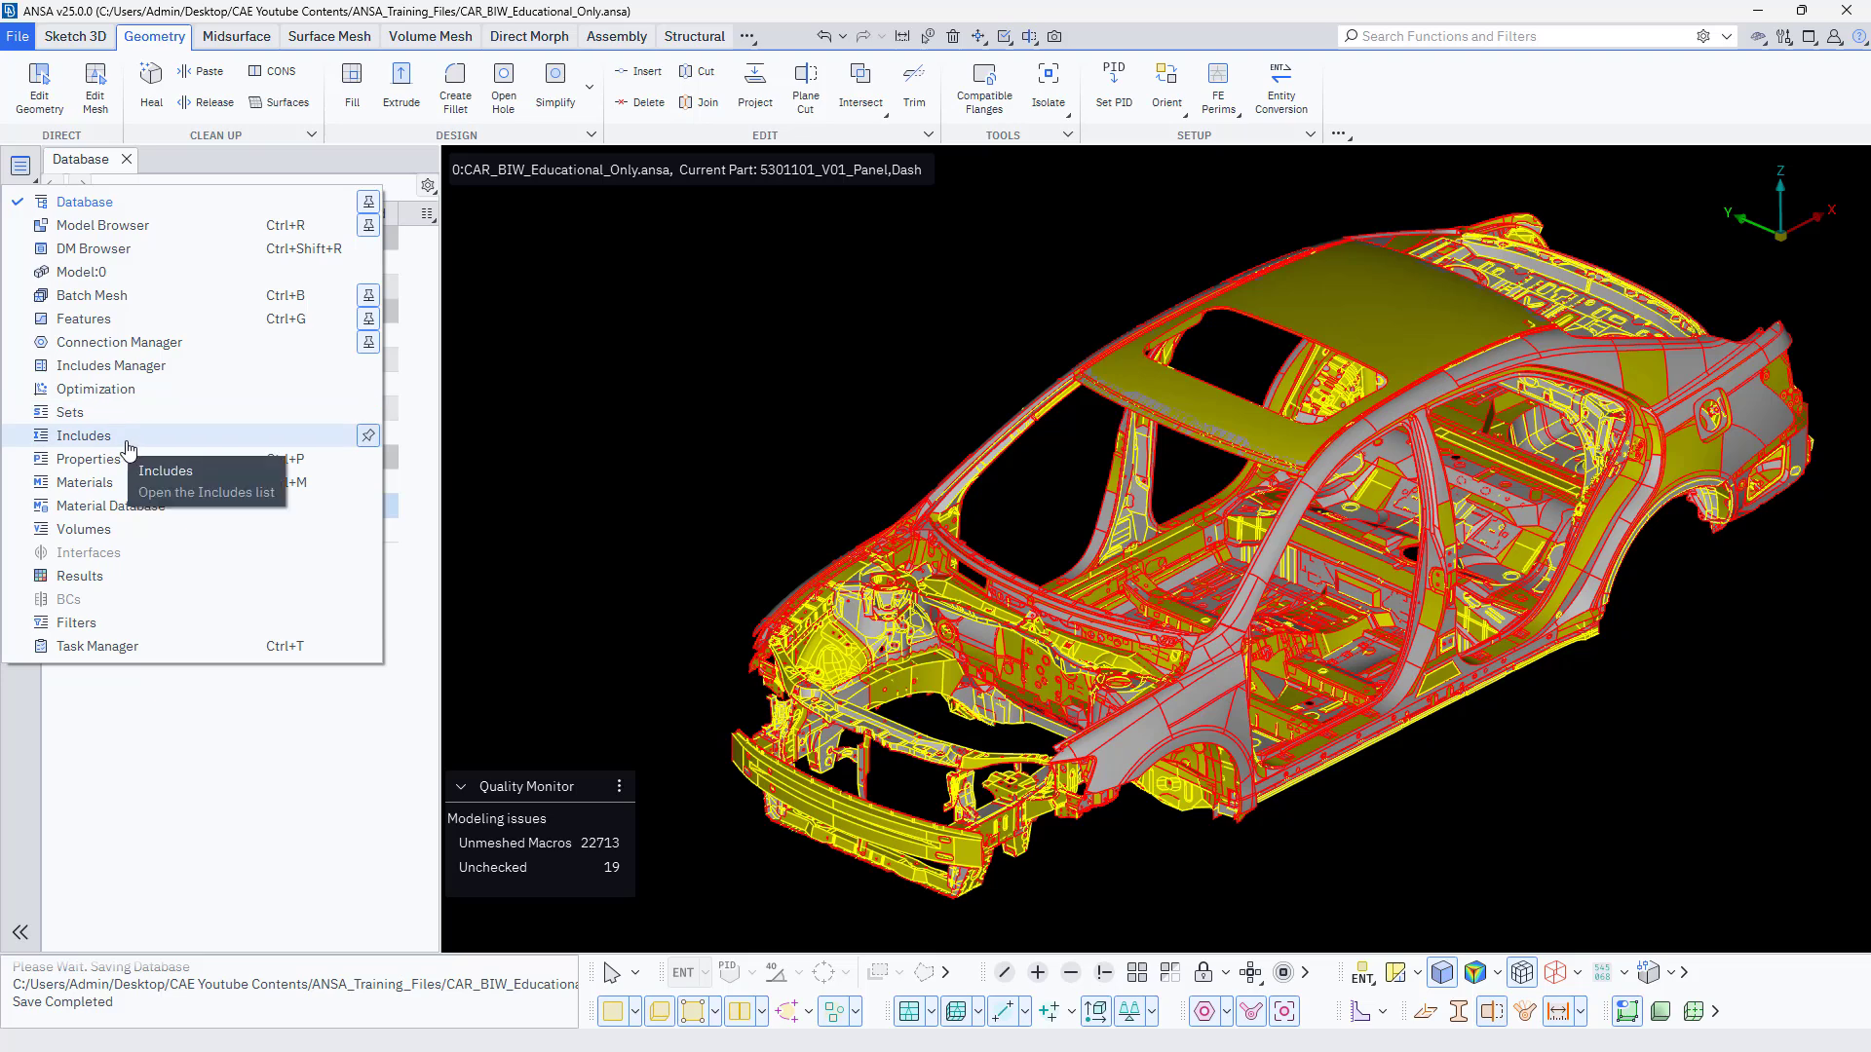
left_click(368, 435)
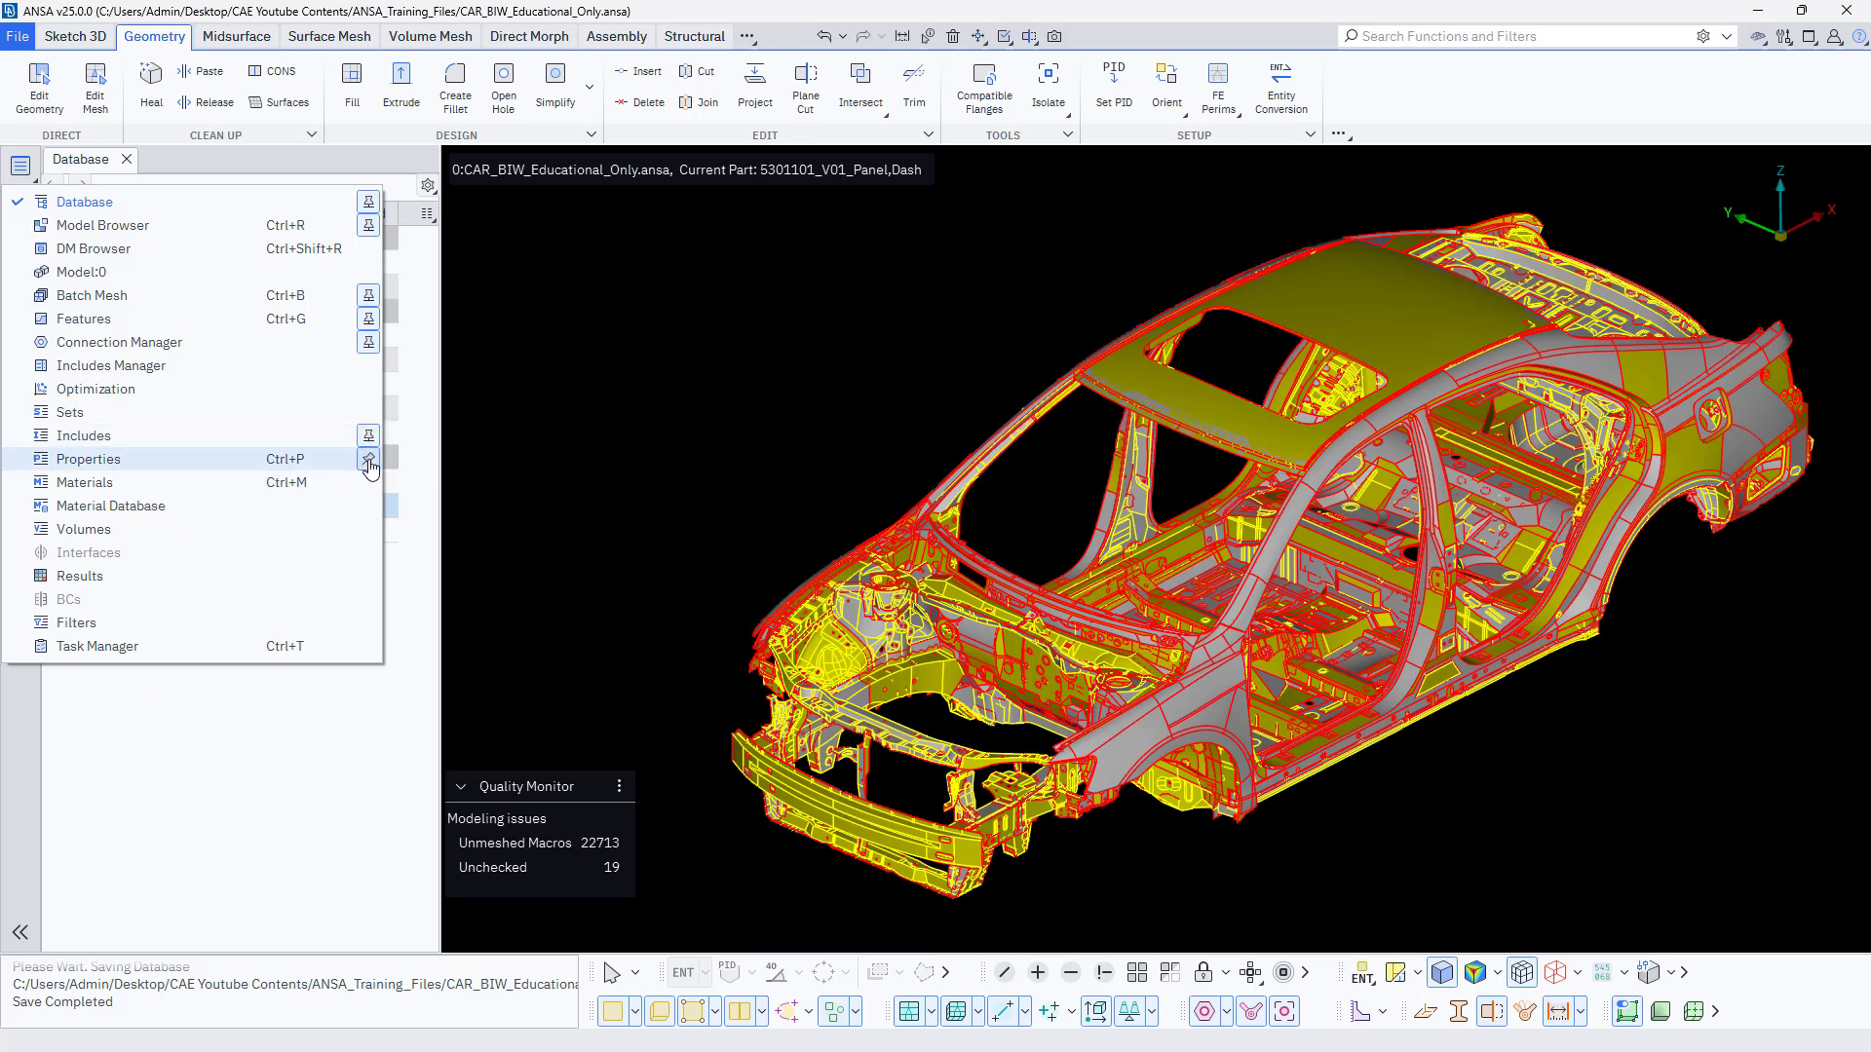
left_click(369, 459)
left_click(366, 478)
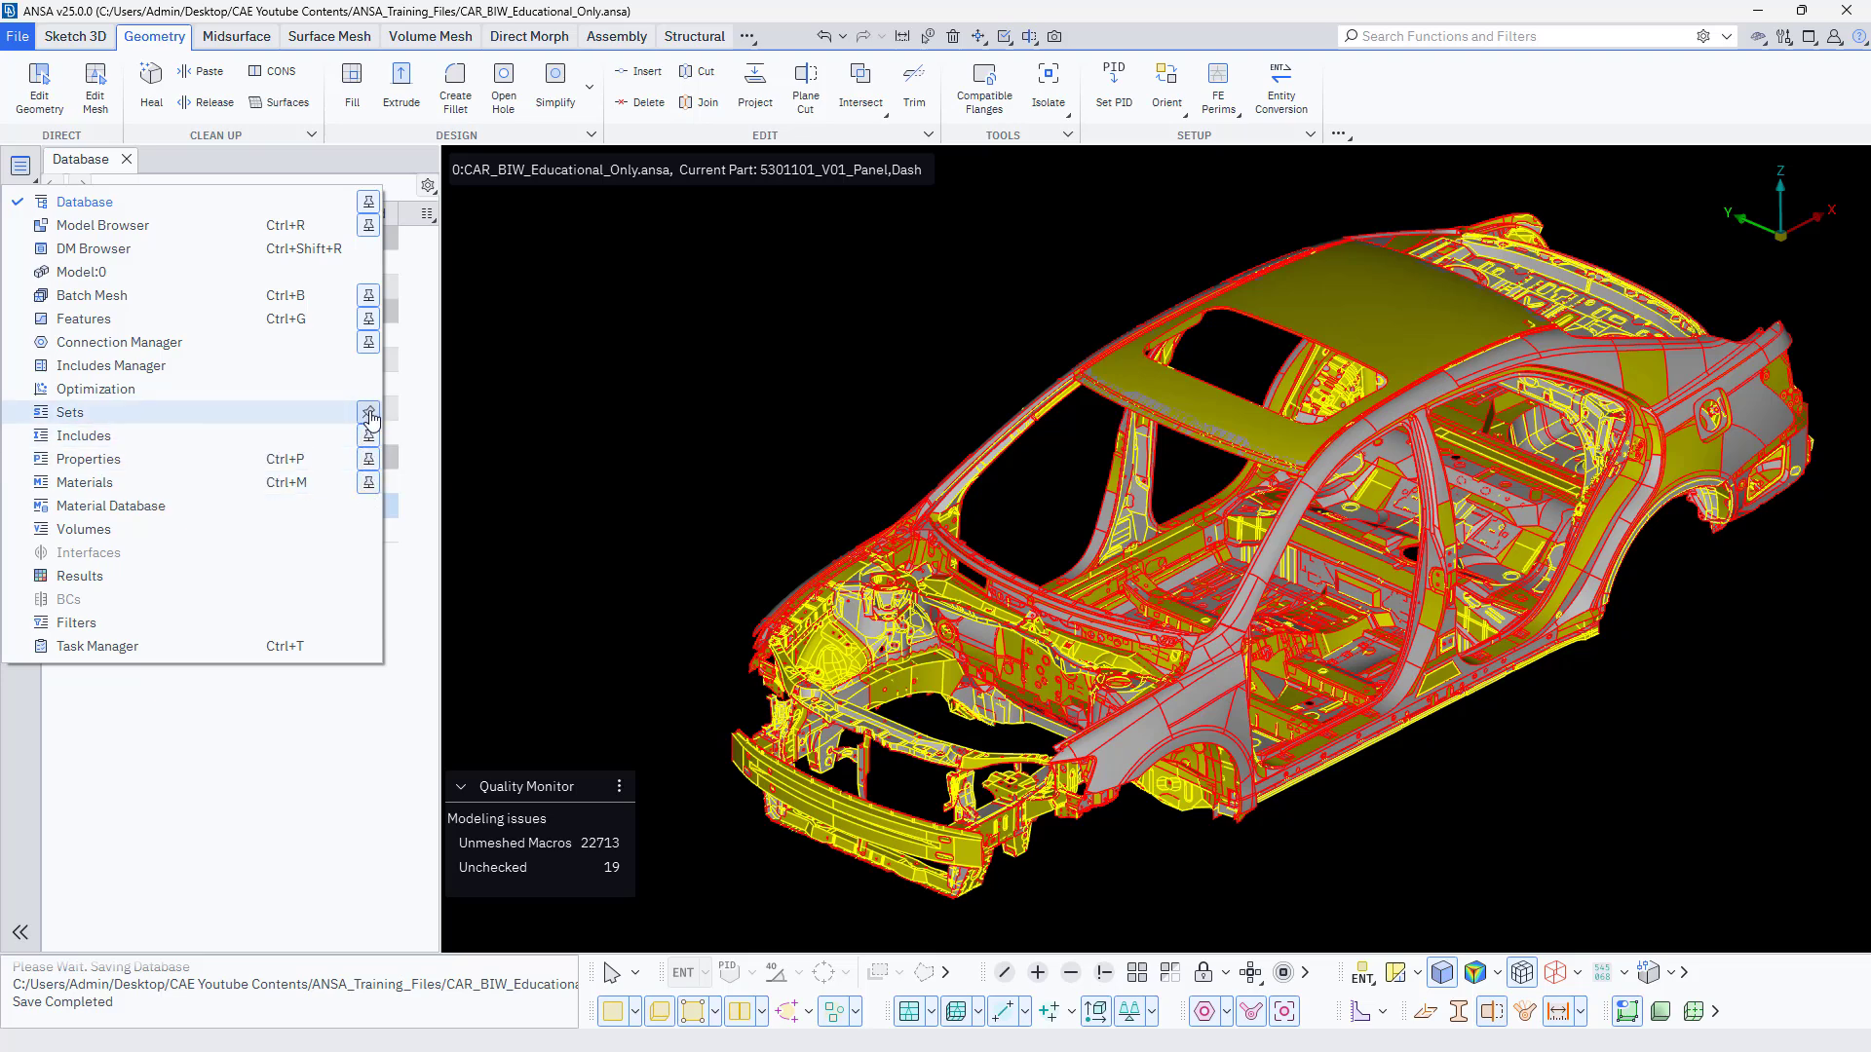
left_click(368, 414)
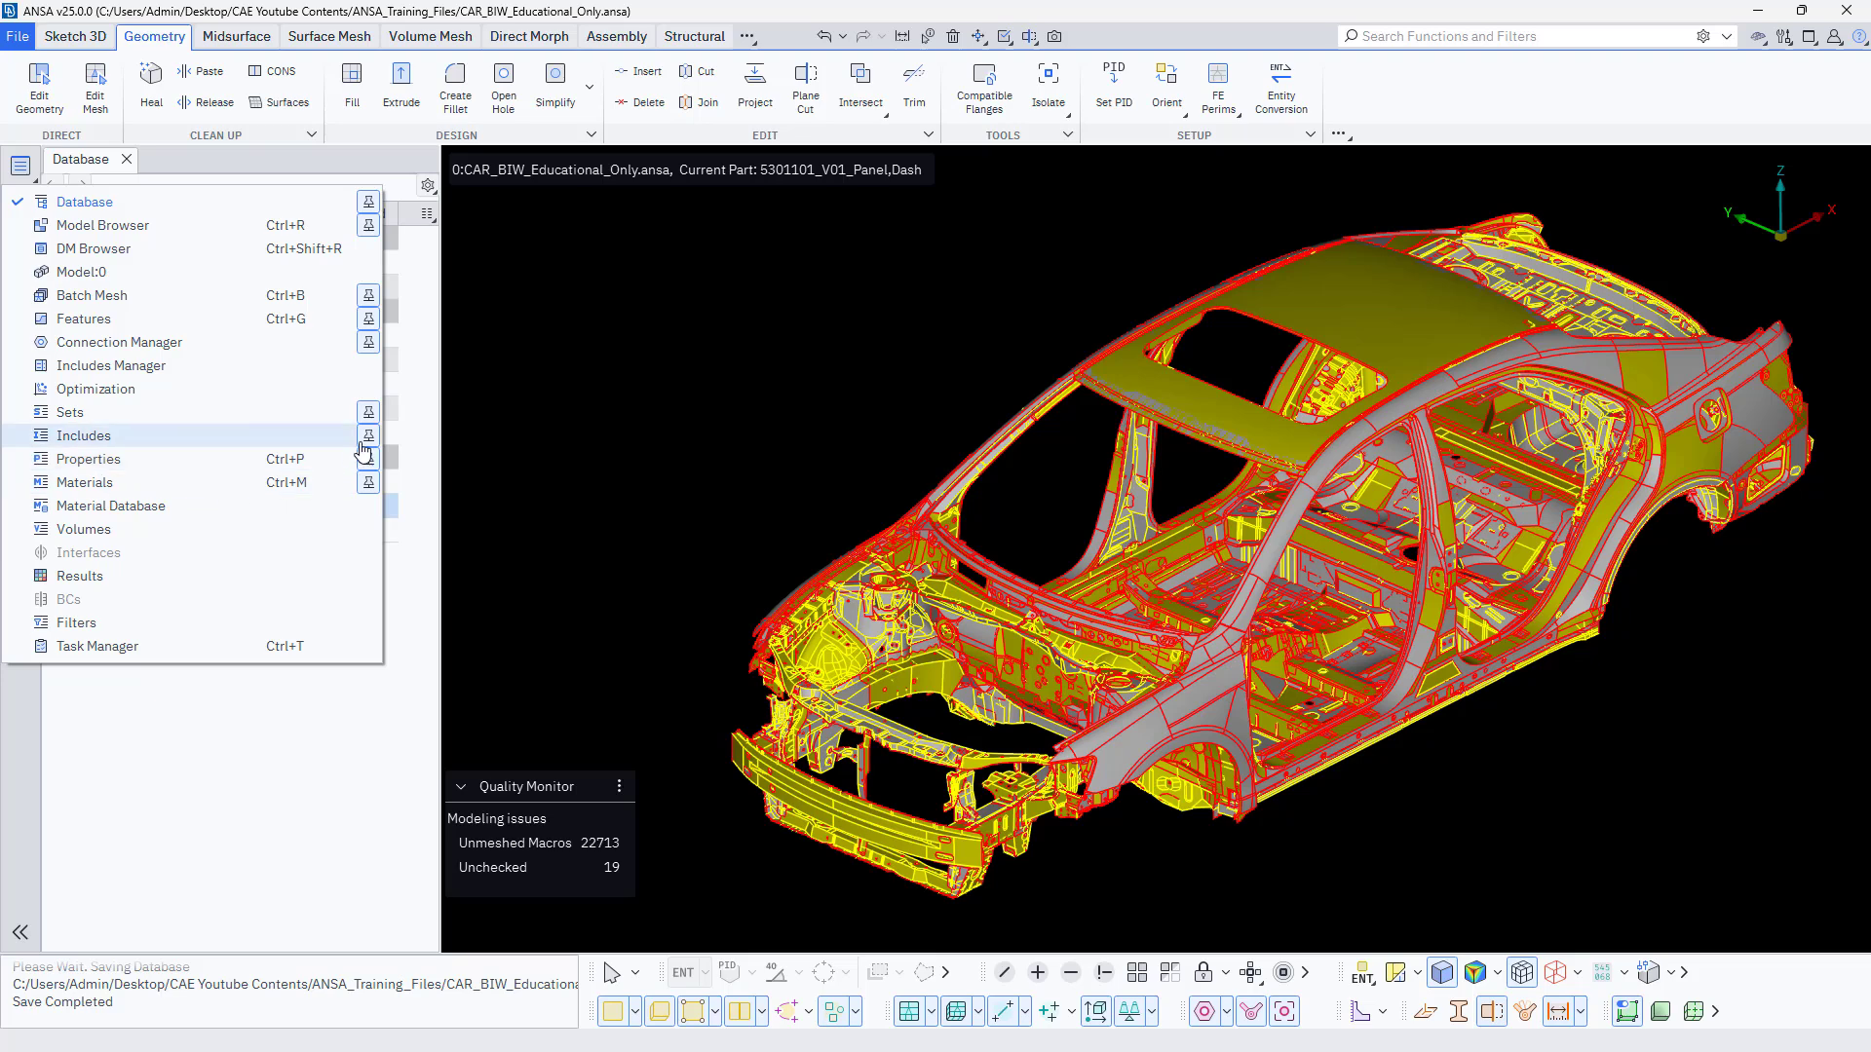
left_click(419, 429)
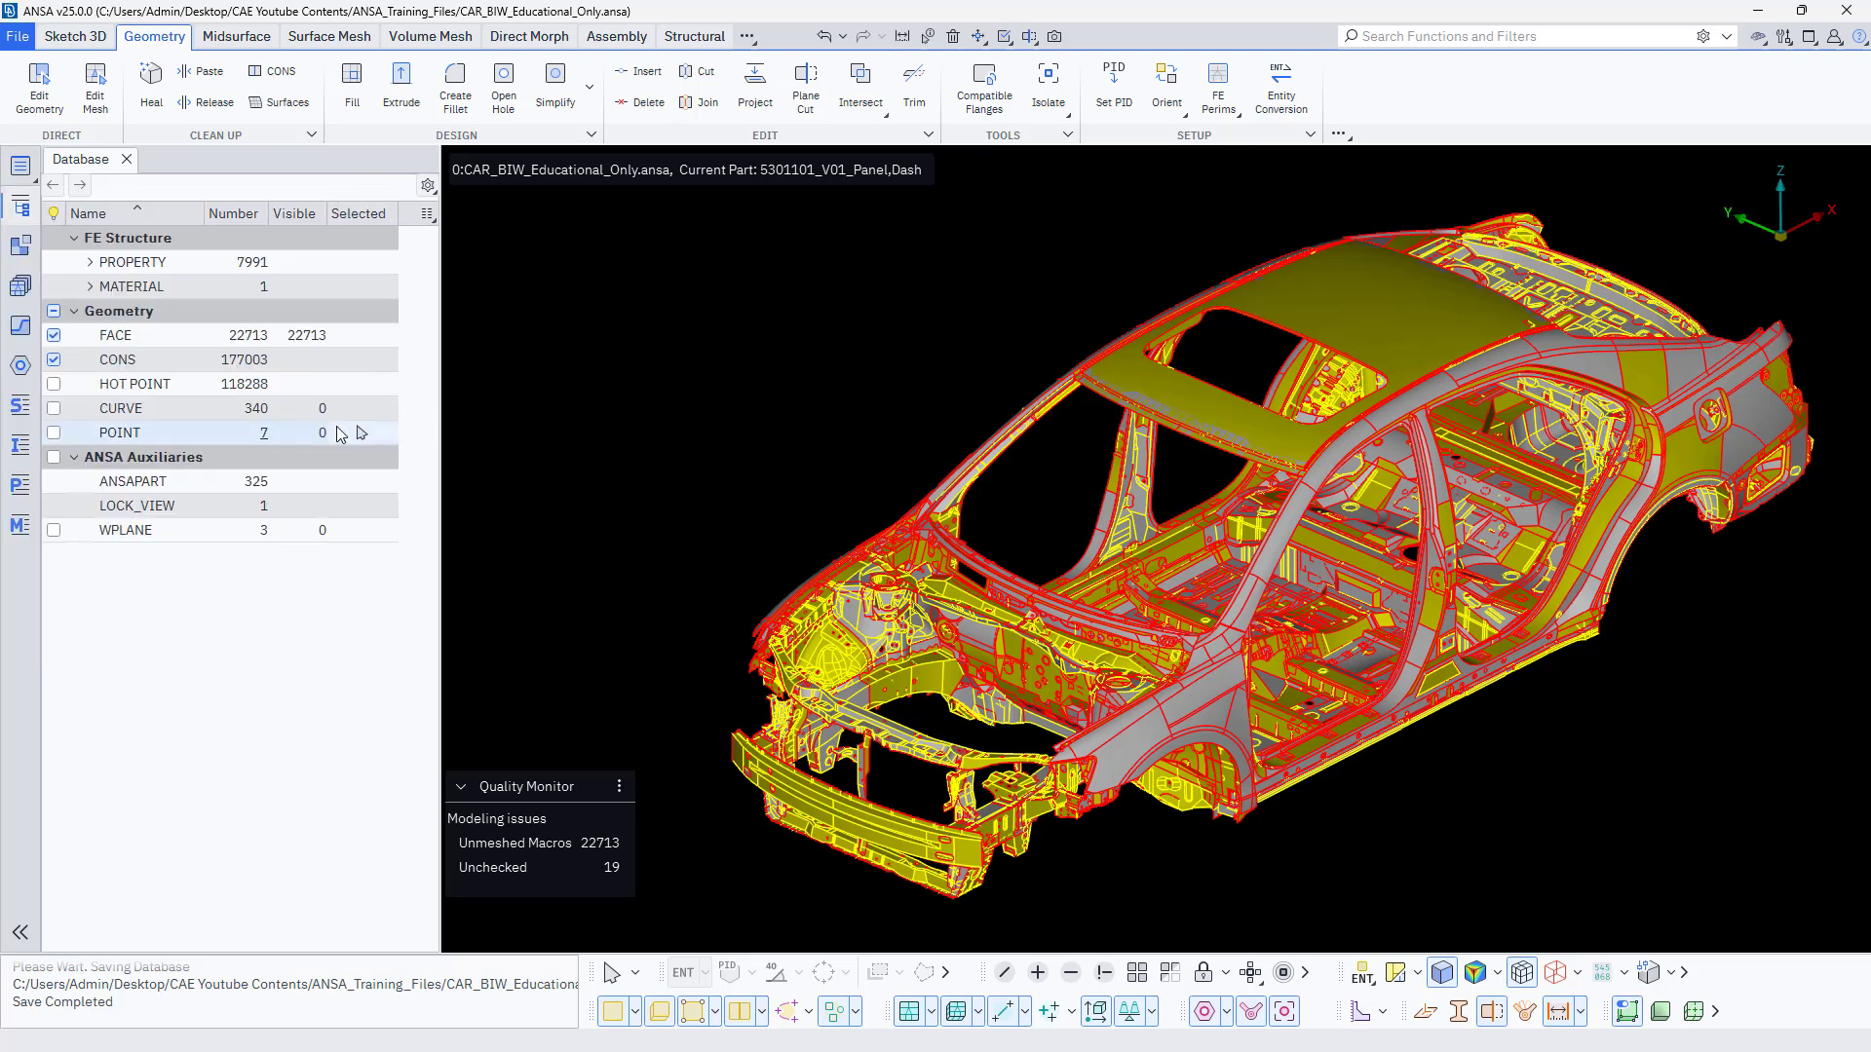
Open the Properties list, view the property card of Surface.4 and close the card.
left_click(22, 488)
left_click(458, 282)
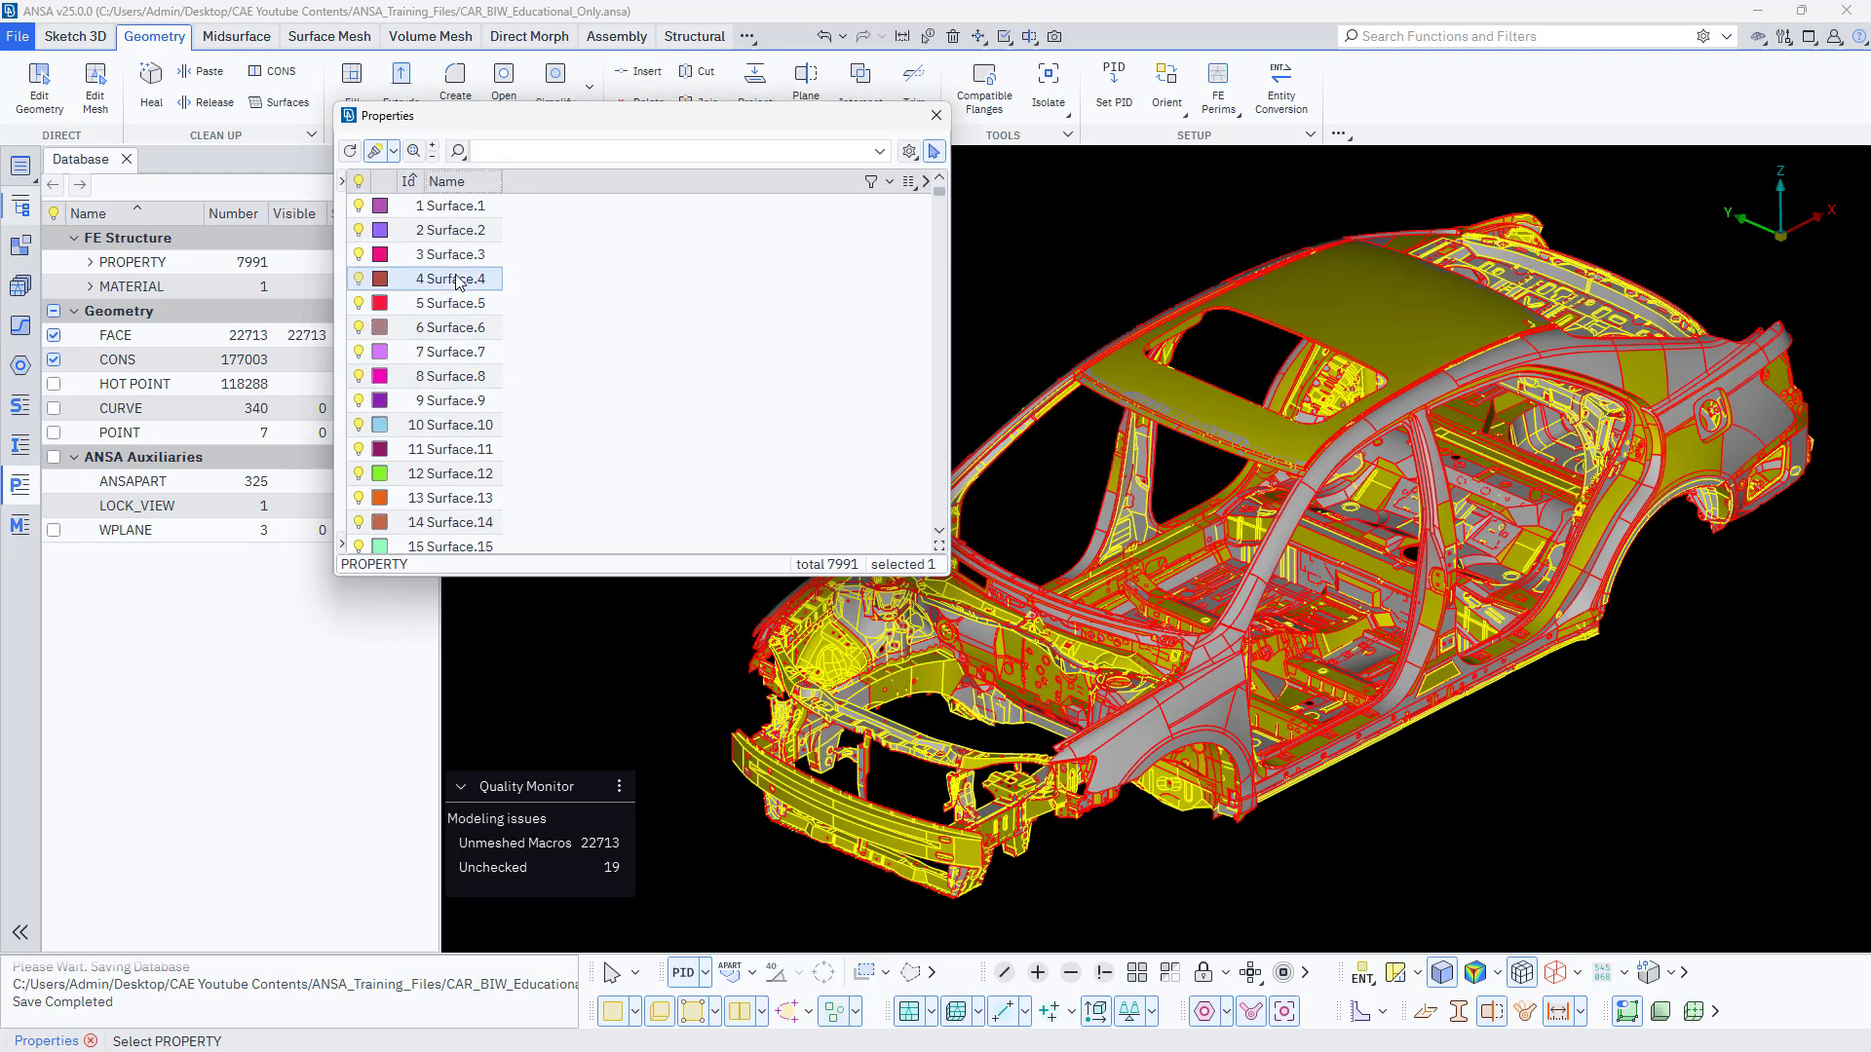
double_click(458, 282)
left_click(883, 257)
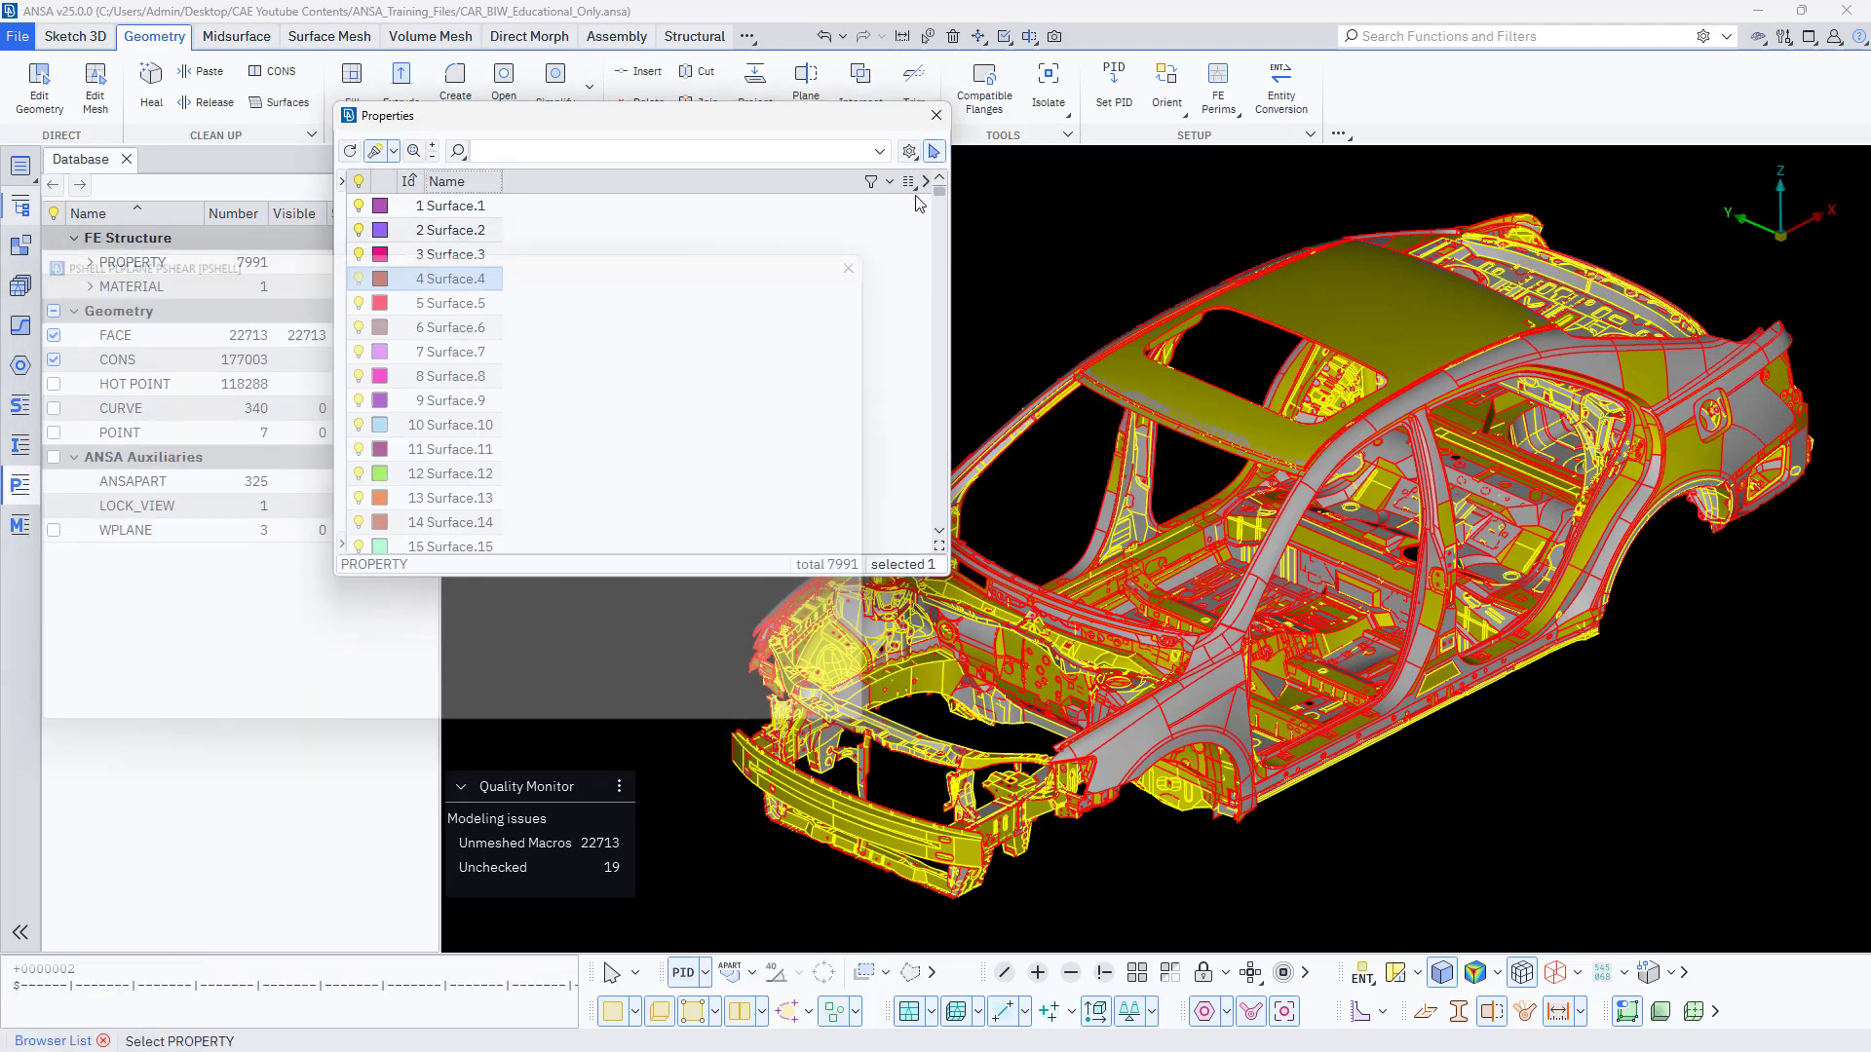
Add the T field as a column in the Properties list and close the list.
left_click(908, 181)
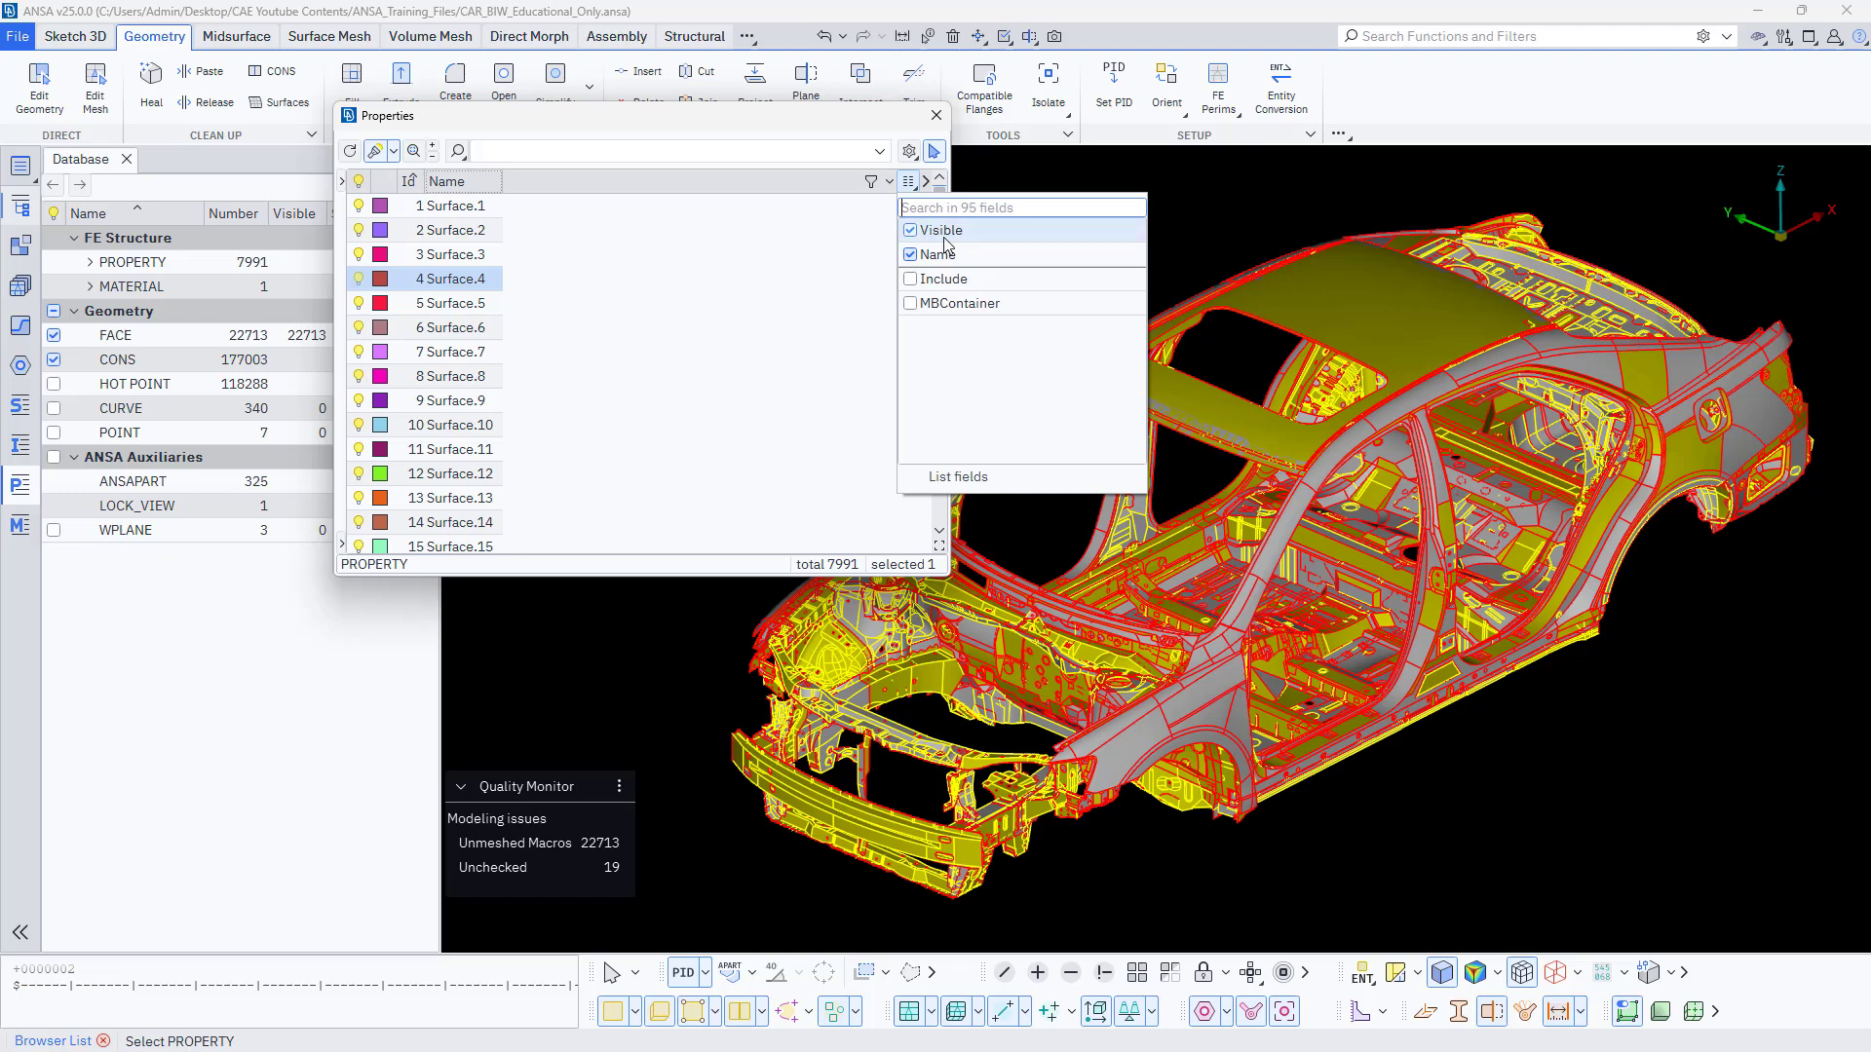
type("t")
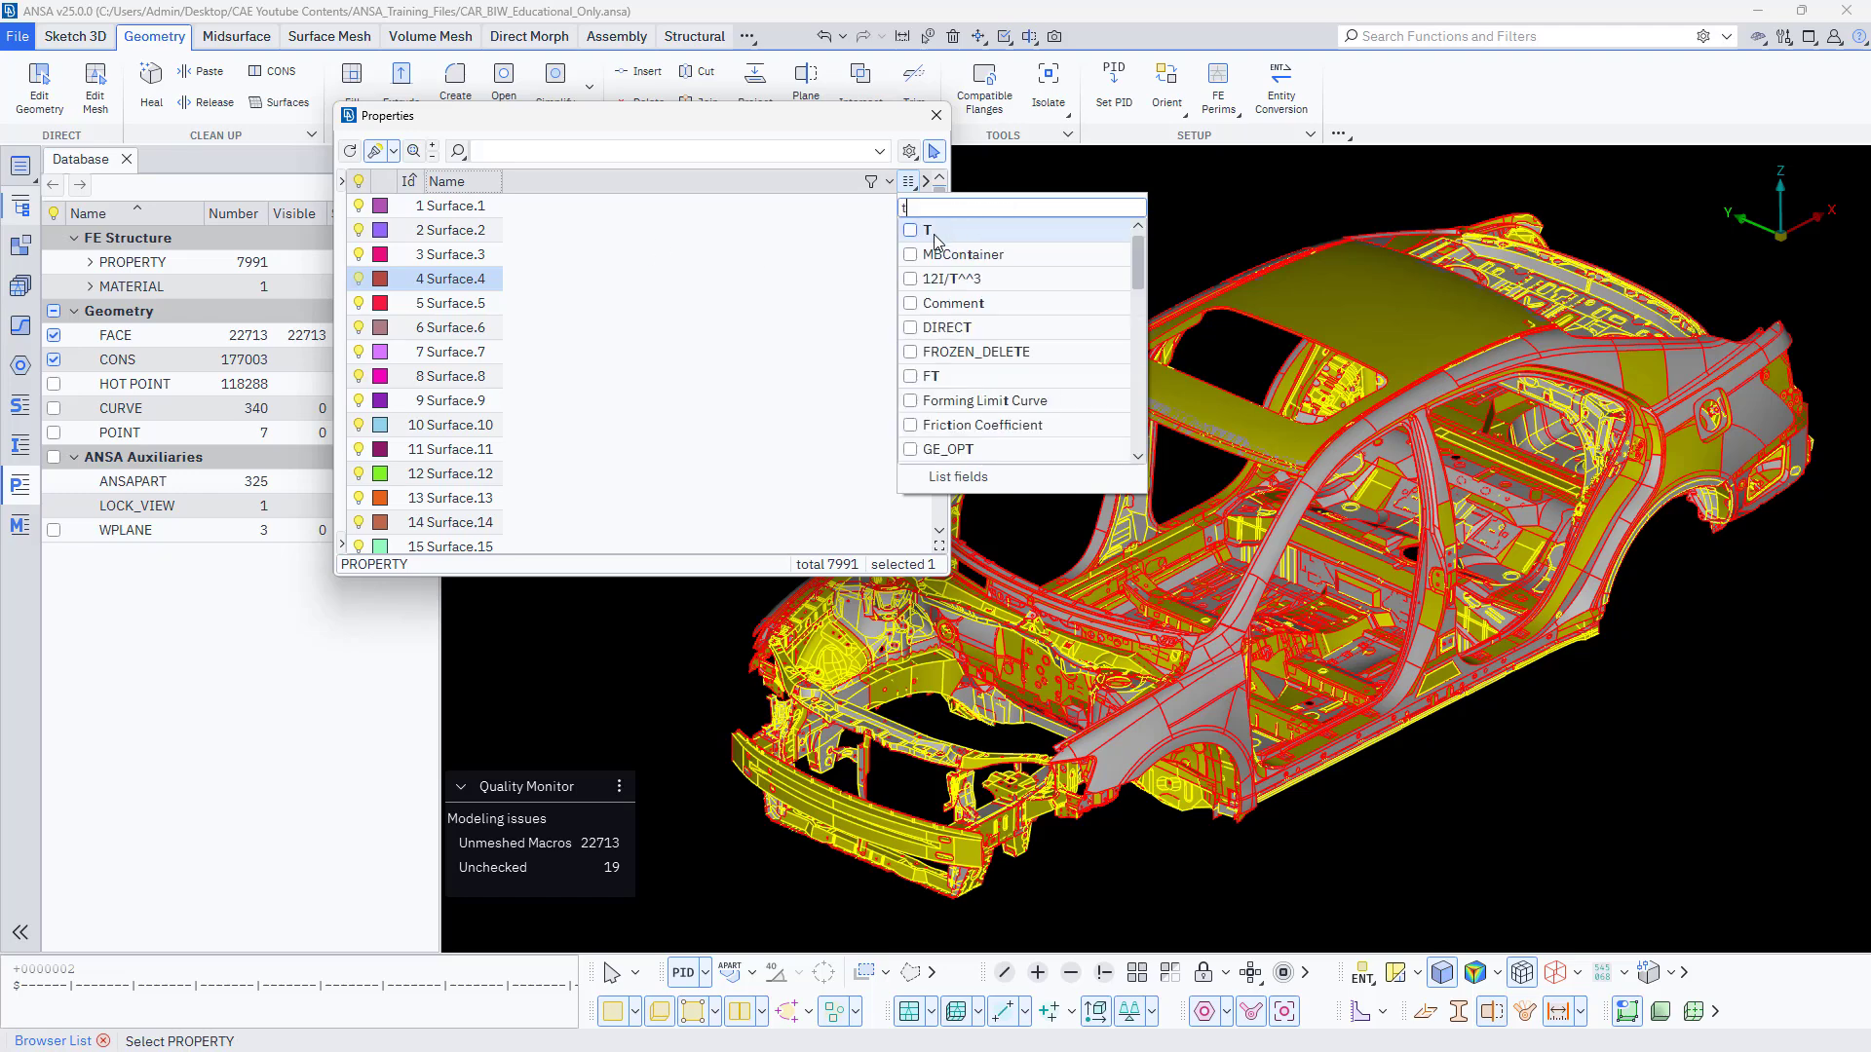
key("Return")
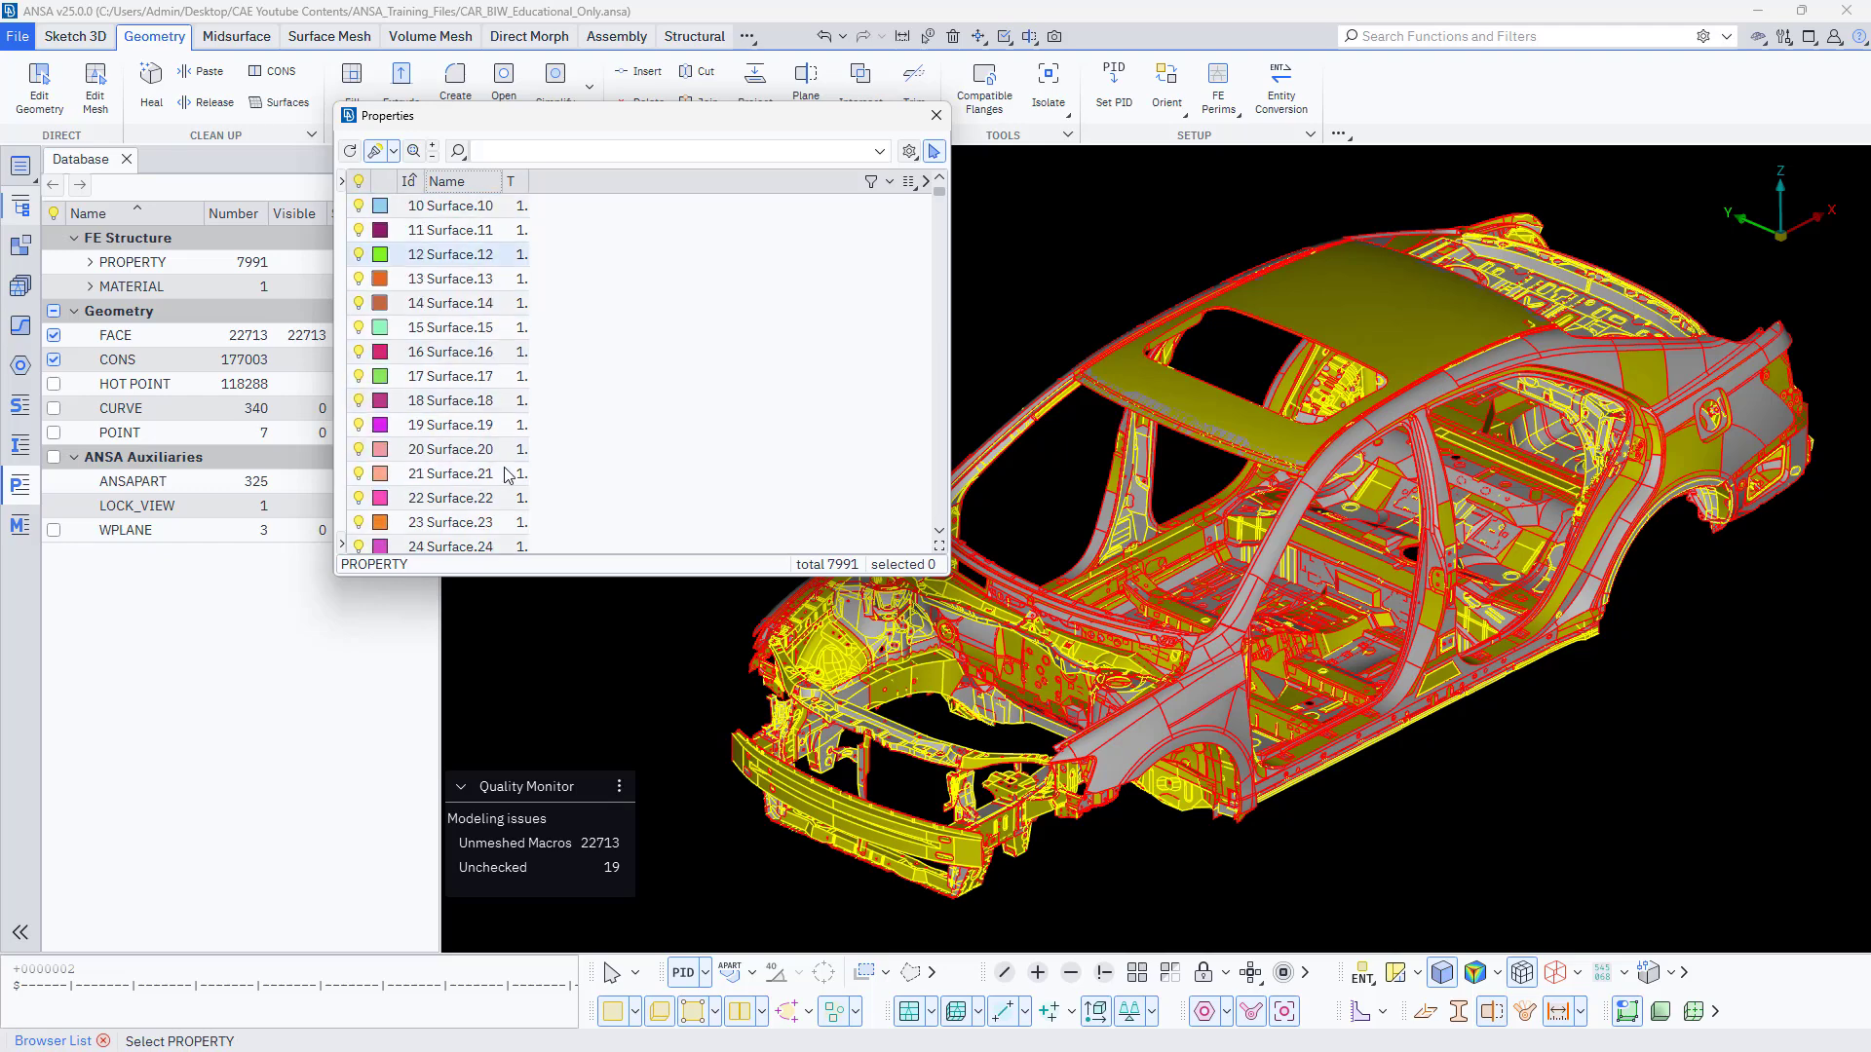
left_click(935, 116)
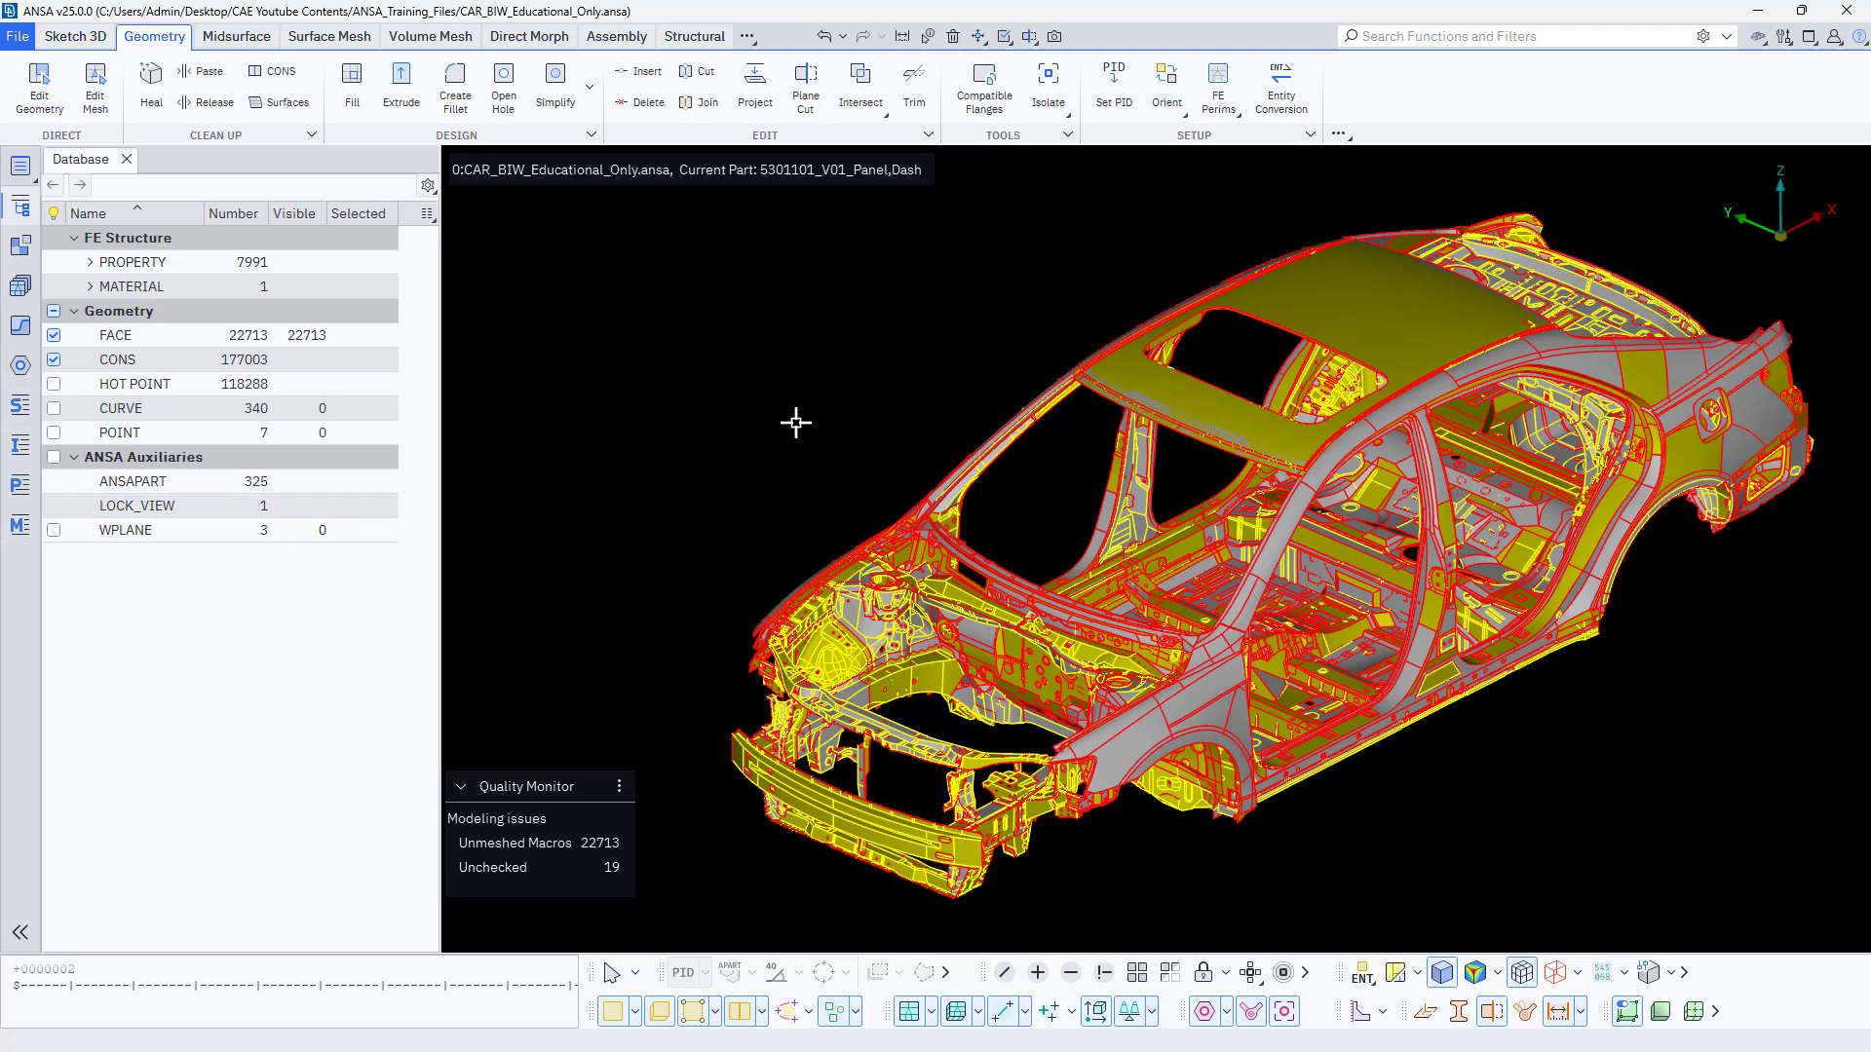
Examine the car body from both front corners and close up at the engine bay.
middle_click_drag(839, 420, 793, 406, "ctrl")
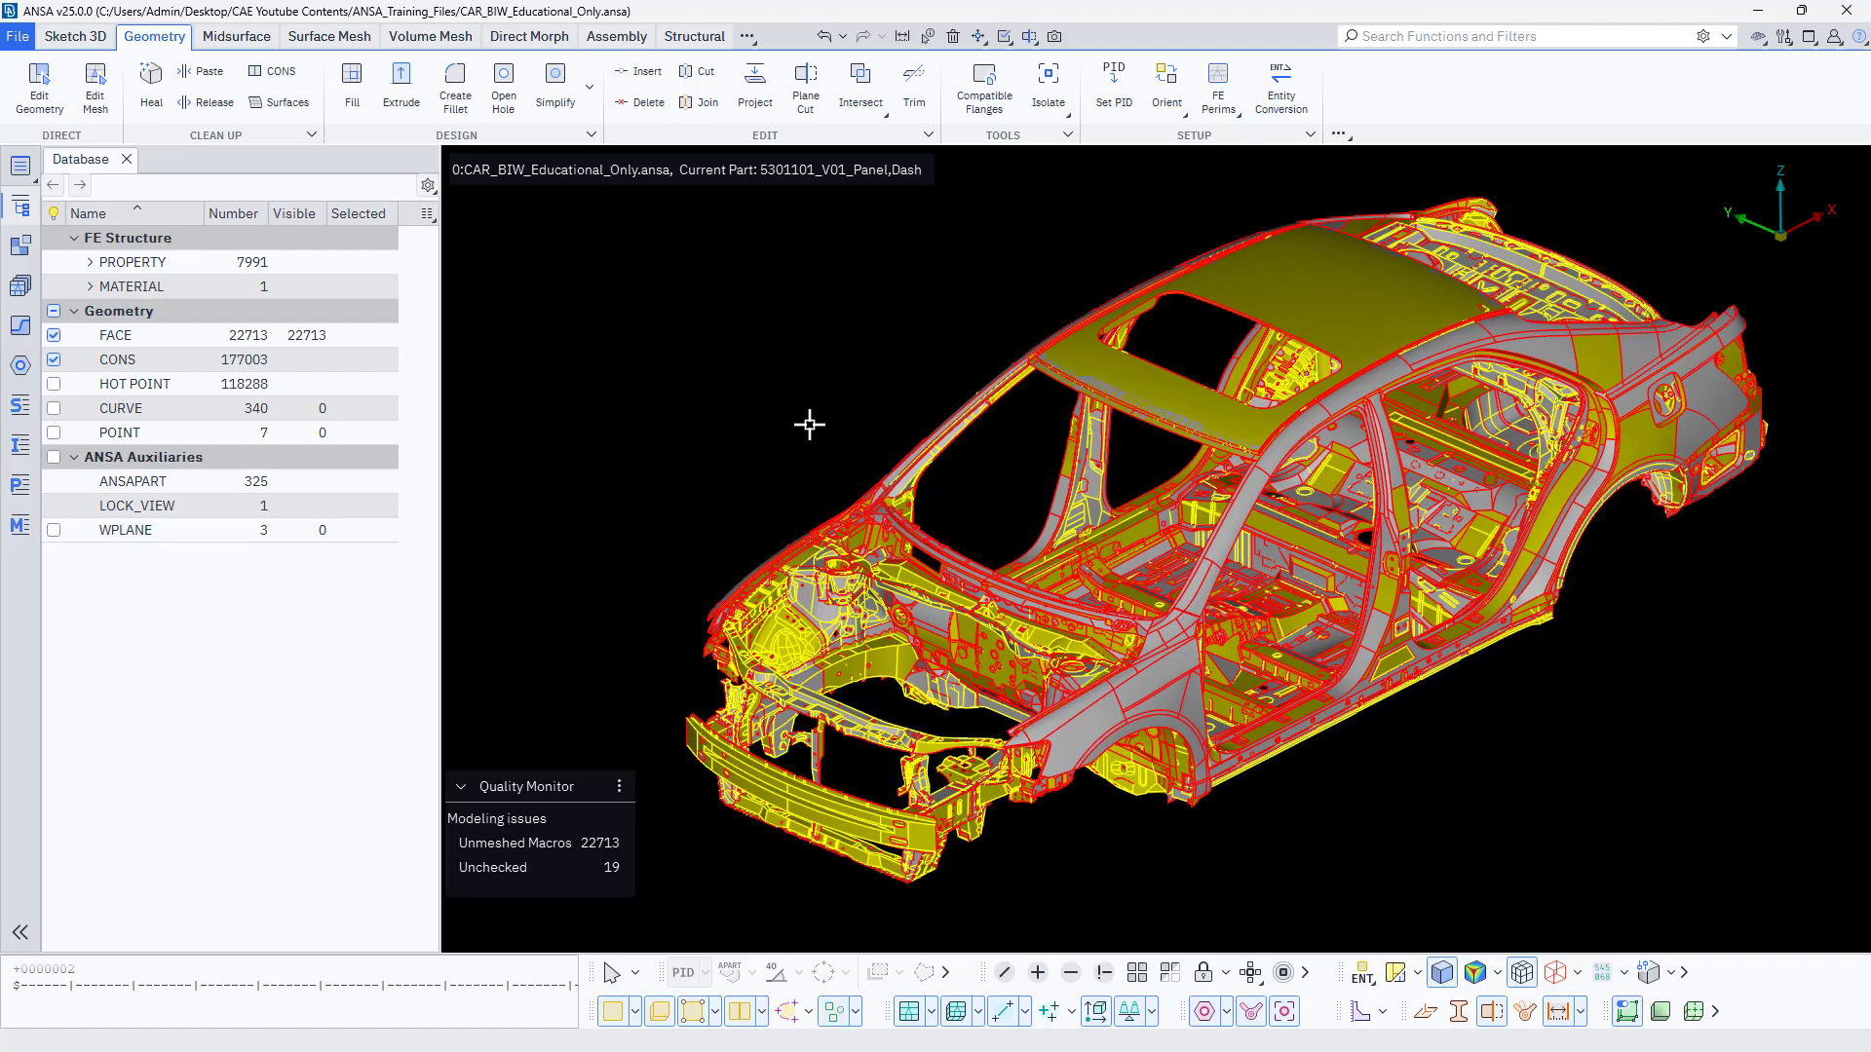
mouse_move(810, 472)
left_mouse_down("ctrl")
mouse_move(851, 459)
mouse_move(781, 470)
mouse_move(818, 506)
mouse_move(793, 472)
left_mouse_up("ctrl")
scroll(746, 529, "up", 5)
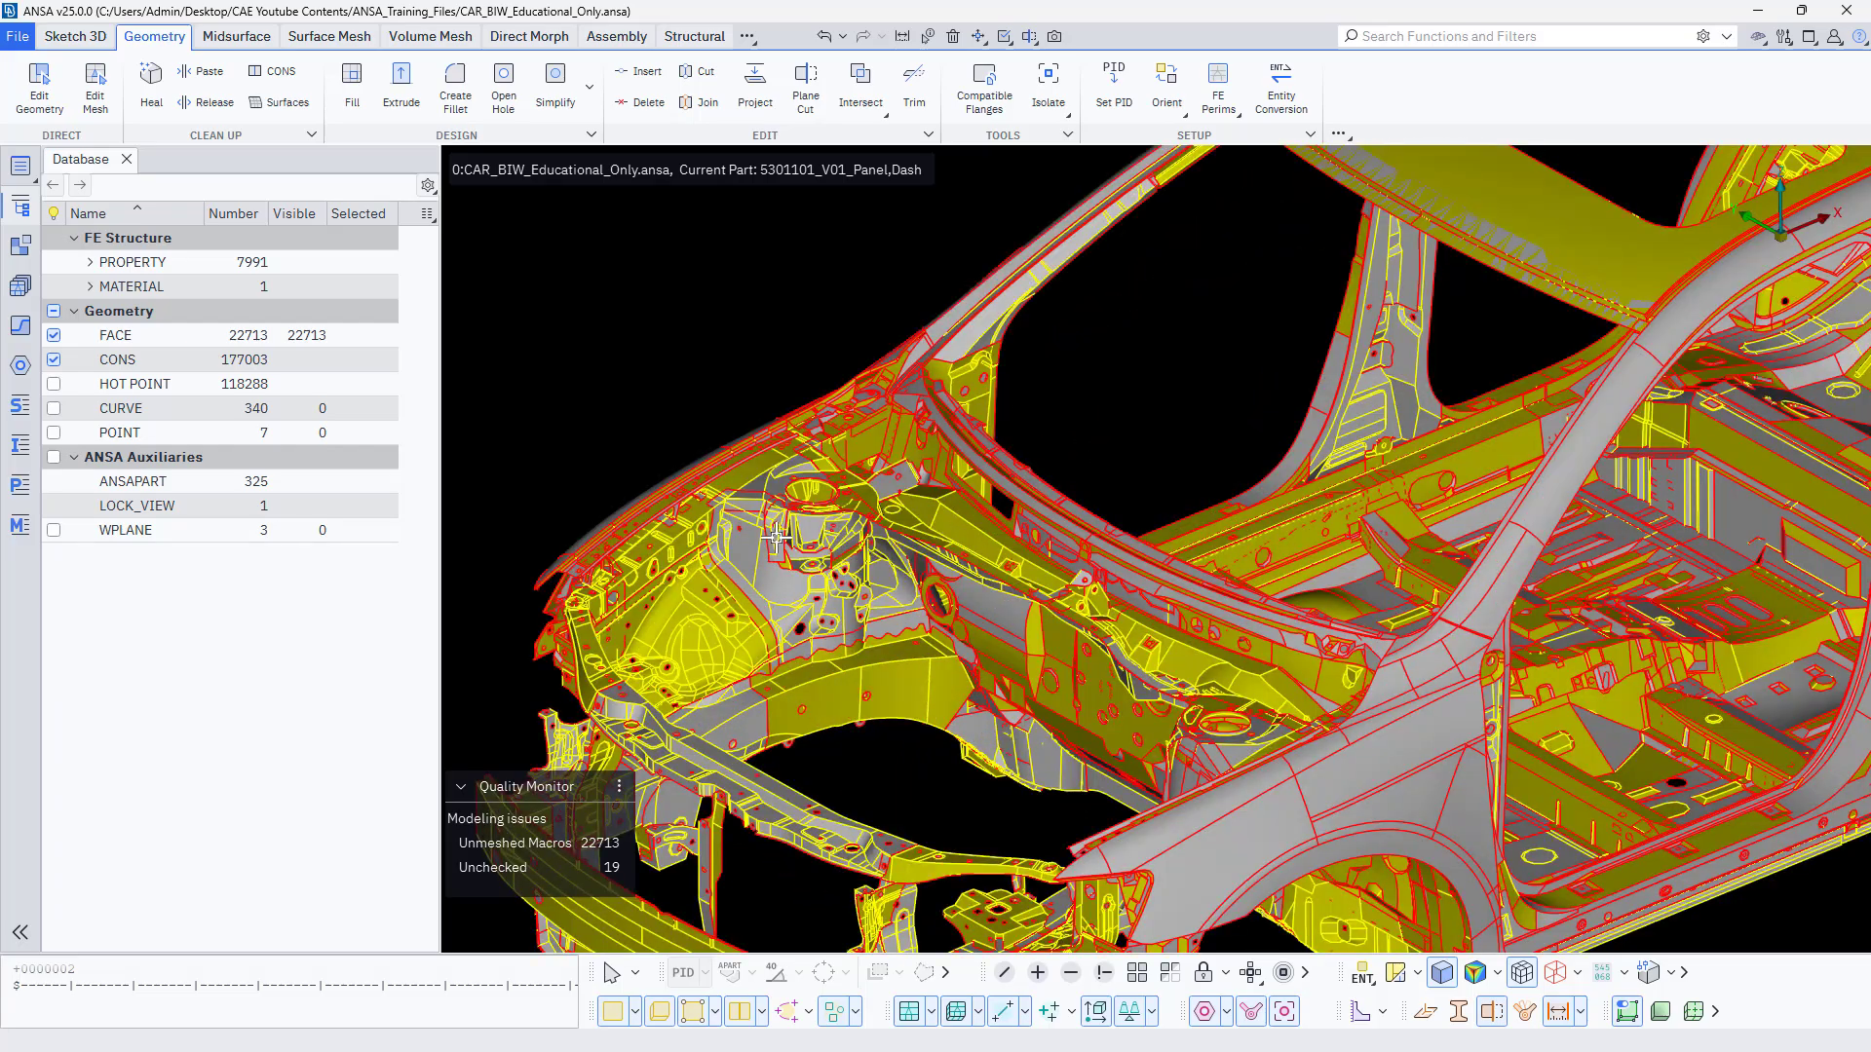
scroll(777, 537, "down", 5)
left_click_drag(887, 585, 764, 577, "ctrl")
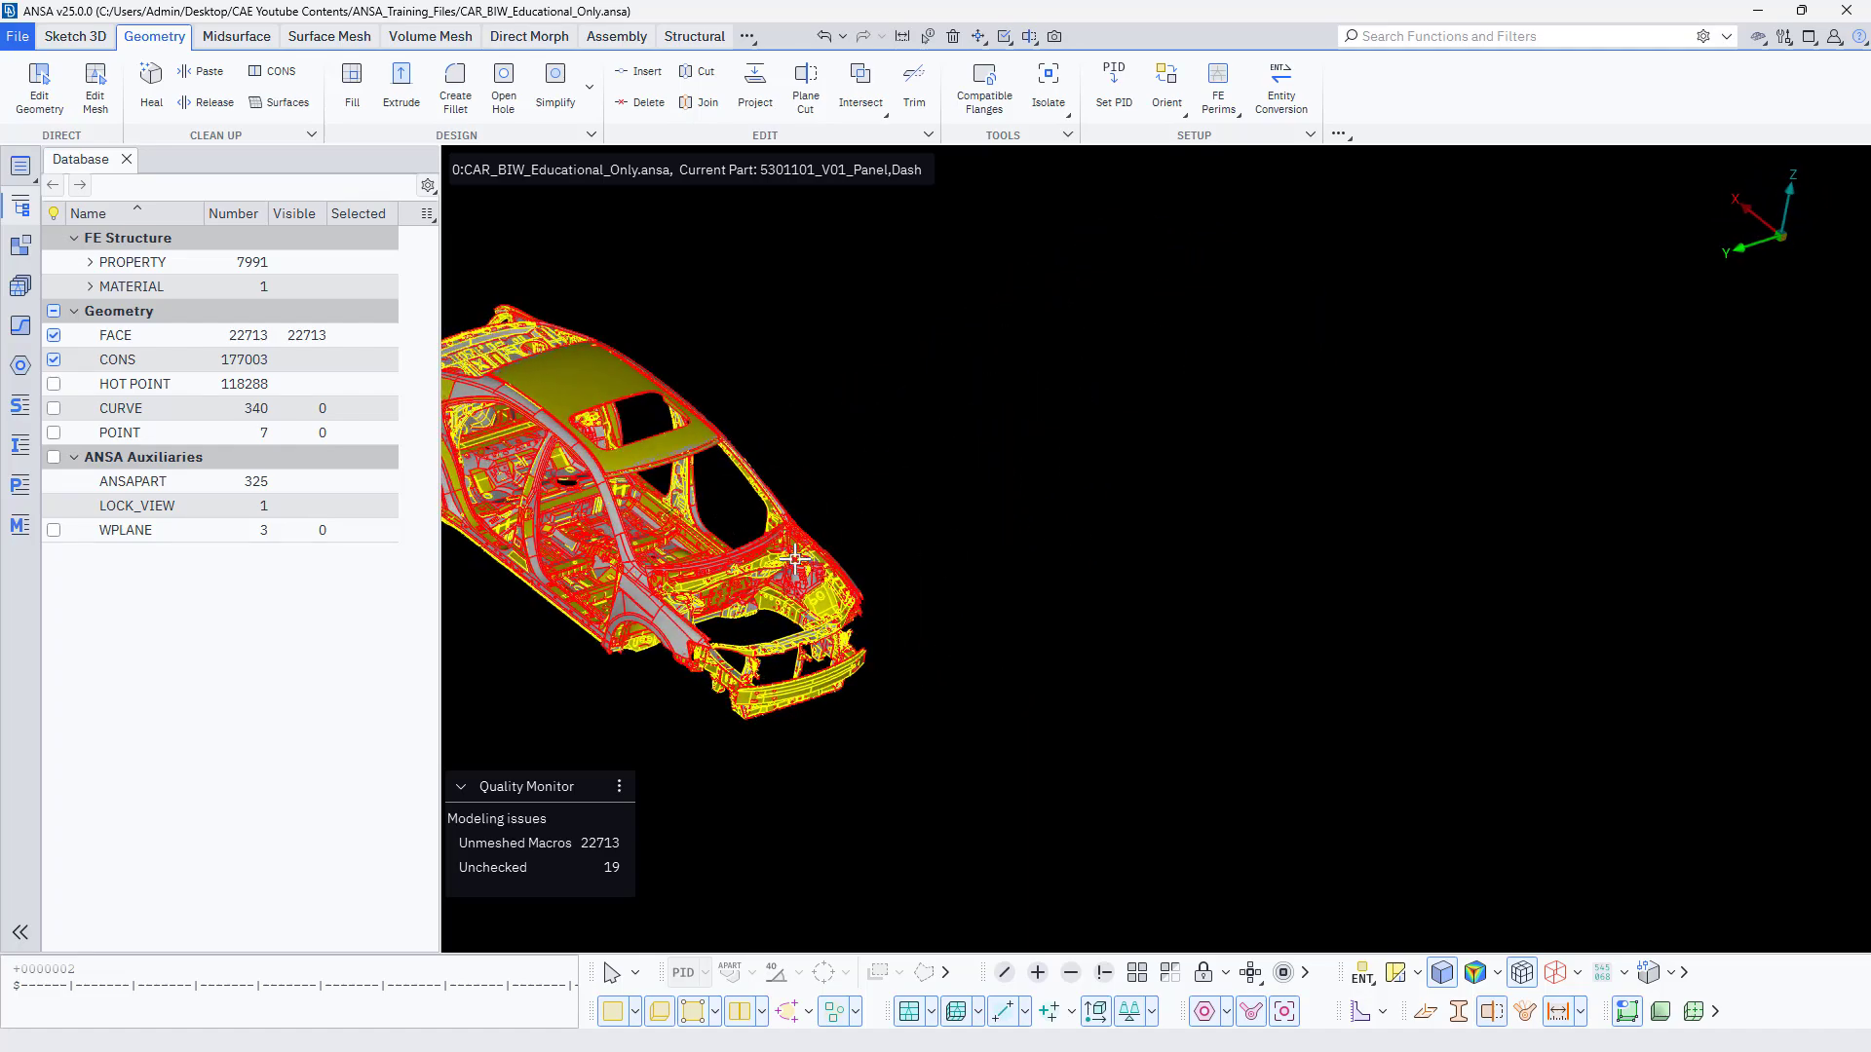
middle_click_drag(743, 544, 1056, 601, "ctrl")
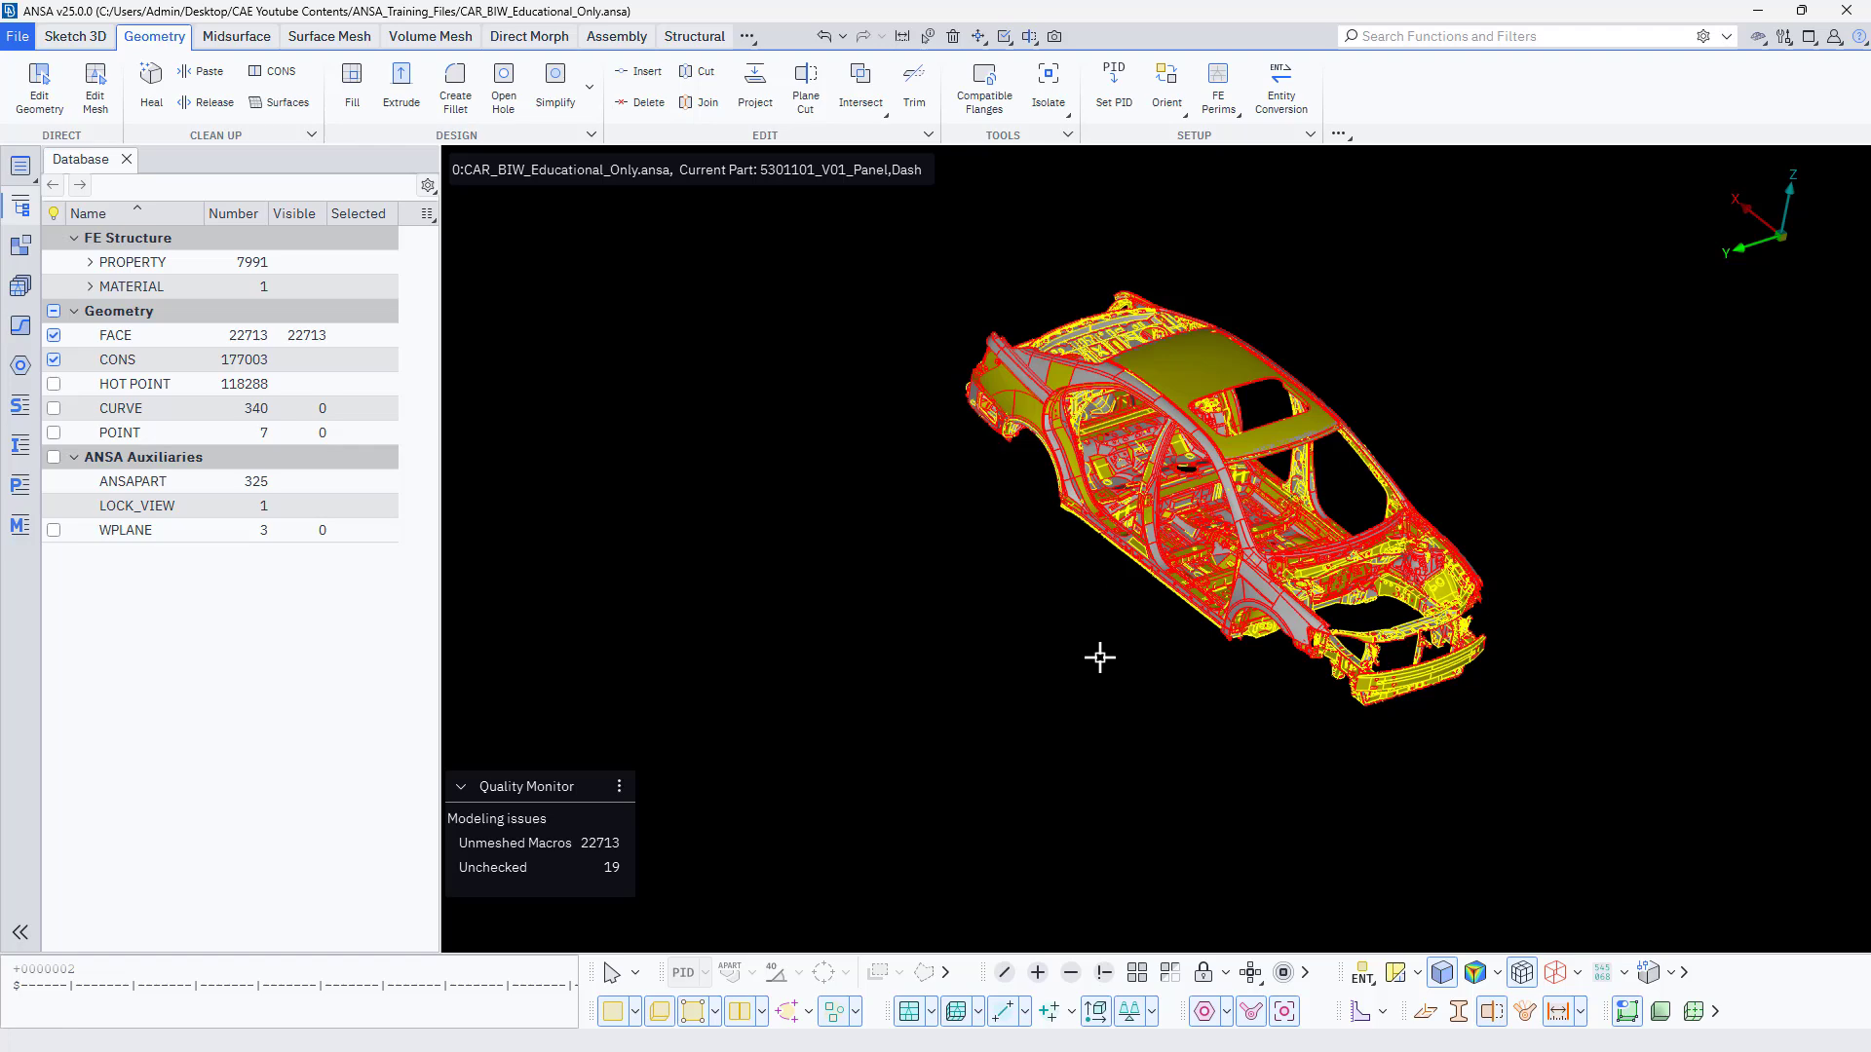
middle_click_drag(1104, 672, 1152, 735, "ctrl")
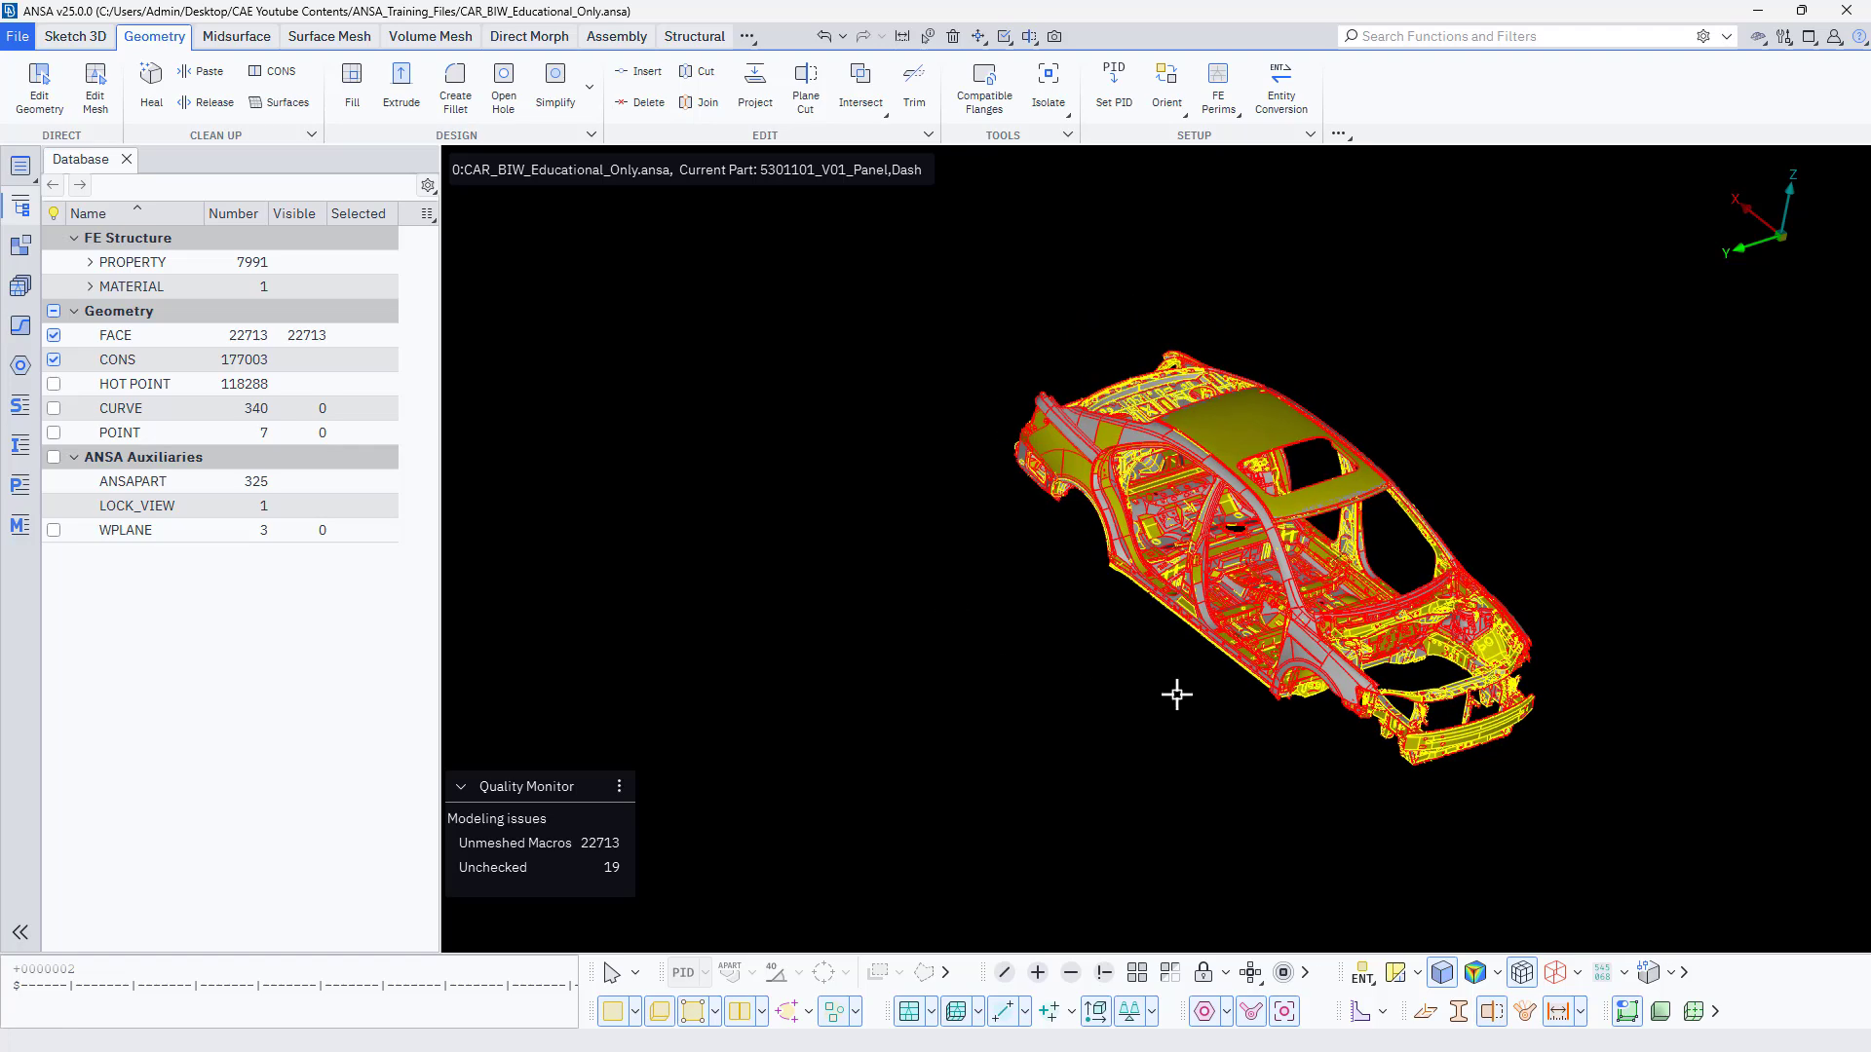
left_click_drag(1176, 694, 1039, 492, "ctrl")
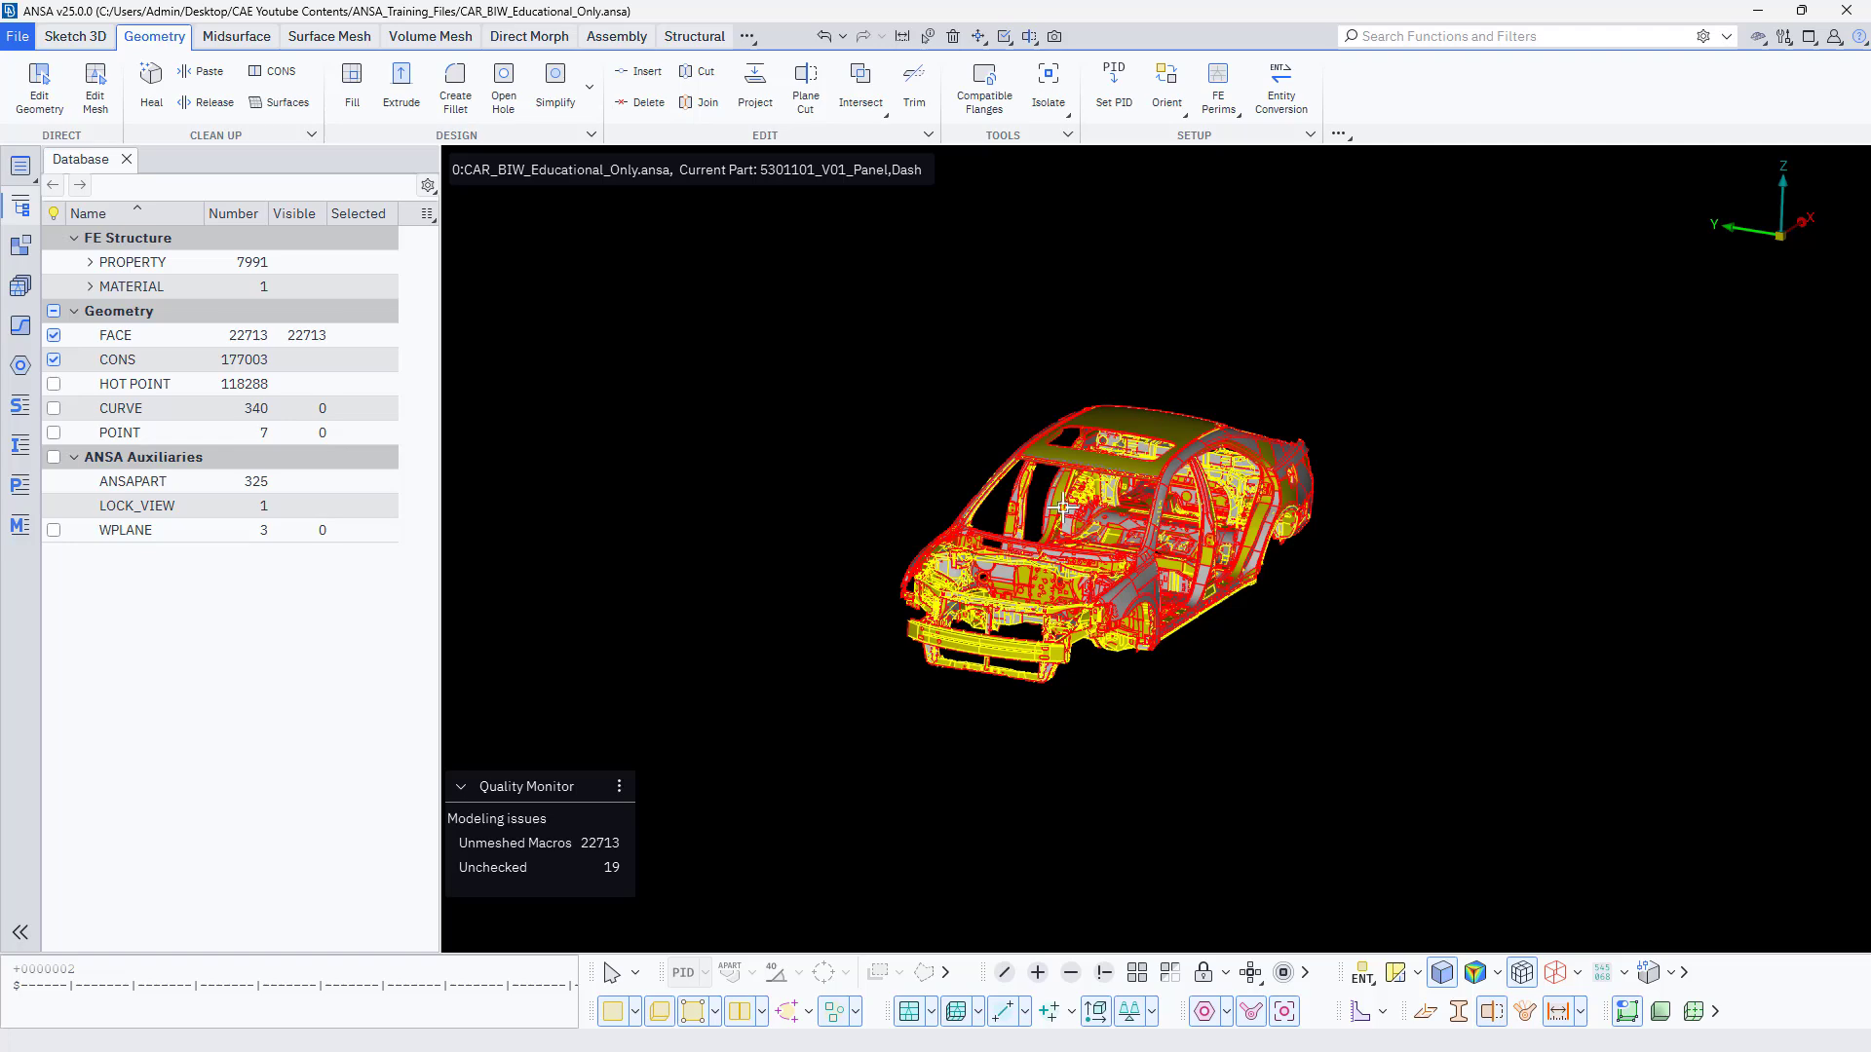
Practise zooming in and out on the whole car body.
scroll(1063, 507, "up", 3)
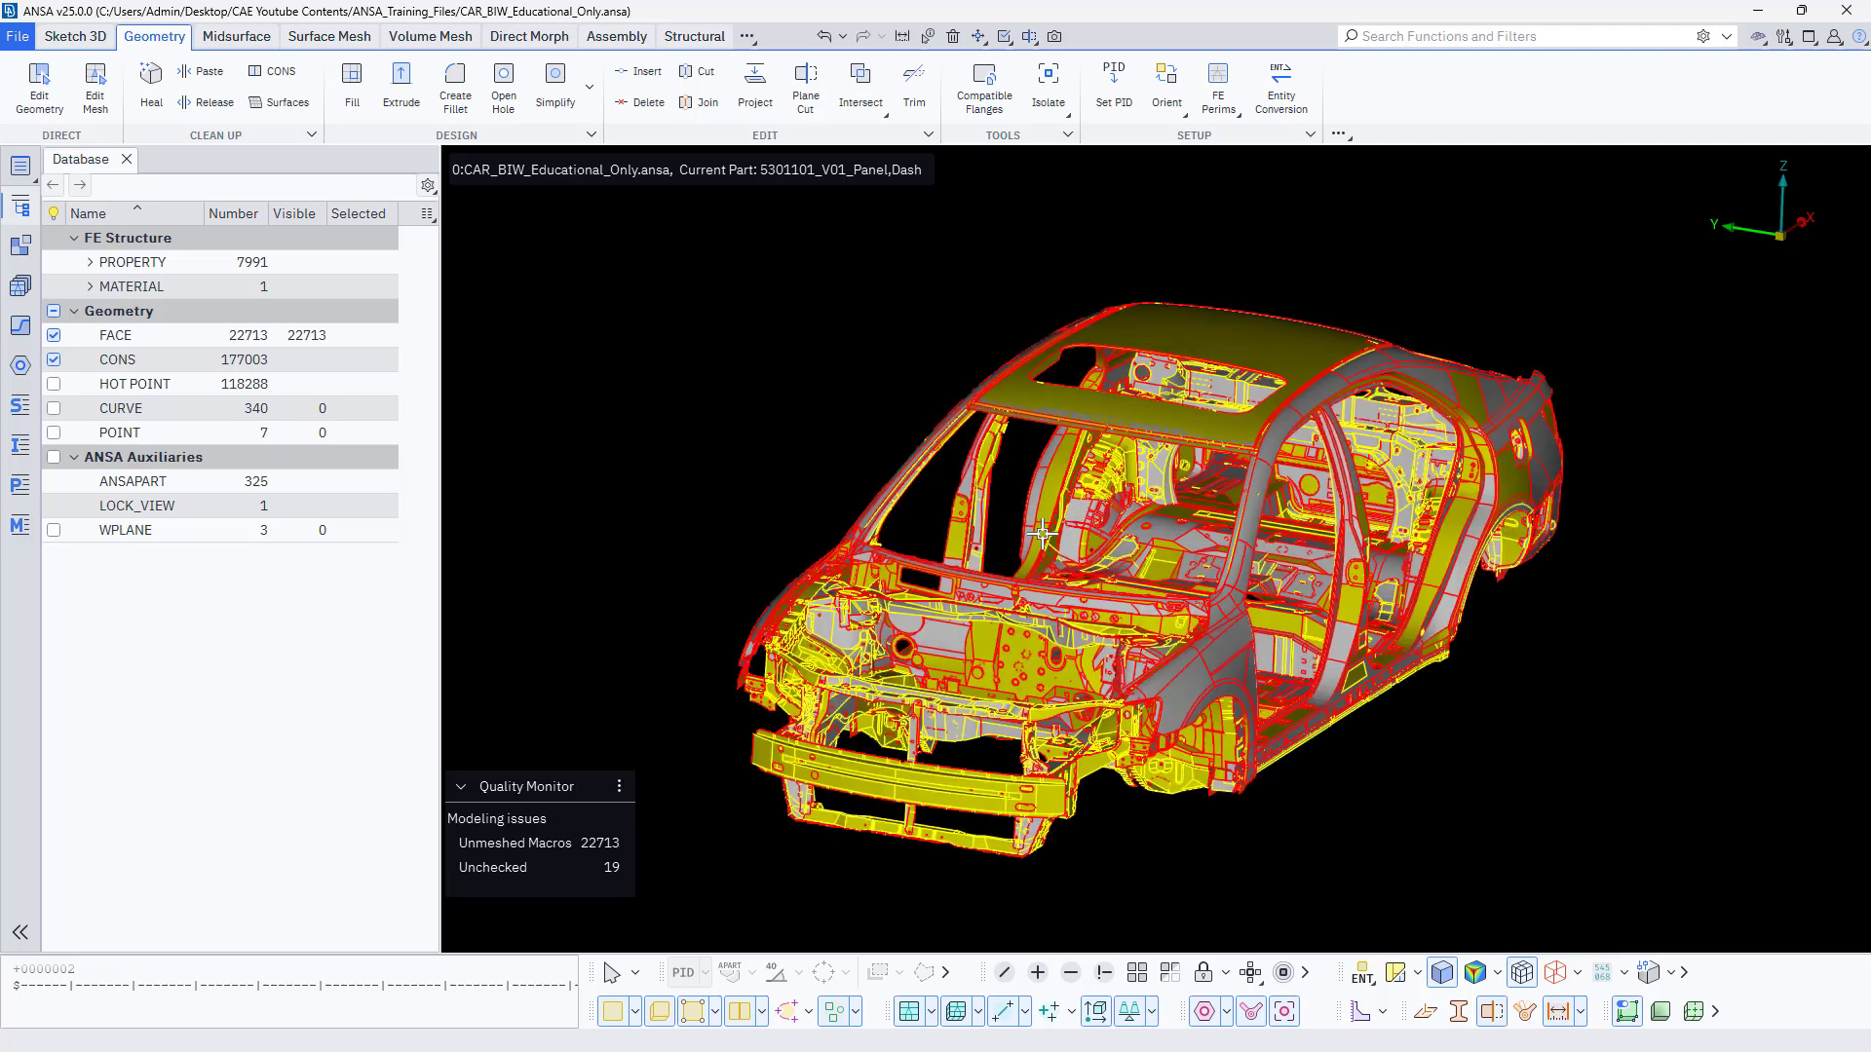
scroll(1041, 533, "down", 4)
scroll(1091, 514, "up", 3)
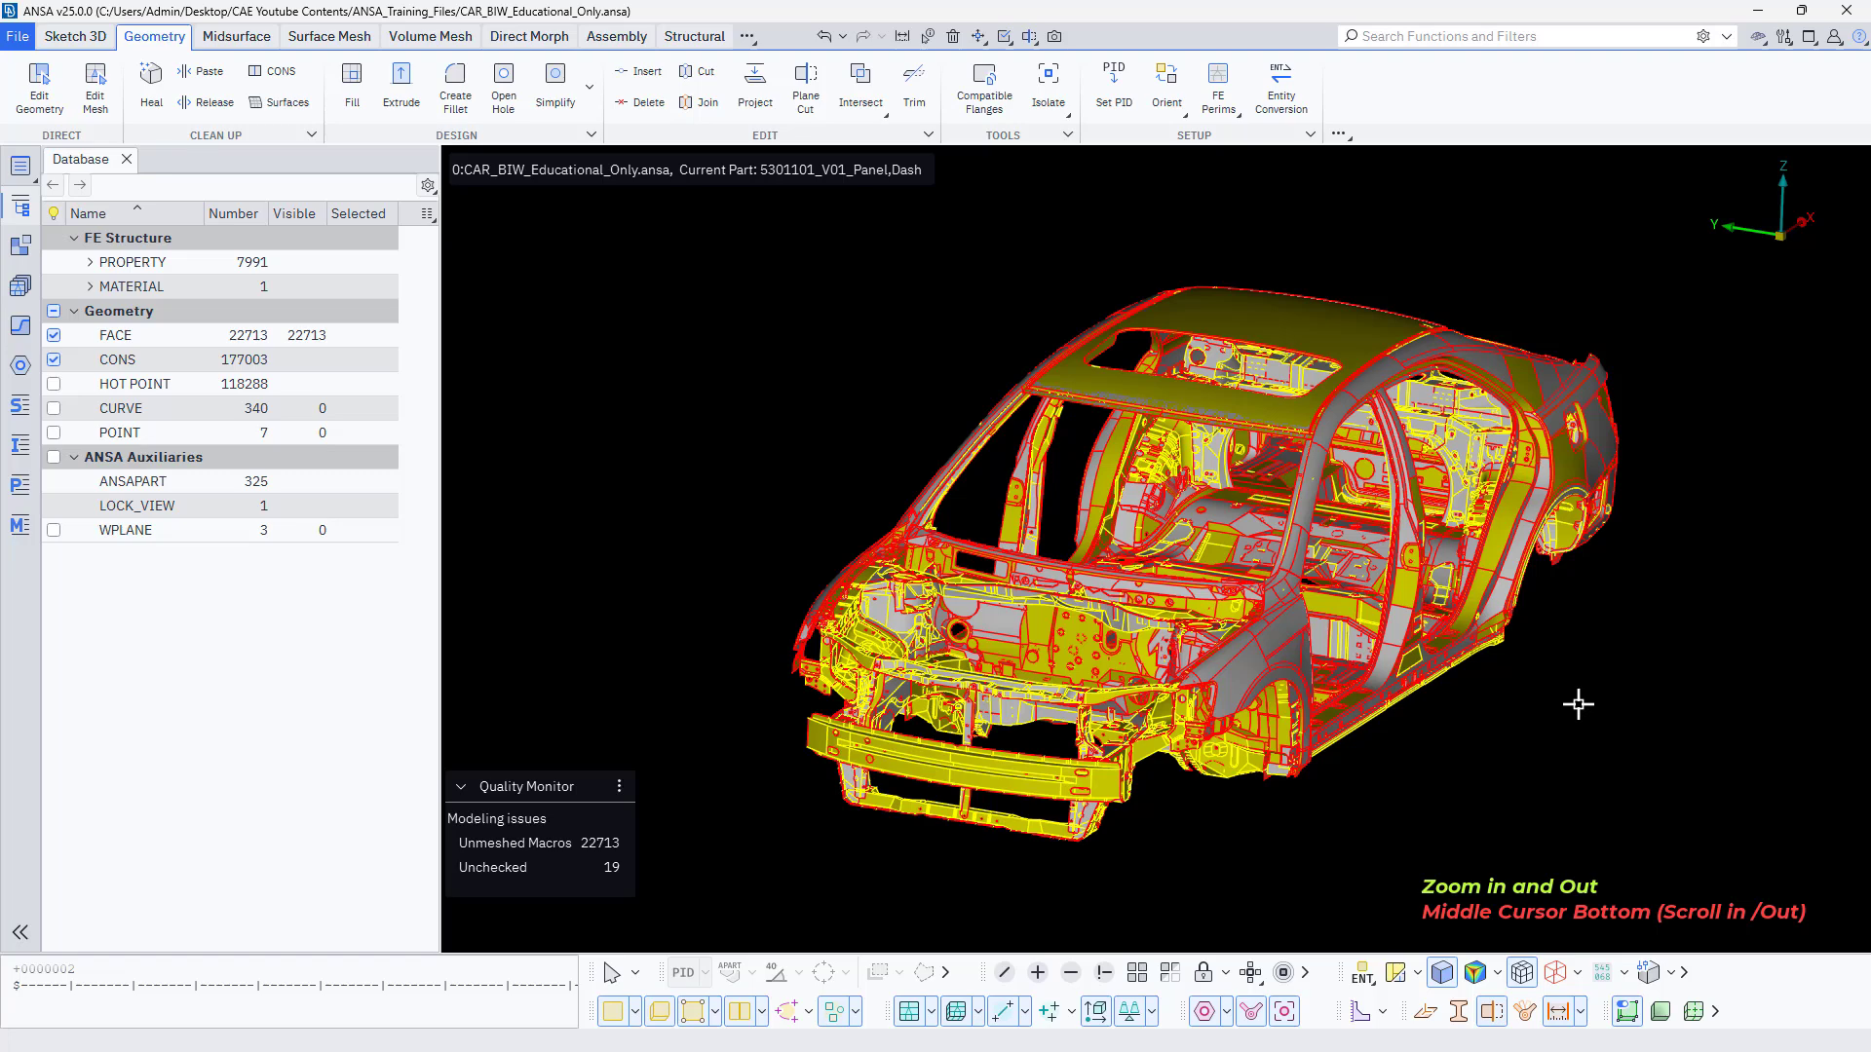
scroll(1578, 703, "down", 6)
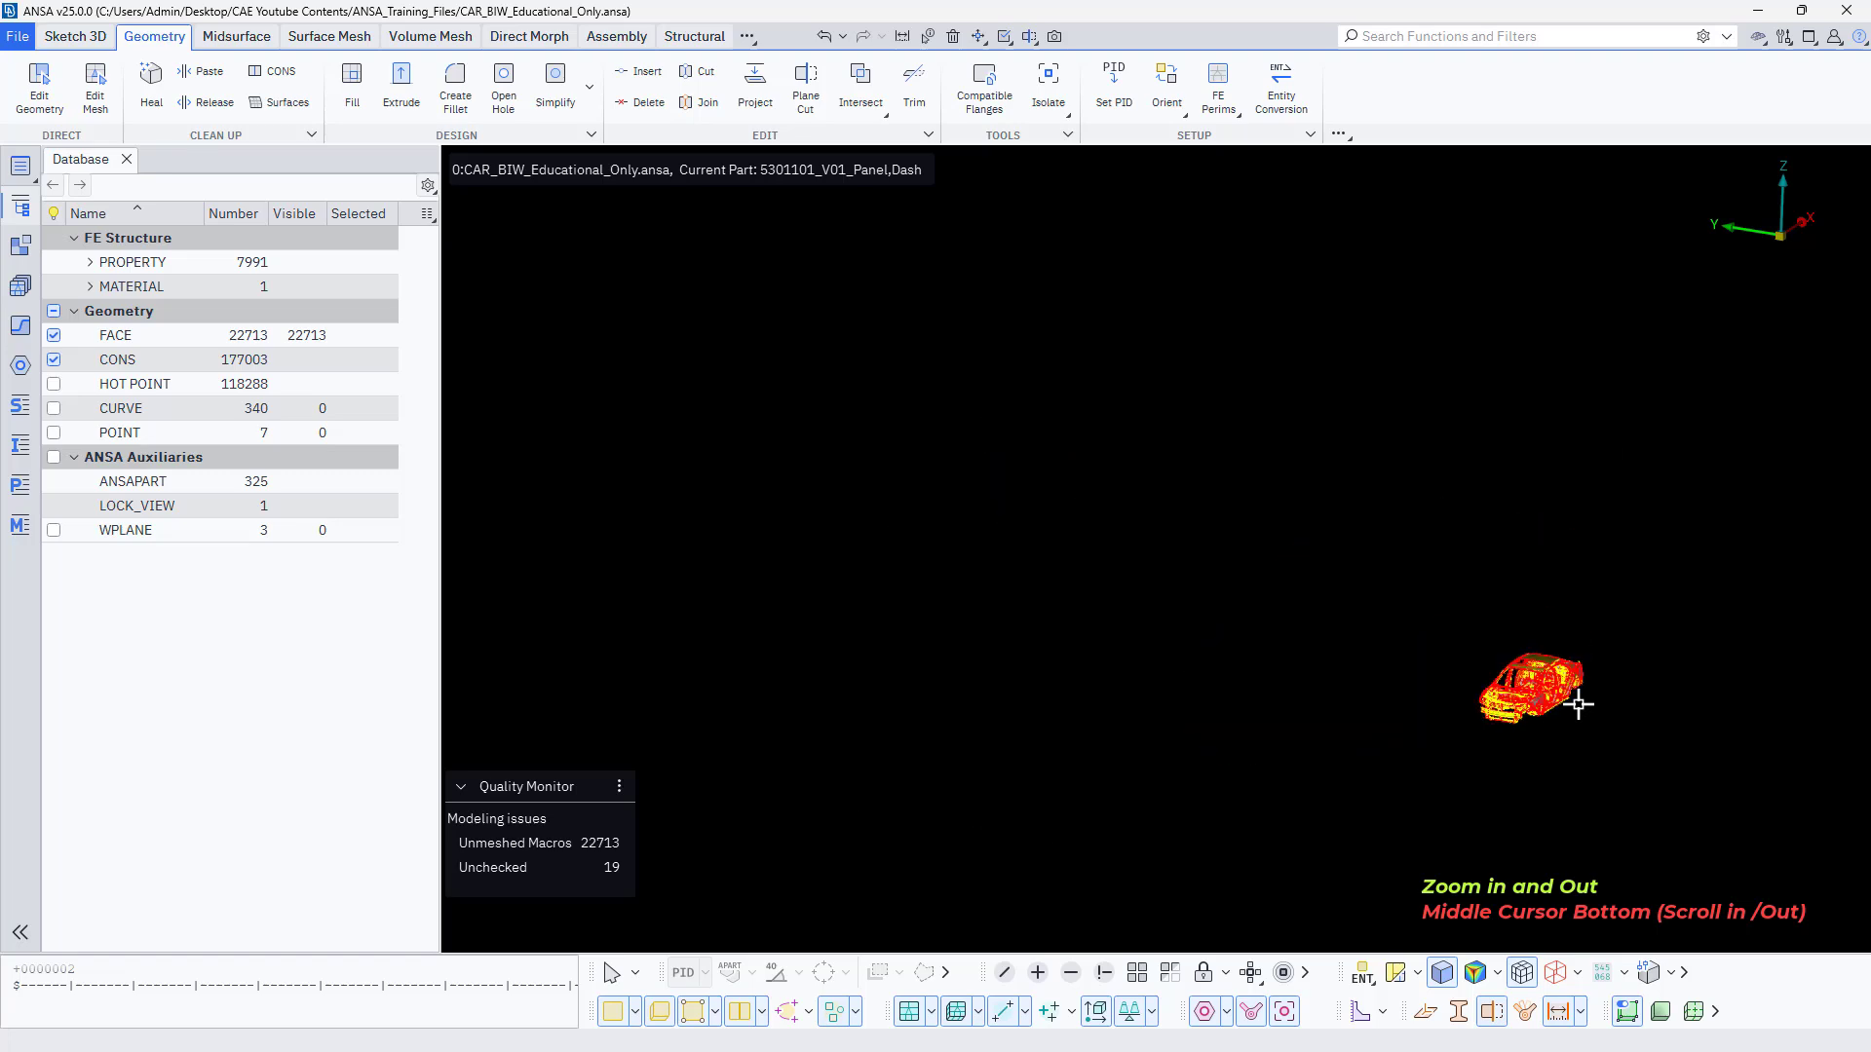
scroll(1578, 704, "up", 8)
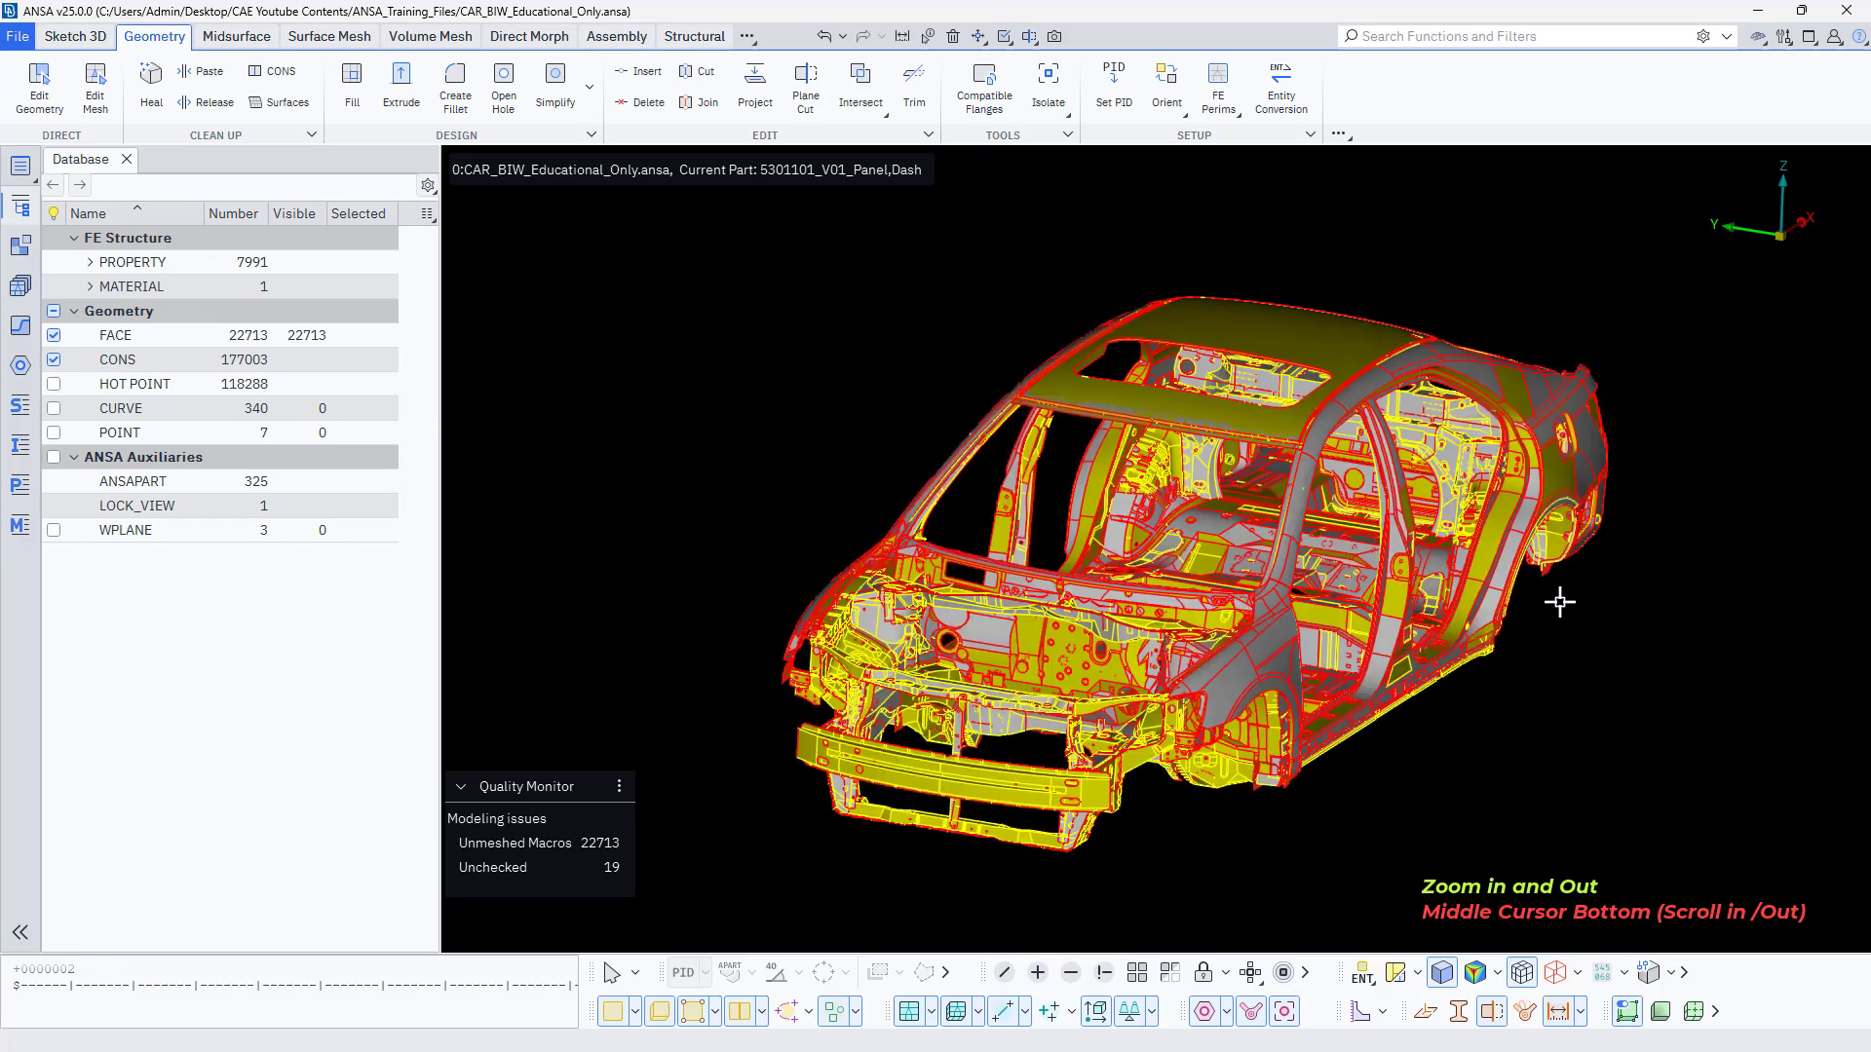
scroll(1559, 602, "up", 5)
scroll(1559, 602, "down", 5)
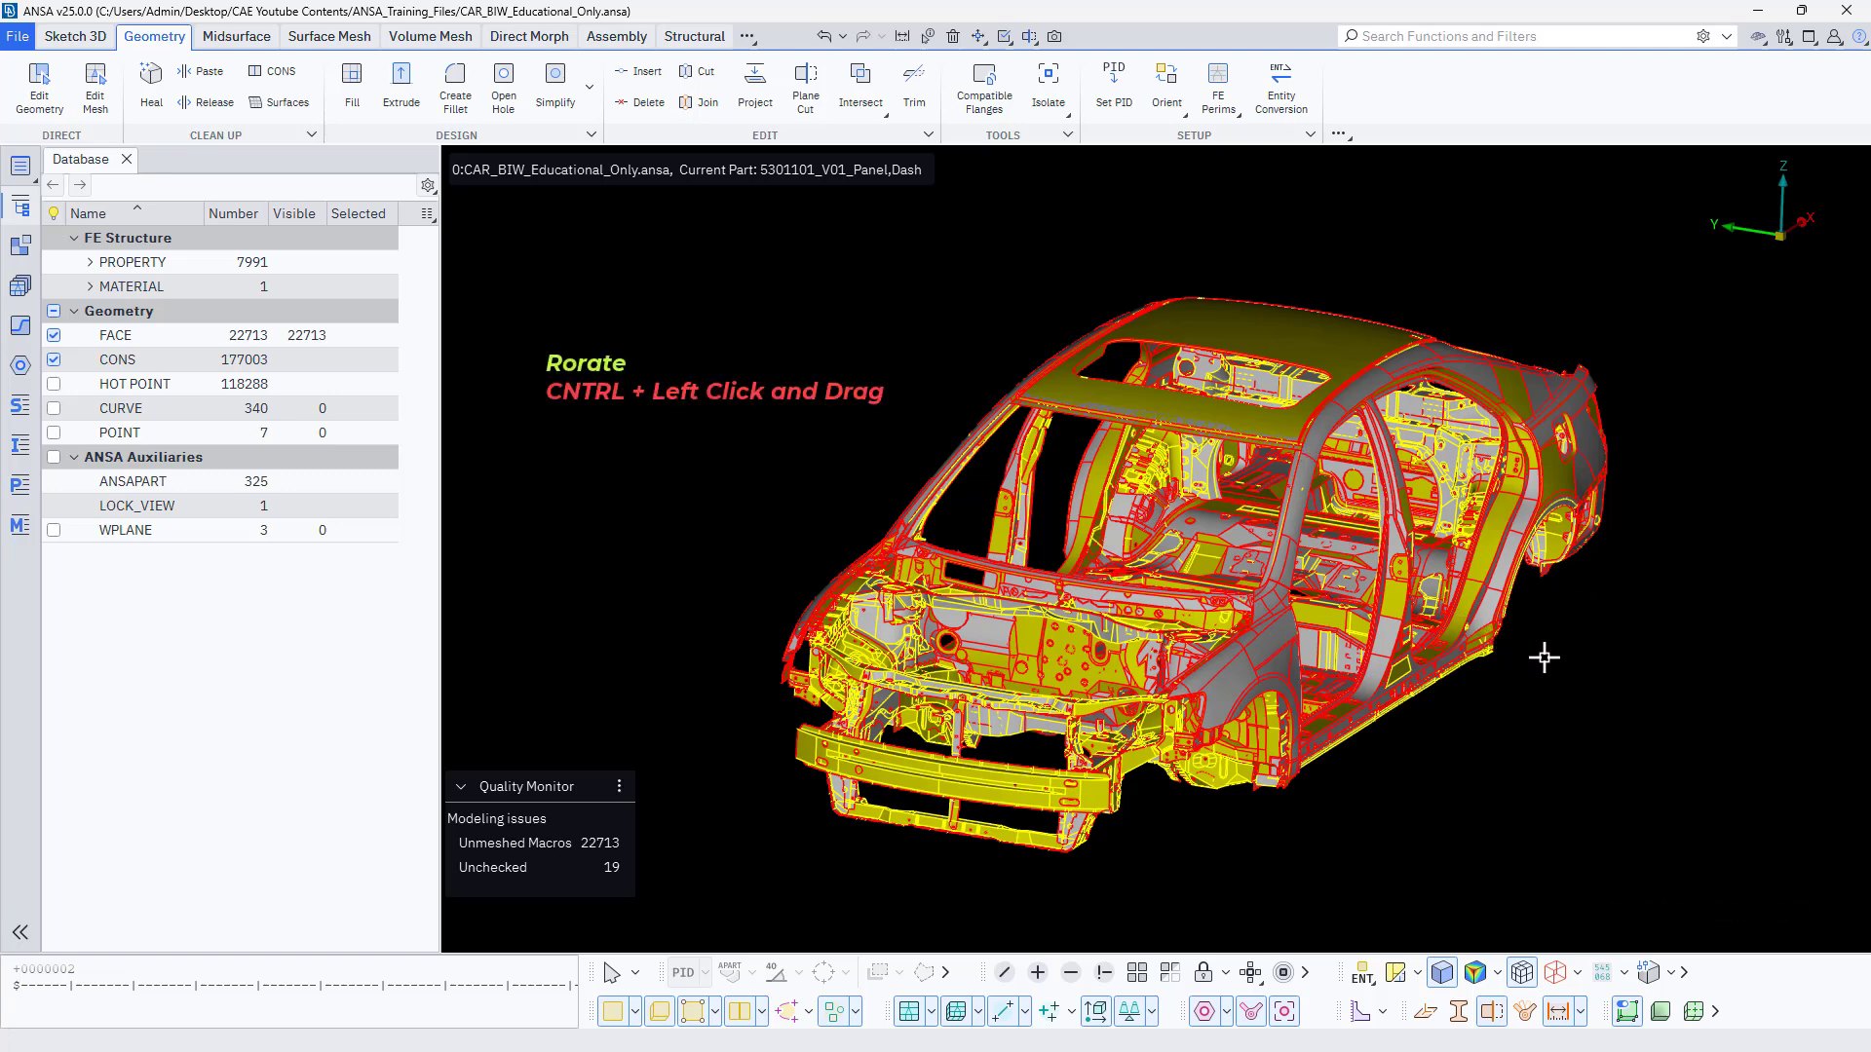
Practise rotating and panning the car body, viewing it from one front corner and the opposite one.
mouse_move(1565, 661)
left_mouse_down("ctrl")
mouse_move(1503, 668)
mouse_move(1575, 665)
mouse_move(1520, 668)
mouse_move(1538, 667)
left_mouse_up("ctrl")
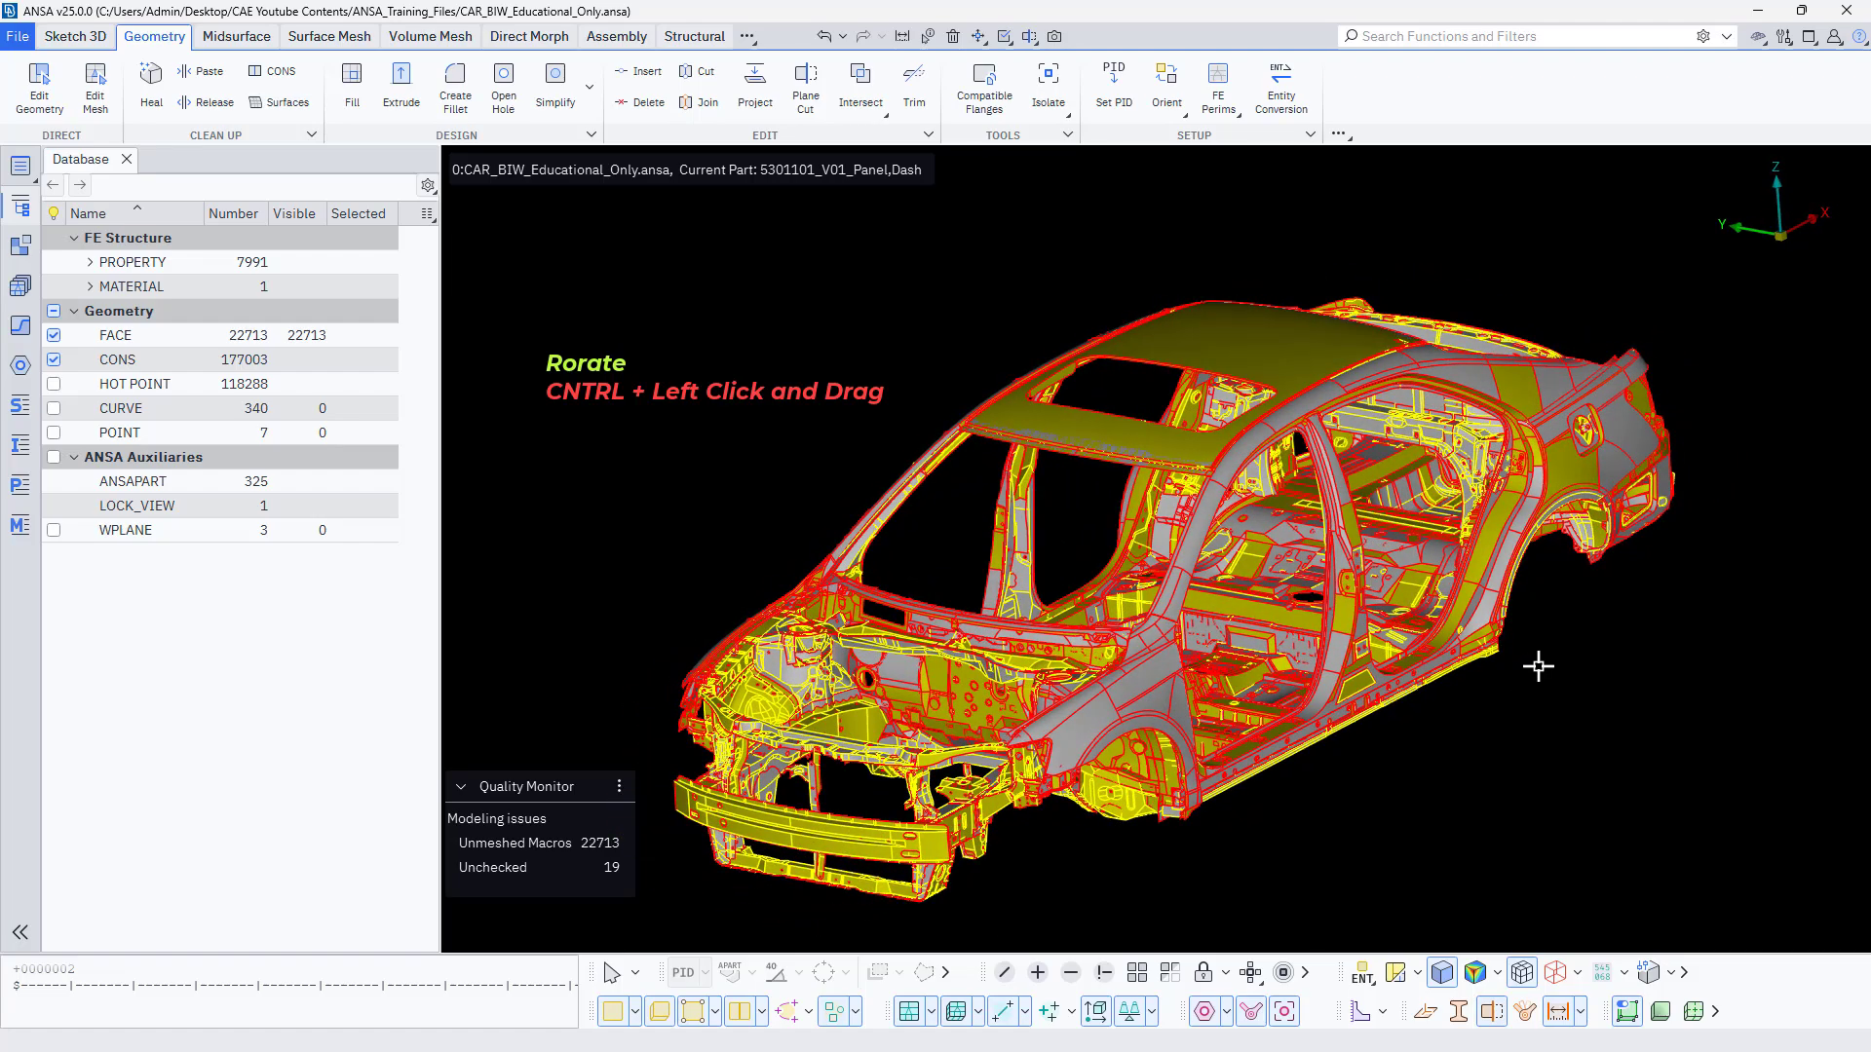
mouse_move(1539, 667)
left_mouse_down("ctrl")
mouse_move(1570, 659)
mouse_move(1494, 658)
mouse_move(1612, 663)
mouse_move(1562, 651)
mouse_move(1581, 636)
mouse_move(1536, 669)
left_mouse_up("ctrl")
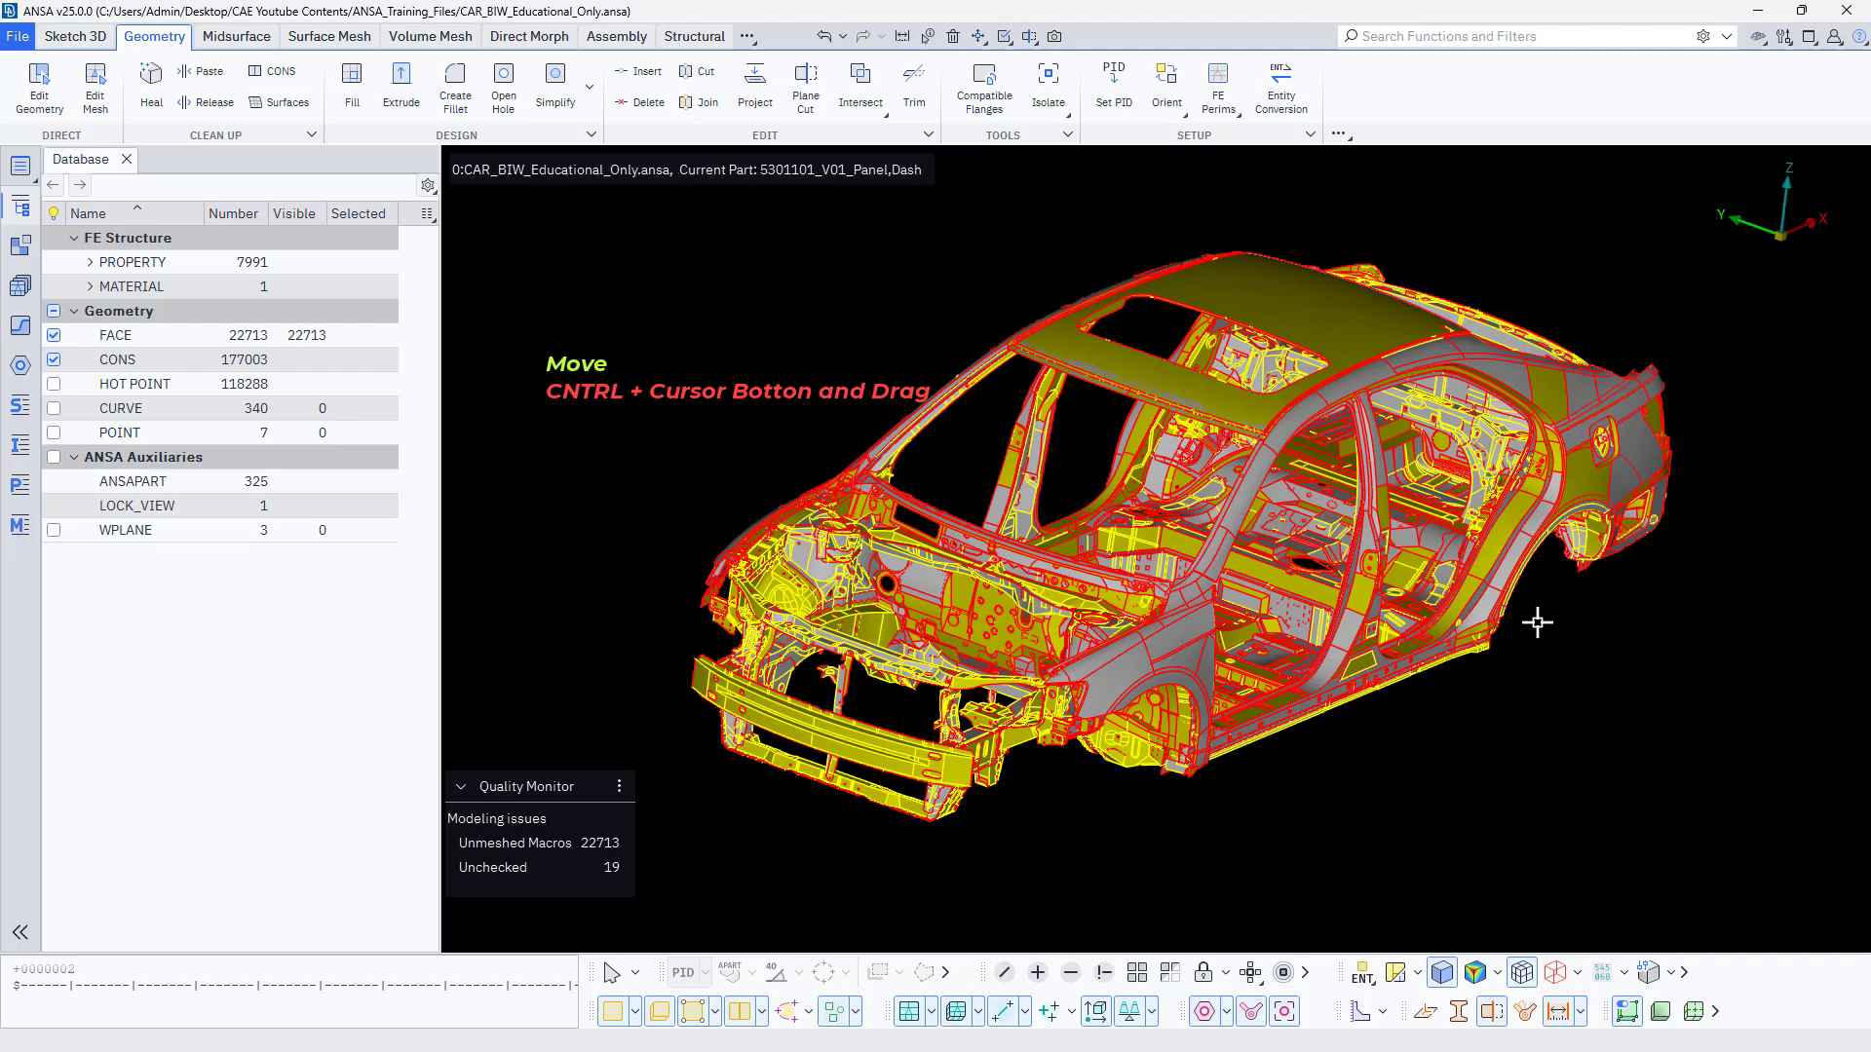
mouse_move(1559, 650)
middle_mouse_down("ctrl")
mouse_move(1588, 698)
mouse_move(1558, 752)
mouse_move(1403, 570)
mouse_move(1529, 551)
mouse_move(1549, 643)
middle_mouse_up("ctrl")
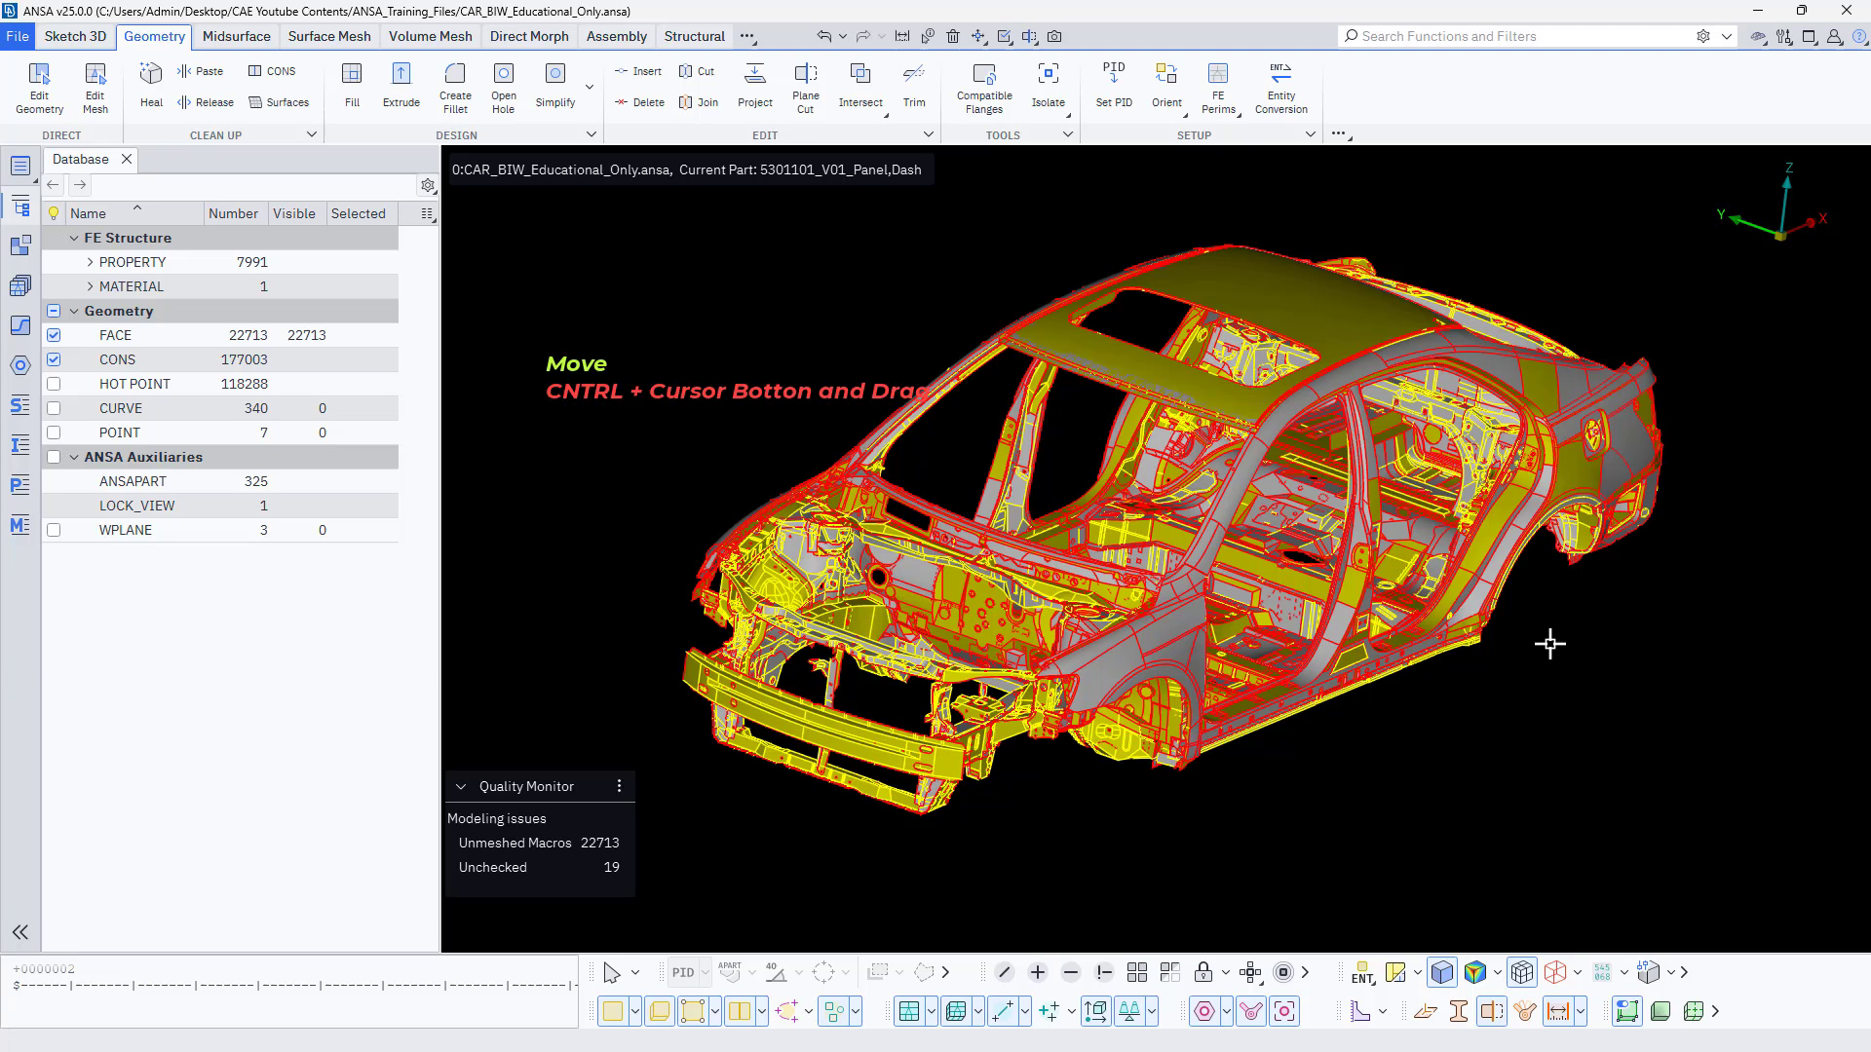
mouse_move(1549, 643)
middle_mouse_down("ctrl")
mouse_move(1553, 669)
mouse_move(1466, 647)
mouse_move(1646, 597)
mouse_move(1590, 690)
mouse_move(1545, 572)
mouse_move(1628, 673)
mouse_move(1487, 614)
mouse_move(1641, 640)
mouse_move(1604, 743)
mouse_move(1470, 594)
mouse_move(1625, 622)
mouse_move(1487, 668)
mouse_move(1549, 581)
mouse_move(1562, 610)
middle_mouse_up("ctrl")
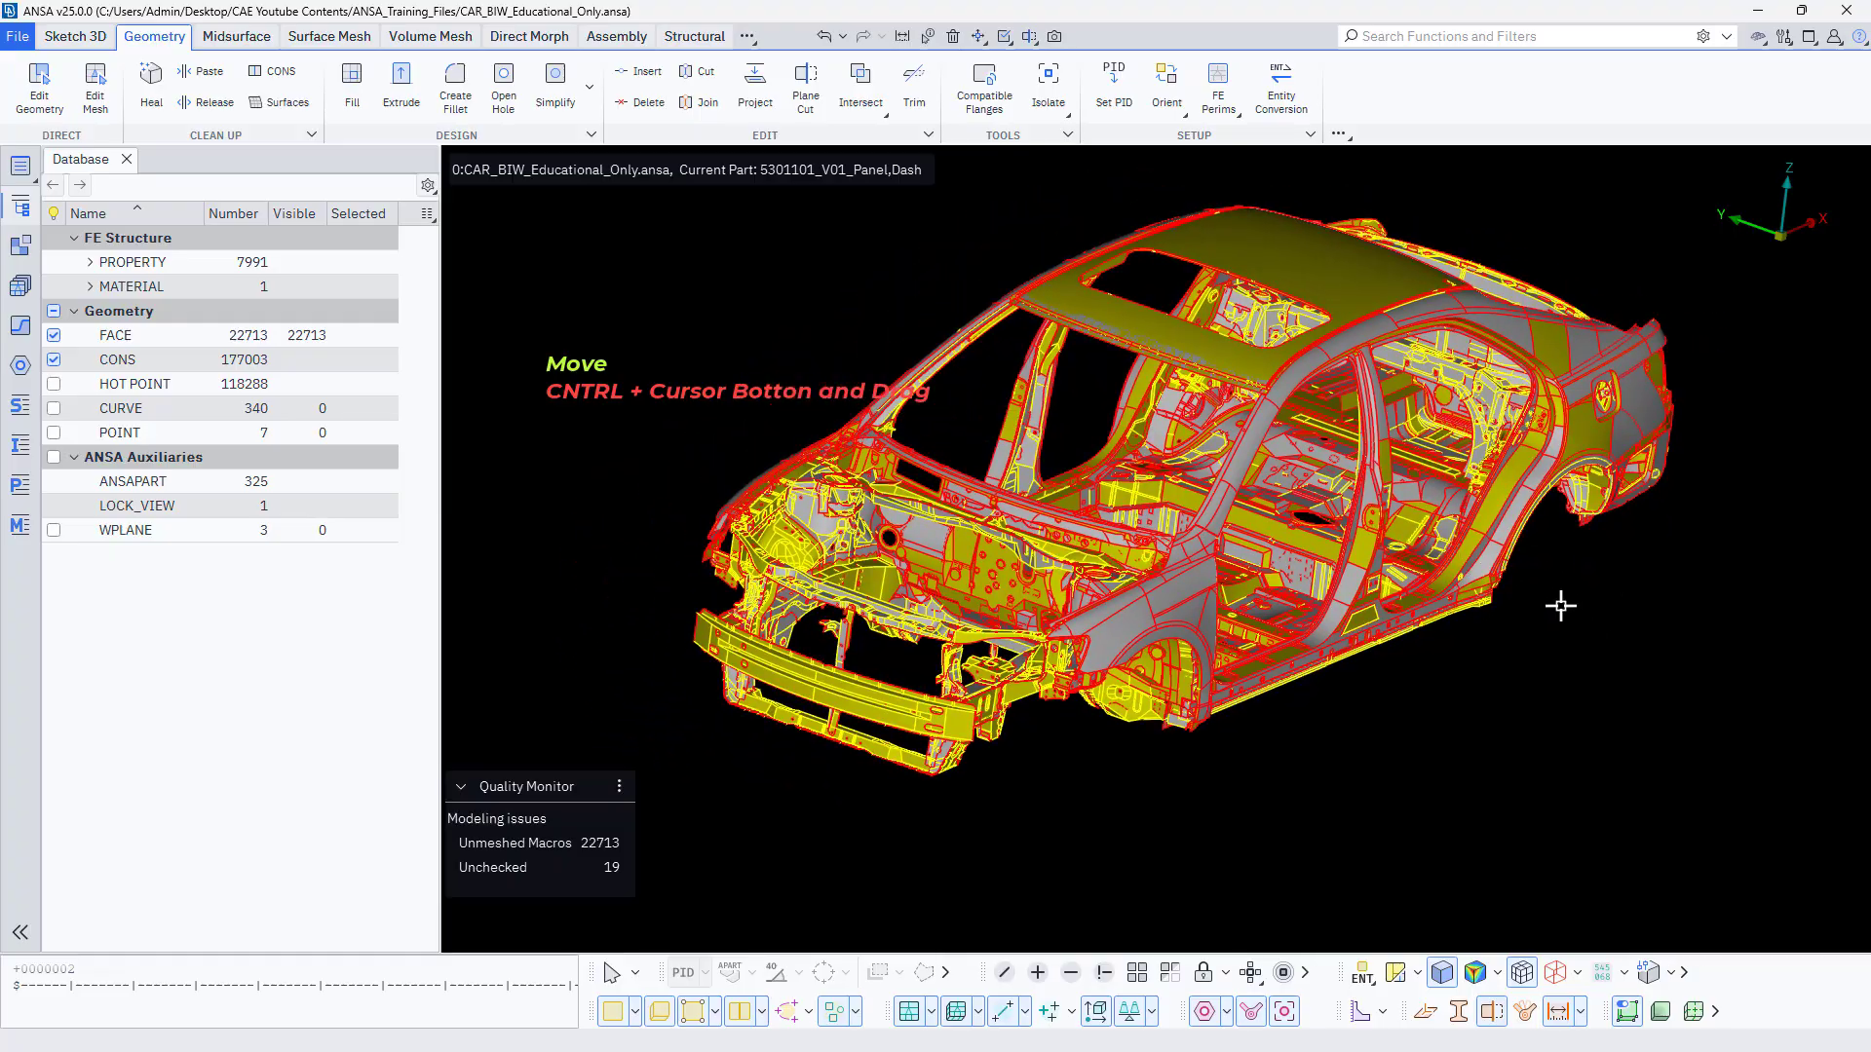
left_click_drag(1399, 676, 1435, 706, "ctrl")
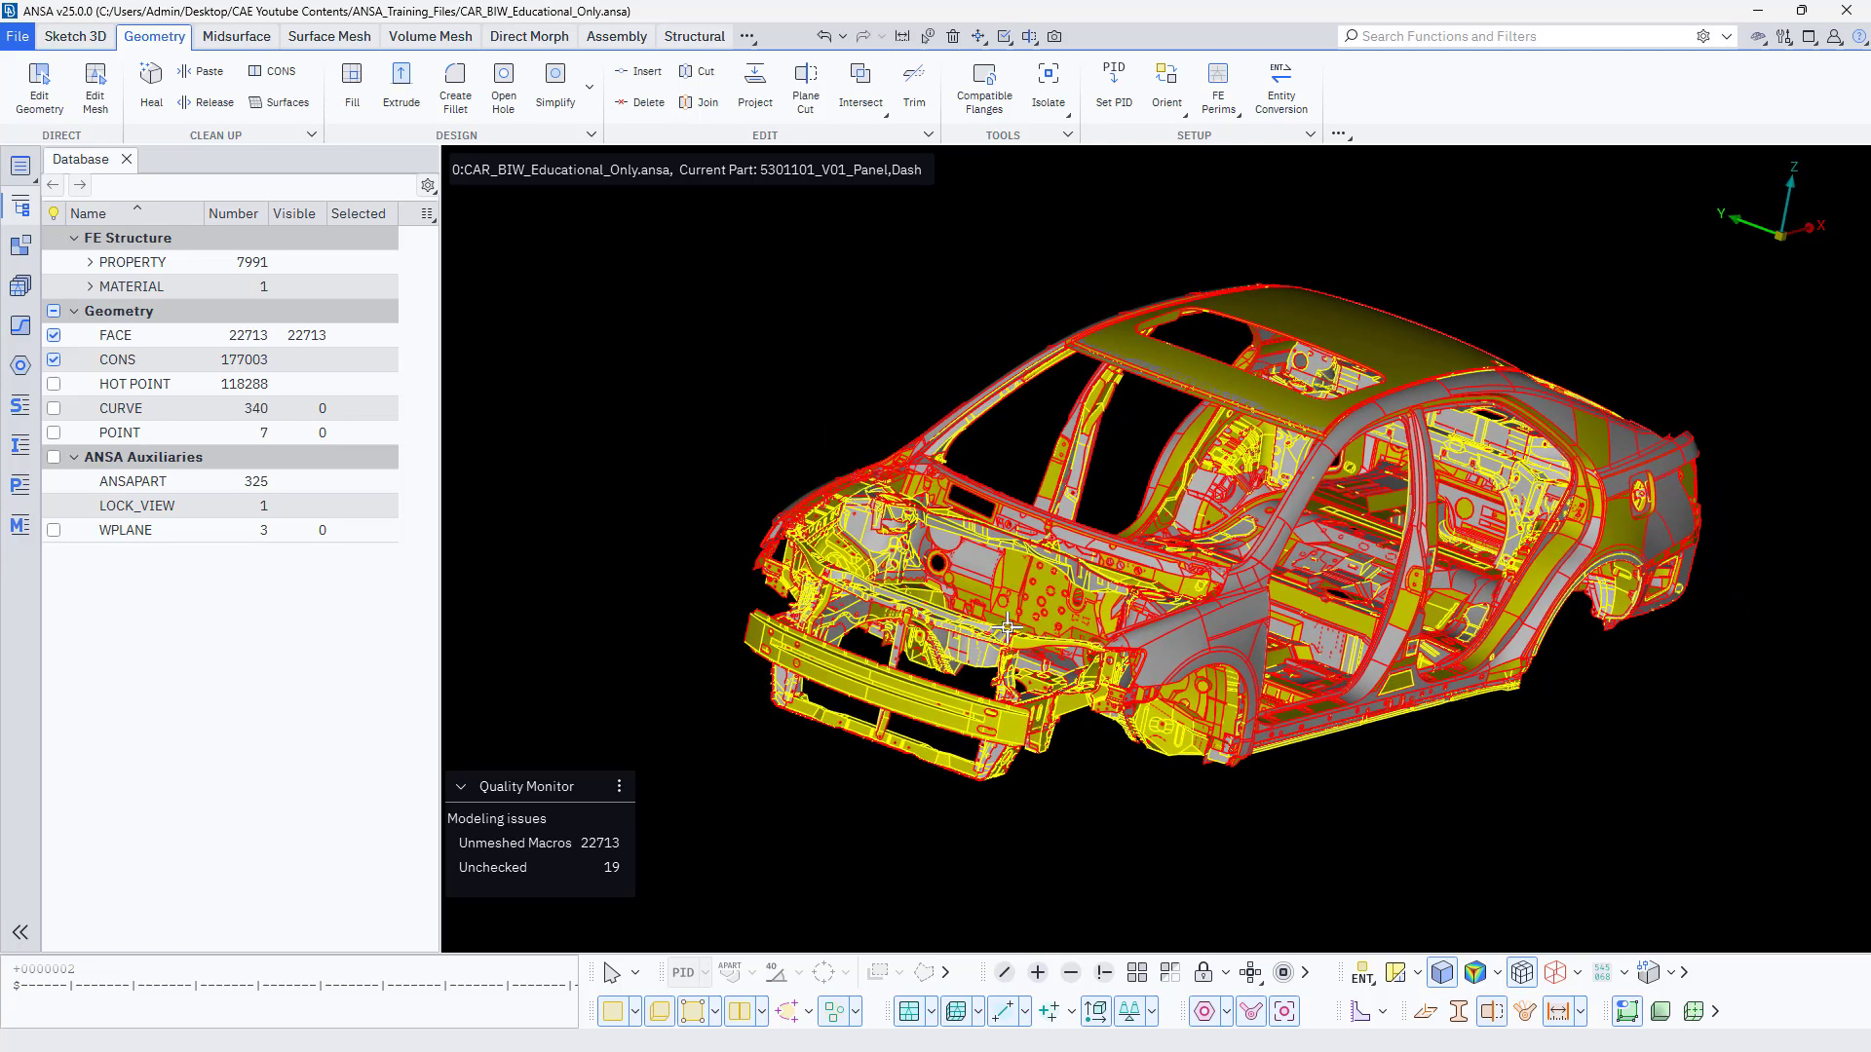
left_click_drag(1025, 453, 1658, 184, "ctrl")
left_click_drag(1707, 248, 1780, 248, "ctrl")
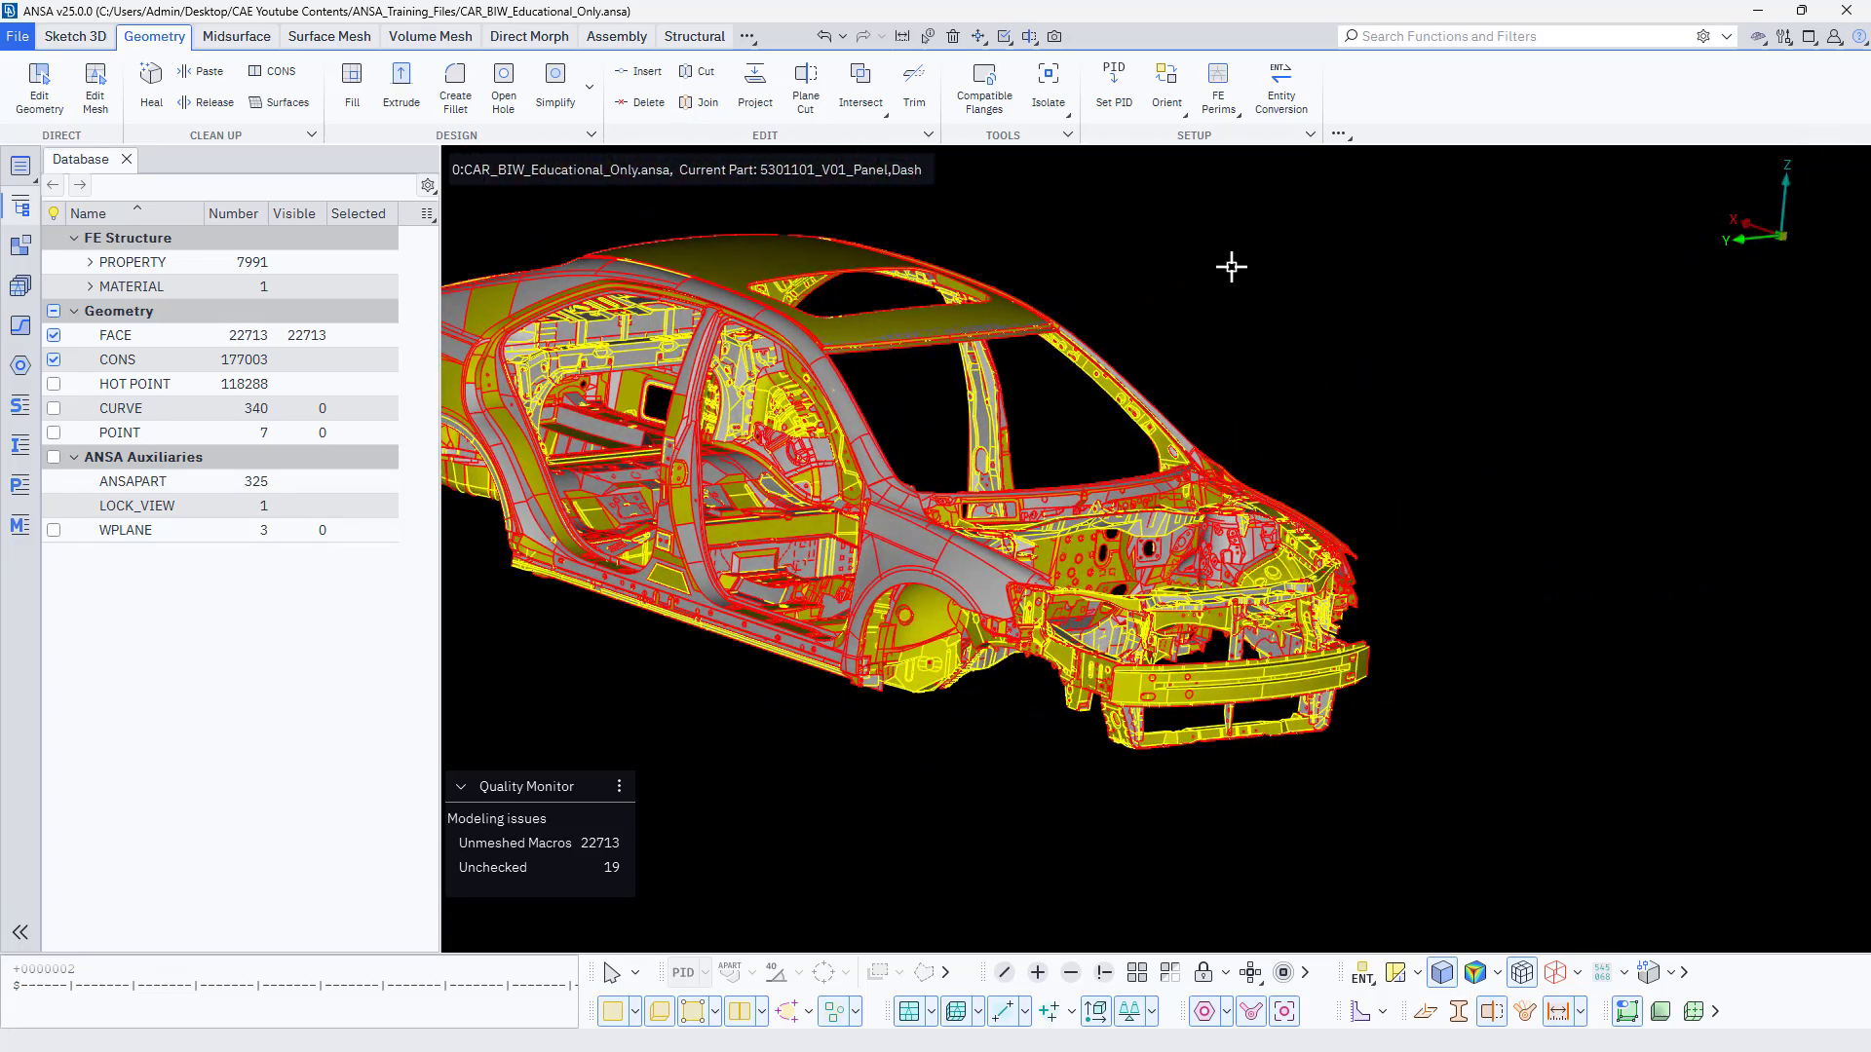
left_click_drag(1227, 263, 1432, 390, "ctrl")
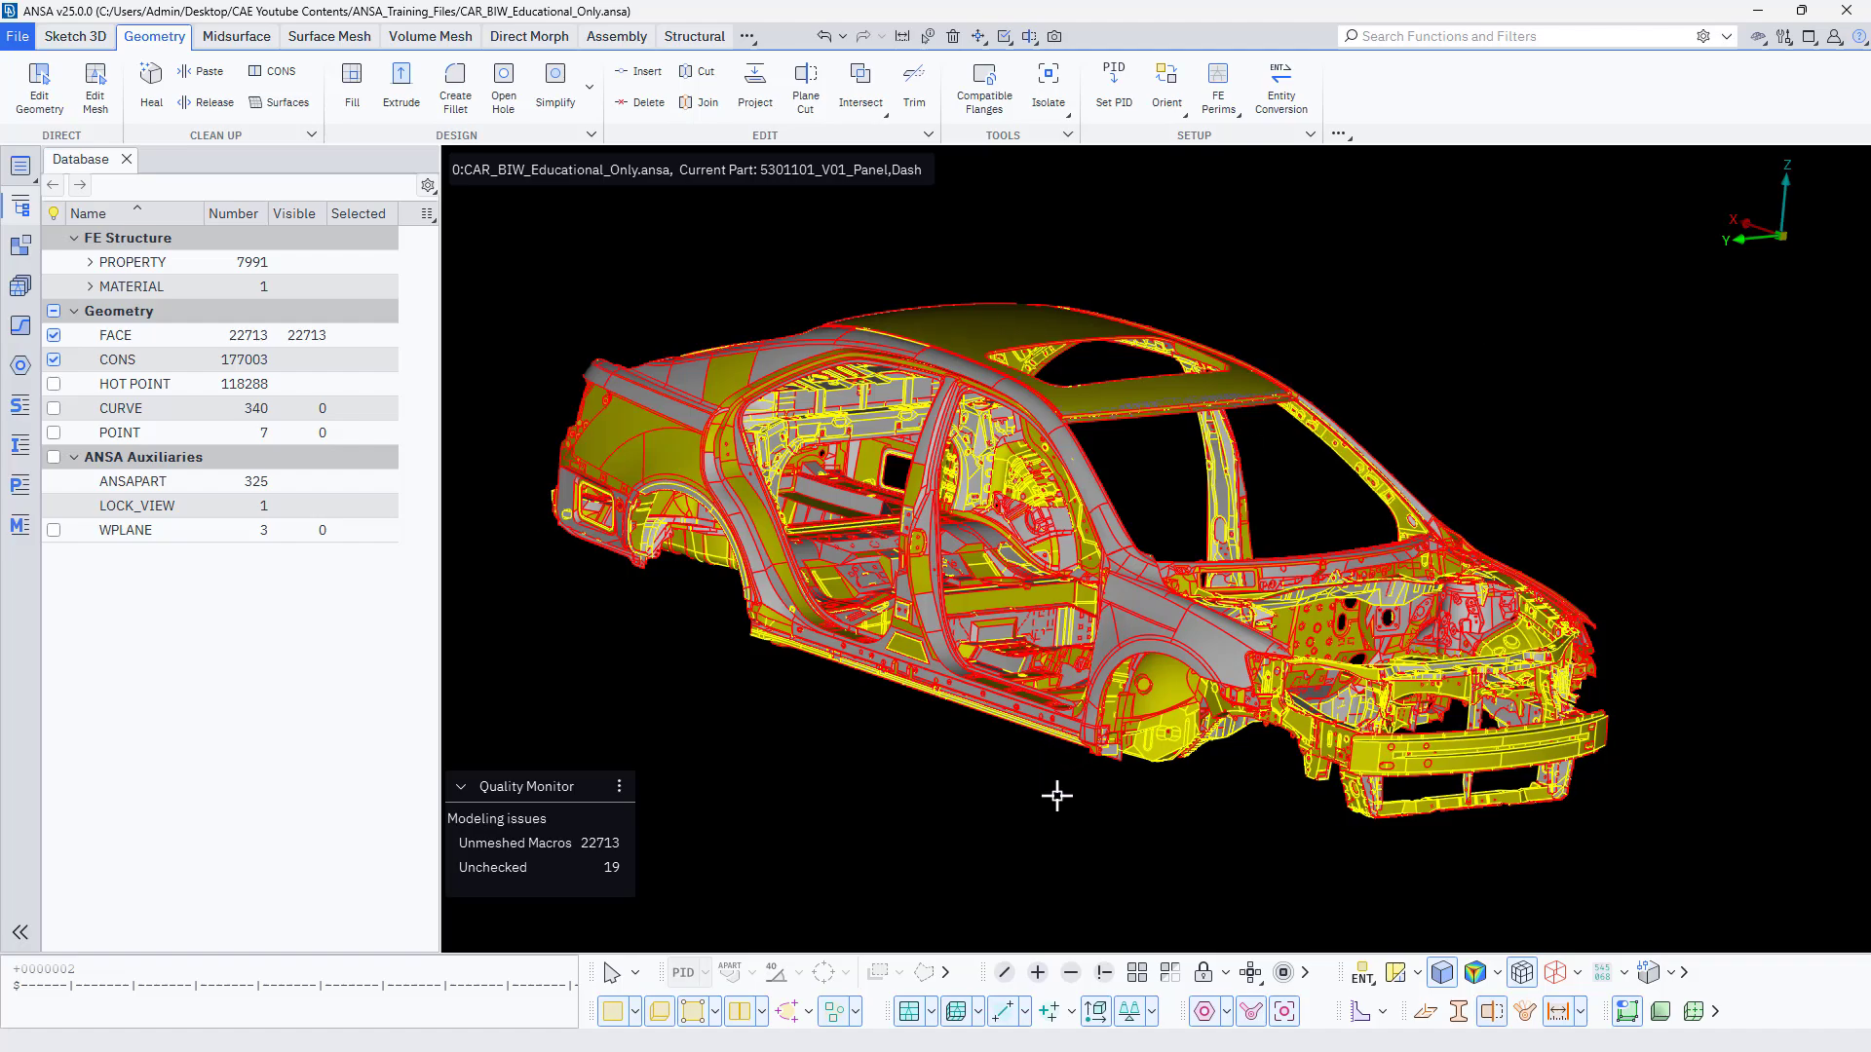
left_click_drag(1056, 799, 1132, 790, "ctrl")
middle_click_drag(1130, 791, 796, 842, "ctrl")
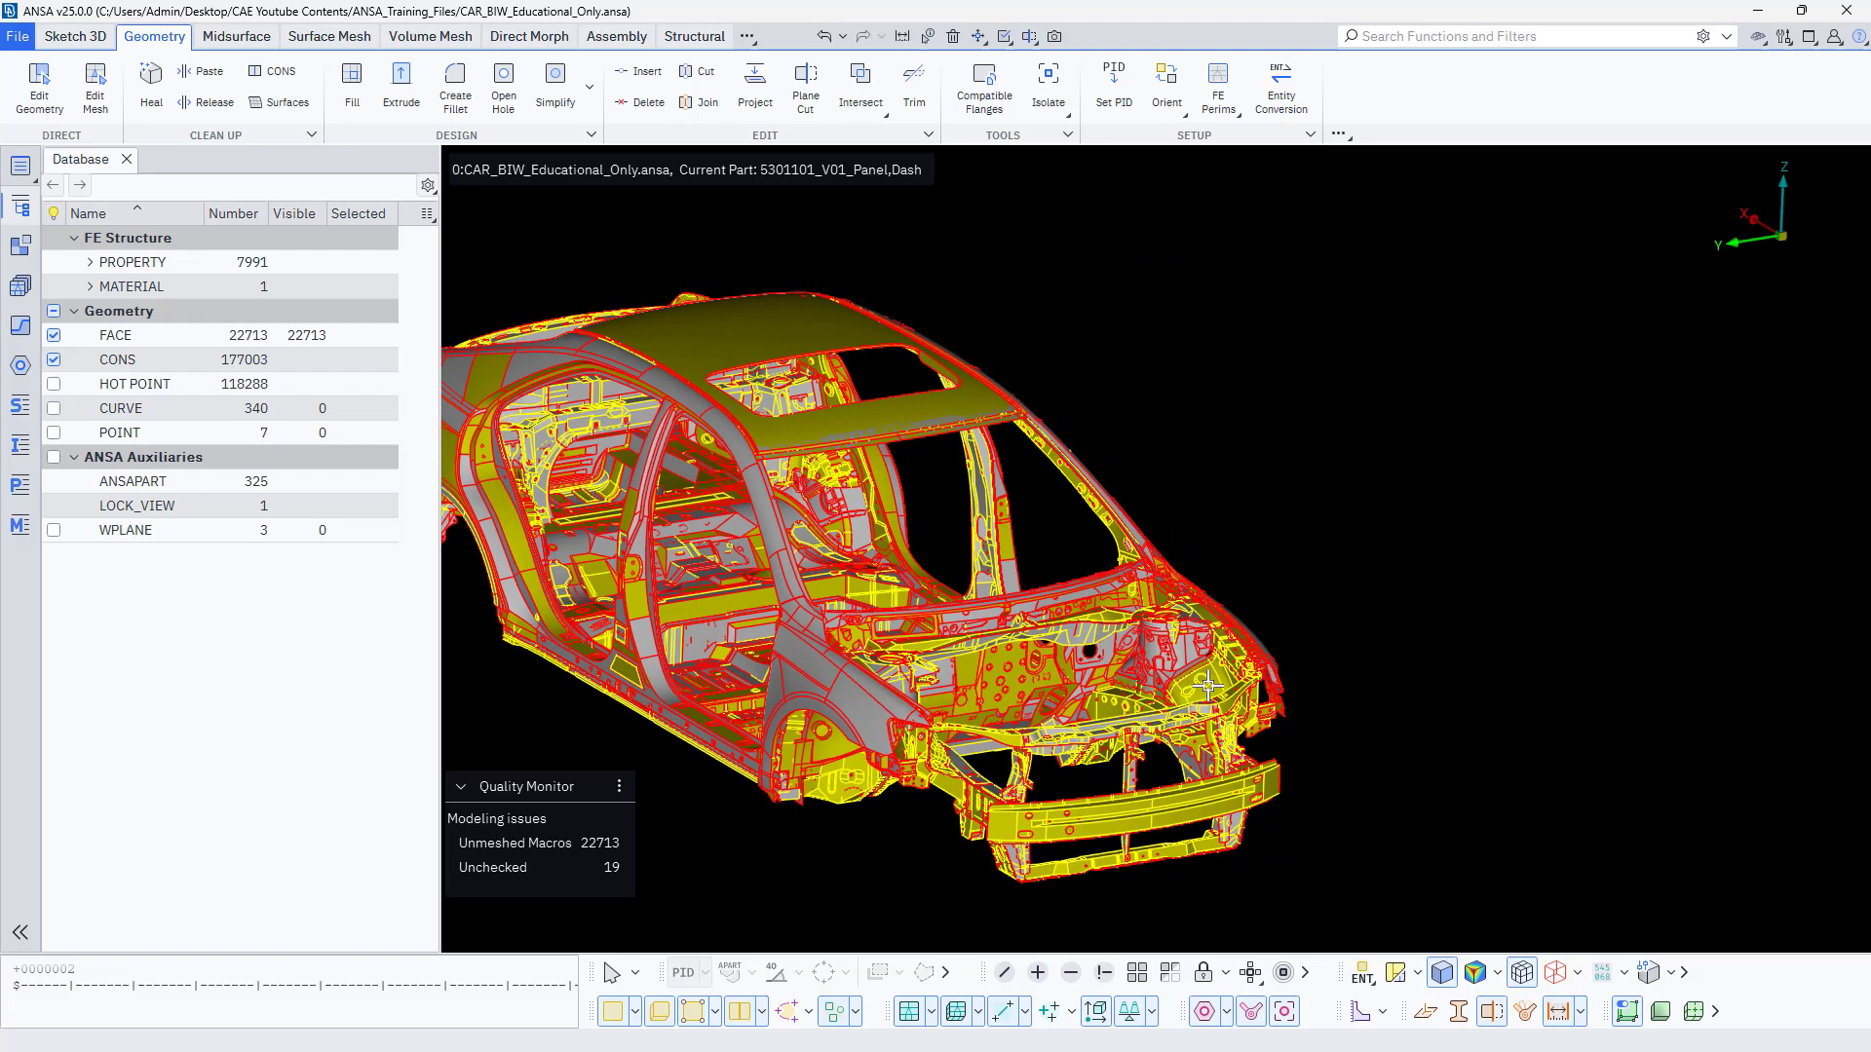
Switch the model colouring from ENT to PID with the front strut tower shown close up.
scroll(1152, 656, "up", 5)
middle_click_drag(1174, 658, 1020, 659, "ctrl")
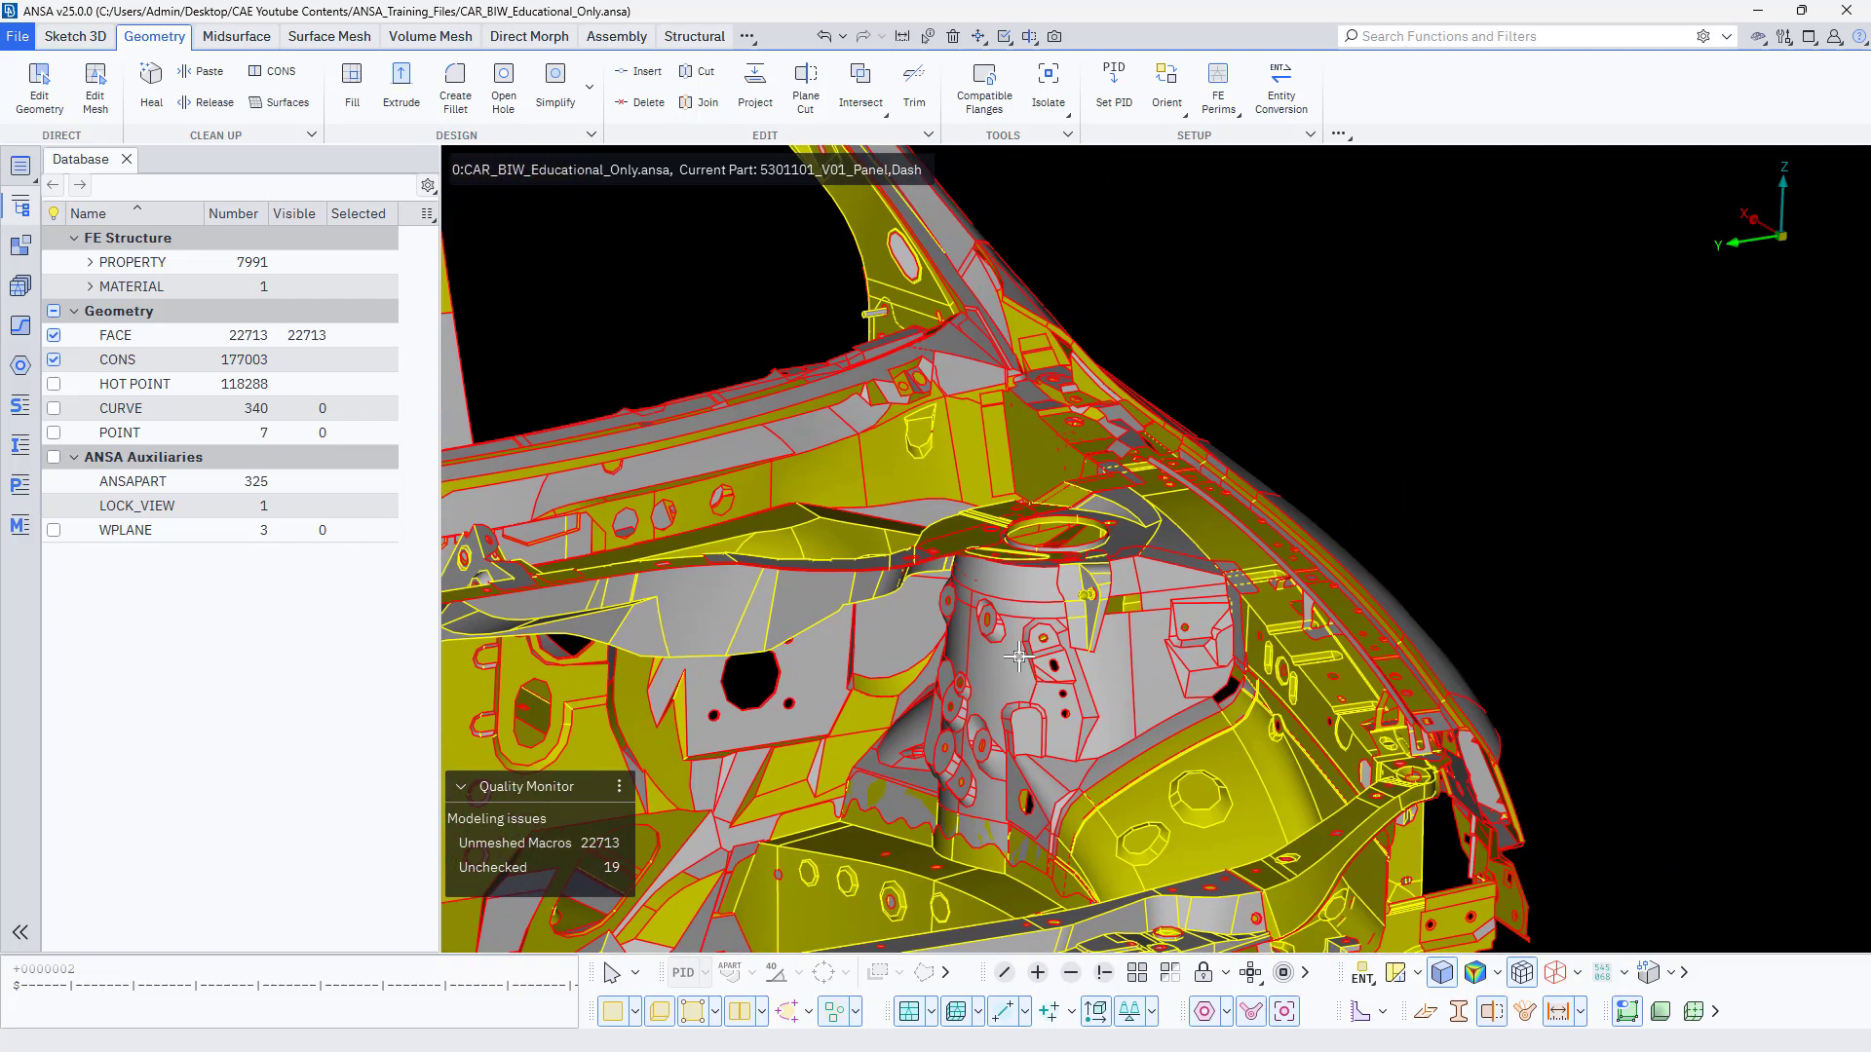
left_click_drag(1020, 660, 1029, 687, "ctrl")
scroll(1011, 636, "up", 3)
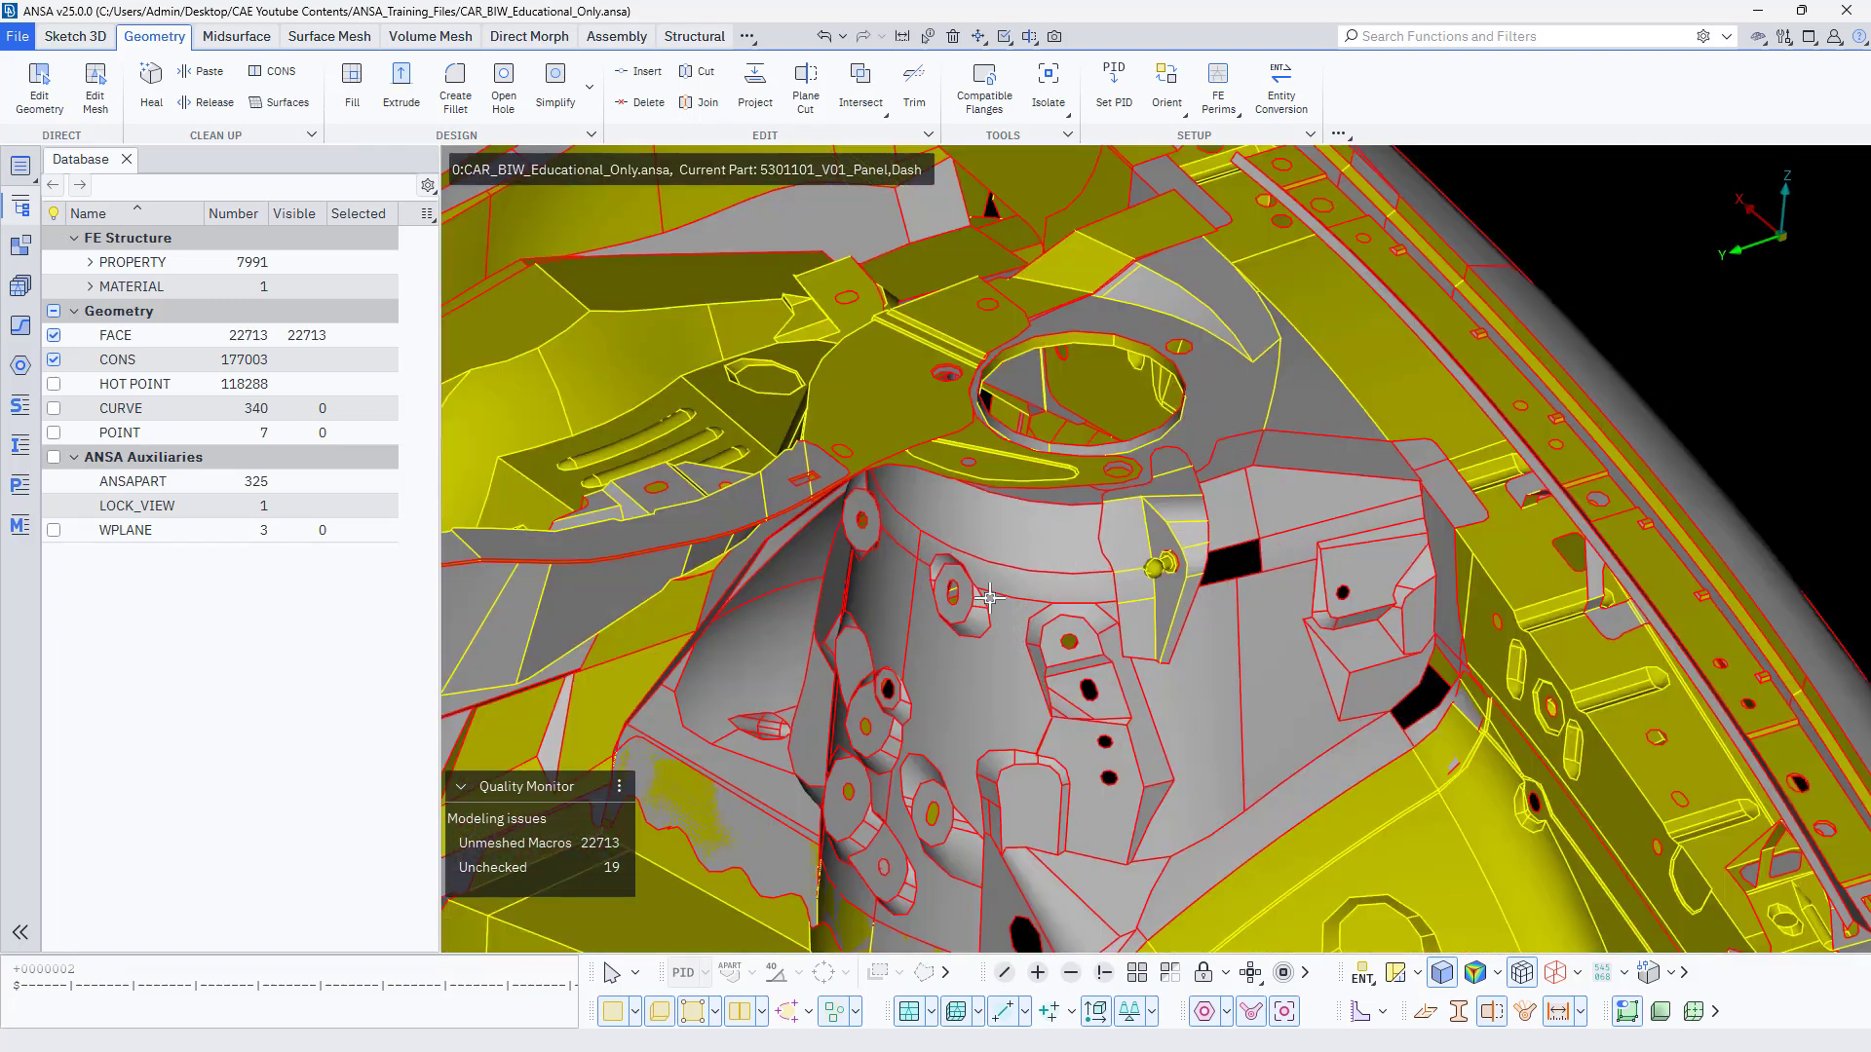
scroll(1157, 517, "down", 3)
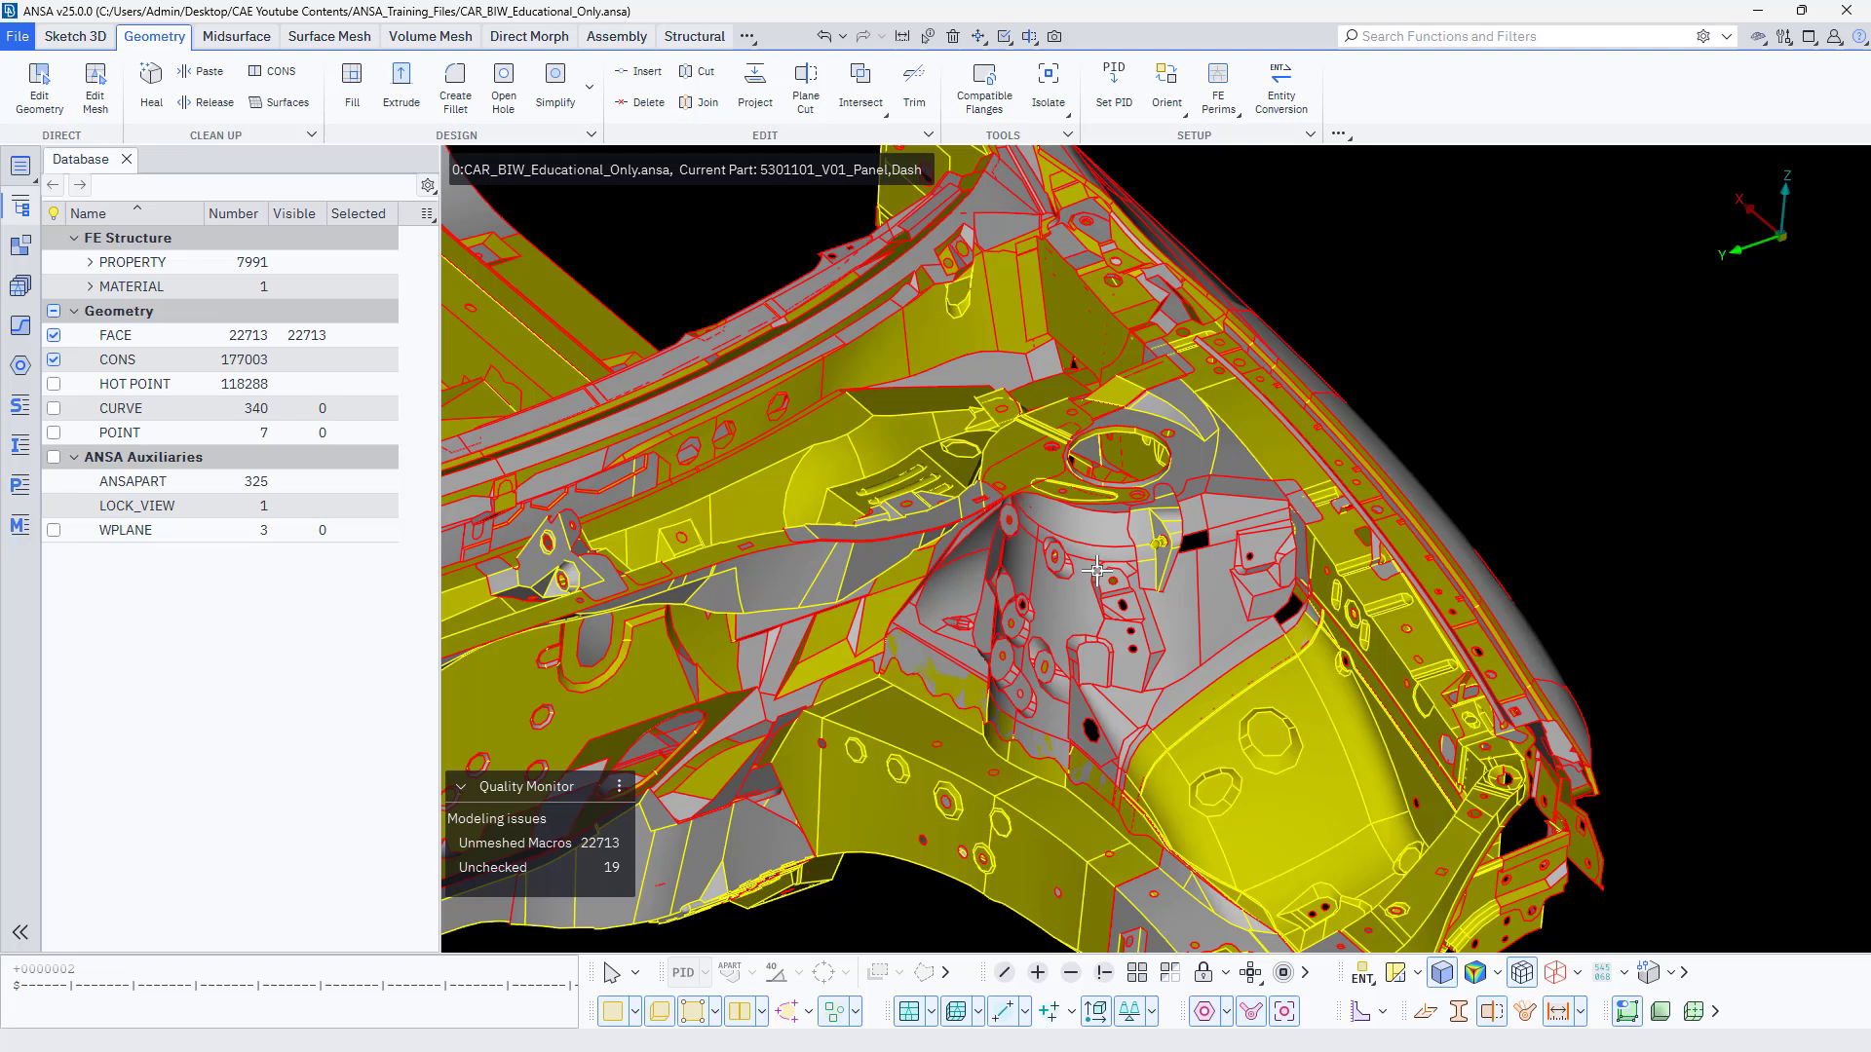
scroll(1096, 570, "up", 3)
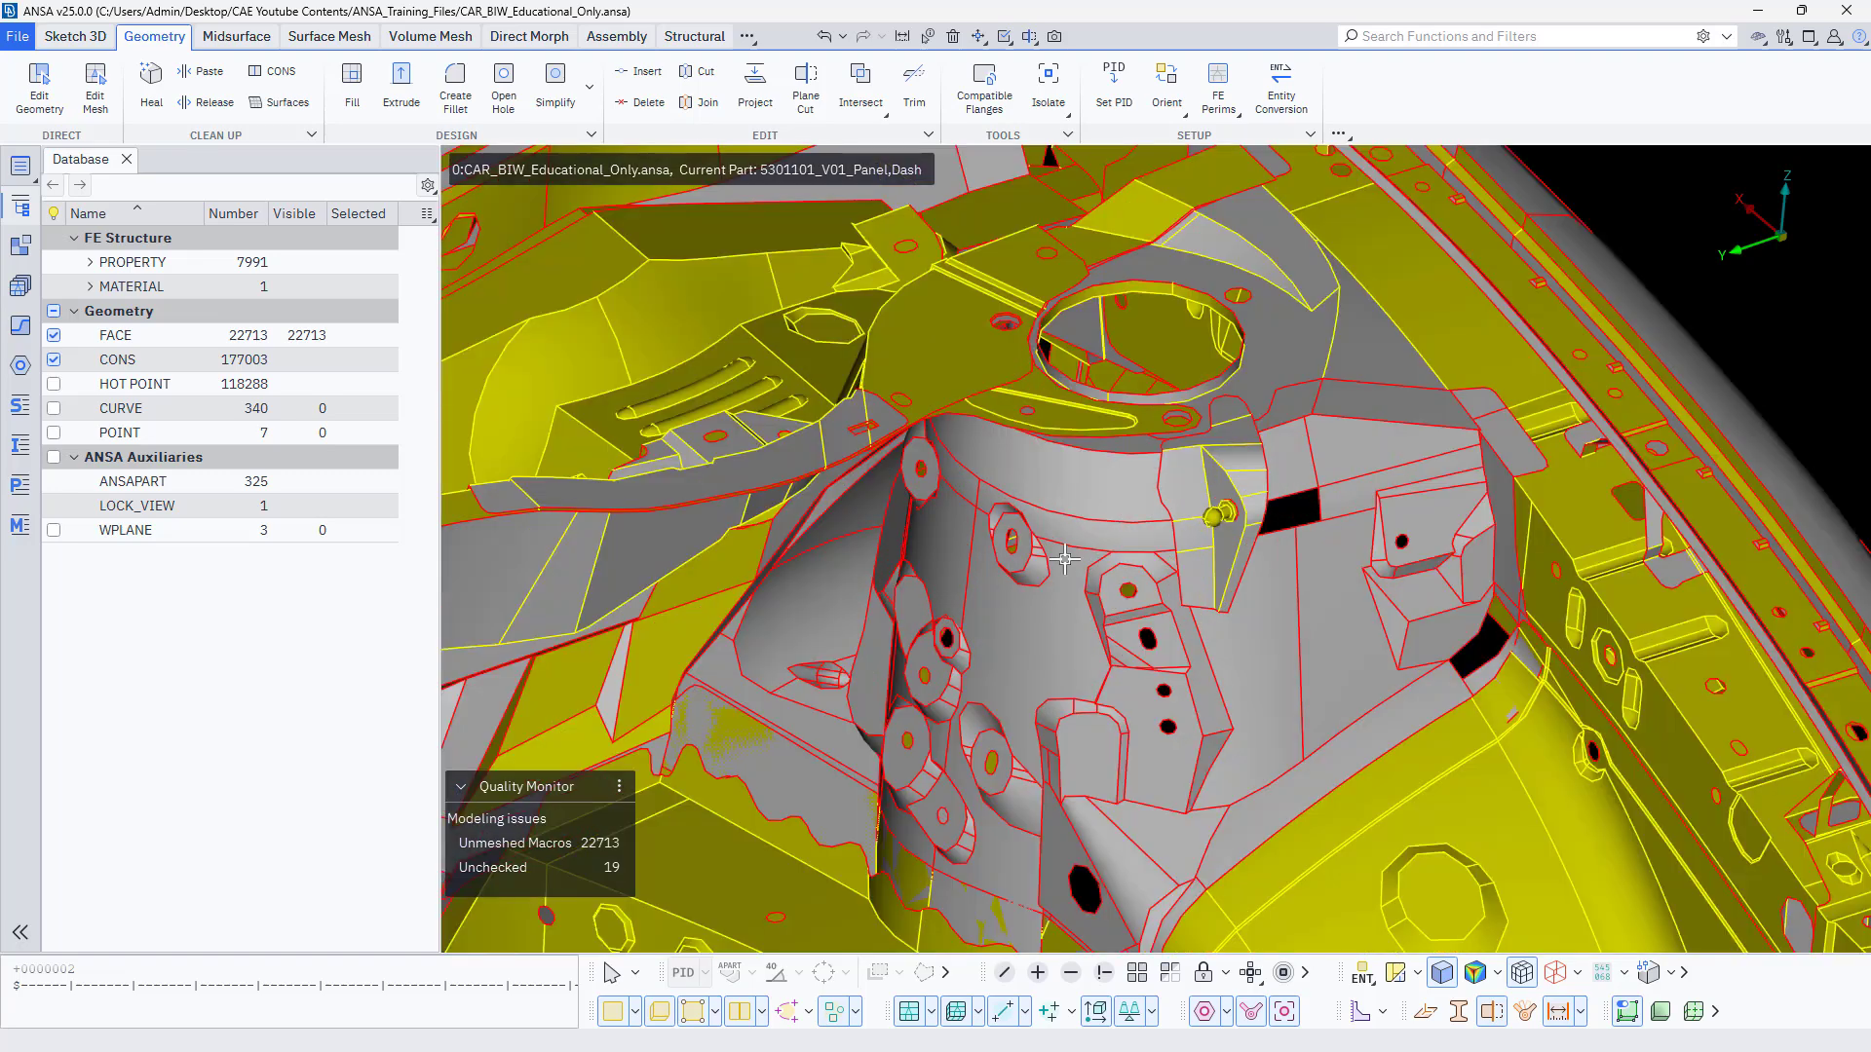
left_click(1363, 987)
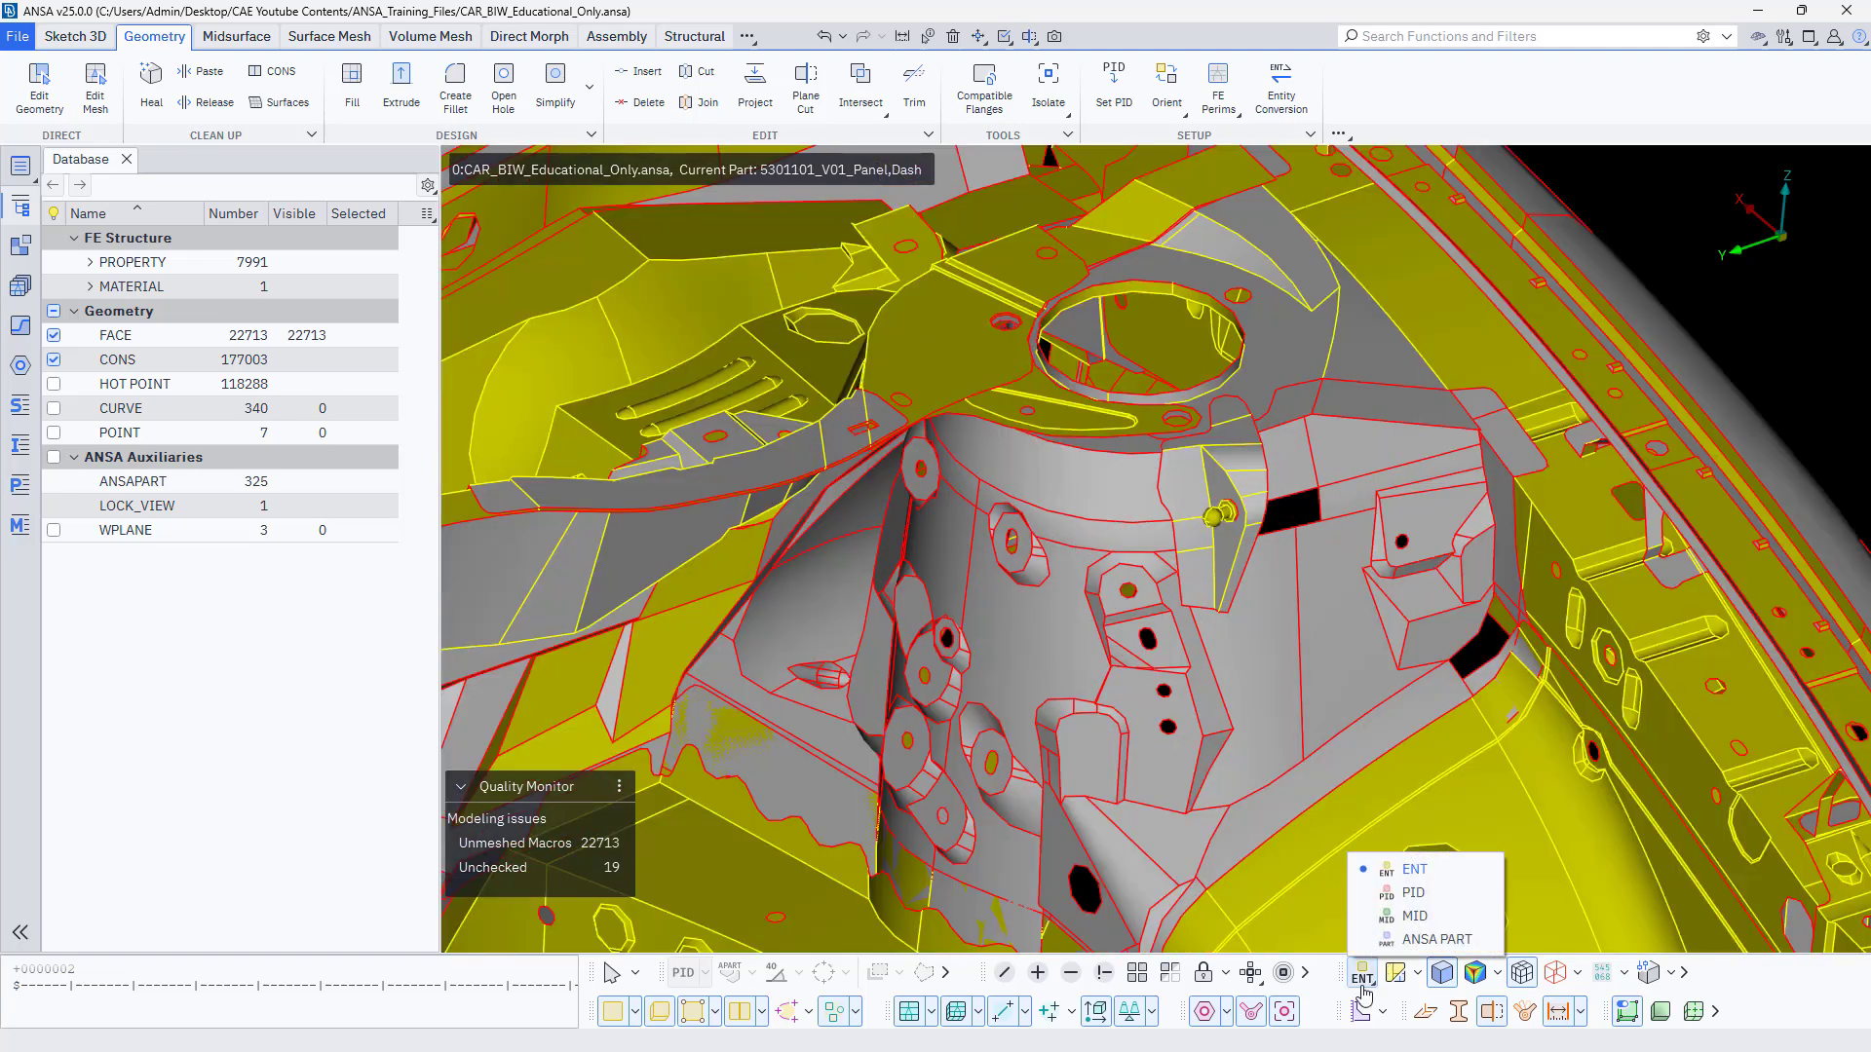
left_click(1403, 893)
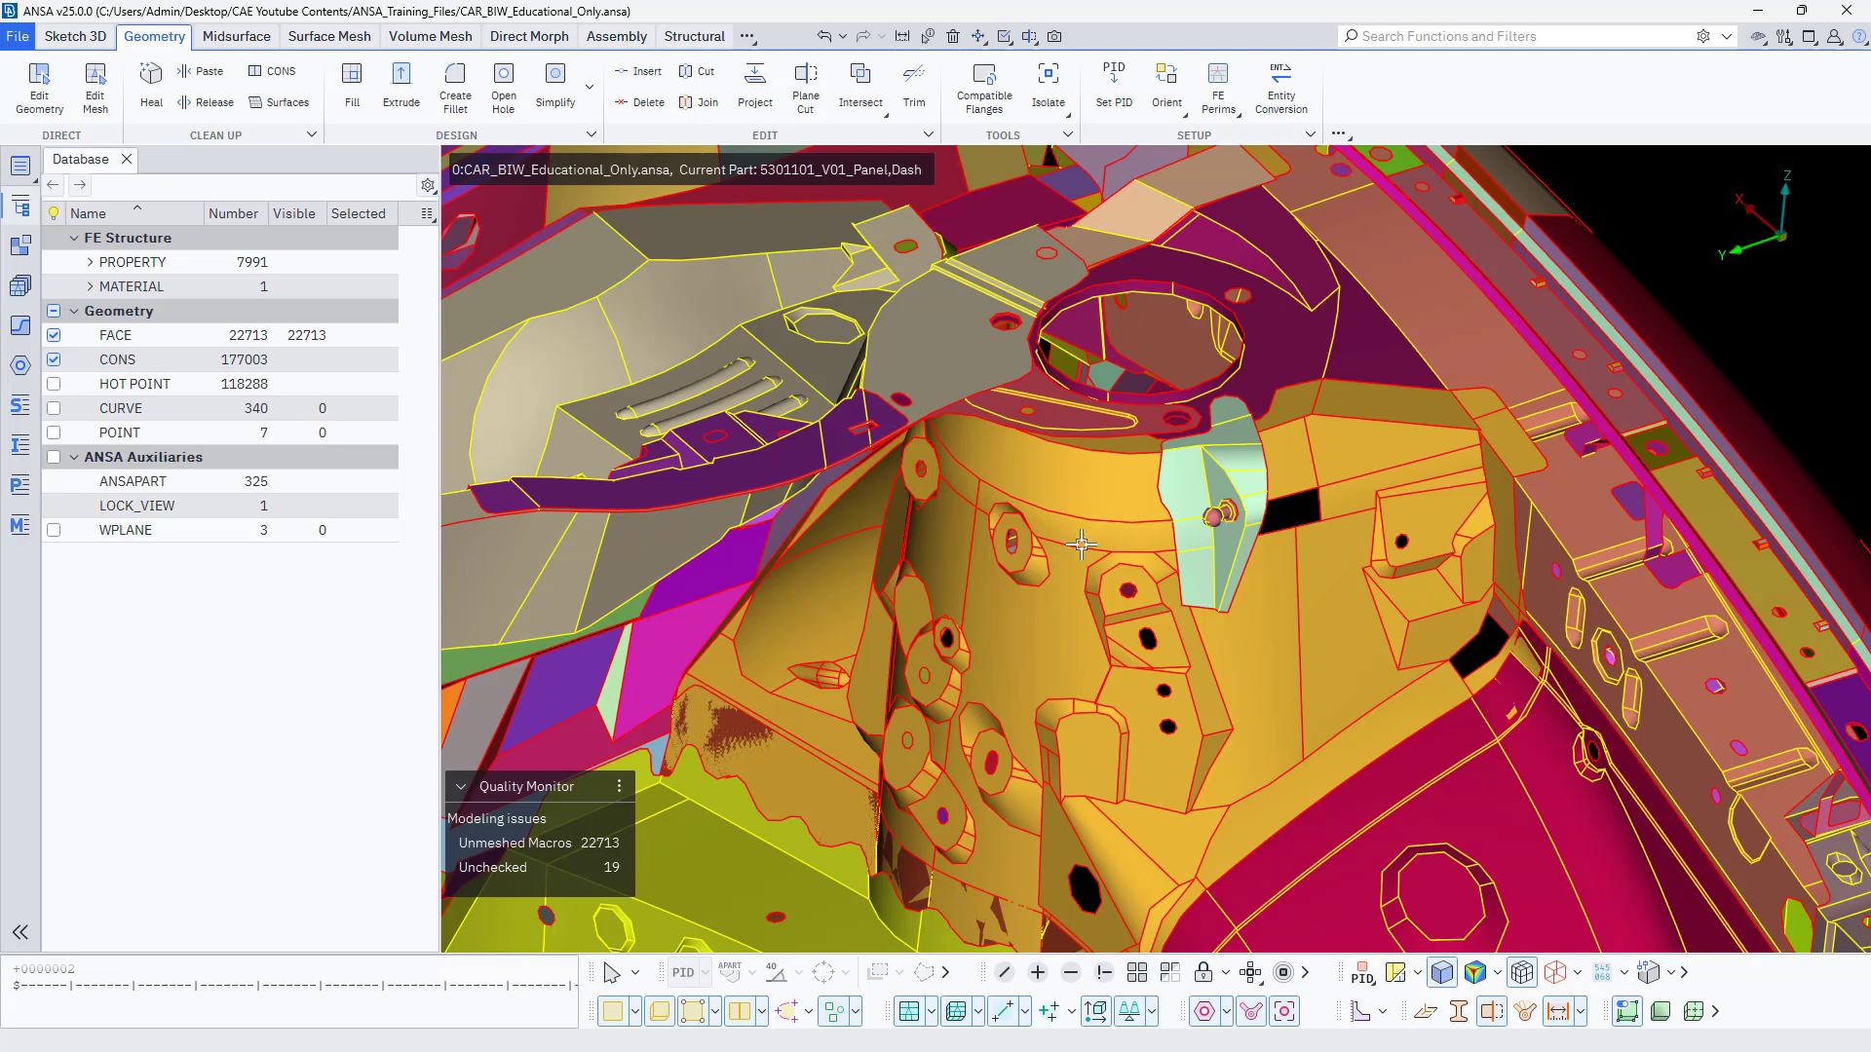
Hide the large curved face in the middle of the strut tower with the Not function.
left_click(1108, 977)
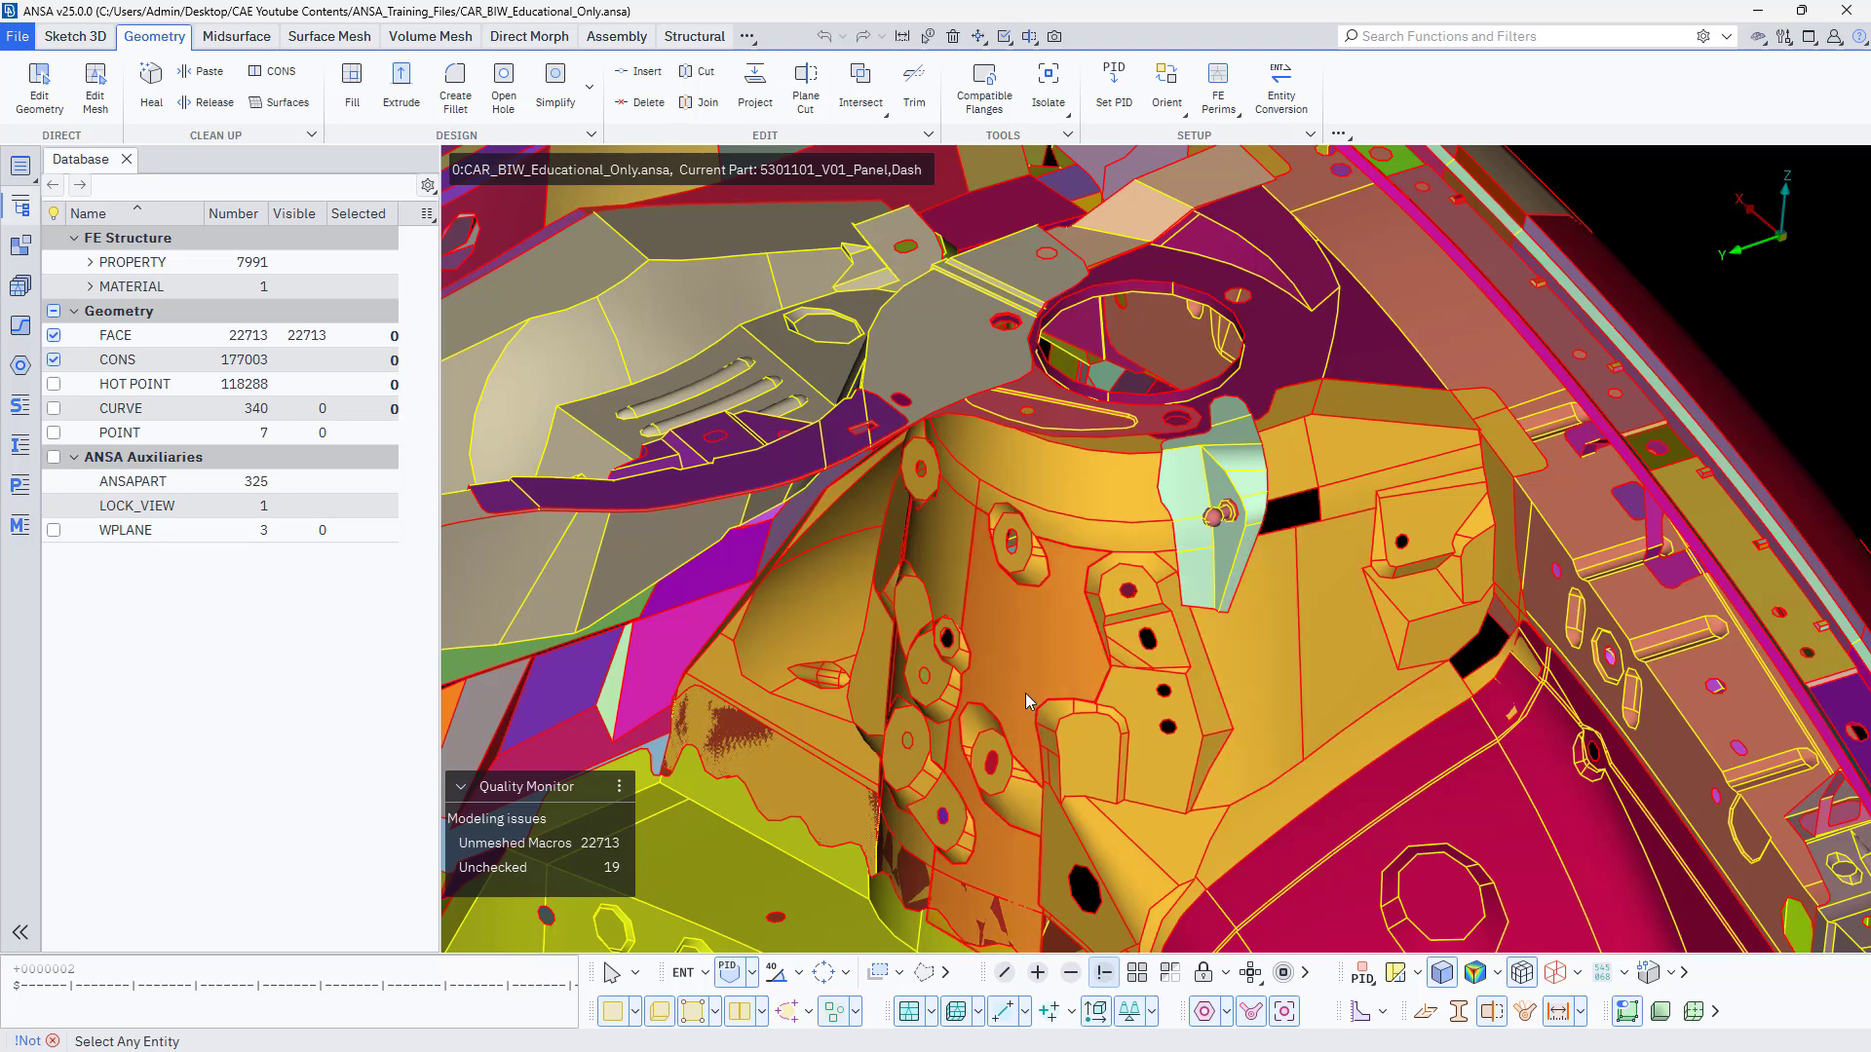
left_click(634, 973)
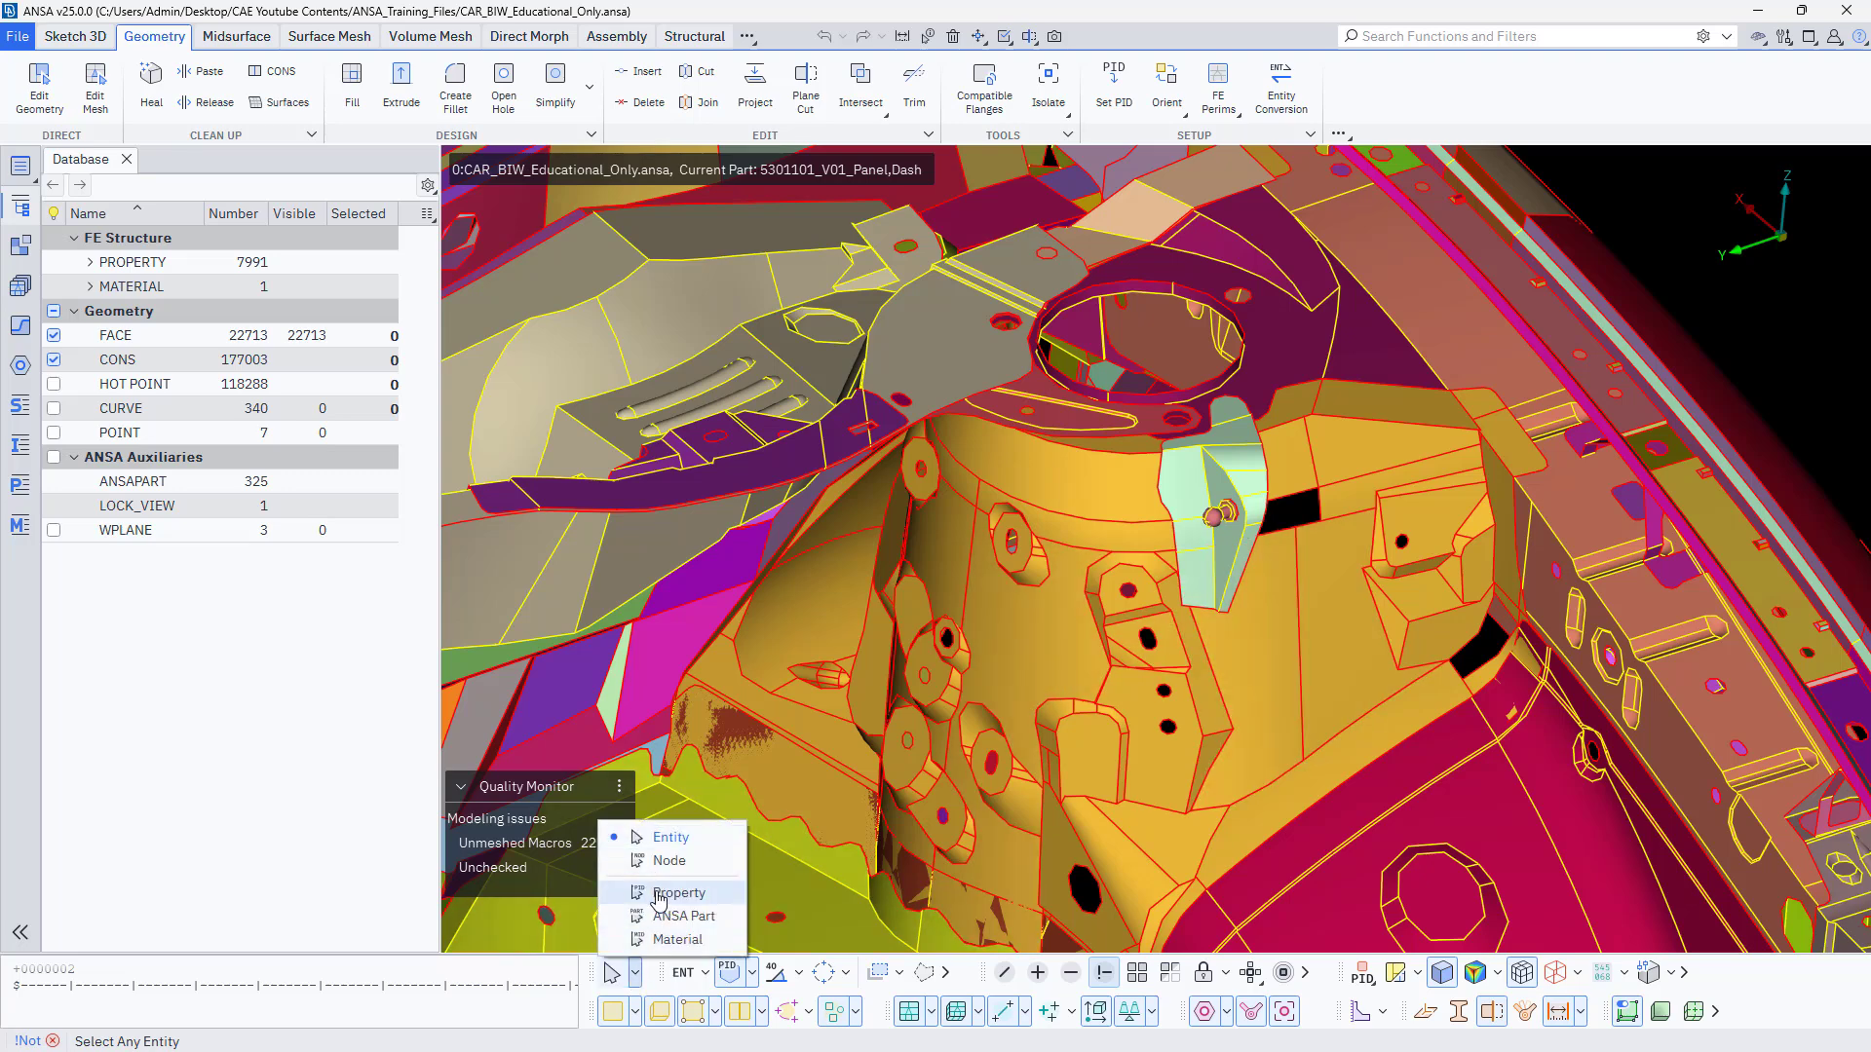
left_click(1013, 674)
left_click(1036, 674)
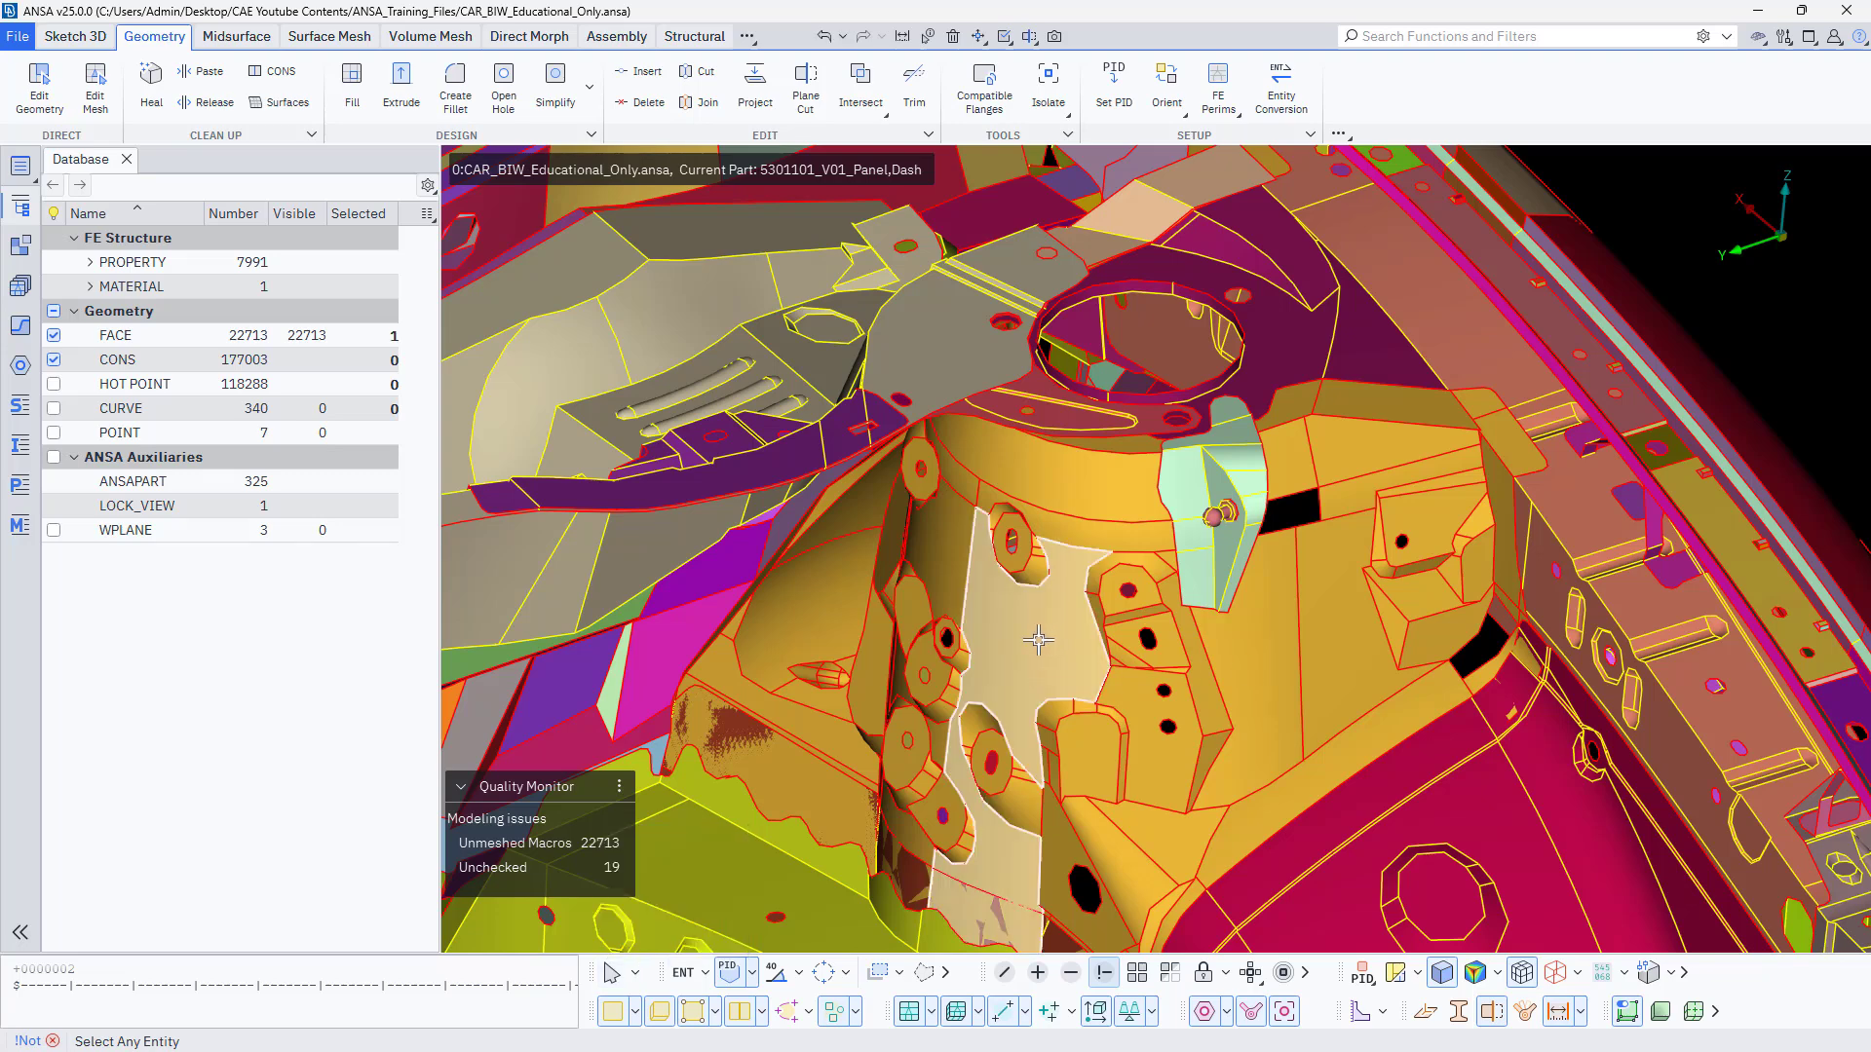
left_click(1038, 640)
middle_click(1013, 659)
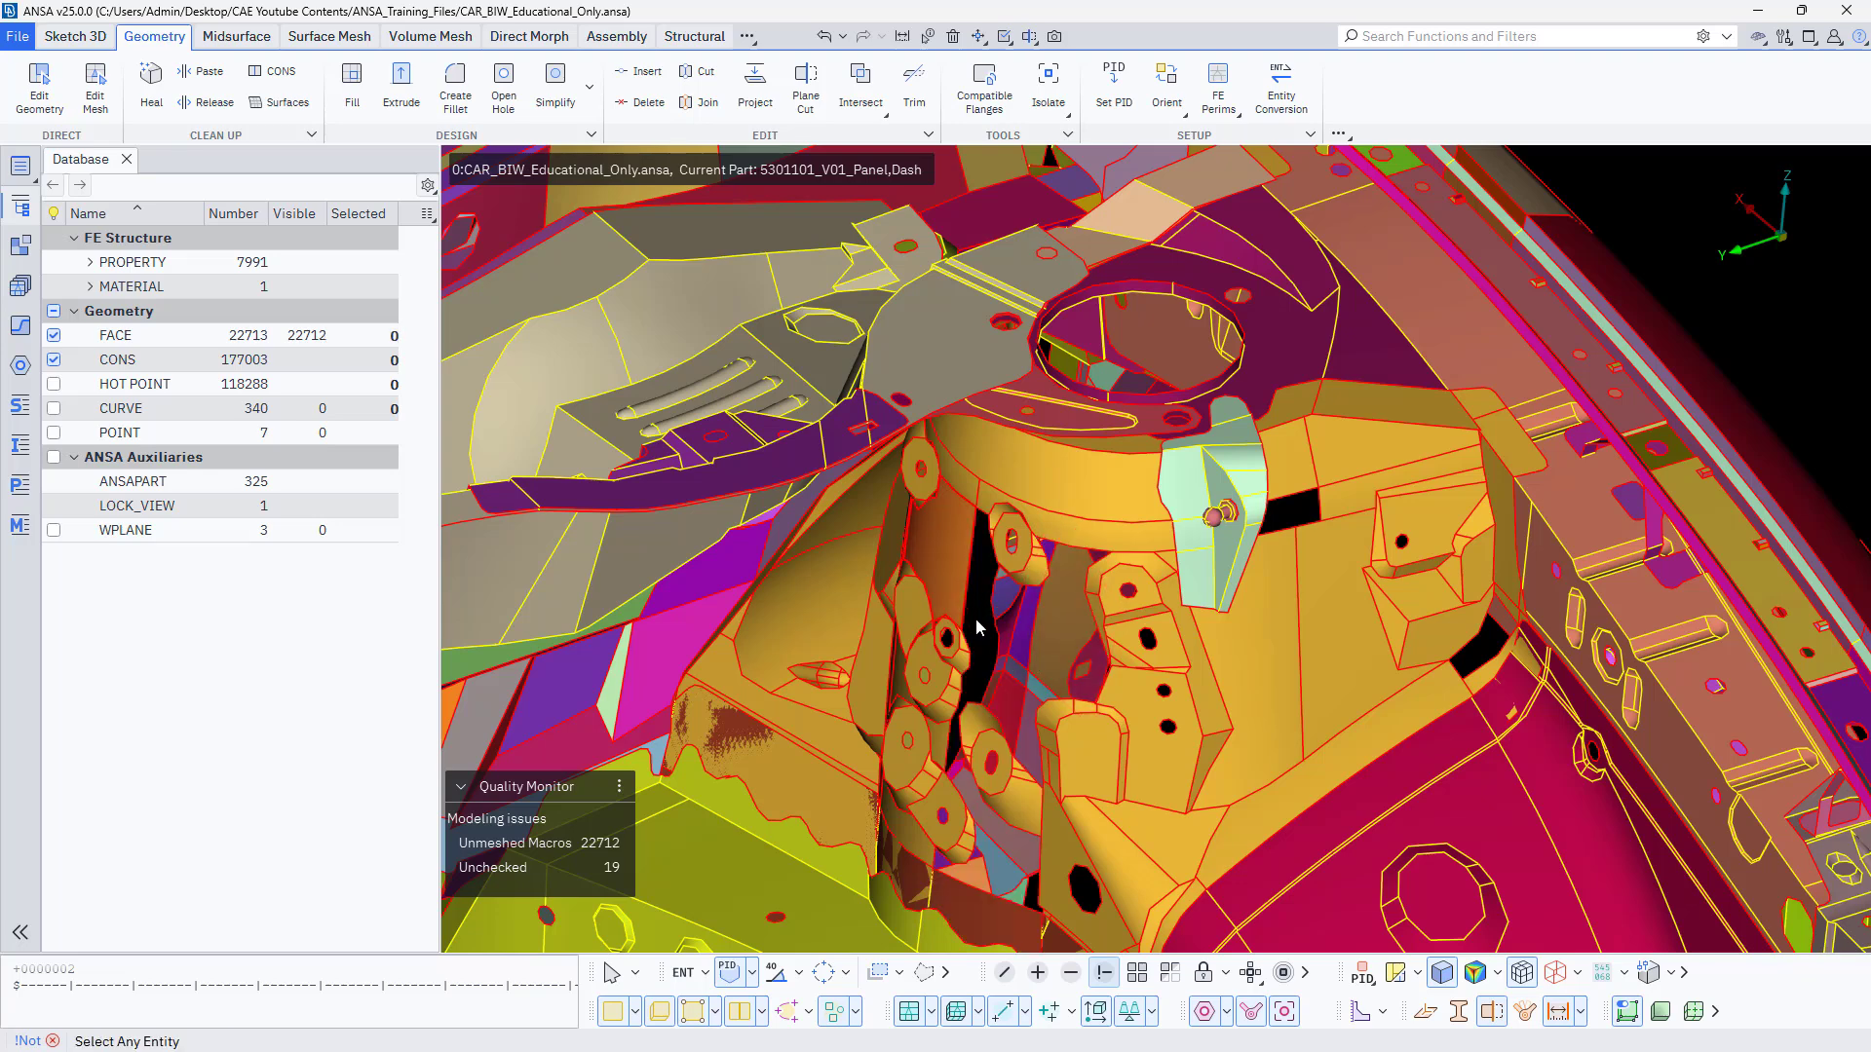
Invert the visibility to show only the hidden strut tower face and inspect it.
key("i")
scroll(1072, 444, "down", 3)
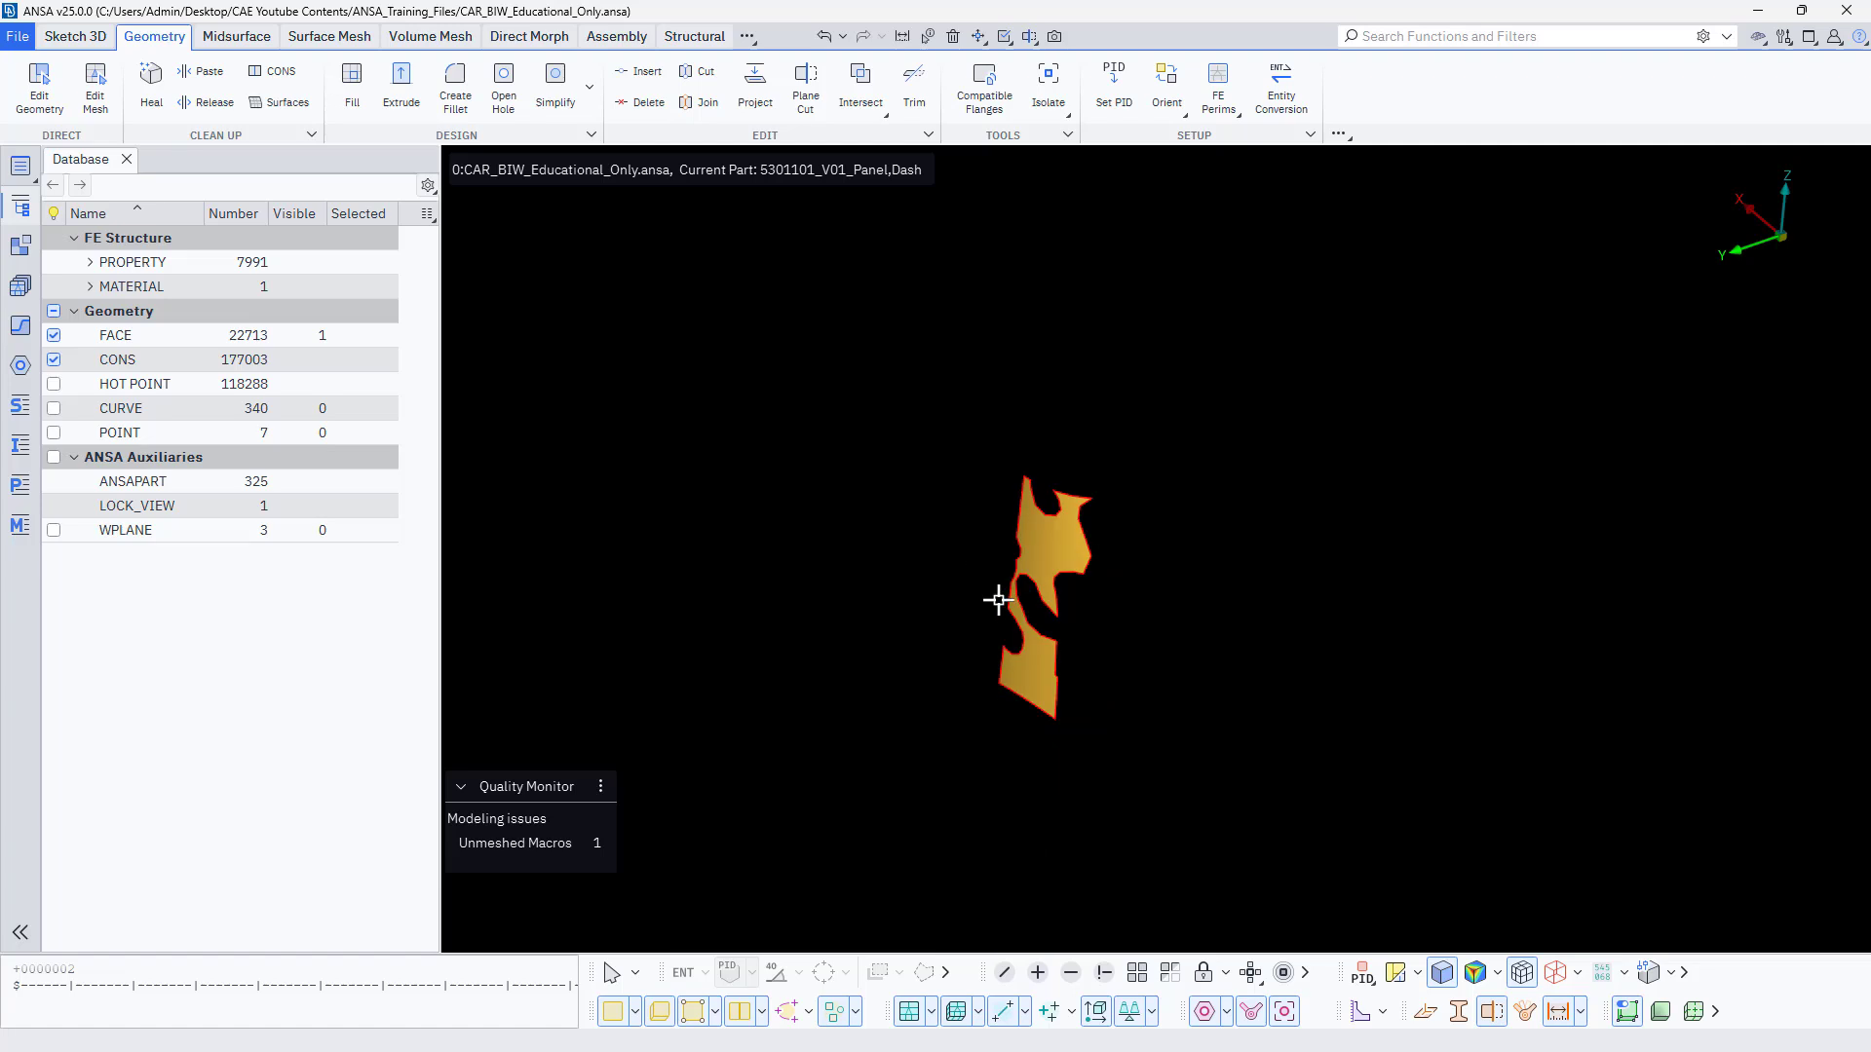
scroll(998, 599, "up", 3)
scroll(1118, 530, "up", 3)
scroll(1117, 530, "down", 3)
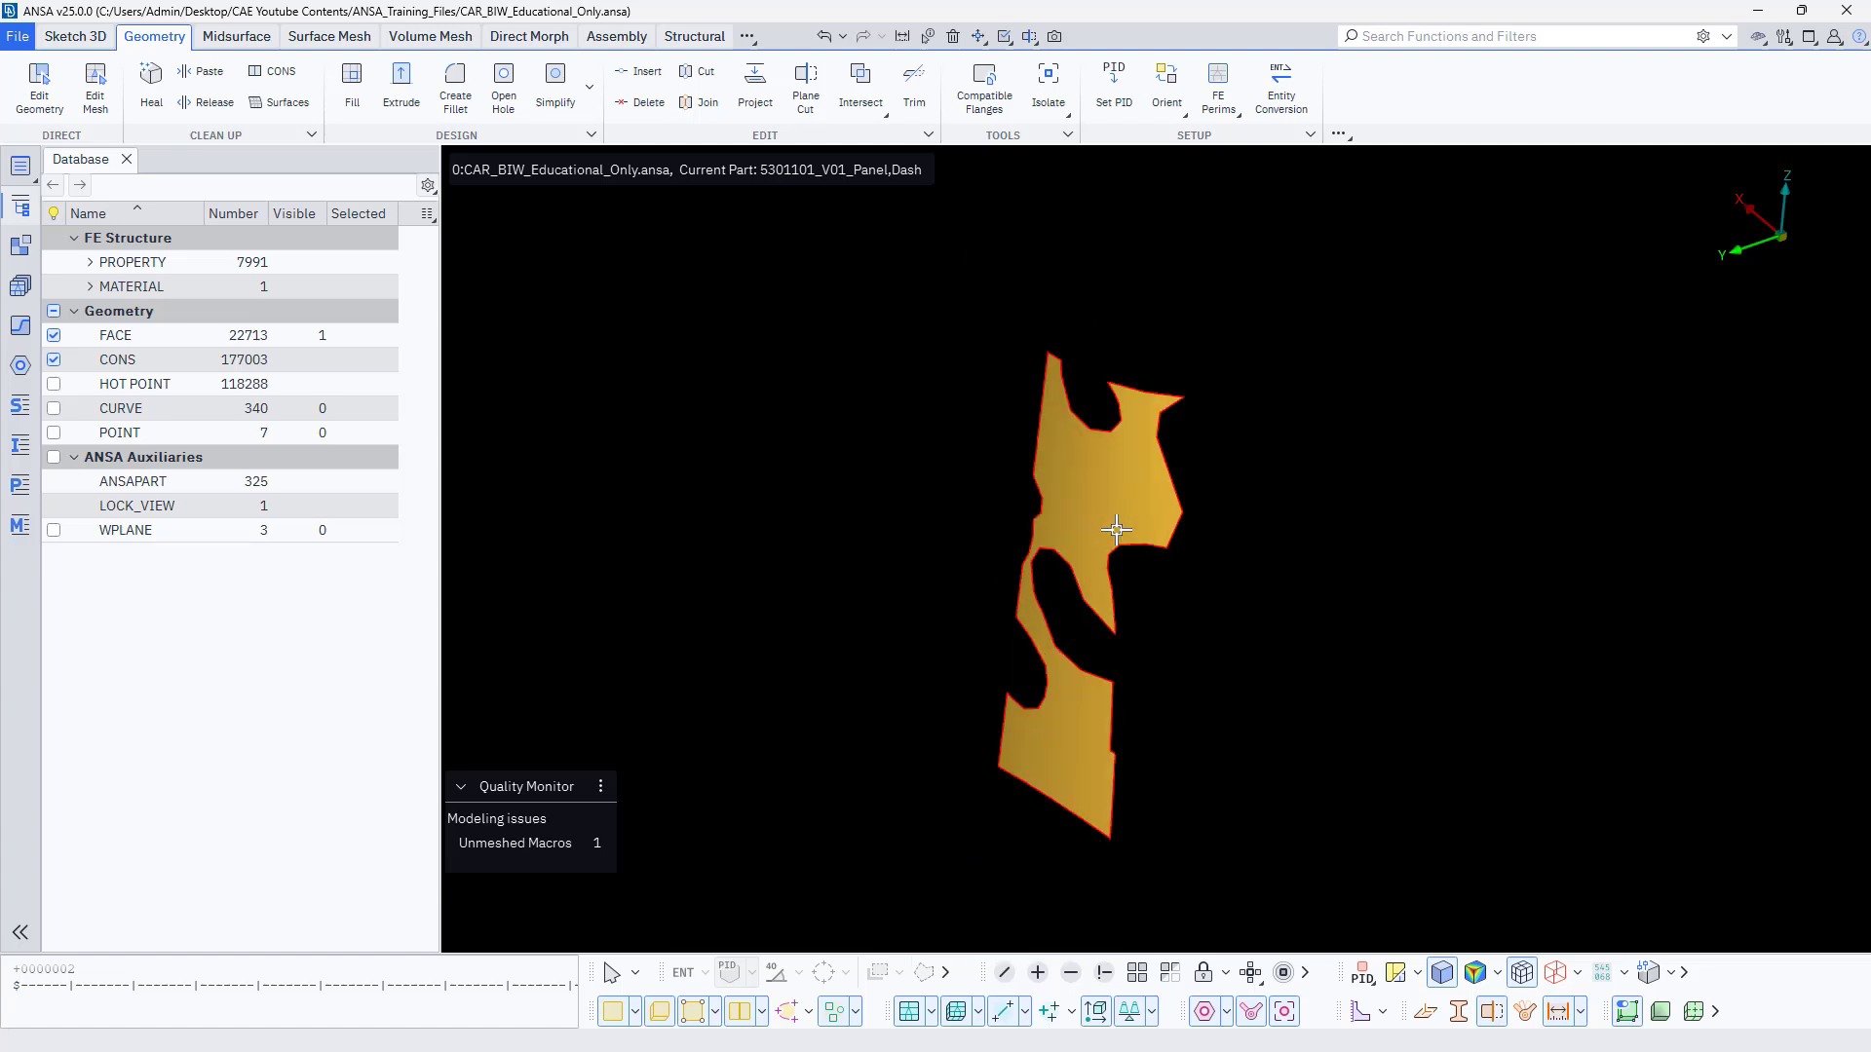
left_click_drag(1103, 527, 1102, 517, "ctrl")
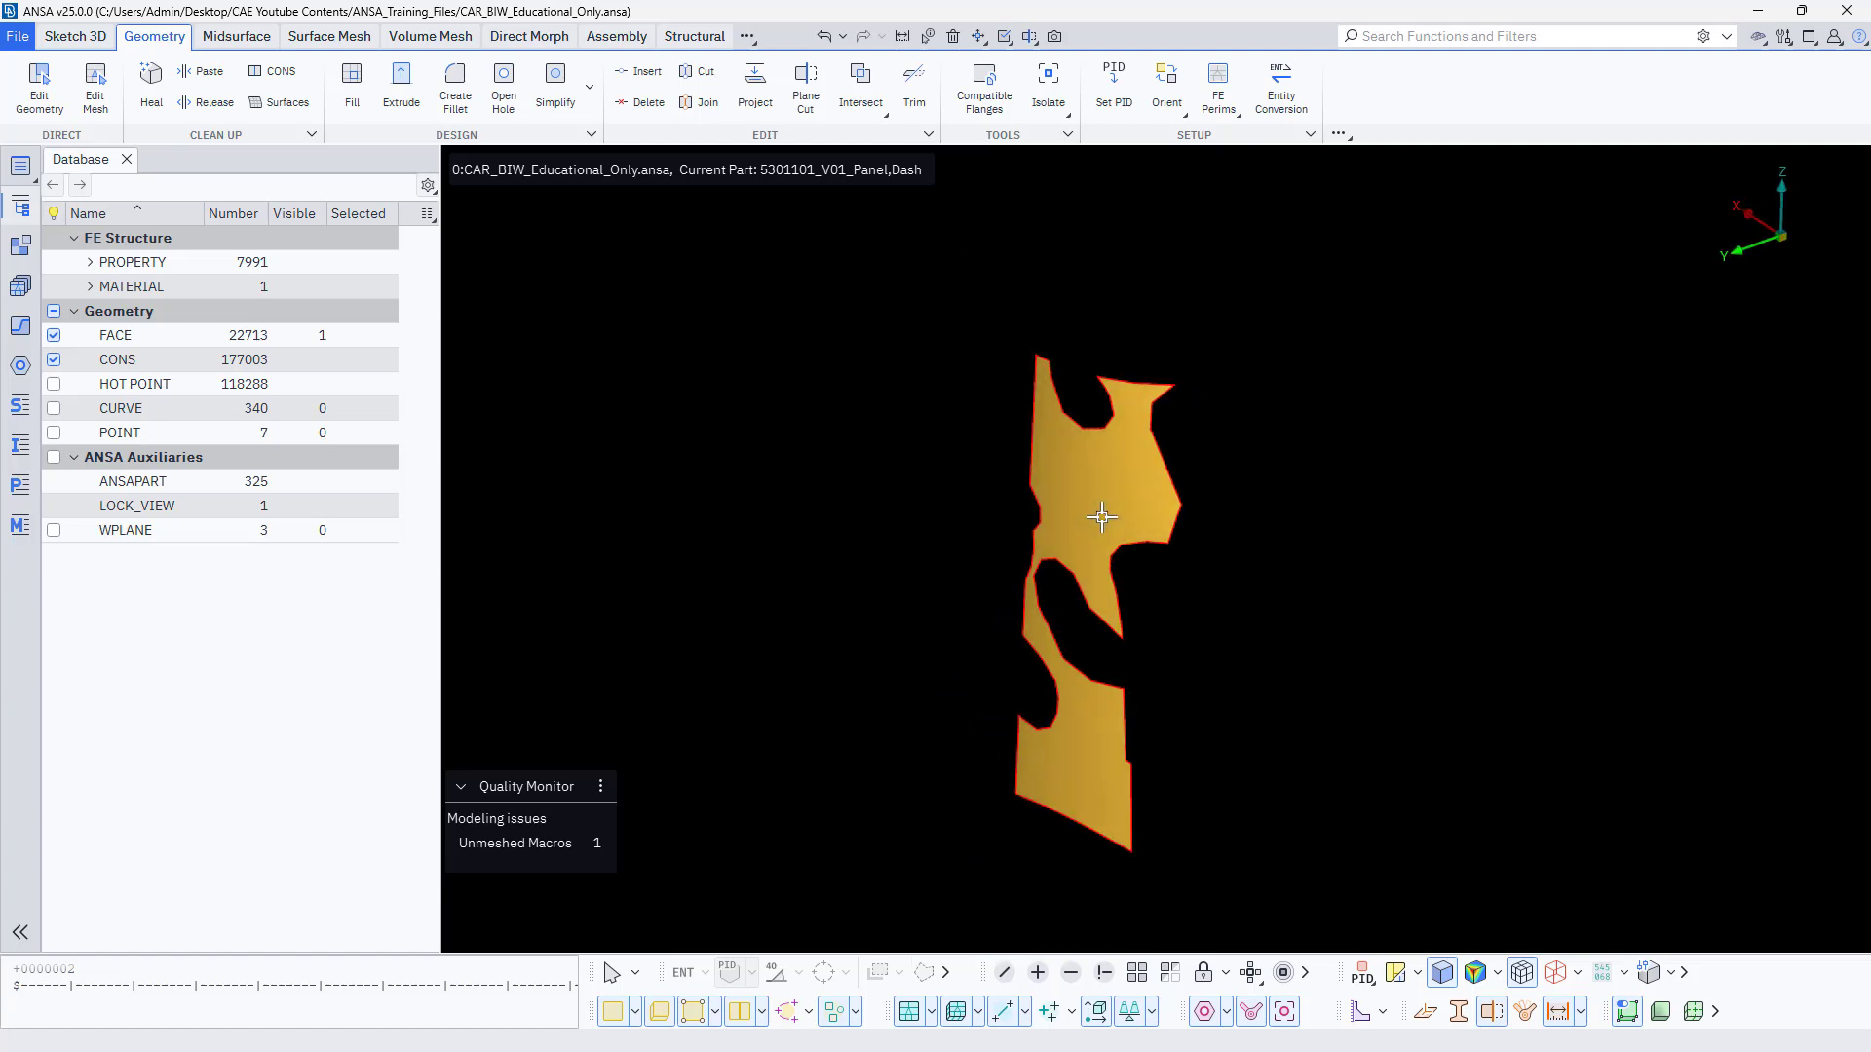
middle_click_drag(1076, 527, 1037, 499, "ctrl")
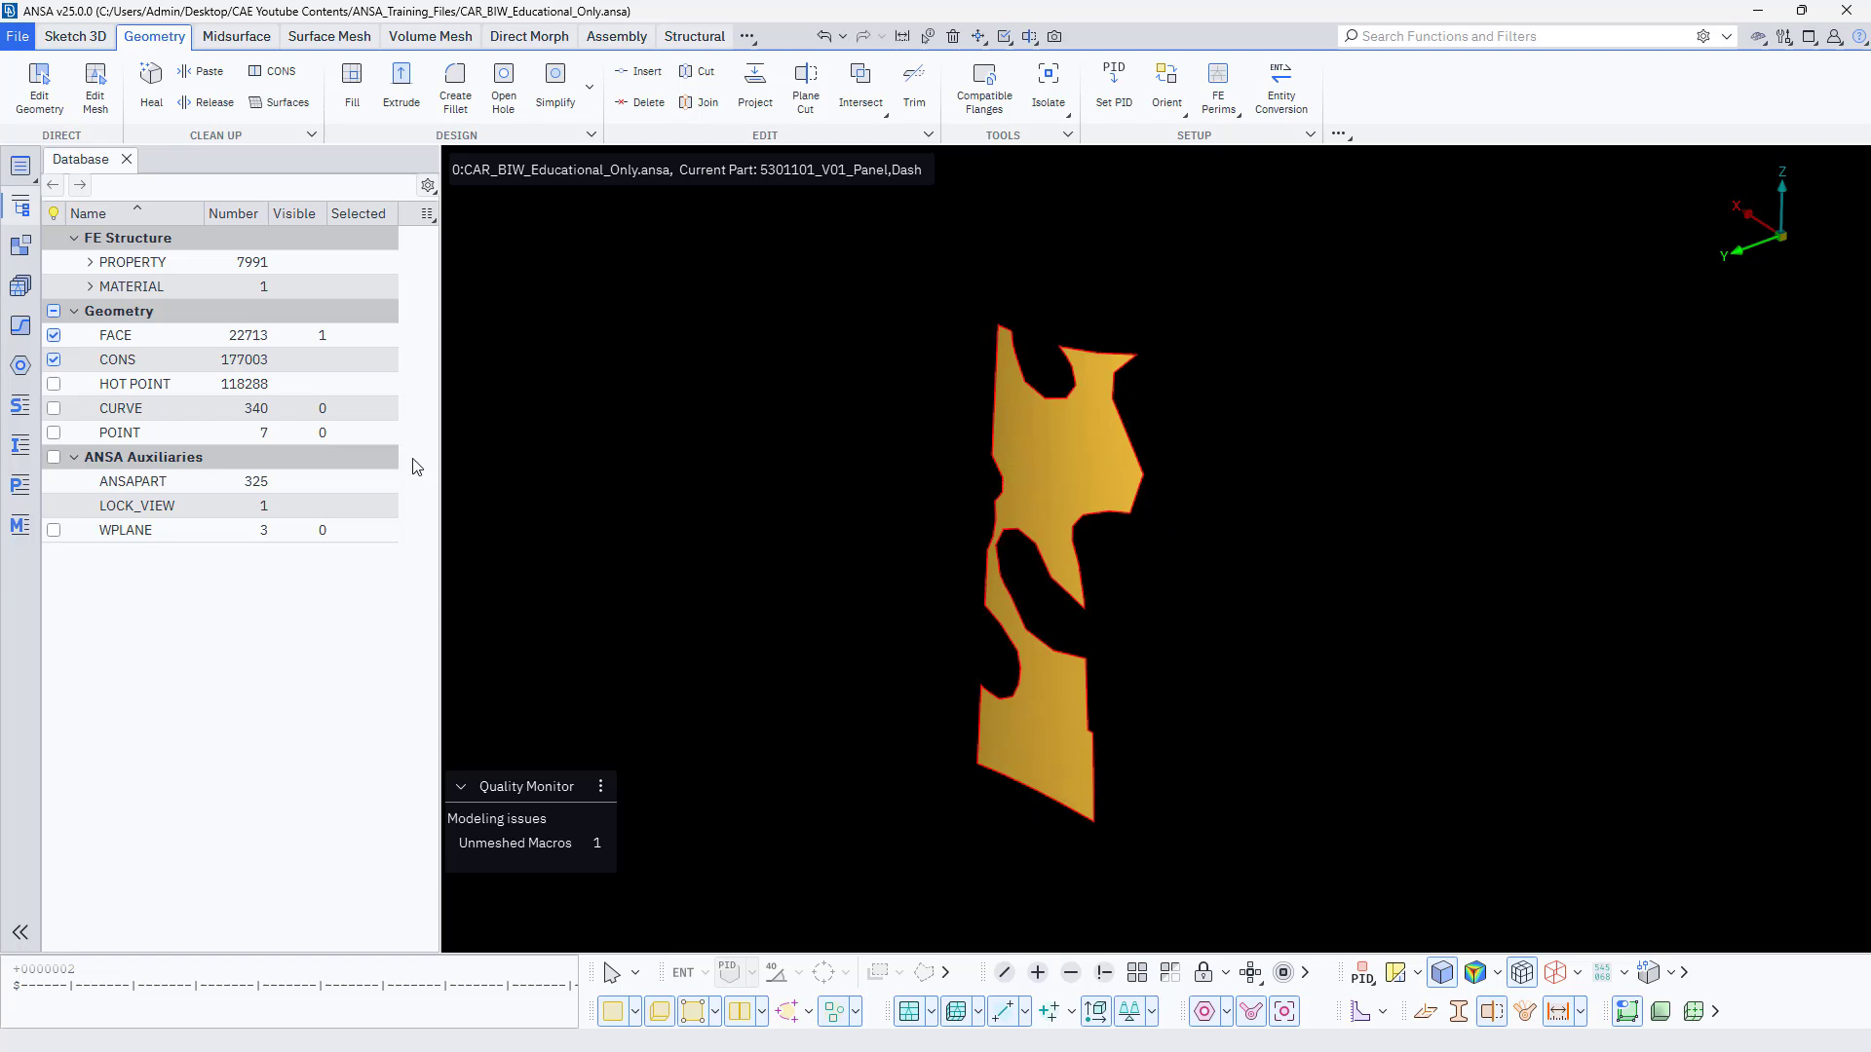
Open the Properties list and locate the visible strut tower face's property by picking that face in the model.
left_click(17, 487)
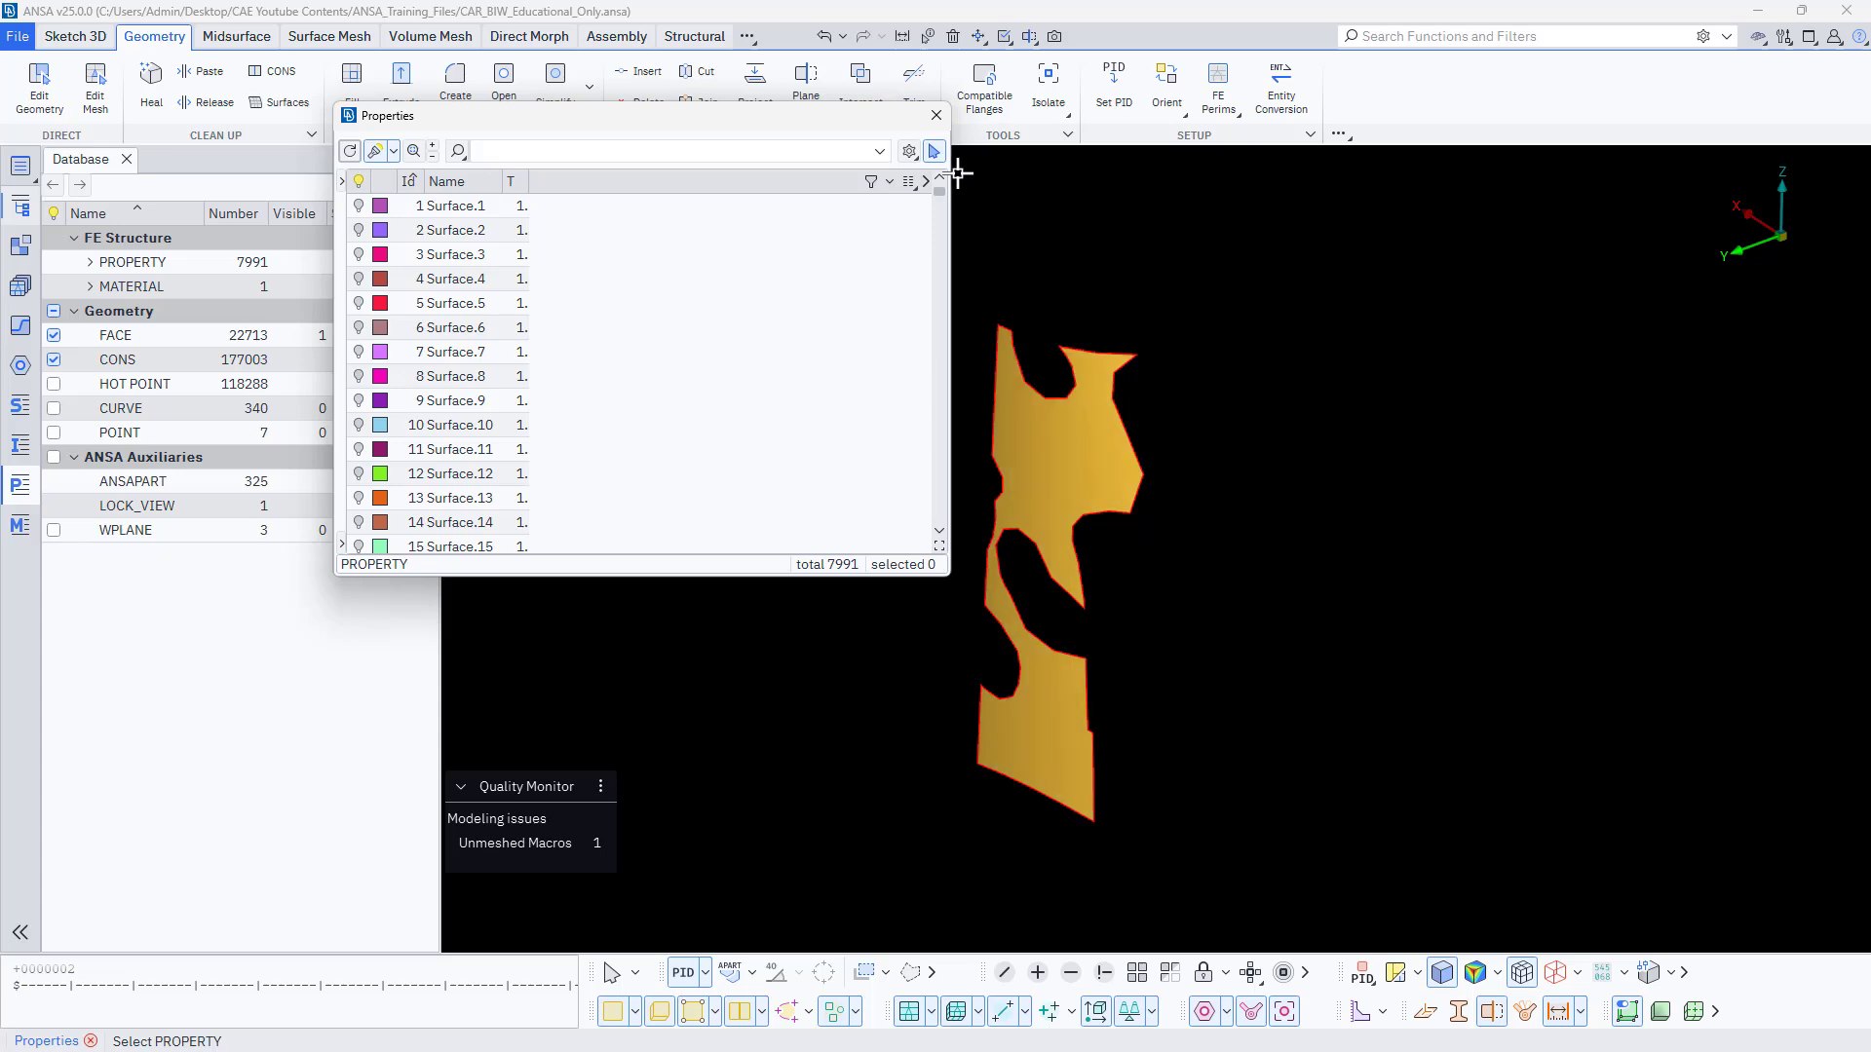
left_click(935, 153)
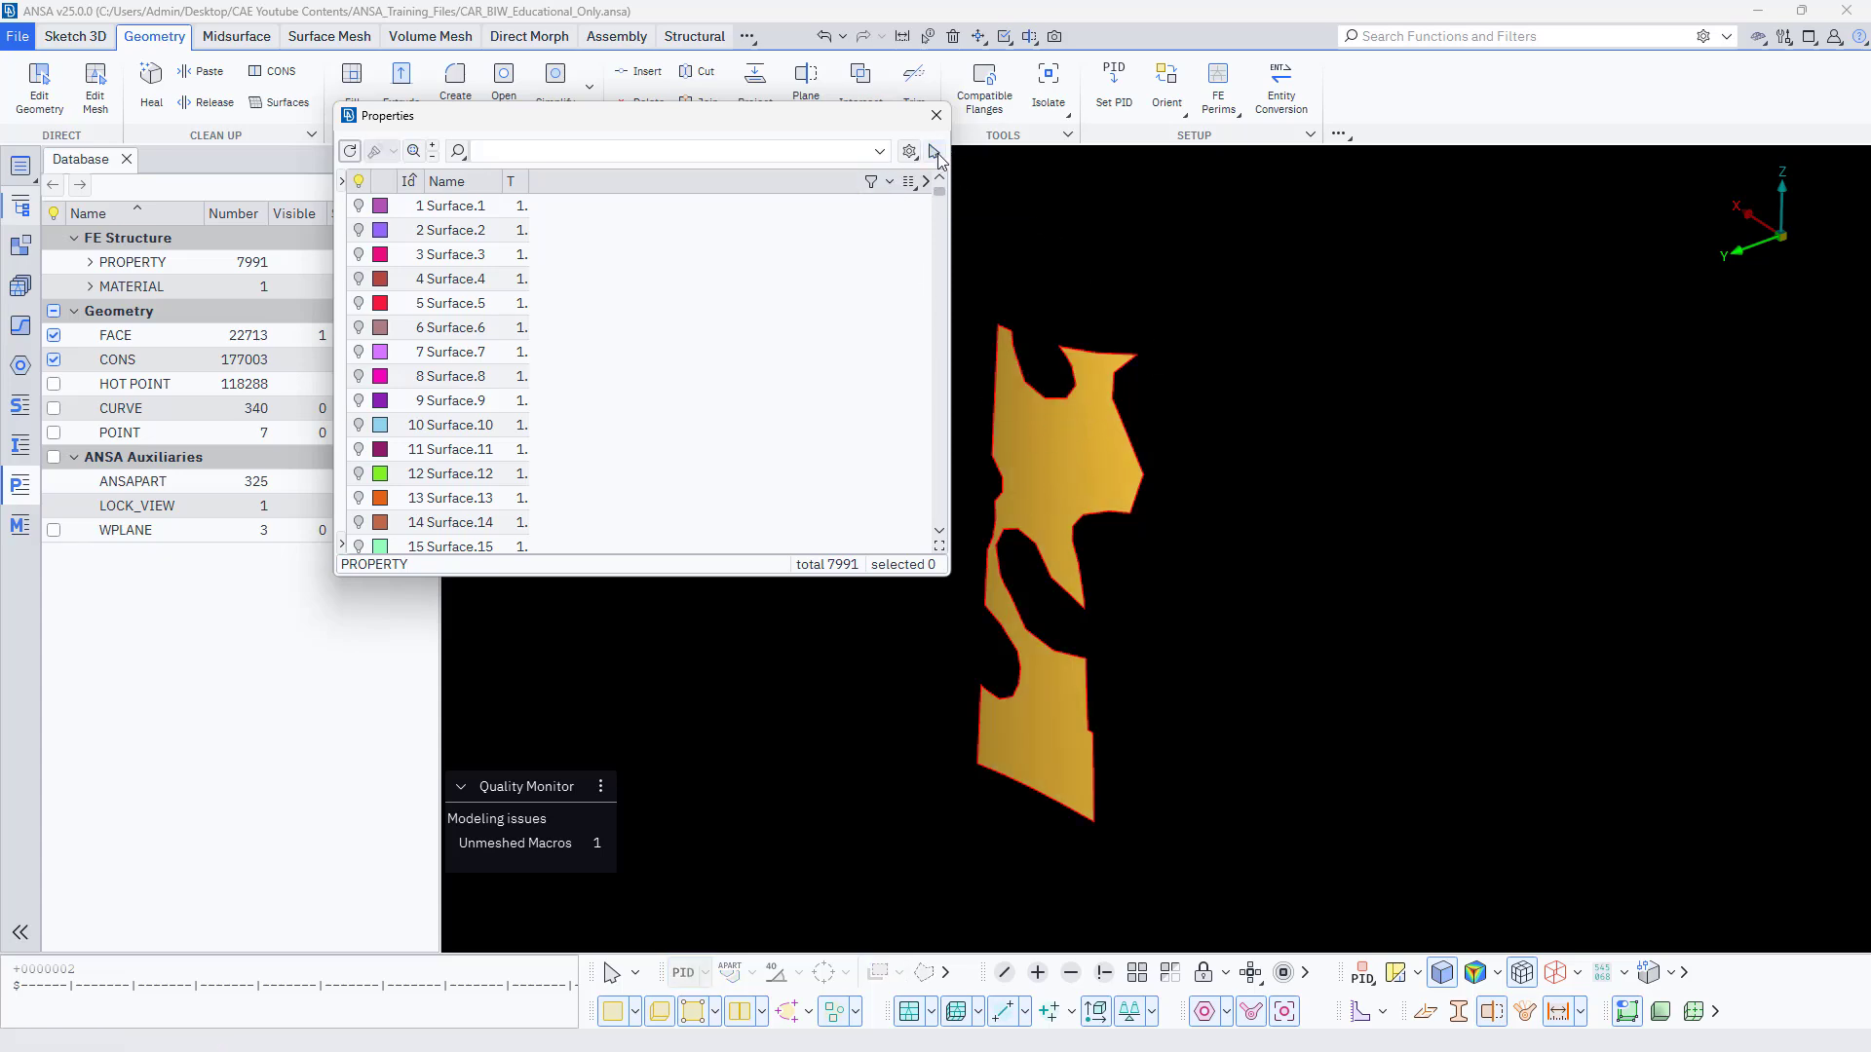
left_click(934, 153)
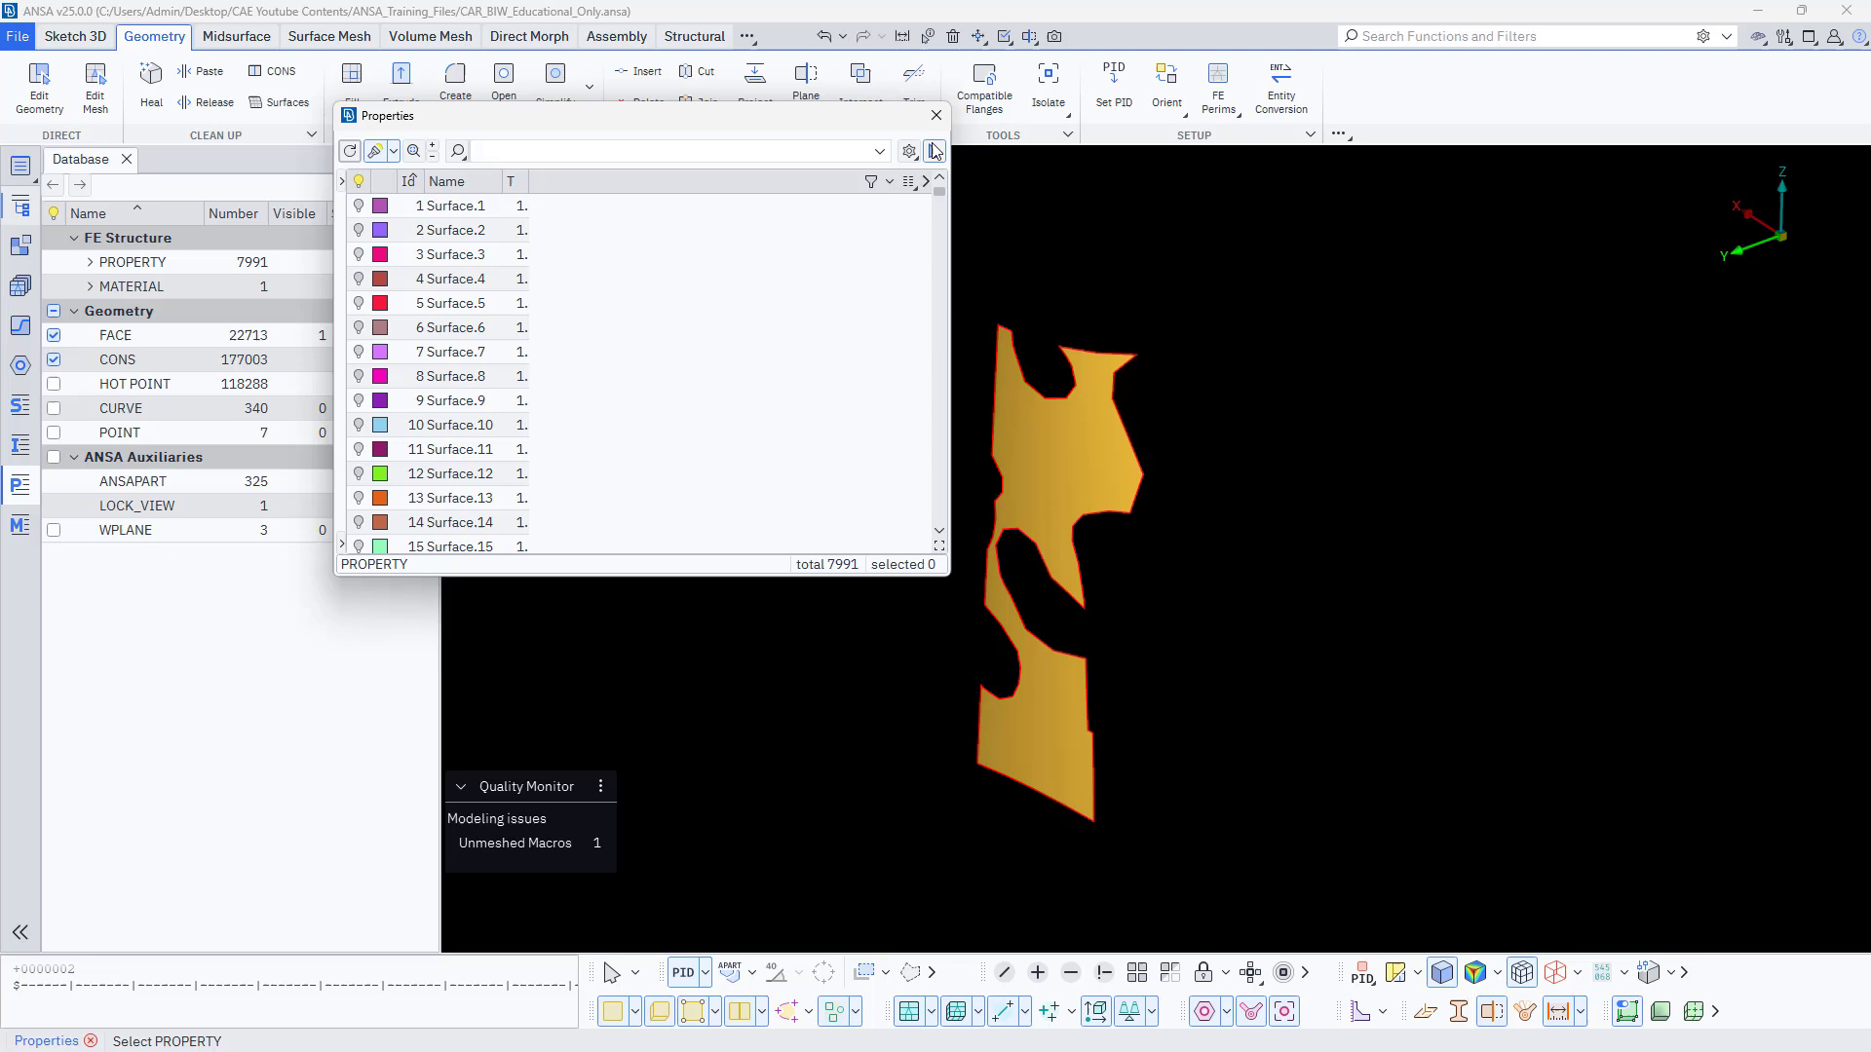
left_click(1066, 447)
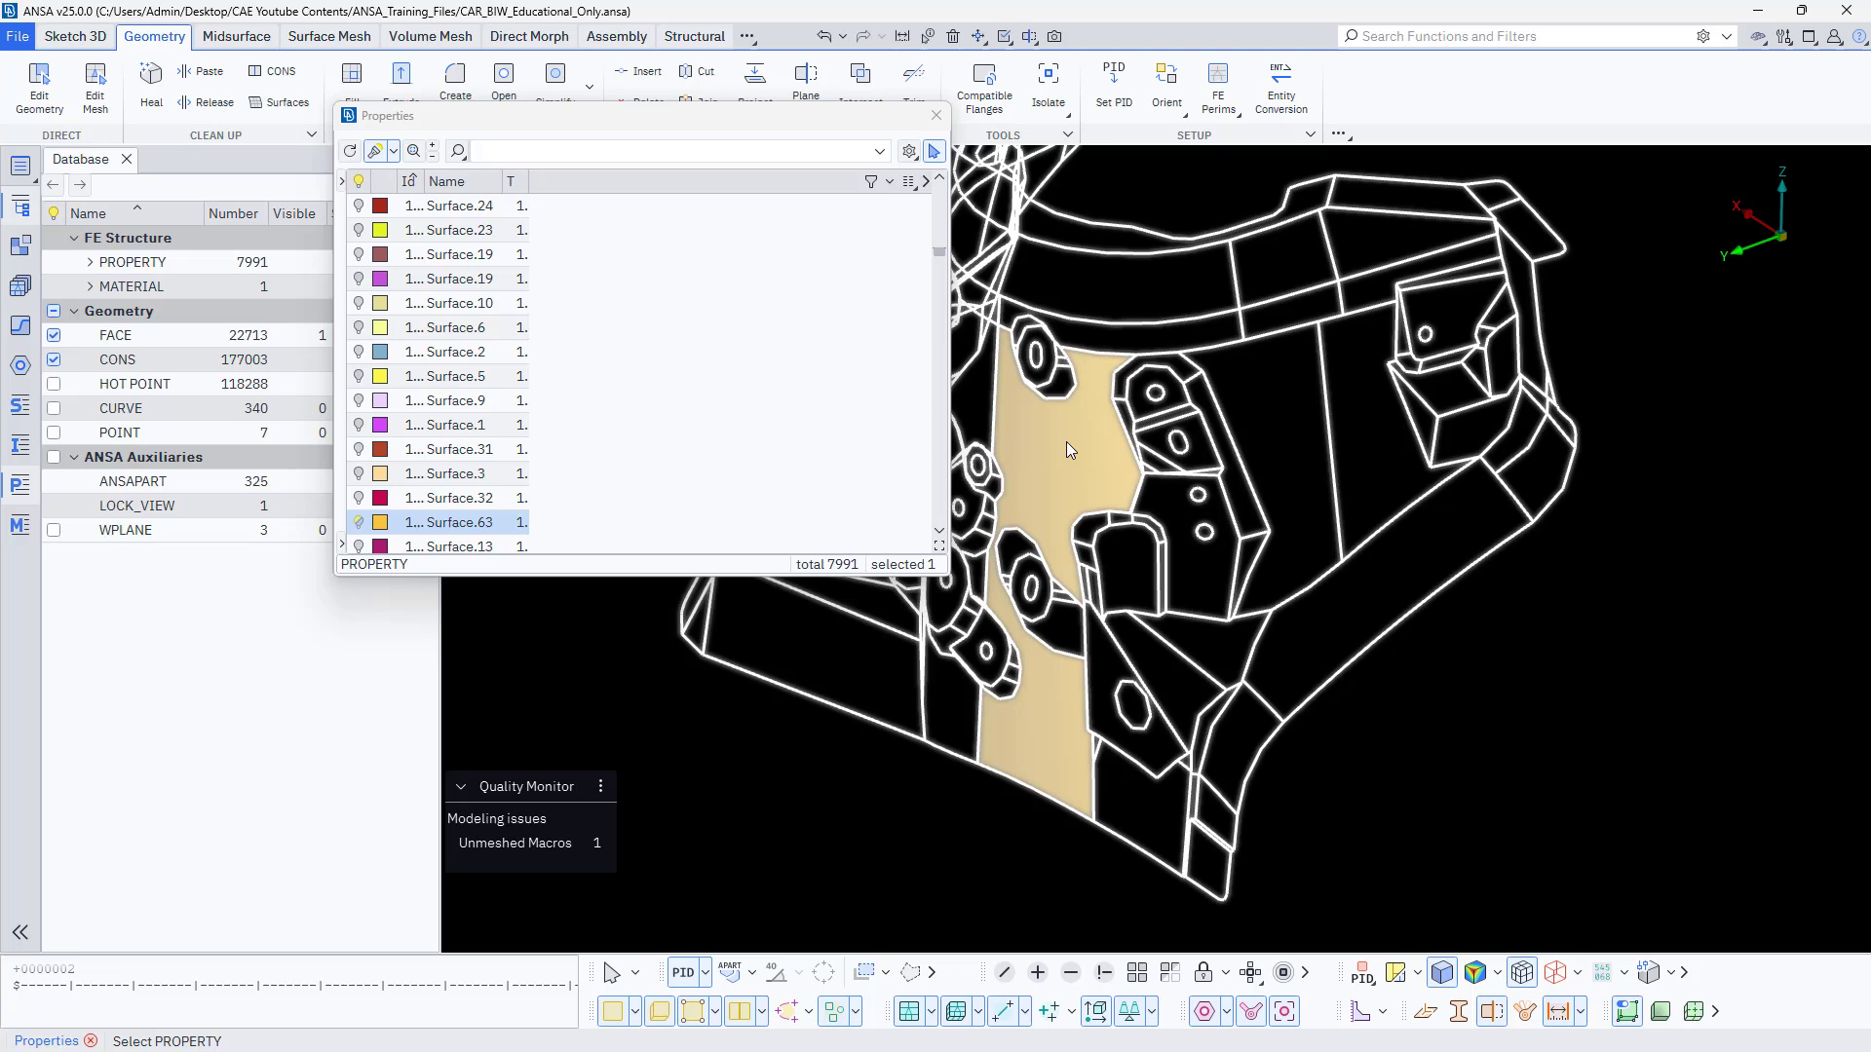
Show only the picked property Surface.63 and close the Properties list.
right_click(440, 529)
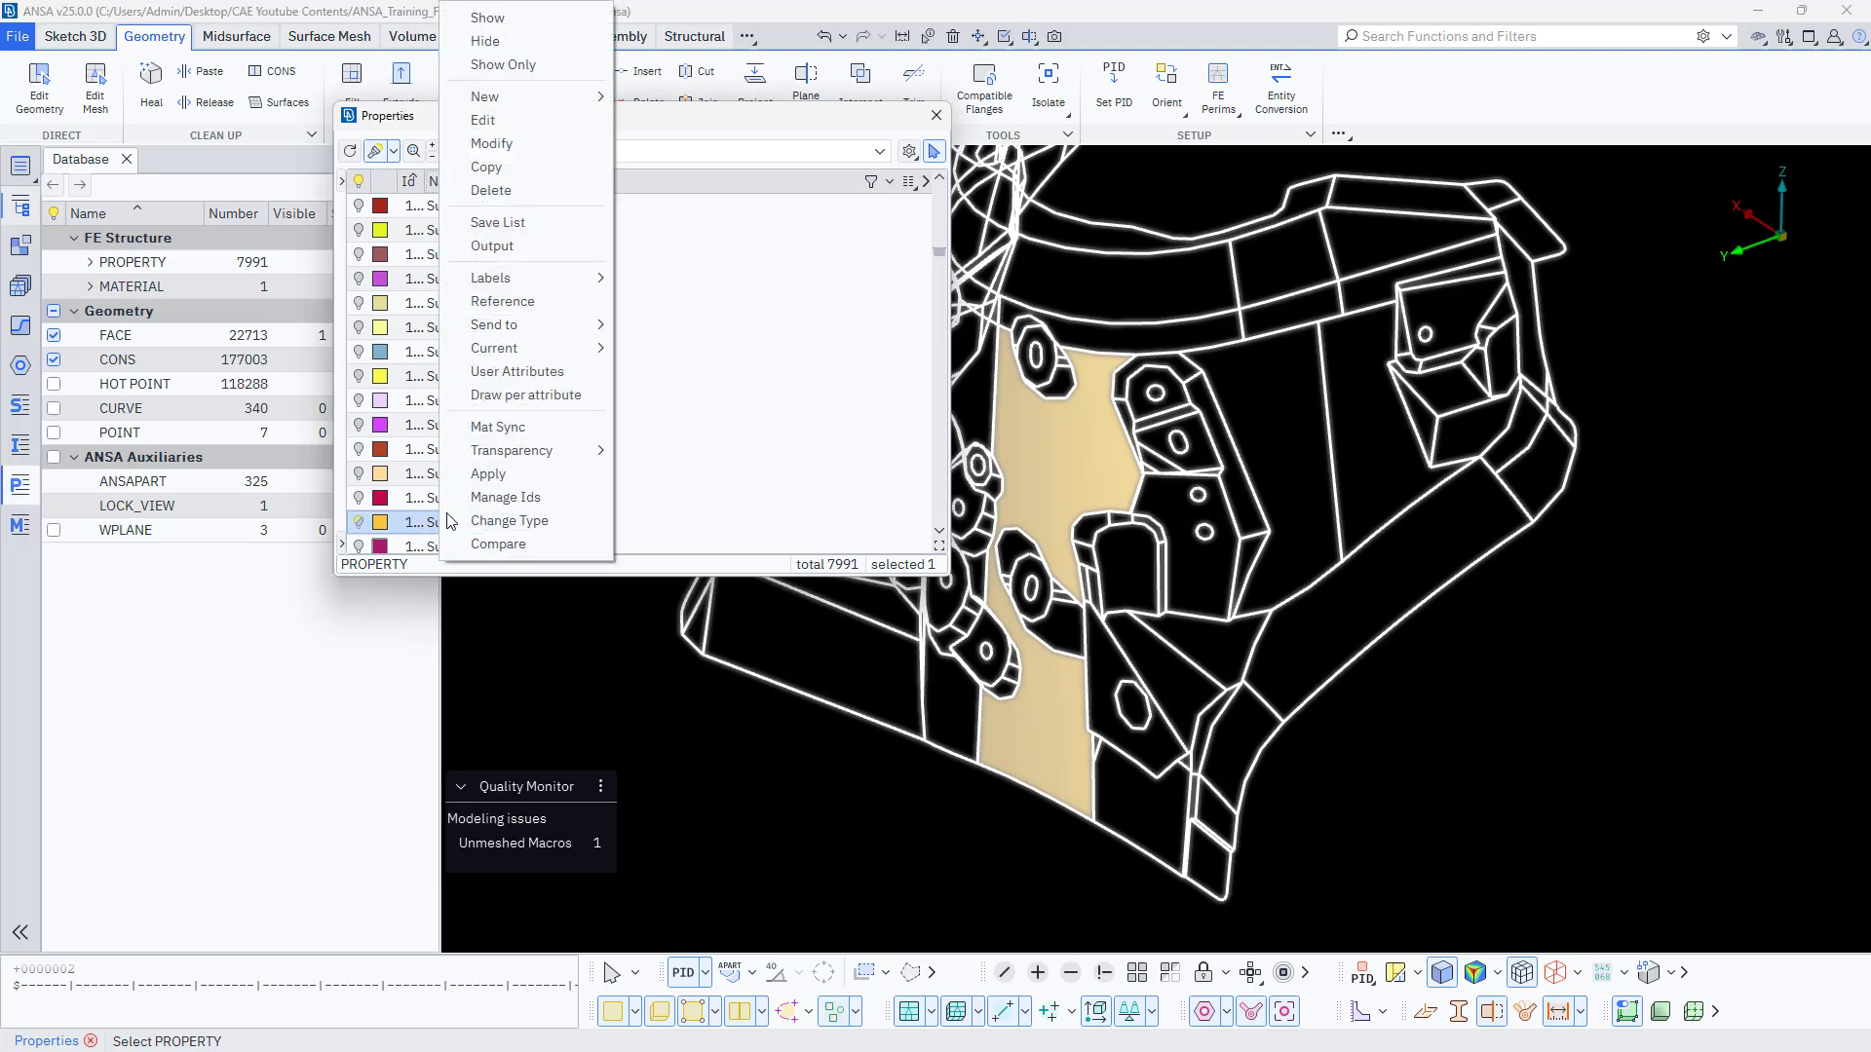
left_click(514, 72)
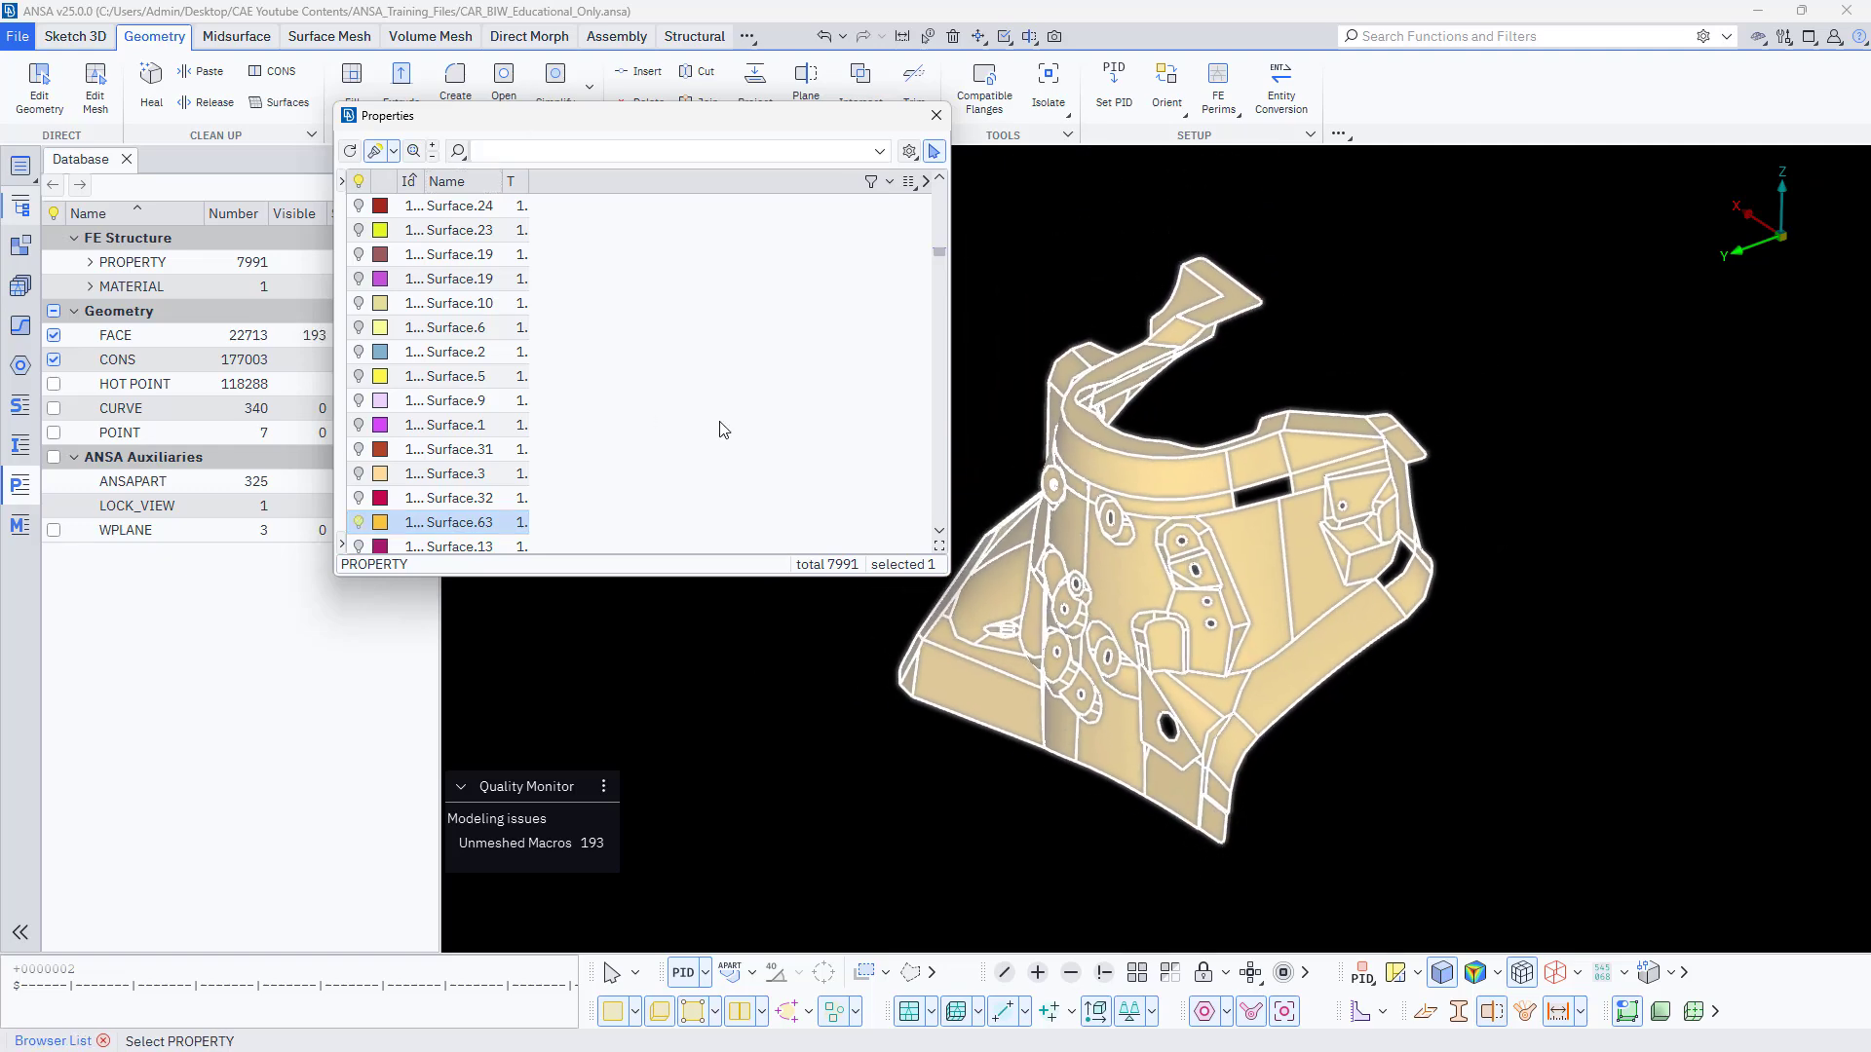
left_click(724, 430)
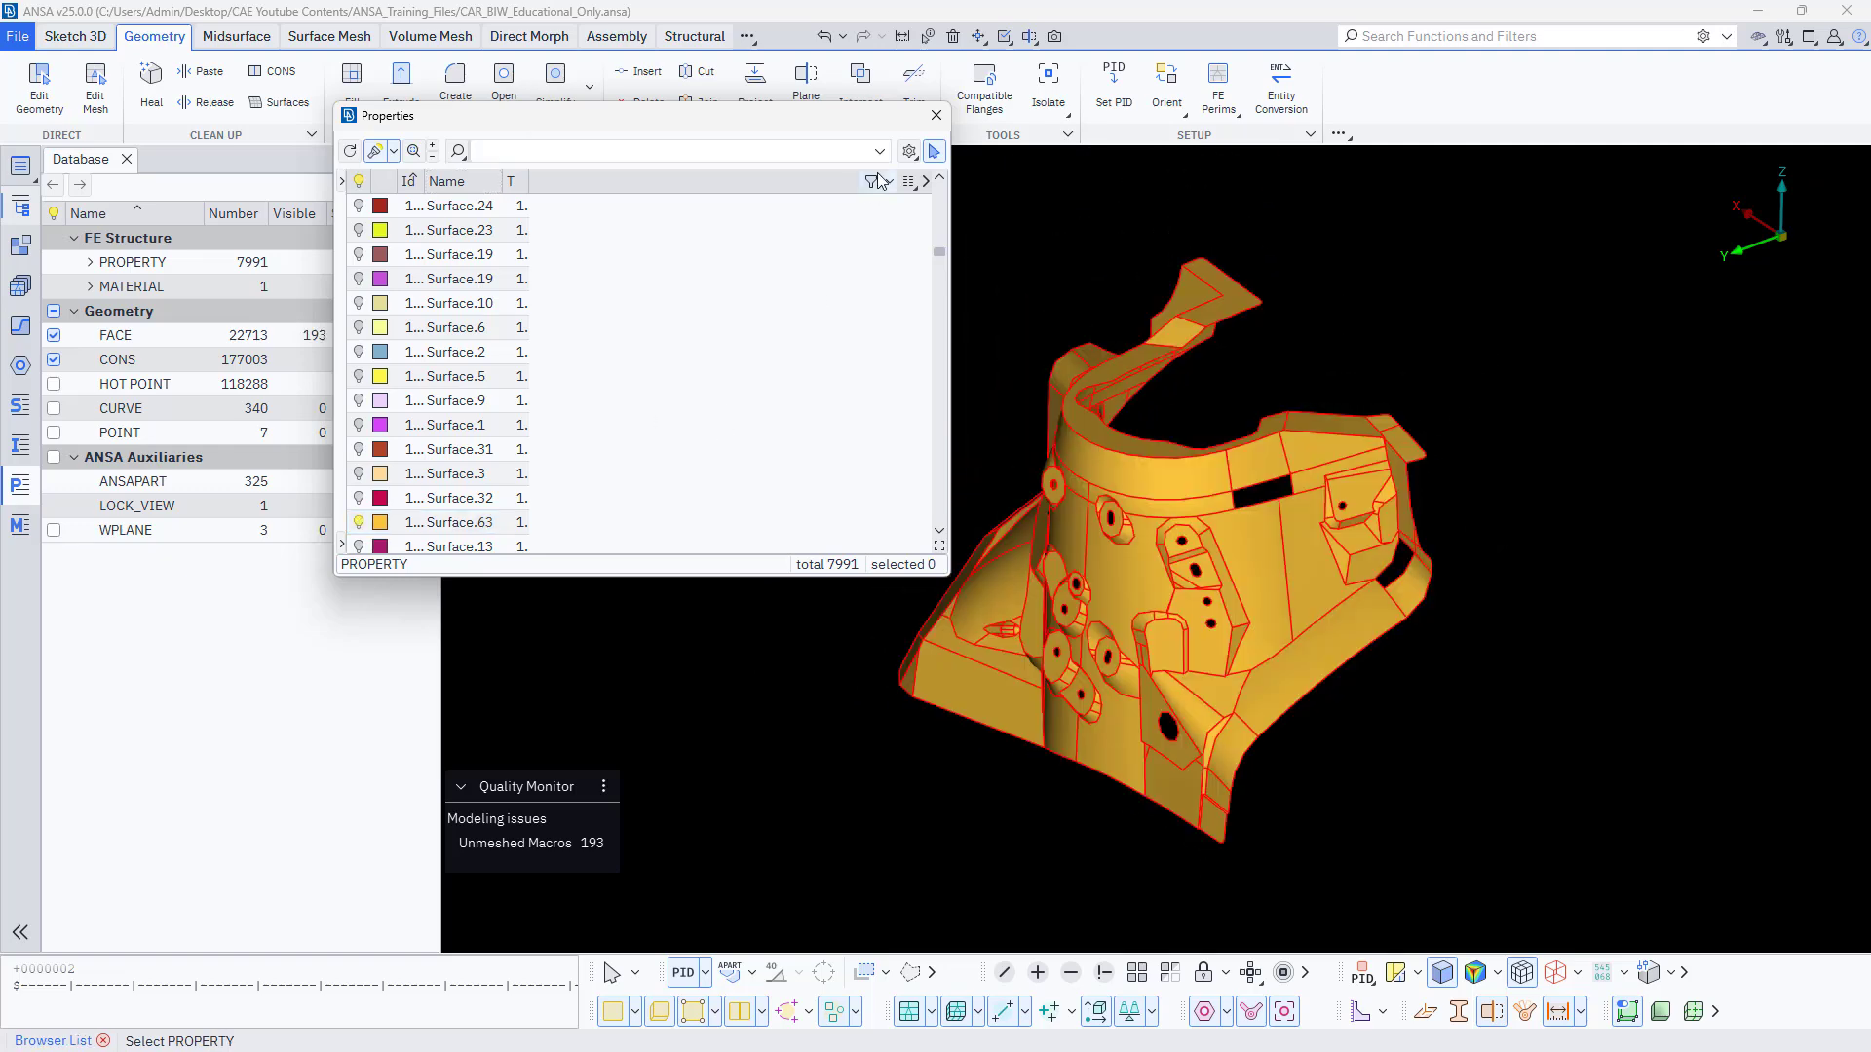
left_click(936, 116)
Examine the red edges of the isolated strut tower panel from several sides and up close.
left_click_drag(898, 380, 897, 543, "ctrl")
scroll(898, 543, "up", 3)
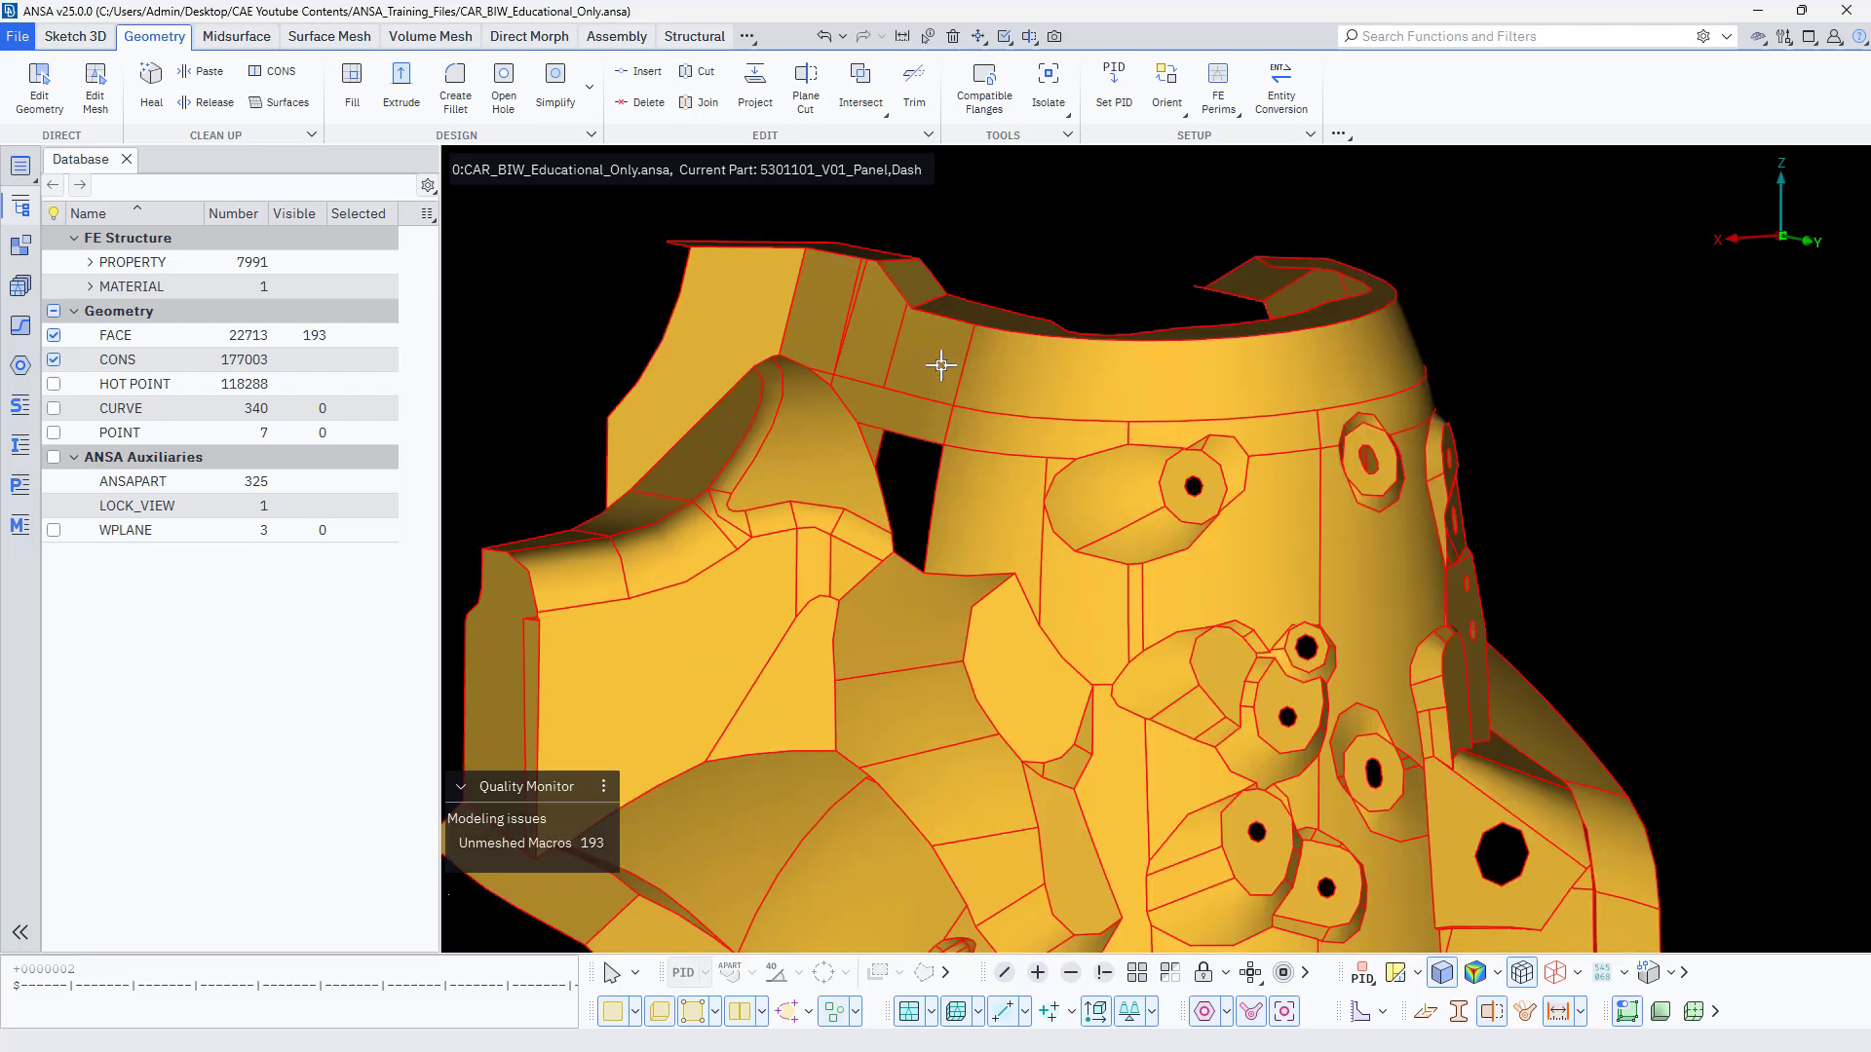
scroll(1056, 448, "up", 5)
scroll(1056, 449, "down", 8)
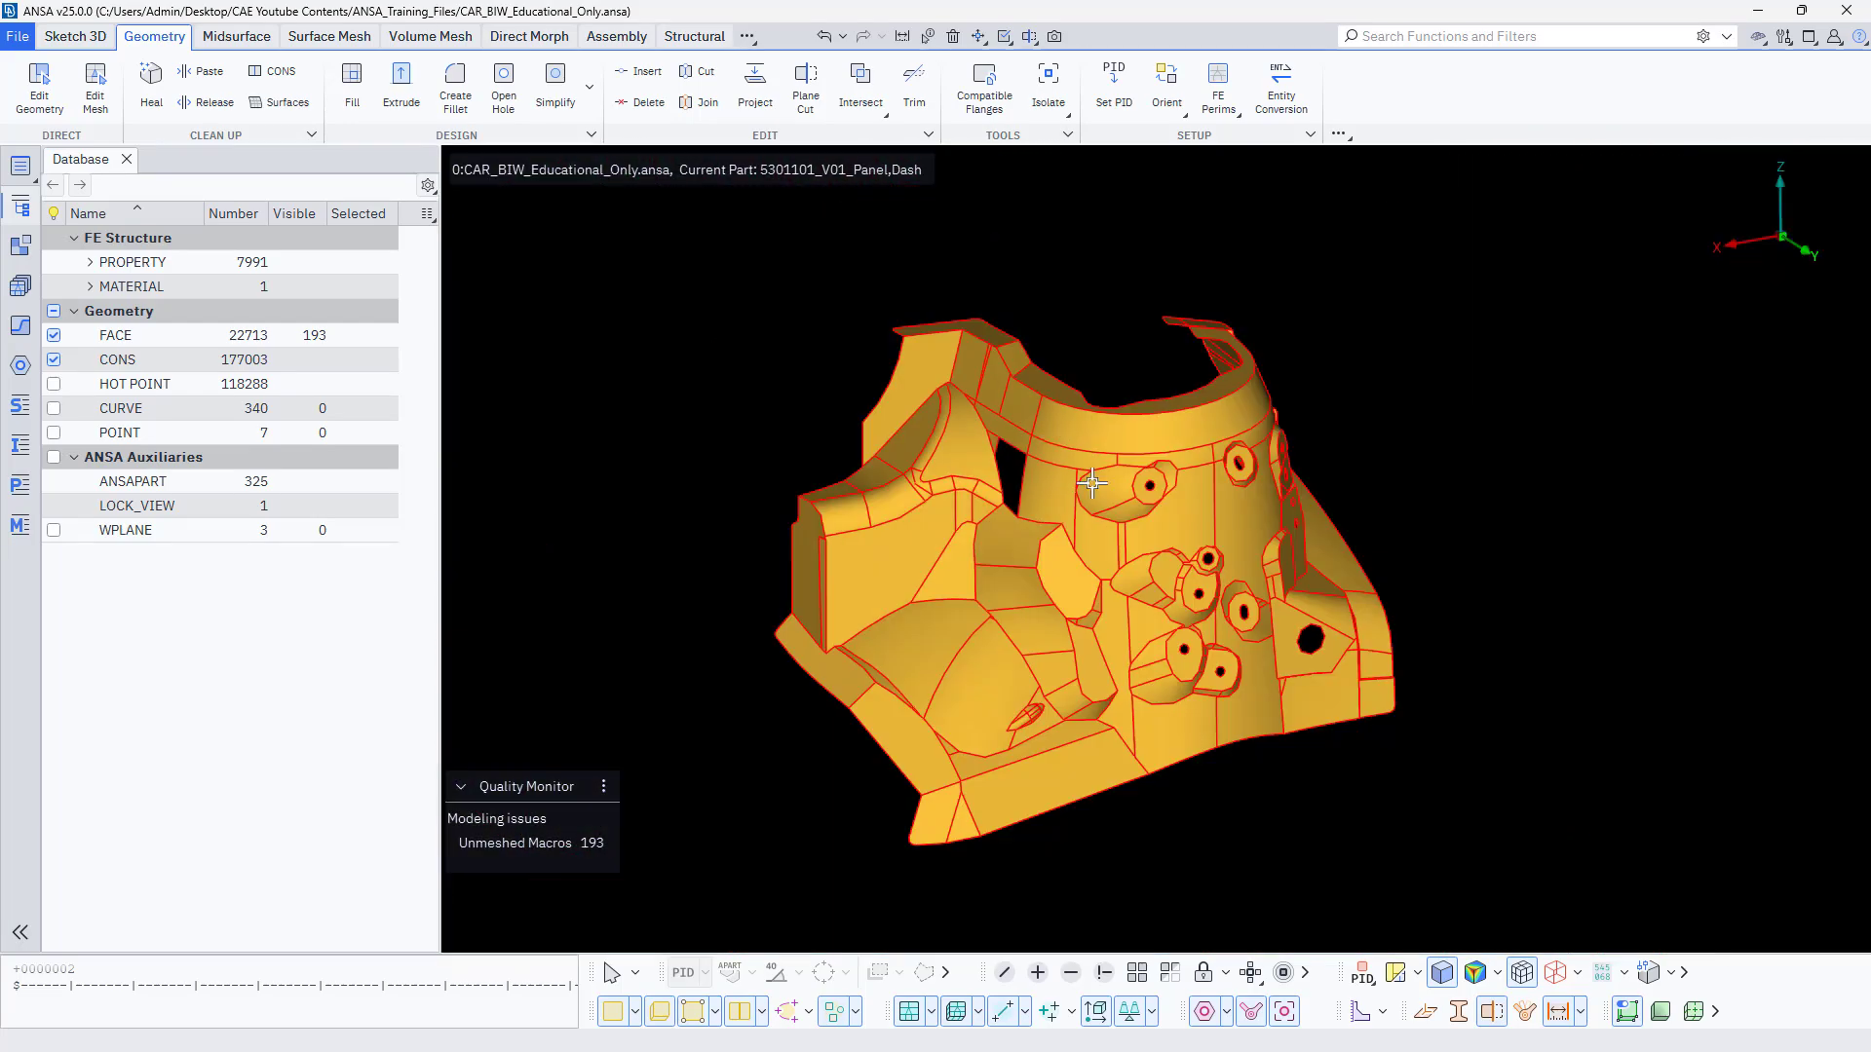
left_click_drag(1127, 576, 965, 643, "ctrl")
scroll(965, 643, "up", 3)
scroll(859, 638, "down", 5)
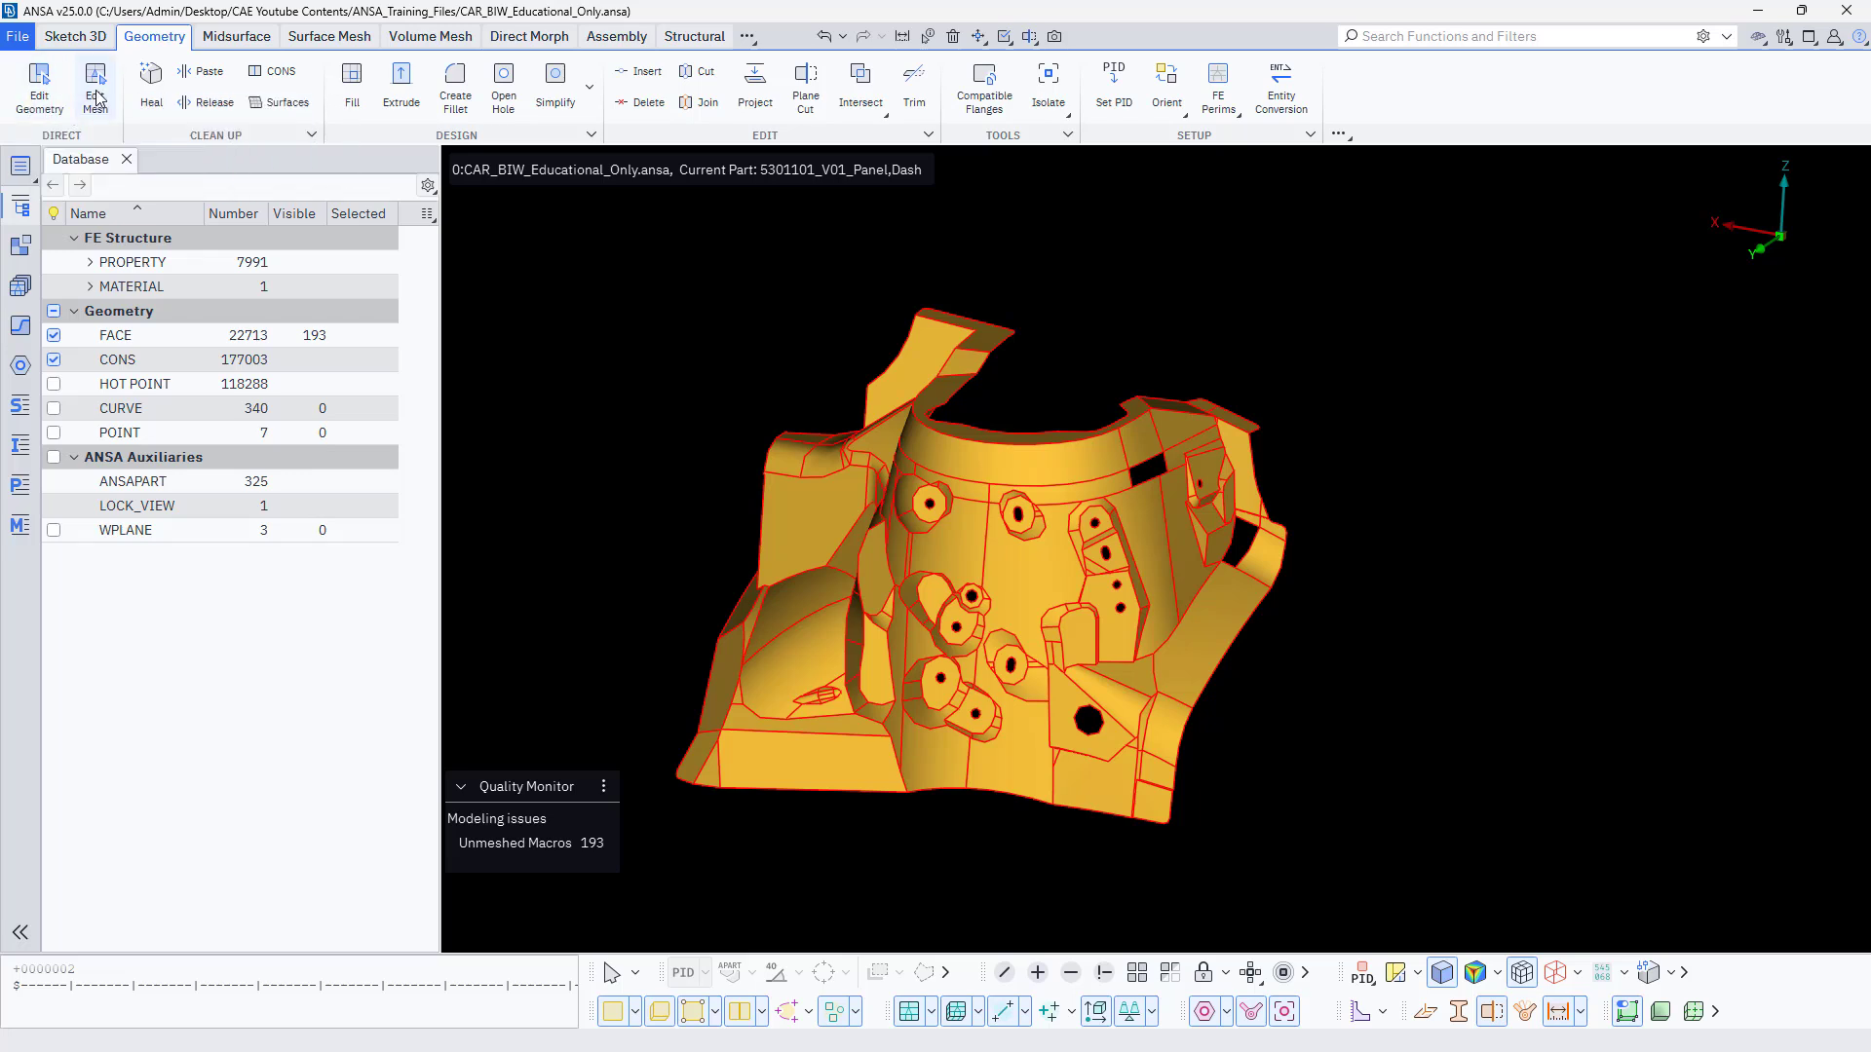
Use Edit Geometry to connect the unjoined faces along the tower's upper collar edge and the long vertical edge beside the bracket.
left_click(43, 91)
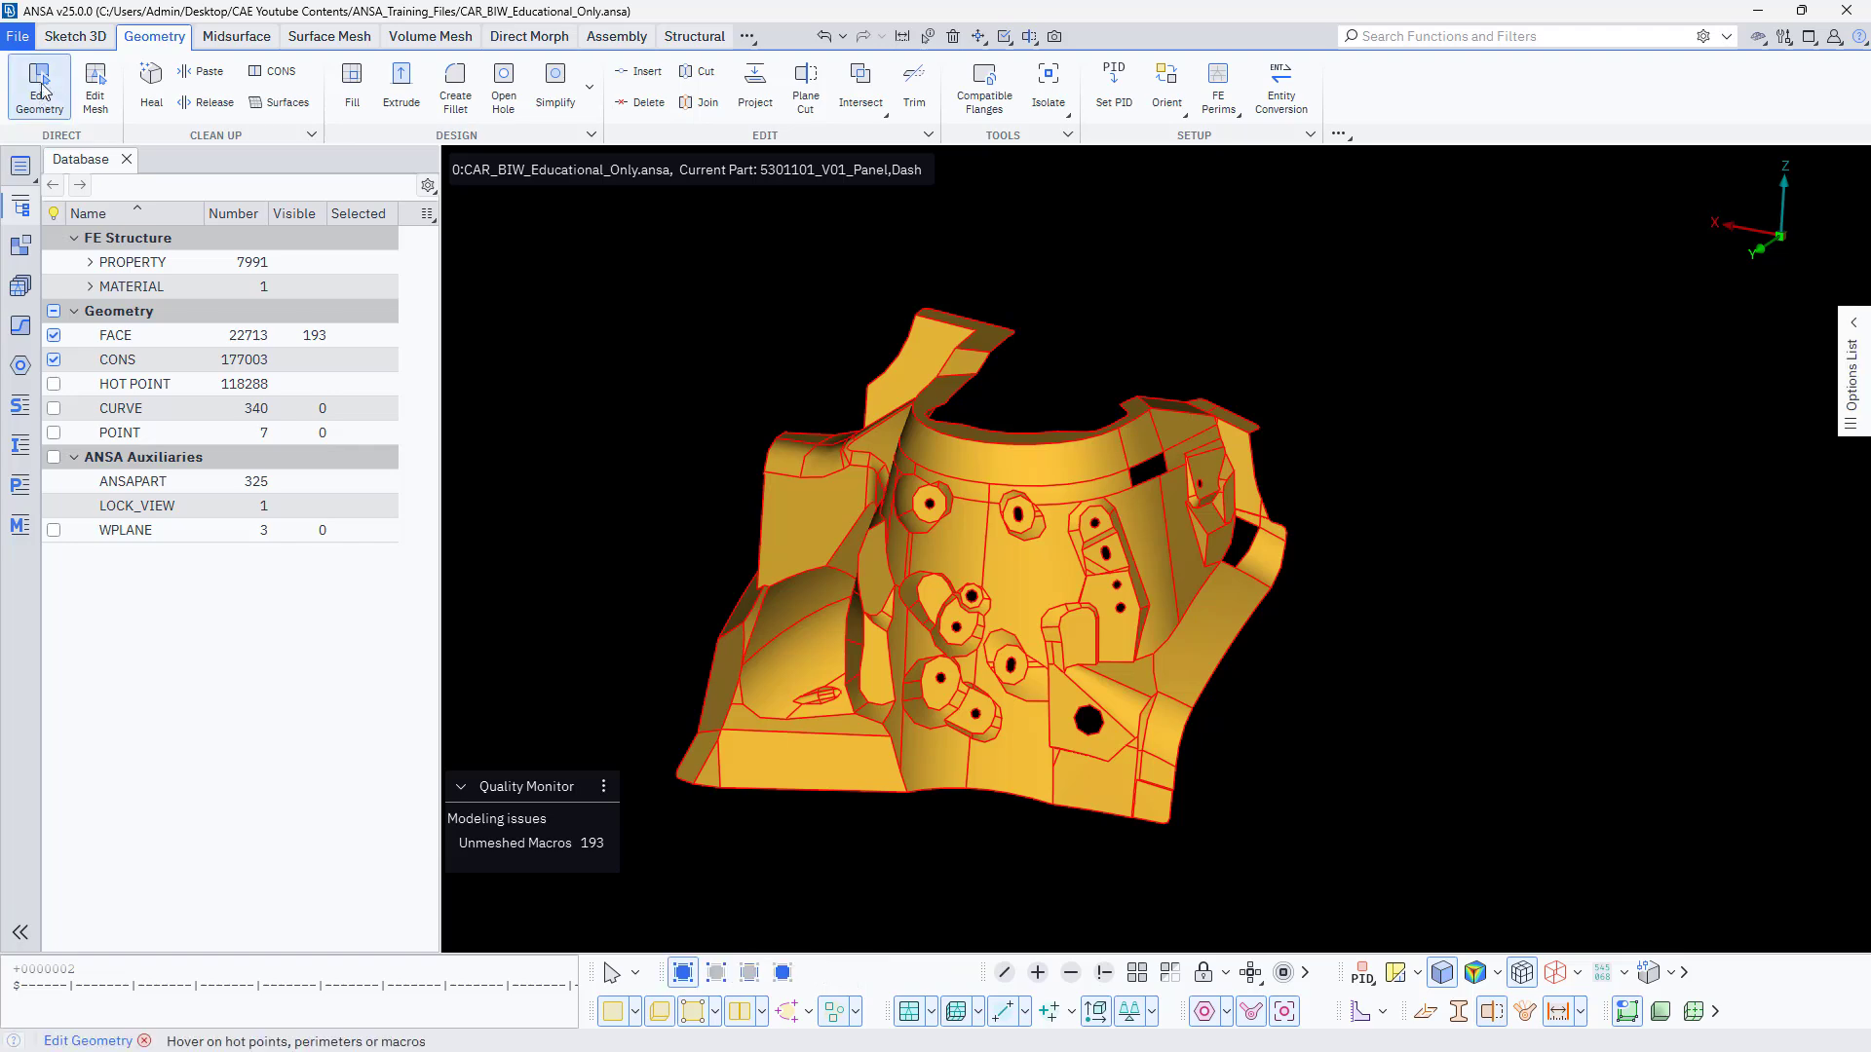
scroll(836, 523, "up", 5)
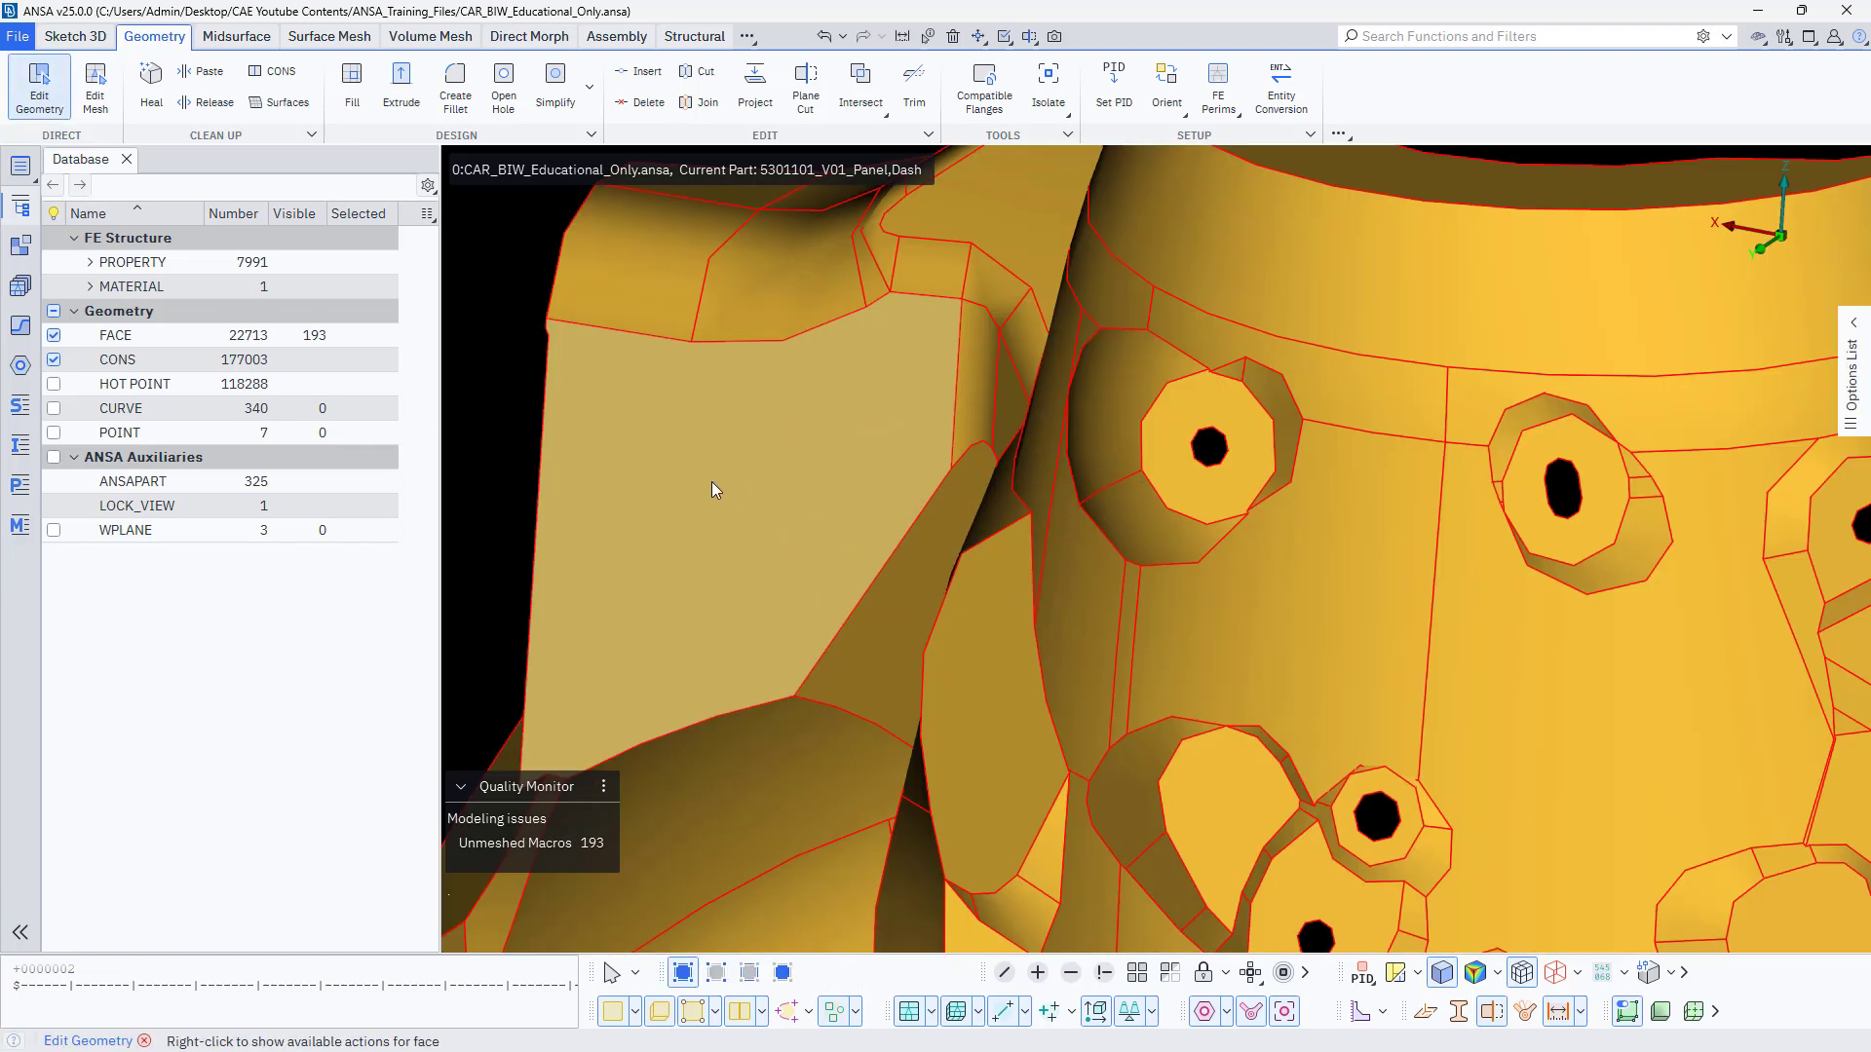
scroll(1115, 487, "down", 3)
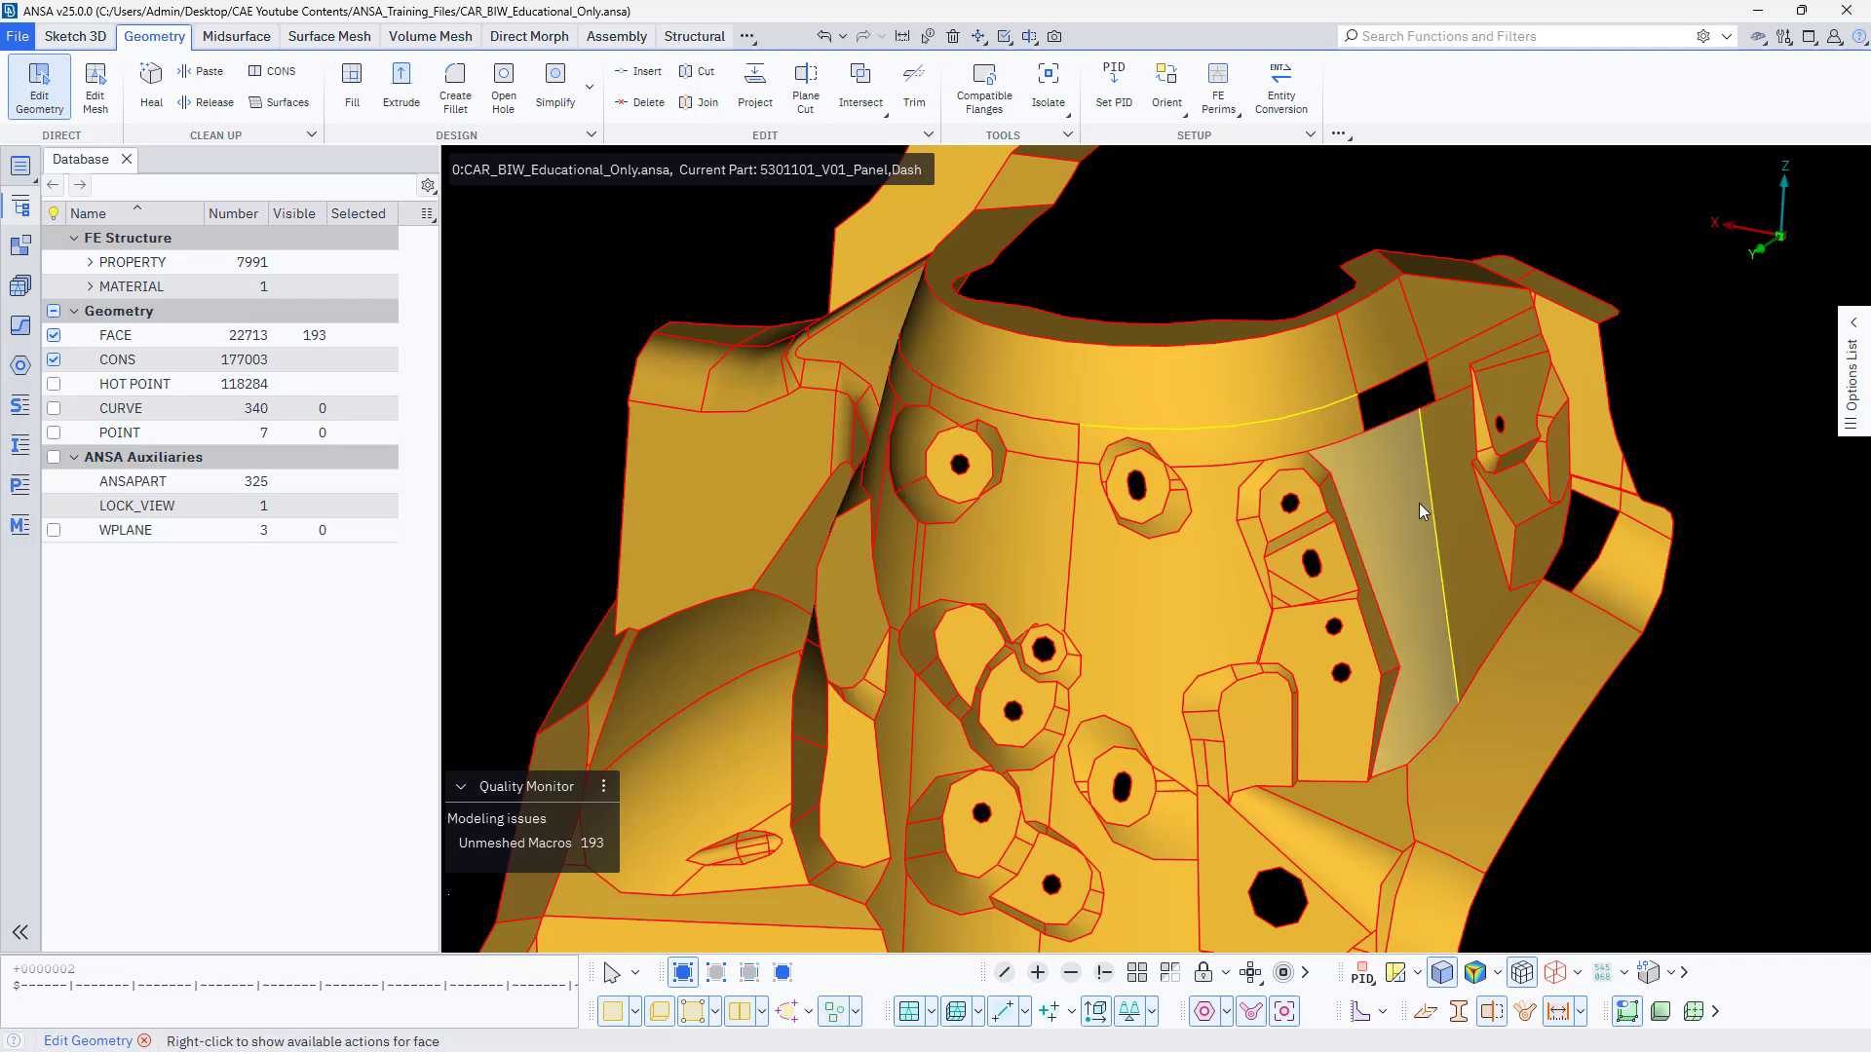
scroll(1420, 505, "down", 4)
left_click_drag(779, 565, 835, 593, "ctrl")
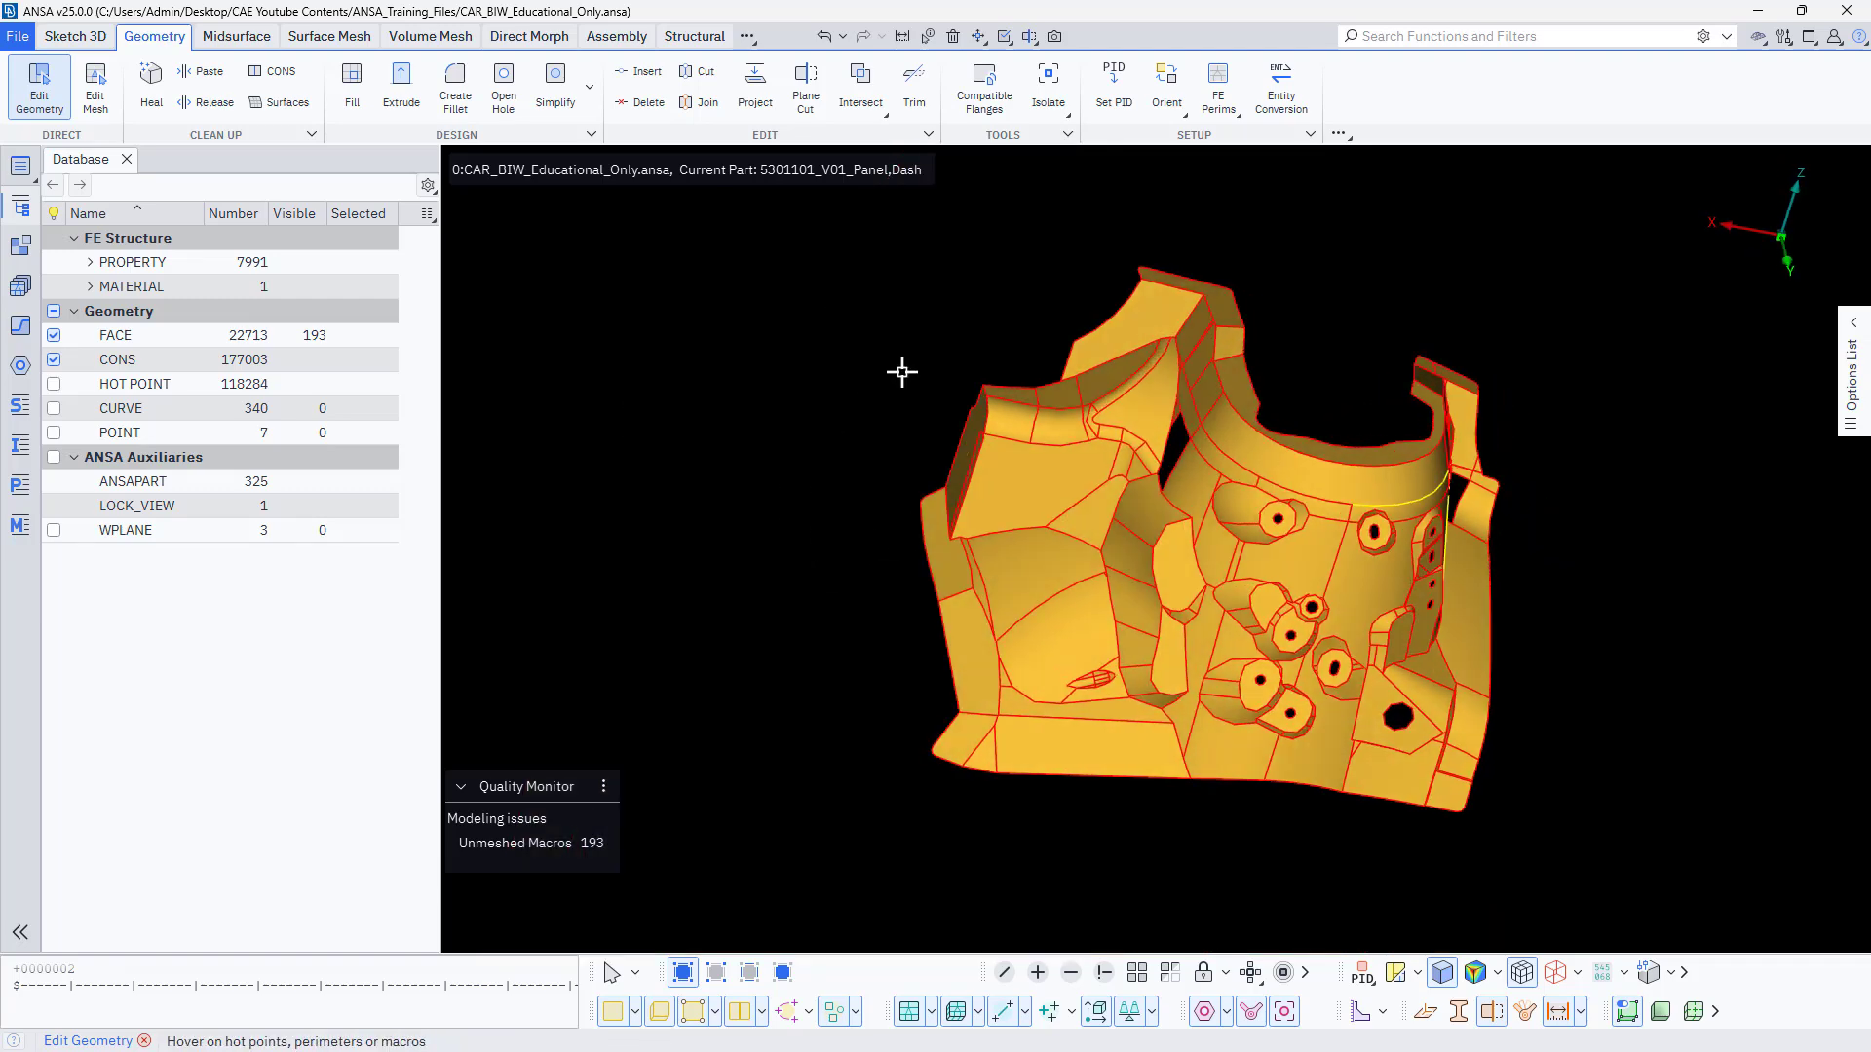
left_click_drag(1023, 806, 793, 815, "ctrl")
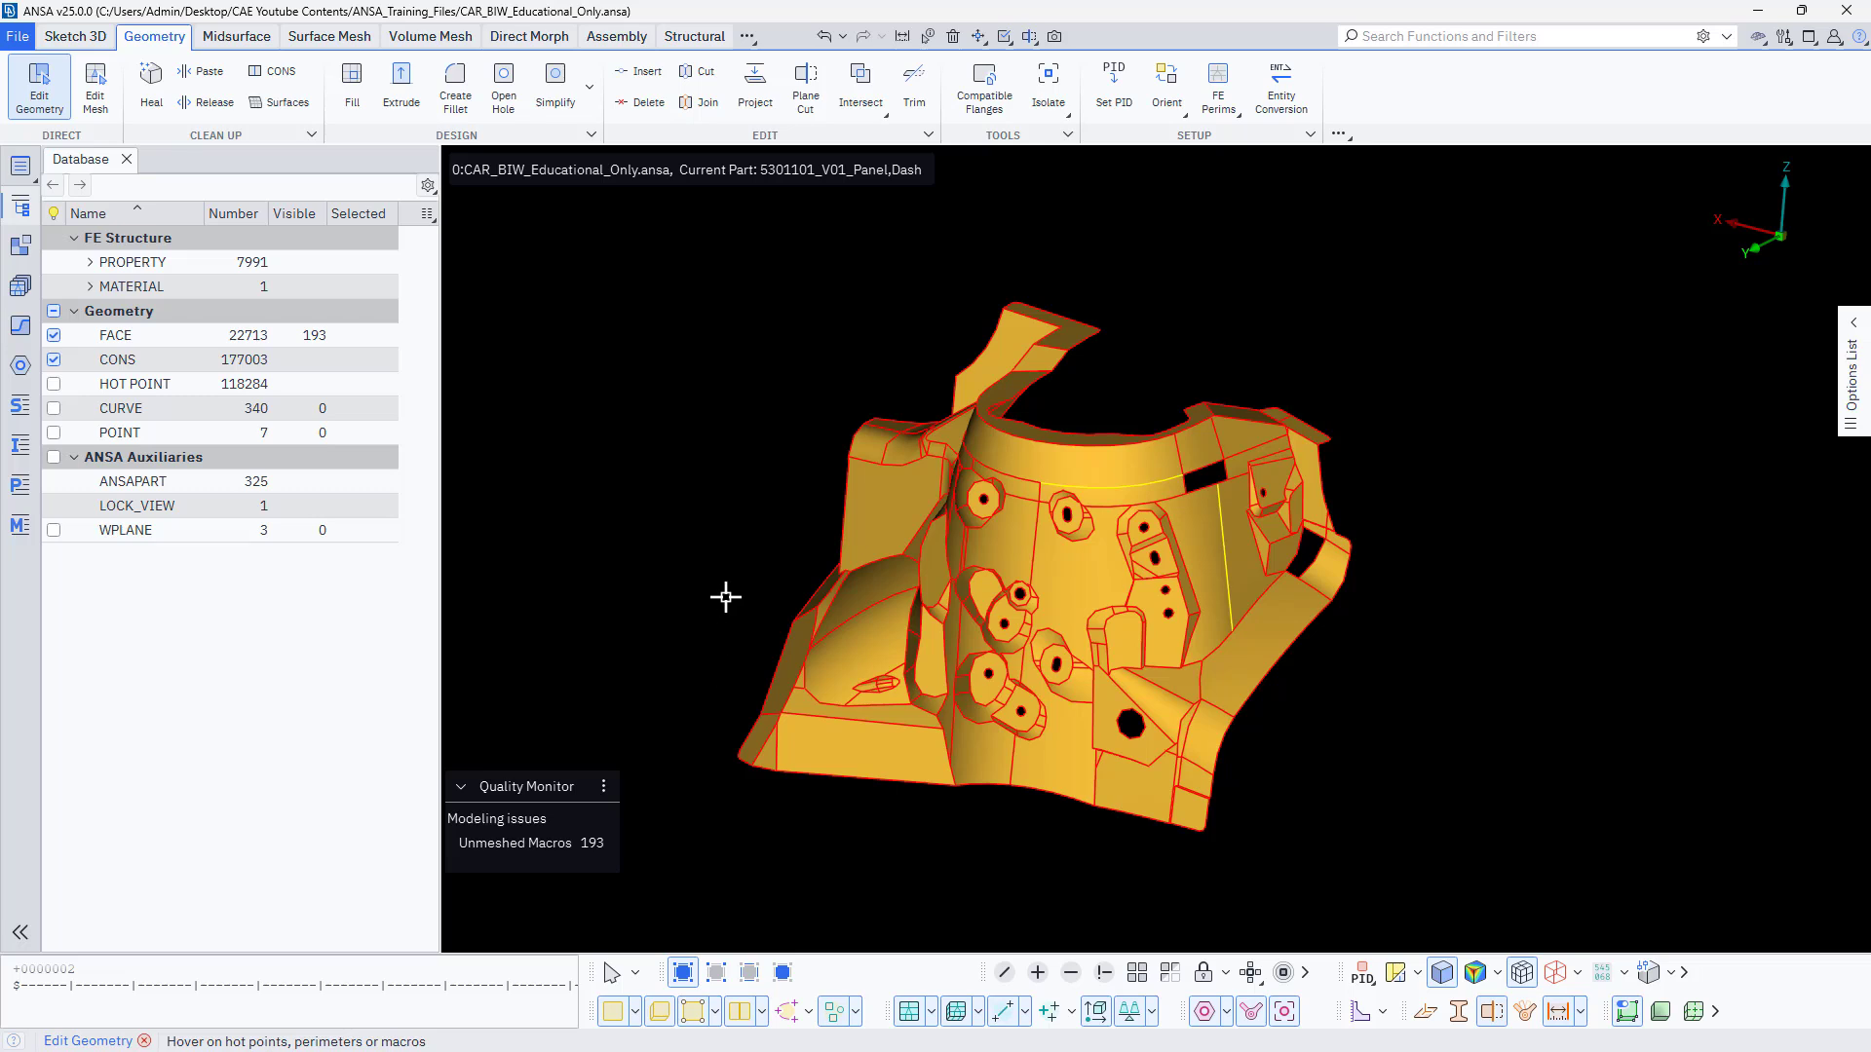
Run Heal on all visible faces of the strut tower panel.
left_click(210, 135)
left_click(209, 135)
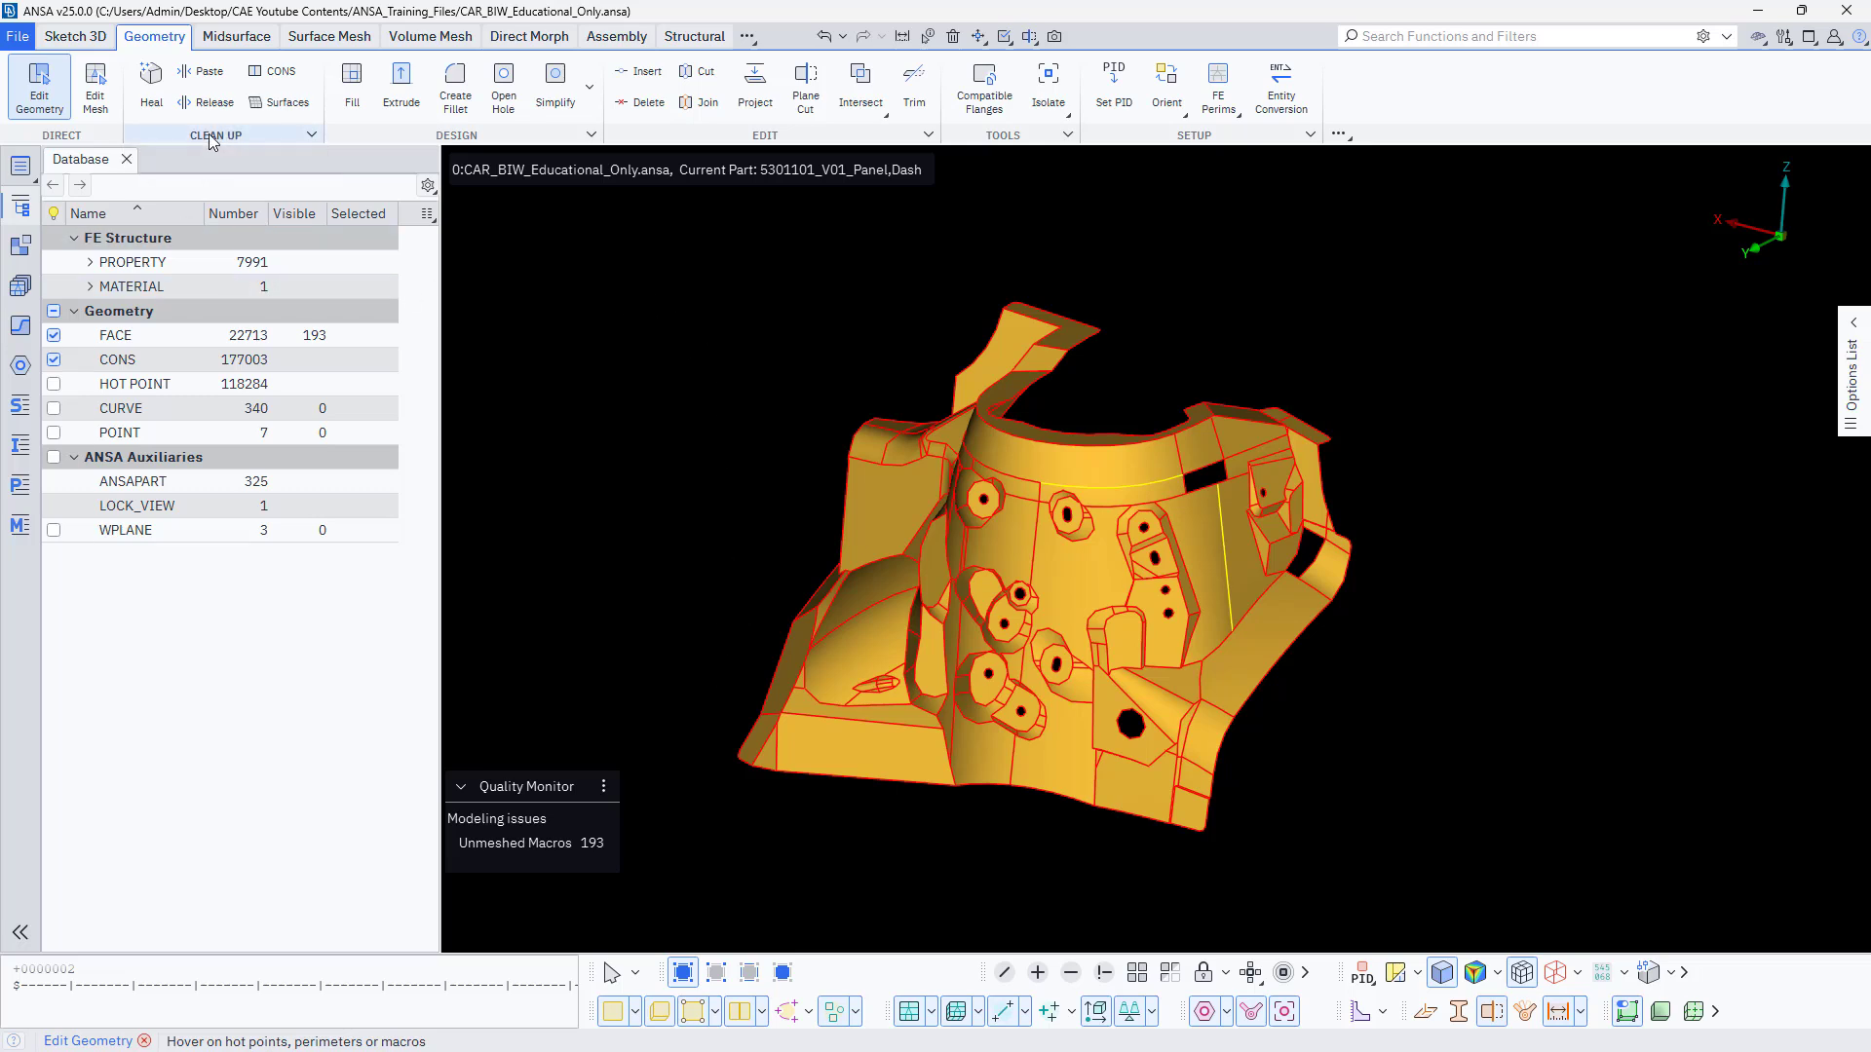
left_click(152, 88)
scroll(582, 472, "down", 3)
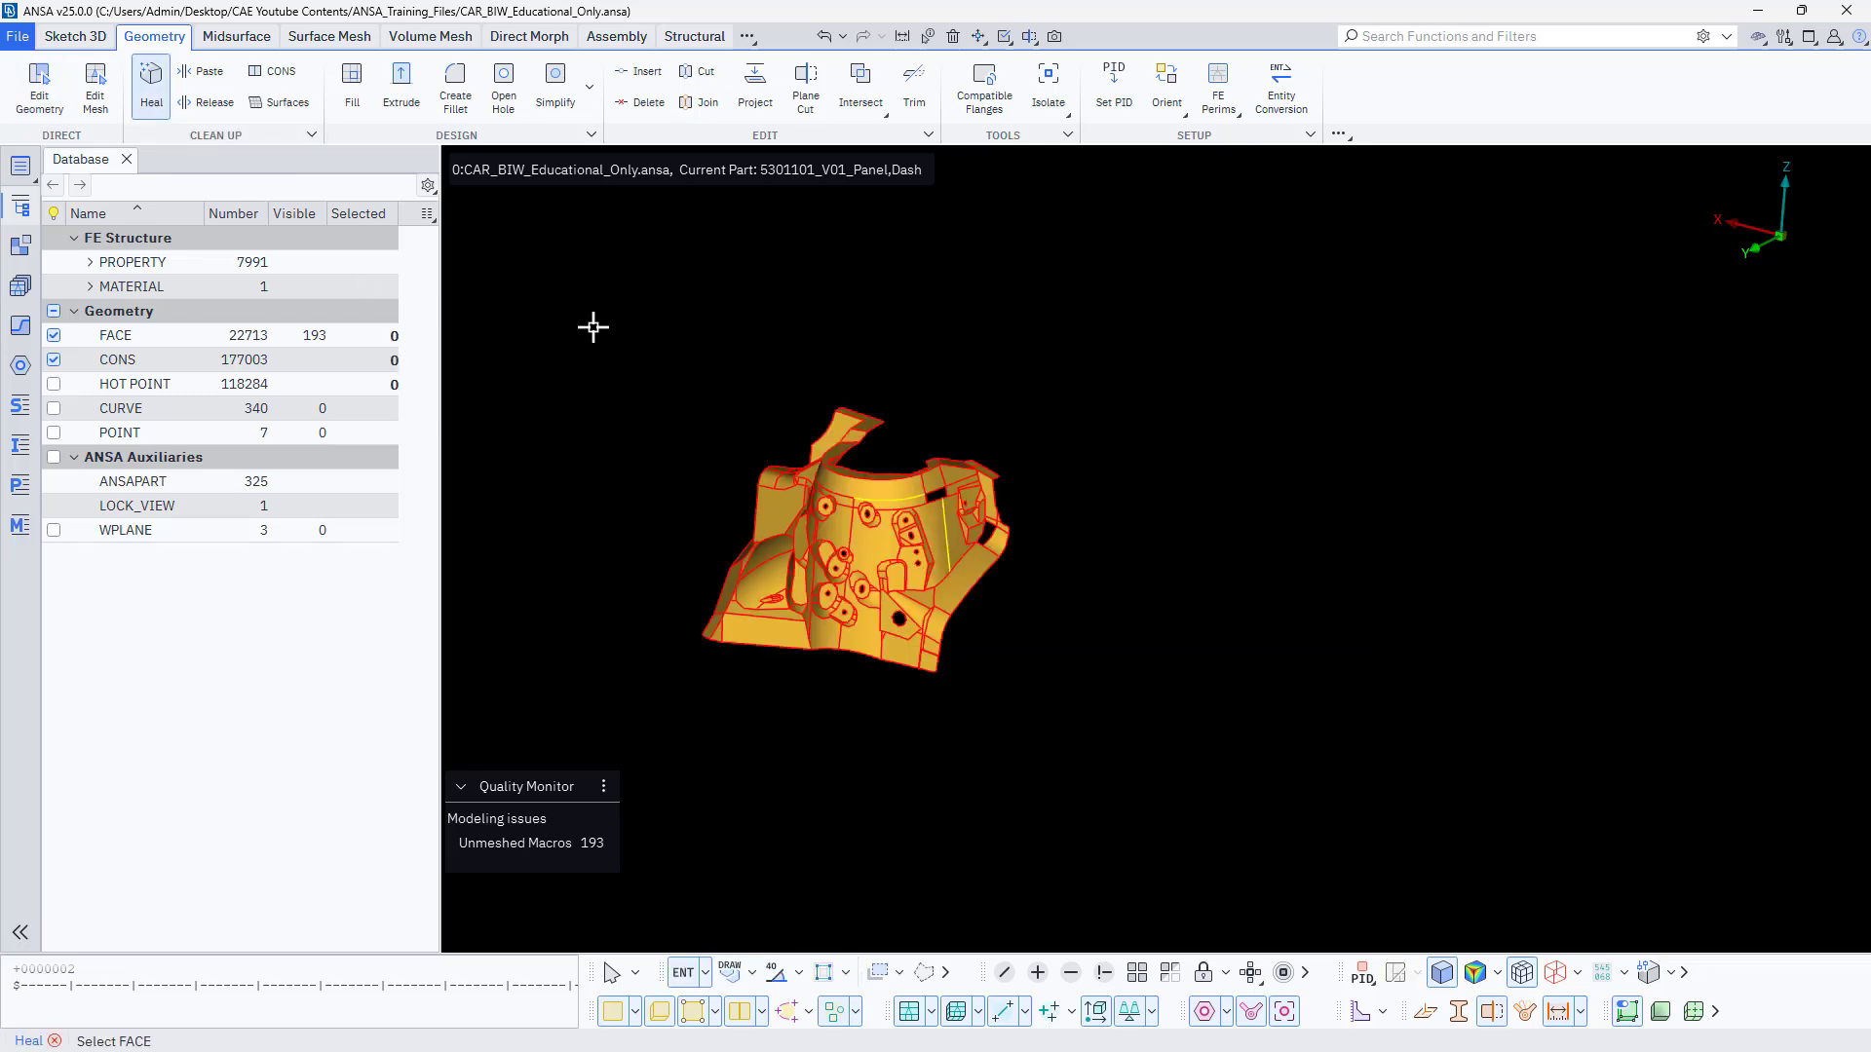
left_click_drag(593, 325, 1182, 793)
scroll(708, 603, "up", 3)
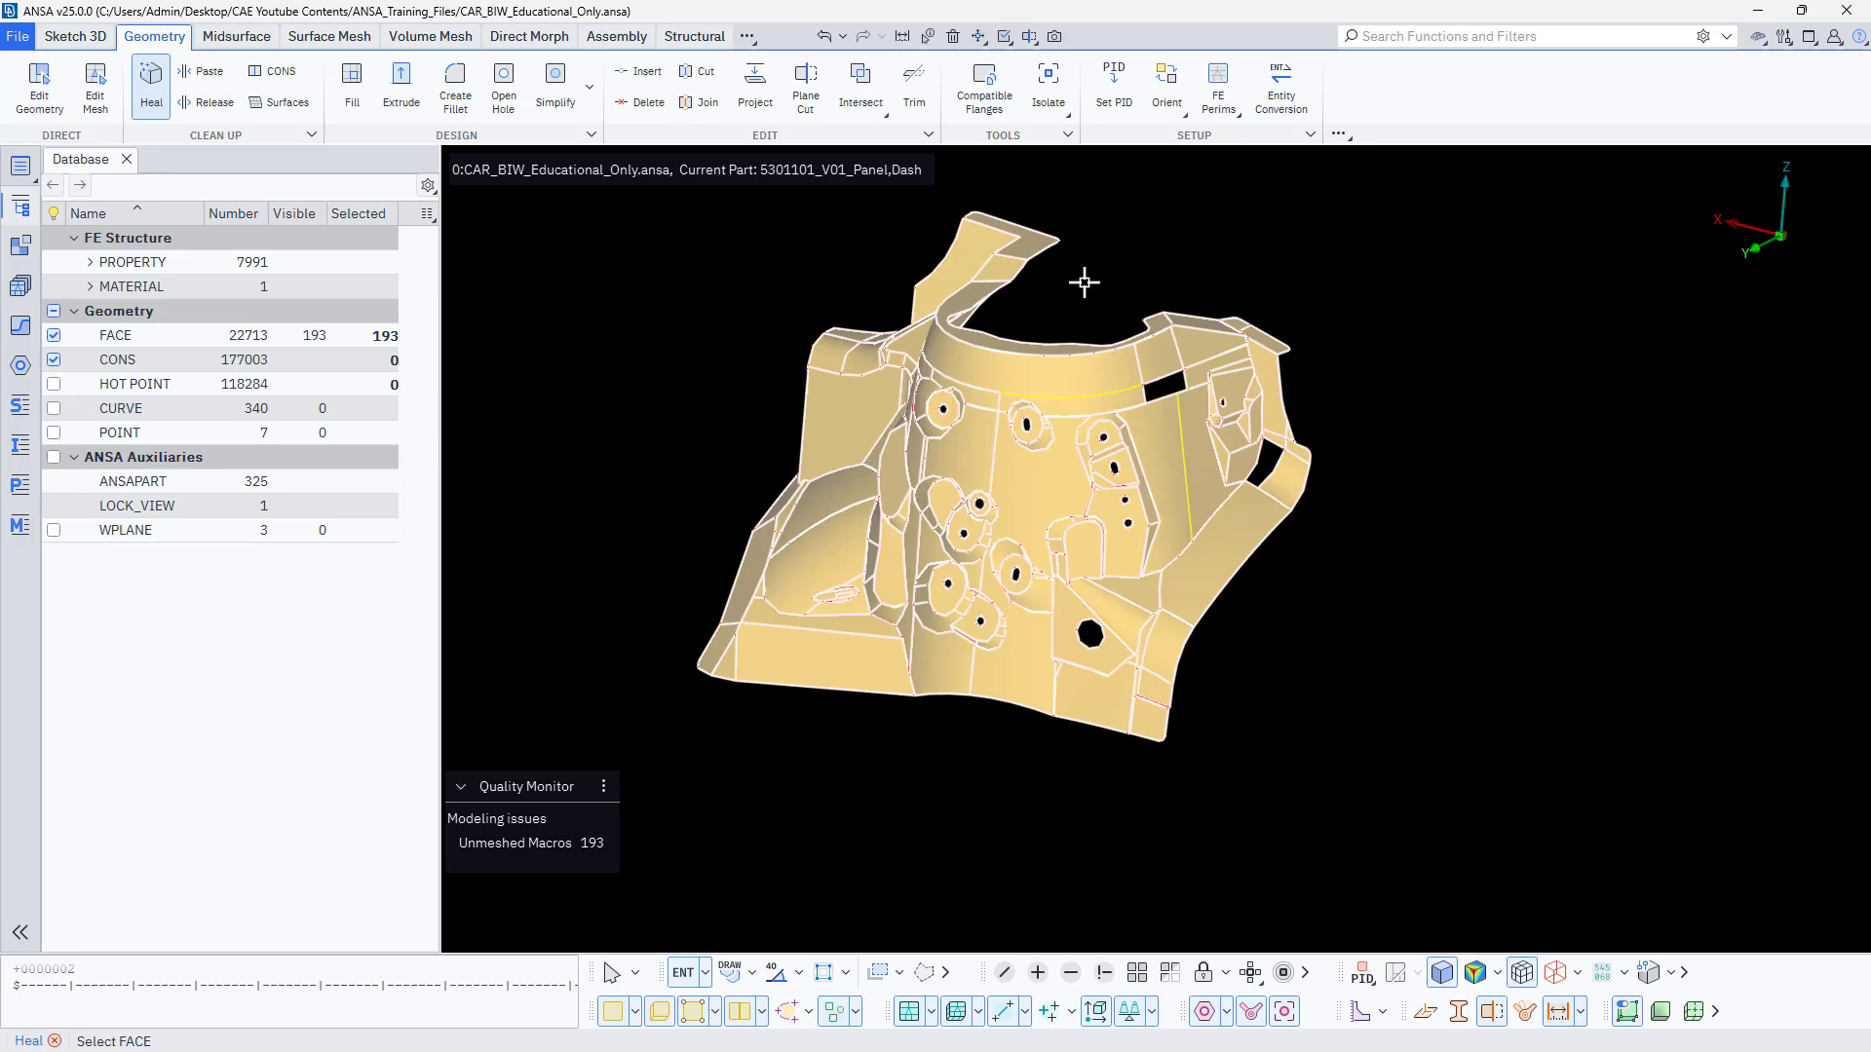
middle_click(960, 419)
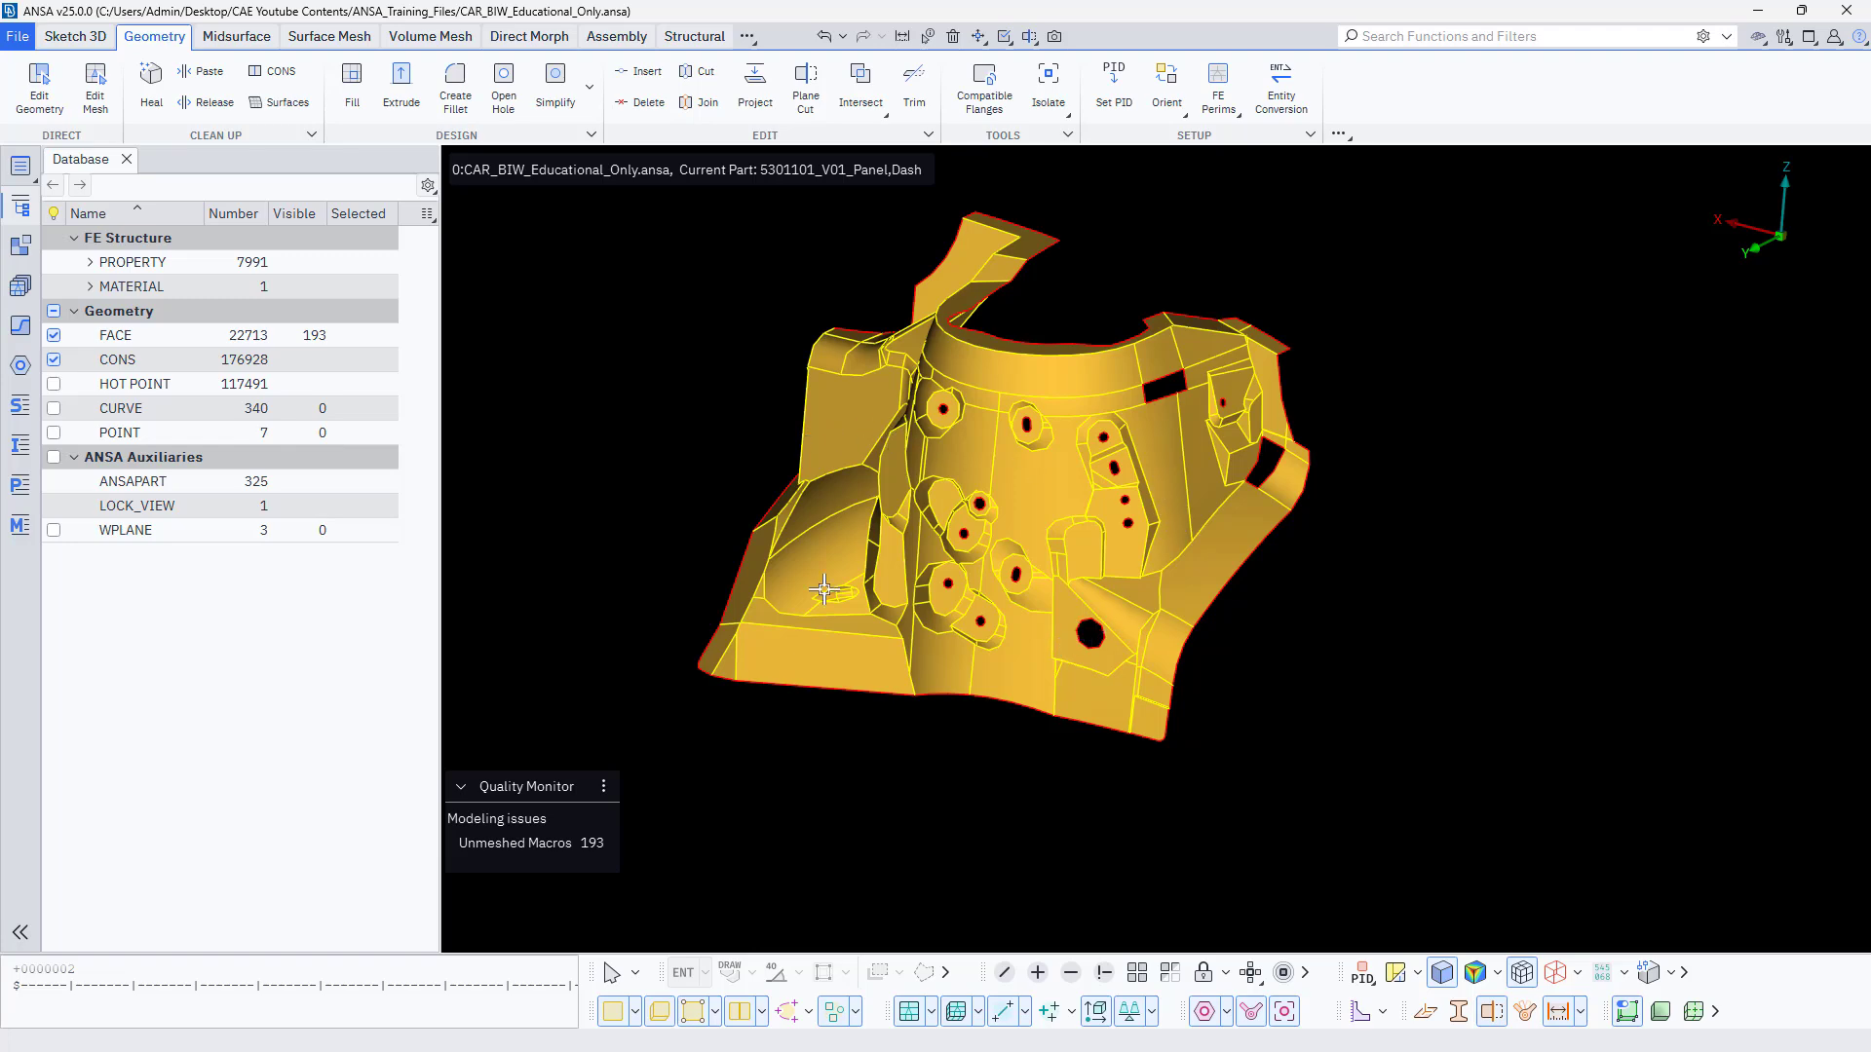
Examine the healed panel's edge colours and the two four-sided openings on either side of the raised bracket.
scroll(824, 590, "up", 5)
scroll(823, 590, "down", 3)
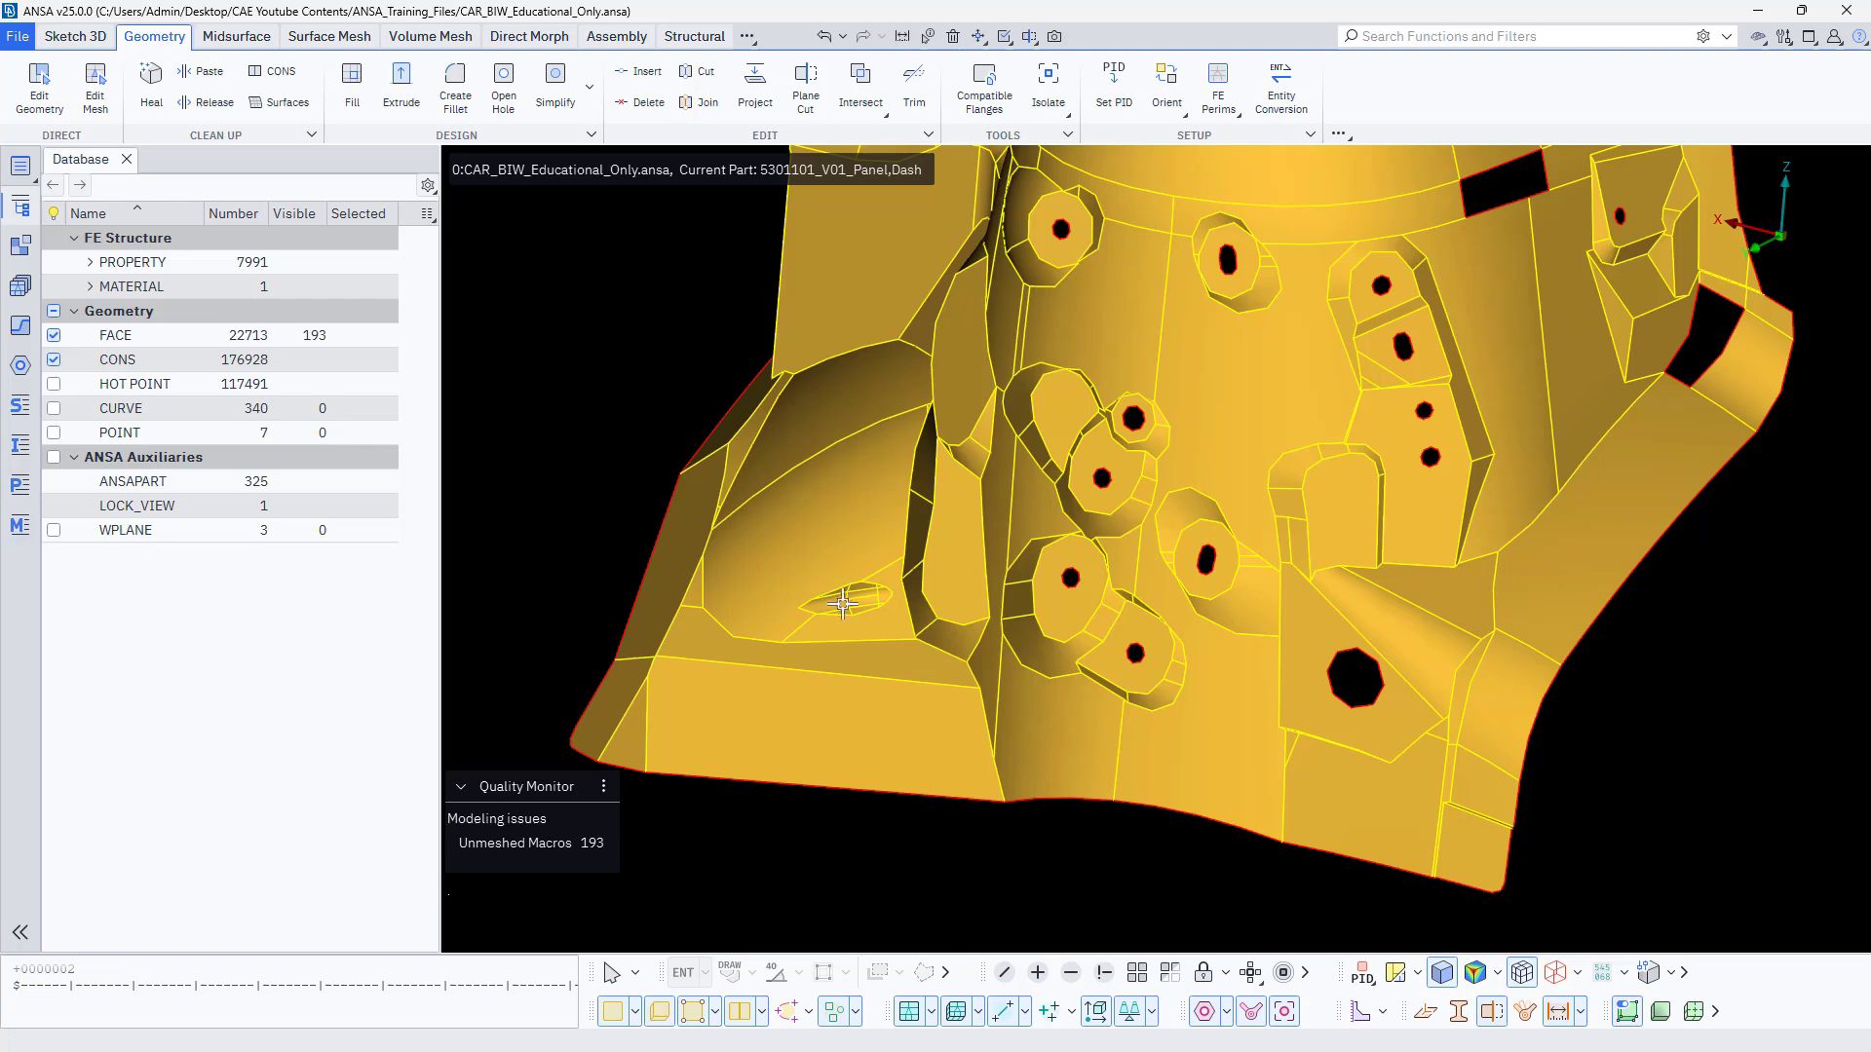
scroll(879, 696, "down", 5)
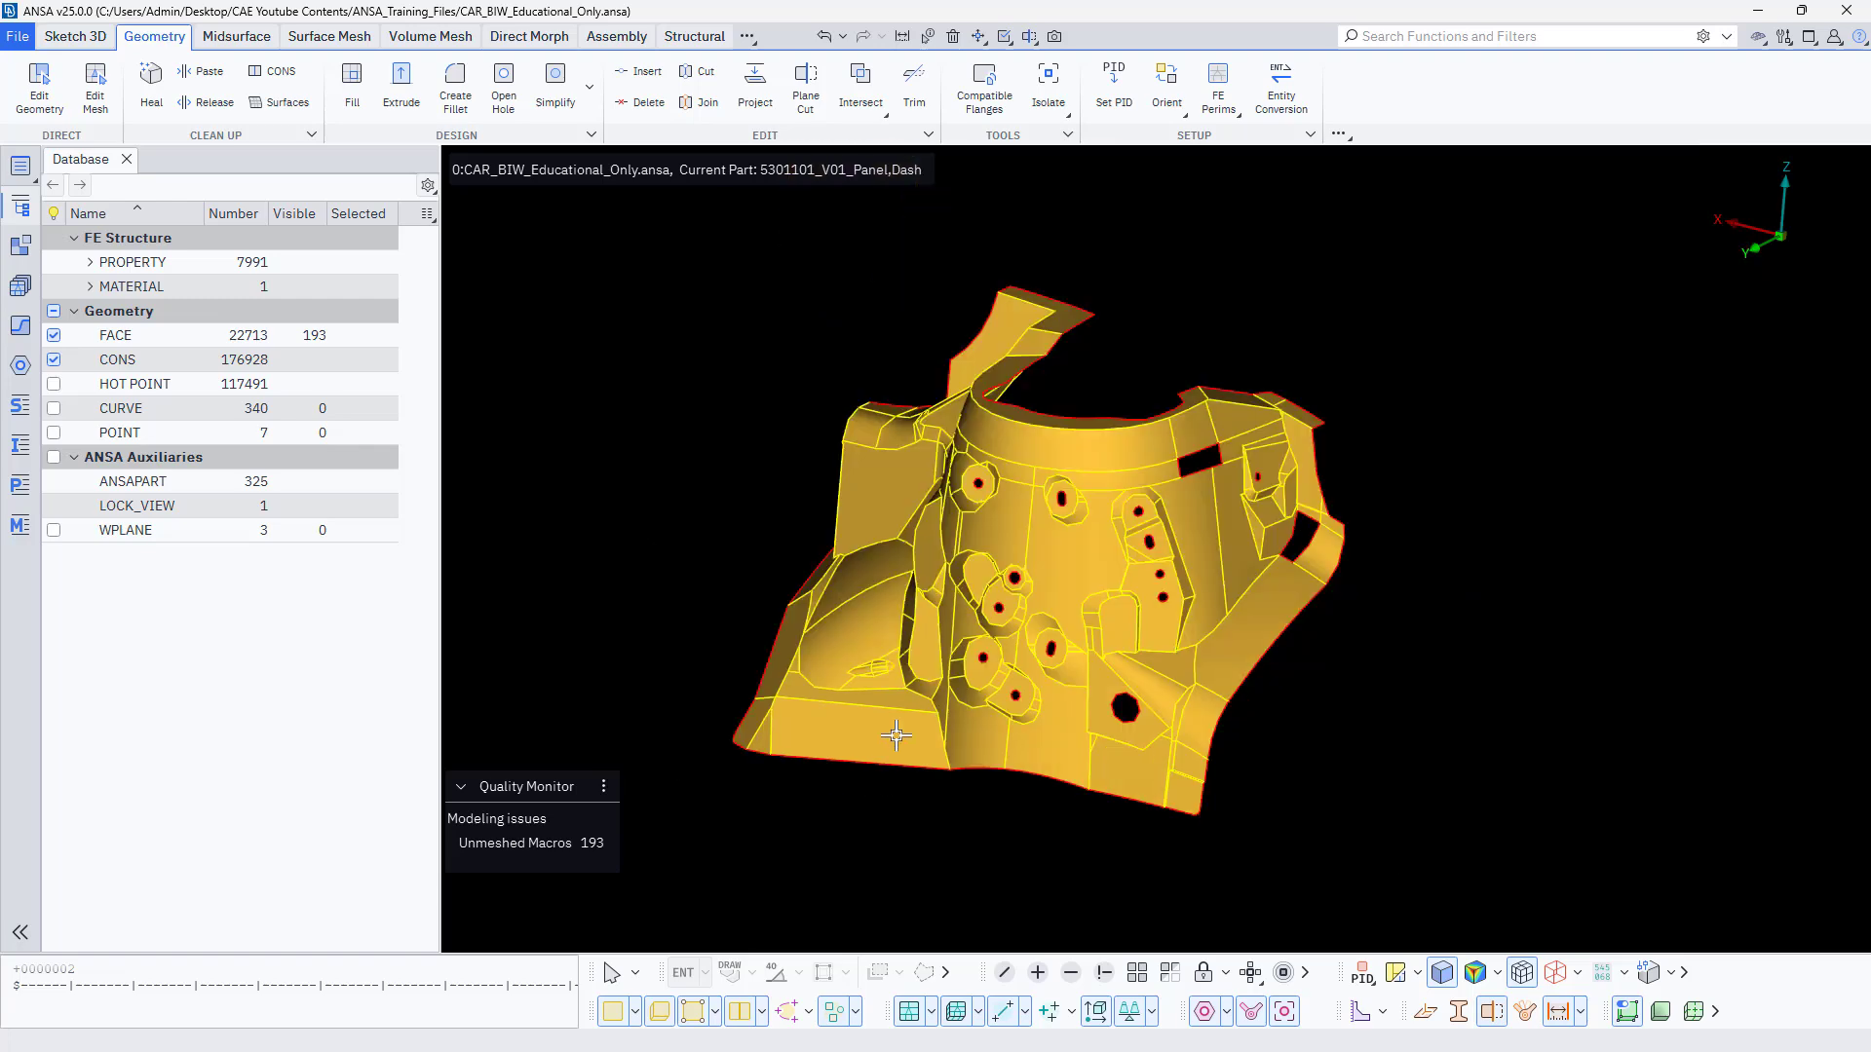
scroll(1043, 482, "up", 5)
scroll(956, 585, "down", 3)
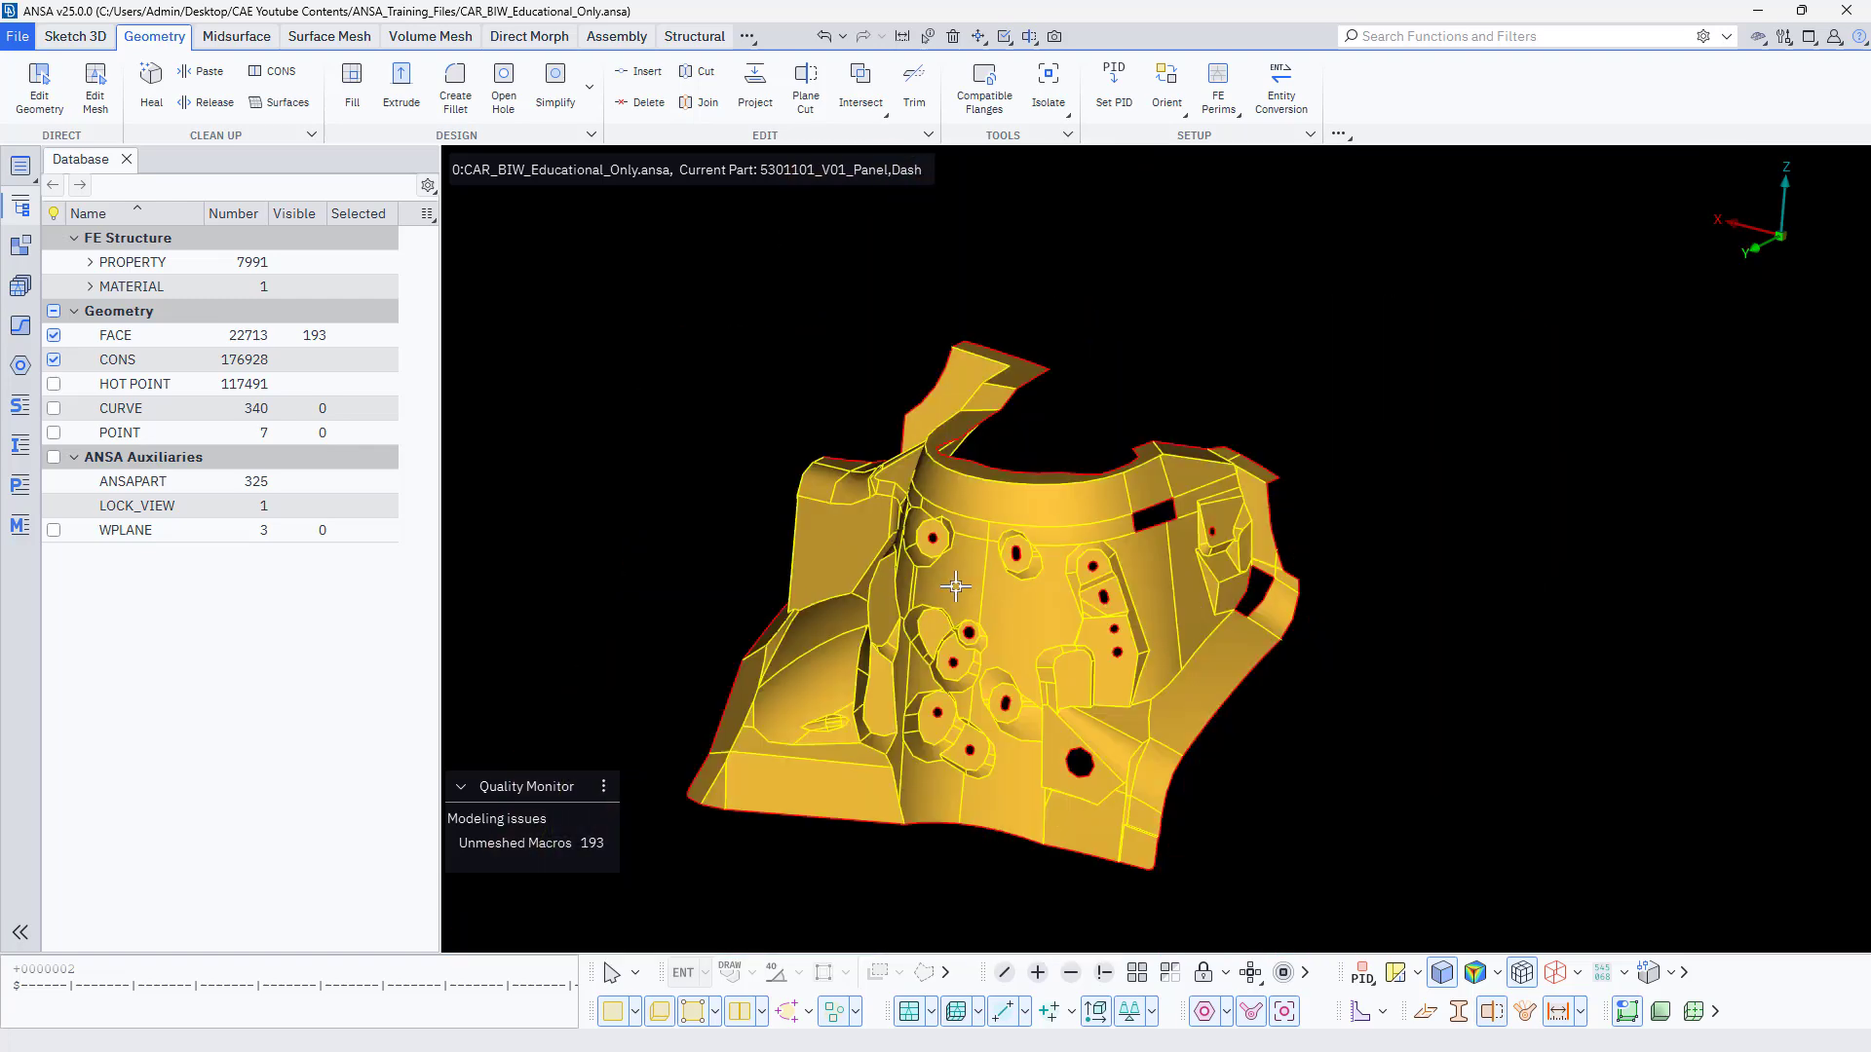
scroll(1260, 558, "up", 6)
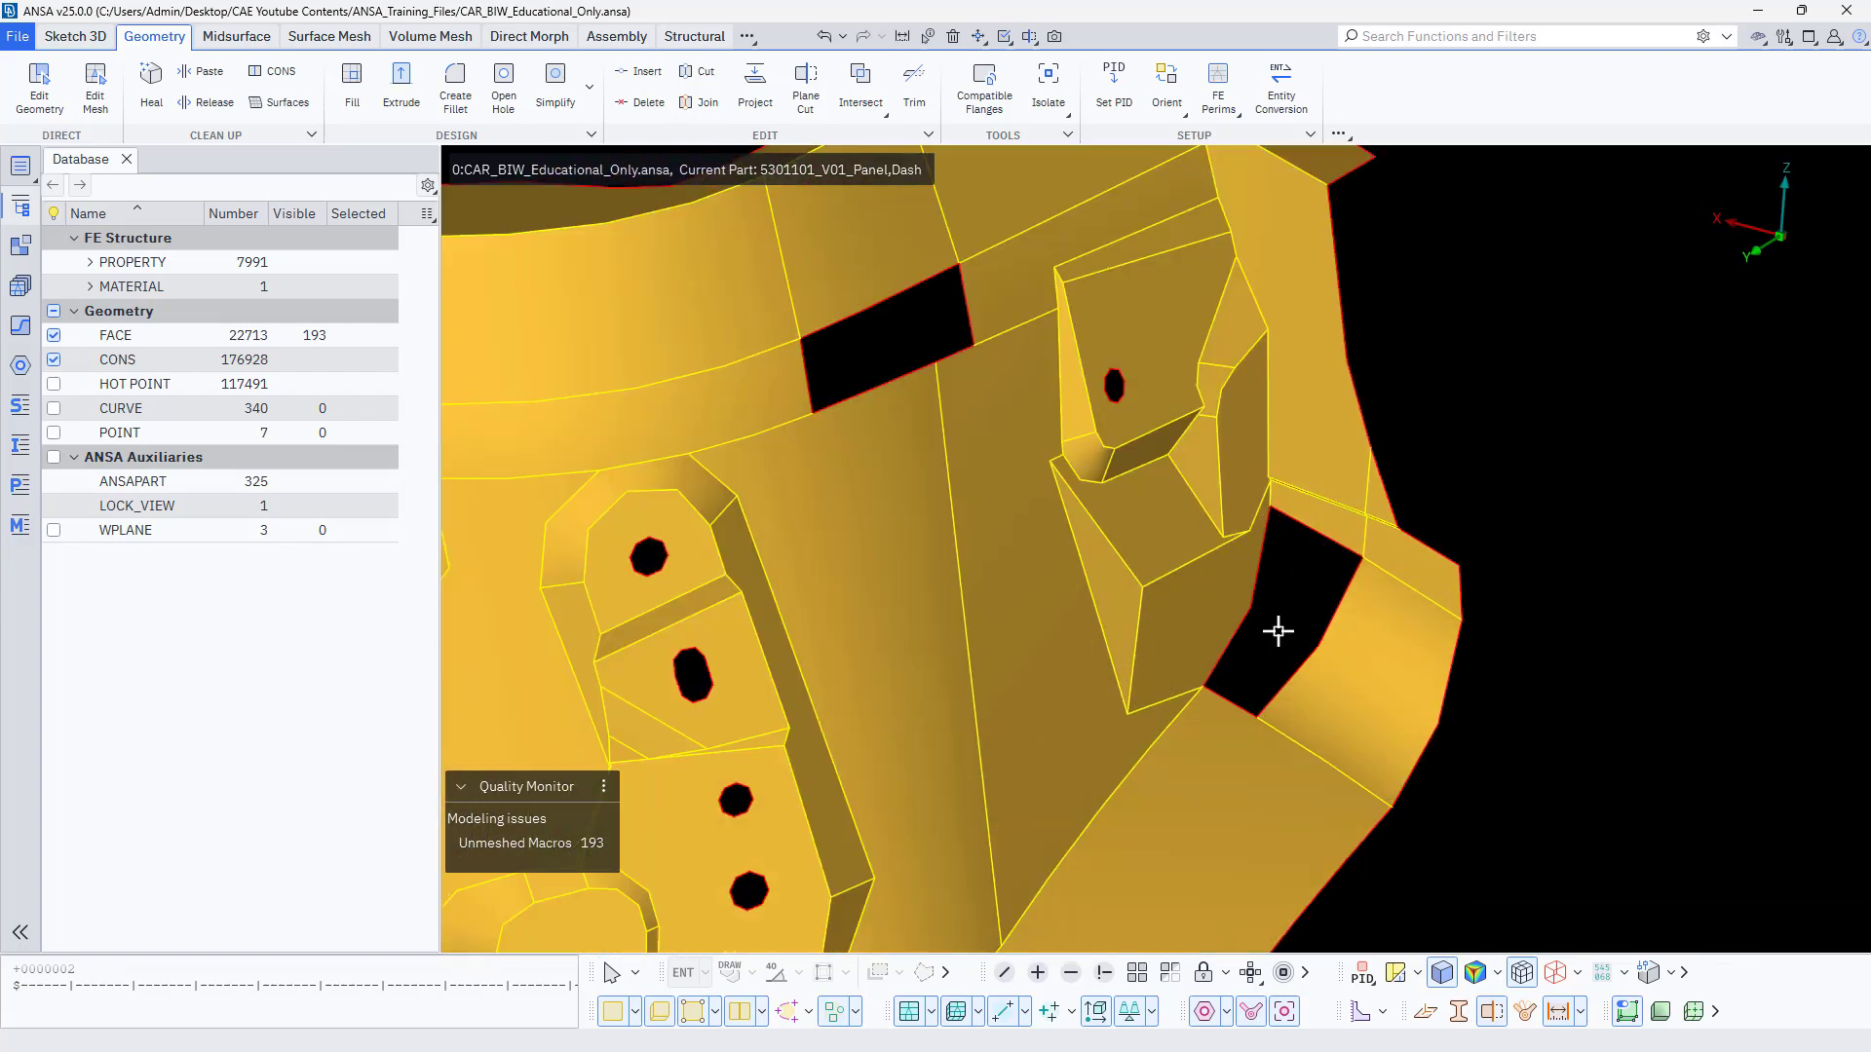
left_click_drag(1278, 631, 1299, 535, "ctrl")
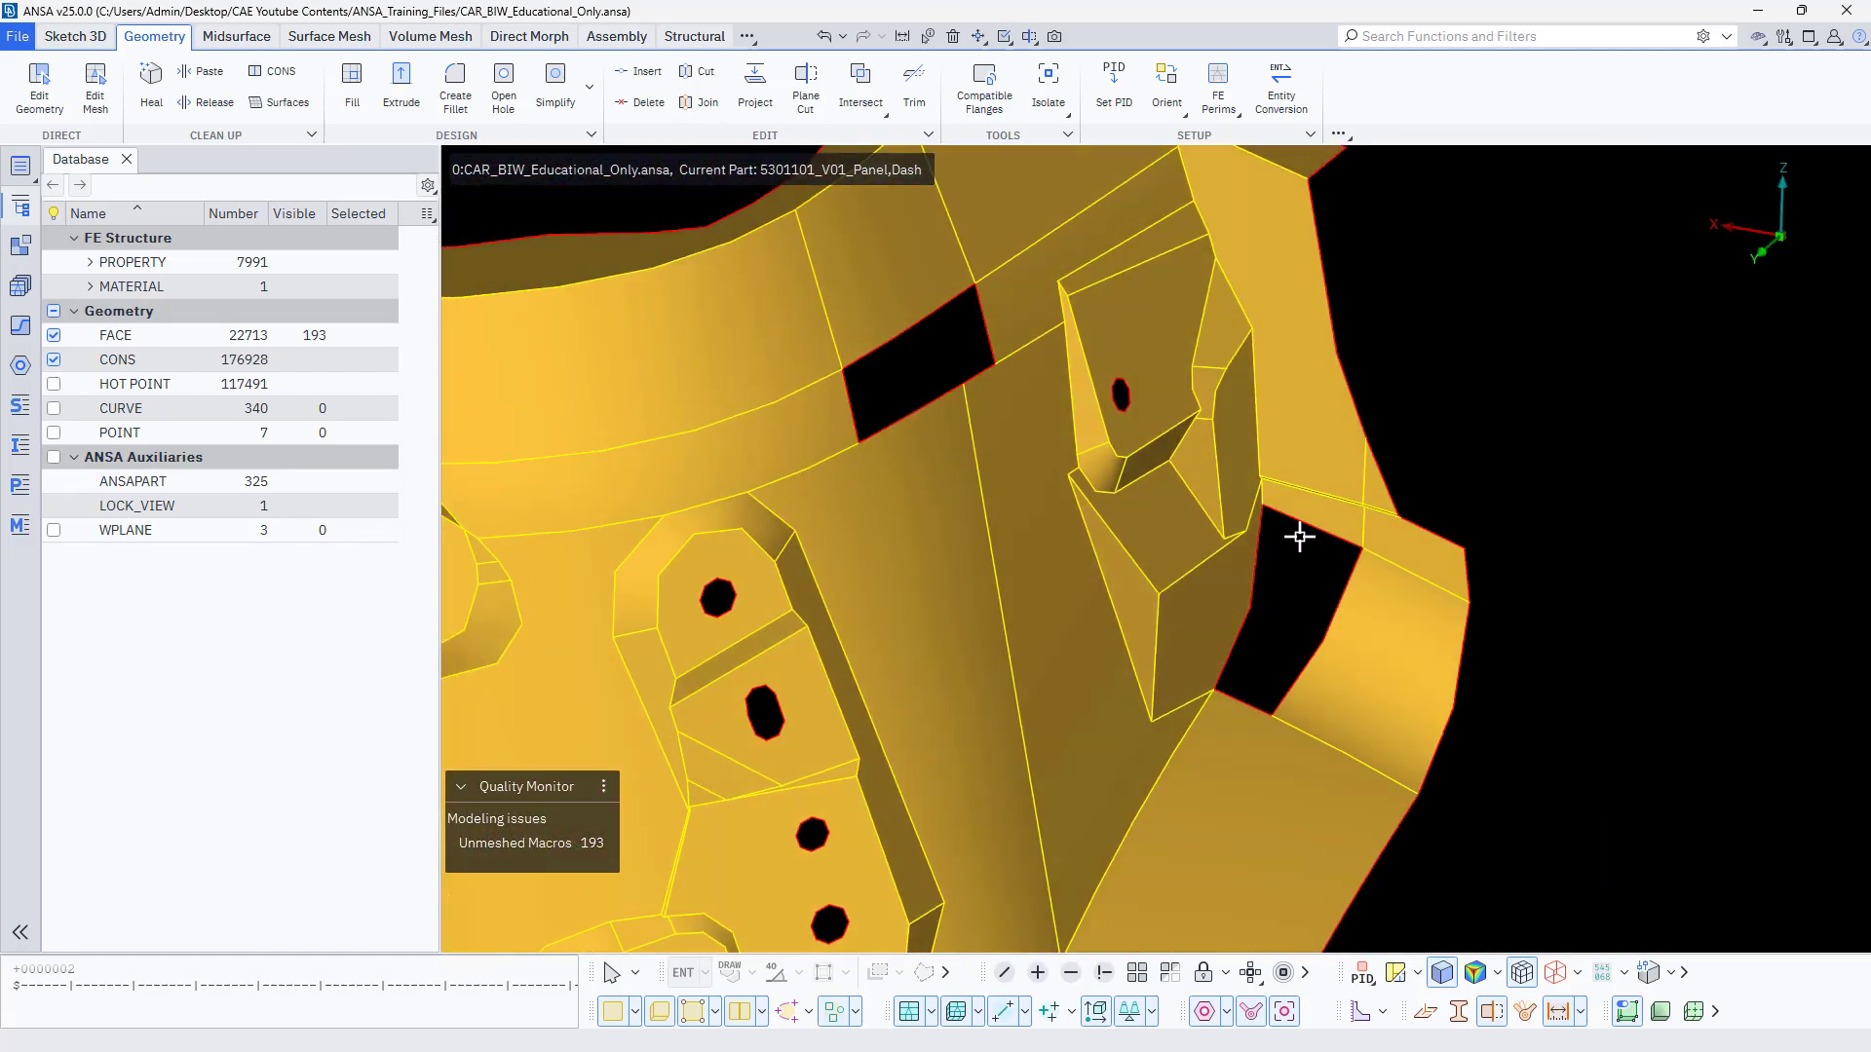
mouse_move(1278, 635)
left_mouse_down("ctrl")
mouse_move(1269, 581)
mouse_move(1240, 602)
mouse_move(1258, 622)
left_mouse_up("ctrl")
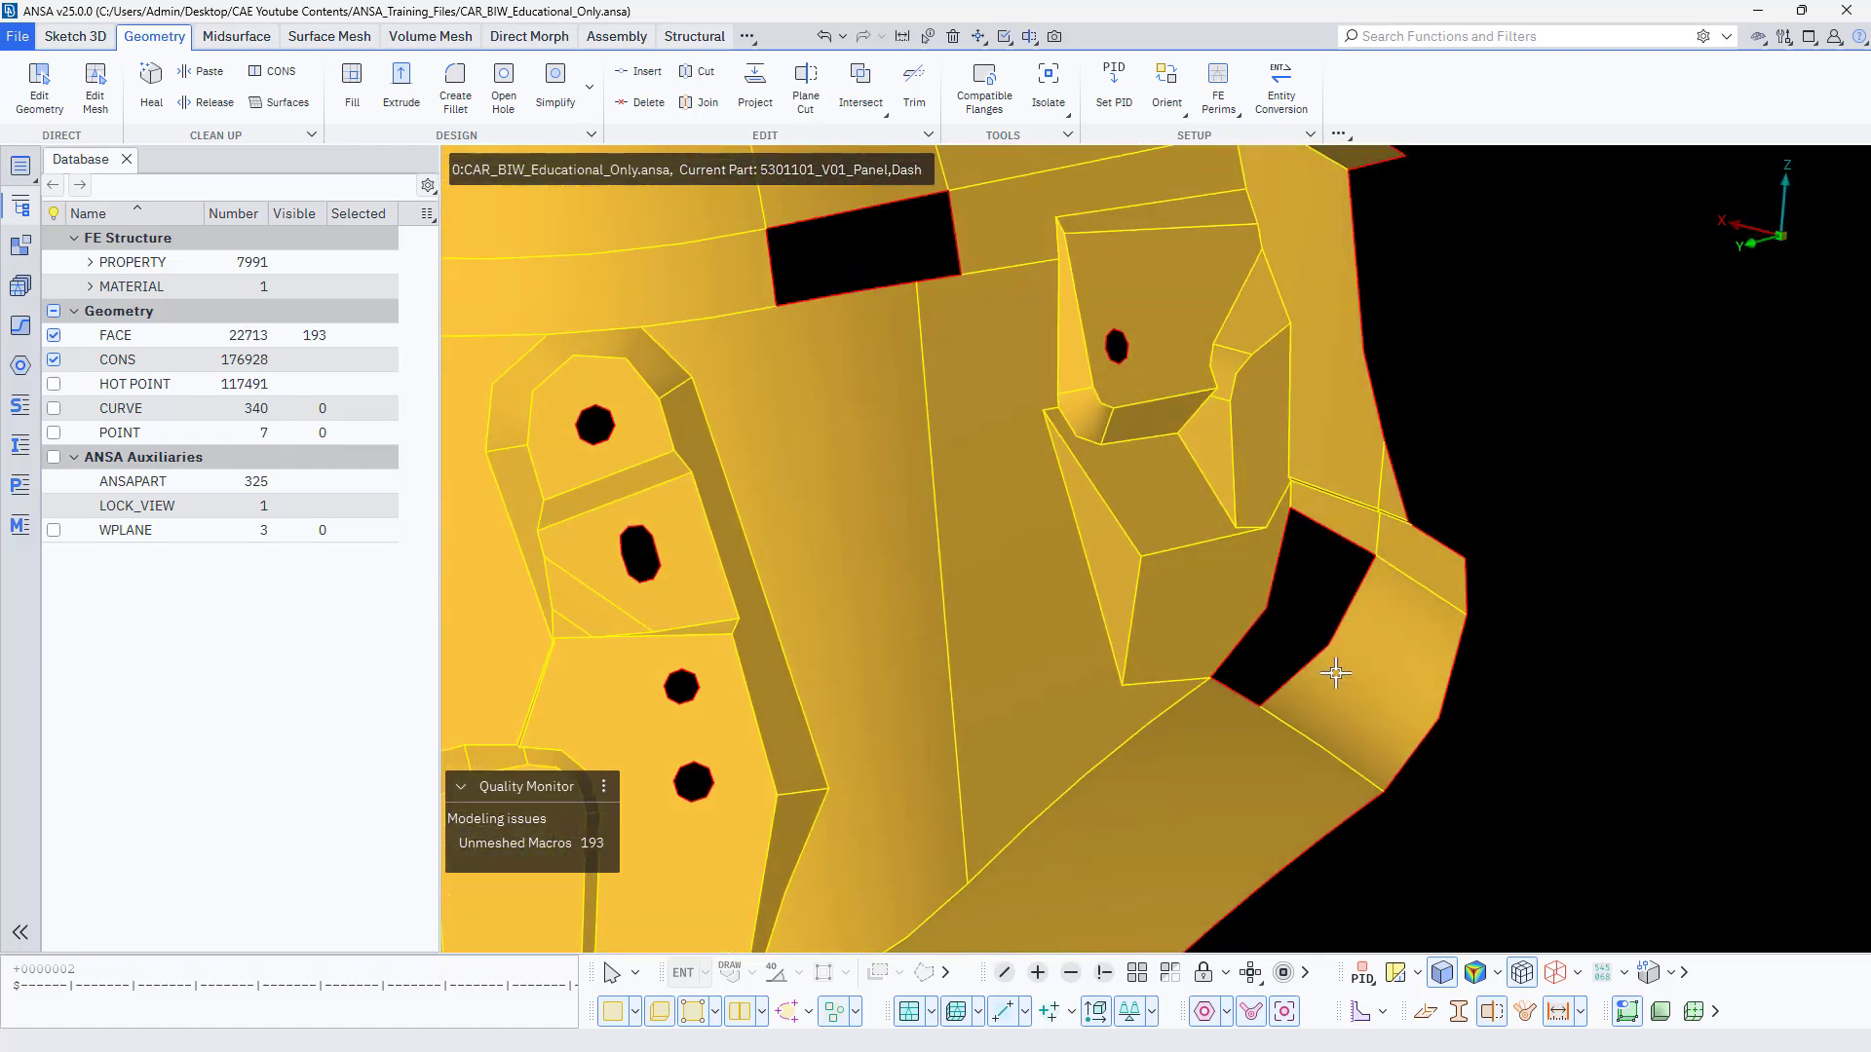
left_click_drag(1336, 669, 1282, 777, "ctrl")
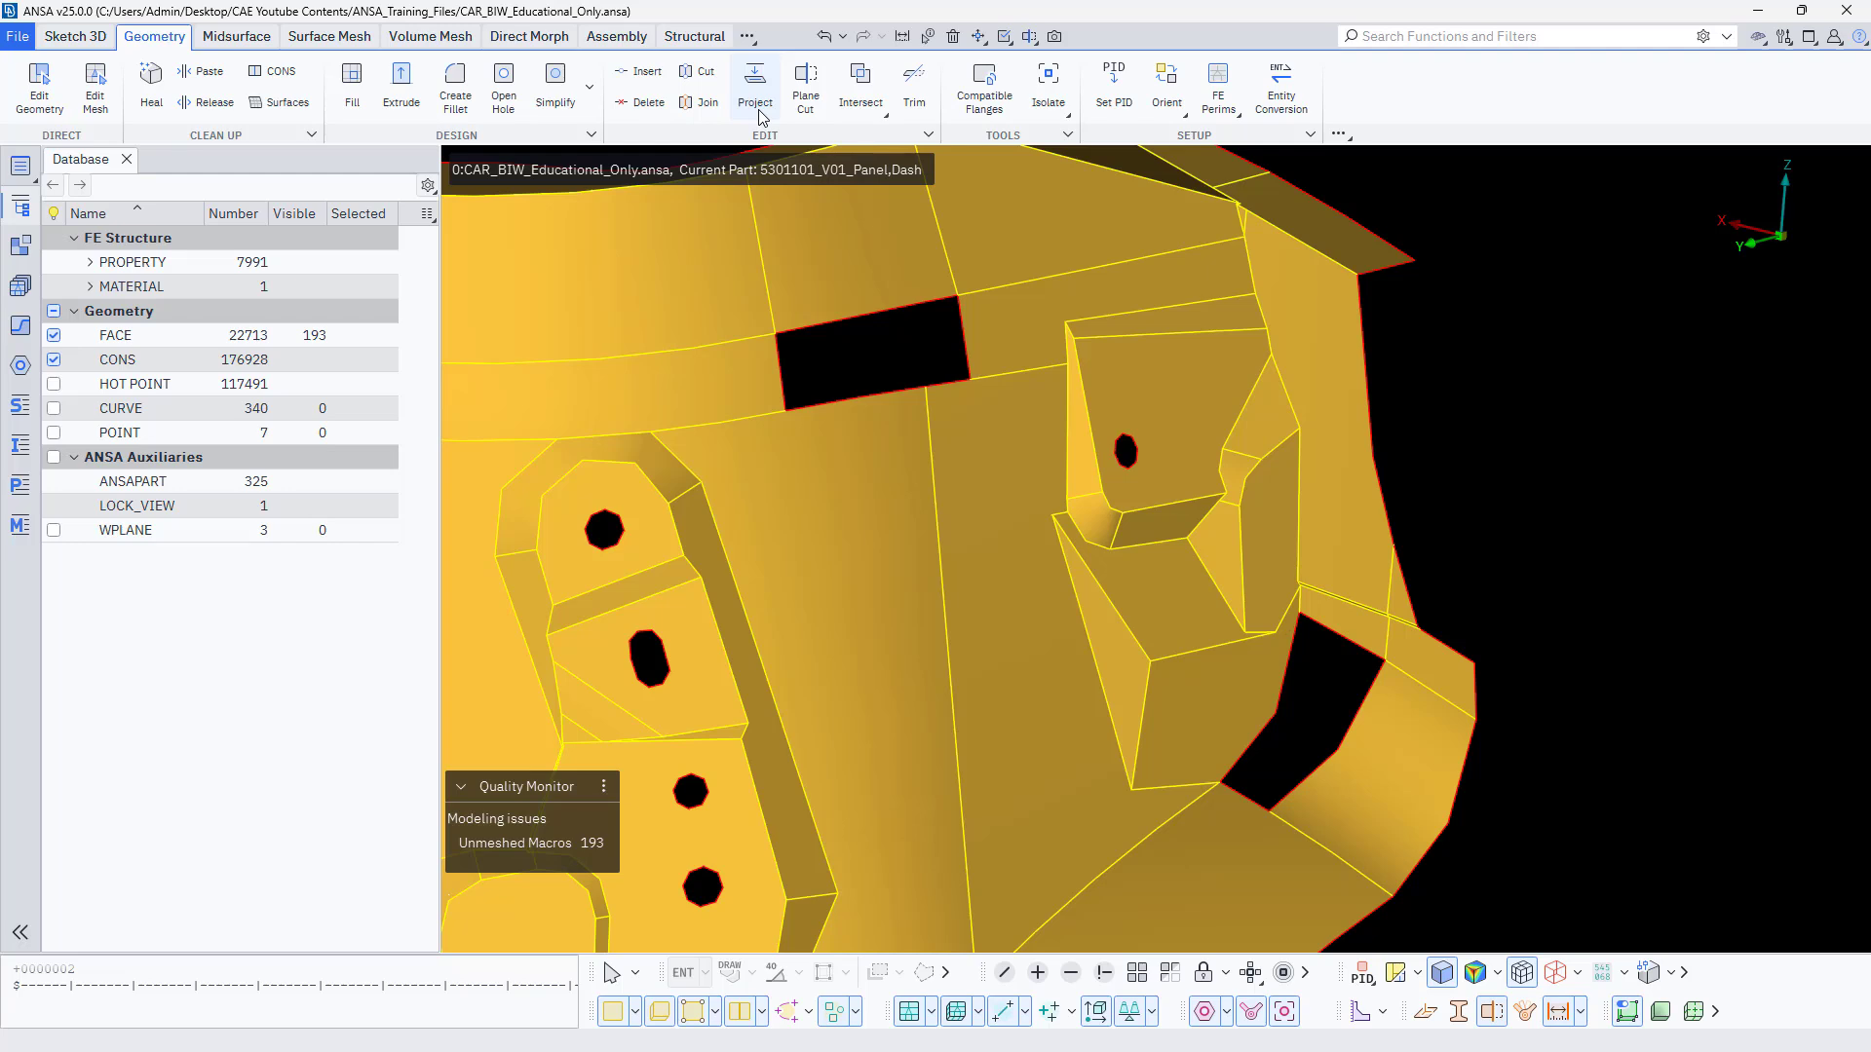
Use Edit Geometry to fill the two four-sided openings near the raised bracket, extending one edge of each across the gap.
left_click(39, 88)
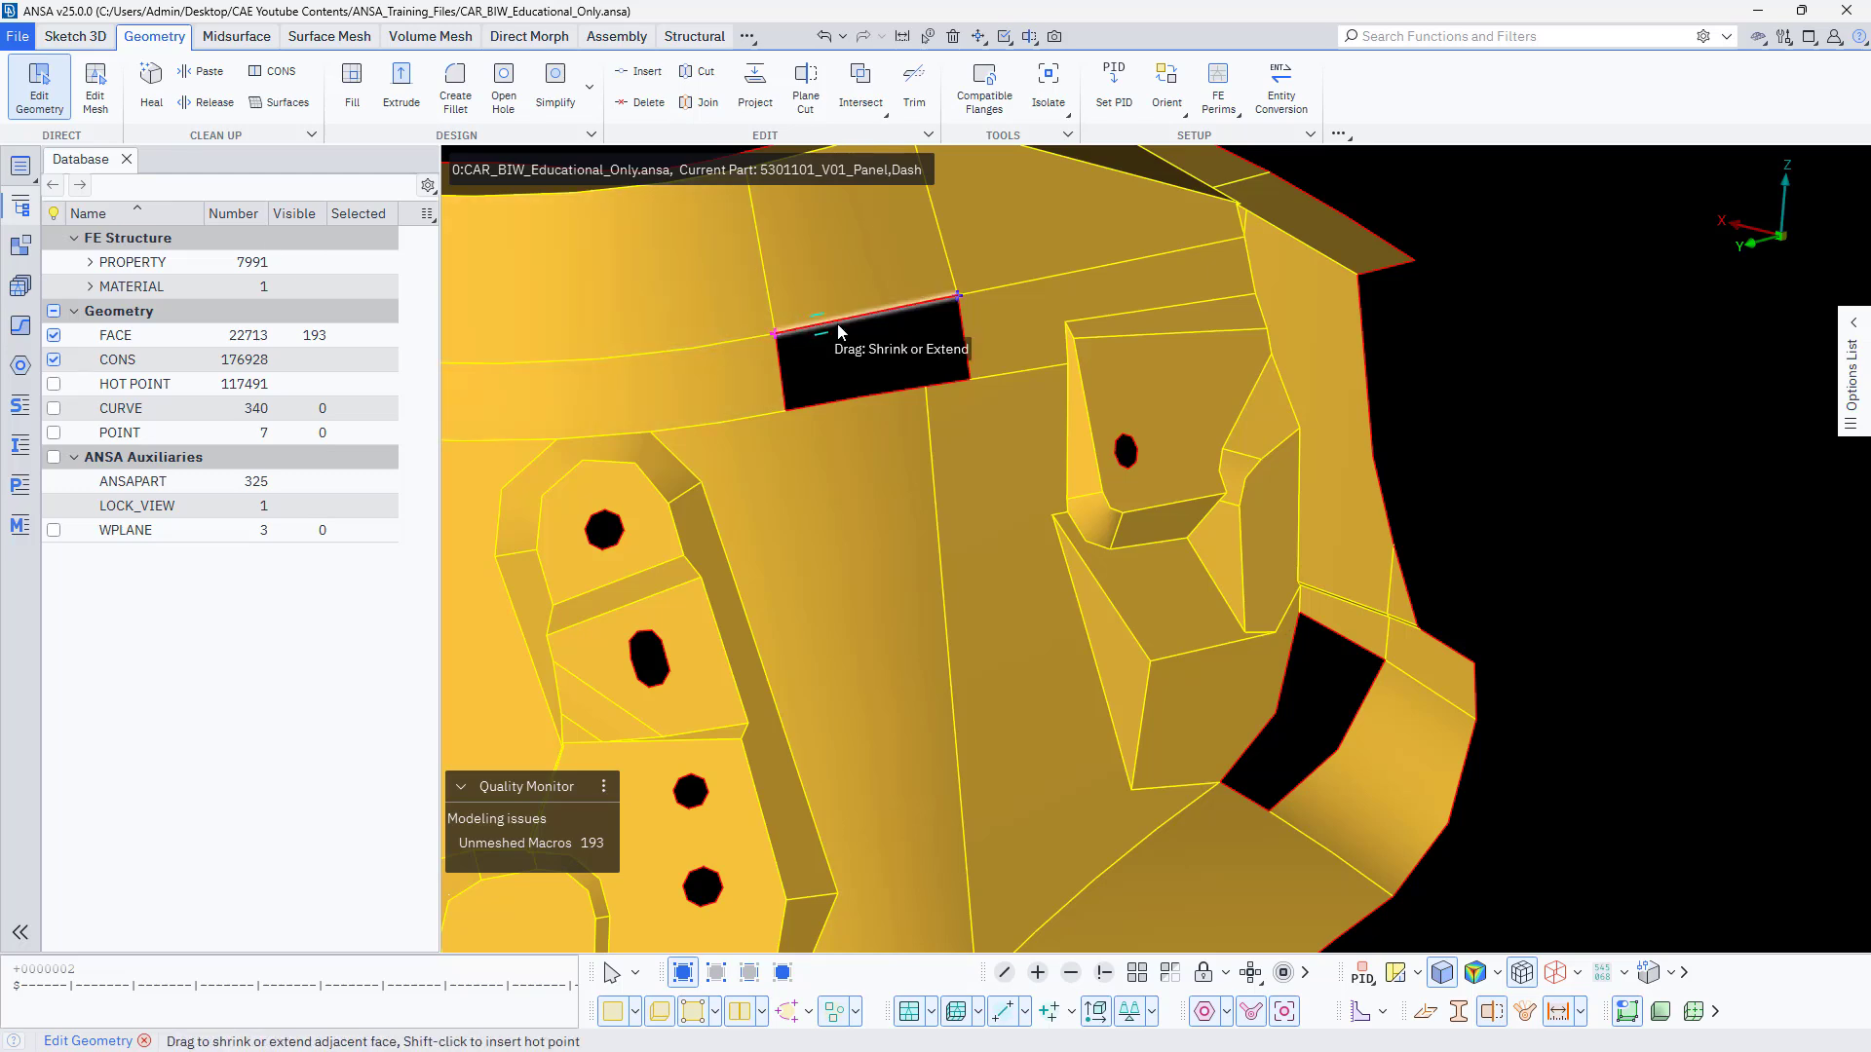
left_click_drag(861, 325, 863, 378)
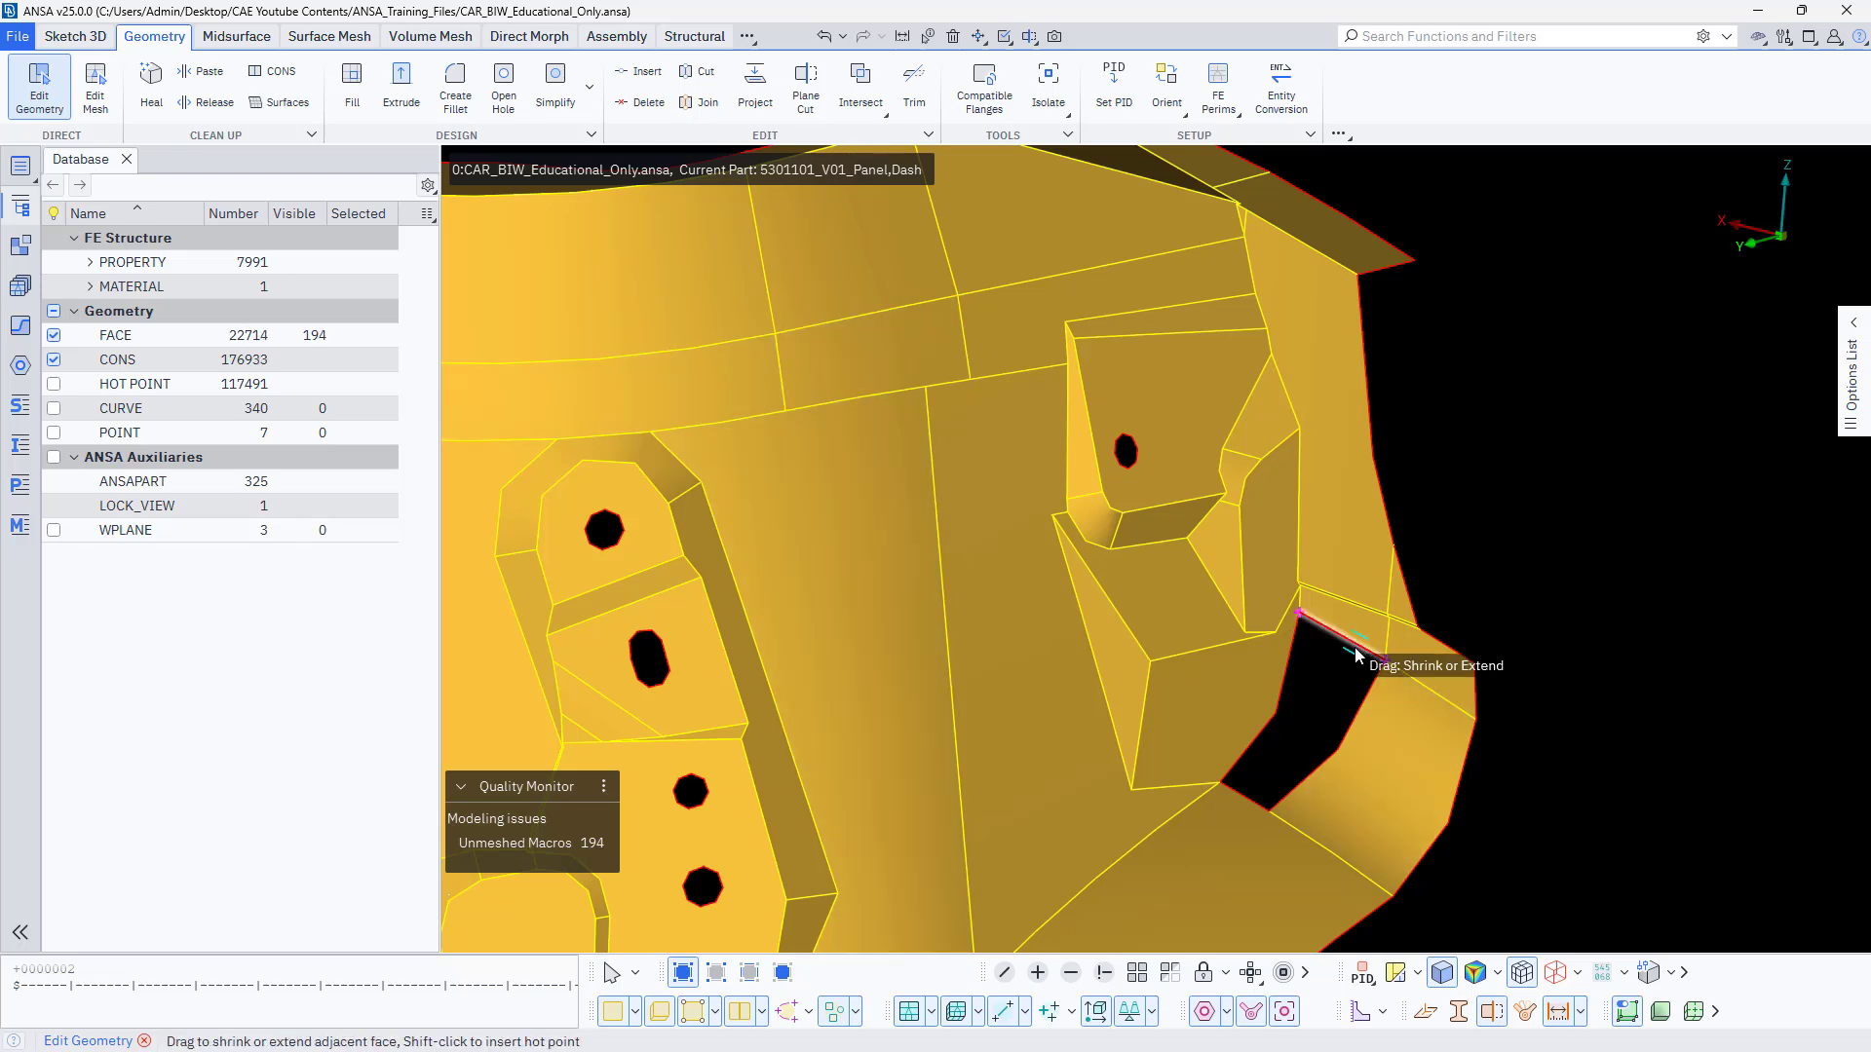
left_click_drag(1356, 655, 1254, 816)
scroll(1356, 740, "down", 3)
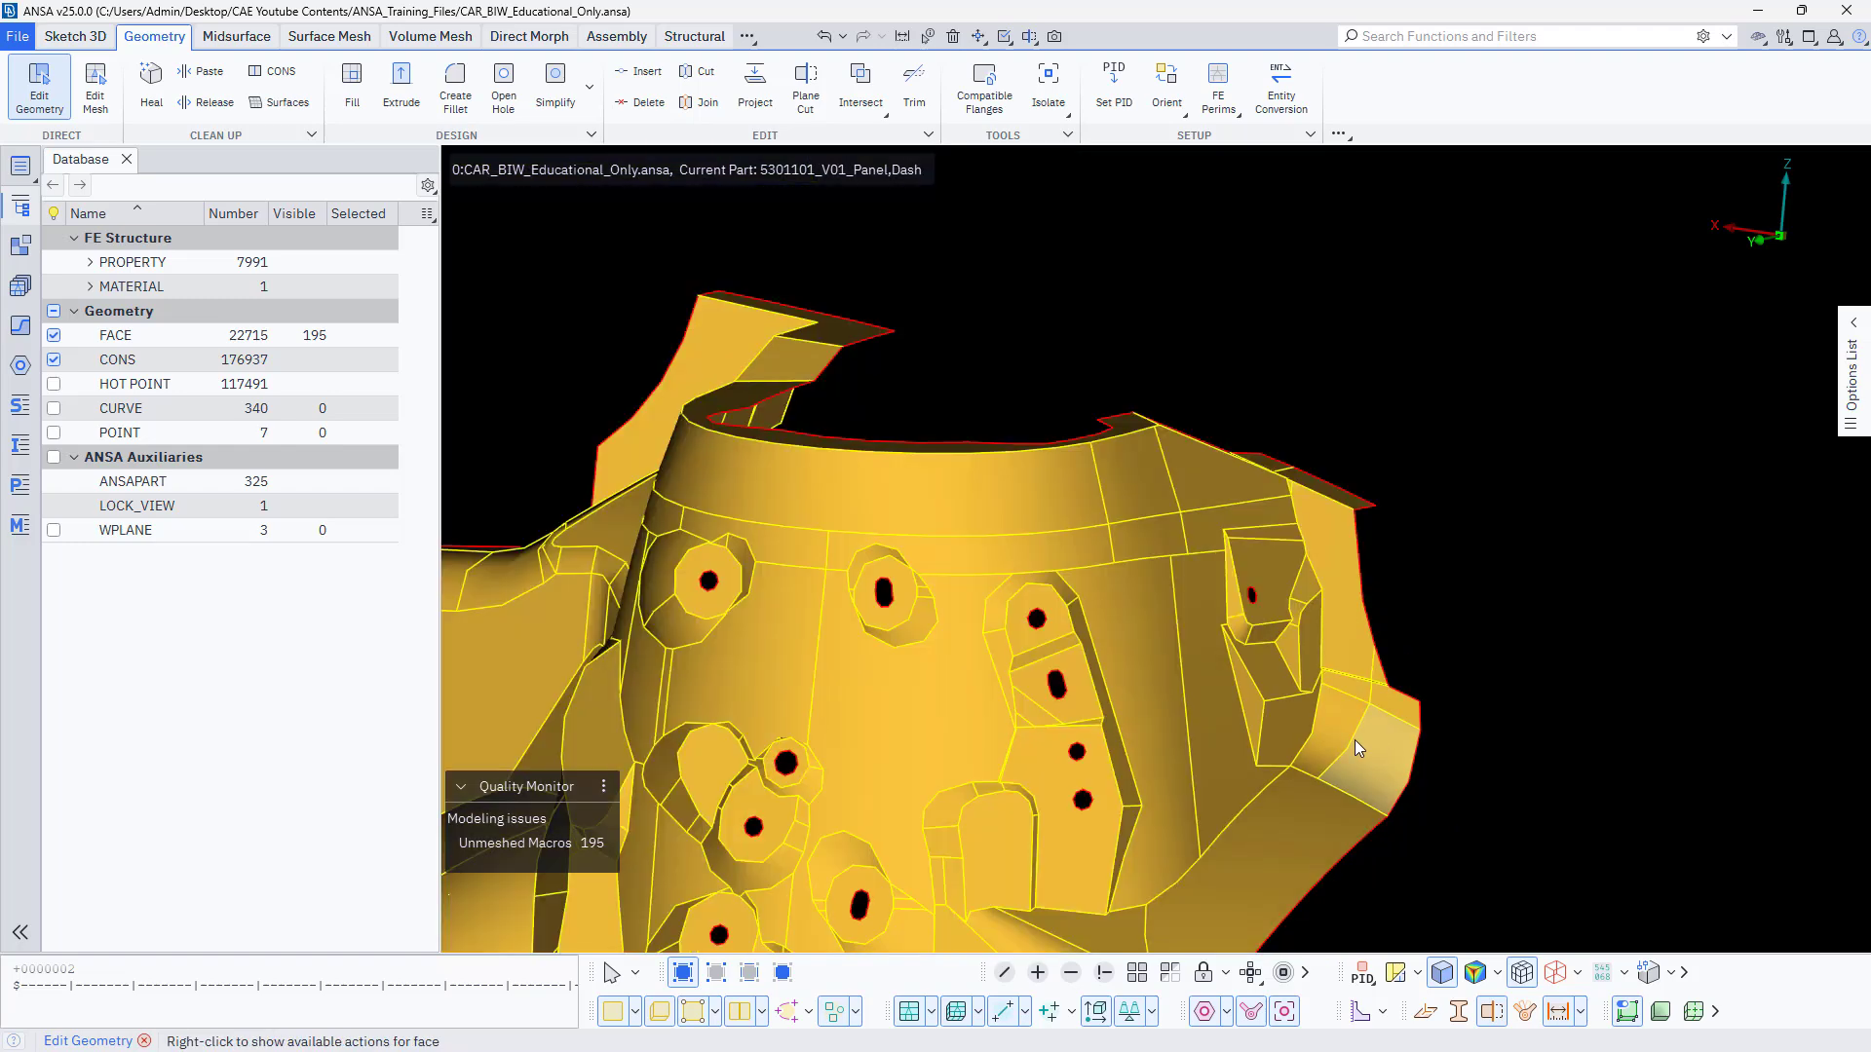
Fill most of the irregular opening on the tower's opposite side by extending the tower wall edge into a new face.
mouse_move(848, 734)
left_mouse_down("ctrl")
mouse_move(923, 634)
mouse_move(1007, 618)
mouse_move(652, 652)
left_mouse_up("ctrl")
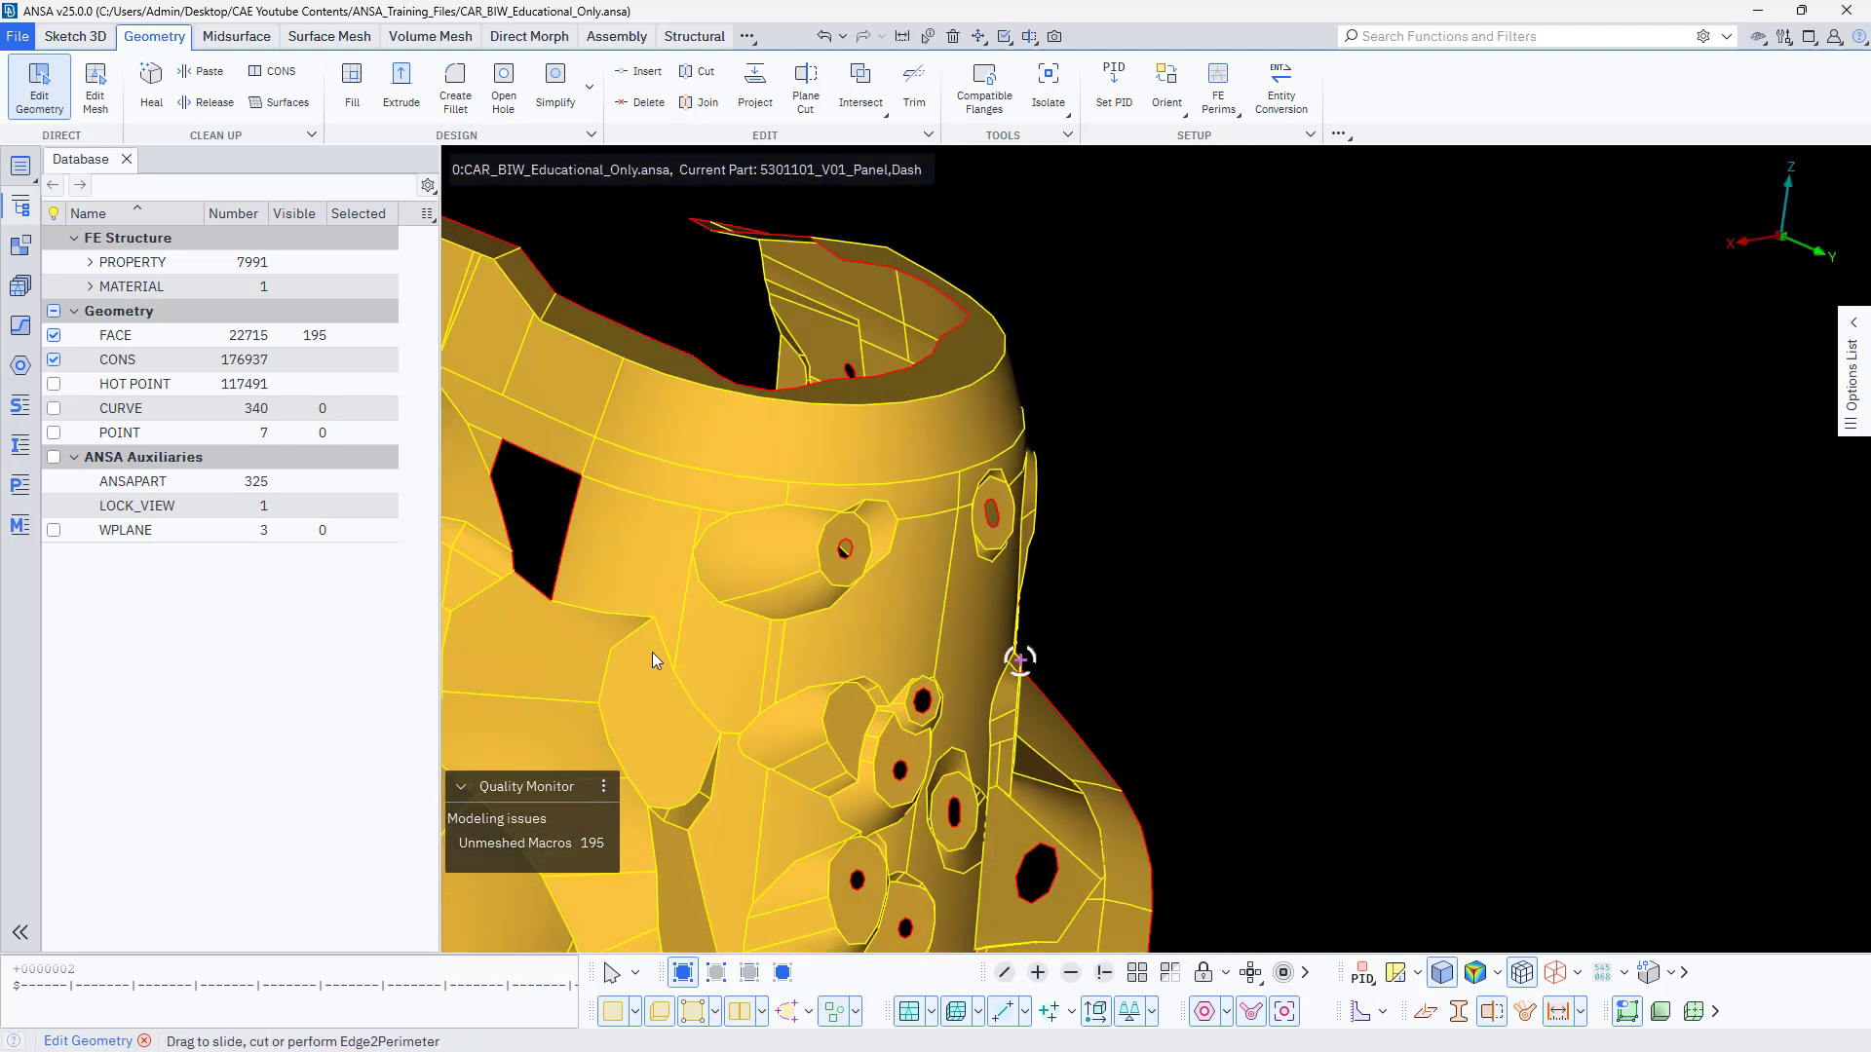
middle_click_drag(692, 621, 978, 661, "ctrl")
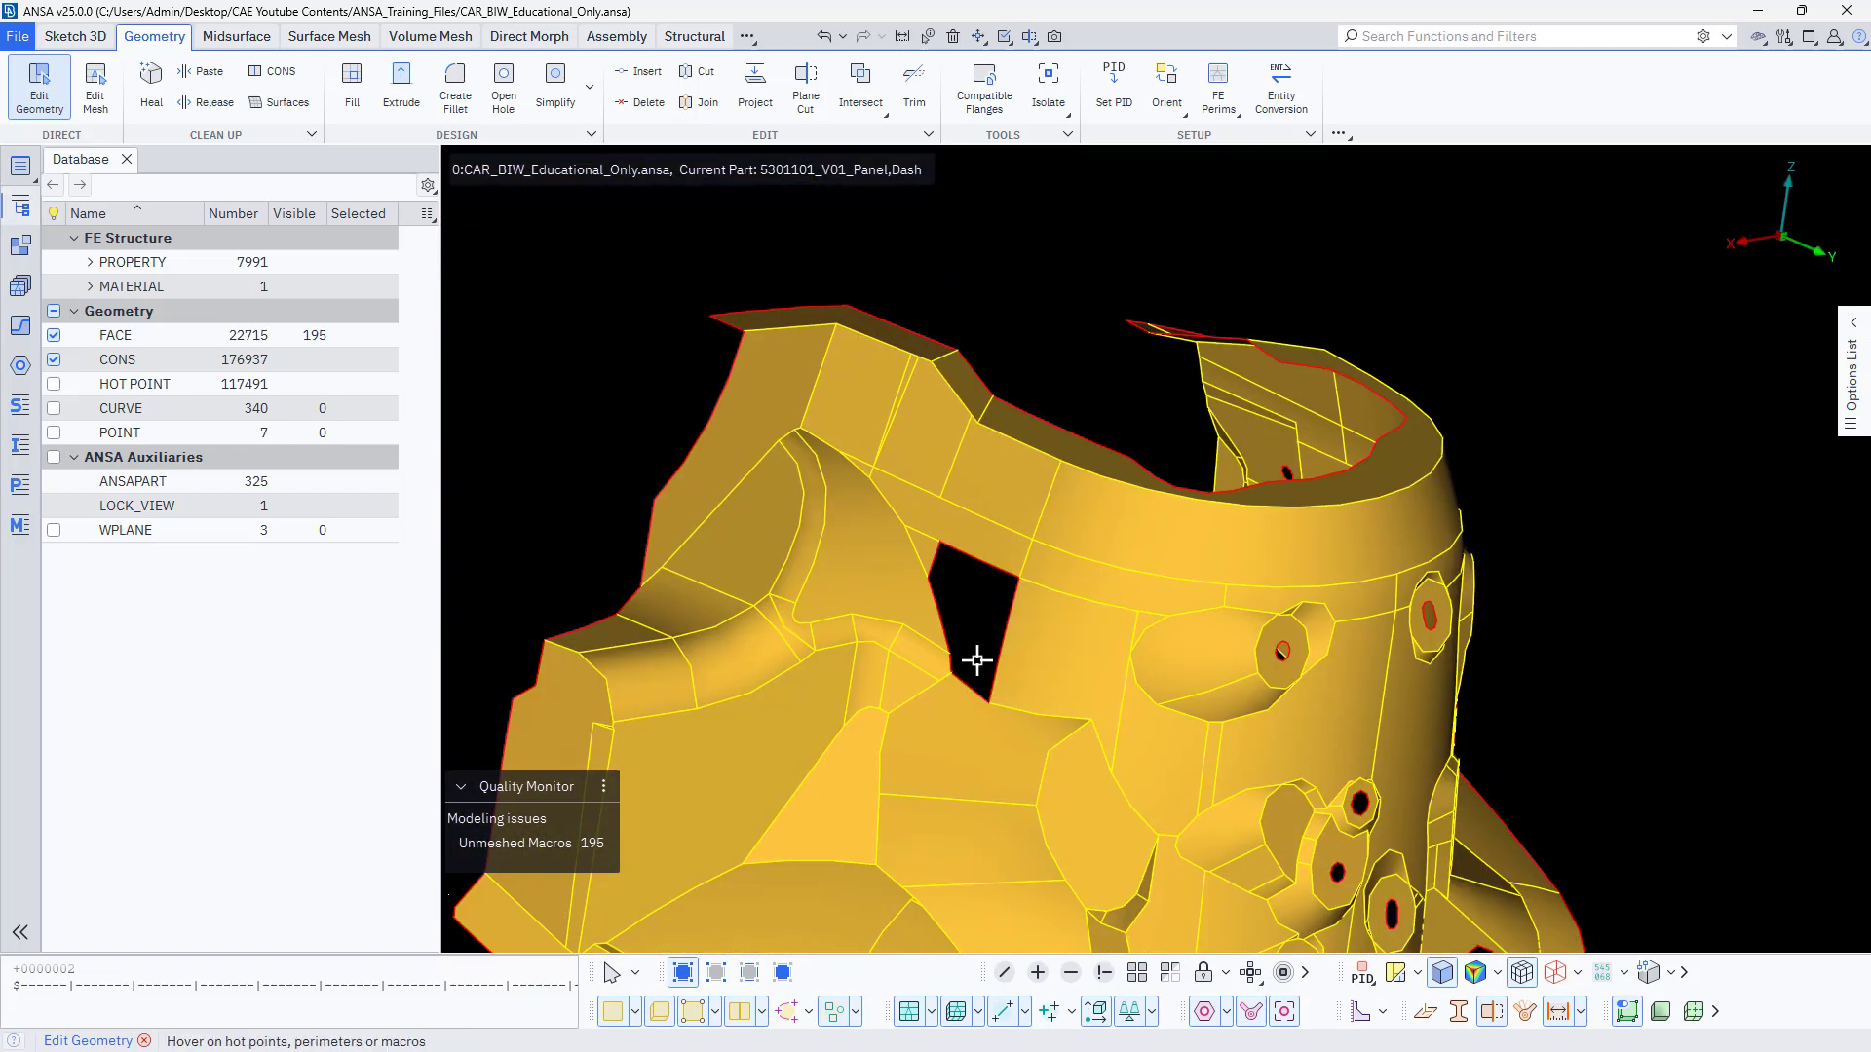
scroll(977, 661, "up", 4)
left_click_drag(948, 667, 994, 485, "ctrl")
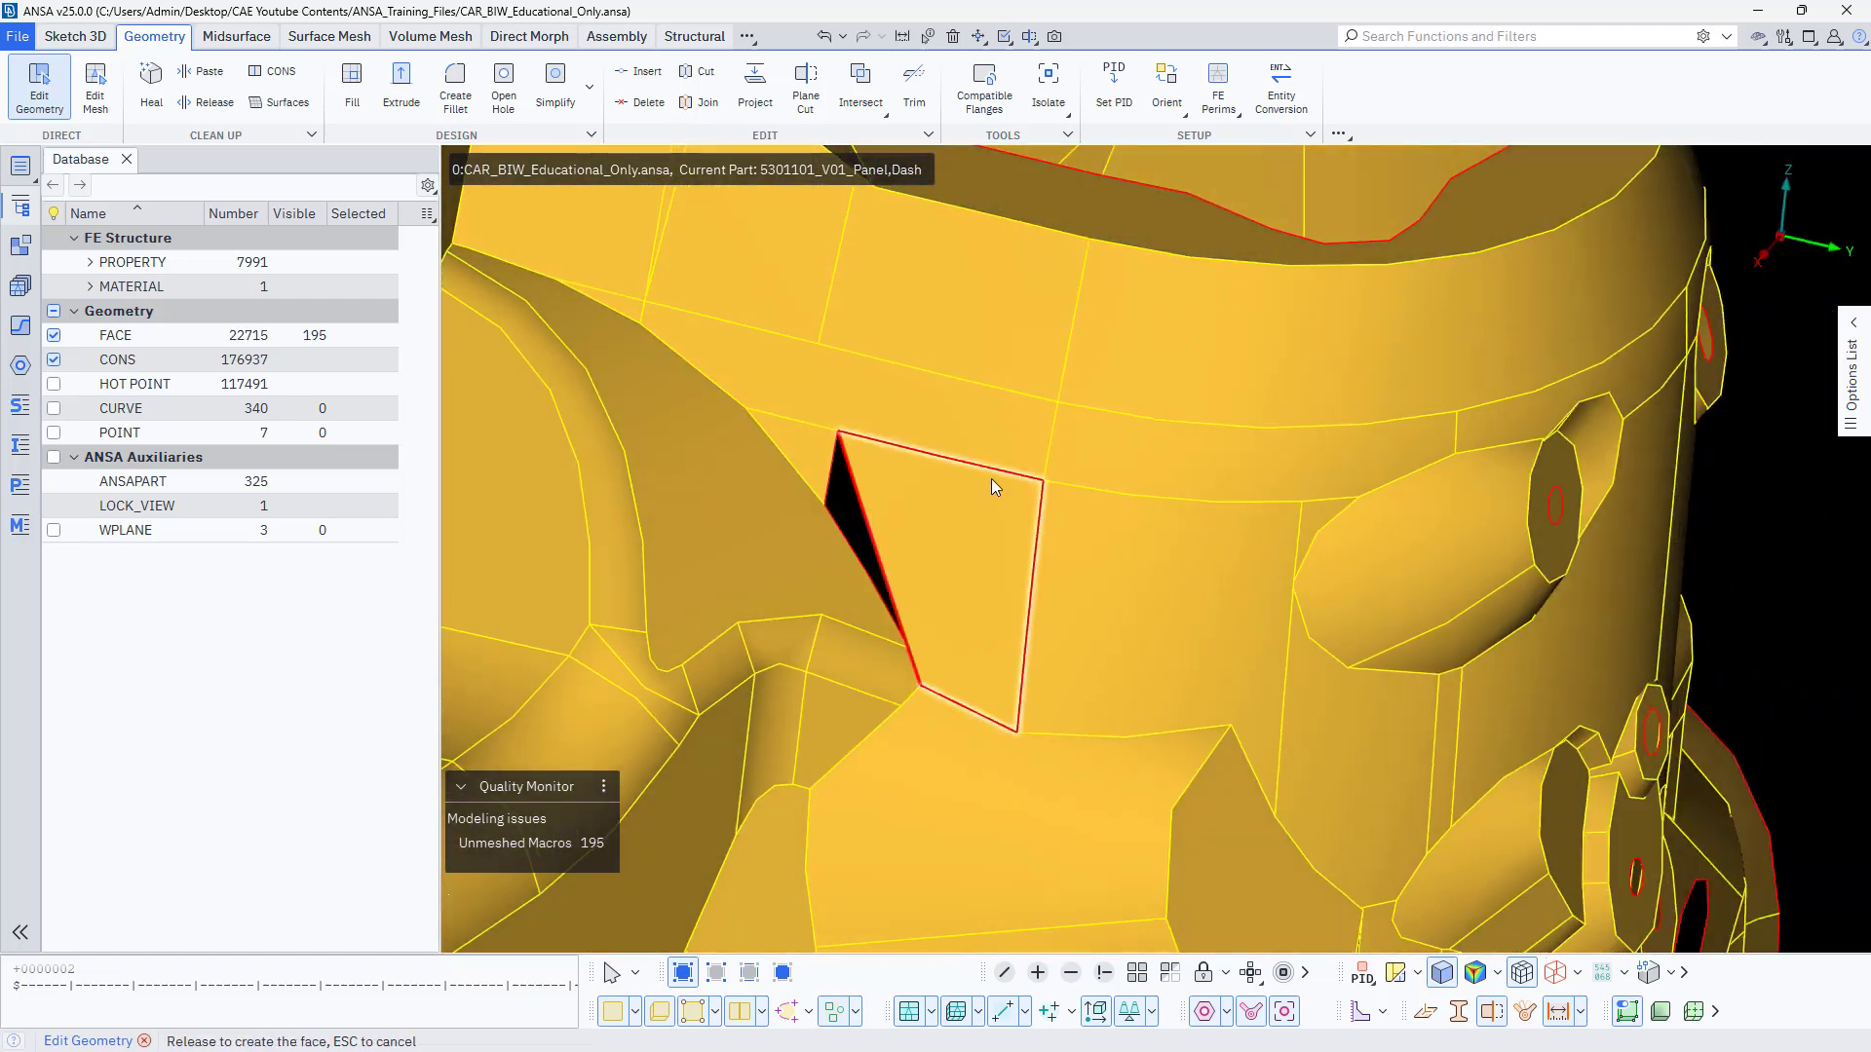
left_click_drag(925, 454, 926, 454)
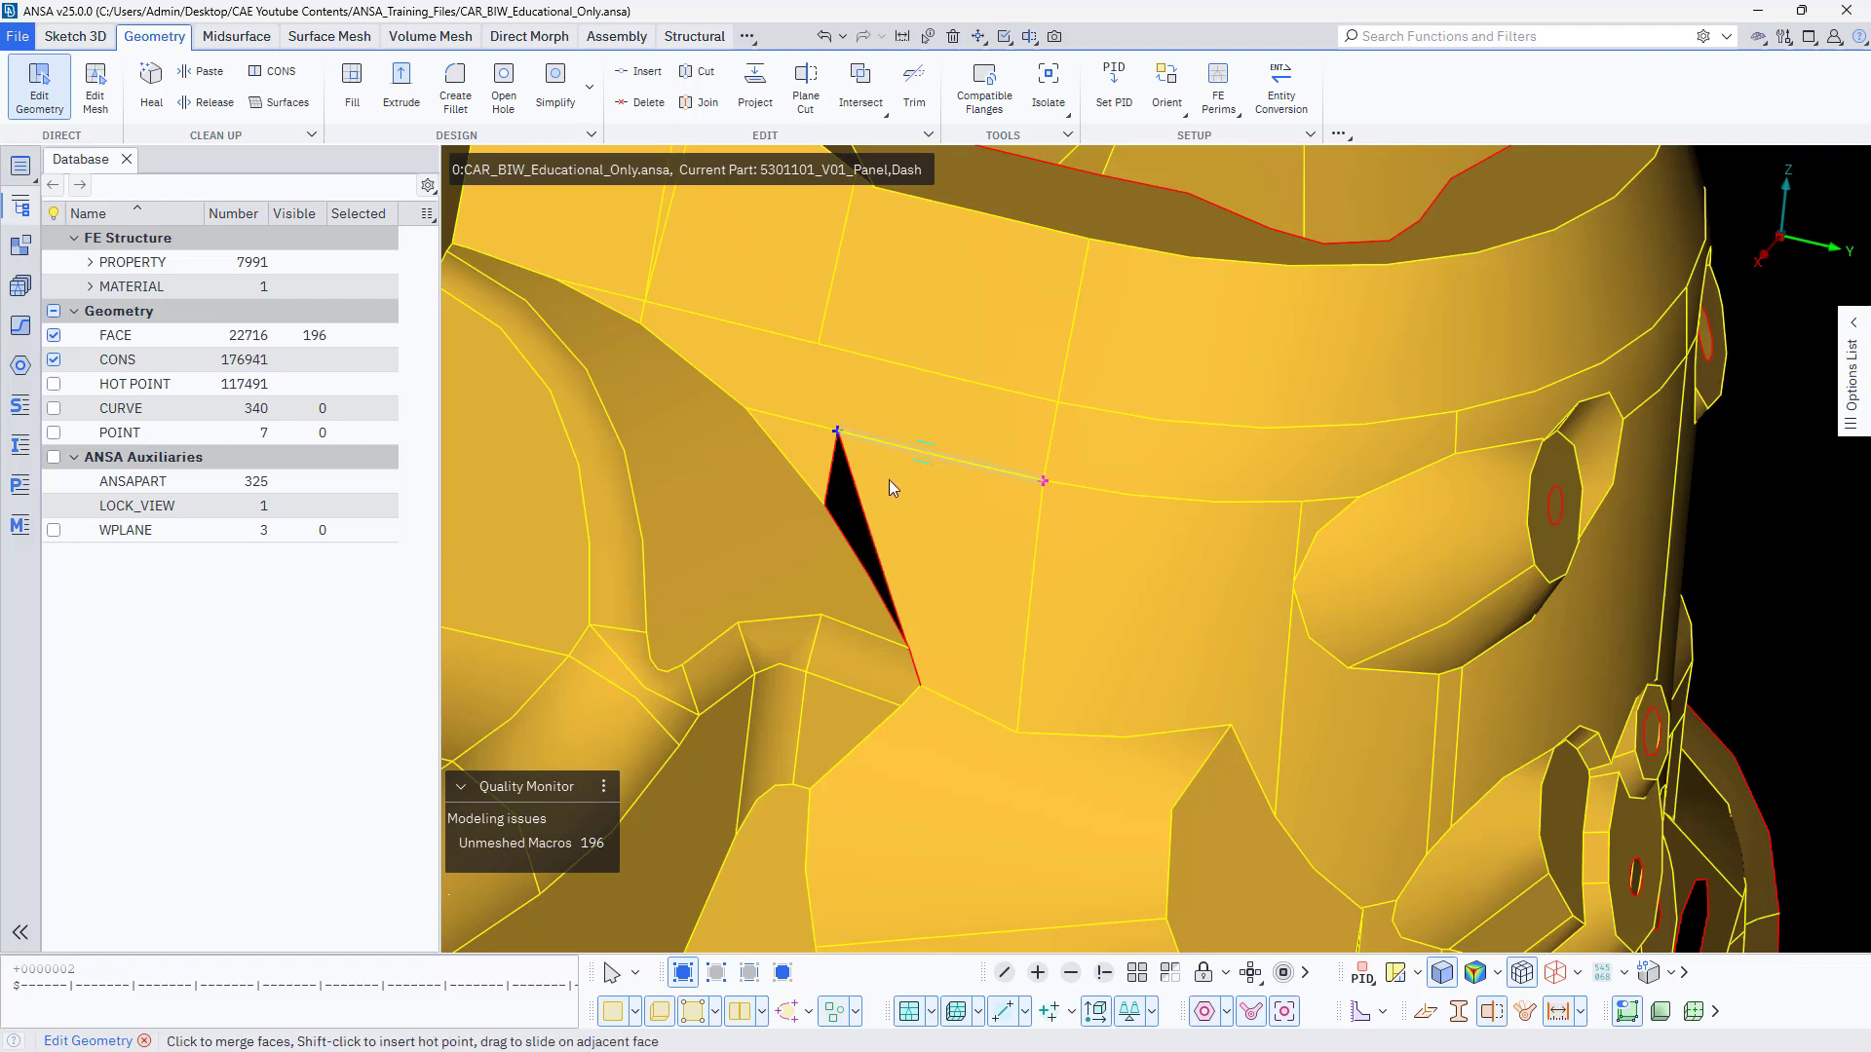
Delete the extended tower wall face that borders the remaining sliver of the irregular opening.
scroll(864, 529, "up", 5)
left_click_drag(877, 534, 810, 559)
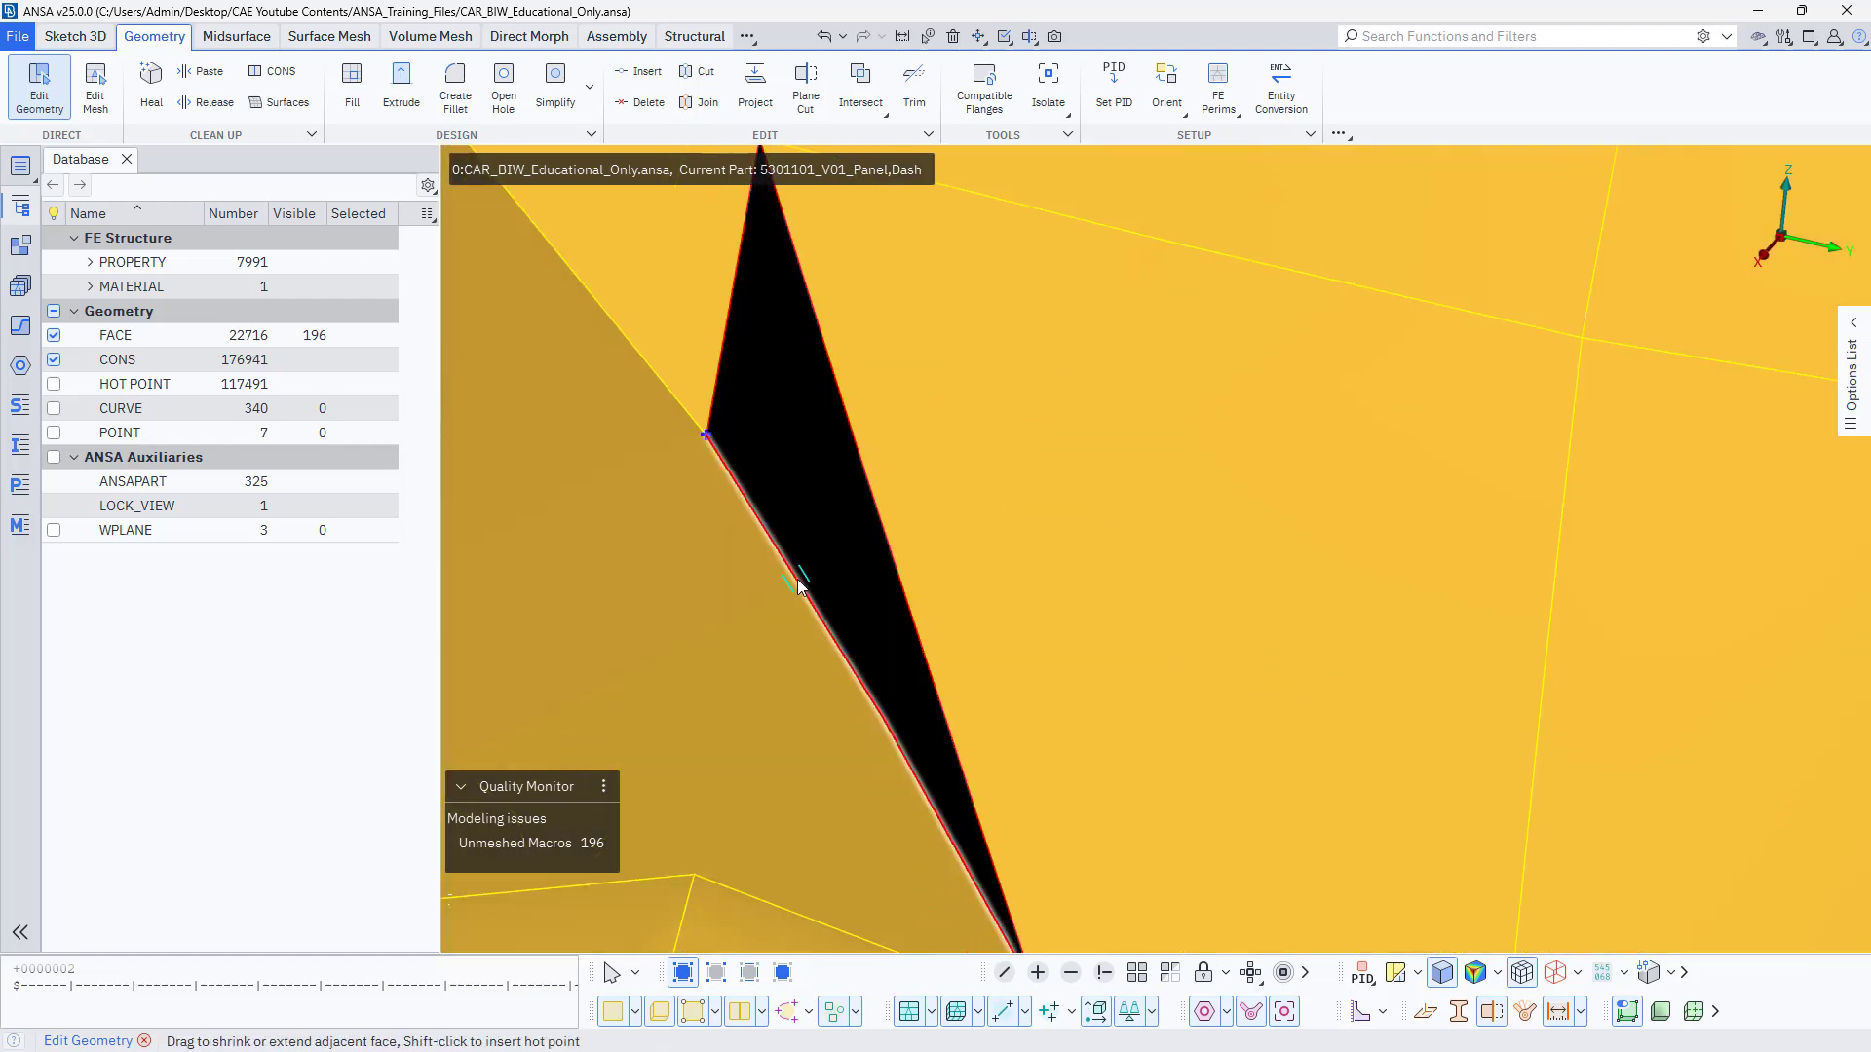
scroll(879, 528, "down", 3)
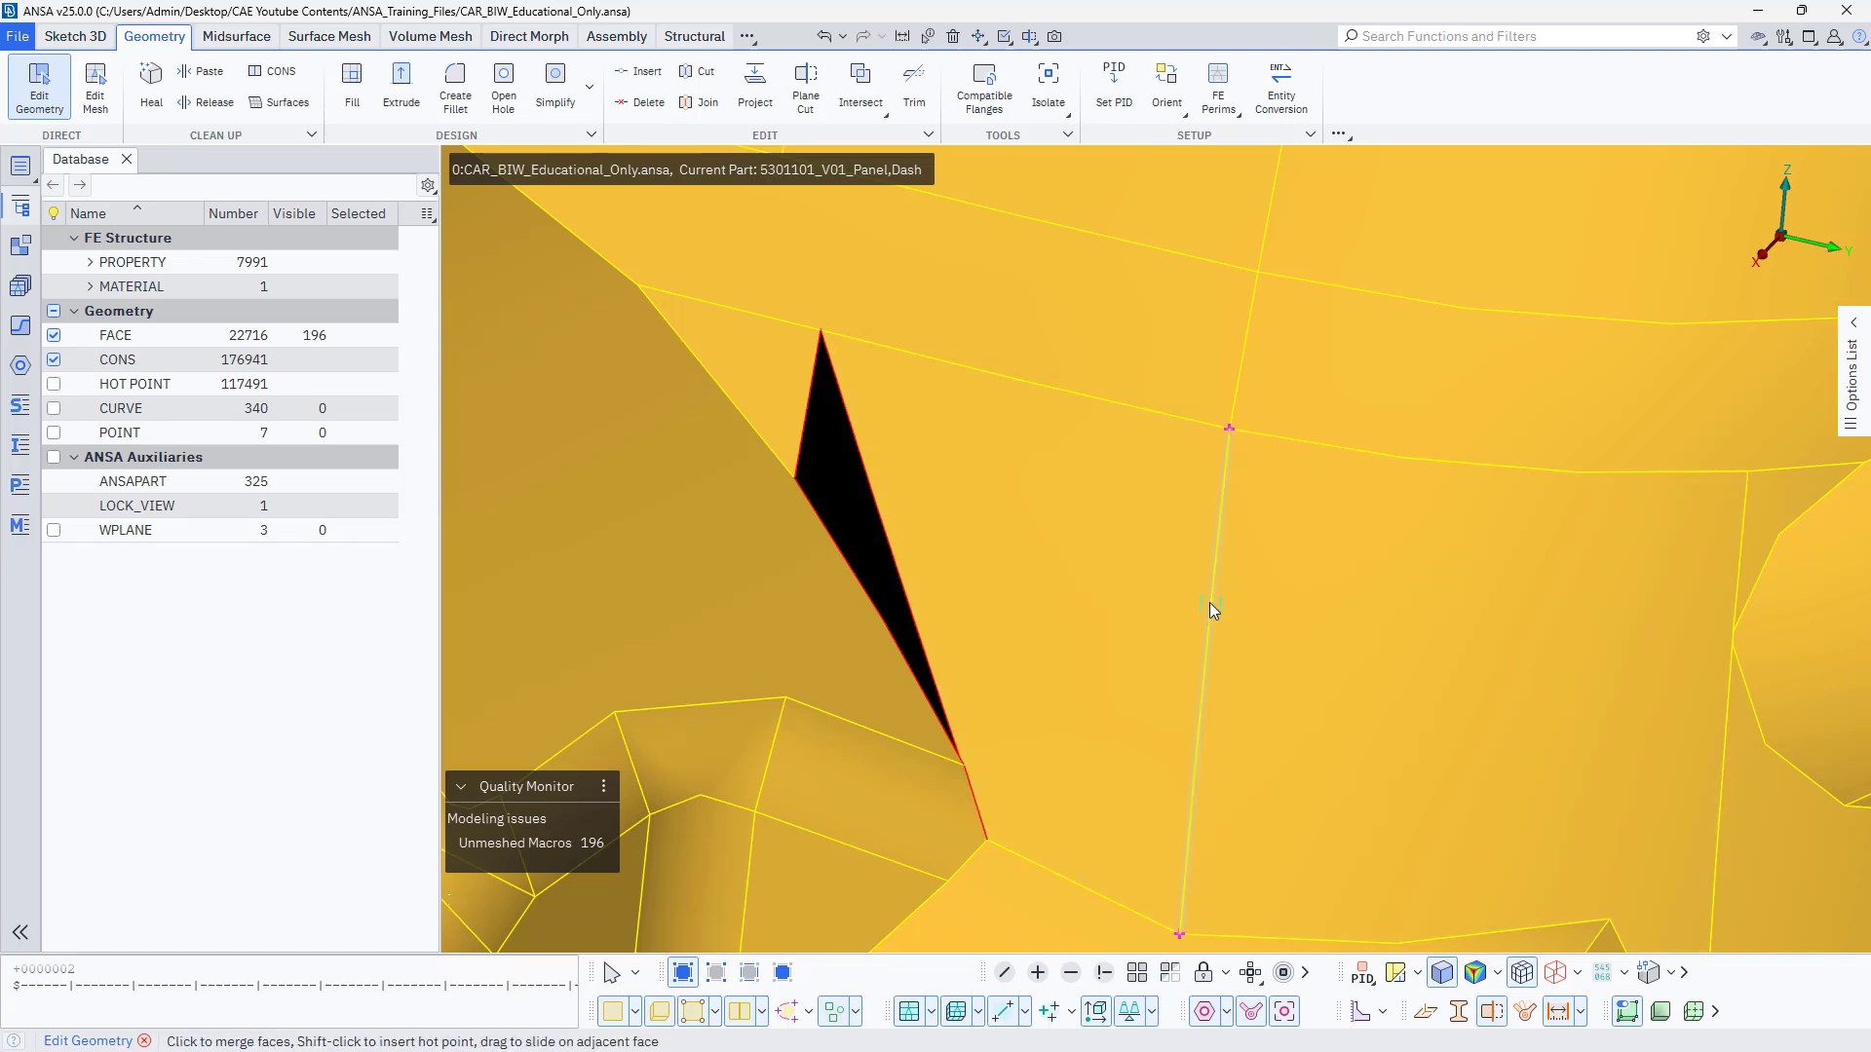
left_click(1004, 592)
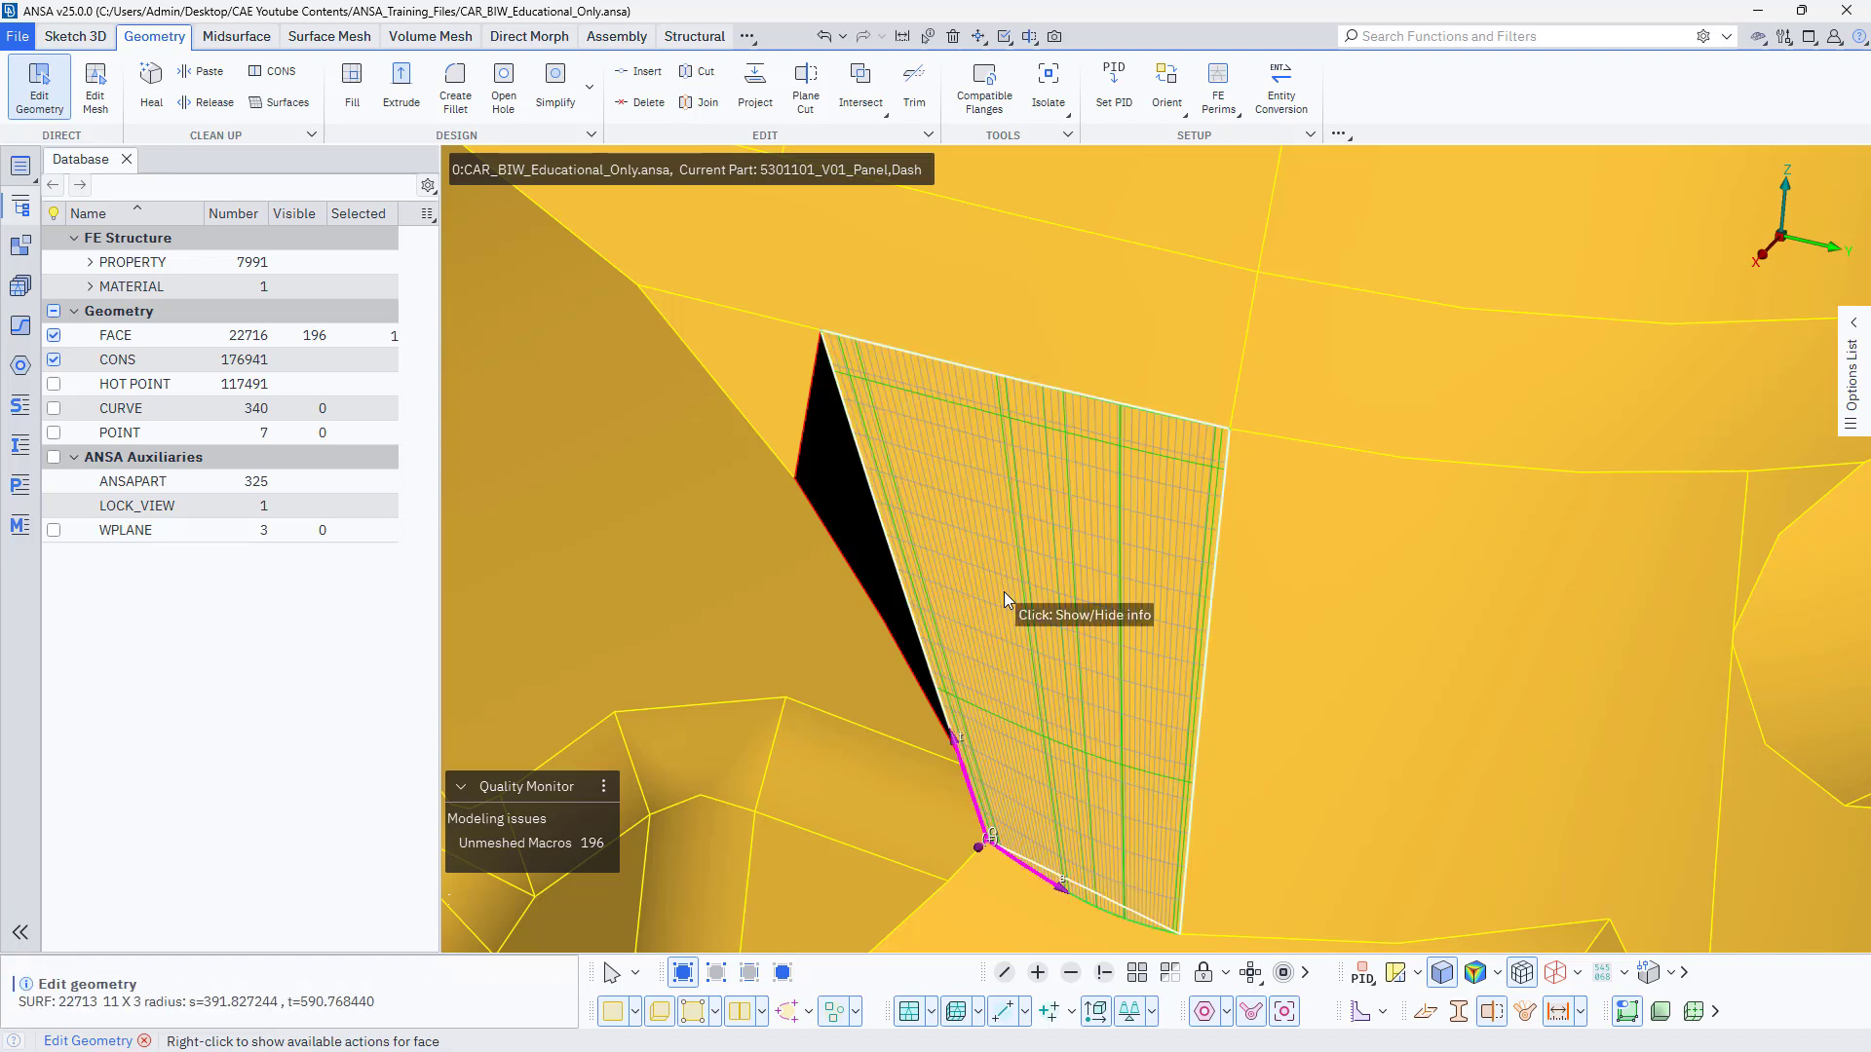
right_click(1004, 593)
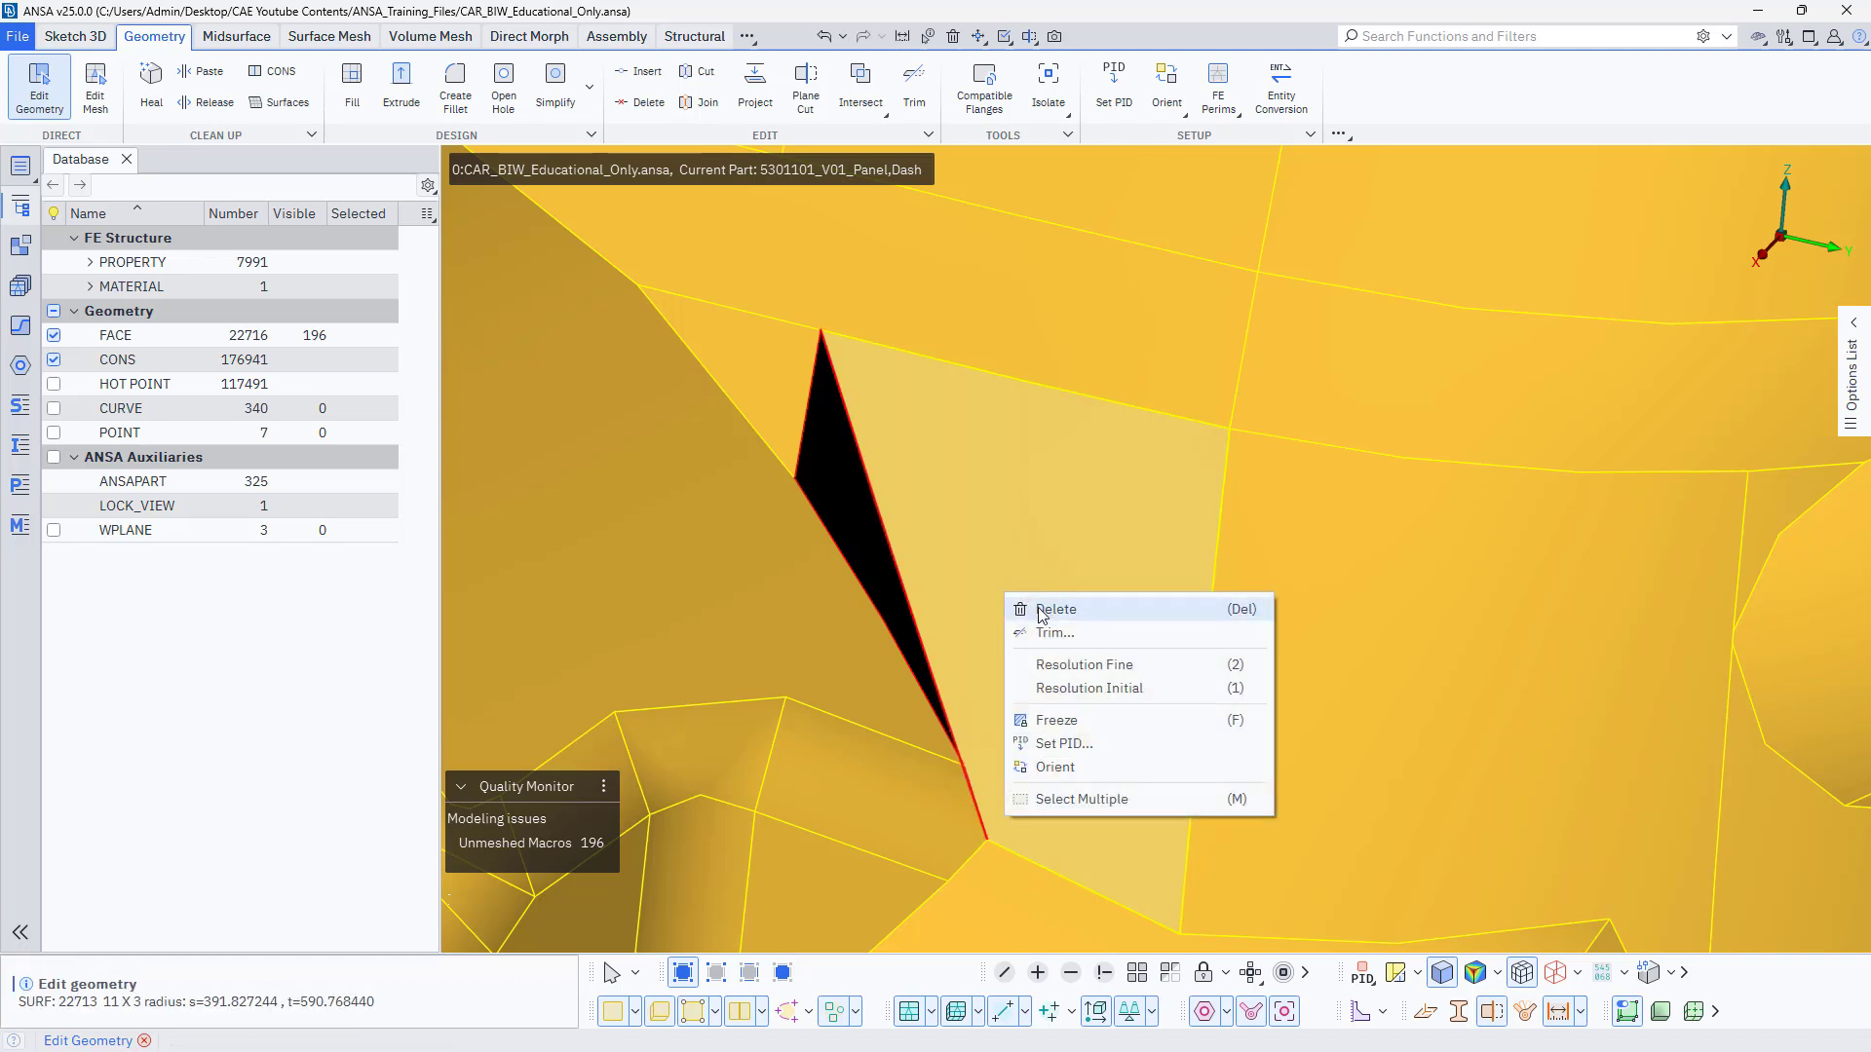
left_click(1039, 610)
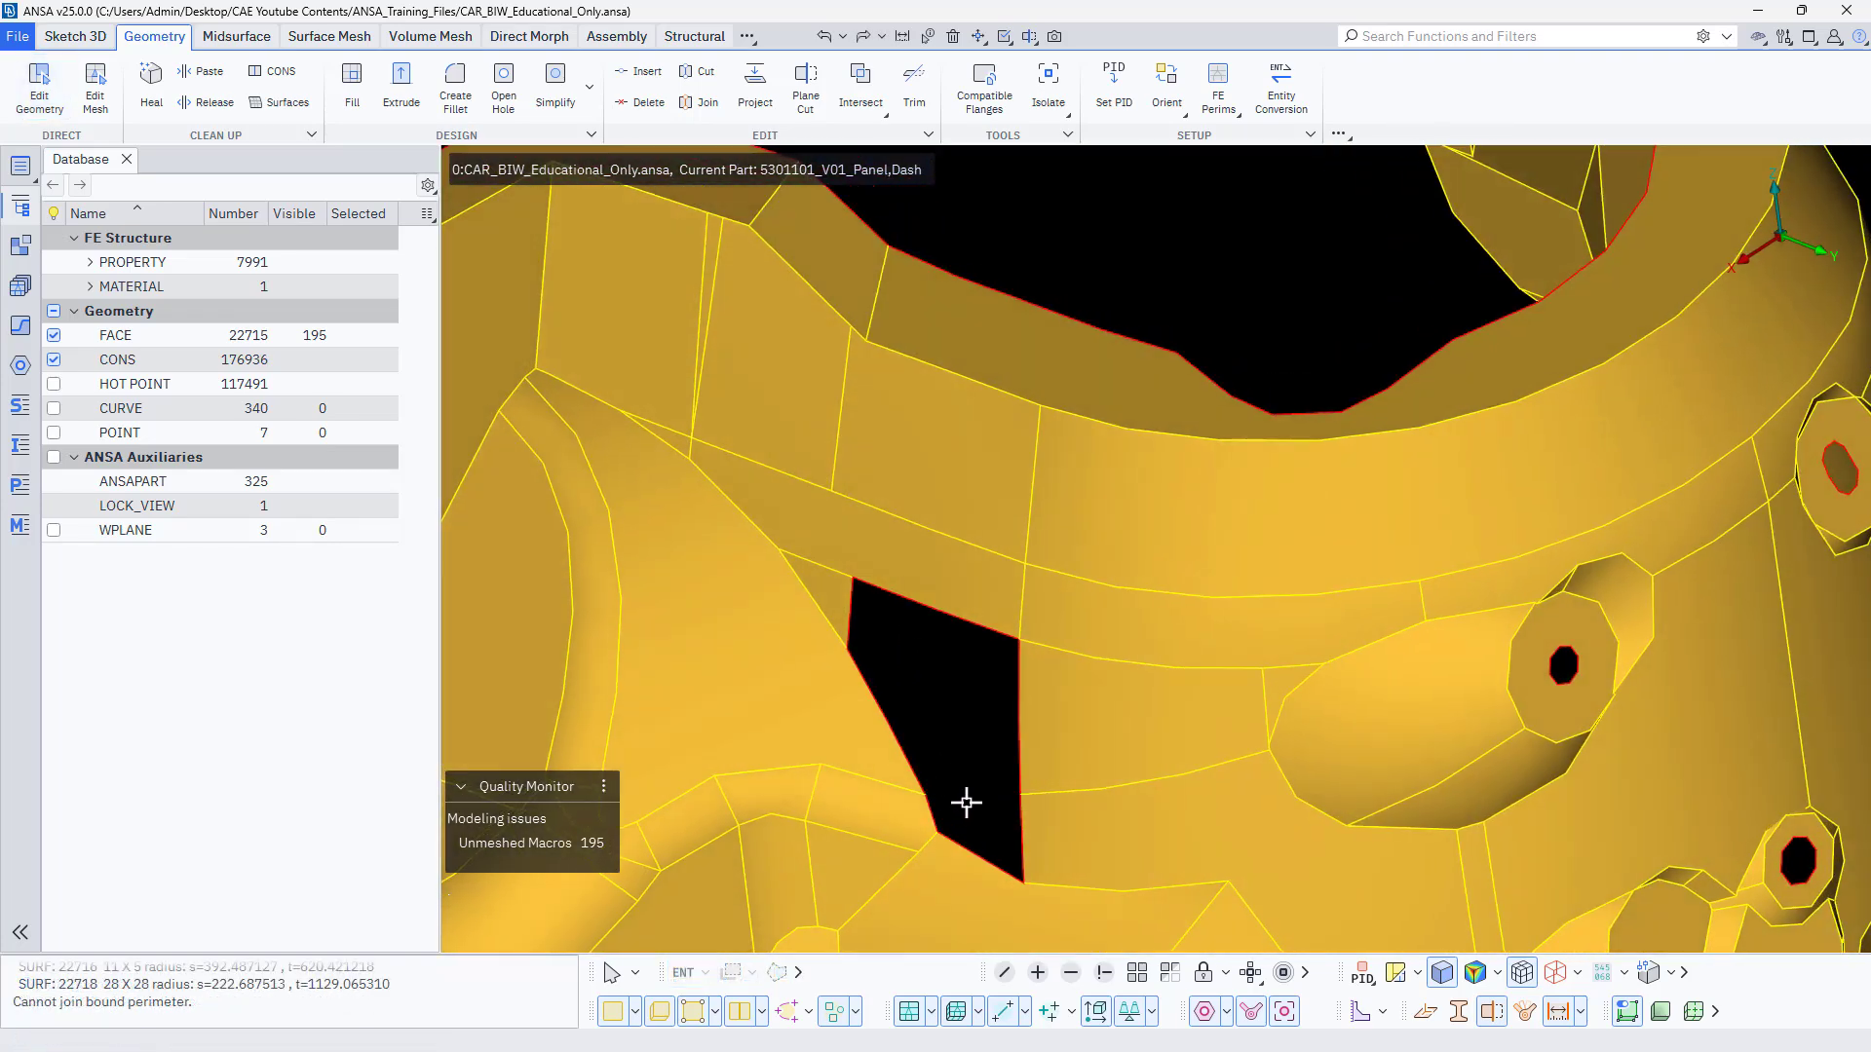
Fill the whole opening in the tower wall from its boundary loop, keeping the Auto result and merged common surface boundaries.
left_click(352, 83)
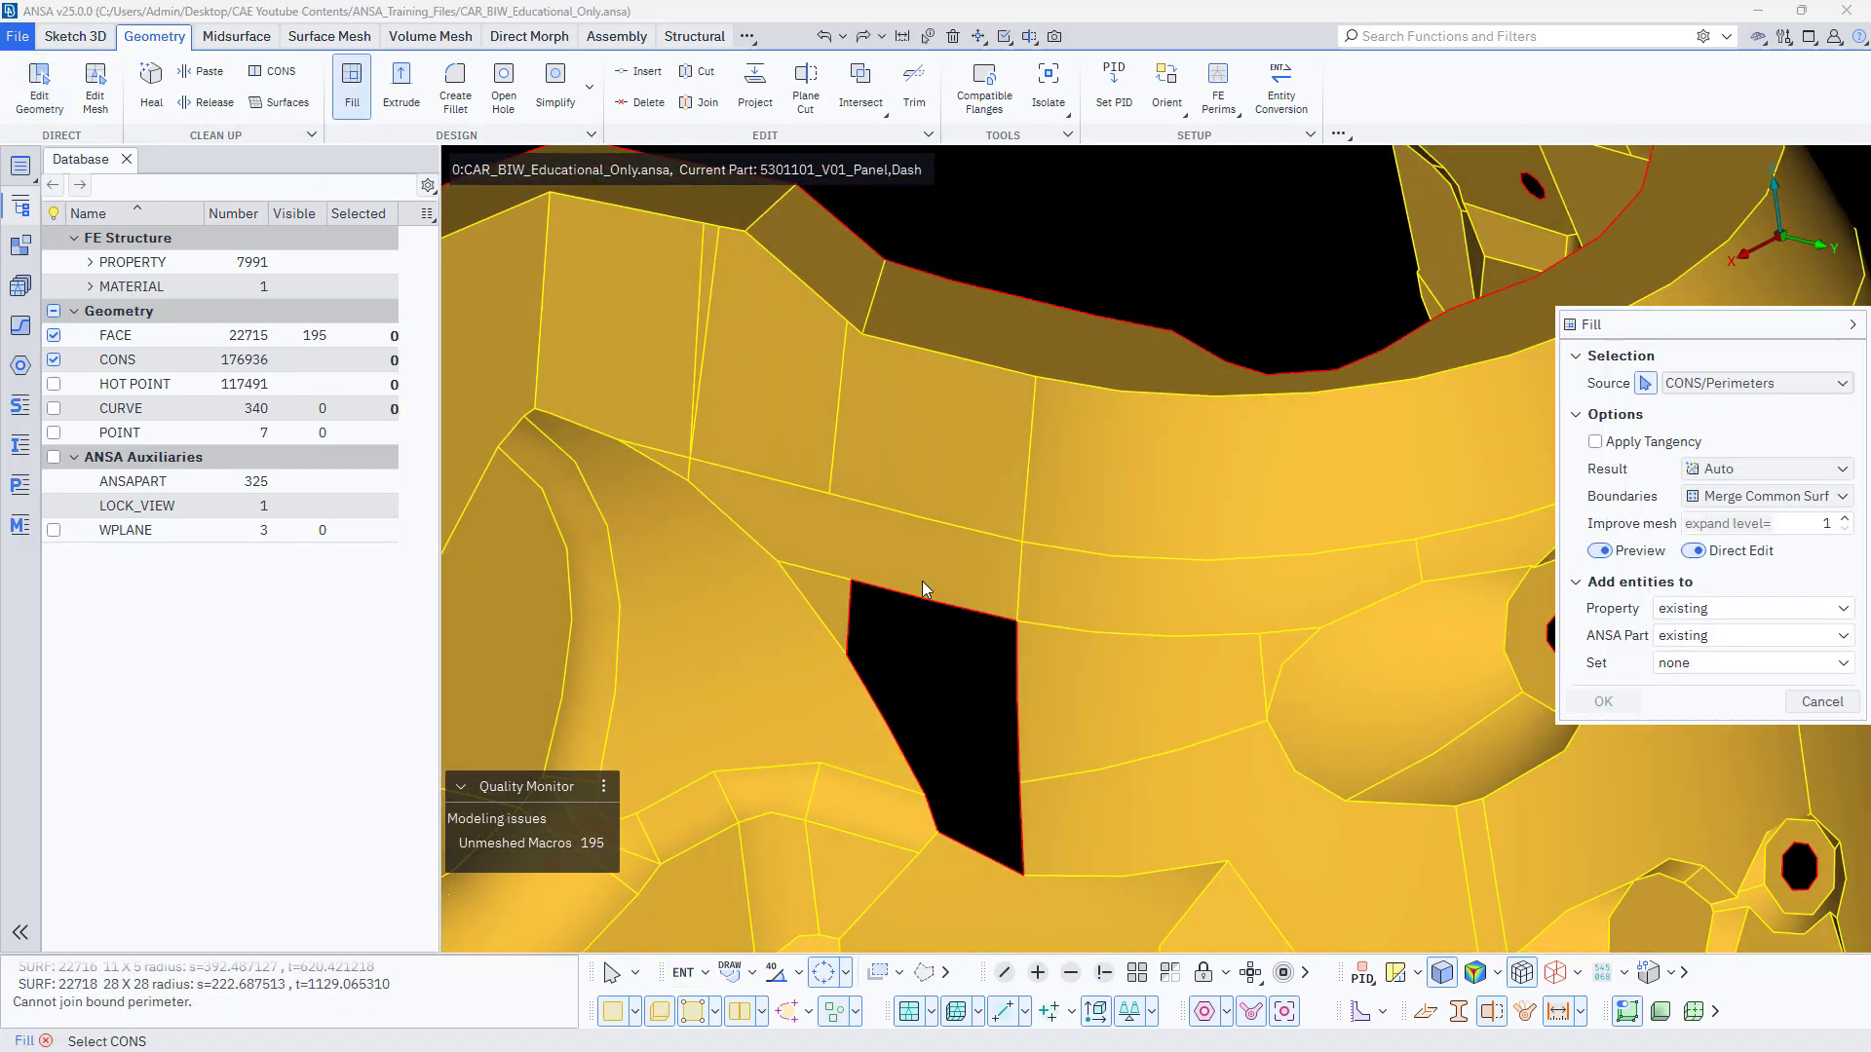
left_click(897, 731)
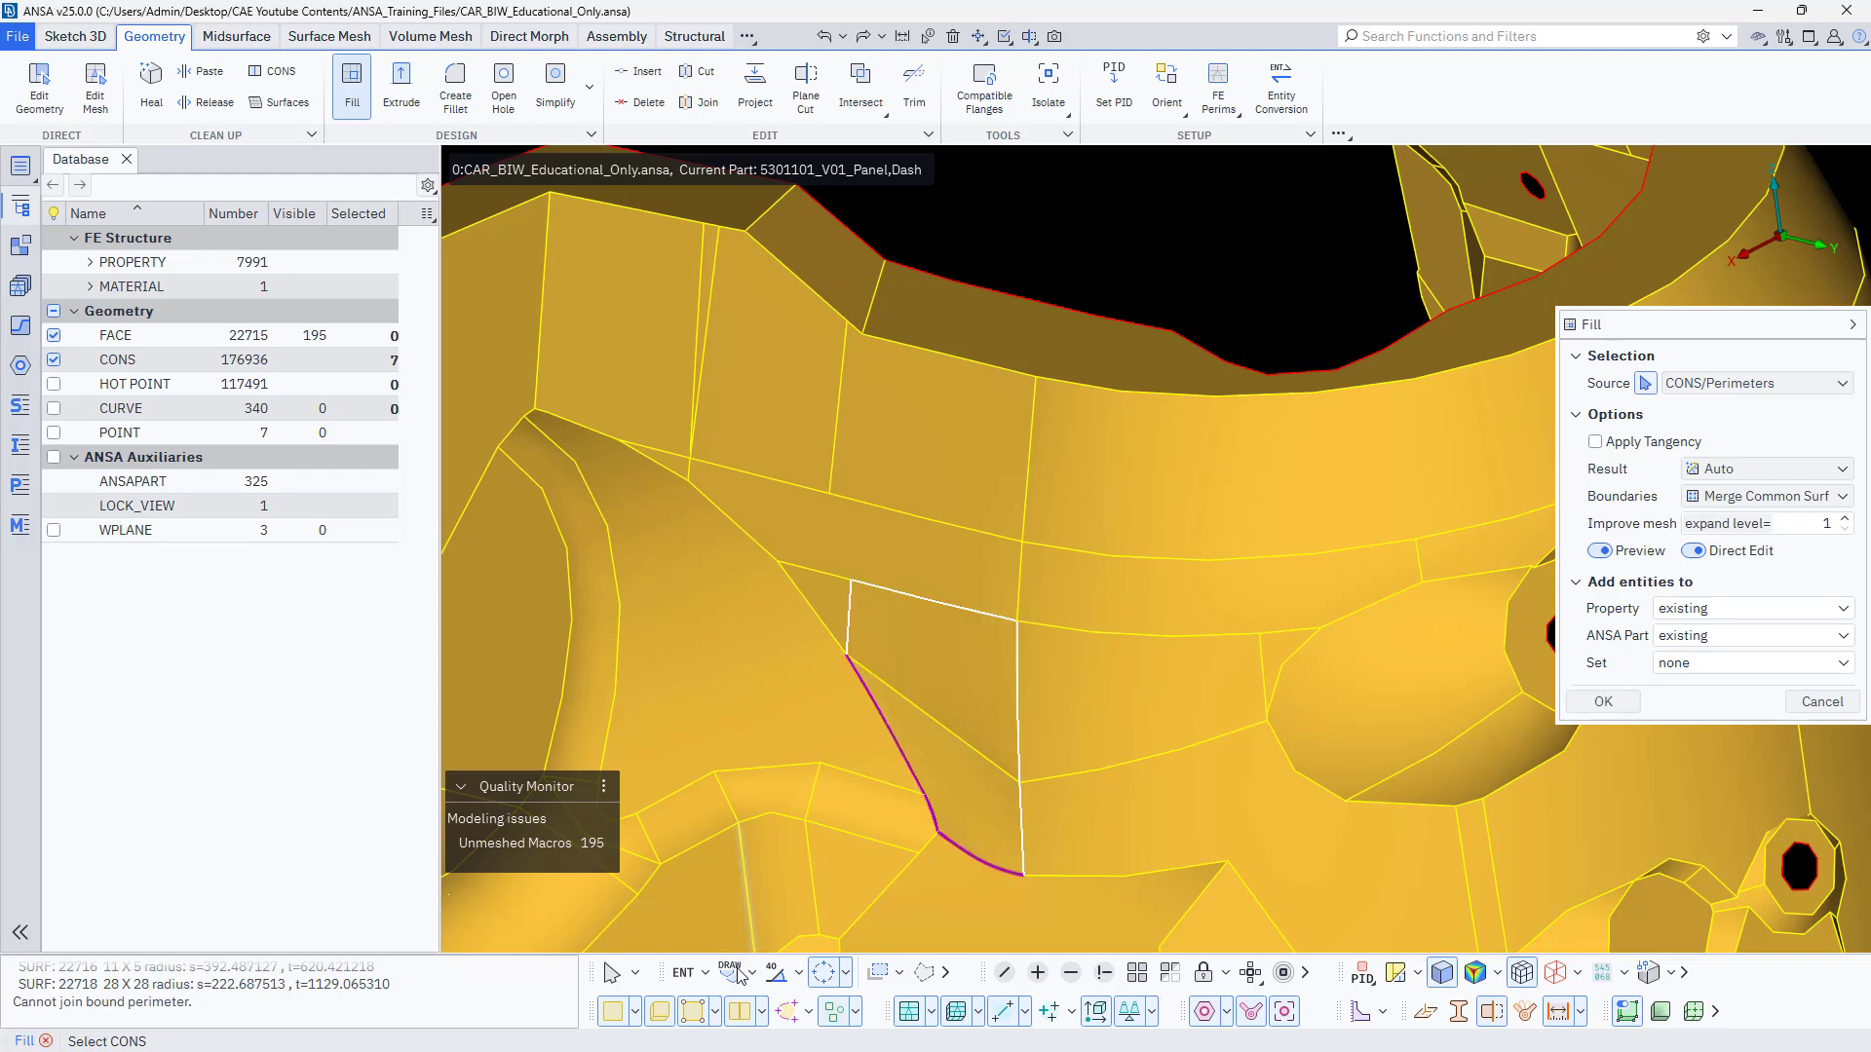
left_click(846, 973)
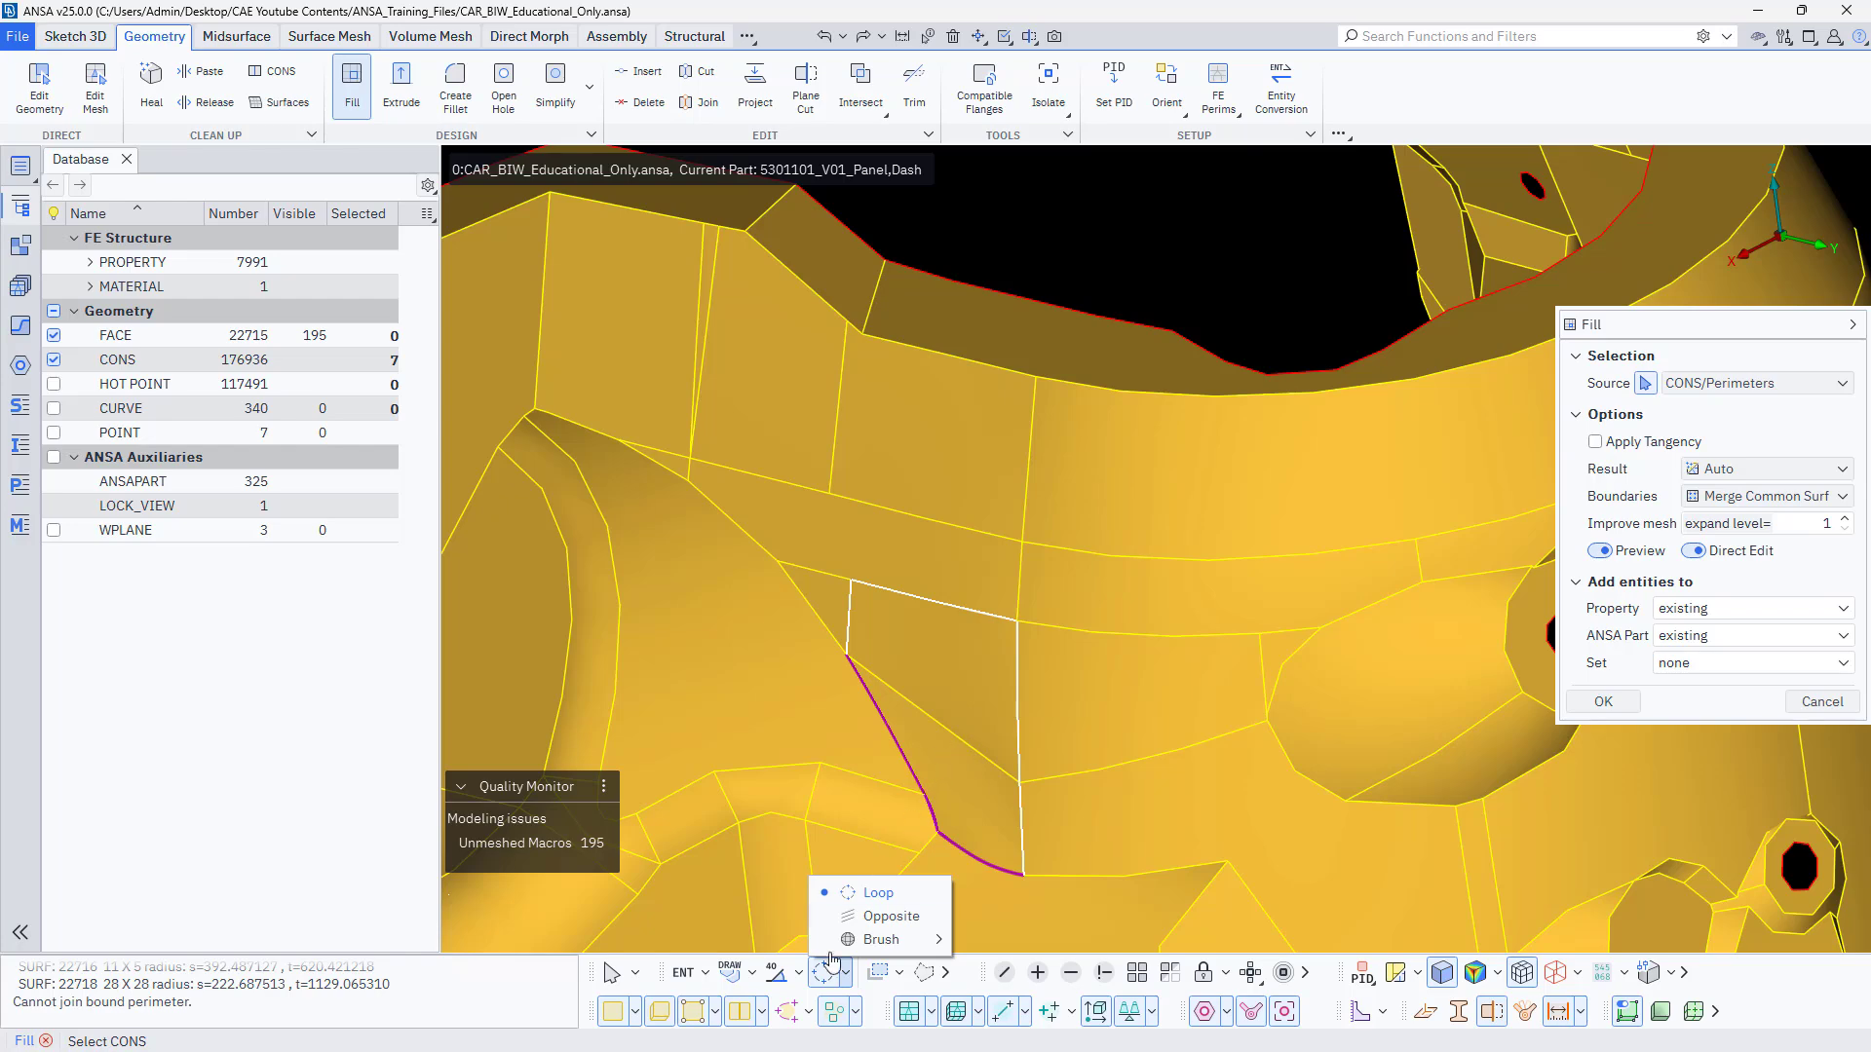
left_click(877, 893)
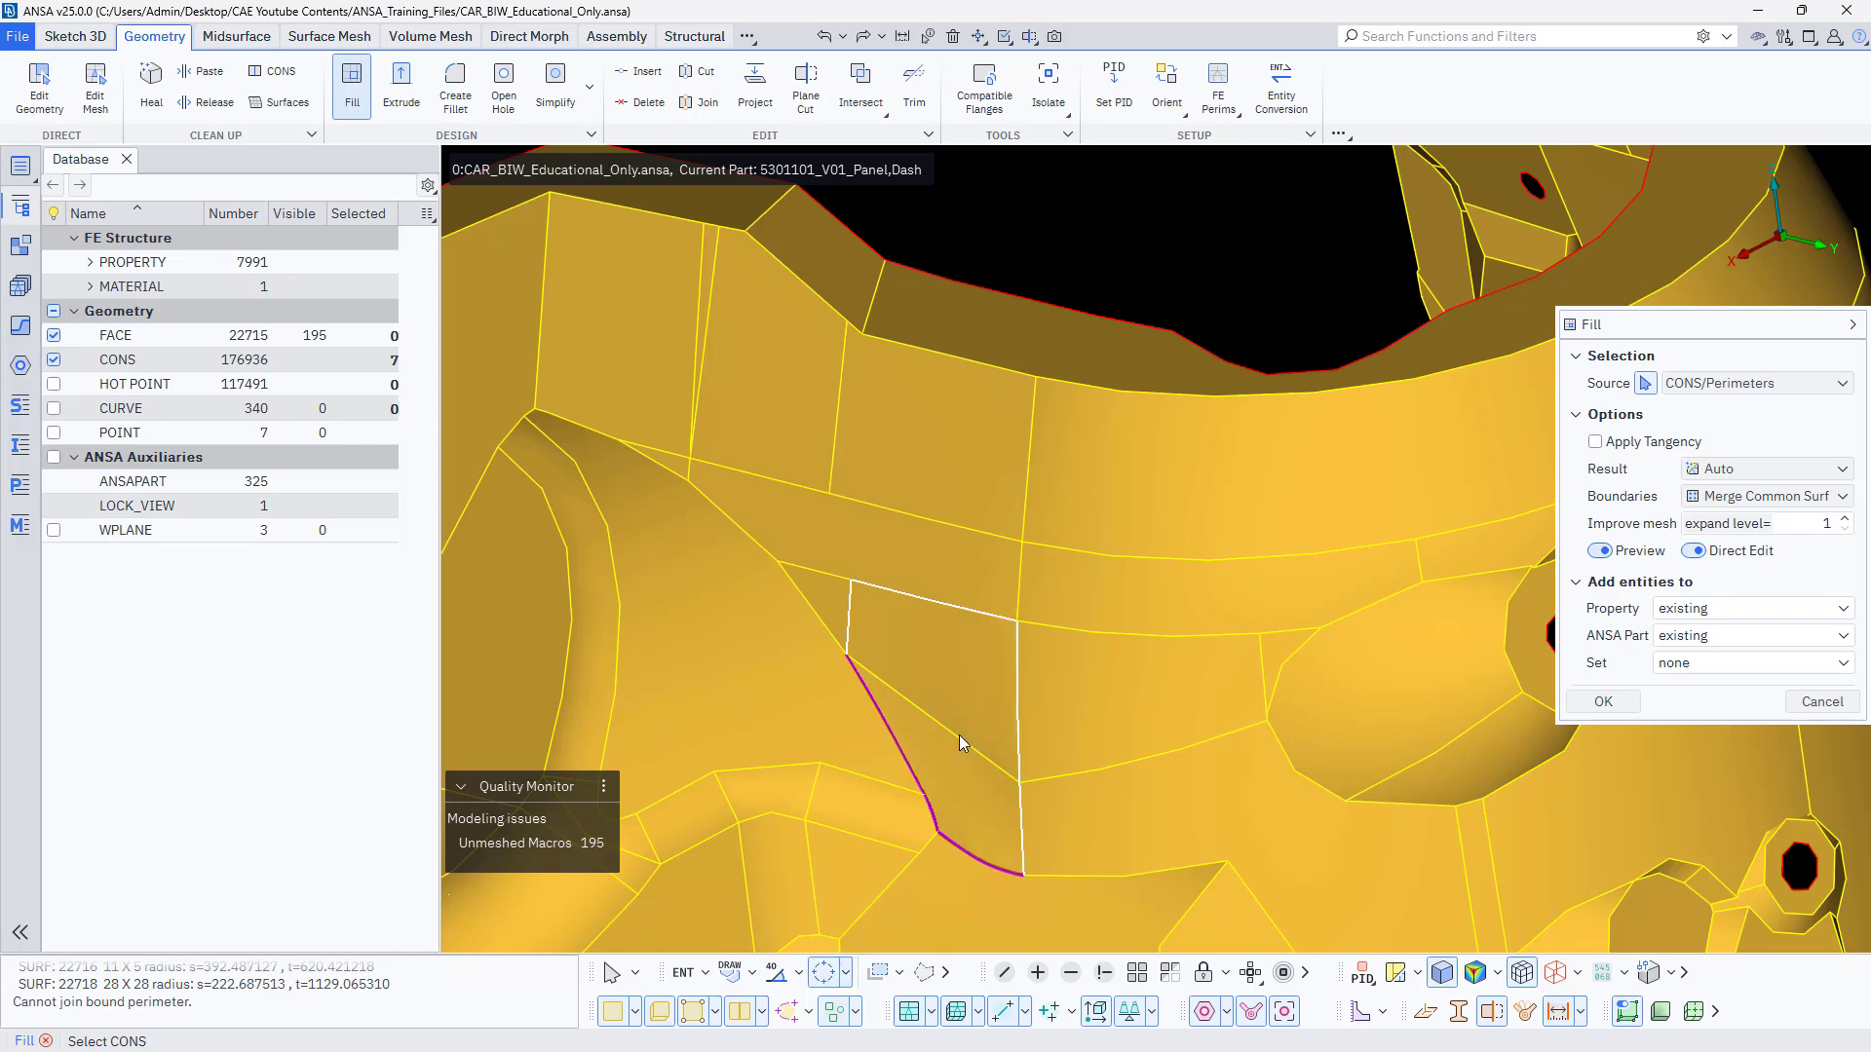
middle_click(959, 735)
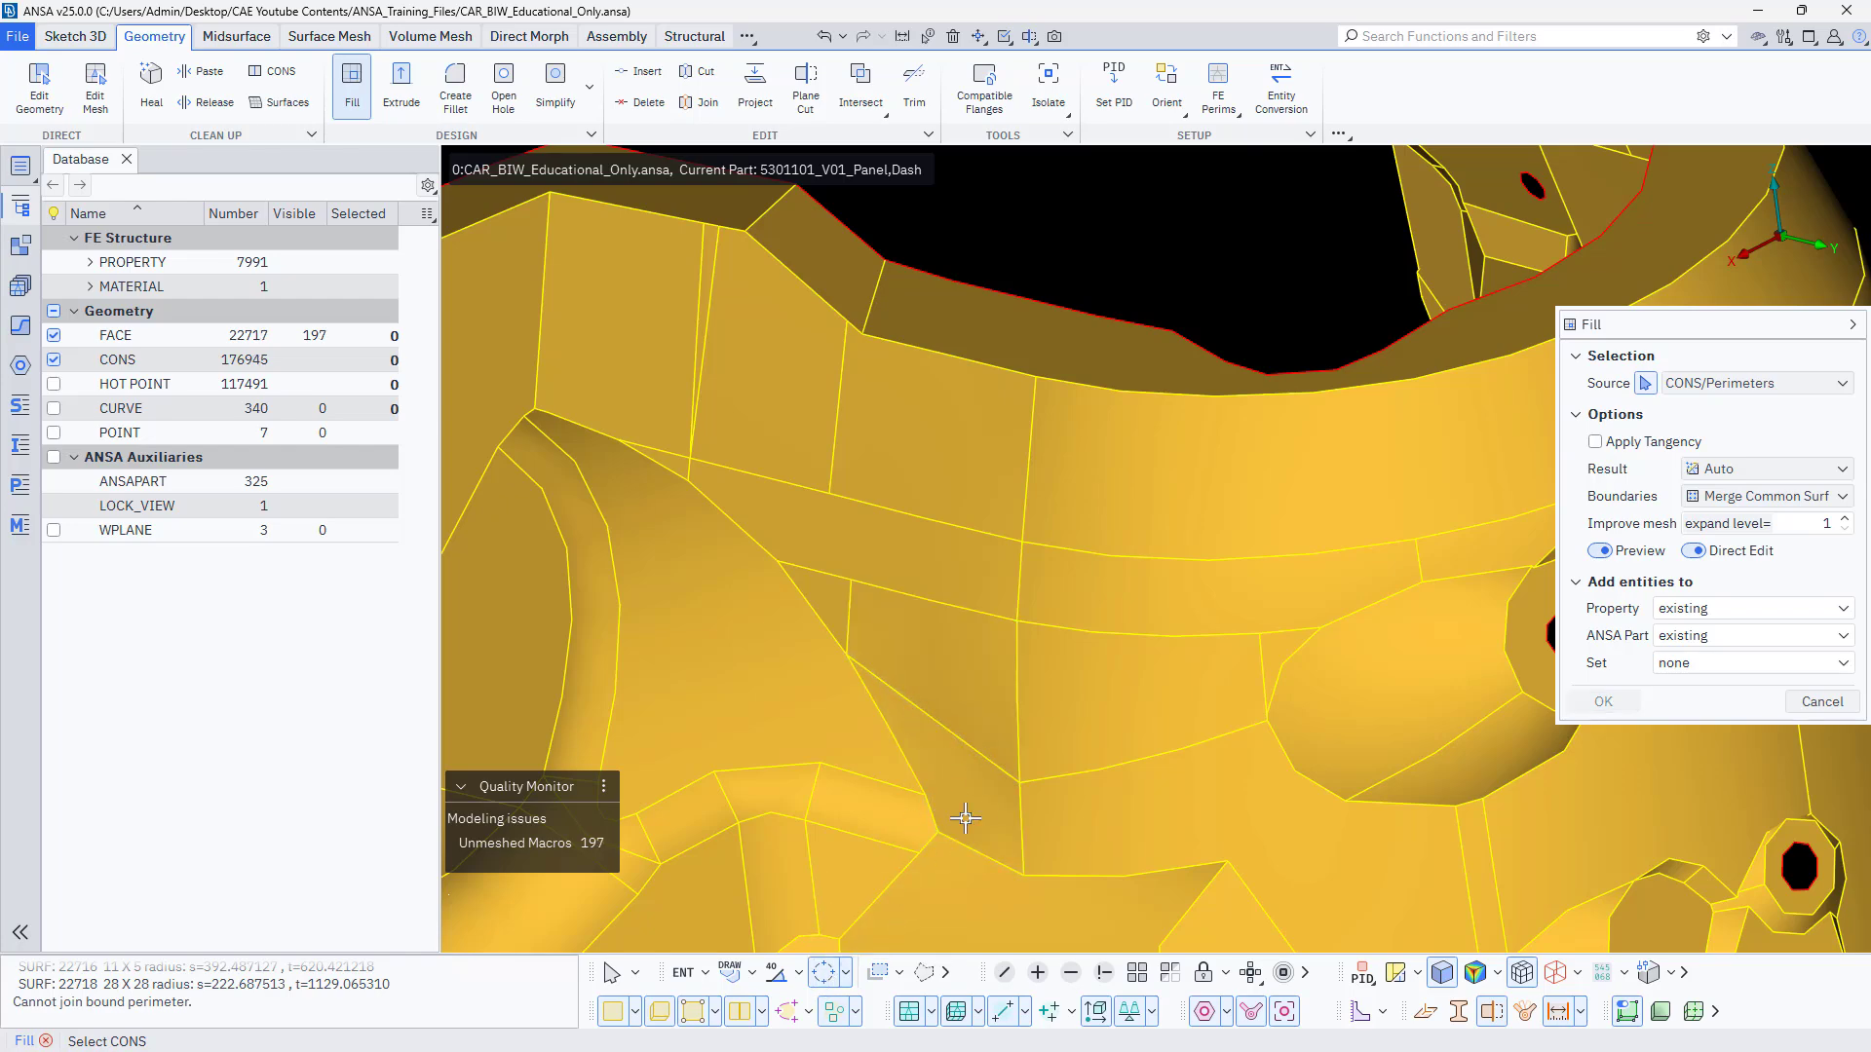
mouse_move(966, 818)
left_mouse_down("ctrl")
mouse_move(773, 597)
mouse_move(777, 668)
mouse_move(935, 756)
mouse_move(969, 835)
left_mouse_up("ctrl")
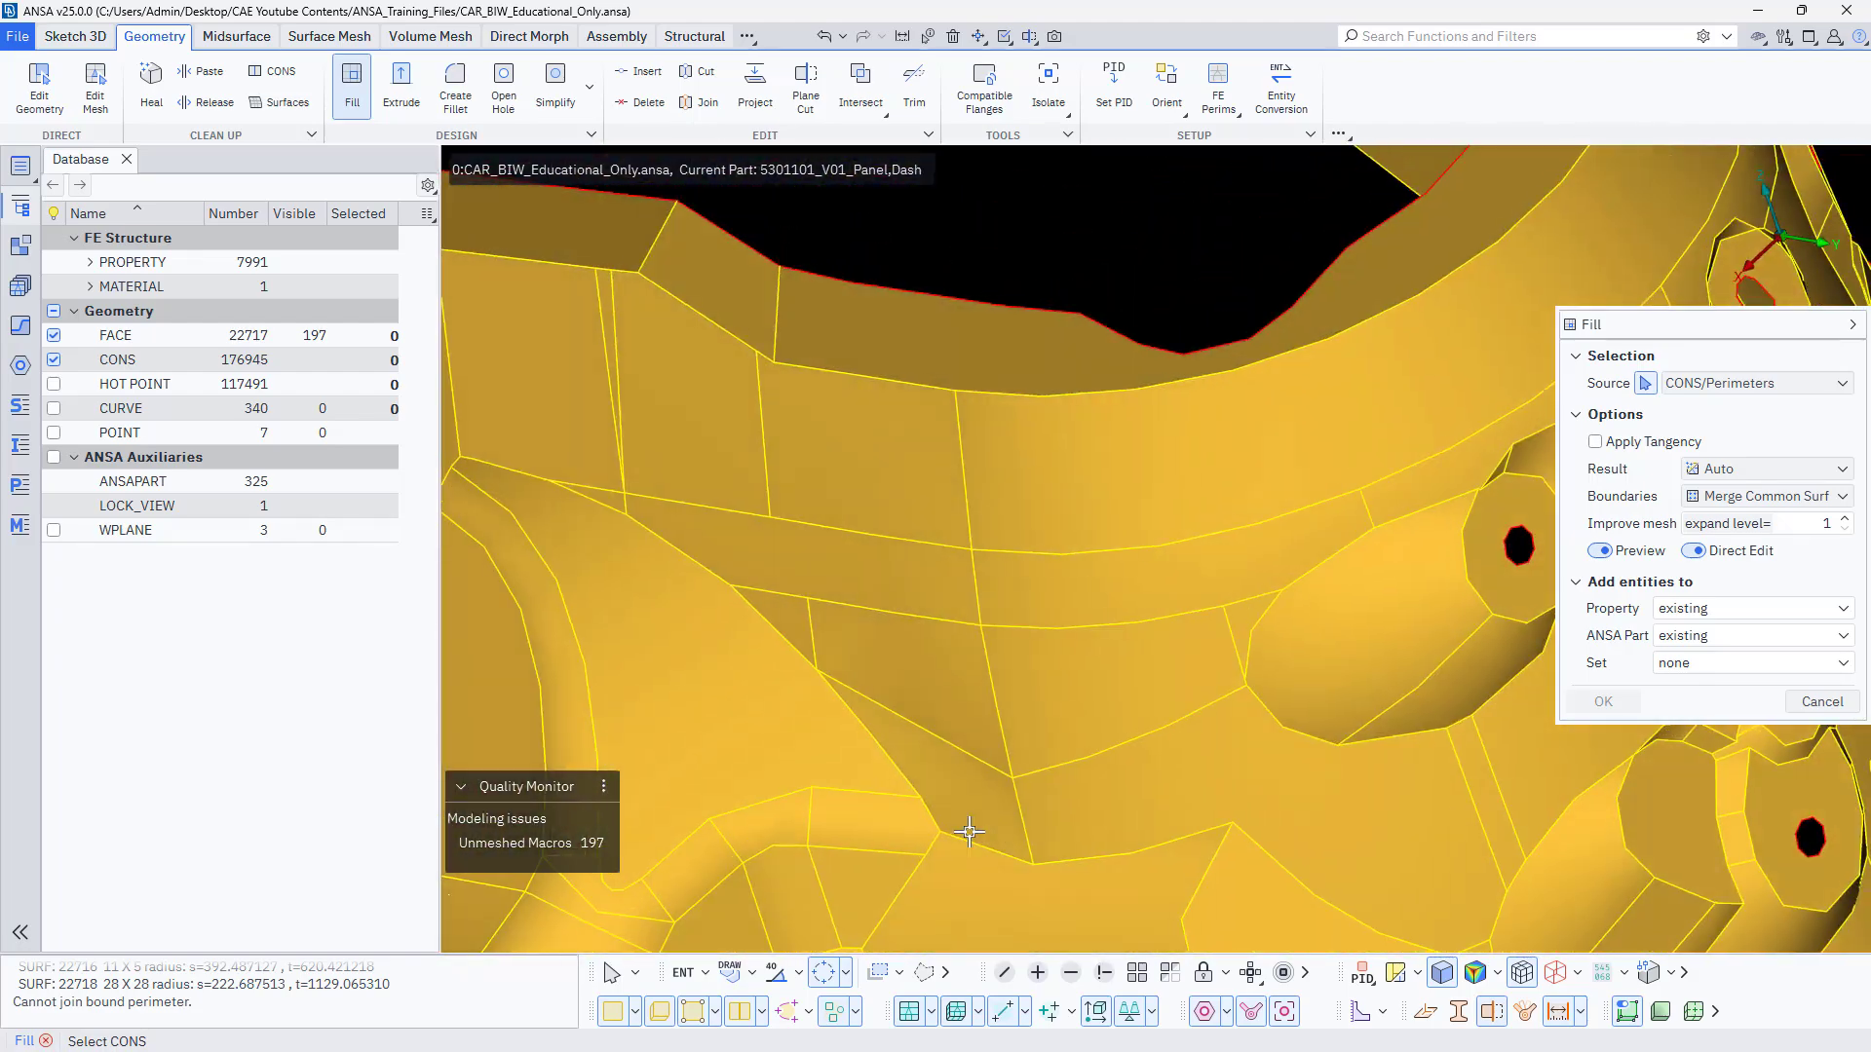
left_click(1596, 707)
left_click(1821, 702)
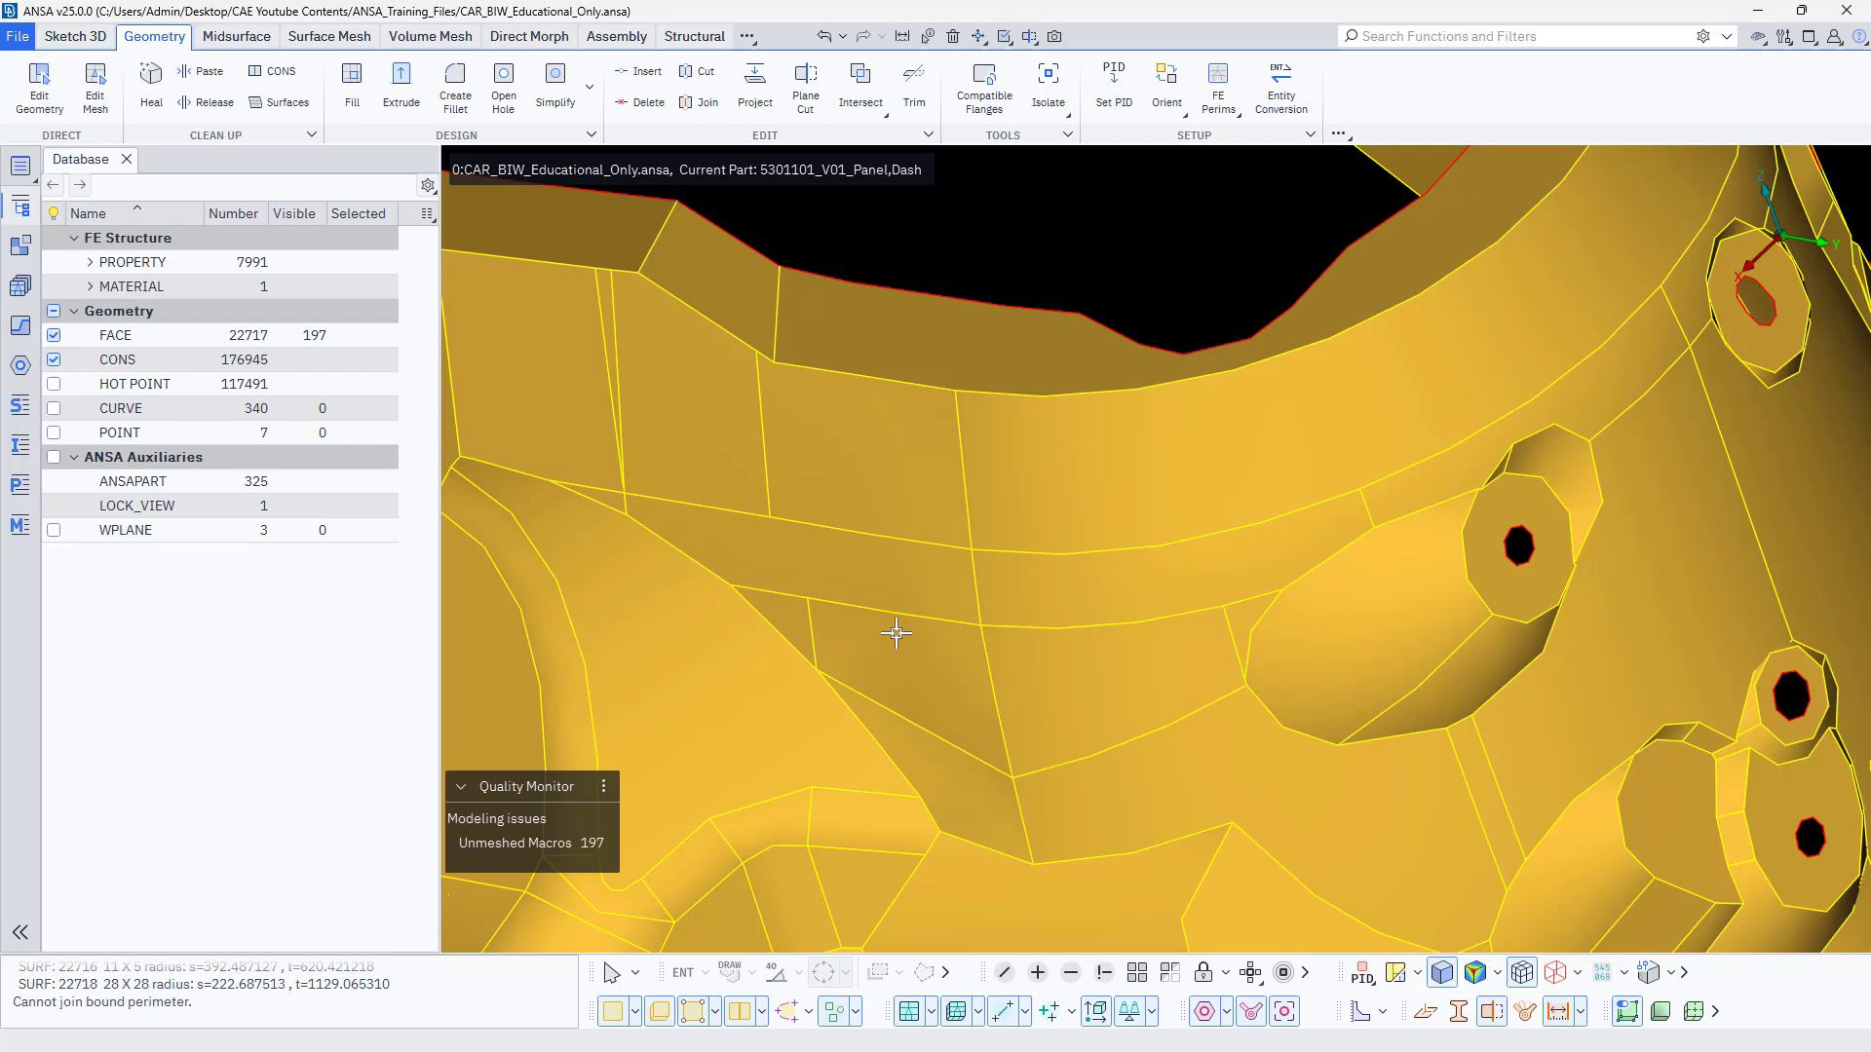
In Edit Geometry, select all visible perimeters of the strut tower panel with Select Multiple and apply Resolution Fine.
scroll(897, 634, "down", 3)
mouse_move(998, 641)
left_mouse_down("ctrl")
mouse_move(906, 655)
mouse_move(1003, 631)
mouse_move(980, 664)
left_mouse_up("ctrl")
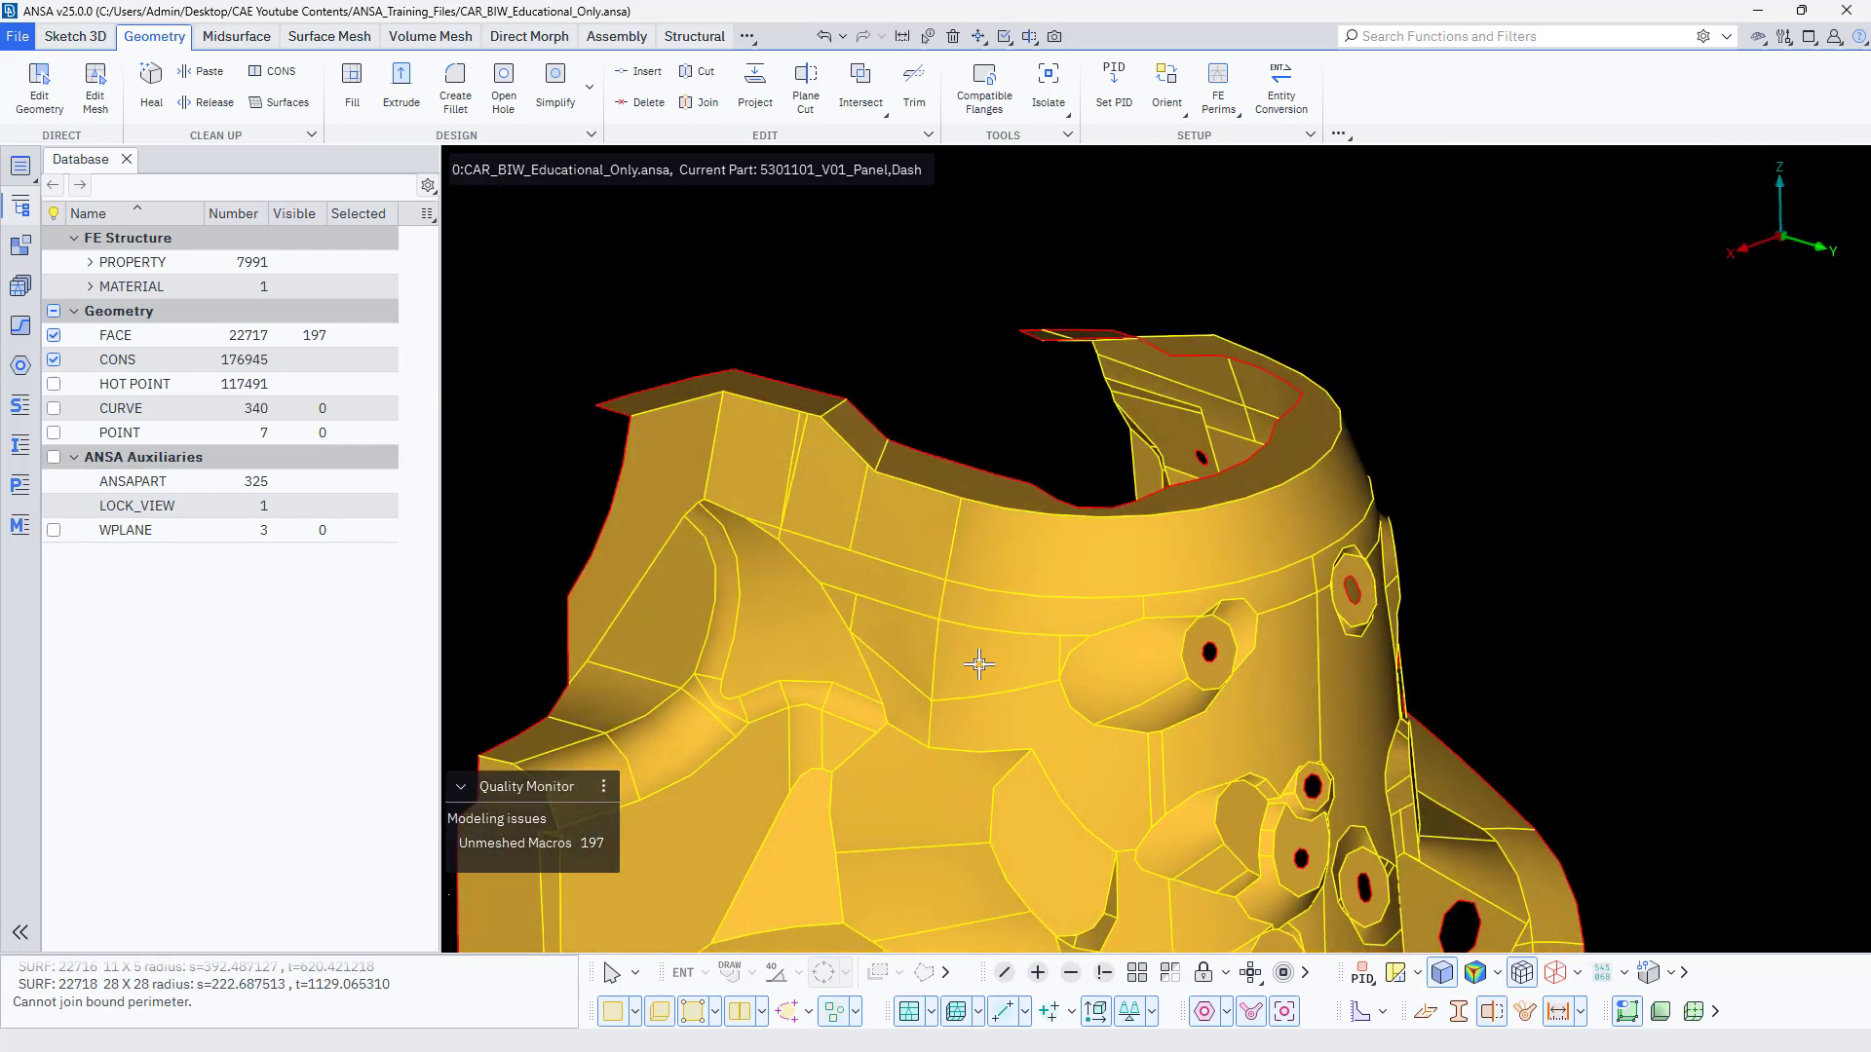
middle_click_drag(980, 664, 907, 588, "ctrl")
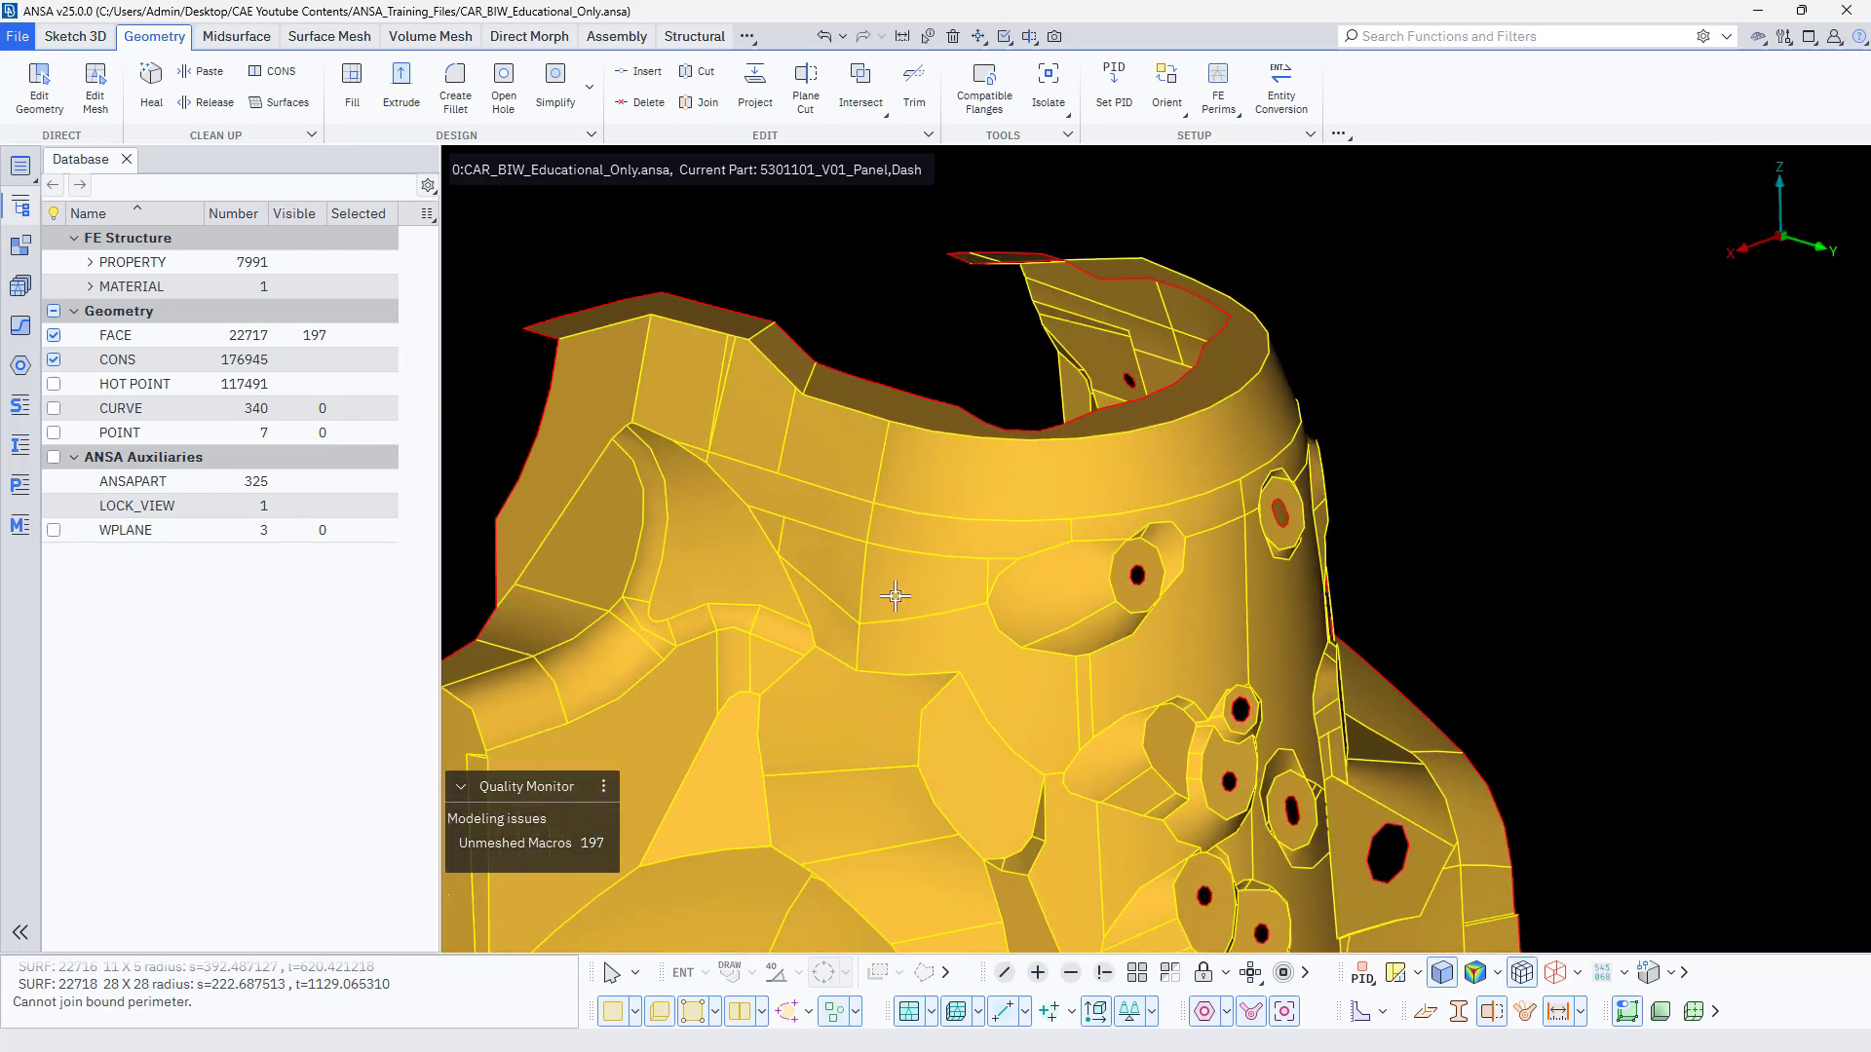
left_click(41, 94)
right_click(957, 496)
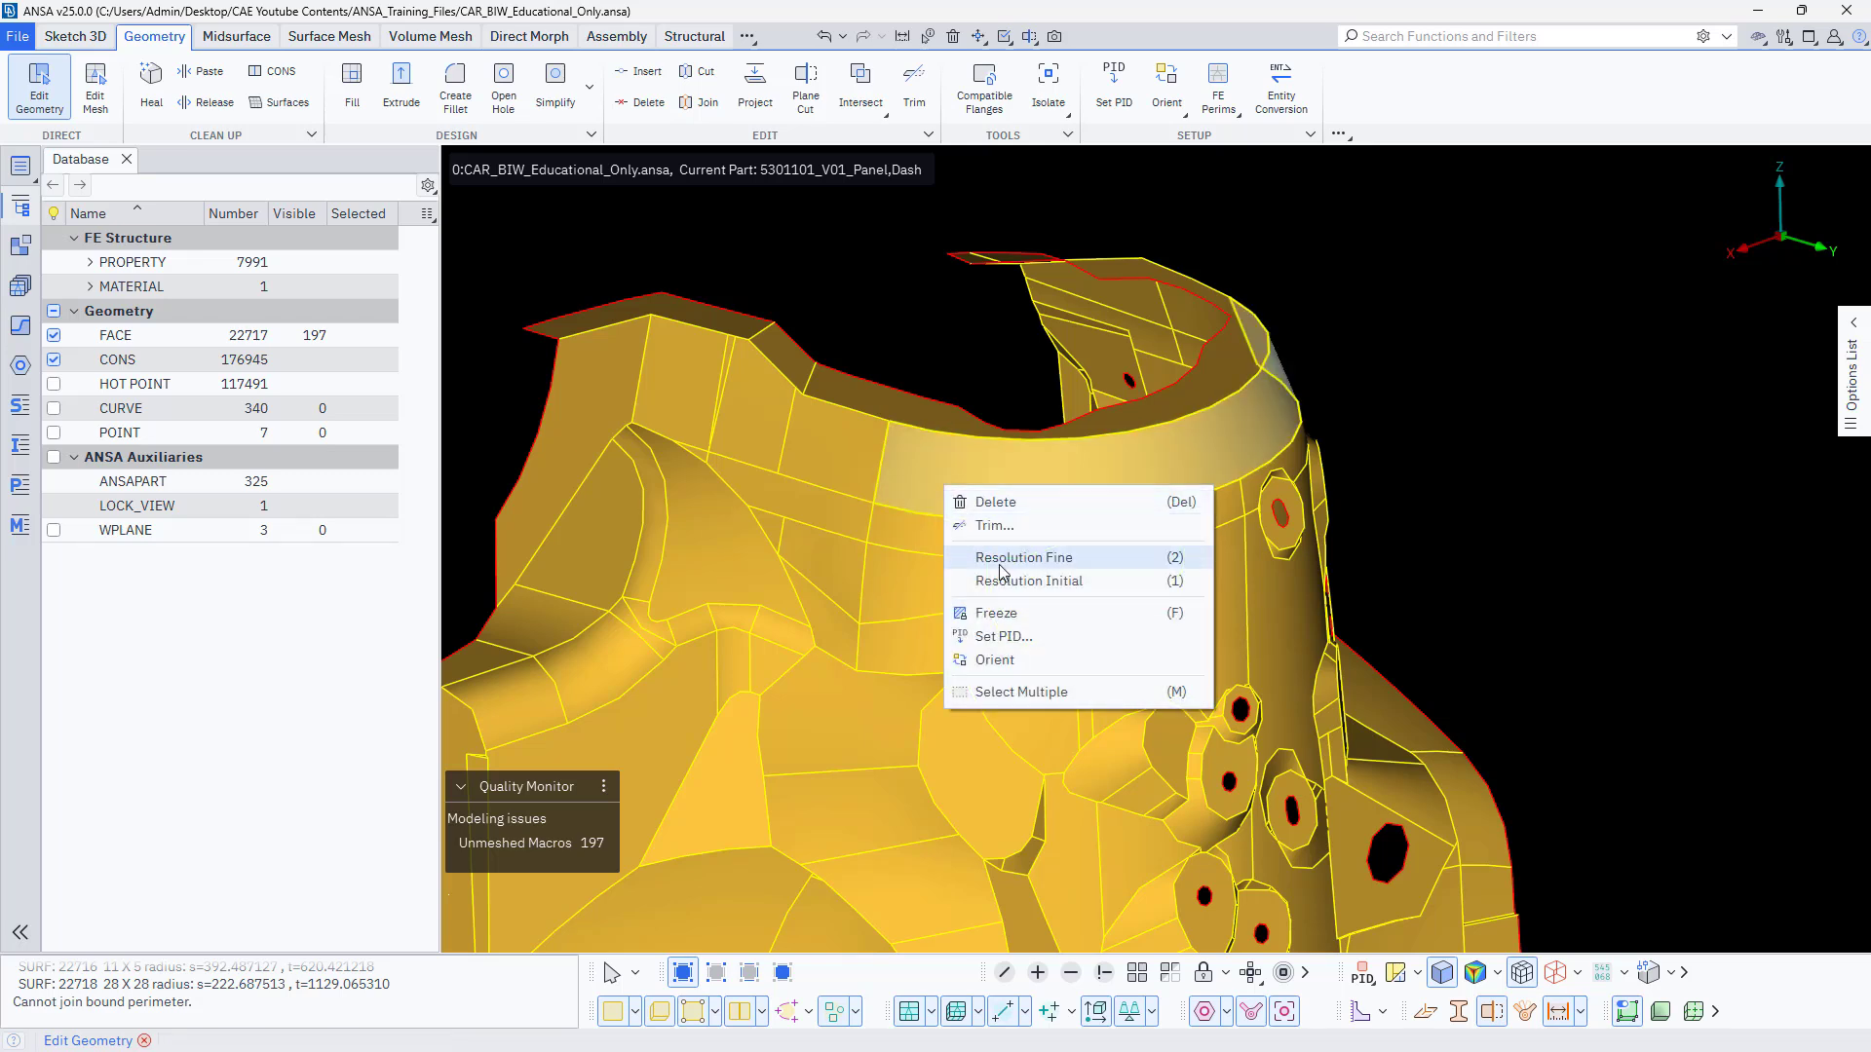
left_click(1569, 556)
scroll(1465, 539, "down", 3)
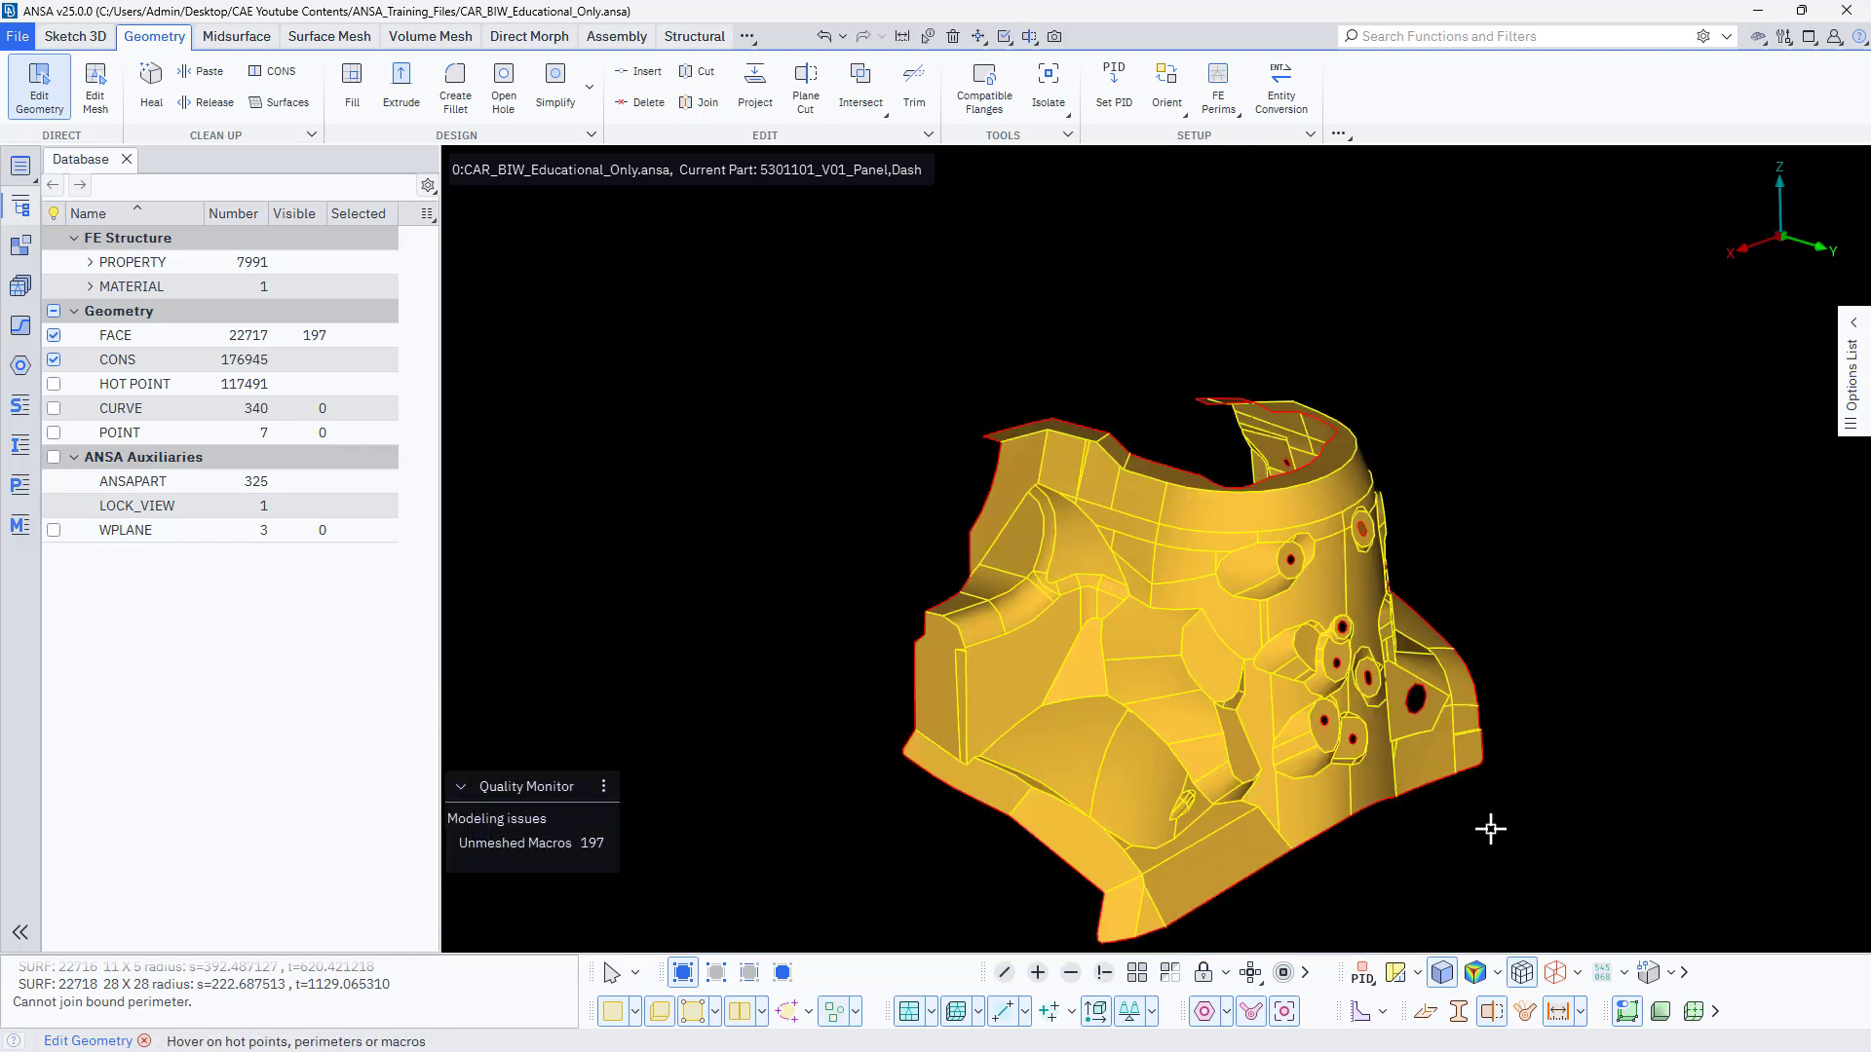
right_click(1035, 608)
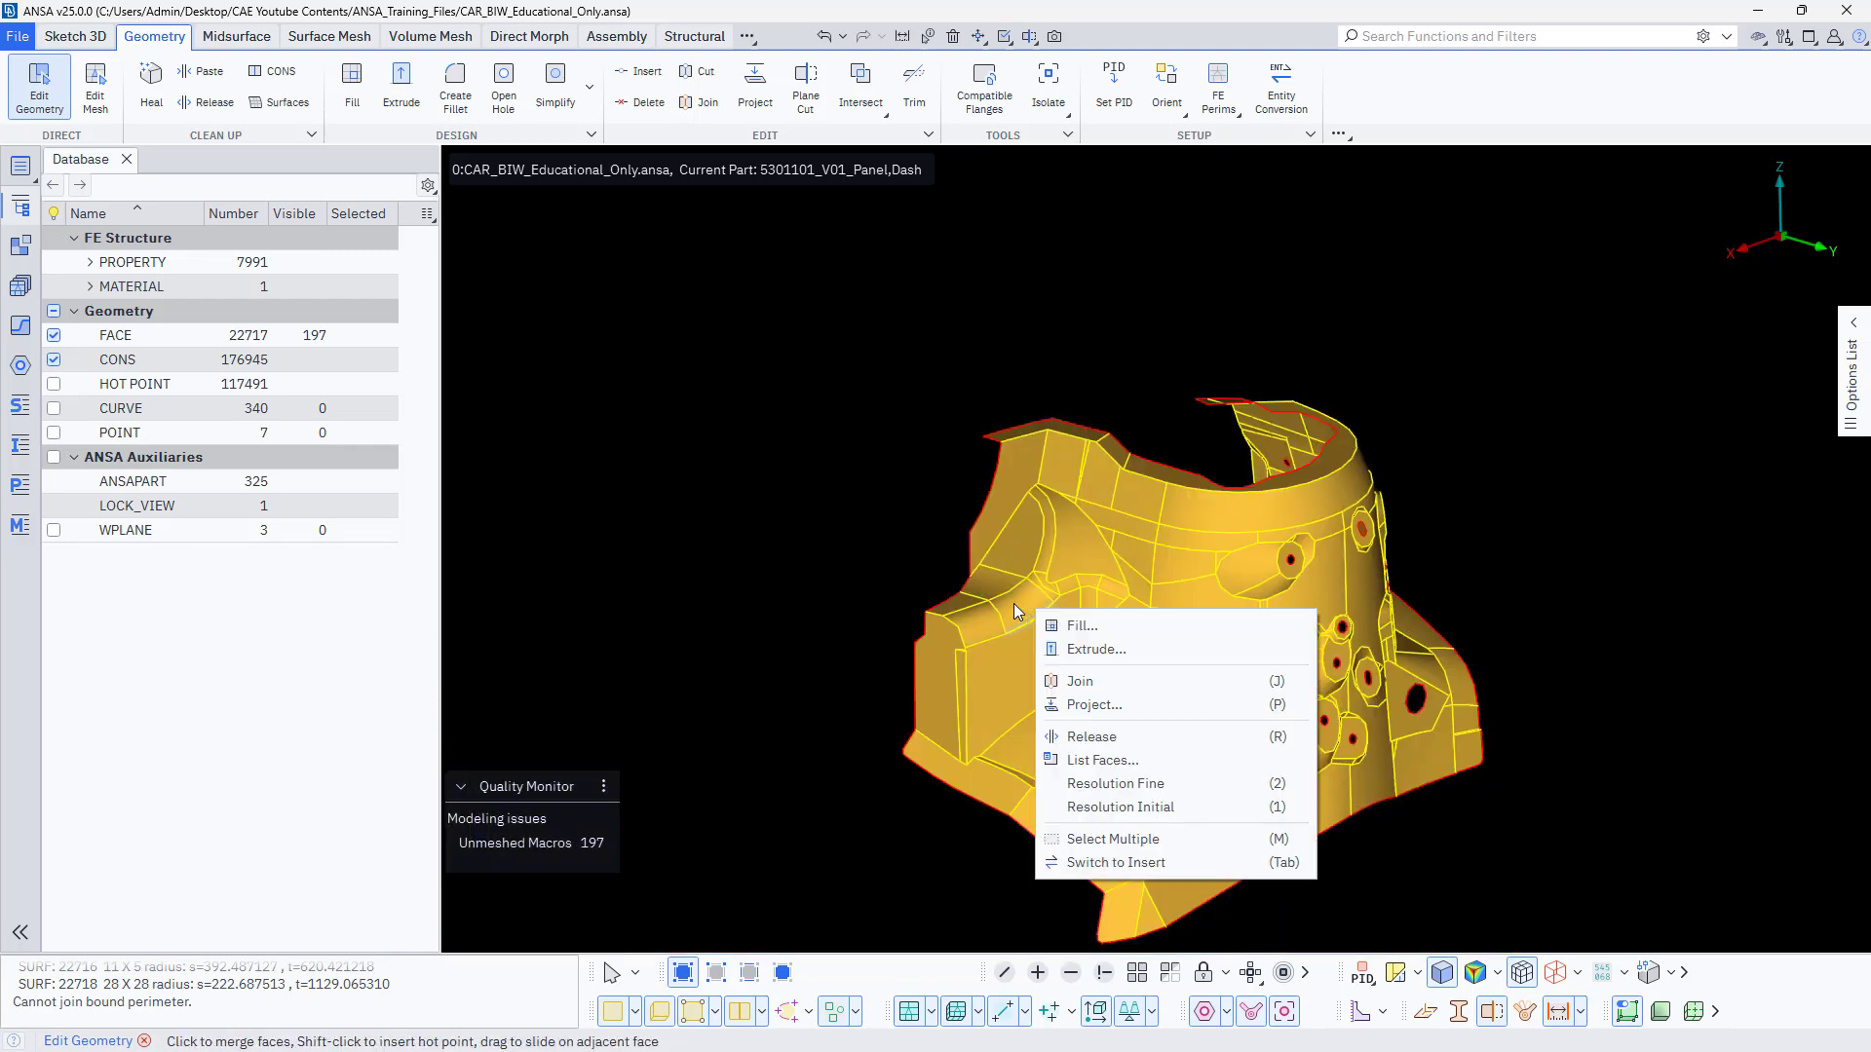
left_click(1111, 839)
scroll(857, 699, "down", 3)
left_click_drag(761, 436, 1412, 944)
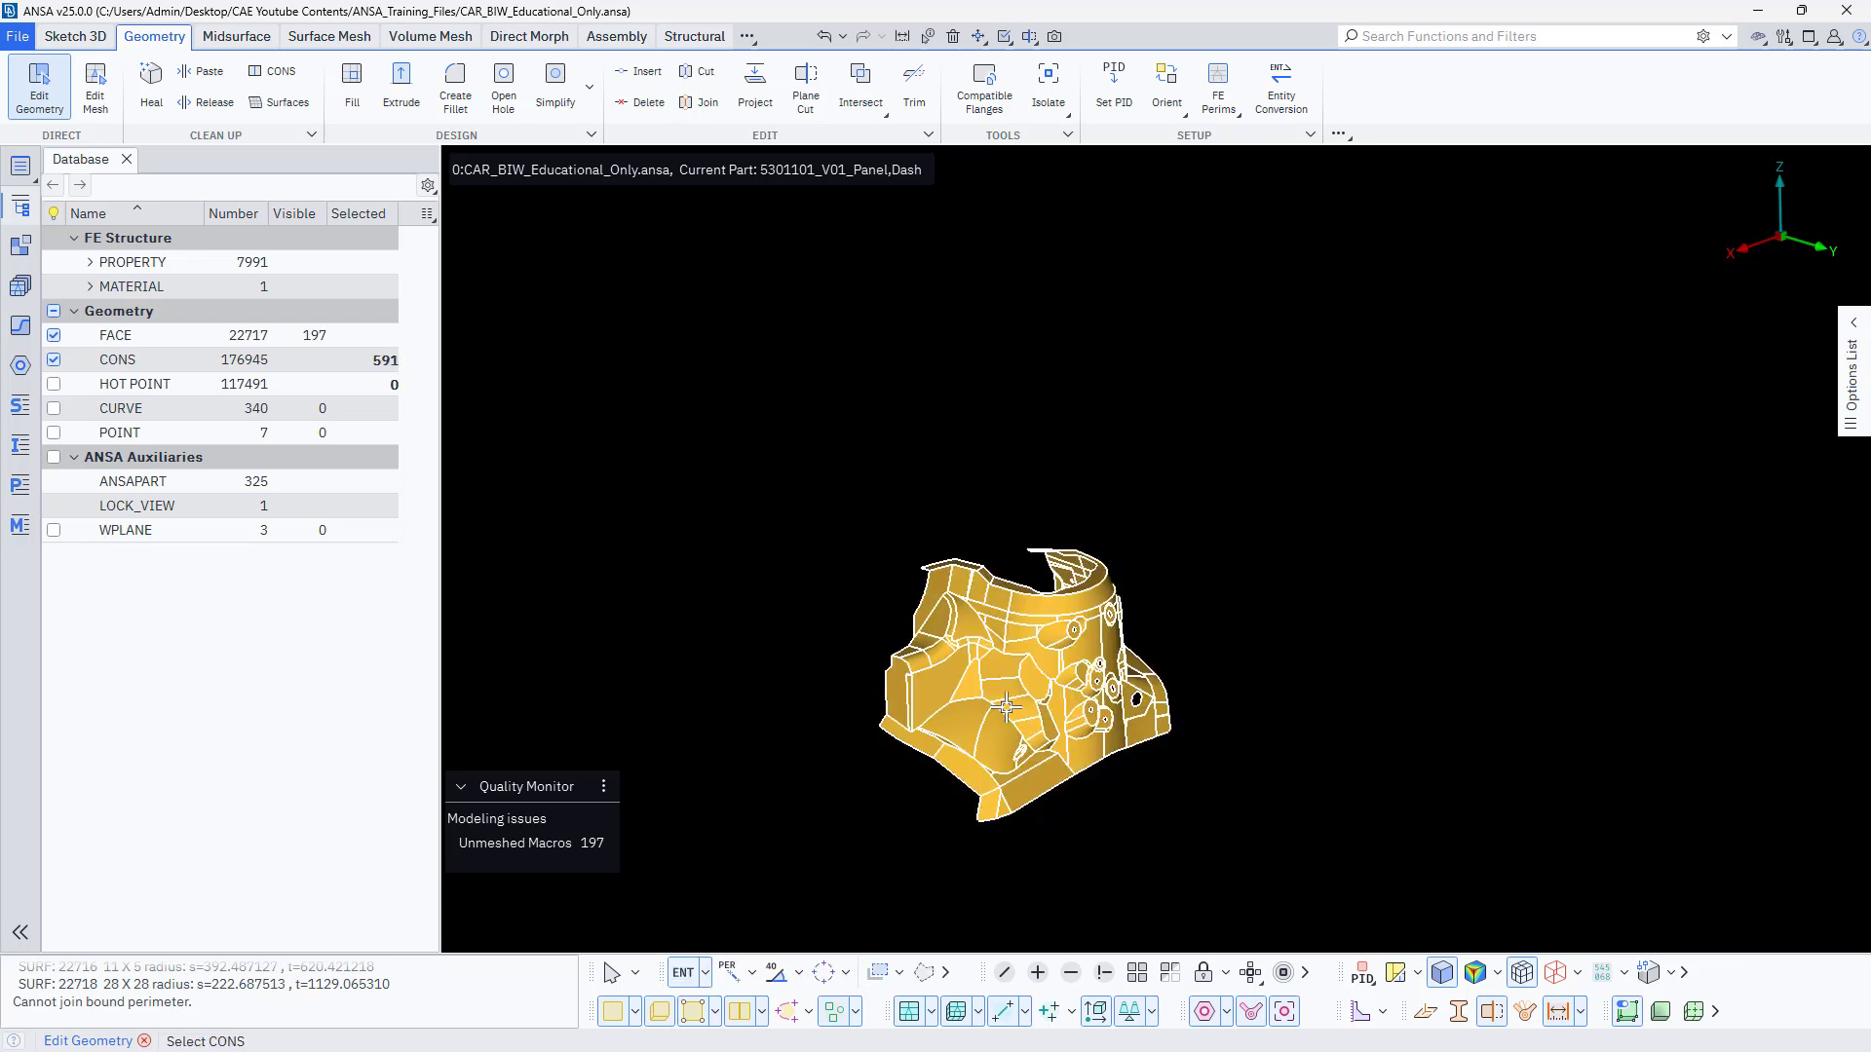
right_click(1007, 709)
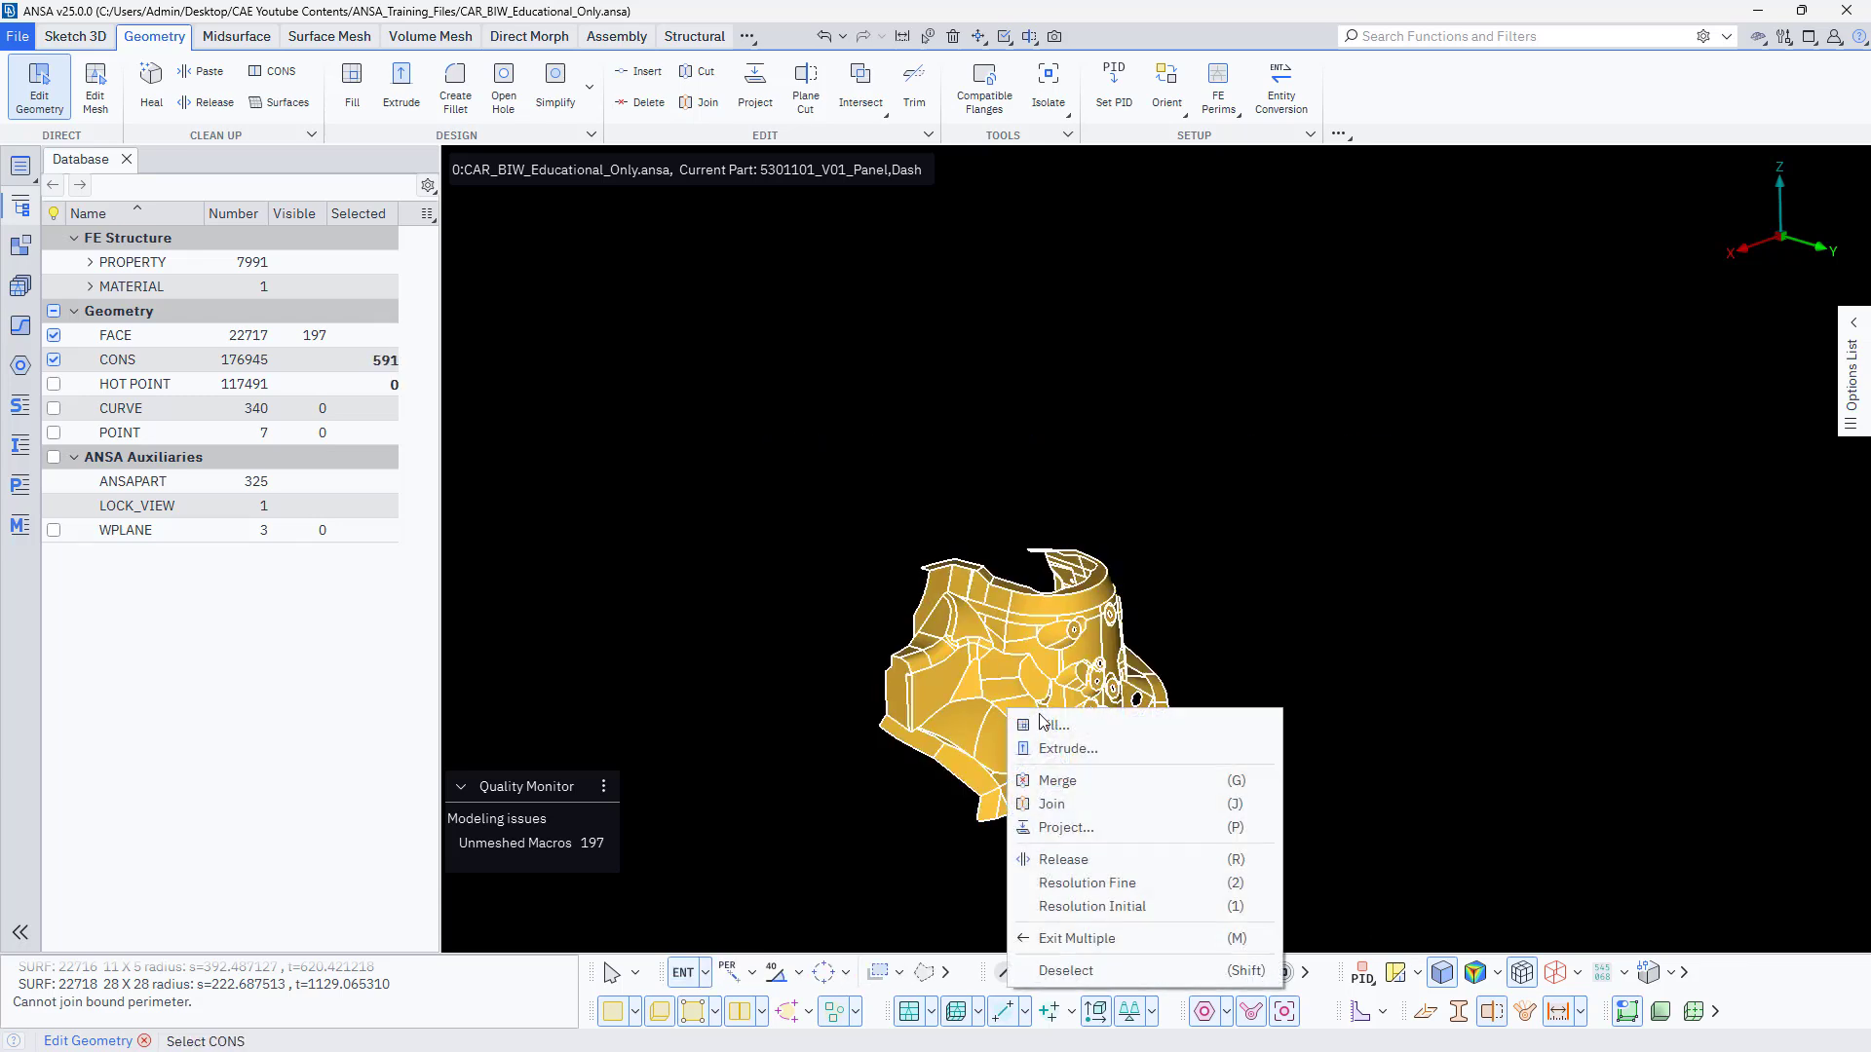
left_click(1117, 883)
Undo and redo the fine resolution to compare how the curved edges and holes on the tower are displayed.
scroll(1004, 710, "up", 6)
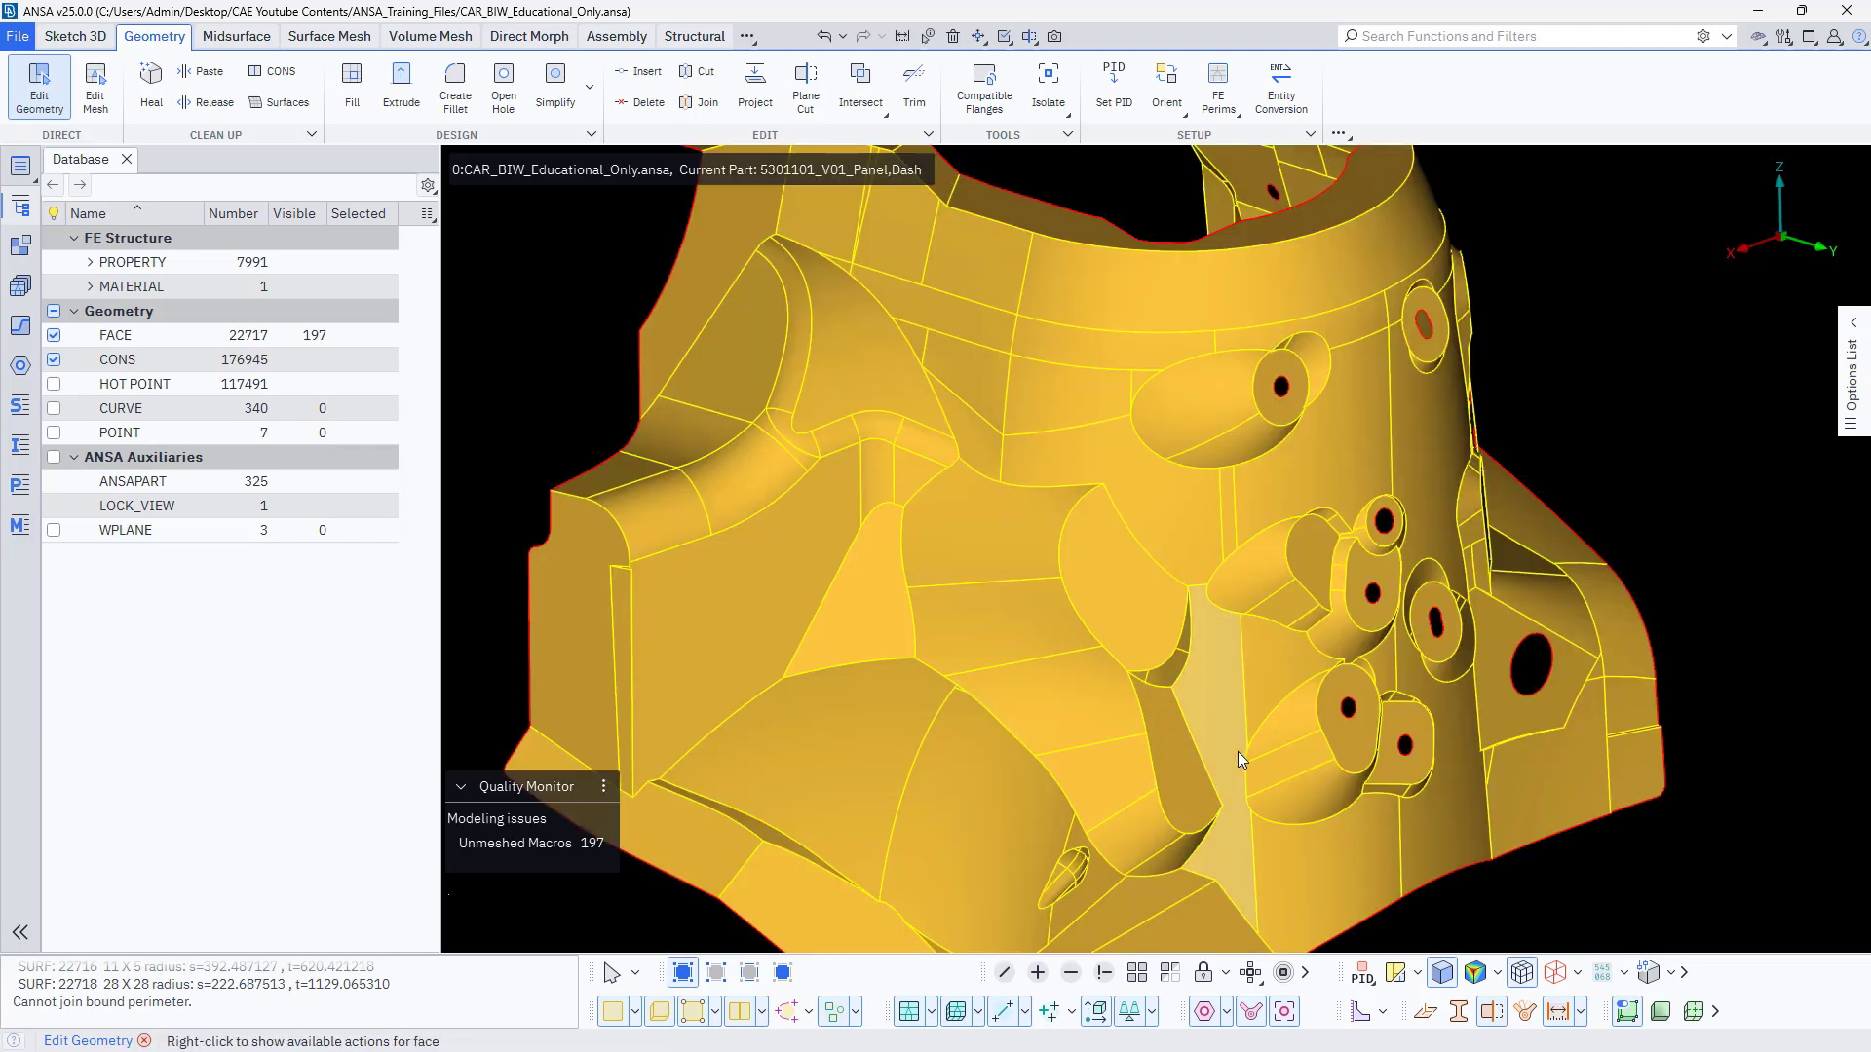
left_click_drag(1238, 751, 1302, 762, "ctrl")
scroll(1302, 762, "up", 3)
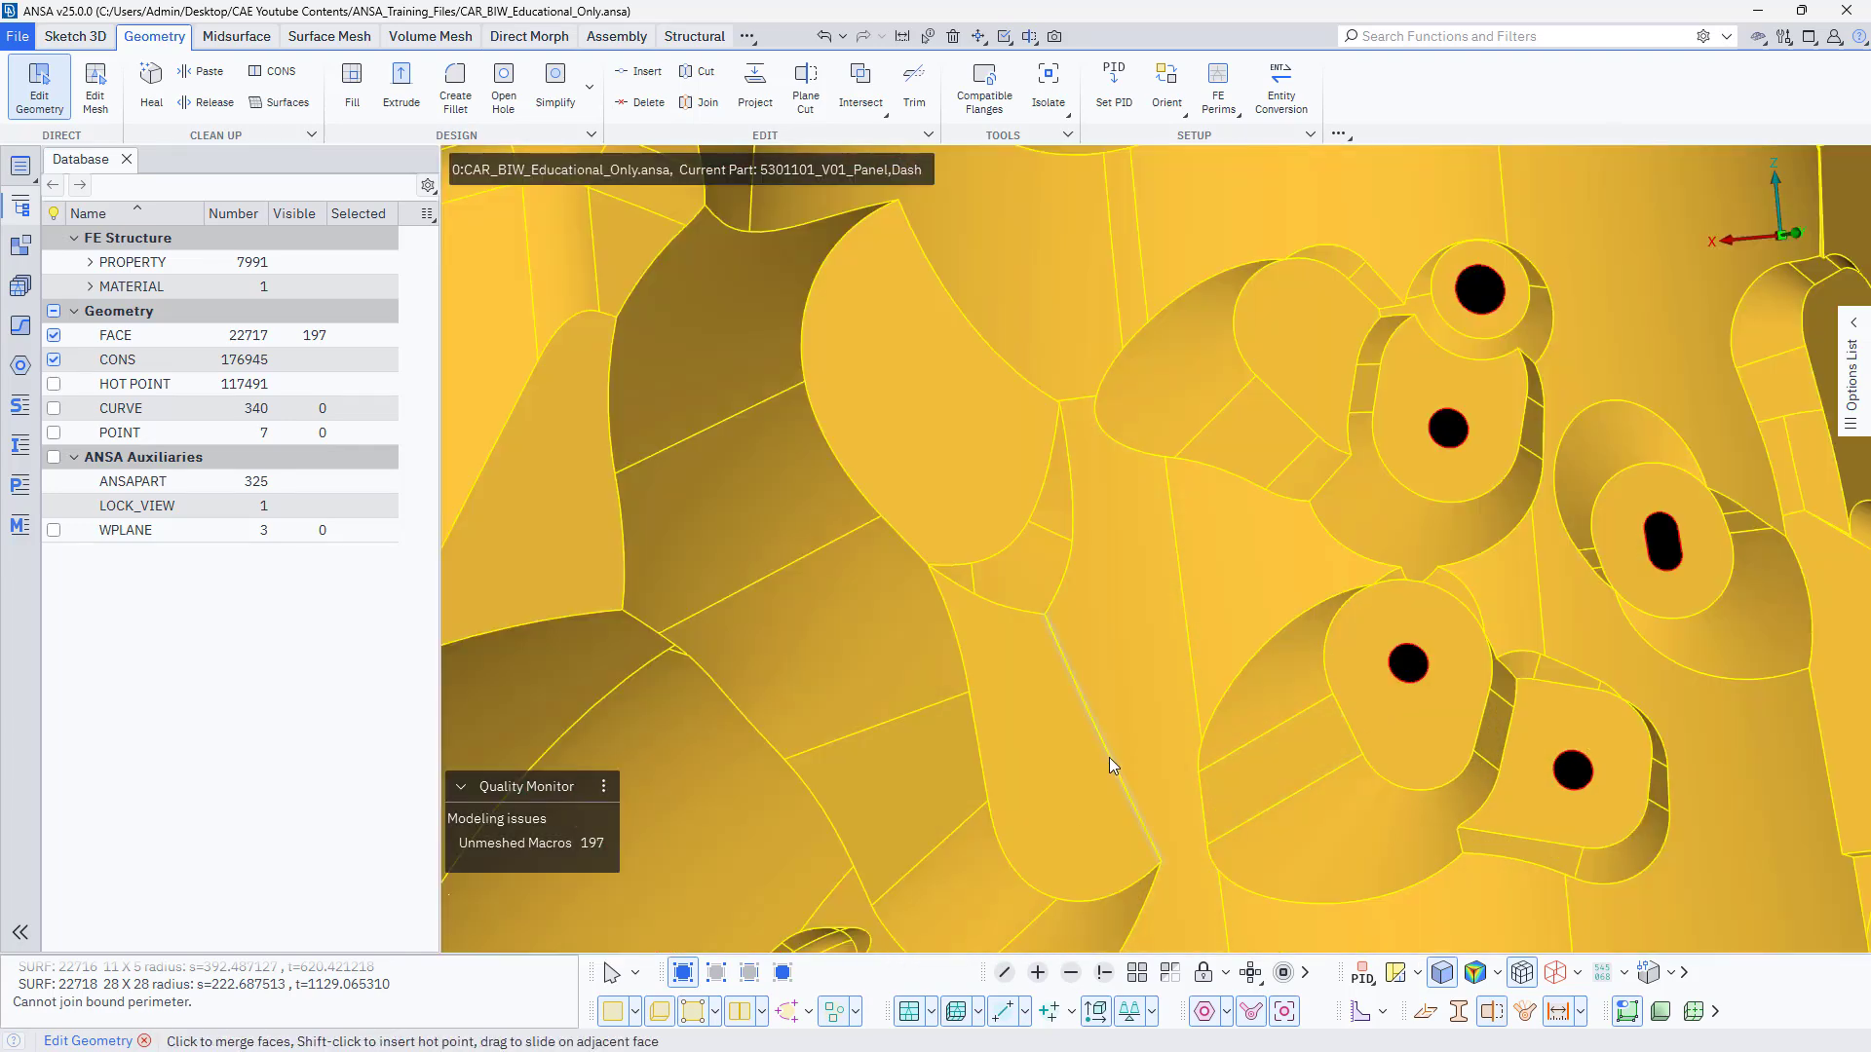
key("ctrl+z")
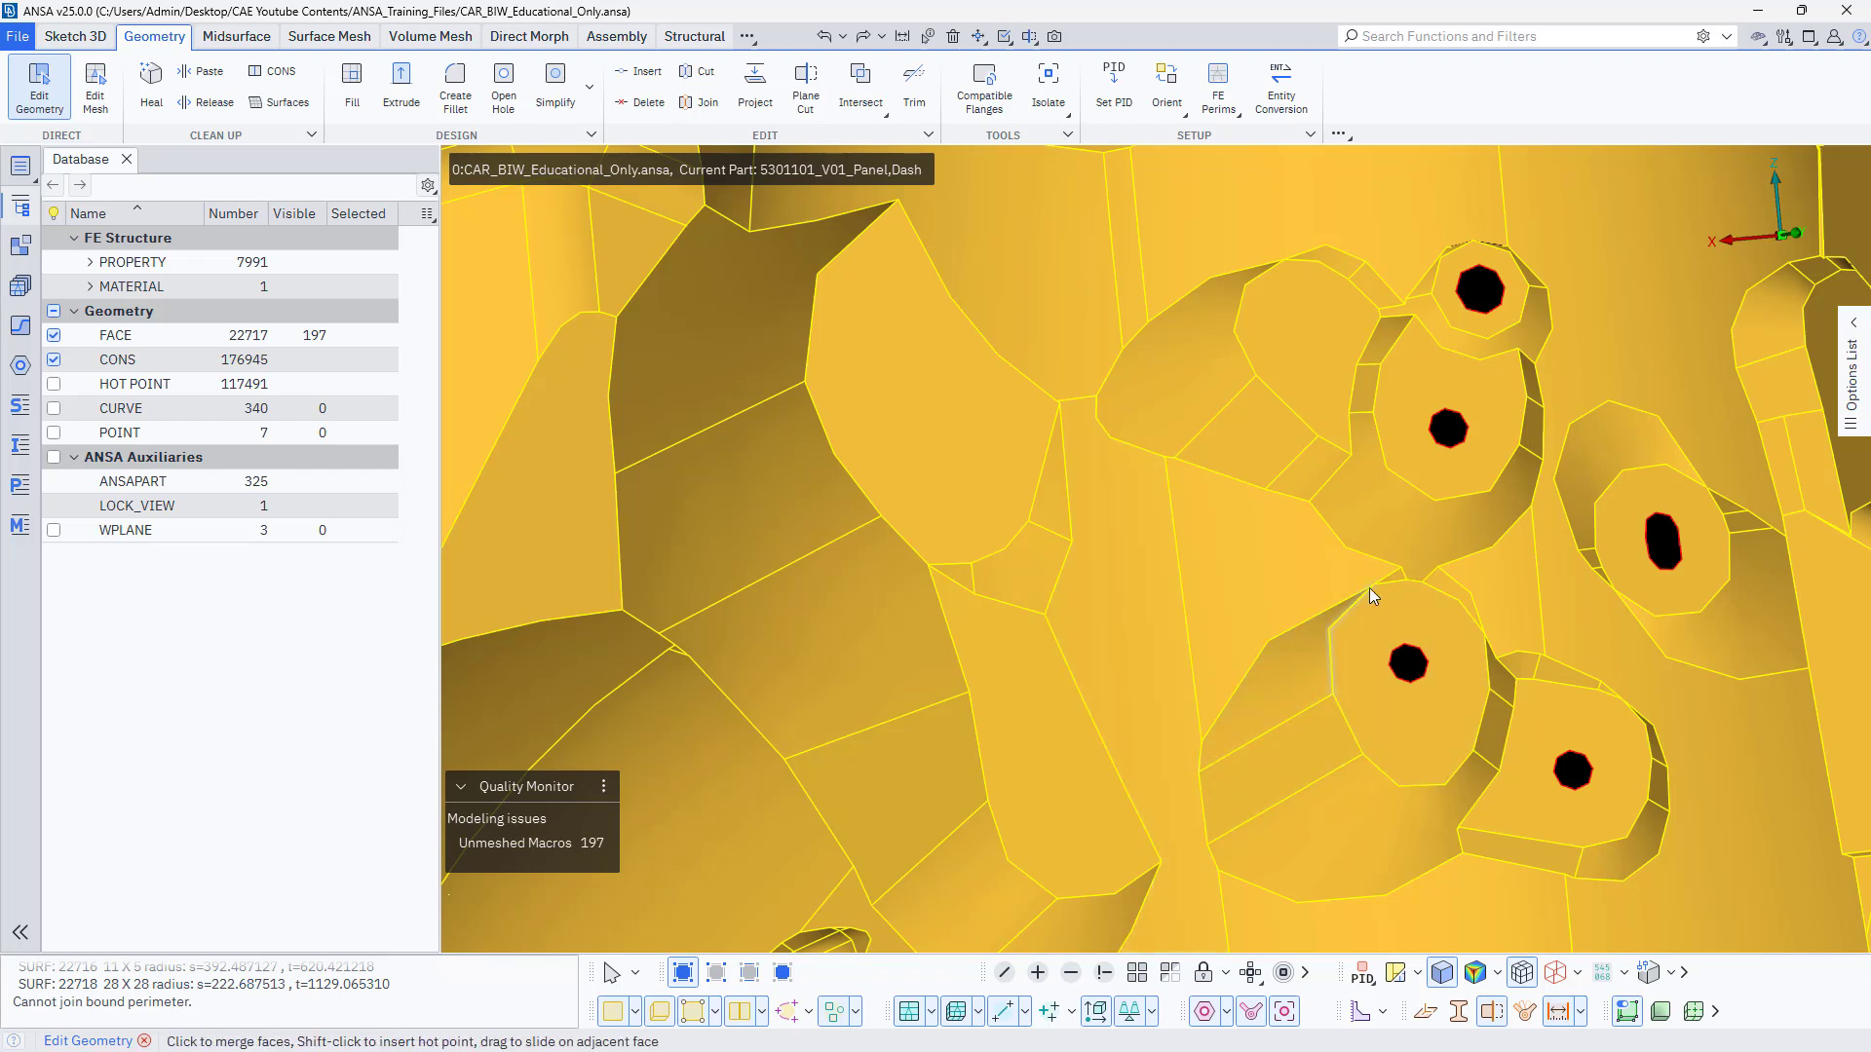
key("ctrl+y")
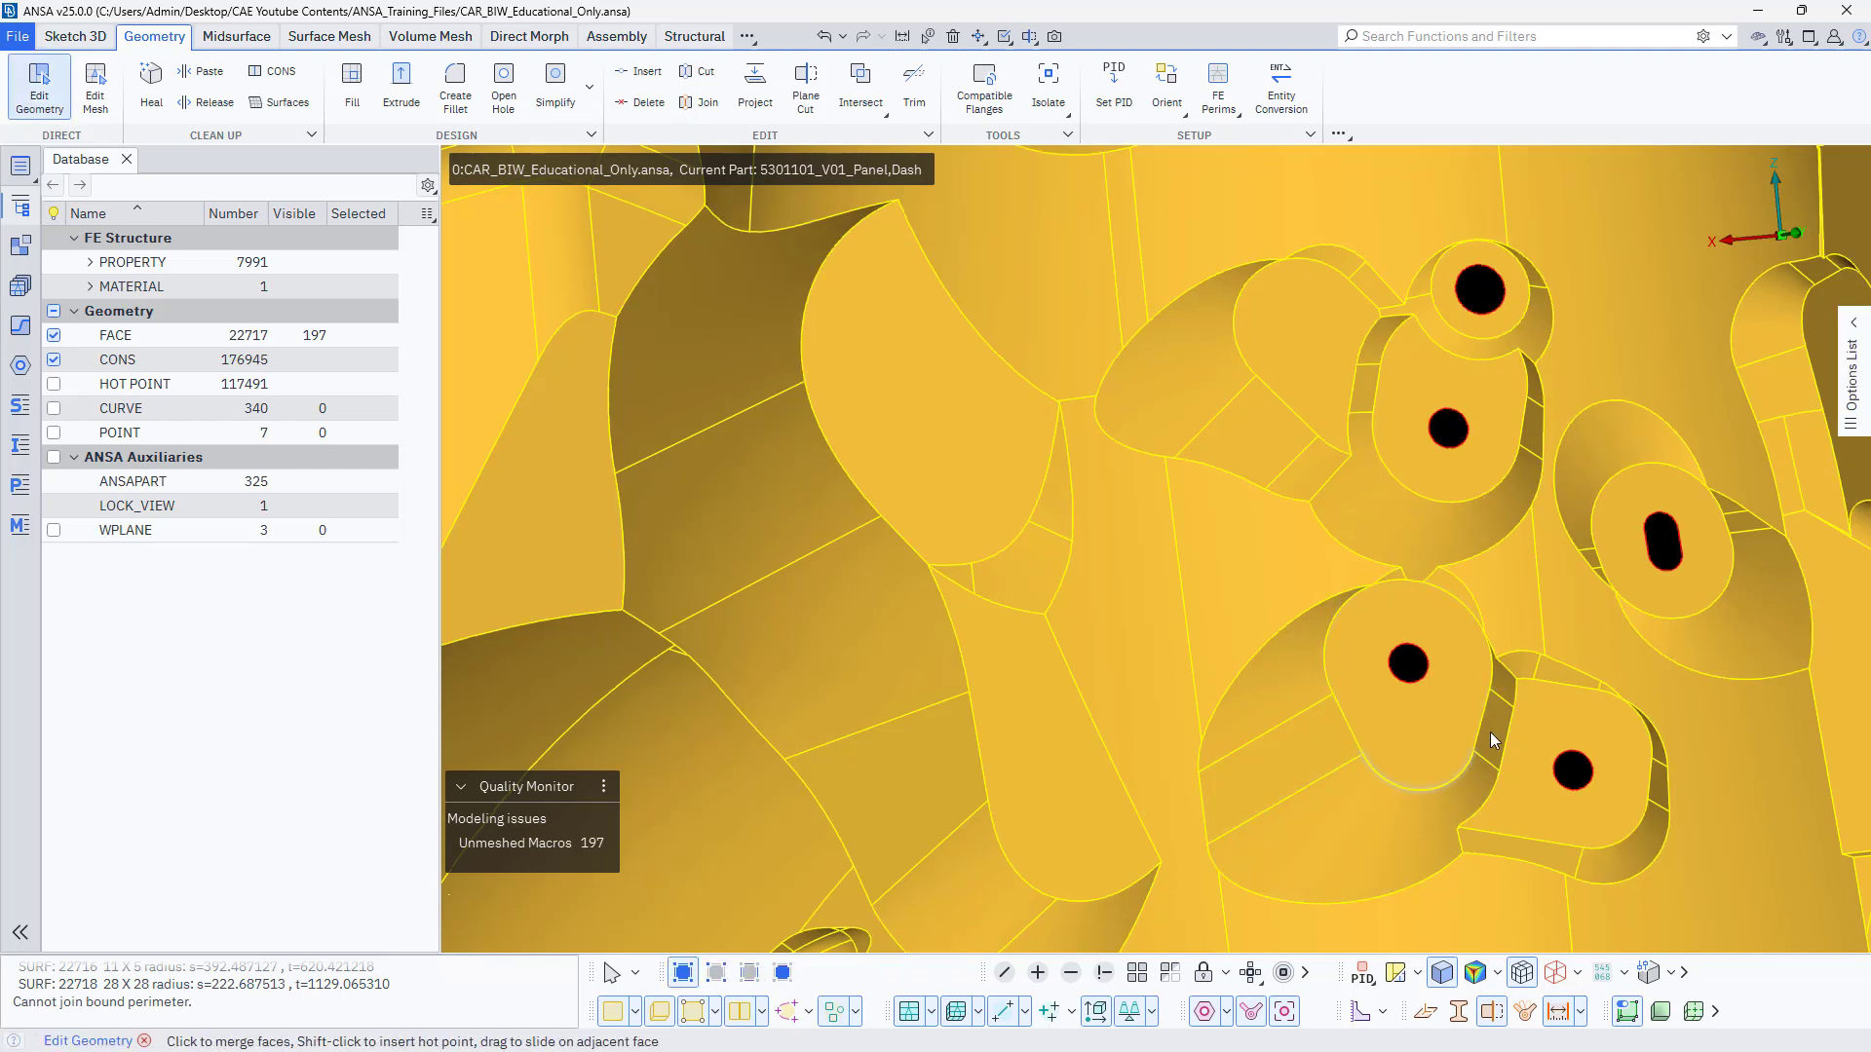
Merge the two adjoining rounded faces along the panel's side flange, and undo the merge.
scroll(1034, 707, "down", 5)
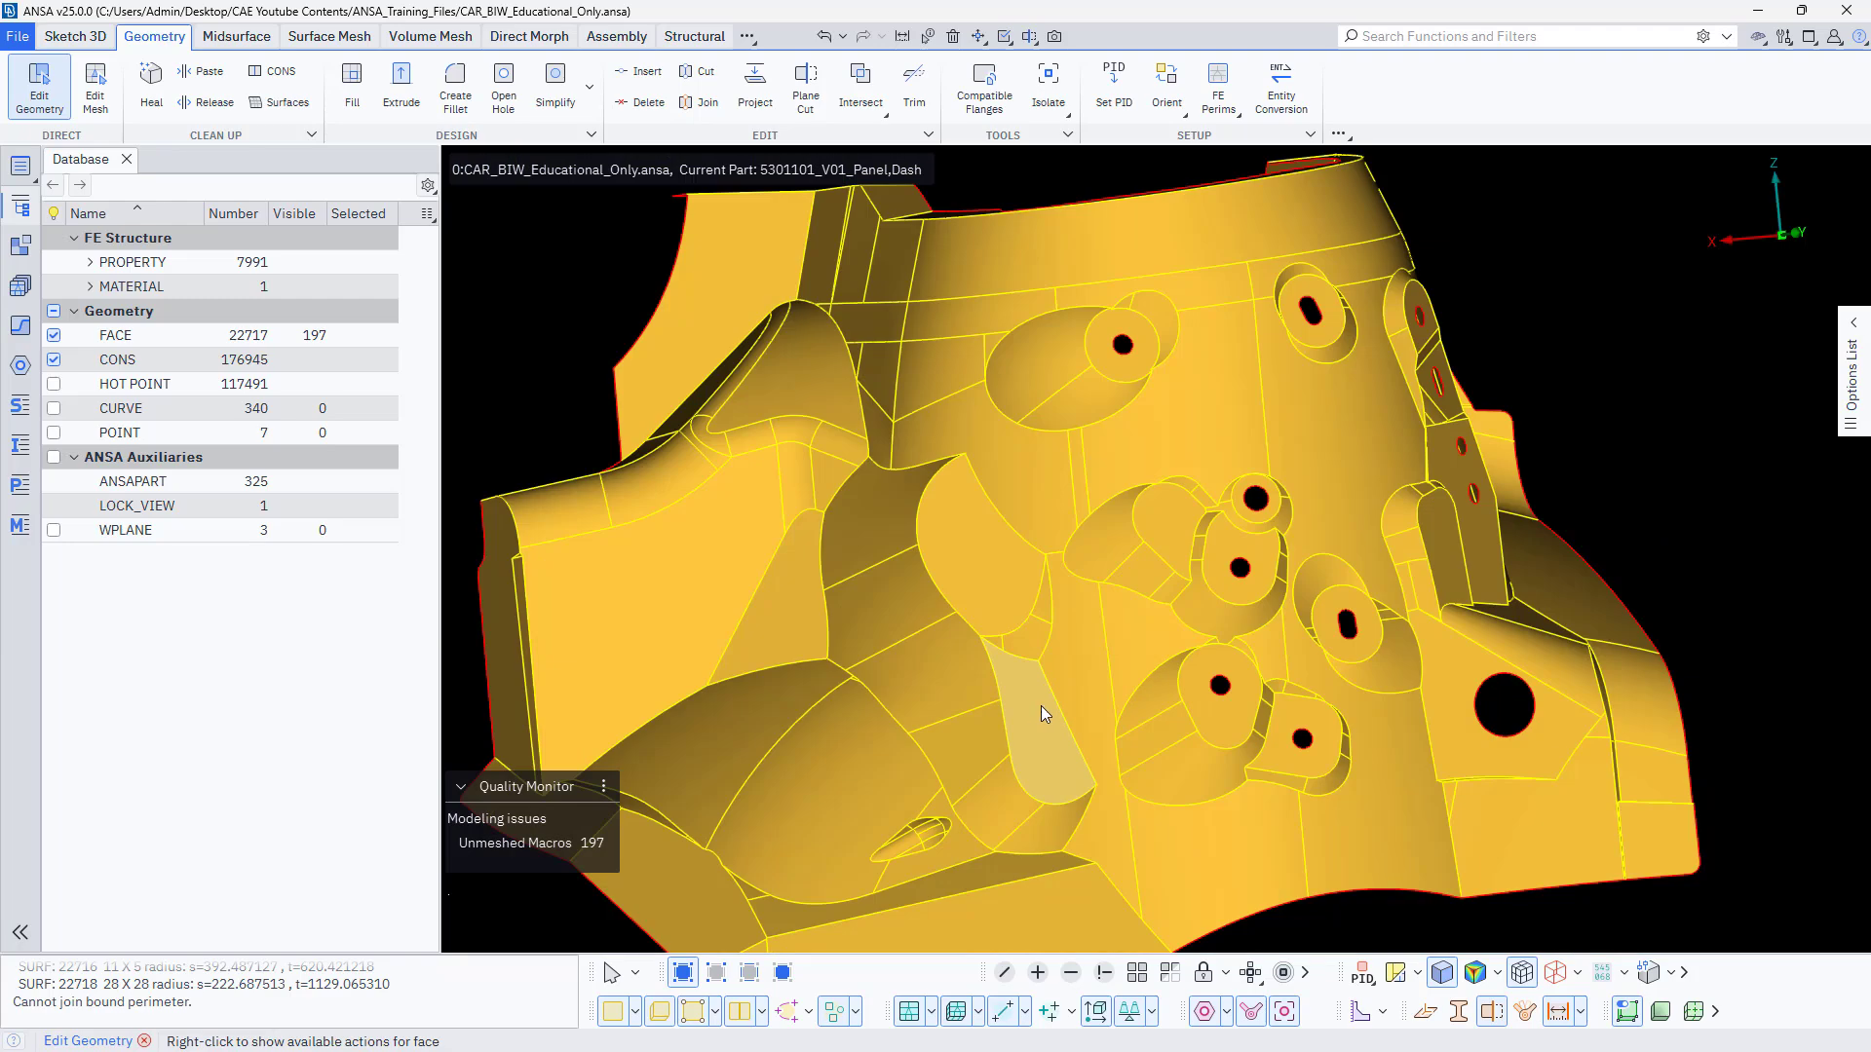
middle_click_drag(1041, 706, 918, 737, "ctrl")
left_click_drag(1136, 688, 1144, 752, "ctrl")
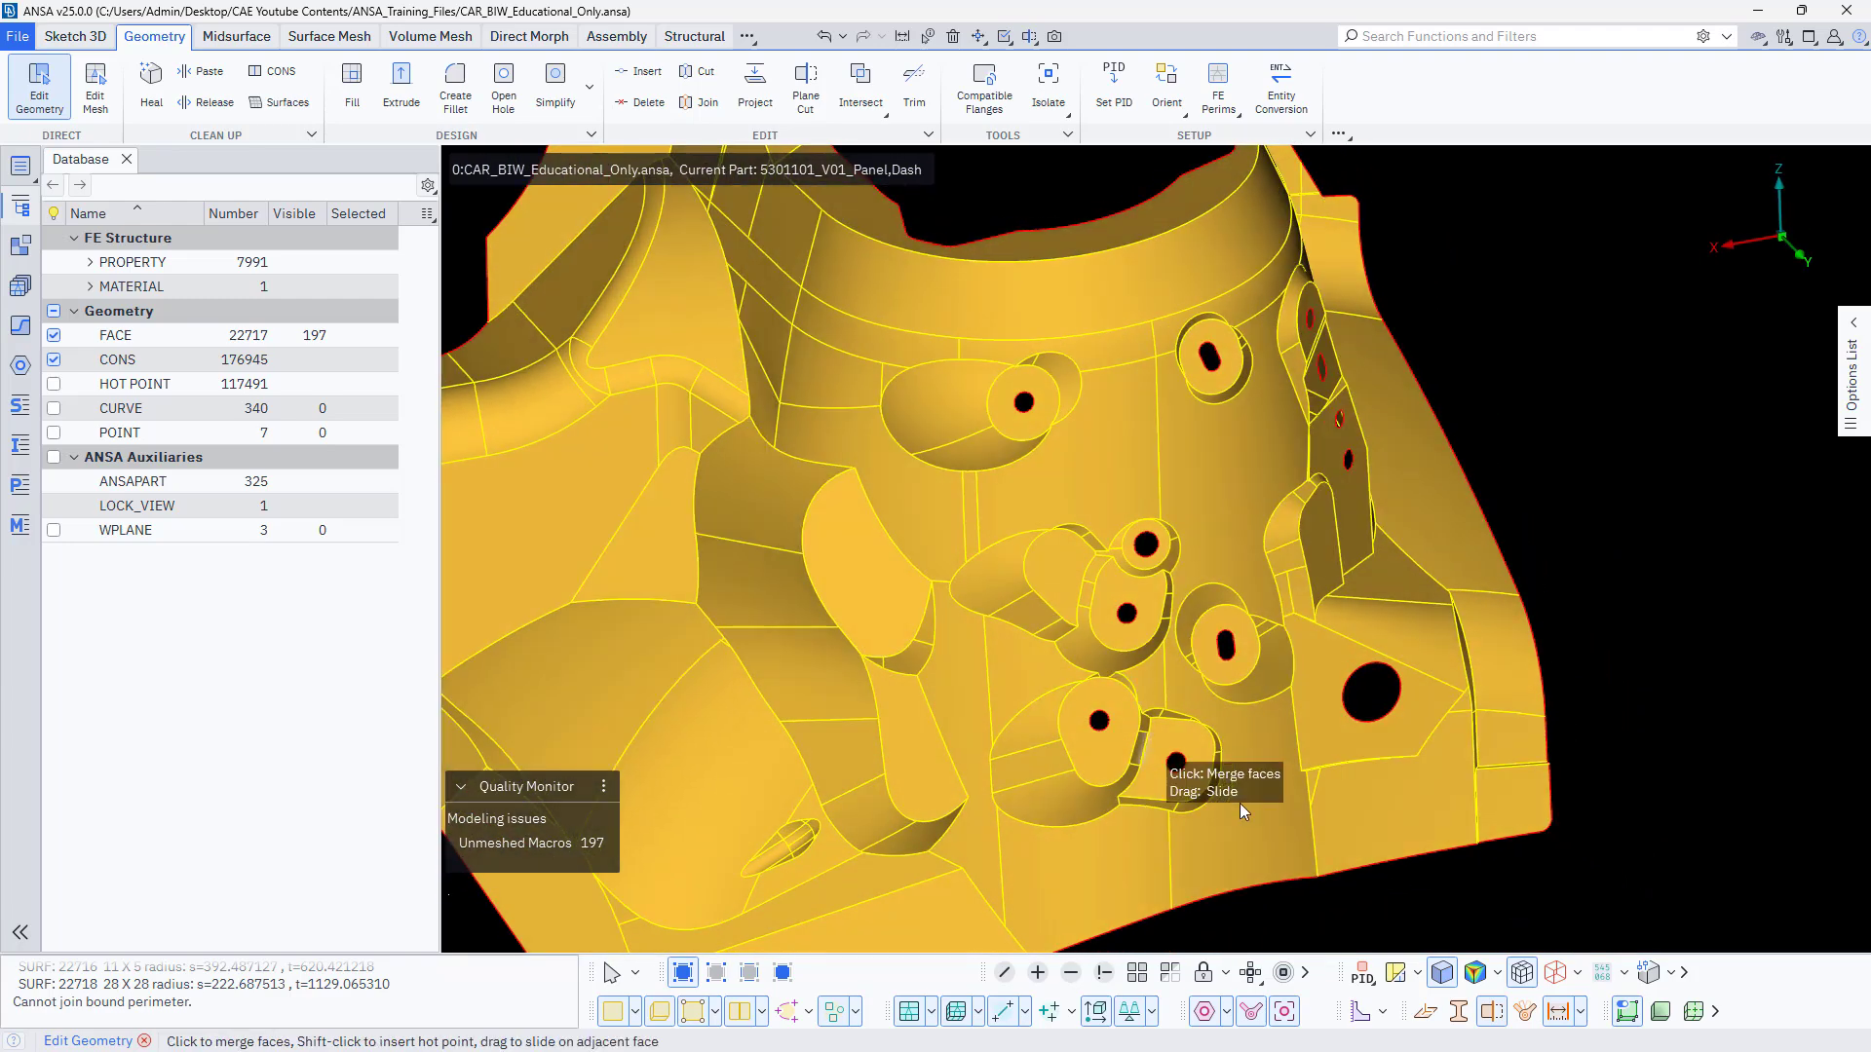
scroll(1360, 858, "down", 3)
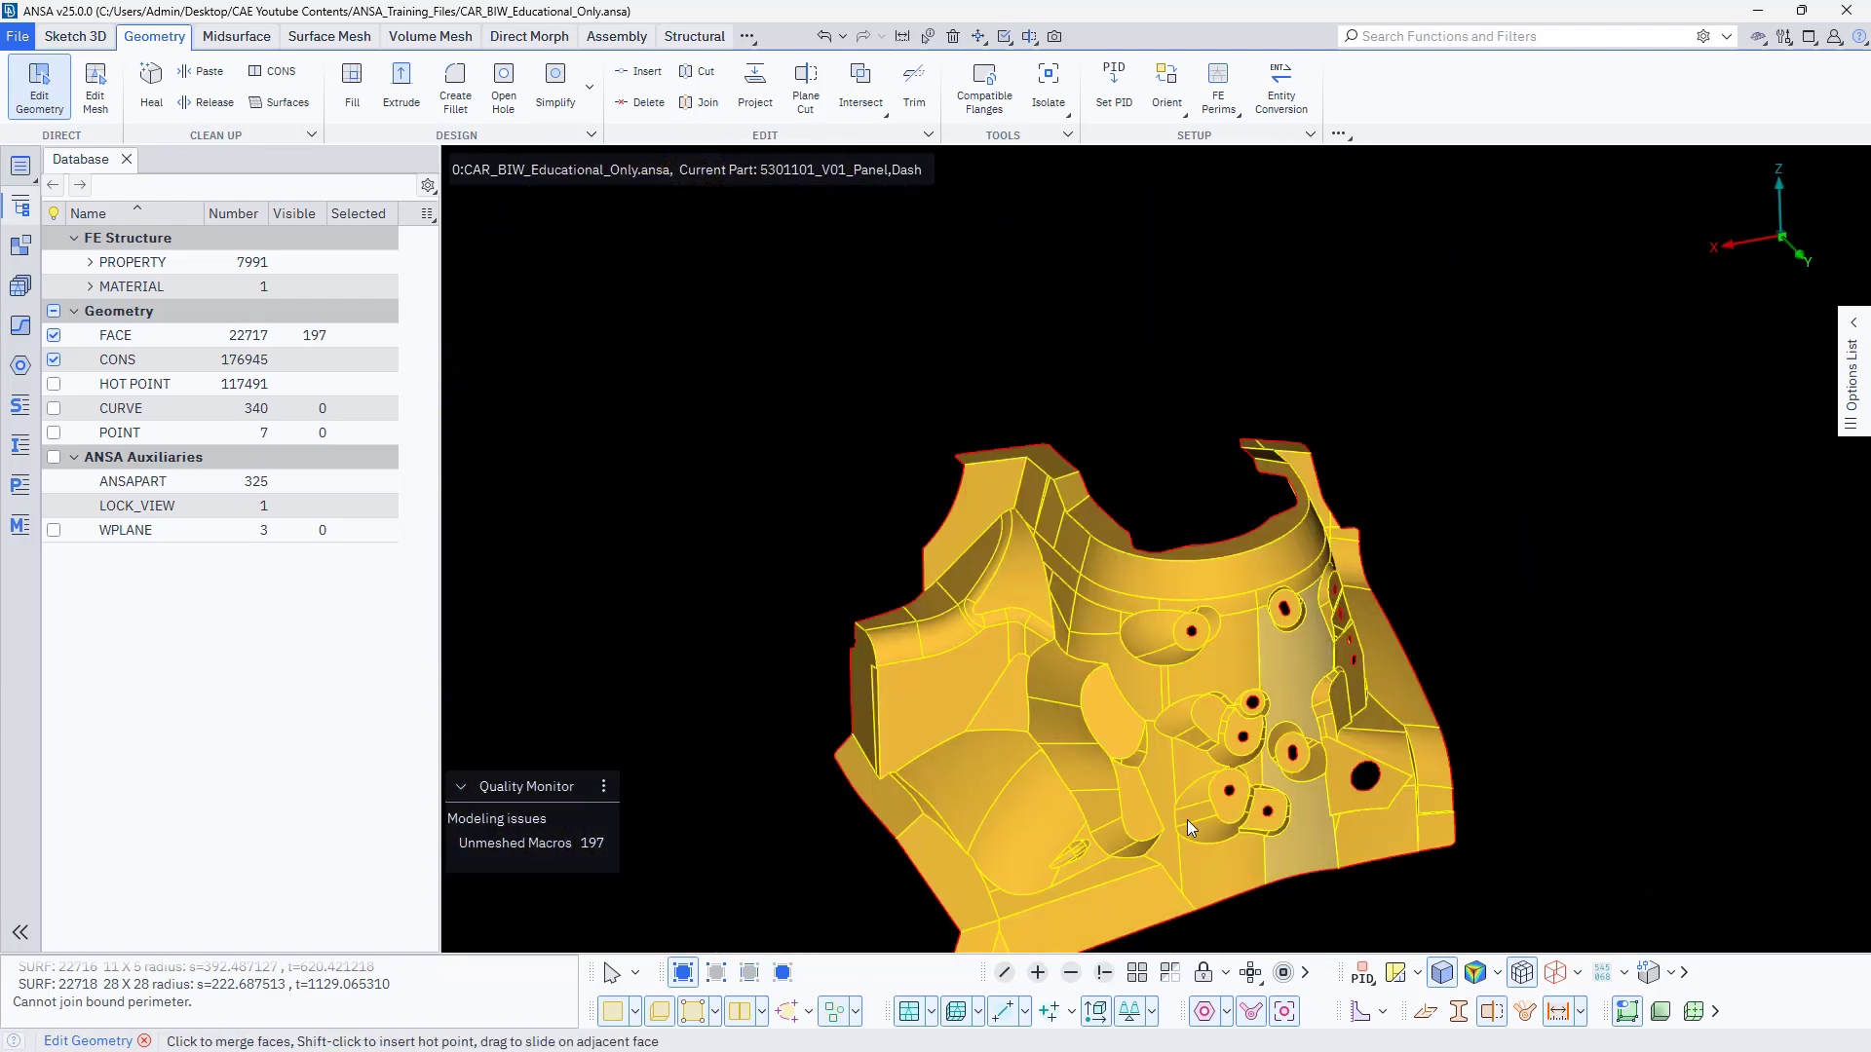
left_click_drag(798, 823, 865, 823, "ctrl")
scroll(914, 790, "up", 4)
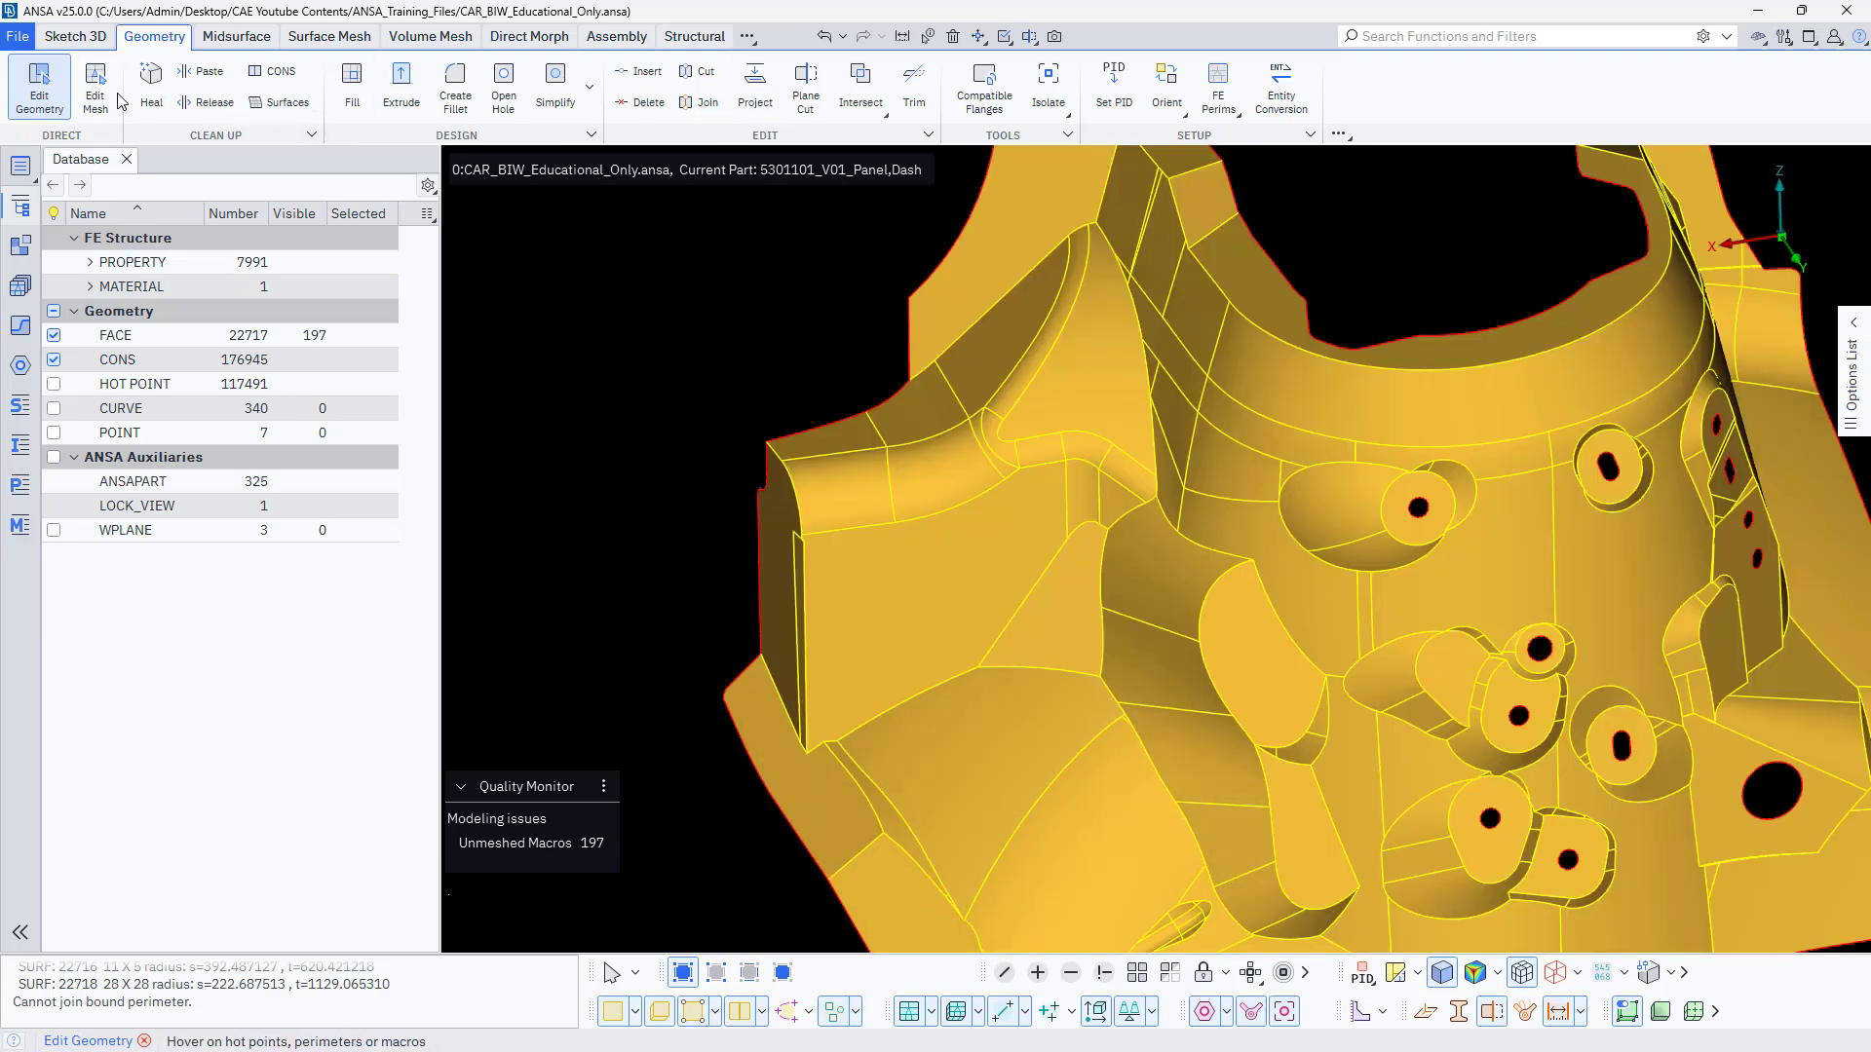
left_click(890, 492)
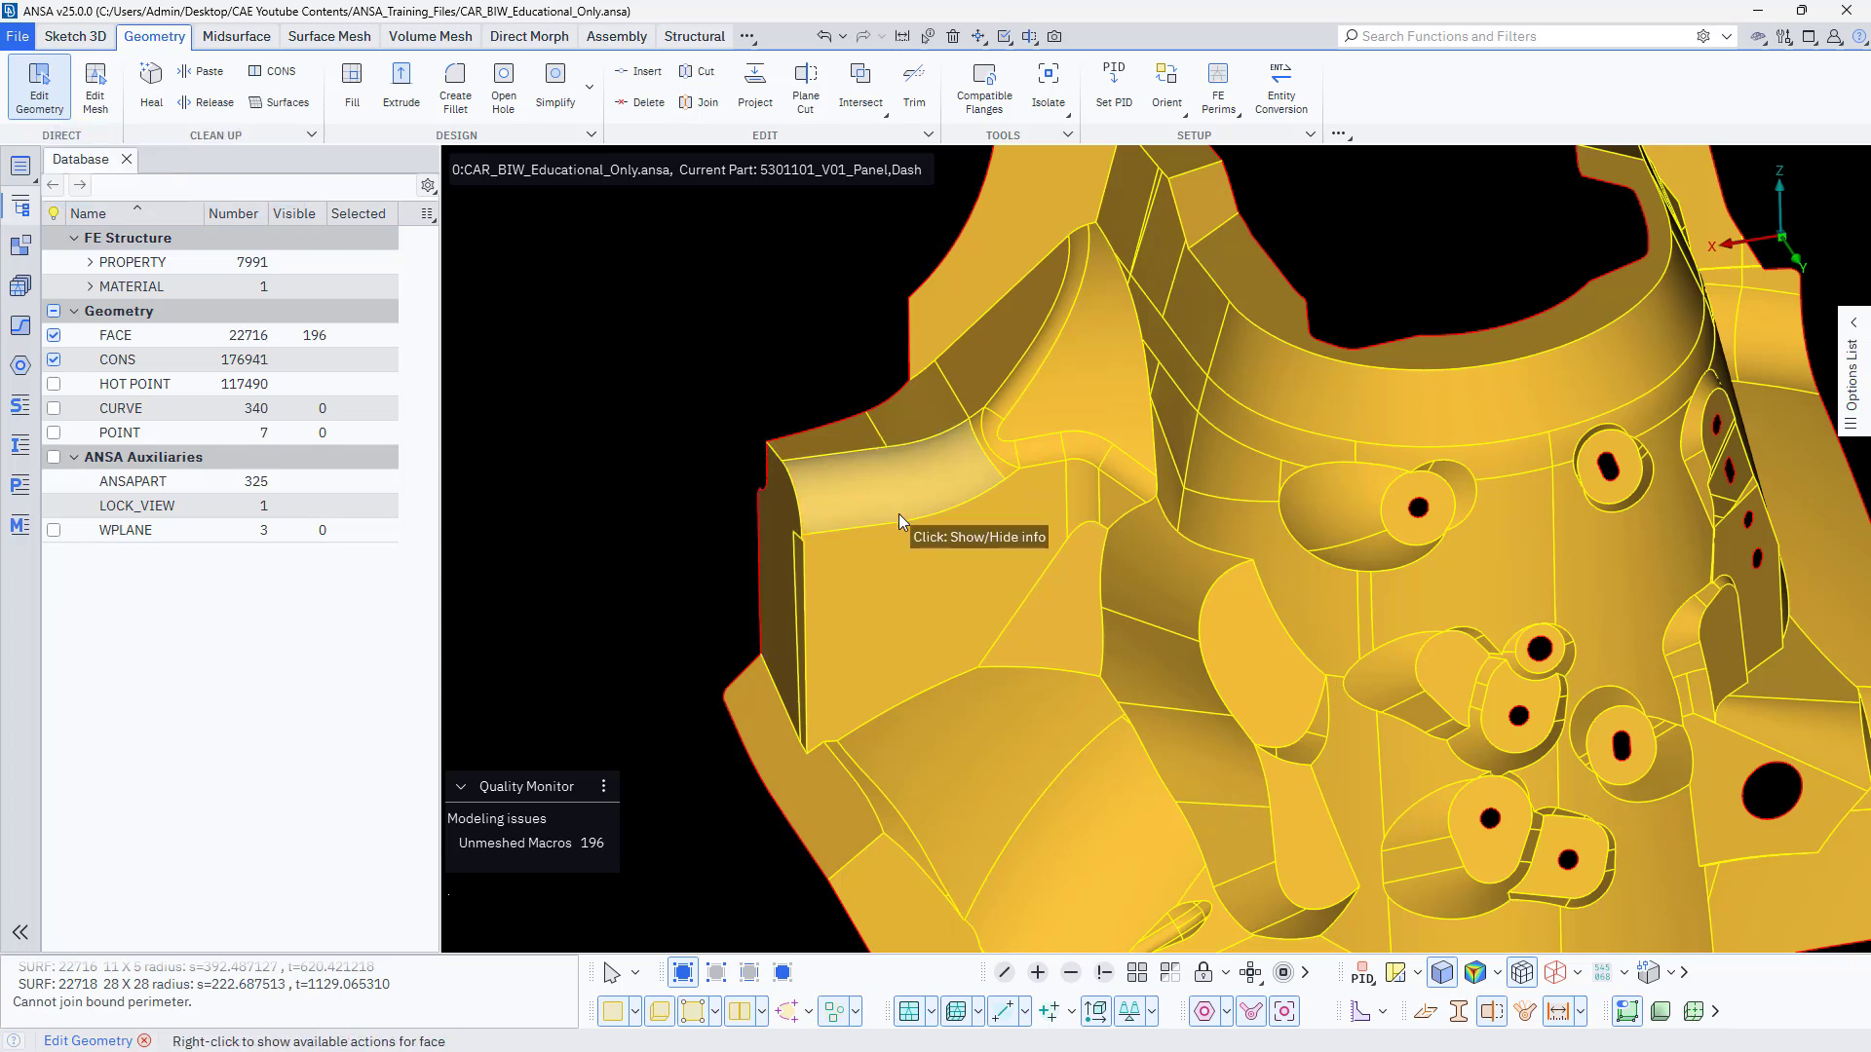
key("ctrl+z")
Switch to the surface meshing environment and examine the perimeter nodes along the panel's edges, bosses and holes.
scroll(738, 592, "down", 5)
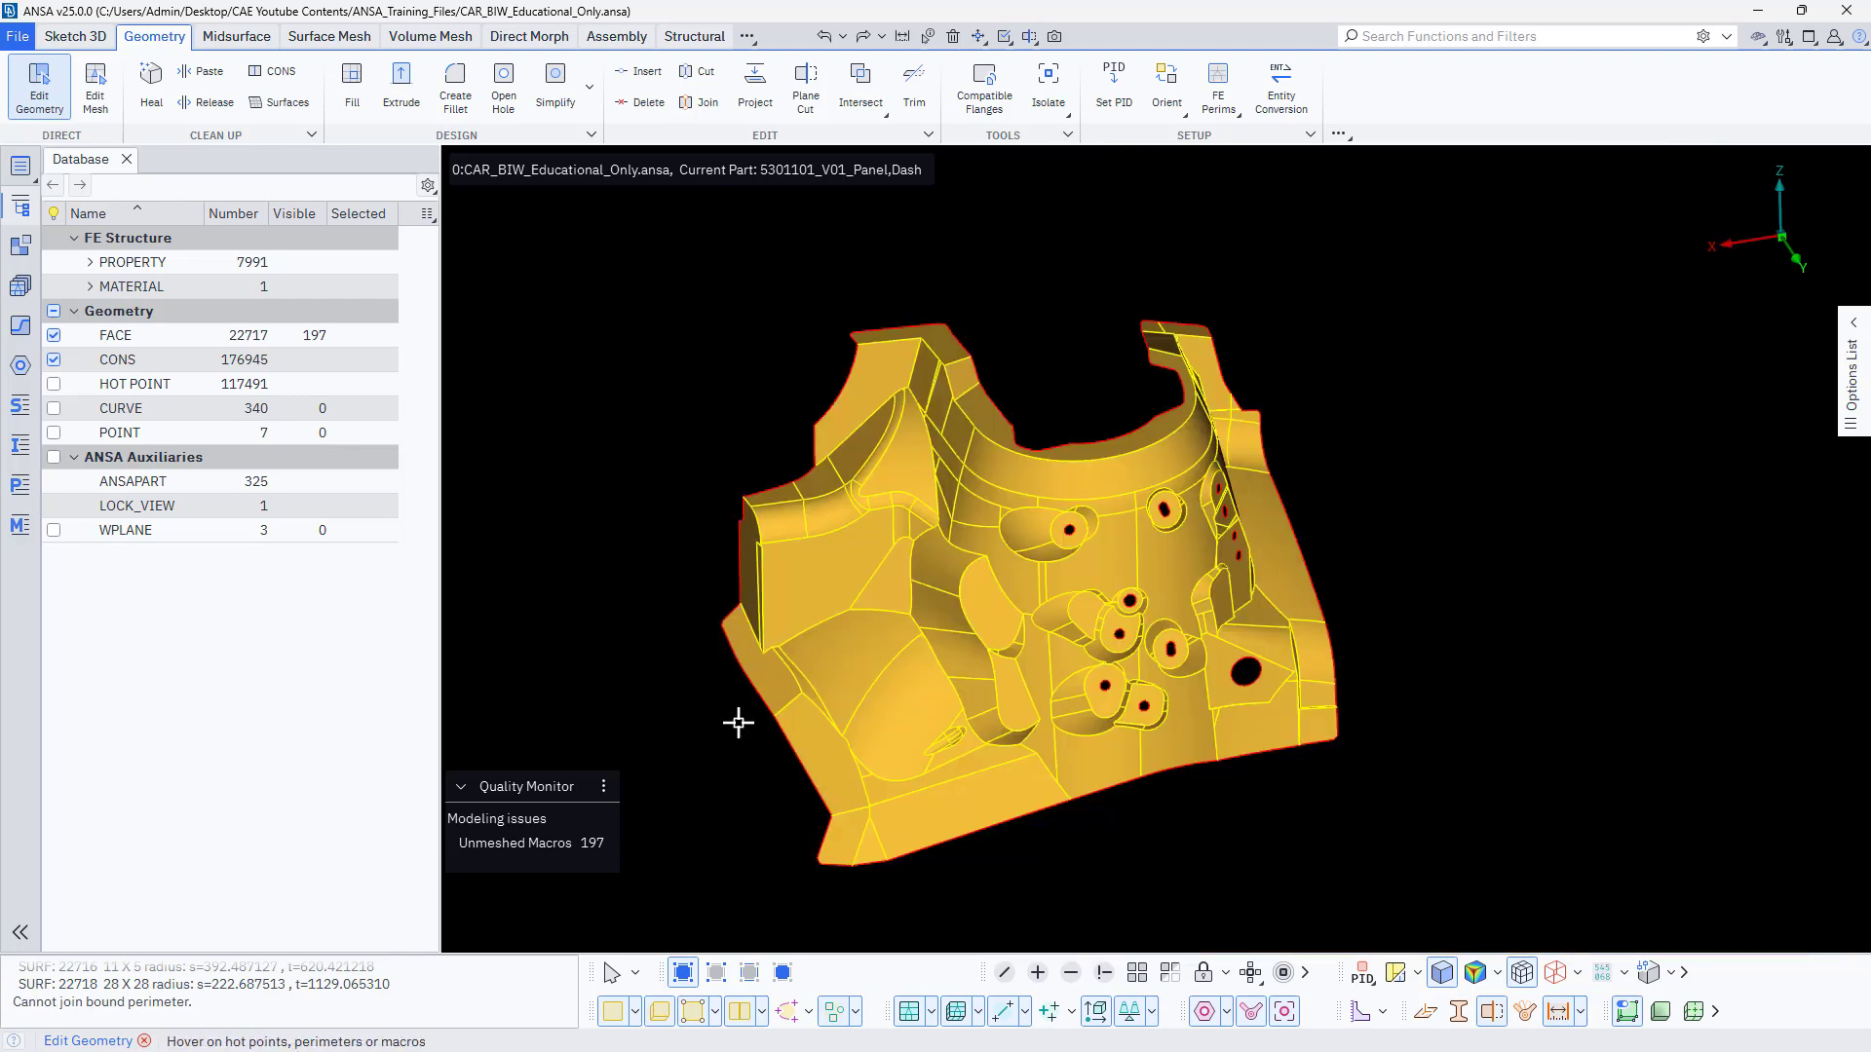
left_click_drag(739, 723, 743, 777, "ctrl")
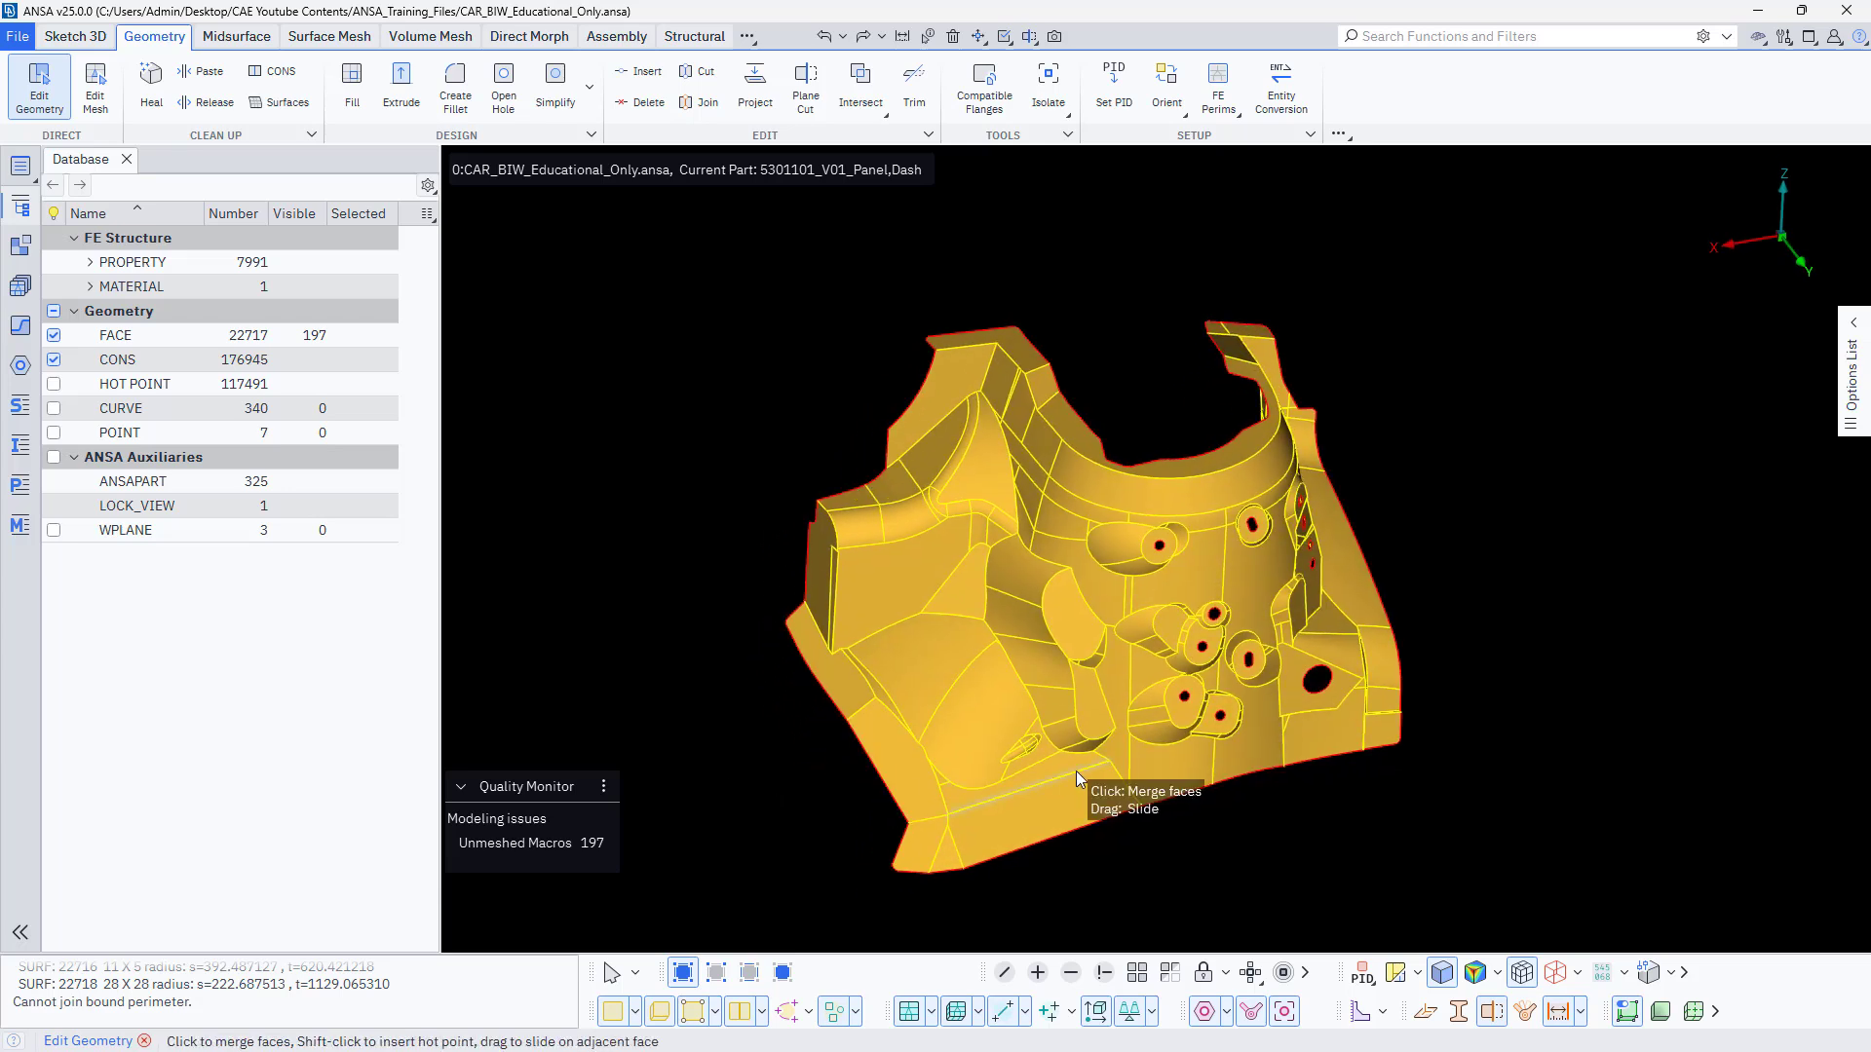
scroll(1076, 770, "up", 3)
scroll(1076, 770, "down", 3)
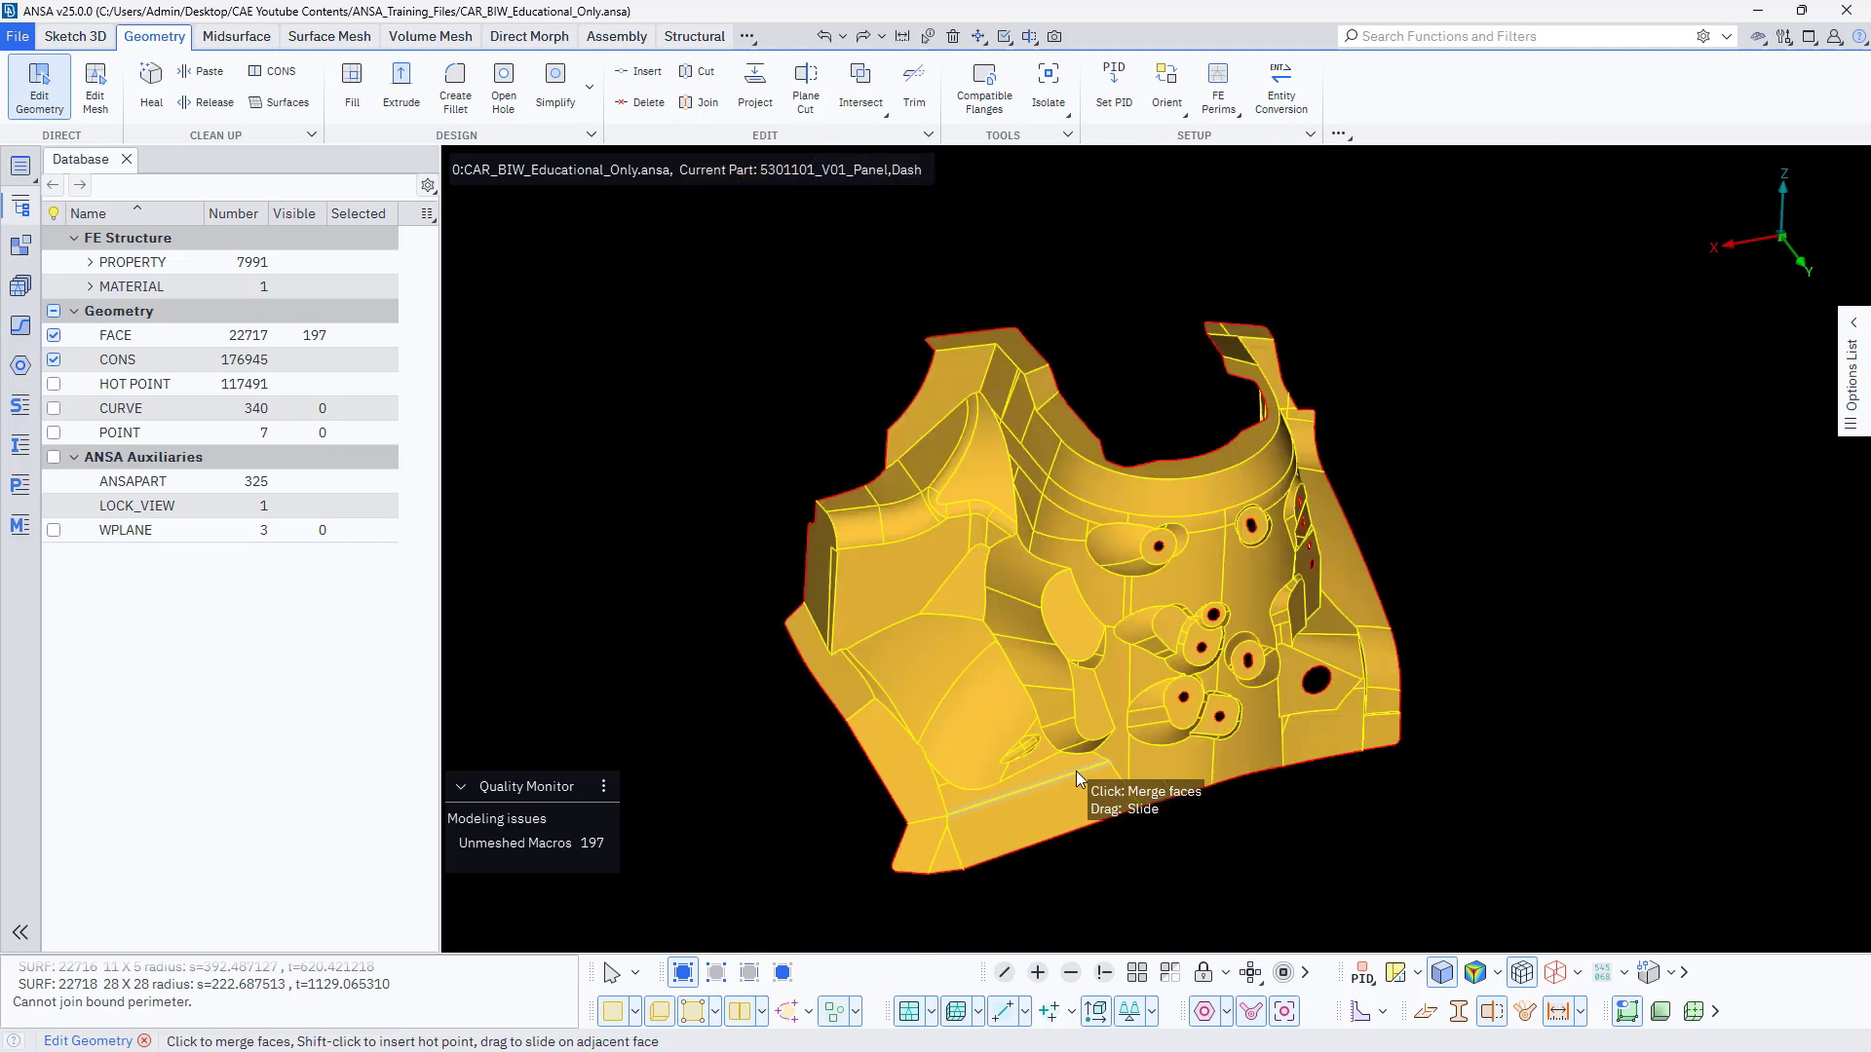
left_click(353, 42)
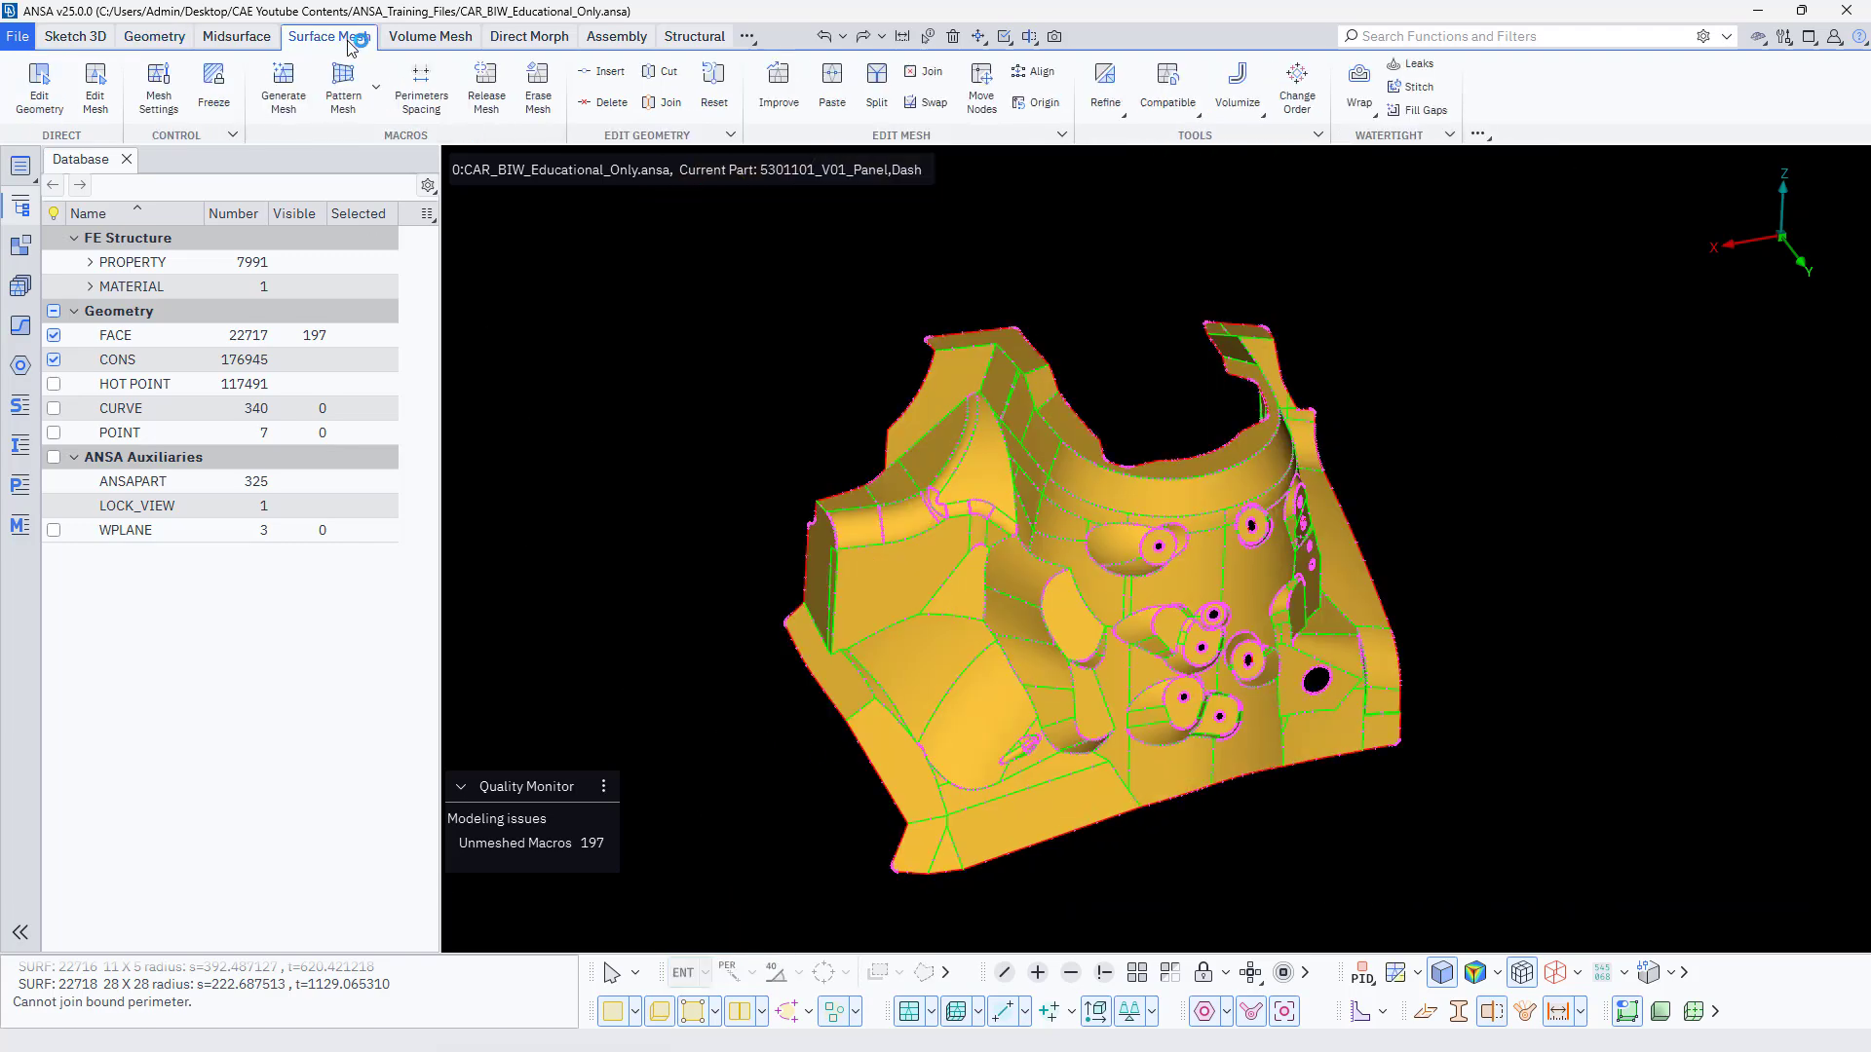
scroll(898, 585, "up", 5)
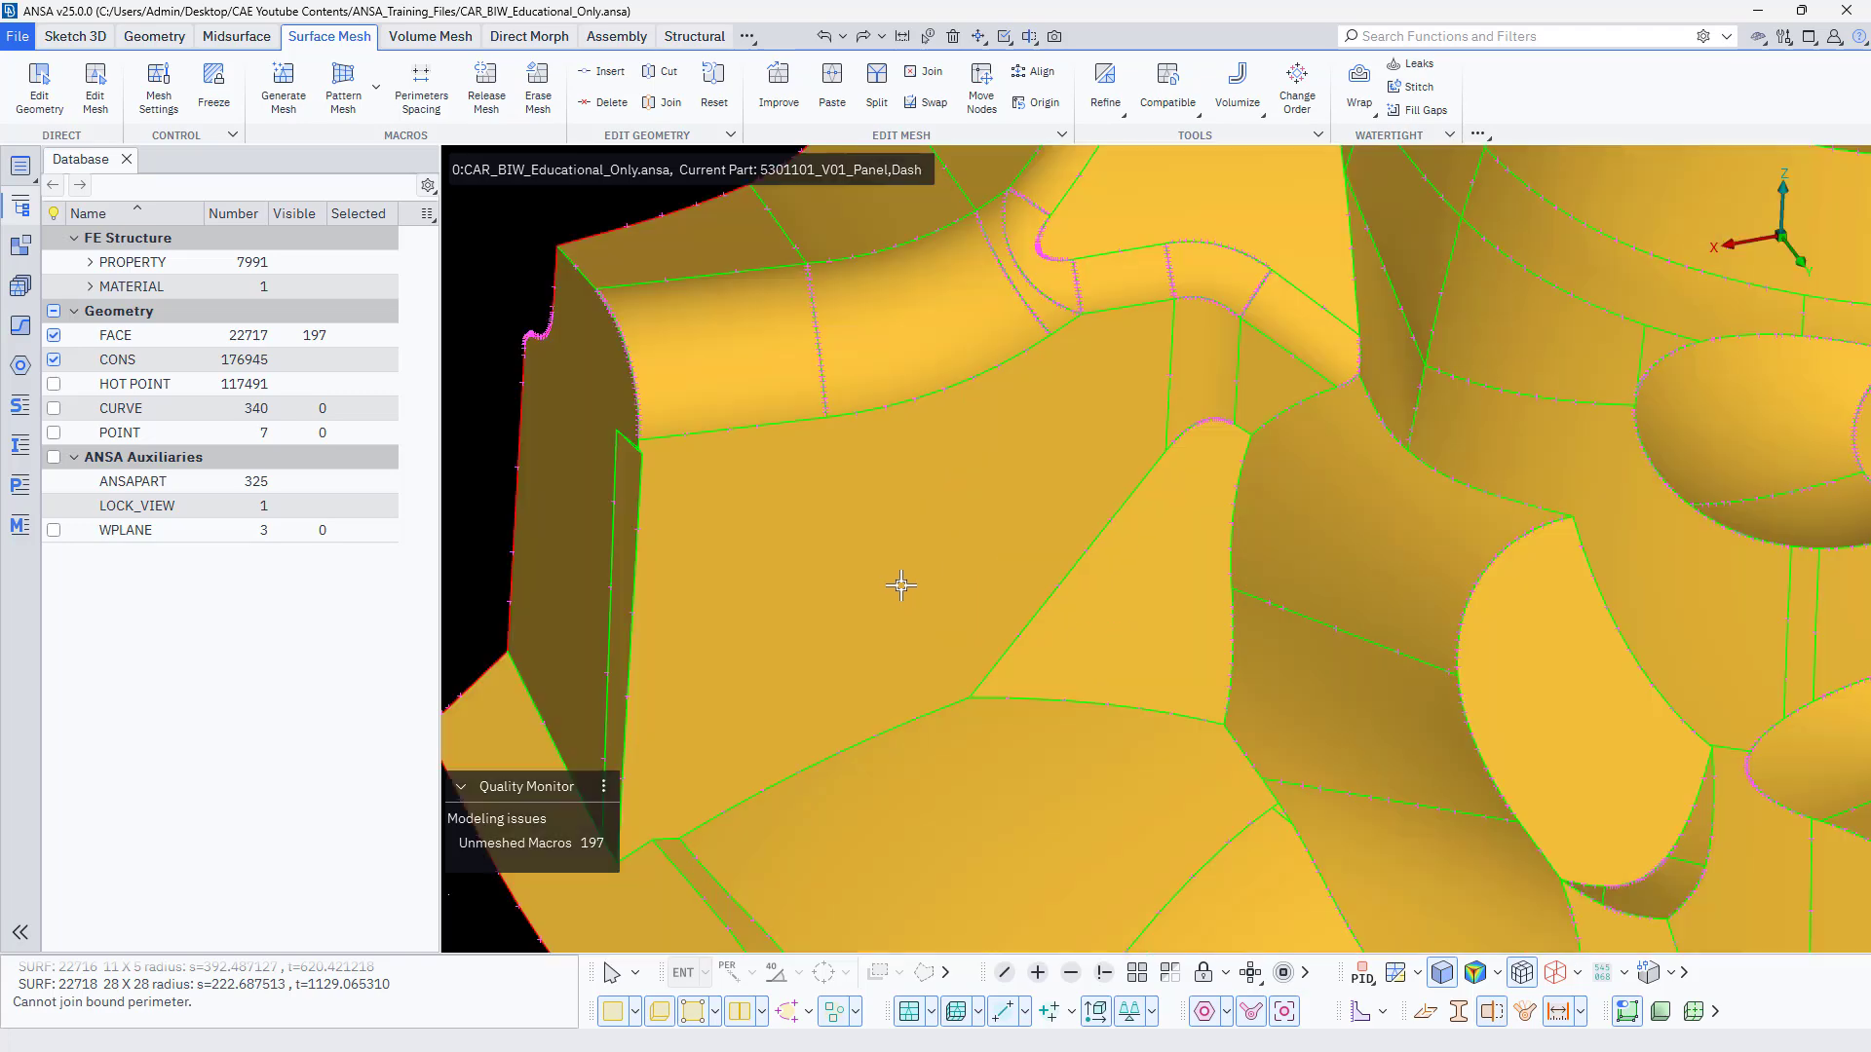
scroll(875, 577, "down", 5)
scroll(1007, 591, "up", 4)
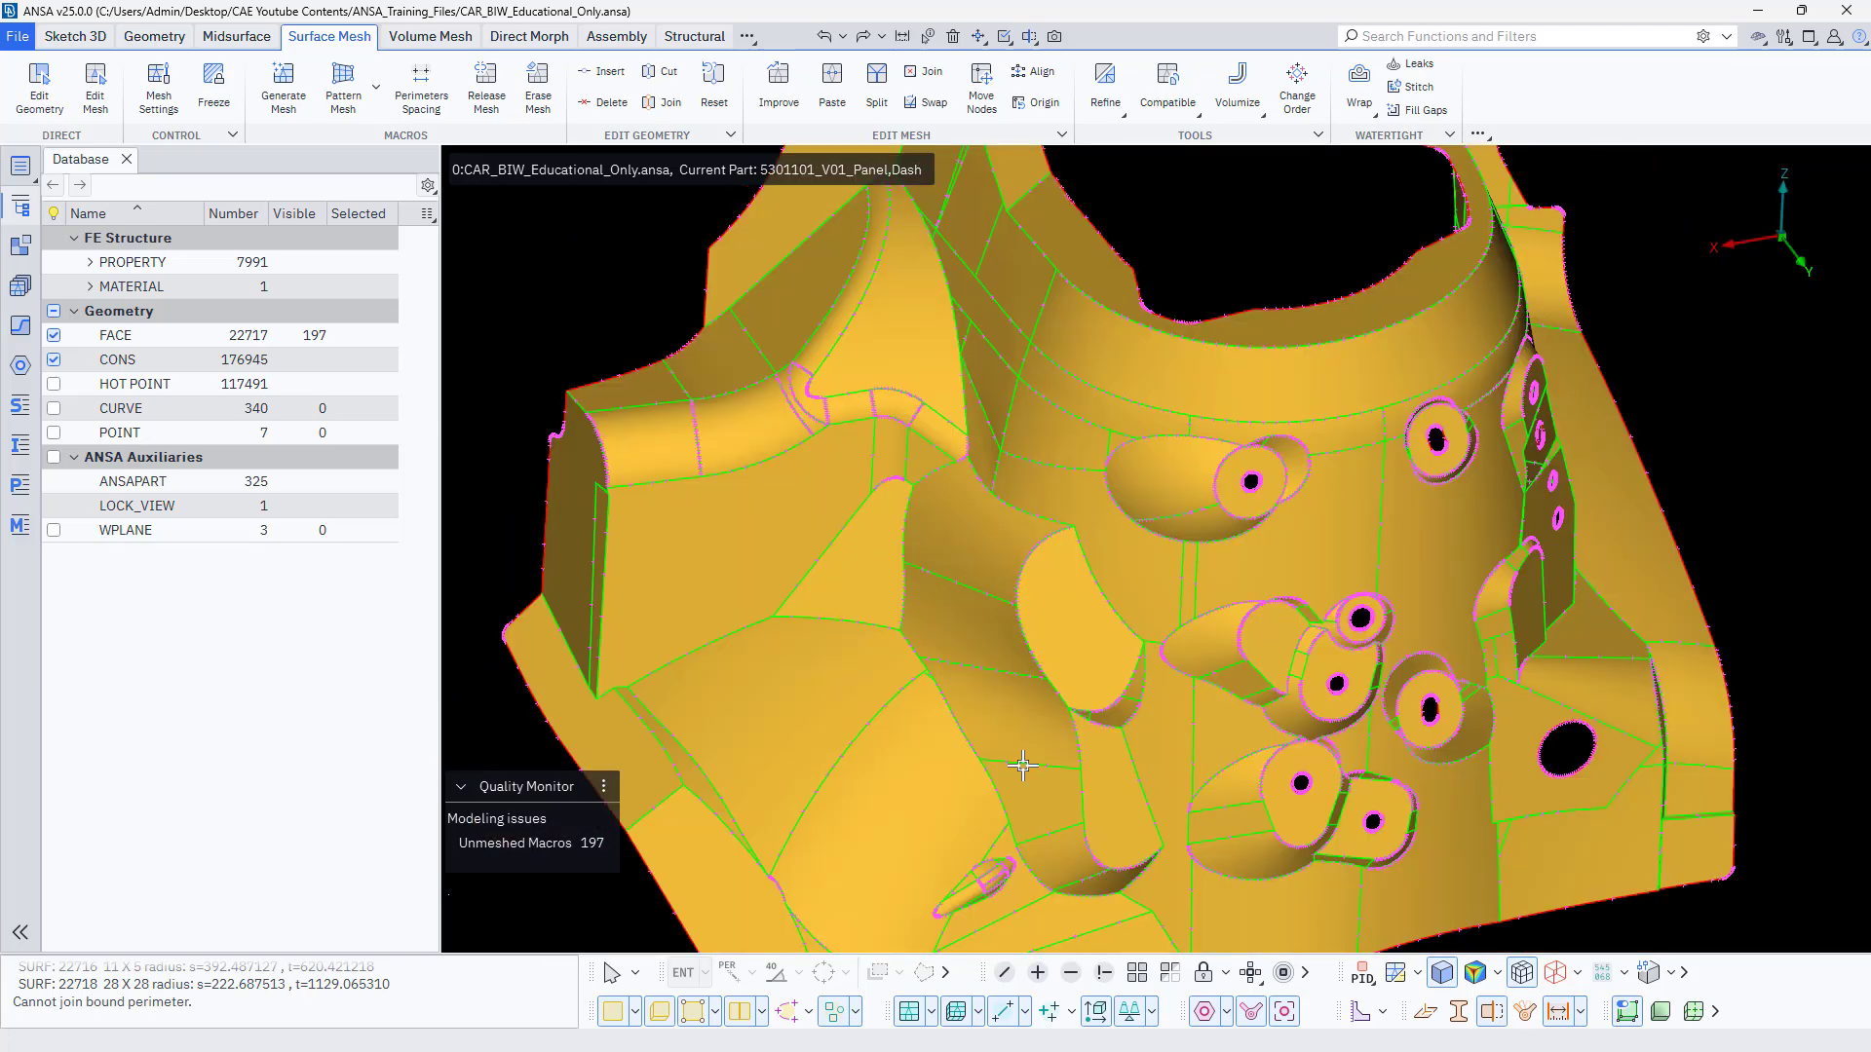
Open the display options for hot points and perimeter grids, followed by those for single, double and triple perimeters.
left_click(717, 1012)
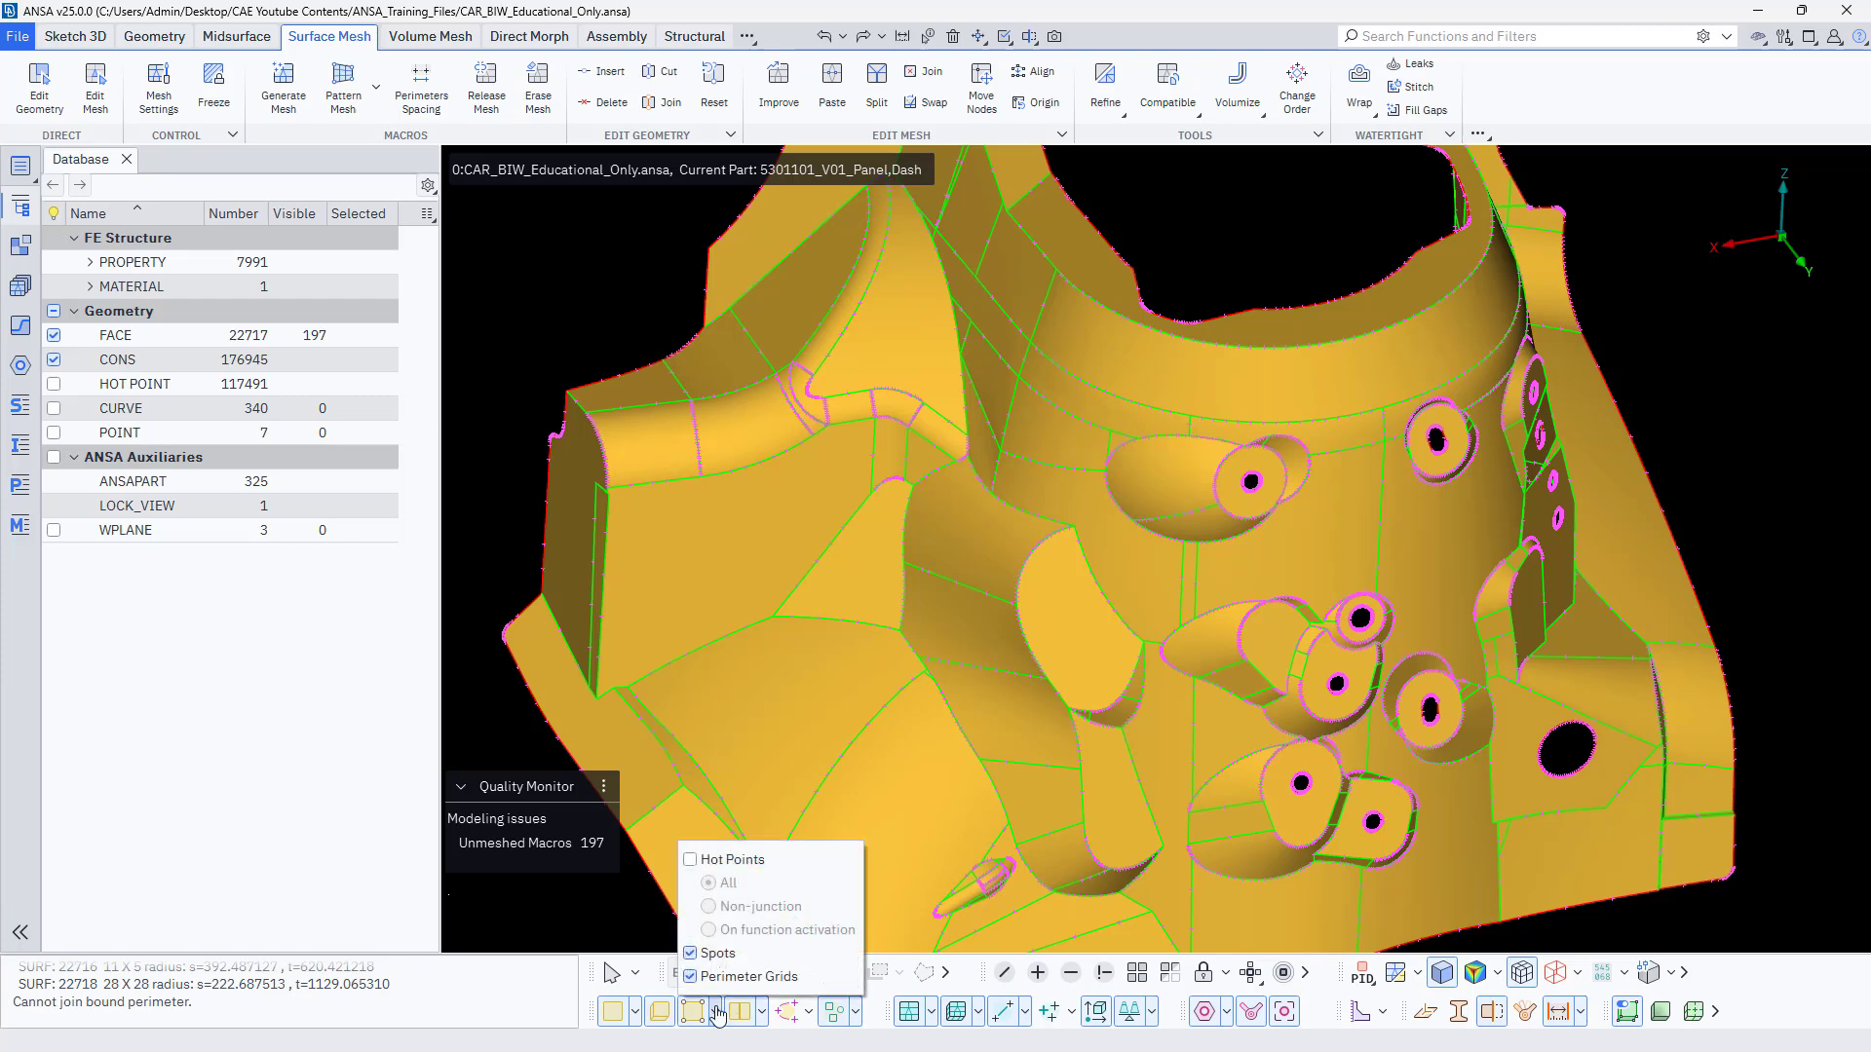
left_click(761, 1012)
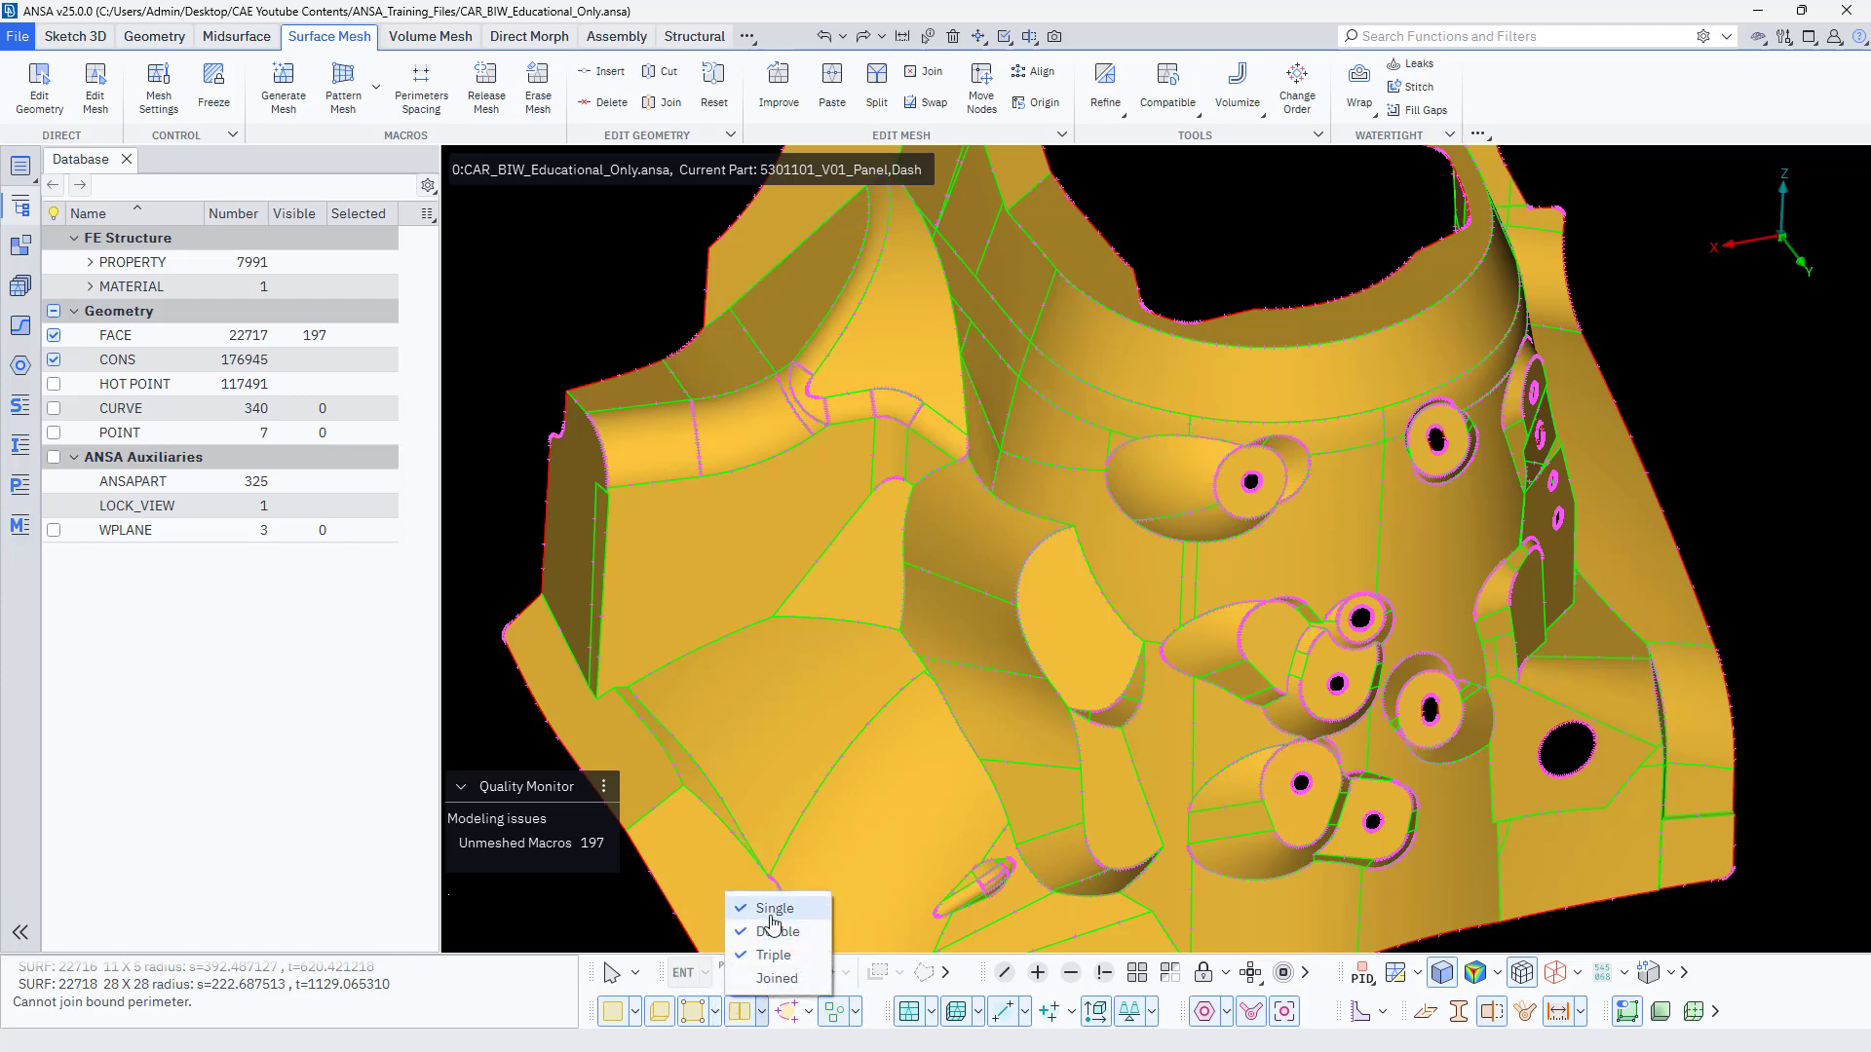
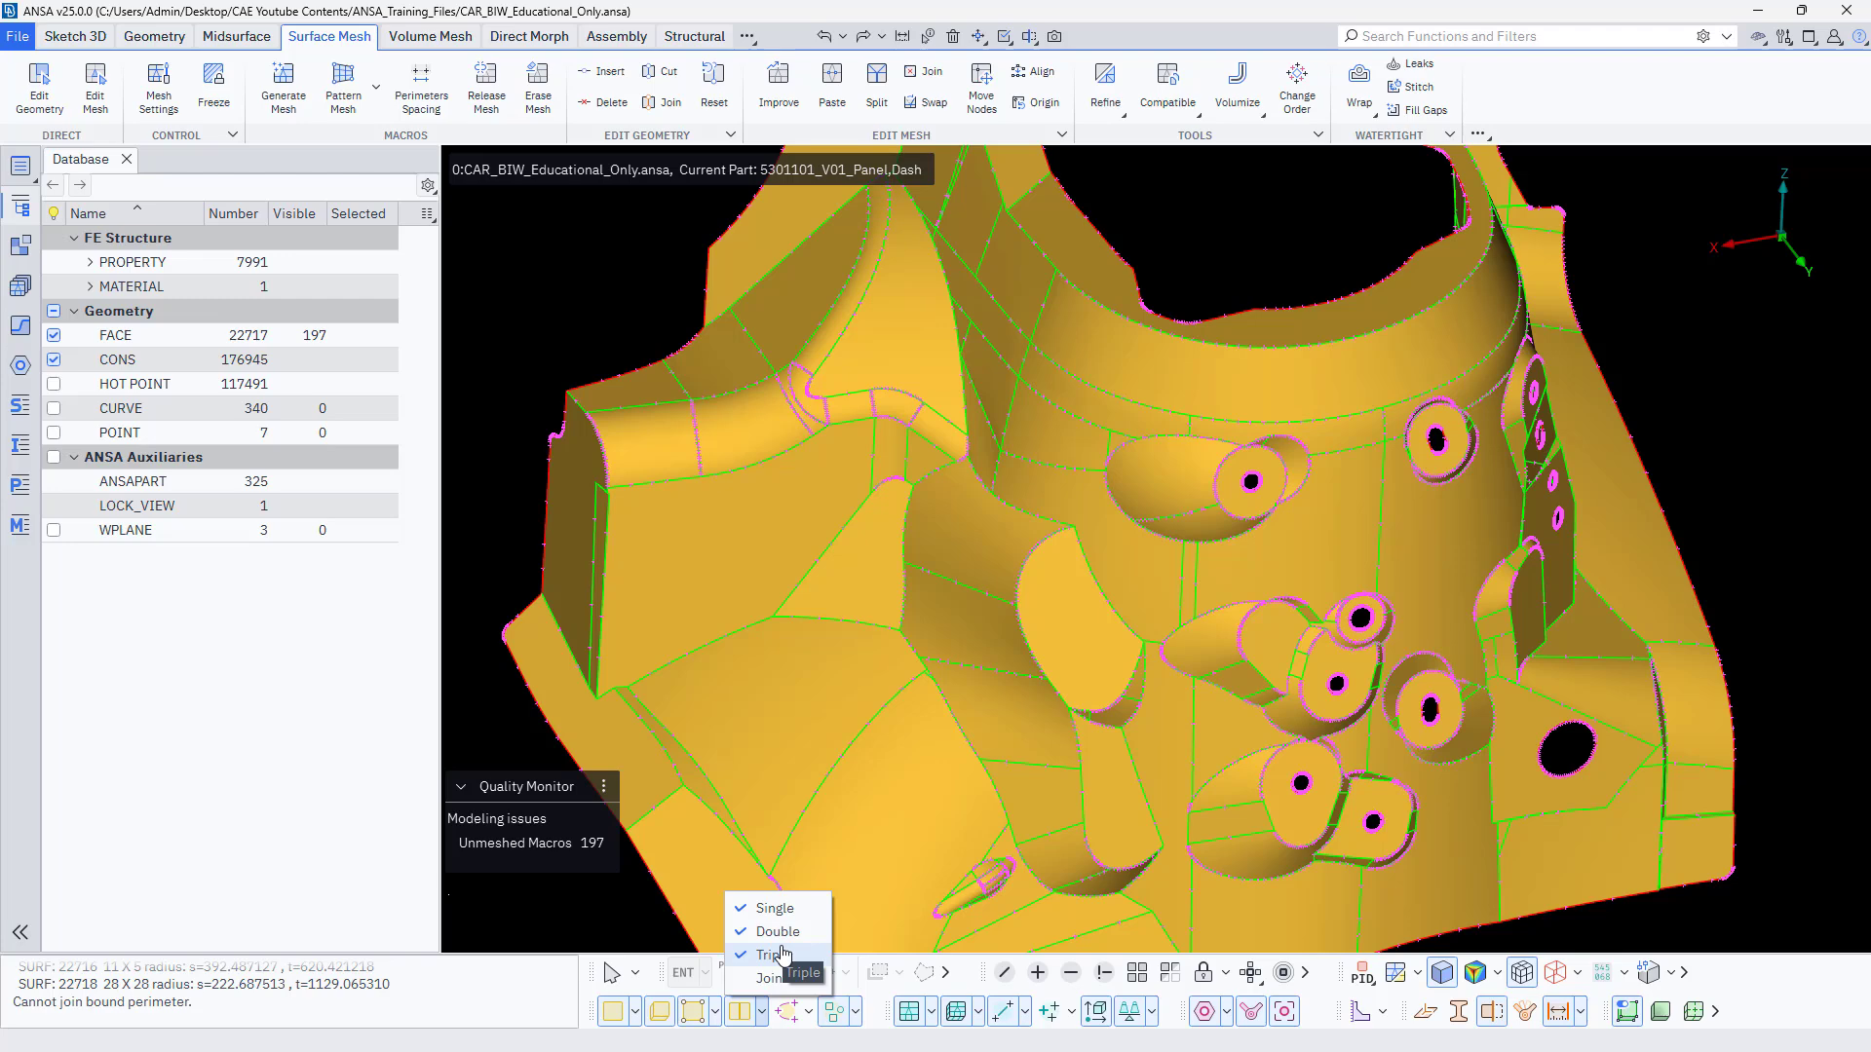
Dismiss the perimeter display options and set the surface mesh target length to 2 in the mesh settings.
left_click(521, 332)
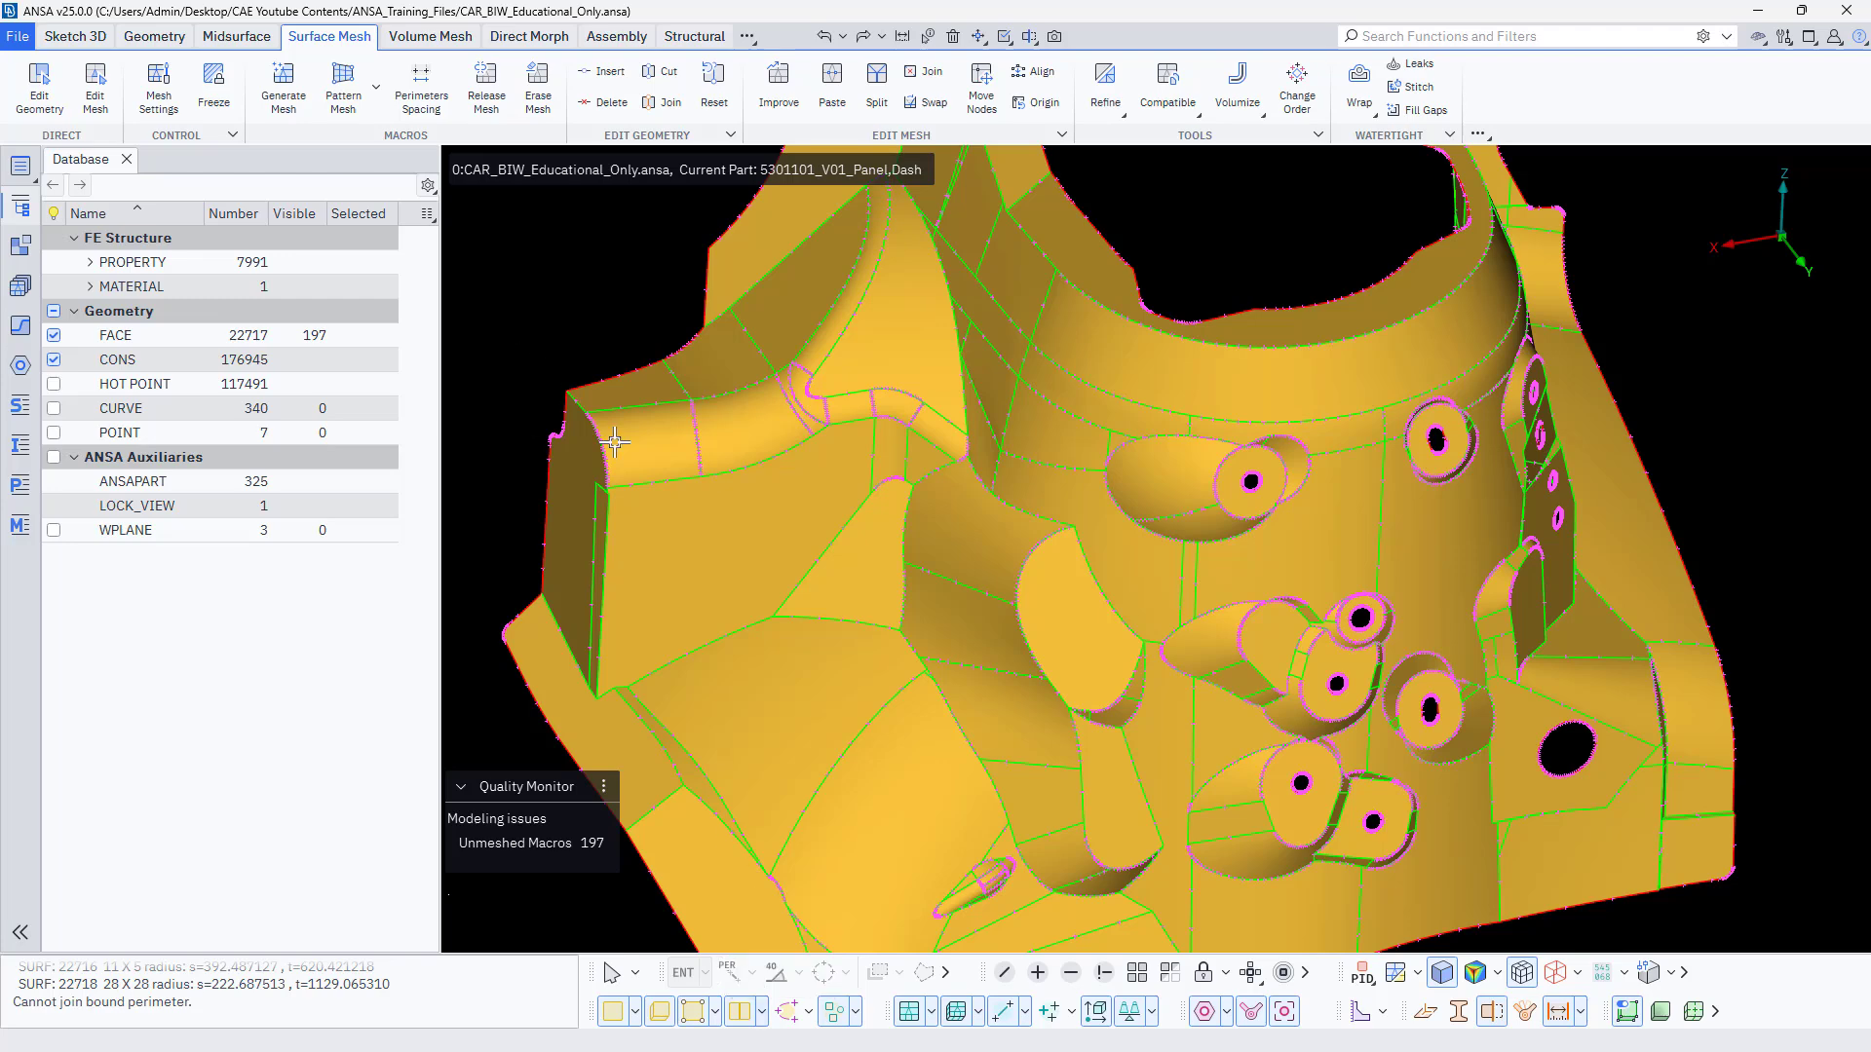
scroll(614, 441, "down", 3)
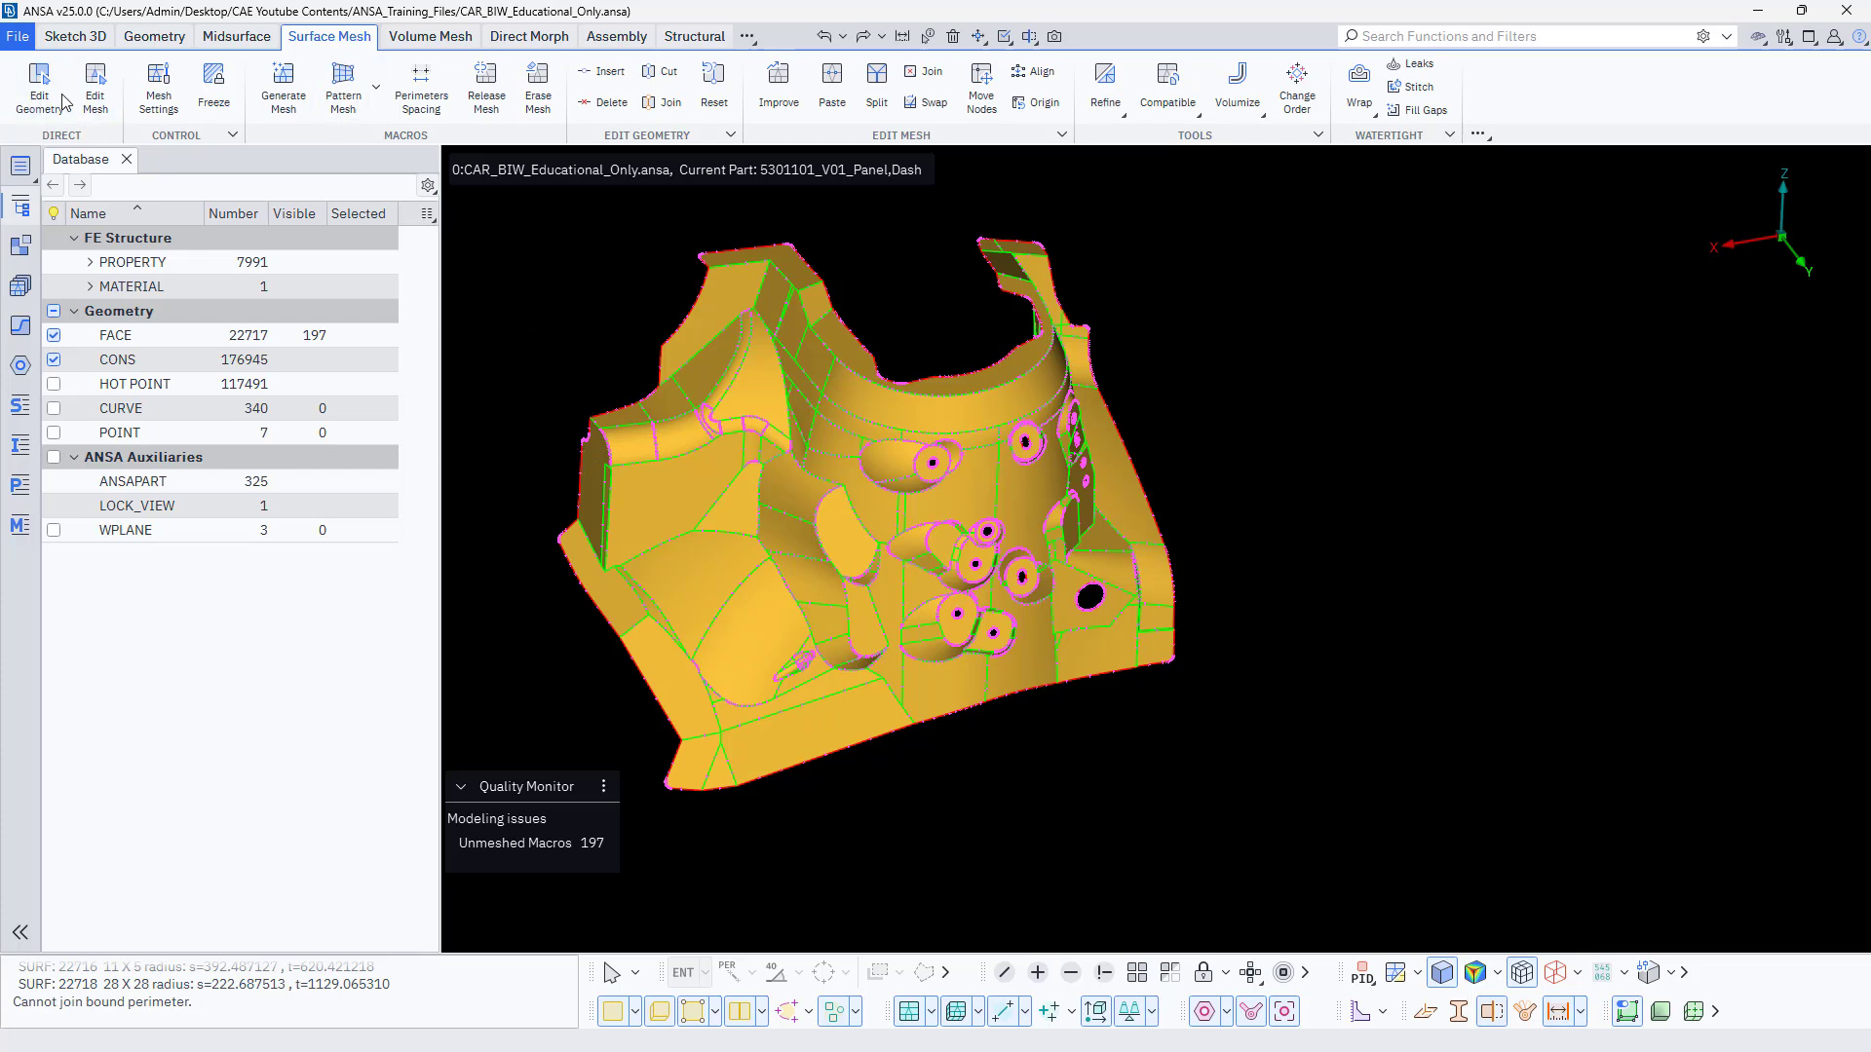
left_click(174, 100)
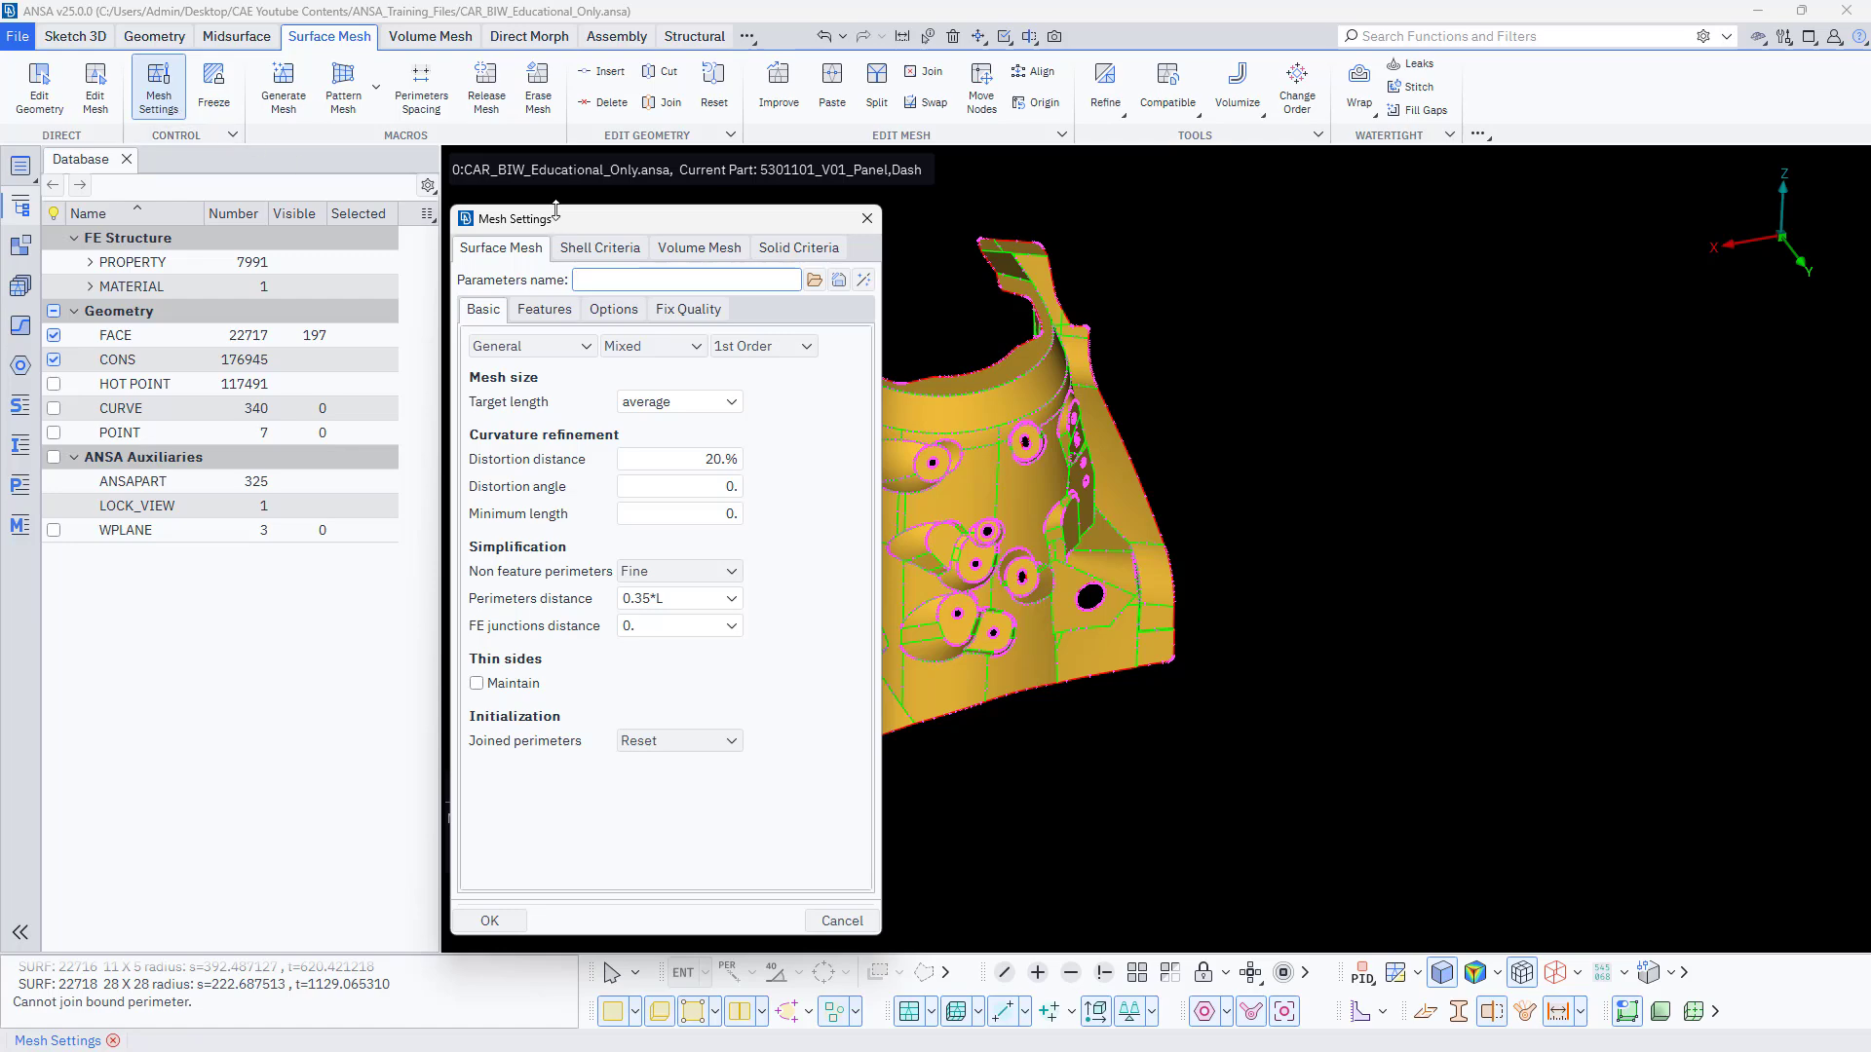
left_click_drag(543, 227, 379, 220)
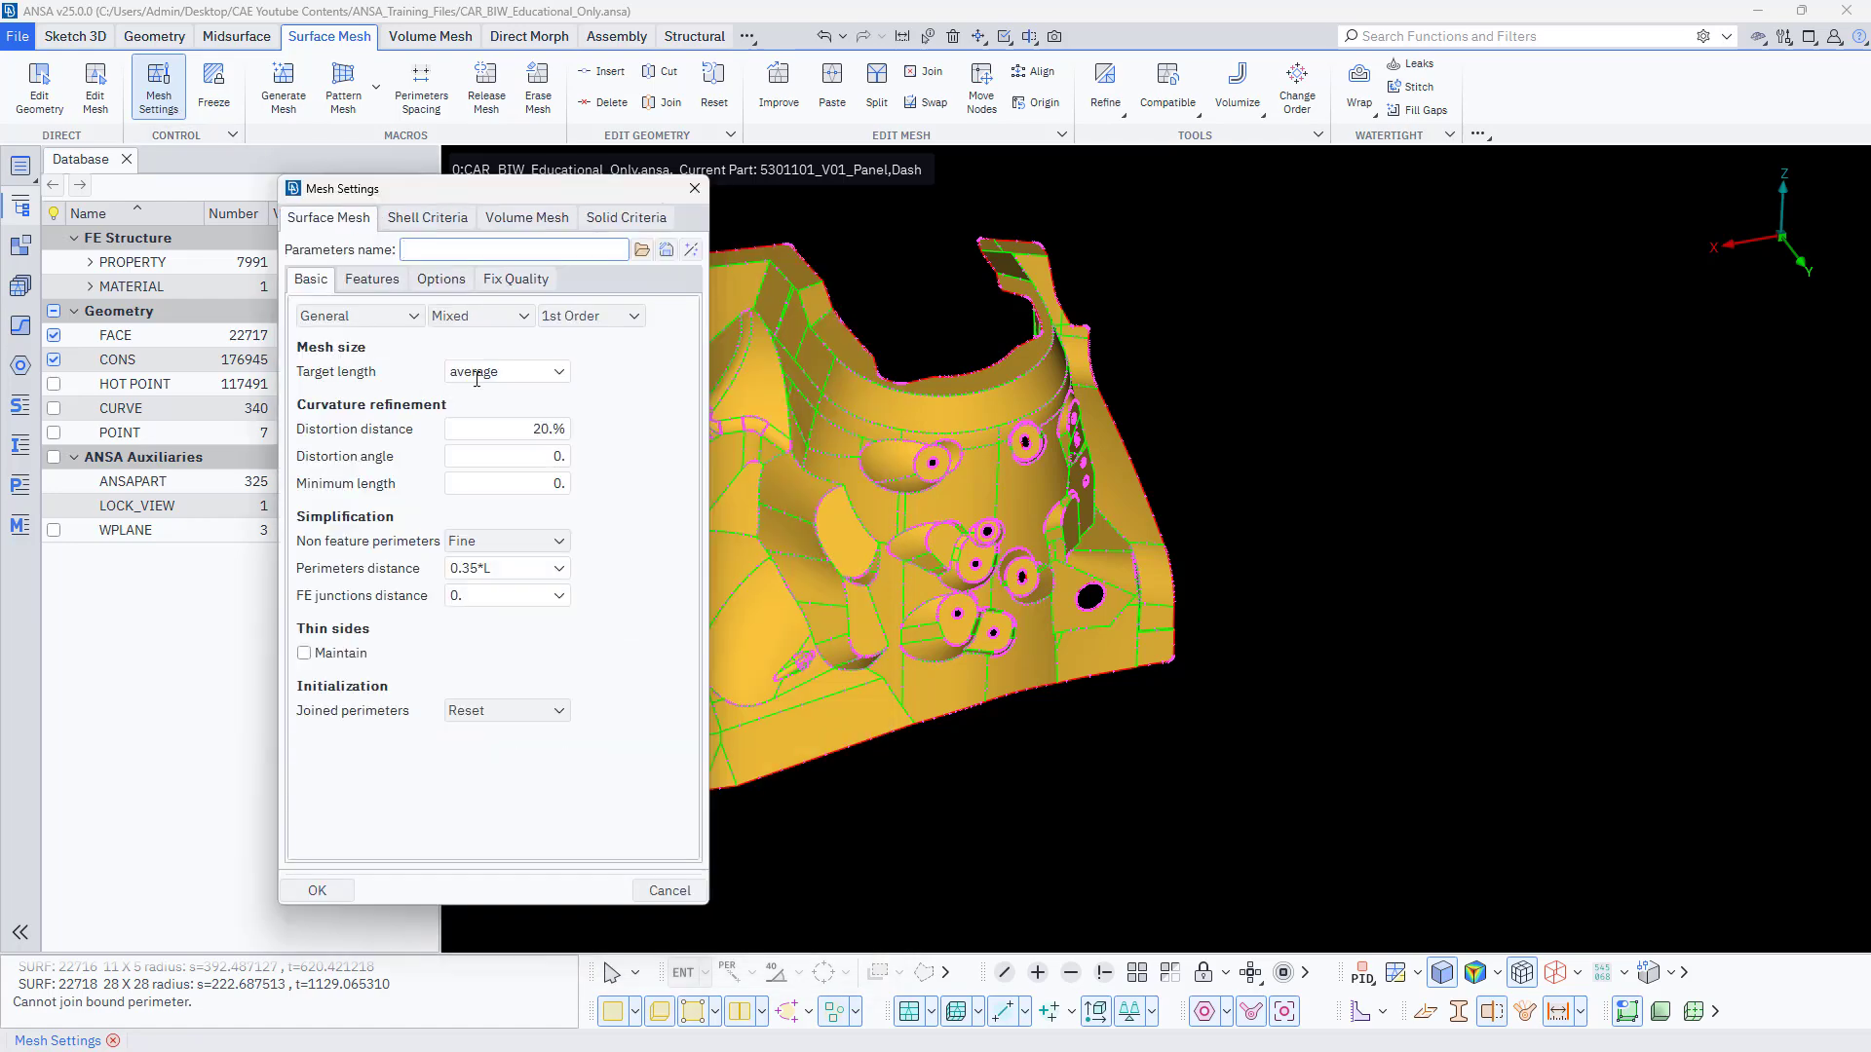
left_click(562, 372)
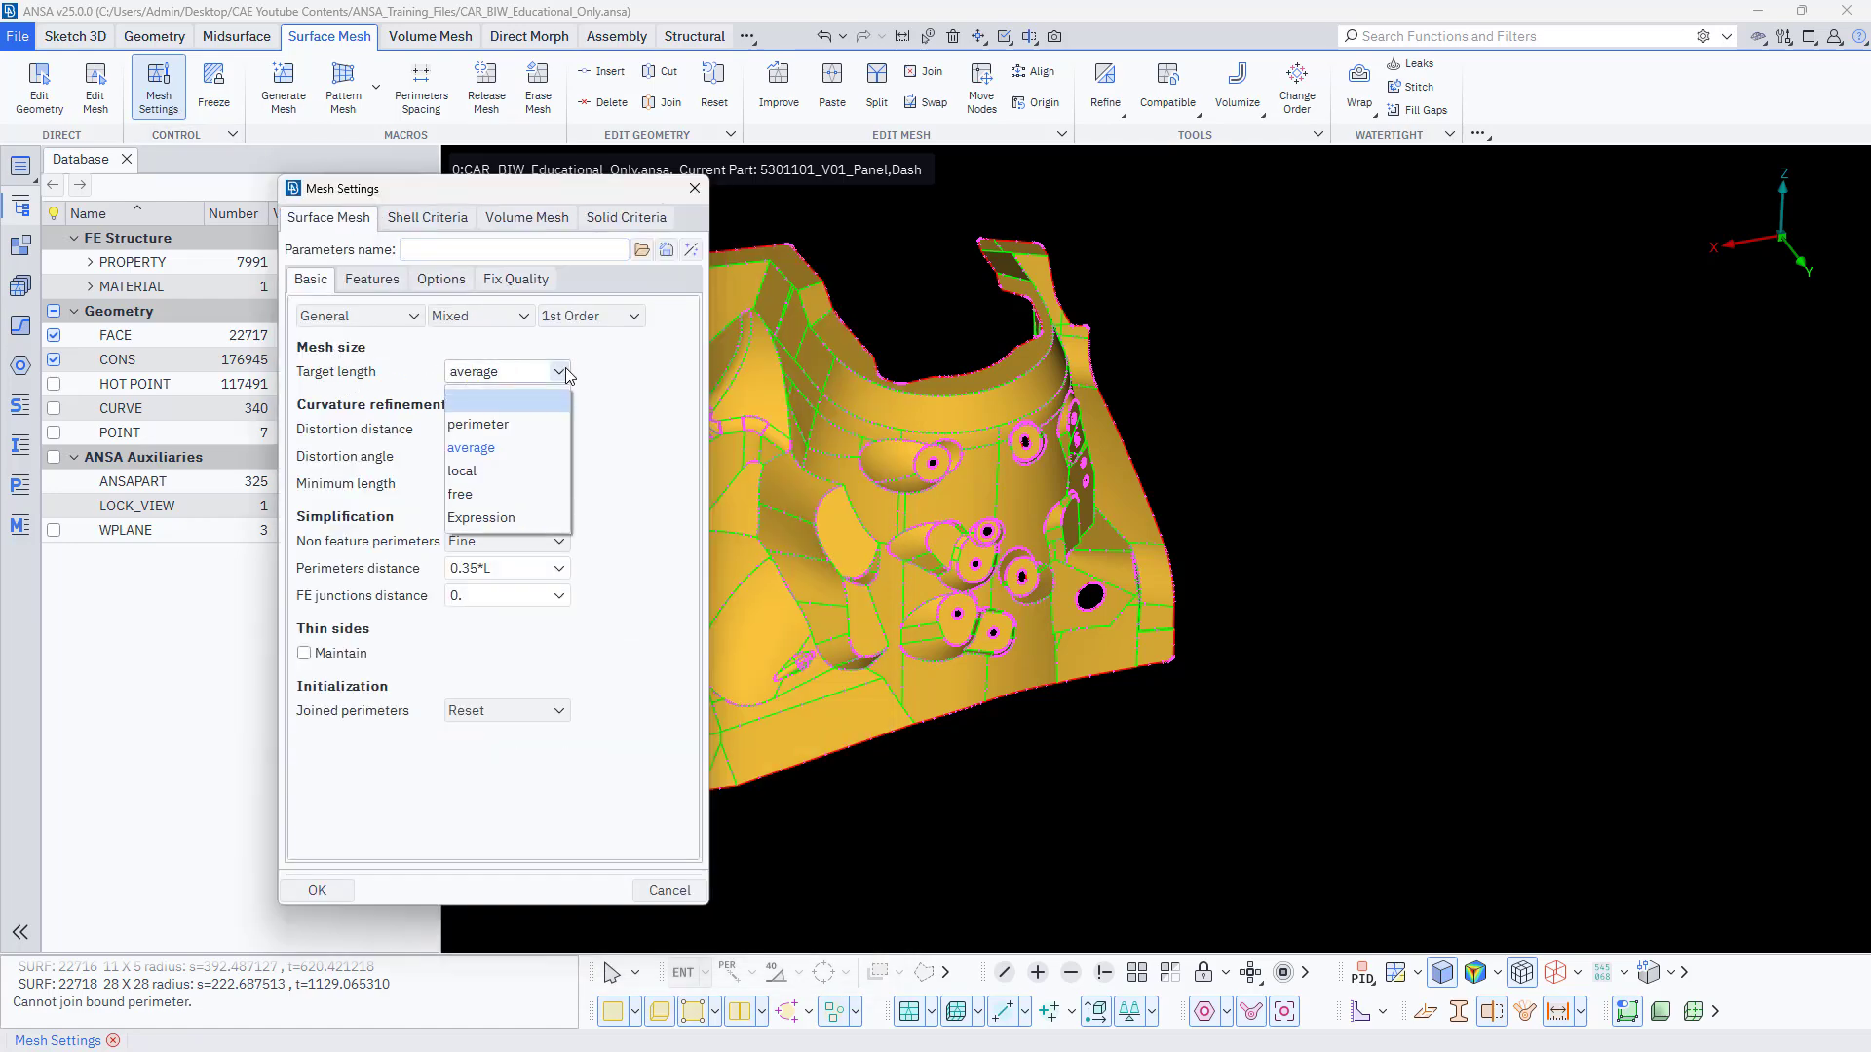
left_click(565, 366)
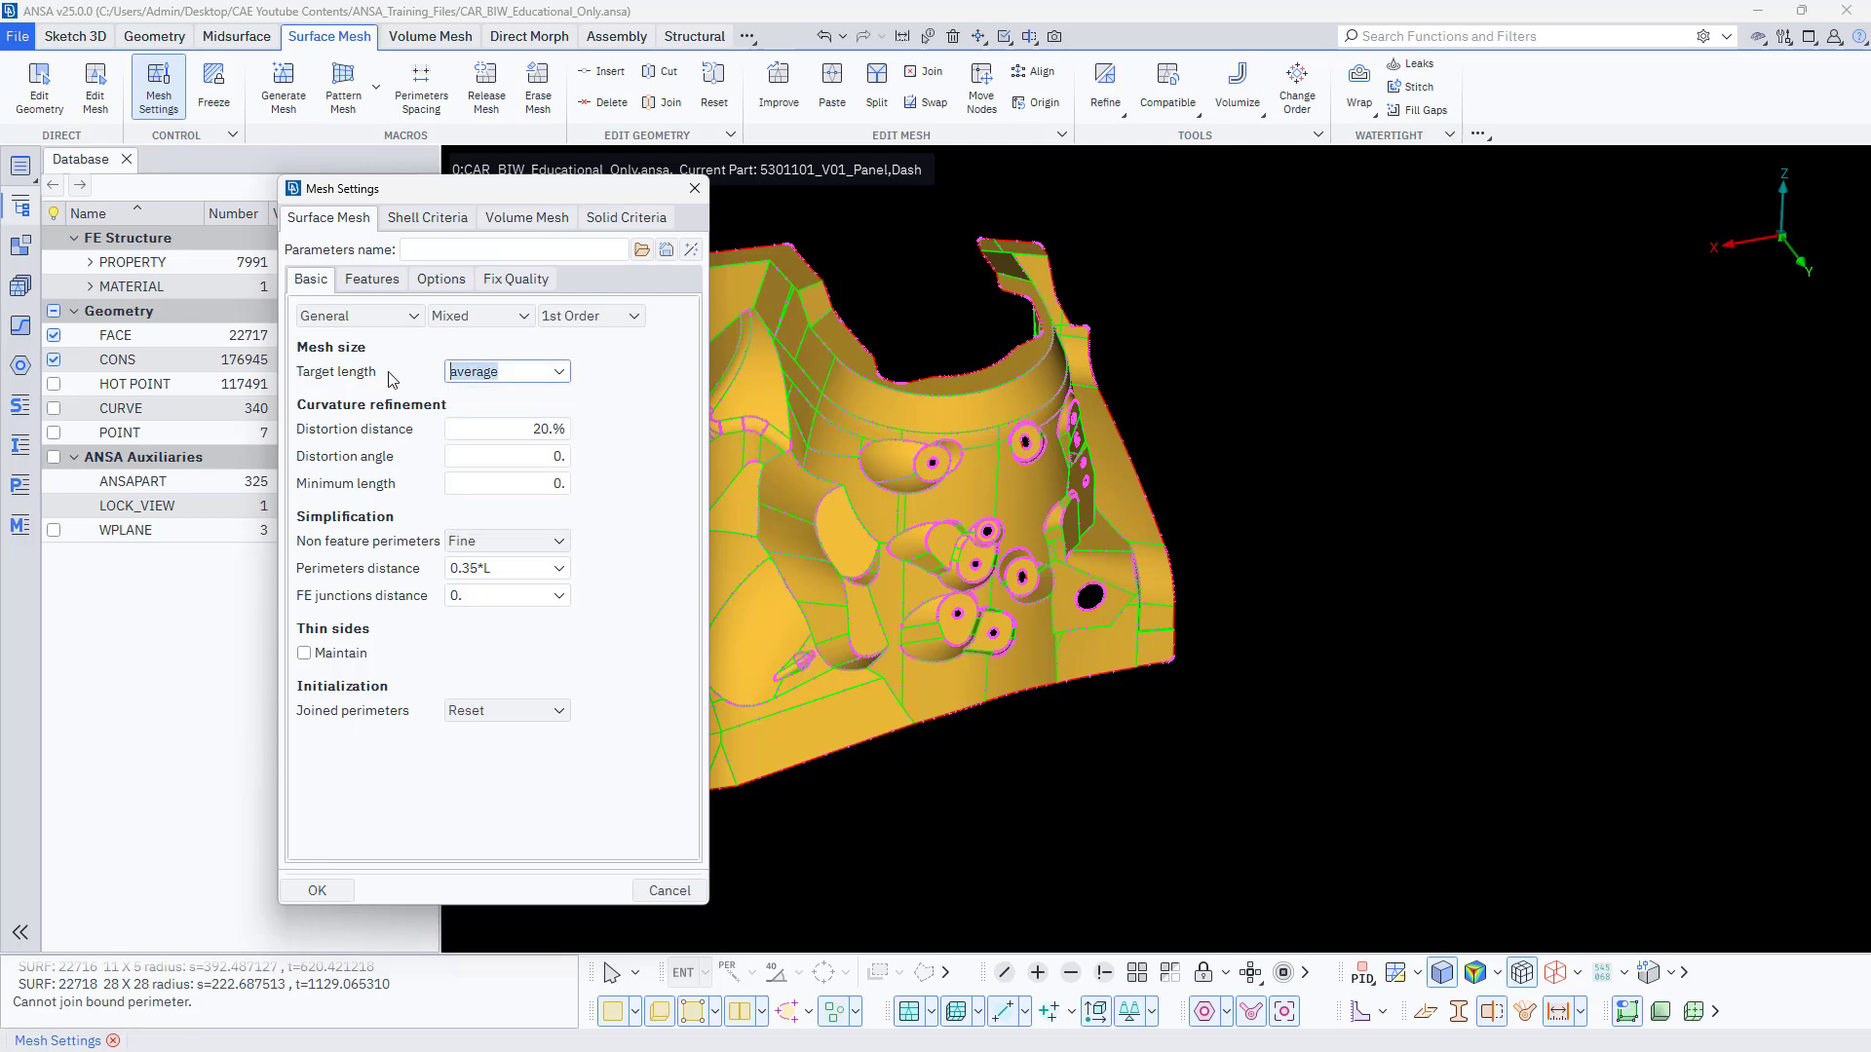
type("2")
Review the available element types and element orders for the surface mesh, keeping Mixed and 1st Order.
left_click(473, 316)
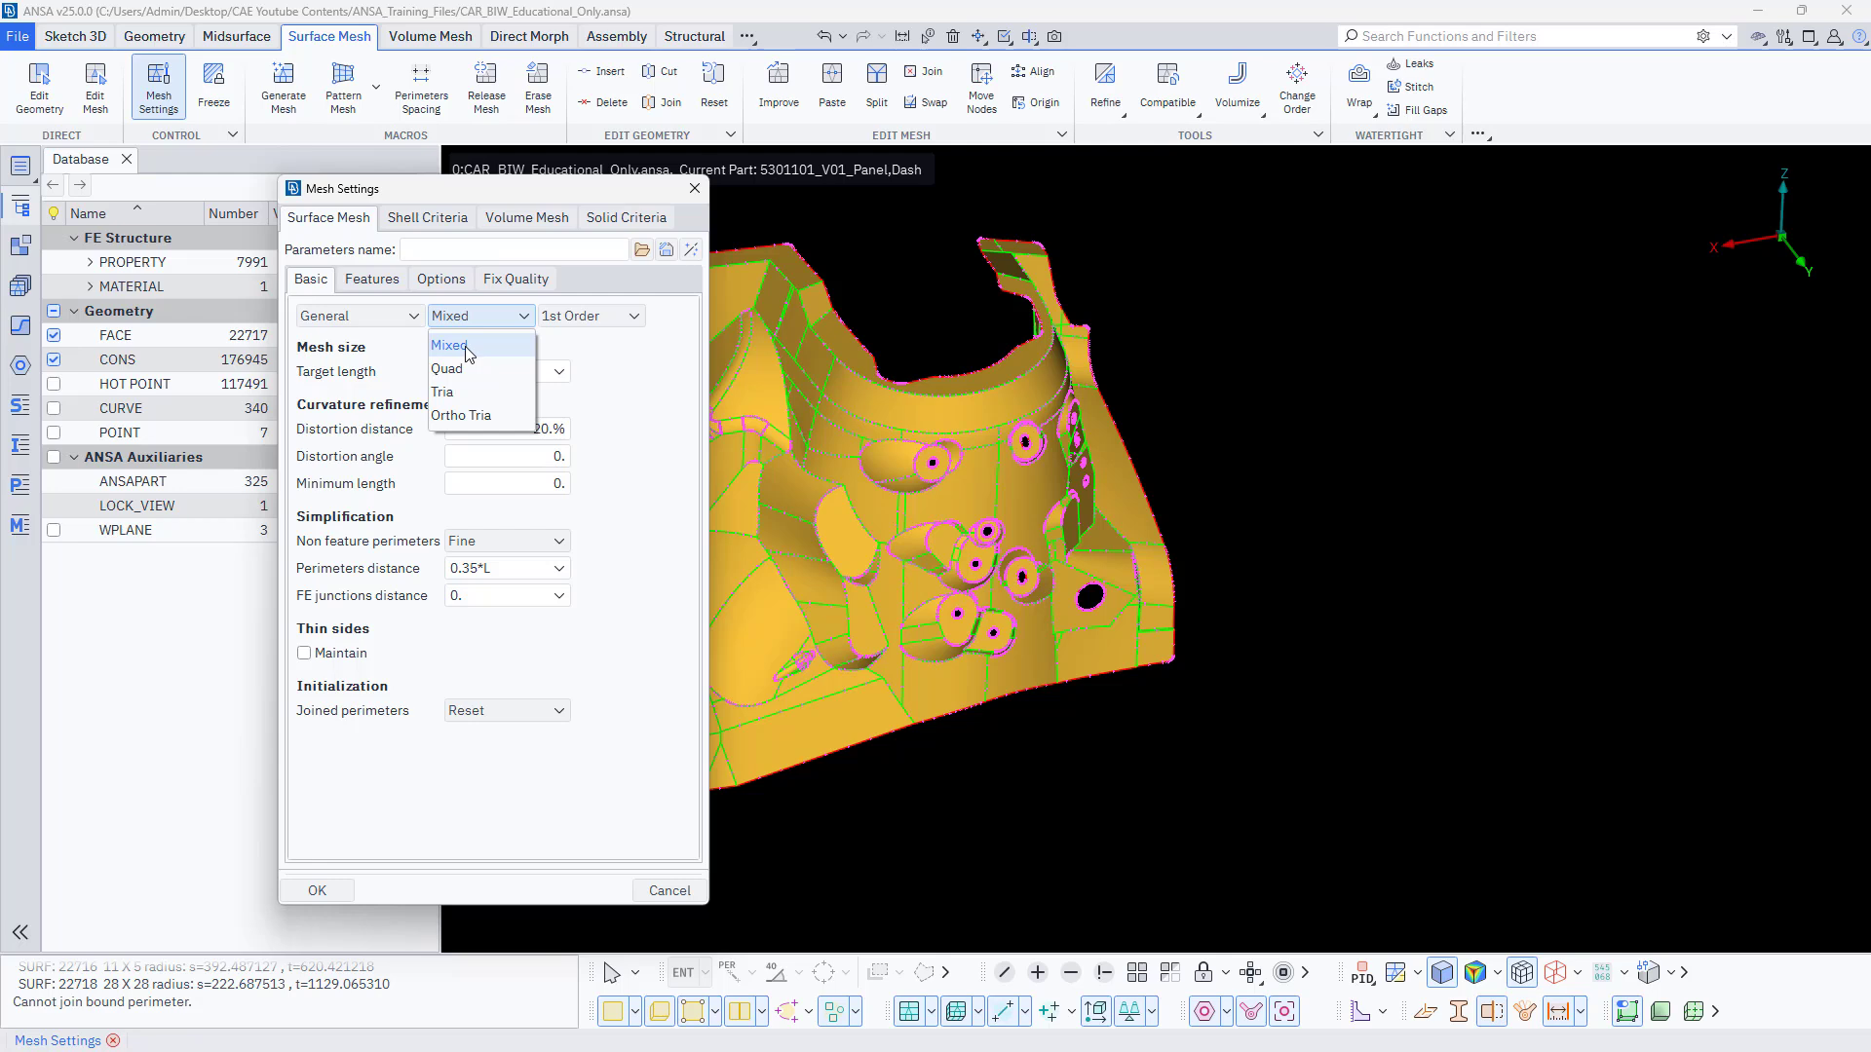
left_click(467, 348)
left_click(481, 317)
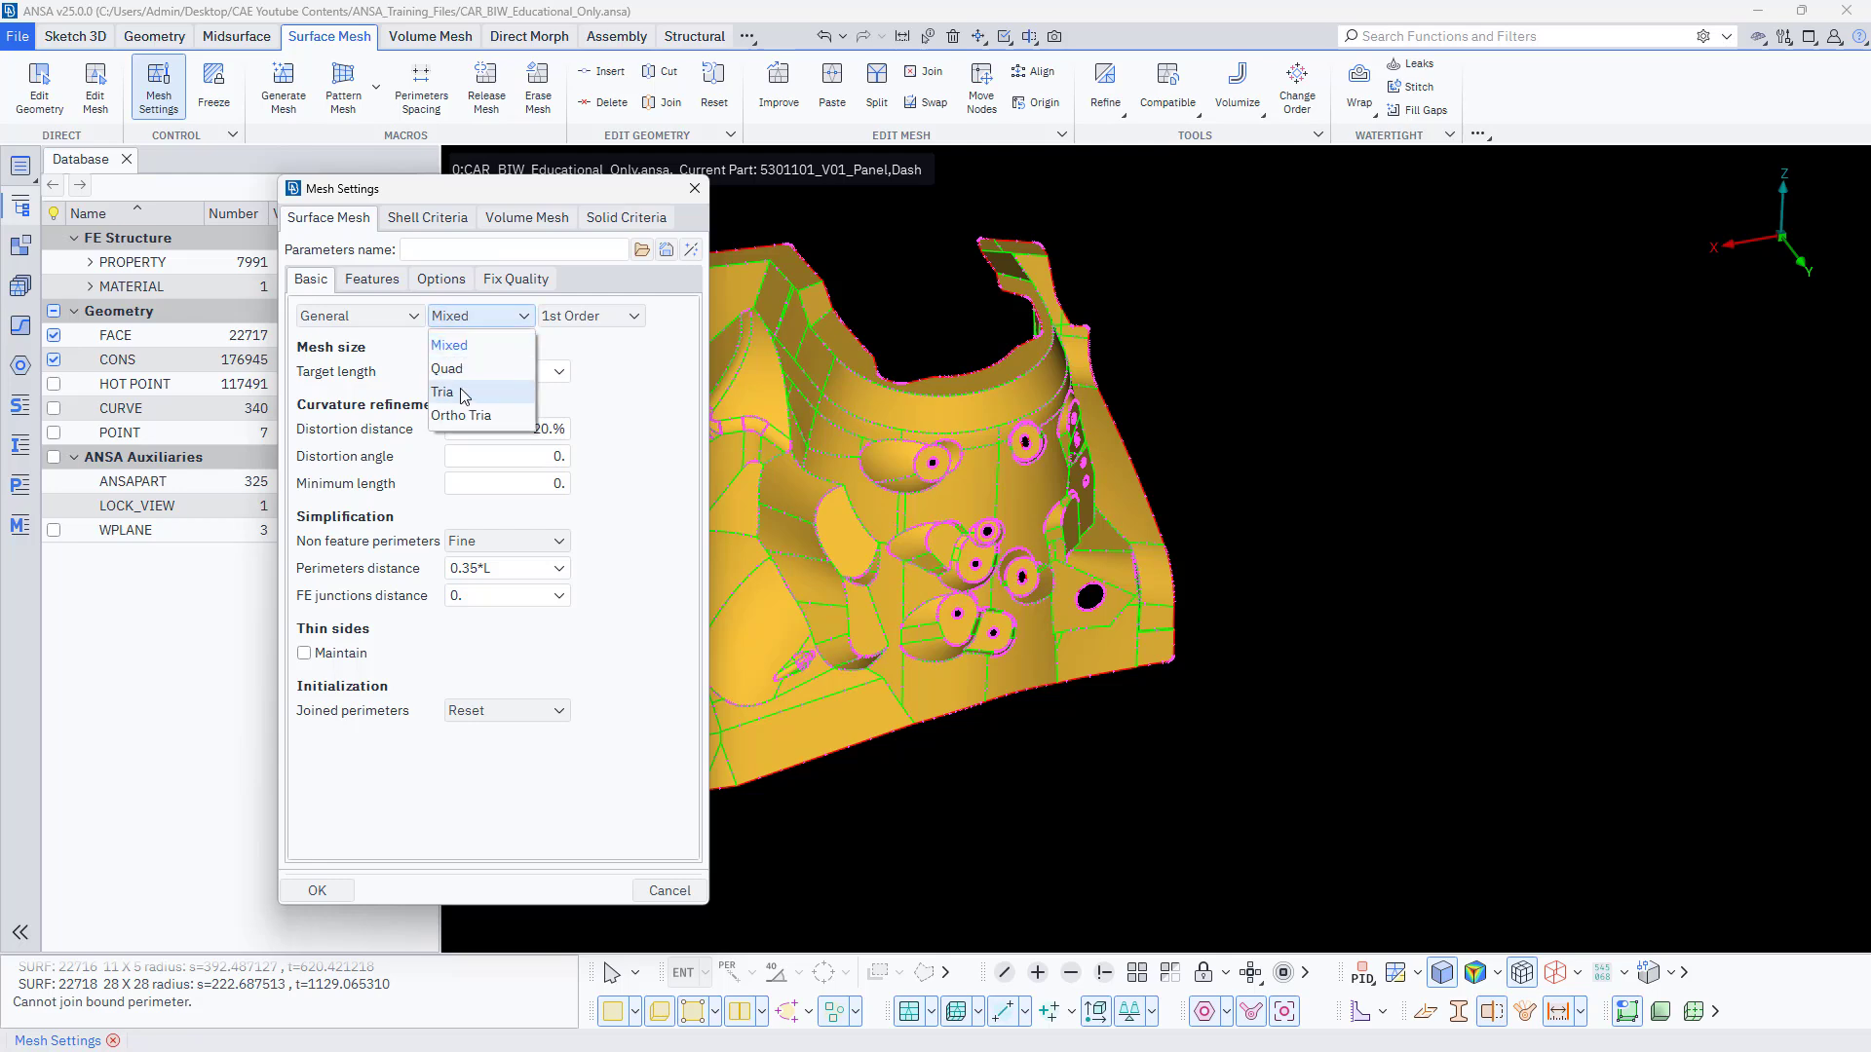
left_click(492, 316)
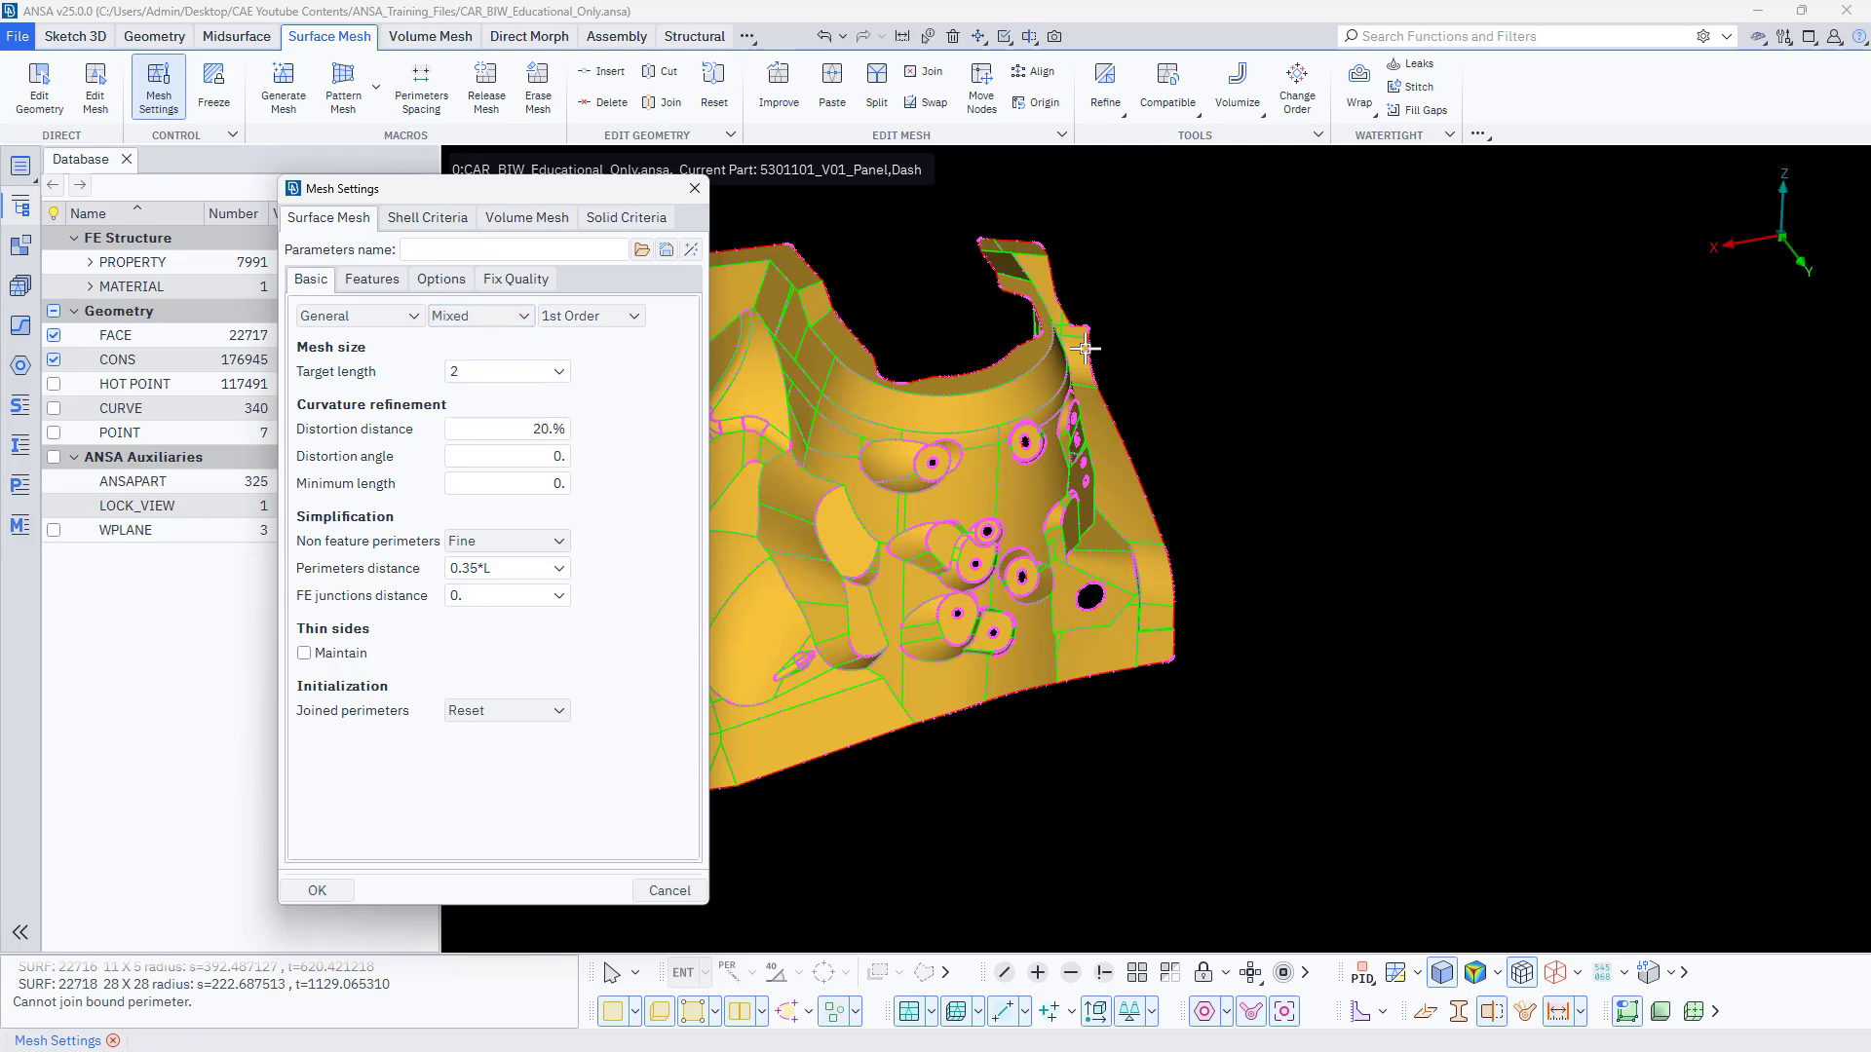
scroll(1431, 568, "down", 3)
scroll(1148, 504, "up", 3)
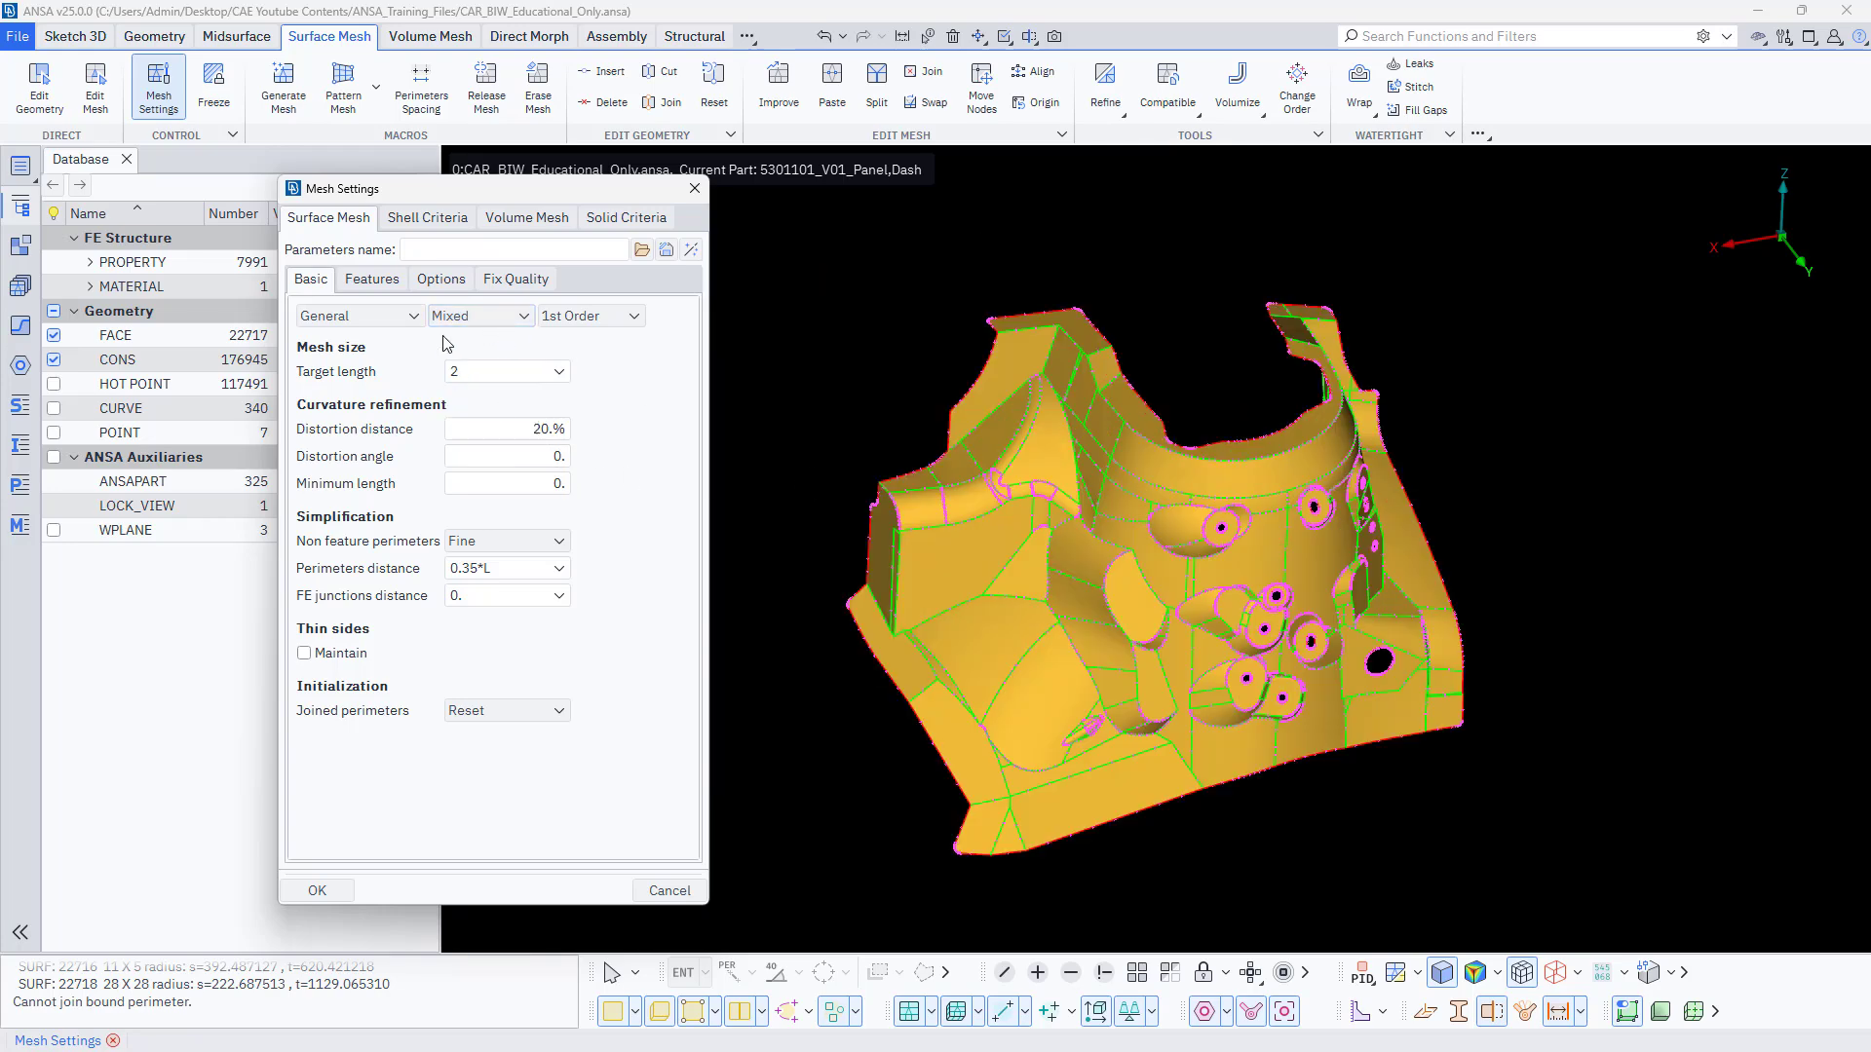
left_click(581, 317)
left_click(579, 348)
Enable the aspect ratio criterion with NASTRAN calculation and the skewness criterion with PATRAN calculation for shell quality.
left_click(409, 221)
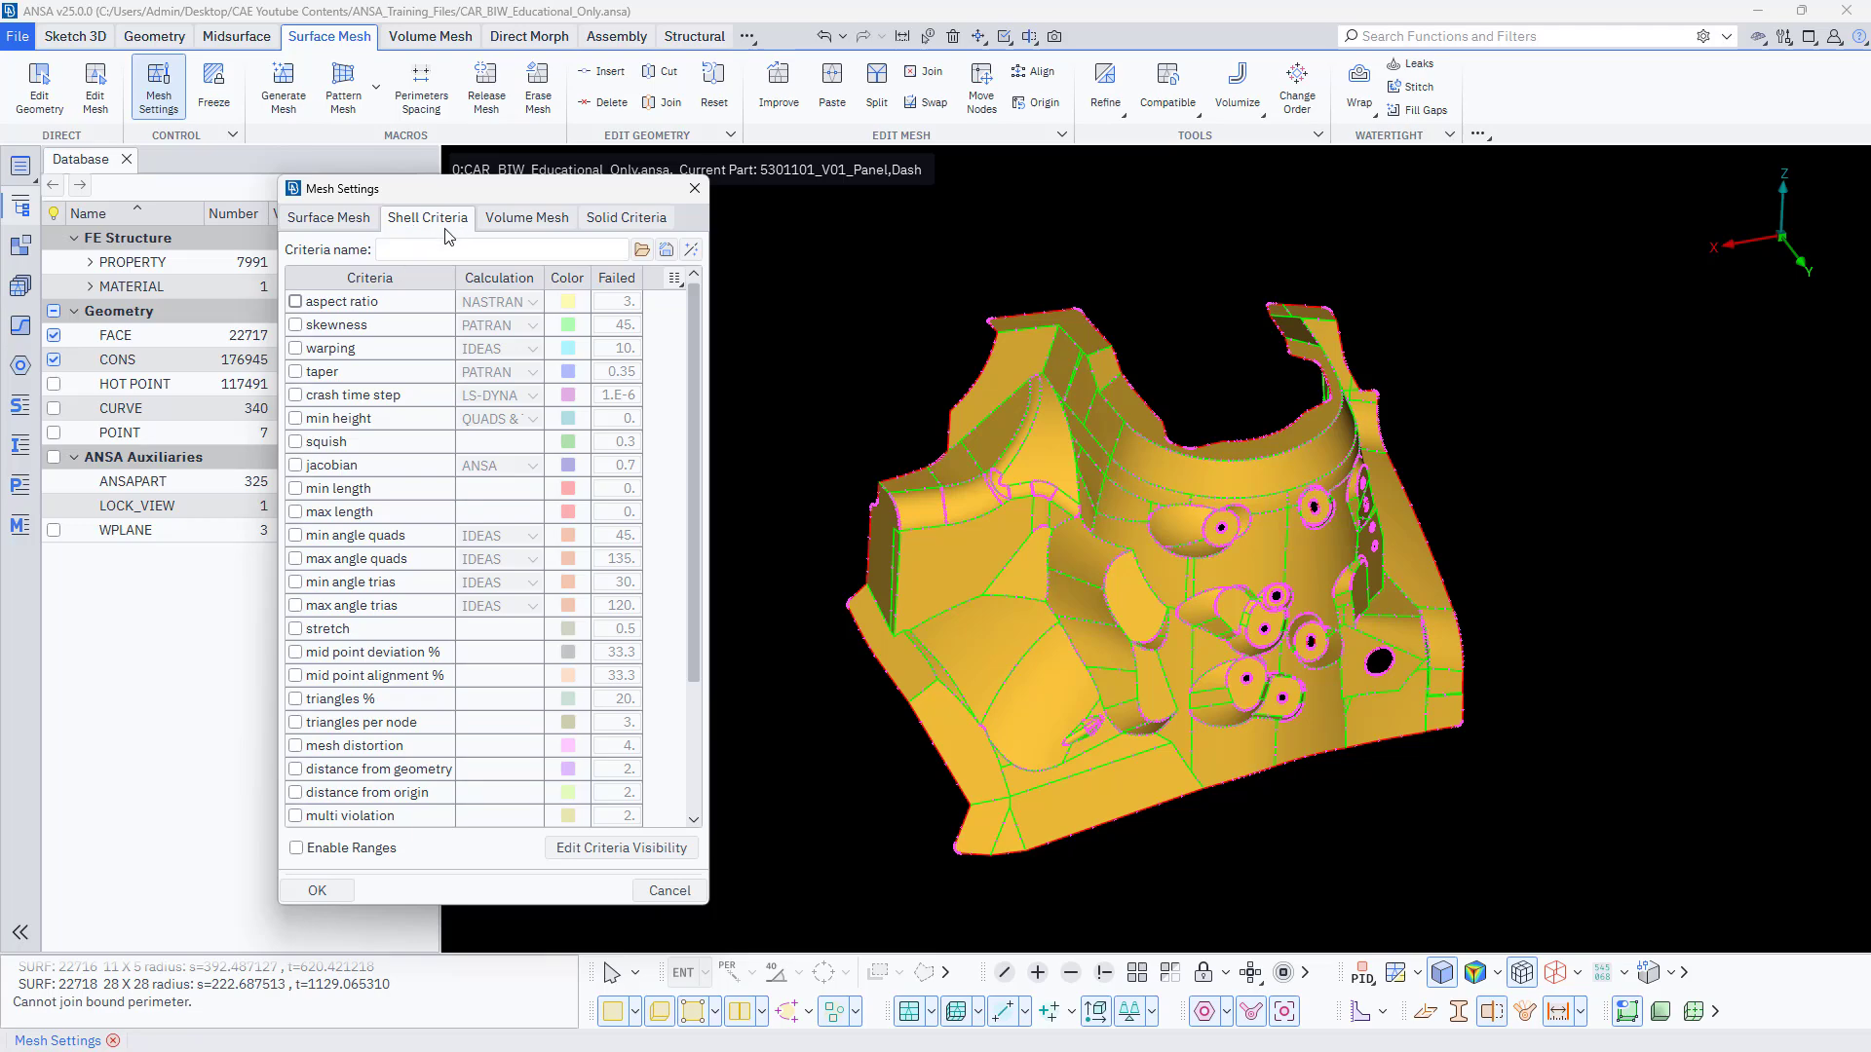
left_click(338, 307)
left_click(529, 303)
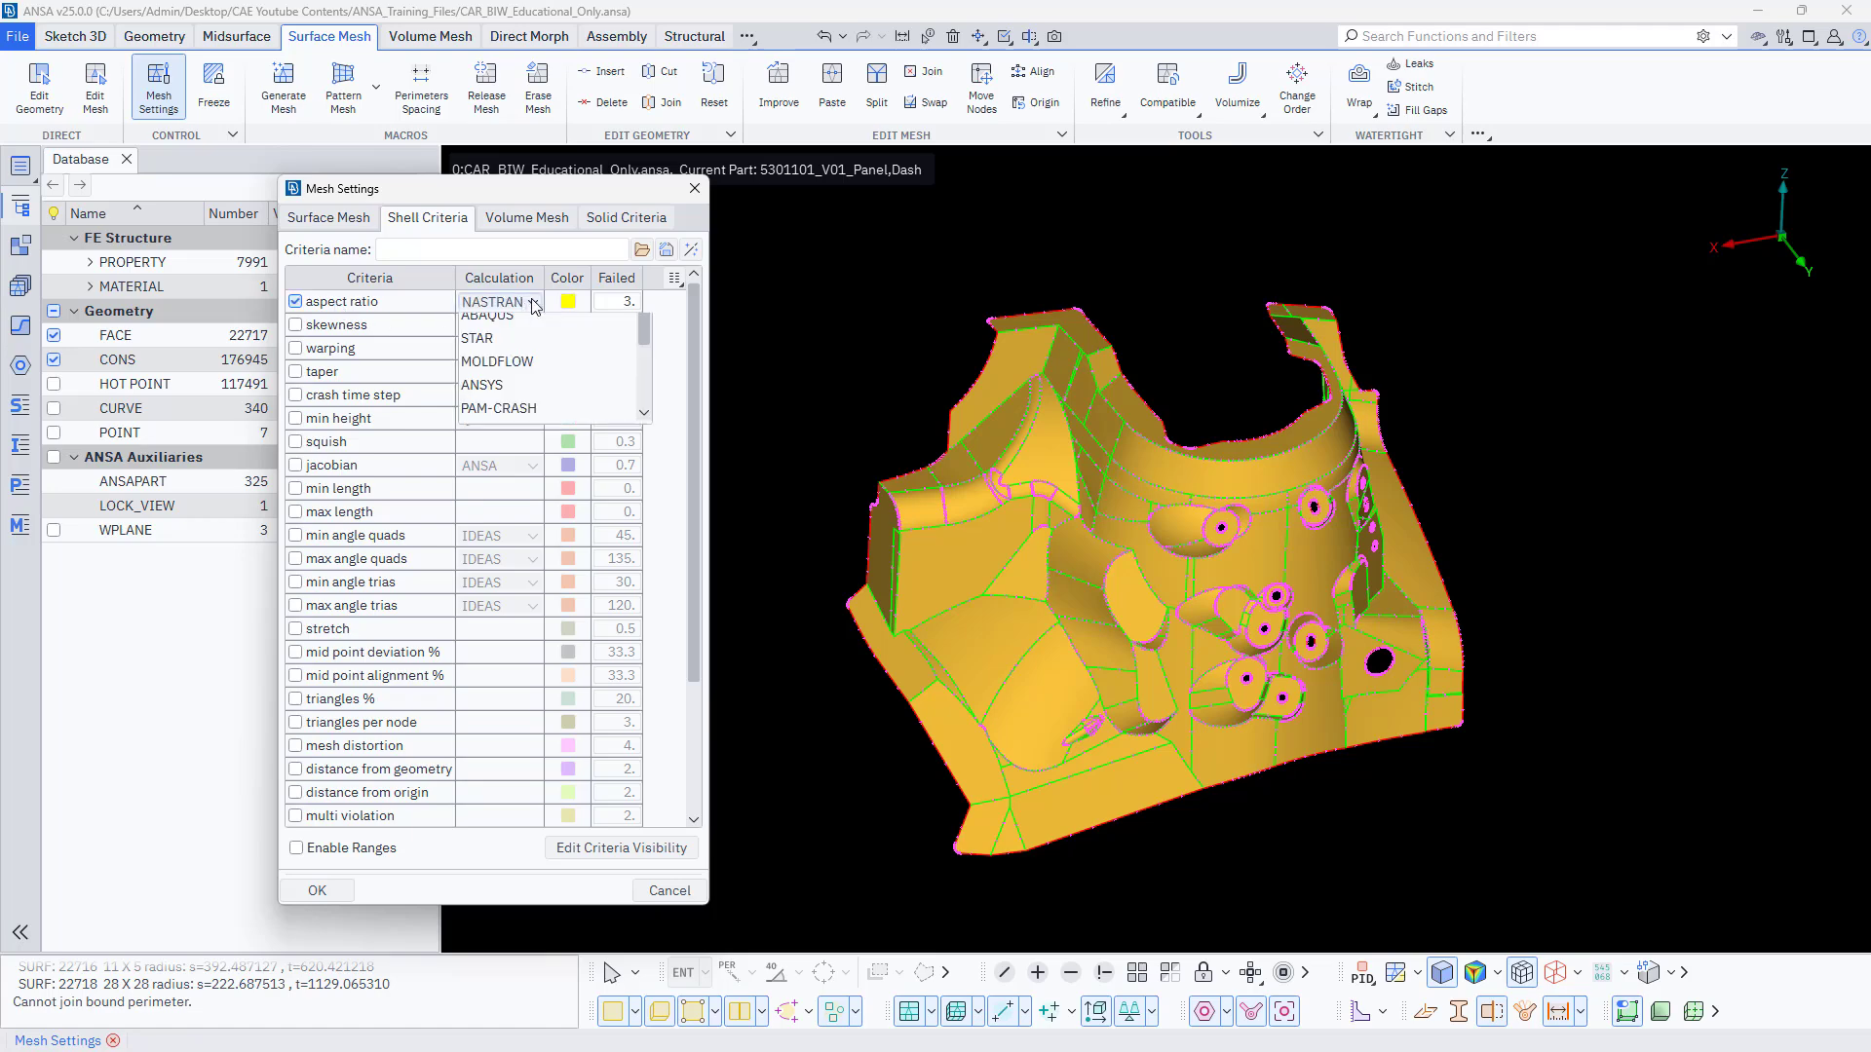
left_click(533, 304)
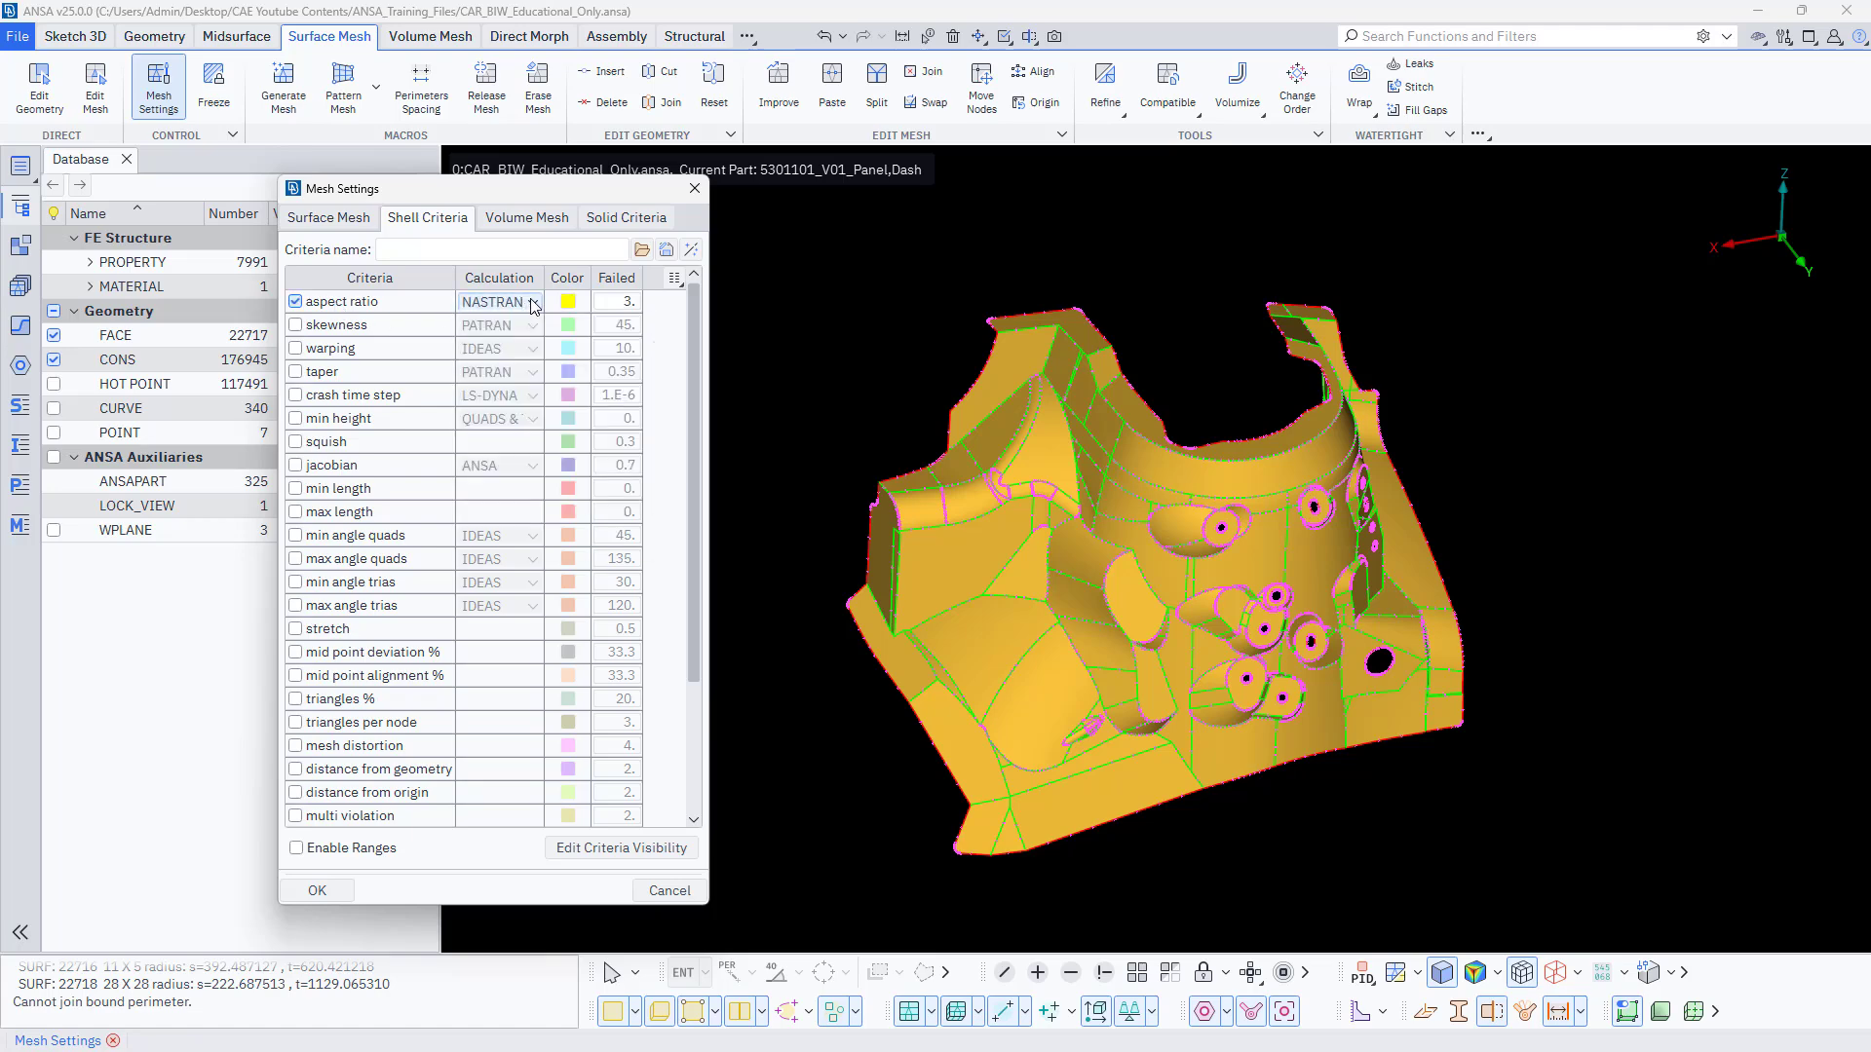
left_click(321, 328)
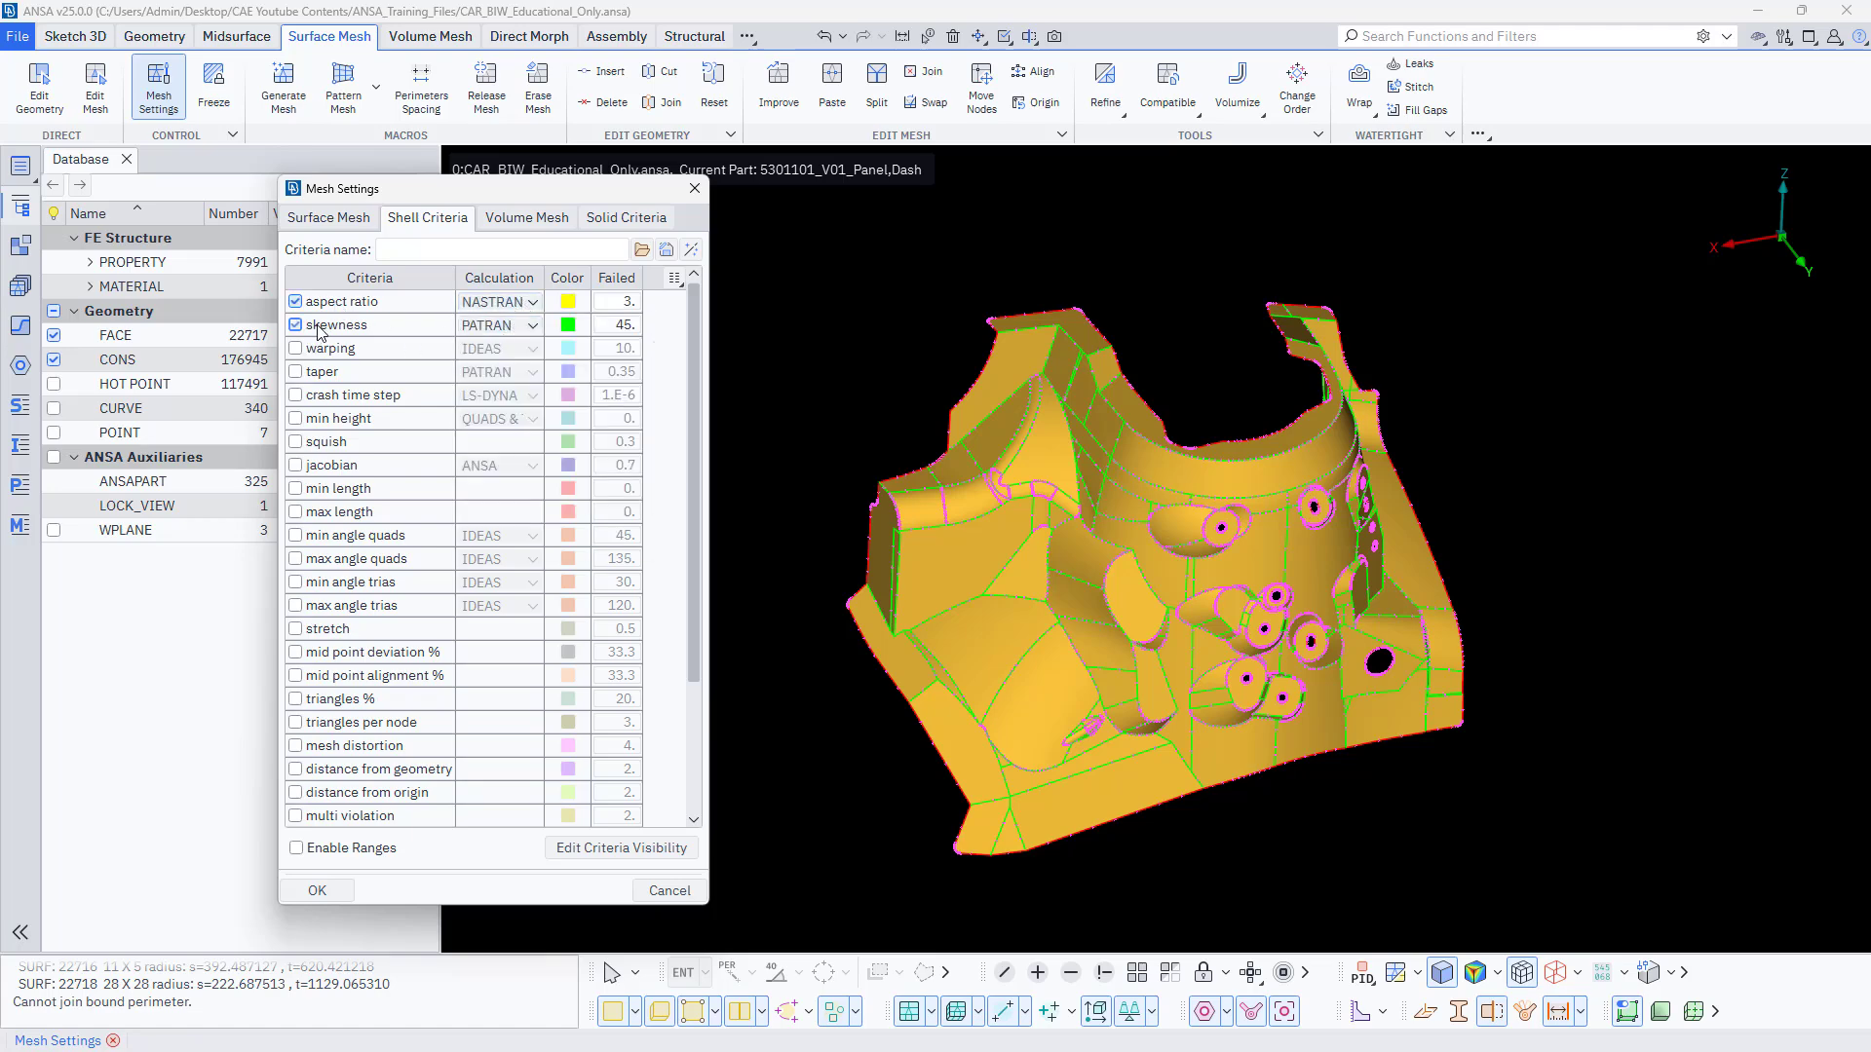
Enable the min and max length, quad and tria angle, and jacobian shell criteria, and accept the mesh settings.
left_click(297, 491)
left_click(296, 513)
left_click(296, 535)
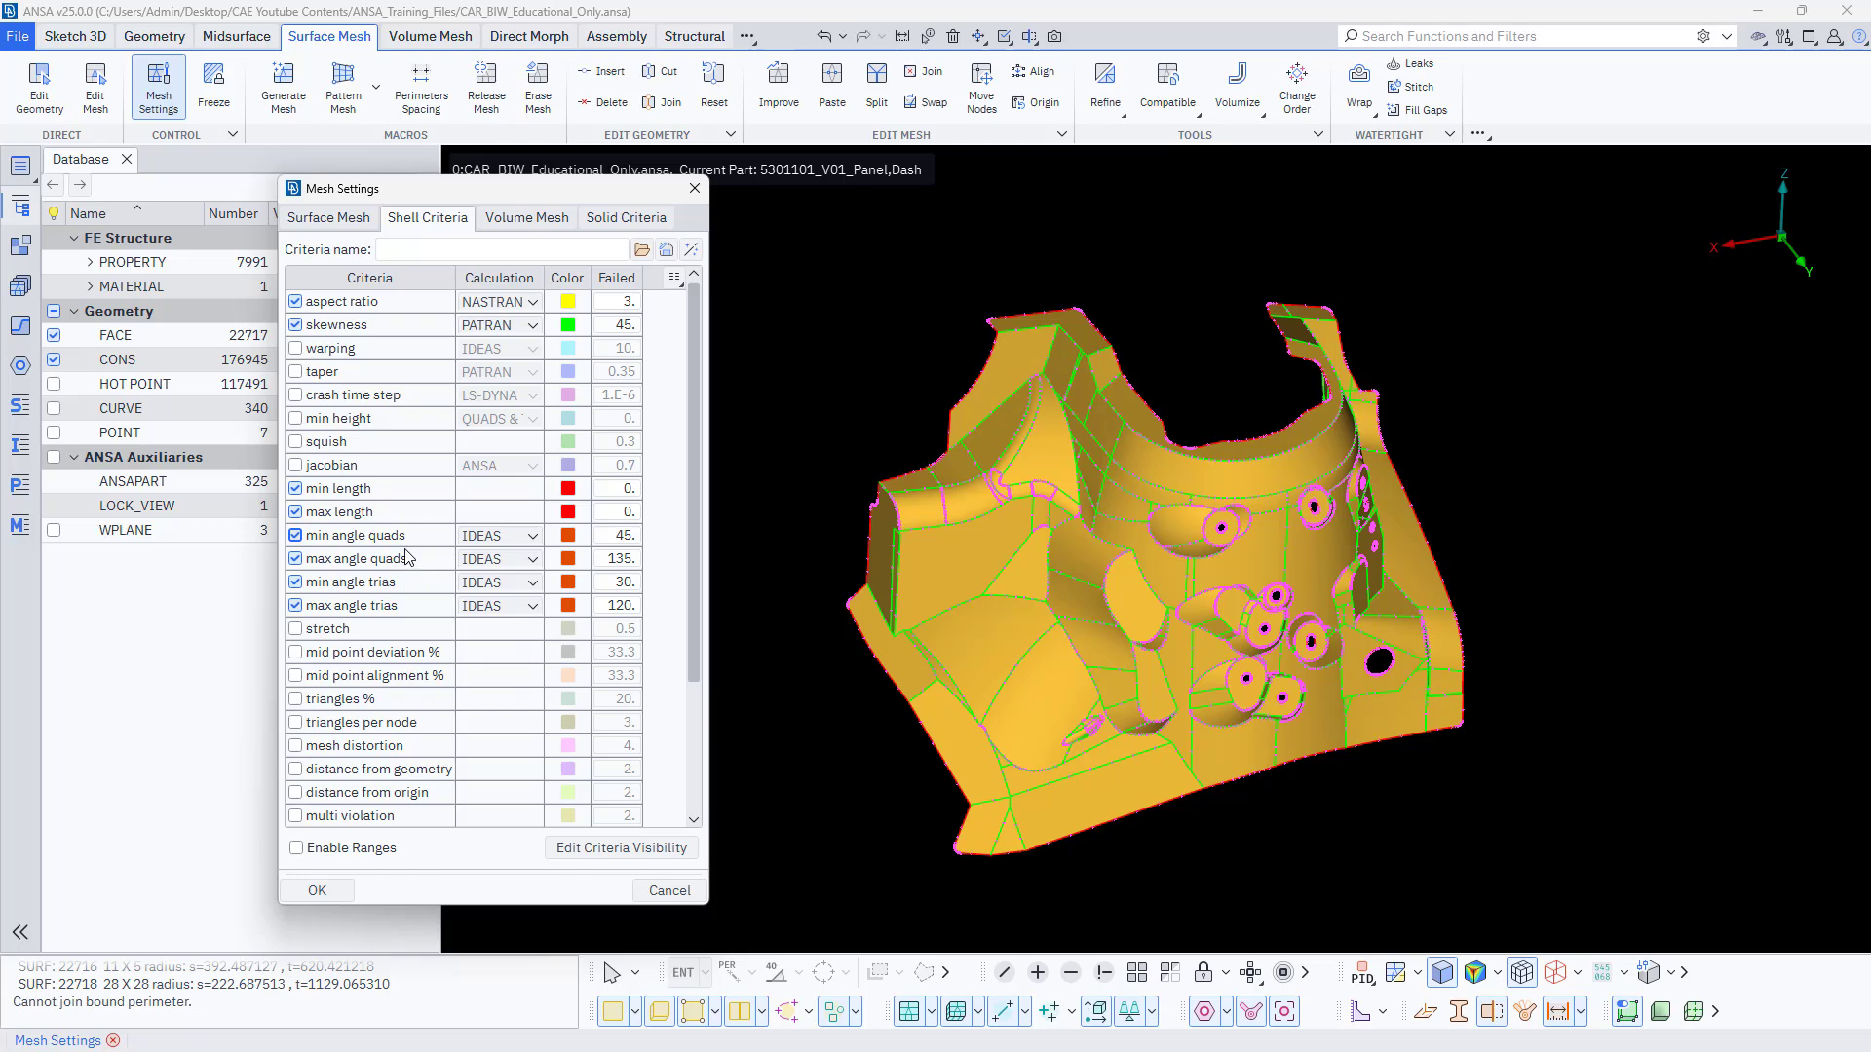
left_click(297, 467)
mouse_move(299, 445)
left_click(317, 892)
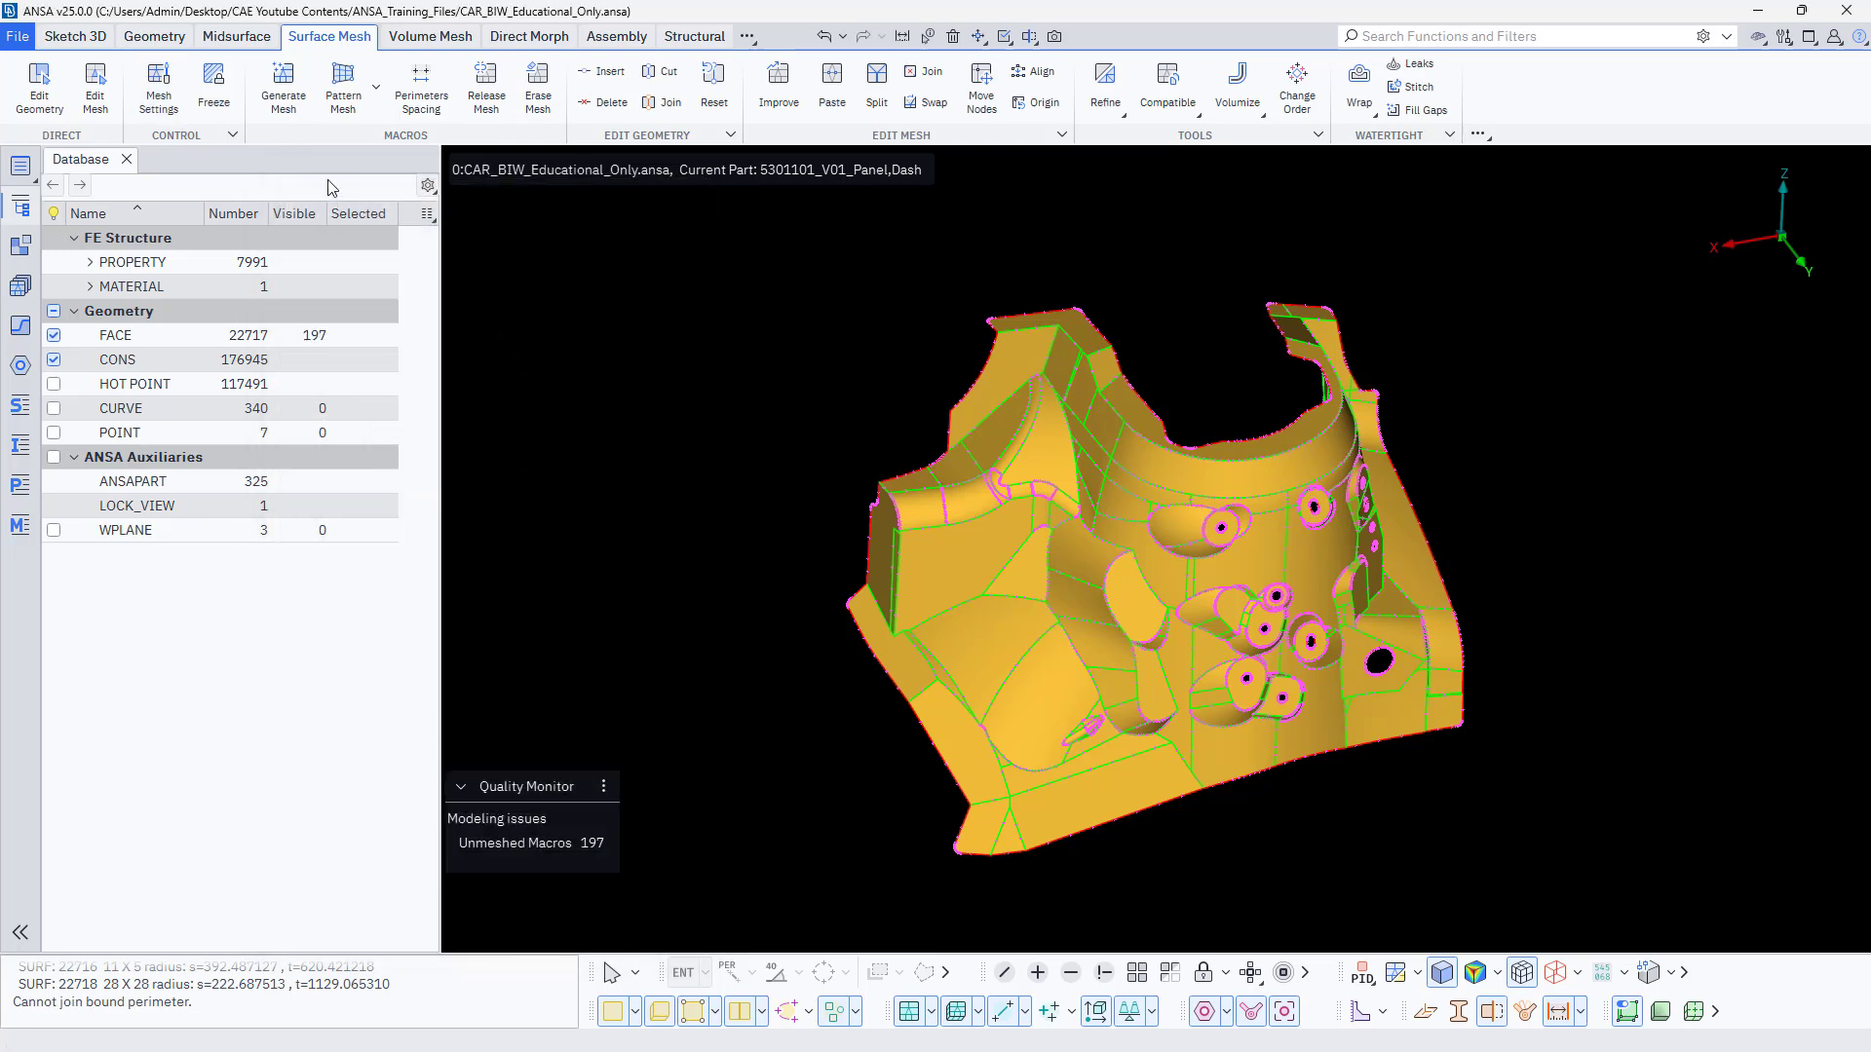
Generate a batch surface mesh on all visible faces of the strut tower, reviewing the full mesh settings before proceeding.
left_click(284, 94)
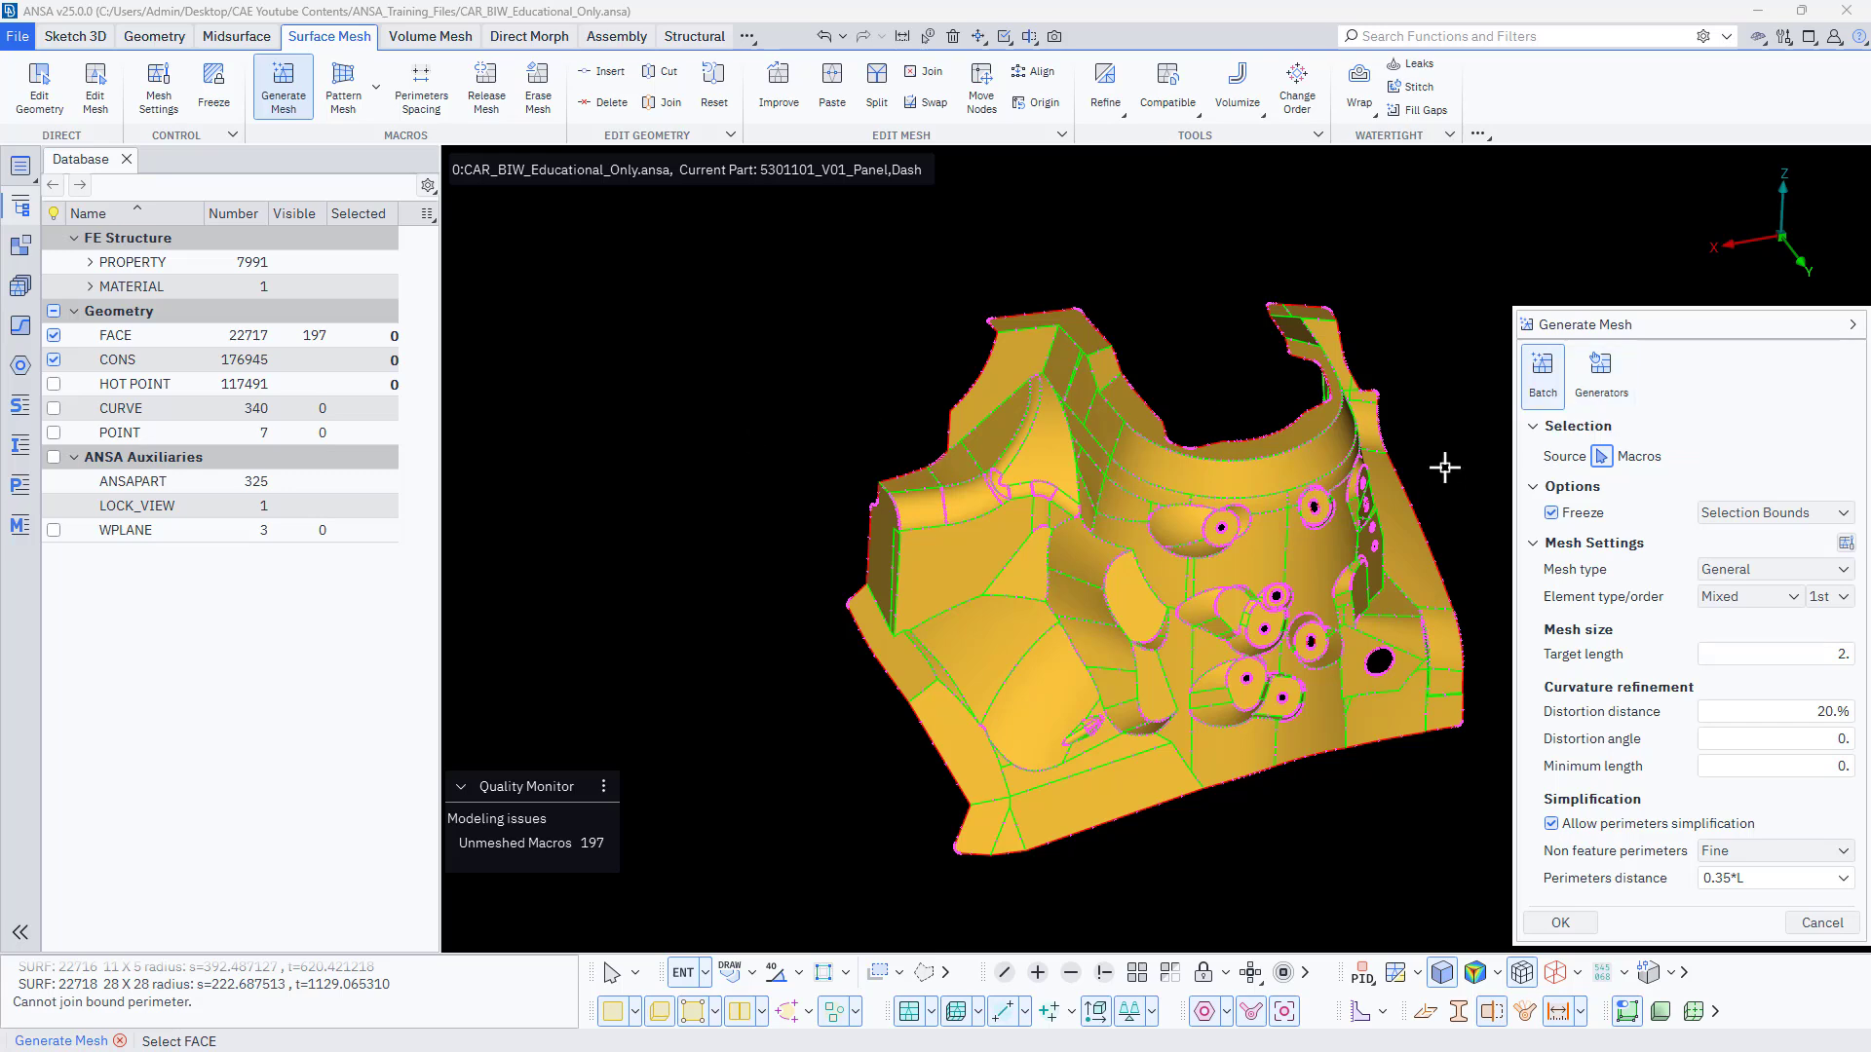
left_click(1846, 545)
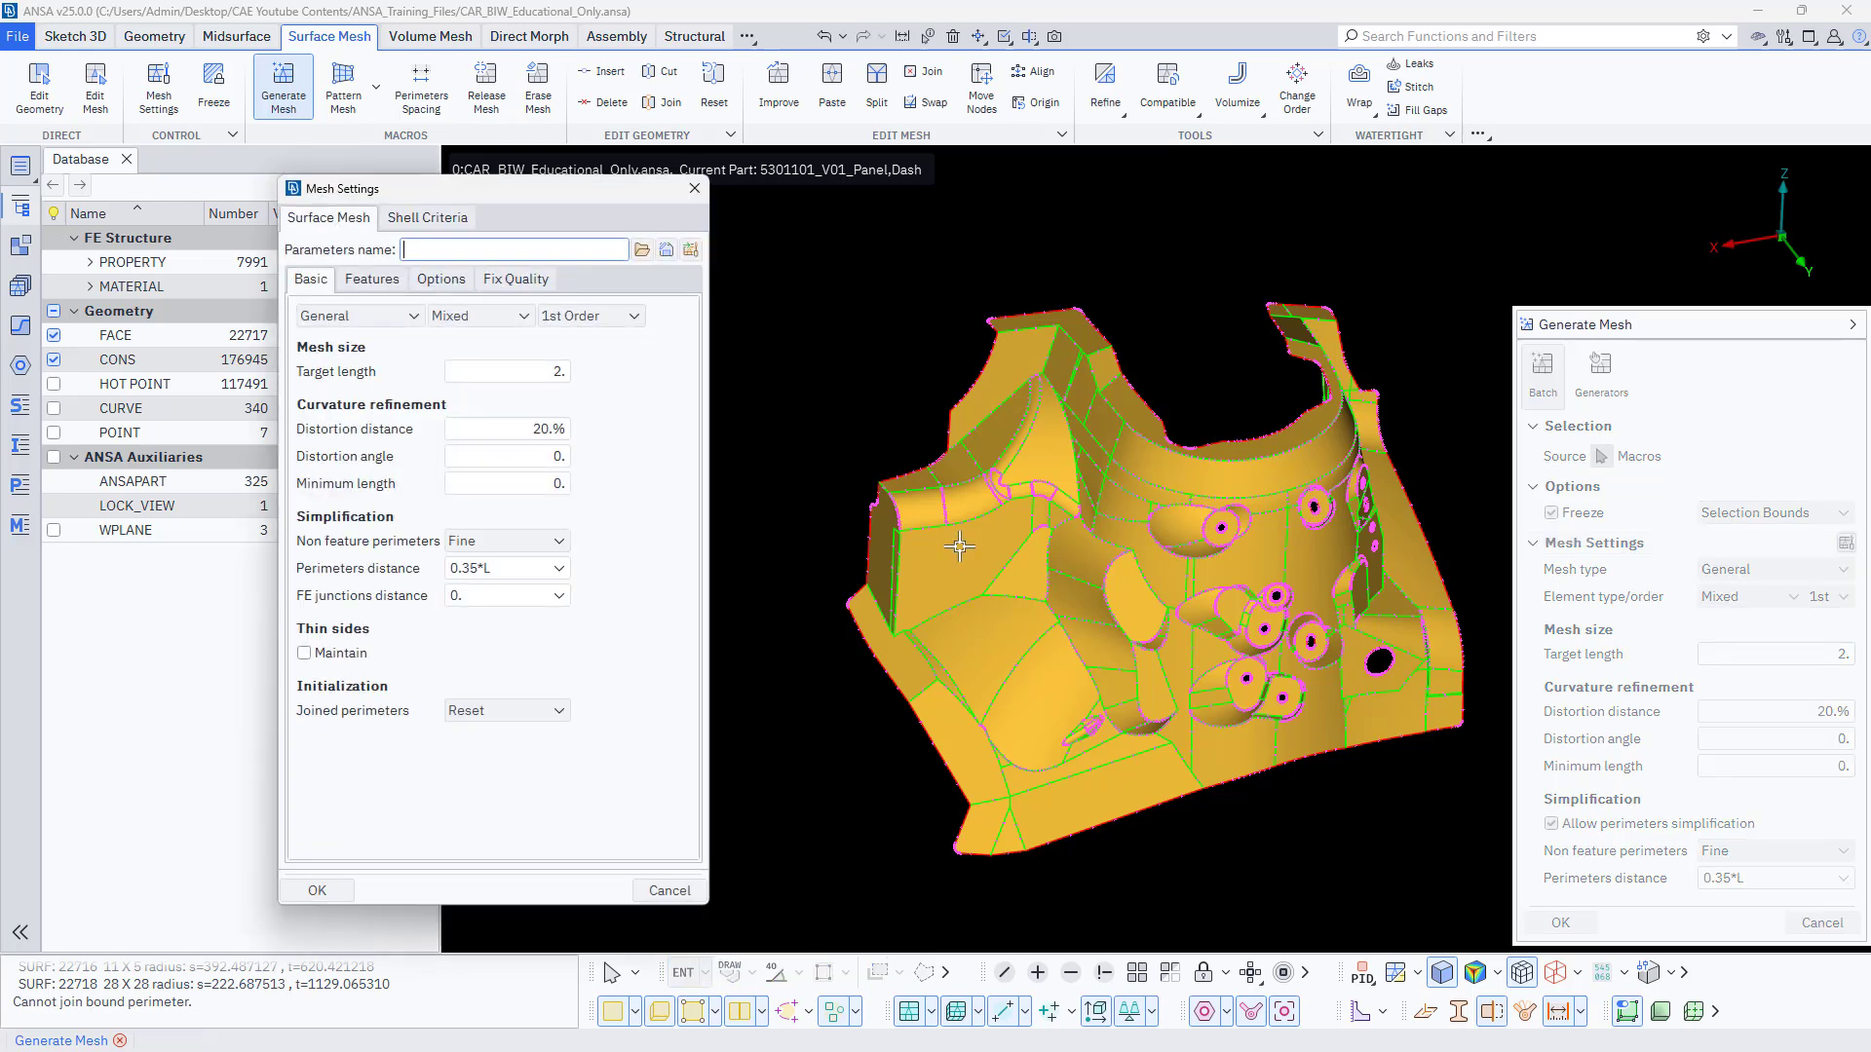
left_click(694, 191)
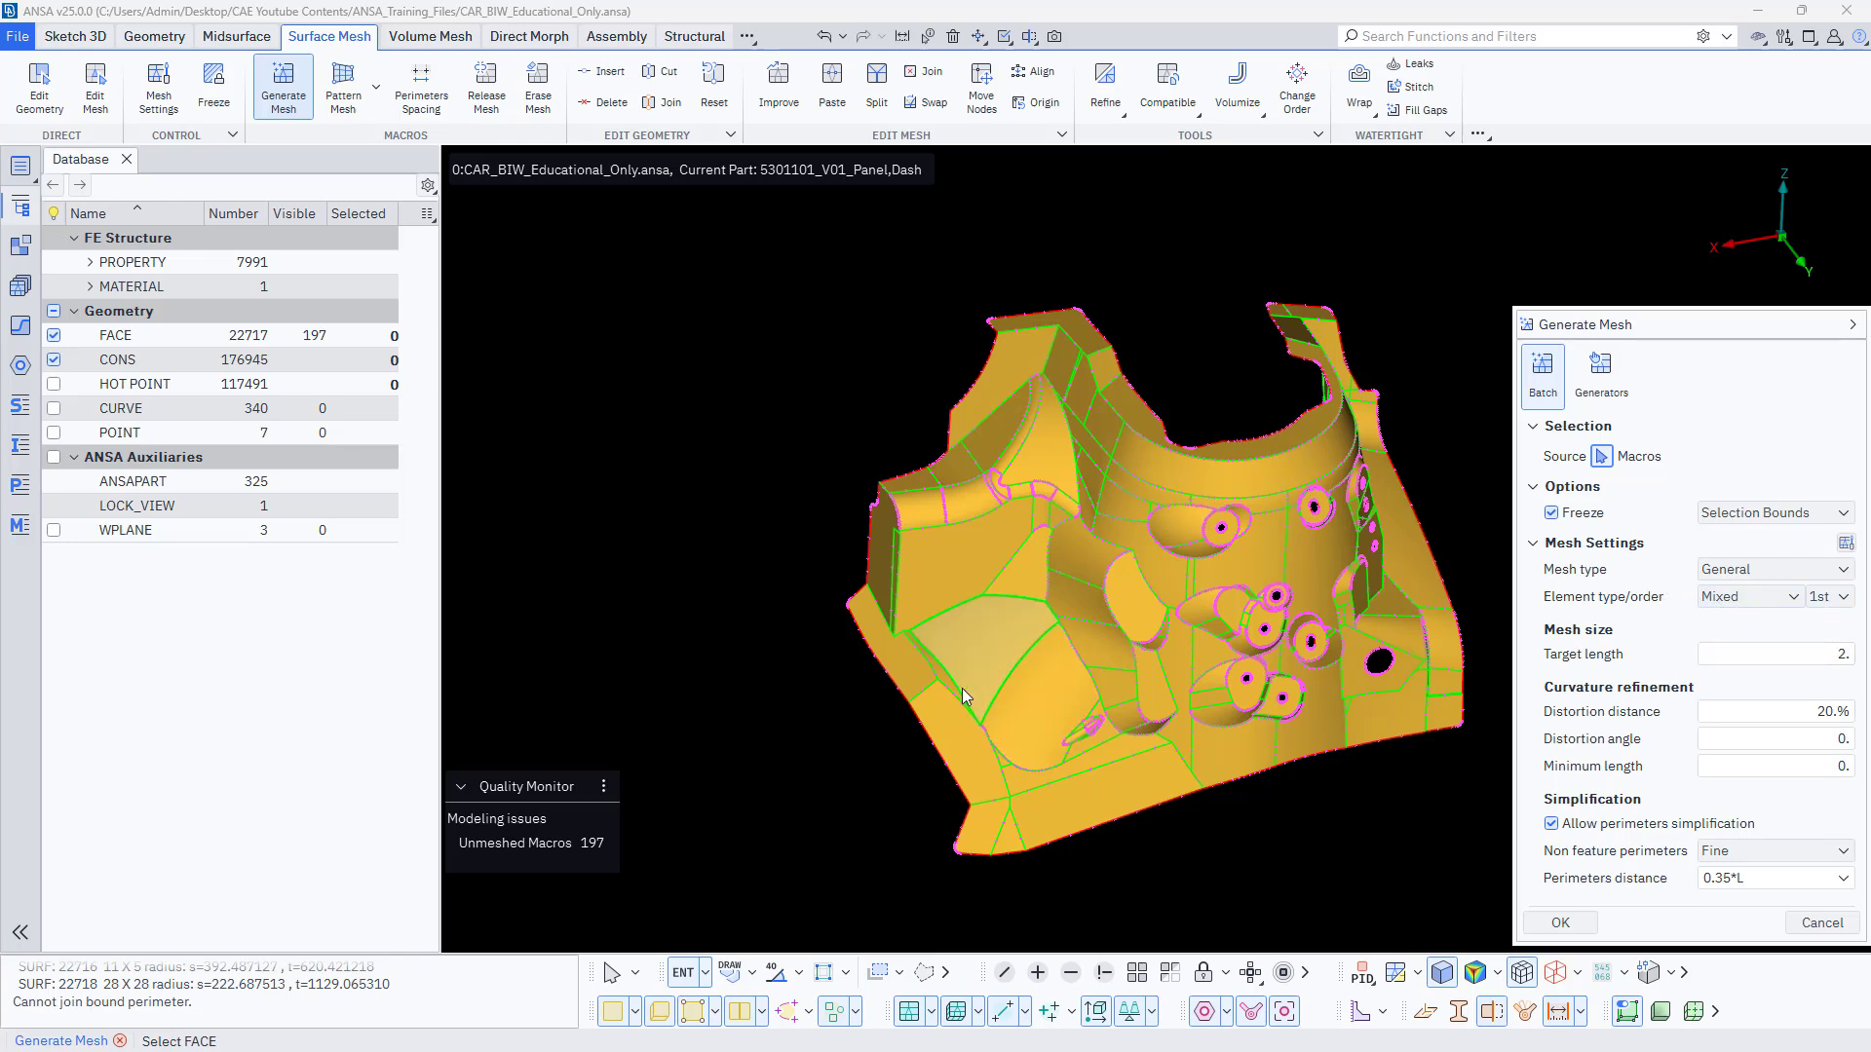
scroll(827, 707, "down", 5)
mouse_move(722, 496)
left_mouse_down()
mouse_move(1173, 753)
mouse_move(1241, 817)
left_mouse_up()
scroll(886, 729, "up", 3)
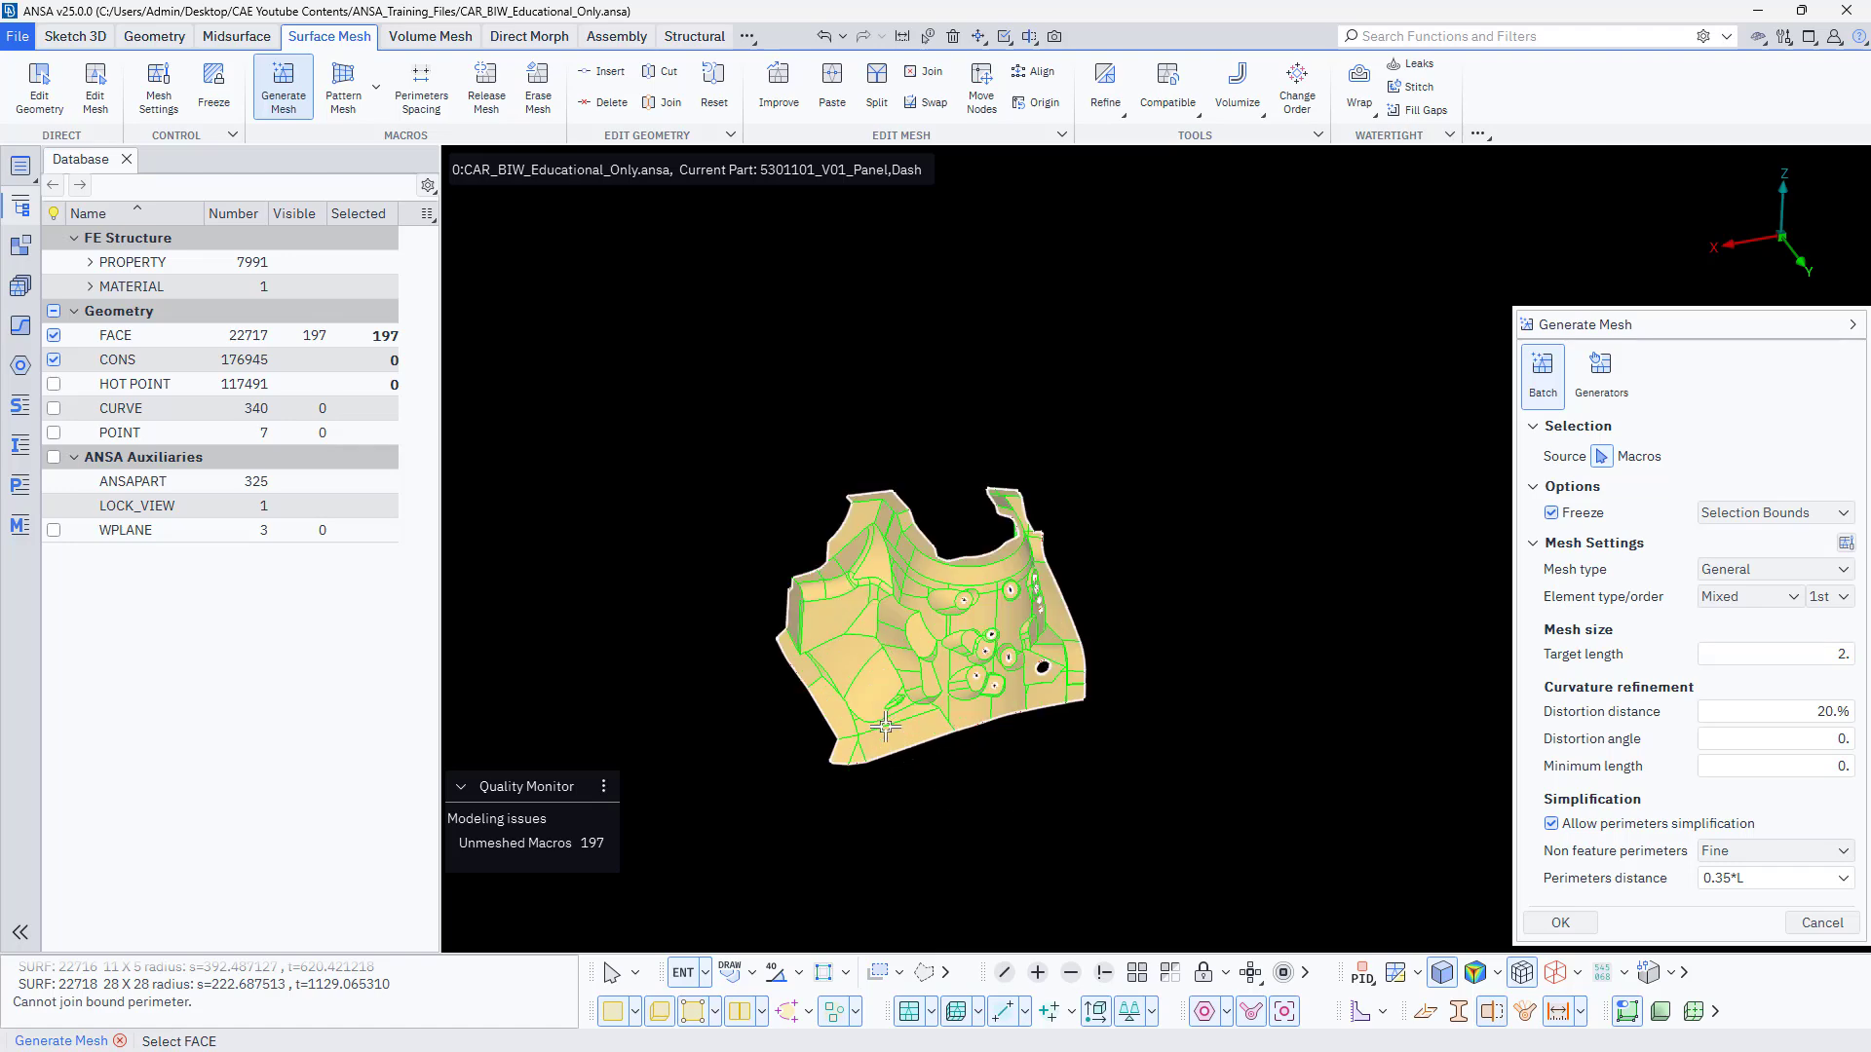
scroll(844, 690, "up", 3)
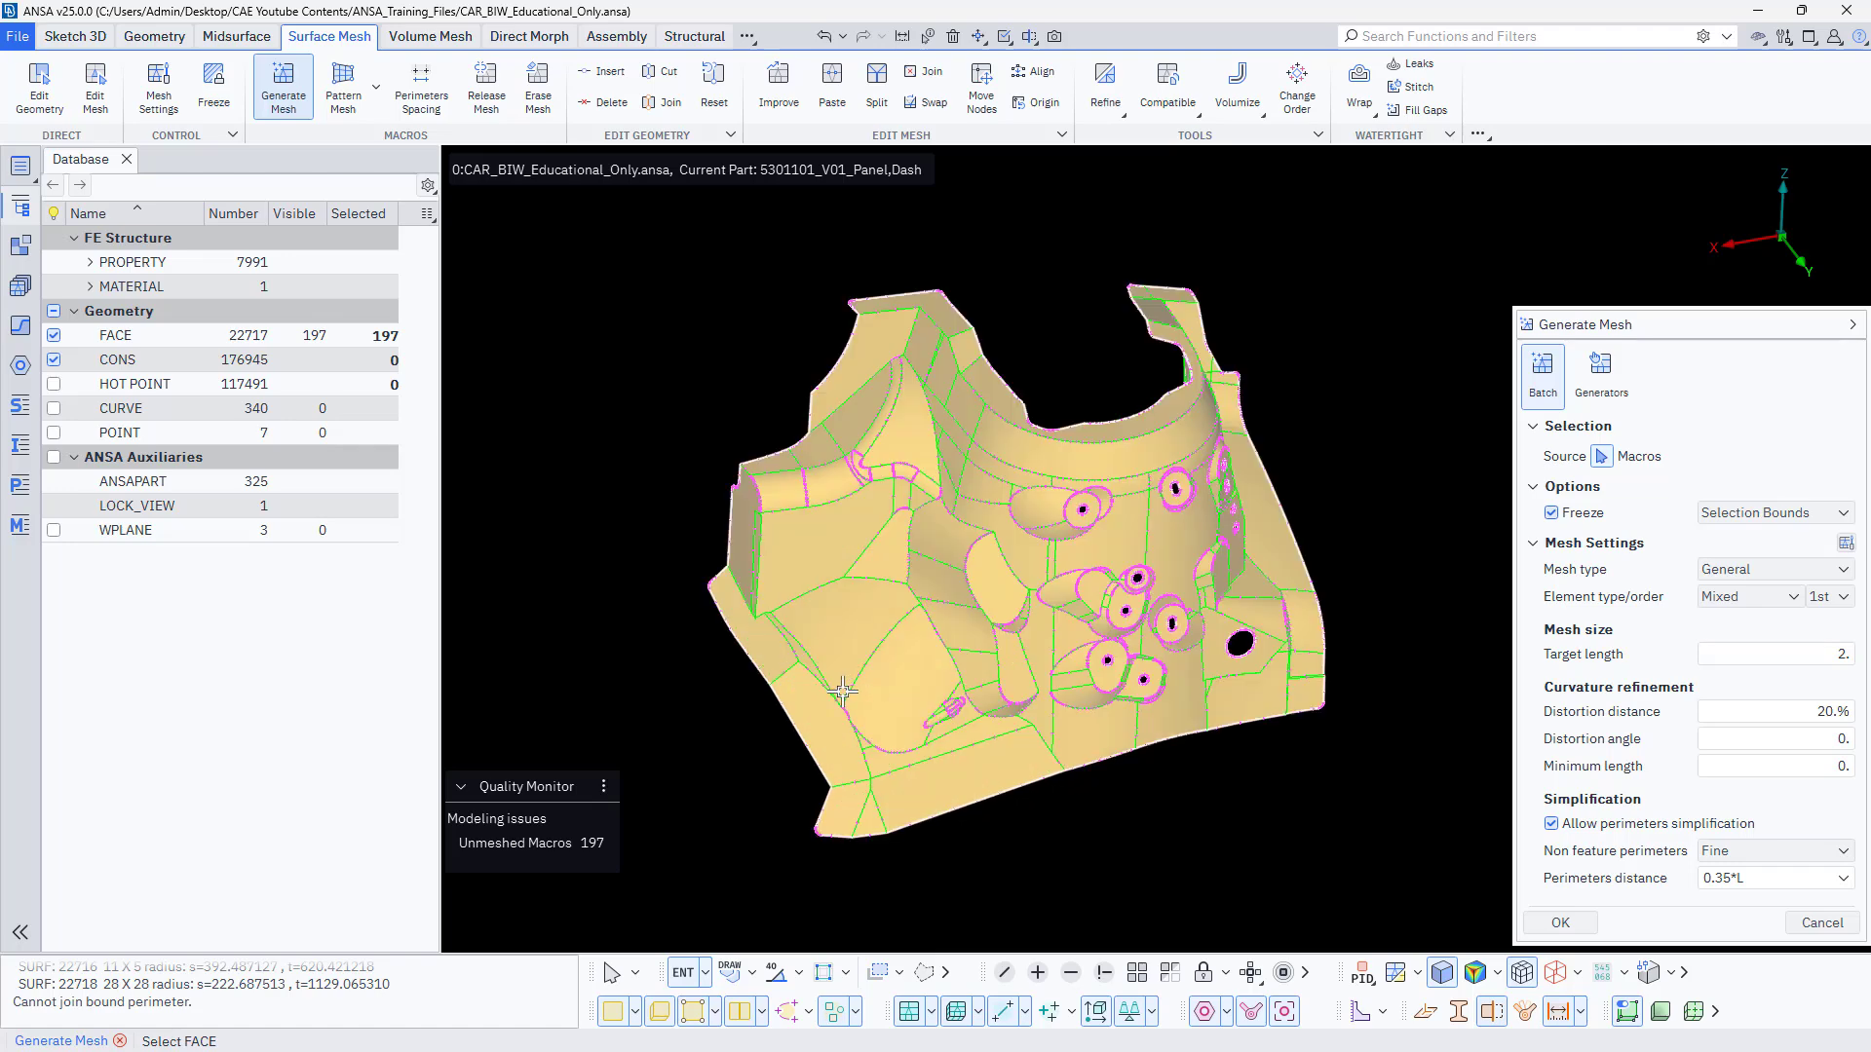
middle_click(687, 660)
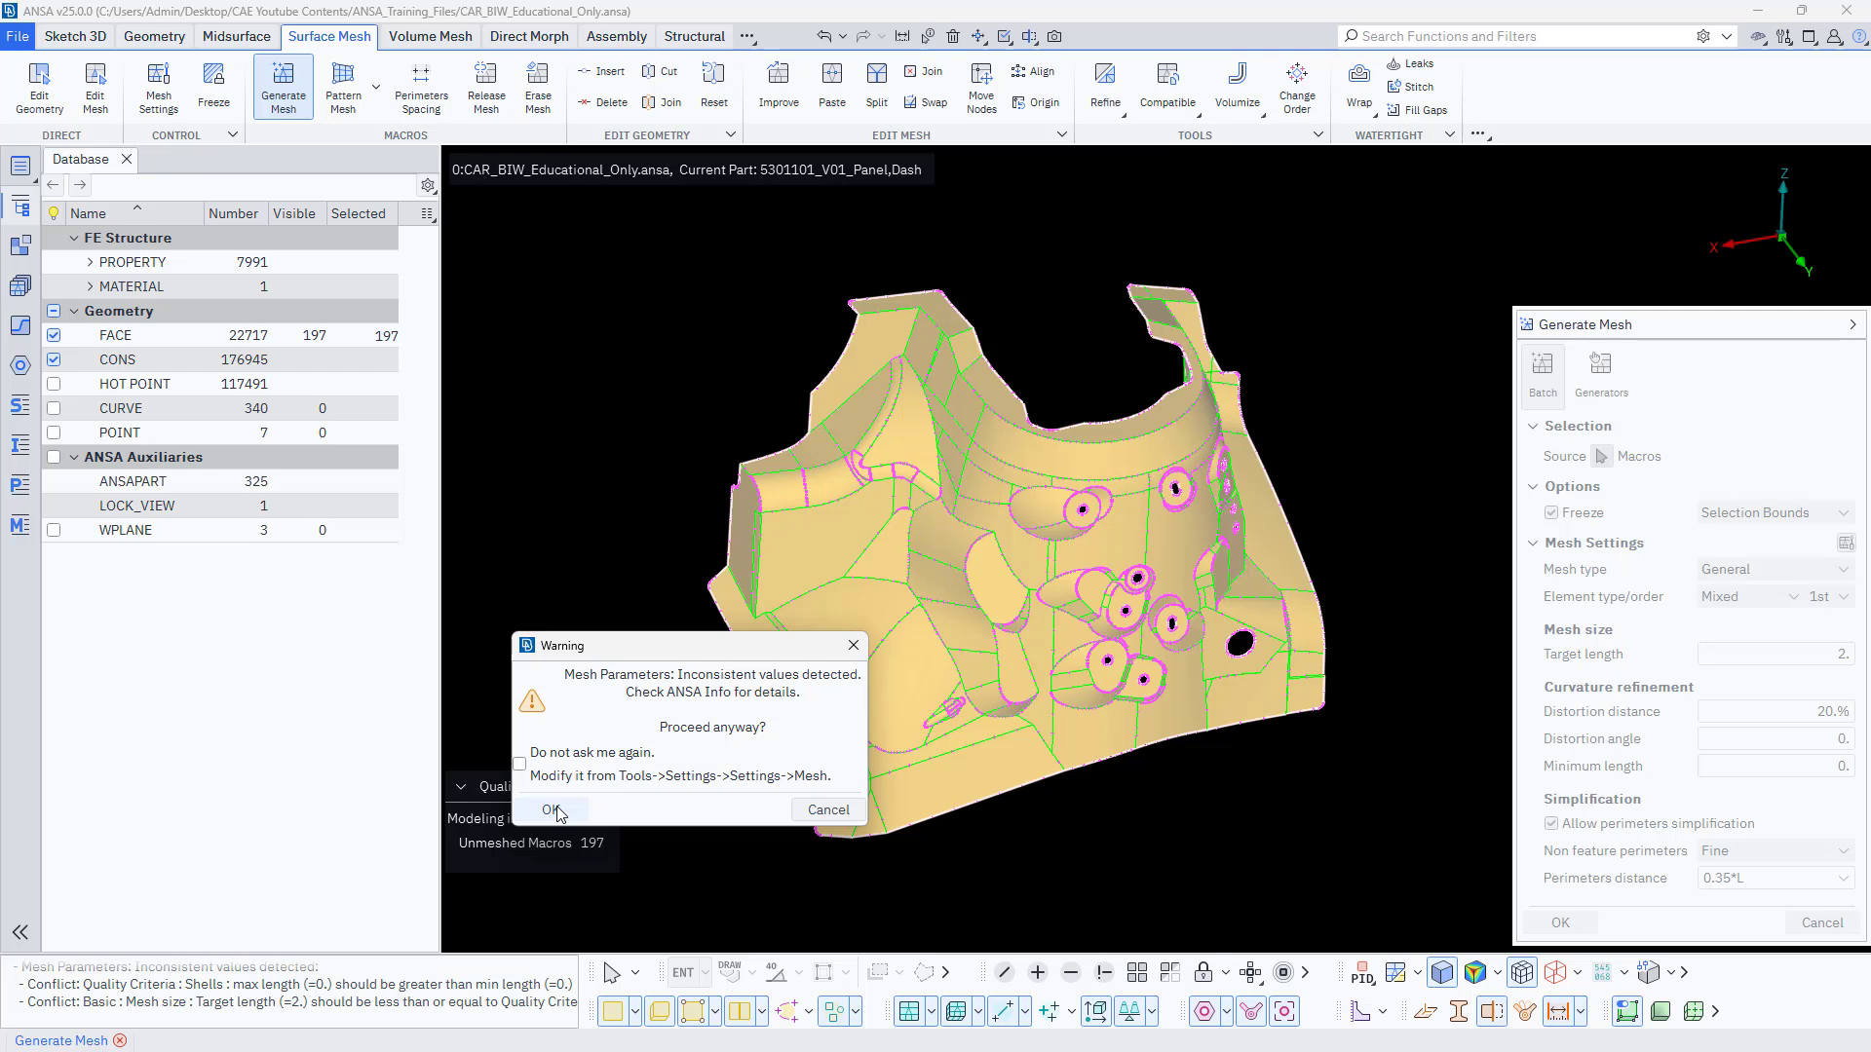
left_click(552, 811)
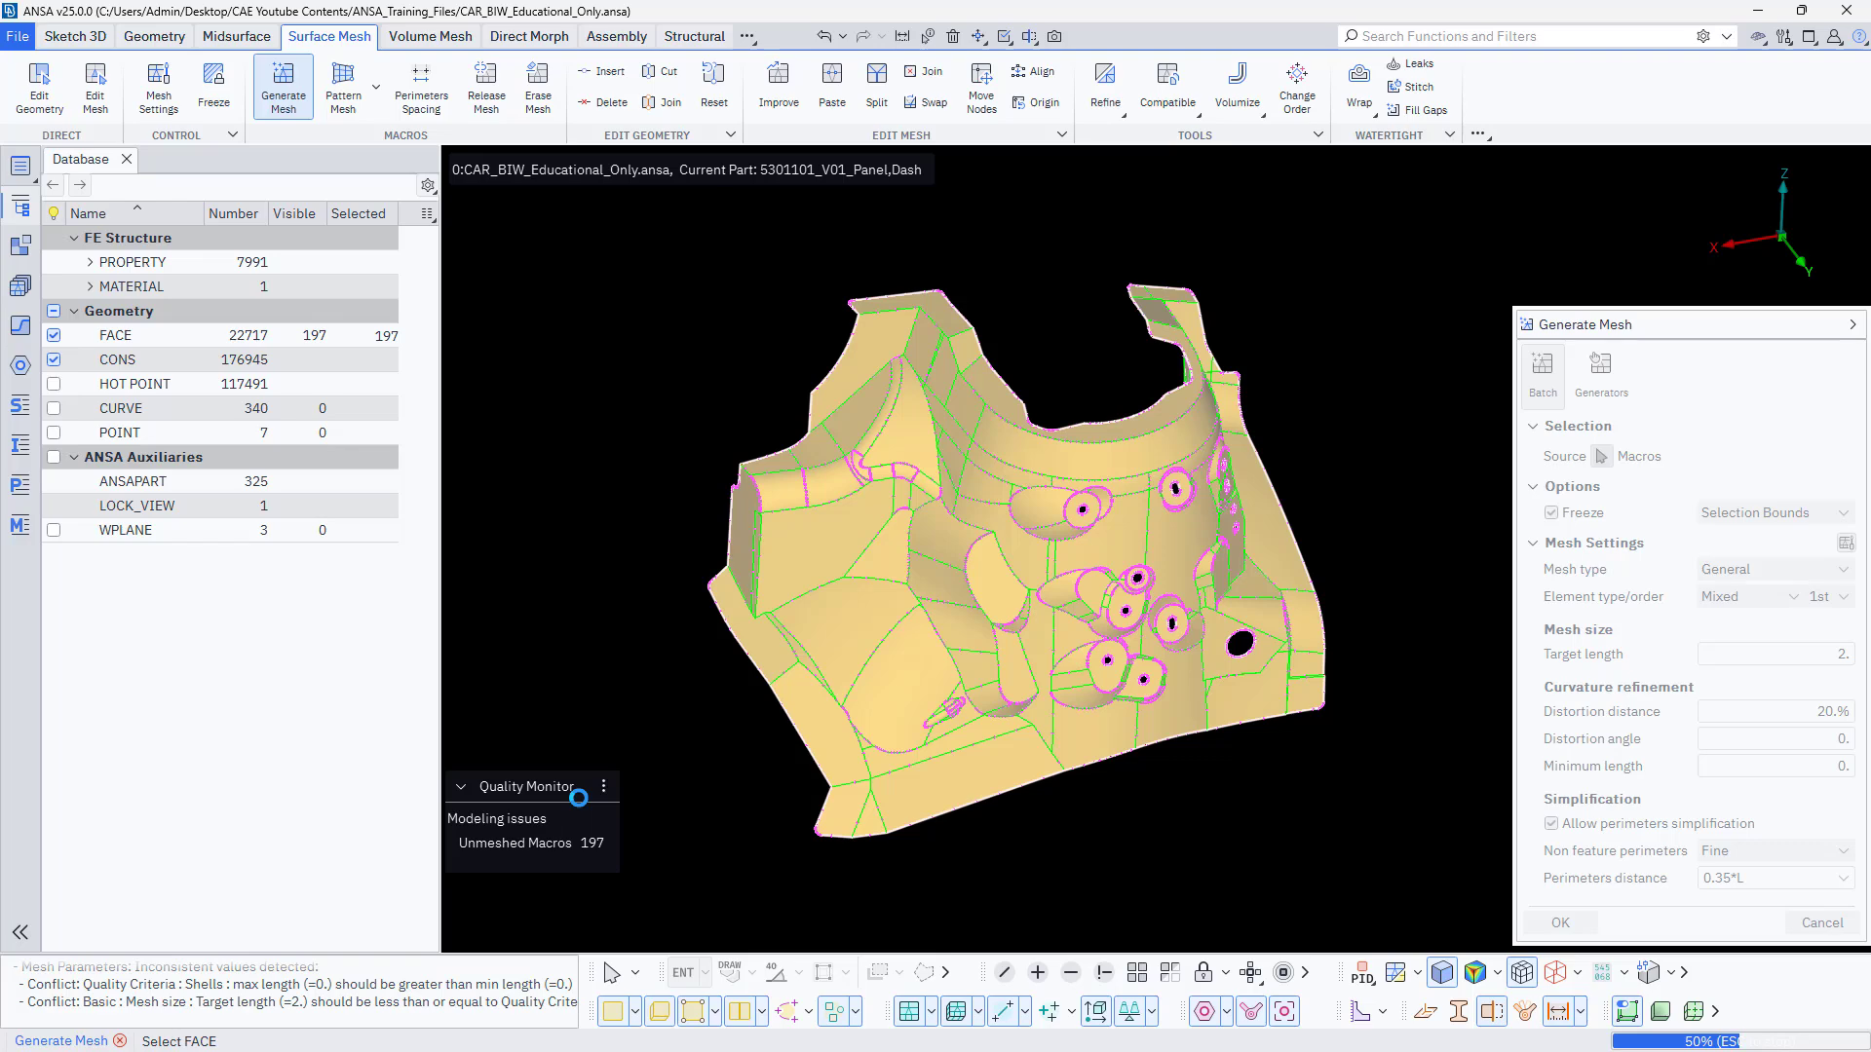
Examine the generated shell mesh across the strut tower's panel surfaces, bosses and holes, and finish the mesh generation command.
scroll(740, 728, "up", 5)
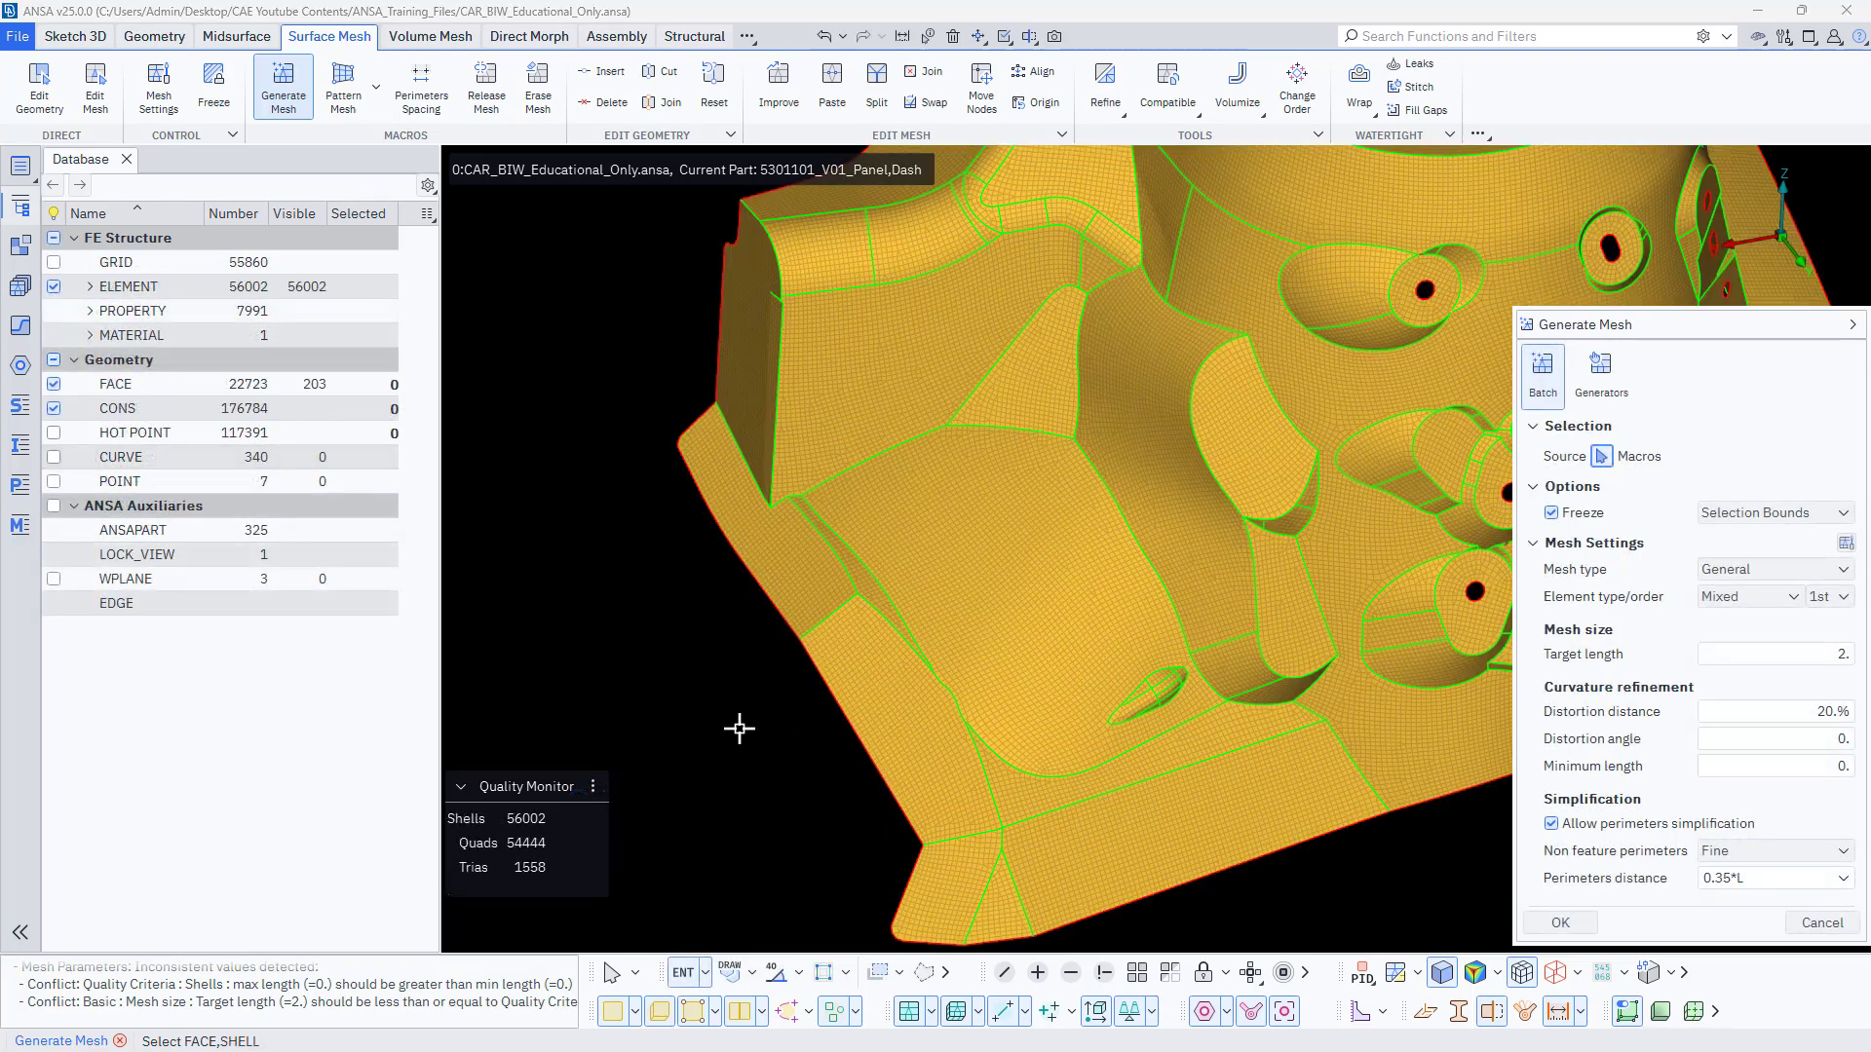
scroll(684, 757, "down", 5)
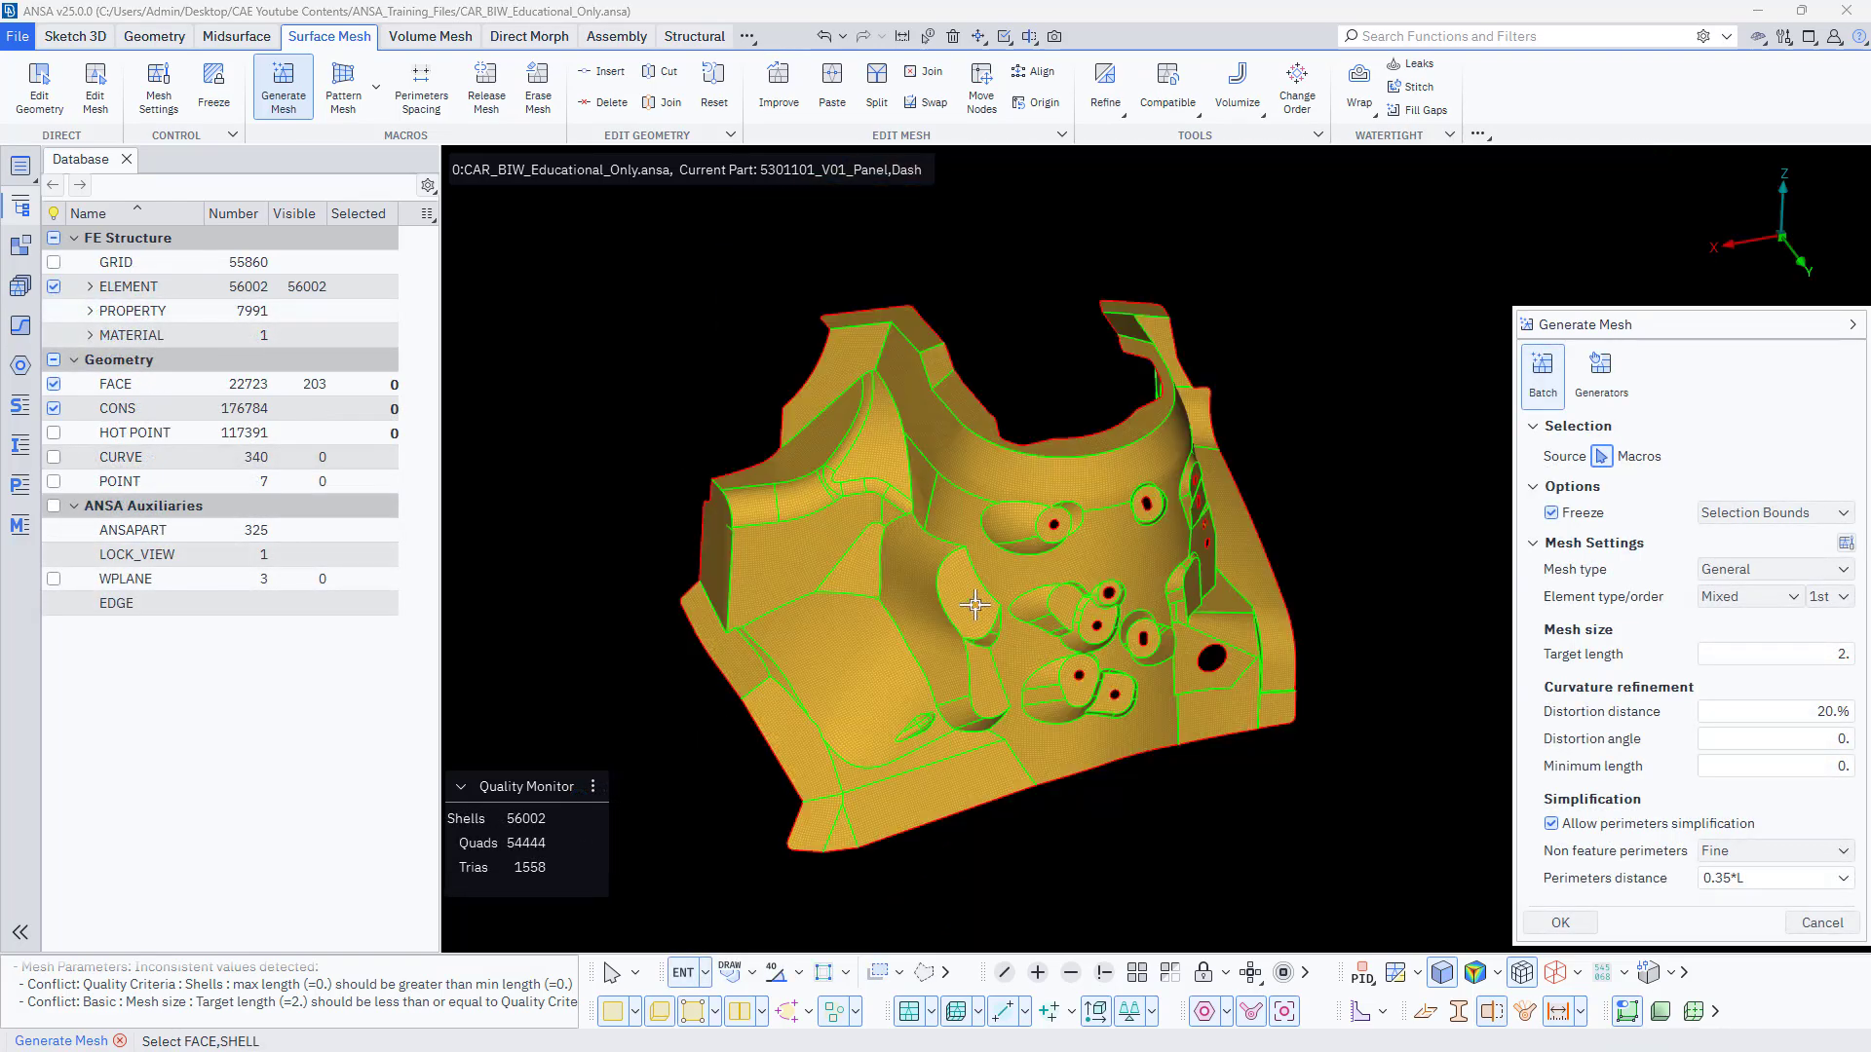
scroll(1026, 589, "up", 5)
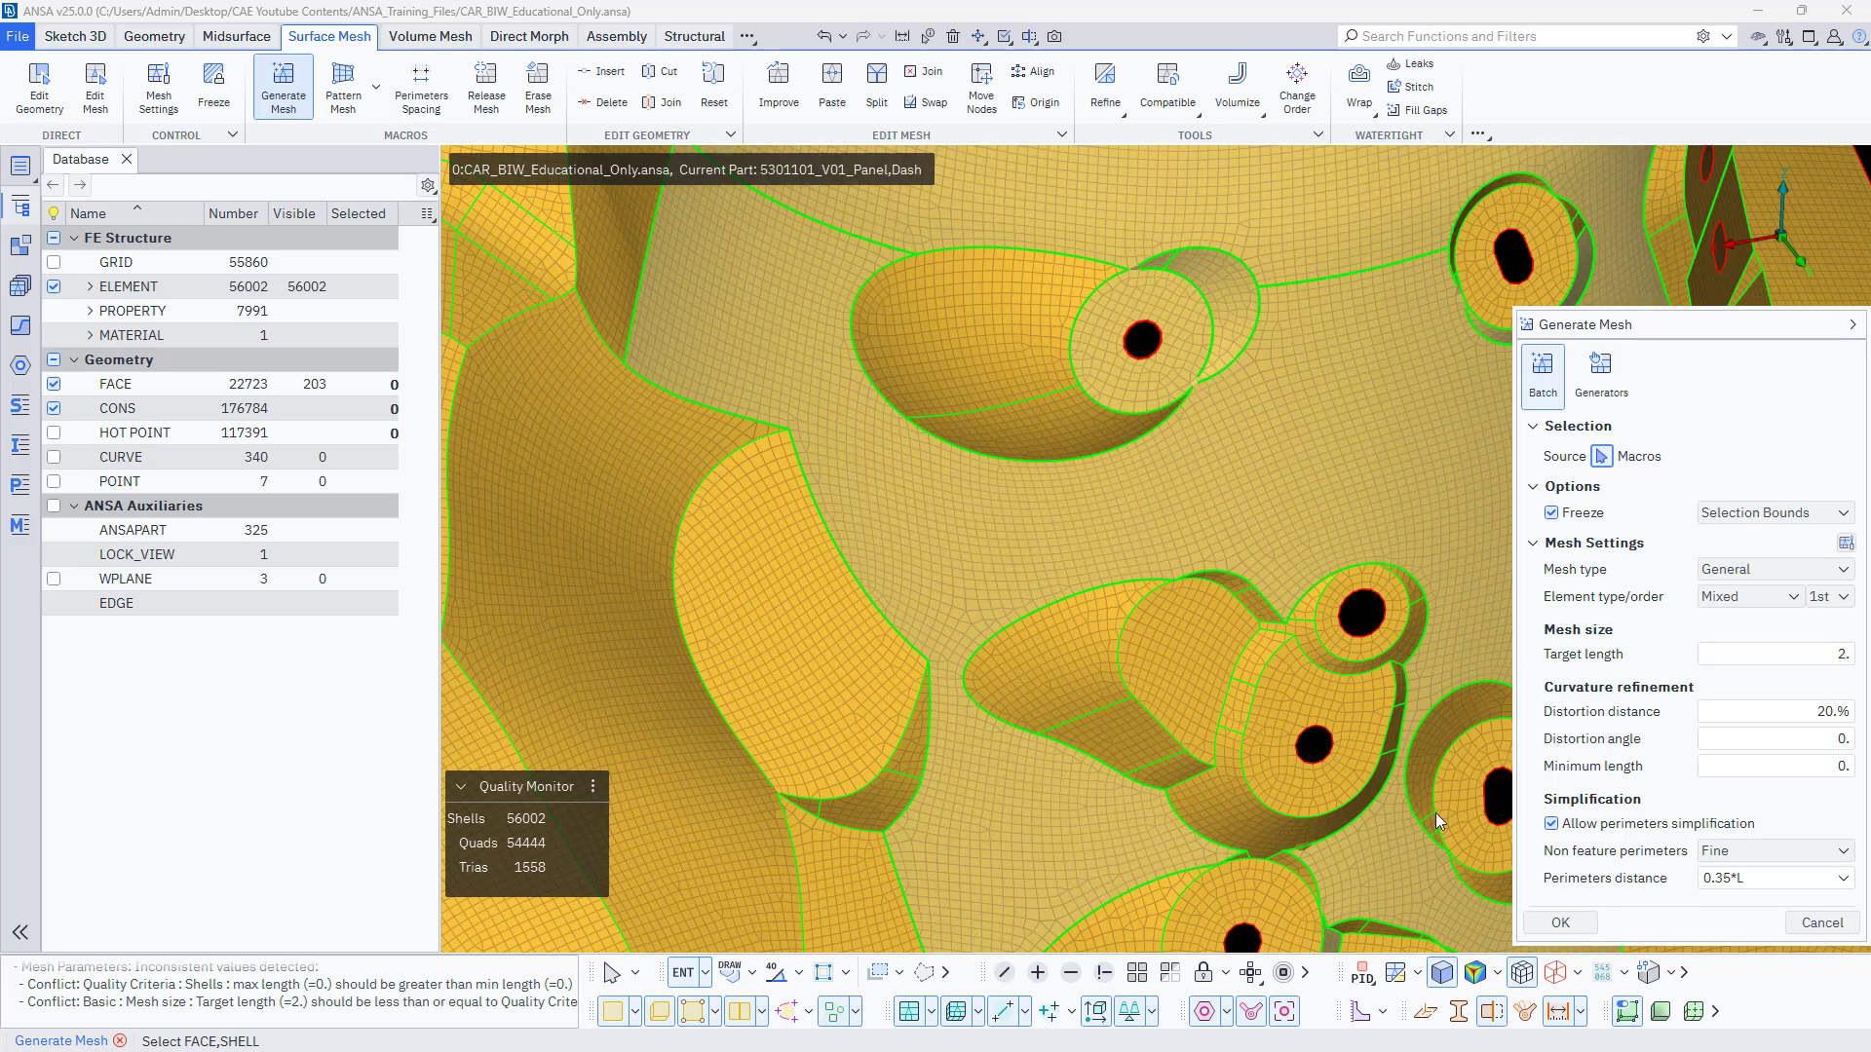
left_click(1559, 922)
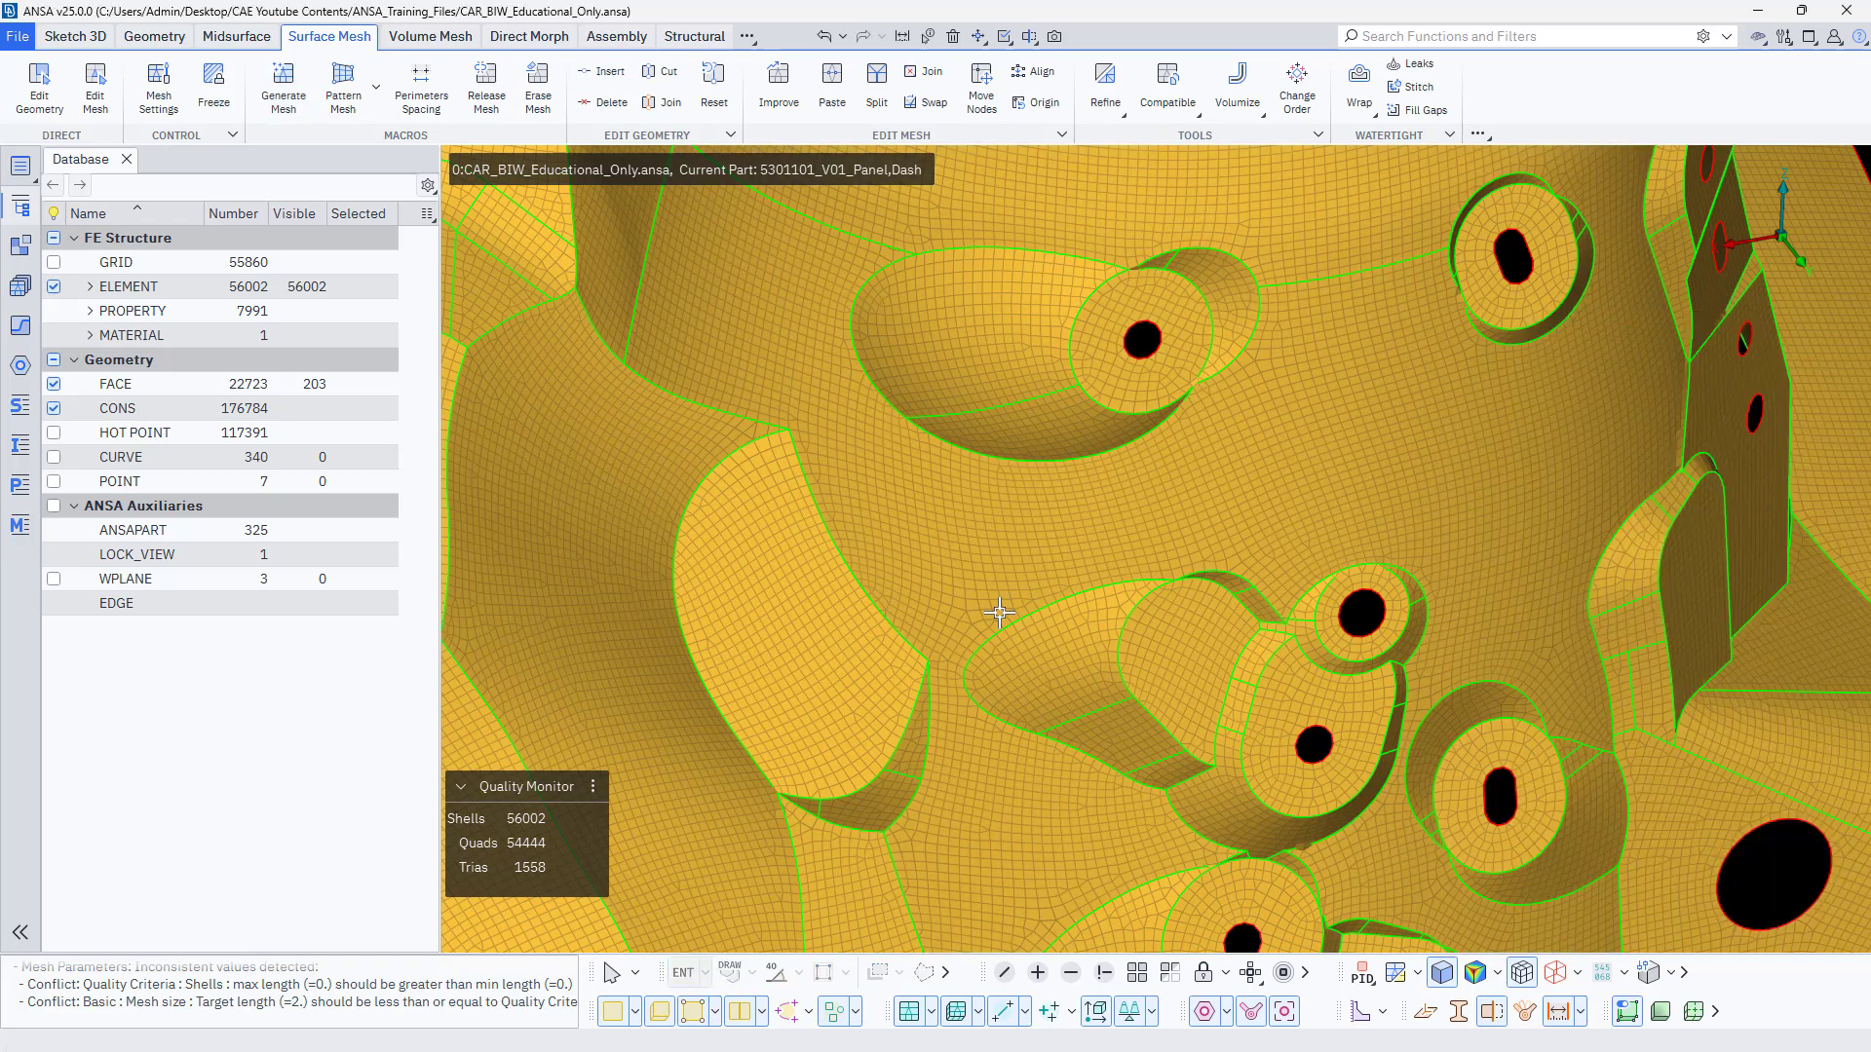
scroll(998, 612, "down", 5)
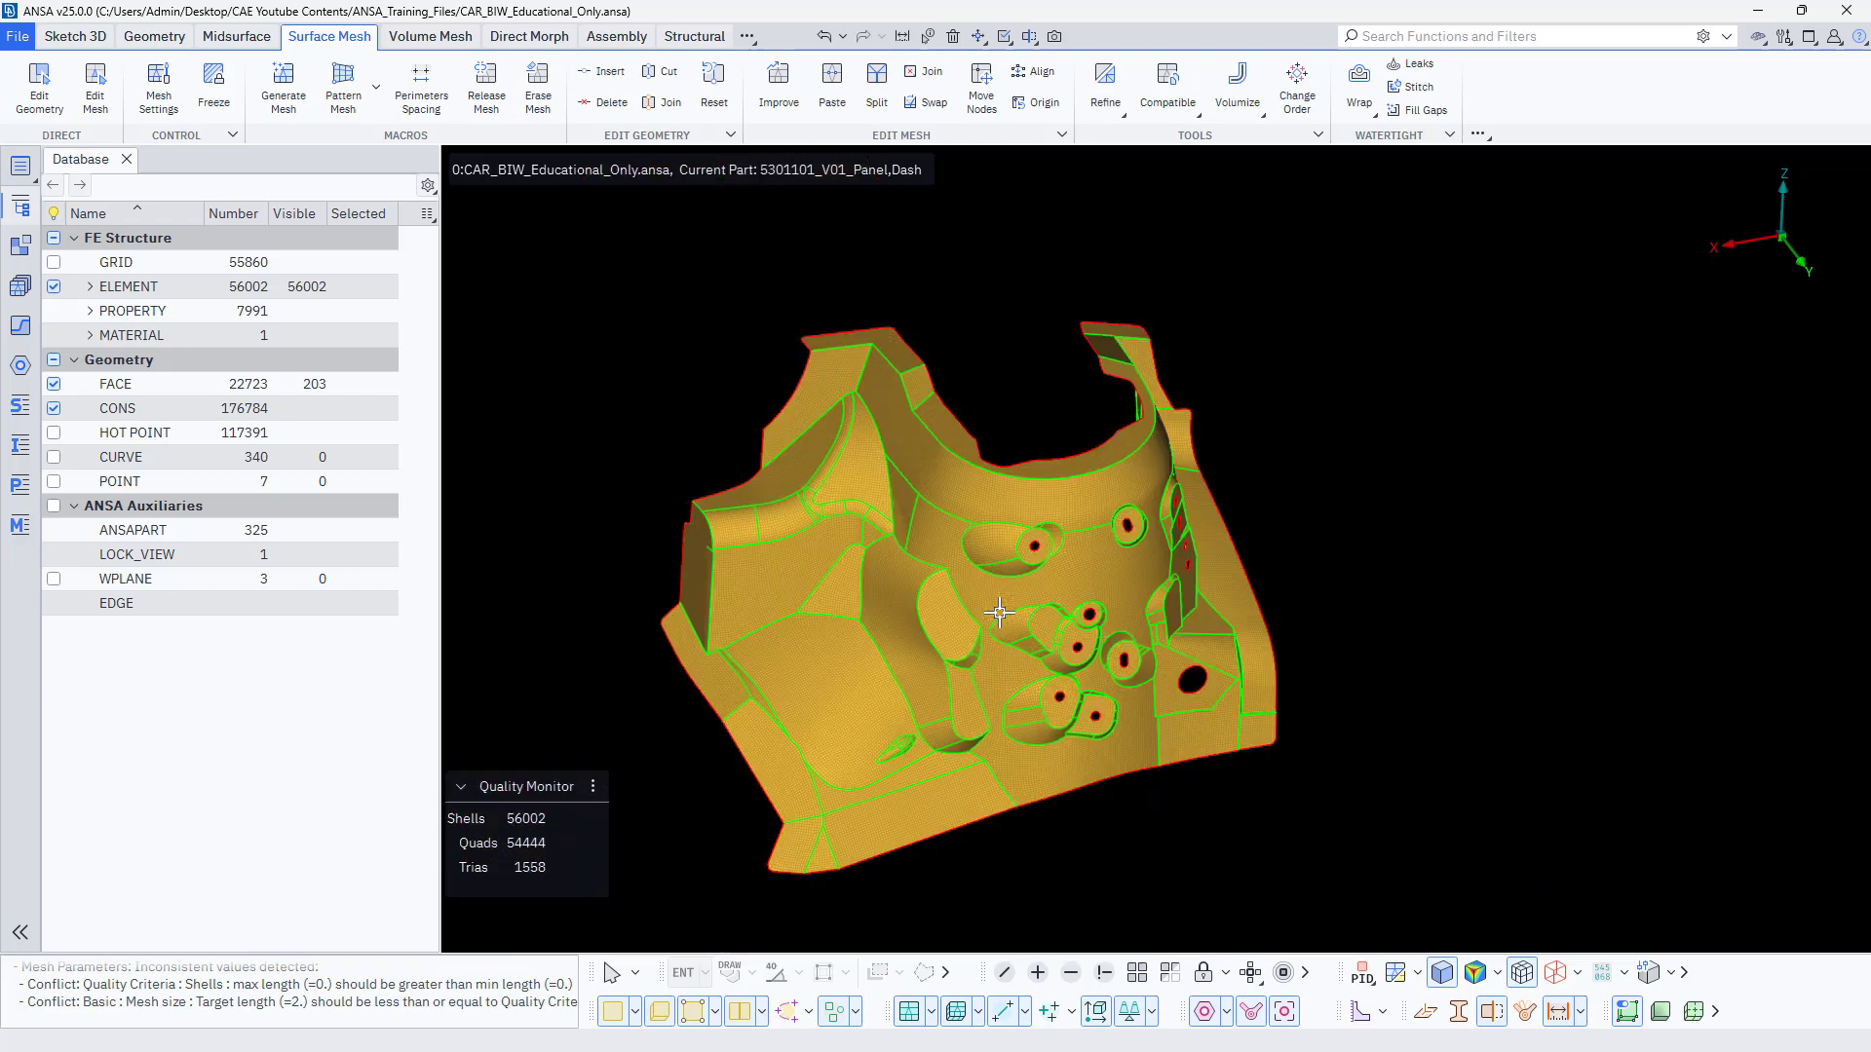
scroll(832, 679, "up", 3)
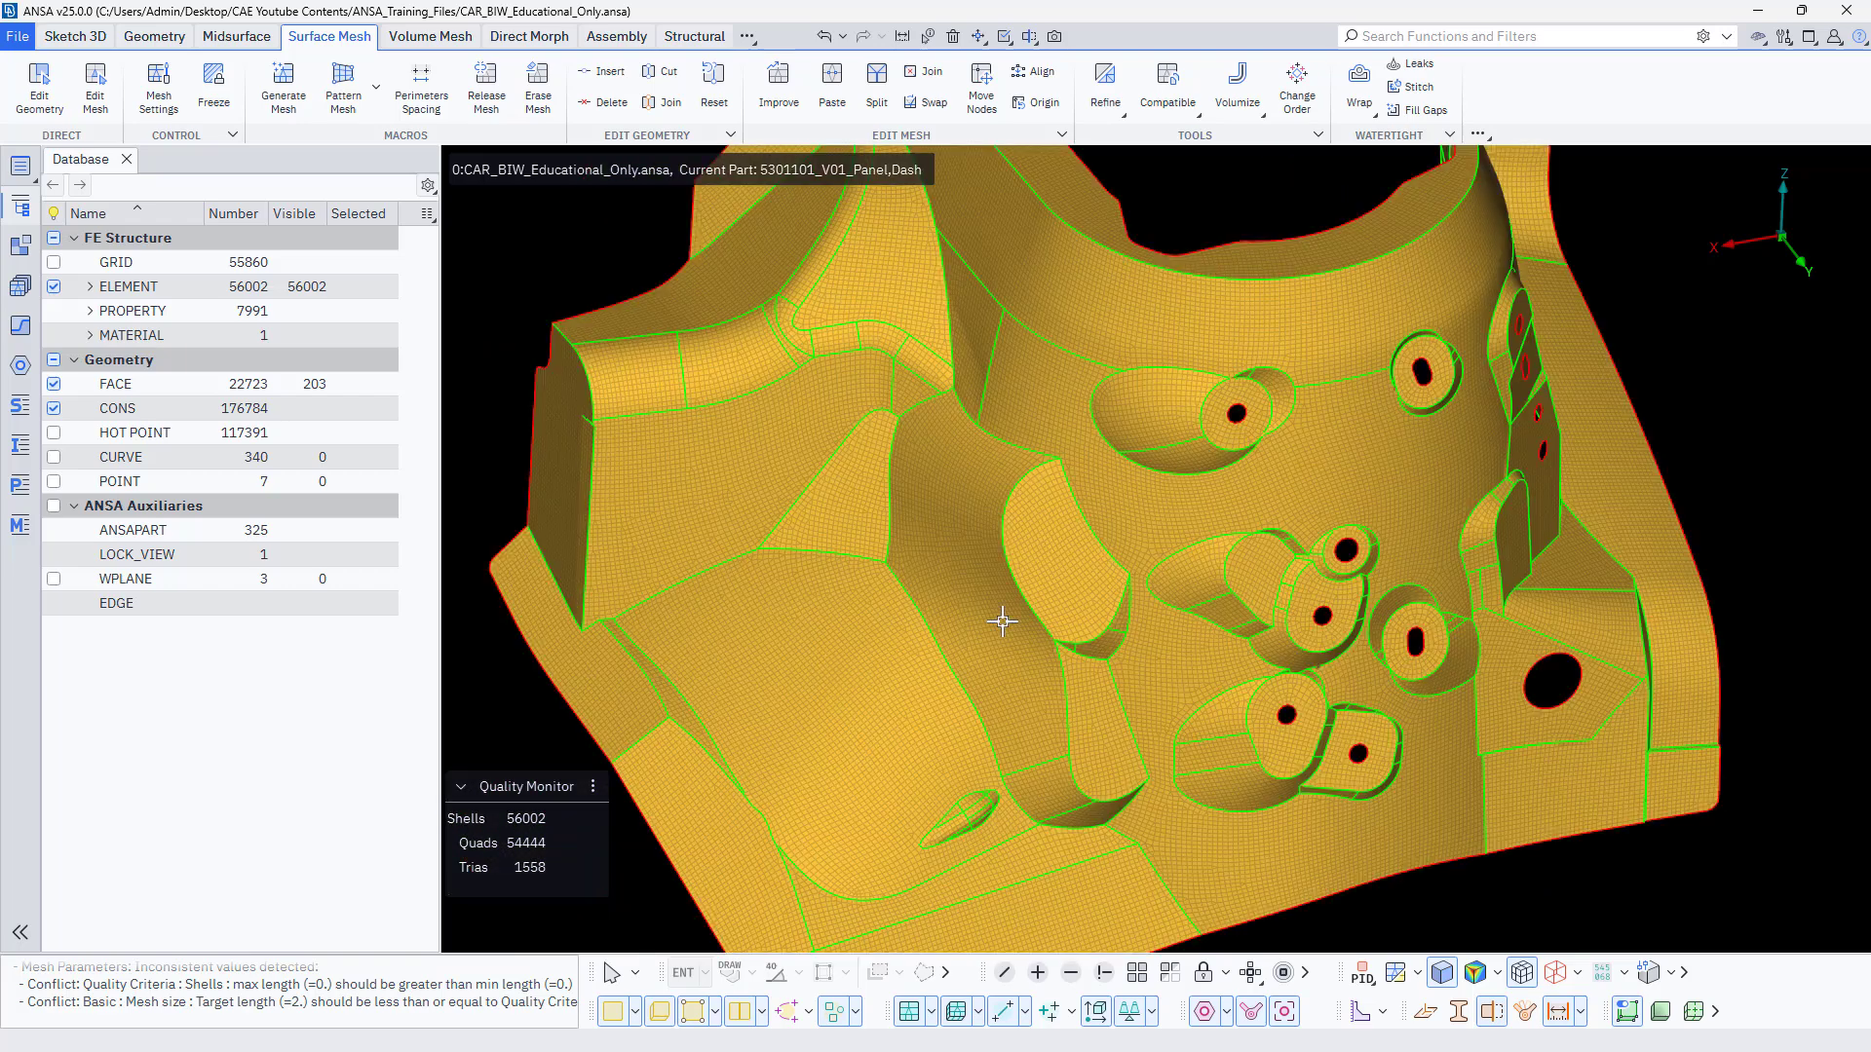
scroll(1002, 618, "down", 5)
scroll(1003, 621, "up", 5)
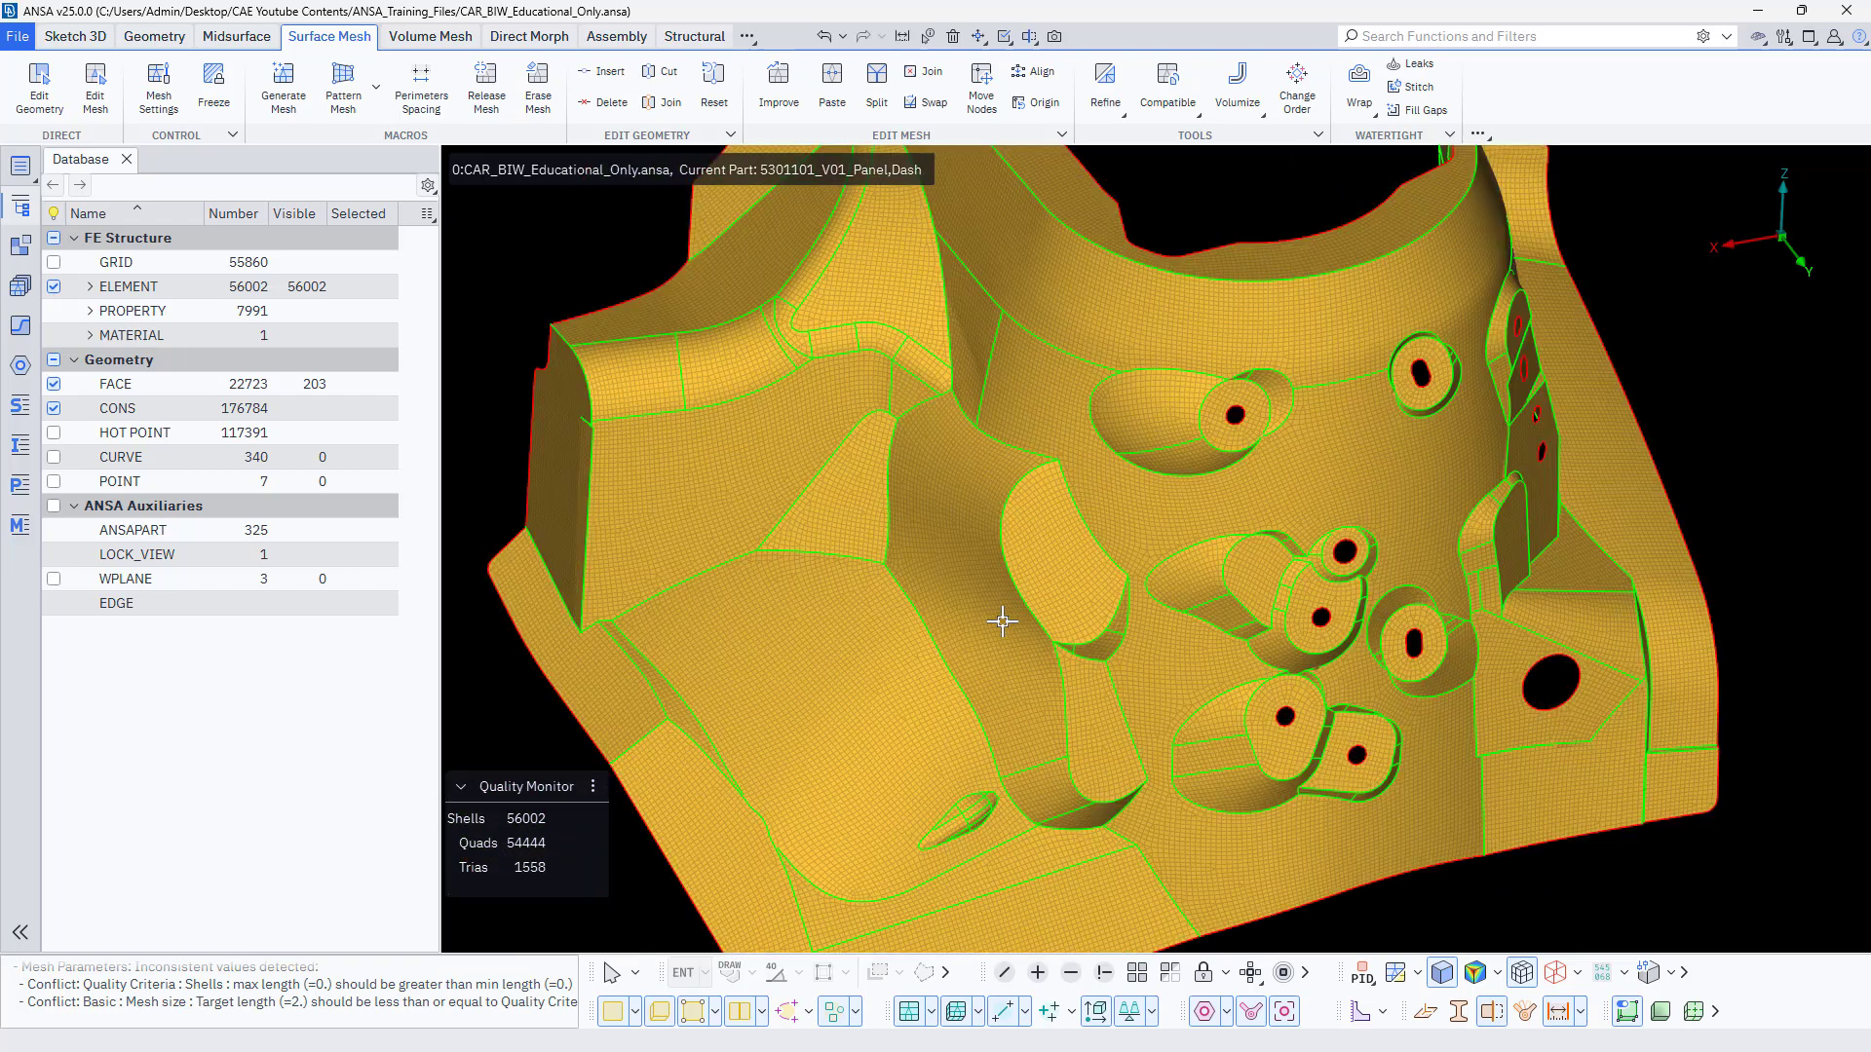
scroll(1002, 620, "down", 3)
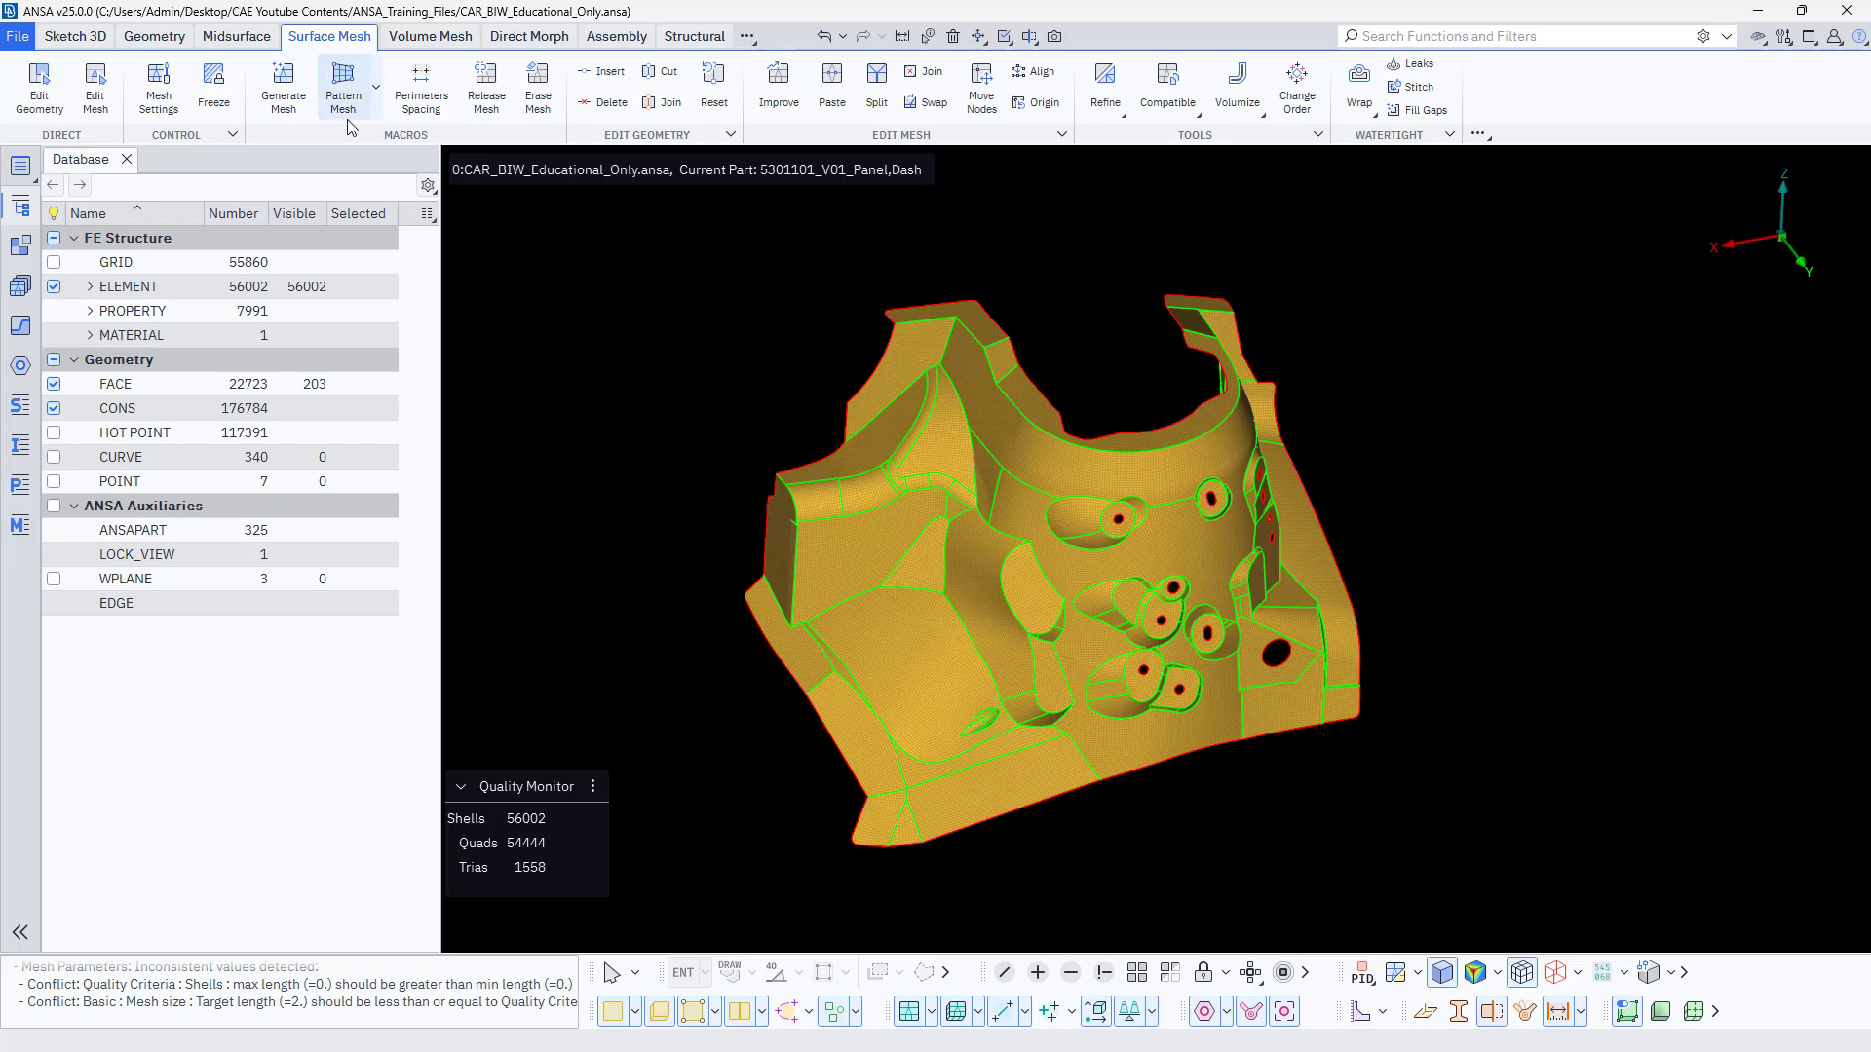
Start the Improve Reconstruct operation with a target length of 4 and select all visible shells of the strut tower.
left_click(786, 91)
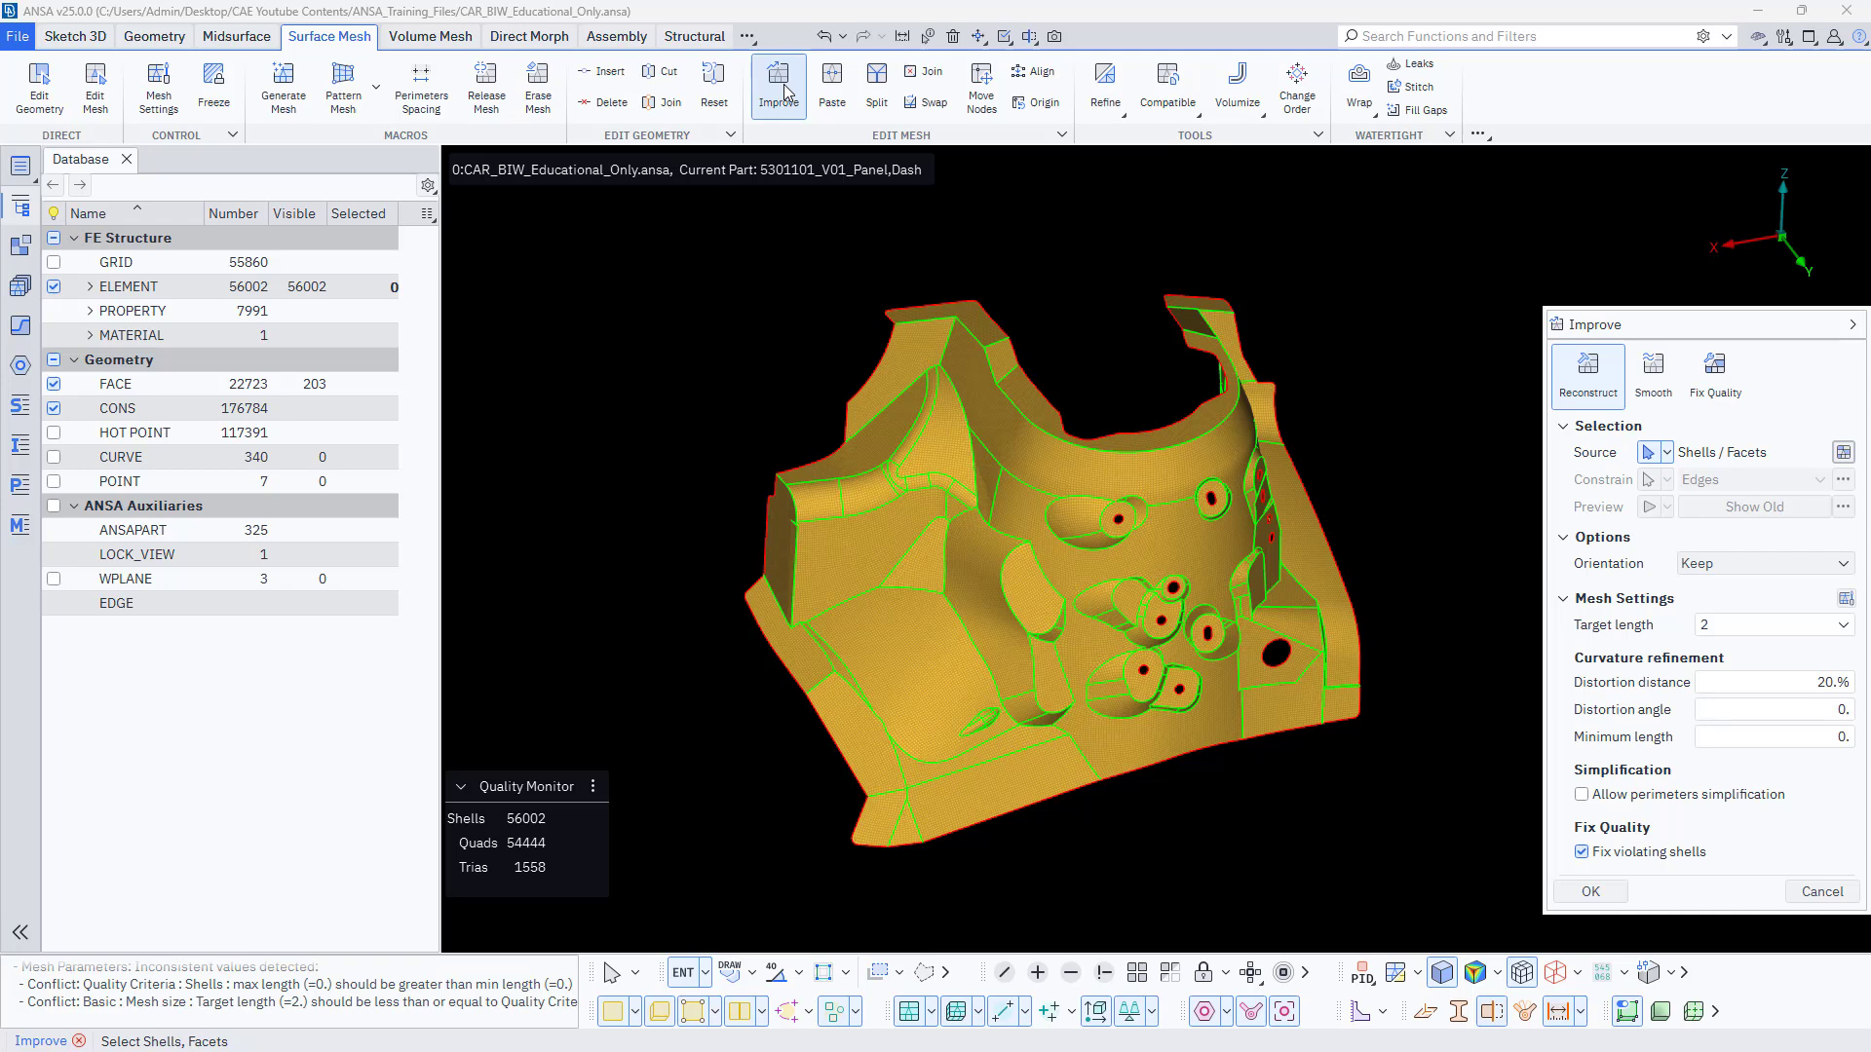
left_click(1583, 381)
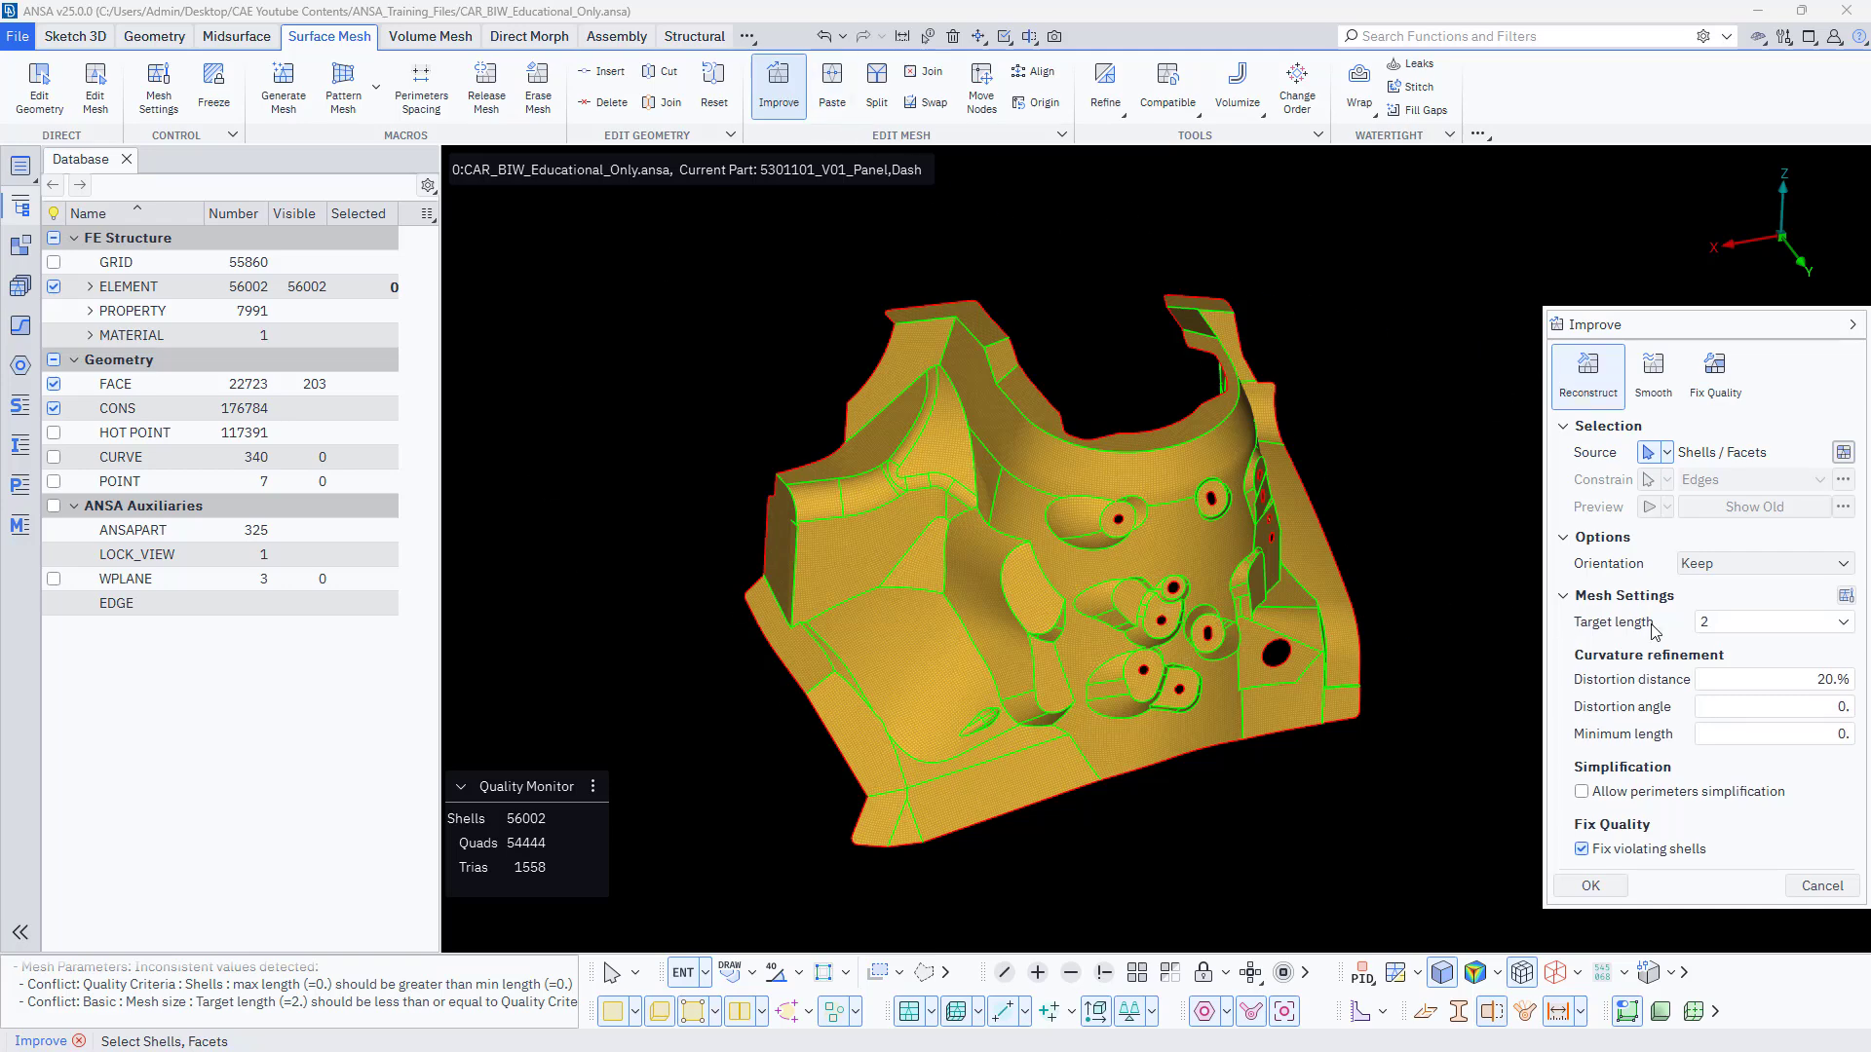
double_click(1691, 623)
type("4")
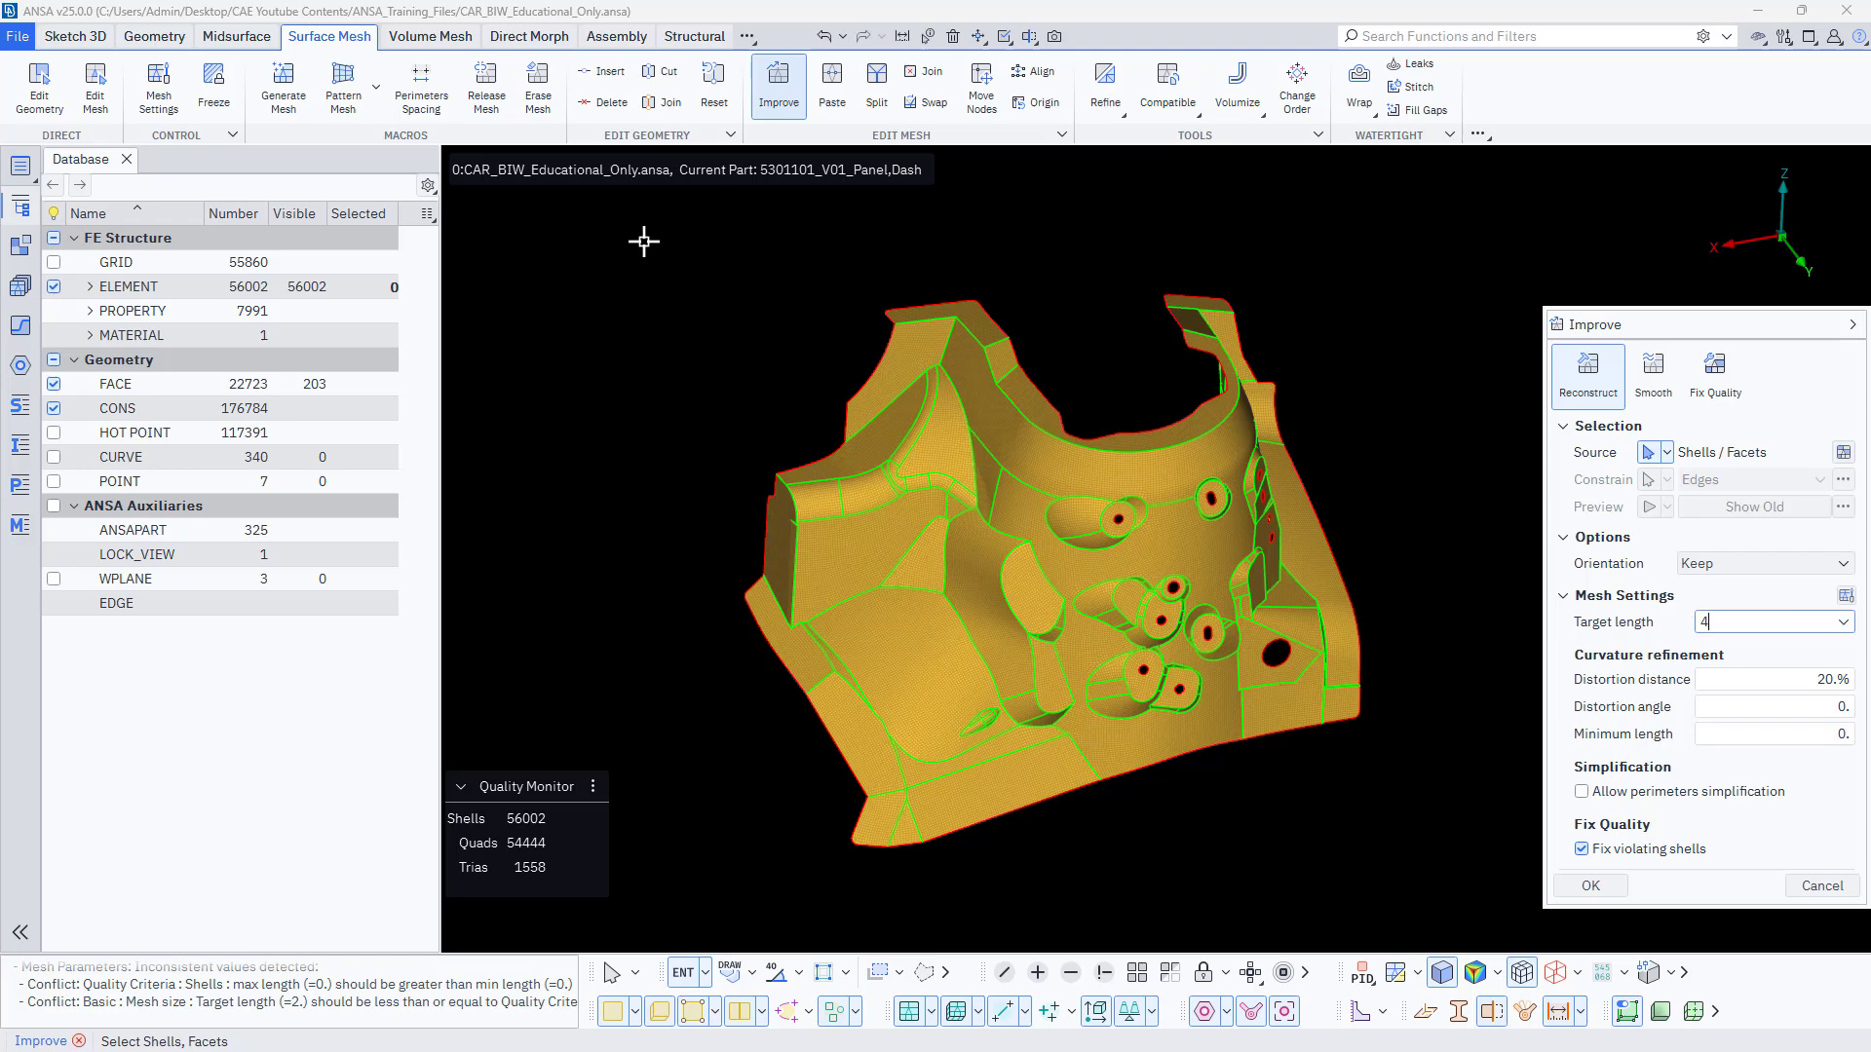
left_click_drag(632, 227, 1520, 891)
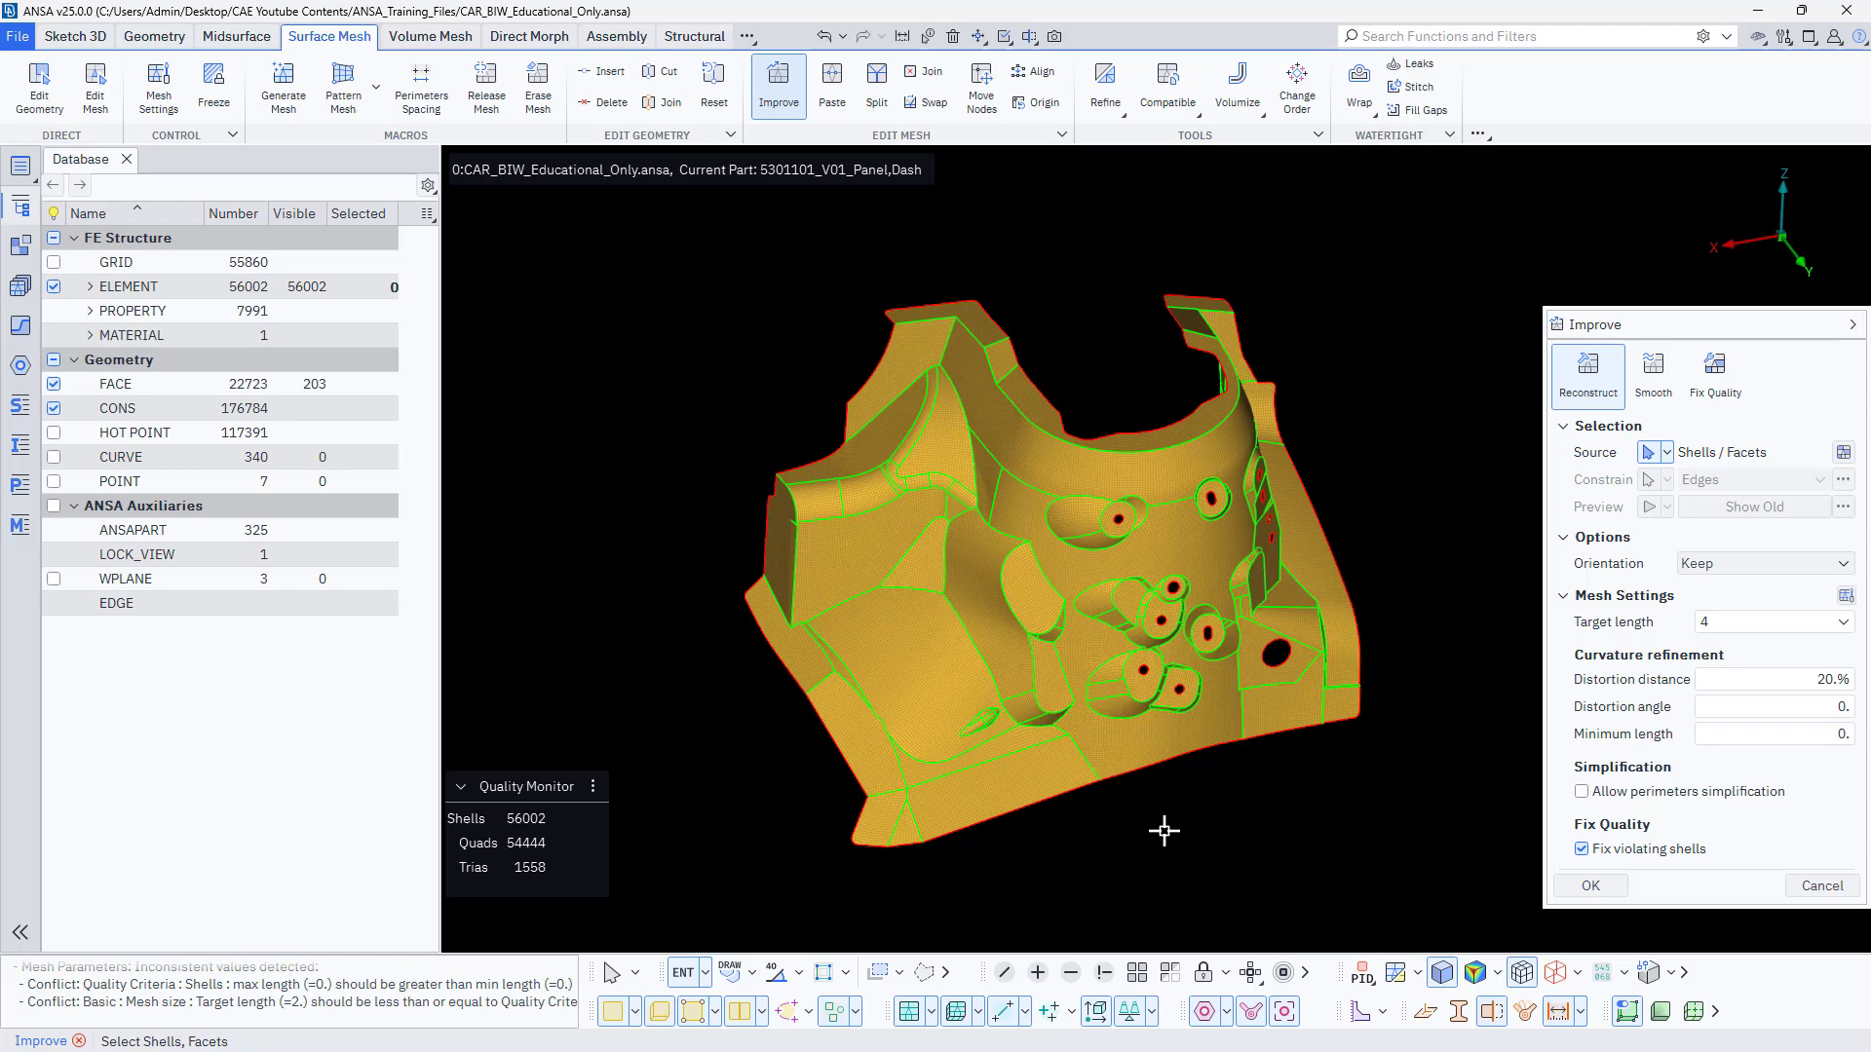
middle_click(766, 721)
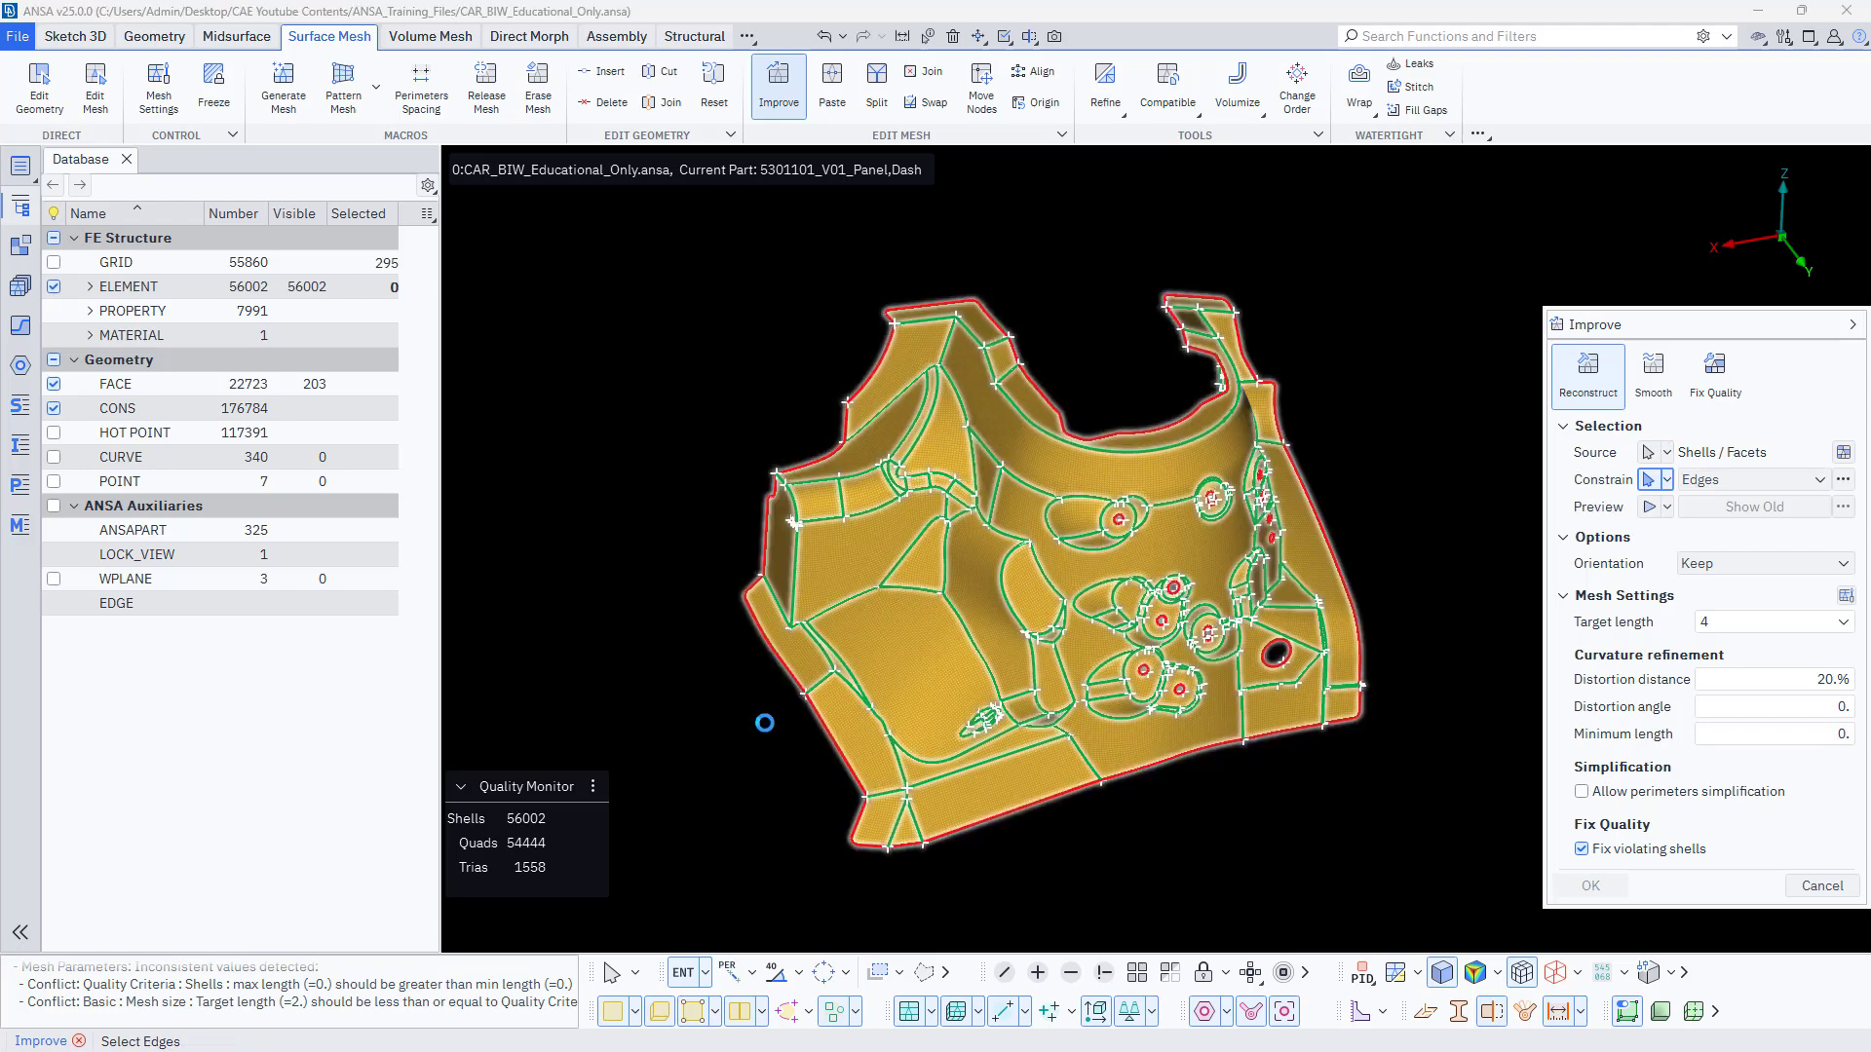
Examine the constrained edges around the strut tower's bosses and holes, and check which bounds may be deselected.
scroll(1025, 483, "up", 5)
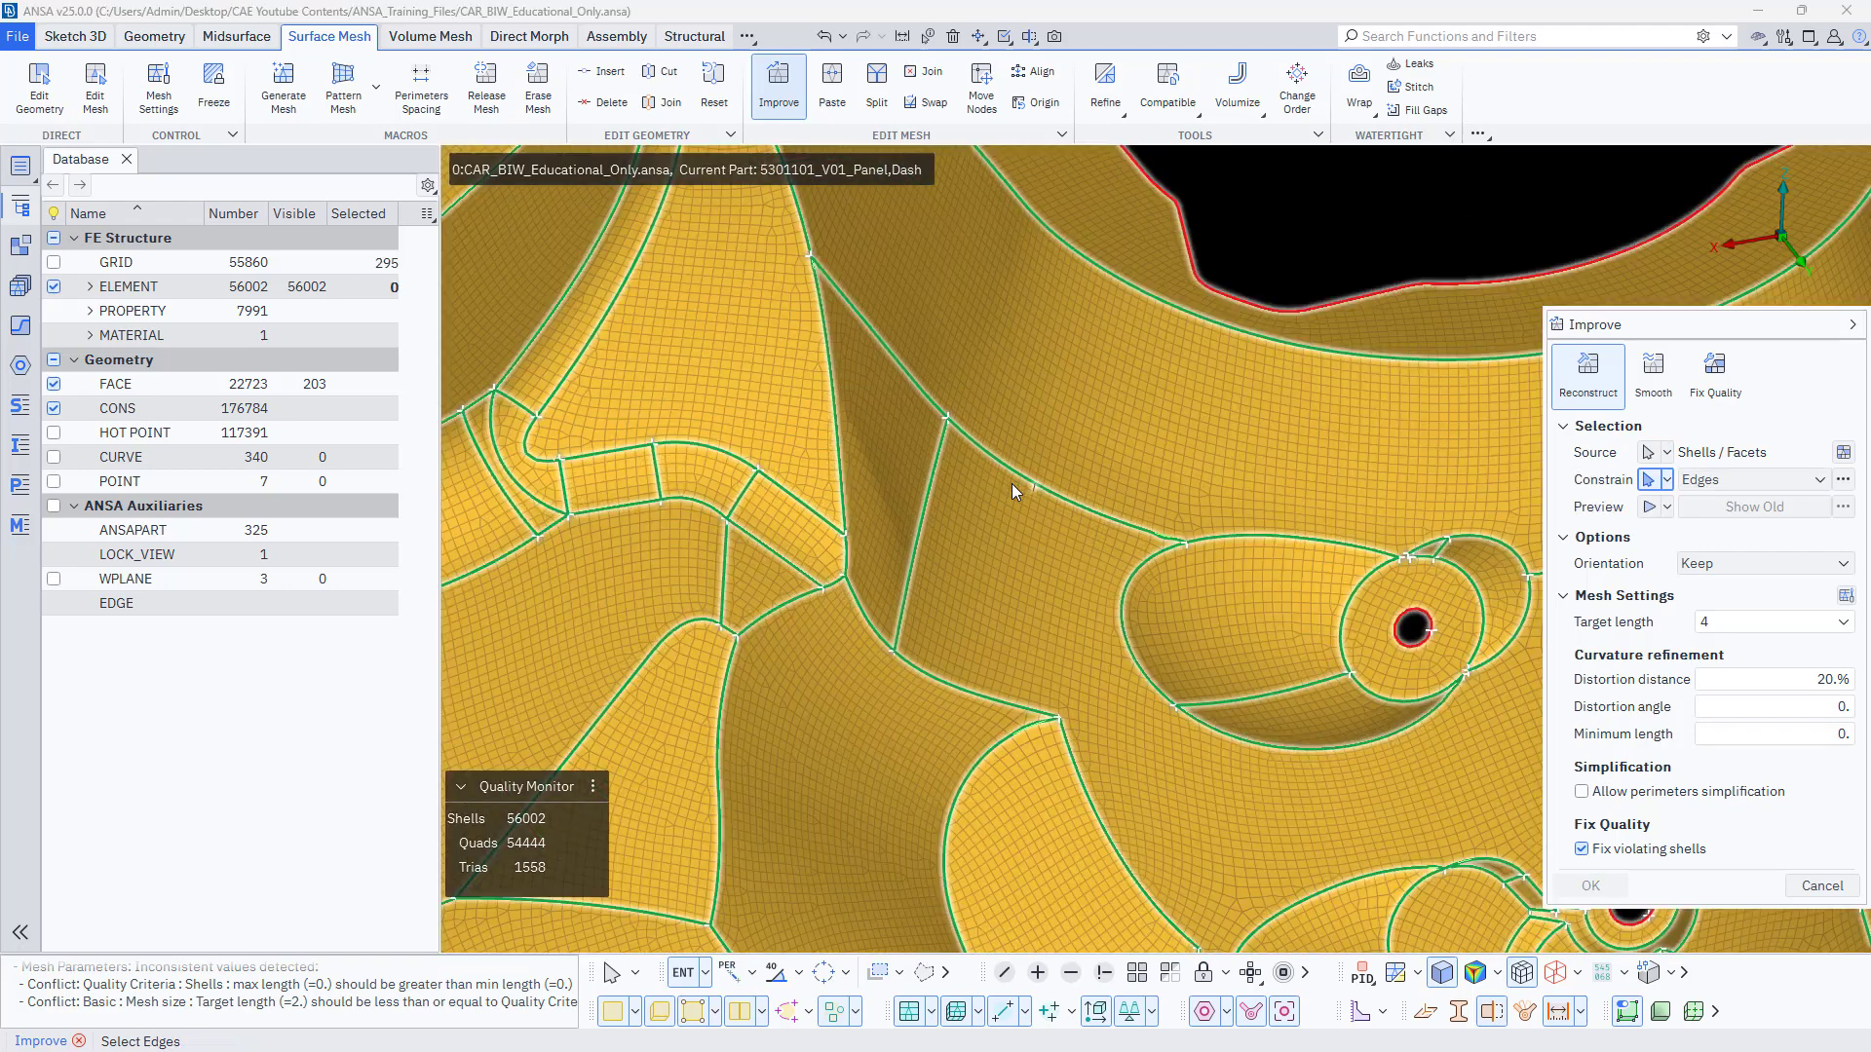
left_click(1840, 483)
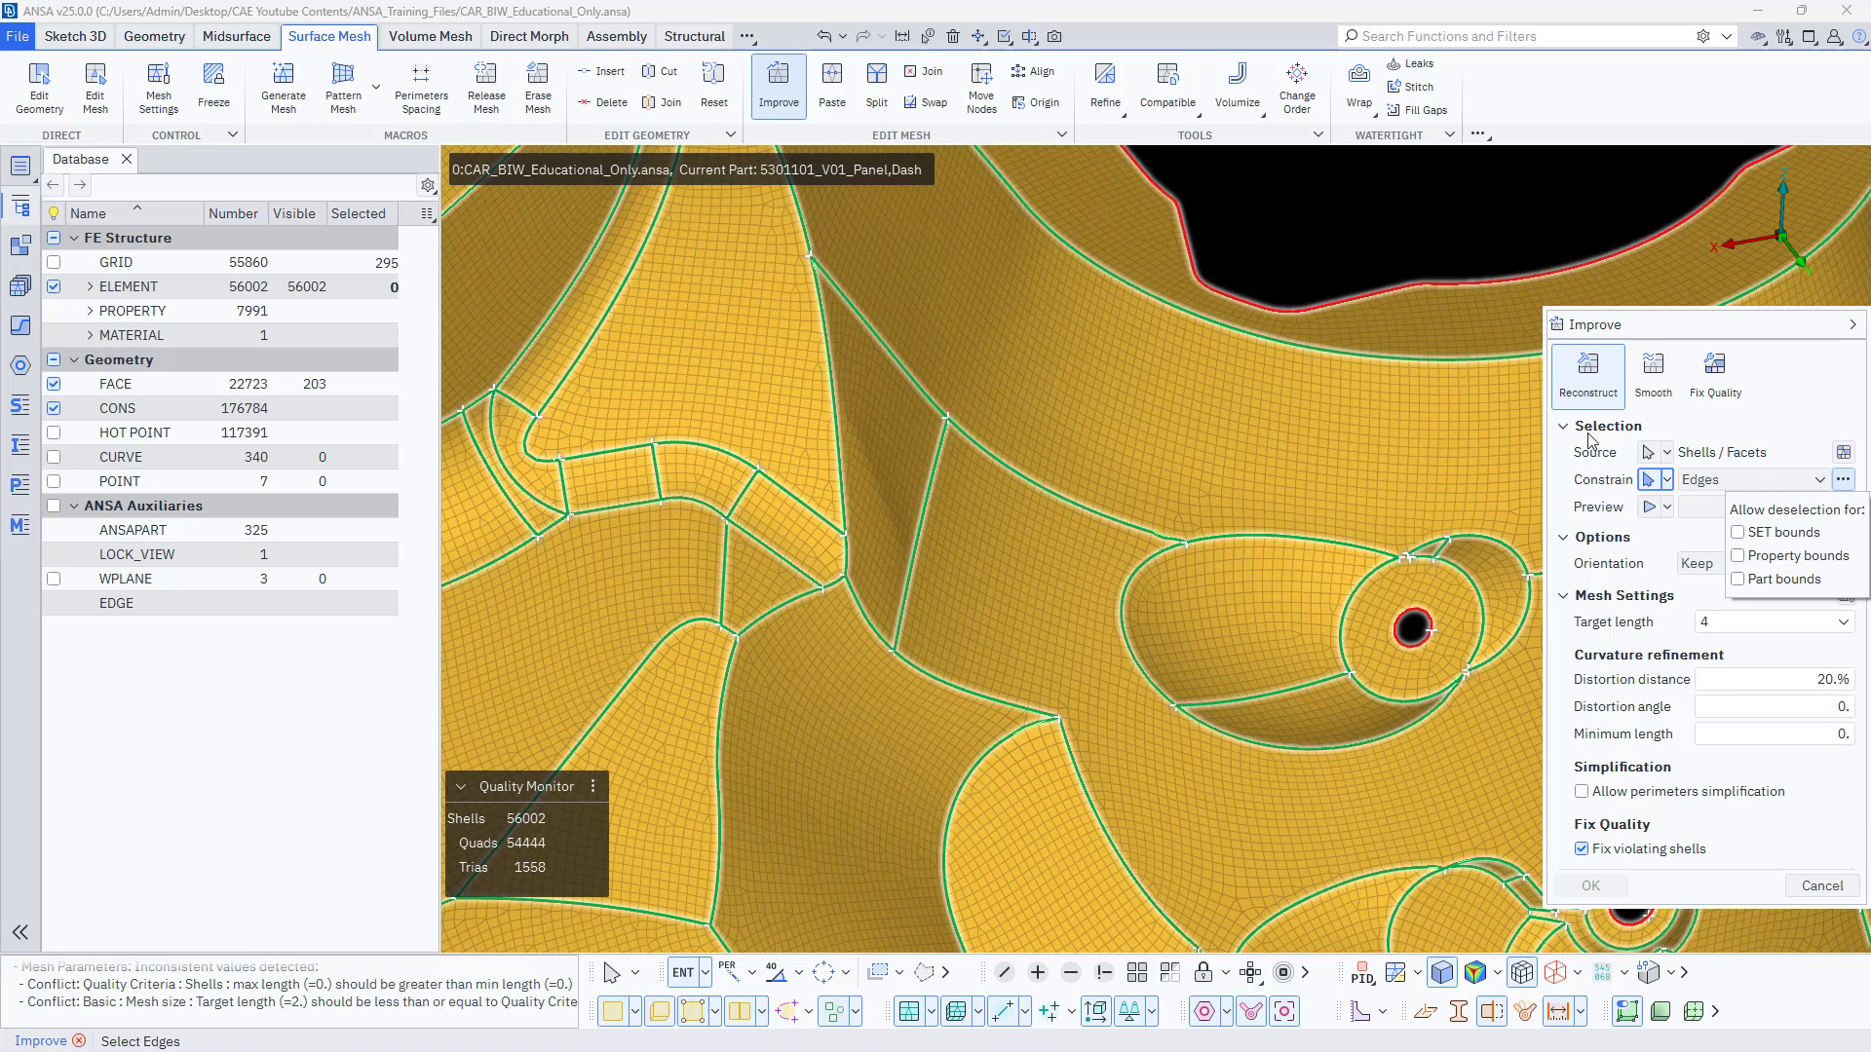
left_click(1413, 219)
scroll(1142, 454, "down", 5)
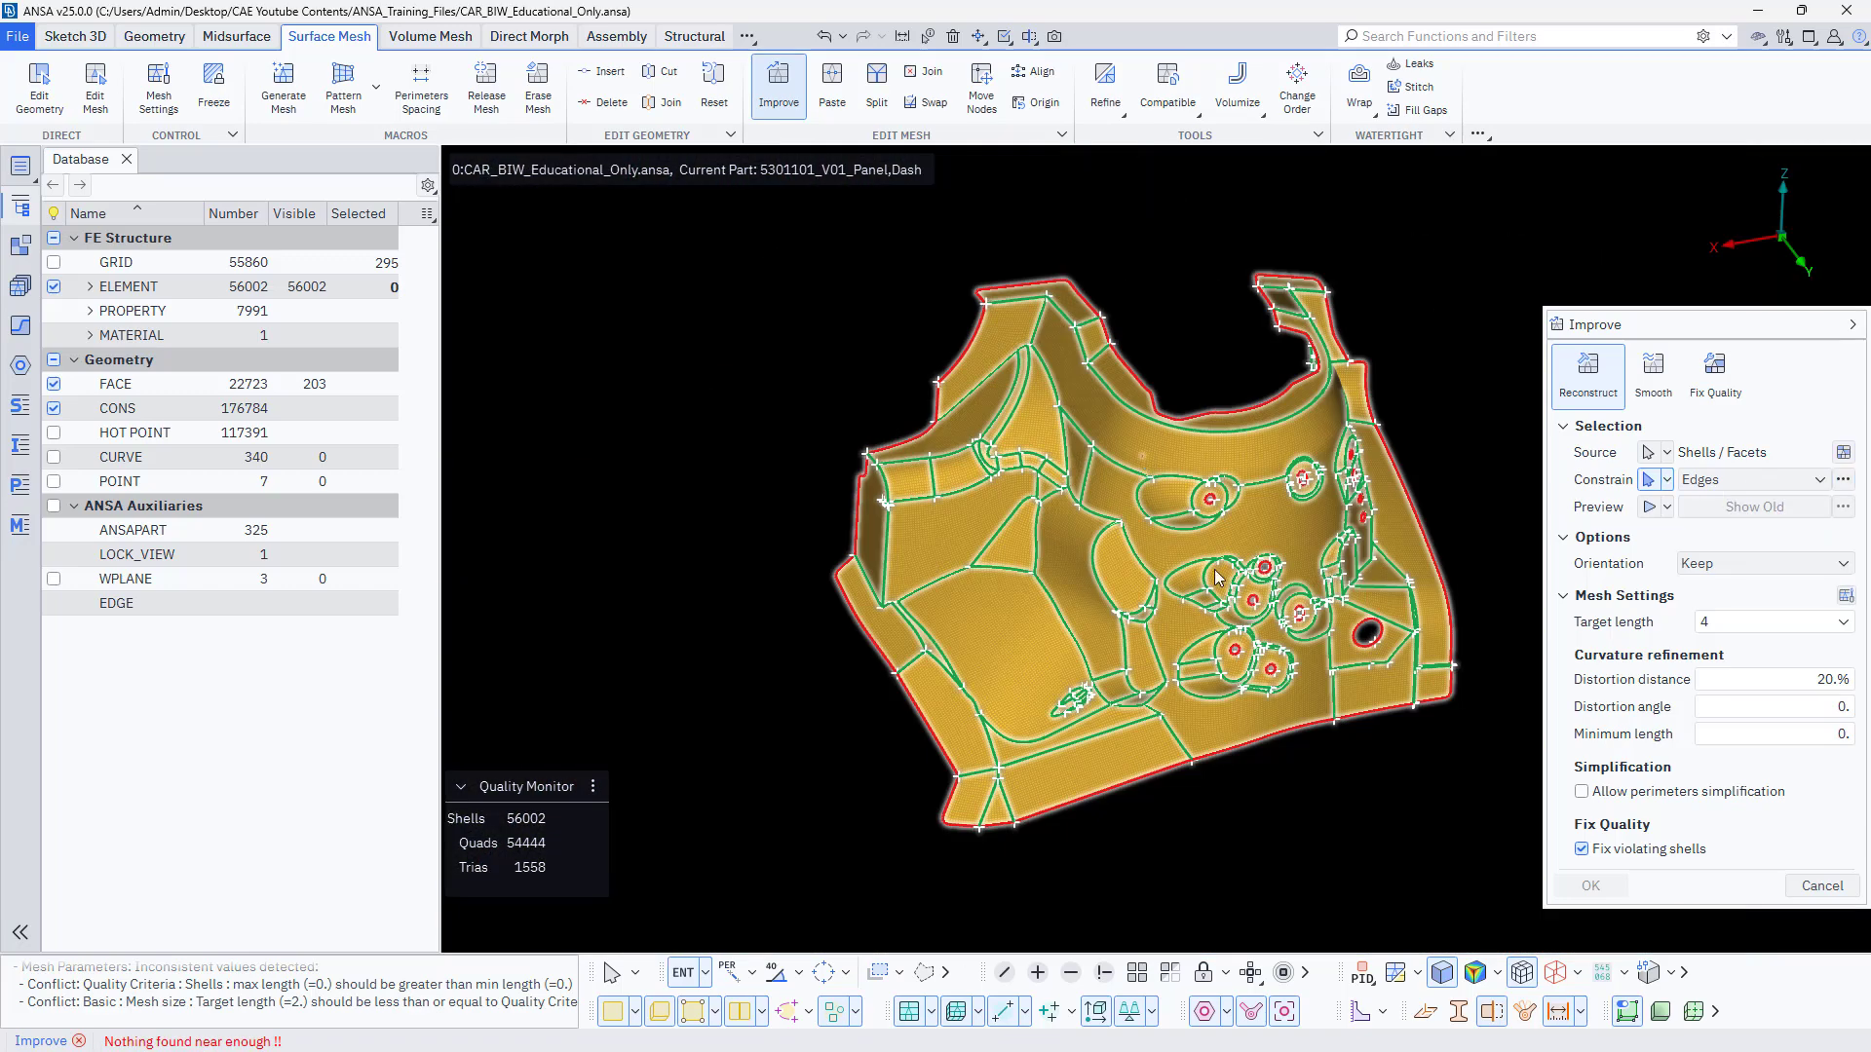
scroll(1214, 579, "up", 8)
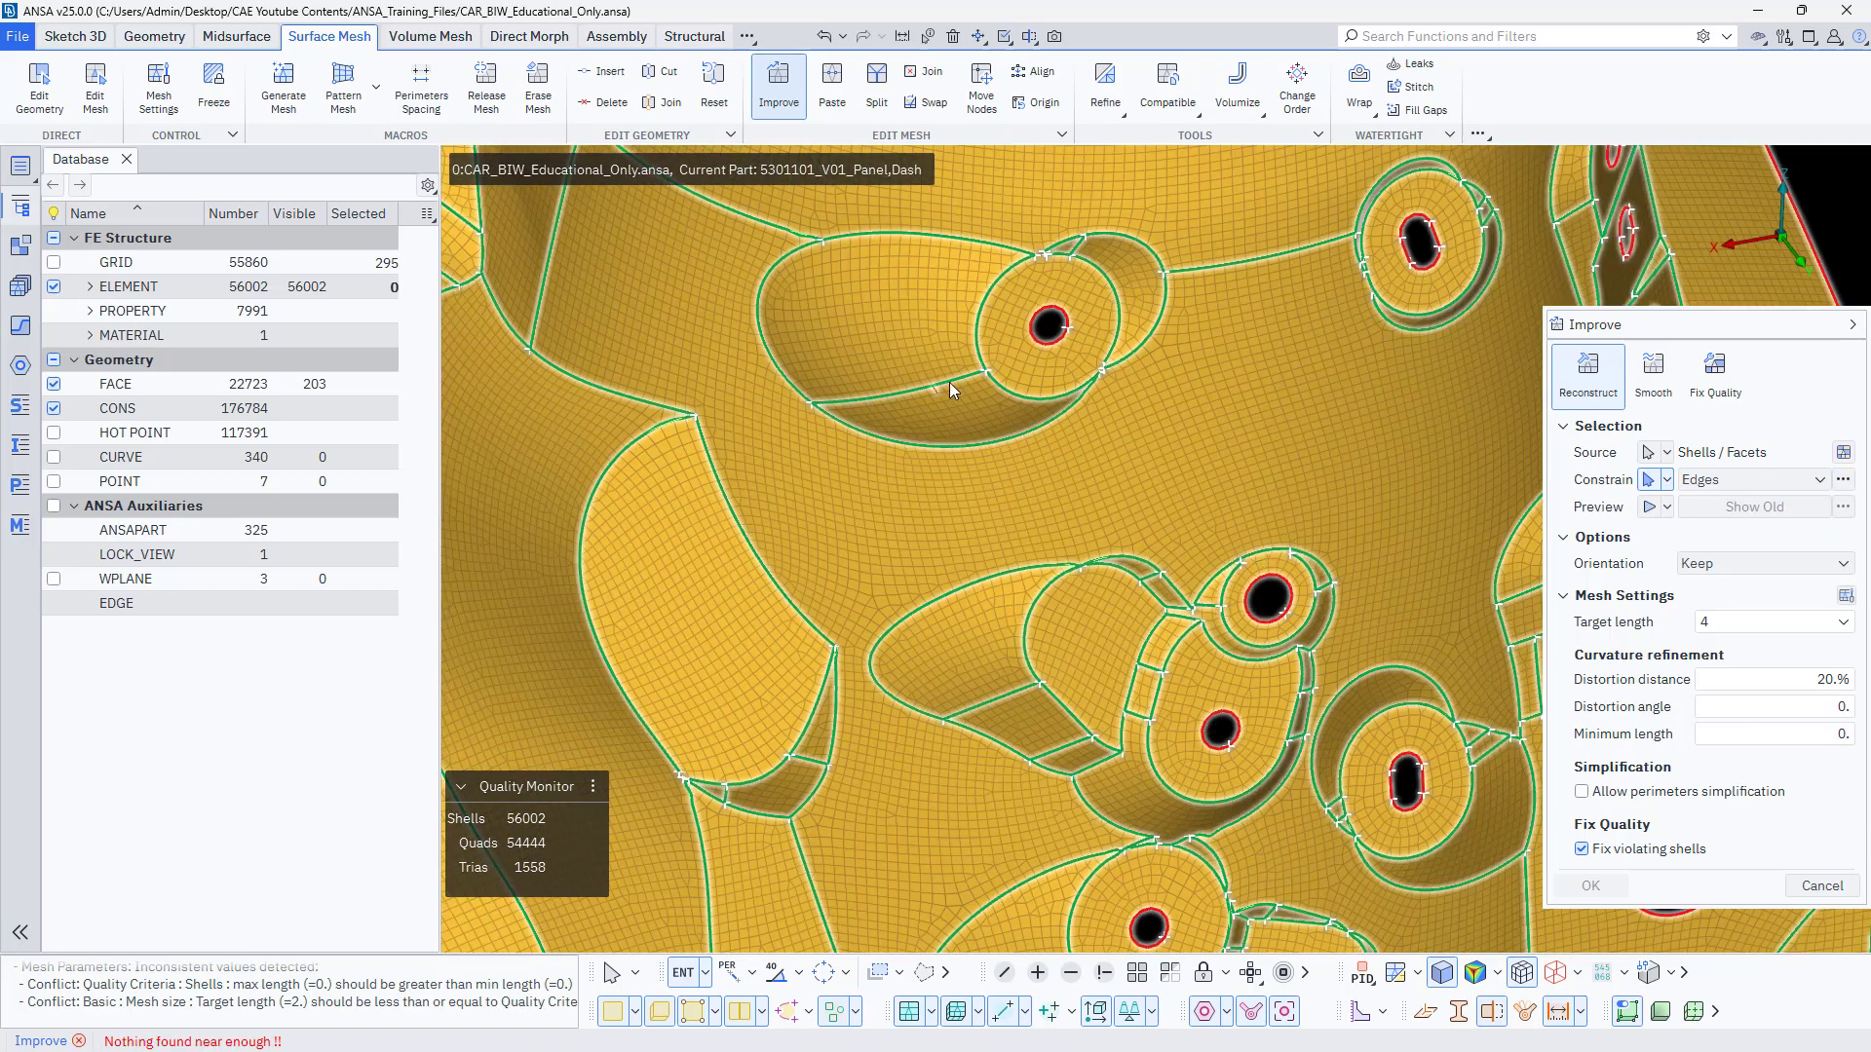
scroll(1054, 460, "down", 3)
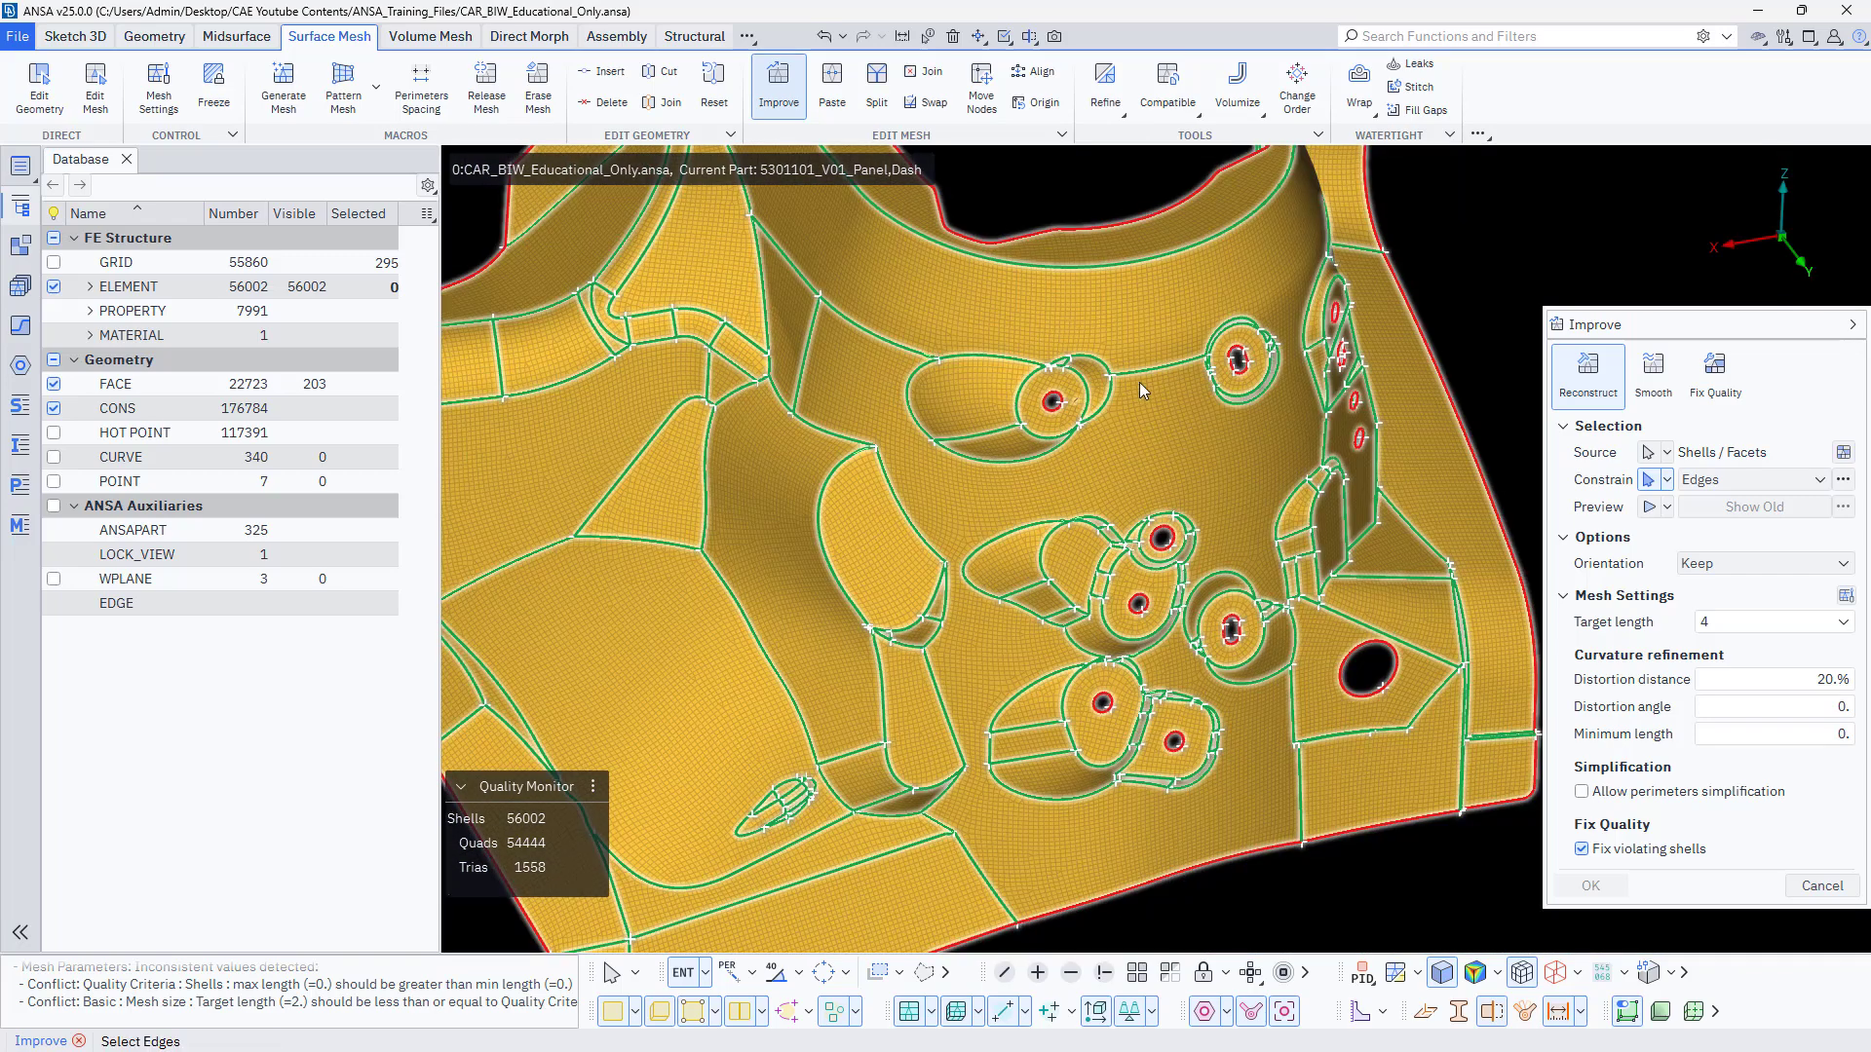
scroll(957, 396, "up", 3)
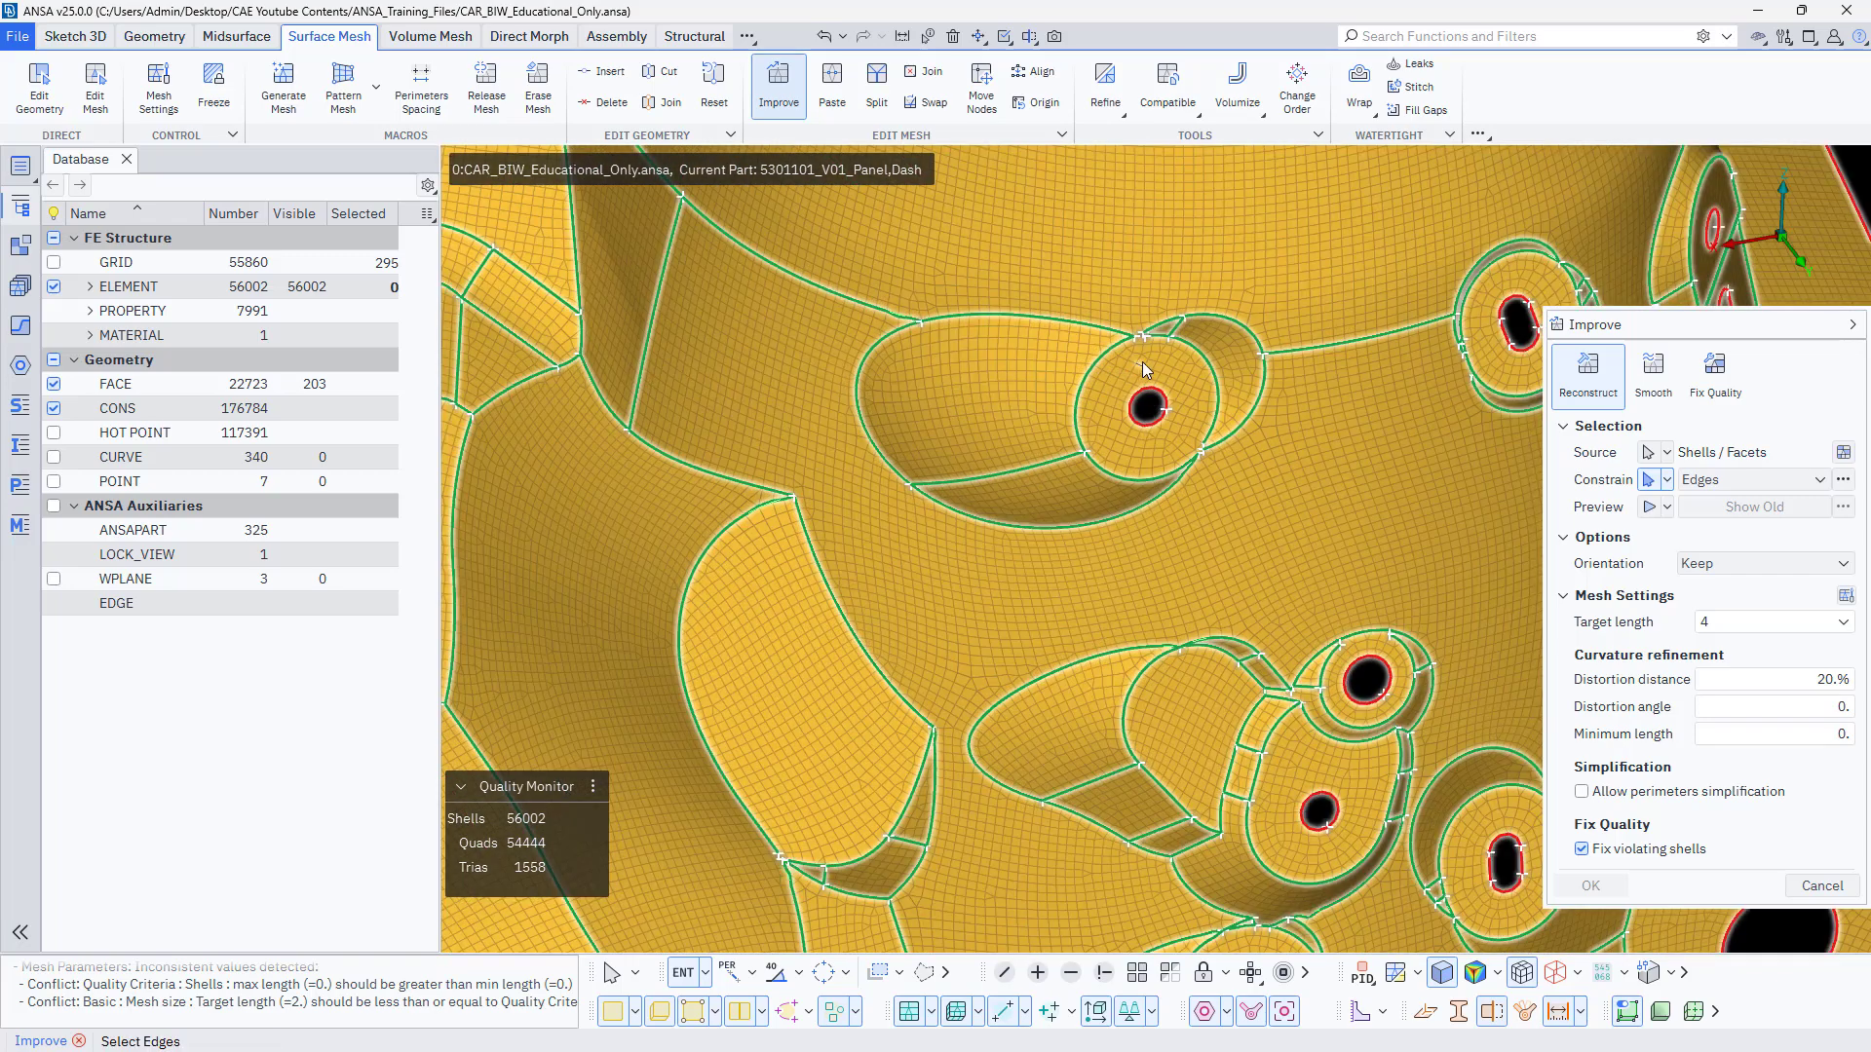
scroll(1241, 383, "down", 5)
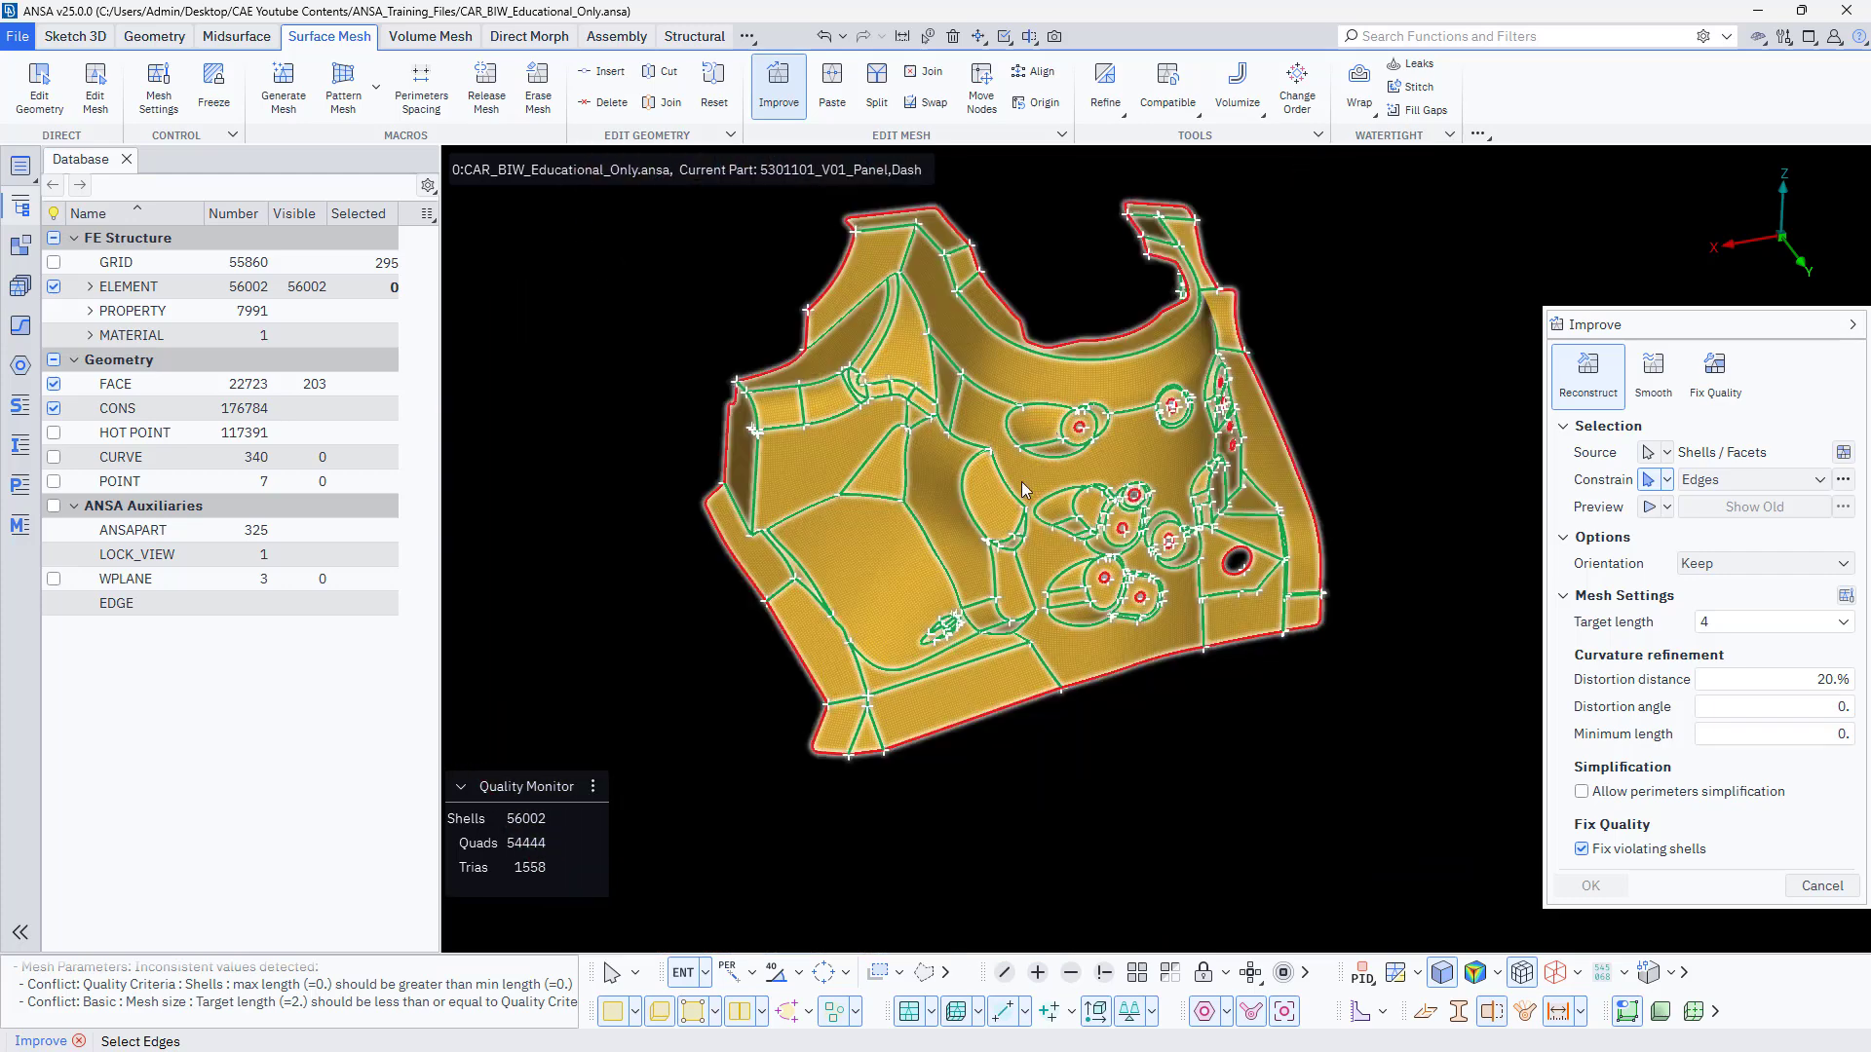
scroll(1021, 481, "up", 4)
scroll(916, 561, "down", 3)
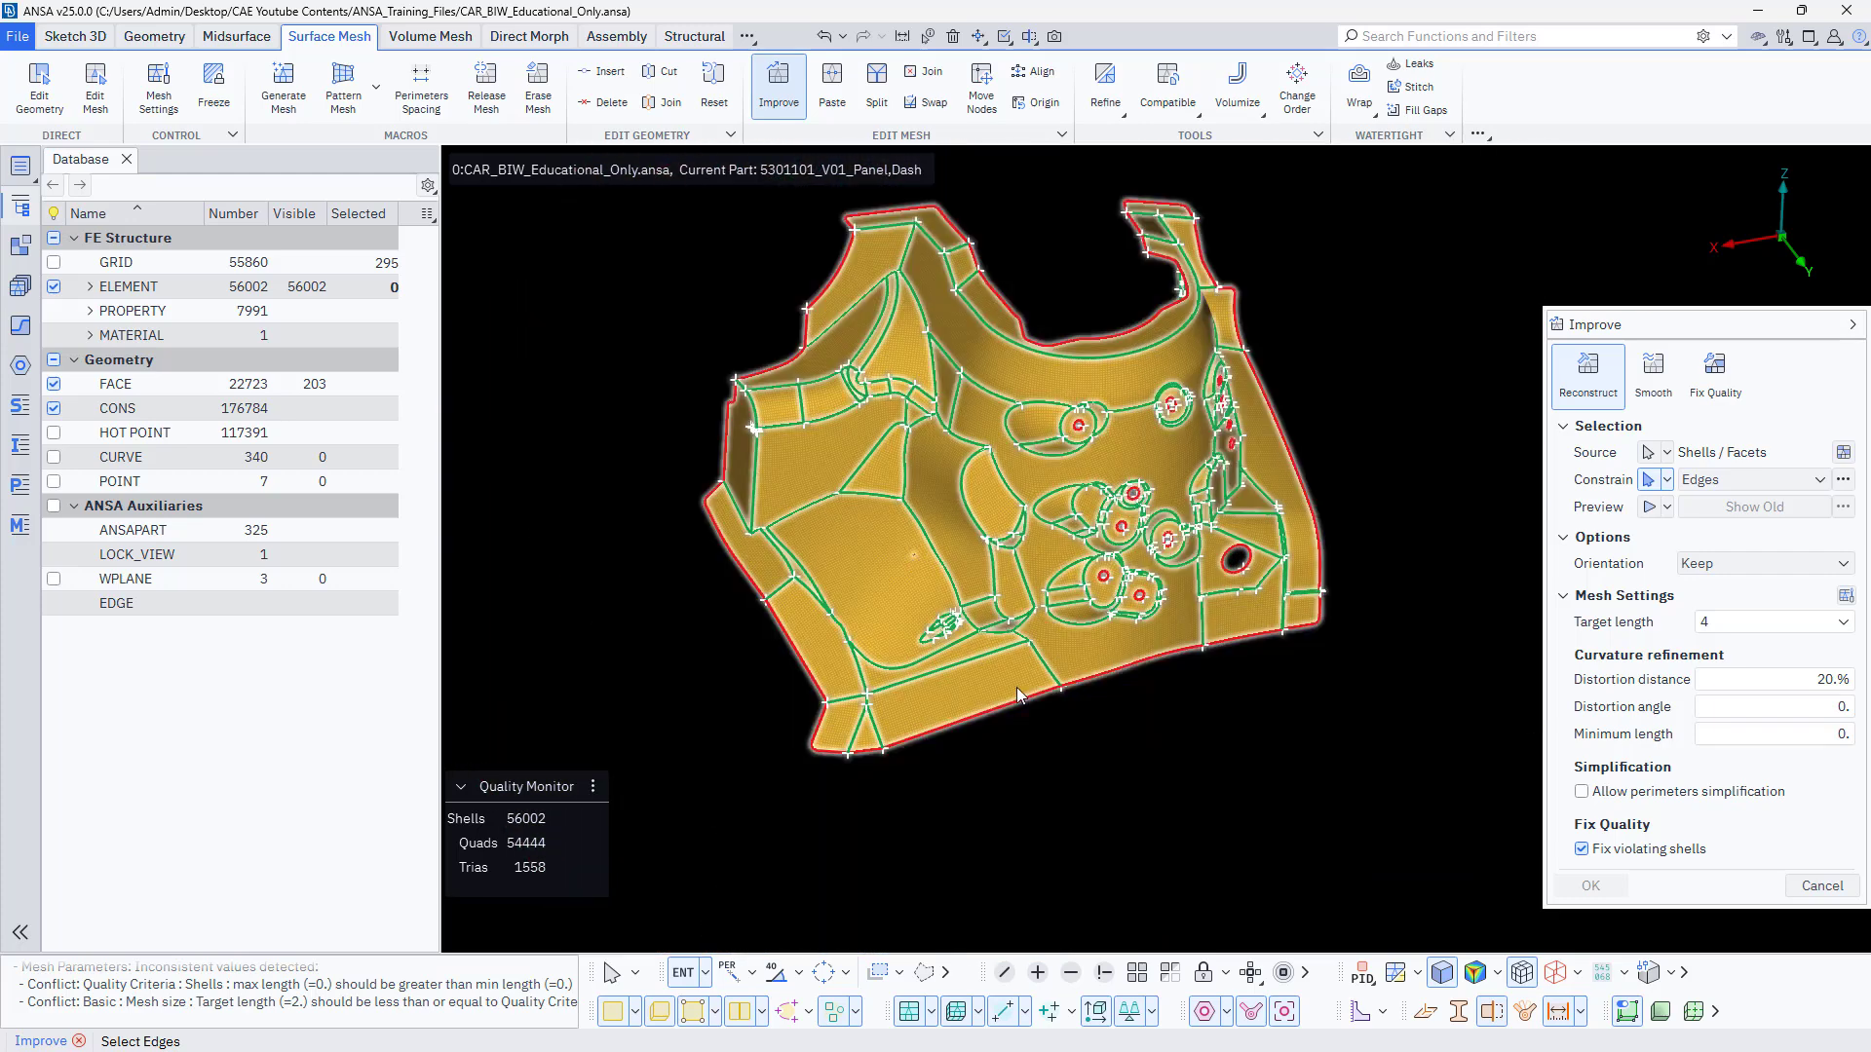
Reconstruct the selected shells using the constrained edges, inspect the previewed mesh, accept it and finish the Improve command.
middle_click(1054, 724)
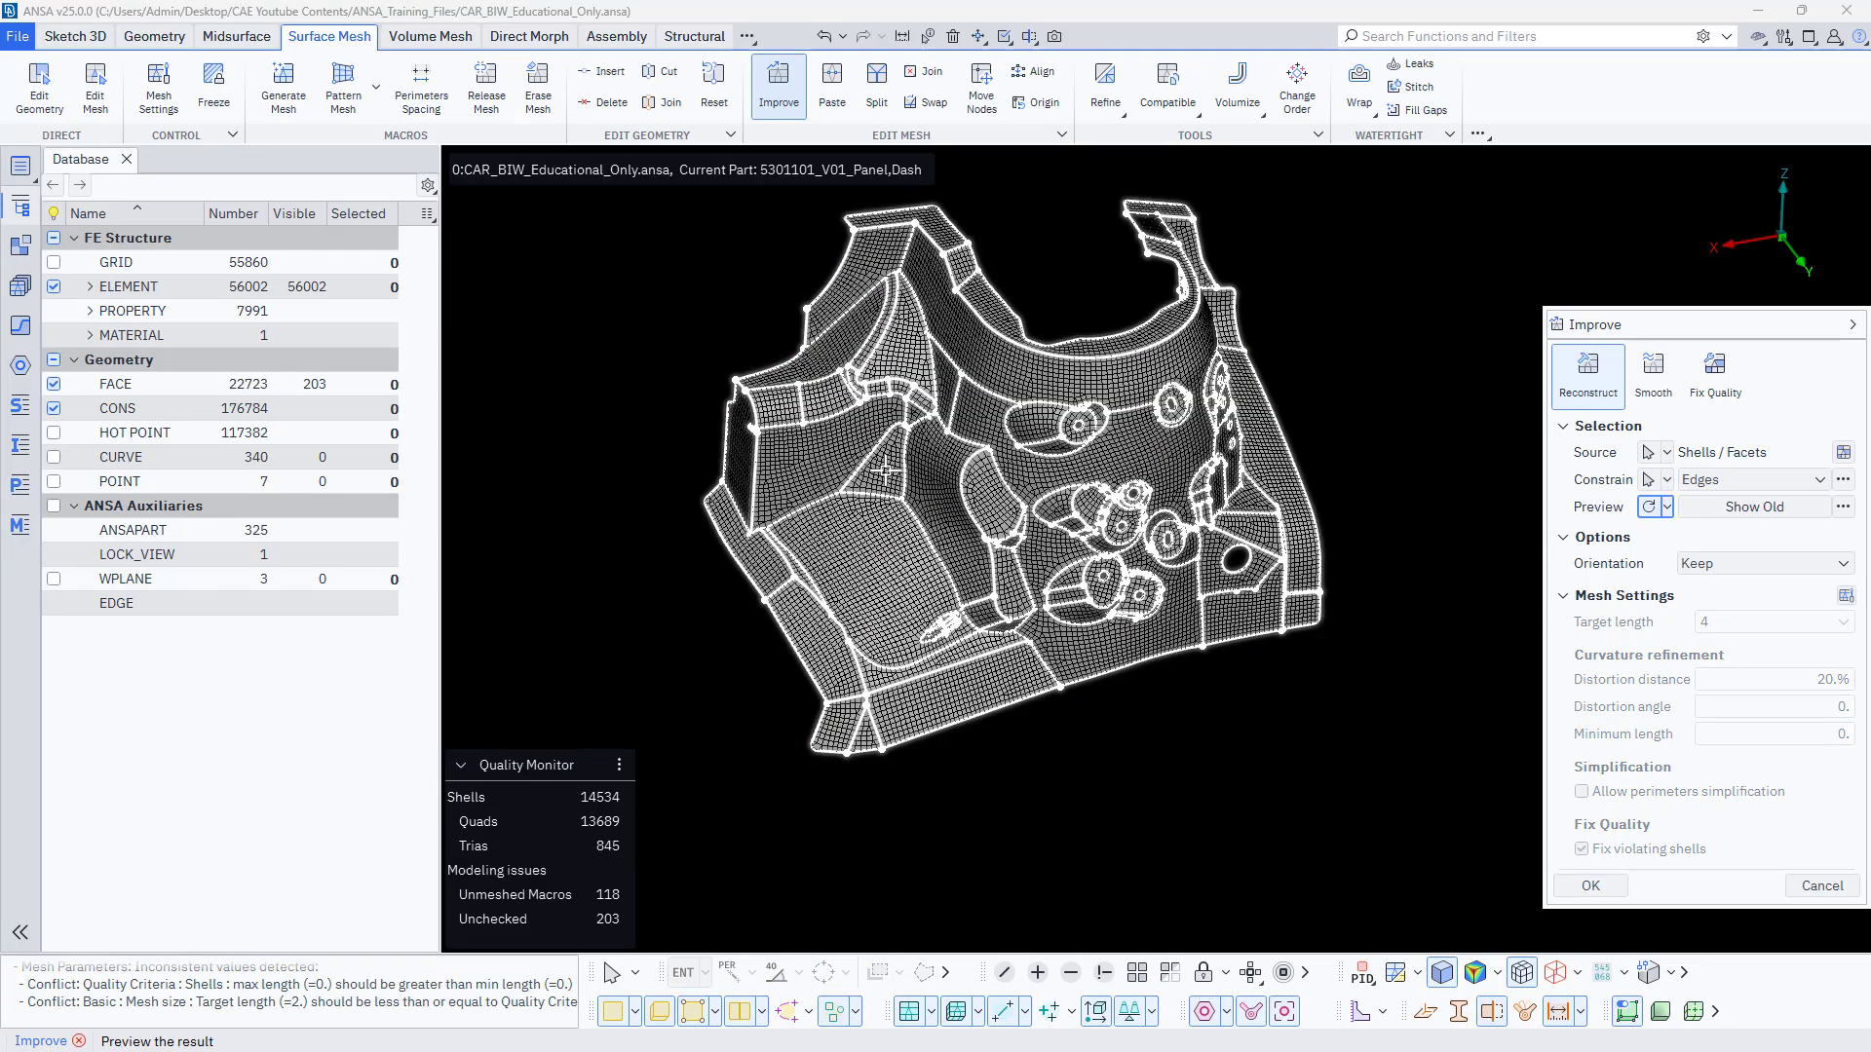
scroll(890, 468, "up", 5)
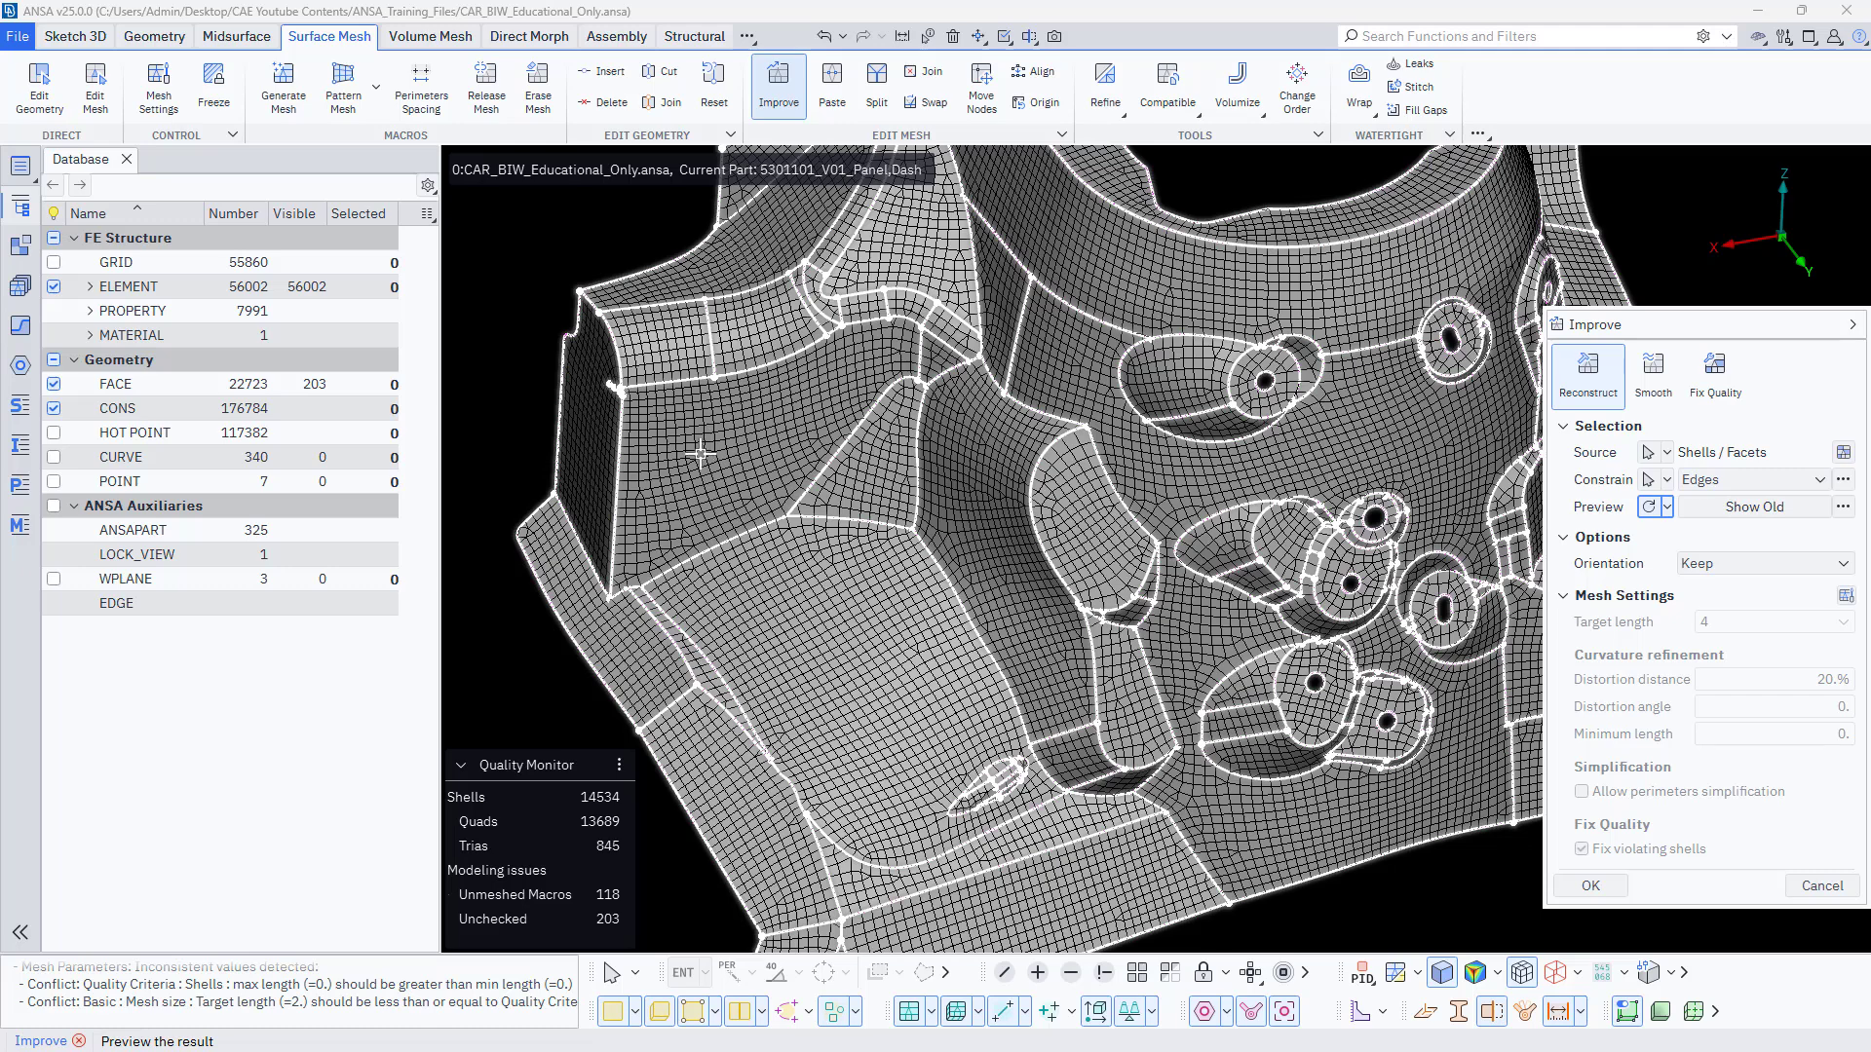
scroll(743, 471, "up", 5)
scroll(743, 470, "down", 8)
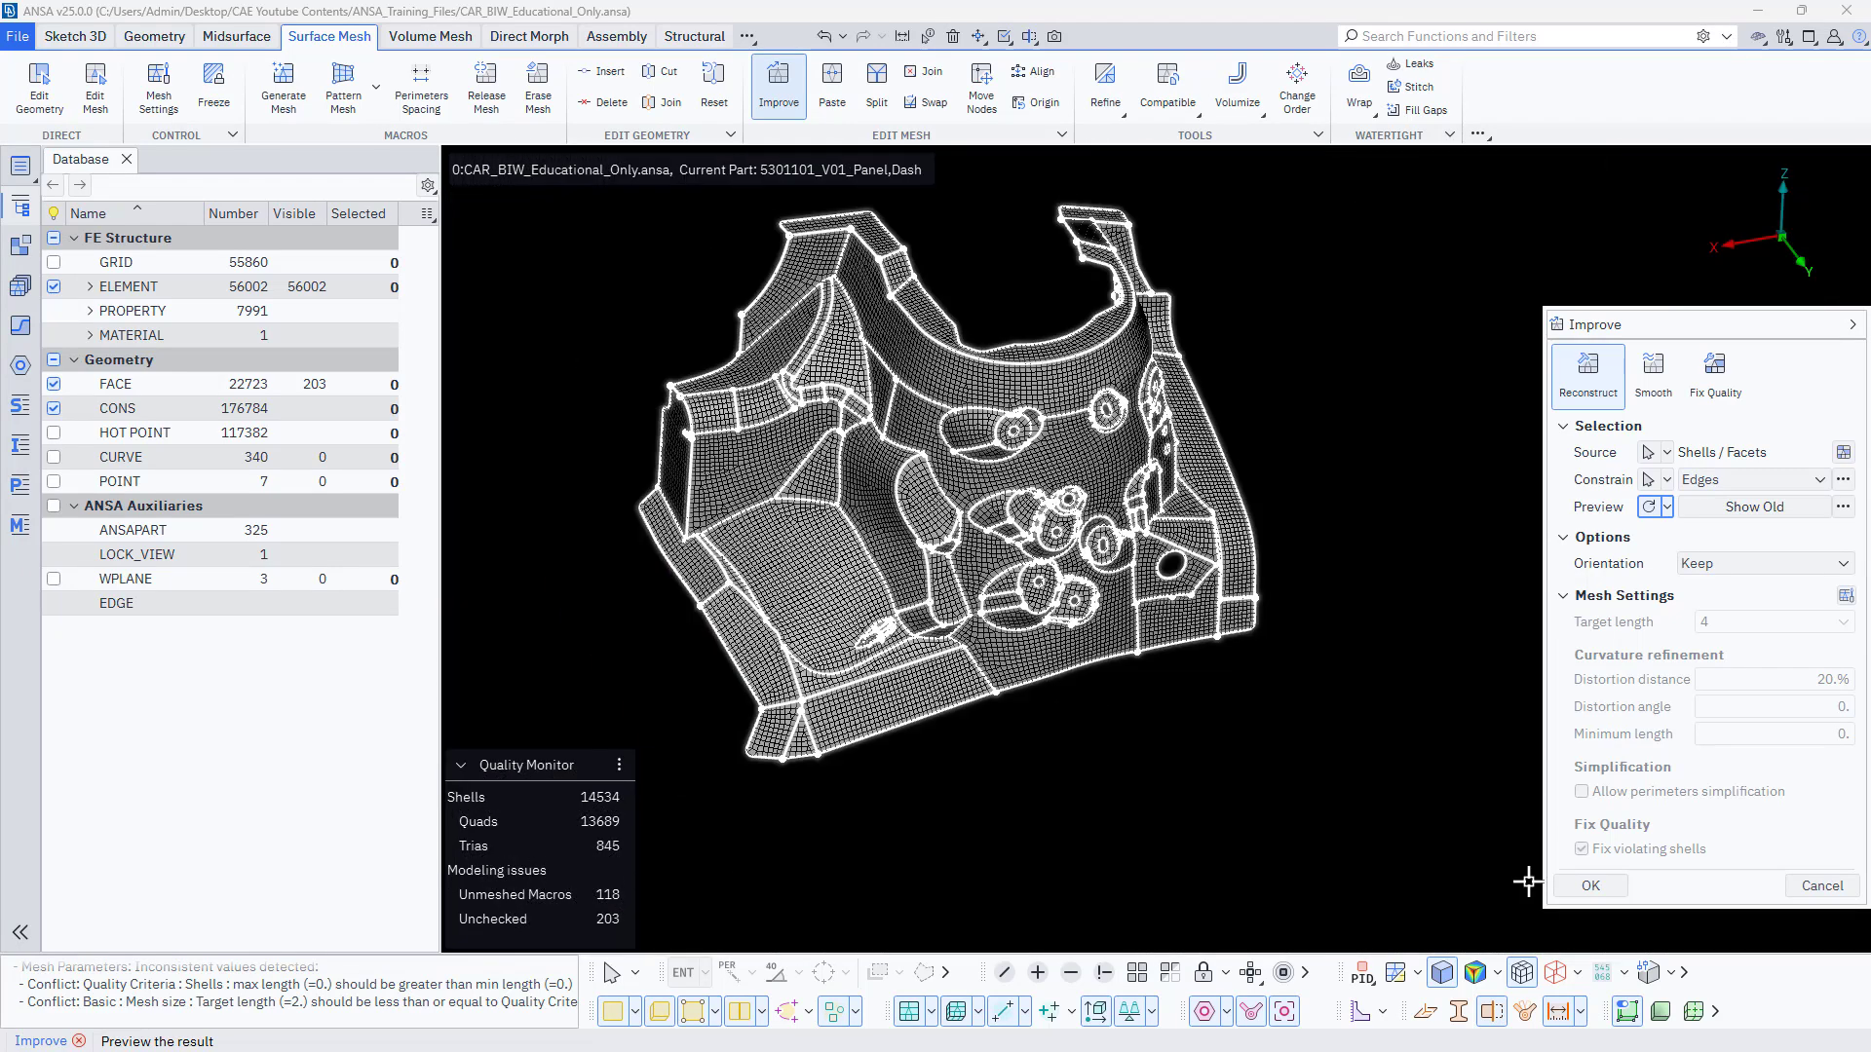
left_click(1608, 886)
scroll(943, 337, "up", 3)
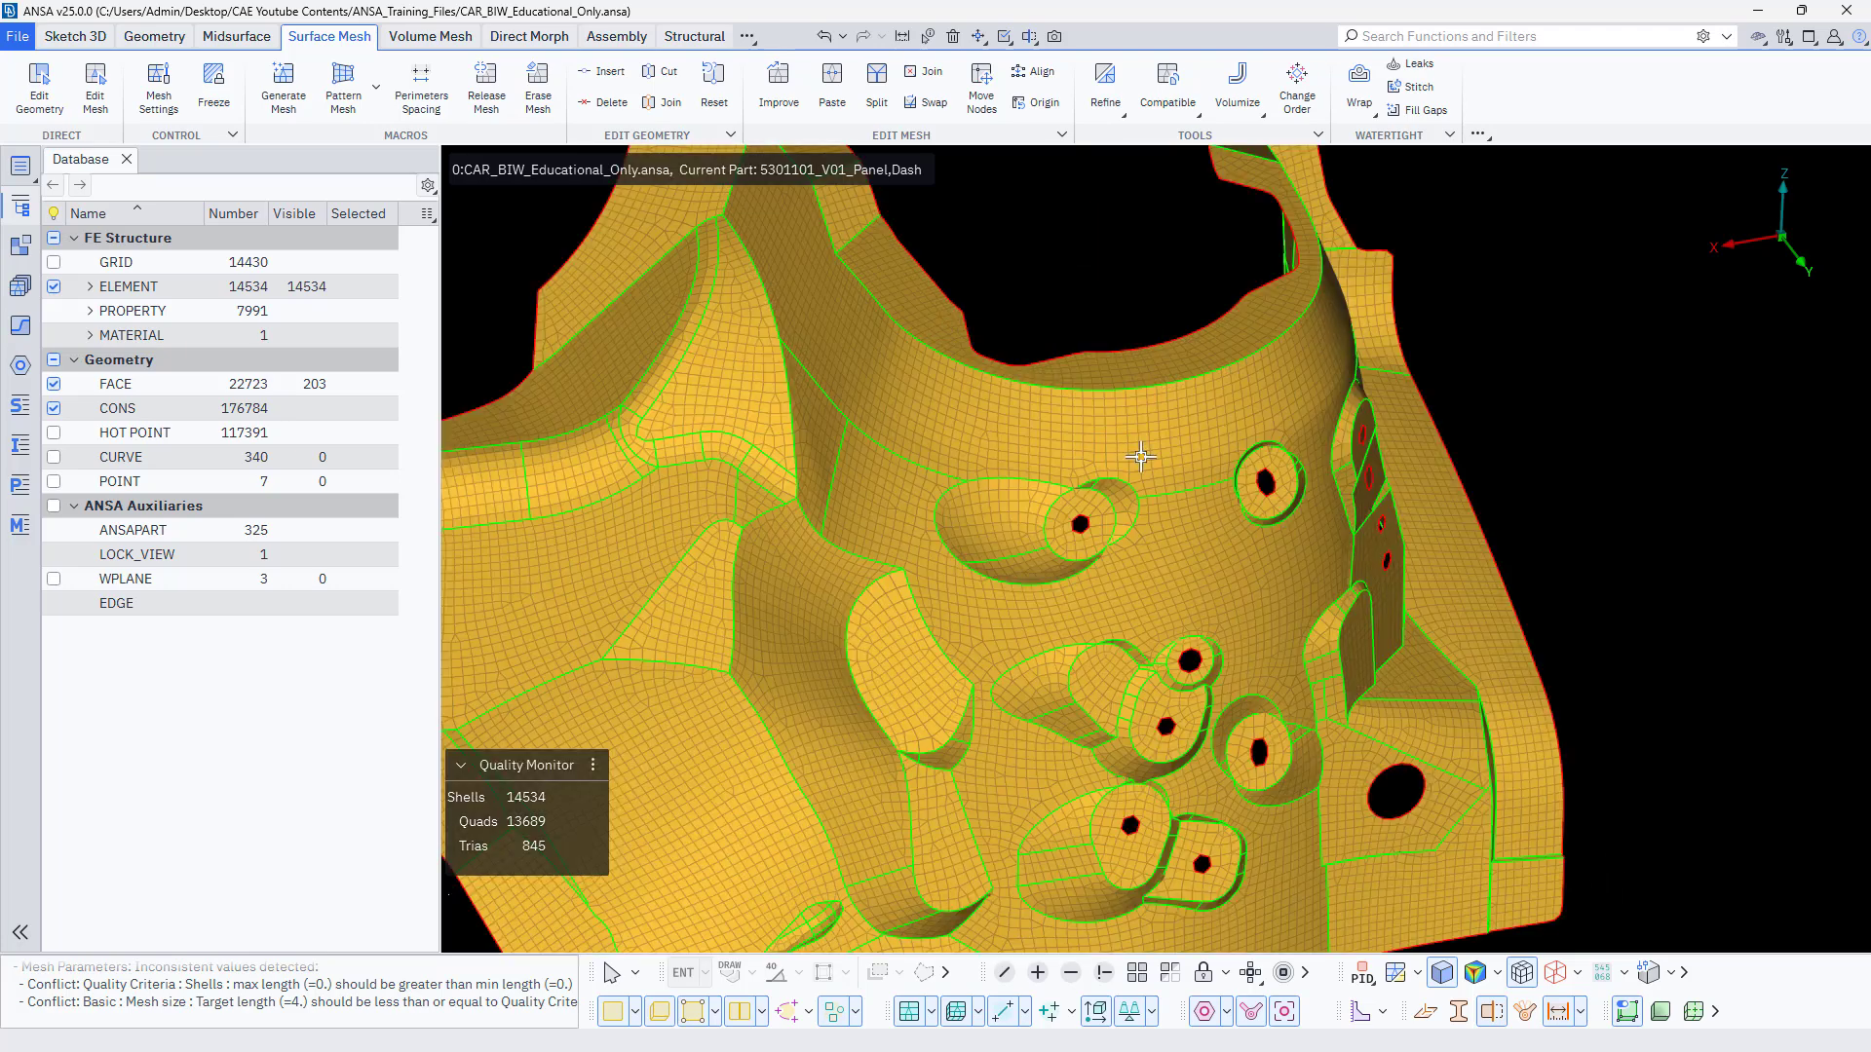
scroll(1222, 490, "down", 5)
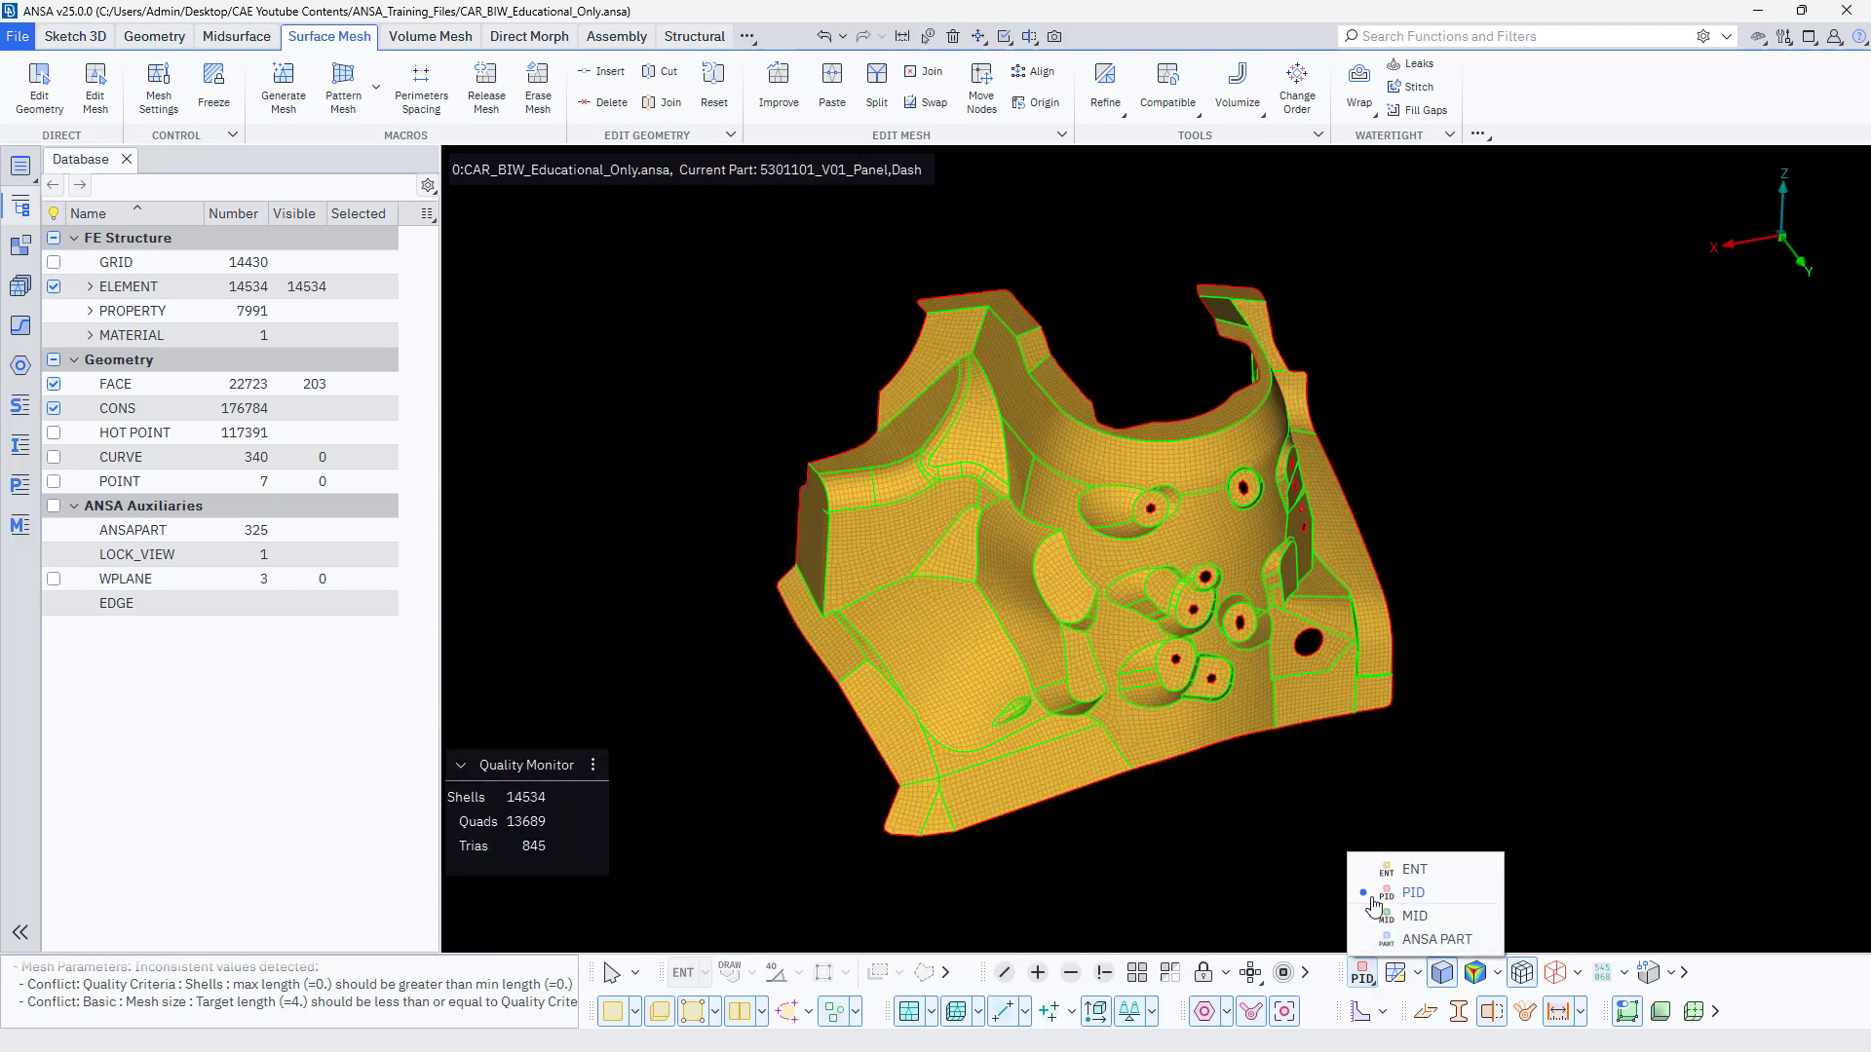
Switch the display colouring from PID to ENT and inspect the shell orientation on both sides of the strut tower.
left_click(1383, 885)
scroll(1038, 642, "up", 3)
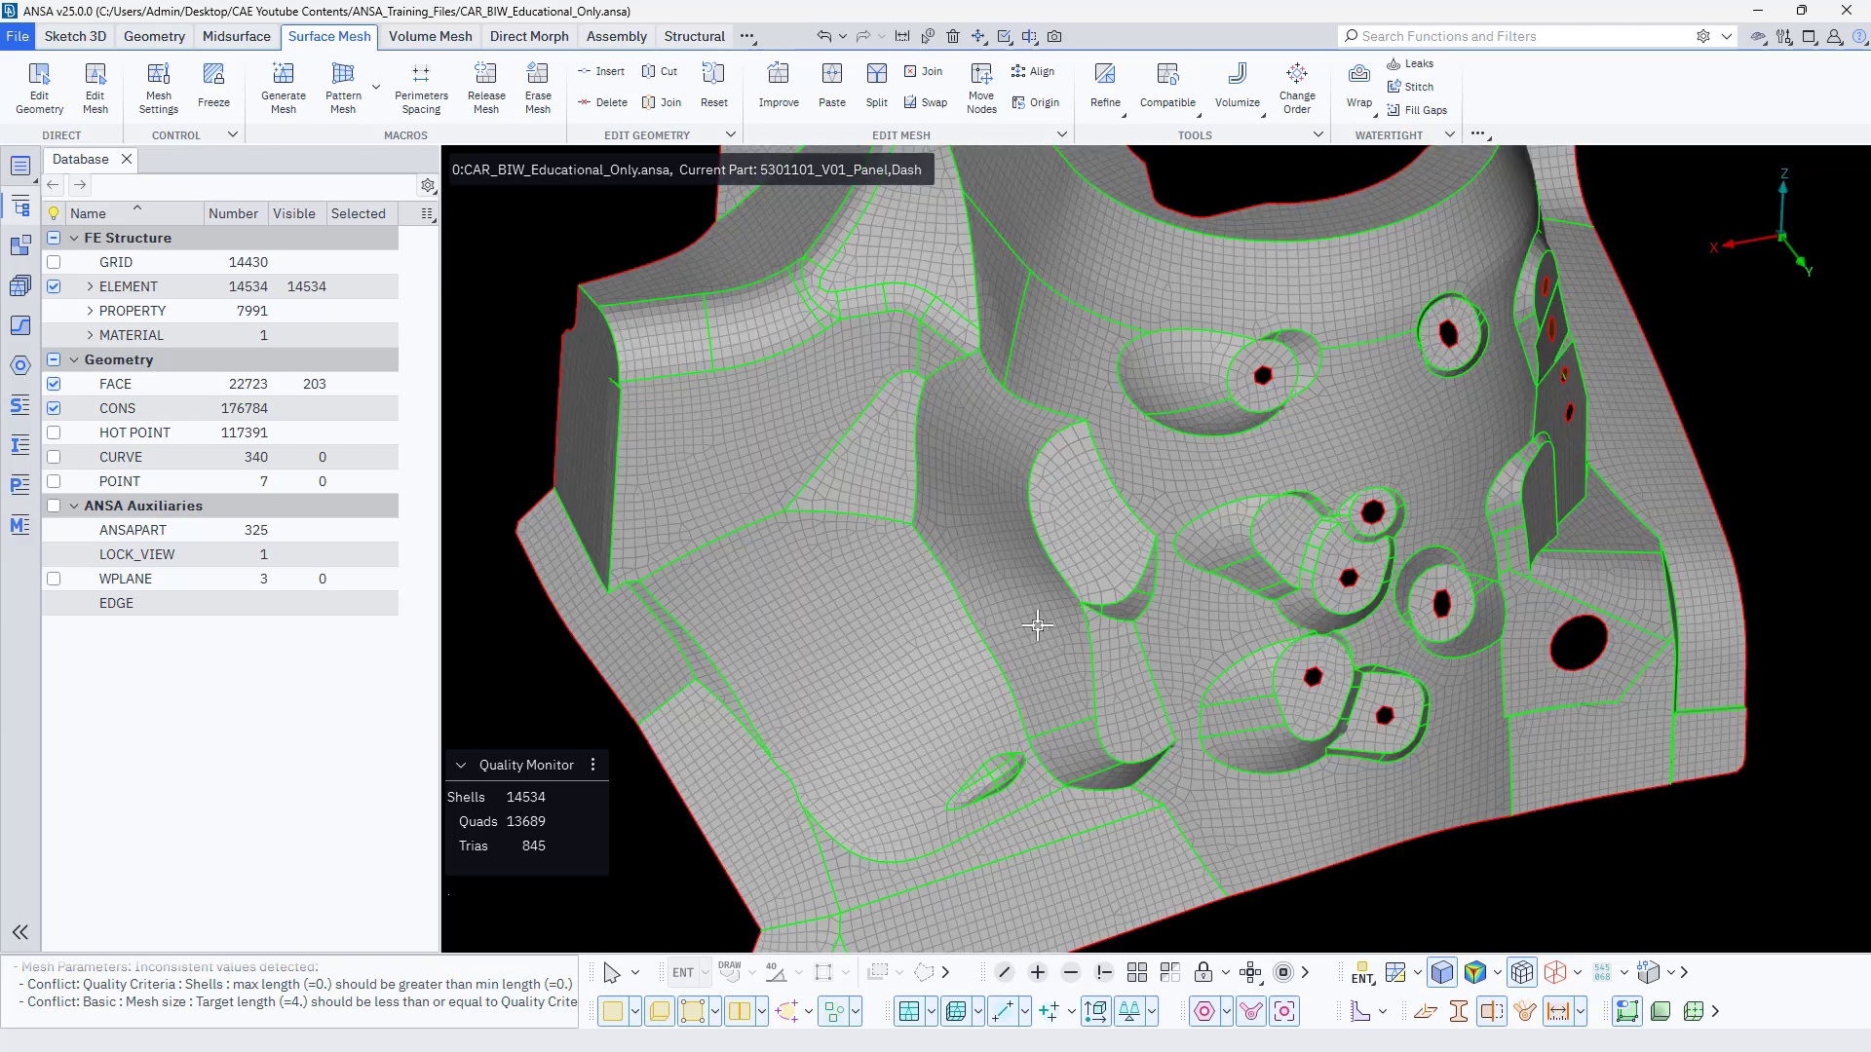
scroll(1038, 625, "down", 3)
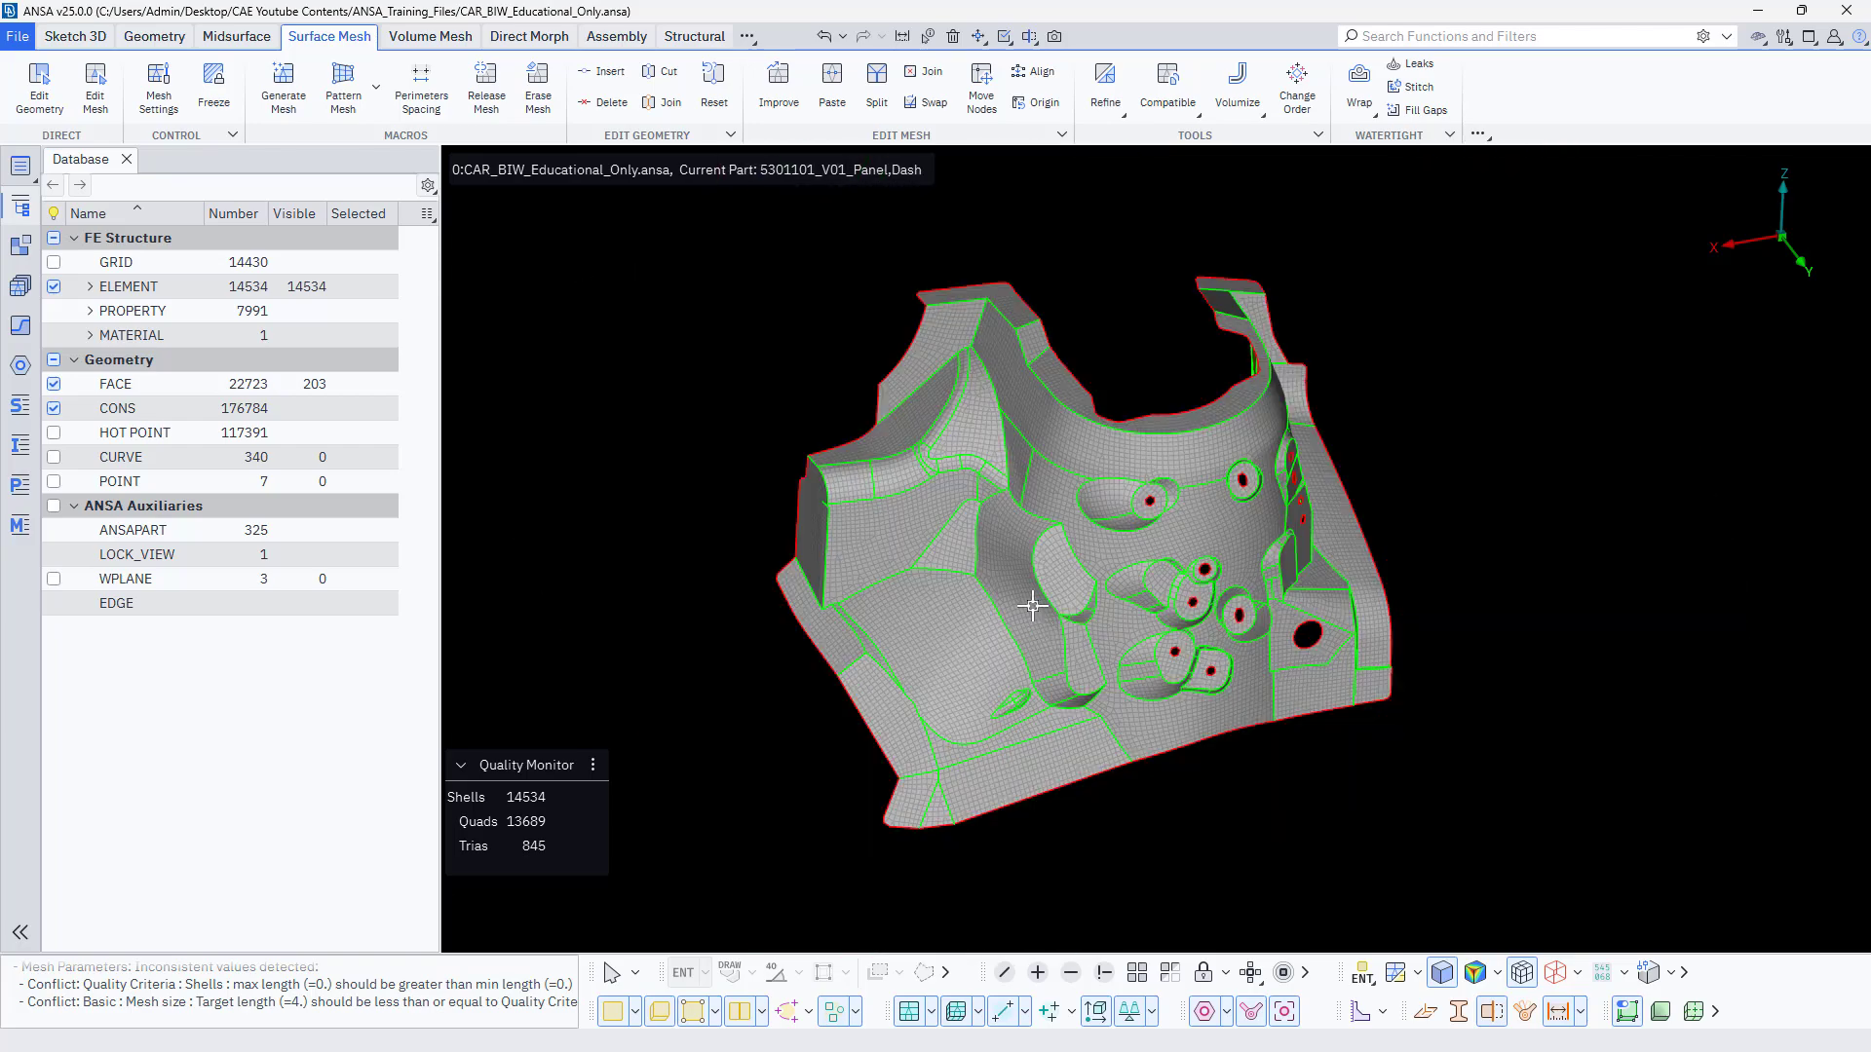
left_click_drag(1027, 605, 1353, 636, "ctrl")
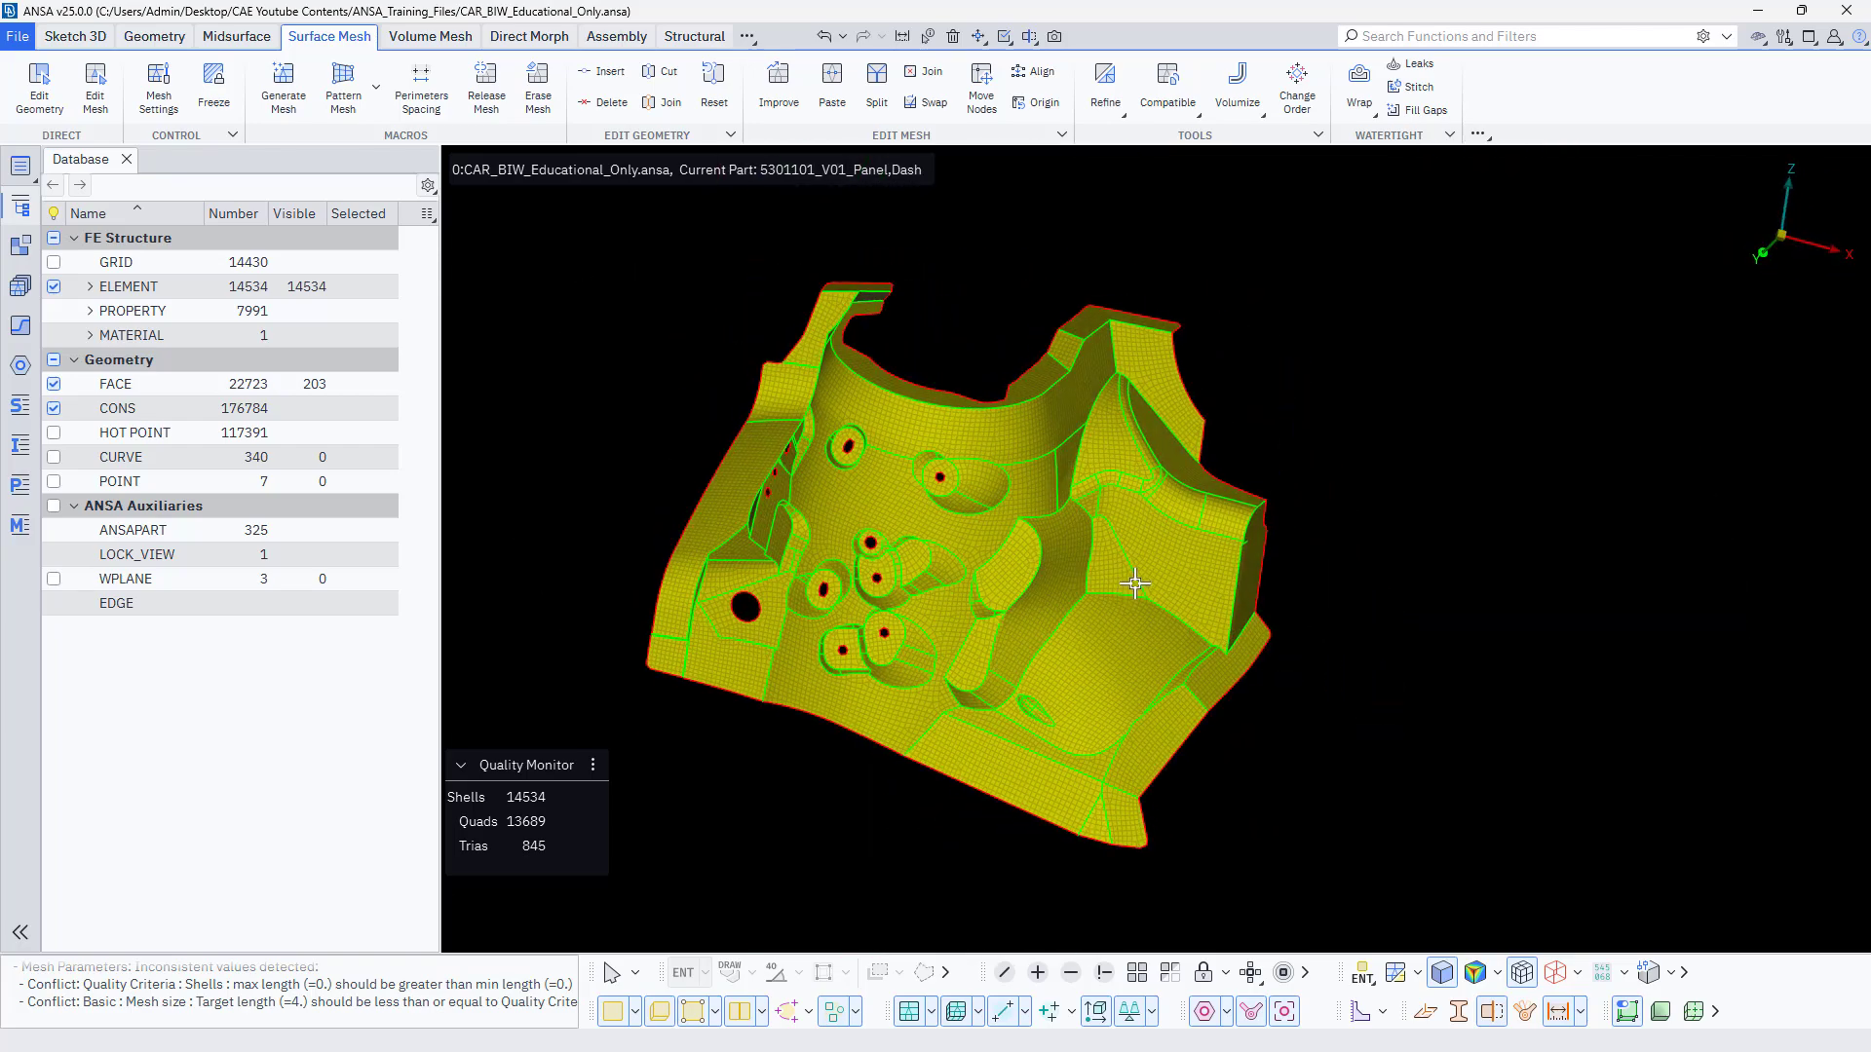
scroll(1141, 578, "up", 4)
left_click_drag(1208, 552, 882, 495, "ctrl")
scroll(882, 495, "down", 4)
left_click_drag(1101, 537, 1117, 401, "ctrl")
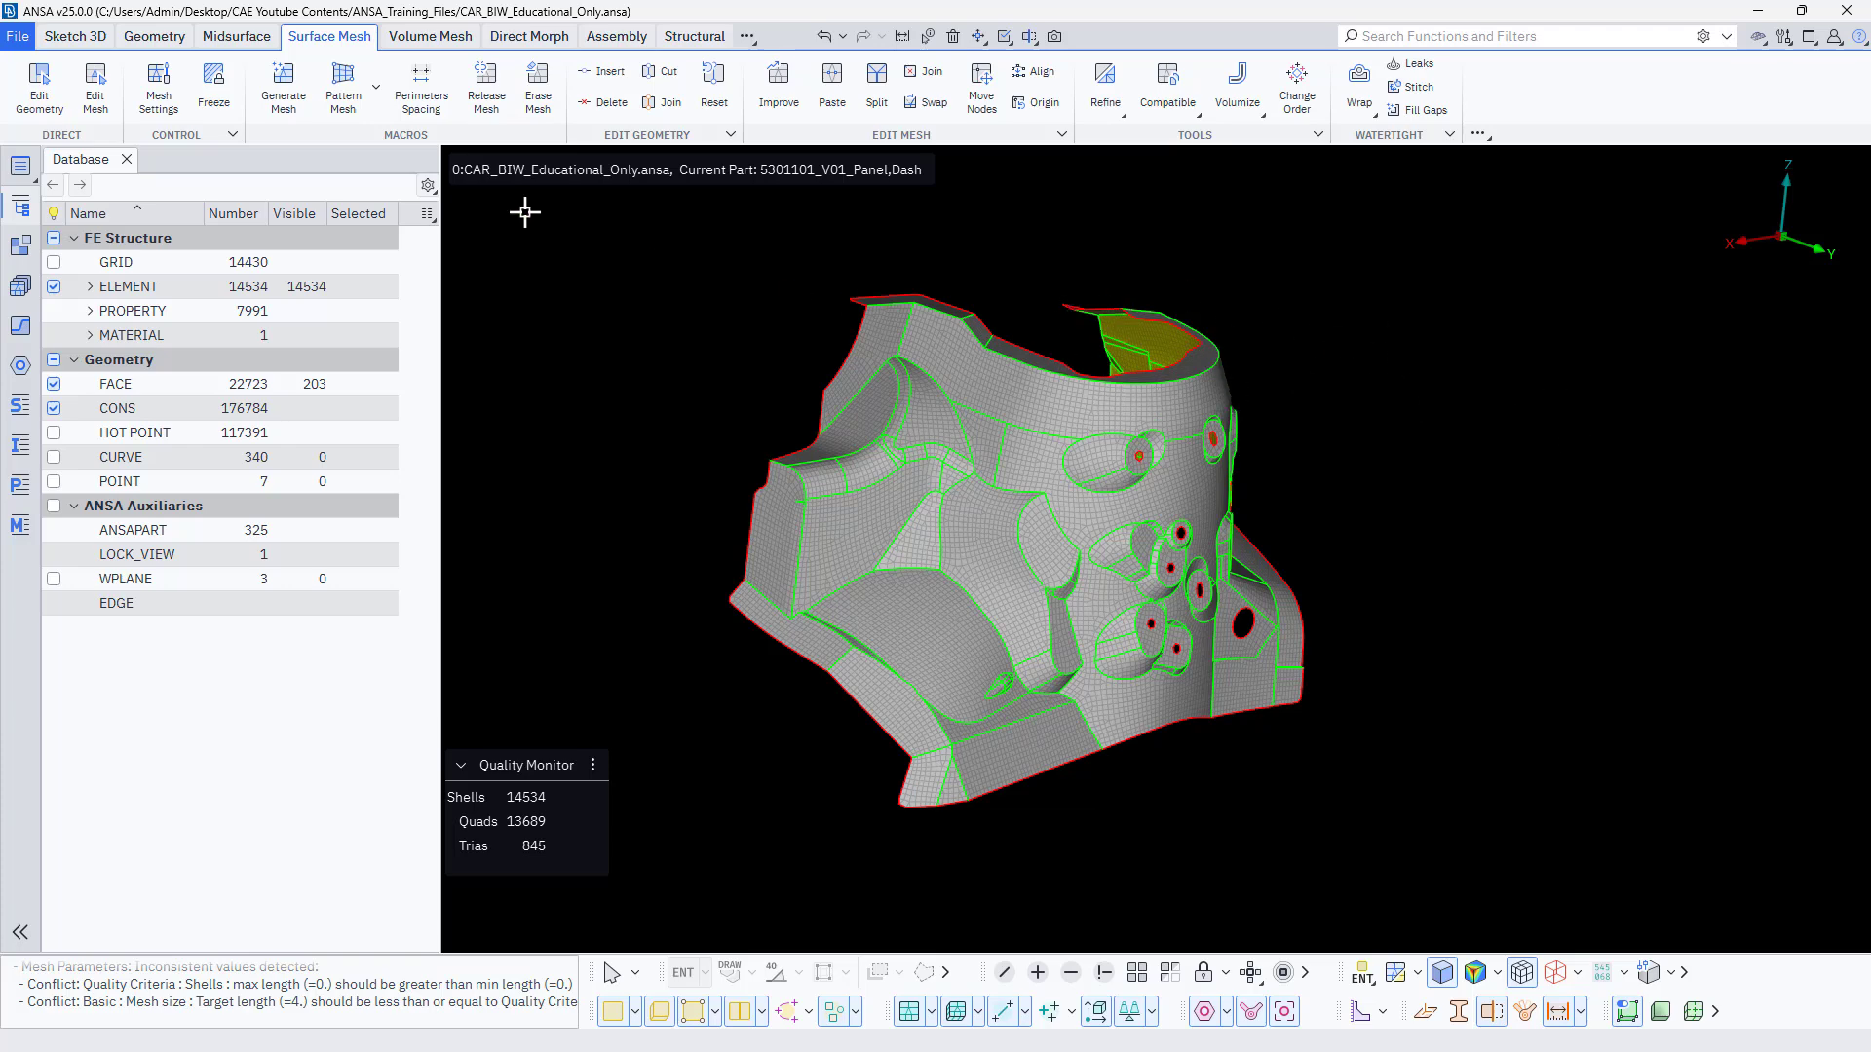
Orient the visible faces with Yellow Outside and return to the surface mesh view.
left_click(155, 39)
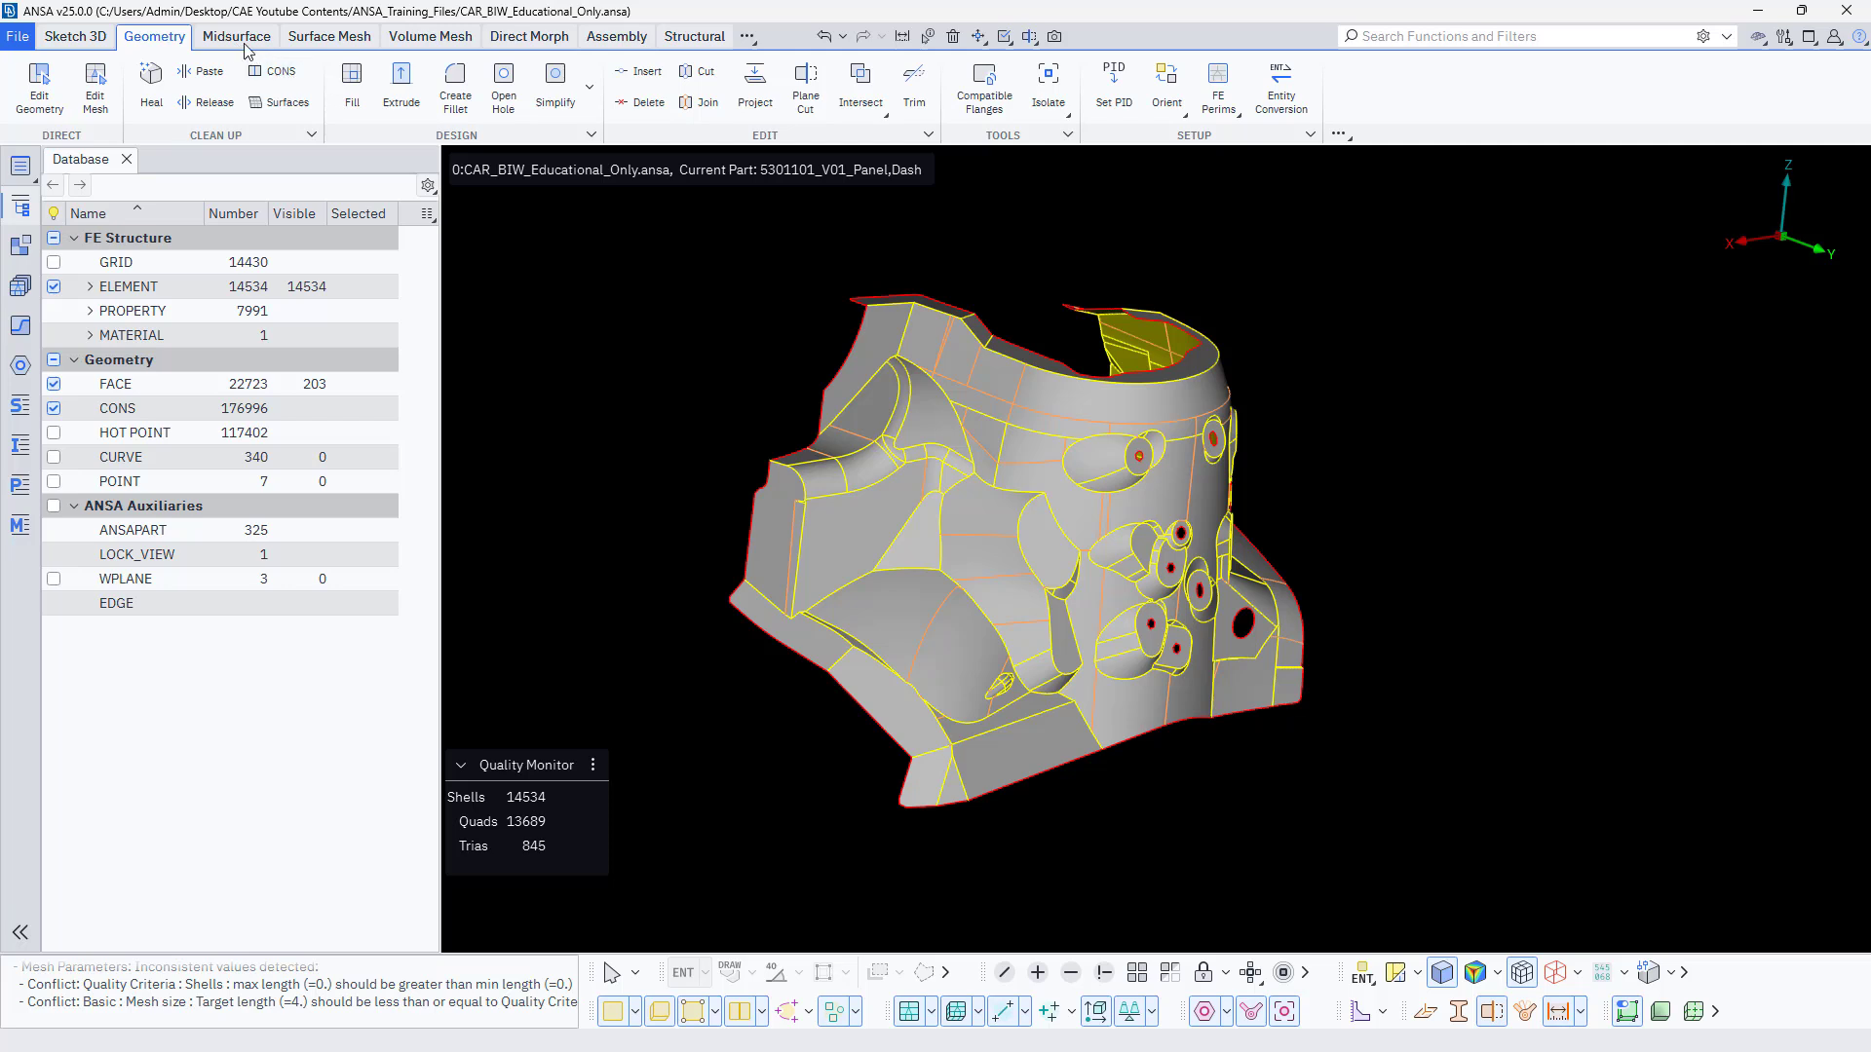
left_click(1167, 92)
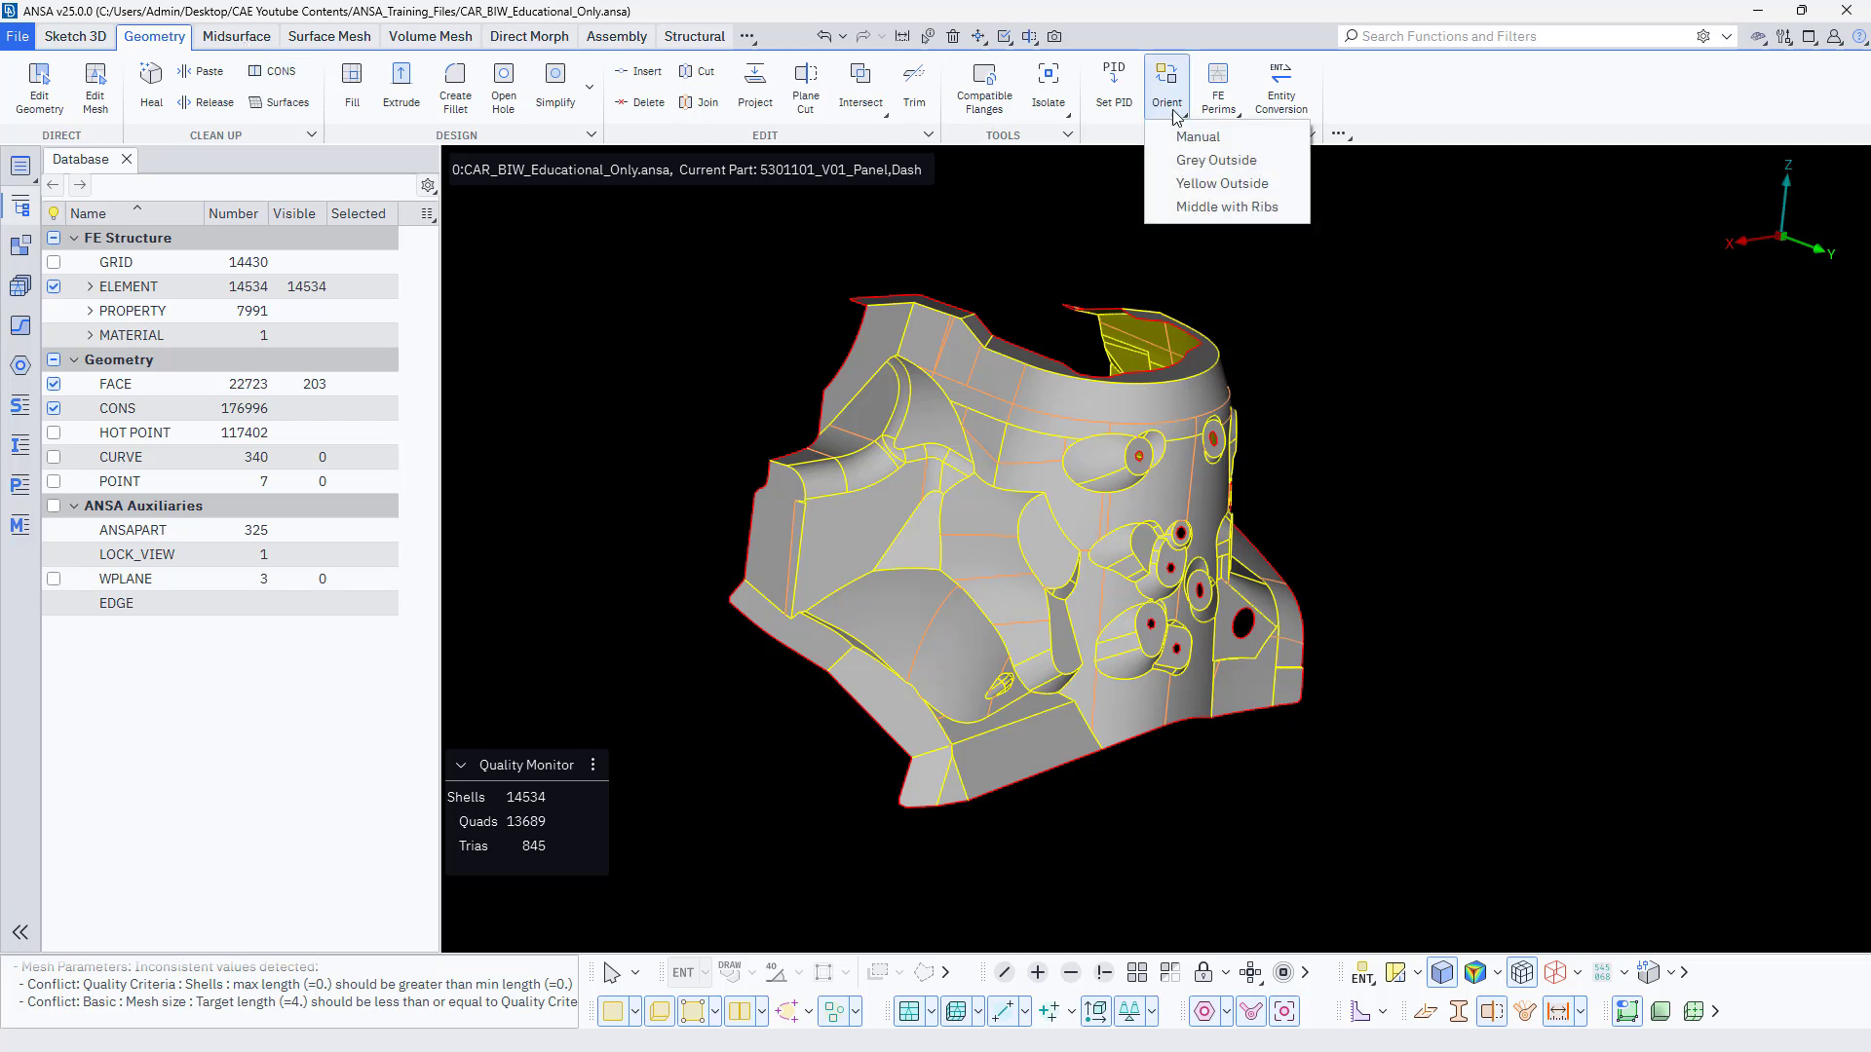
left_click(1205, 185)
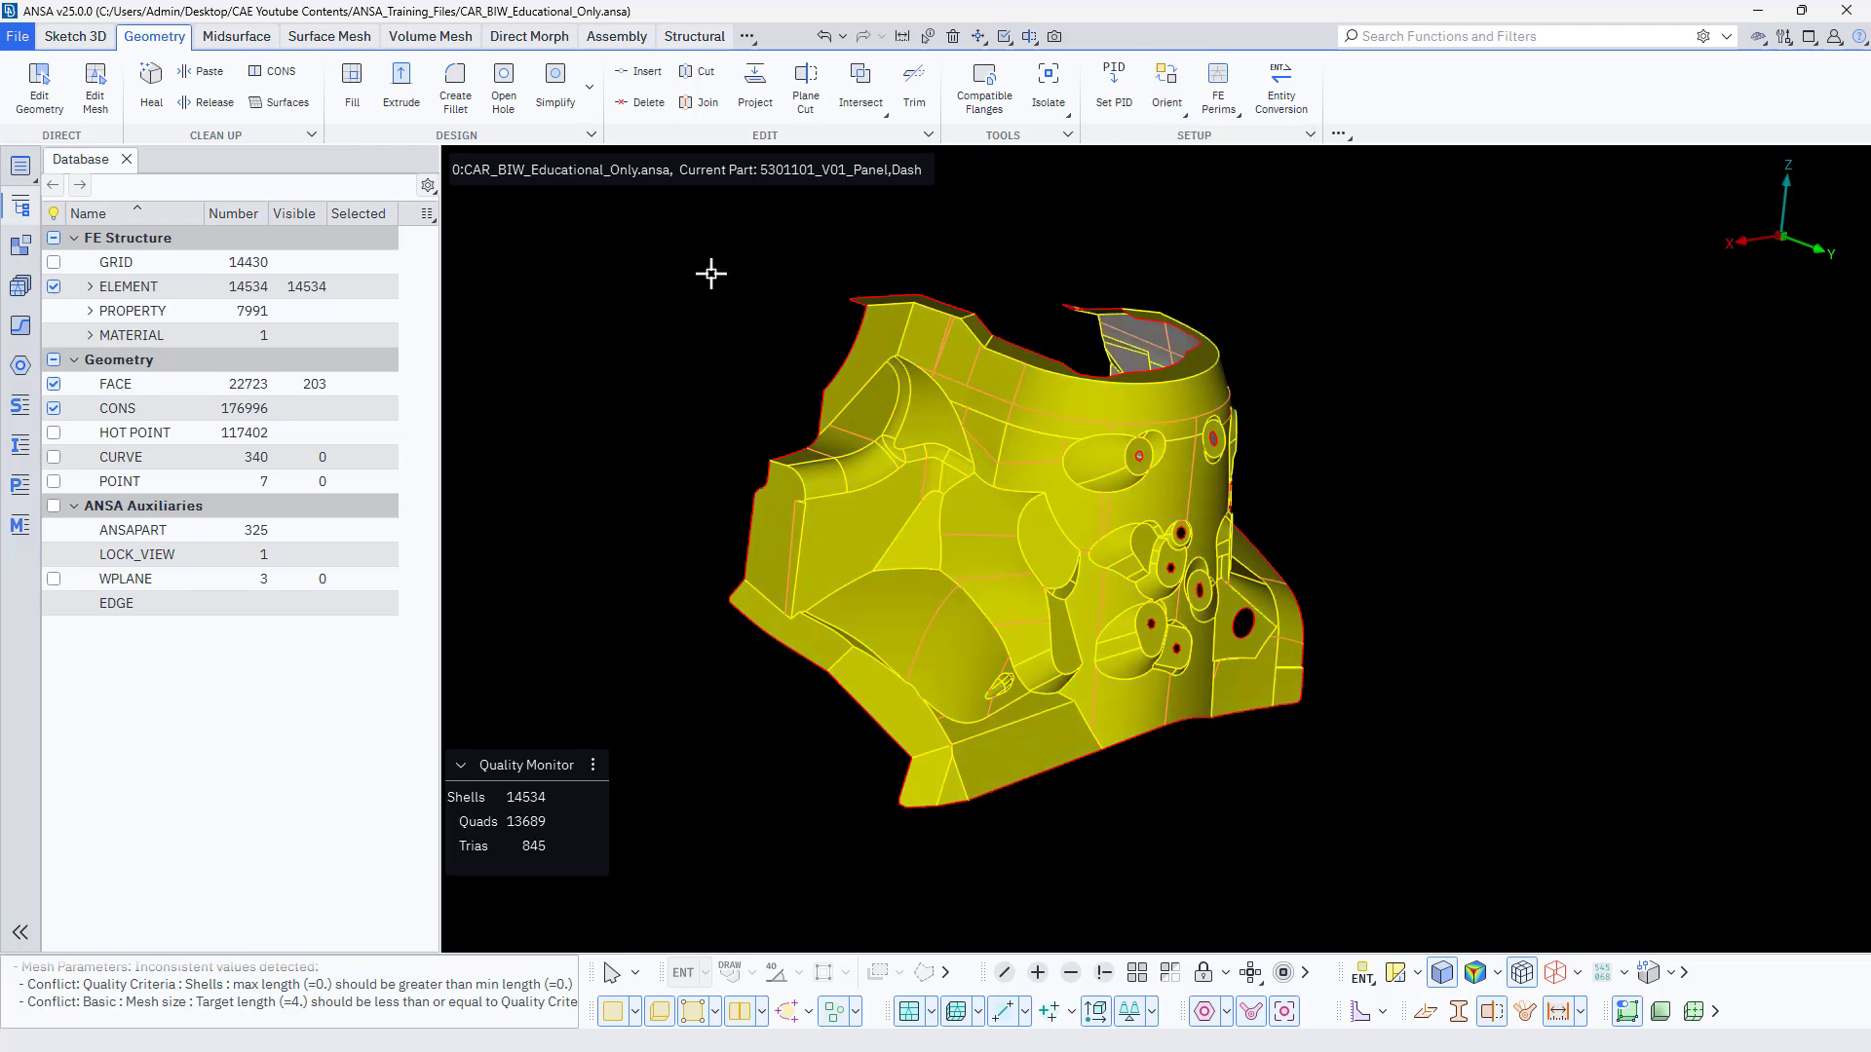
left_click(299, 41)
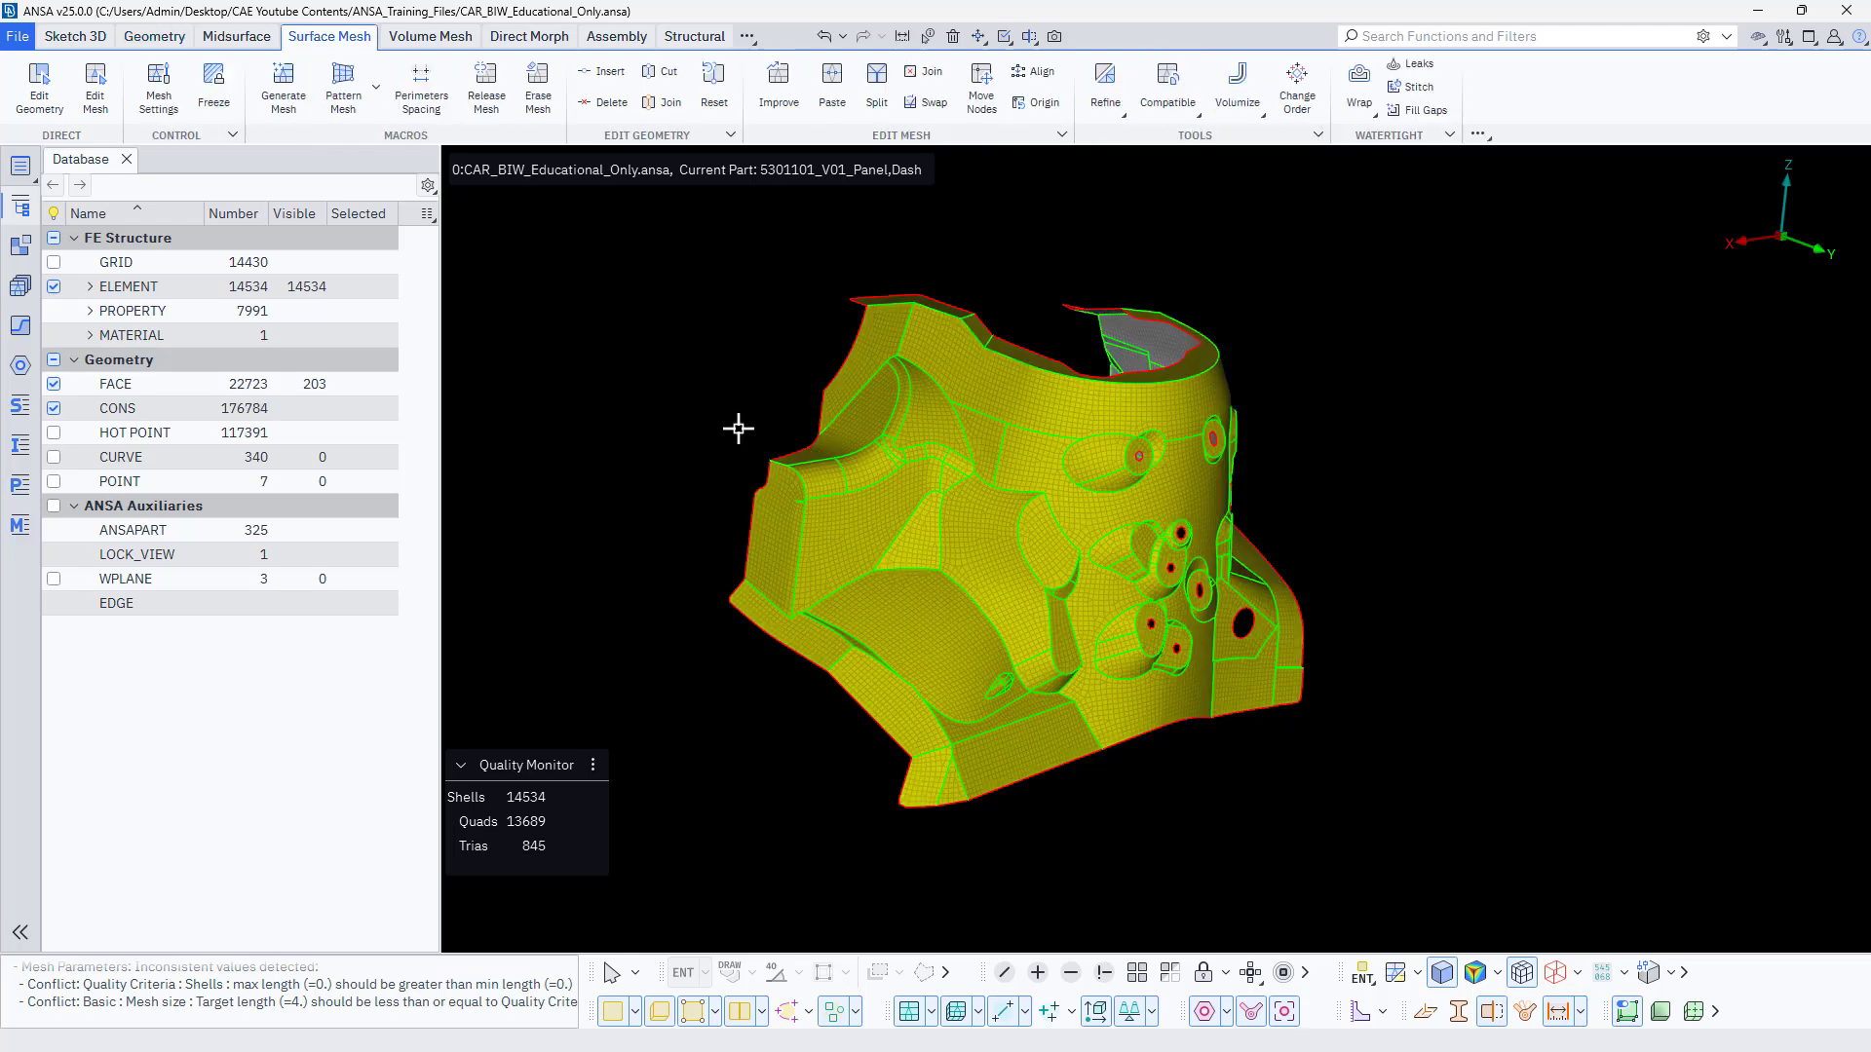
Inspect the reoriented mesh from several sides and colour its shells by quality criteria.
scroll(1036, 635, "up", 3)
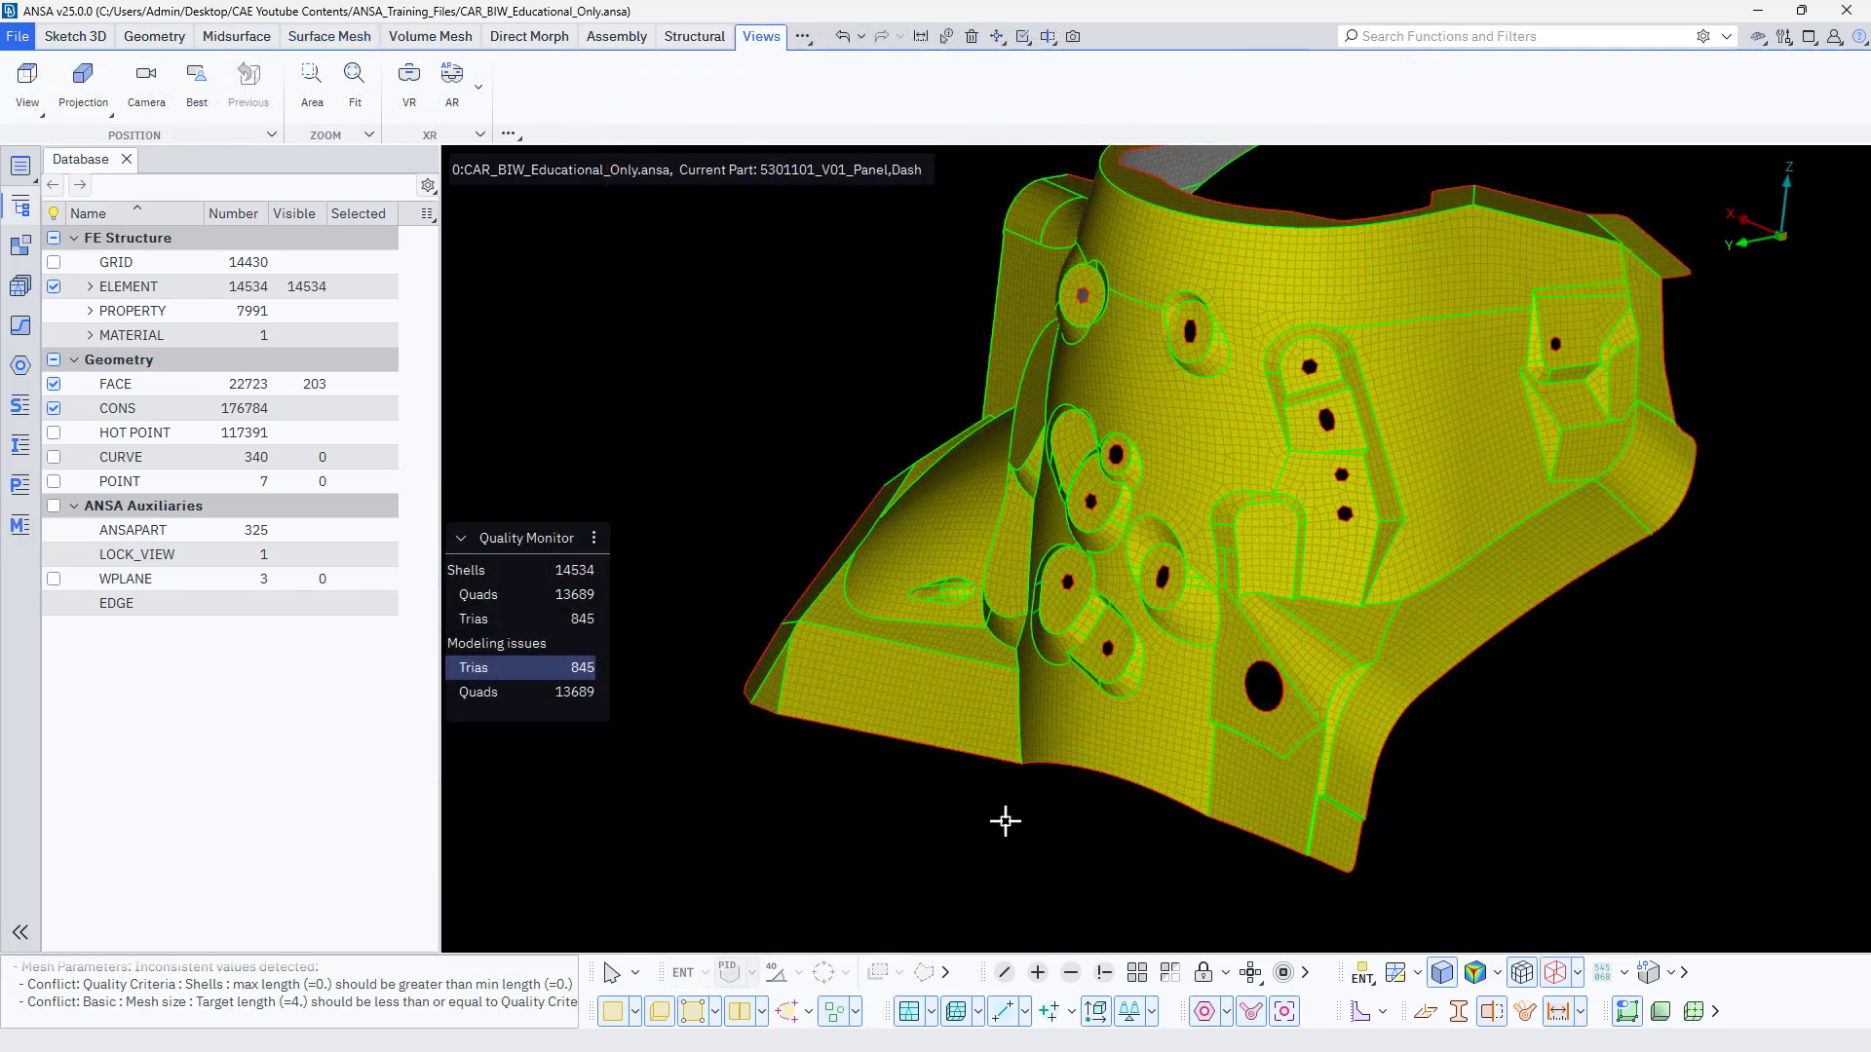
scroll(1005, 821, "down", 4)
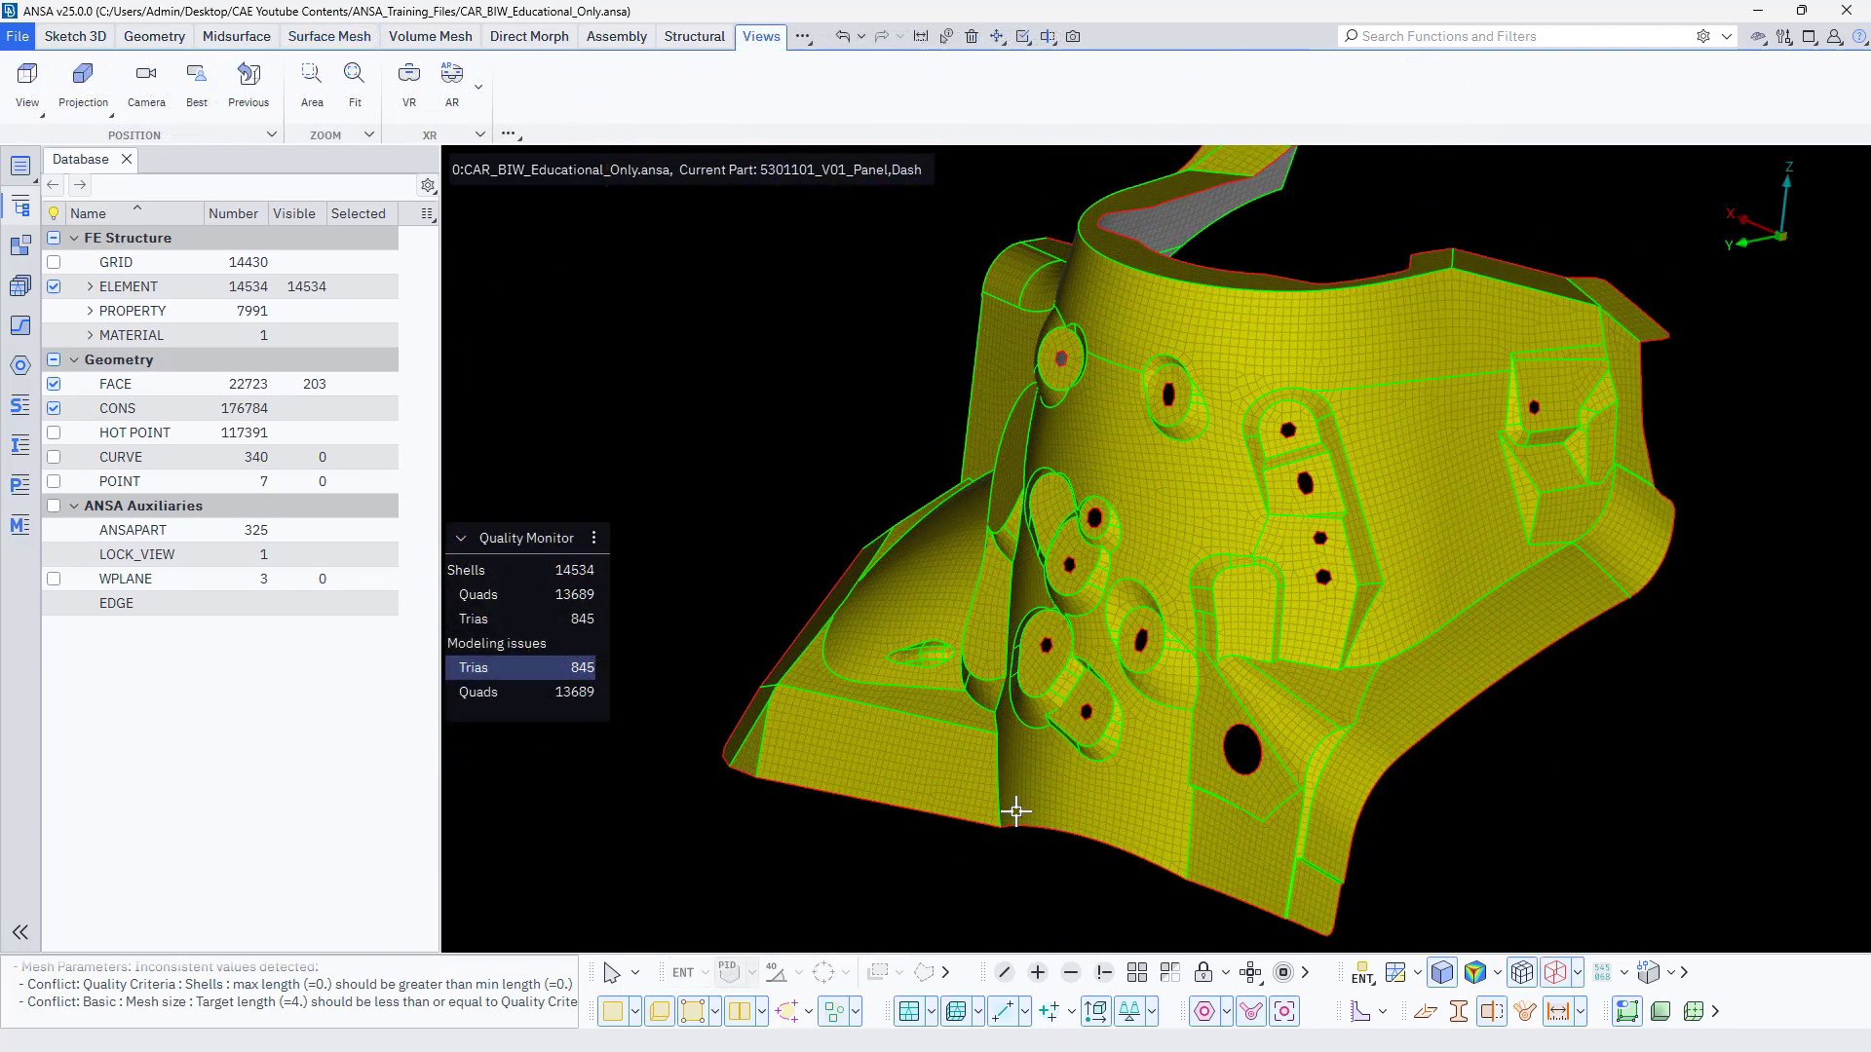
middle_click_drag(990, 839, 1082, 799)
scroll(1078, 712, "up", 5)
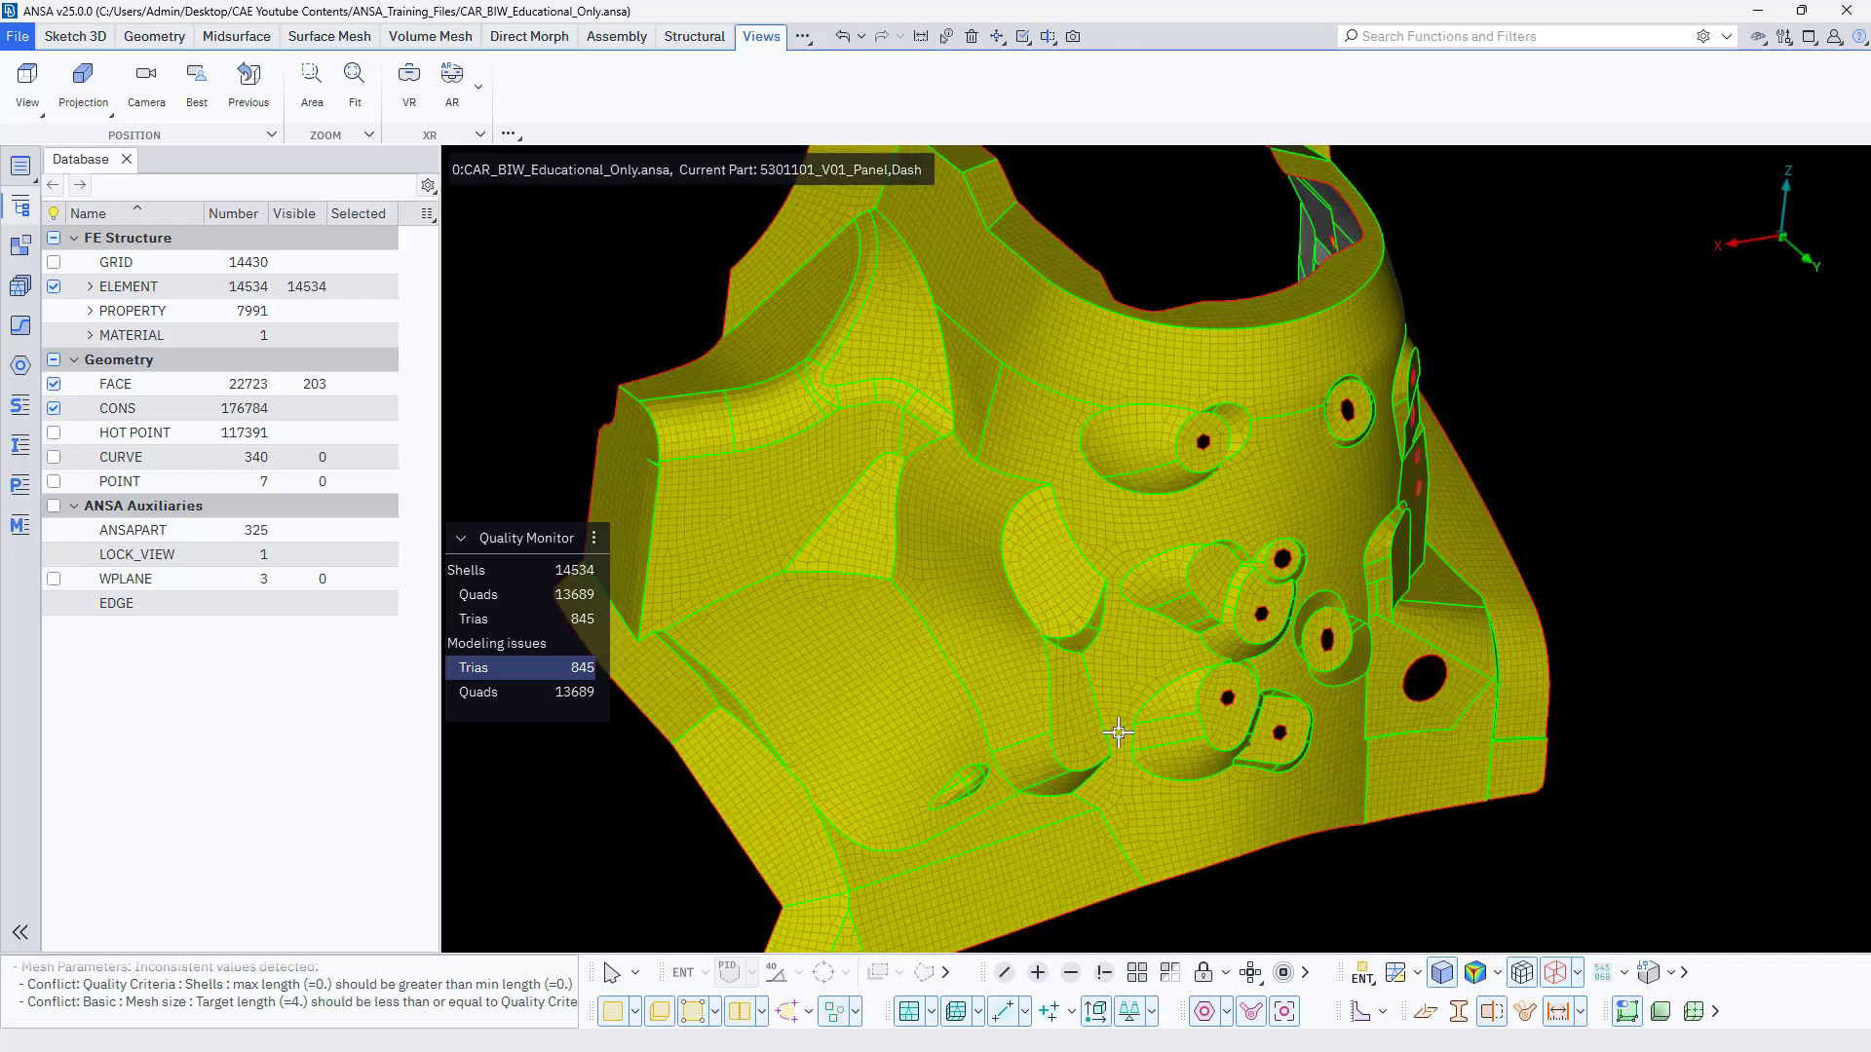
middle_click_drag(1119, 735, 1067, 731)
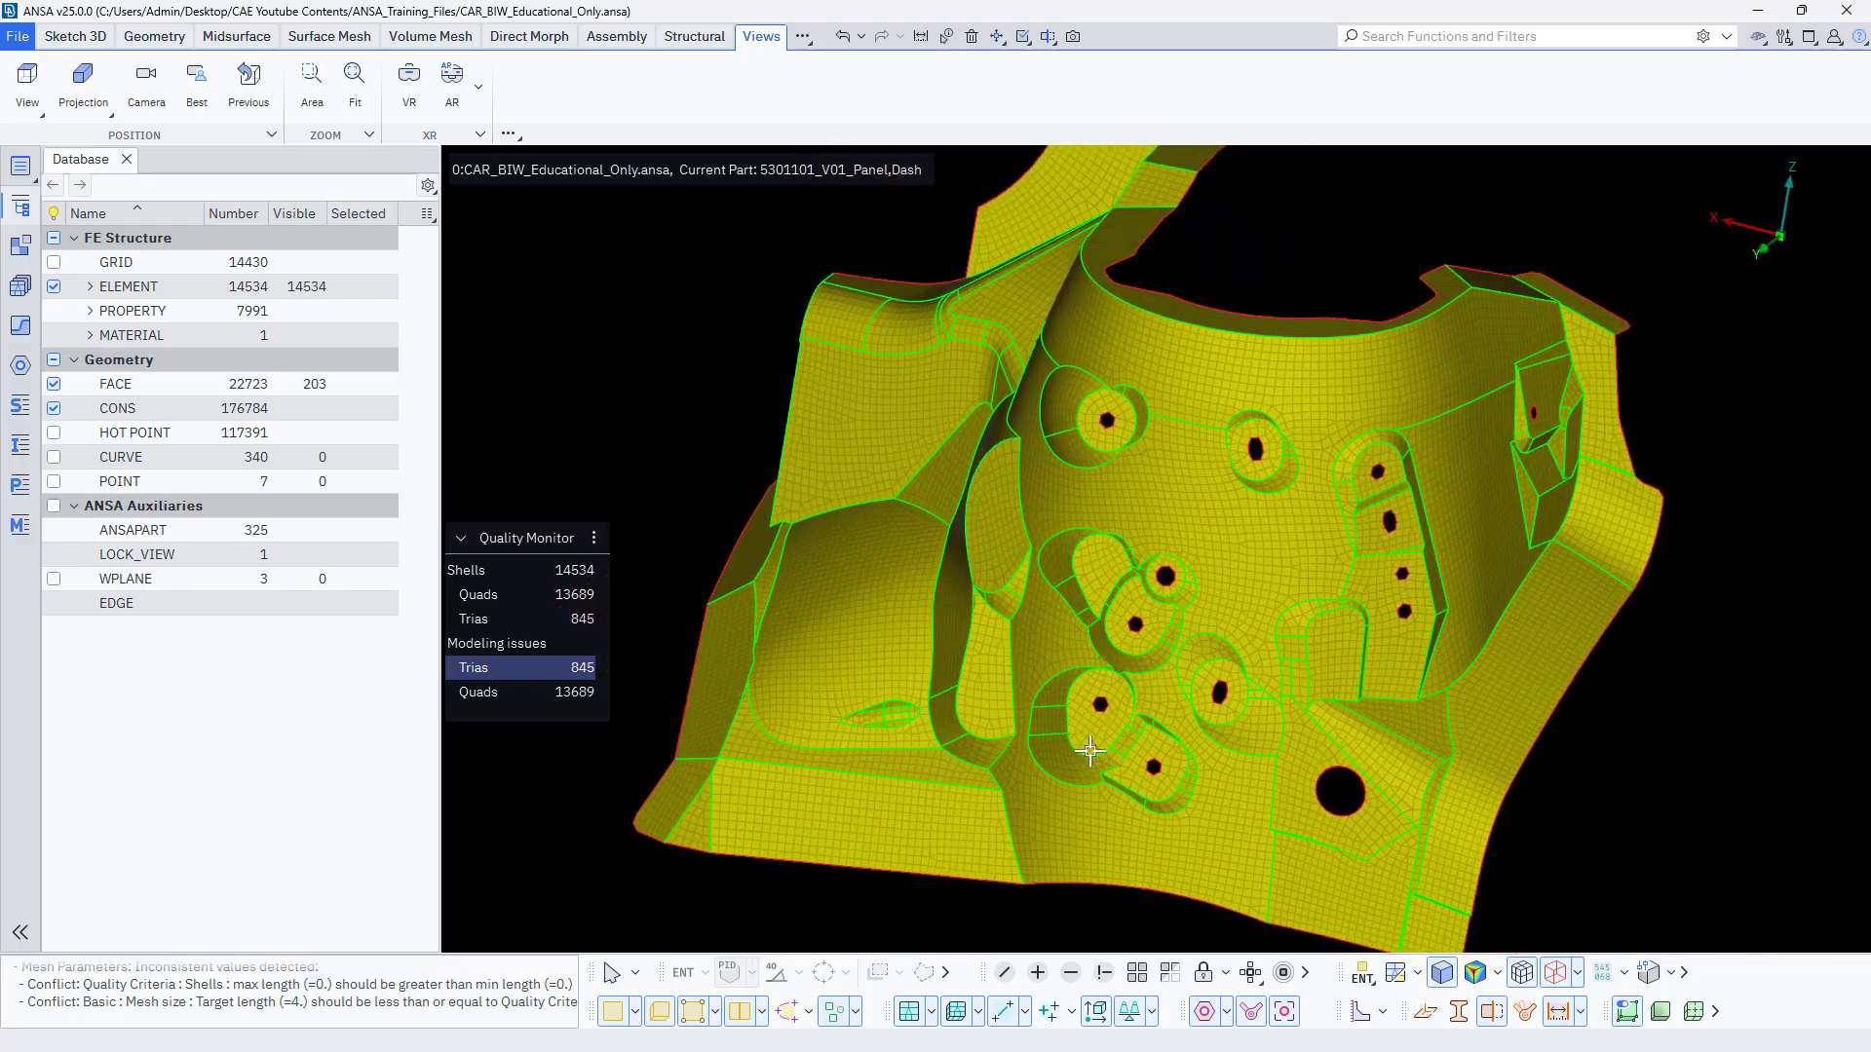
left_click(1497, 972)
mouse_move(1515, 822)
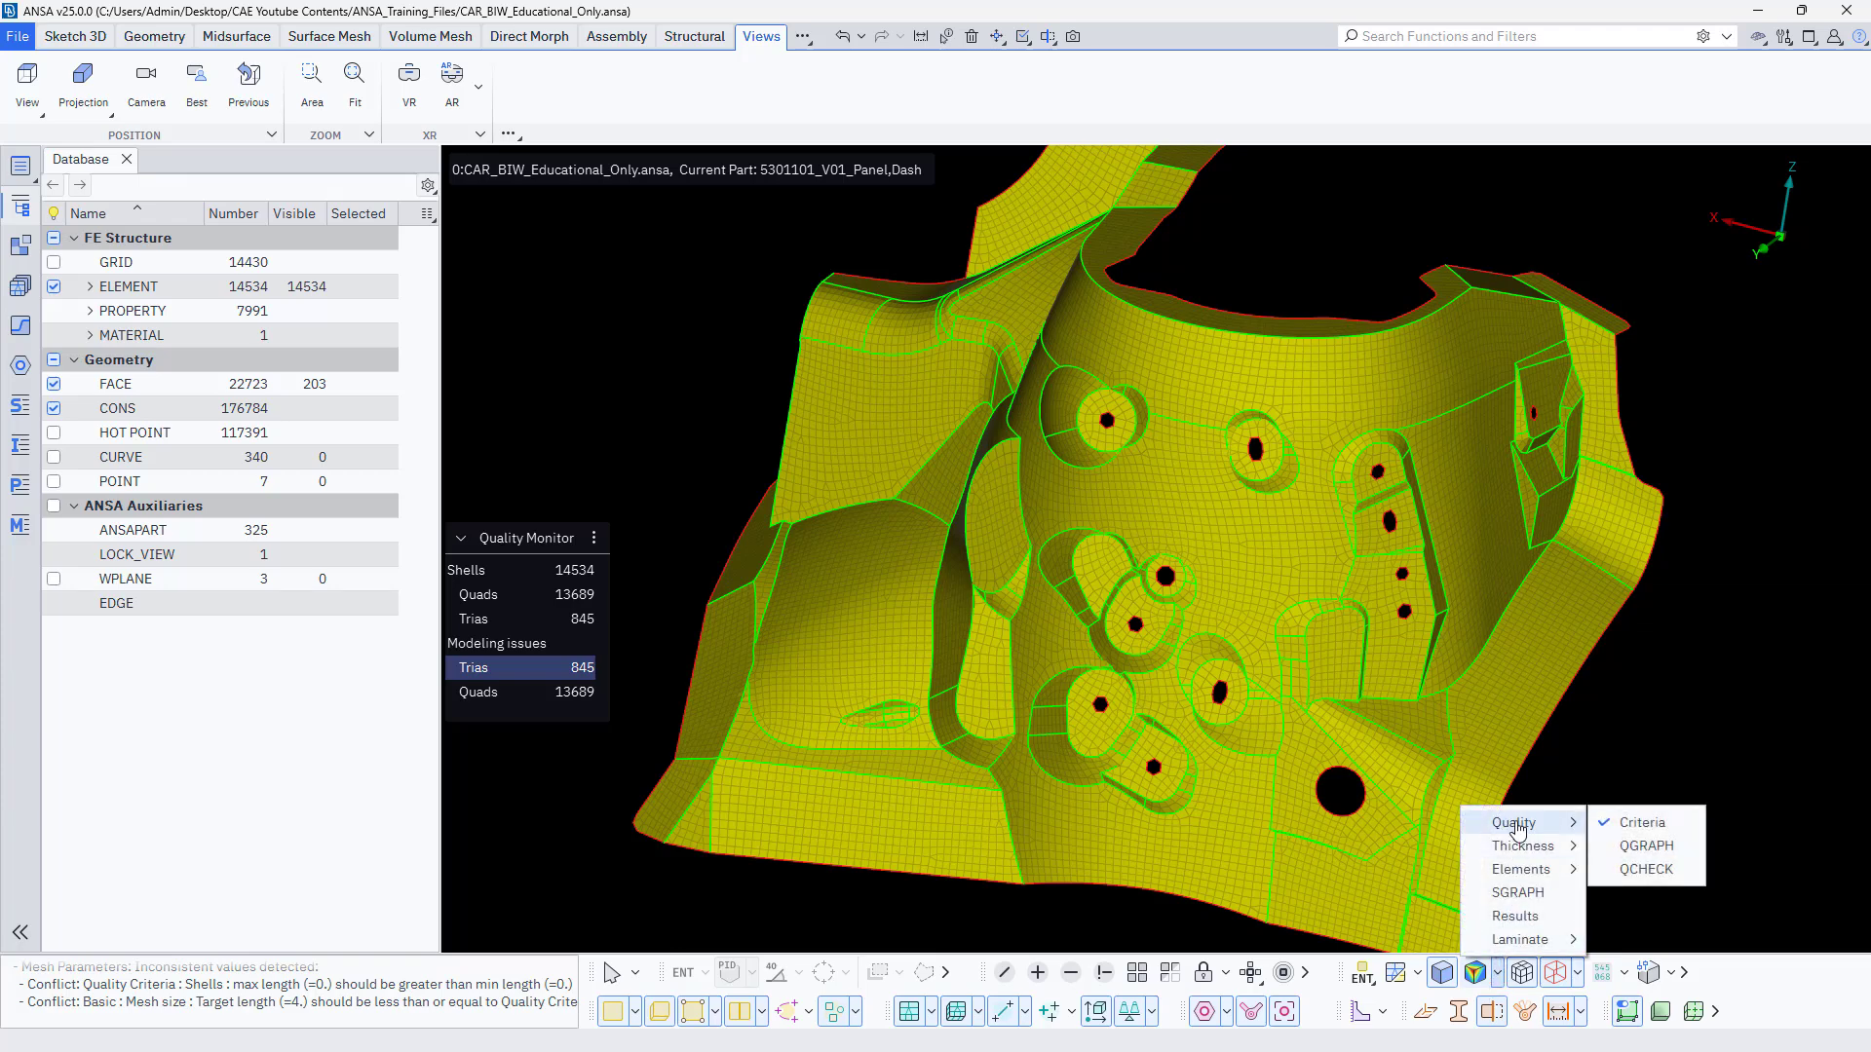
left_click(1620, 823)
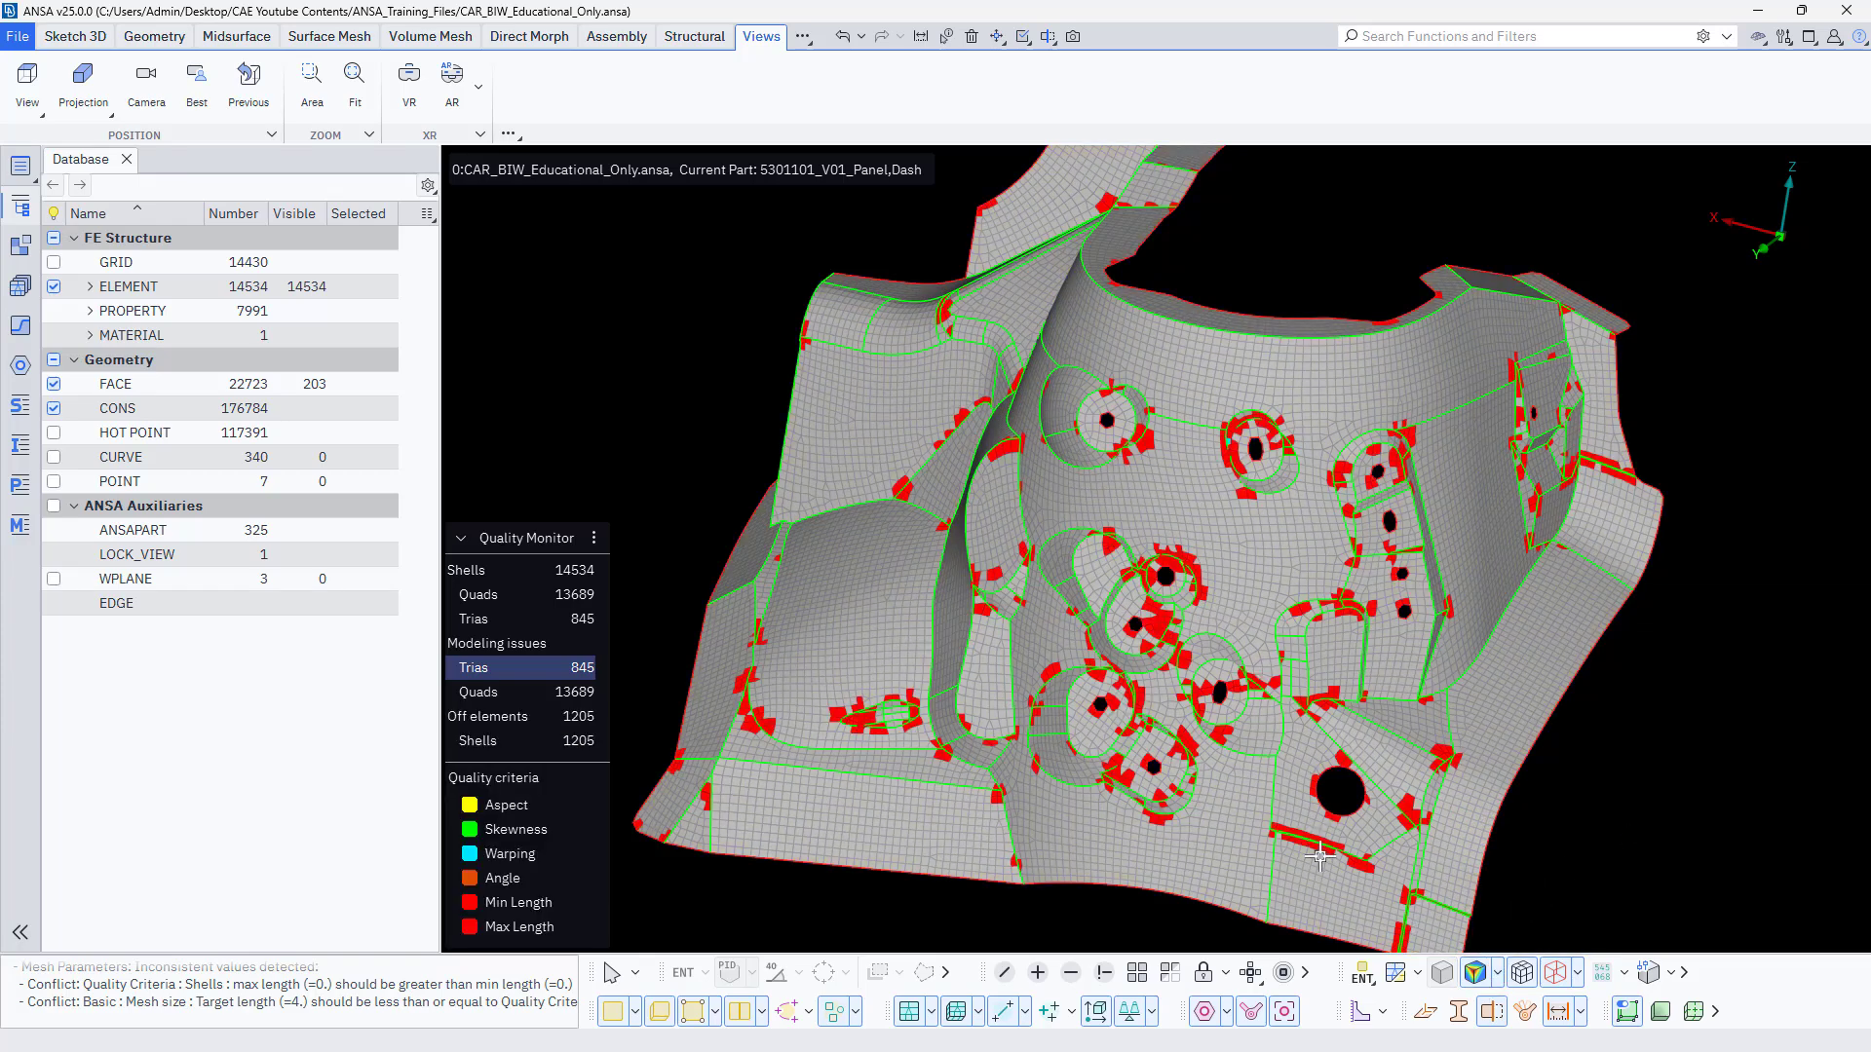
Examine the off elements around holes and feature edges, and check the min and max length limits in the Quality Monitor.
scroll(1320, 855, "up", 4)
scroll(1319, 855, "down", 4)
middle_click_drag(1320, 854, 1375, 843)
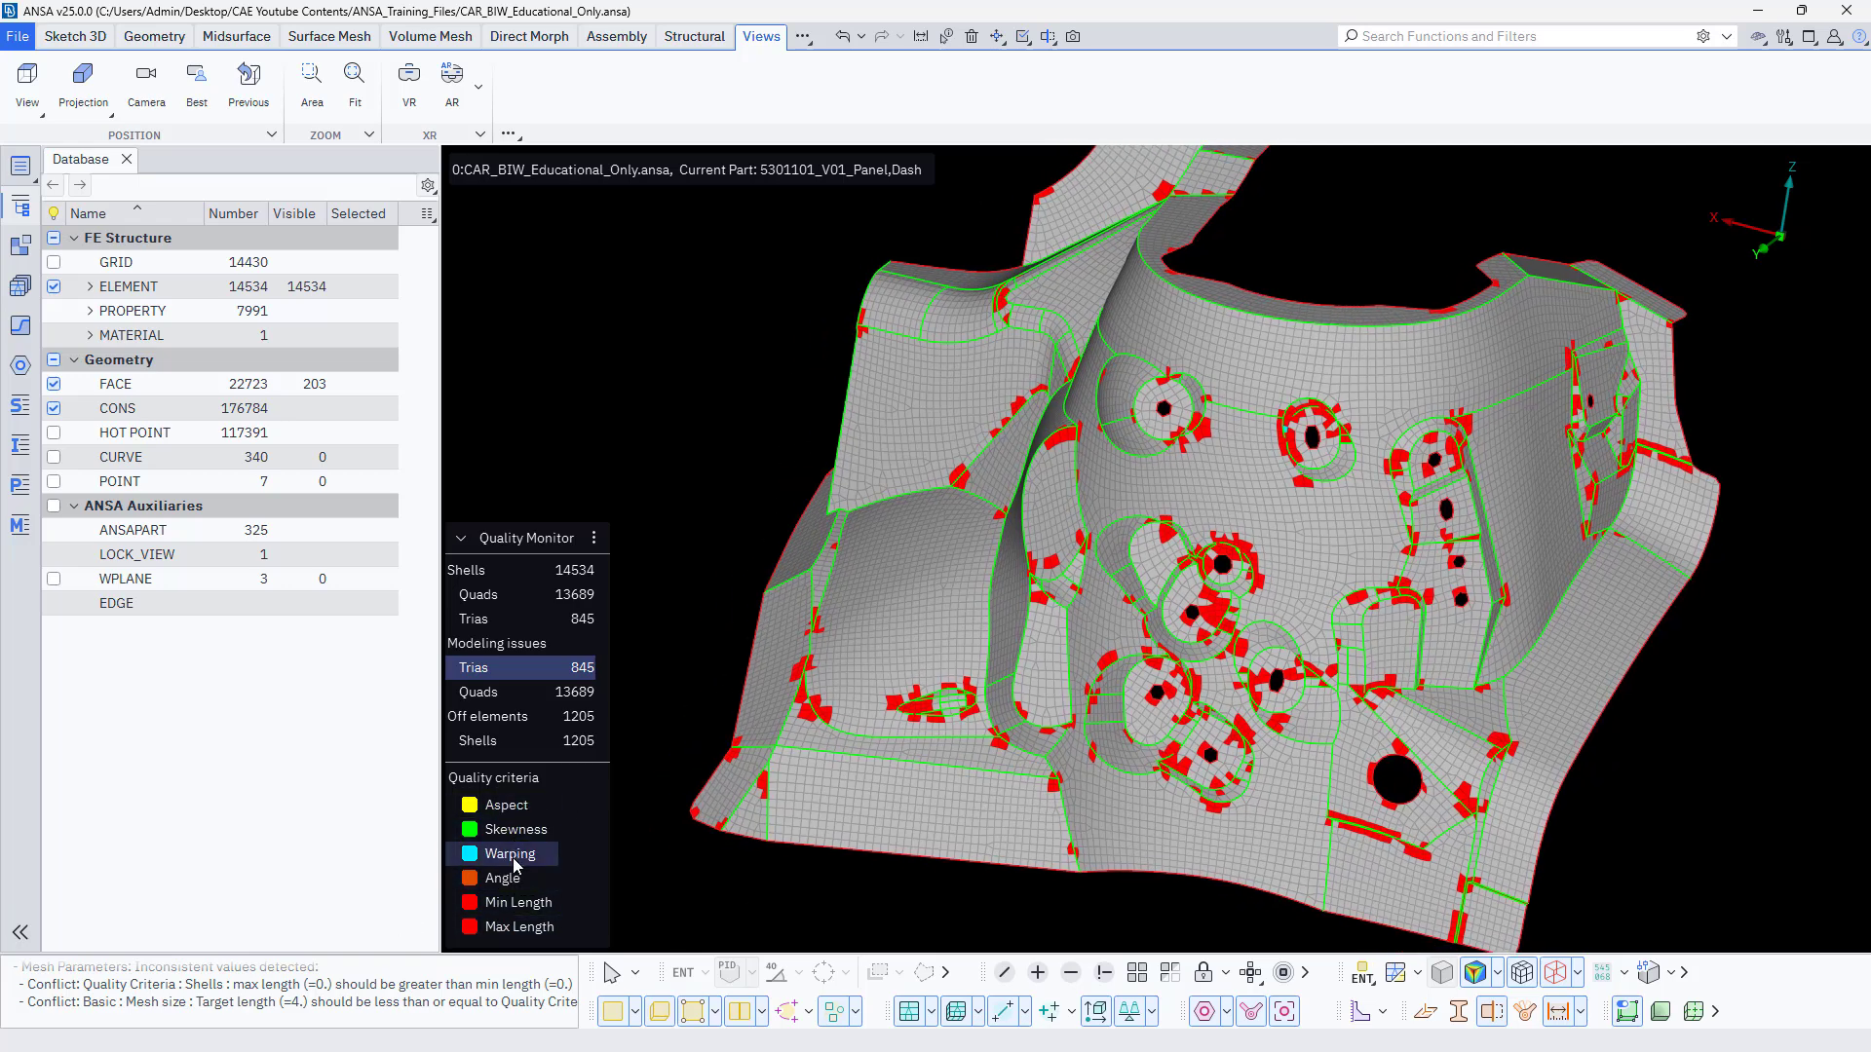
right_click(526, 916)
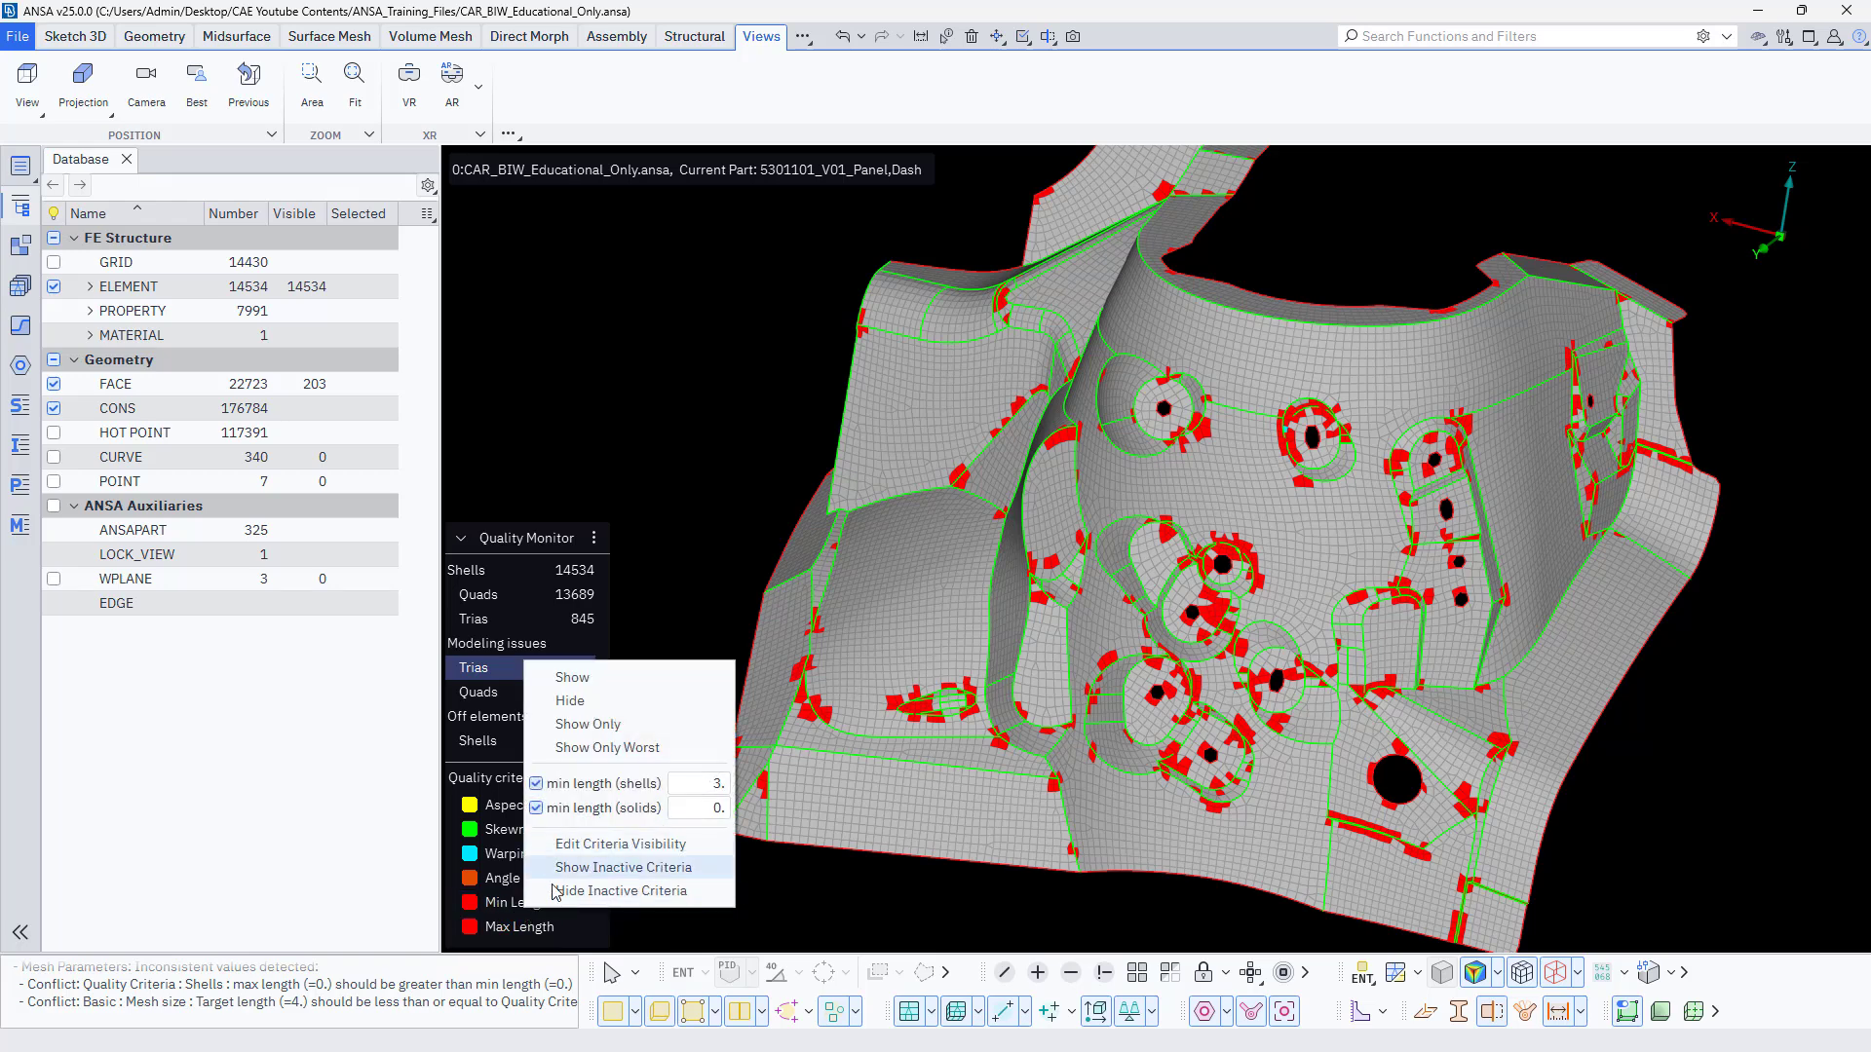
left_click(527, 928)
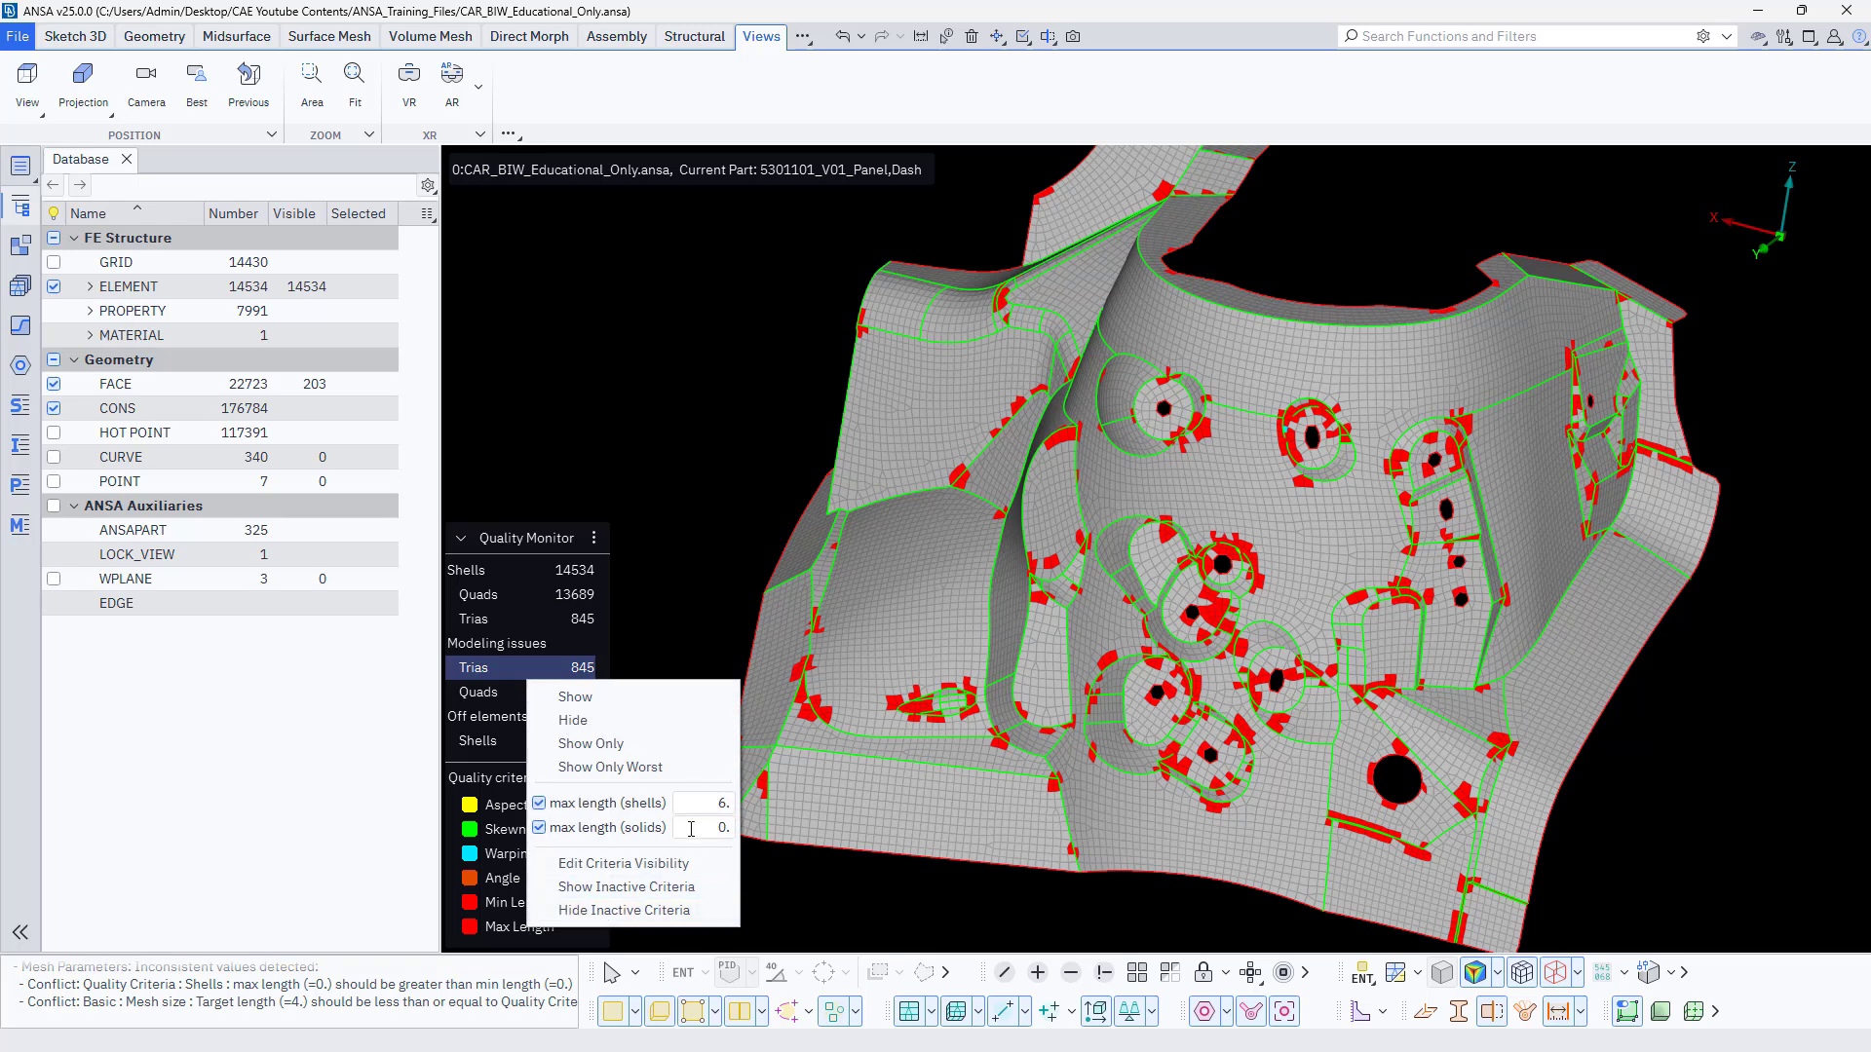
Run Improve in Fix Quality mode on all visible shells with the mesh edges as constraints and preview the result.
left_click(825, 886)
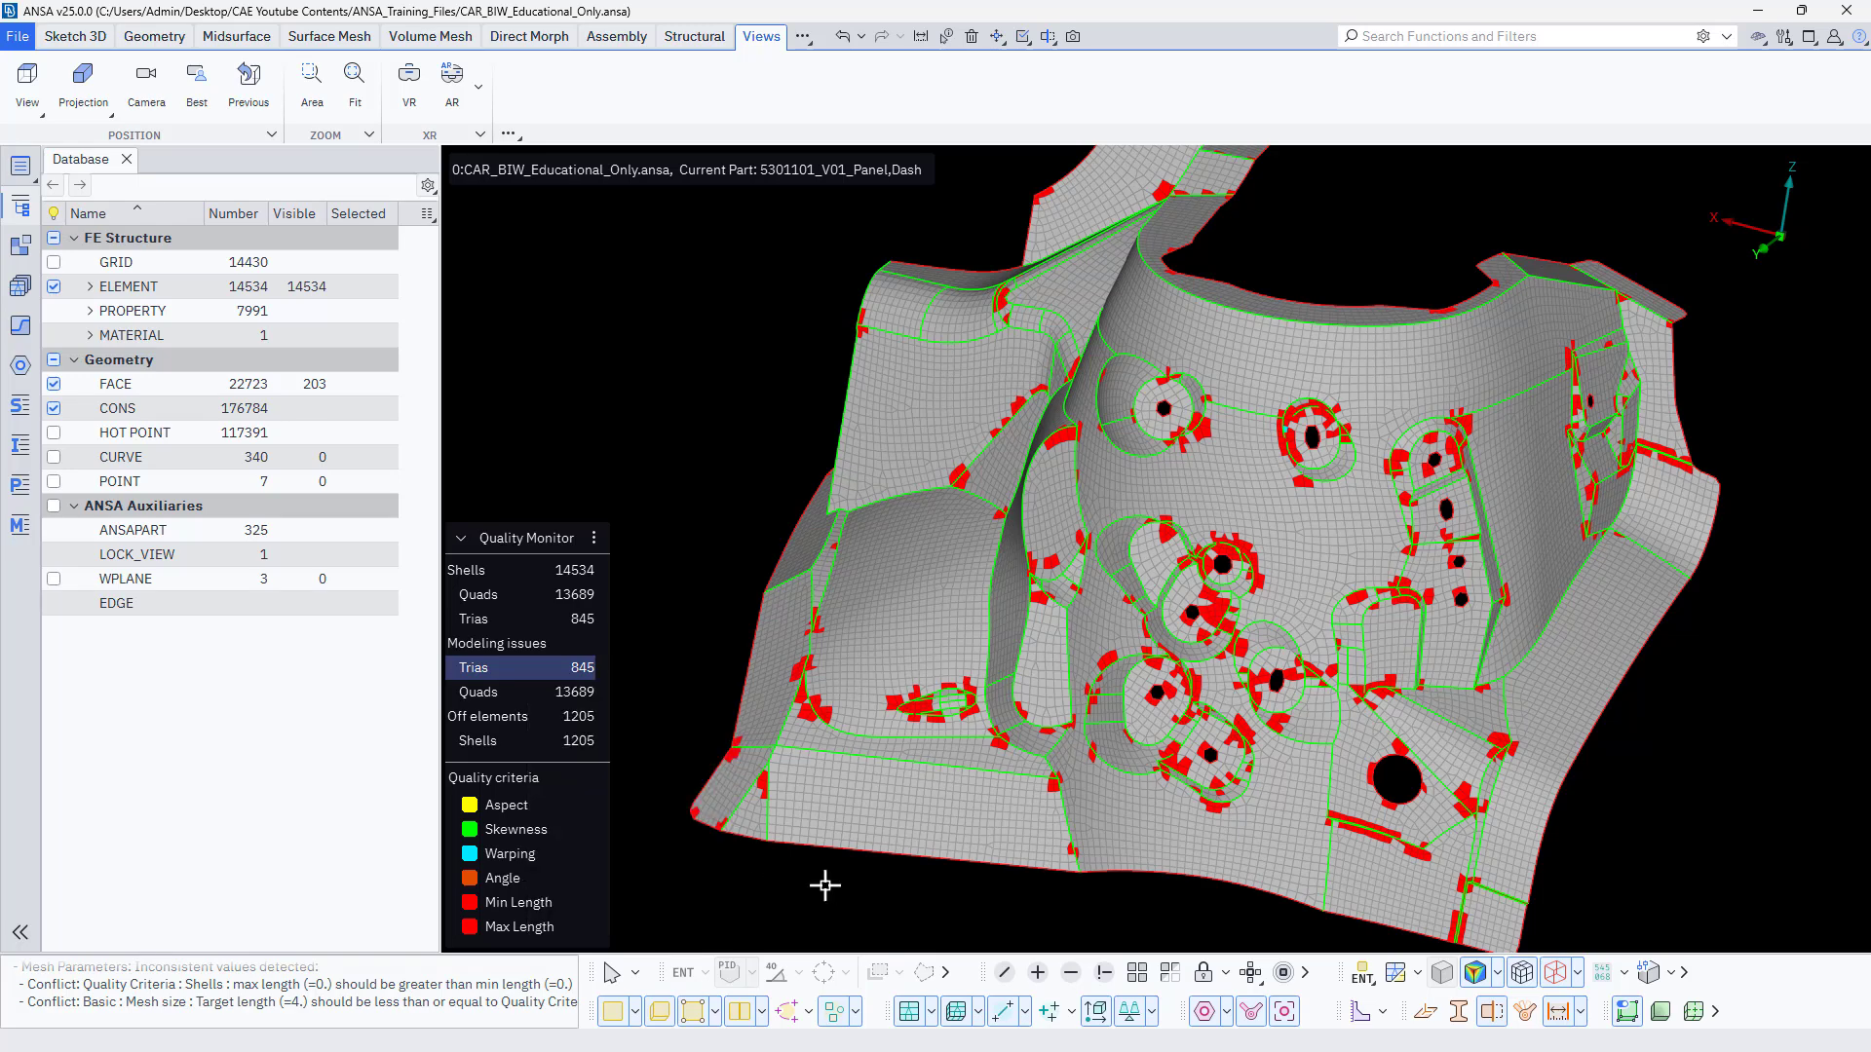
left_click(523, 725)
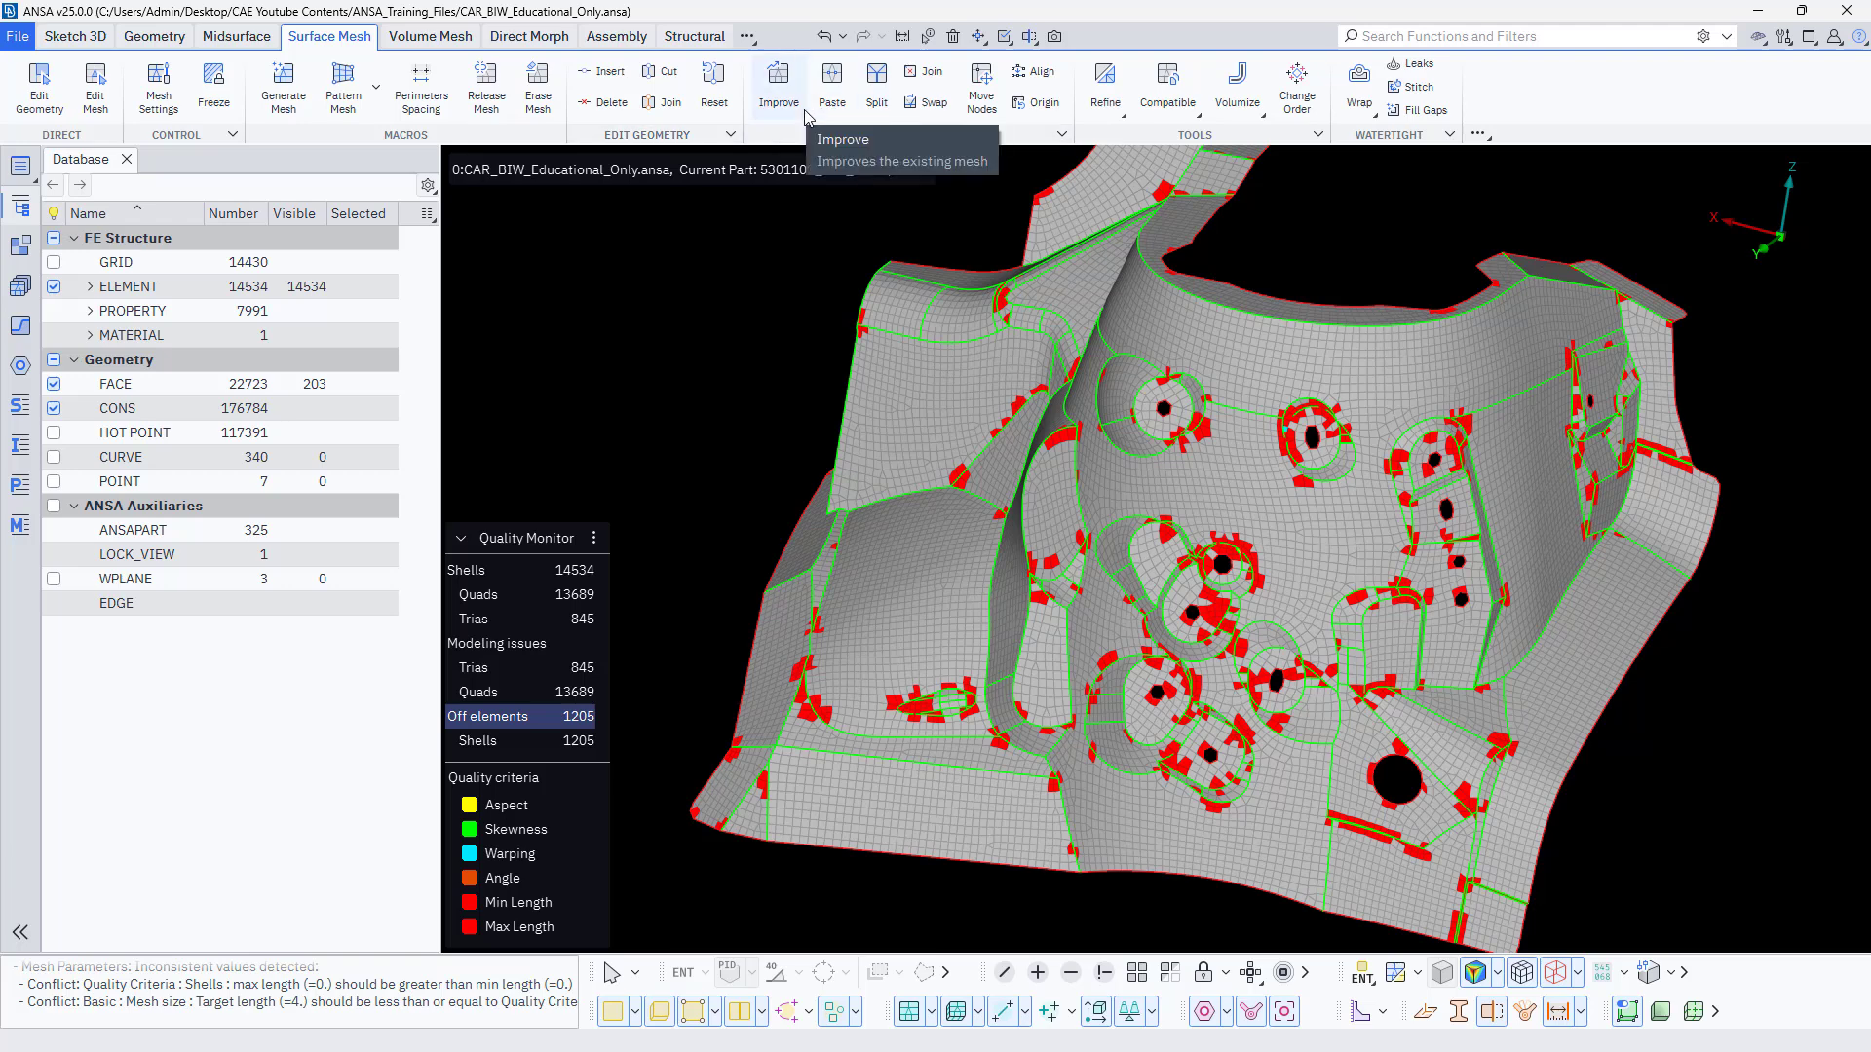
left_click(779, 88)
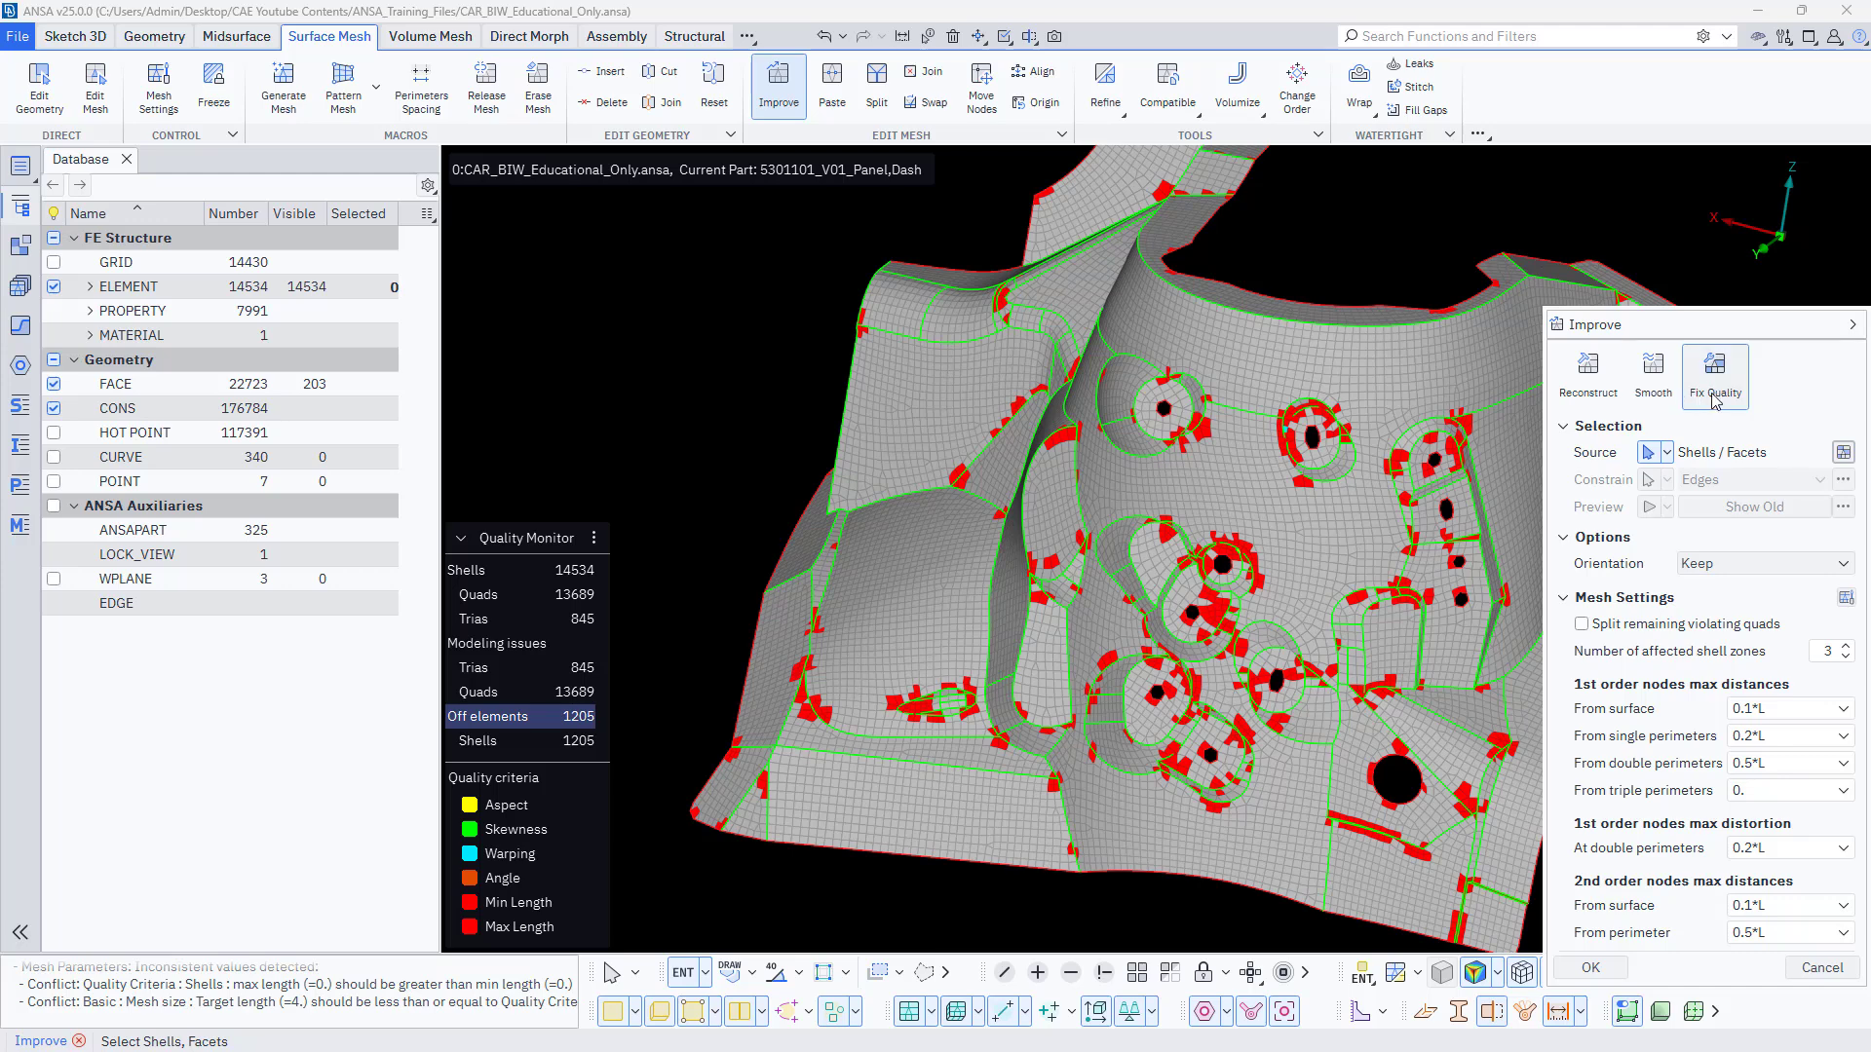
scroll(1053, 470, "down", 3)
left_click_drag(849, 336, 1427, 783)
left_click_drag(890, 260, 1520, 856)
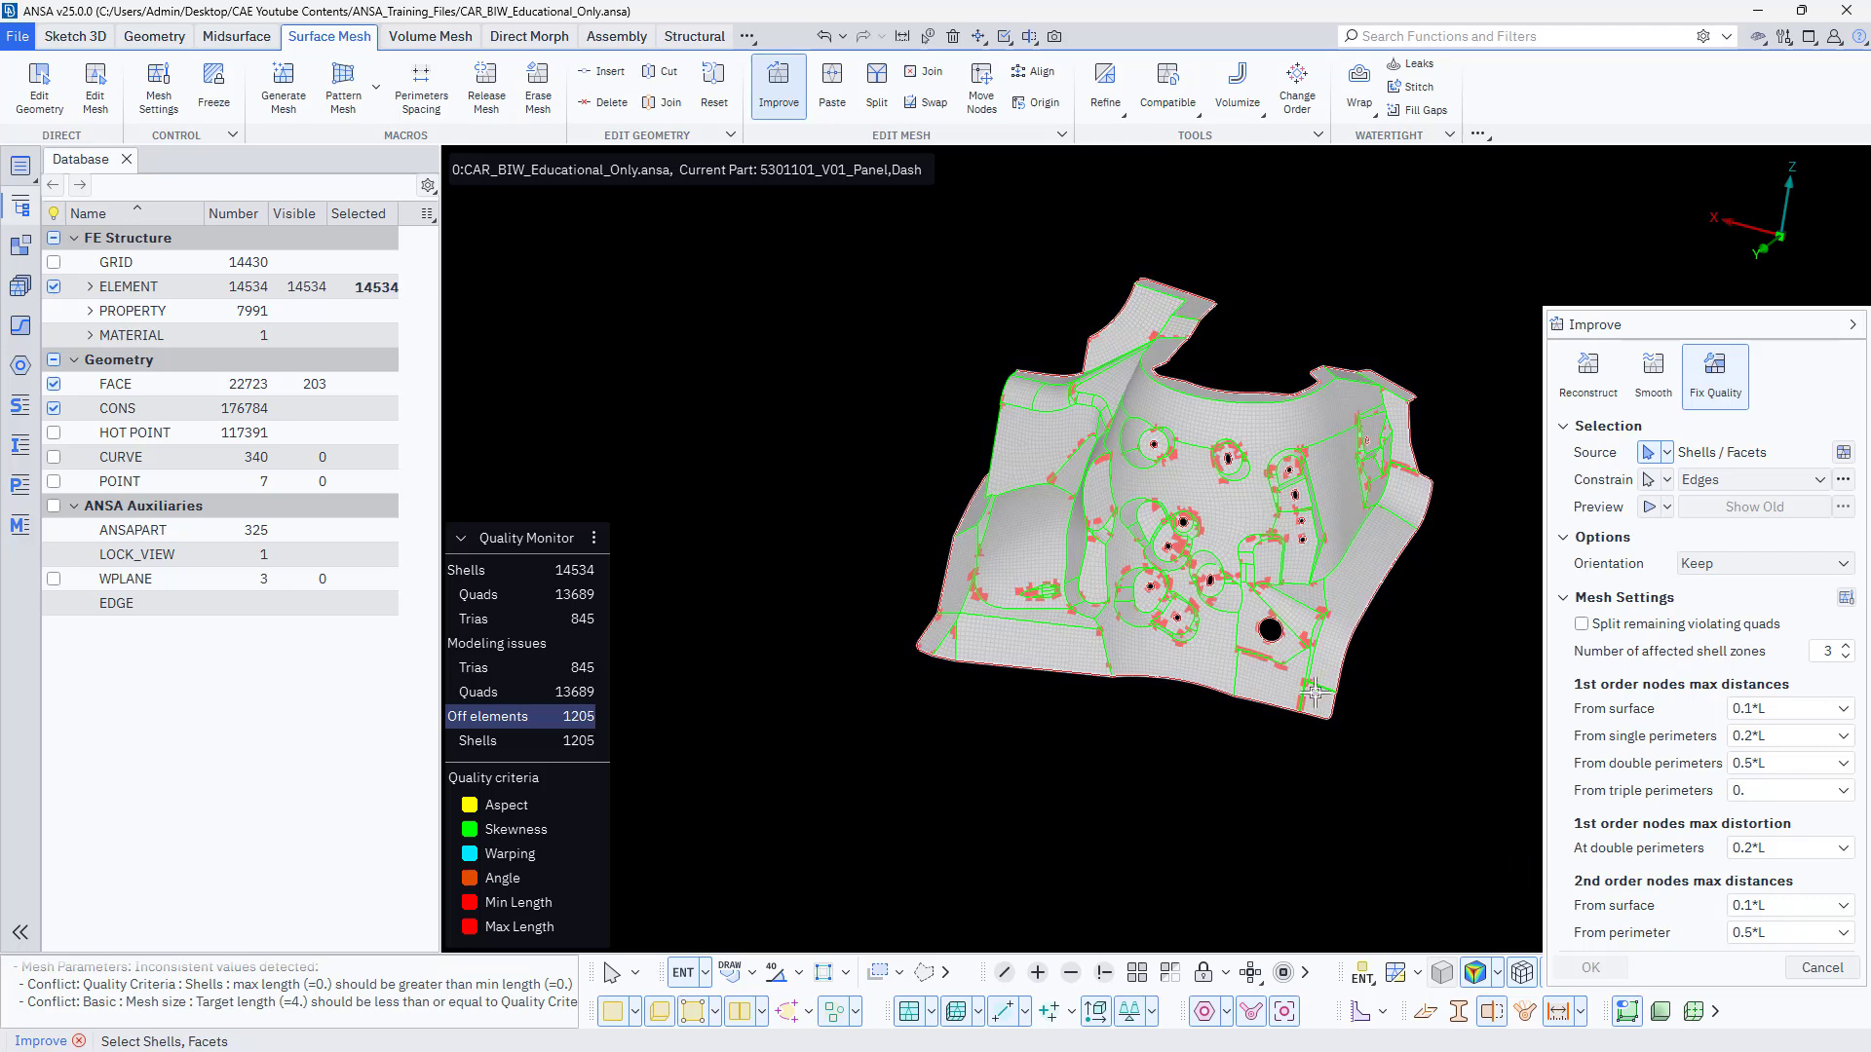
middle_click(1177, 750)
scroll(1313, 580, "up", 5)
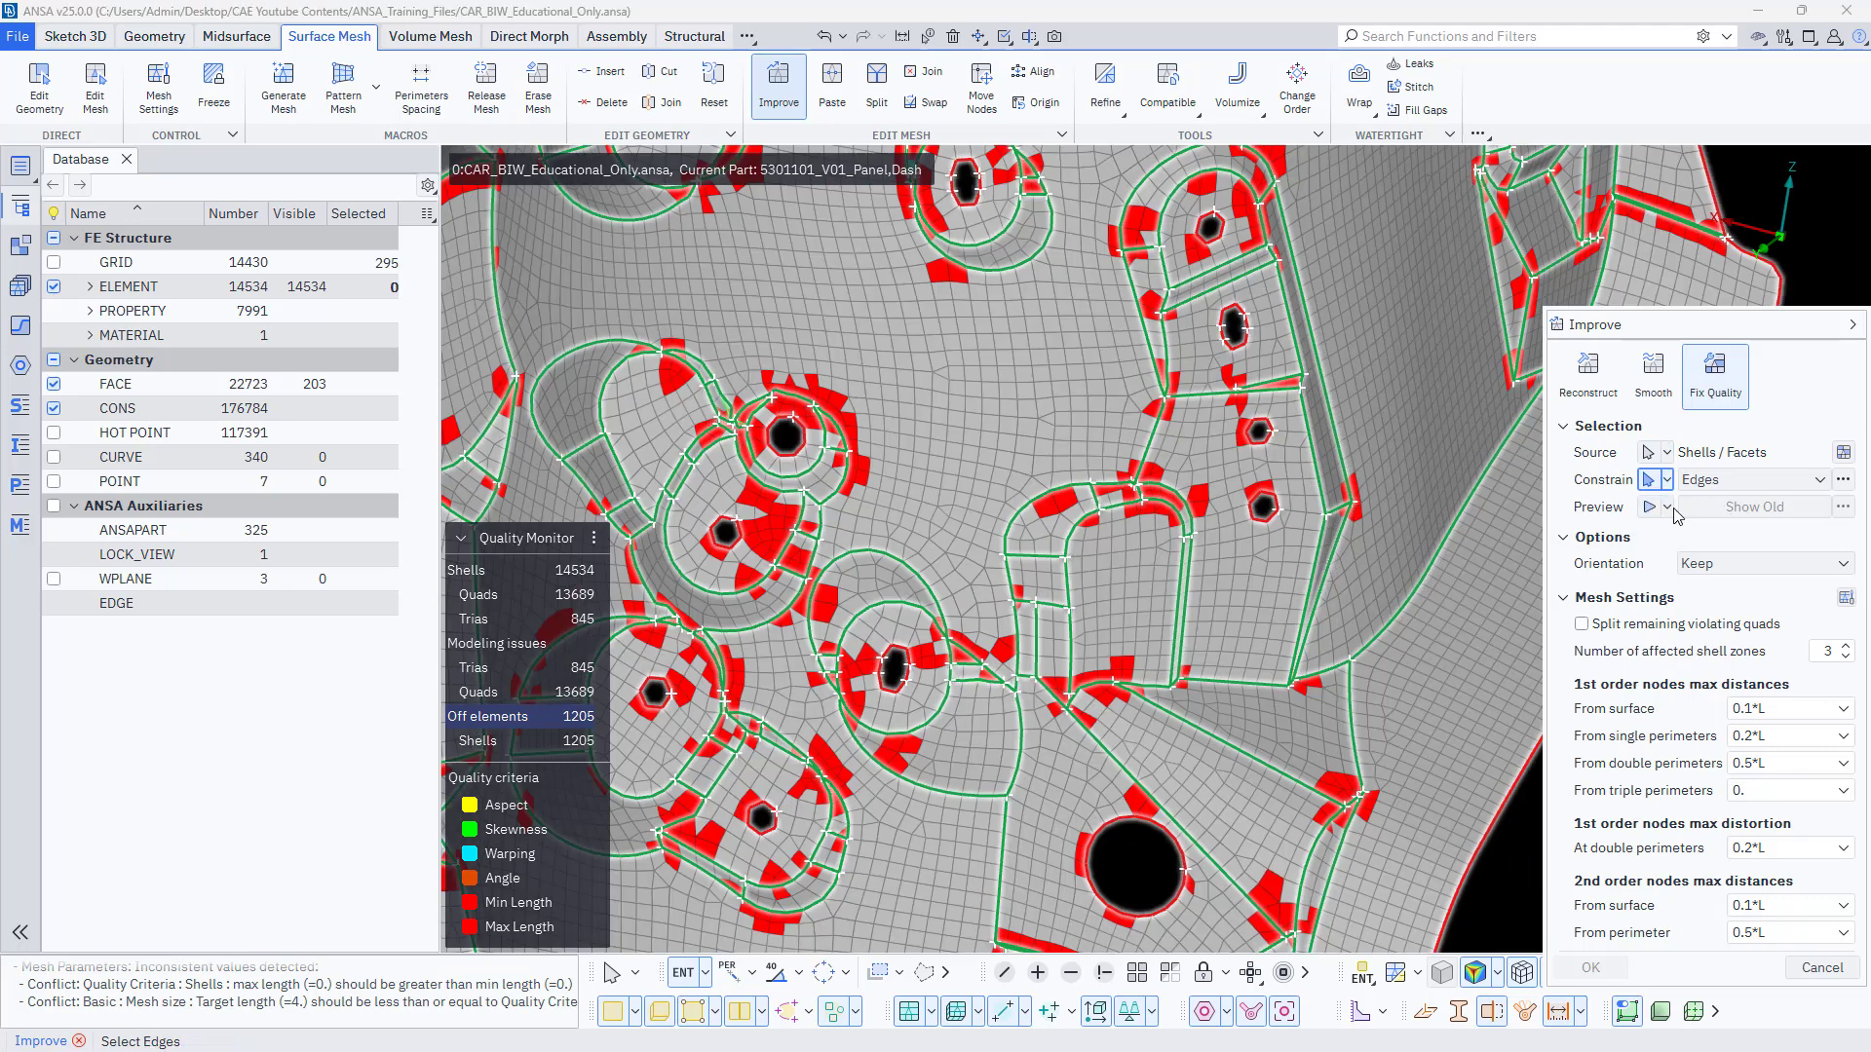
middle_click(1349, 600)
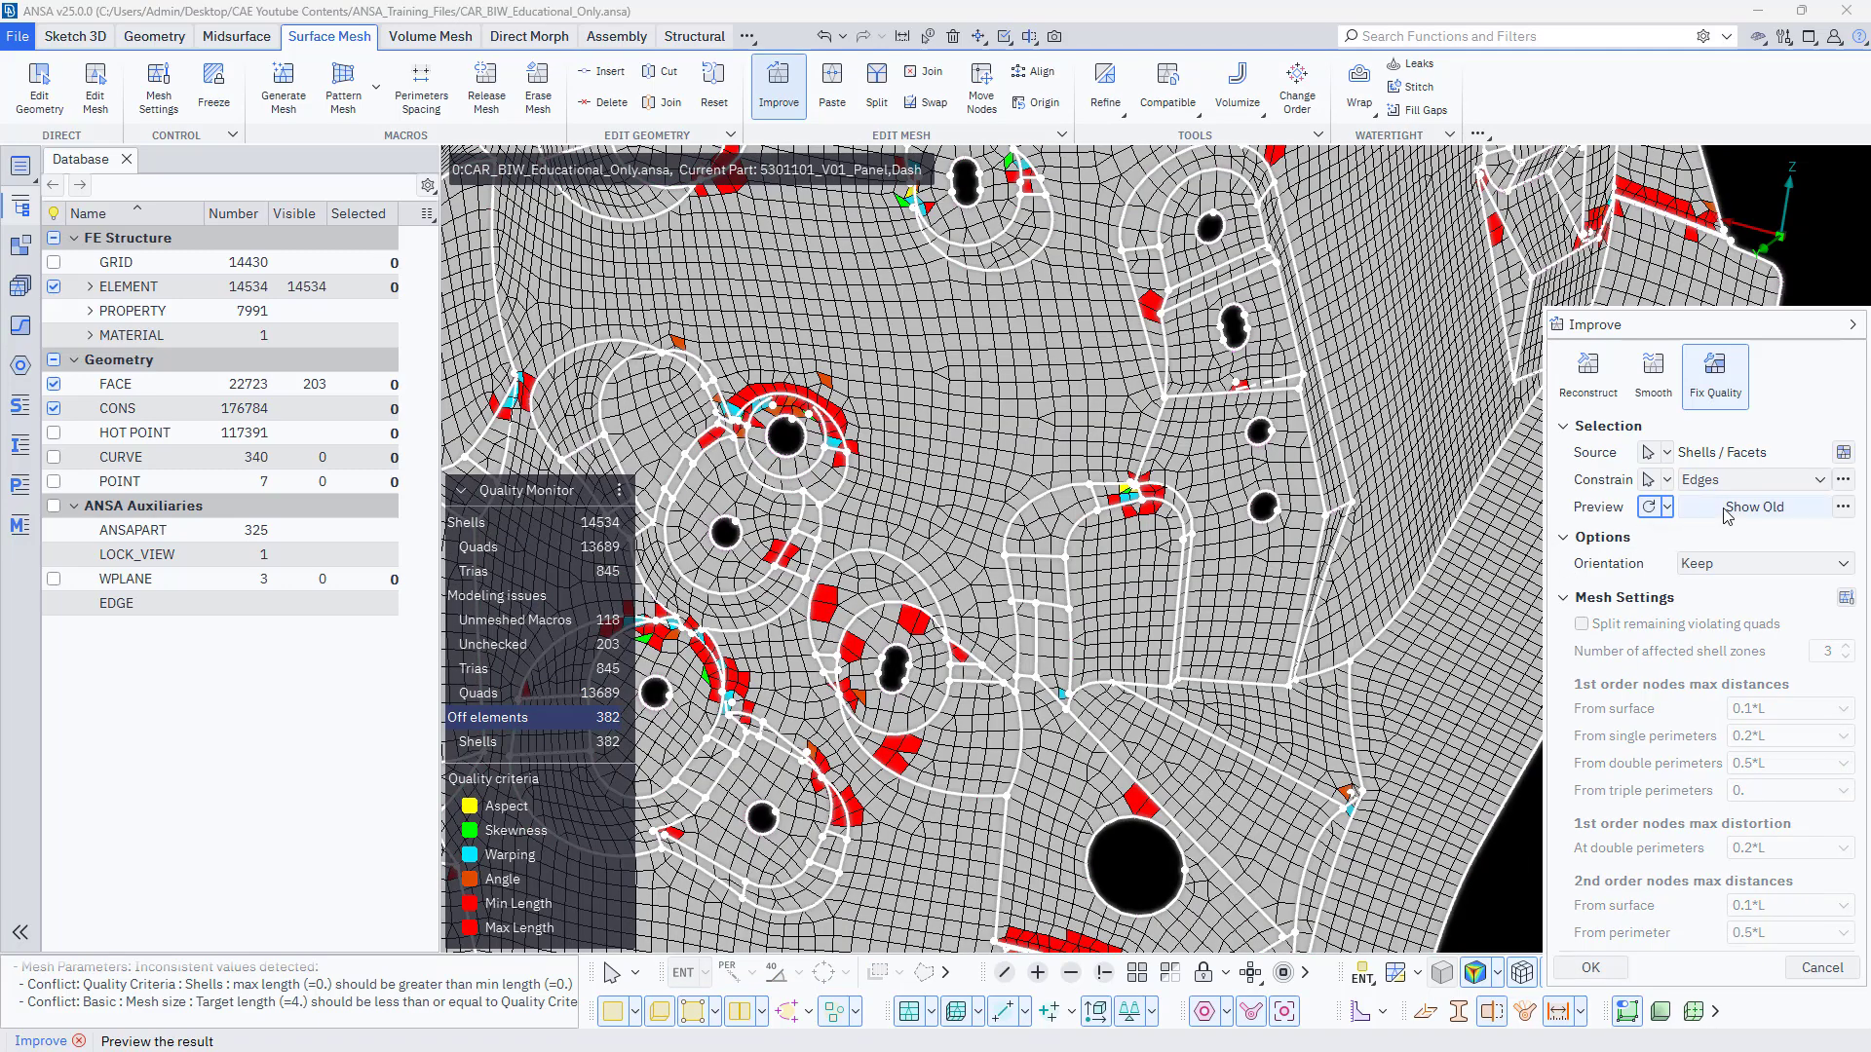
Compare the old and new meshes repeatedly in the Fix Quality preview.
left_click(1712, 515)
left_click(1712, 515)
left_click(1712, 515)
left_click(1712, 515)
left_click(1712, 515)
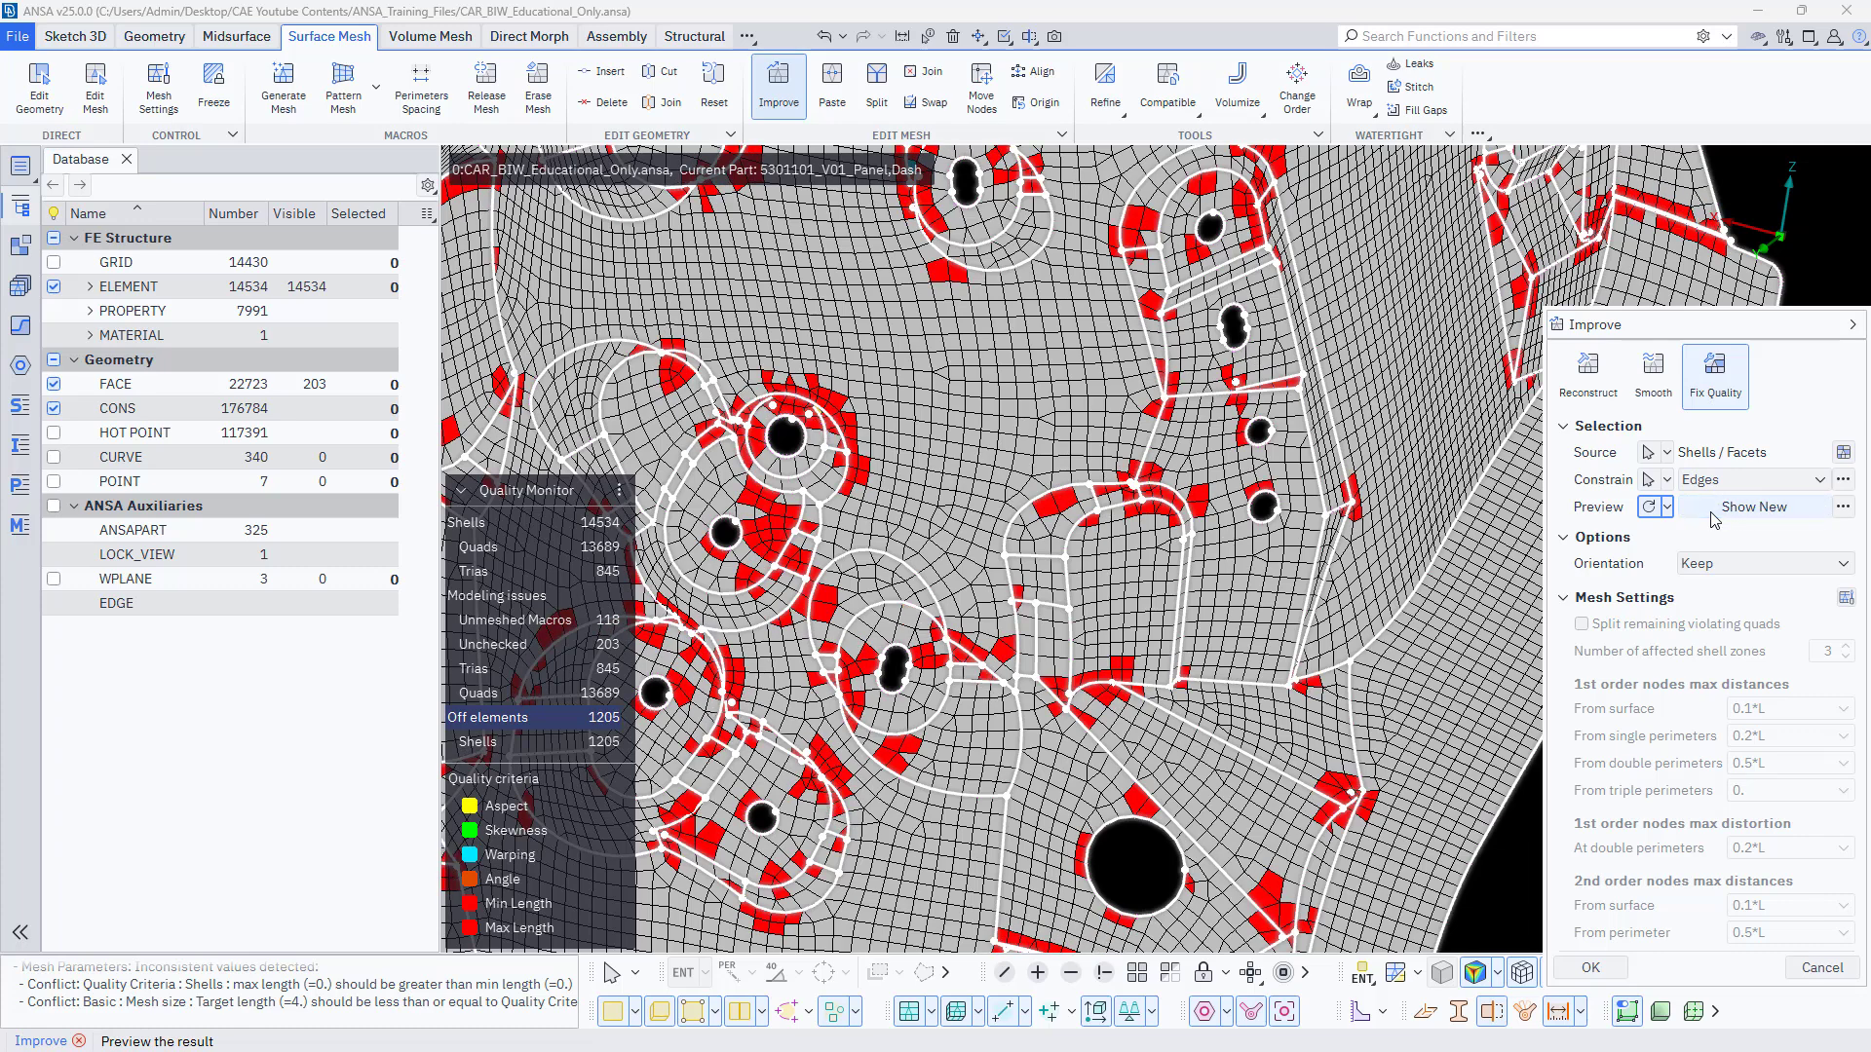
left_click(1712, 514)
Recompute the Fix Quality preview several times and accept the improved mesh.
left_click(1647, 508)
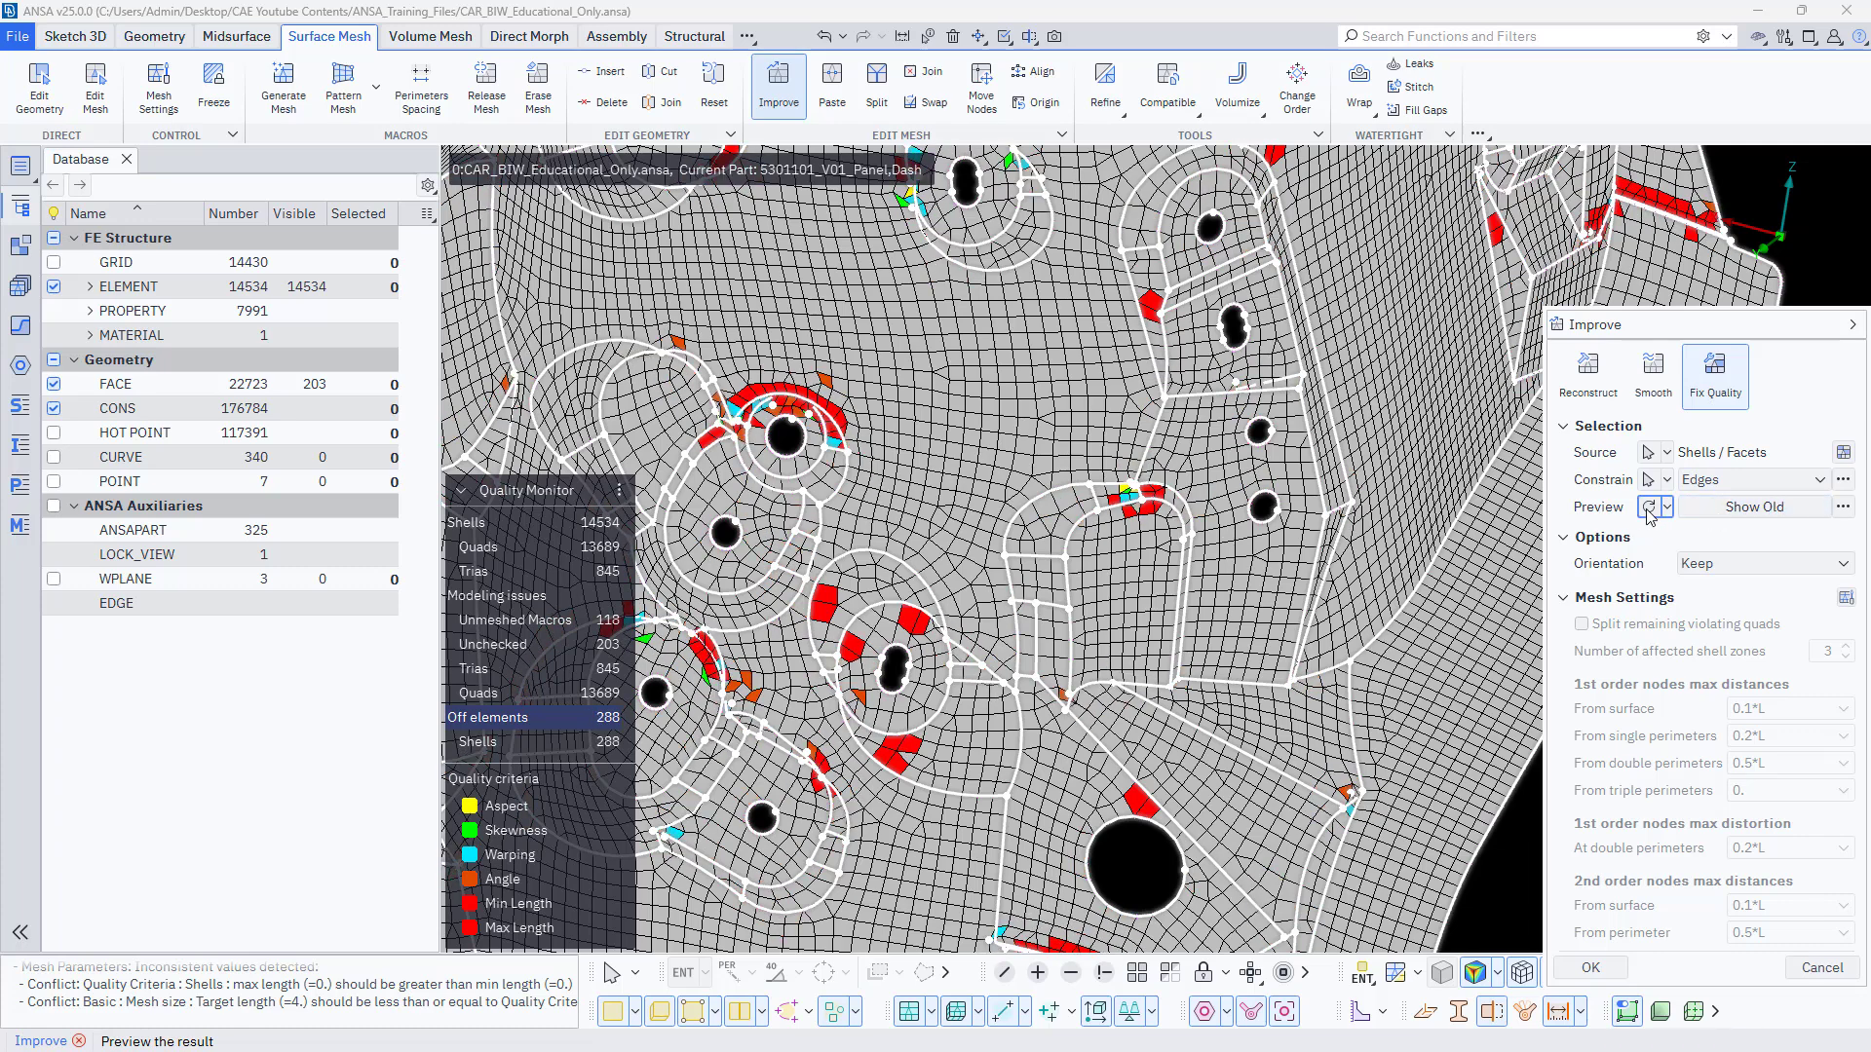
left_click(1647, 508)
left_click(1648, 508)
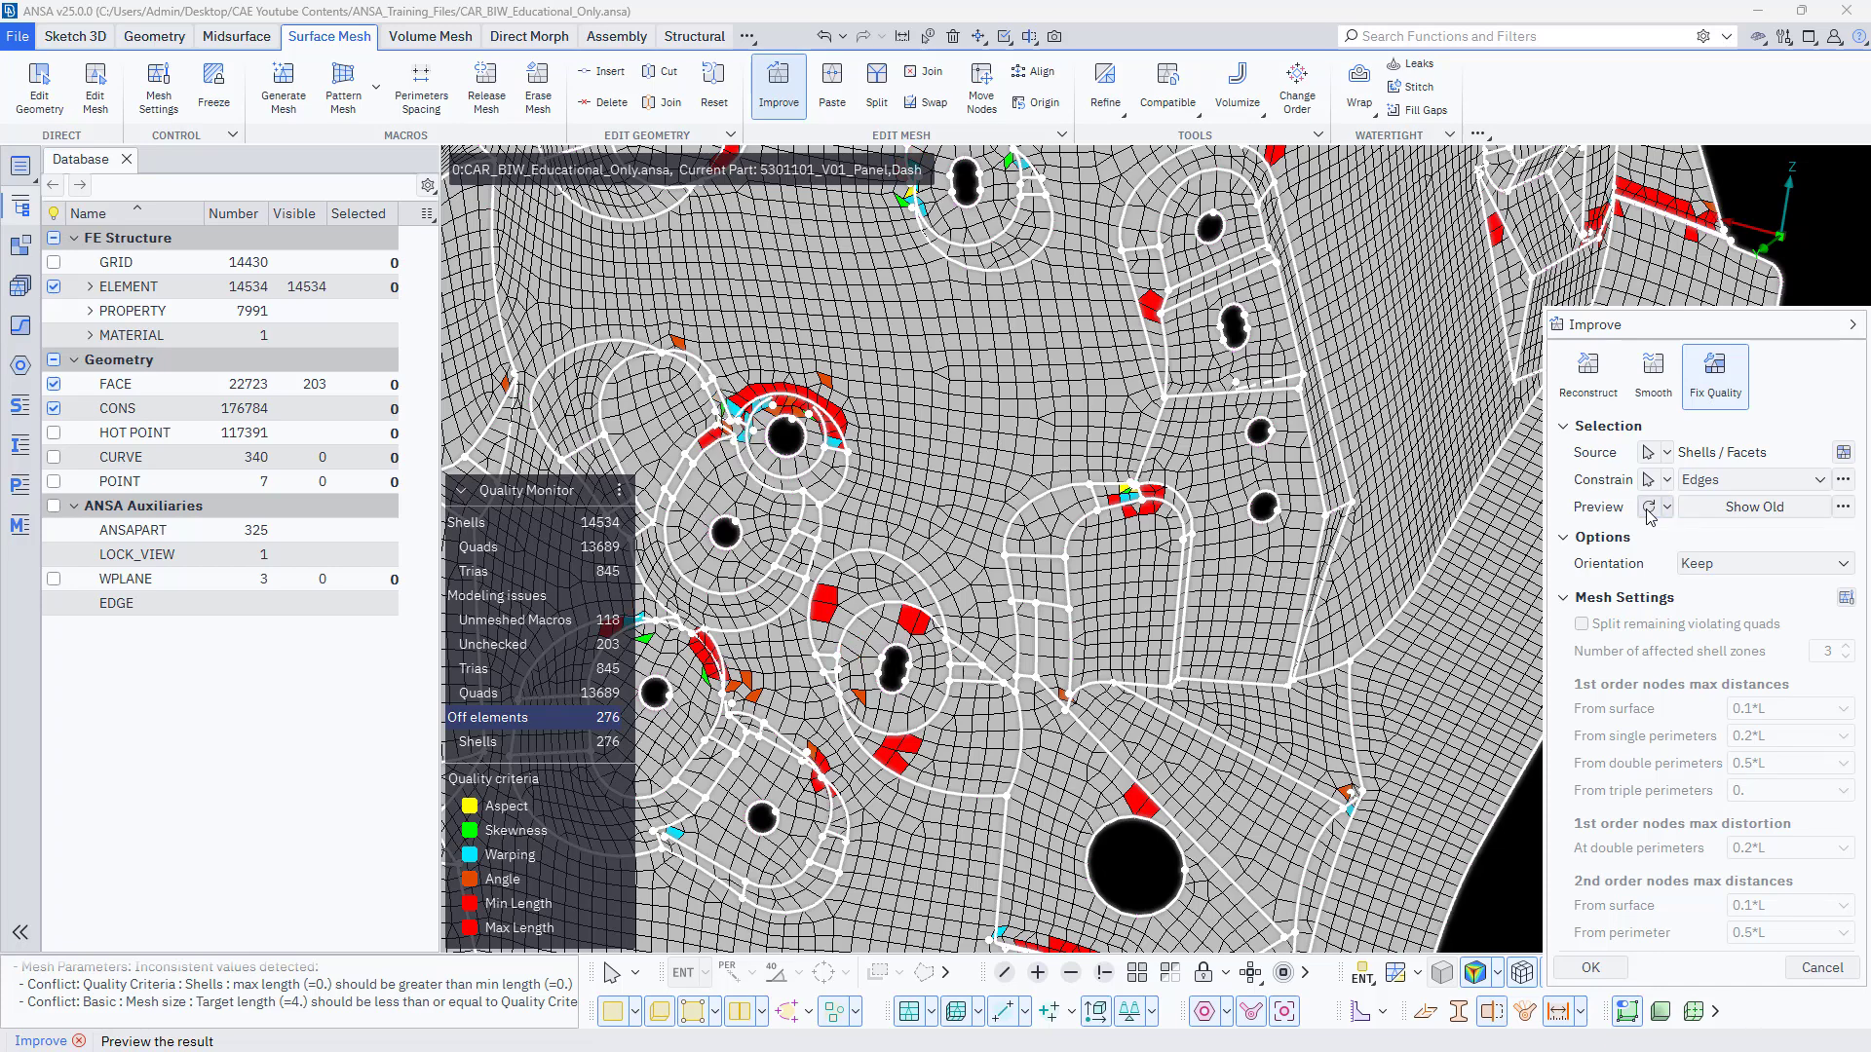
left_click(1649, 508)
left_click(1740, 508)
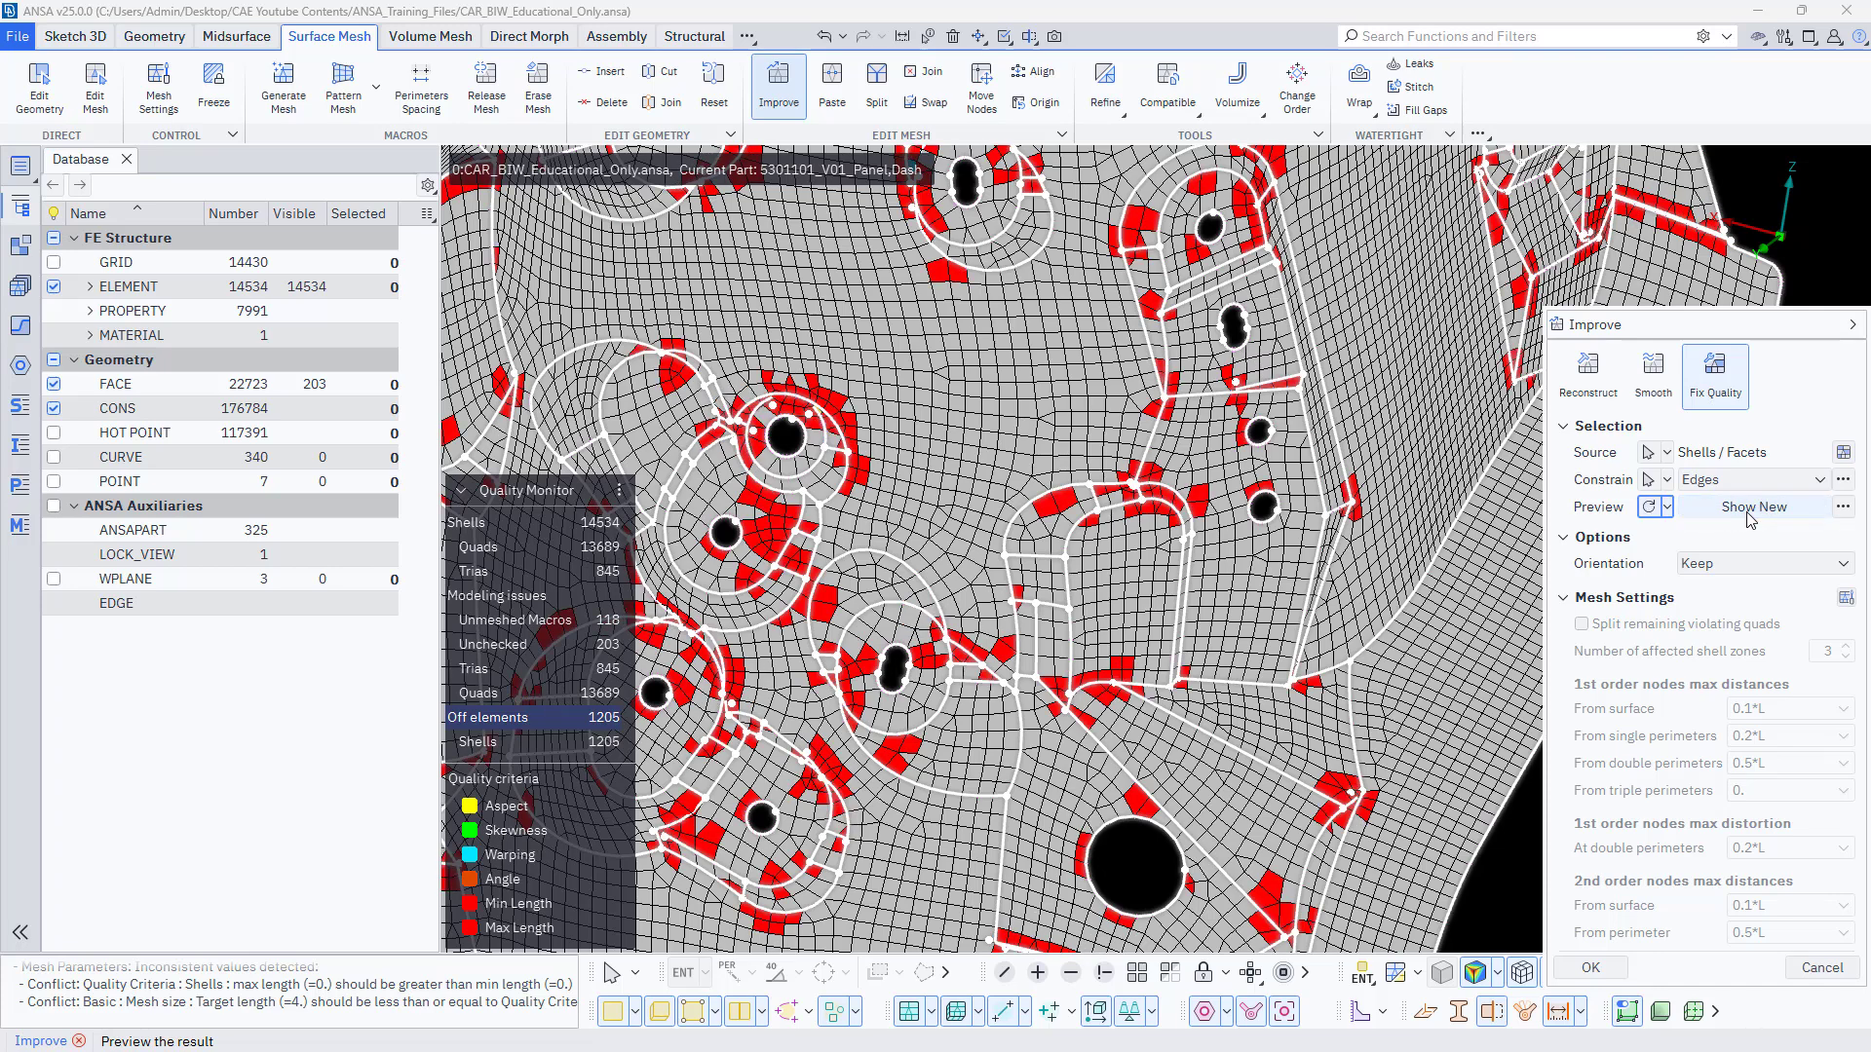
left_click(1748, 508)
left_click(1622, 969)
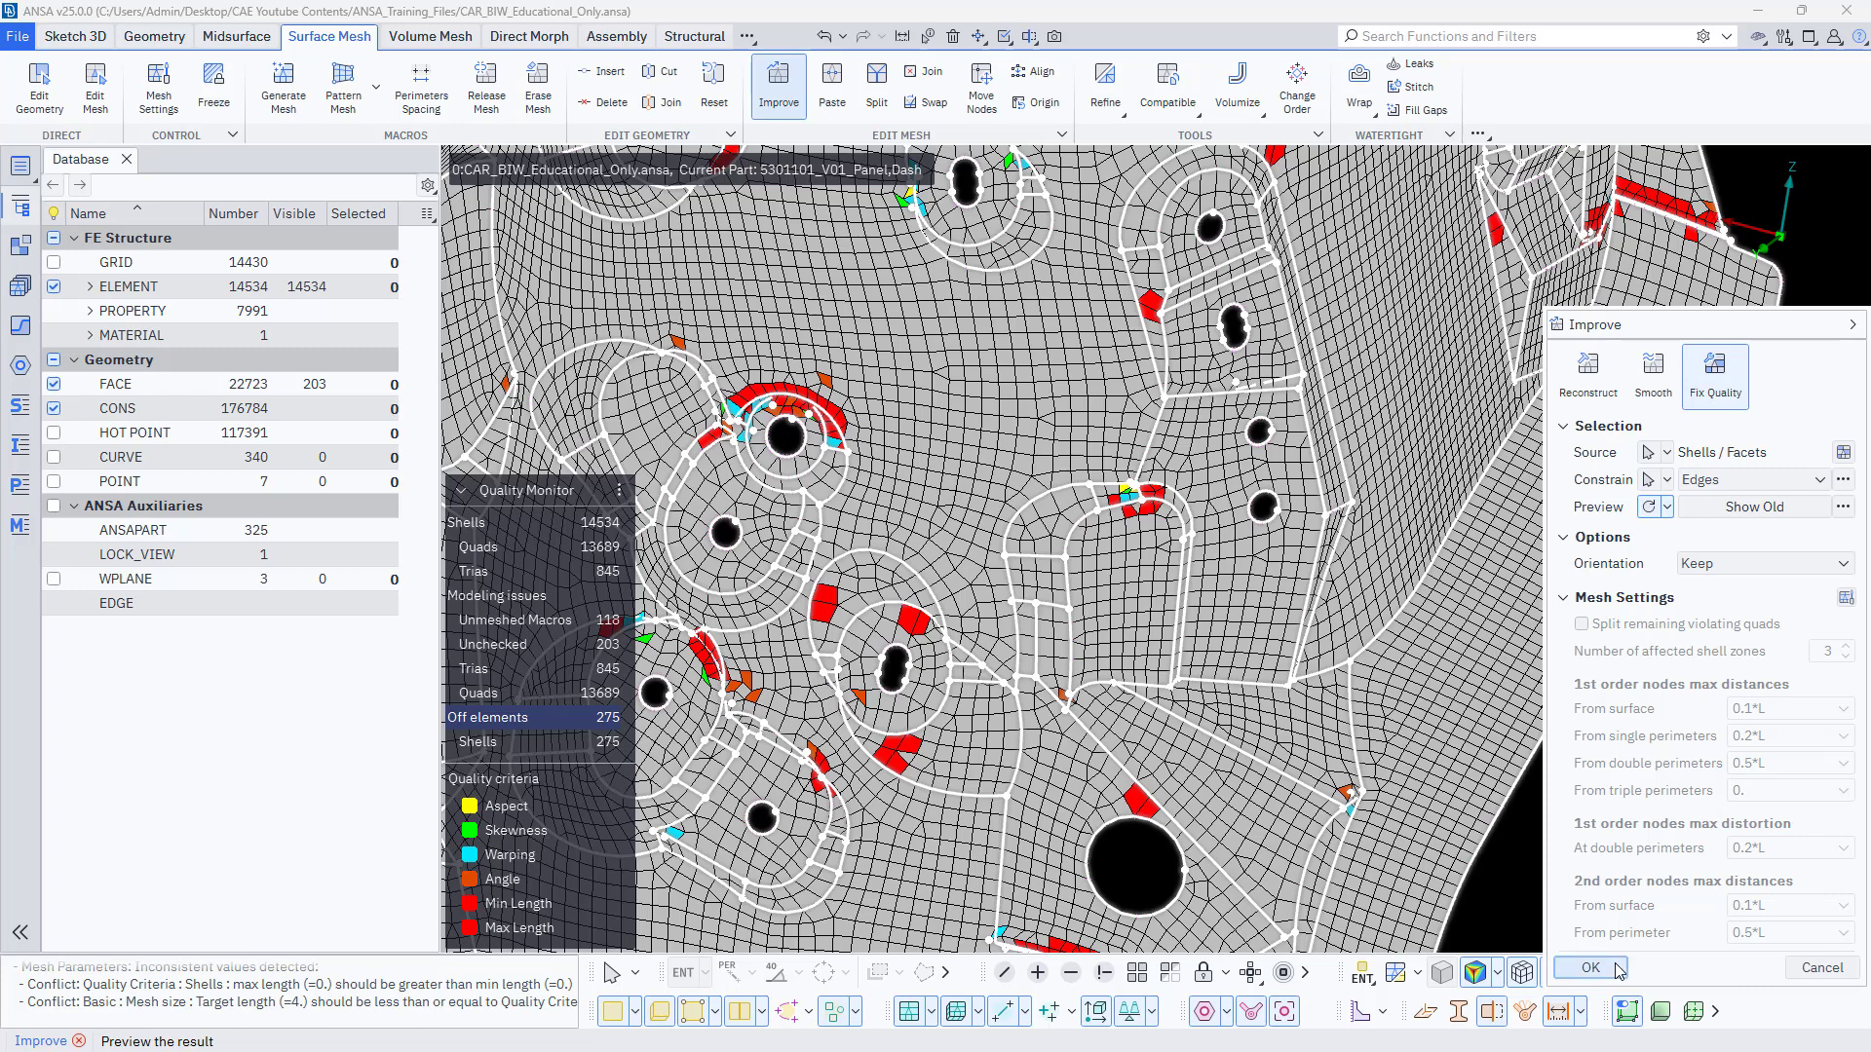
left_click(1593, 967)
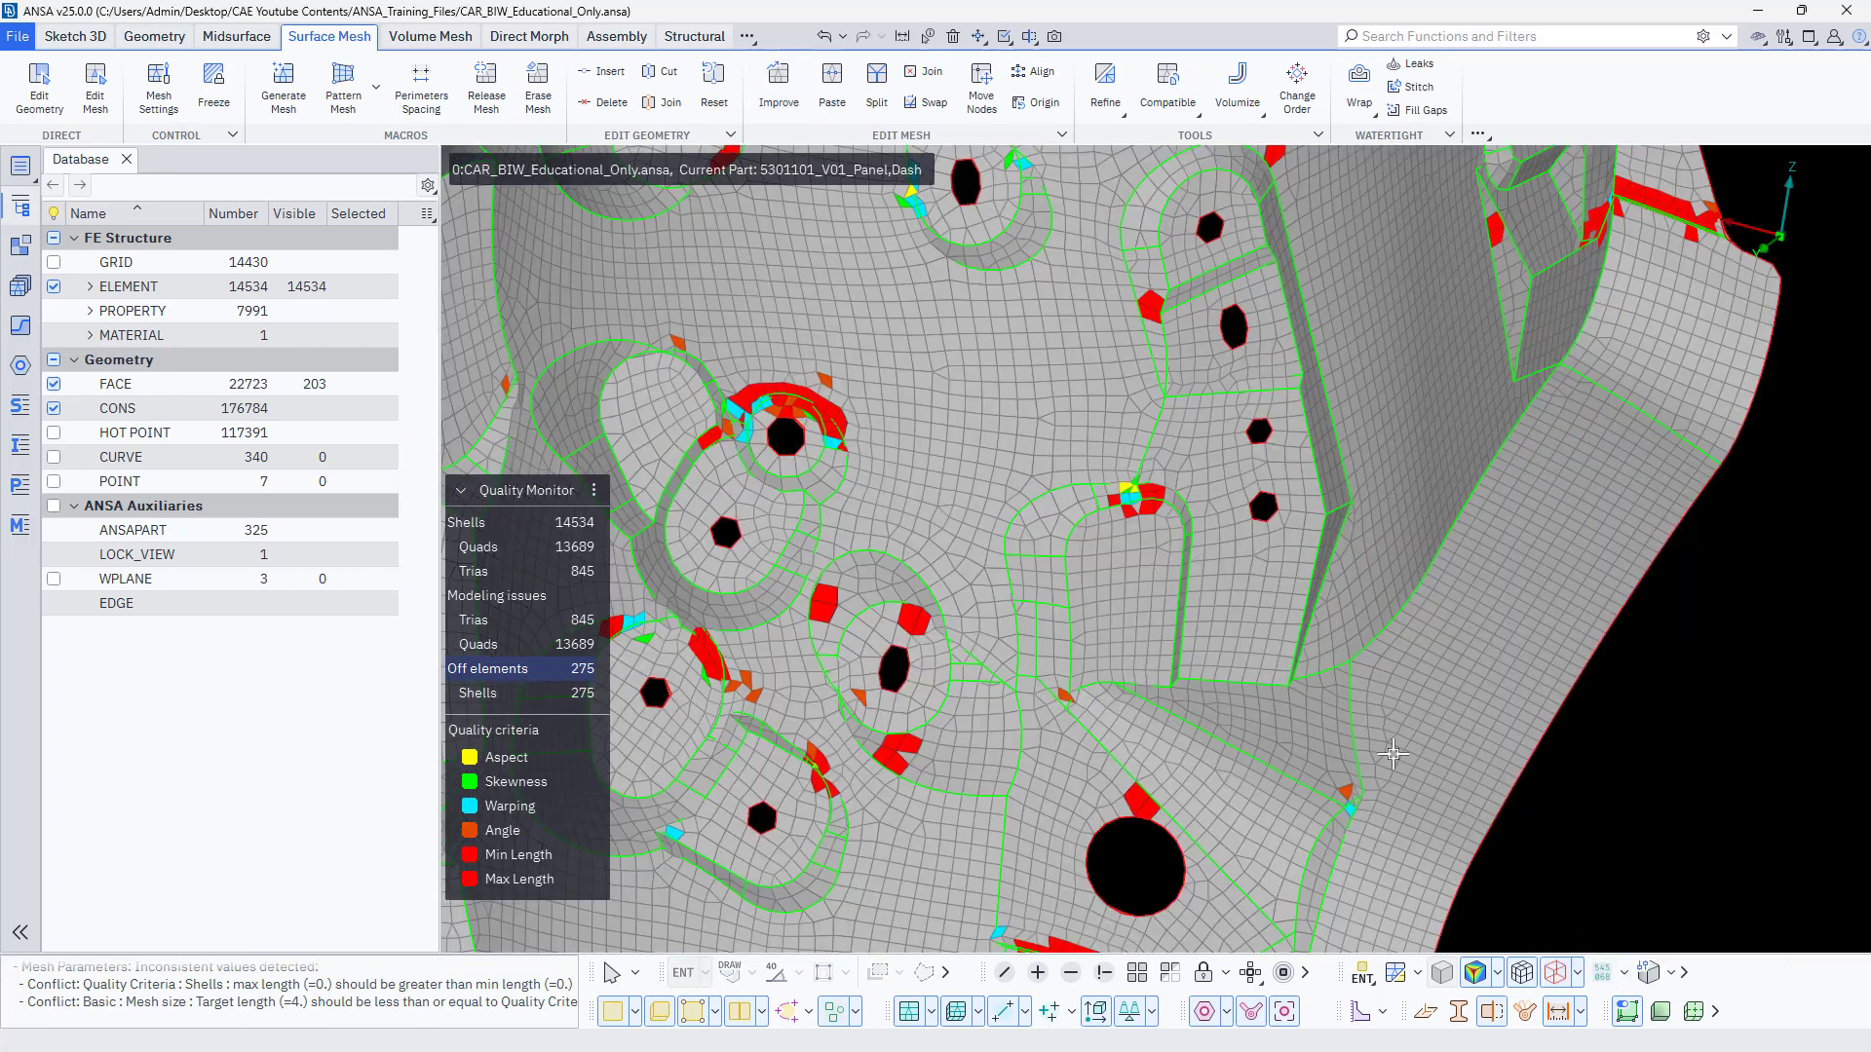
Turn off the Aspect, Skewness, Warping, Angle and Min Length criteria in the Quality Monitor, leaving only Max Length active.
scroll(1244, 702, "down", 5)
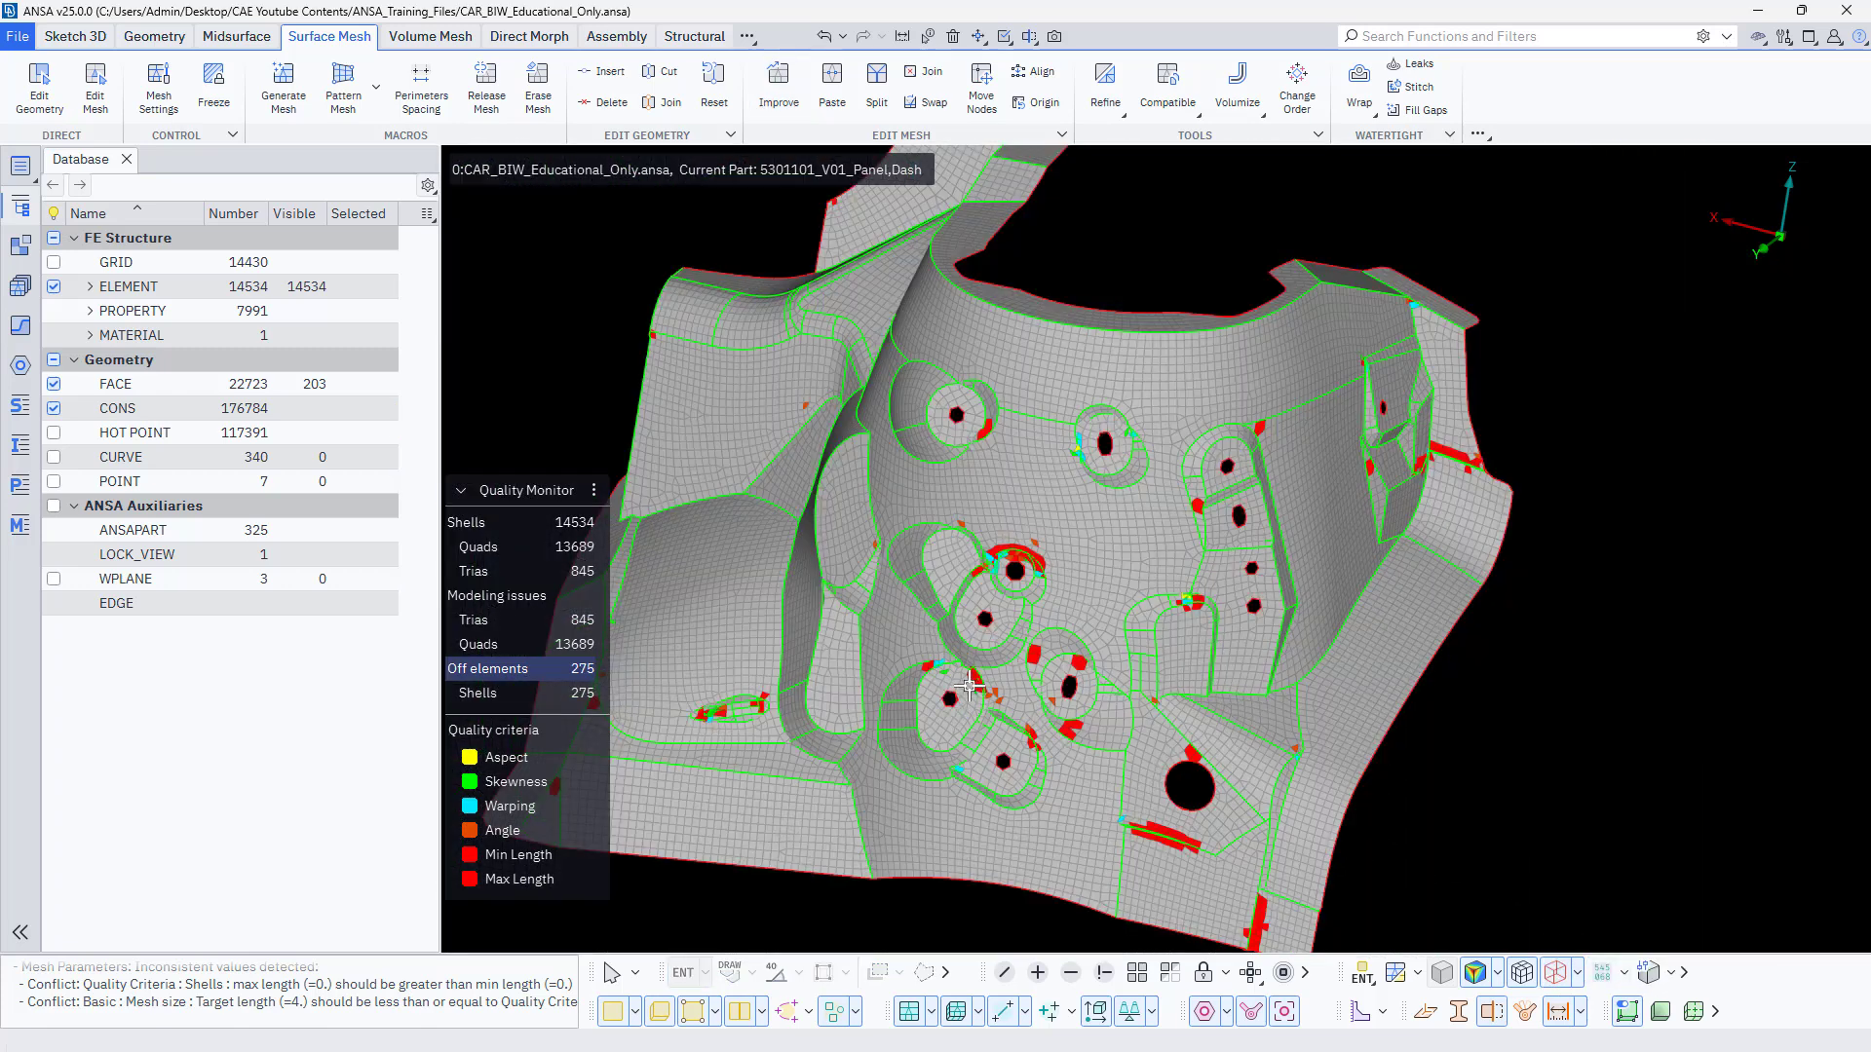
scroll(969, 686, "down", 3)
scroll(957, 710, "up", 3)
scroll(718, 755, "up", 3)
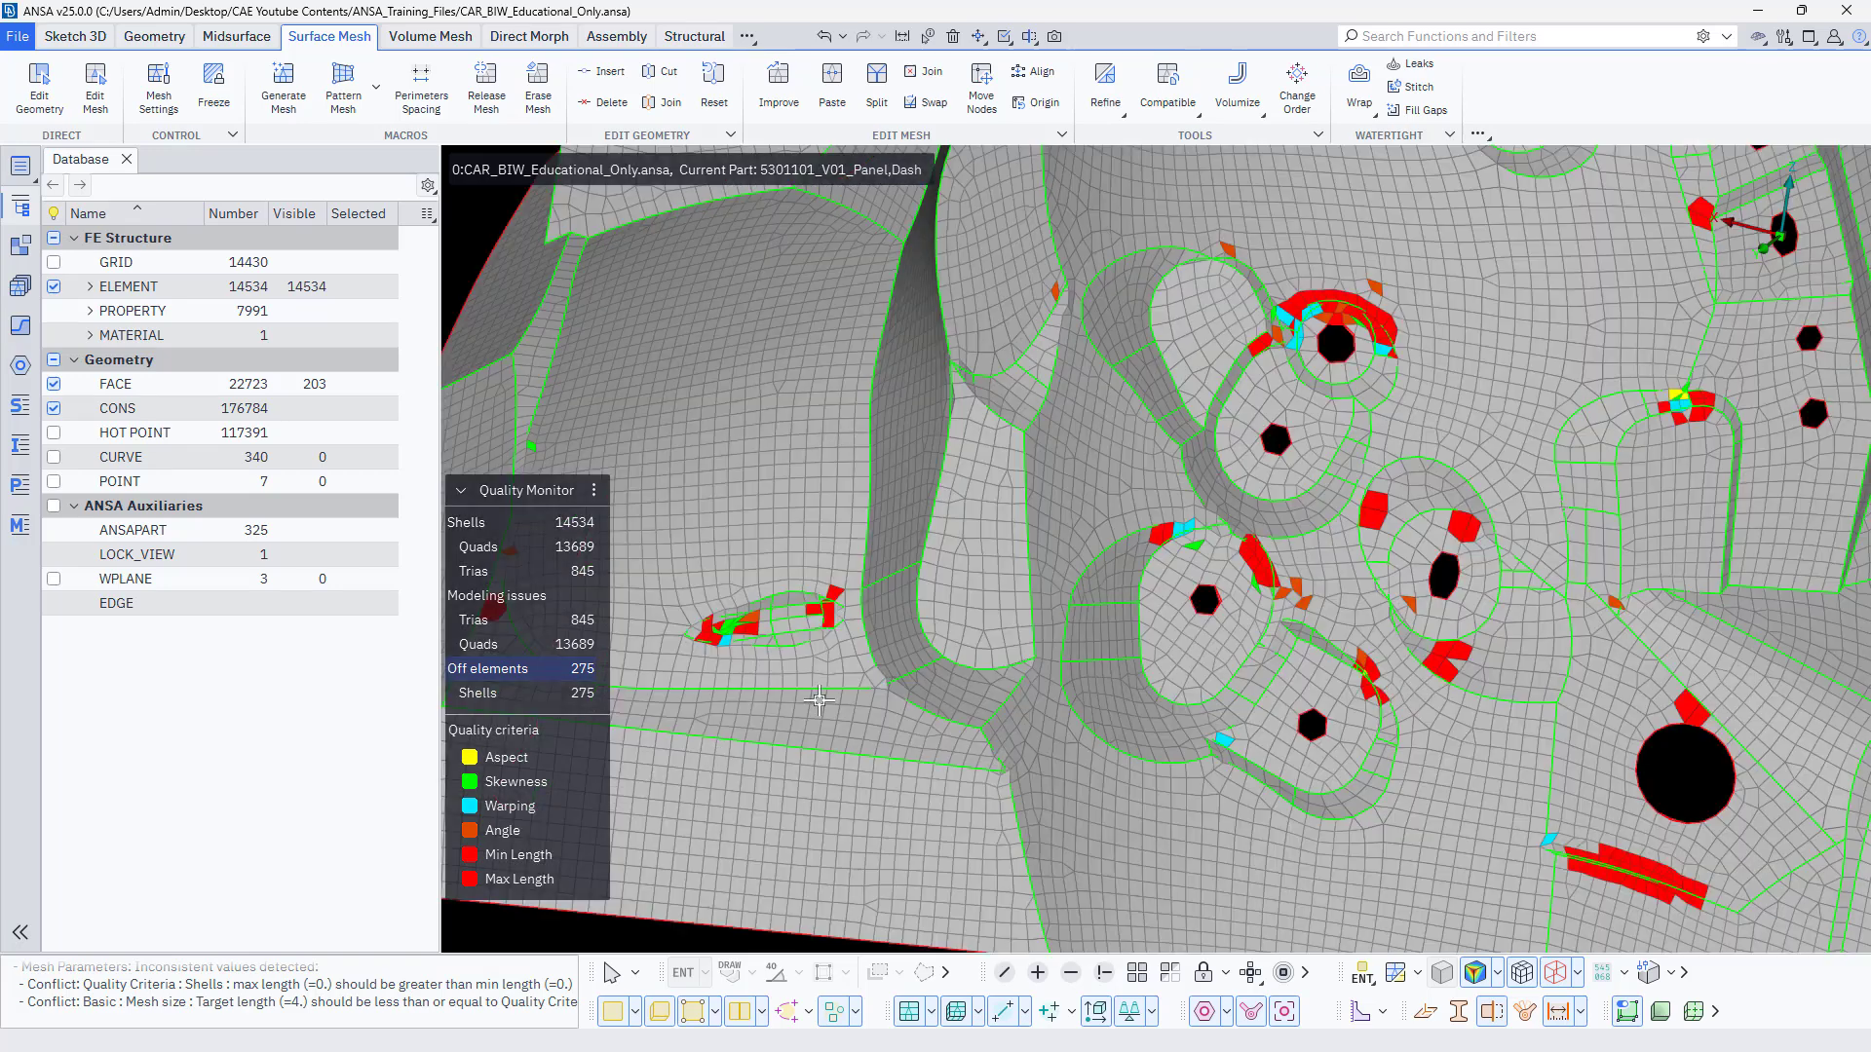
scroll(851, 671, "down", 4)
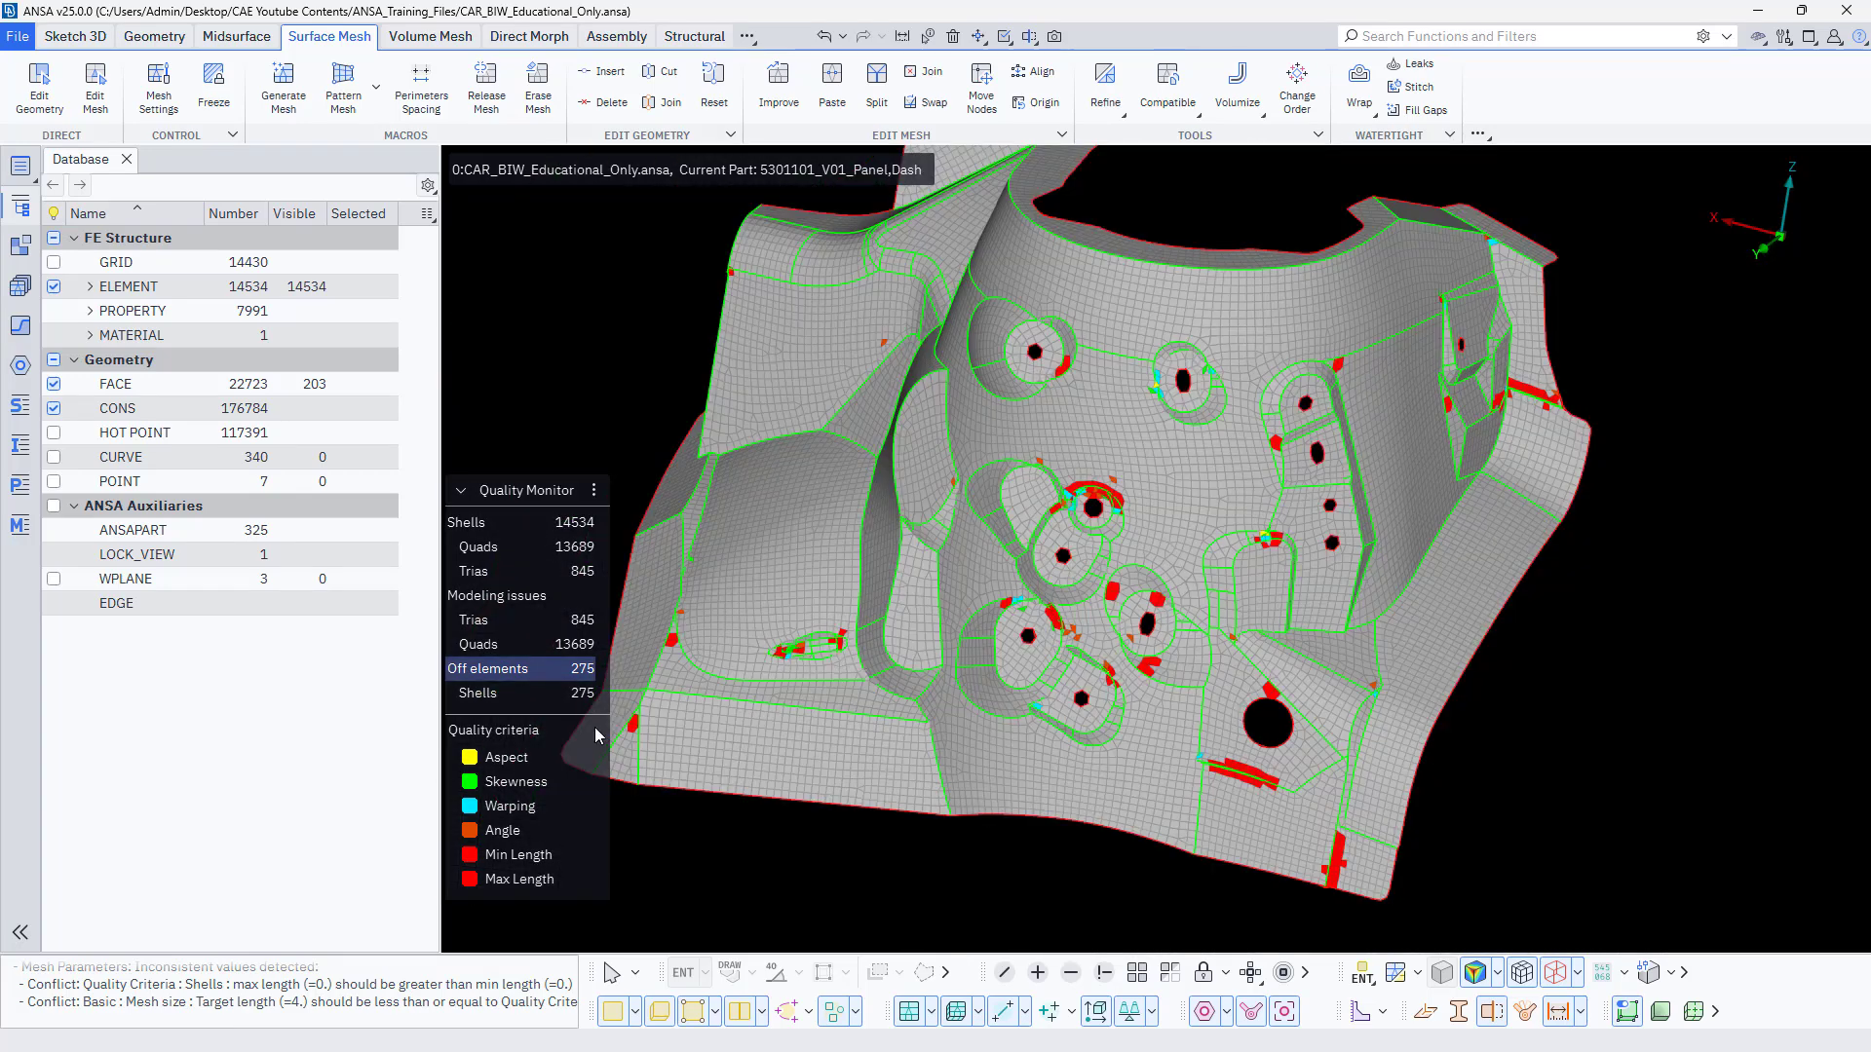
left_click(468, 831)
left_click(469, 806)
left_click(469, 781)
left_click(469, 757)
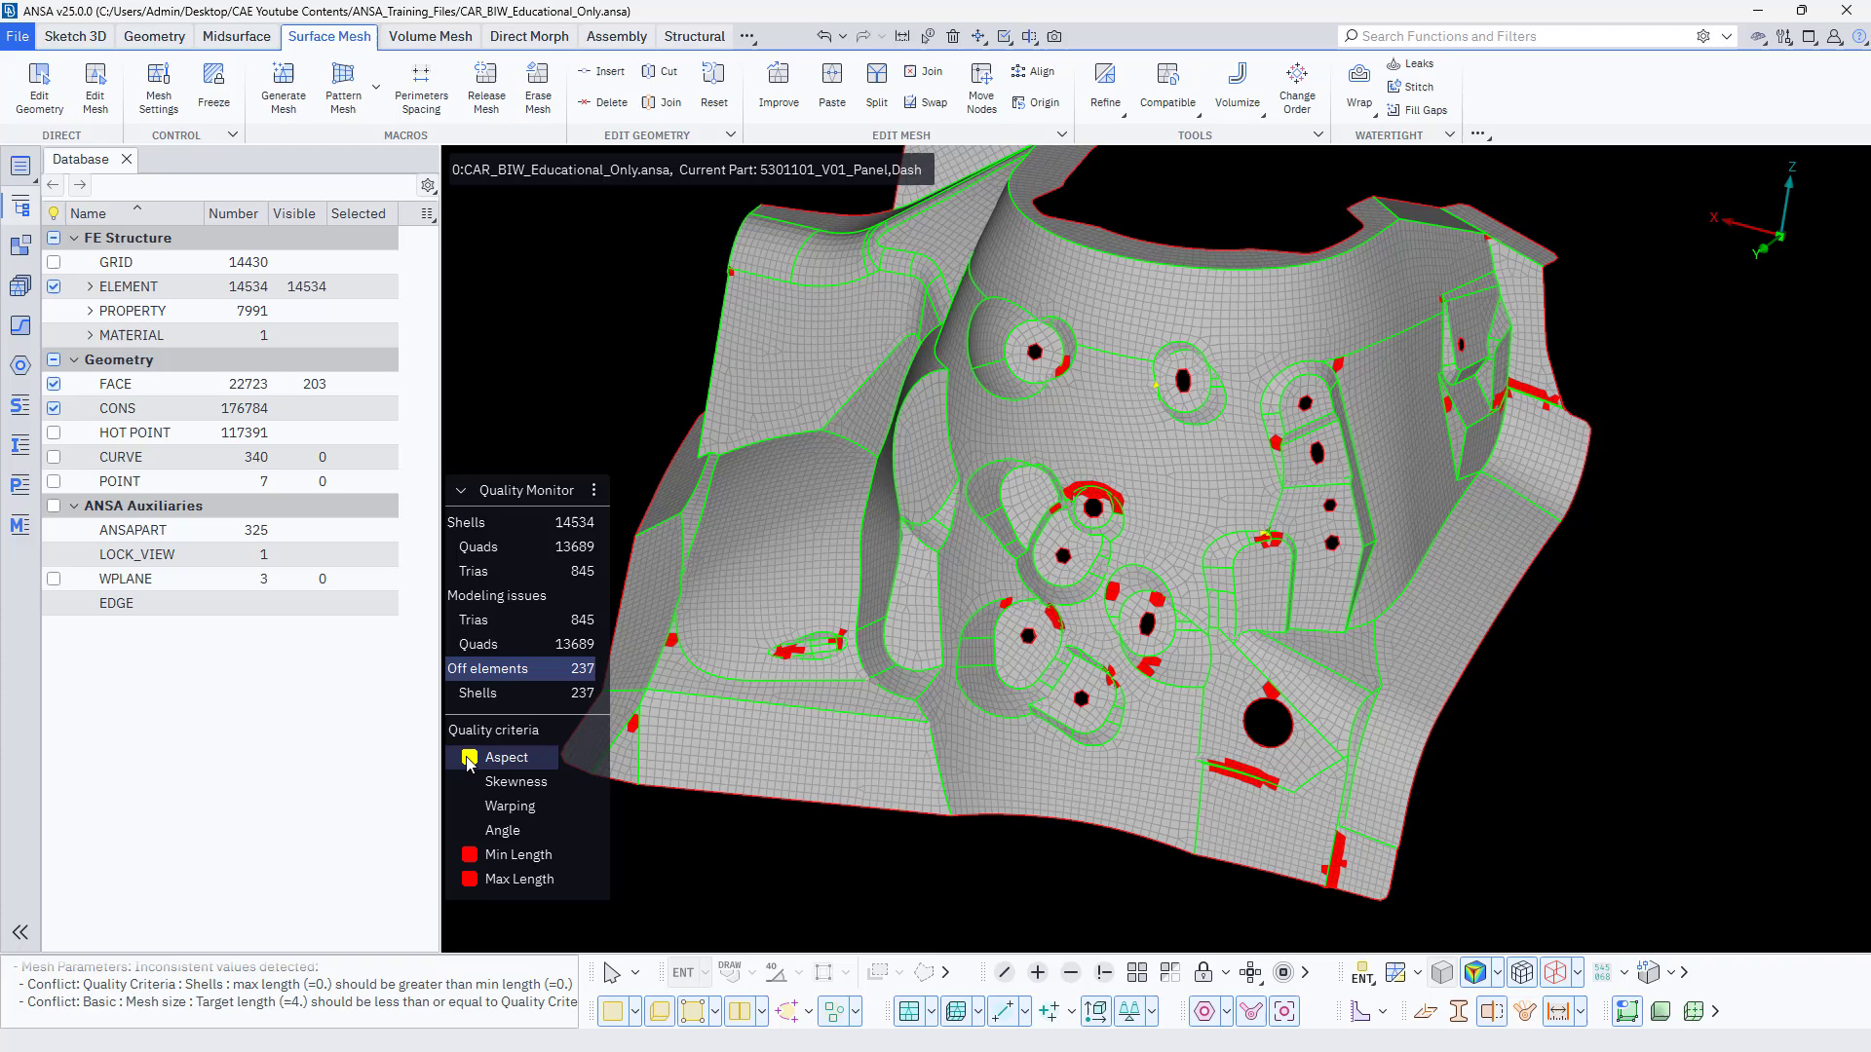
left_click(469, 854)
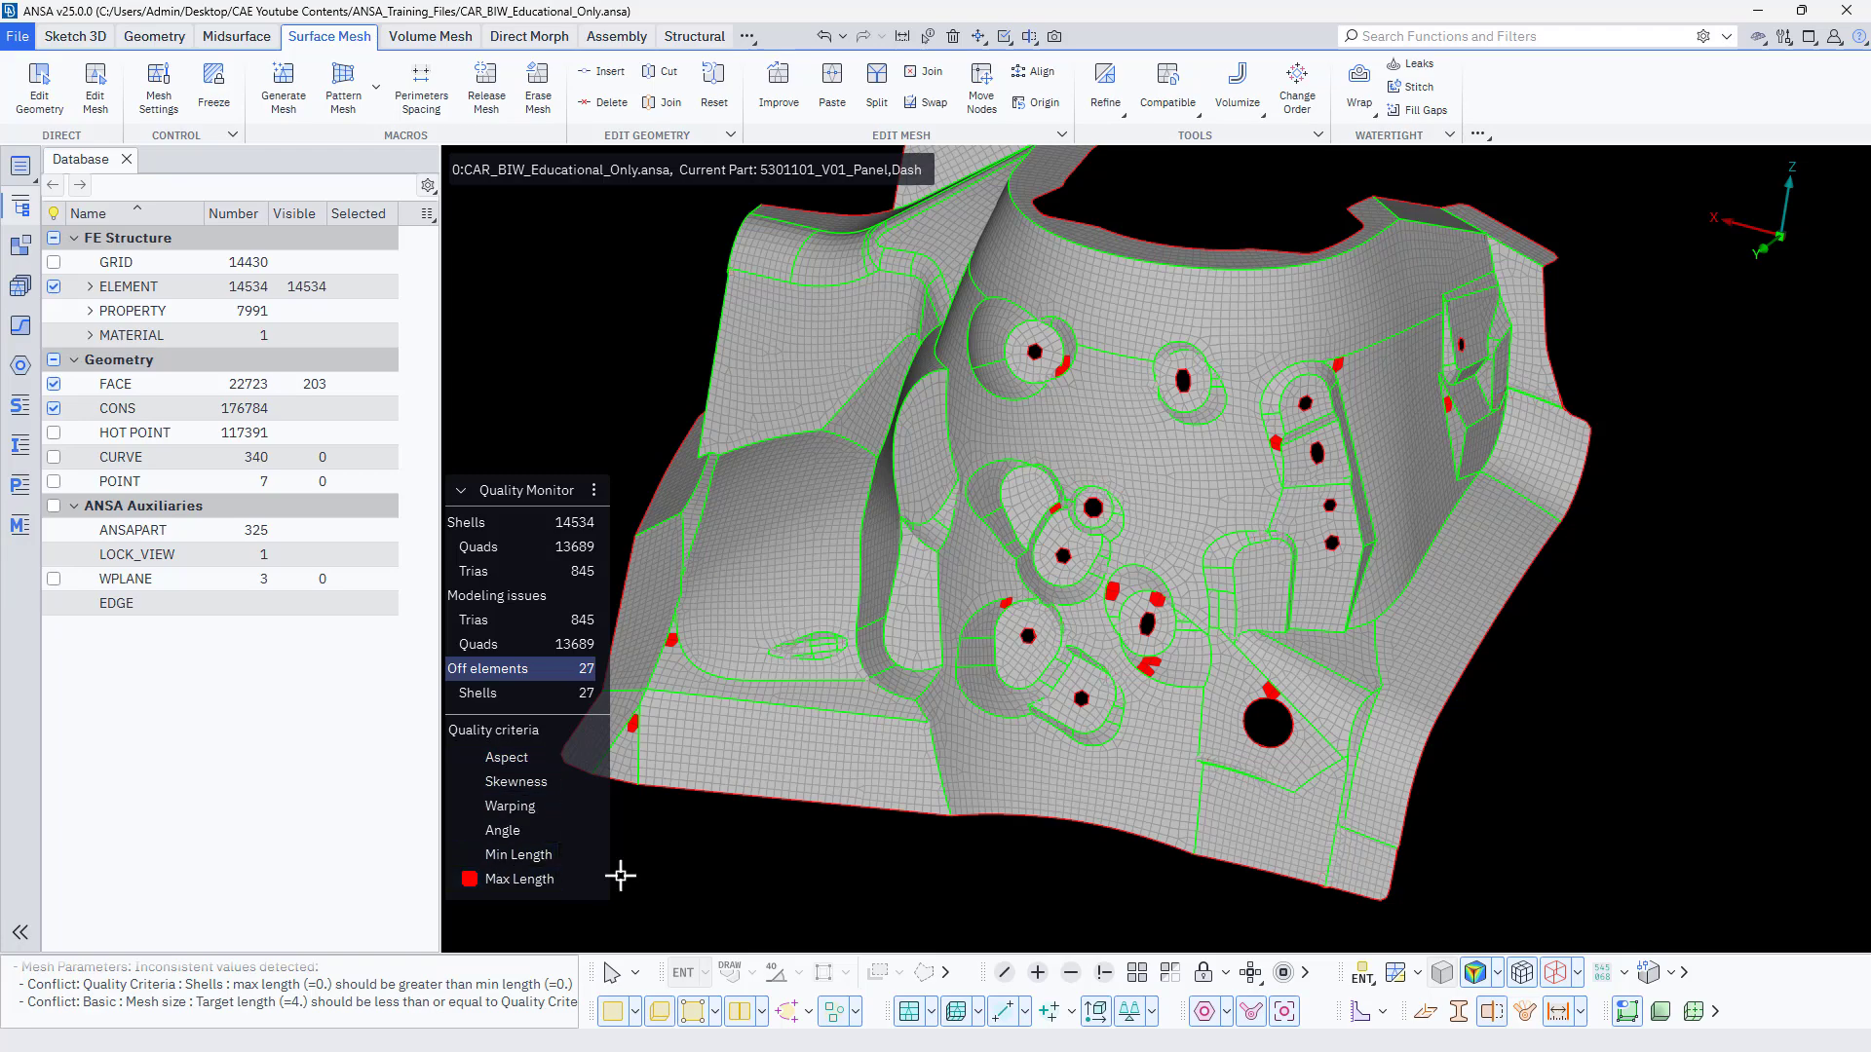
Try to correct the Max Length violation near the panel's outer lower corner by moving a shell node with Edit Mesh.
scroll(653, 668, "up", 5)
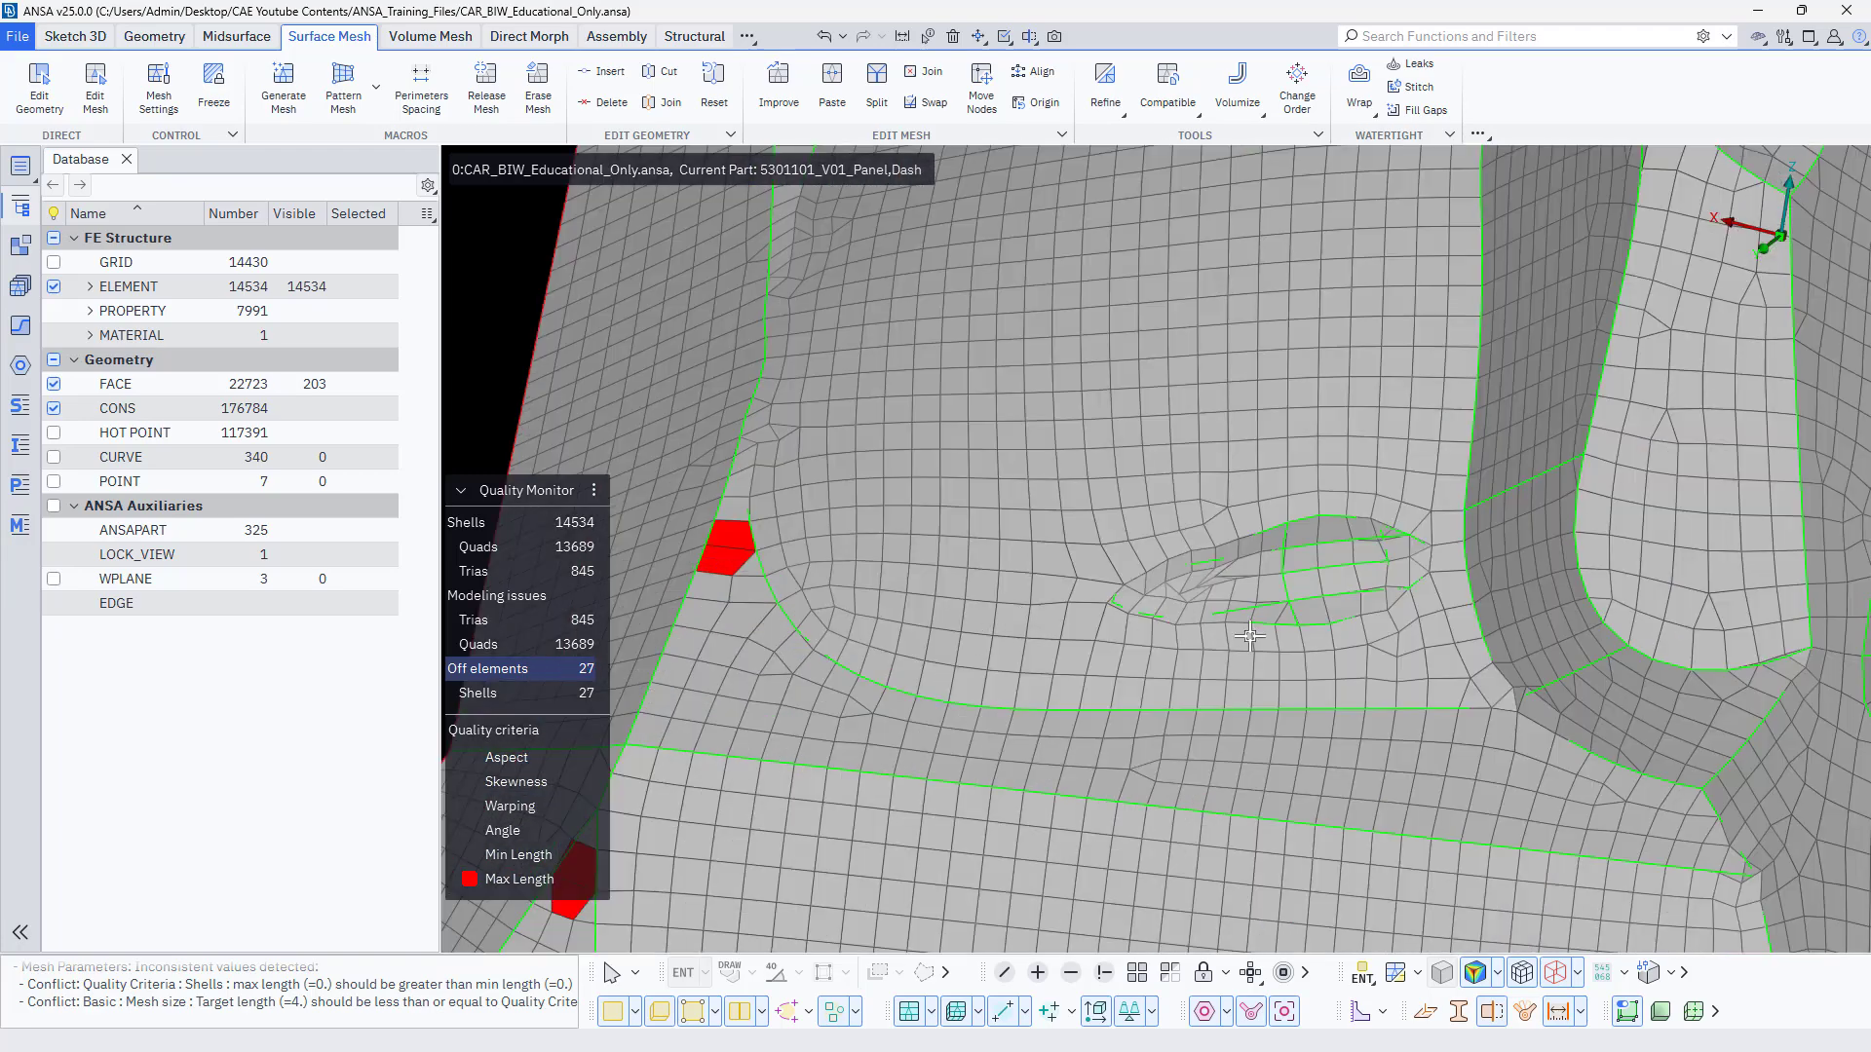
scroll(1249, 636, "down", 5)
scroll(1089, 682, "up", 5)
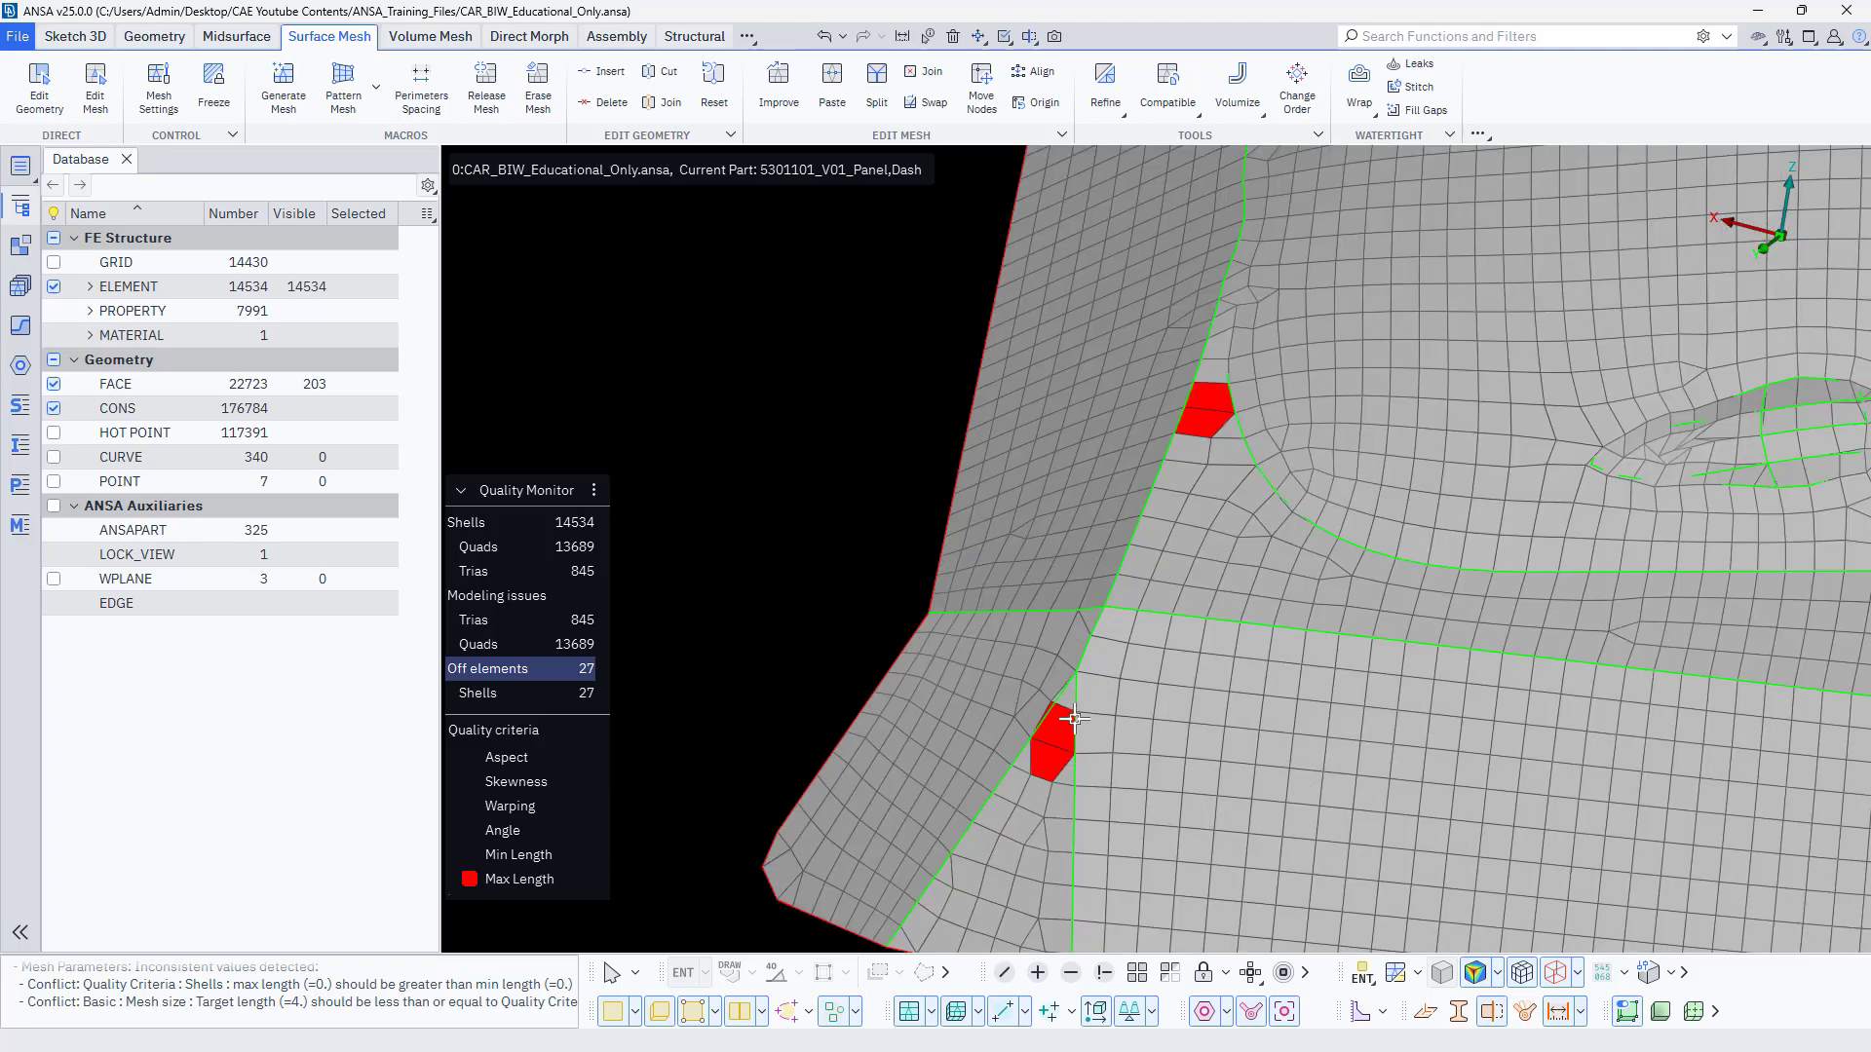
left_click_drag(1000, 742, 1140, 614, "ctrl")
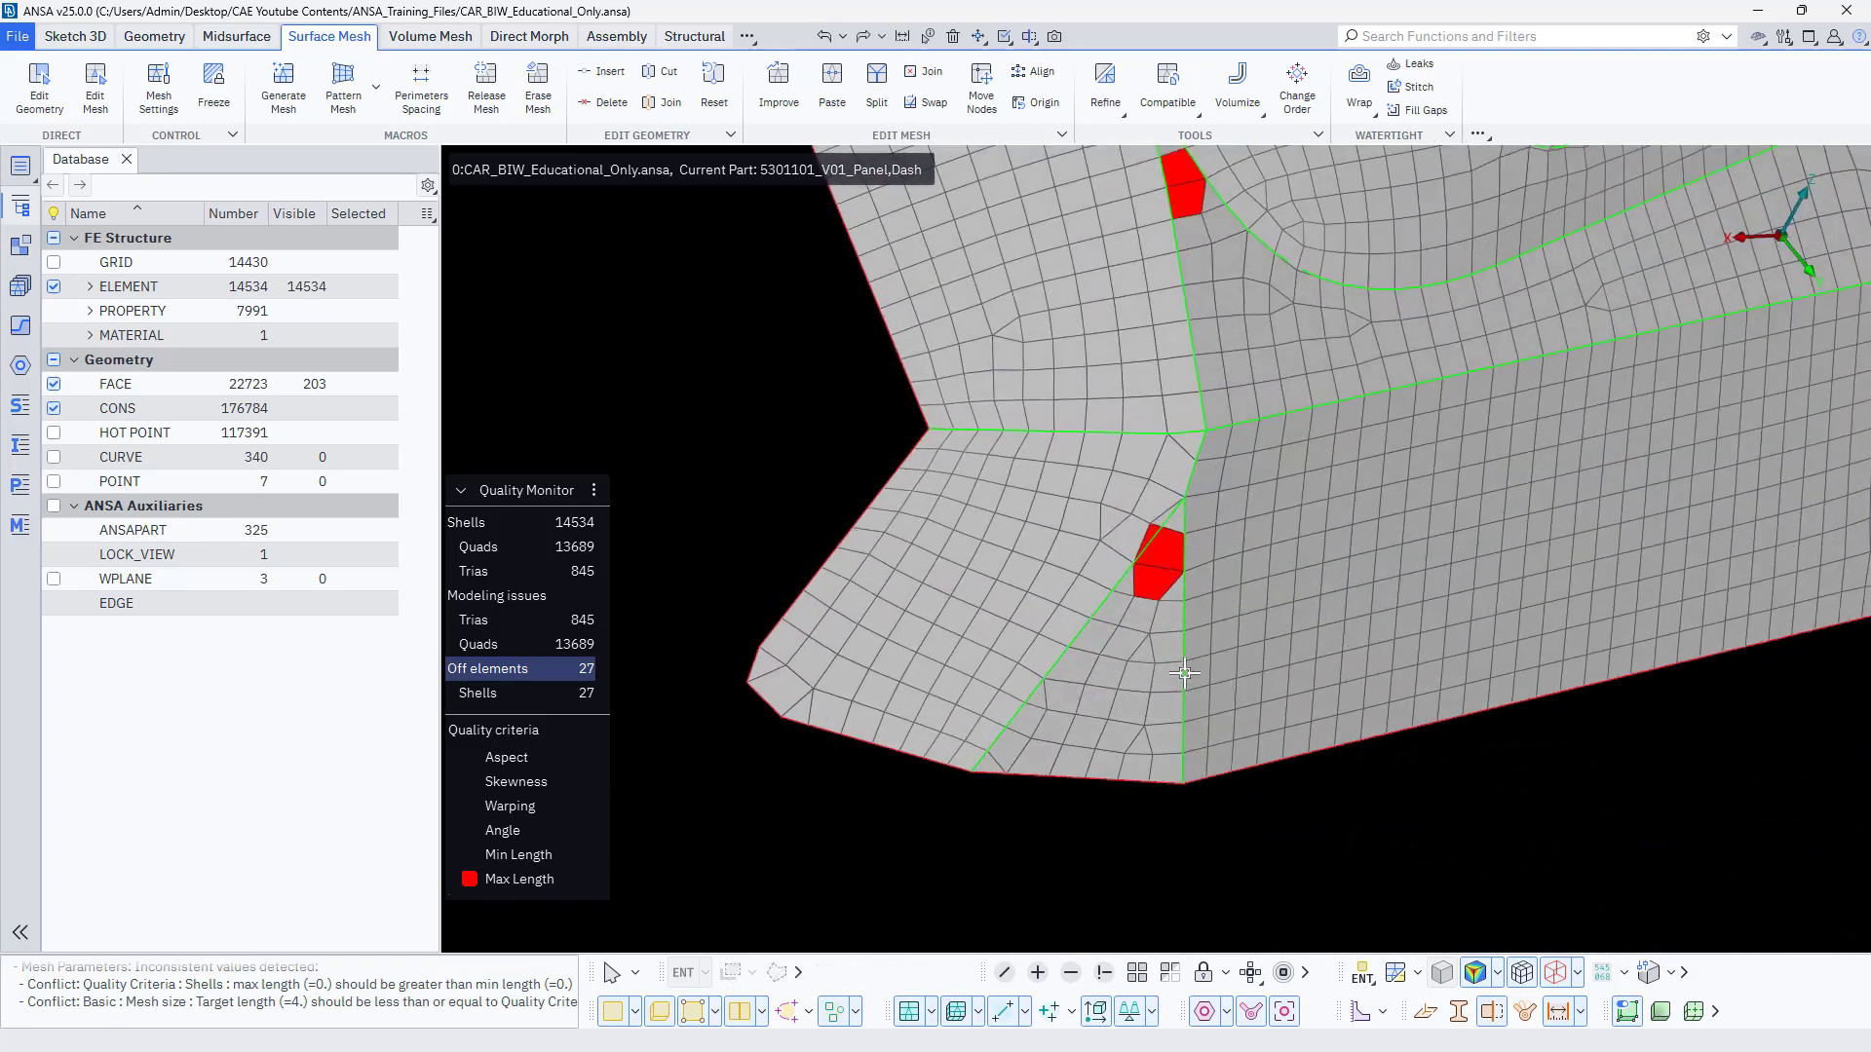
scroll(1129, 623, "up", 5)
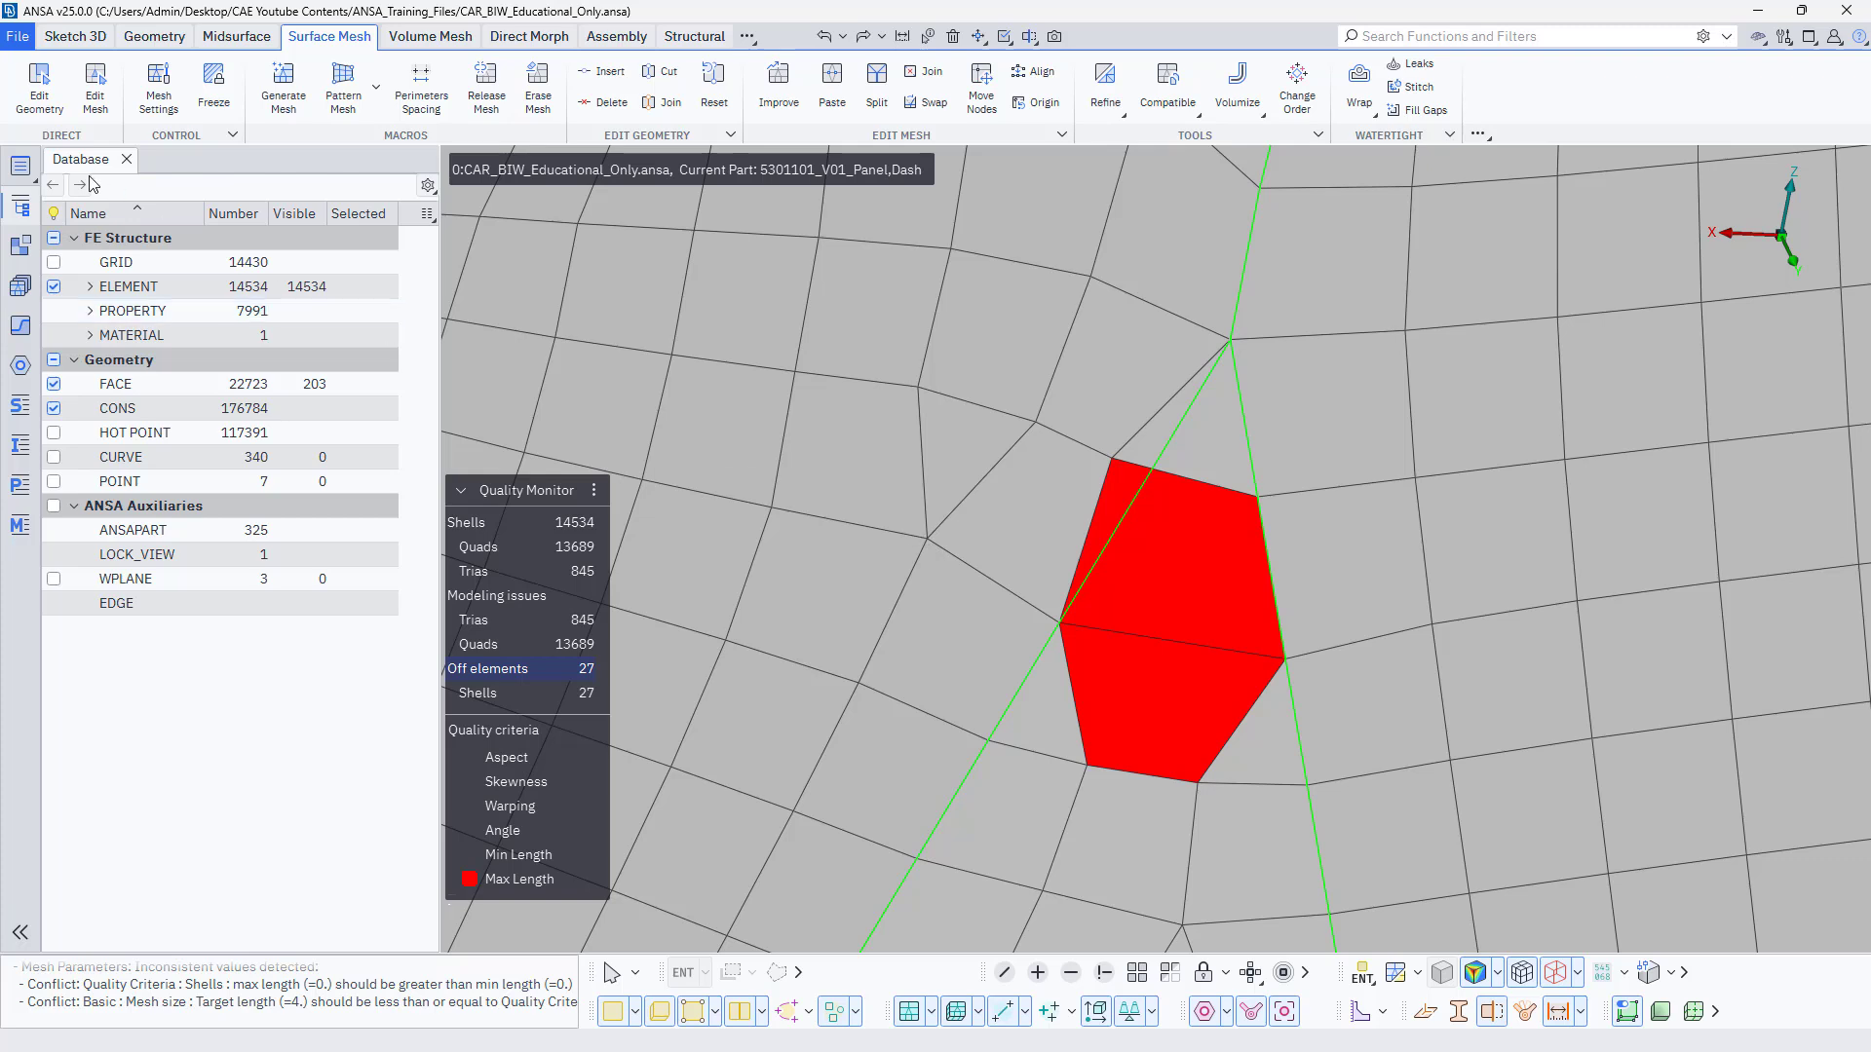
left_click(93, 102)
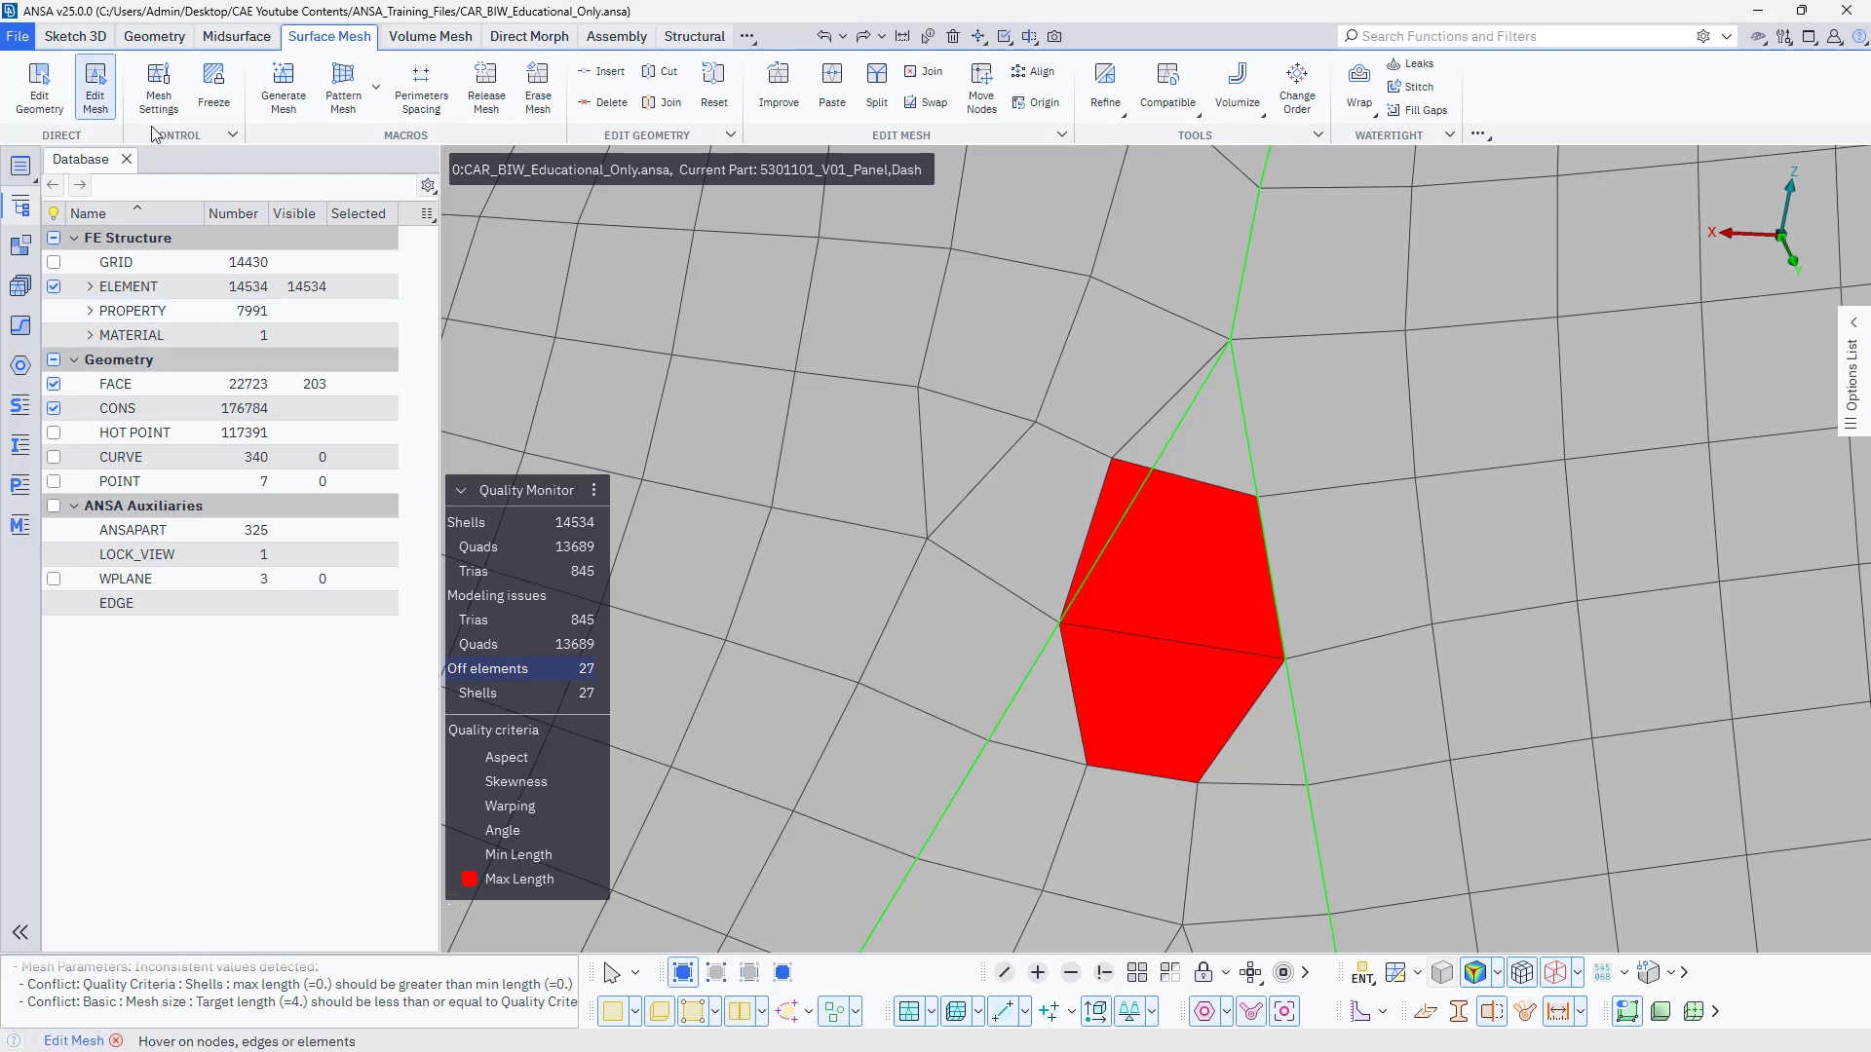
left_click_drag(1112, 458, 1146, 471)
left_click(1146, 471)
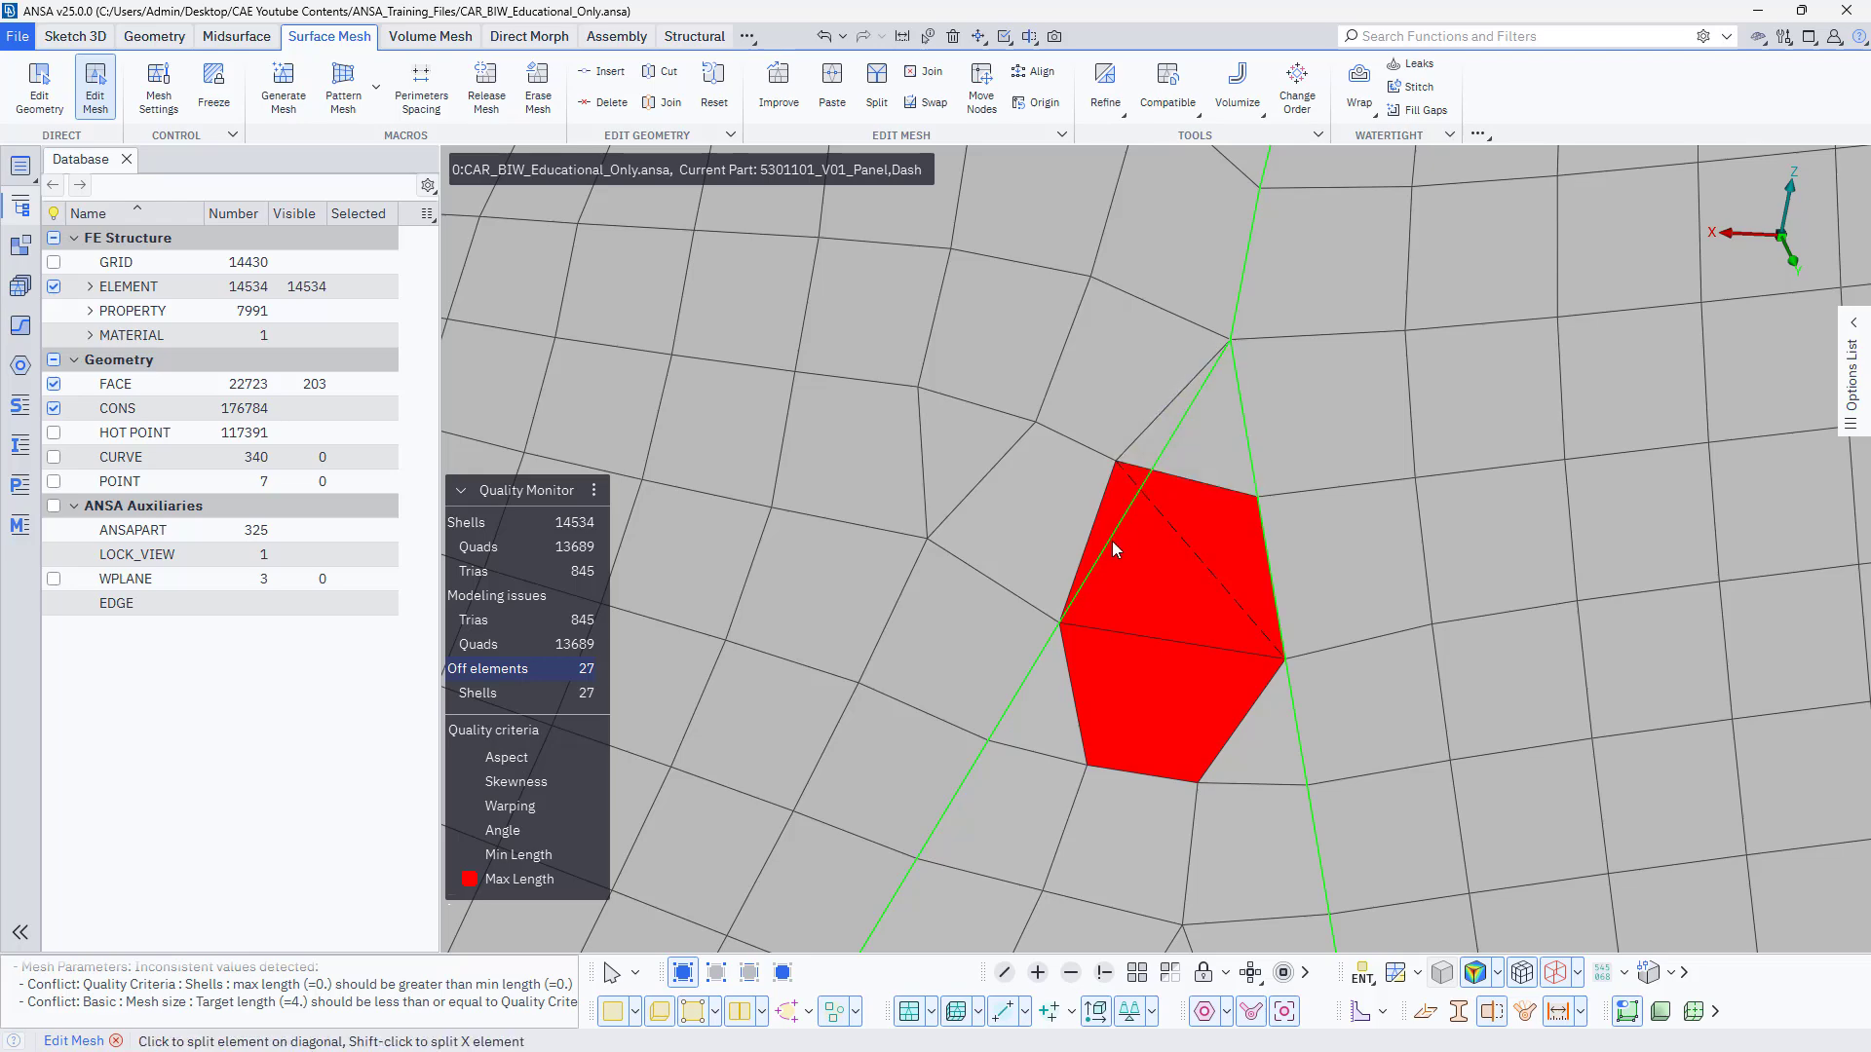
Remesh the macros around the corner violation by joining and restoring the diagonal perimeter with Edit Geometry.
left_click(39, 87)
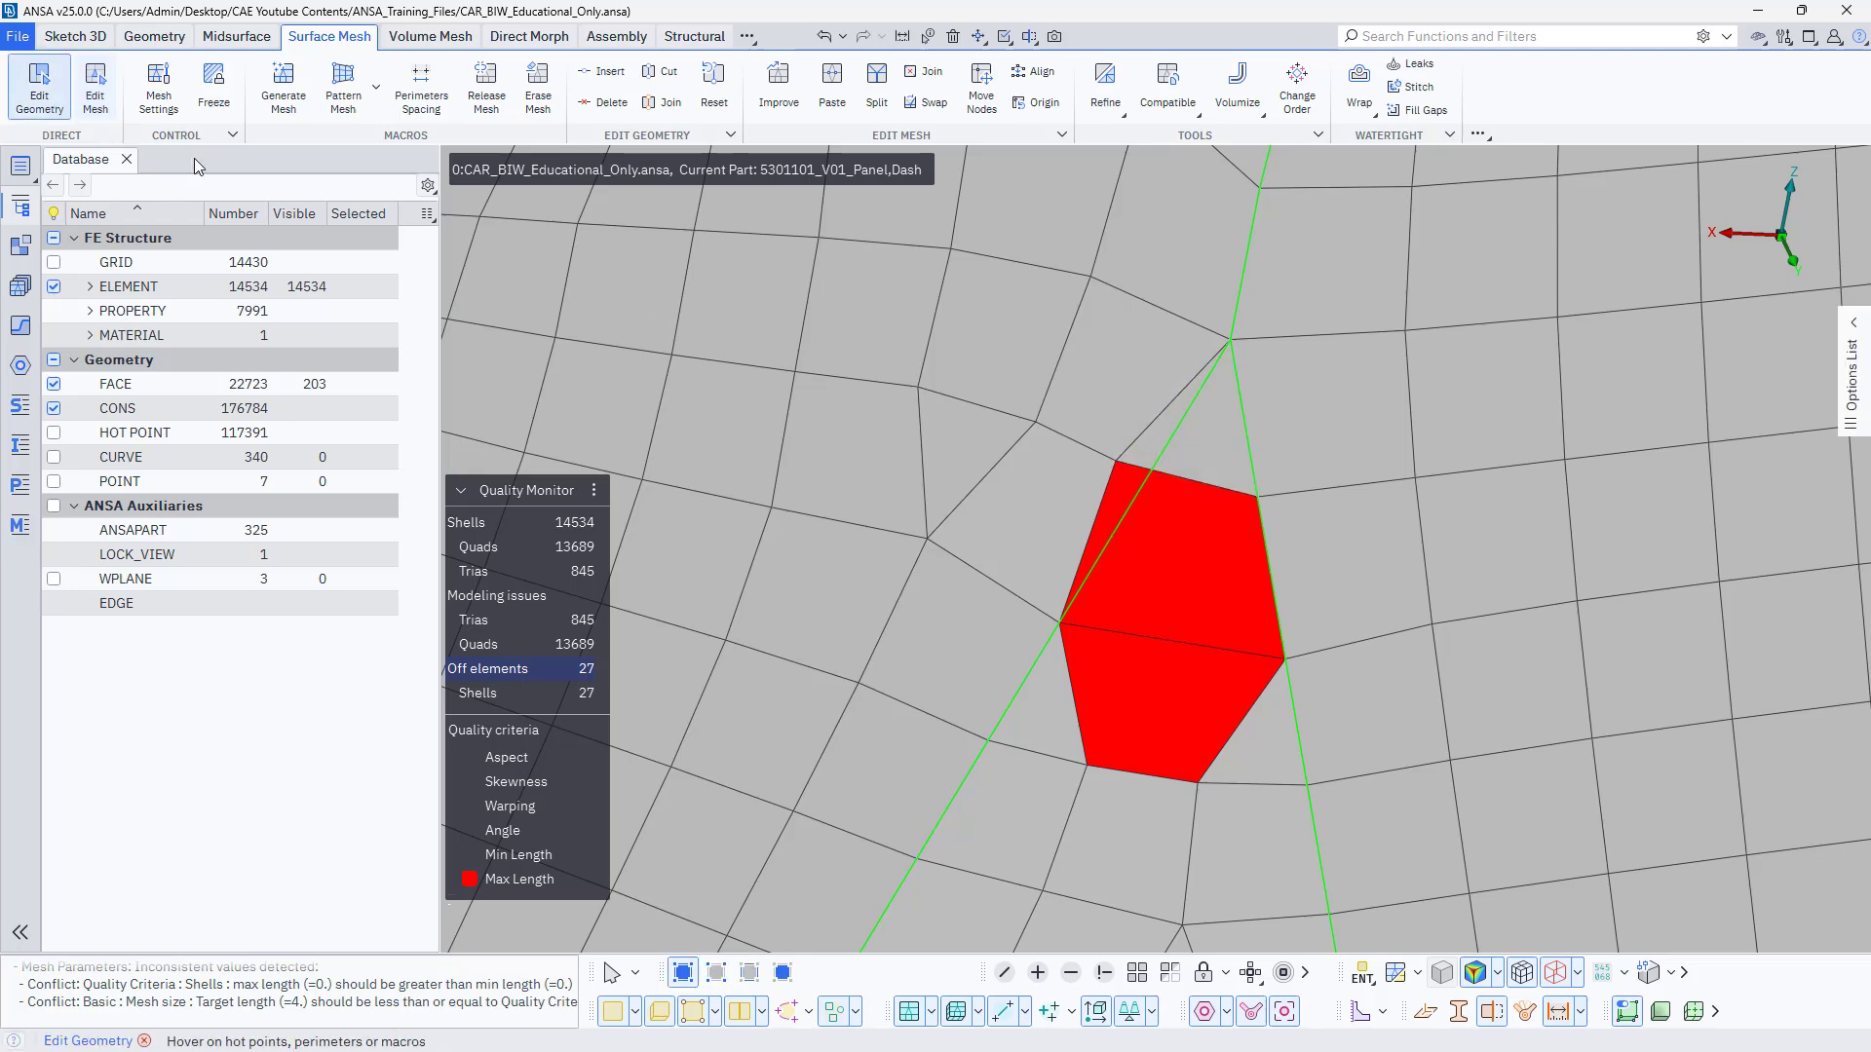
left_click(1145, 491)
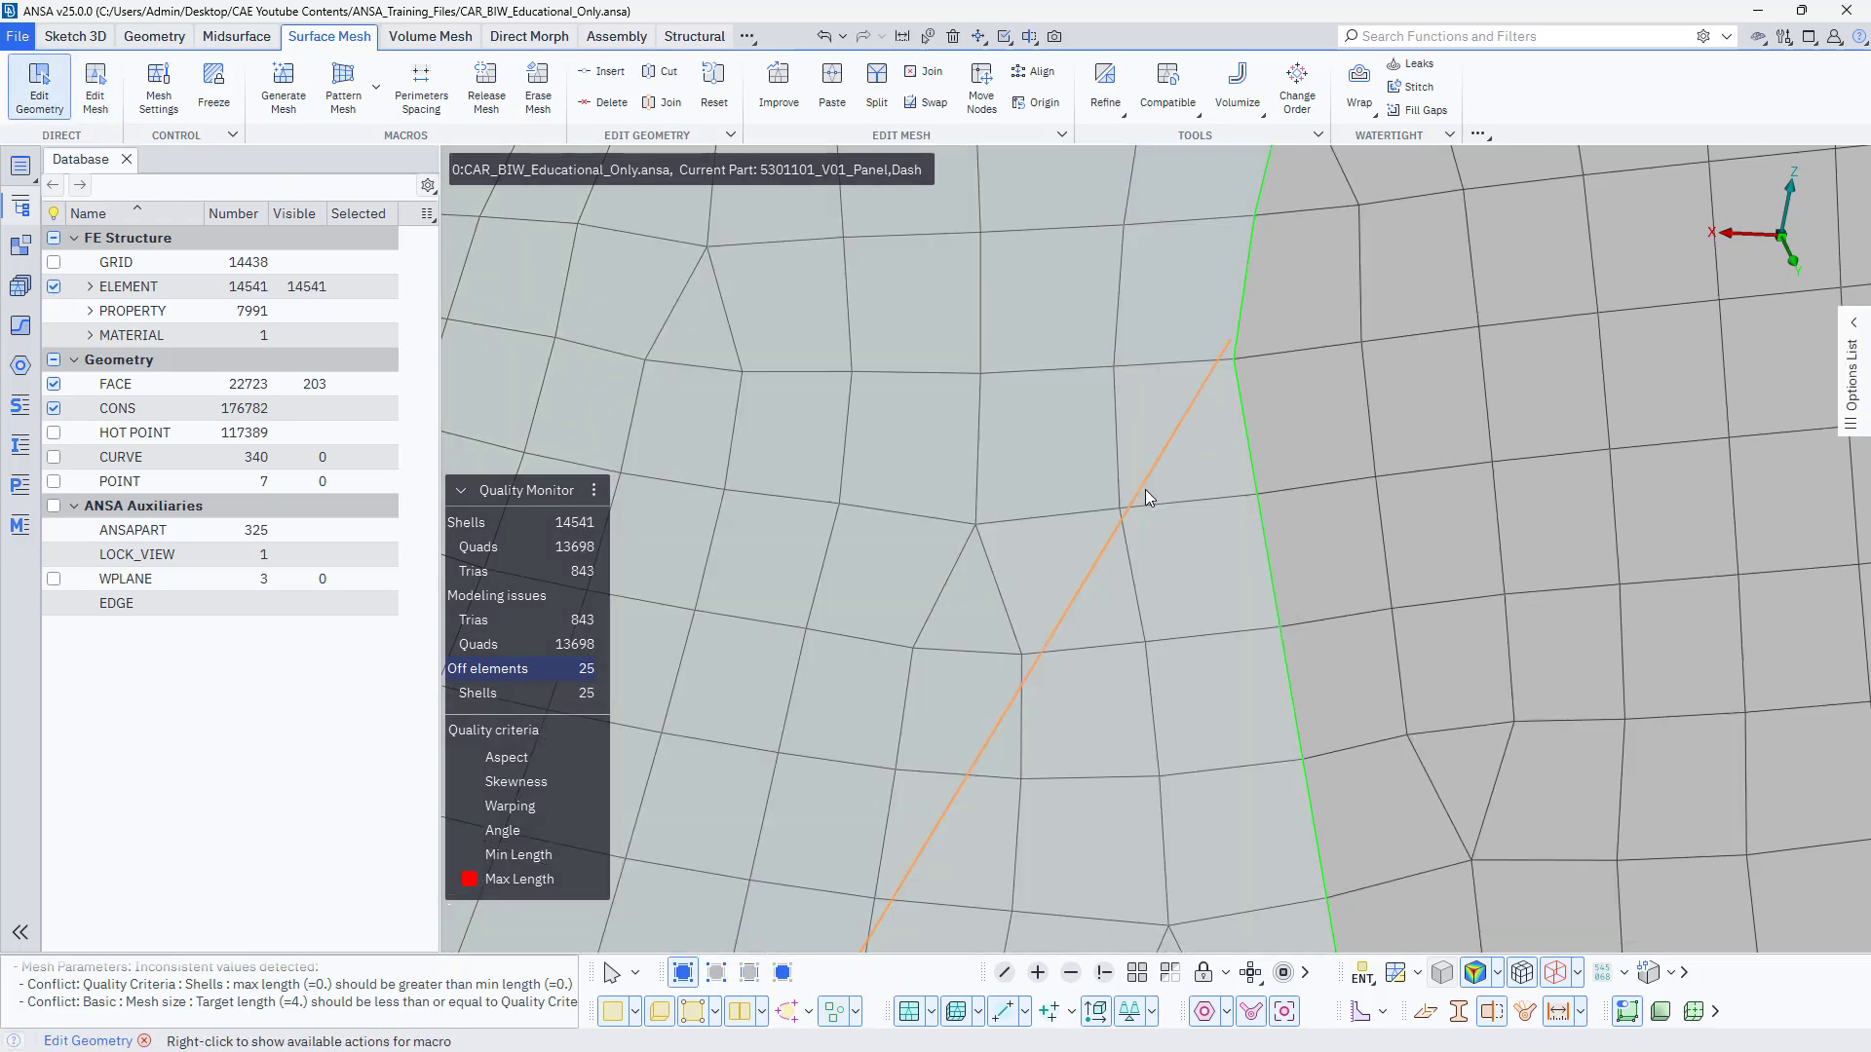
left_click(1115, 534)
Toggle the short joined perimeter beside the next Max Length violation to remesh the area by the curved feature edge.
scroll(1114, 534, "down", 5)
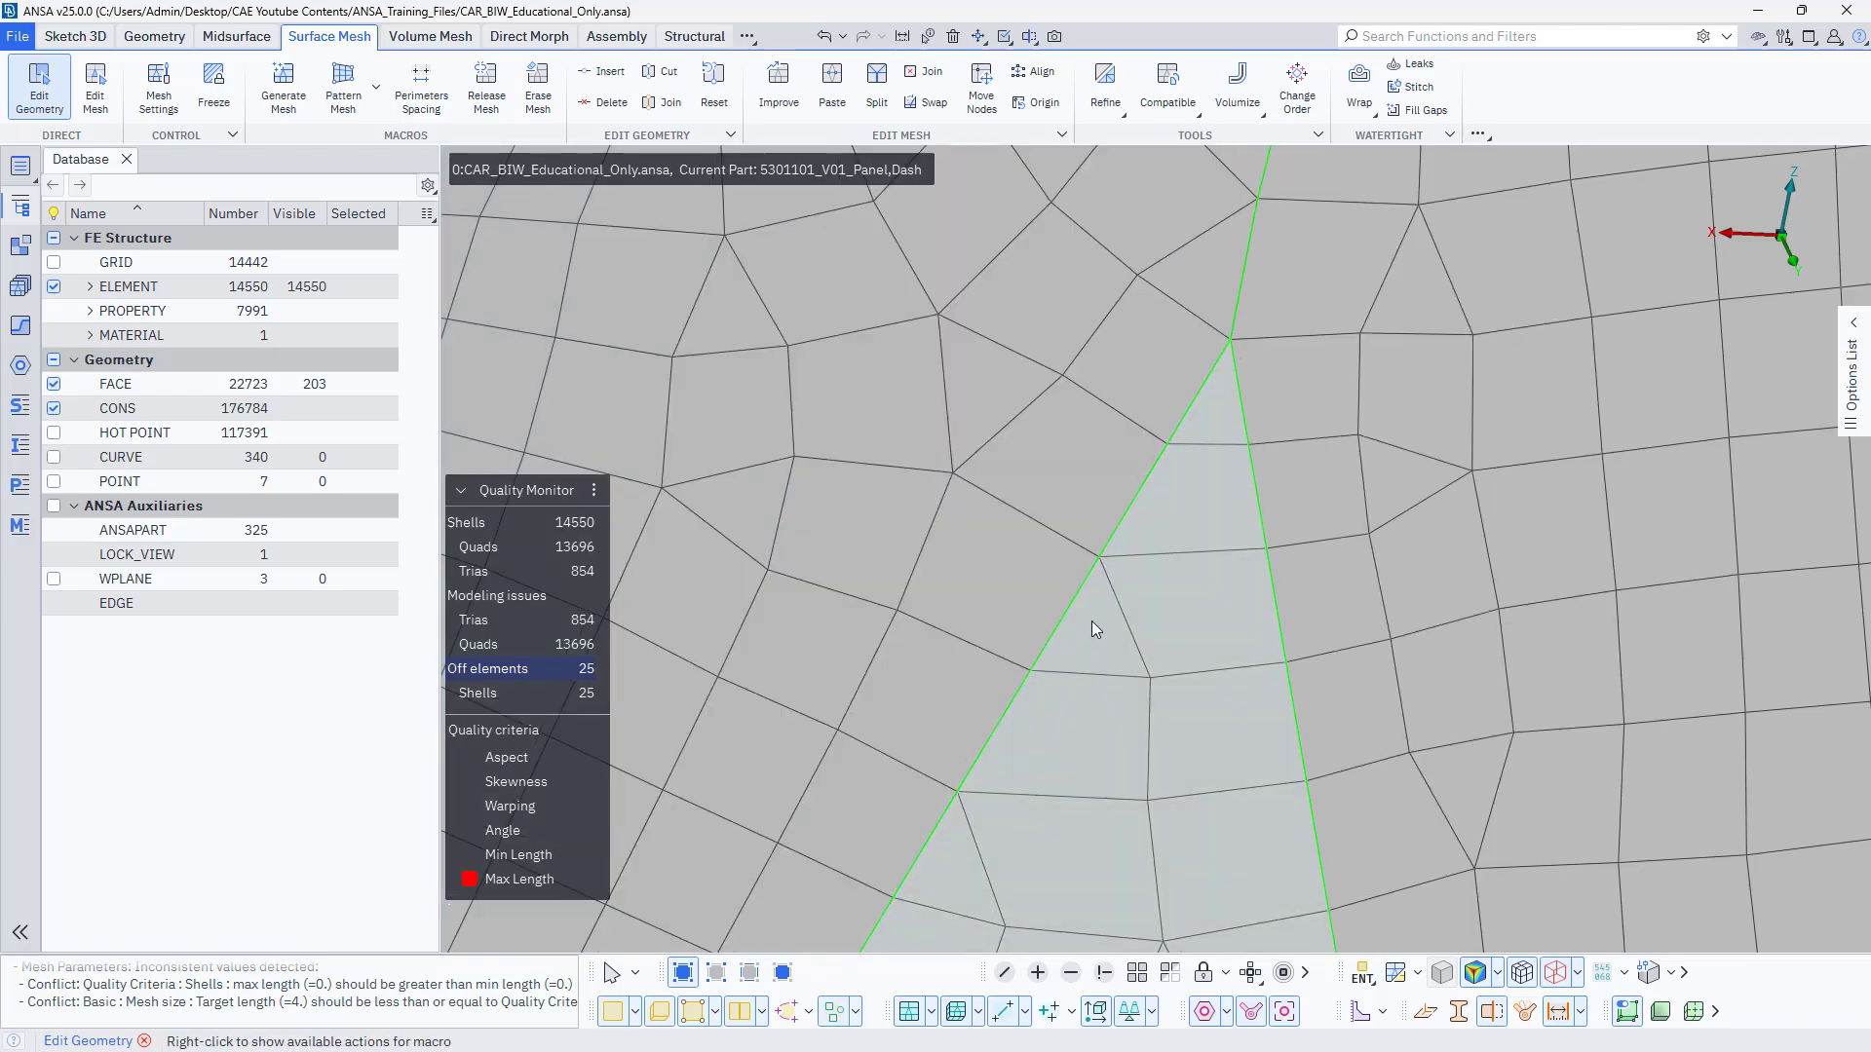
middle_click_drag(1005, 750, 945, 984, "ctrl")
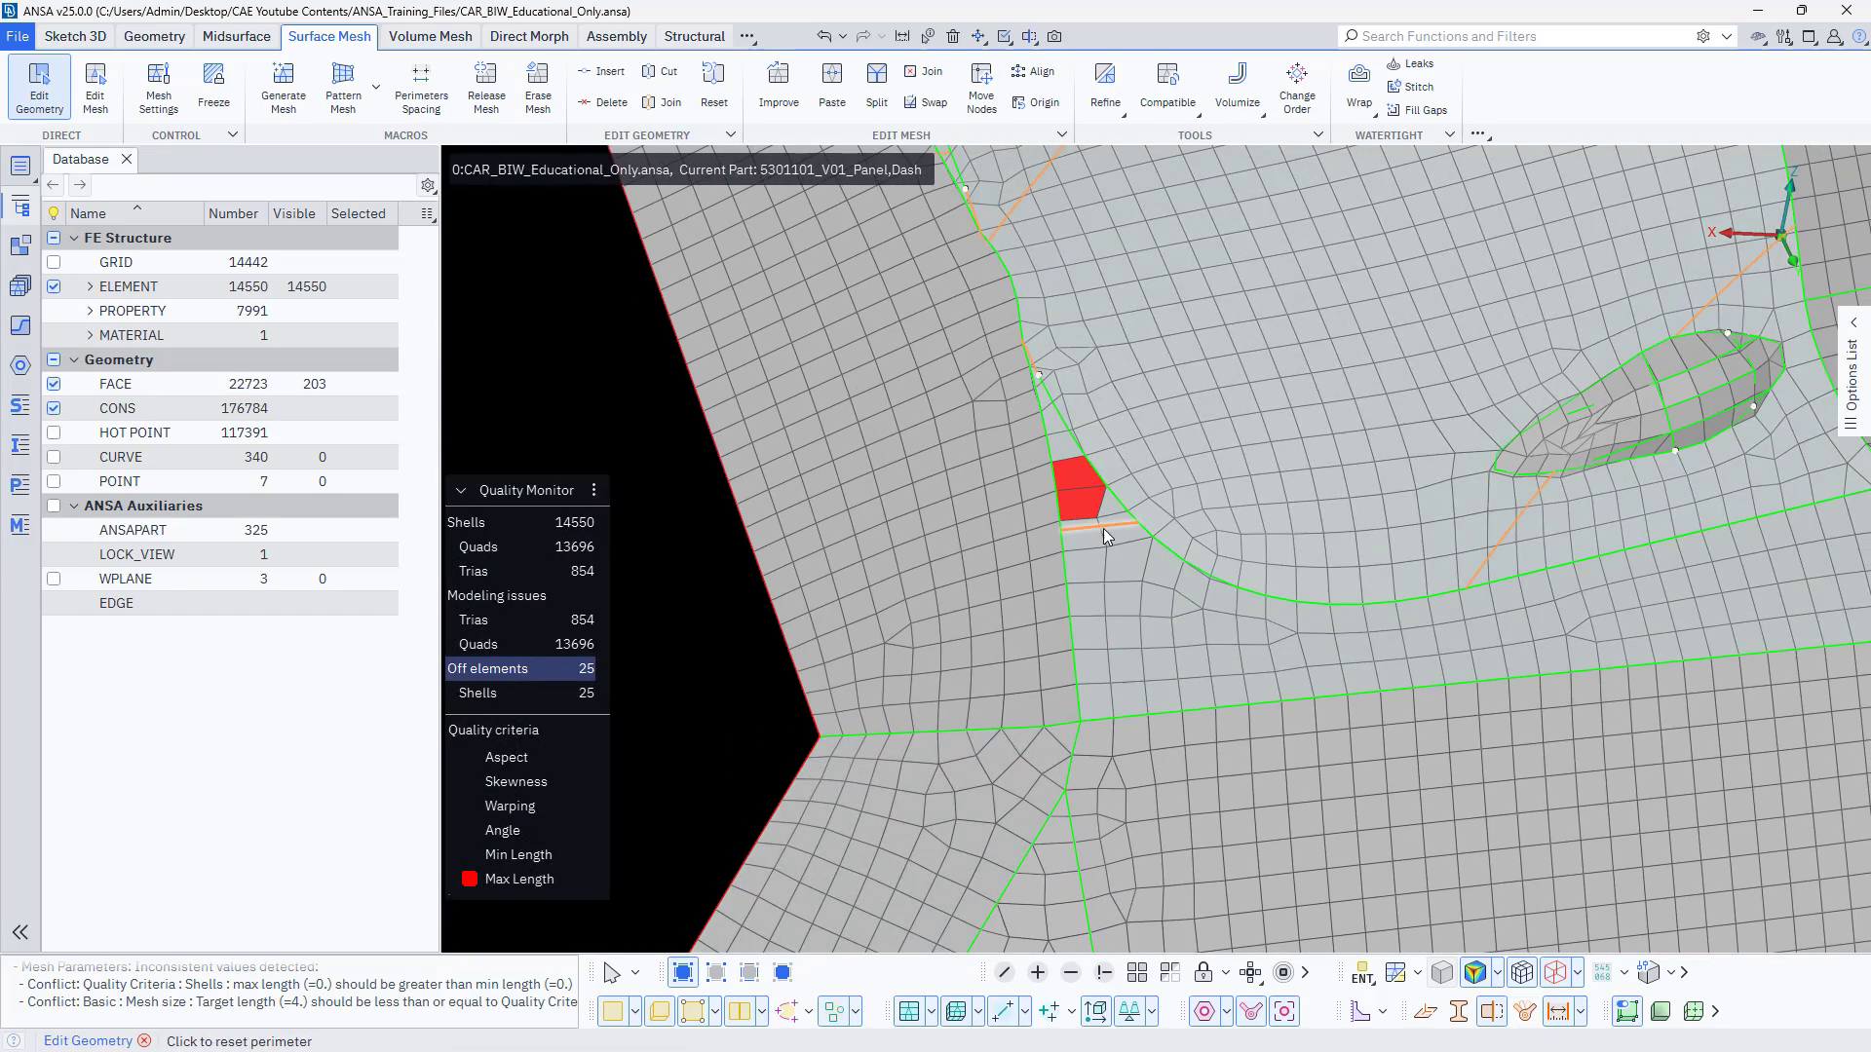
scroll(1103, 531, "up", 4)
mouse_move(1103, 554)
left_mouse_down("ctrl")
mouse_move(1068, 604)
mouse_move(1101, 553)
left_mouse_up("ctrl")
middle_click_drag(1101, 552, 1072, 706, "ctrl")
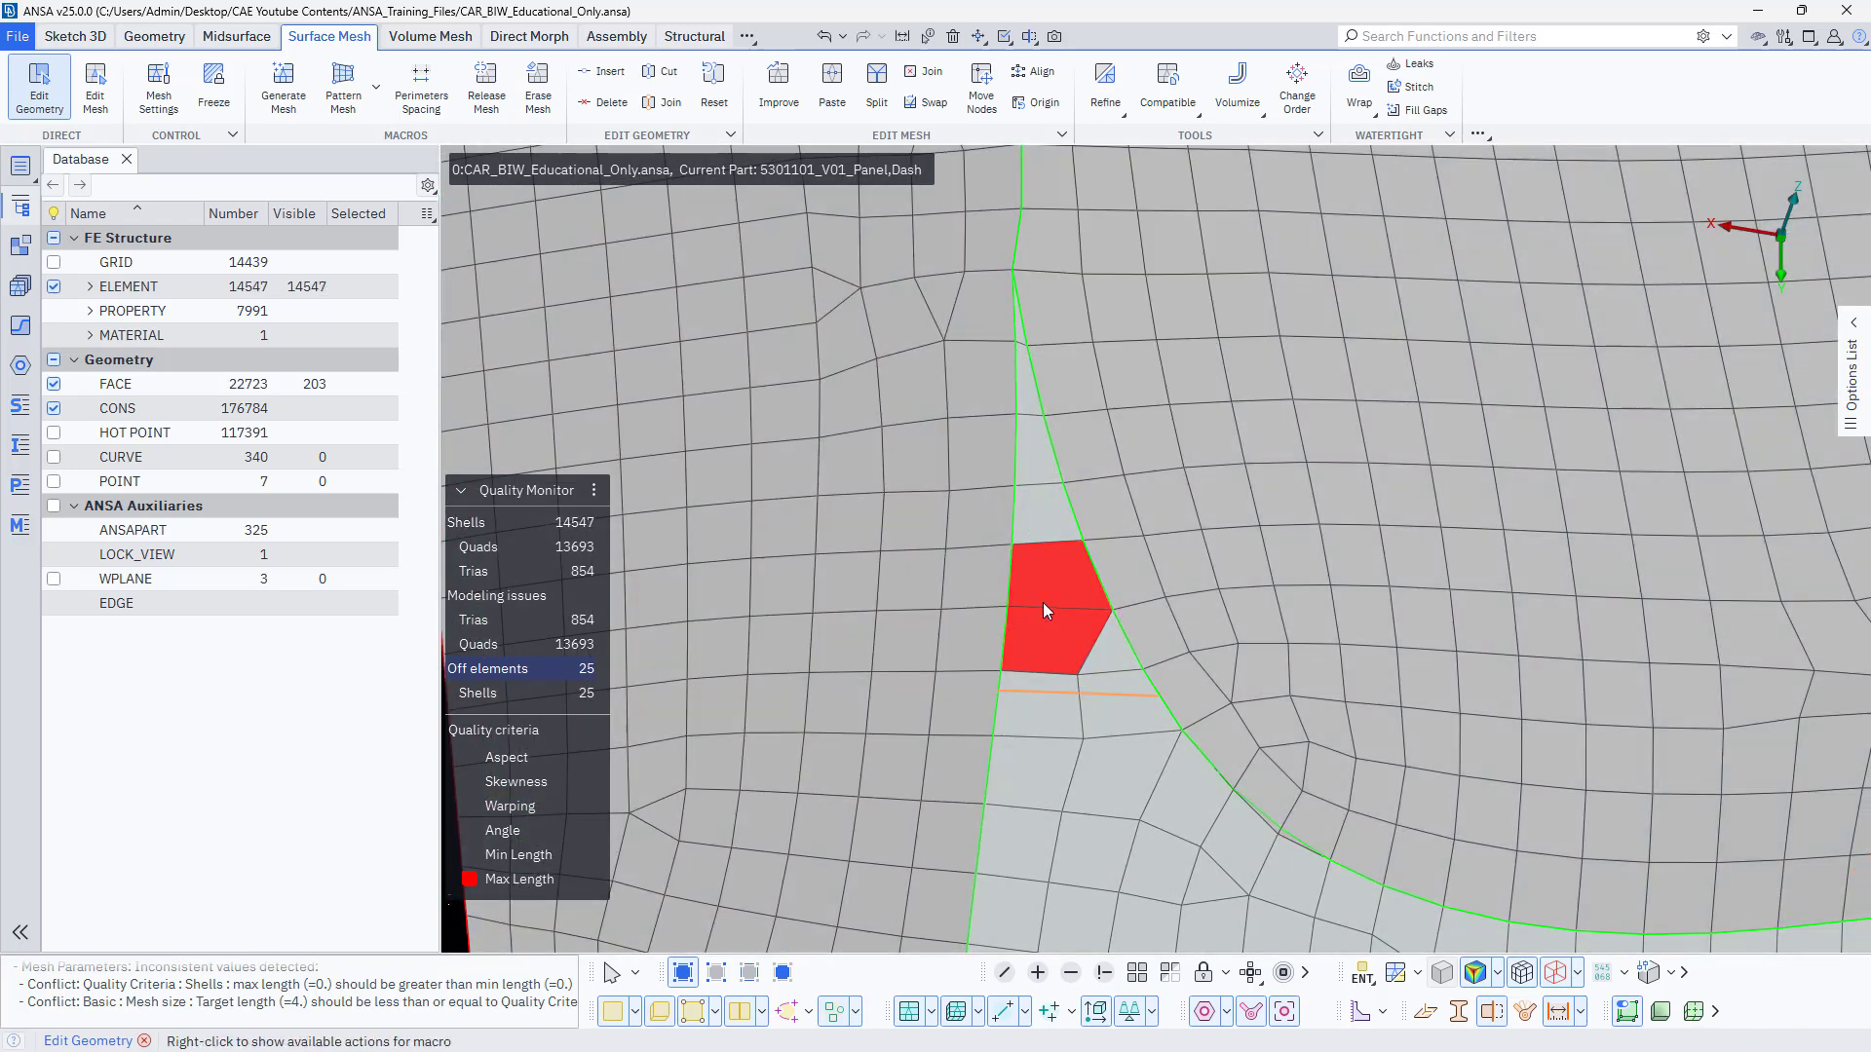
Split the edge shared by the two overlong shells with Edit Mesh and try moving the node below them.
left_click(95, 88)
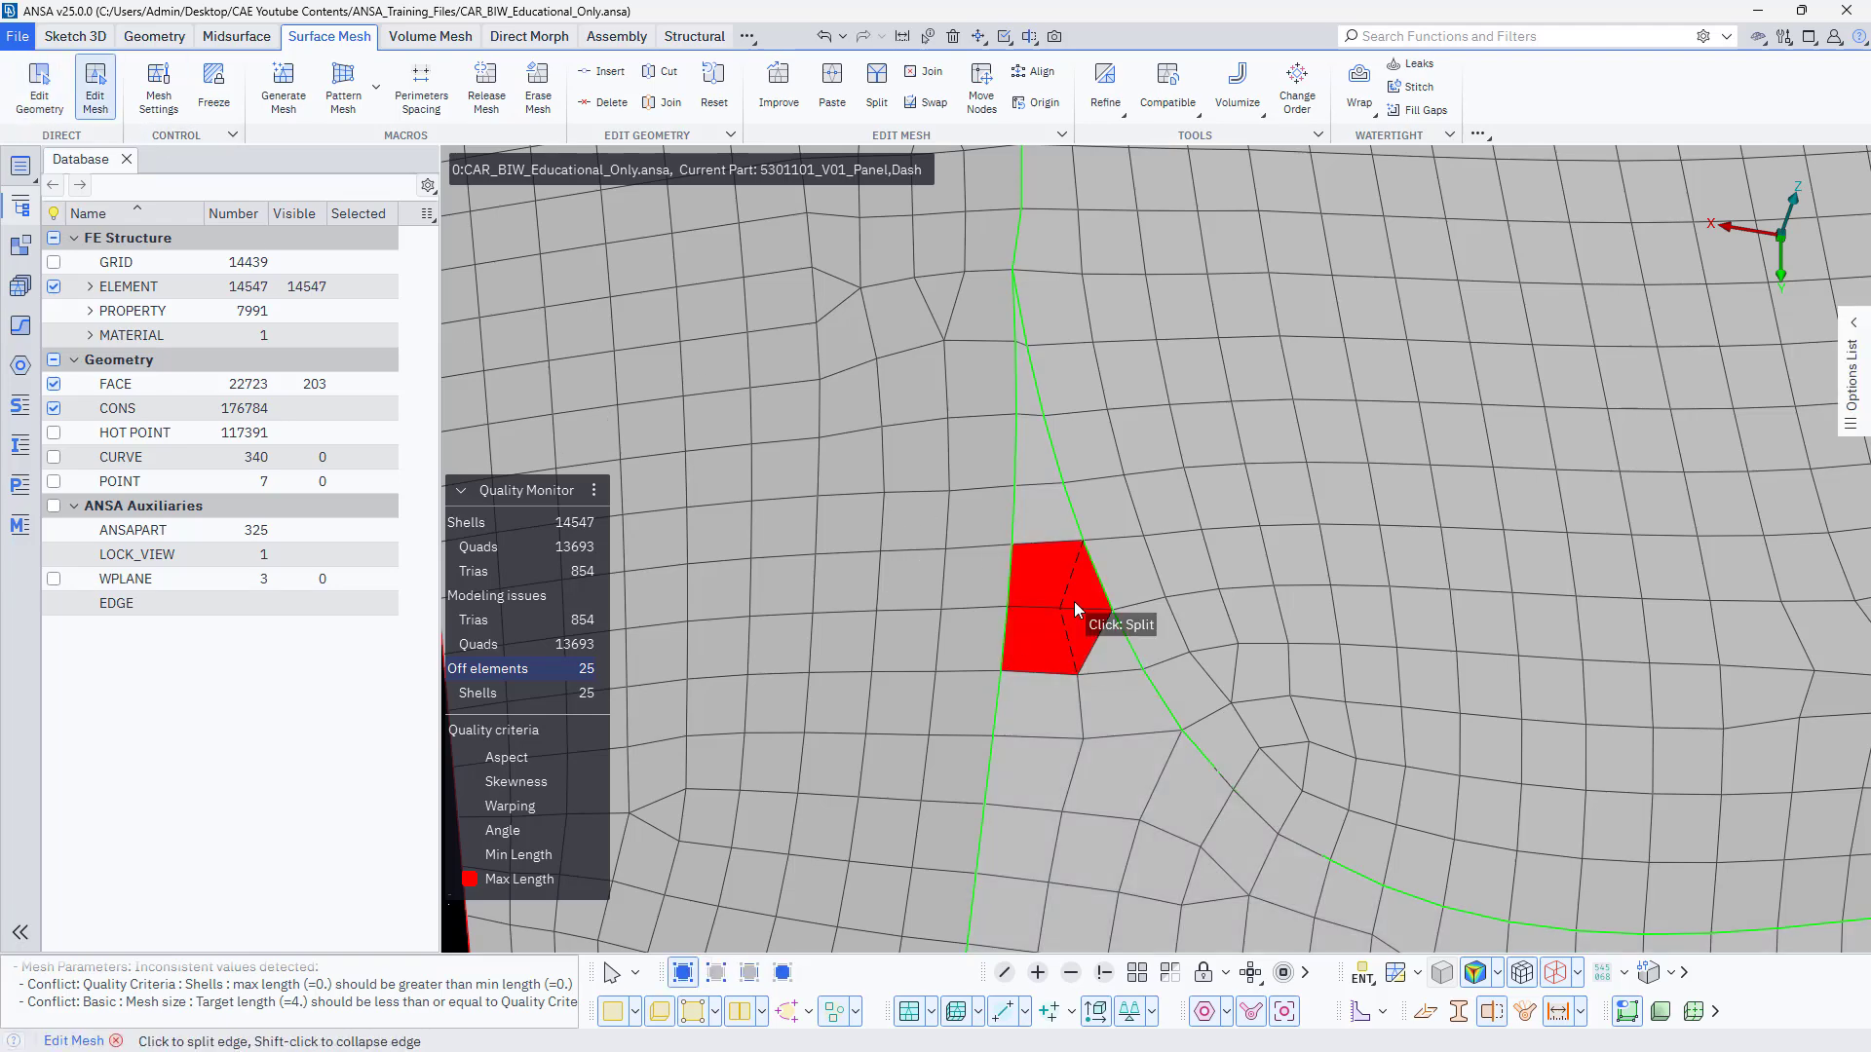
left_click(1074, 600)
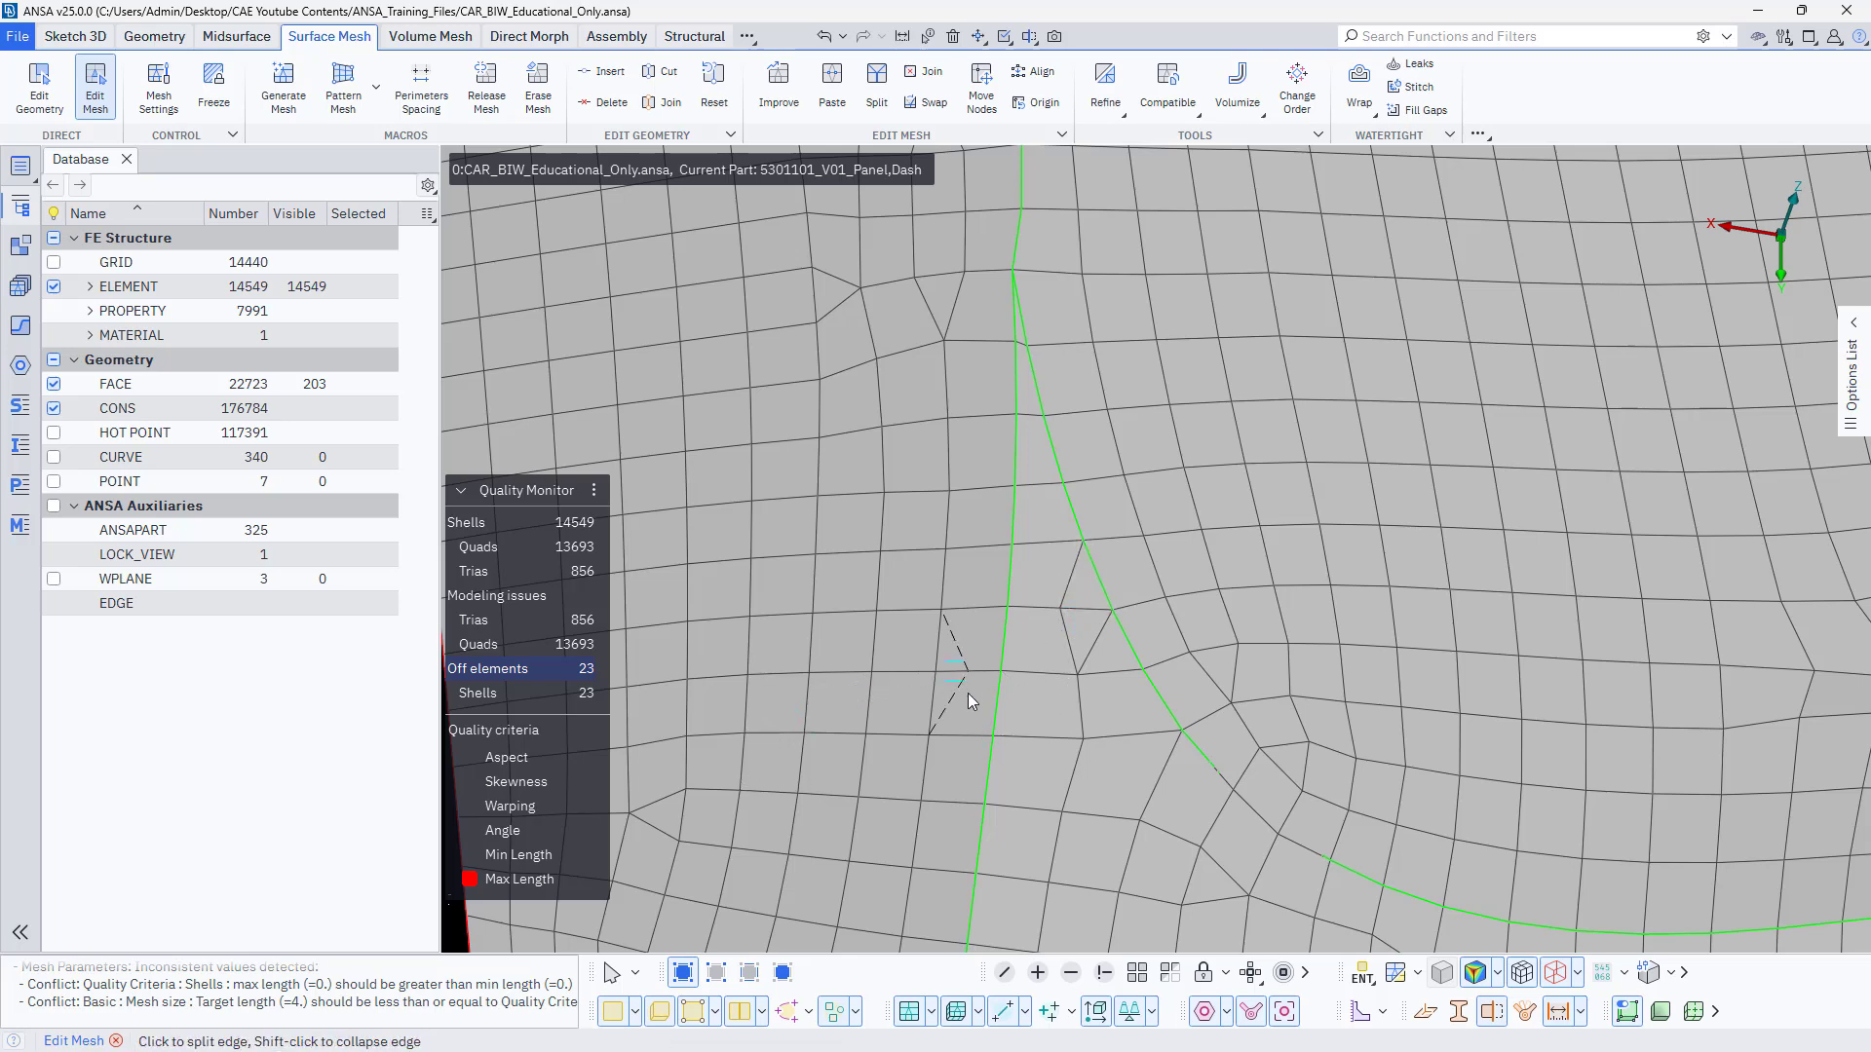
left_click_drag(1060, 610, 1069, 740)
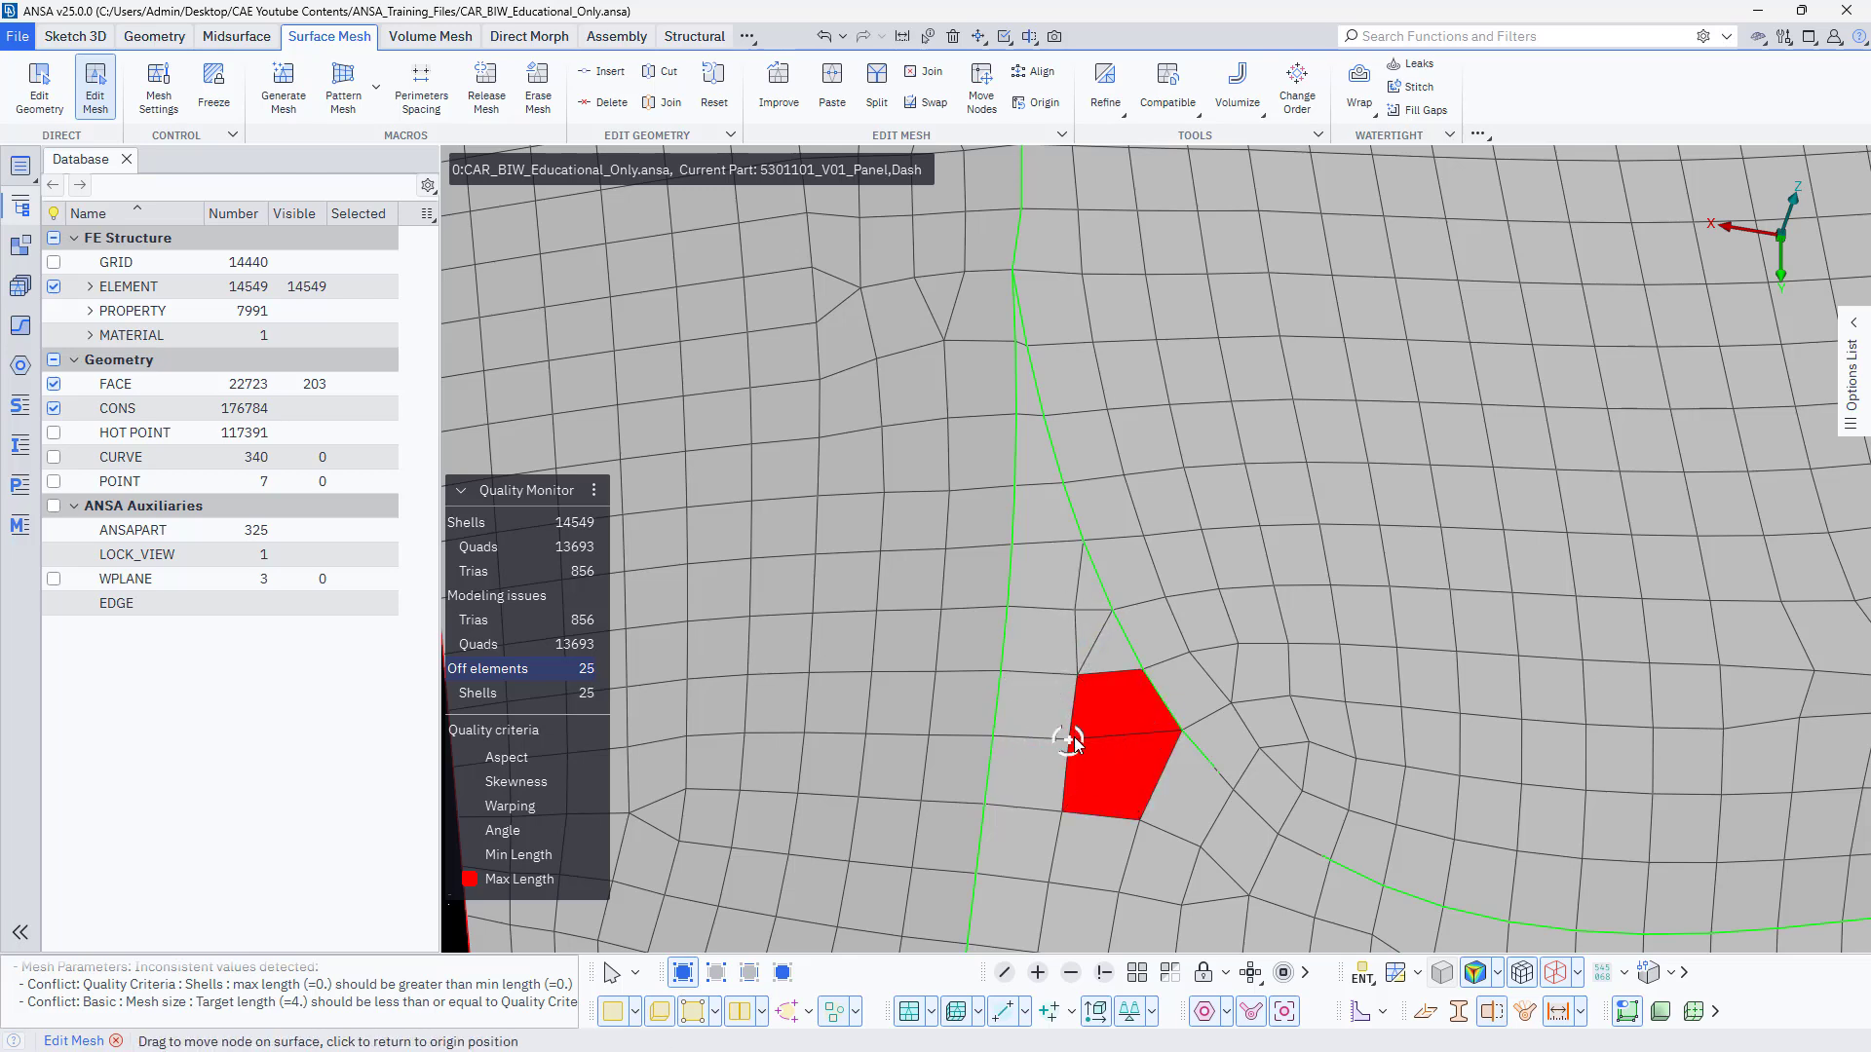
left_click(1070, 740)
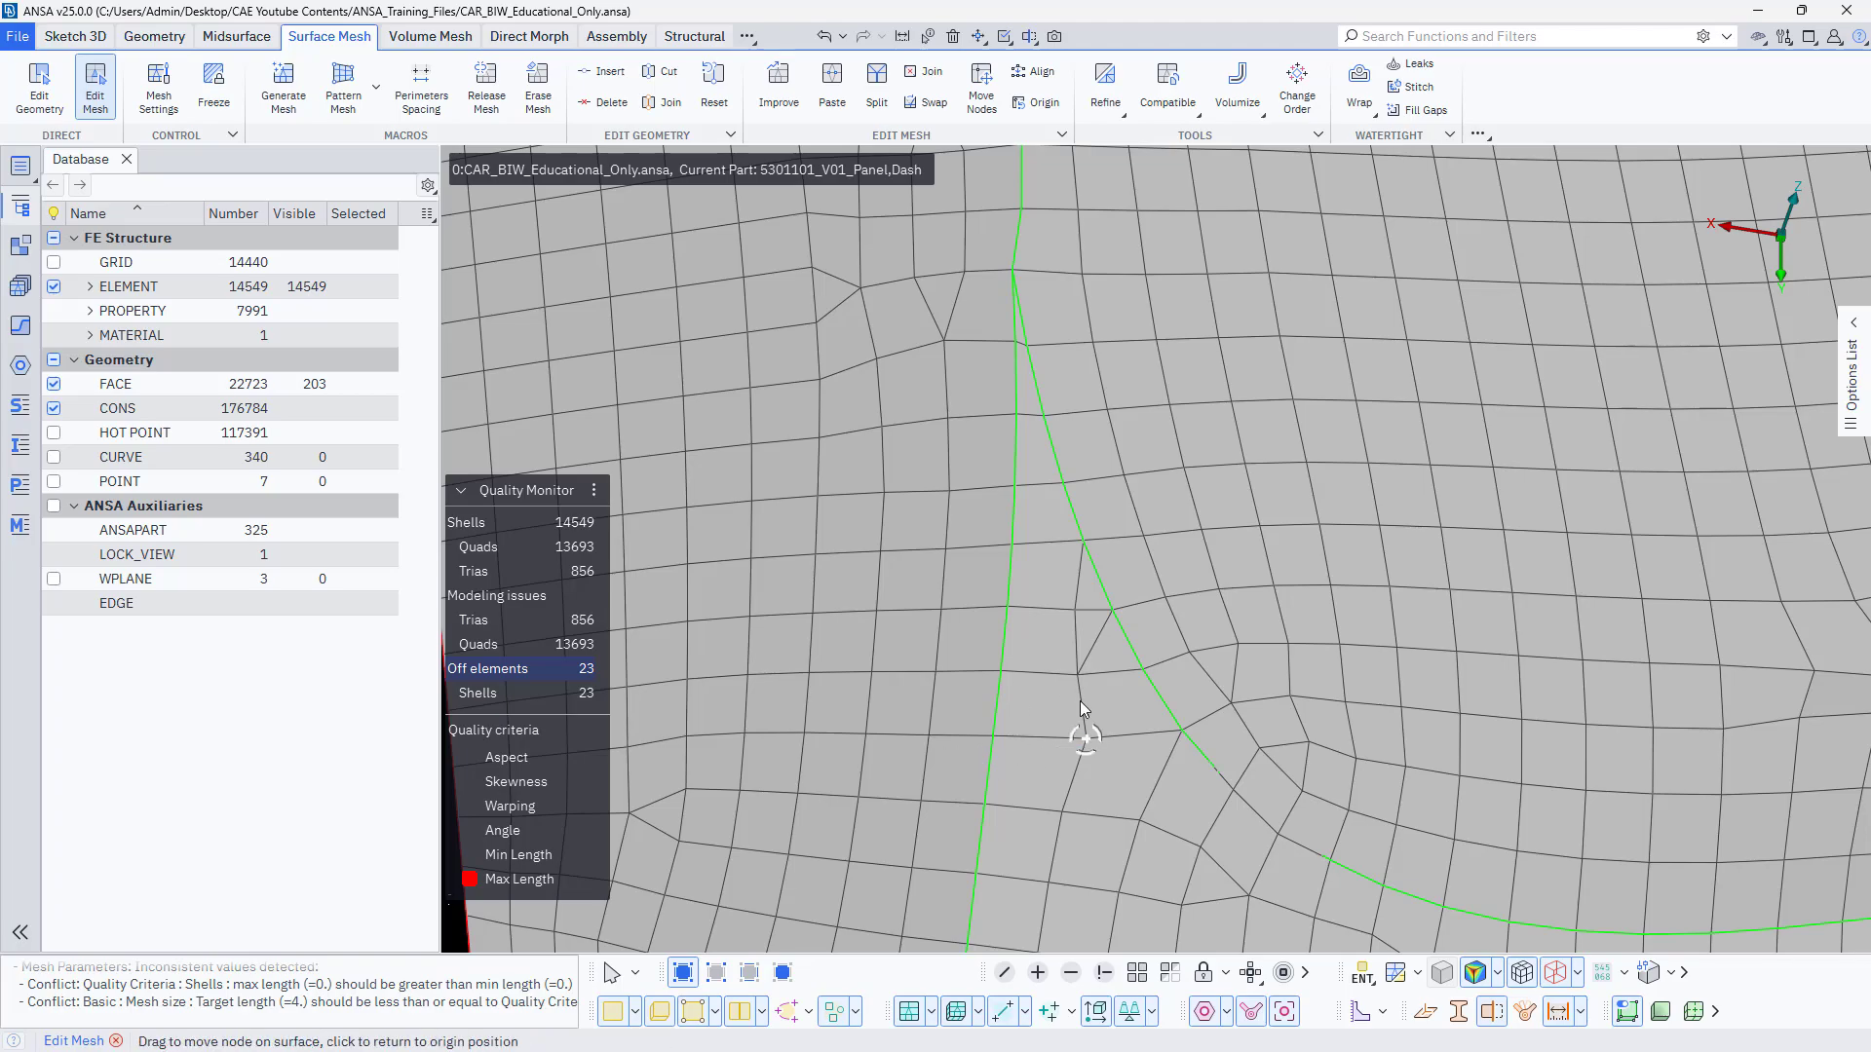
Split the edge shared by the two overlong shells at the rim of the embossed area around a hole.
scroll(980, 742, "down", 6)
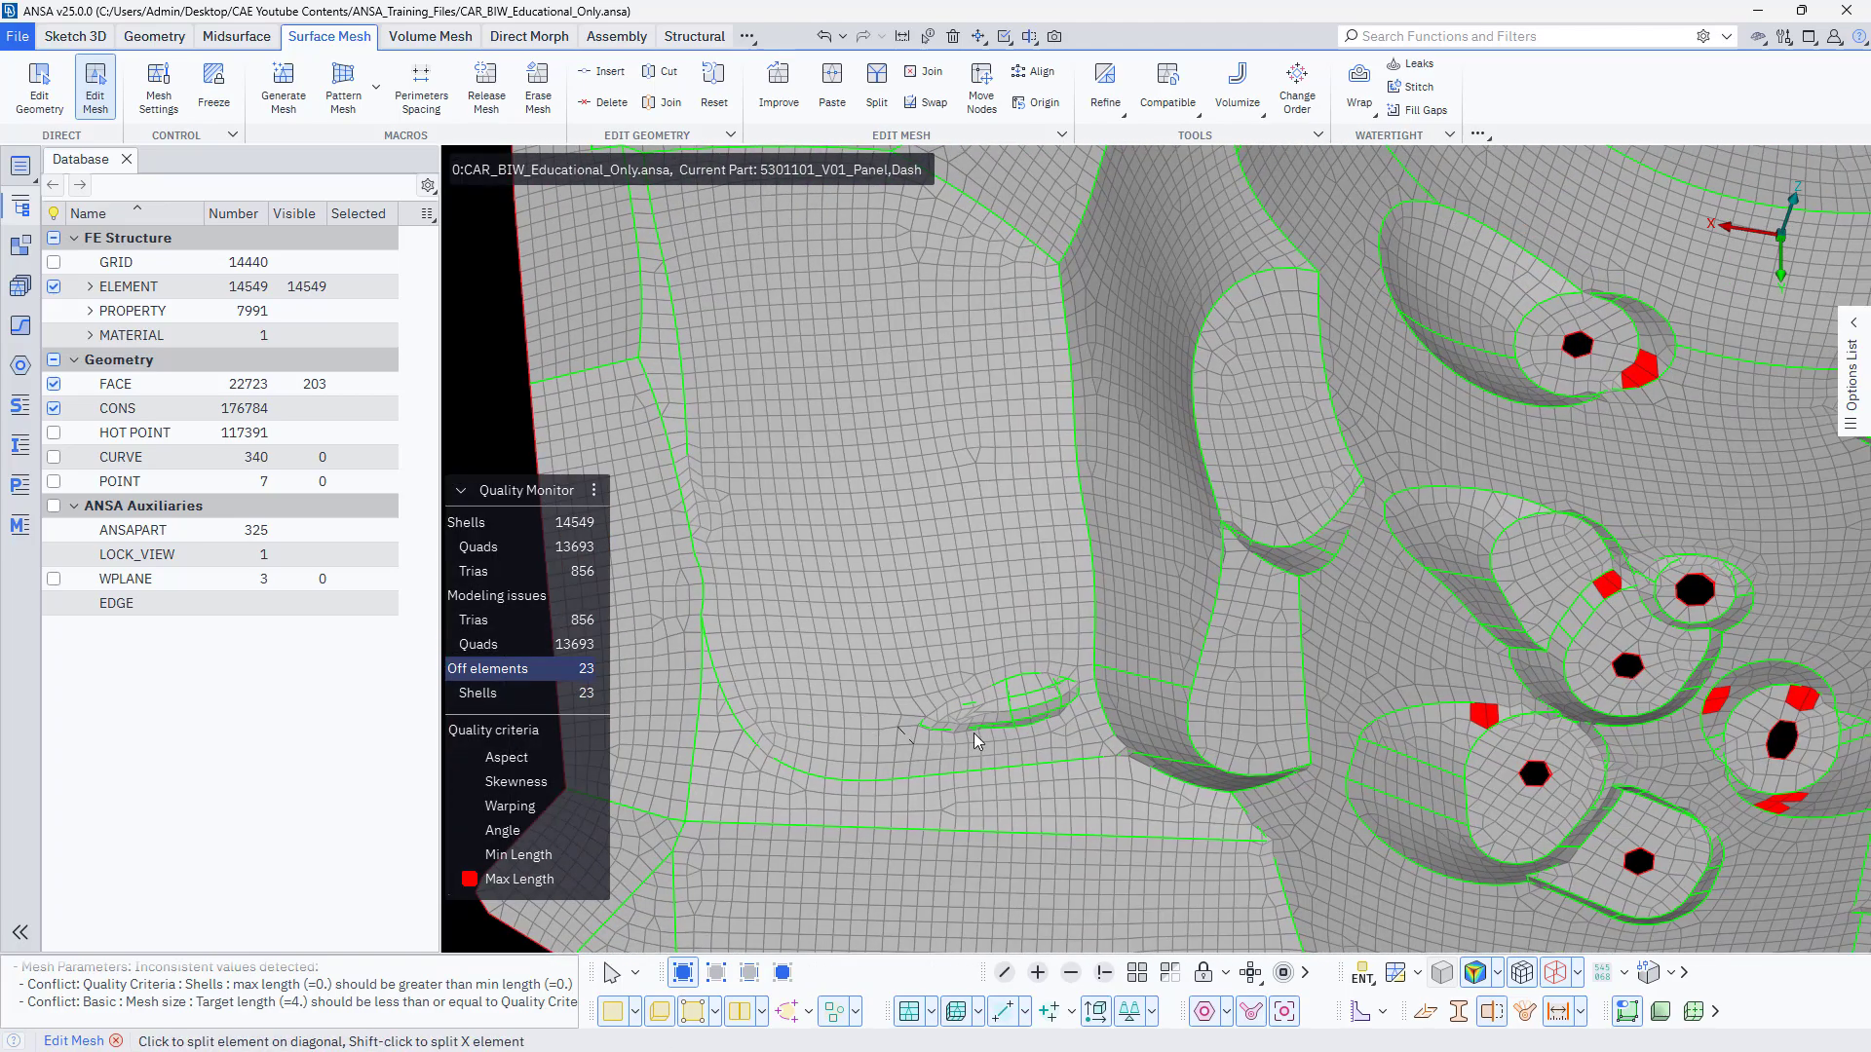
scroll(1401, 763, "up", 8)
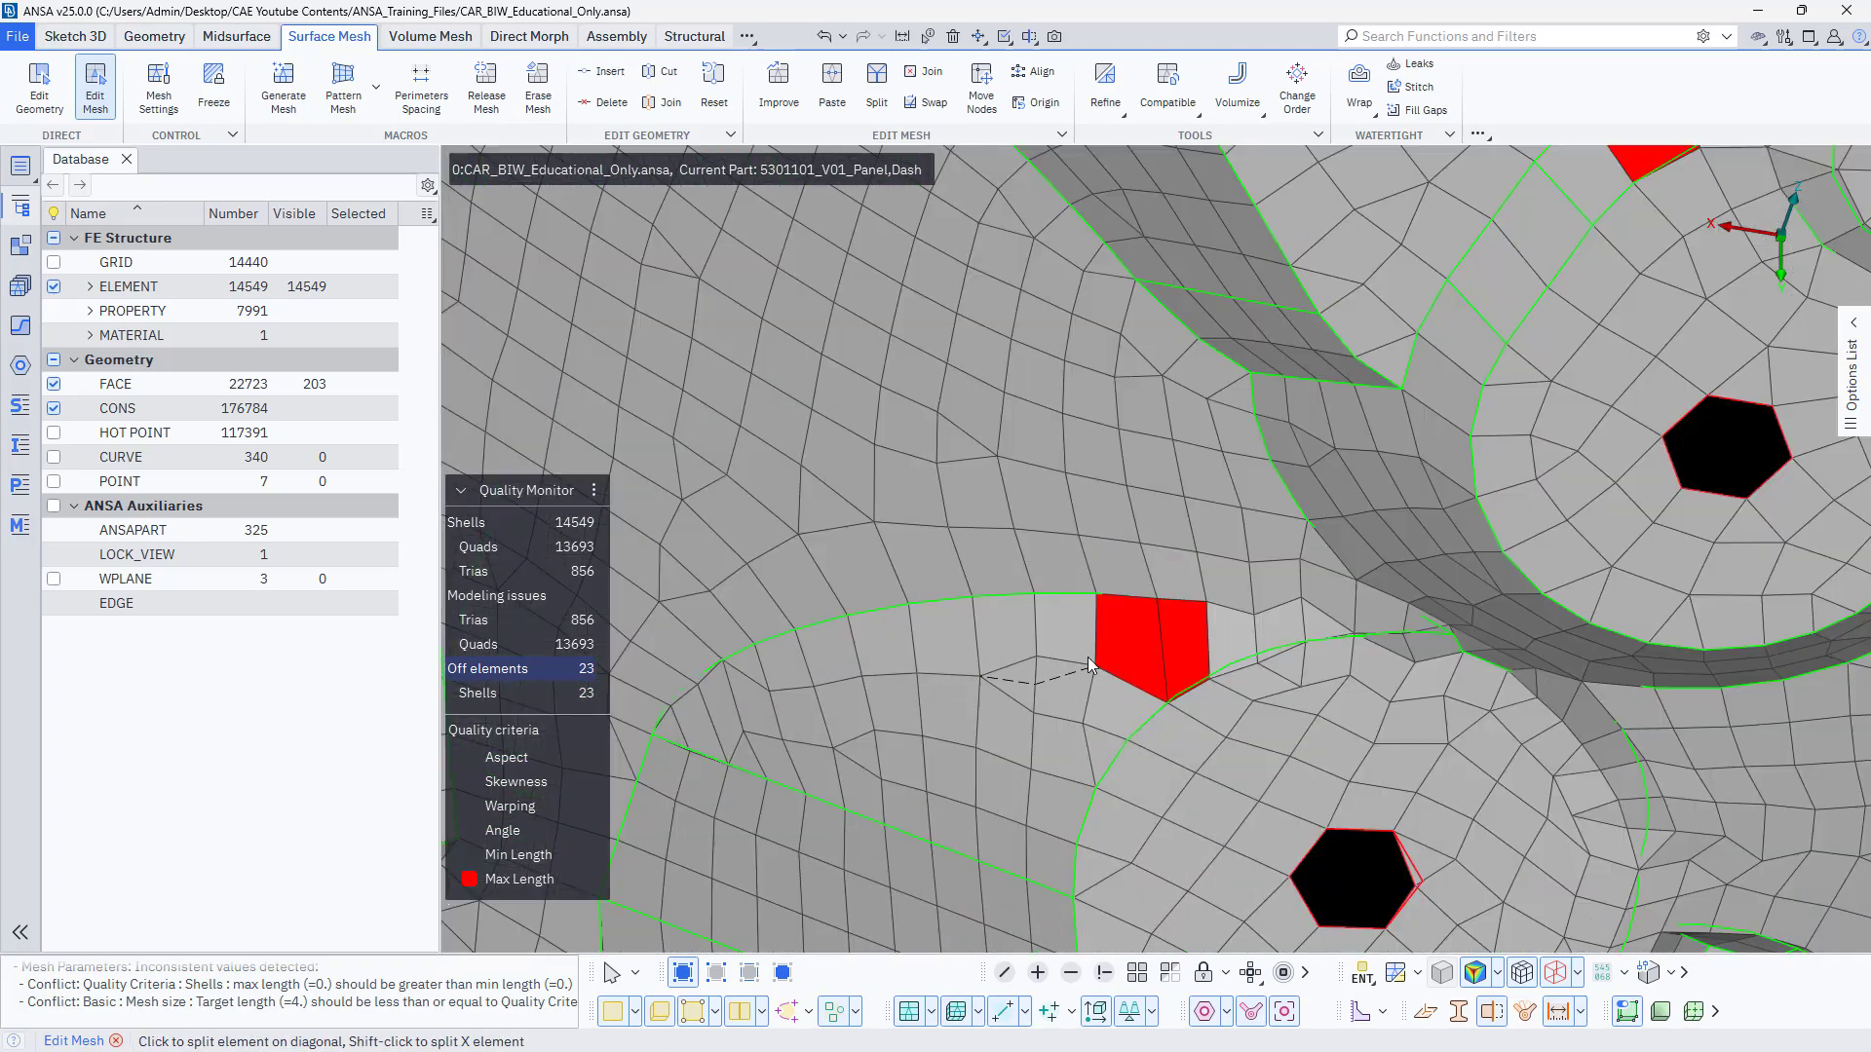
left_click(1161, 660)
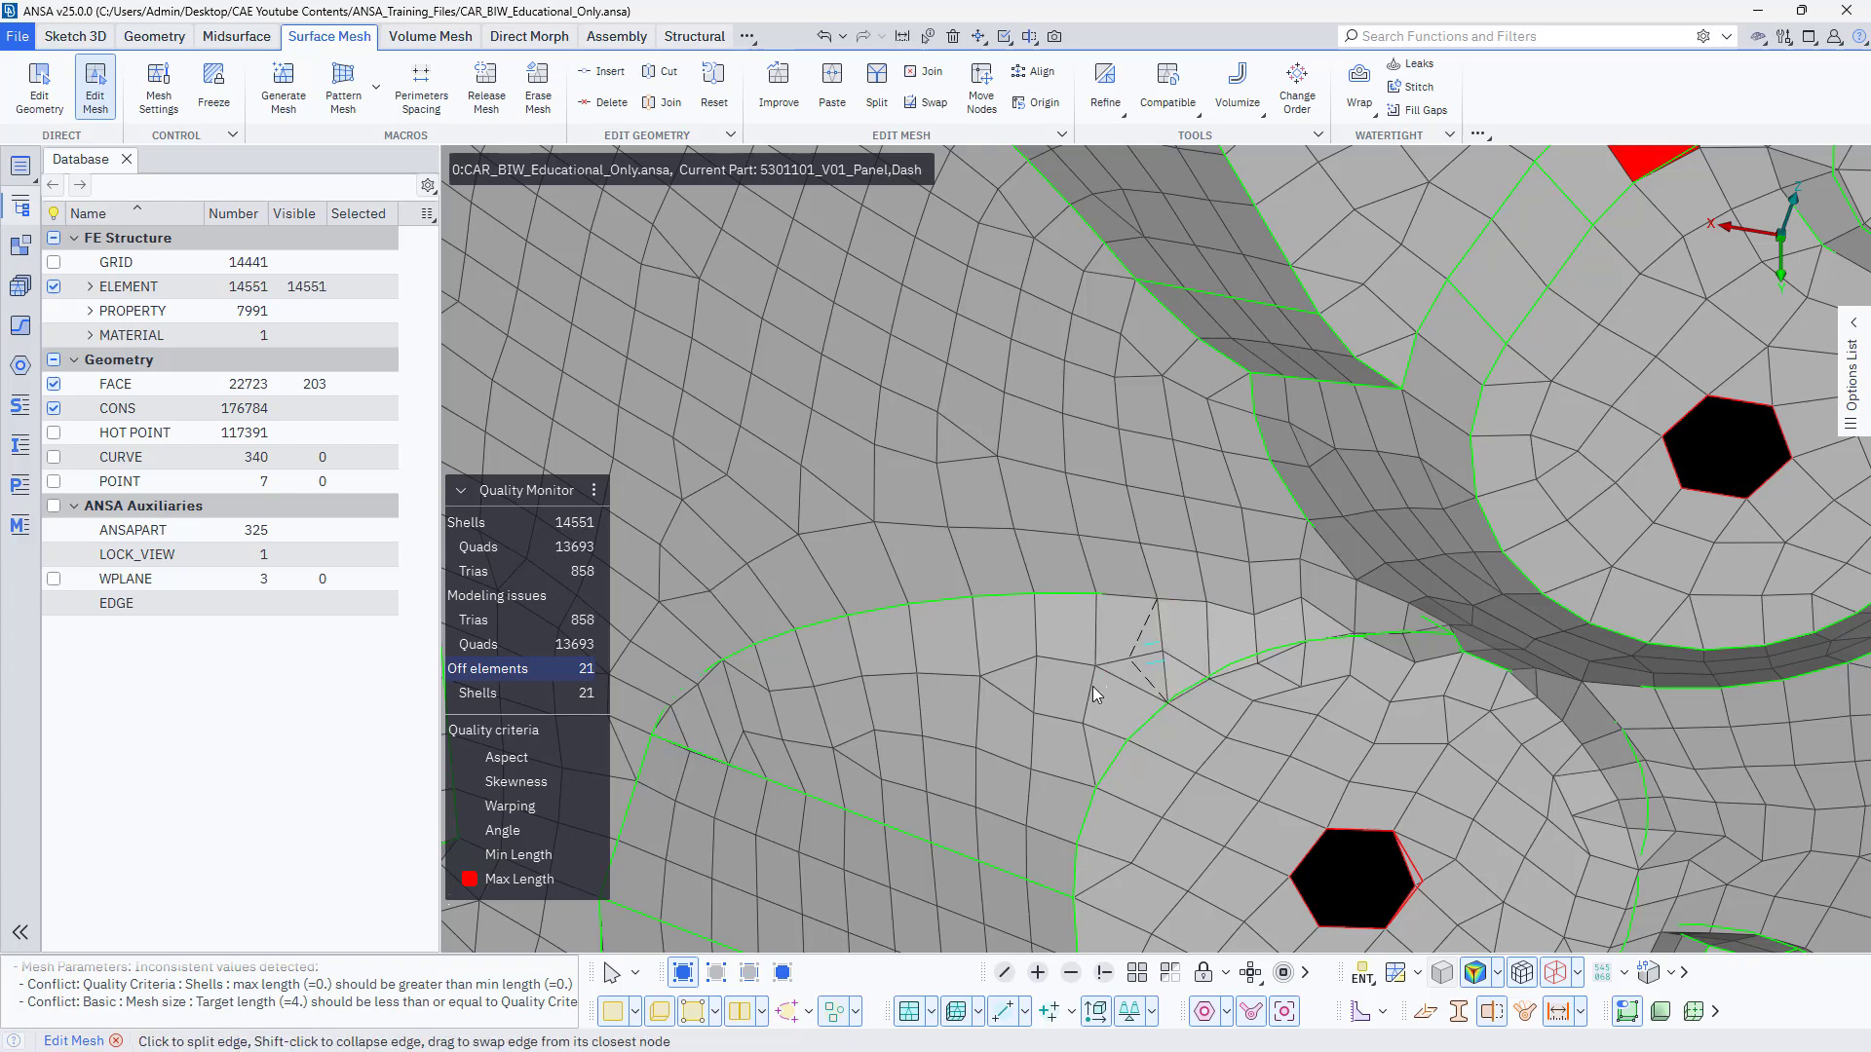
Split the mesh beside the two overlong shells at the embossed area's corner and paste the extra node onto its neighbour.
scroll(961, 712, "down", 5)
scroll(1159, 567, "up", 3)
scroll(1146, 565, "up", 3)
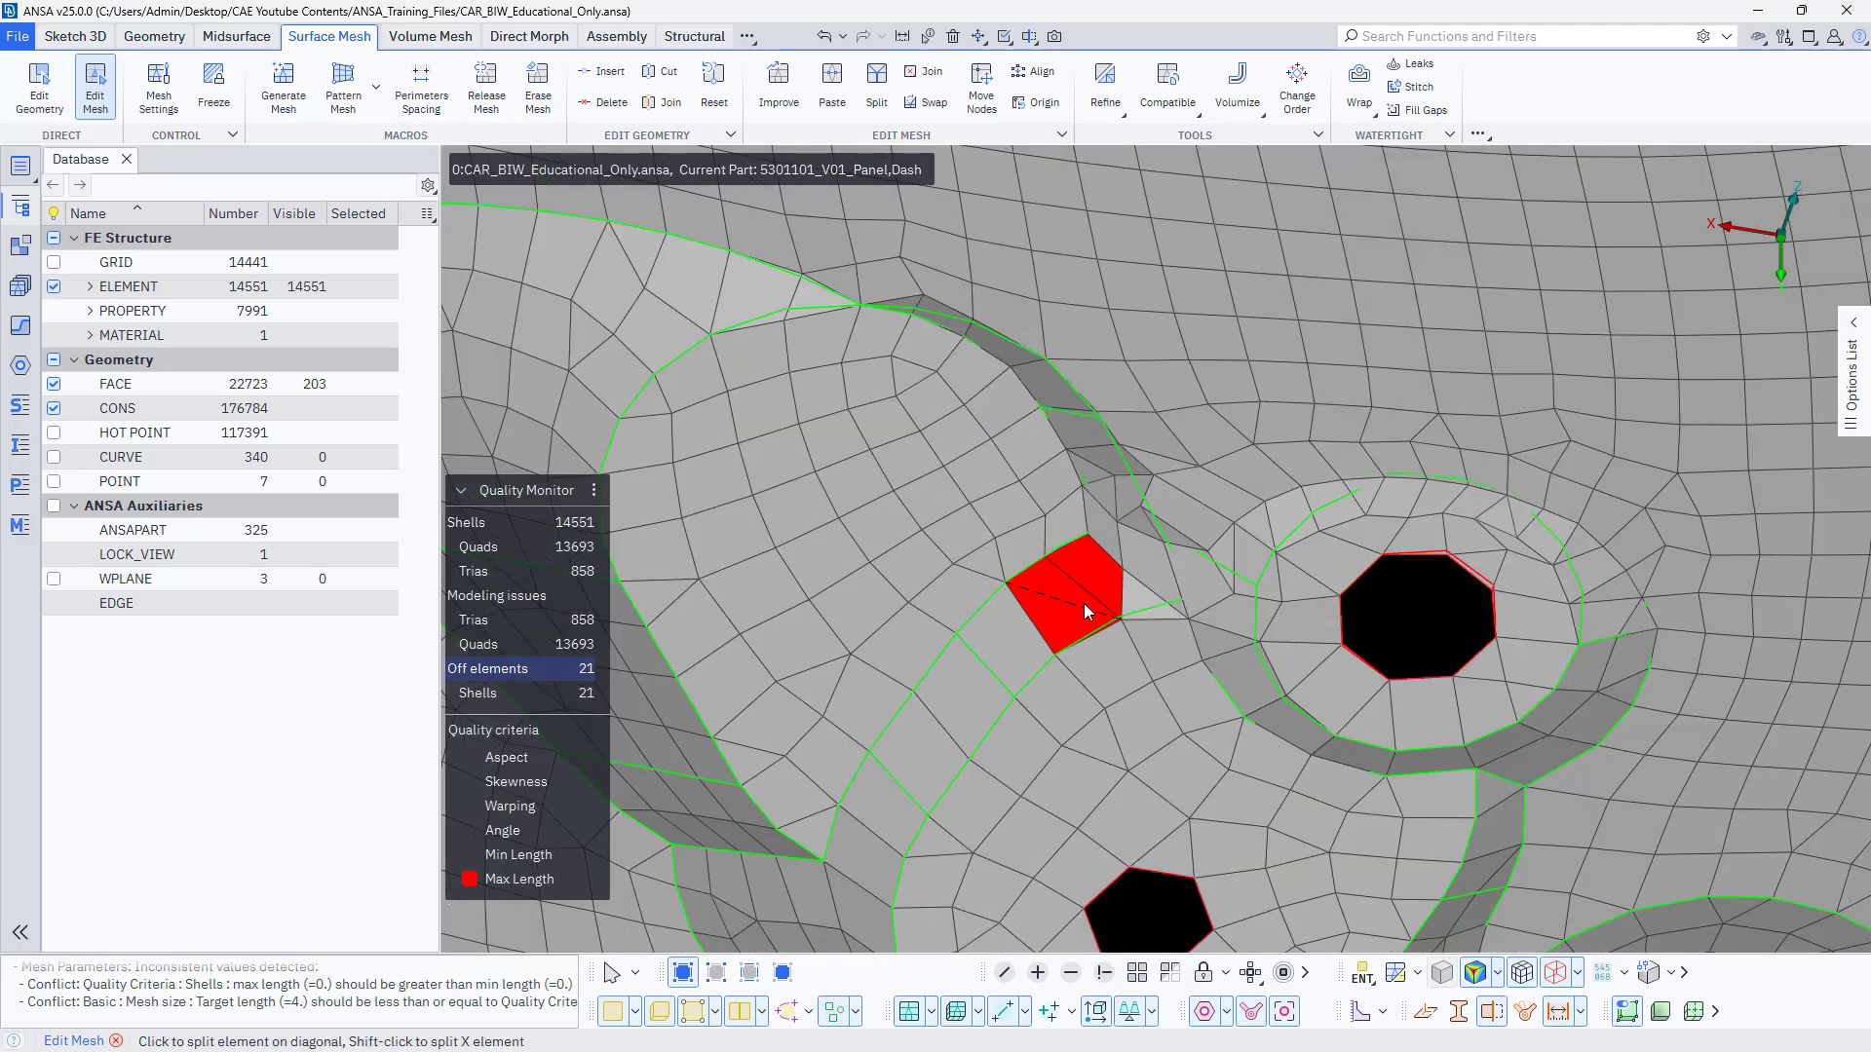
mouse_move(1094, 563)
left_mouse_down("ctrl")
mouse_move(990, 612)
mouse_move(1062, 516)
mouse_move(1047, 573)
mouse_move(1019, 458)
mouse_move(1026, 488)
mouse_move(1089, 532)
left_mouse_up("ctrl")
left_click(1026, 487)
left_click(1074, 508)
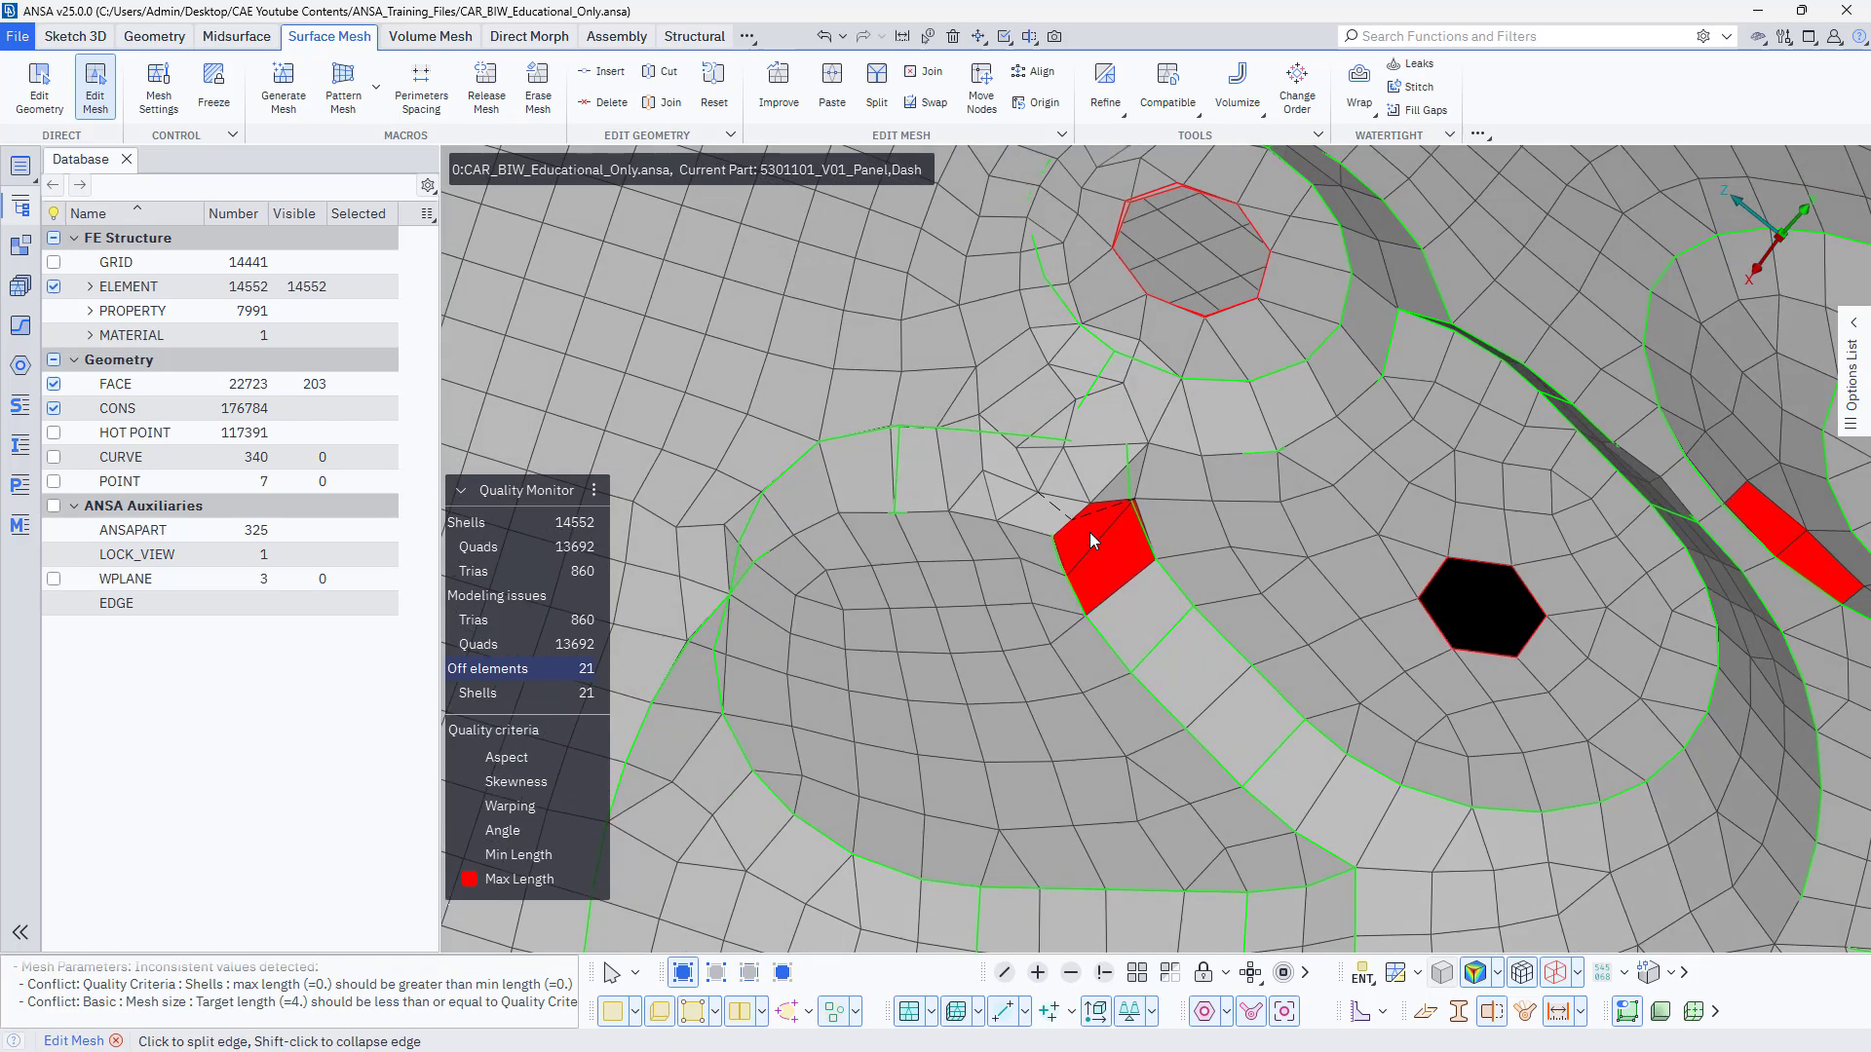
scroll(1050, 471, "up", 5)
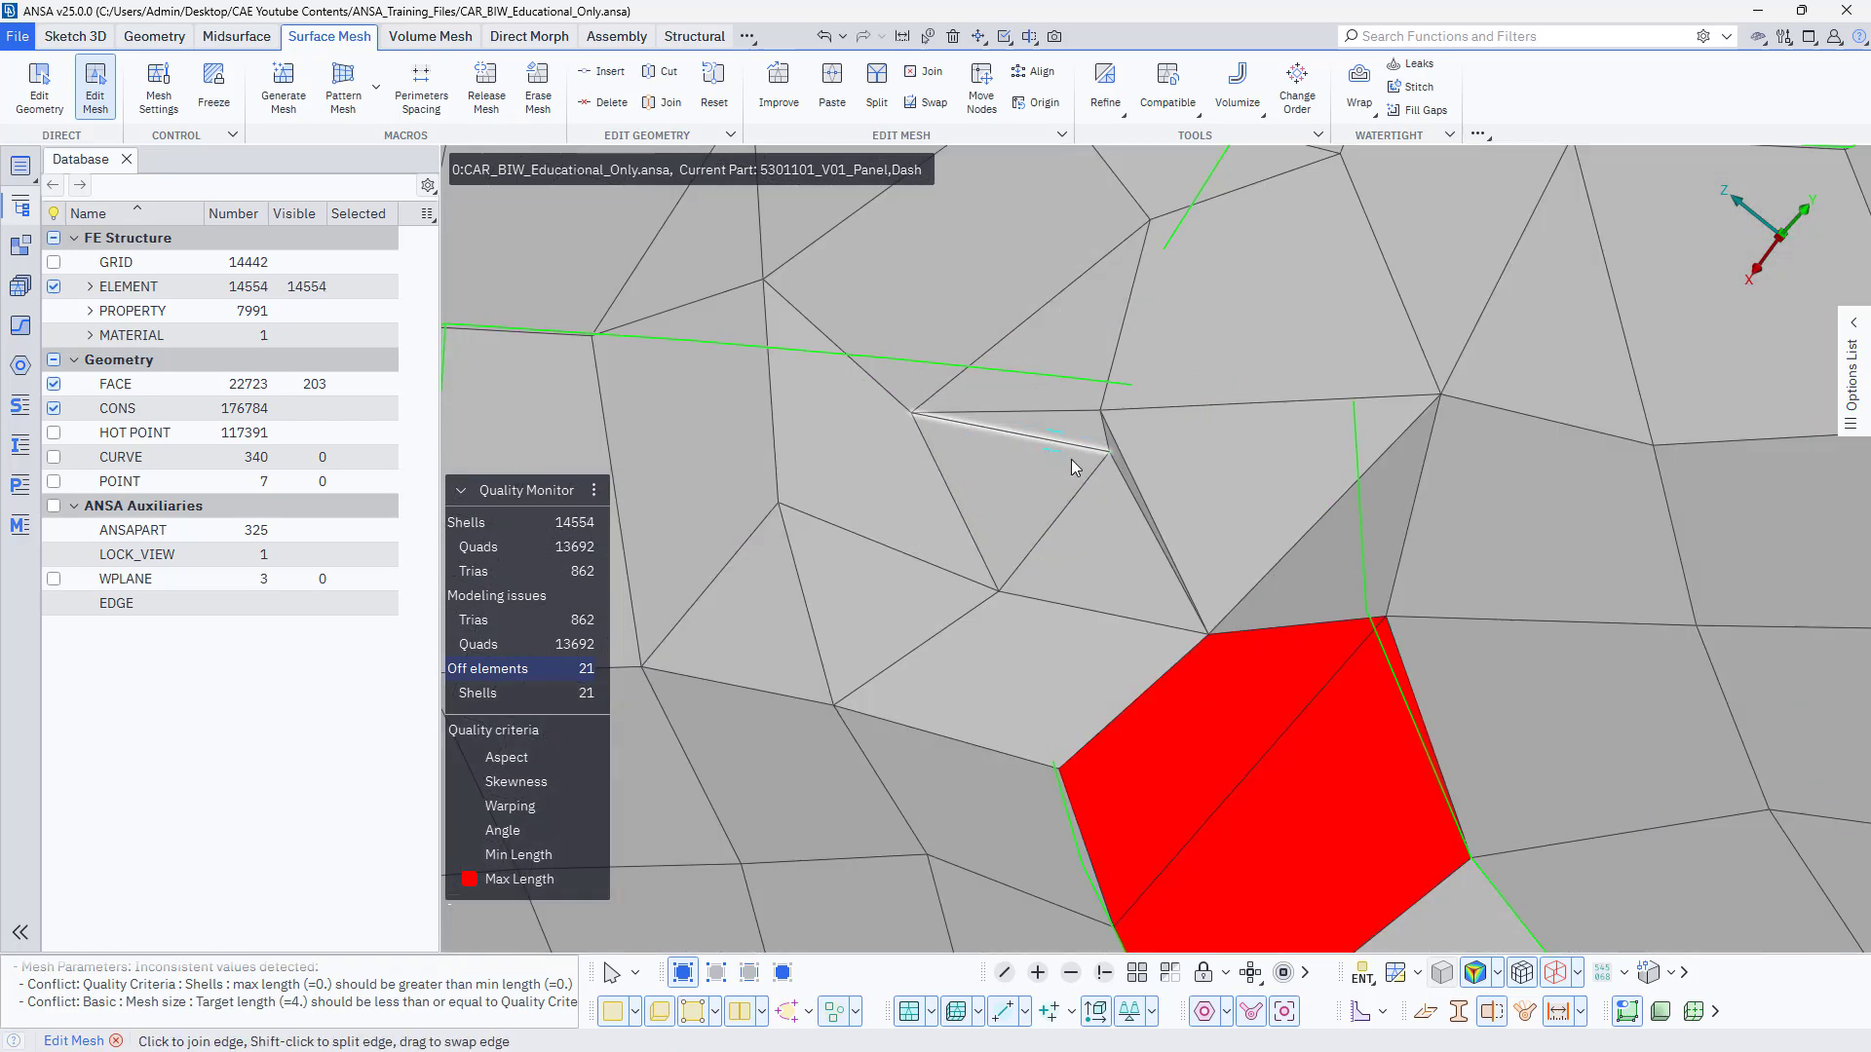
mouse_move(1100, 410)
left_mouse_down()
mouse_move(1091, 432)
mouse_move(1101, 411)
left_mouse_up()
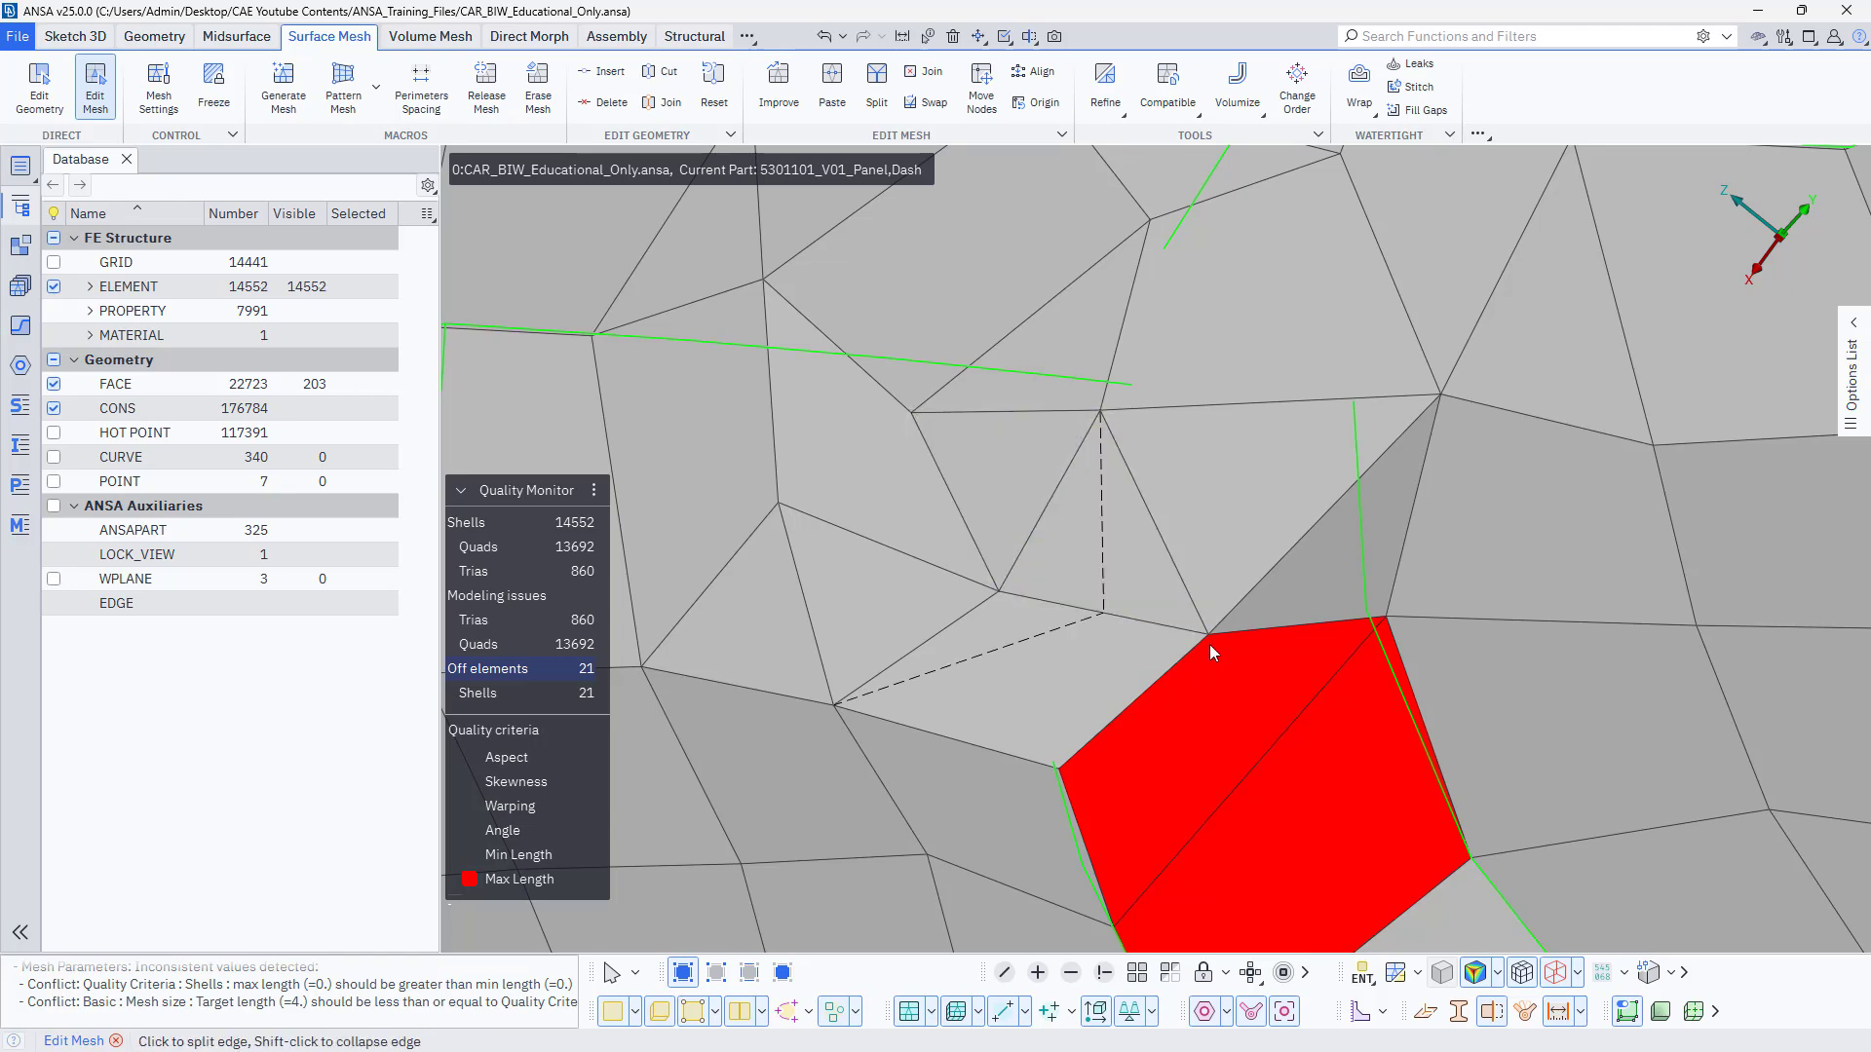
Split the selected edges of the two overlong shells at the corner of the embossed area.
scroll(1239, 645, "down", 3)
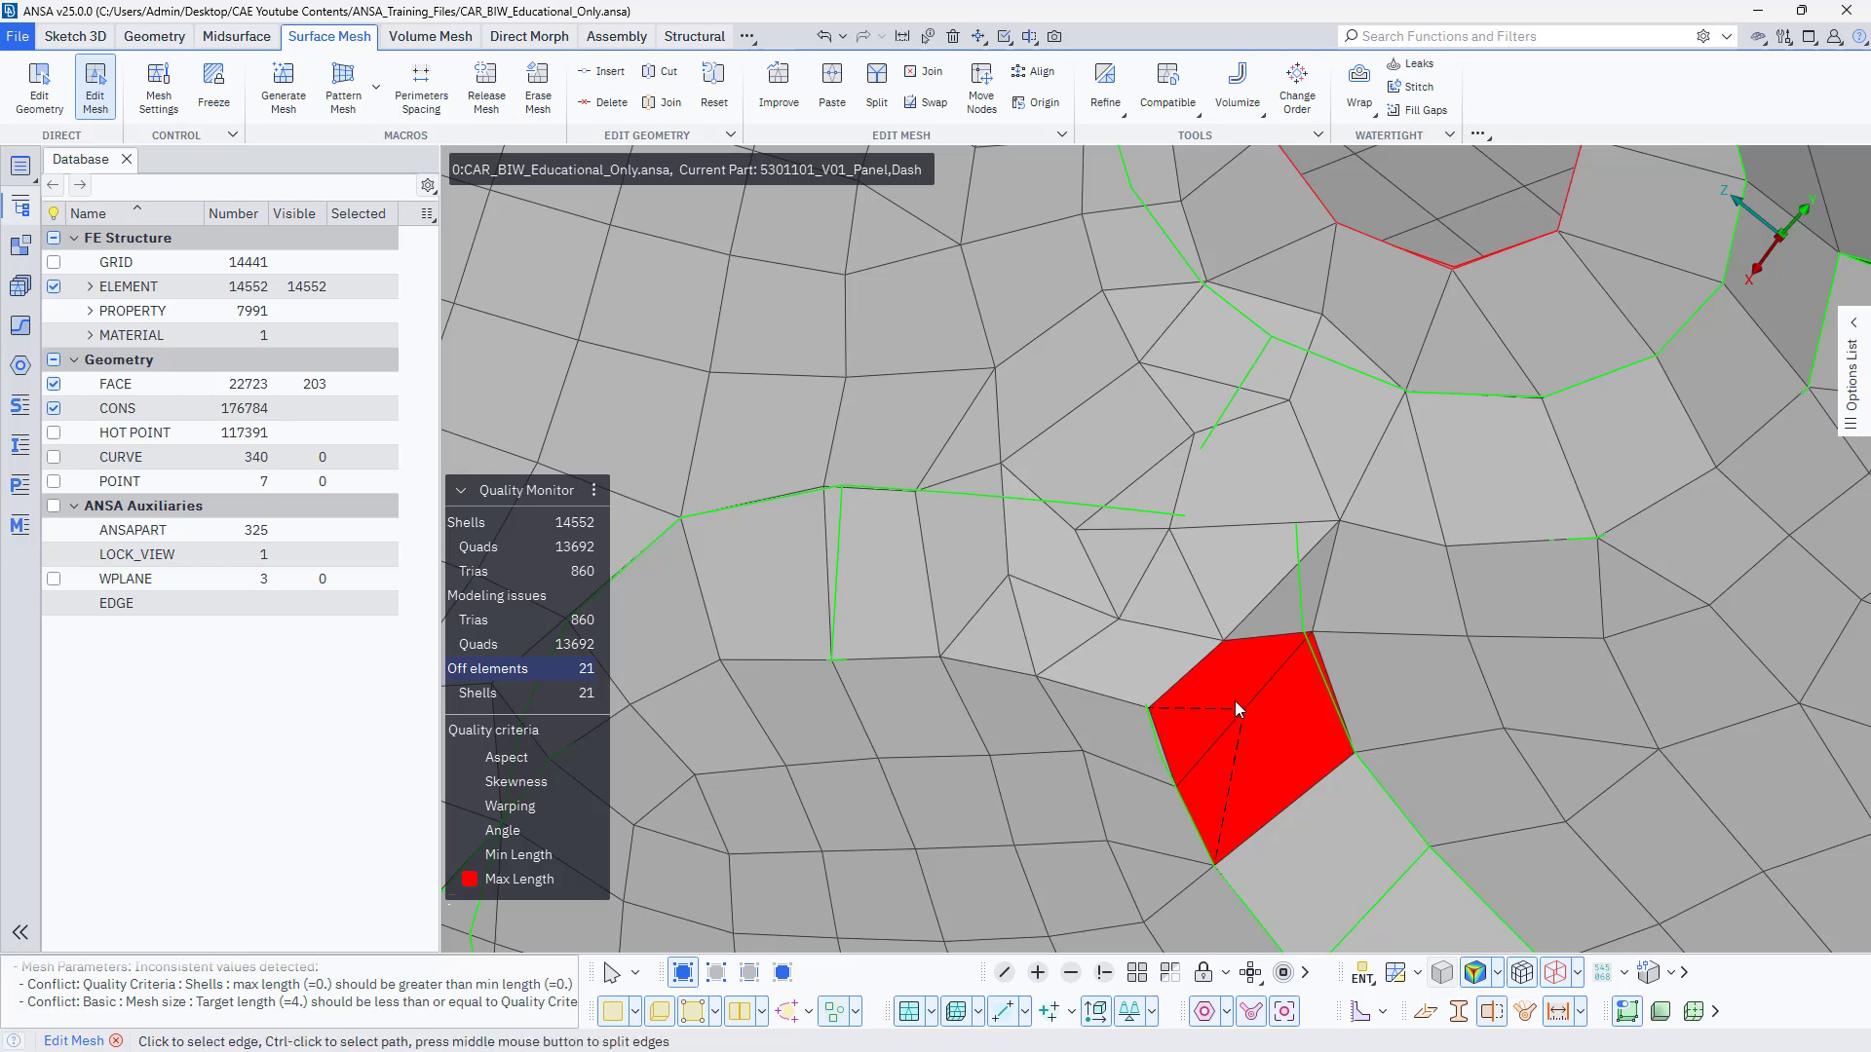
middle_click(1226, 641)
mouse_move(1239, 663)
left_mouse_down("ctrl")
mouse_move(1288, 698)
mouse_move(1308, 753)
mouse_move(1269, 745)
mouse_move(1248, 696)
left_mouse_up("ctrl")
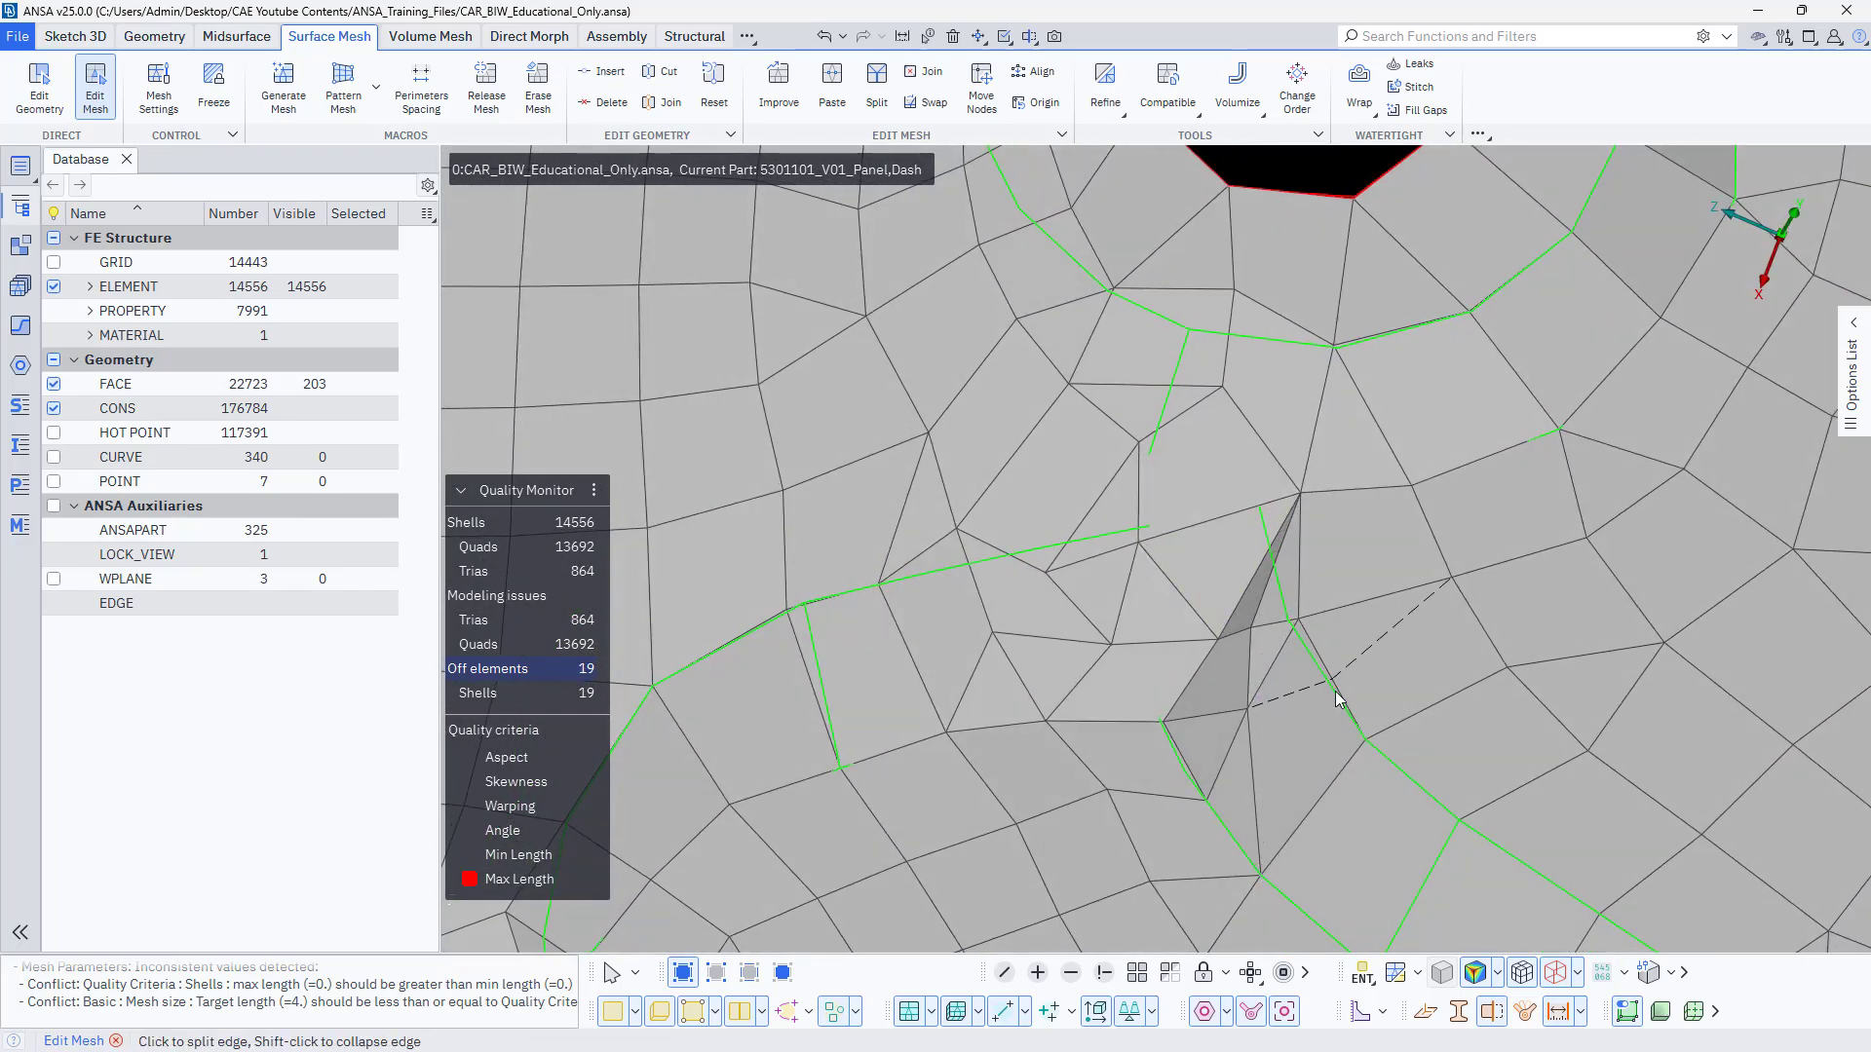
Toggle the perimeters beside the dark folded shells with Edit Geometry to remesh the macros between the embossed areas.
scroll(1262, 633, "down", 5)
left_click_drag(1265, 633, 1191, 577, "ctrl")
scroll(1257, 619, "up", 4)
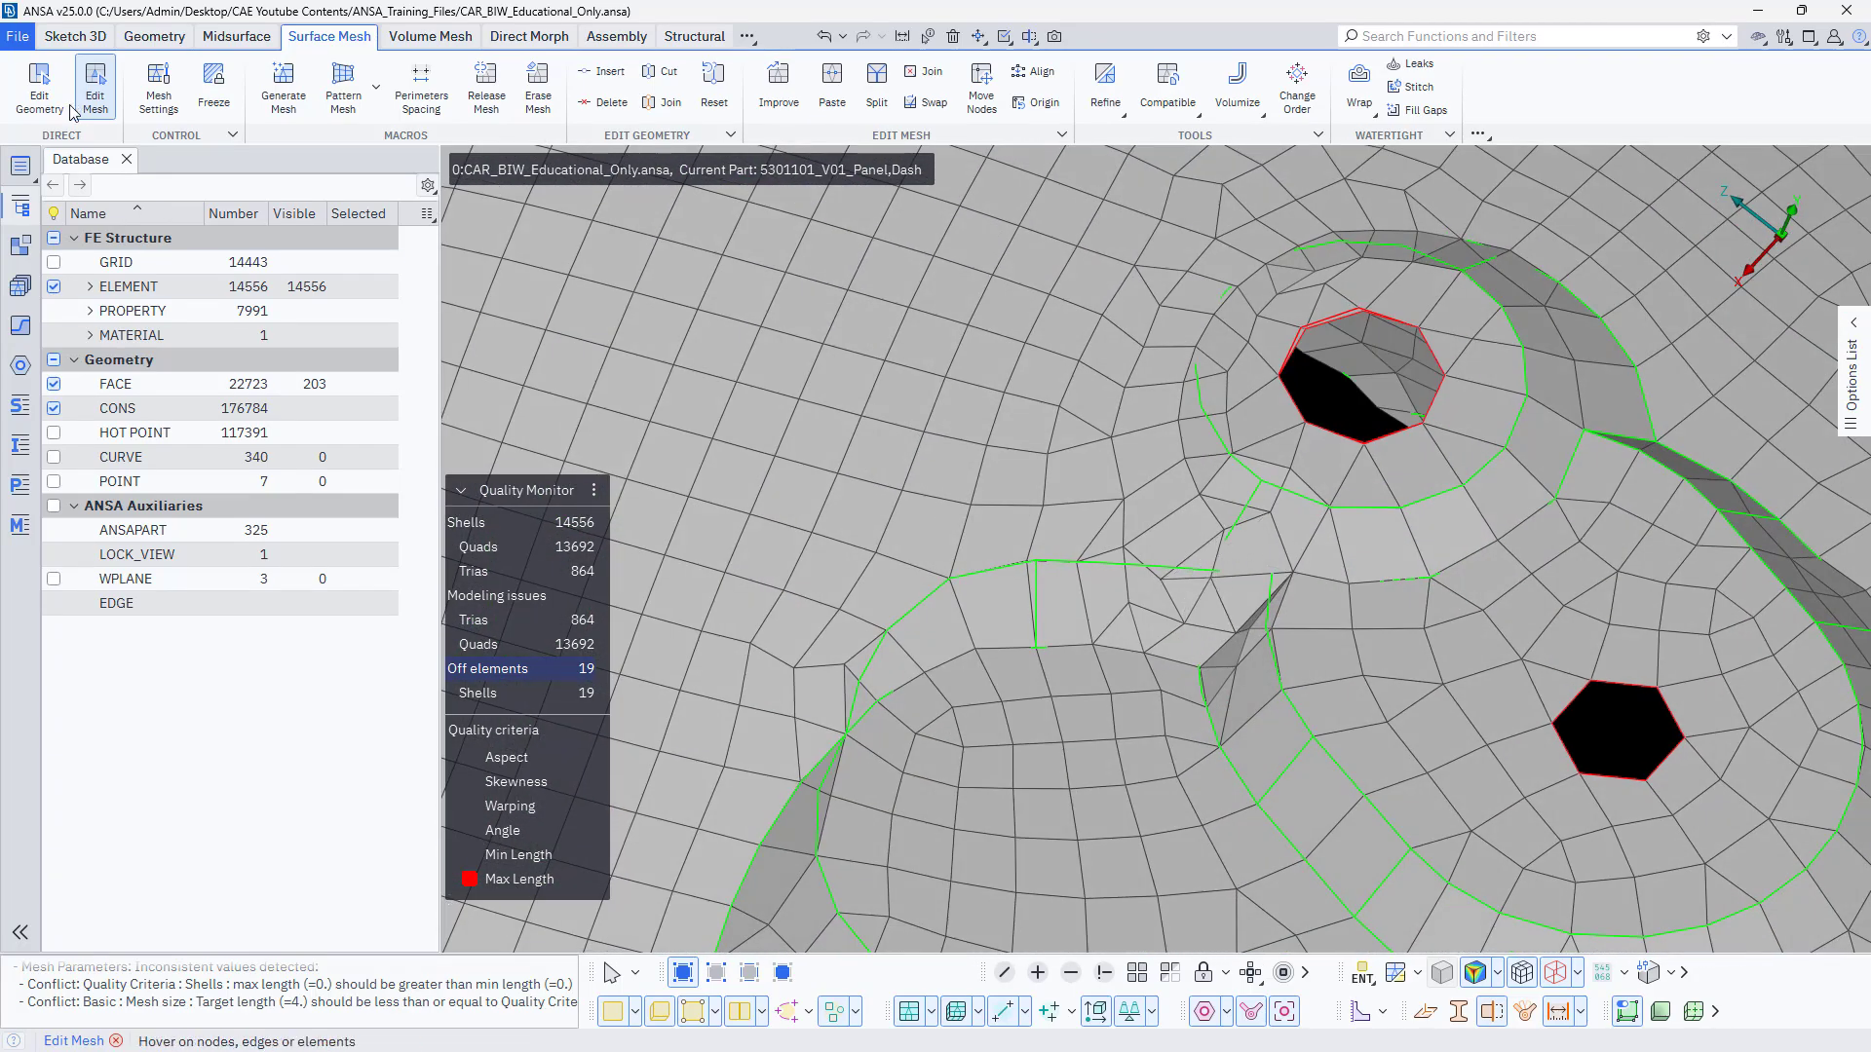
left_click(39, 87)
left_click(1208, 677)
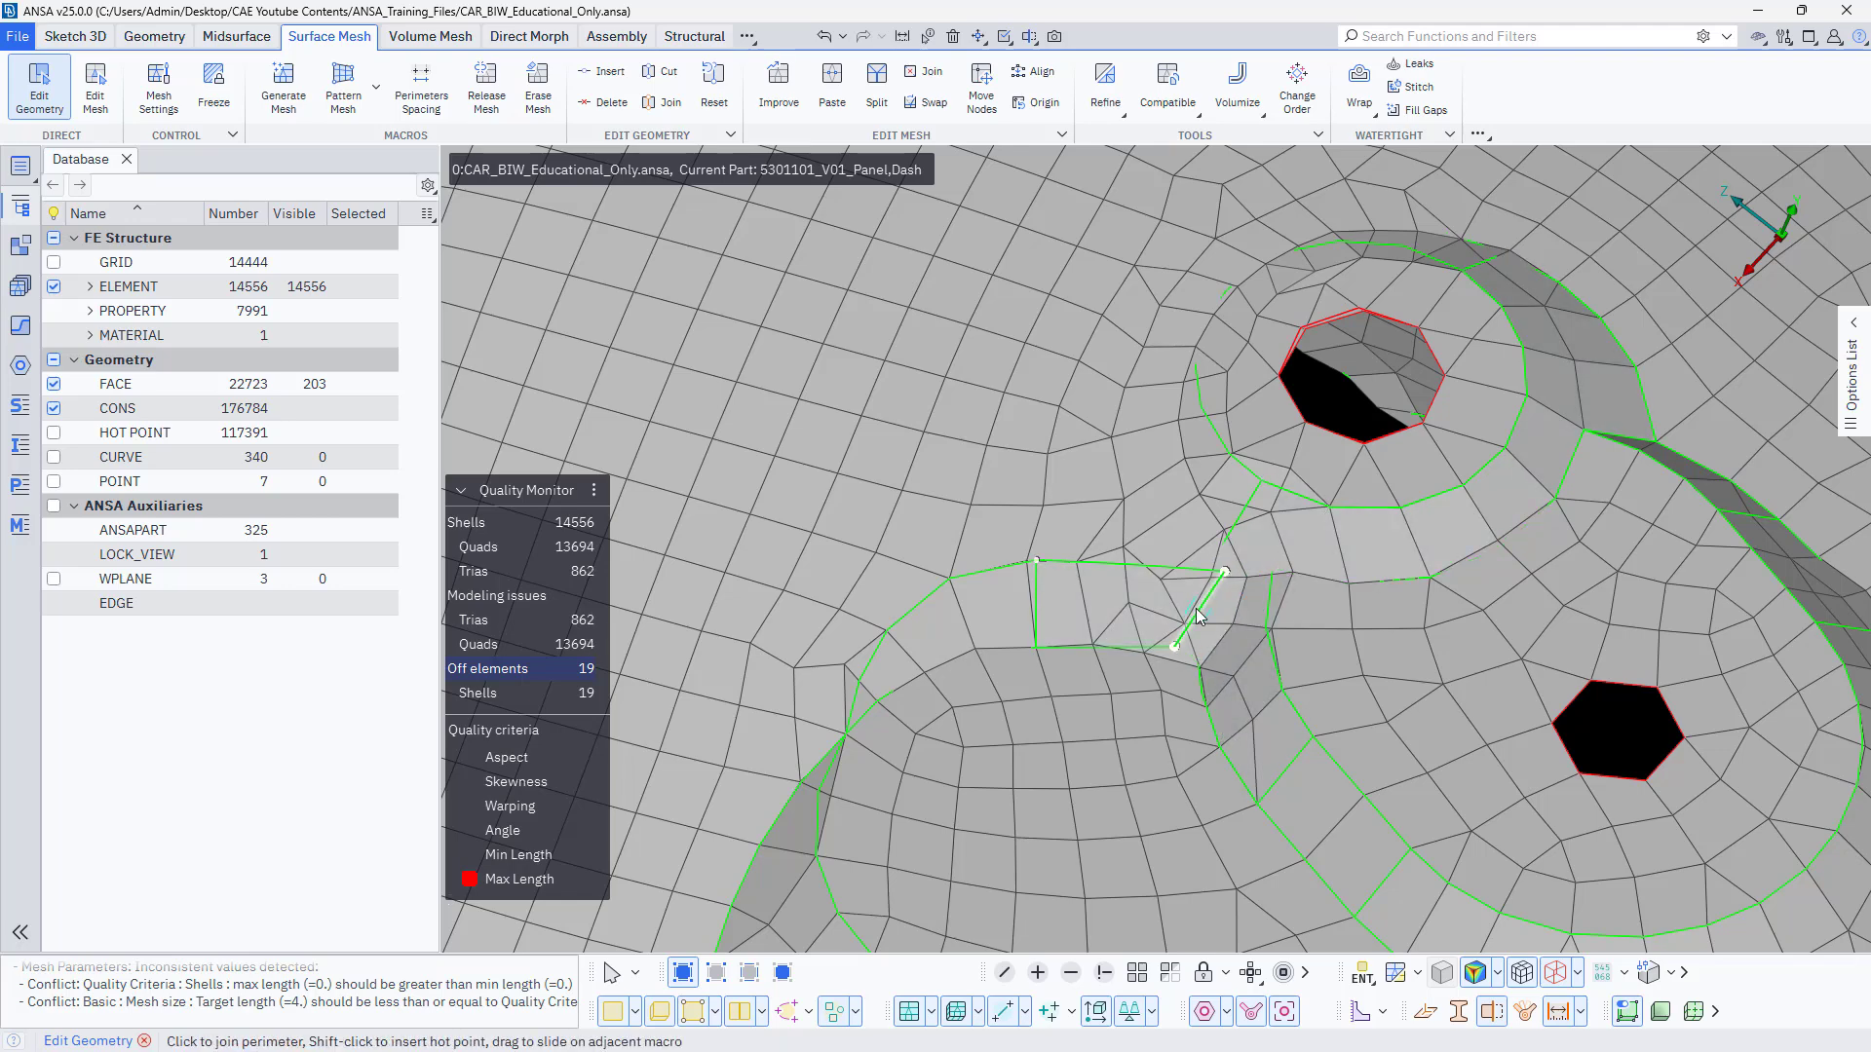
left_click(1208, 596)
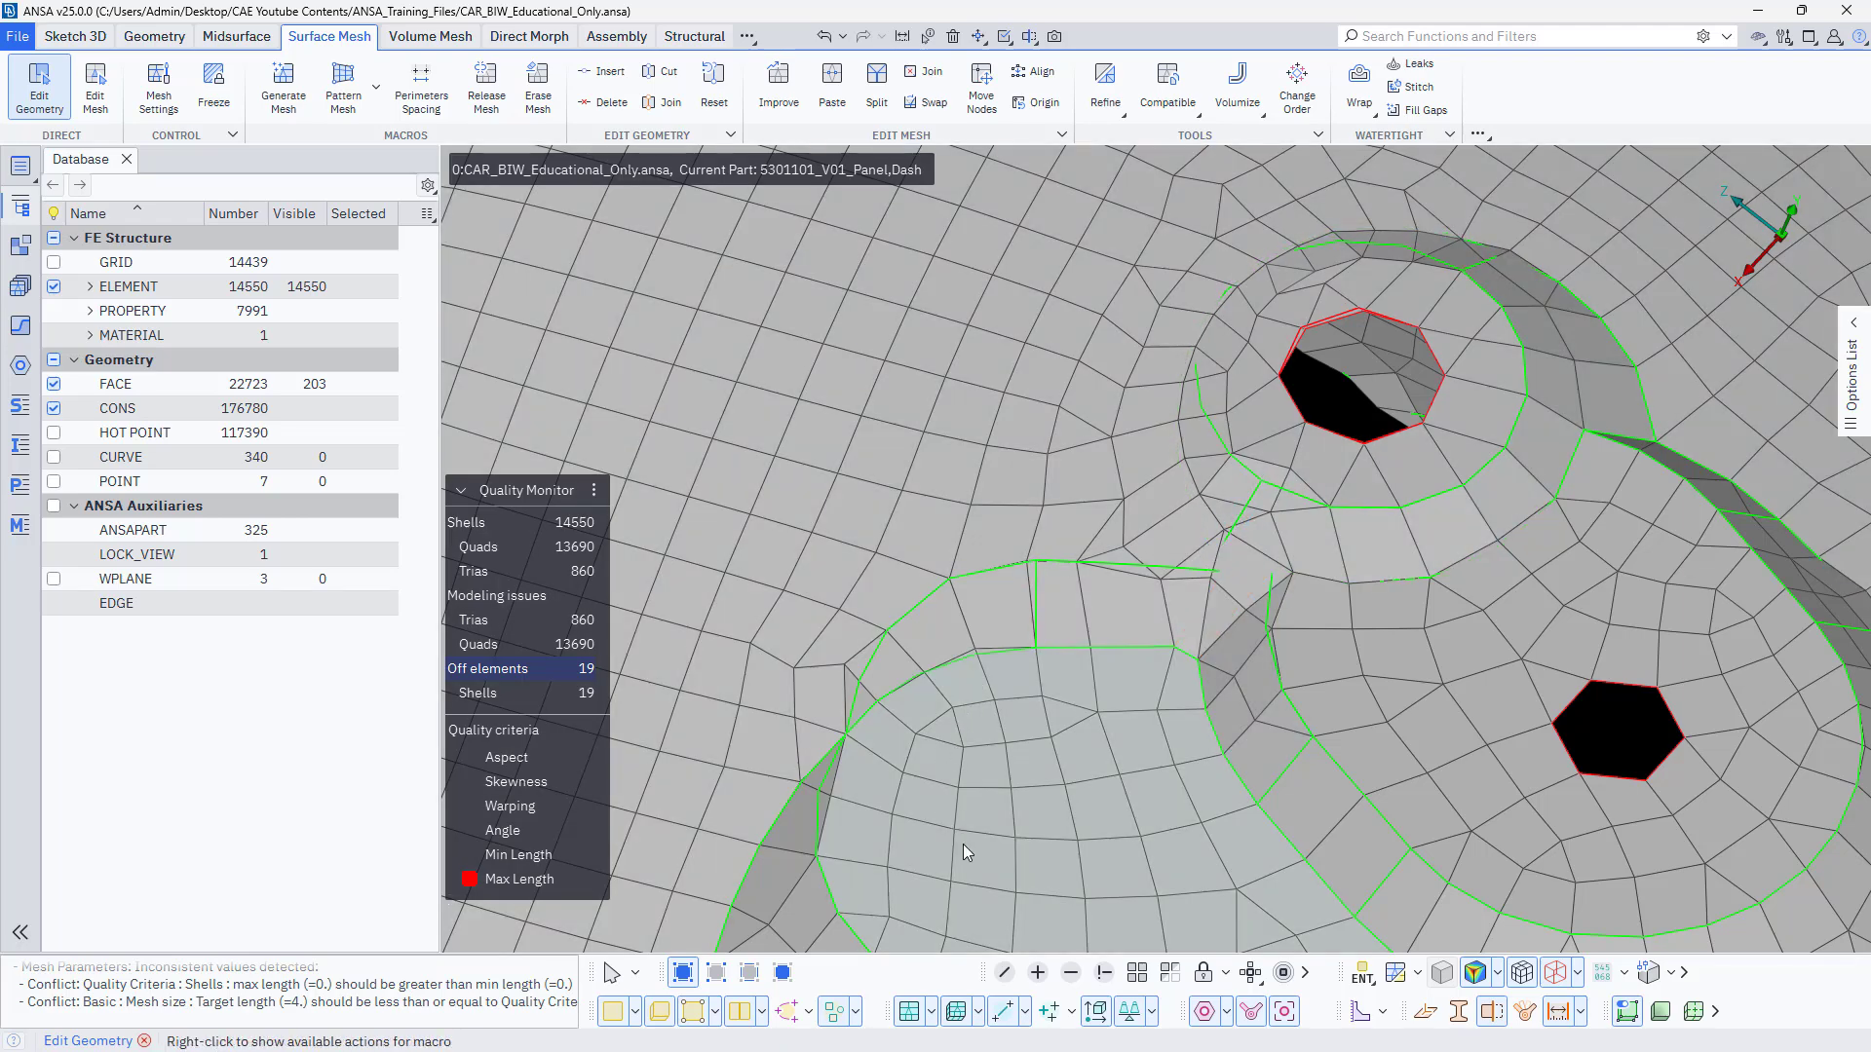
Join and restore the curved perimeter crossing the overlong shells around the next hole to remesh its macros.
scroll(1066, 803, "down", 5)
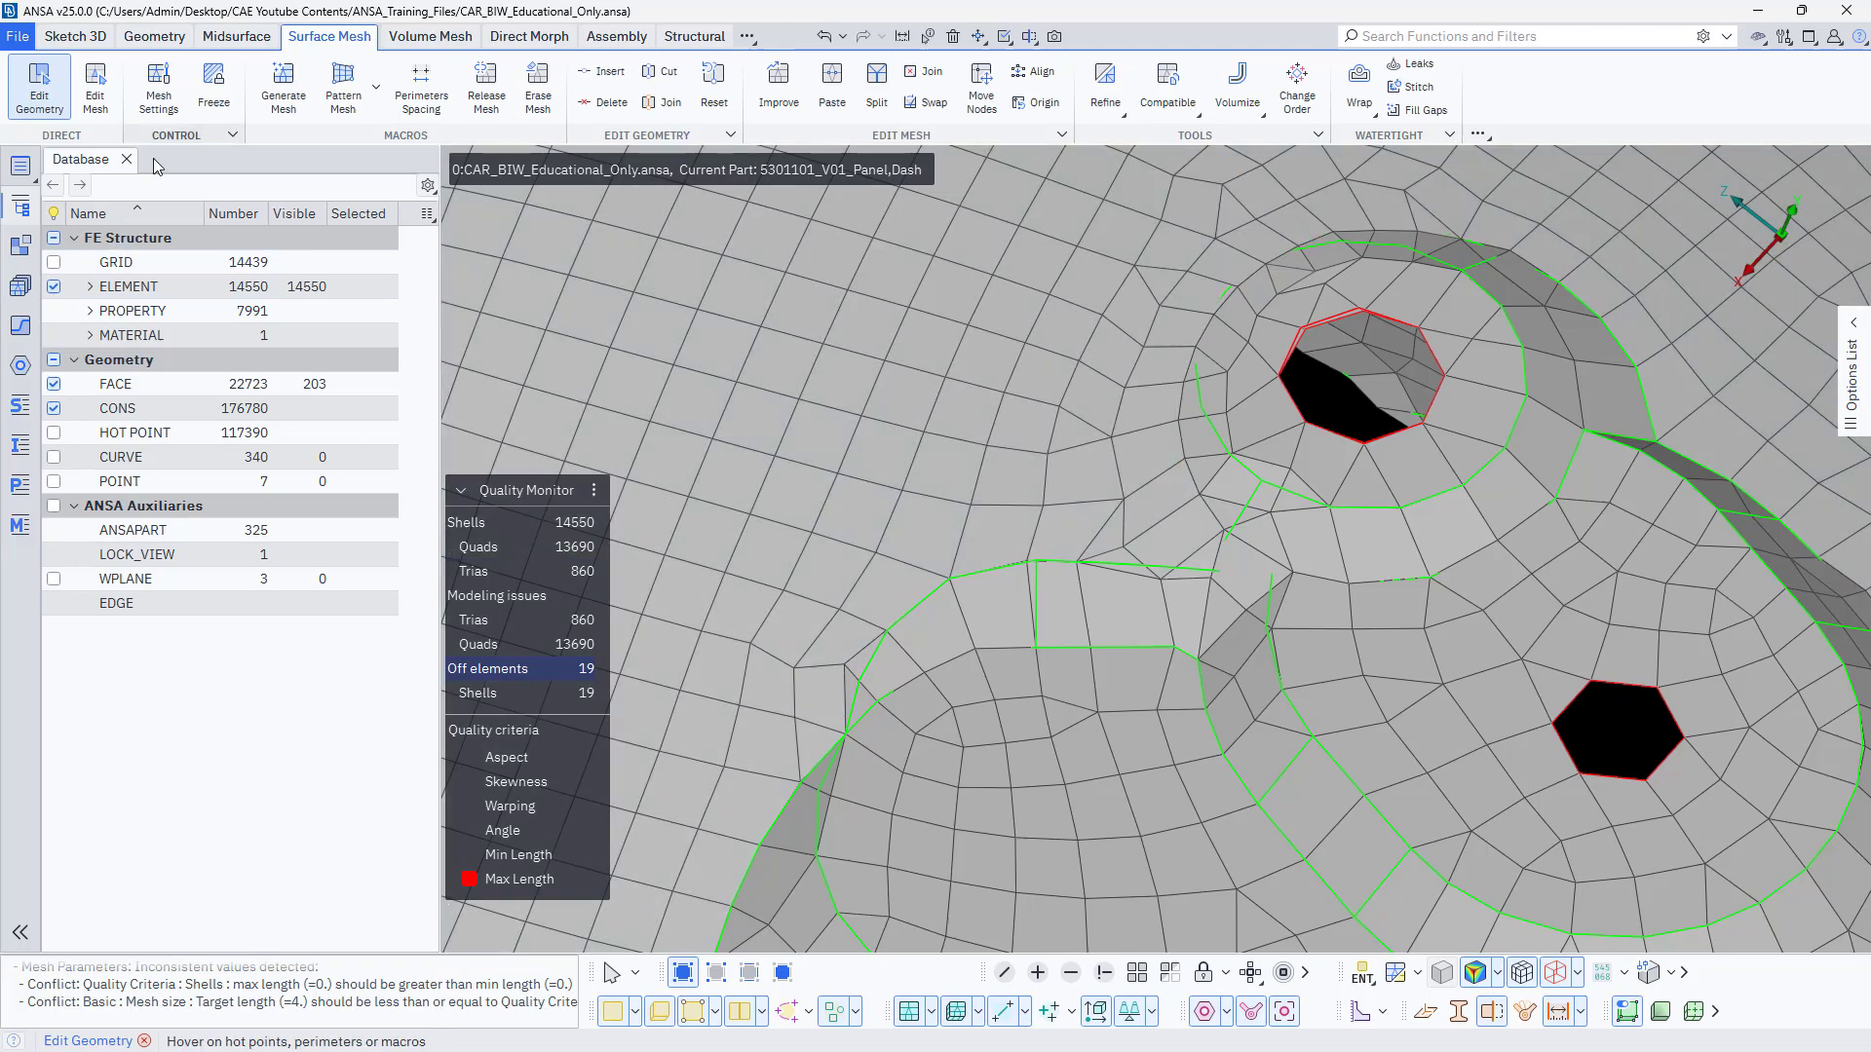
scroll(1192, 699, "up", 10)
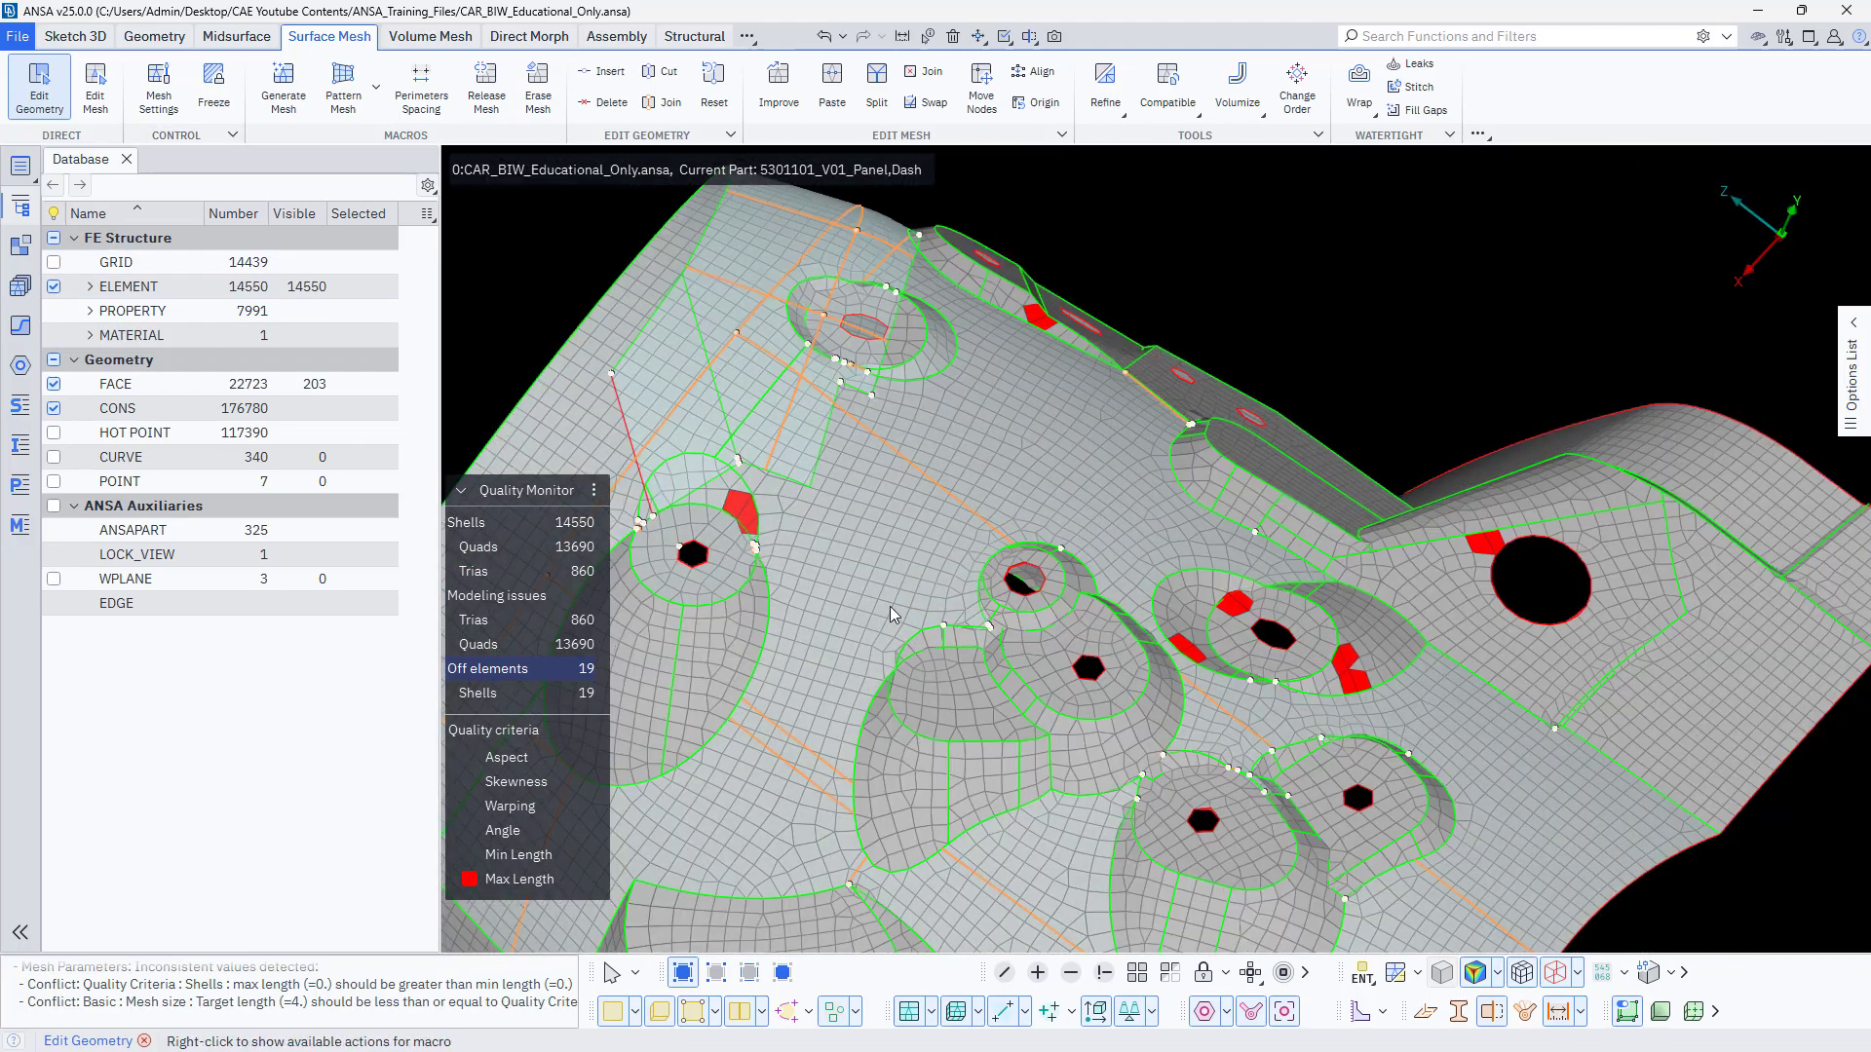
scroll(1130, 671, "up", 4)
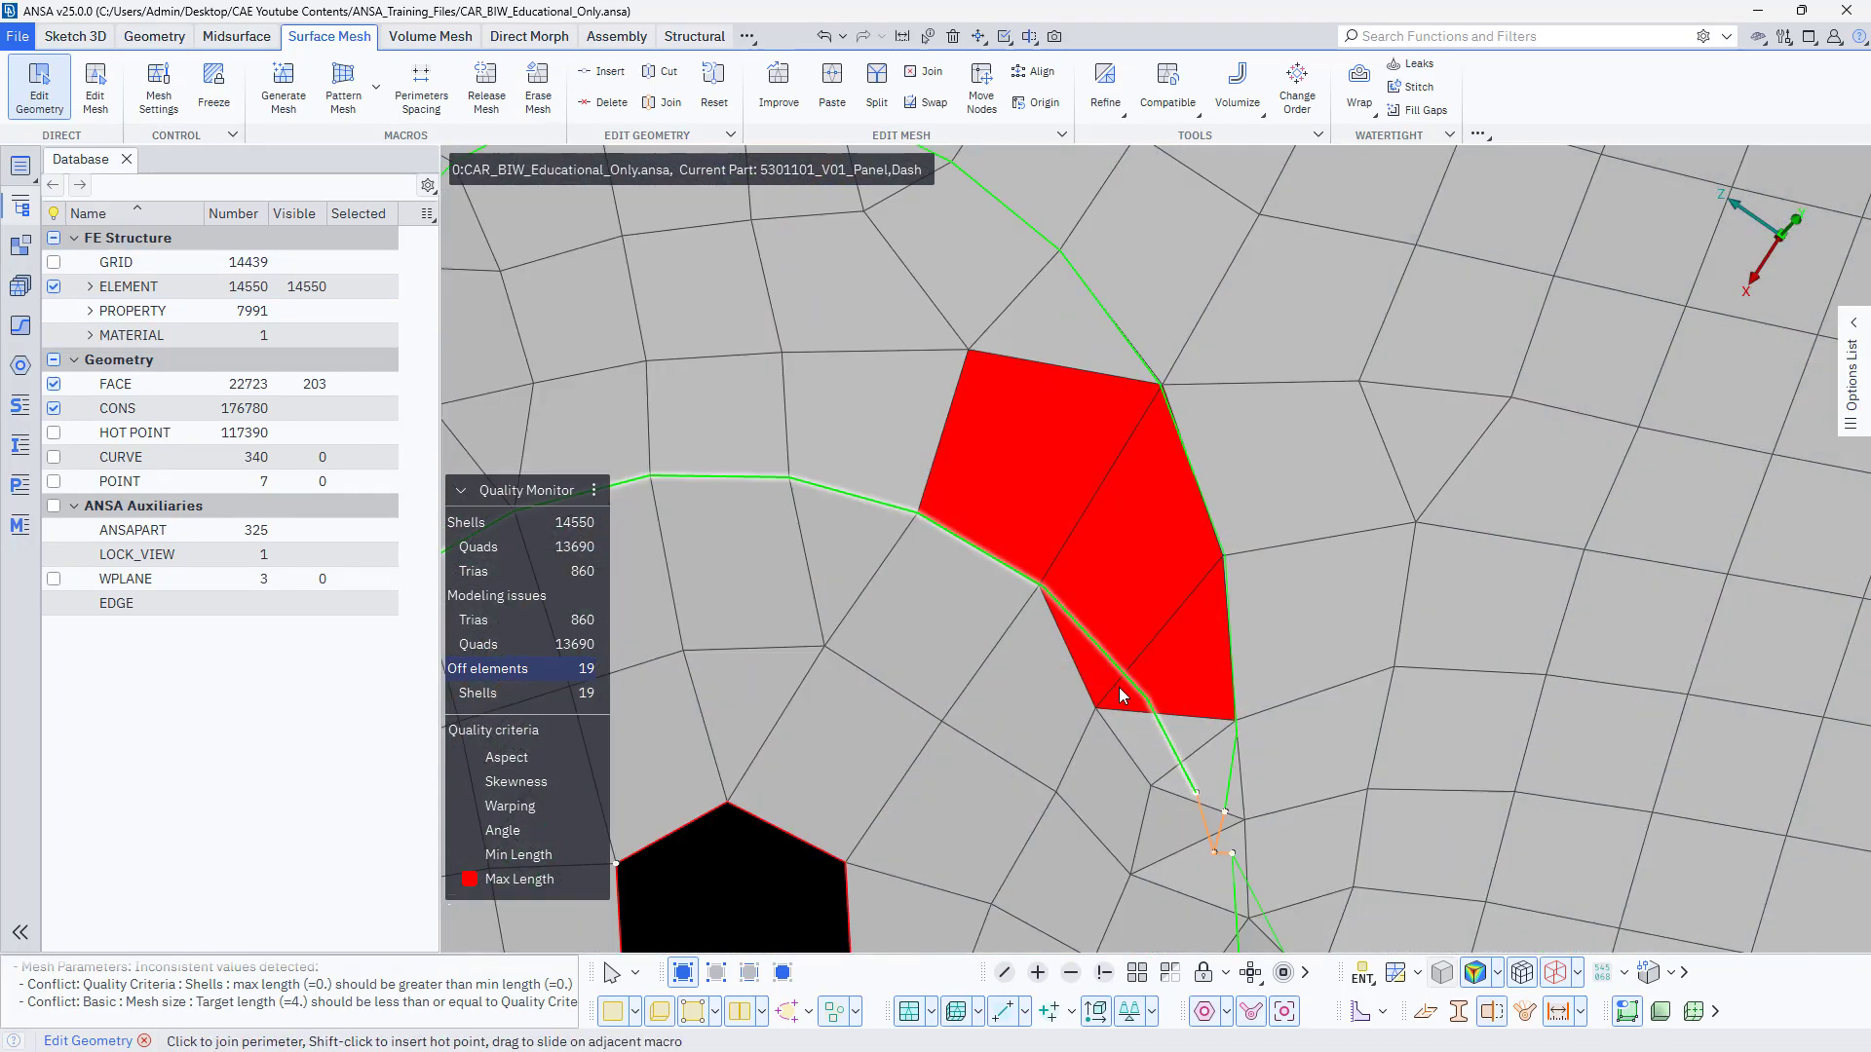
left_click(1142, 694)
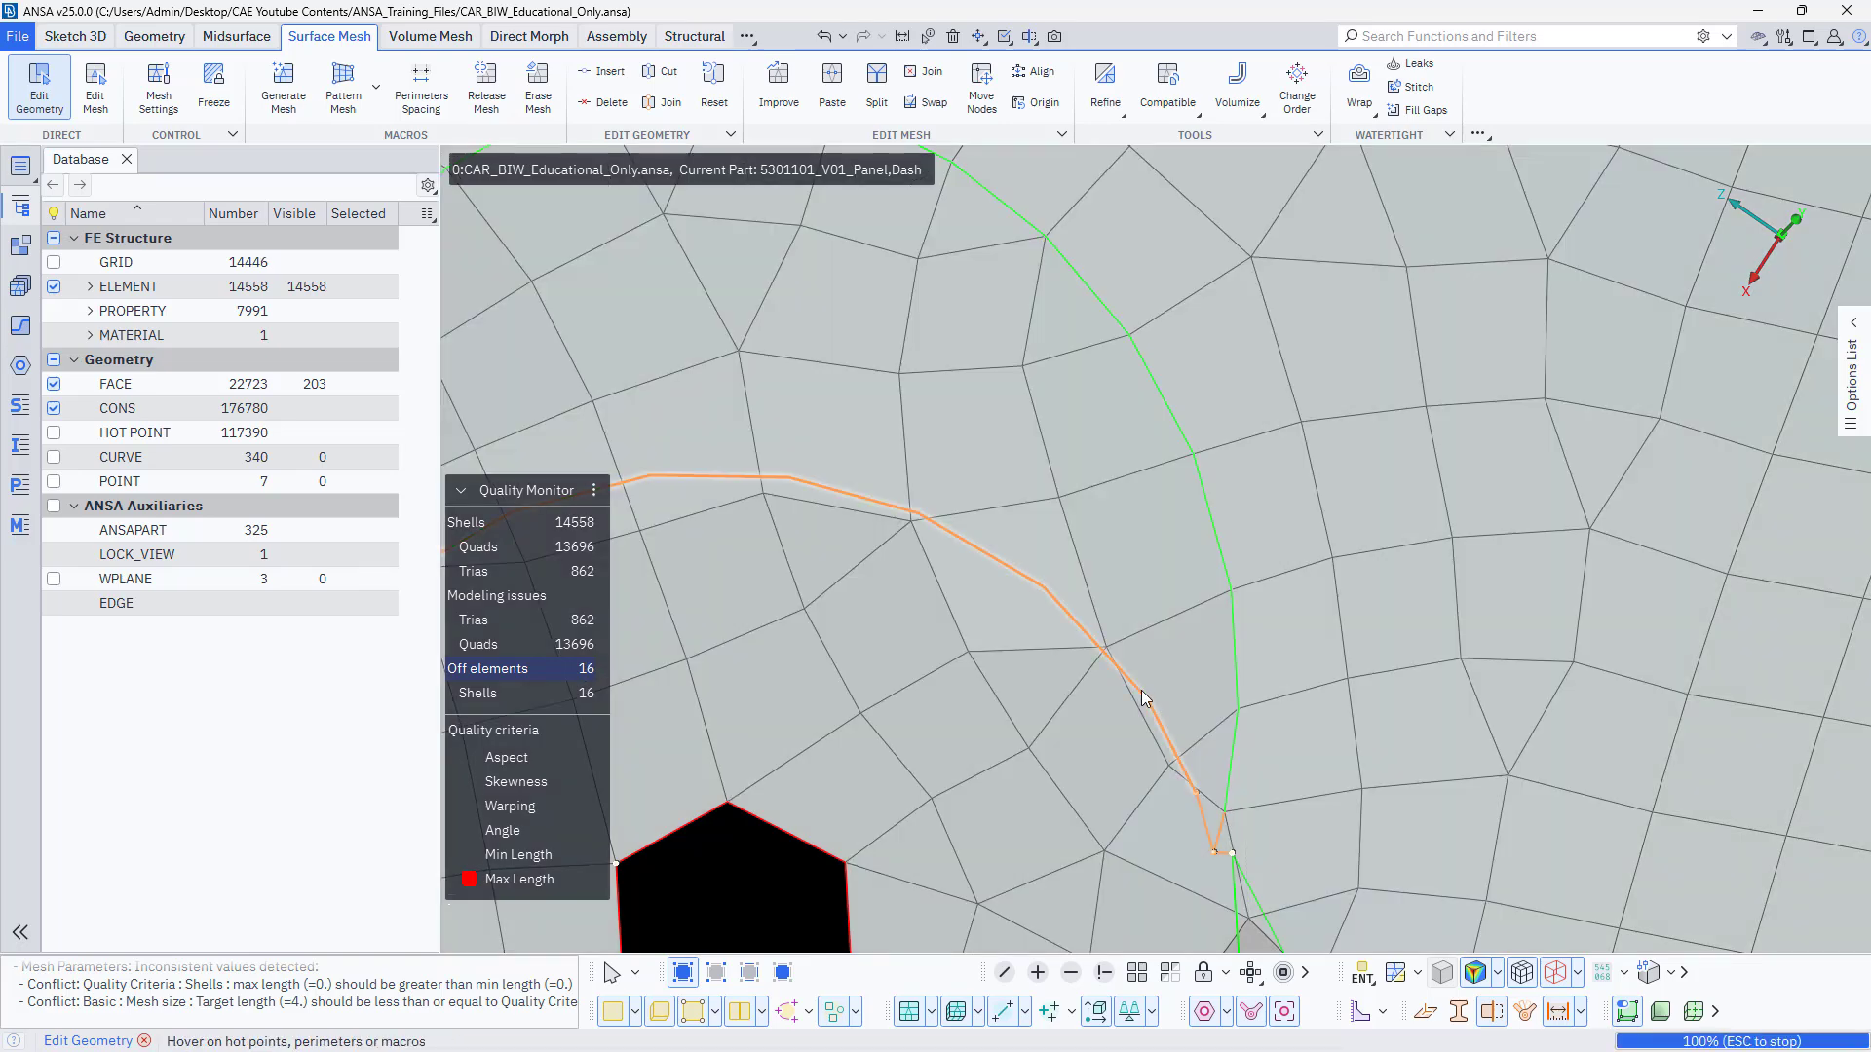
scroll(1121, 709, "down", 6)
scroll(1101, 750, "up", 6)
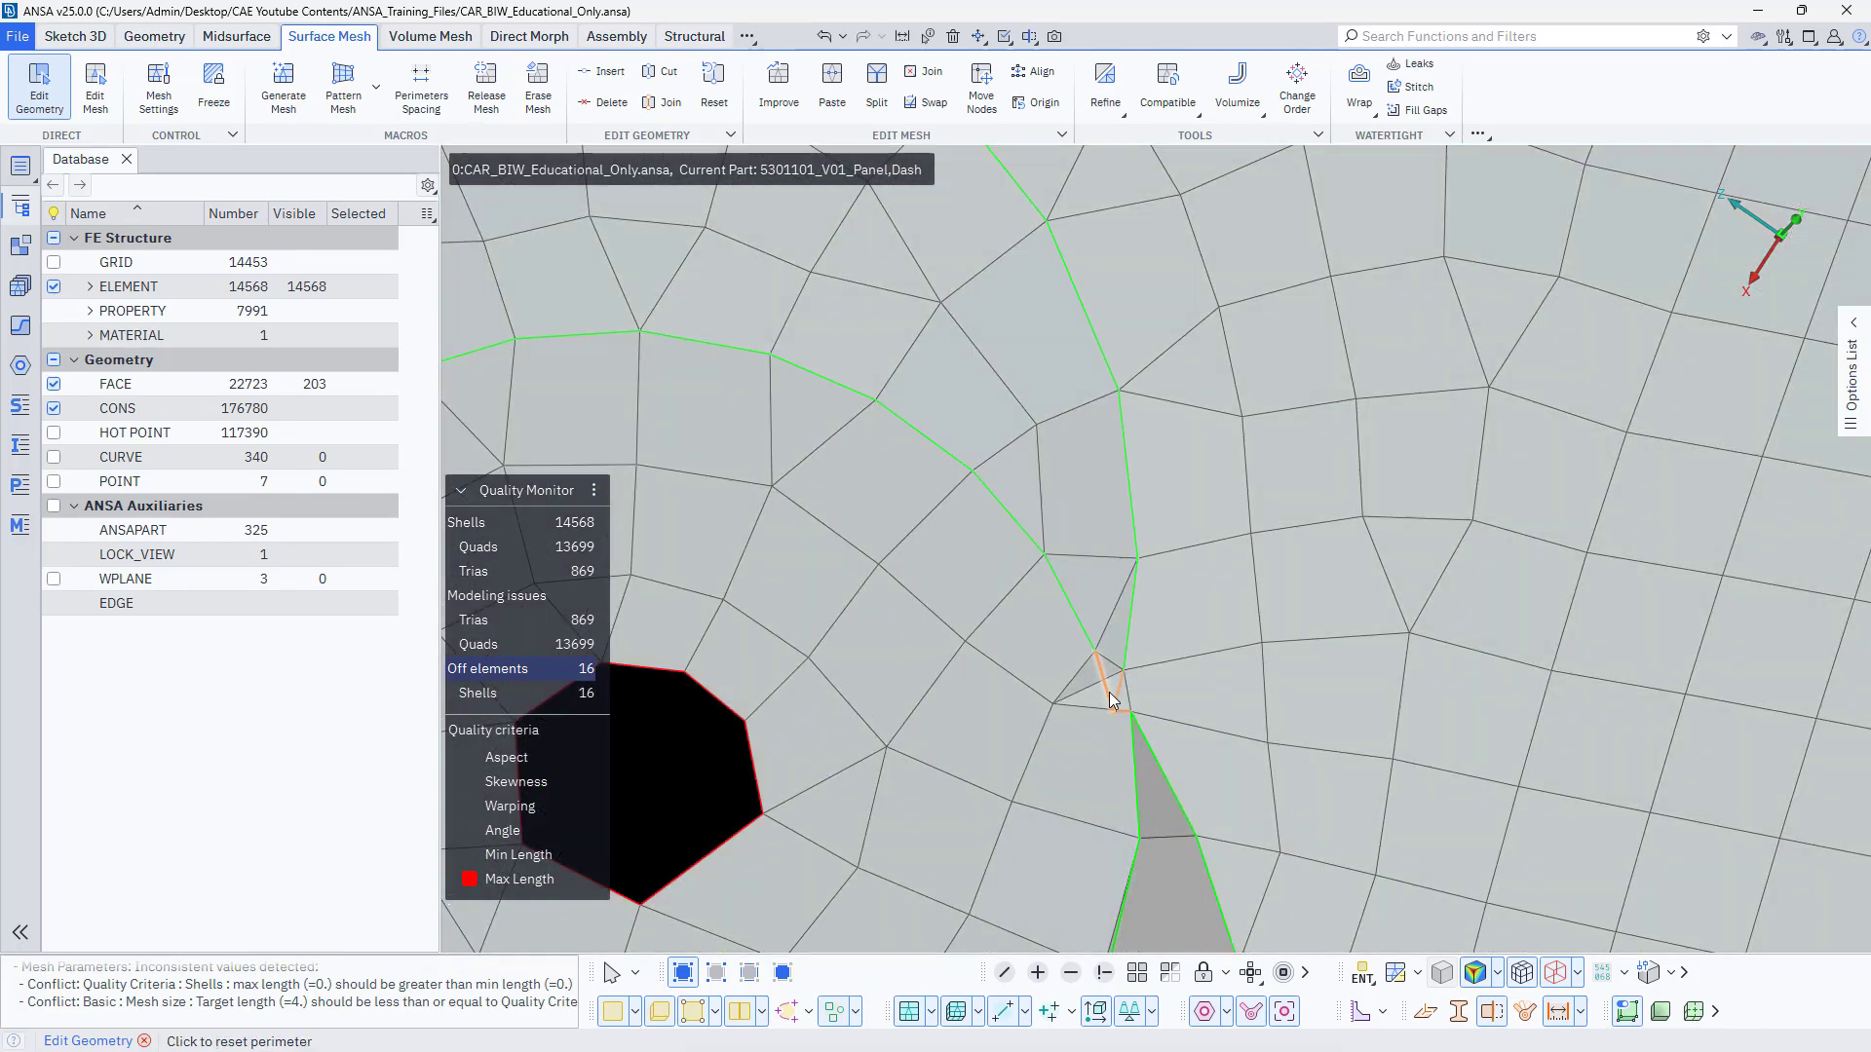
Reset the short perimeters at the pointed end of the curved rim and paste the tip nodes together with Edit Mesh.
left_click(1107, 684)
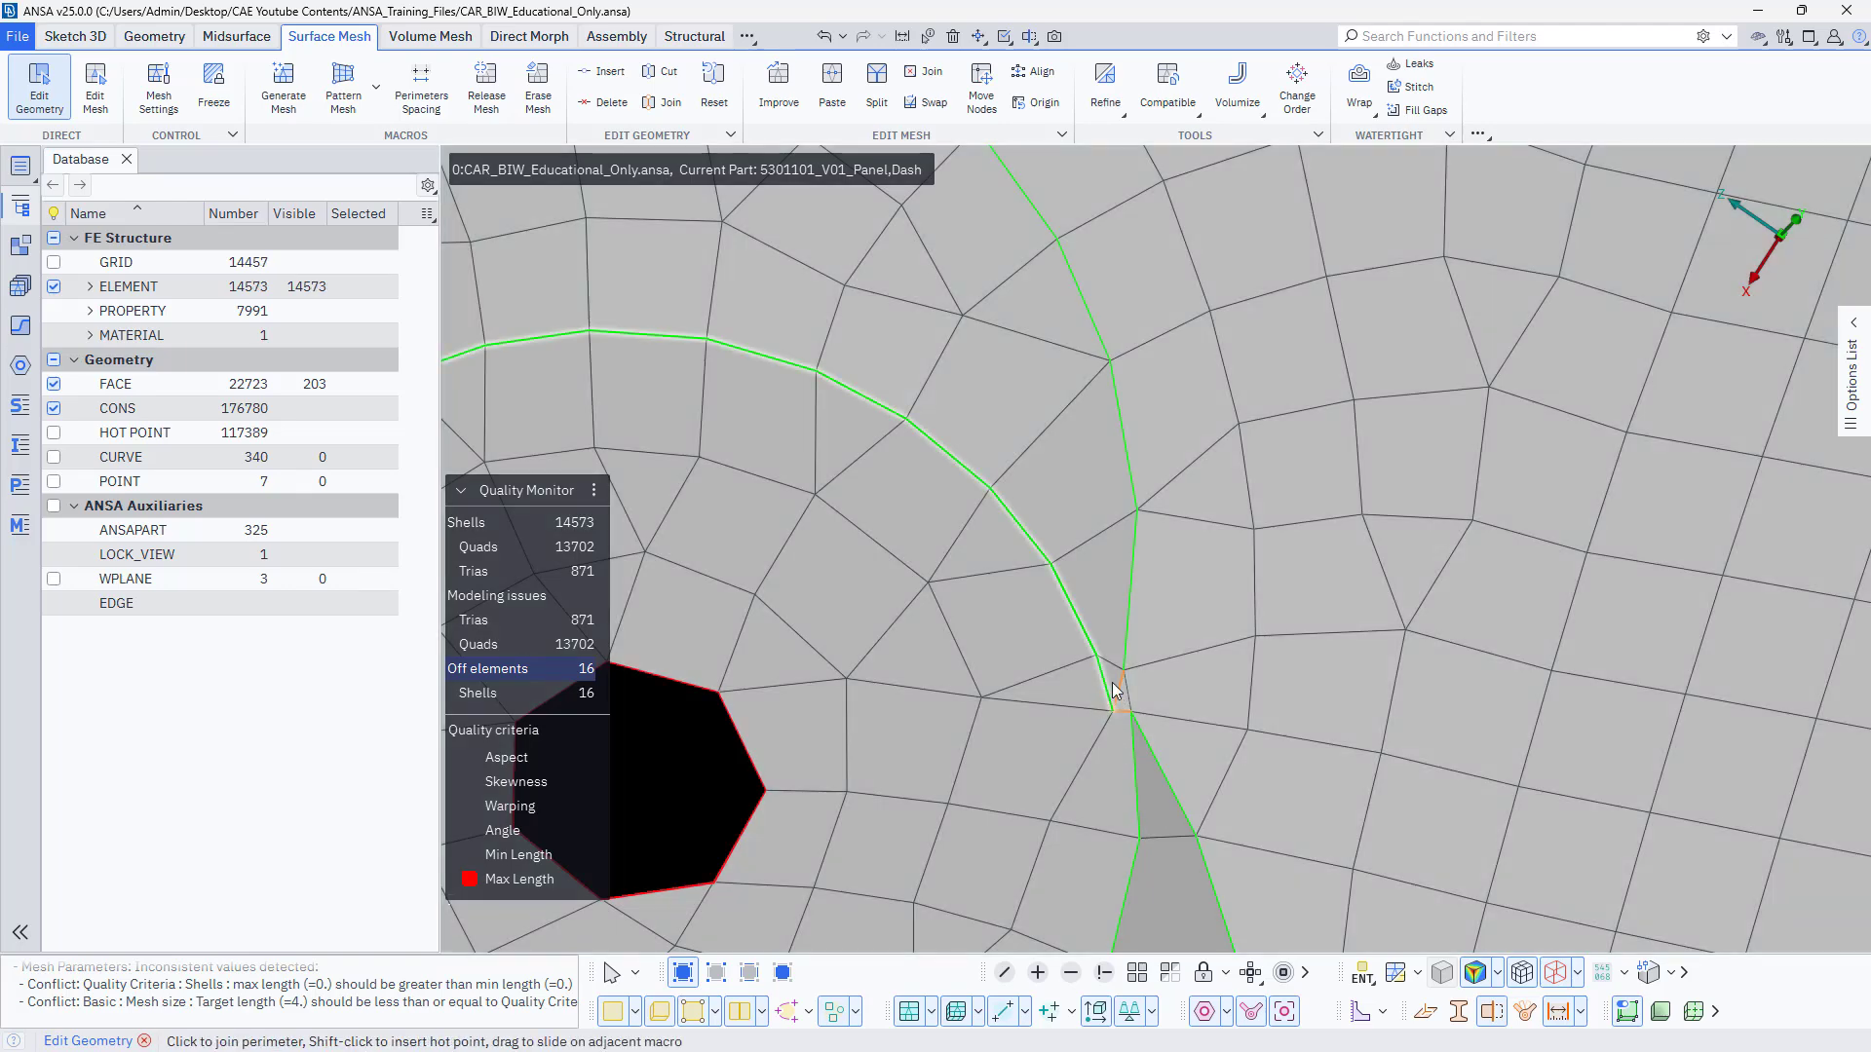
scroll(1116, 687, "up", 5)
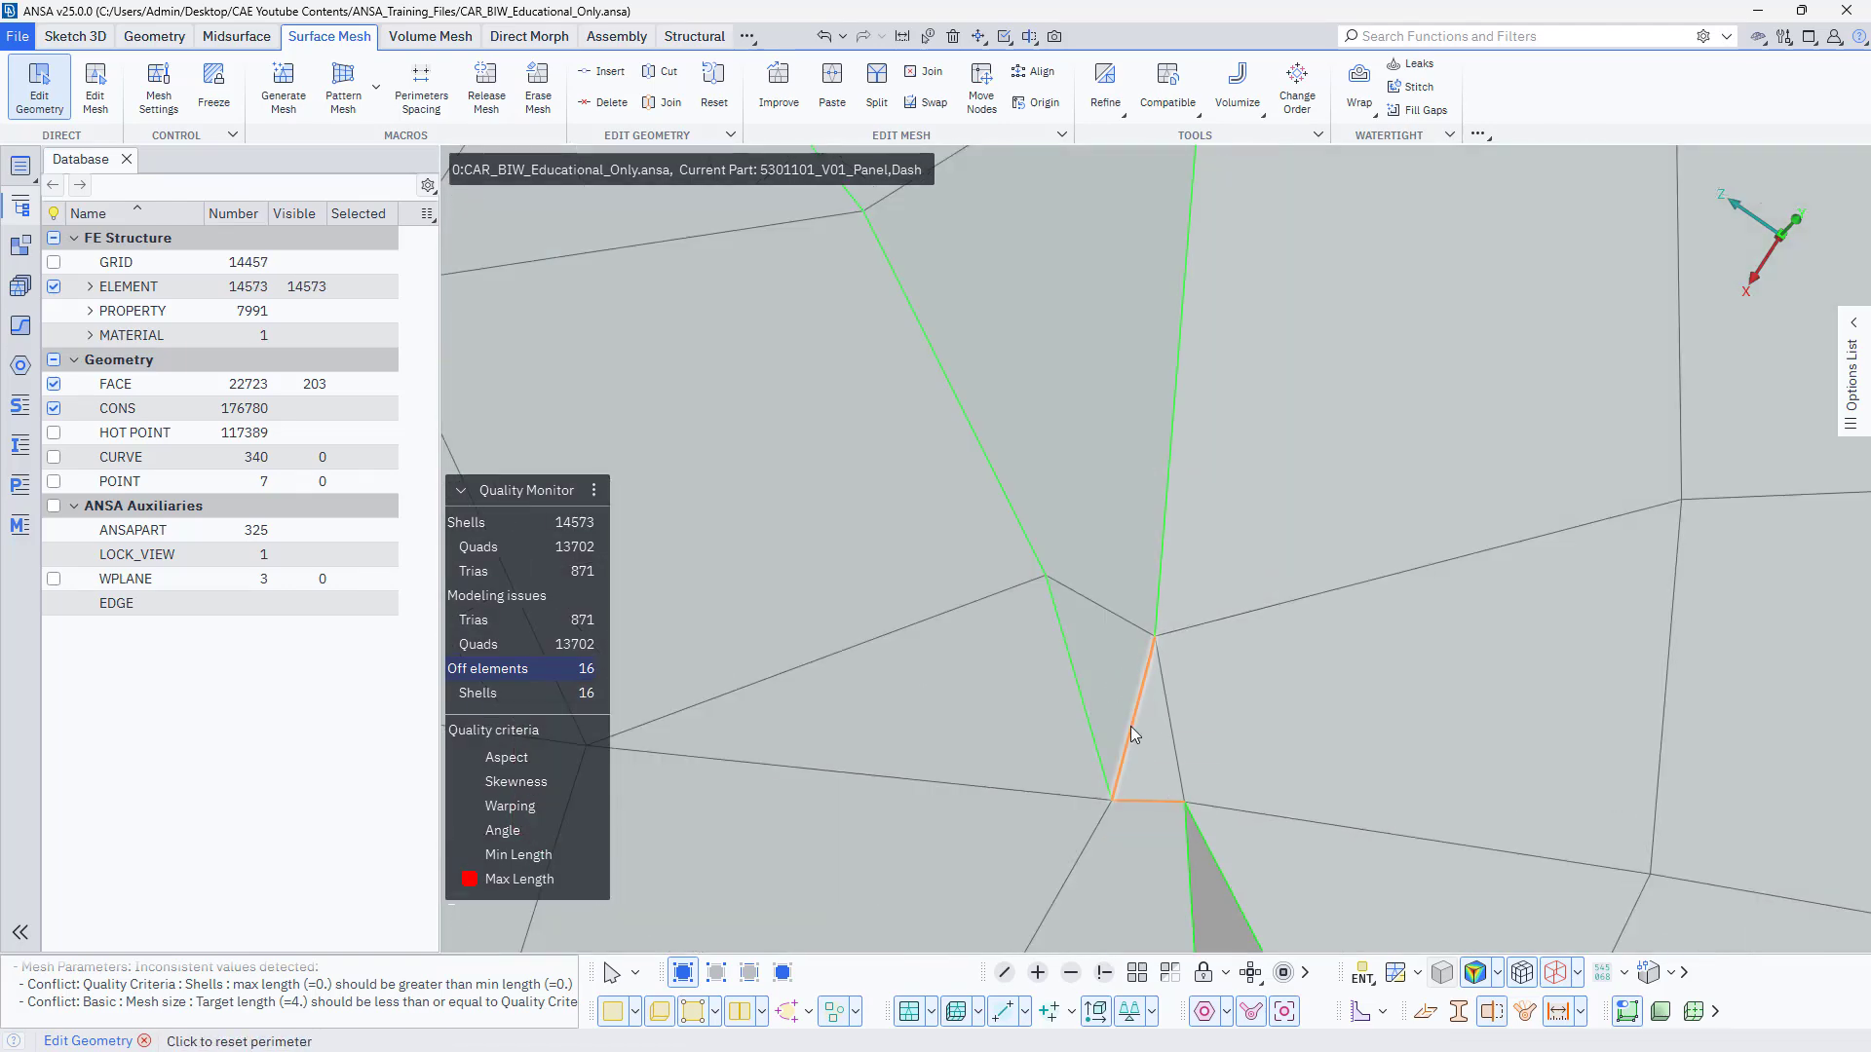
left_click(1130, 727)
scroll(1130, 727, "down", 5)
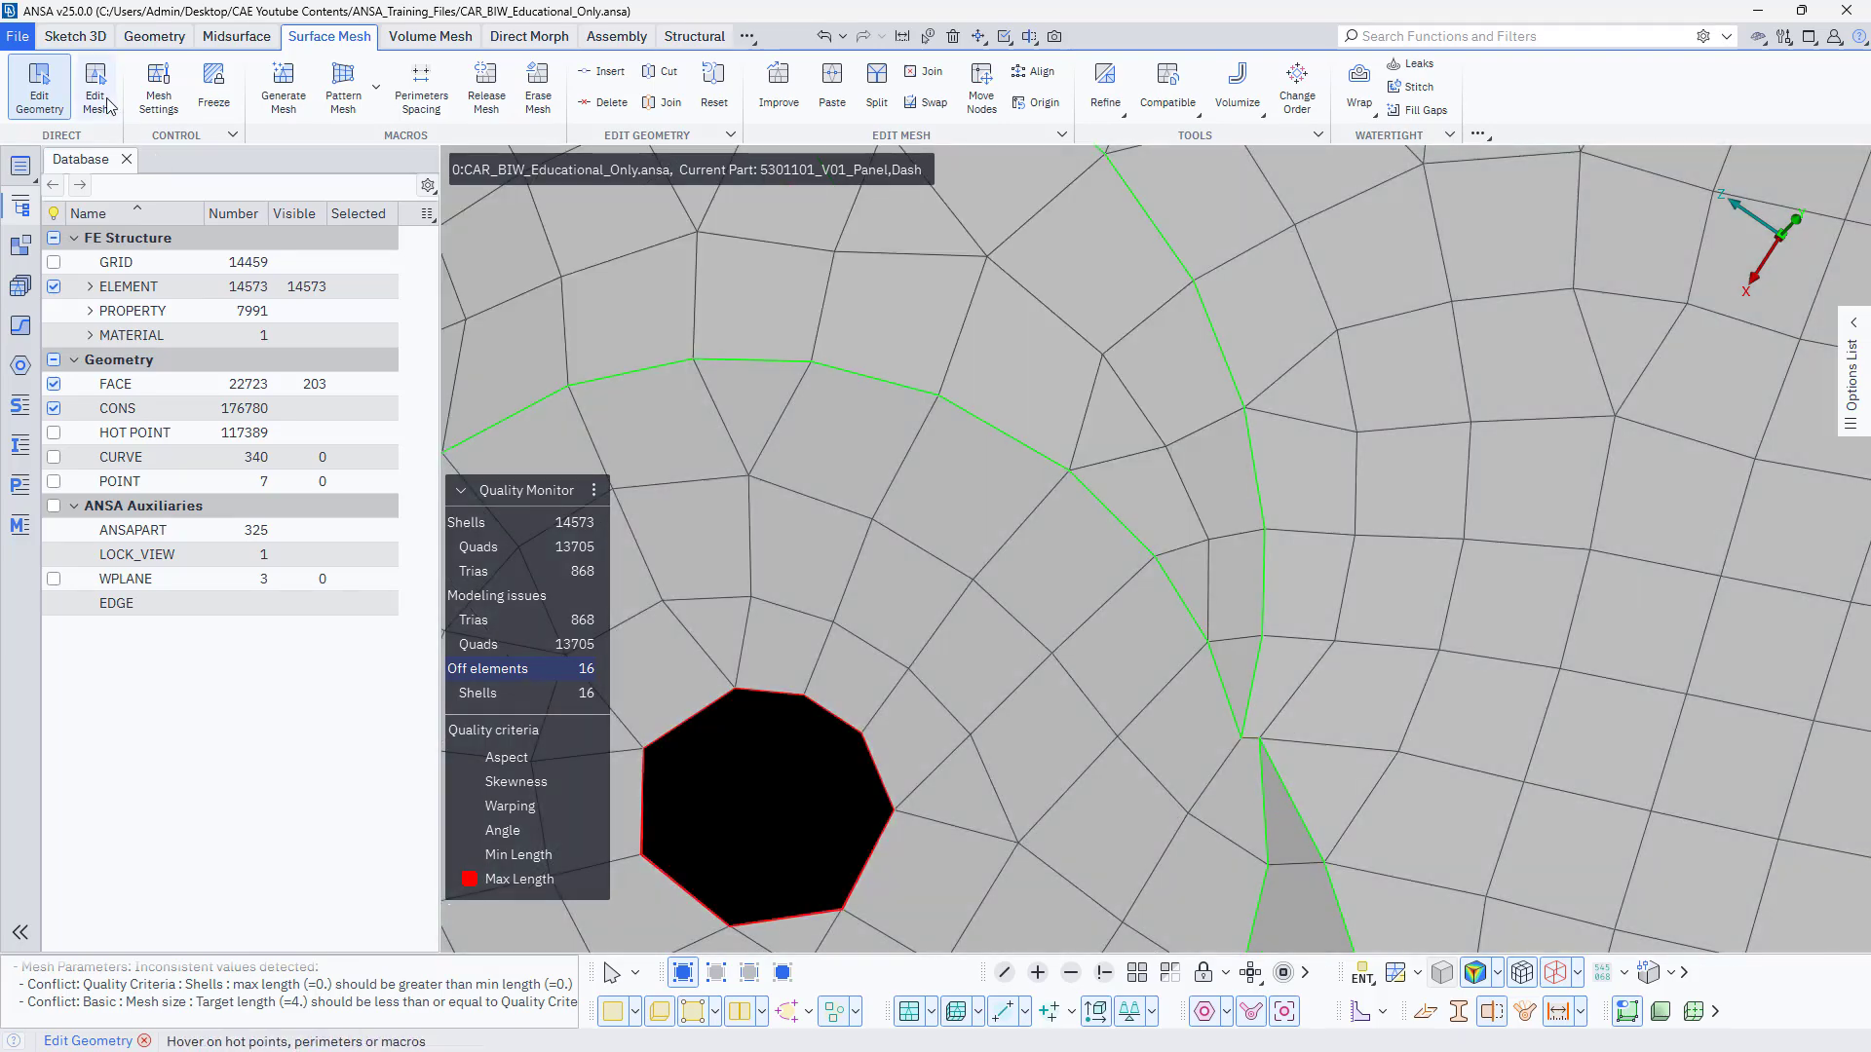
left_click(98, 95)
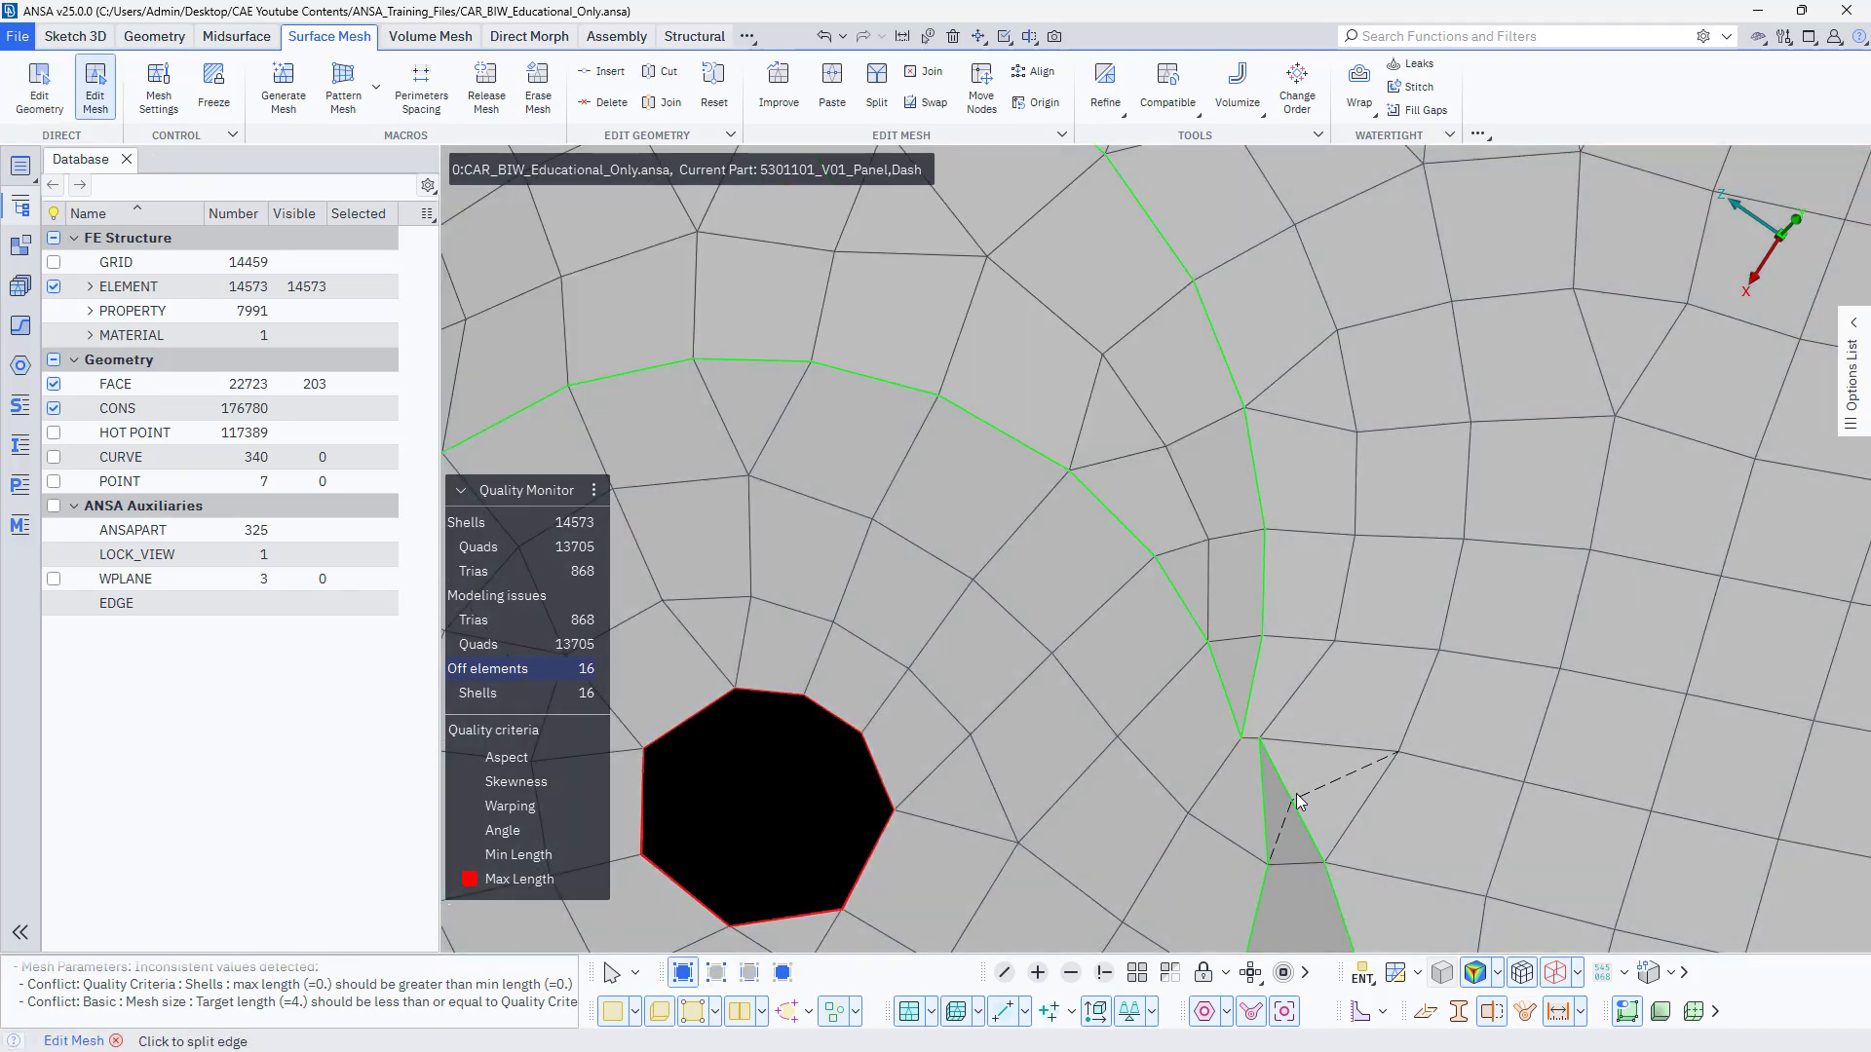
left_click(1236, 733, "shift")
Reset the short perimeters at the opposite pointed end of the rim with Edit Geometry.
scroll(1302, 745, "down", 5)
scroll(1190, 694, "up", 5)
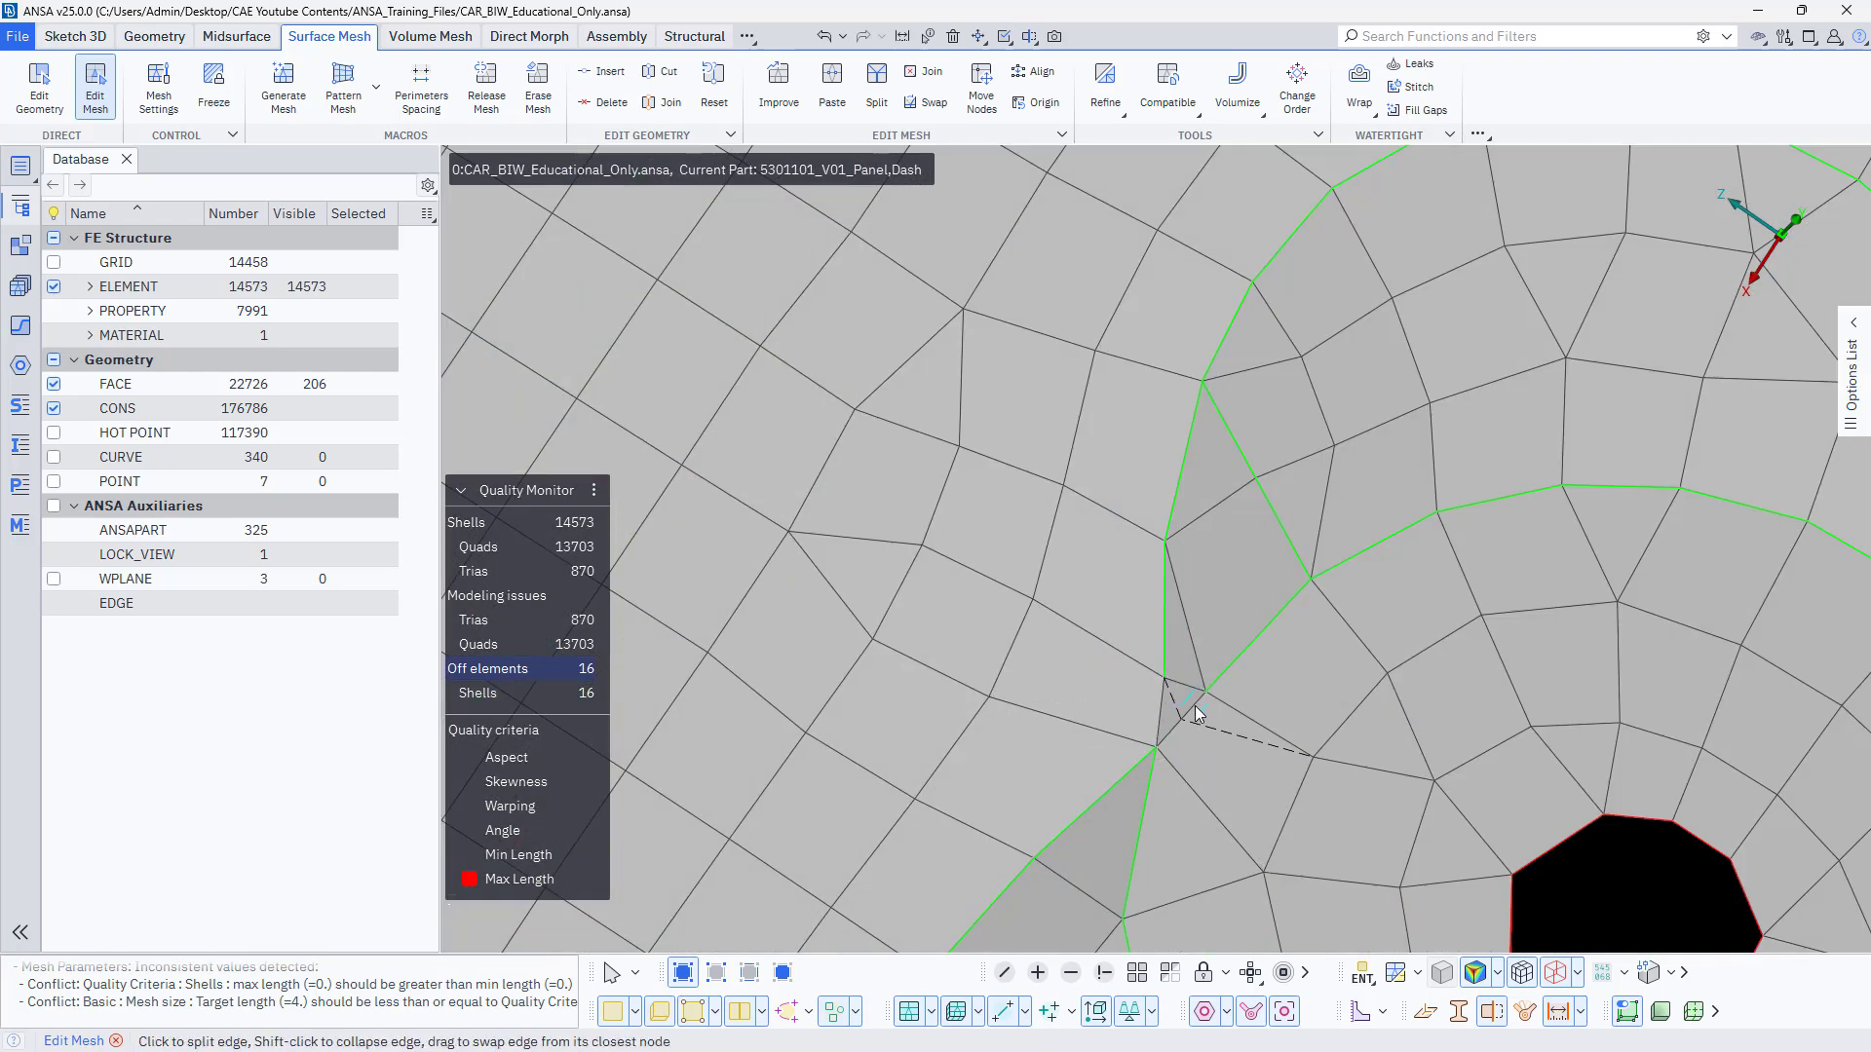
left_click(38, 90)
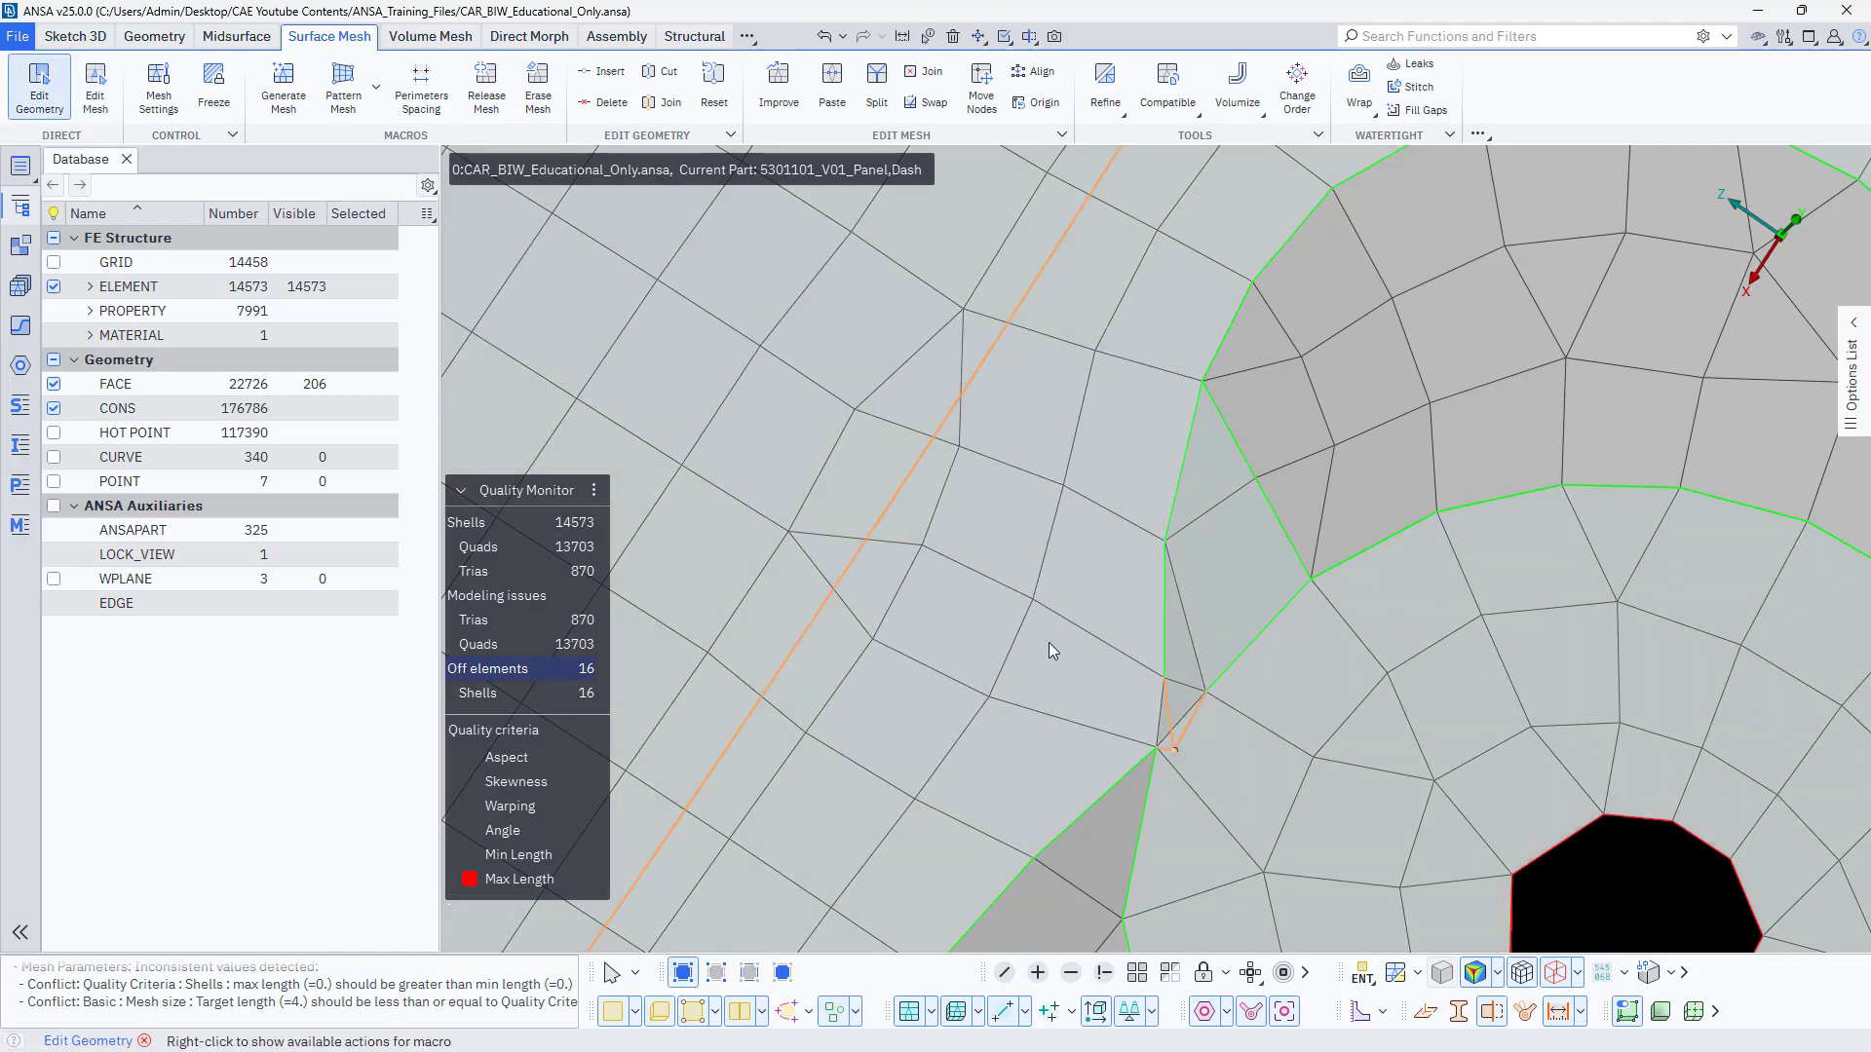
left_click(1198, 726)
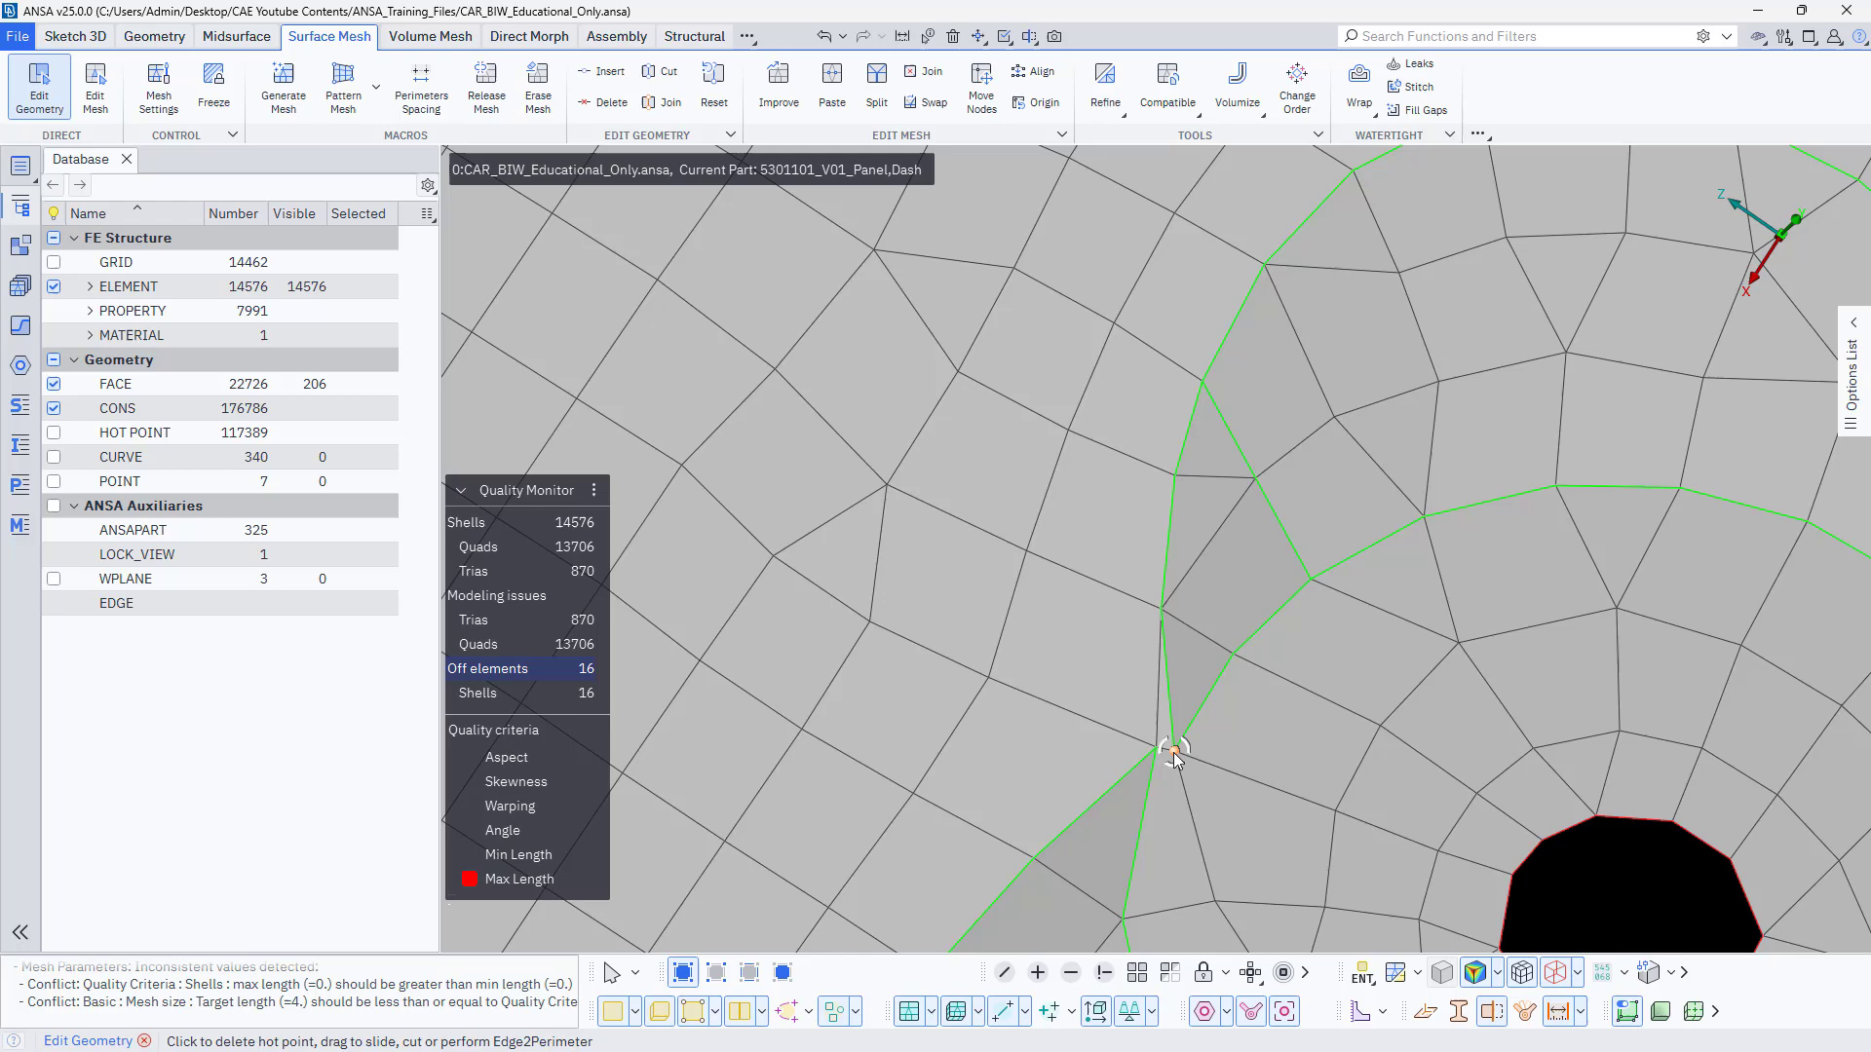
Try to slide the hot point at the rim's tip onto the neighbouring corner hot point.
left_click_drag(1173, 751, 1166, 753)
right_click(1172, 752)
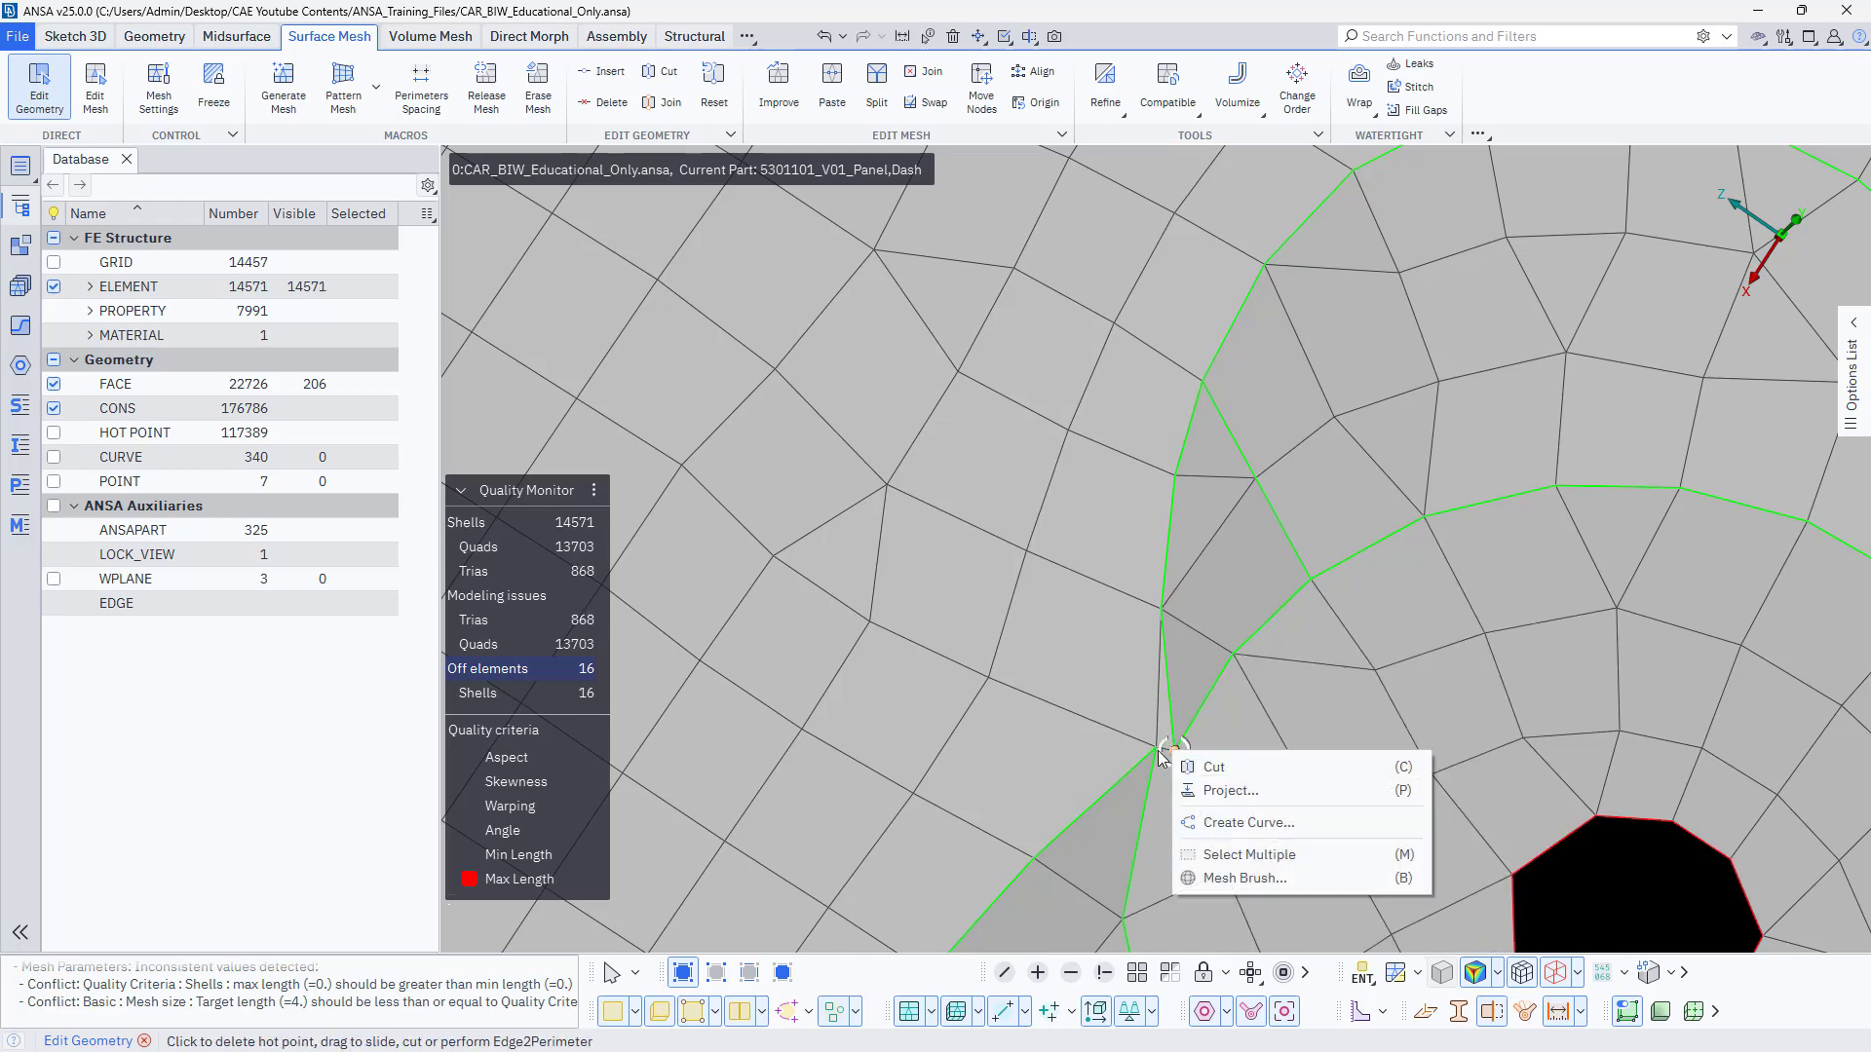
left_click(1155, 750)
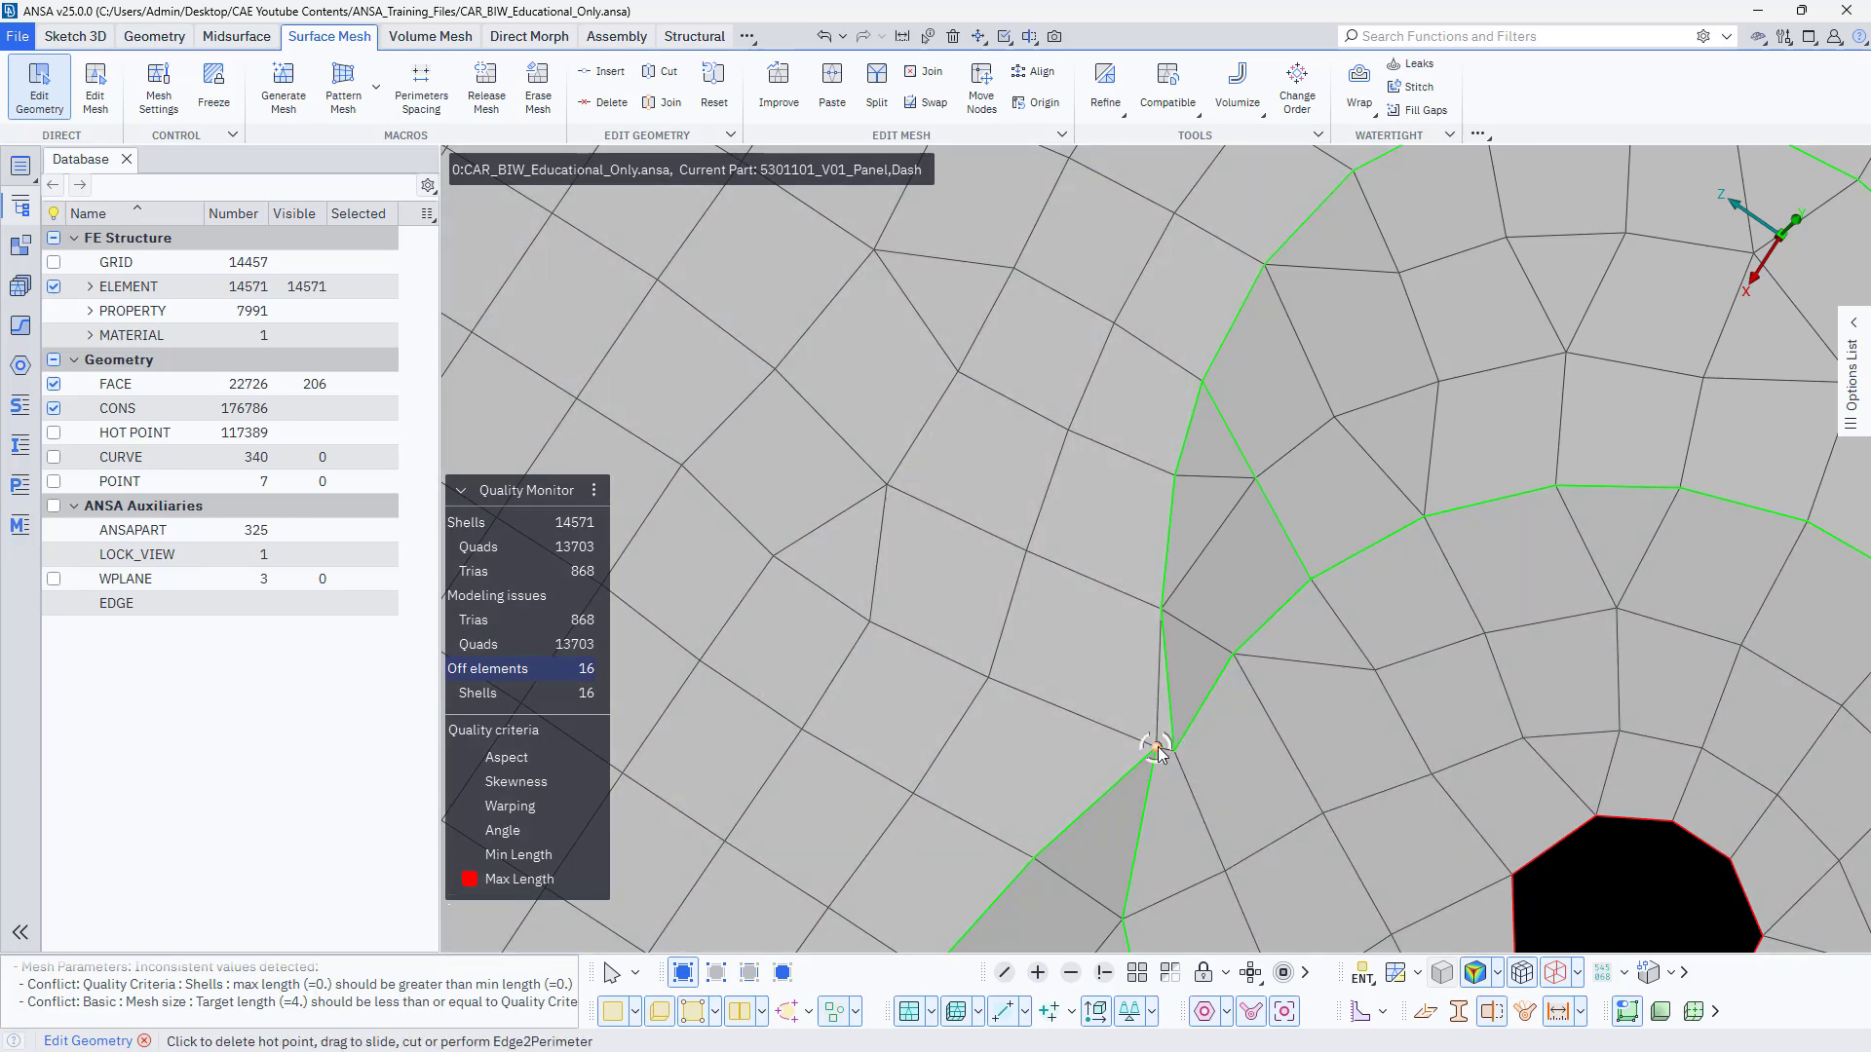
right_click(1156, 747)
left_click(1154, 748)
Paste the node at the rim's tip onto the adjacent corner node with Edit Mesh.
left_click(96, 93)
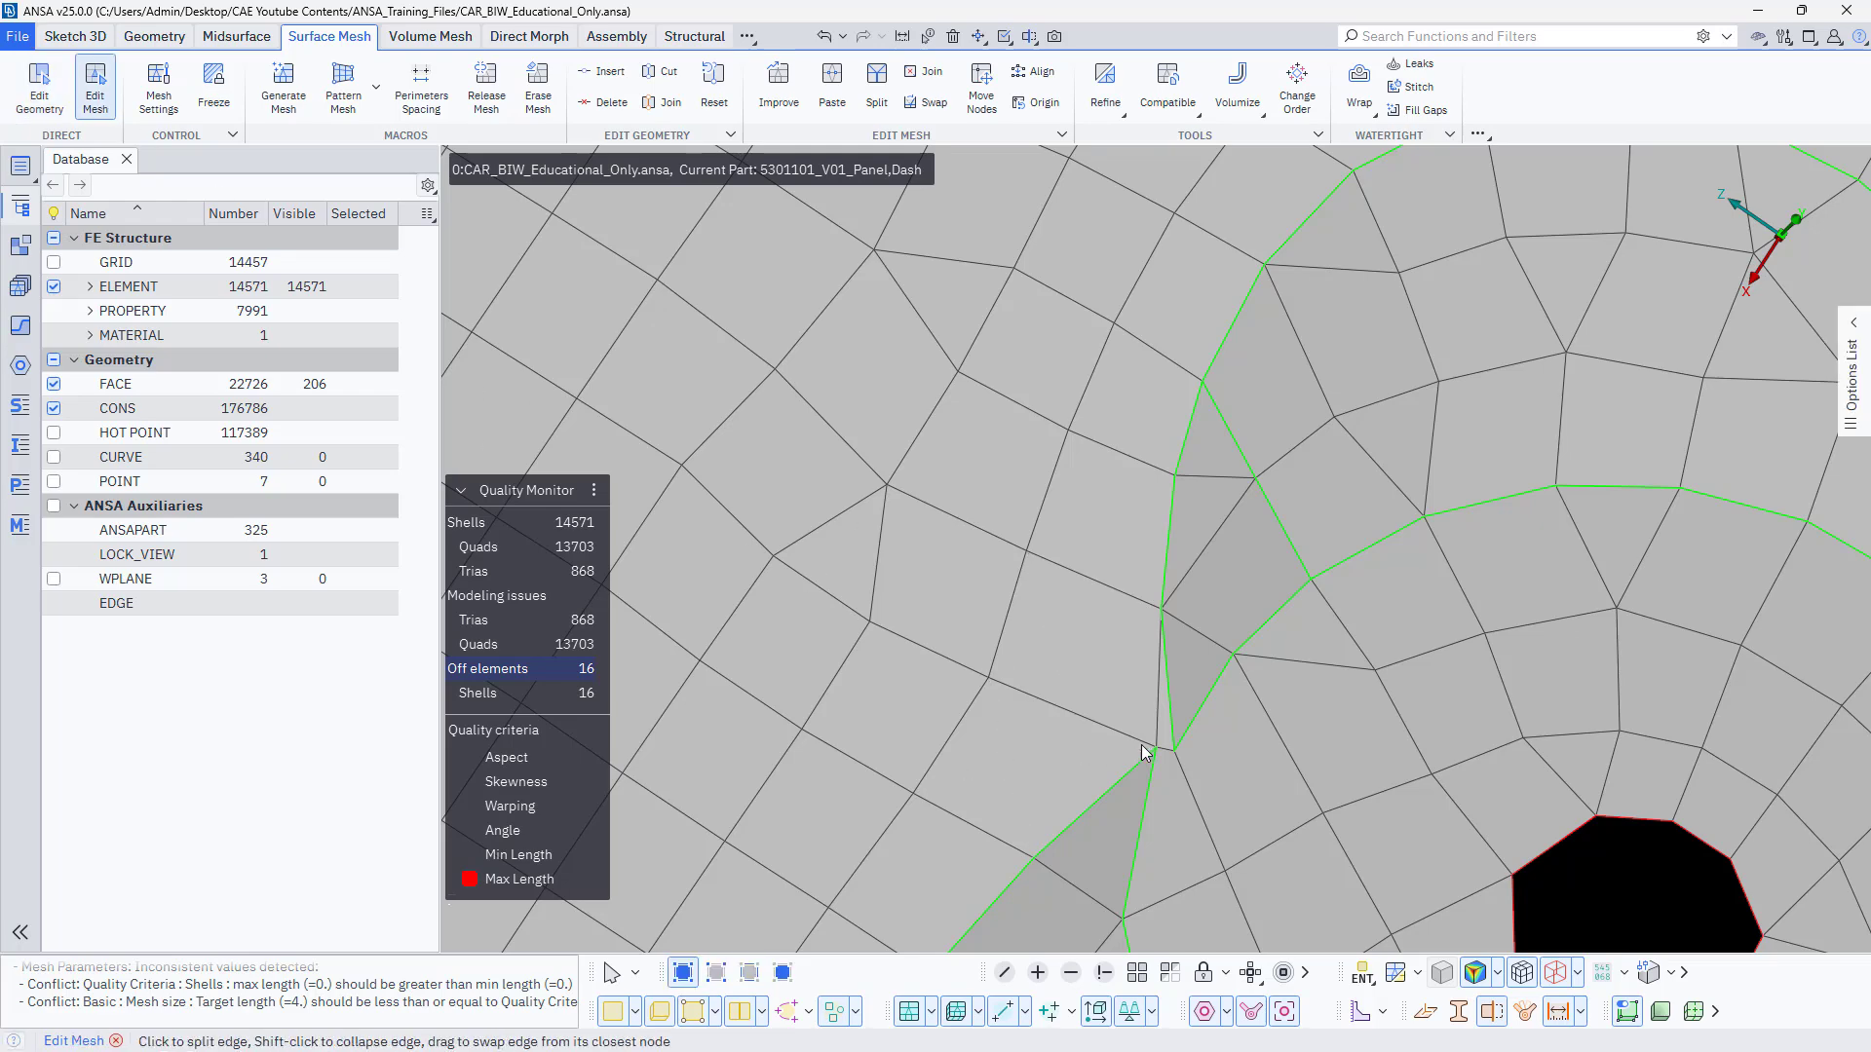
left_click_drag(1168, 754, 1160, 754)
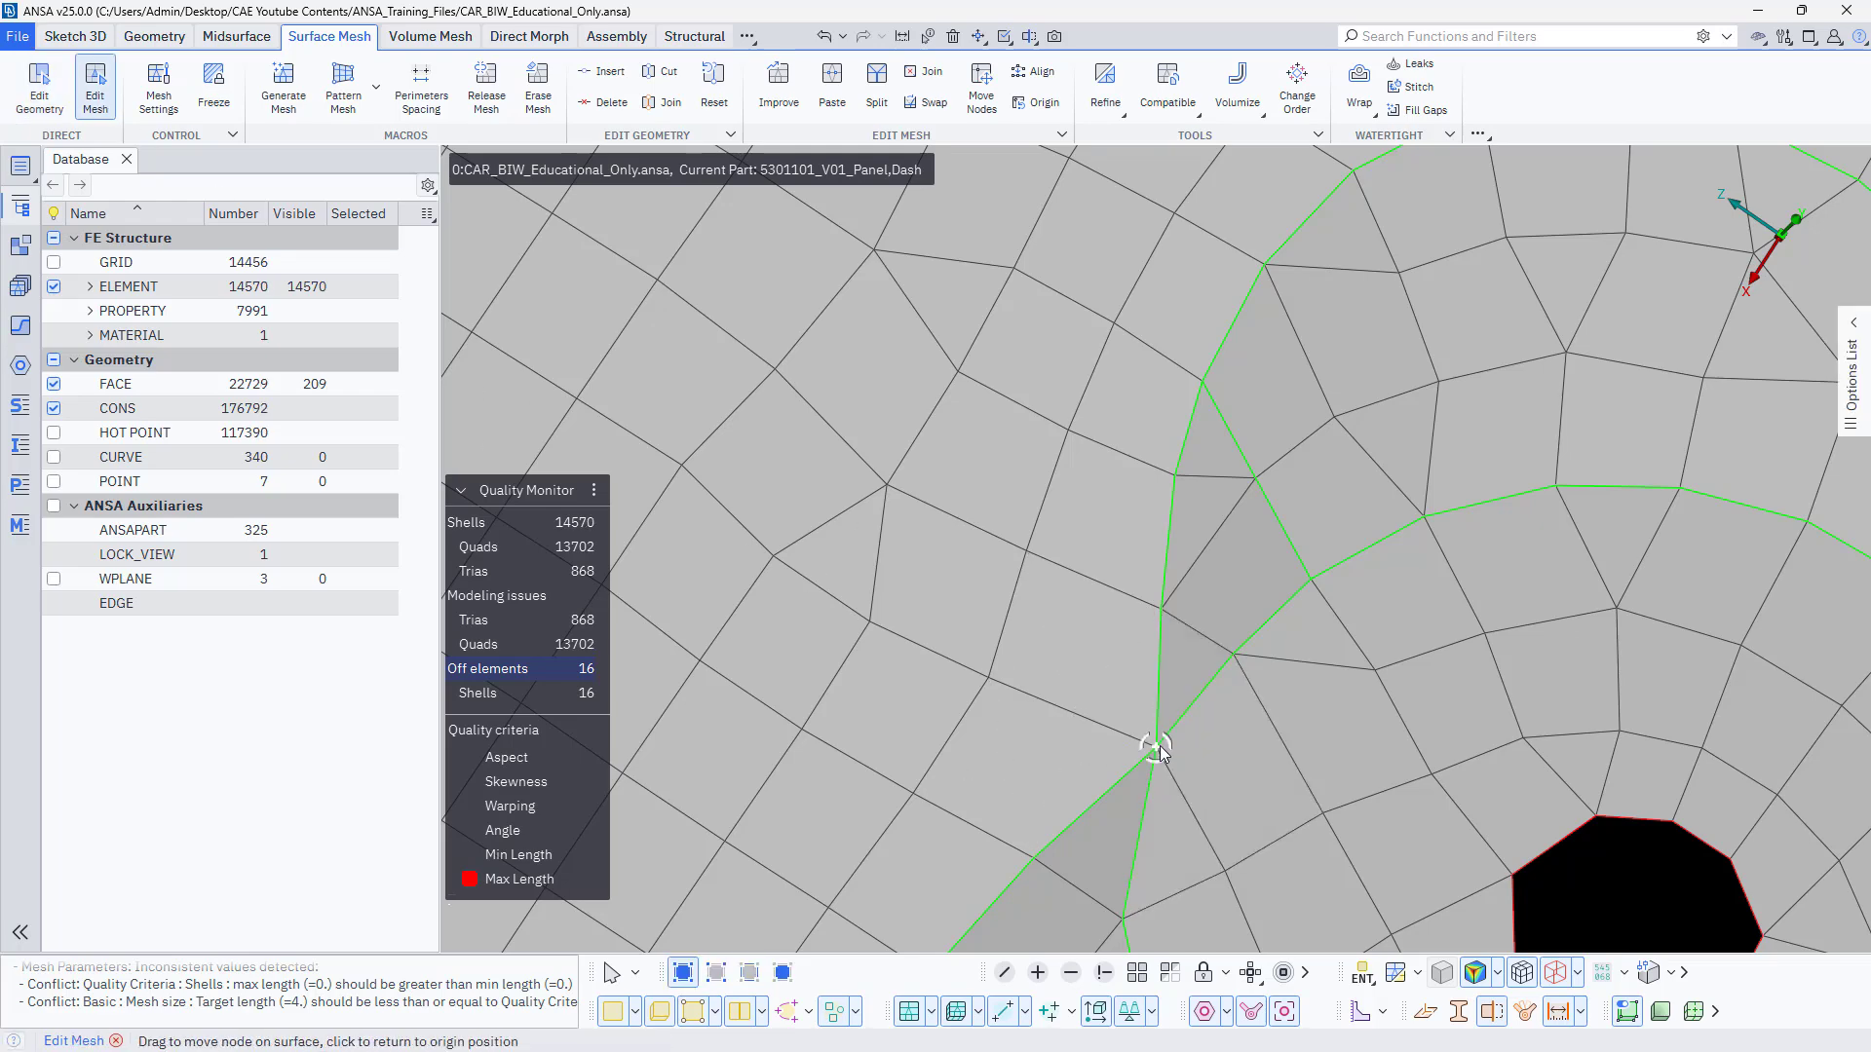
Fix the pair of overlong shells above the elongated hole using Mesh Brush with the Fix Quality action.
scroll(1159, 750, "down", 10)
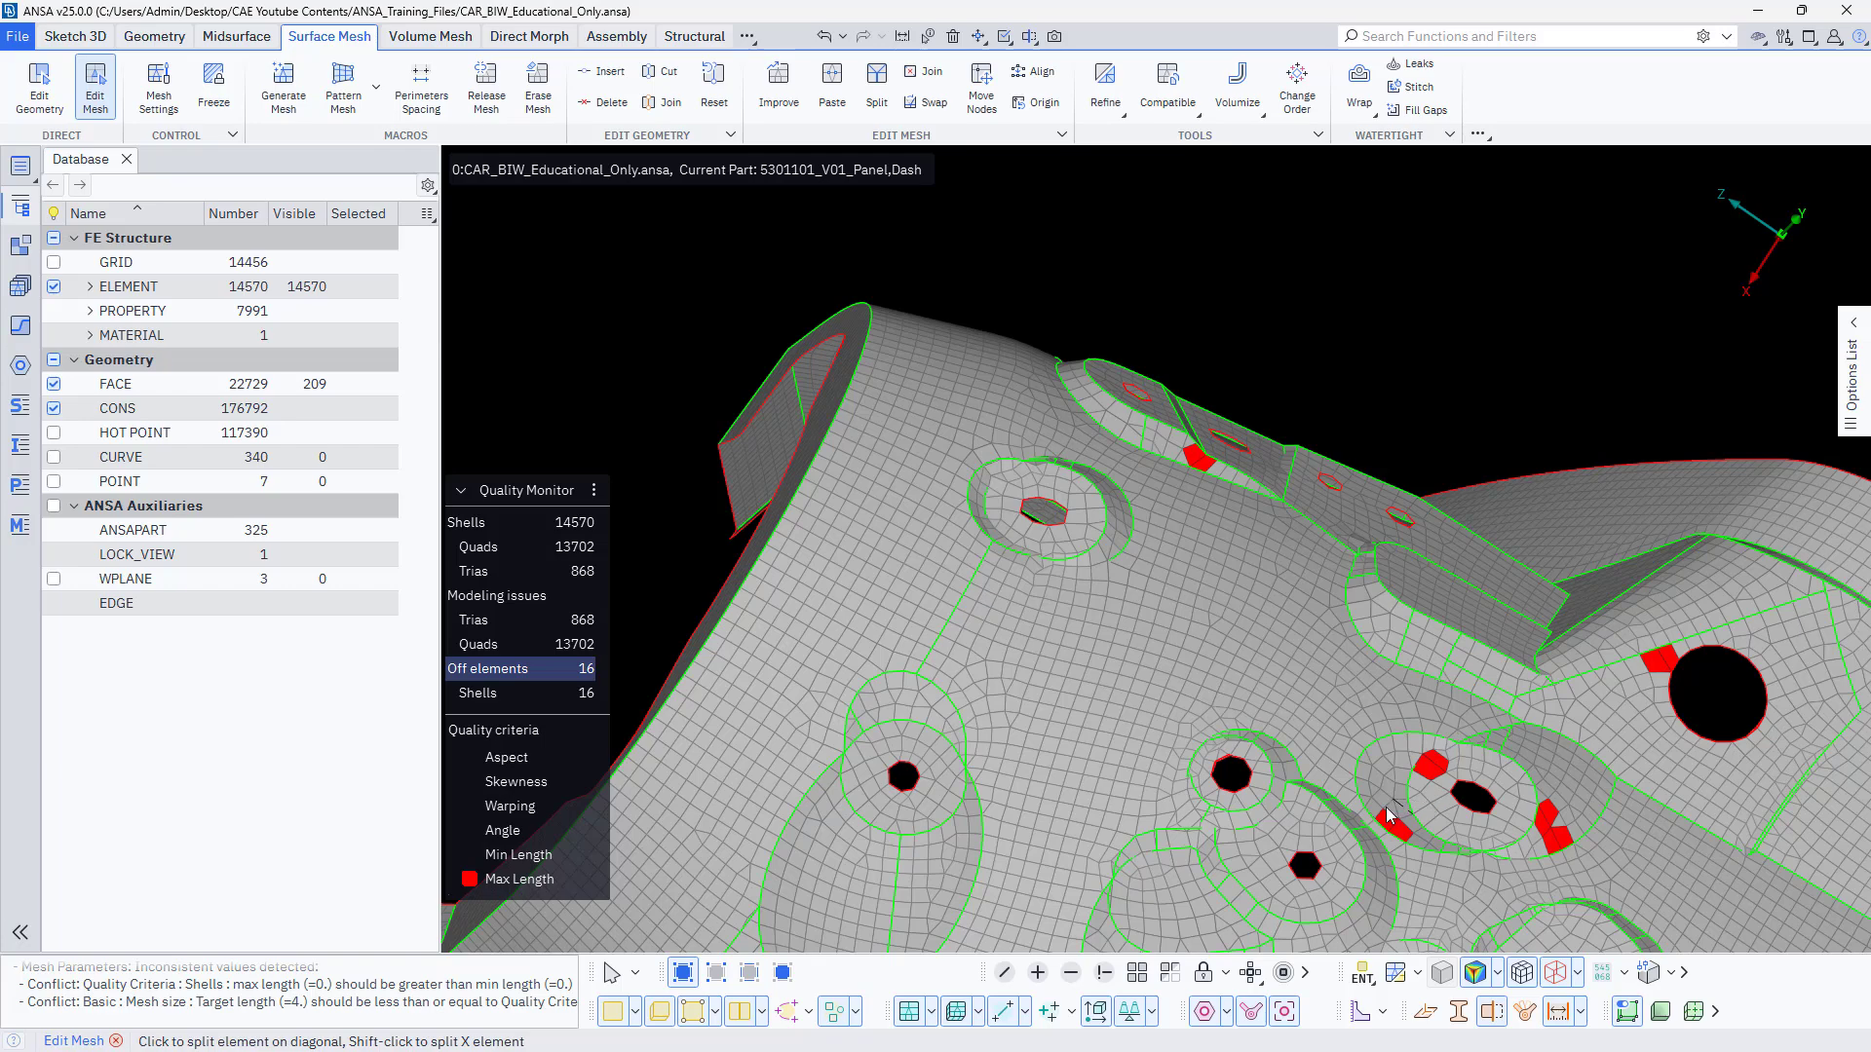
scroll(1388, 817, "up", 5)
right_click(1337, 776)
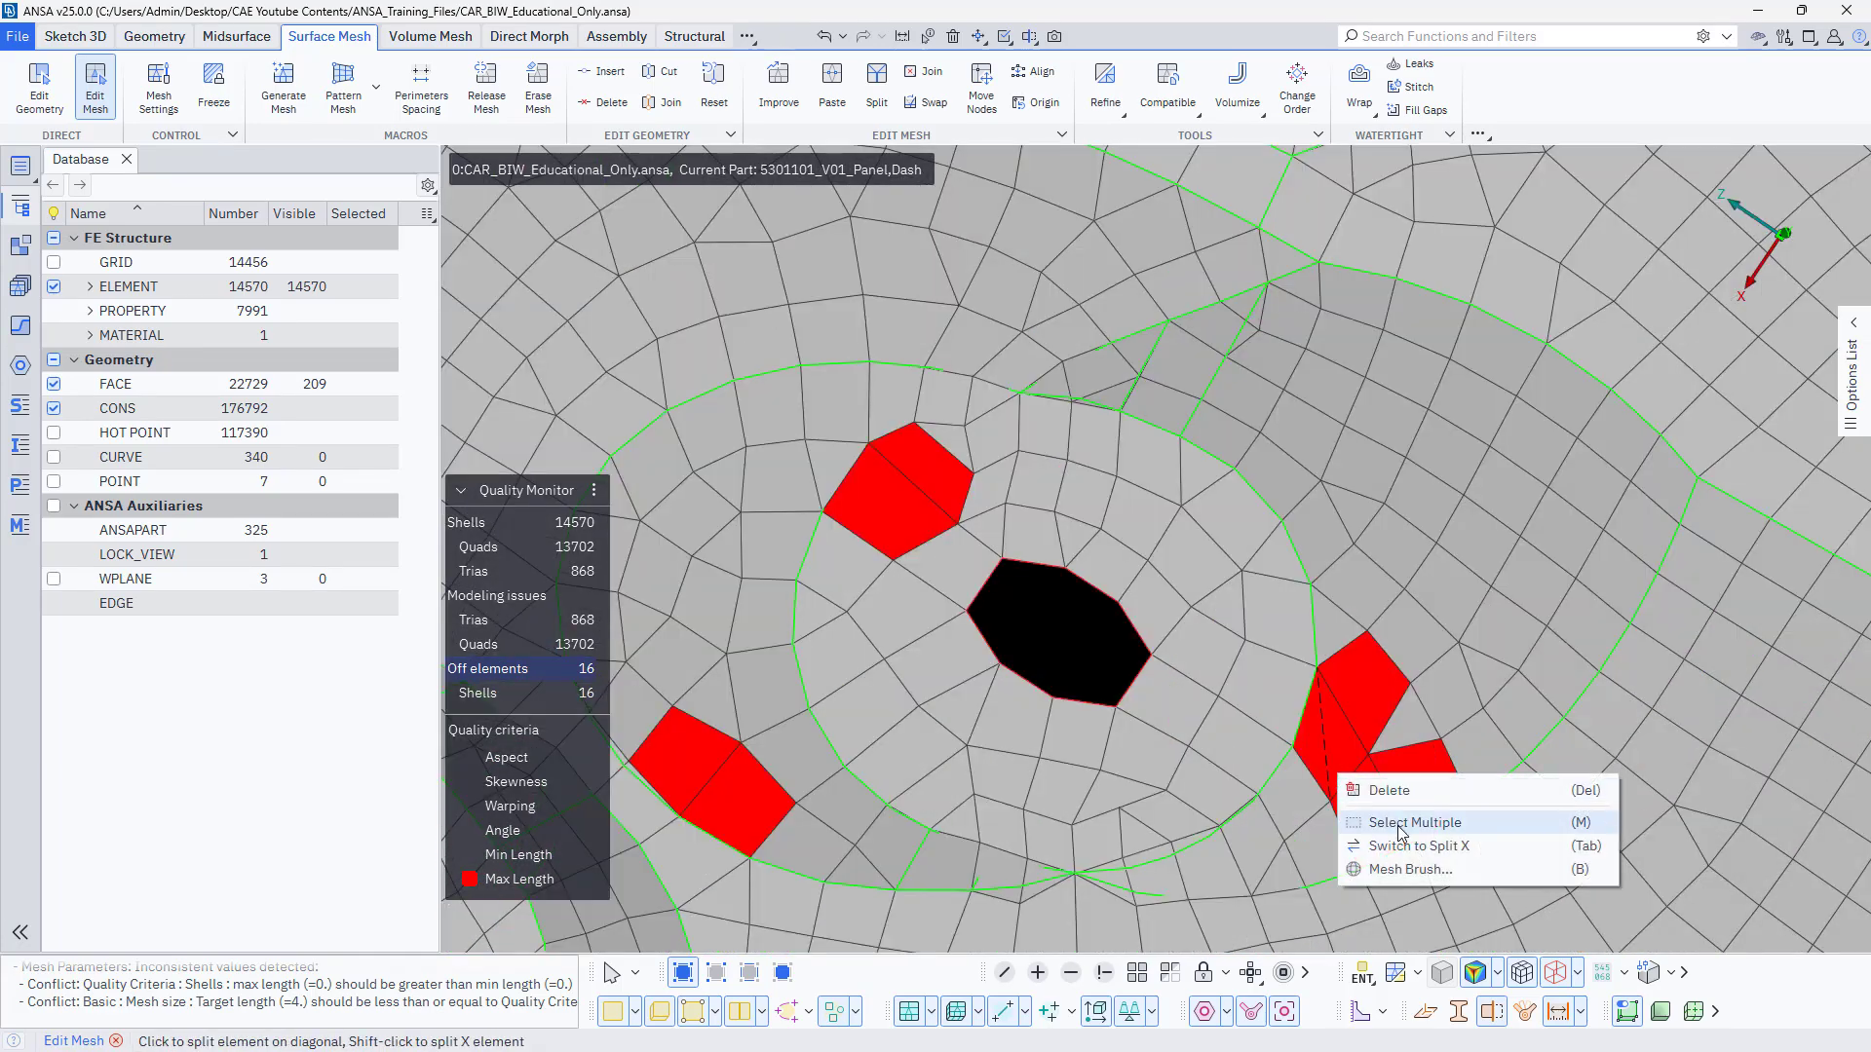
left_click(1403, 868)
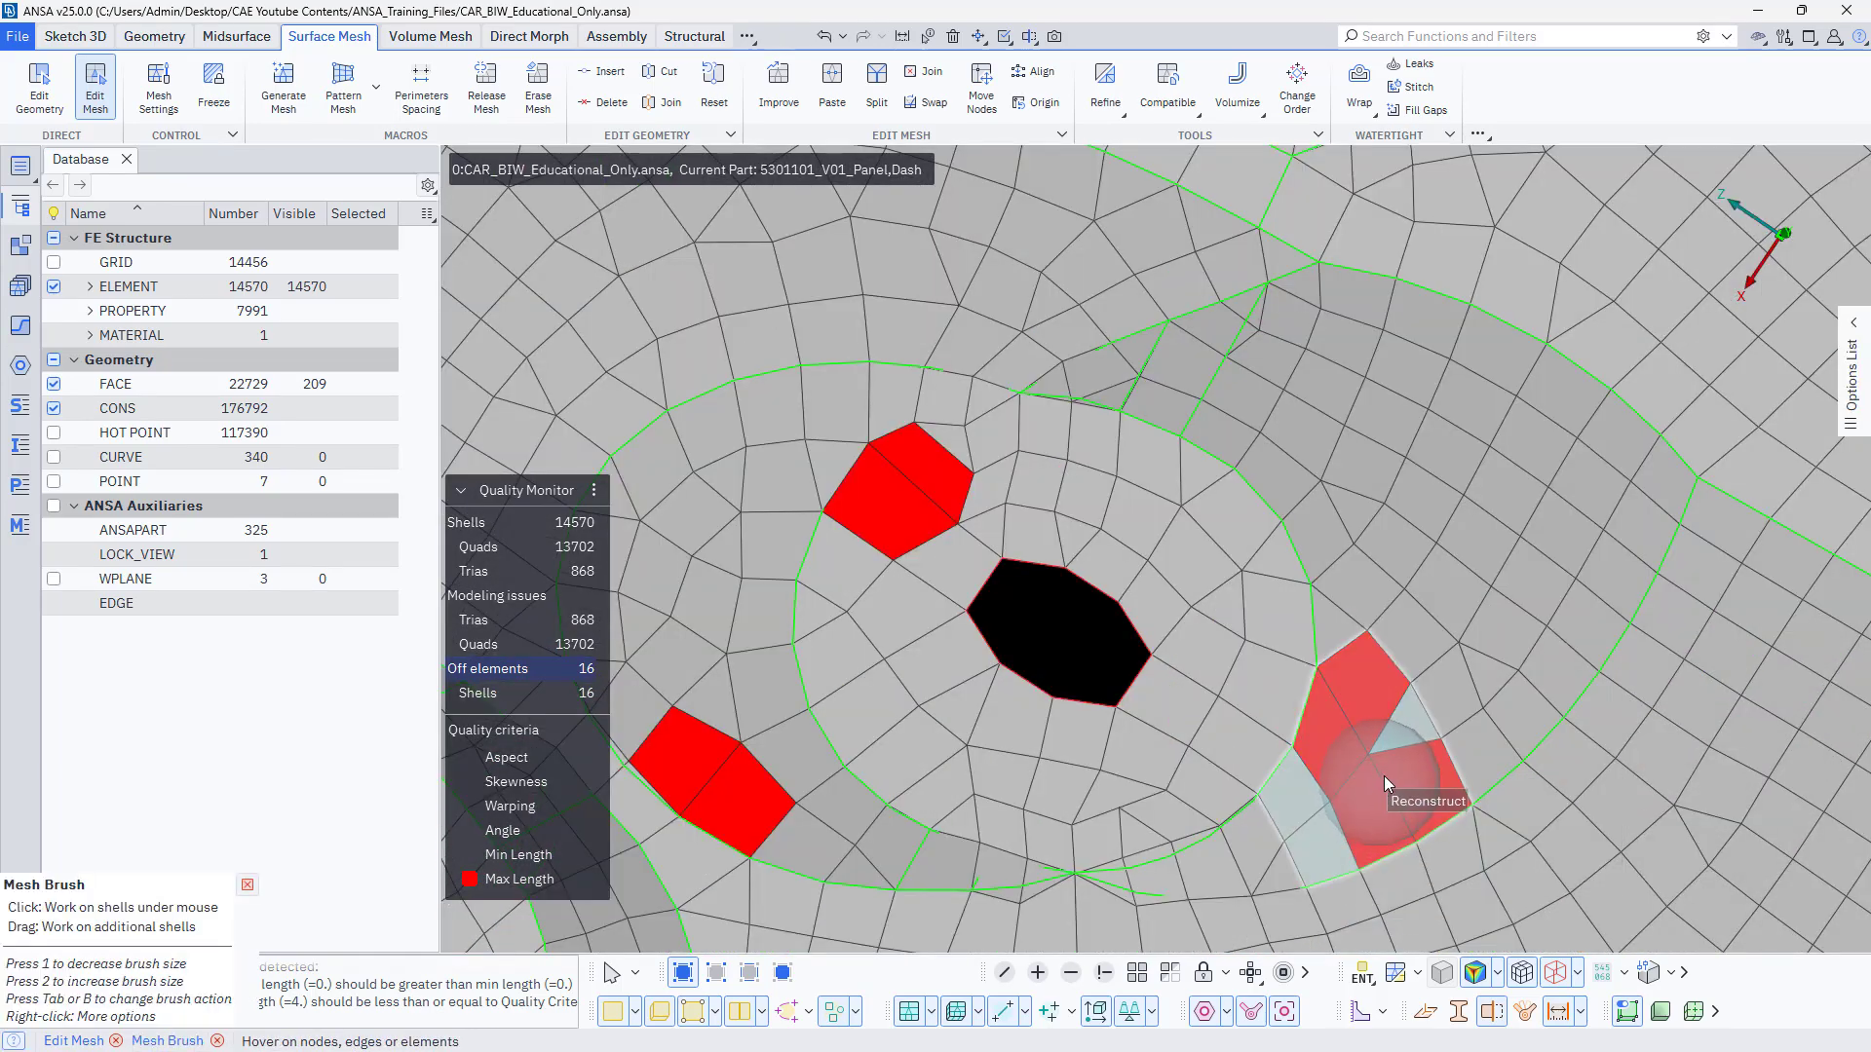
key("Tab")
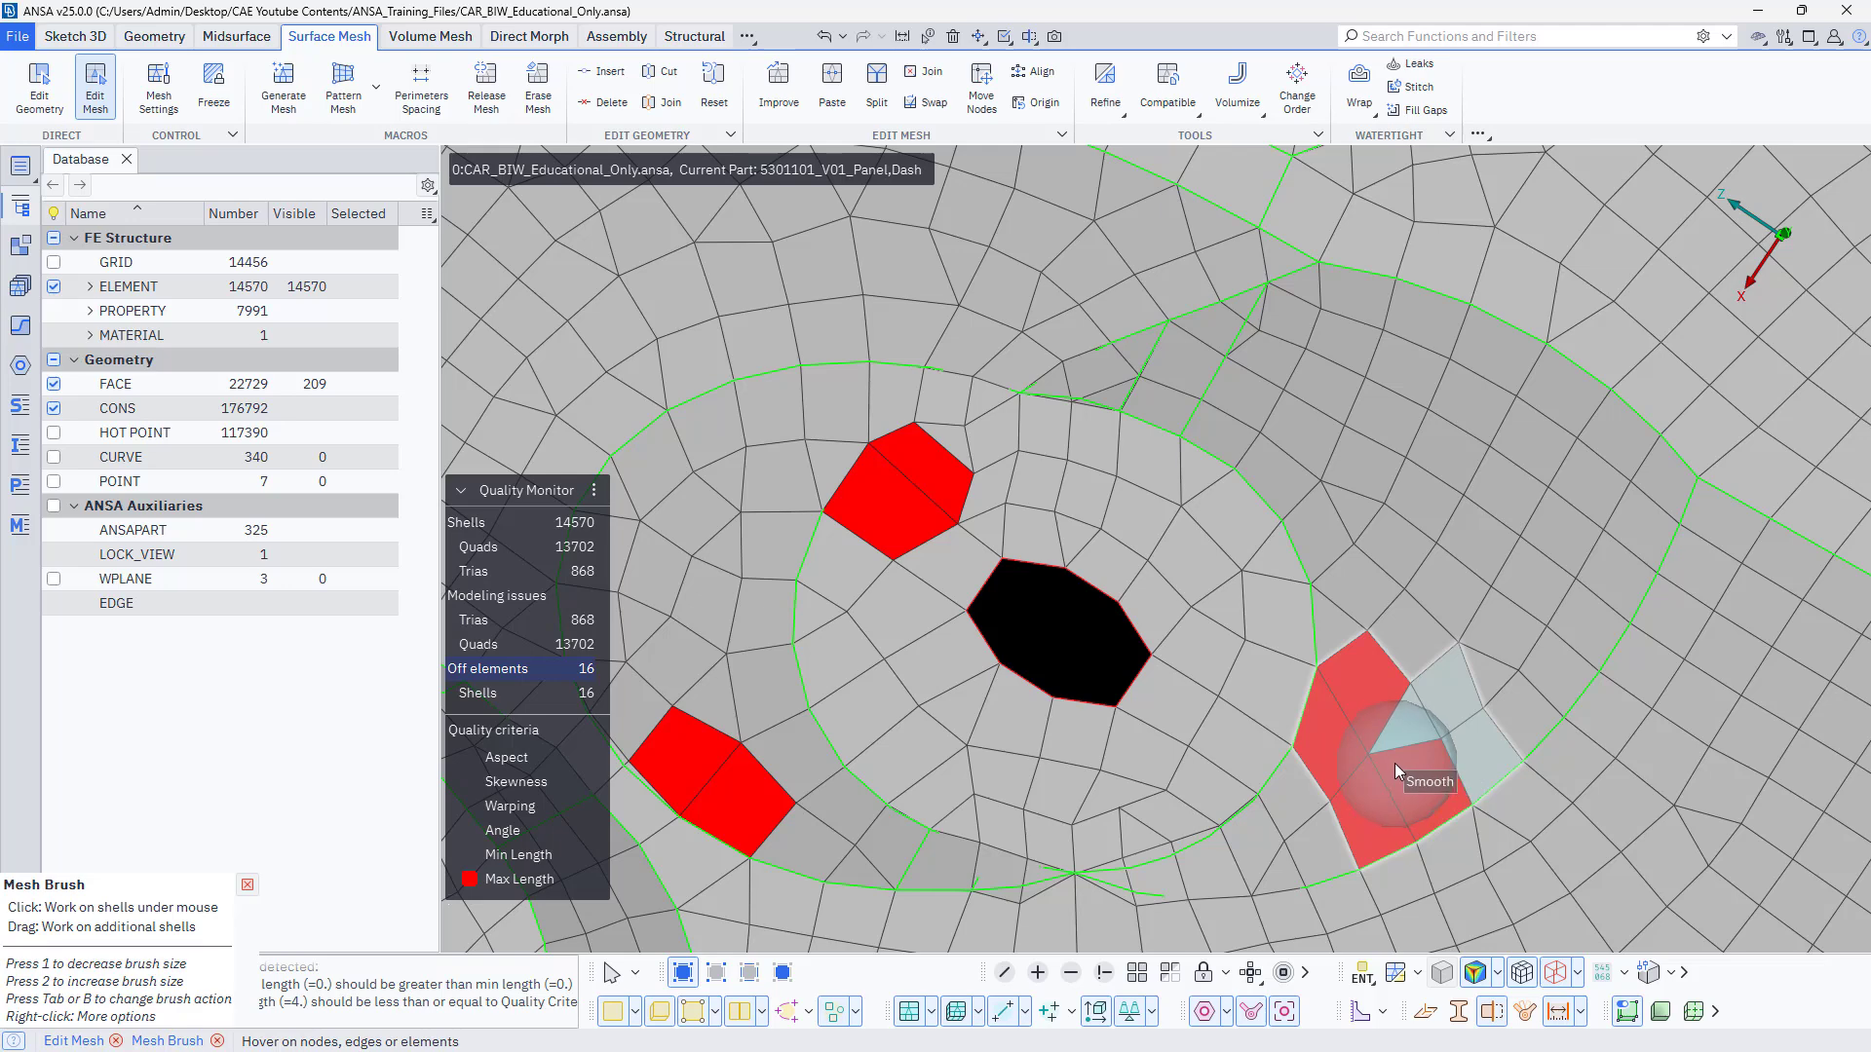
key("Tab")
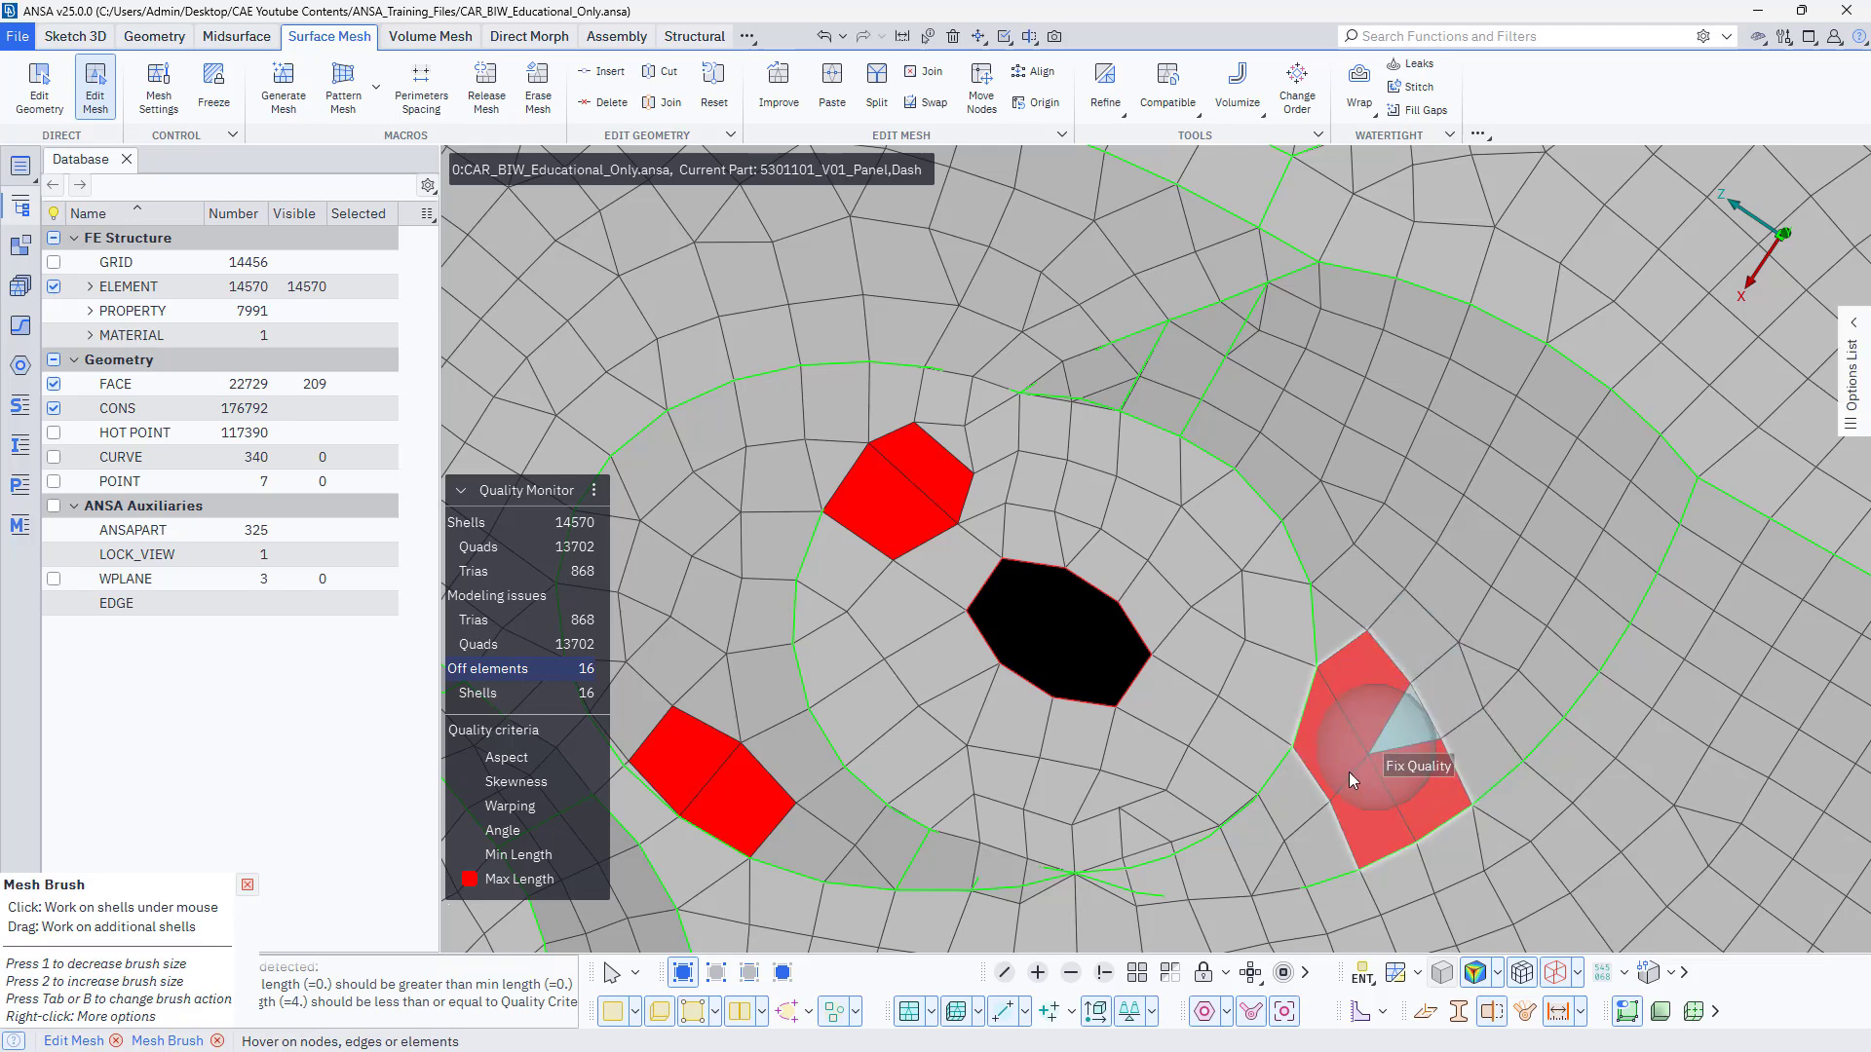
left_click(973, 497)
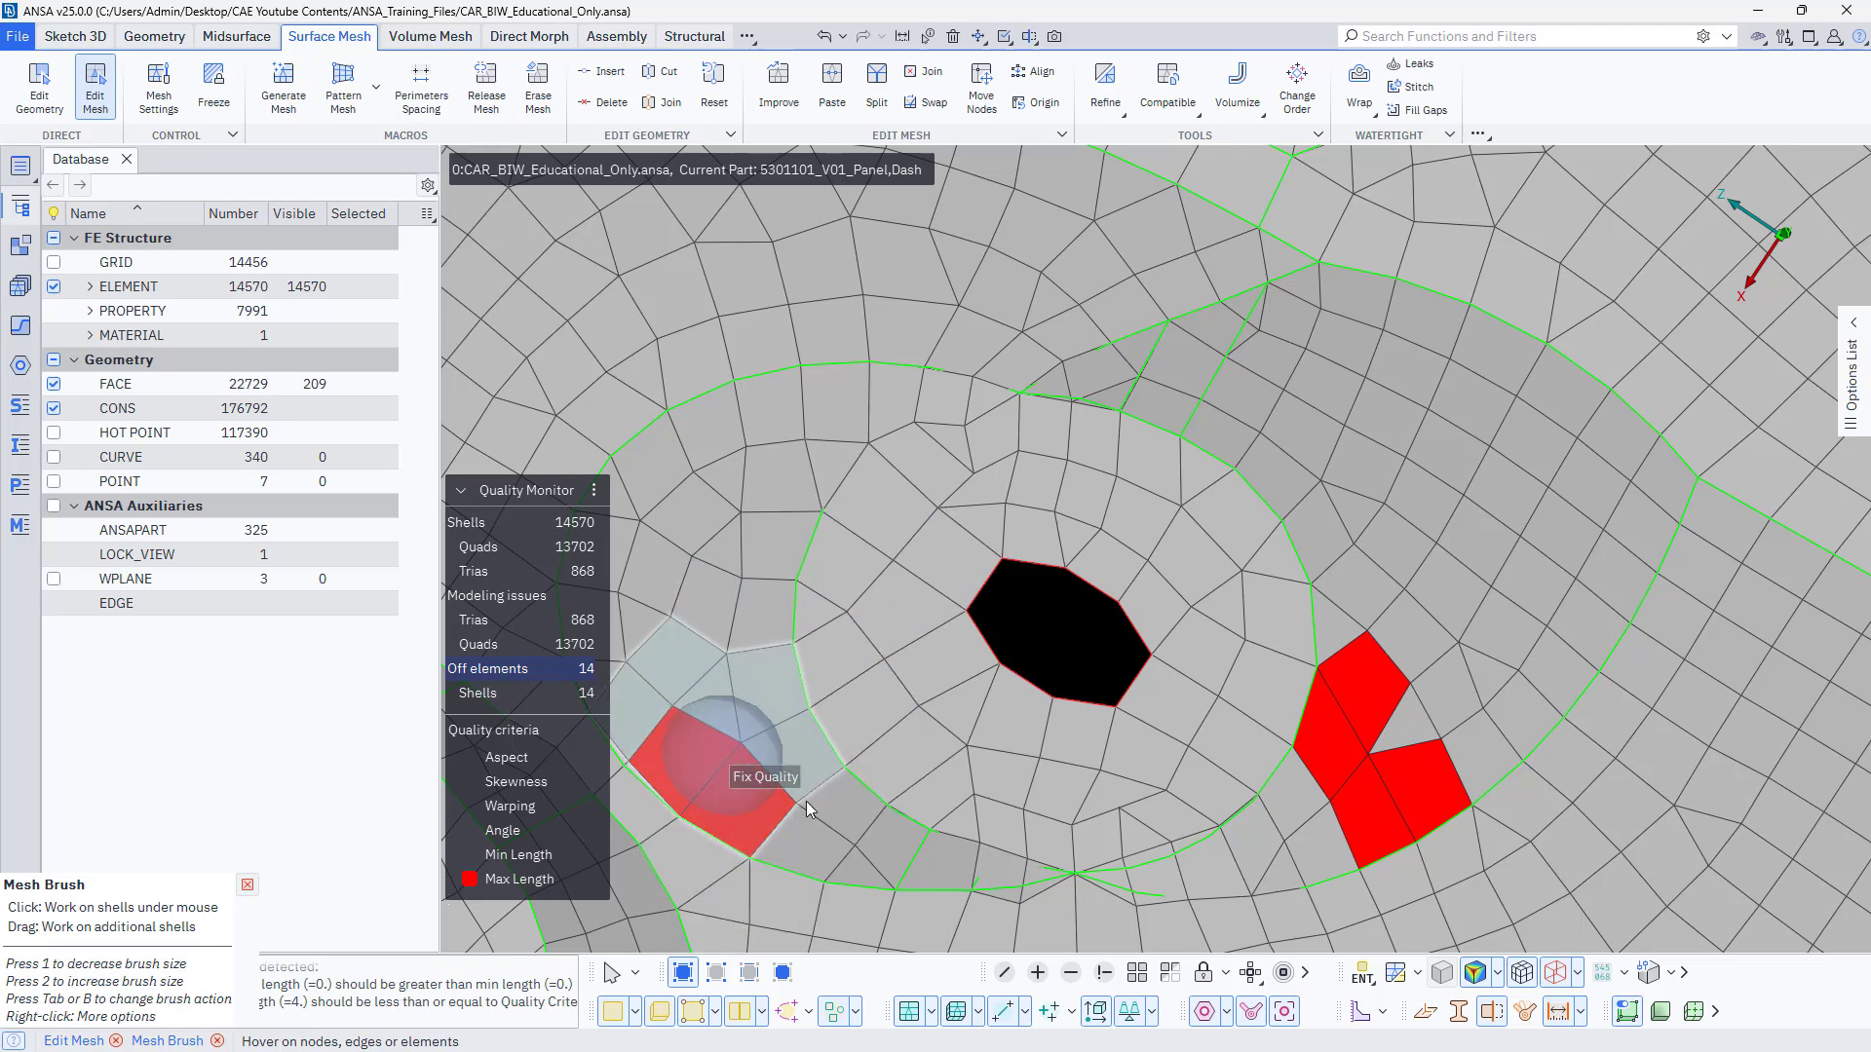
Inspect the remaining violations around the panel's upper recesses with the Warping and Angle criteria also displayed.
scroll(988, 744, "down", 5)
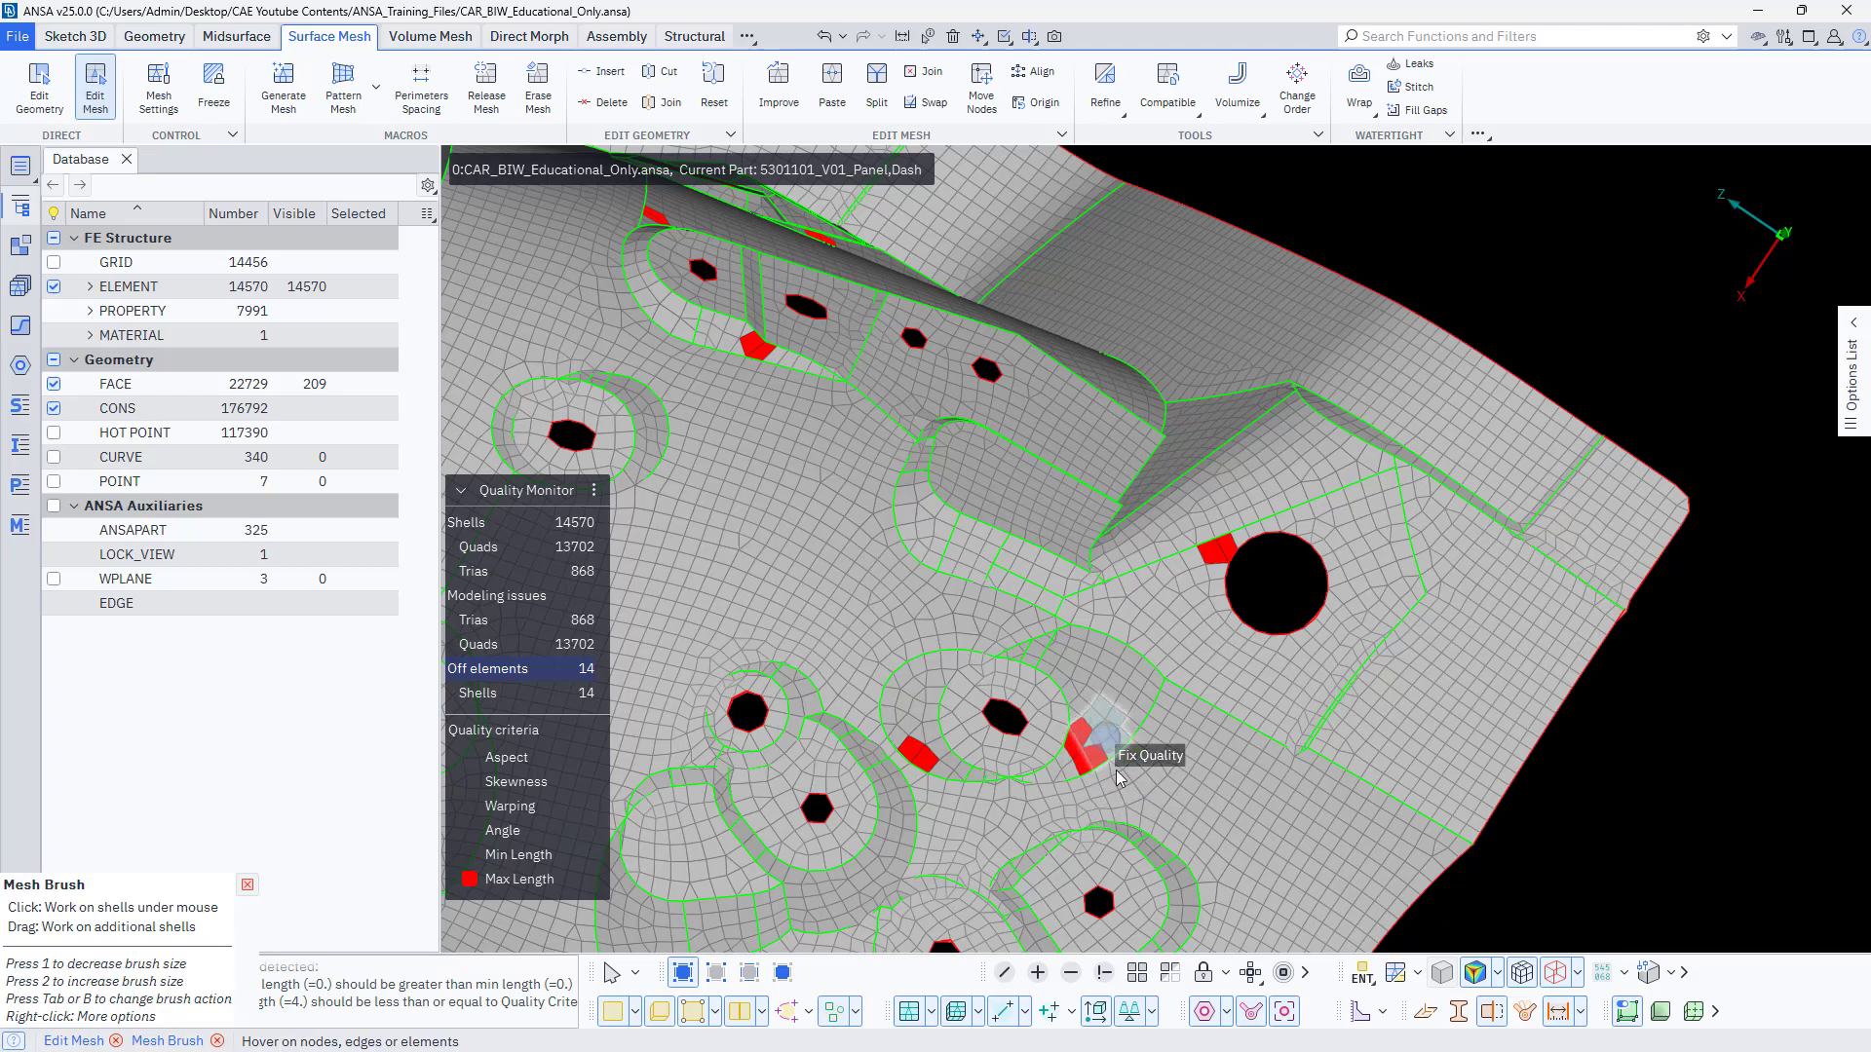
middle_click_drag(811, 427, 1042, 802, "ctrl")
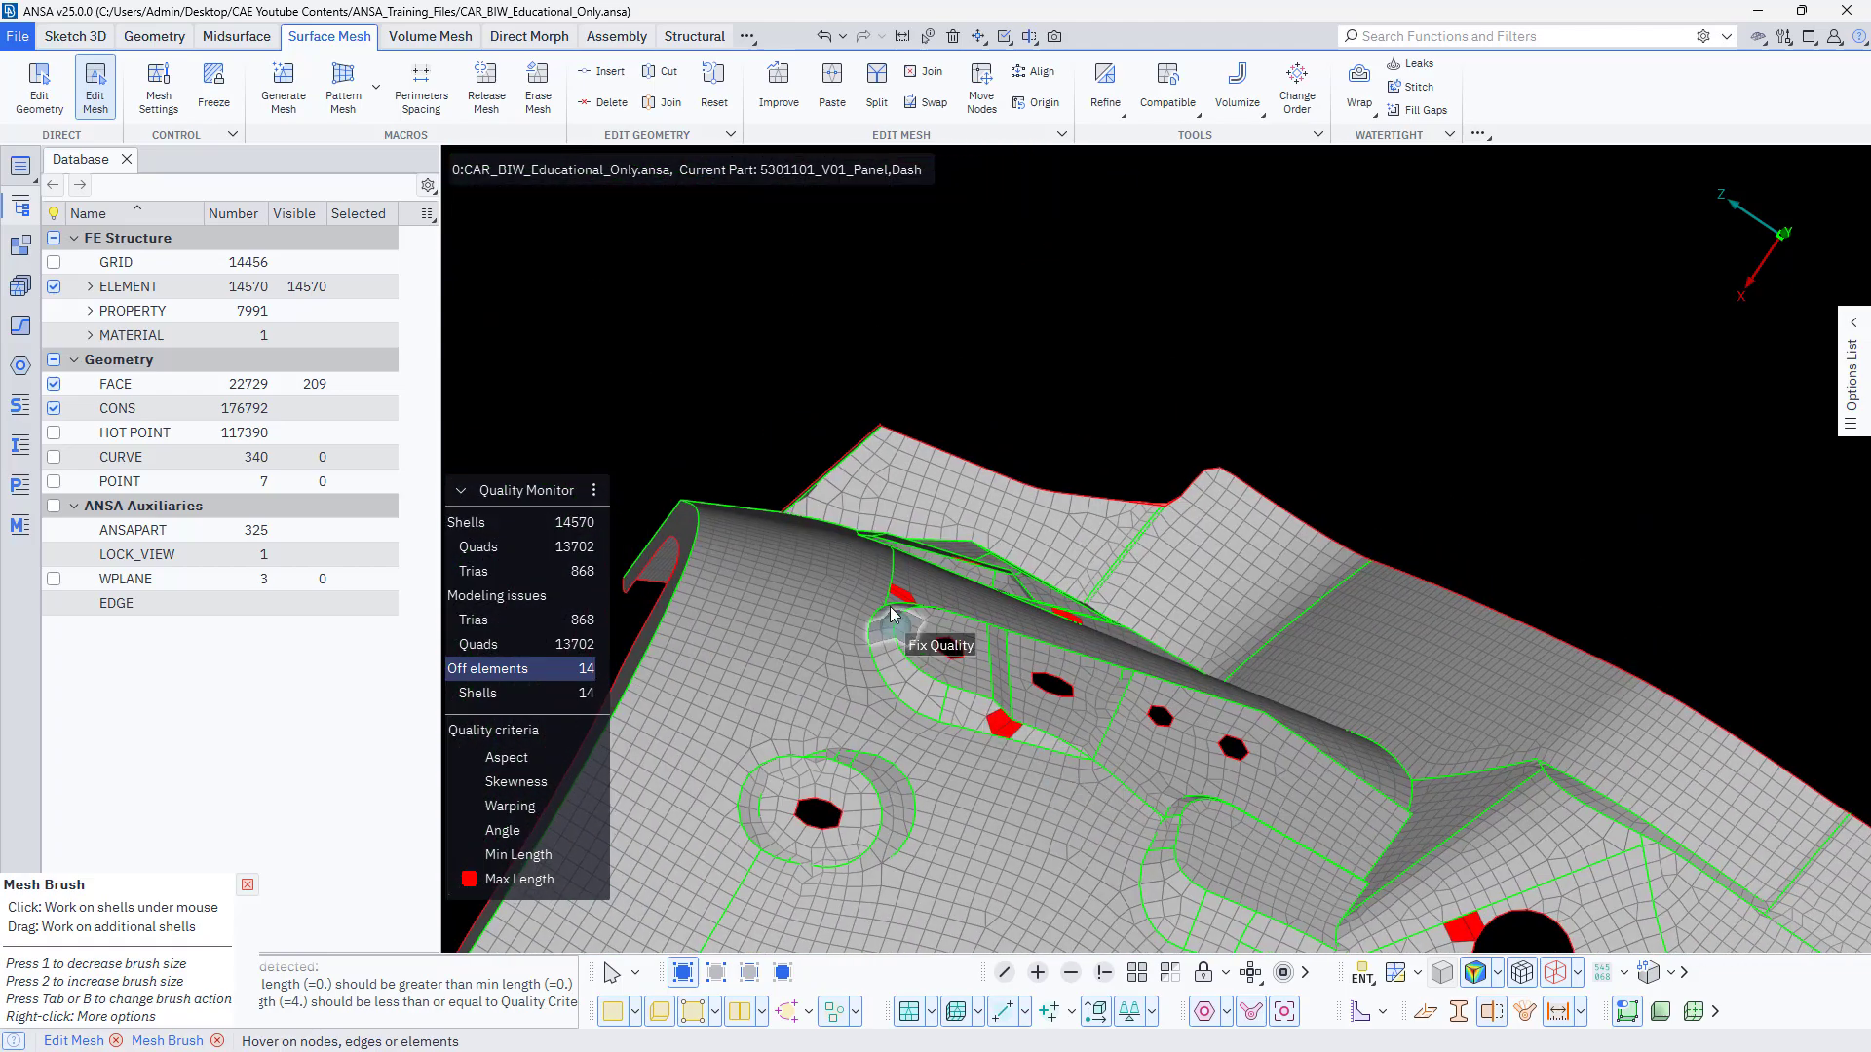
left_click_drag(917, 617, 876, 704, "ctrl")
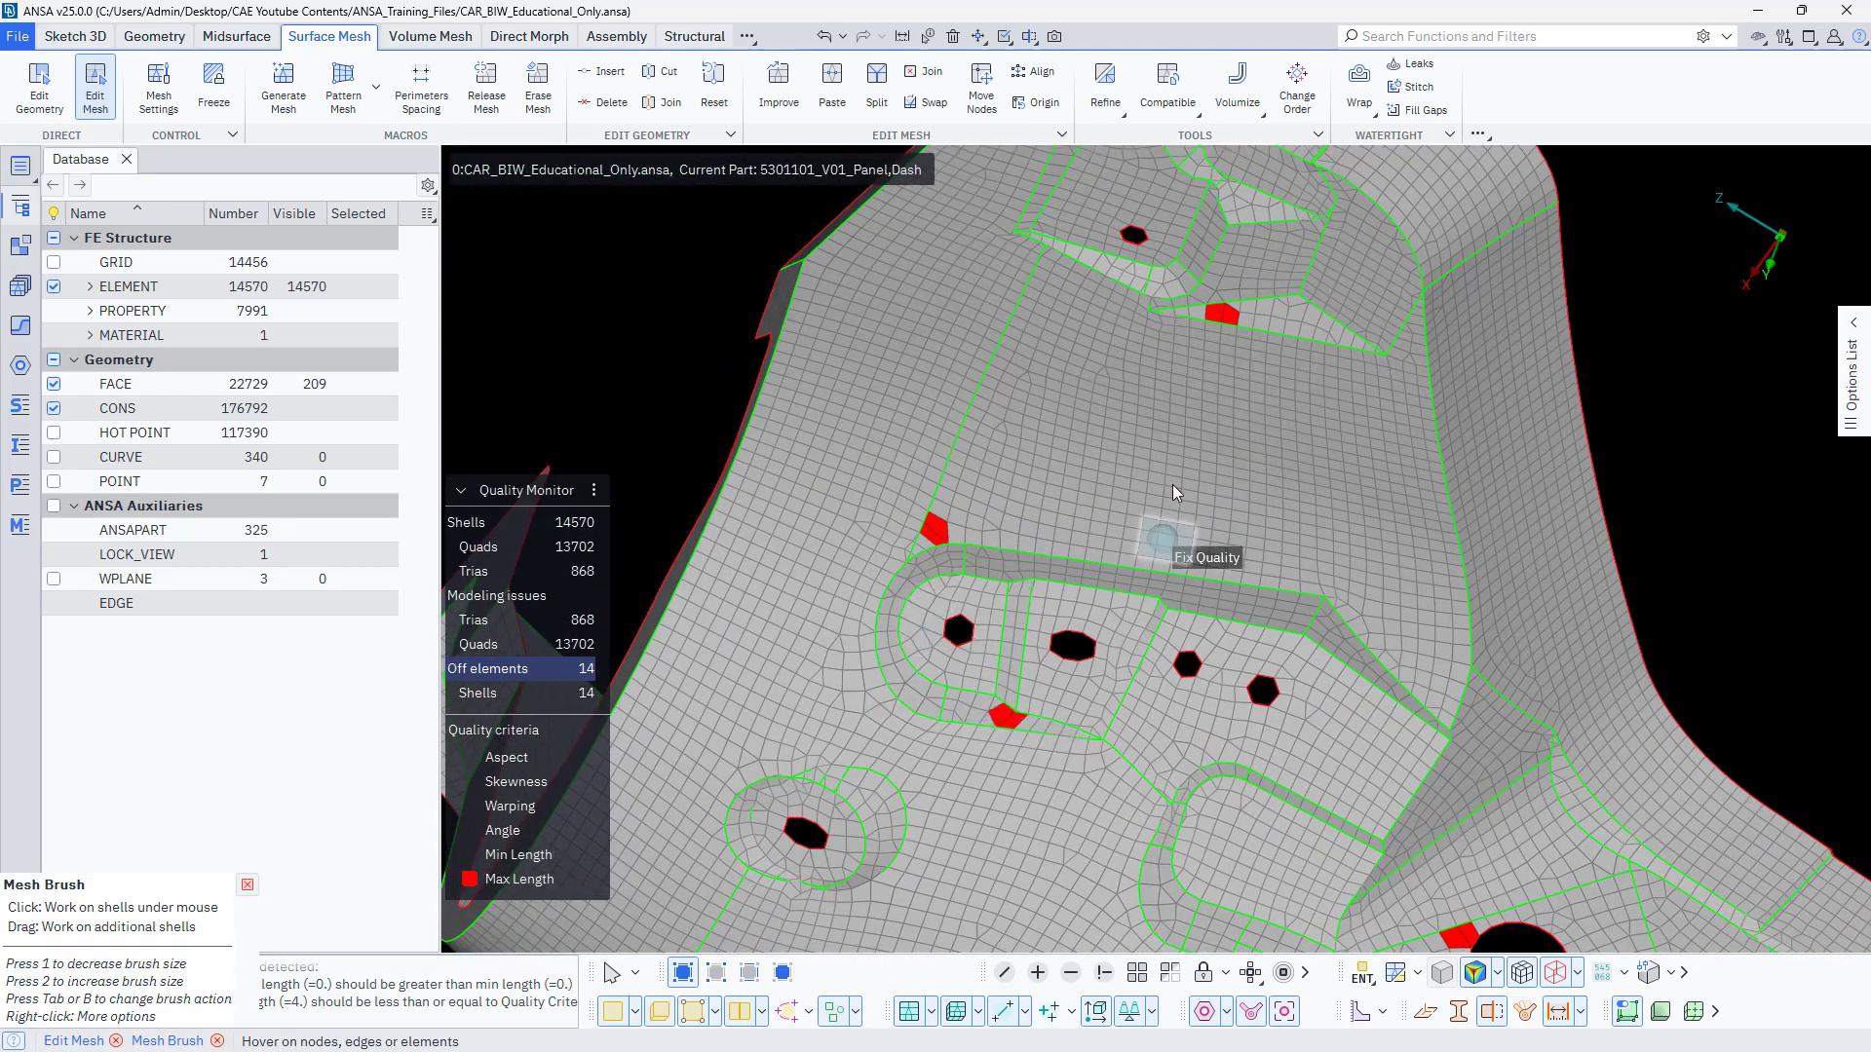
middle_click_drag(1197, 429, 1045, 741, "ctrl")
scroll(1056, 726, "up", 3)
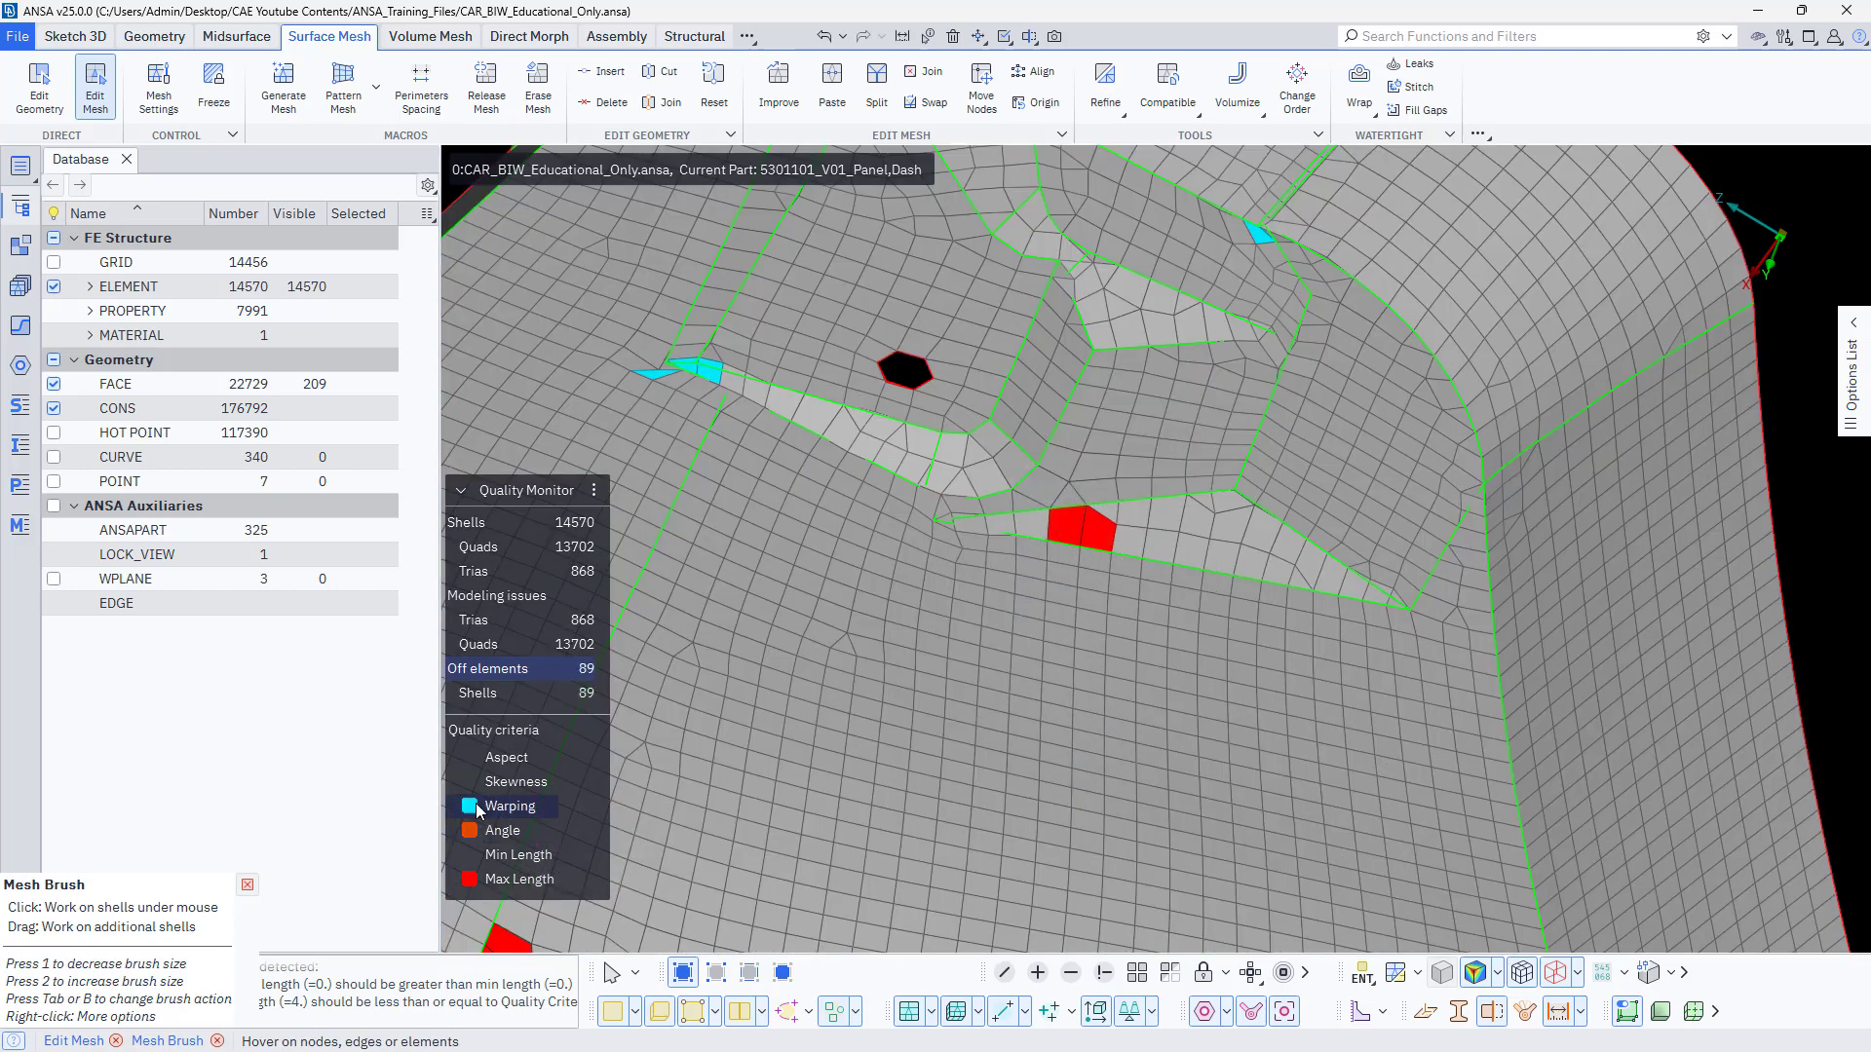
Display all quality criteria including Min Length, and apply Mesh Brush Fix Quality to the upper recess's corner, the adjoining narrow strip and the upper flange corner.
left_click(470, 855)
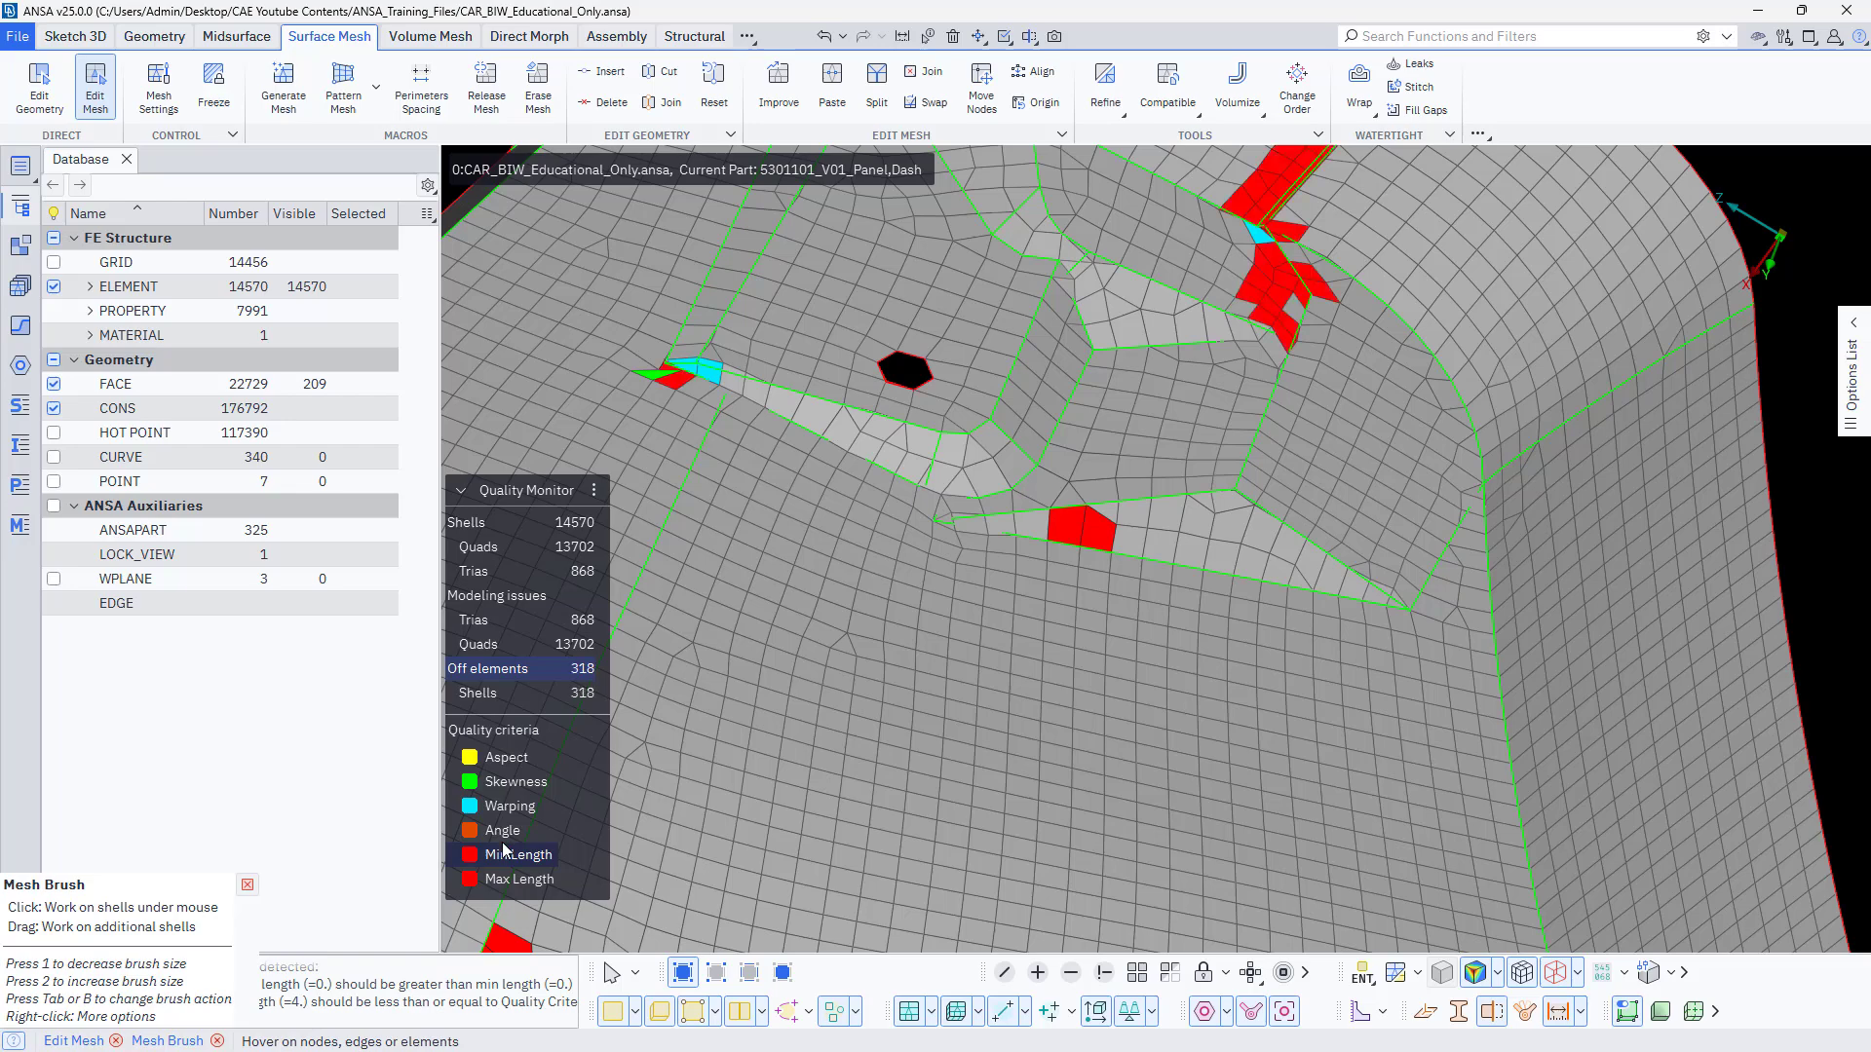
middle_click_drag(1069, 639, 982, 850, "ctrl")
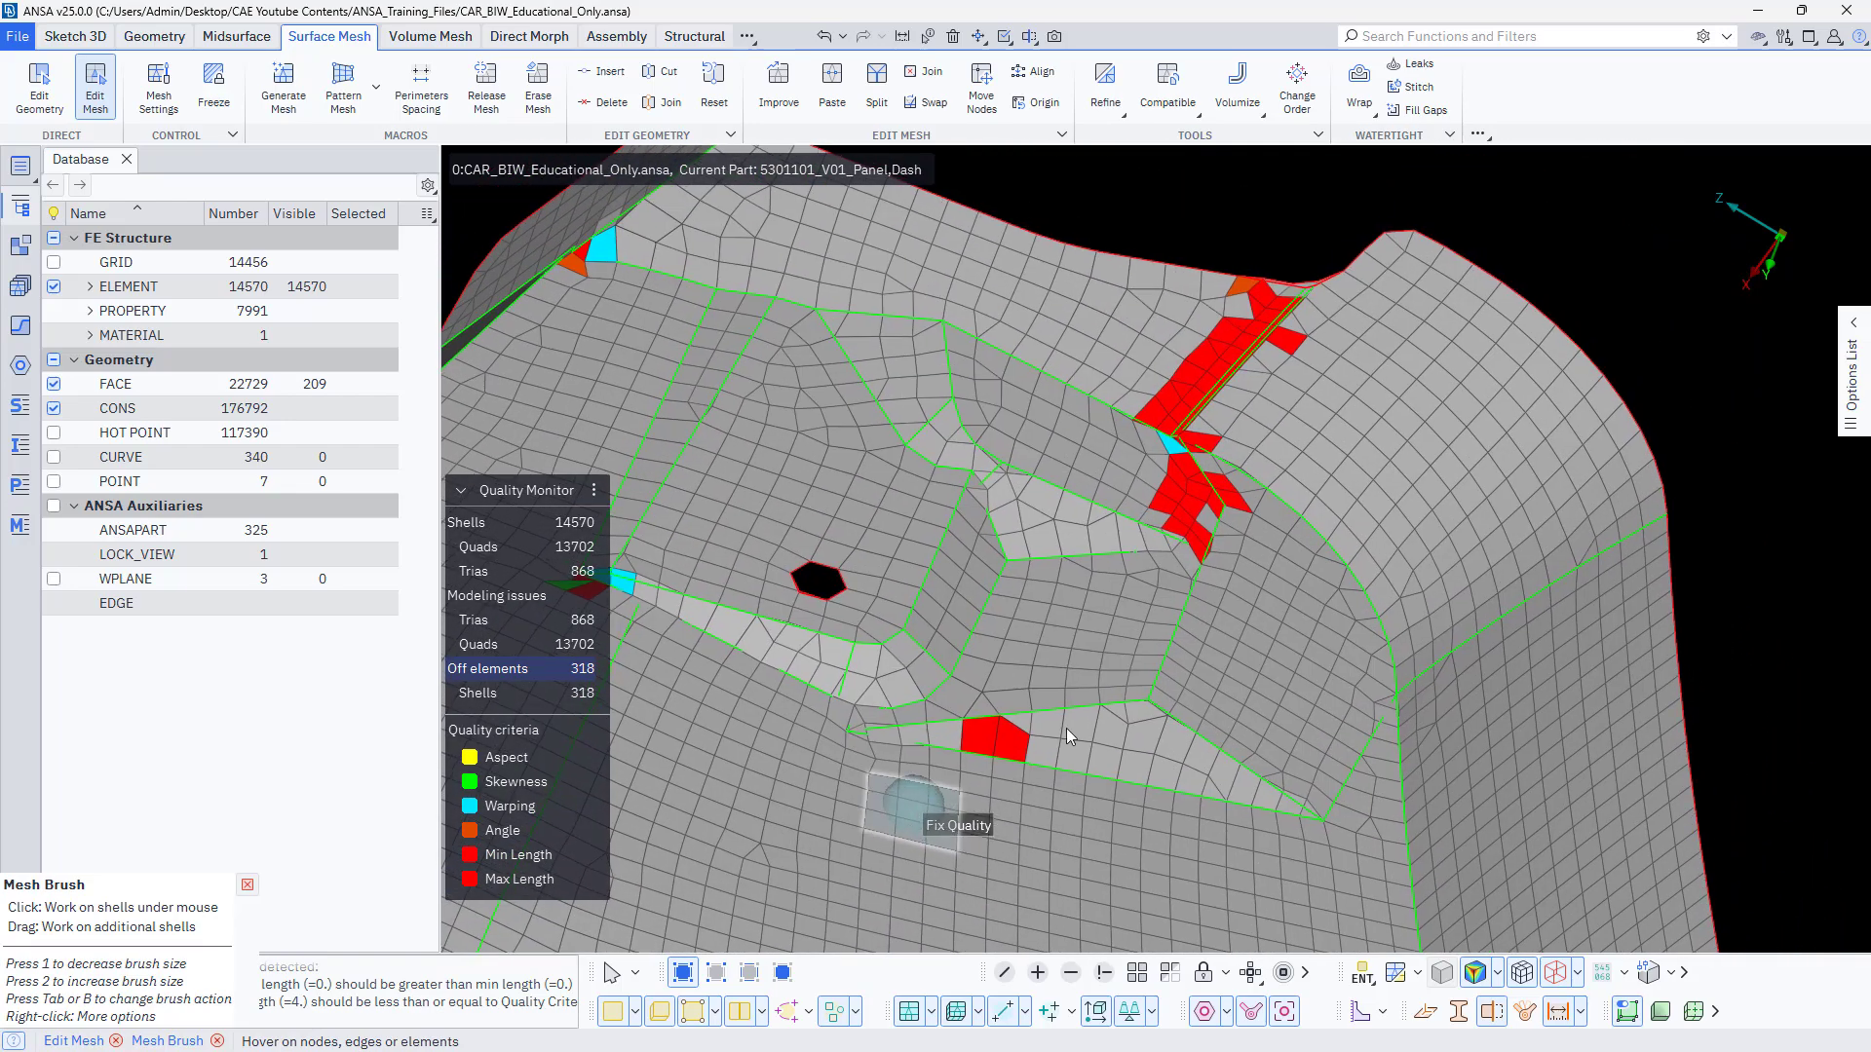
left_click(1200, 497)
middle_click_drag(1035, 512, 1204, 661, "ctrl")
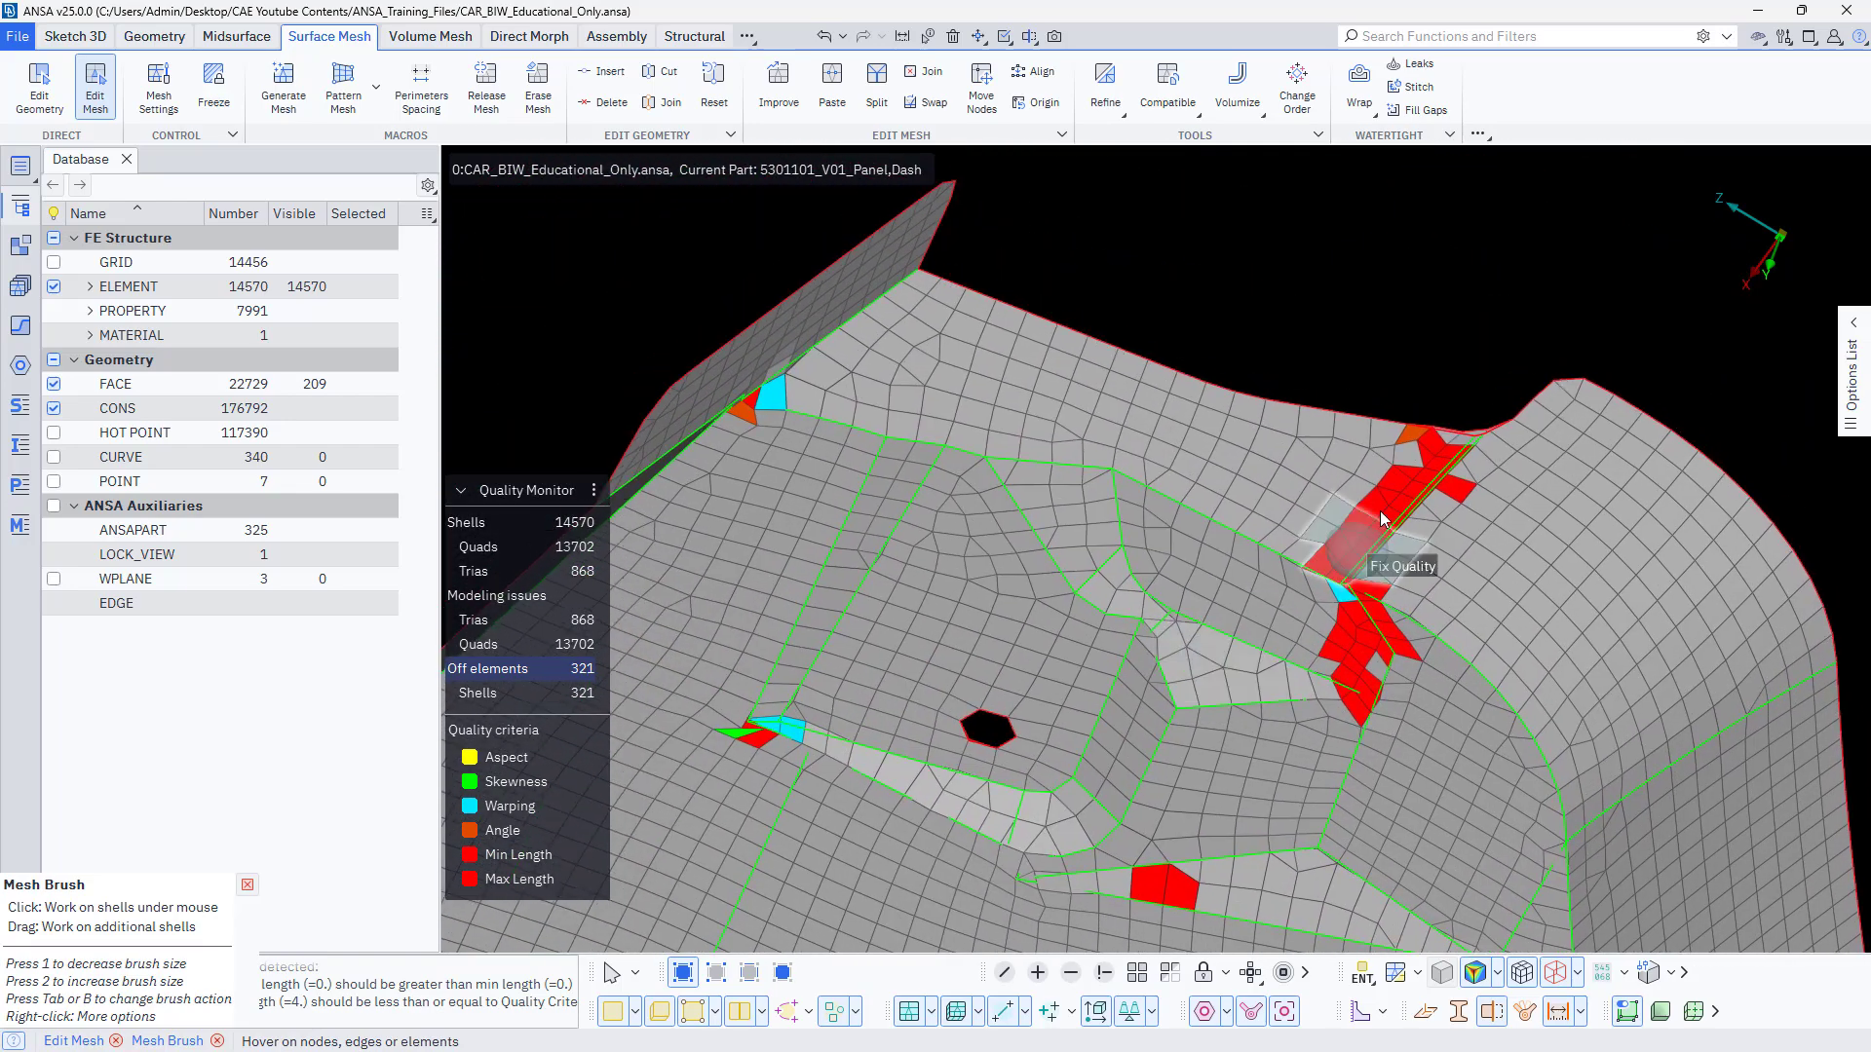
left_click_drag(1425, 454, 1333, 573)
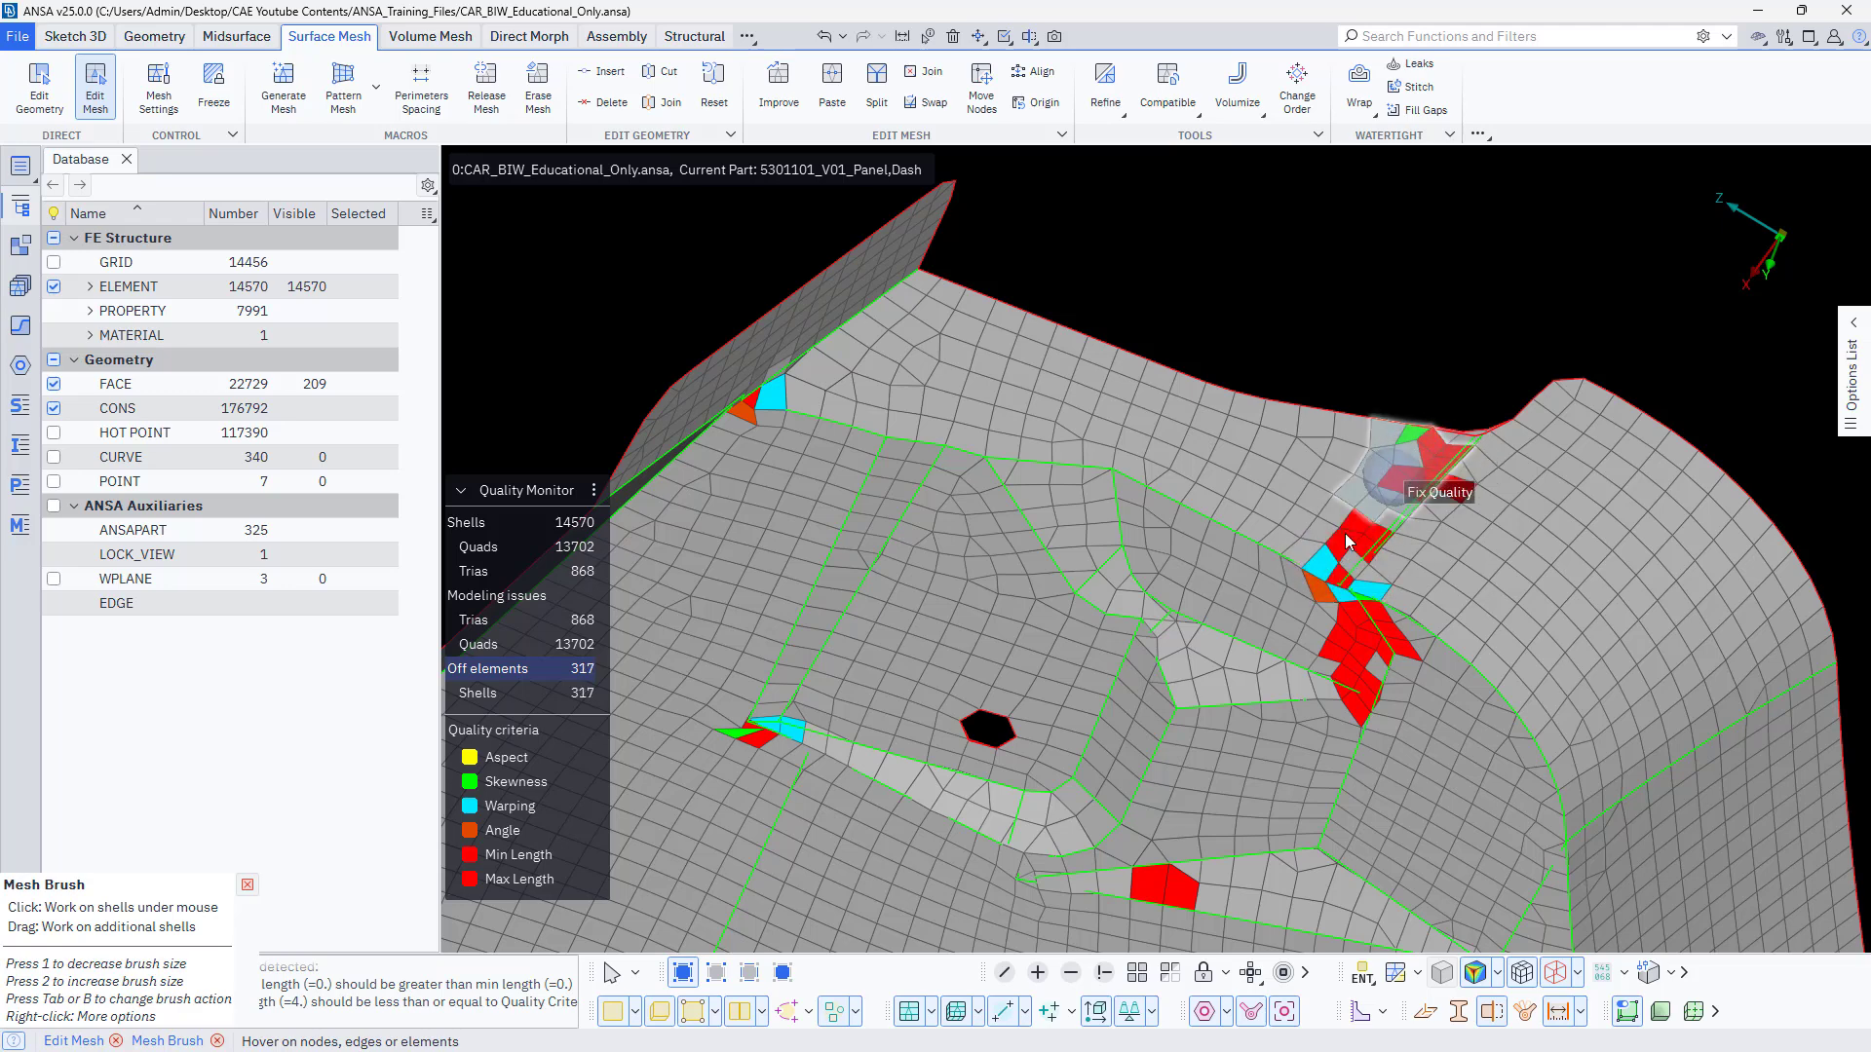
left_click_drag(1430, 451, 1268, 584)
left_click_drag(785, 378, 743, 441)
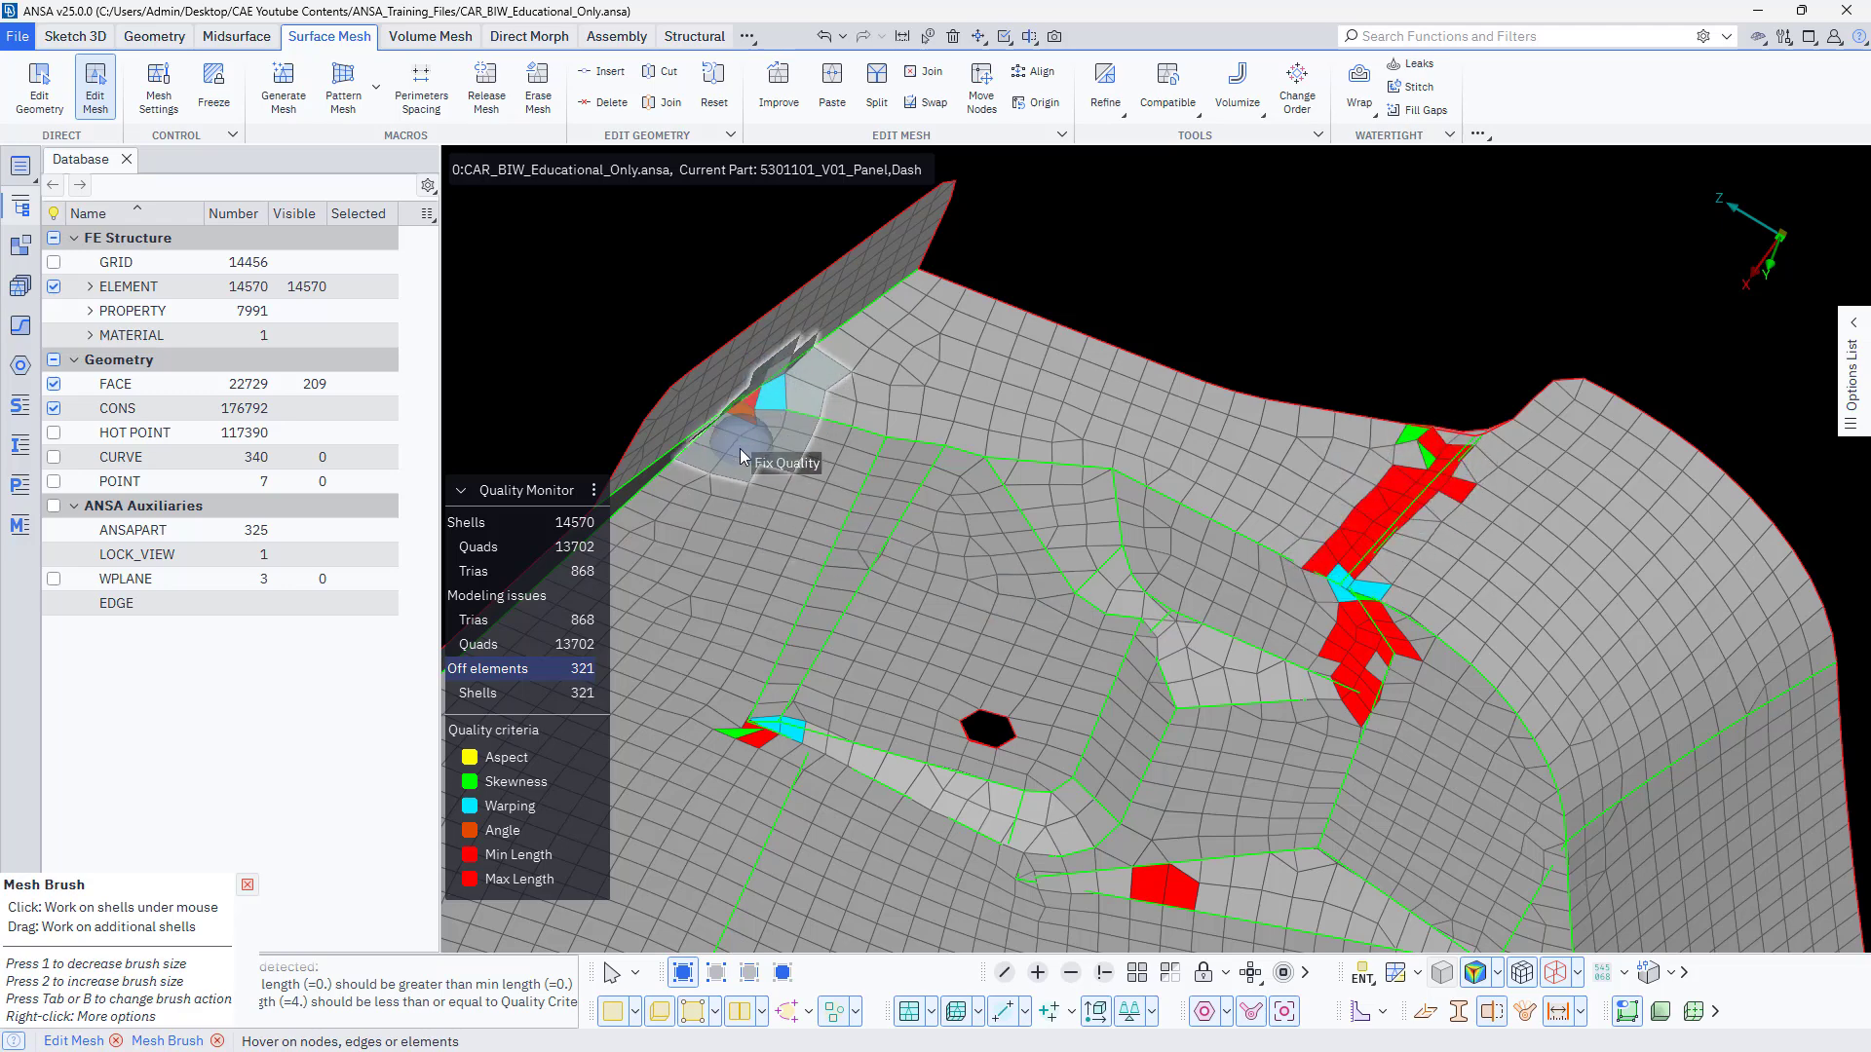
middle_click_drag(853, 854, 938, 769, "ctrl")
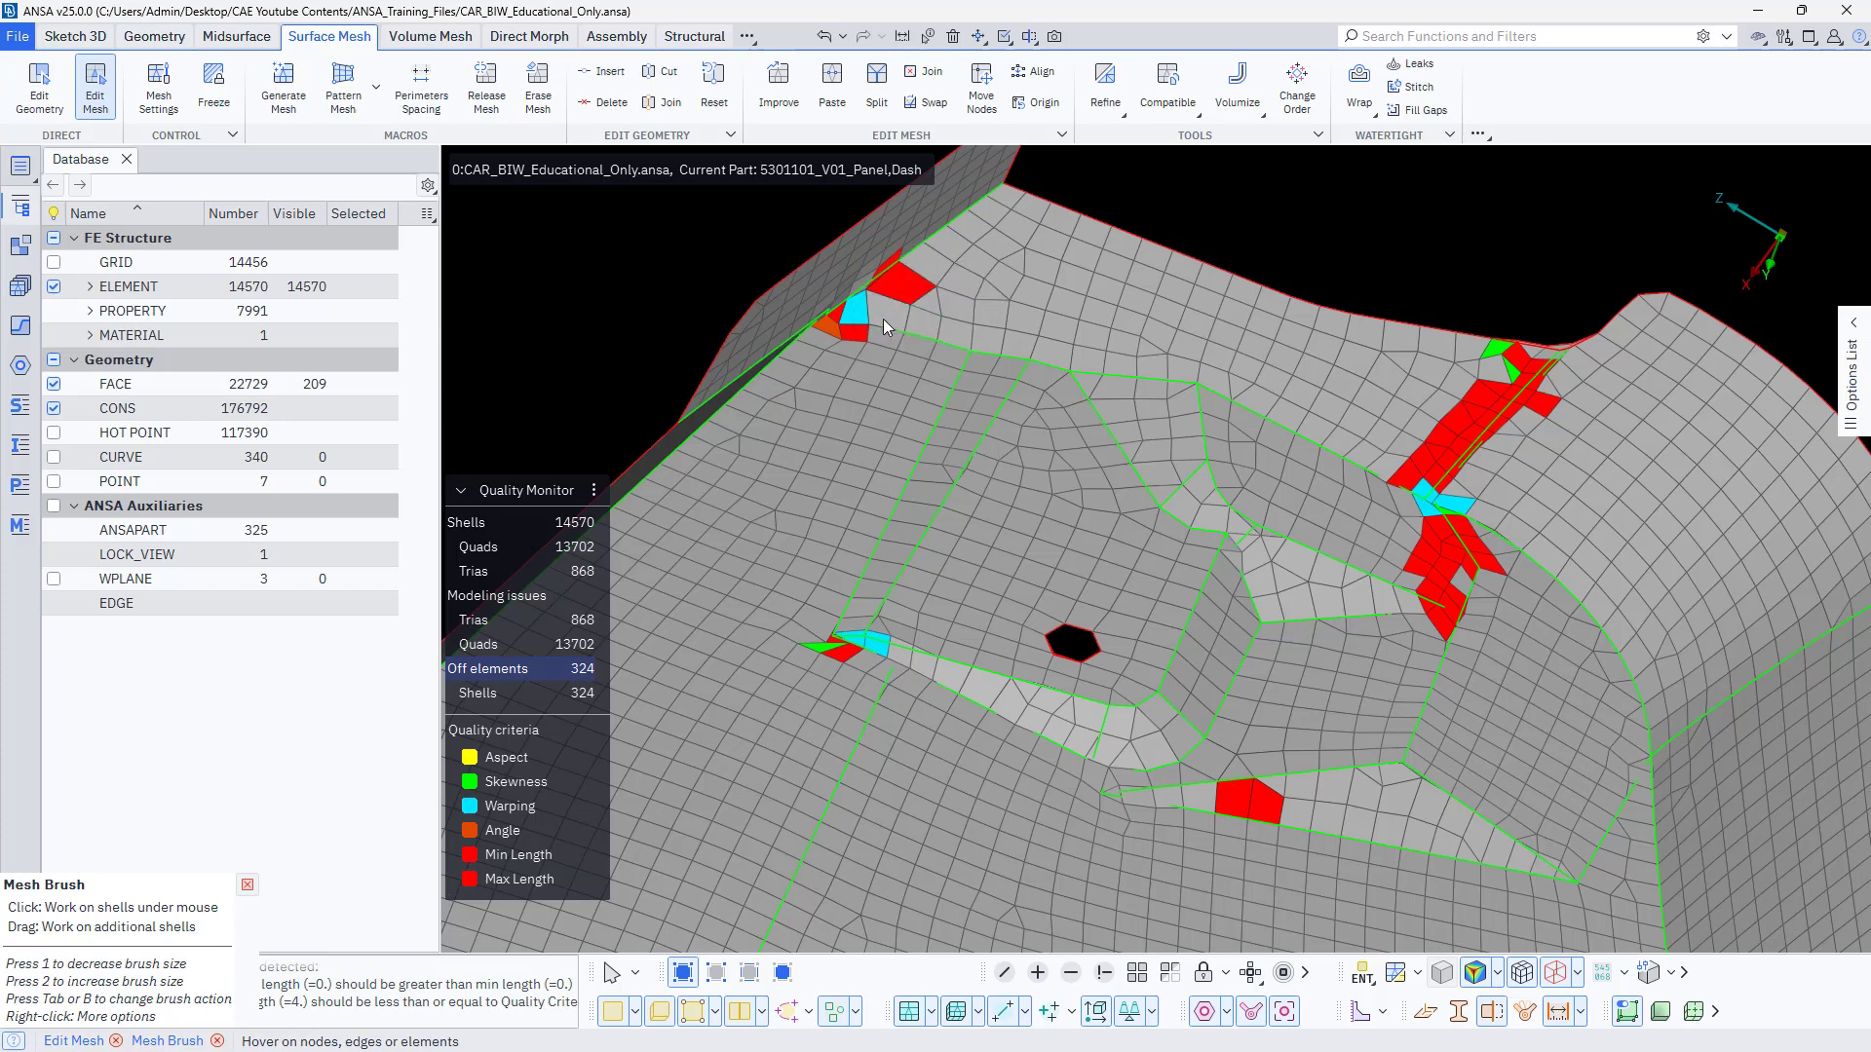
Apply Fix Quality with Mesh Brush to the clustered violations where the curved pocket wall meets the neighbouring face edge.
scroll(1016, 449, "down", 5)
scroll(1072, 502, "up", 5)
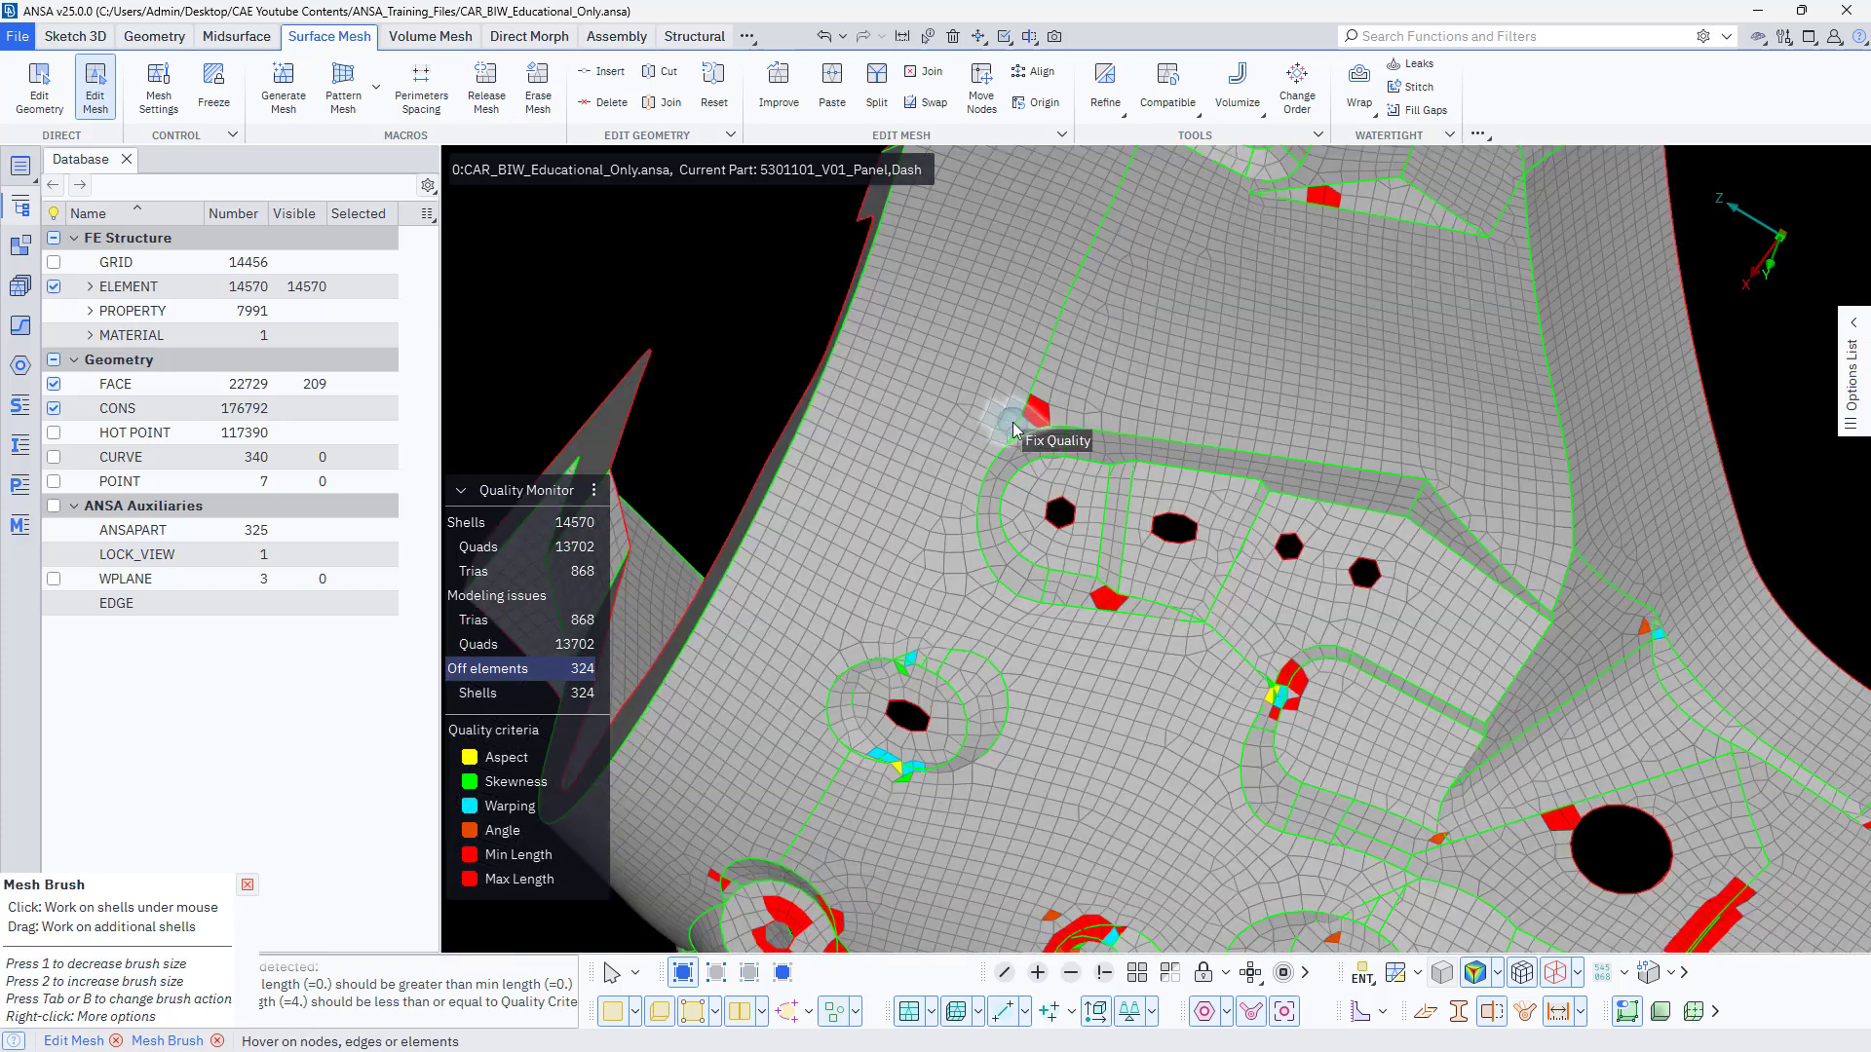
scroll(1292, 693, "up", 4)
left_click_drag(1329, 629, 1286, 713)
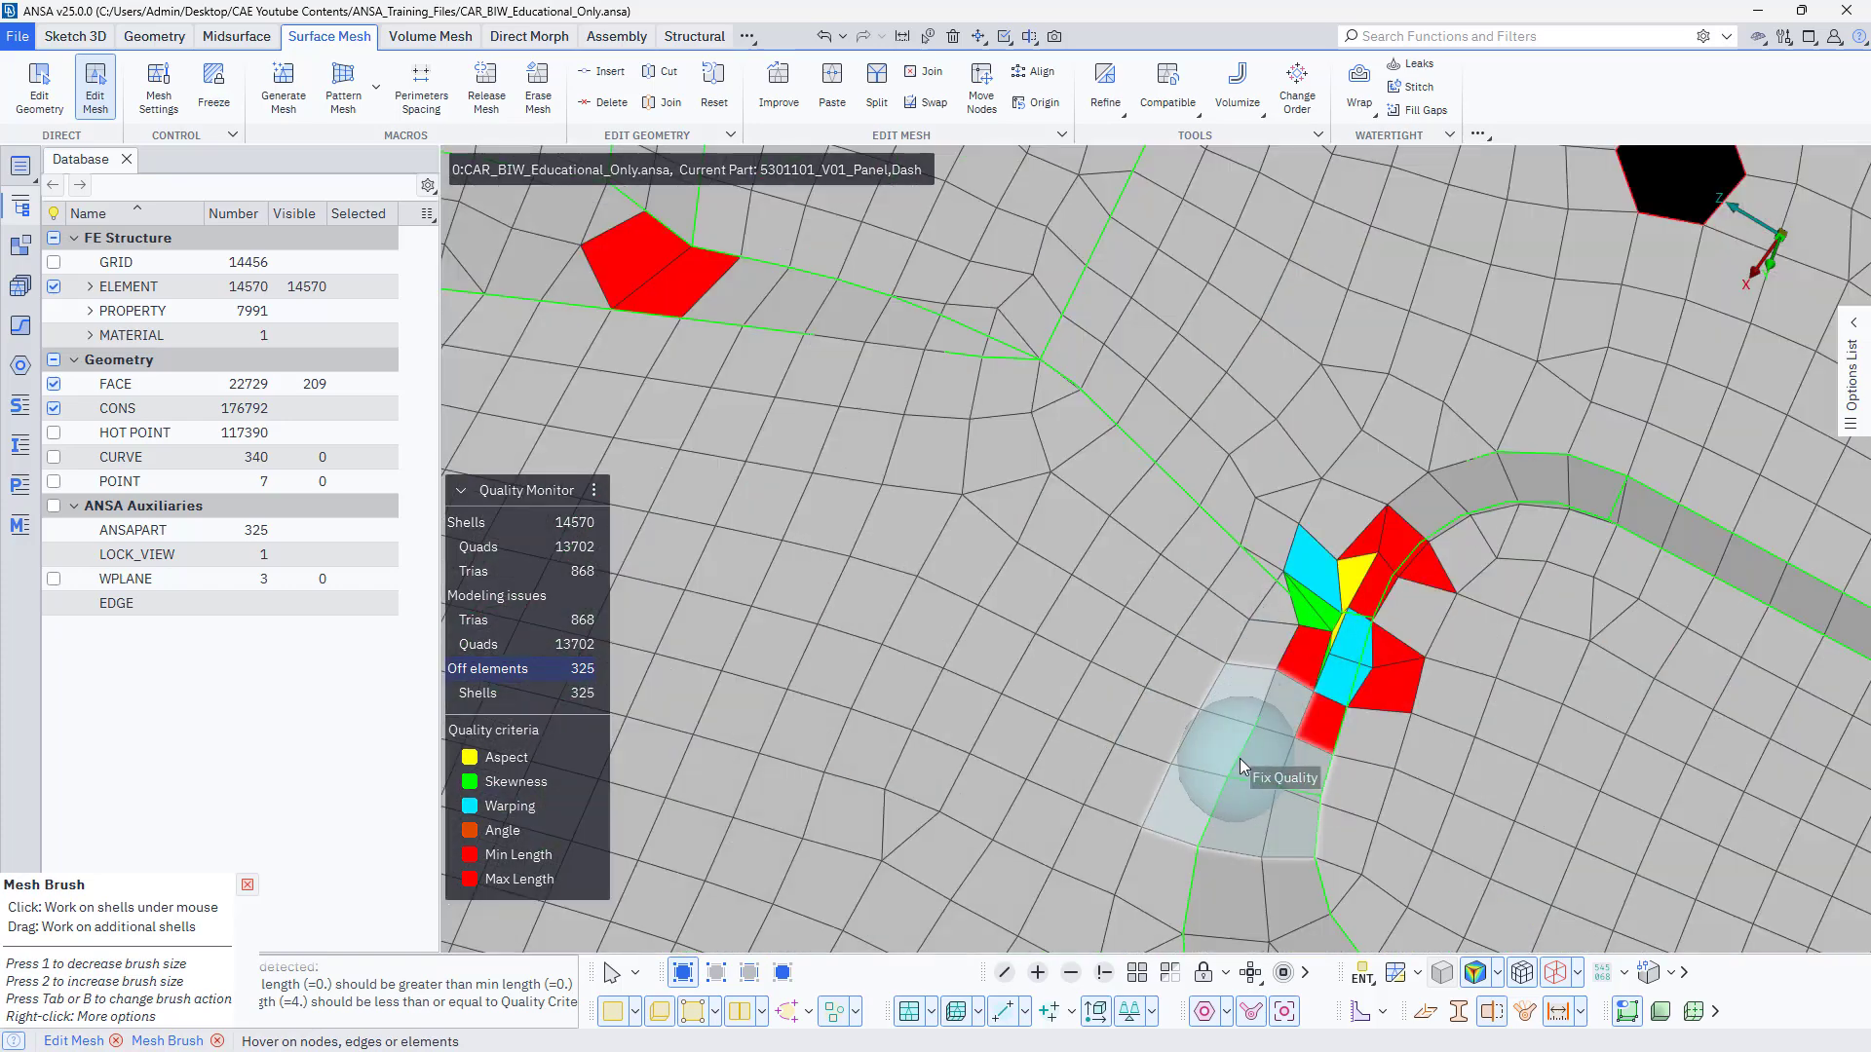
mouse_move(1327, 638)
left_mouse_down()
mouse_move(1272, 756)
mouse_move(1295, 699)
left_mouse_up()
Fix the violating shells around the hole and rim of the round recess below the panel's curved upper edge using Mesh Brush.
scroll(1295, 699, "down", 5)
scroll(1039, 780, "up", 4)
mouse_move(1039, 781)
left_mouse_down("ctrl")
mouse_move(1148, 640)
mouse_move(1013, 760)
left_mouse_up("ctrl")
left_click(957, 738)
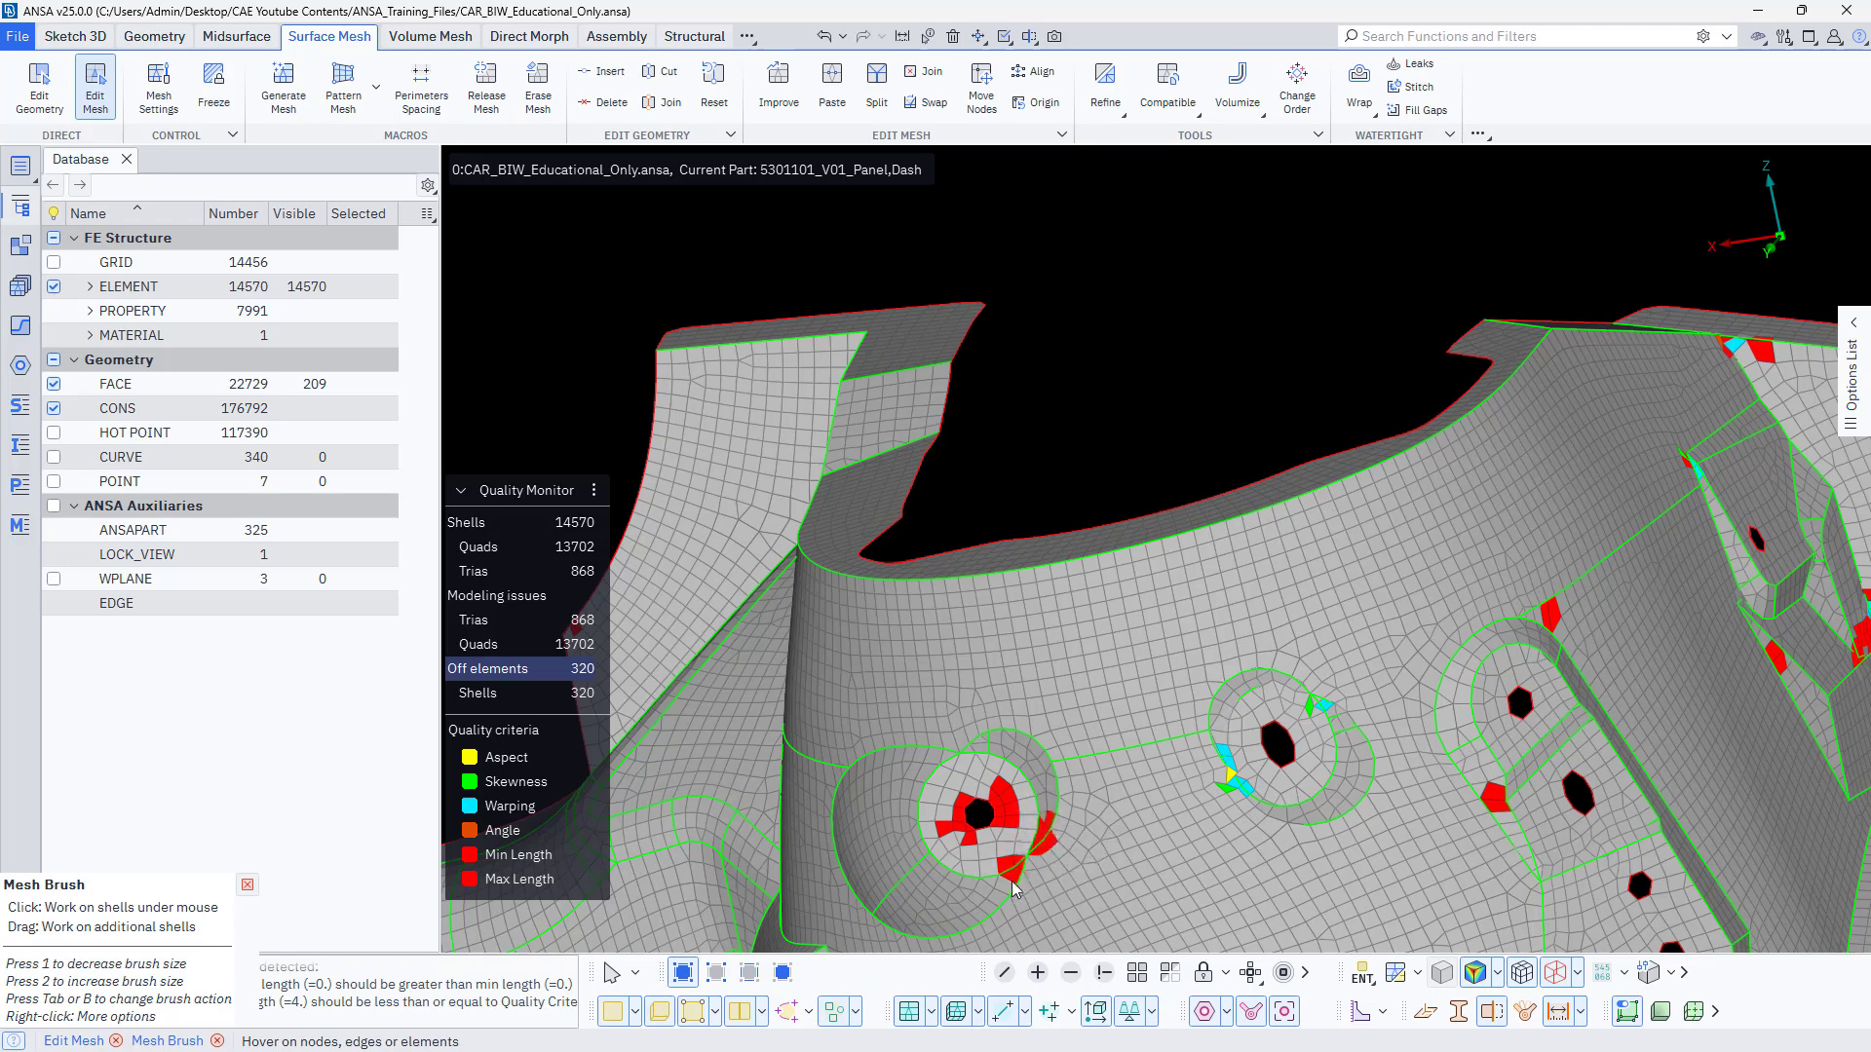
left_click_drag(1012, 884, 969, 830)
left_click(951, 842)
left_click(1002, 795)
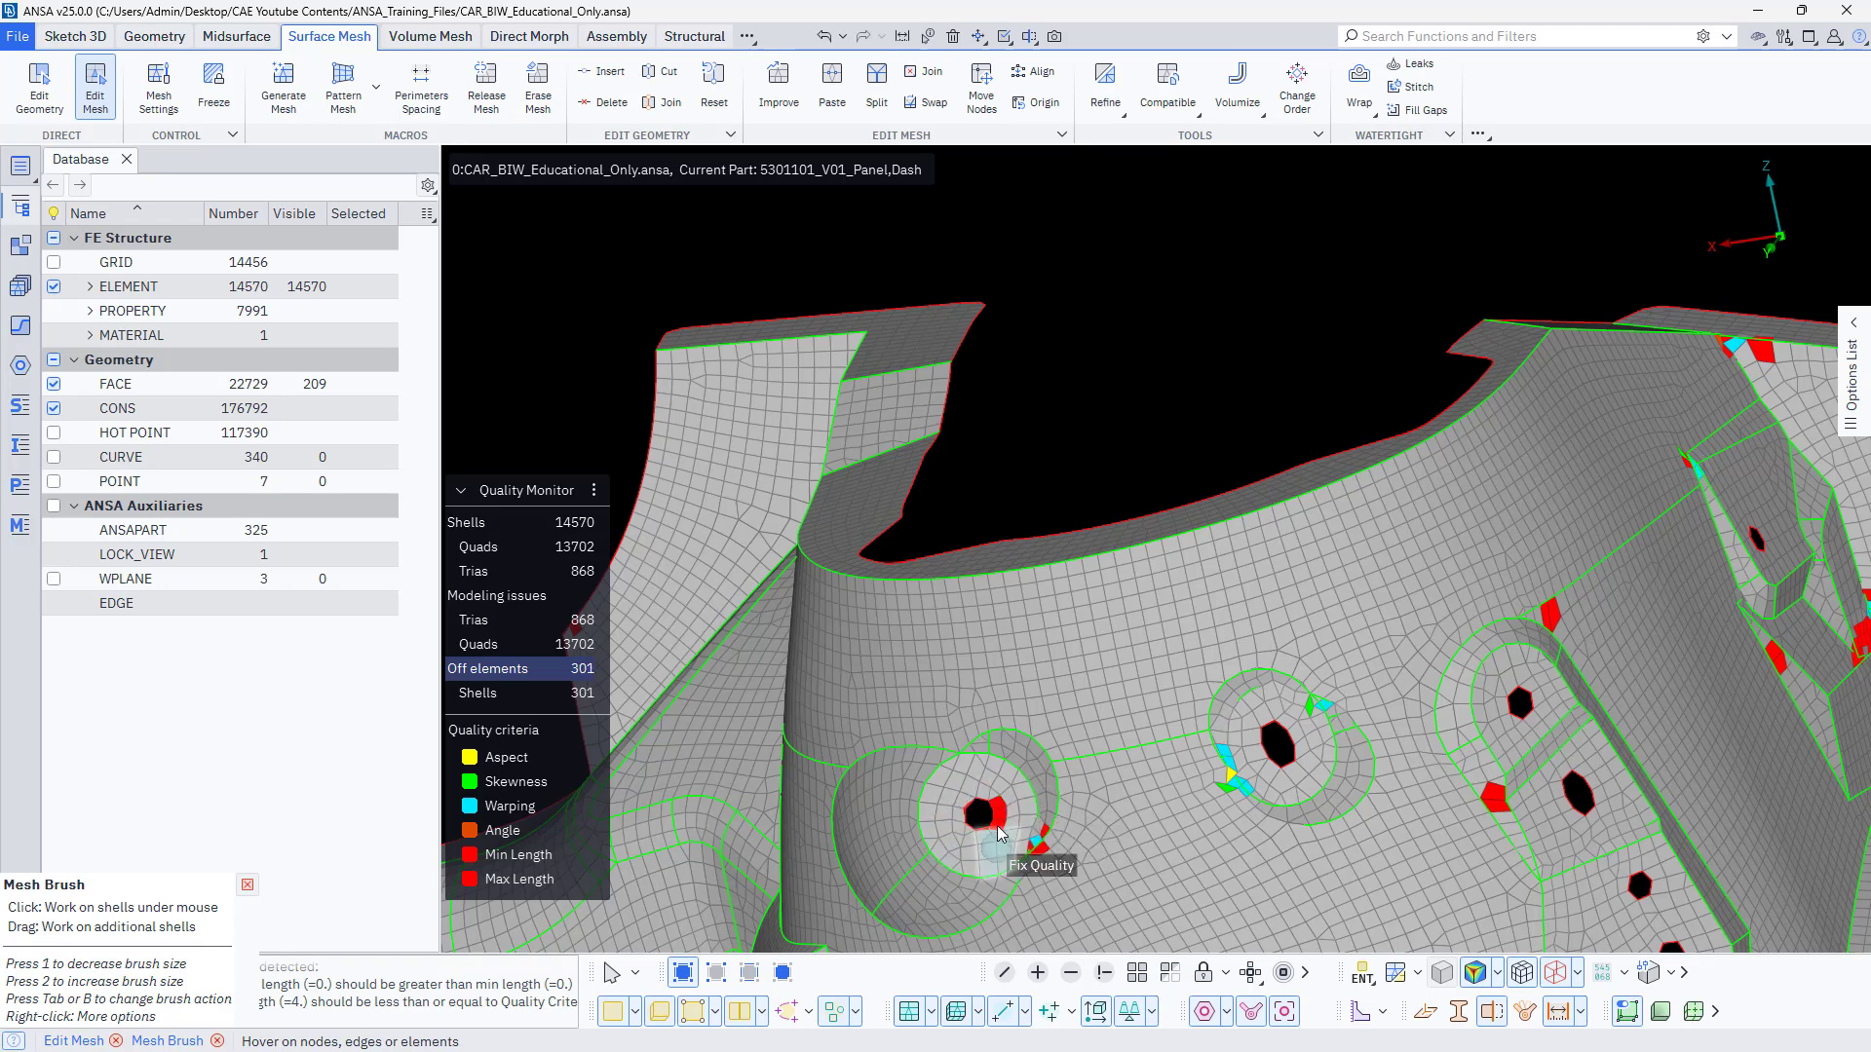
left_click(1039, 844)
Apply Fix Quality to the shells at the panel's outer side edge and around the lower group of hole recesses.
mouse_move(999, 892)
middle_mouse_down("ctrl")
mouse_move(1277, 687)
mouse_move(1367, 596)
middle_mouse_up("ctrl")
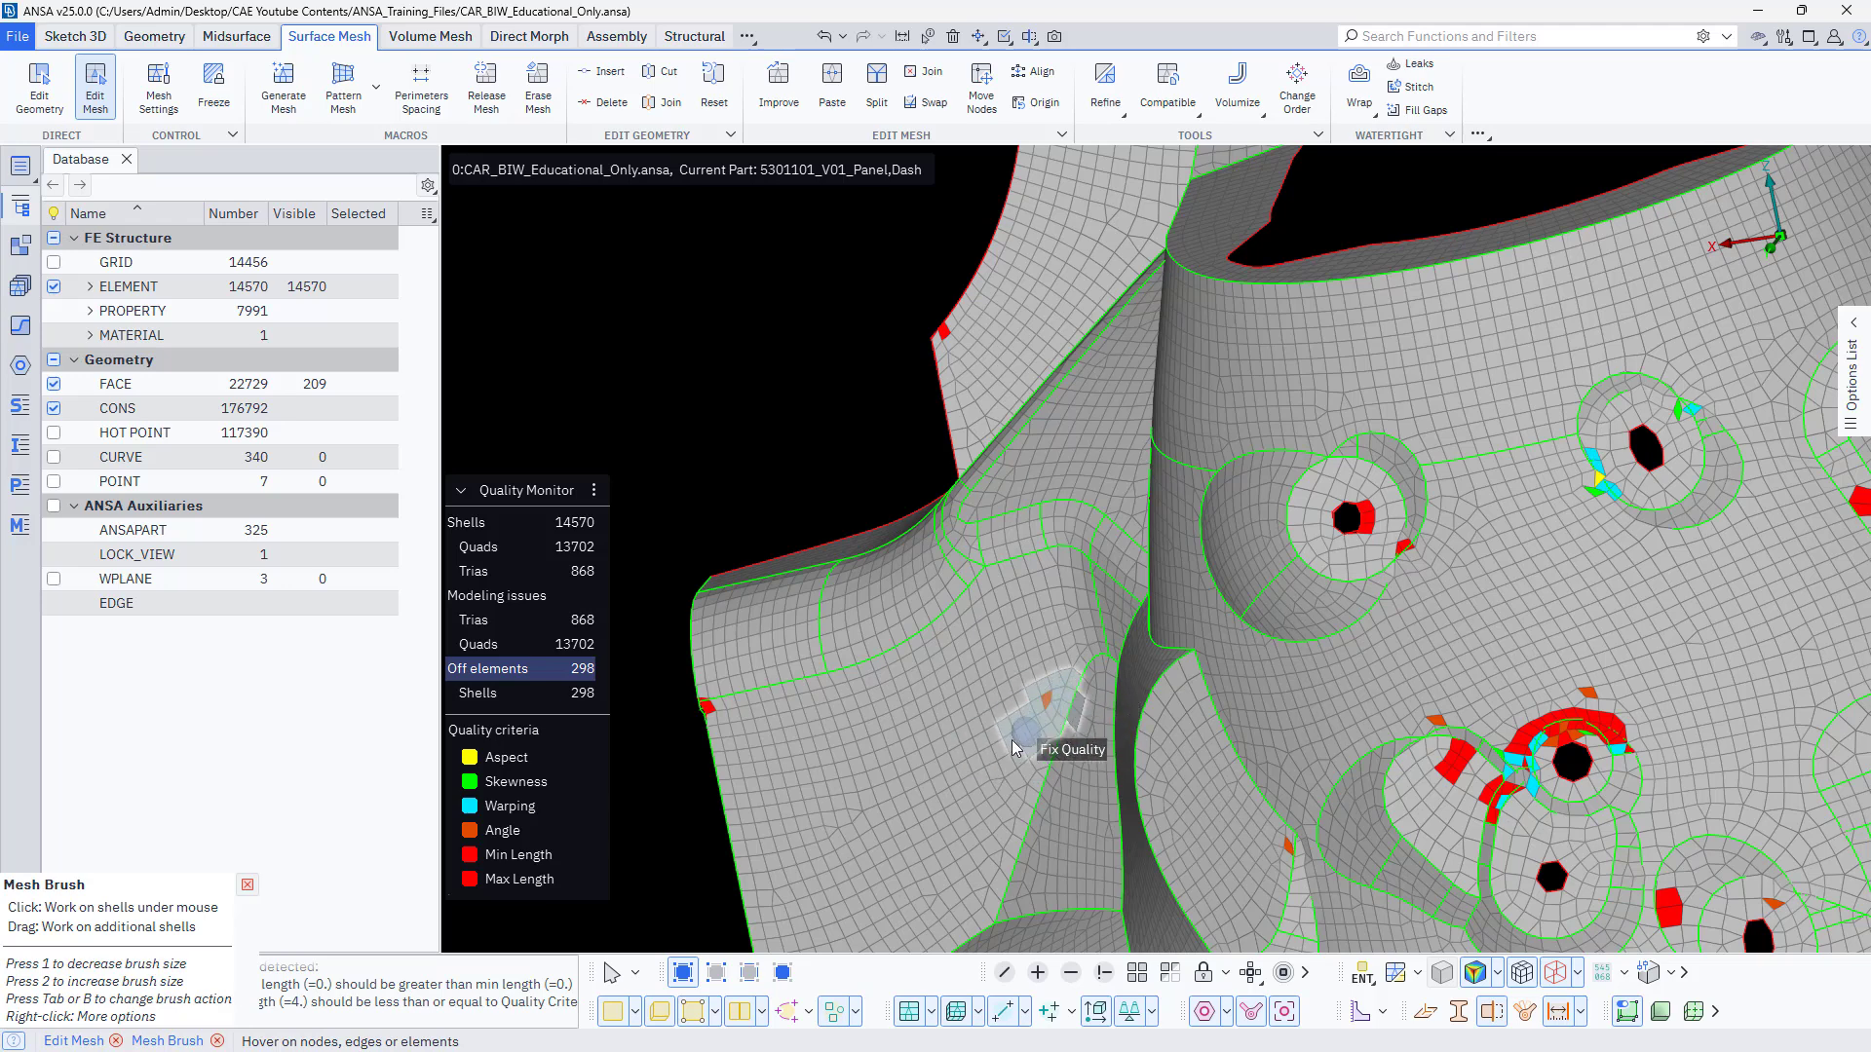
left_click(725, 740)
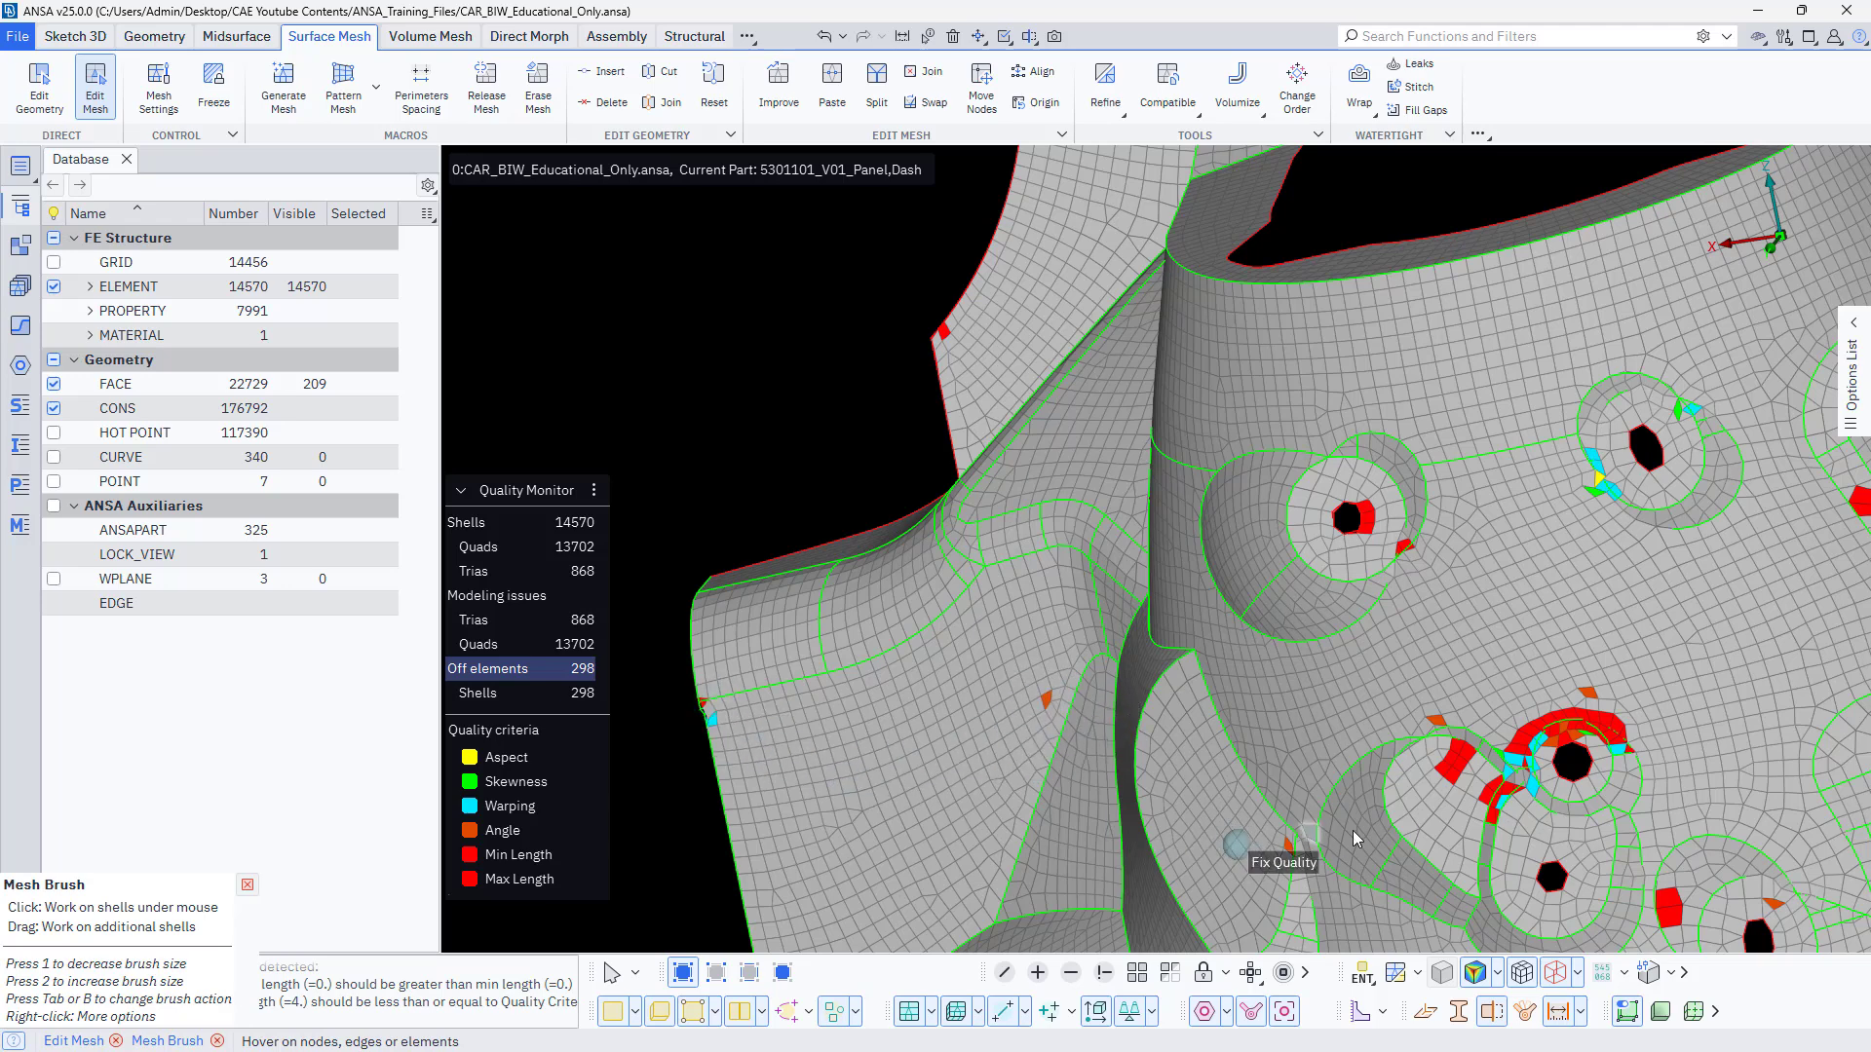
mouse_move(1288, 883)
middle_mouse_down("ctrl")
mouse_move(1309, 862)
mouse_move(1257, 711)
middle_mouse_up("ctrl")
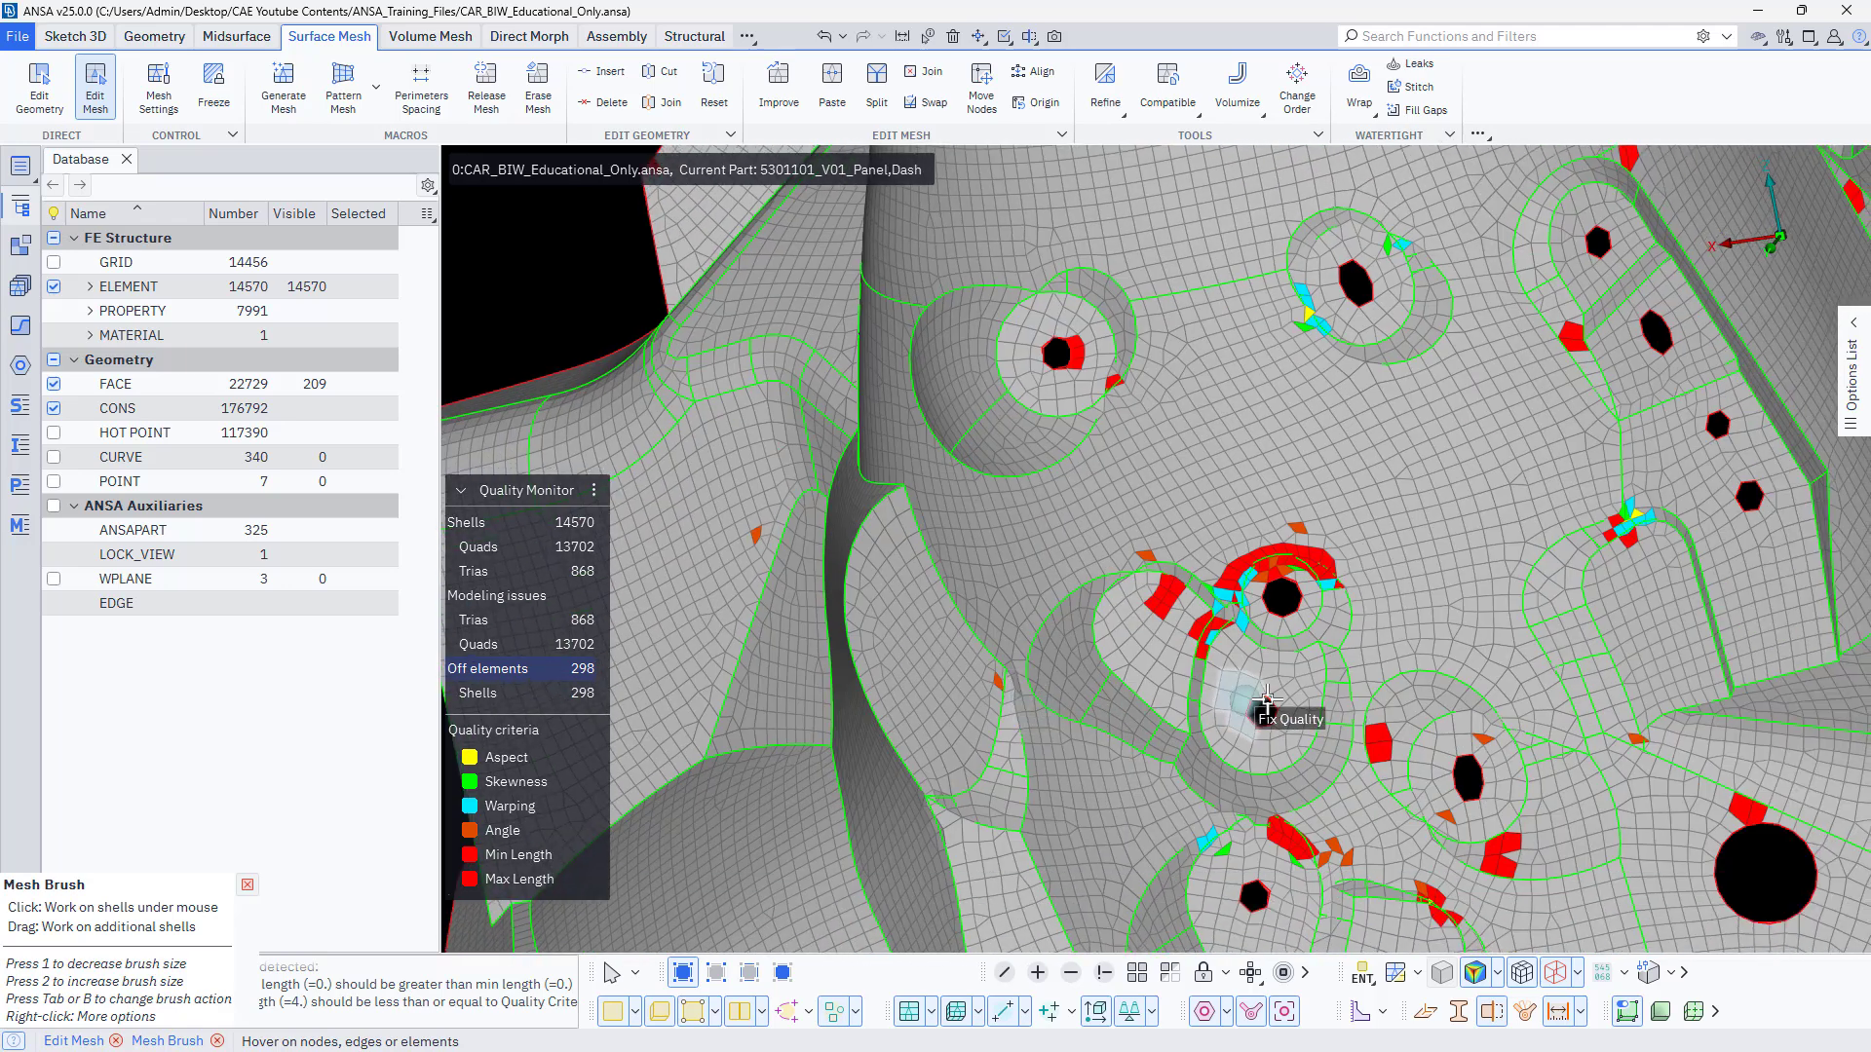
left_click(1296, 844)
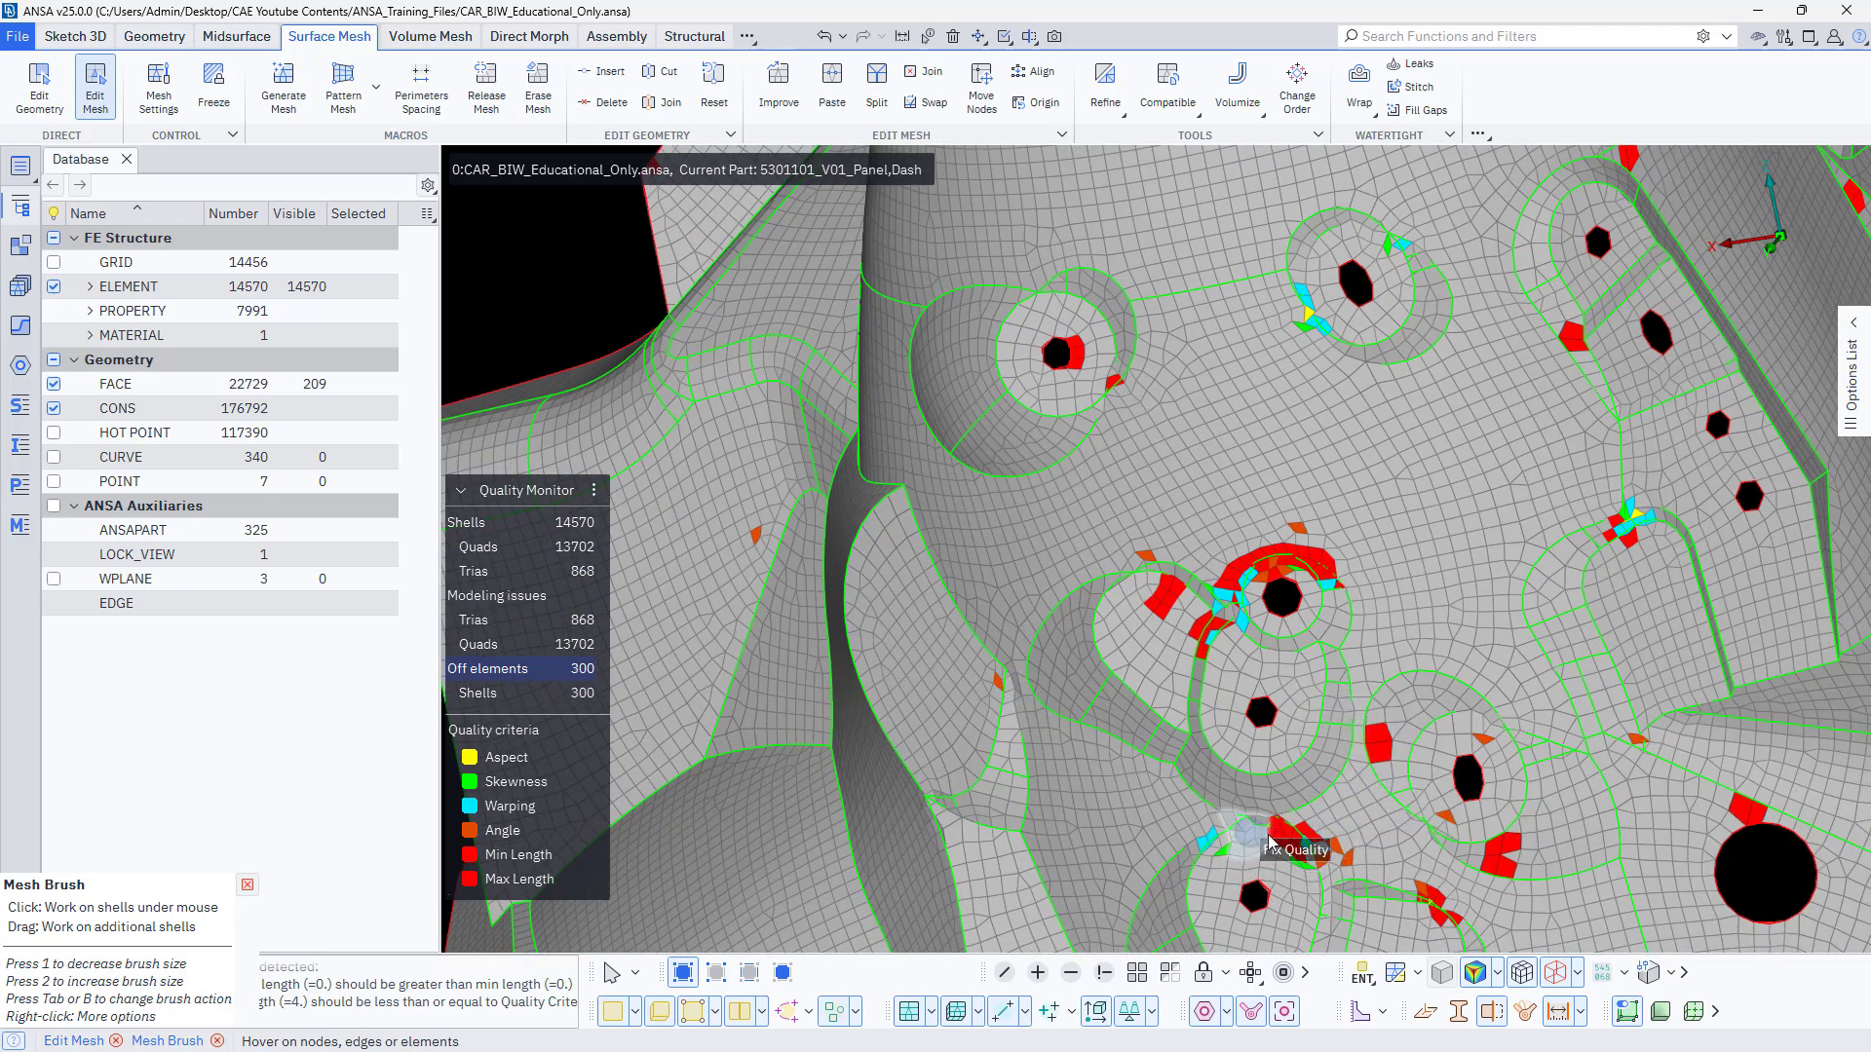
left_click(1456, 912)
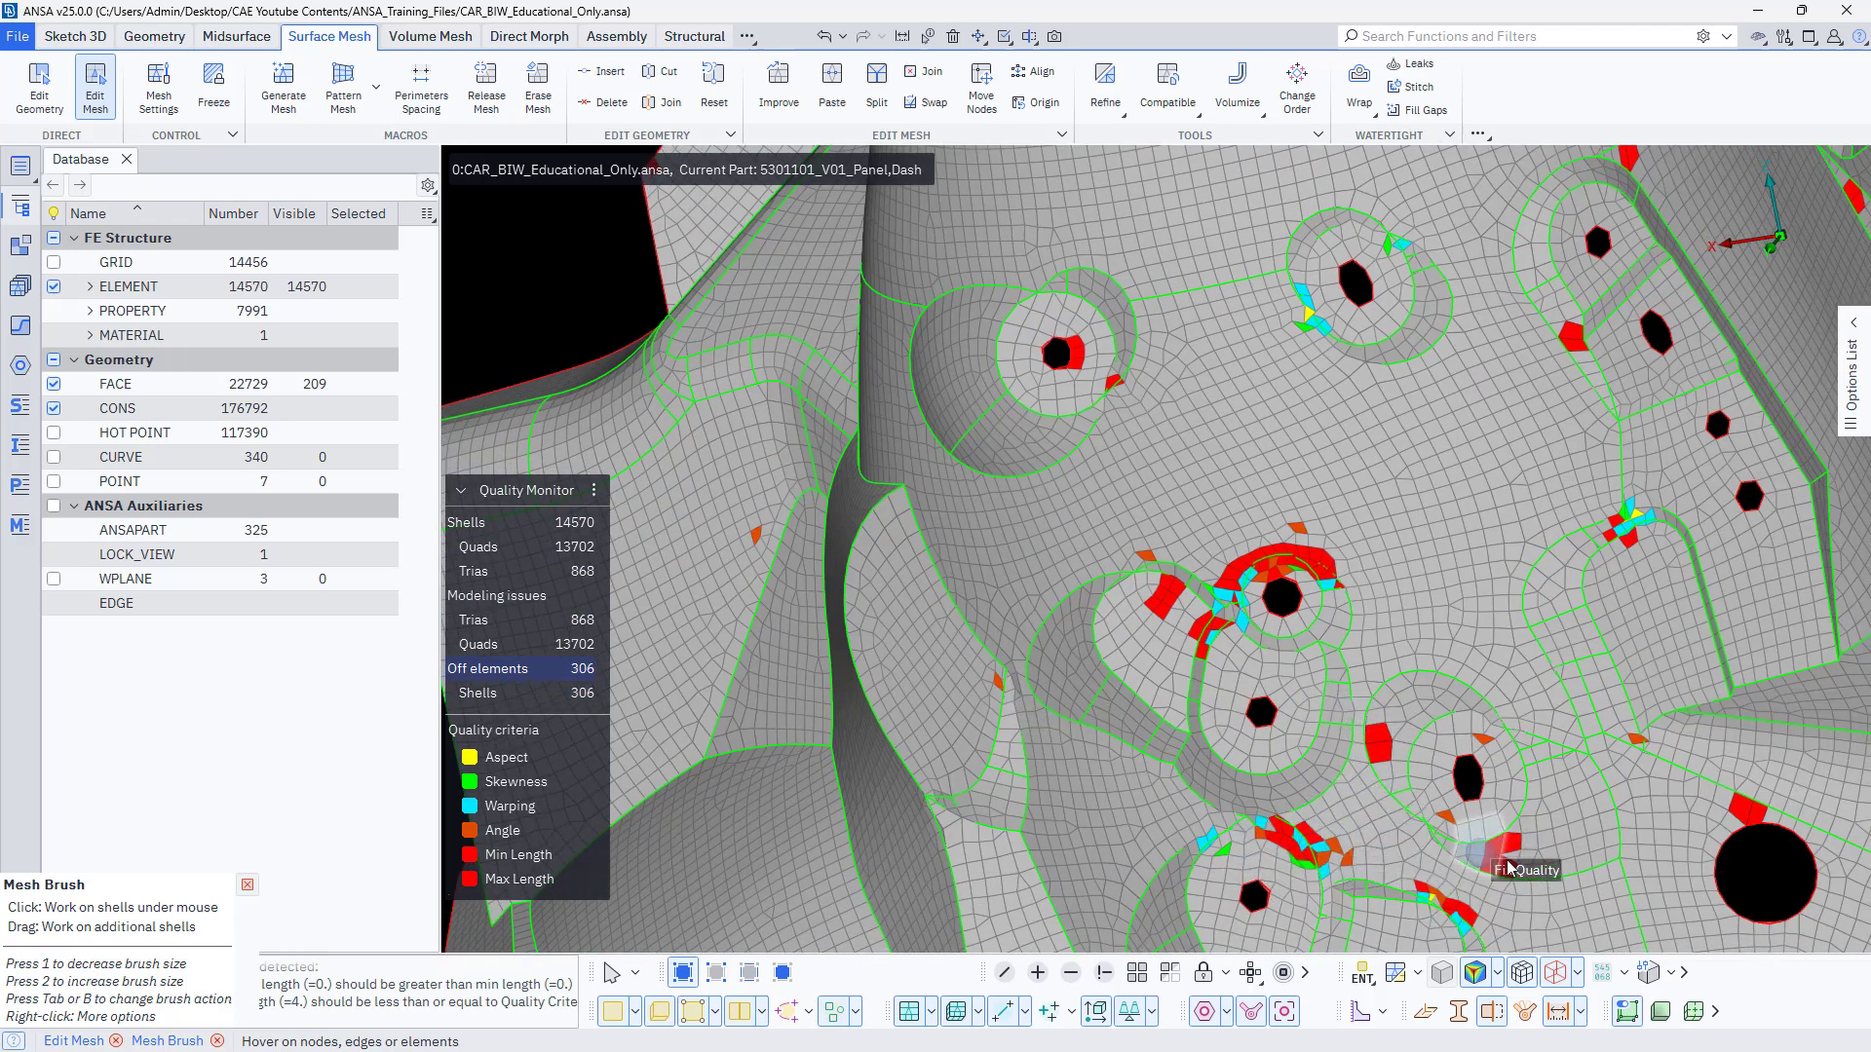
middle_click_drag(1608, 828, 1218, 840, "ctrl")
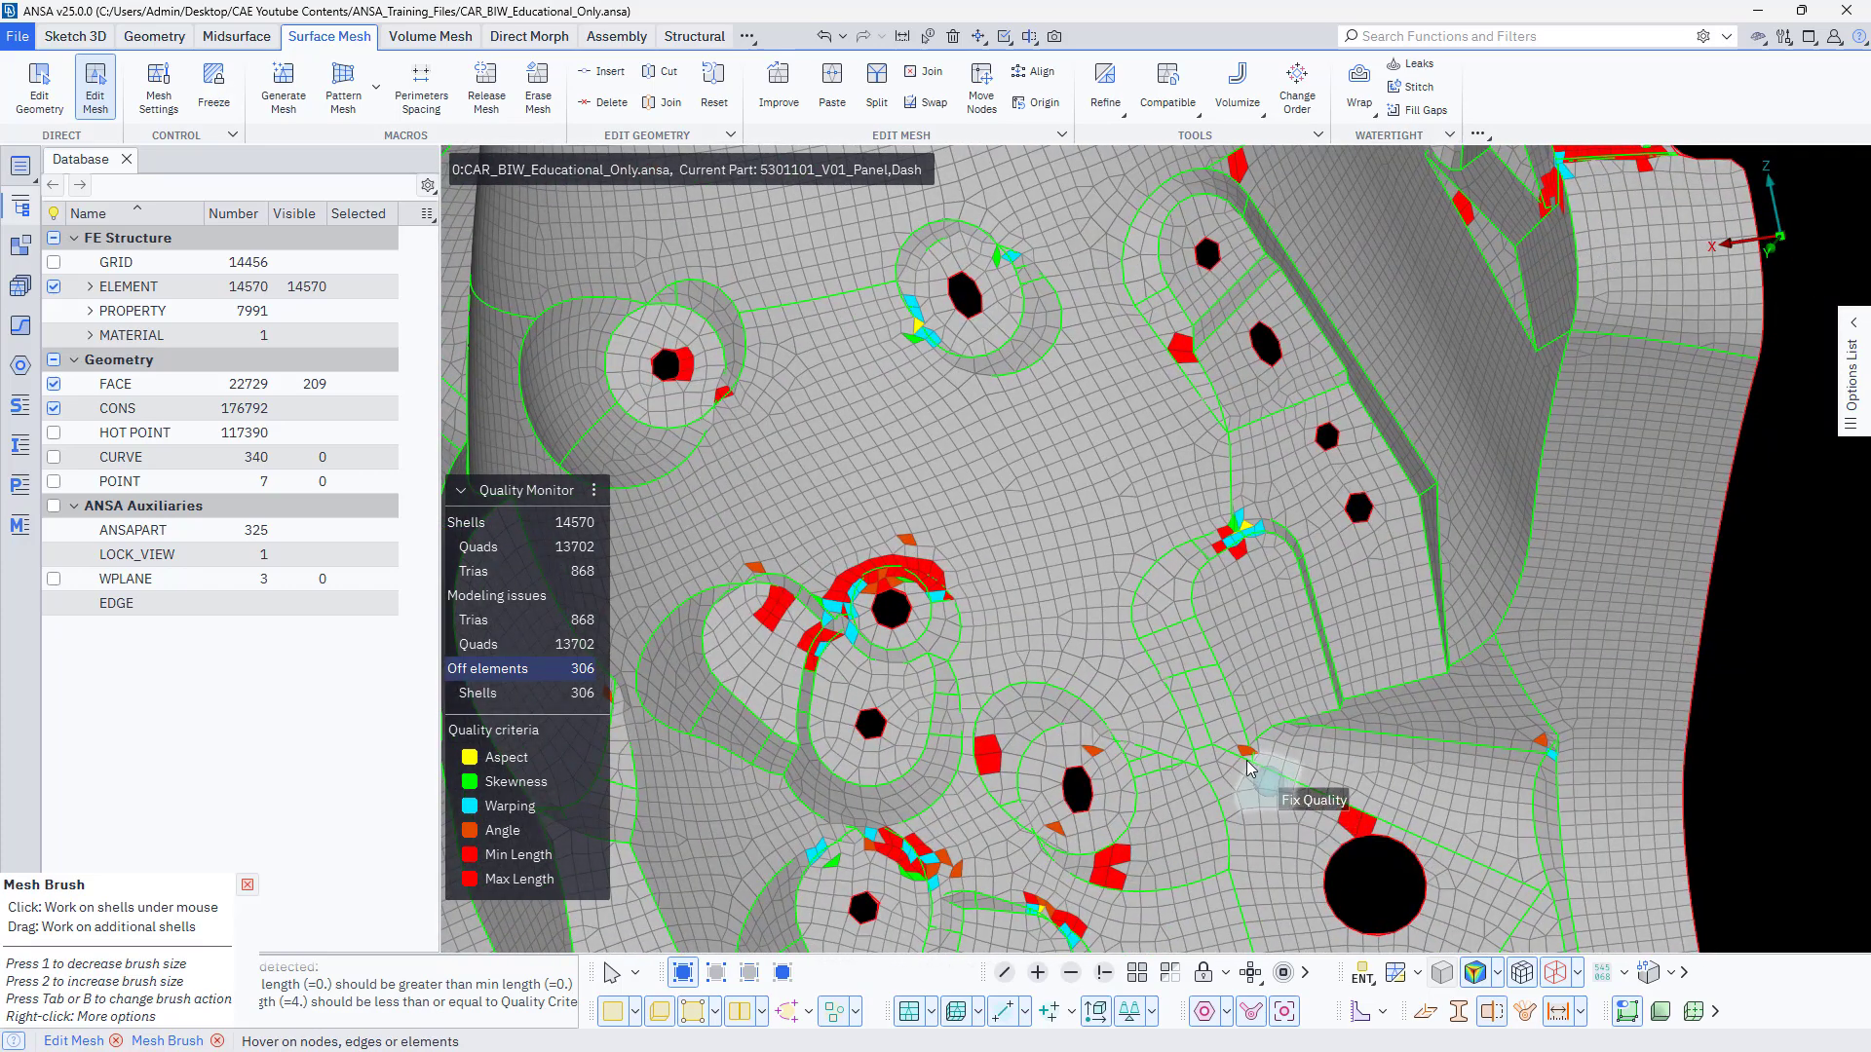
Limit the displayed criteria to Aspect and Skewness, and fix the violations around the oval-hole recess and at the curved pocket's corner.
left_click(472, 857)
left_click(469, 880)
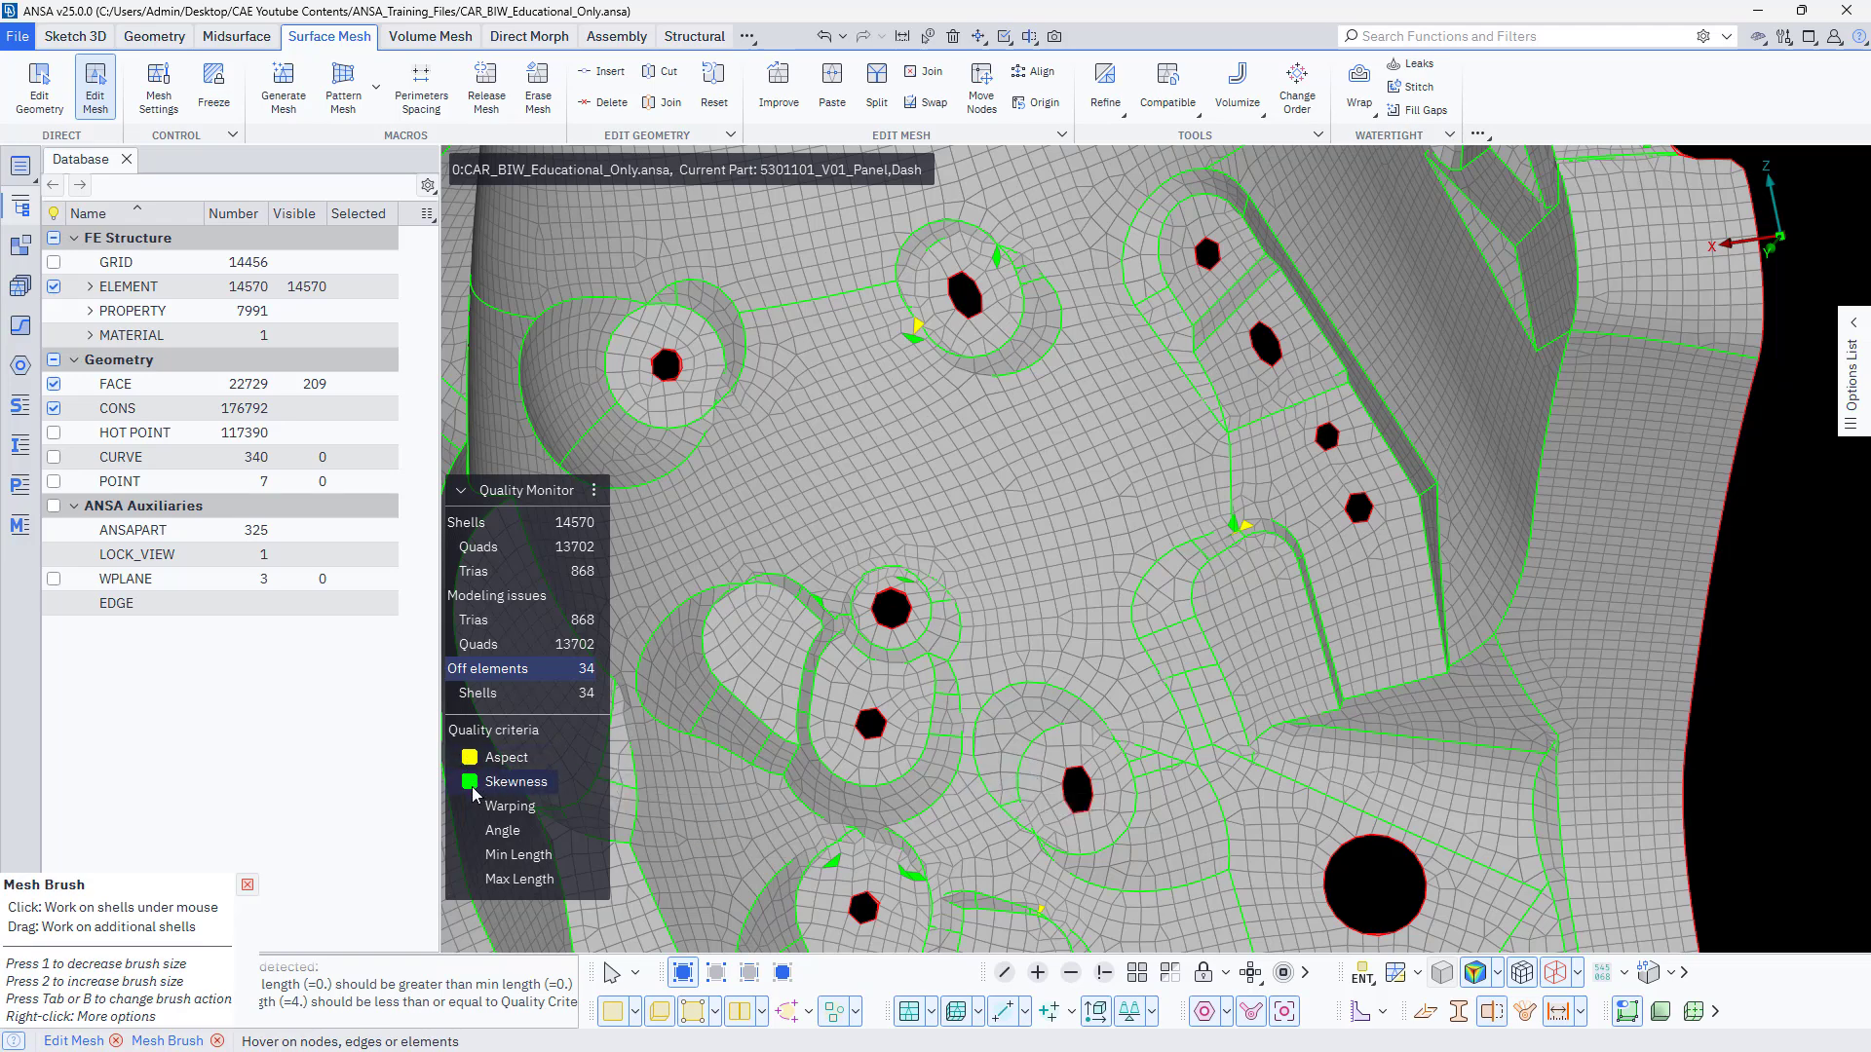
scroll(1223, 560, "up", 5)
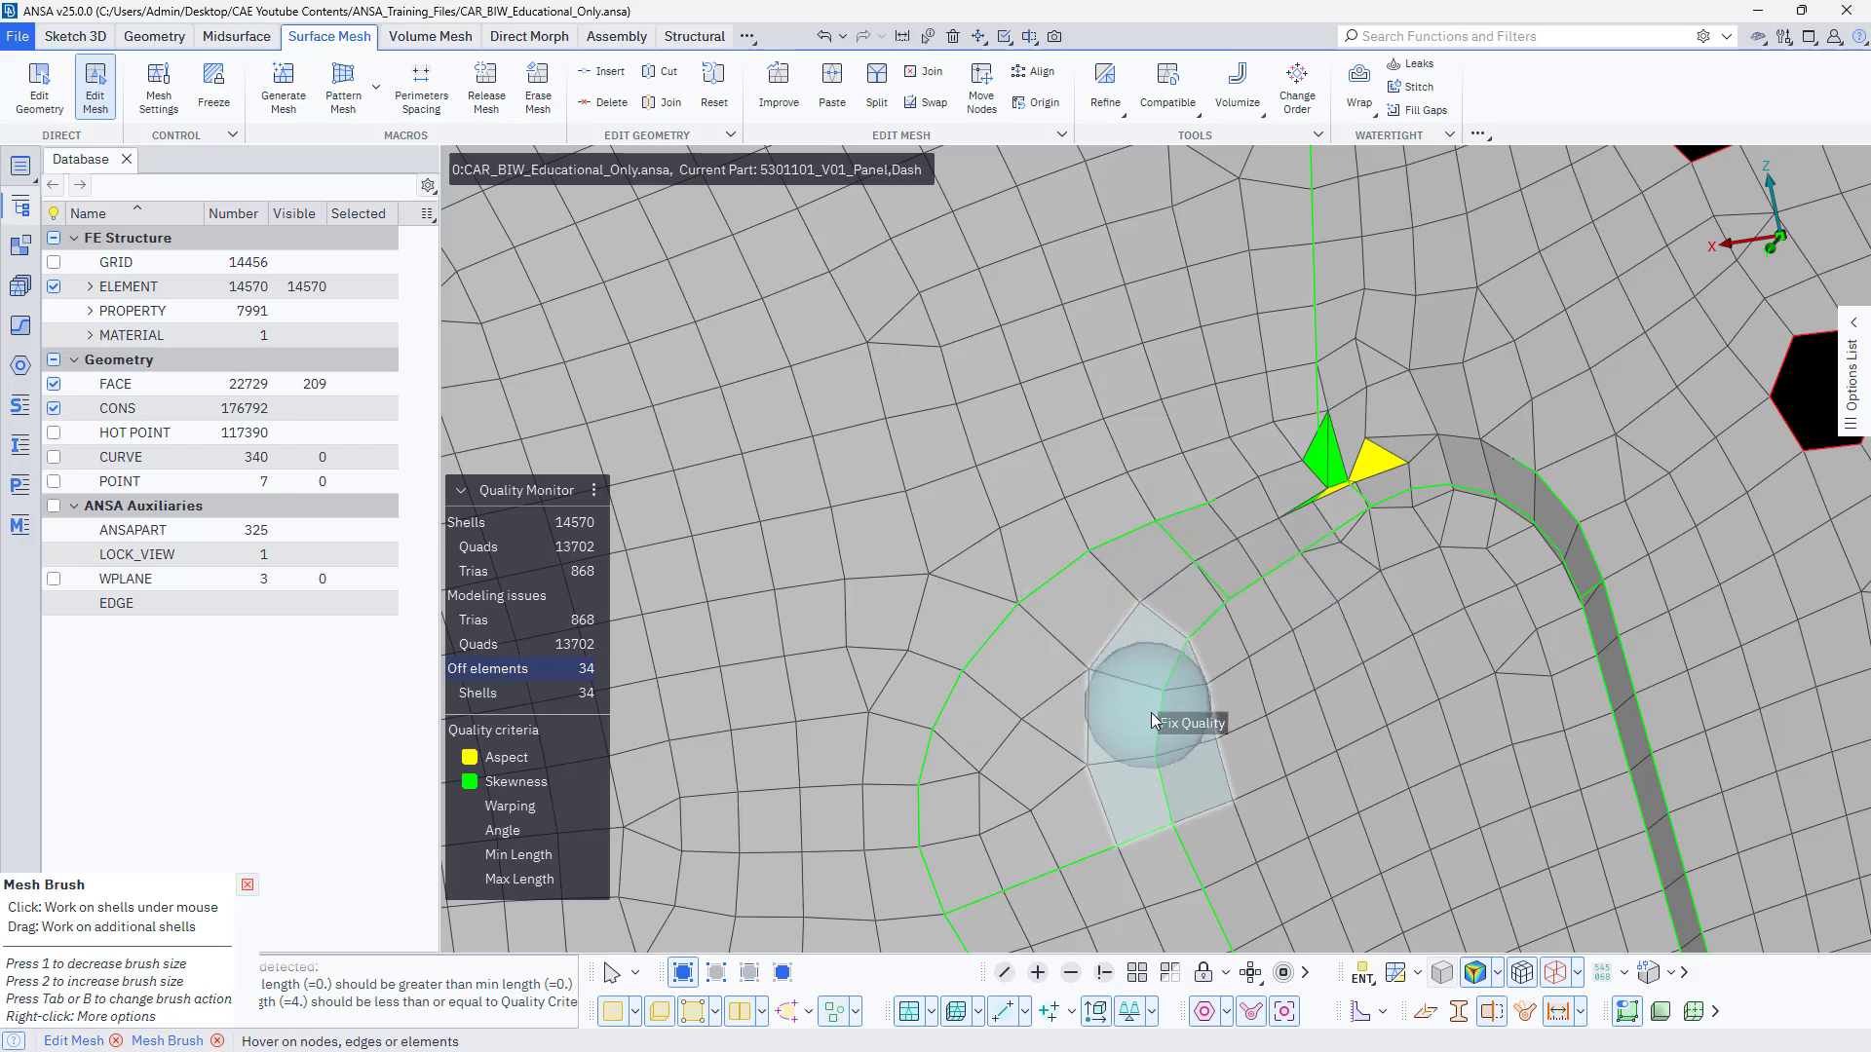
scroll(1150, 711, "down", 5)
scroll(867, 458, "up", 3)
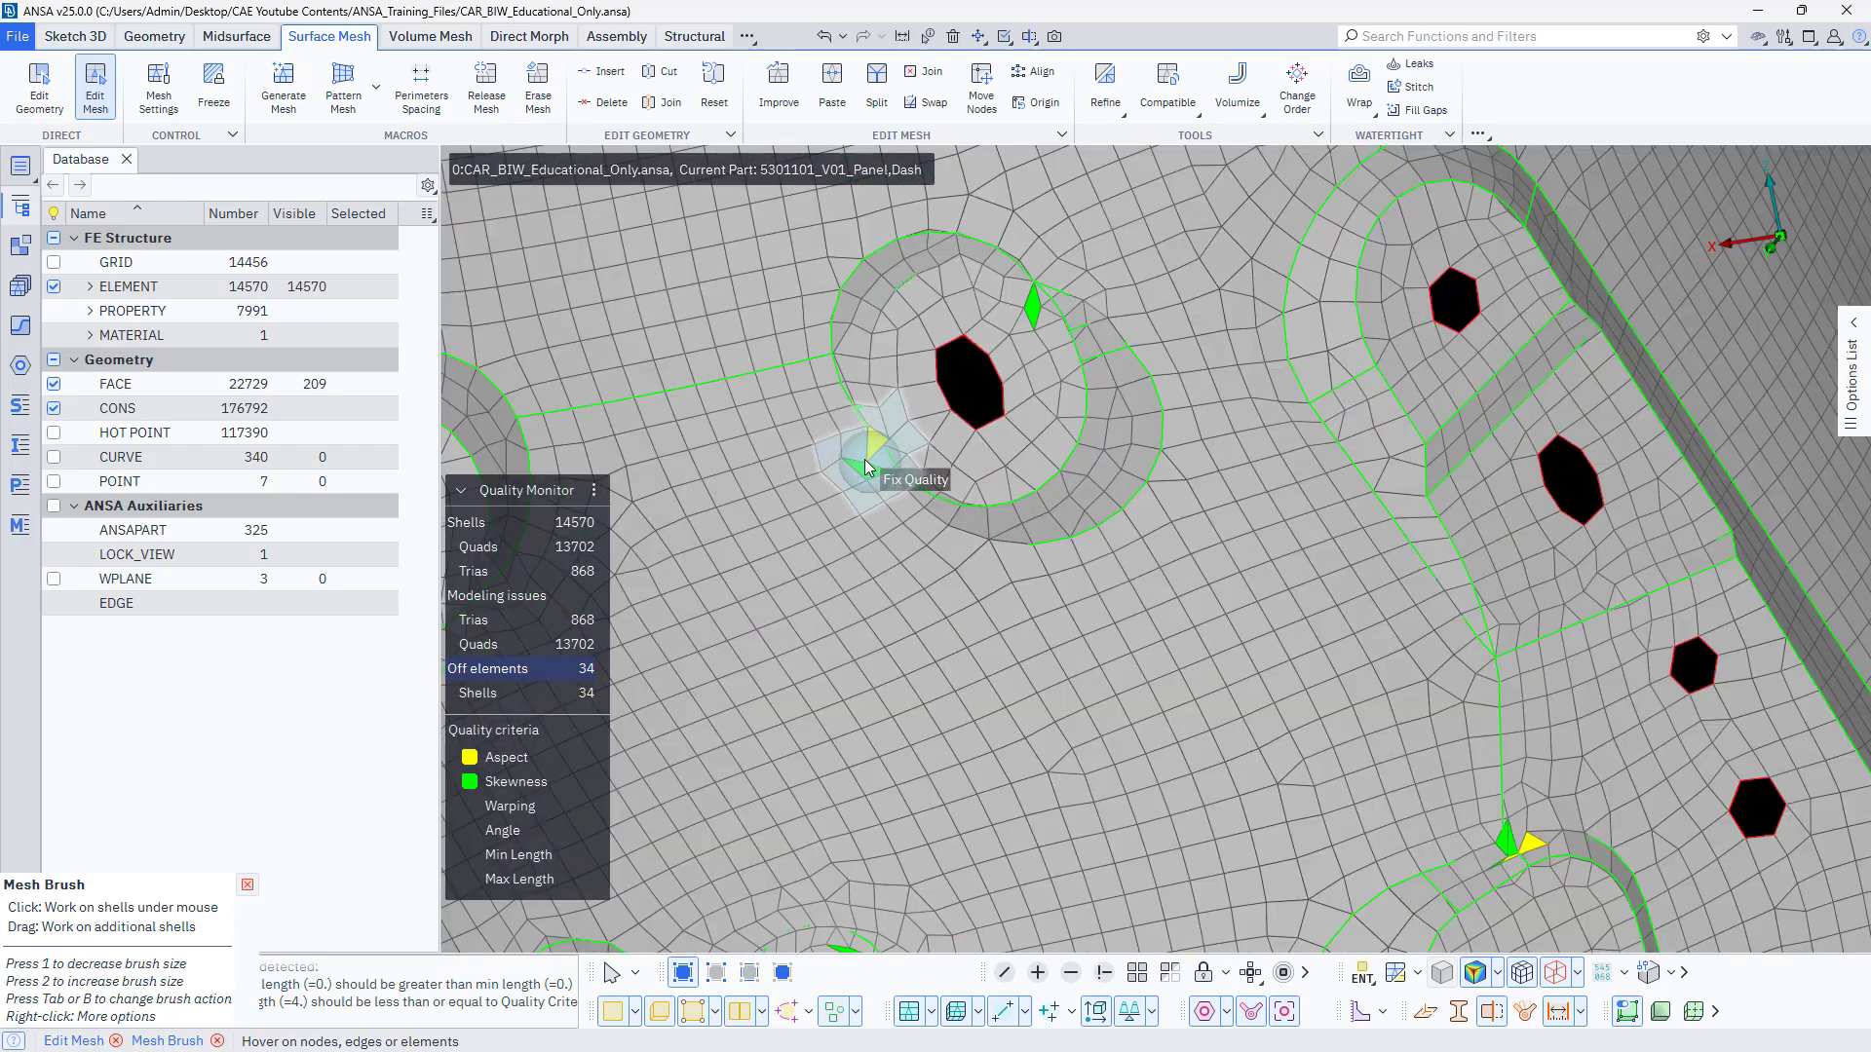
left_click(1097, 357)
left_click(1511, 844)
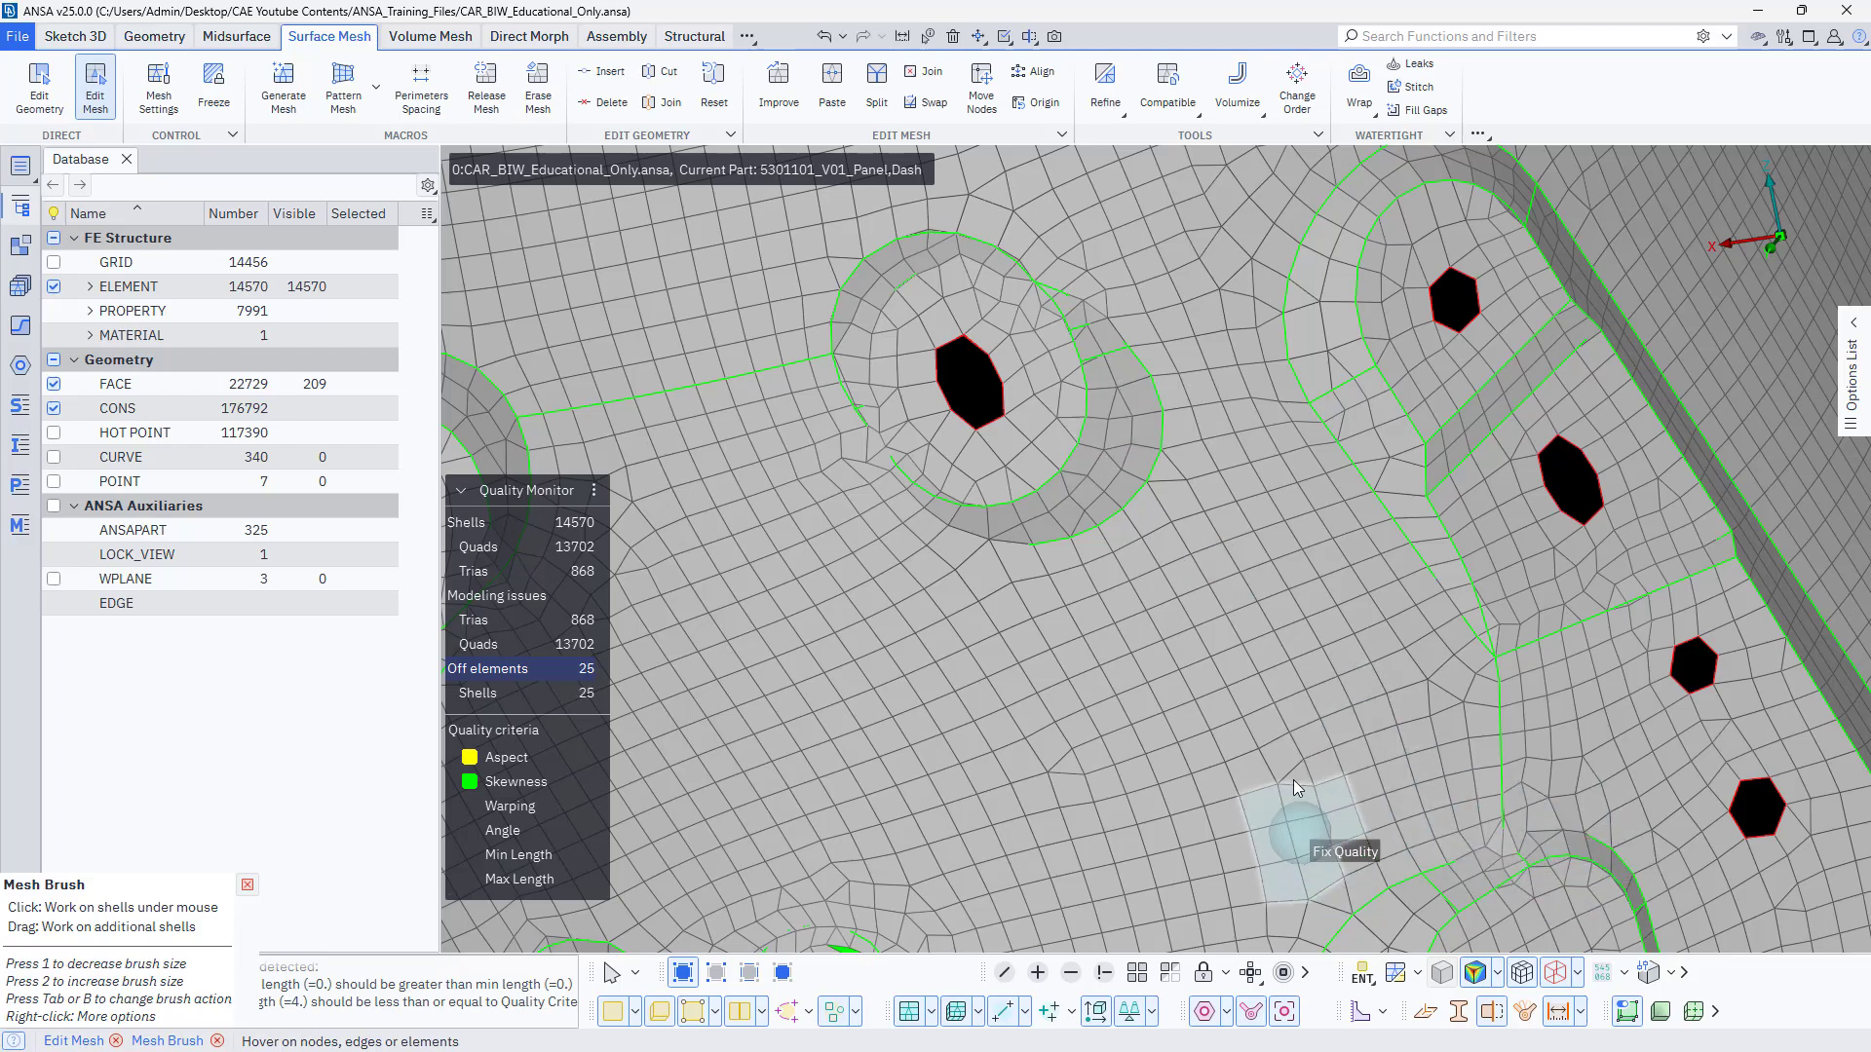
Brush Fix Quality over the Aspect and Skewness violations at the upper recess and along the large curved depression's lower edge.
scroll(1294, 779, "down", 5)
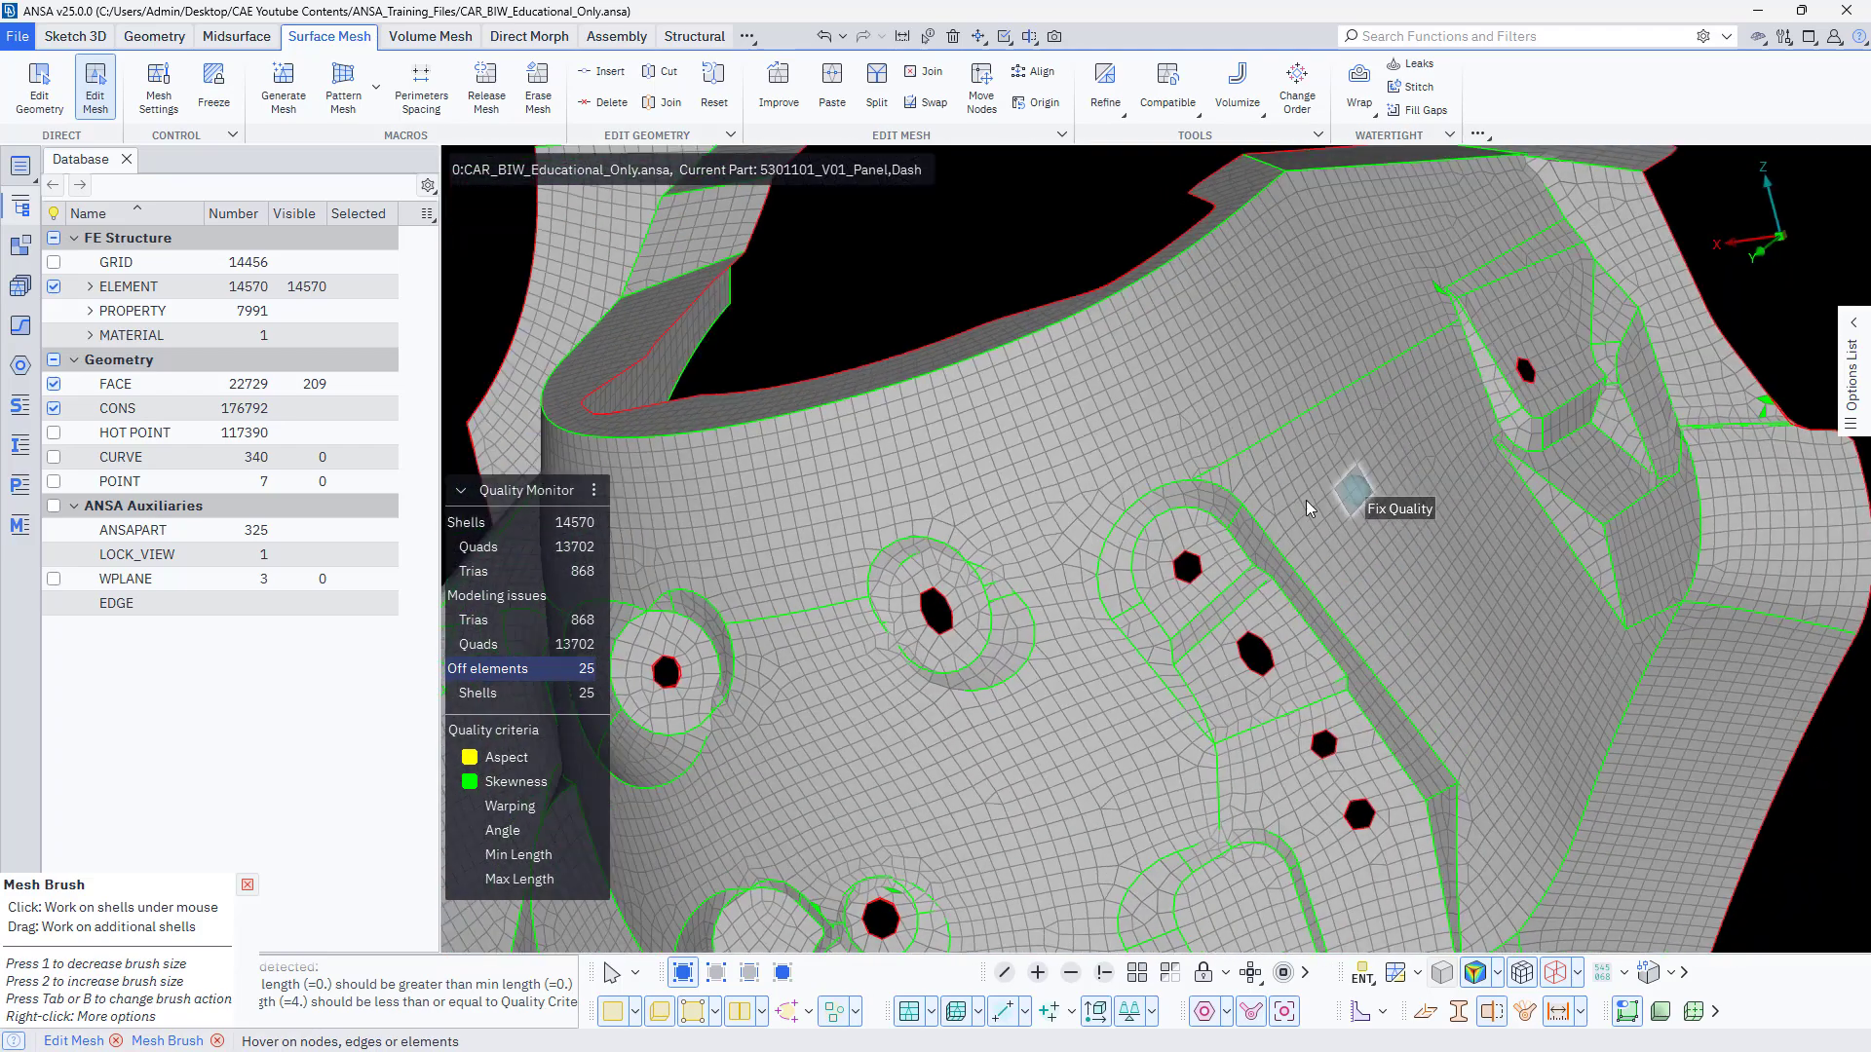
scroll(1220, 614, "up", 5)
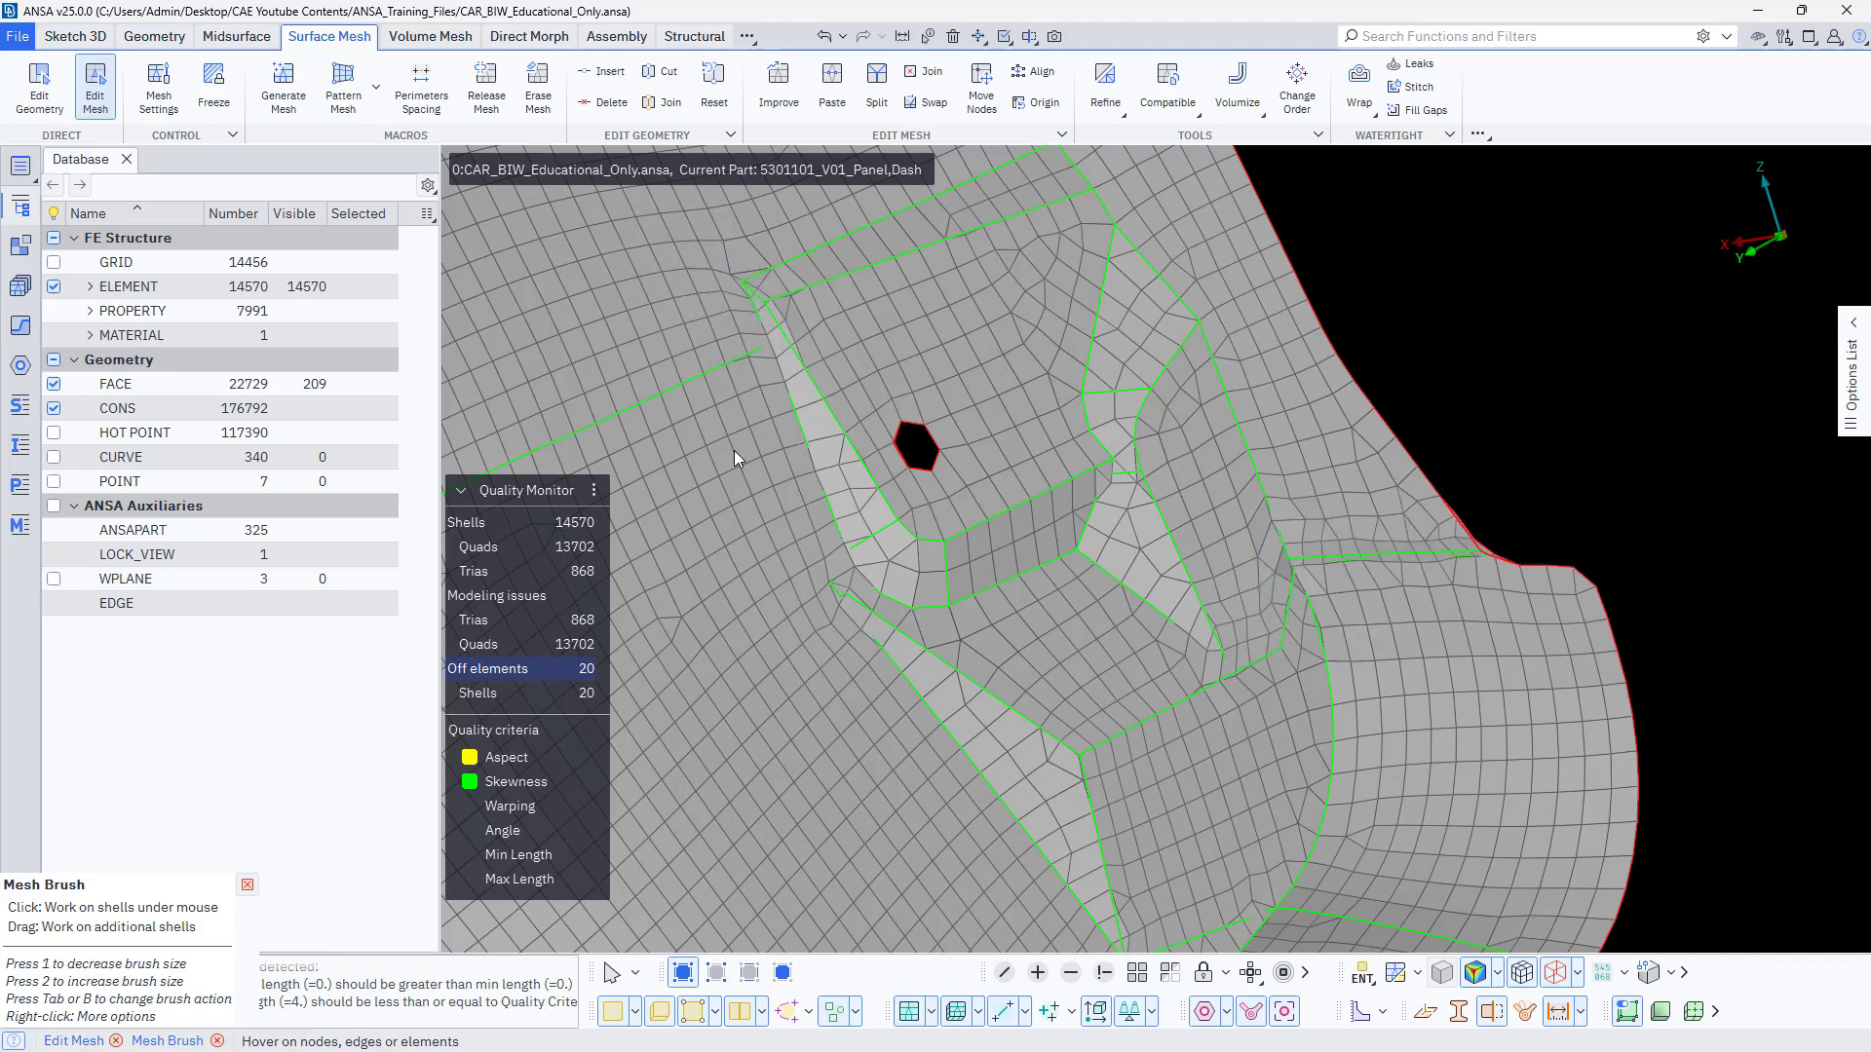
scroll(725, 567, "down", 8)
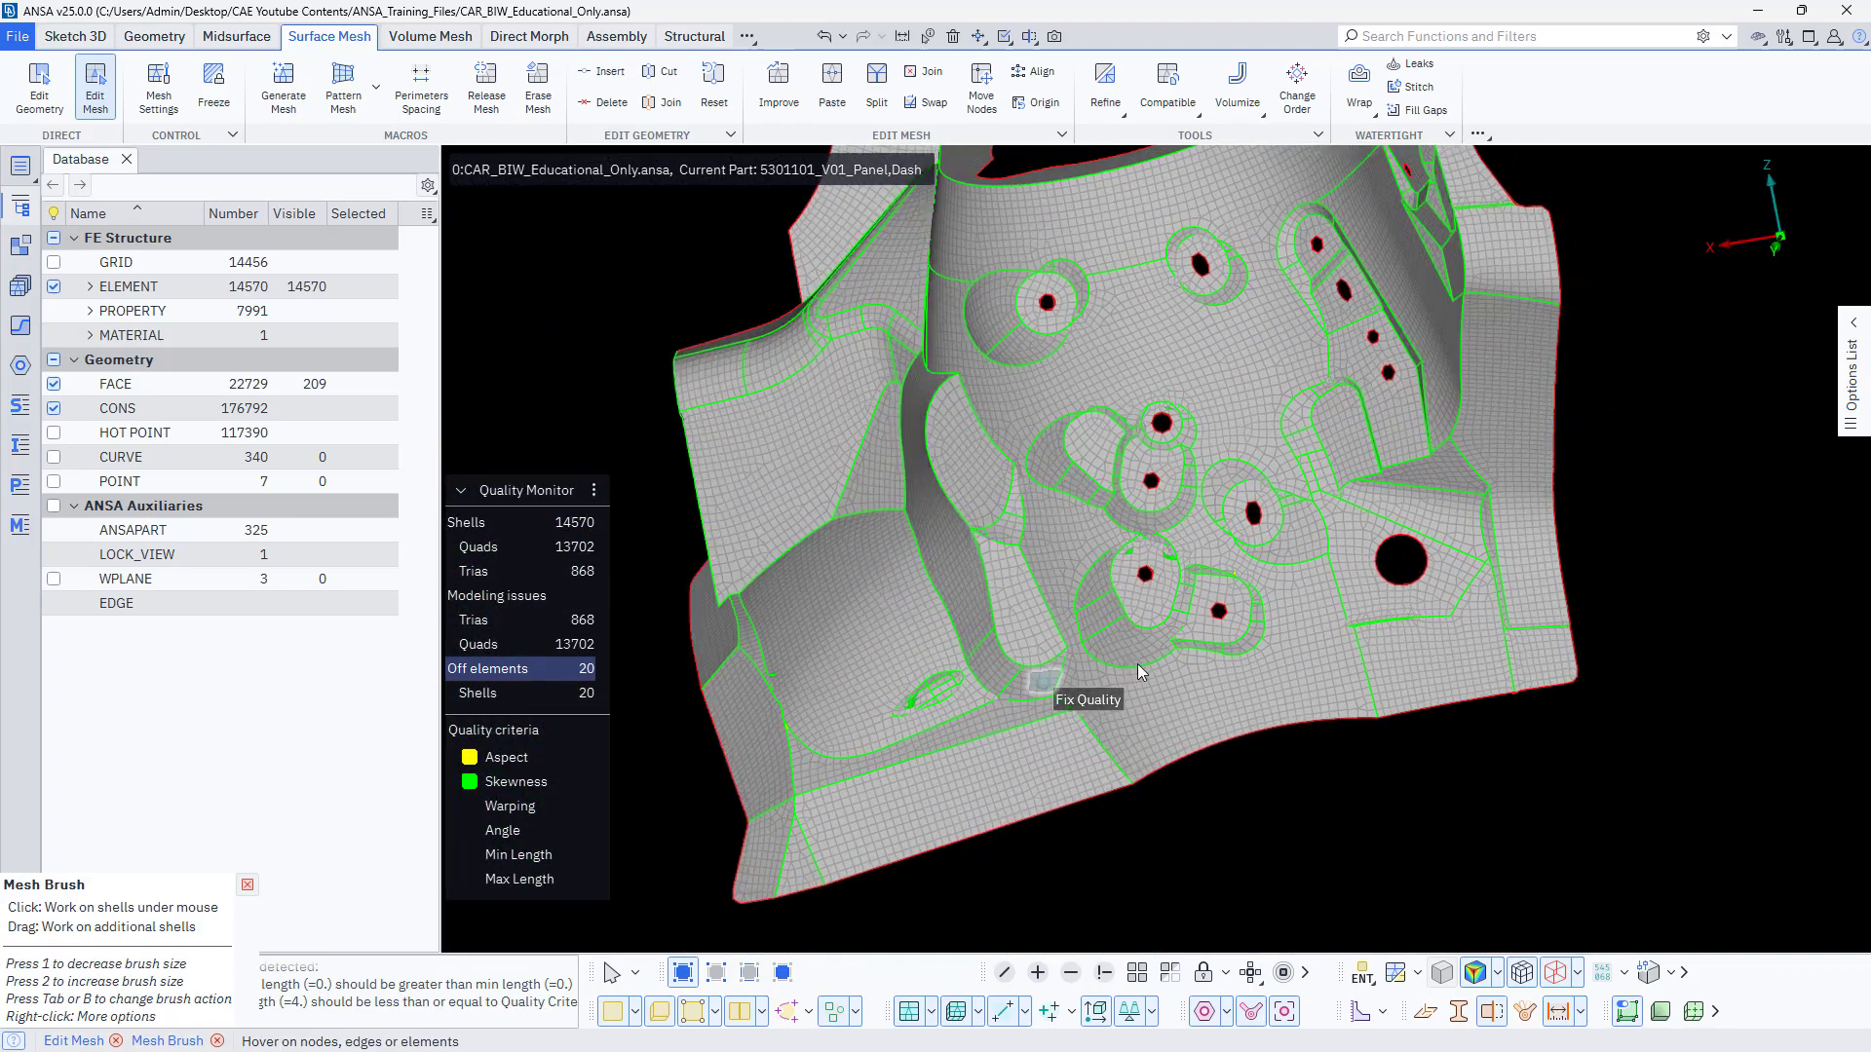
scroll(1140, 670, "up", 8)
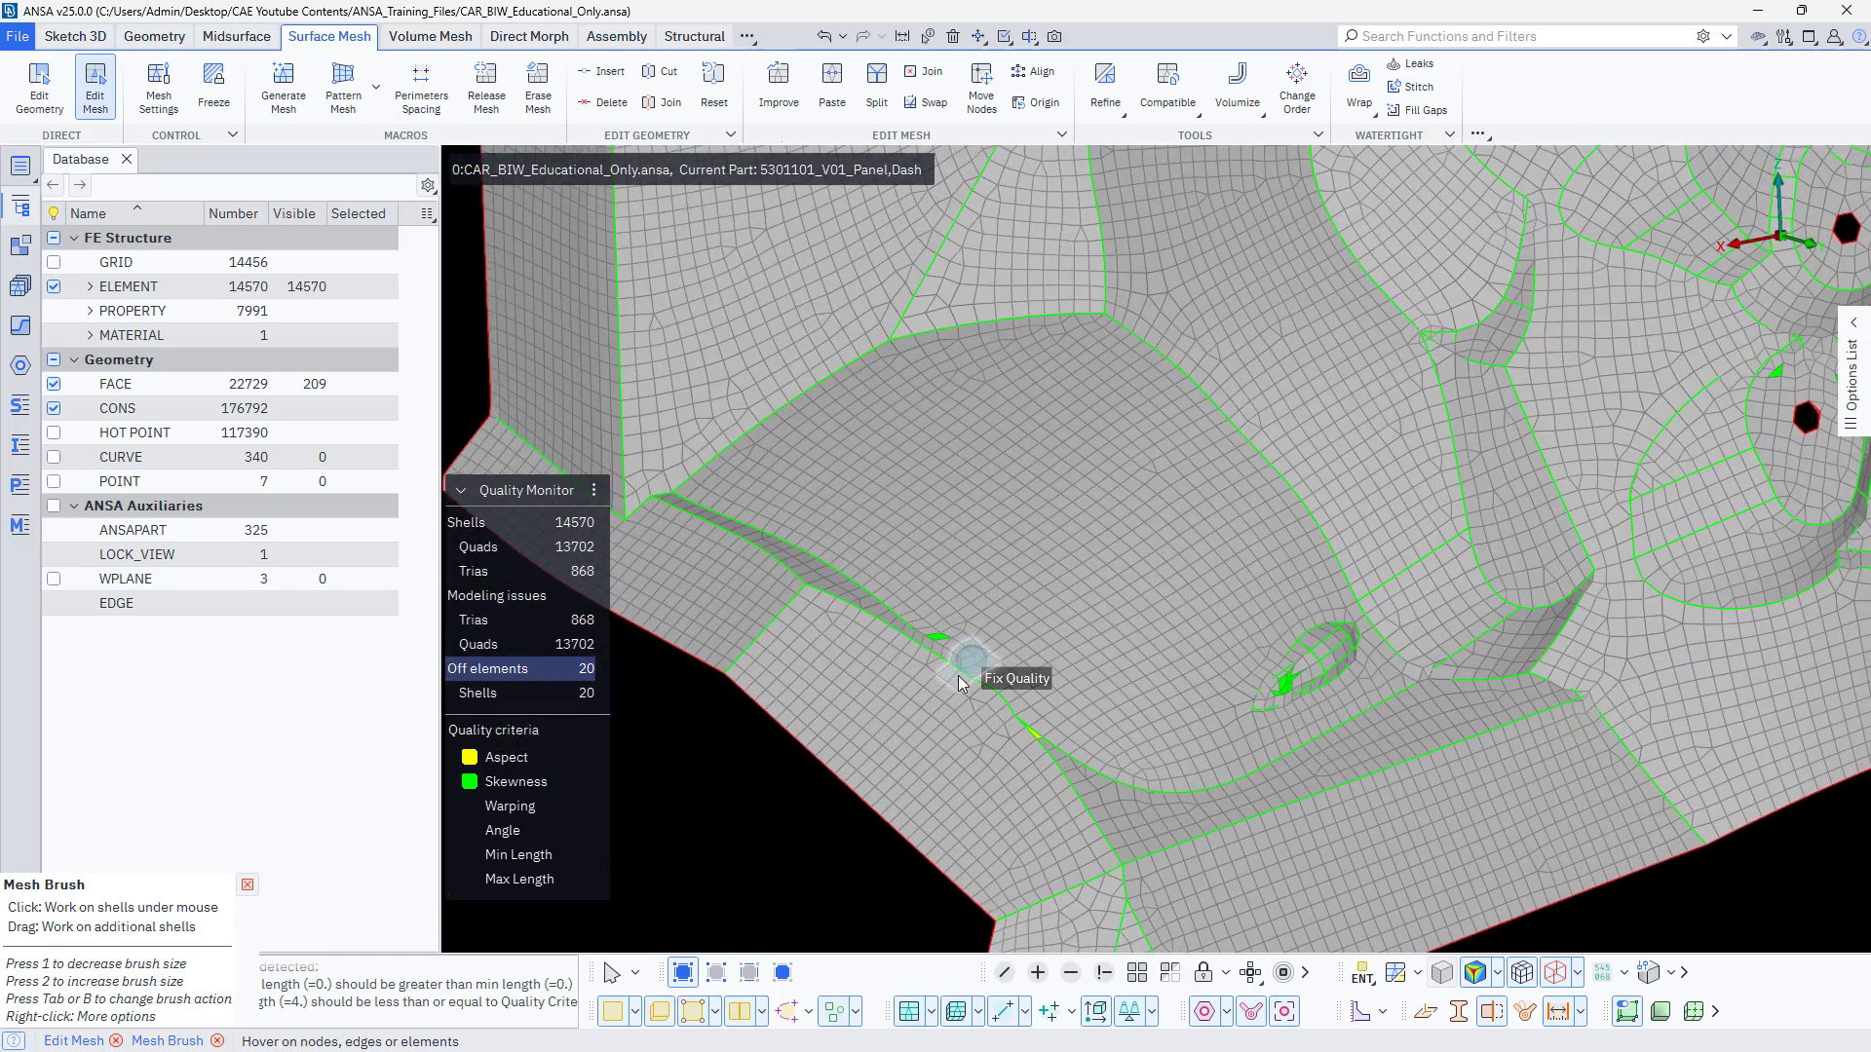
right_click(494, 672)
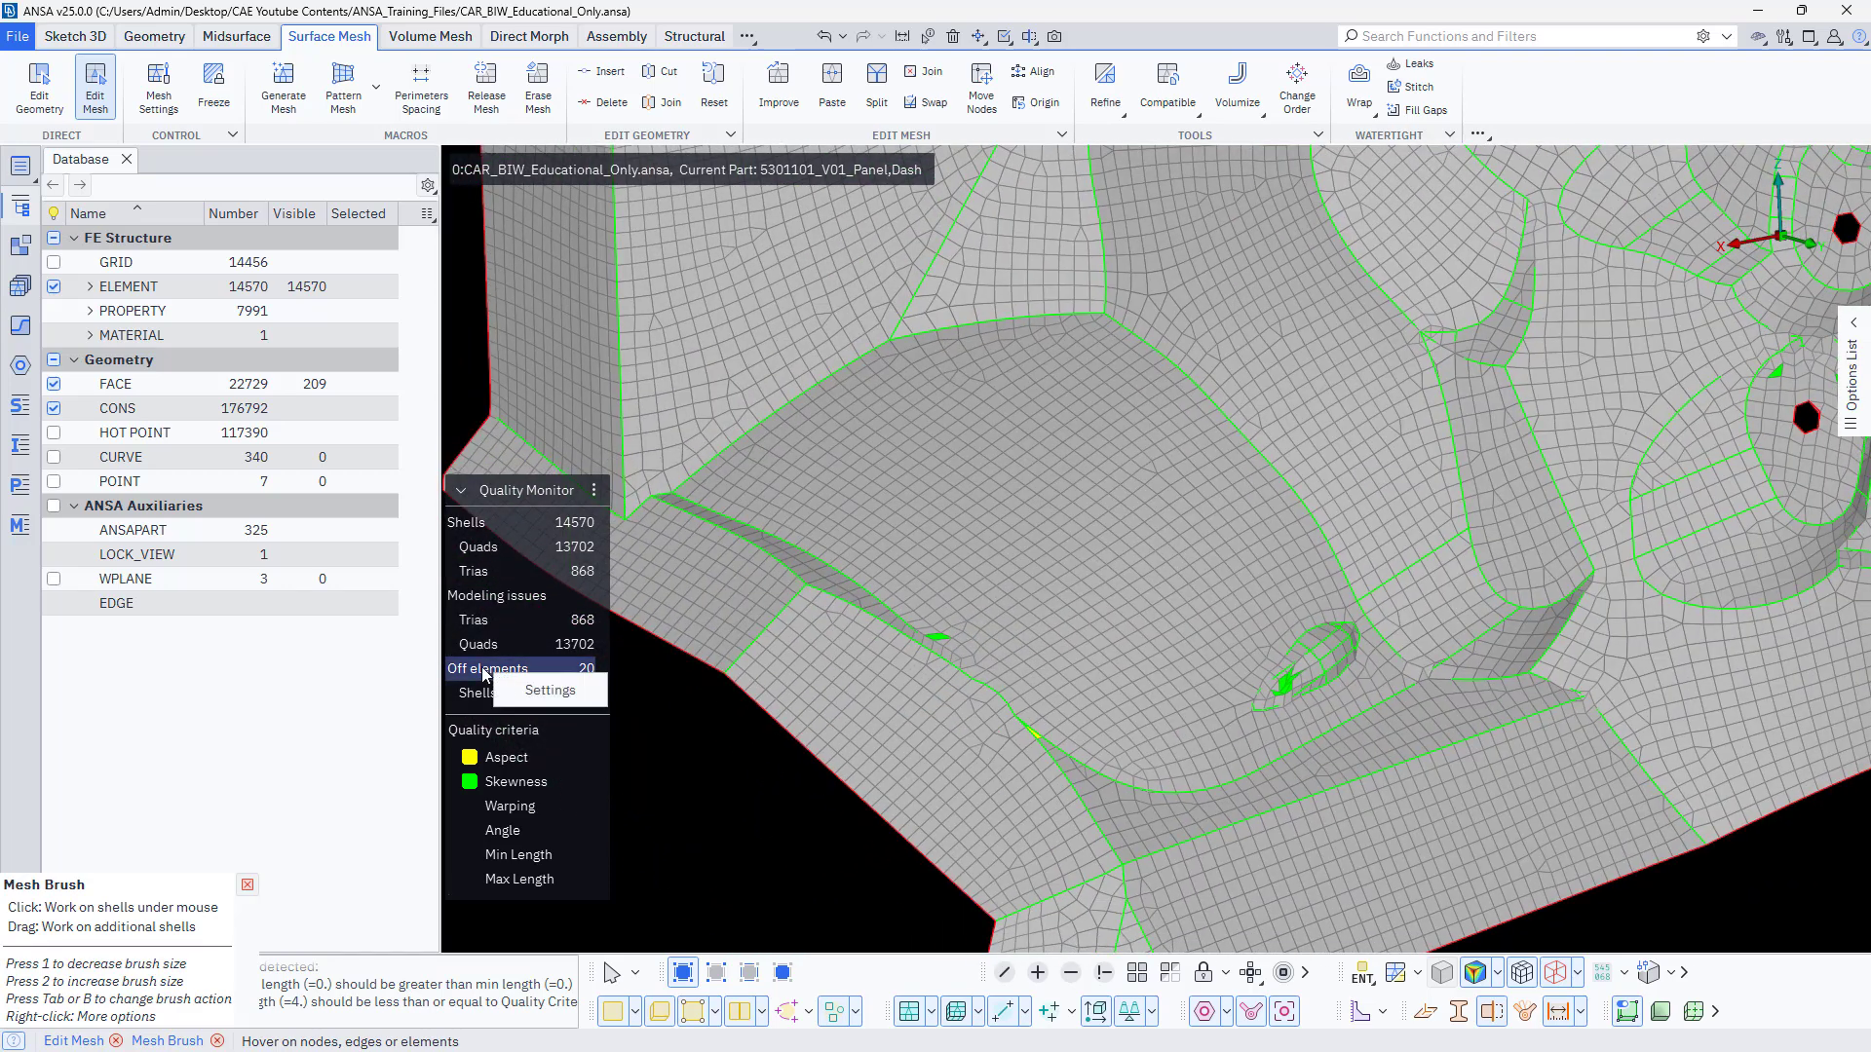
right_click(485, 672)
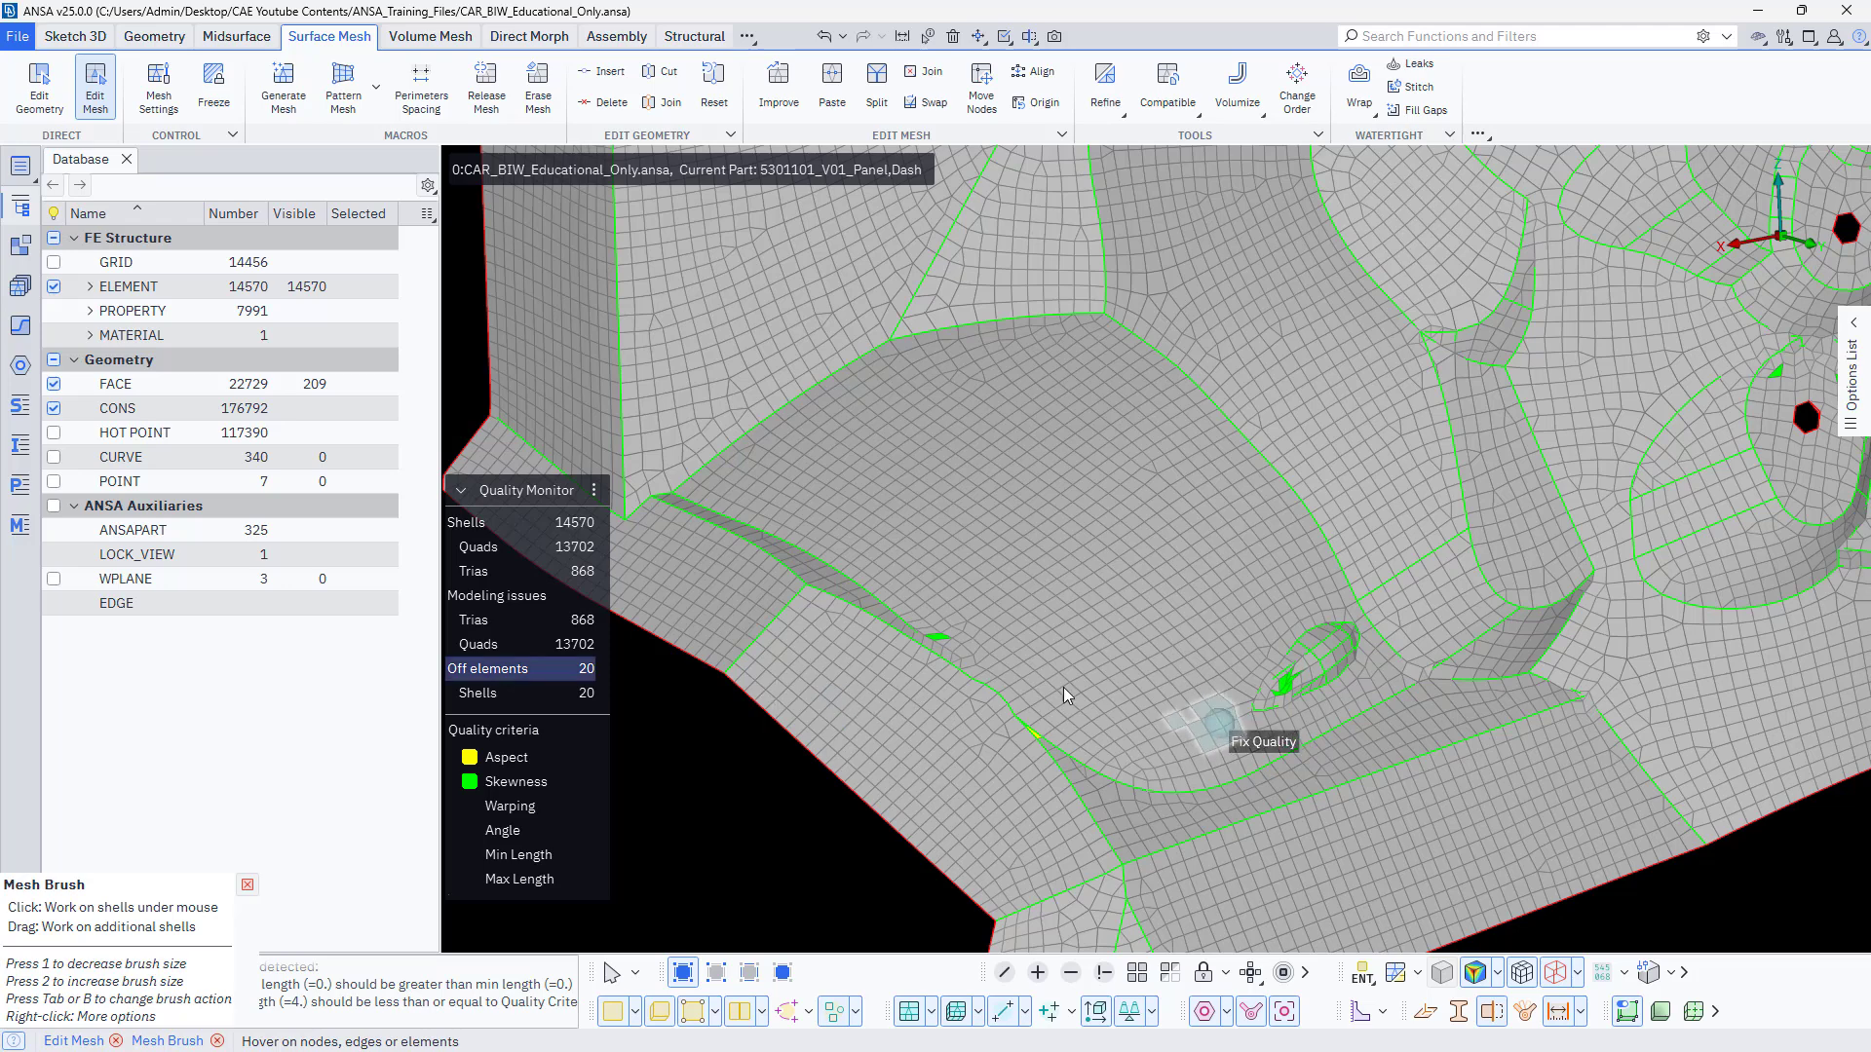
left_click_drag(1021, 688, 1072, 776)
Fix the Aspect and Skewness violations along the small raised bead in the large depression using Mesh Brush.
scroll(1257, 672, "up", 3)
mouse_move(1360, 657)
left_mouse_down()
mouse_move(1267, 738)
mouse_move(1369, 677)
left_mouse_up()
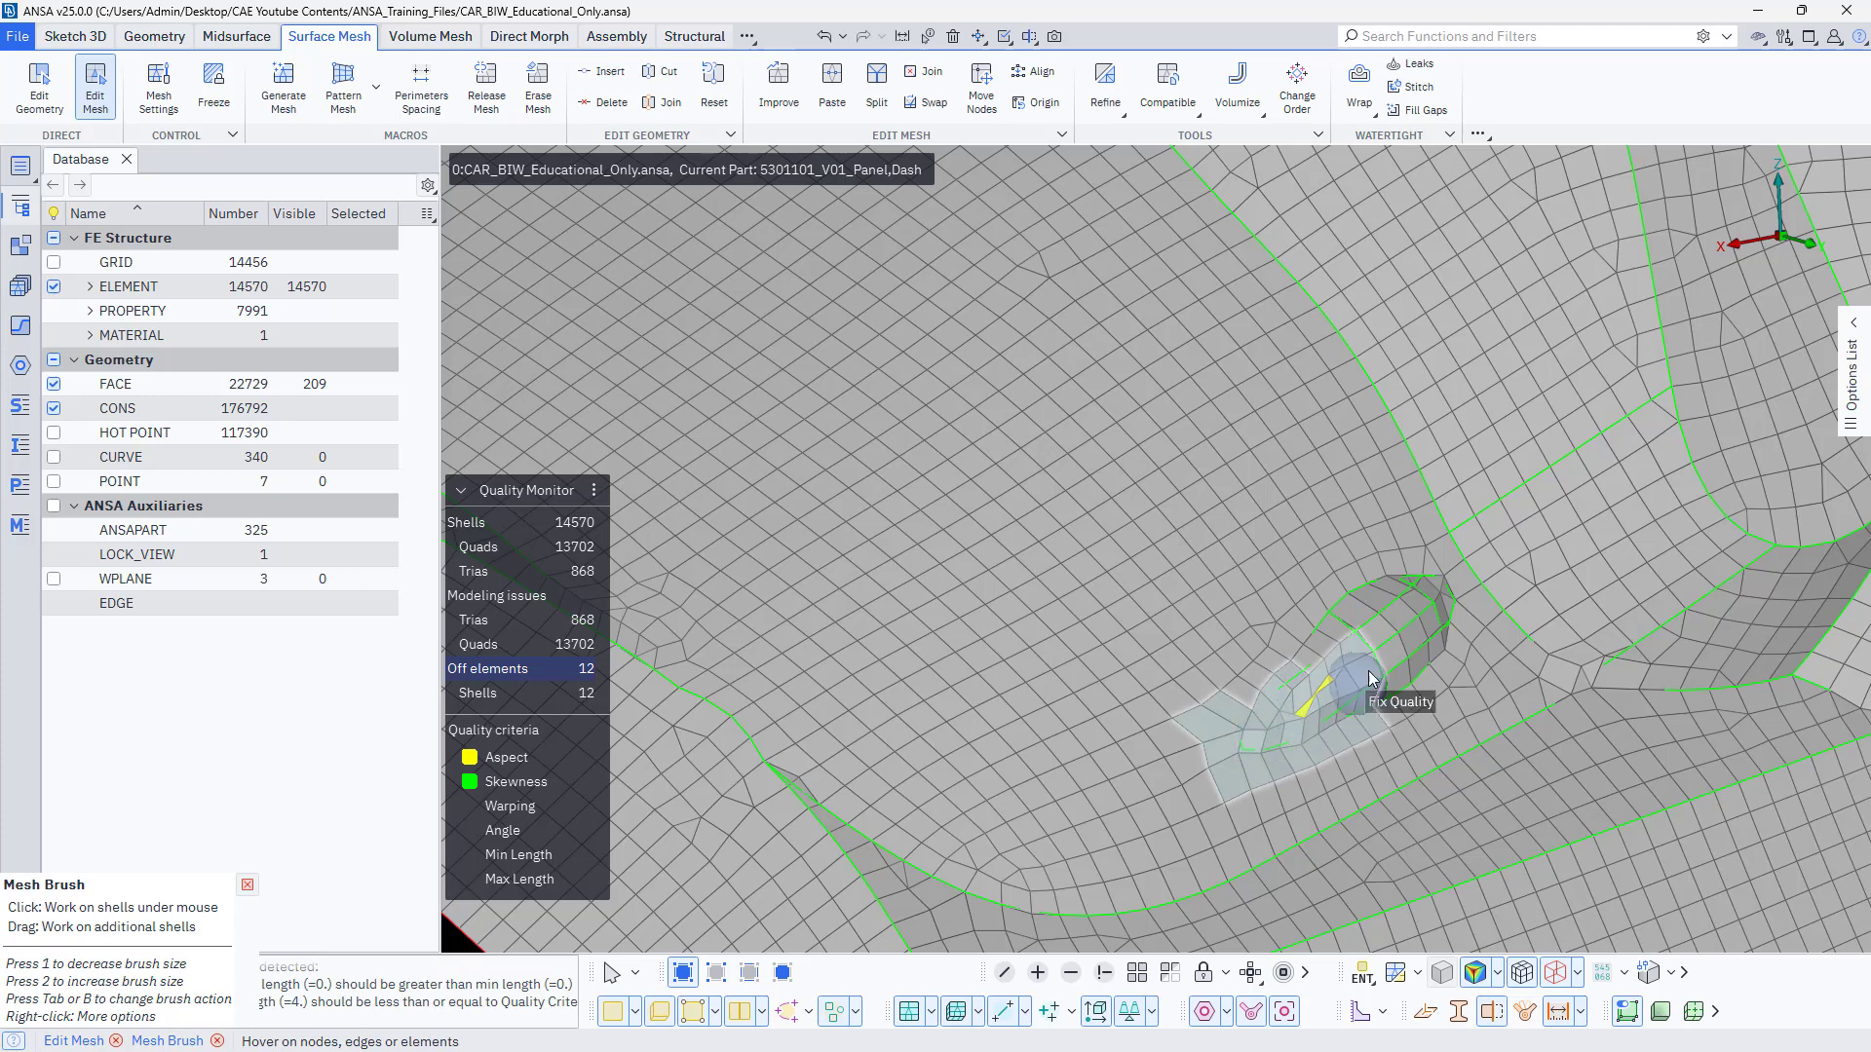
scroll(1312, 715, "up", 5)
left_click_drag(1225, 781, 1139, 797)
scroll(1266, 682, "up", 4)
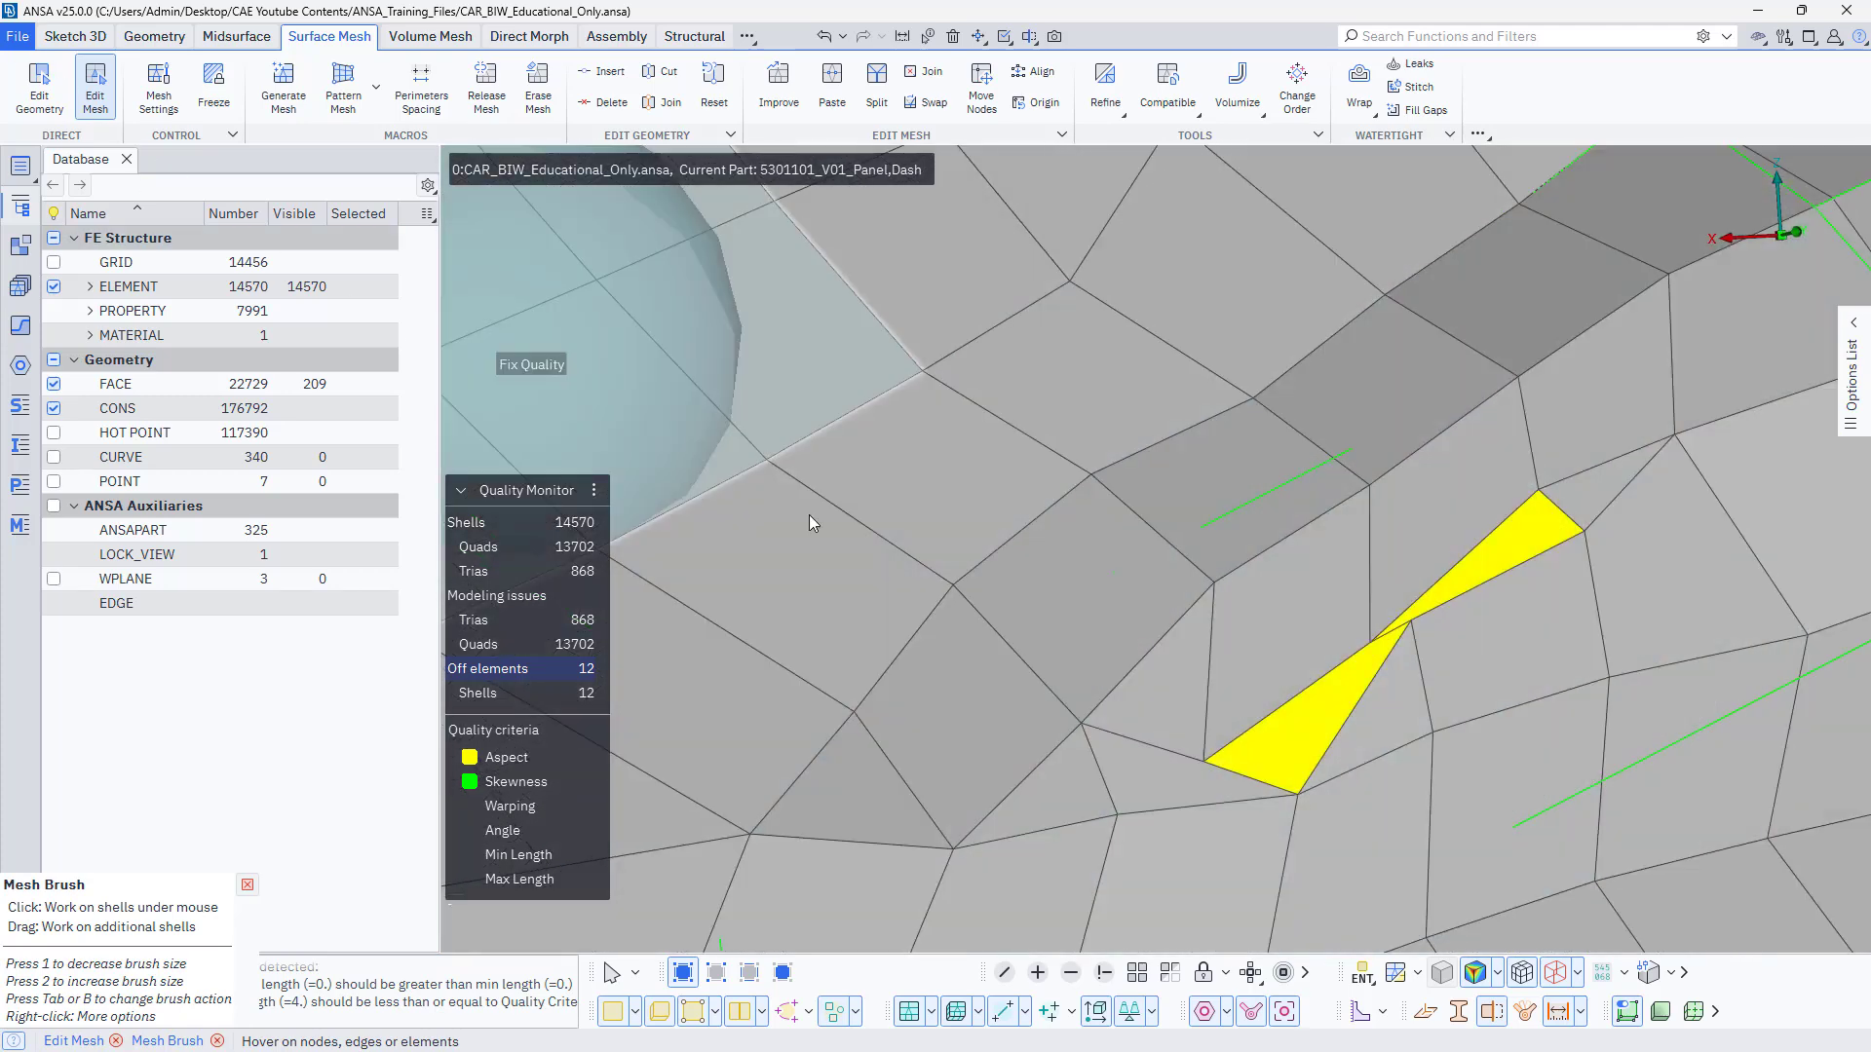
Exit Mesh Brush and collapse the two sliver shells beside the bead by dragging their nodes onto adjacent nodes with Edit Mesh.
key("Escape")
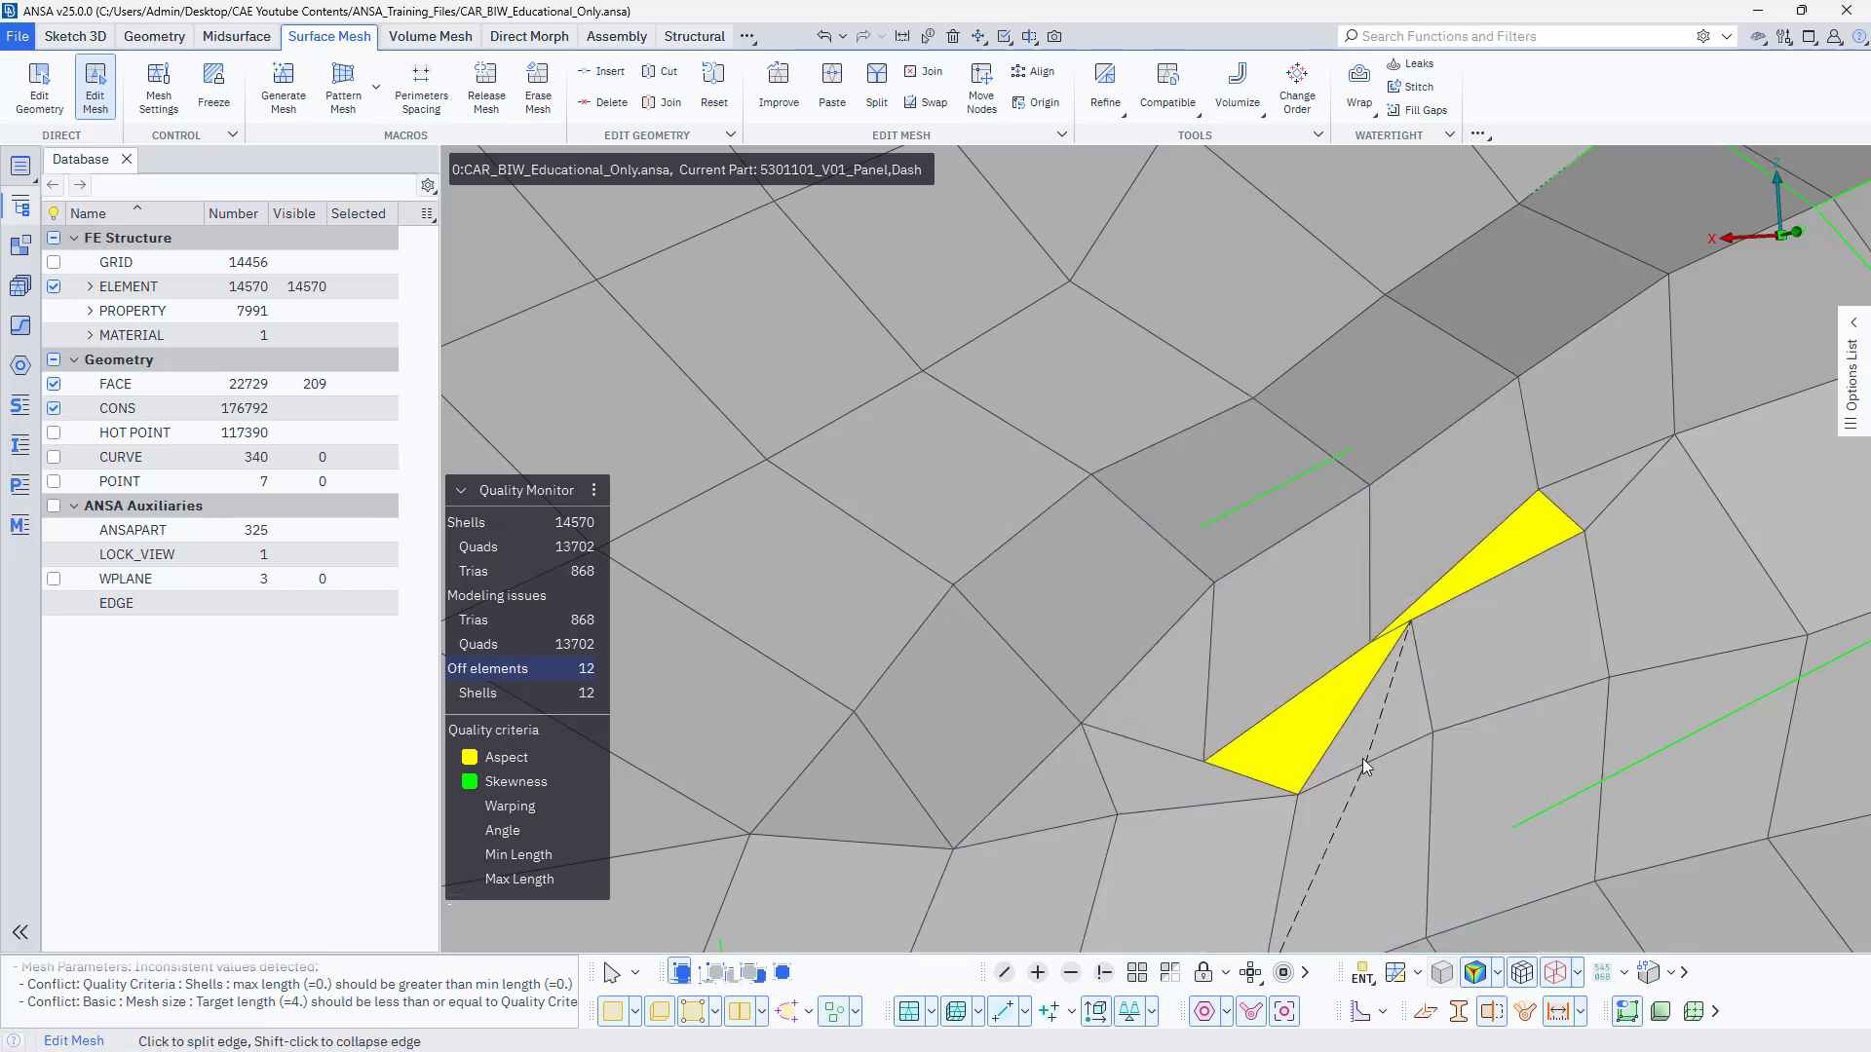
left_click_drag(1410, 632, 1371, 636)
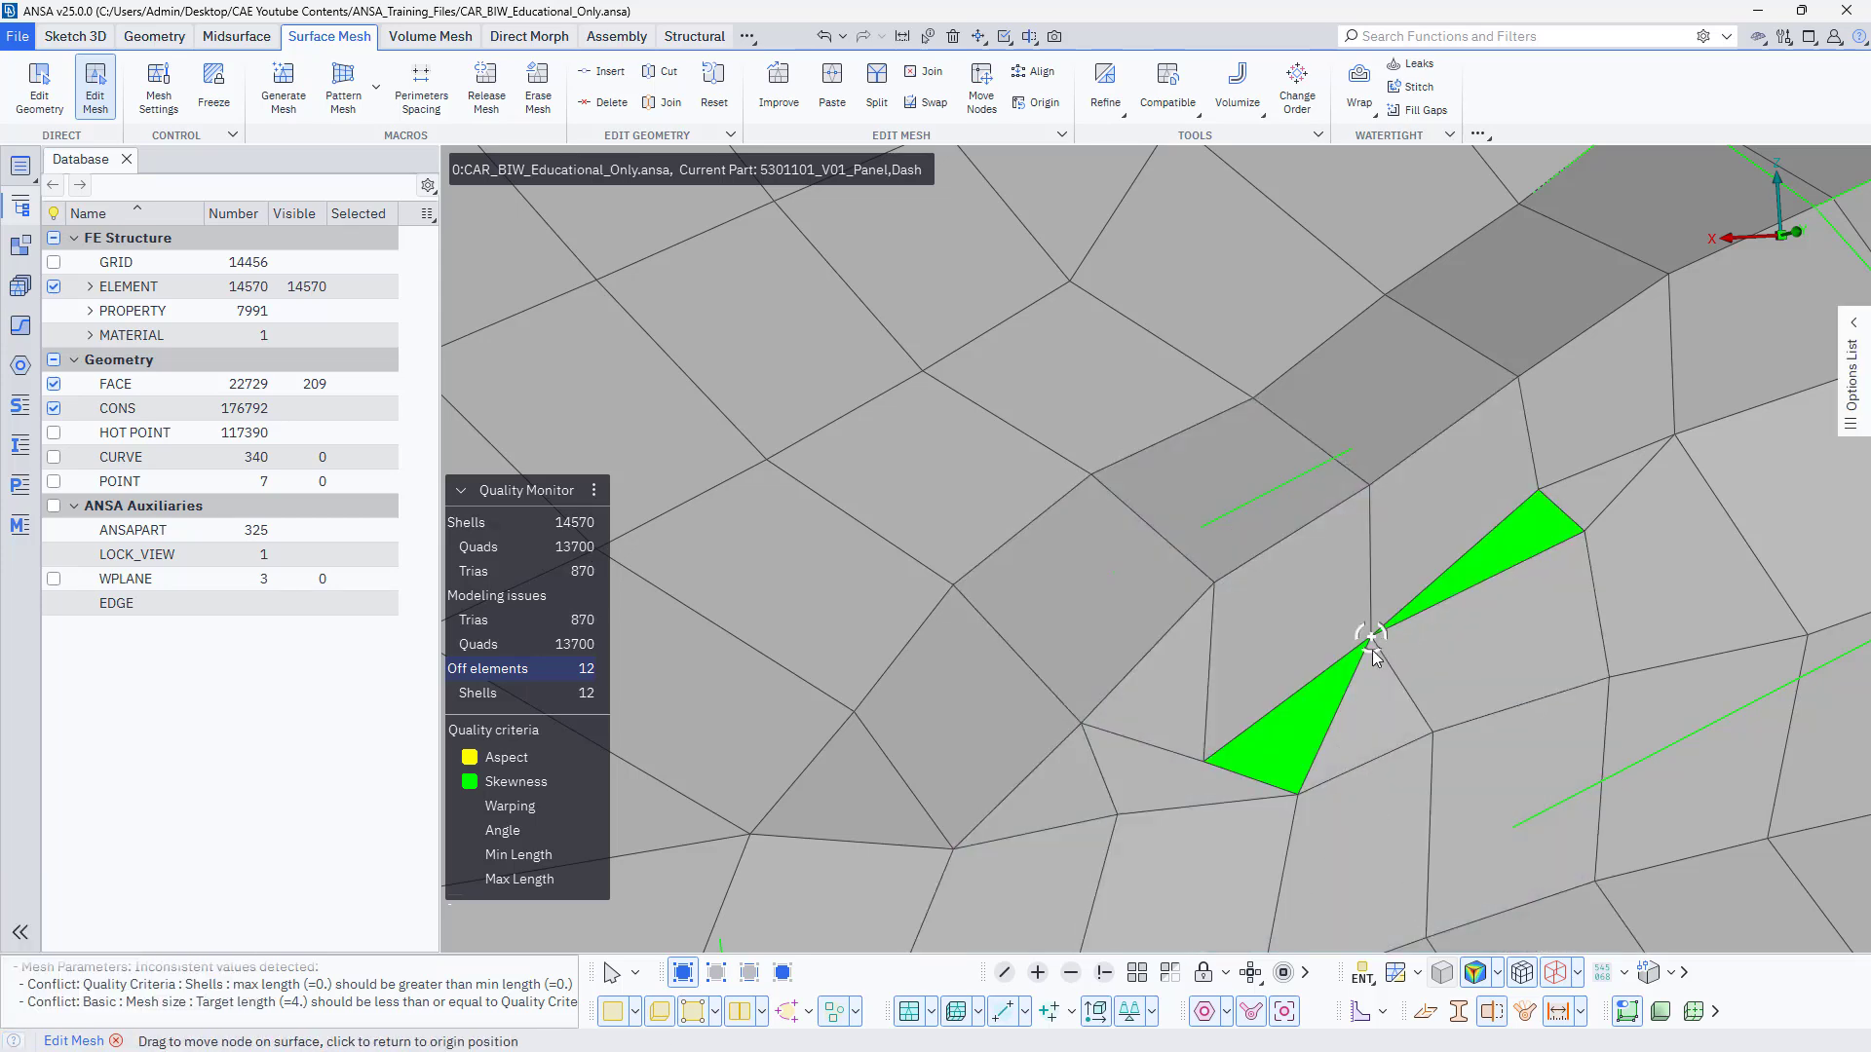
left_click_drag(1207, 761, 1276, 690)
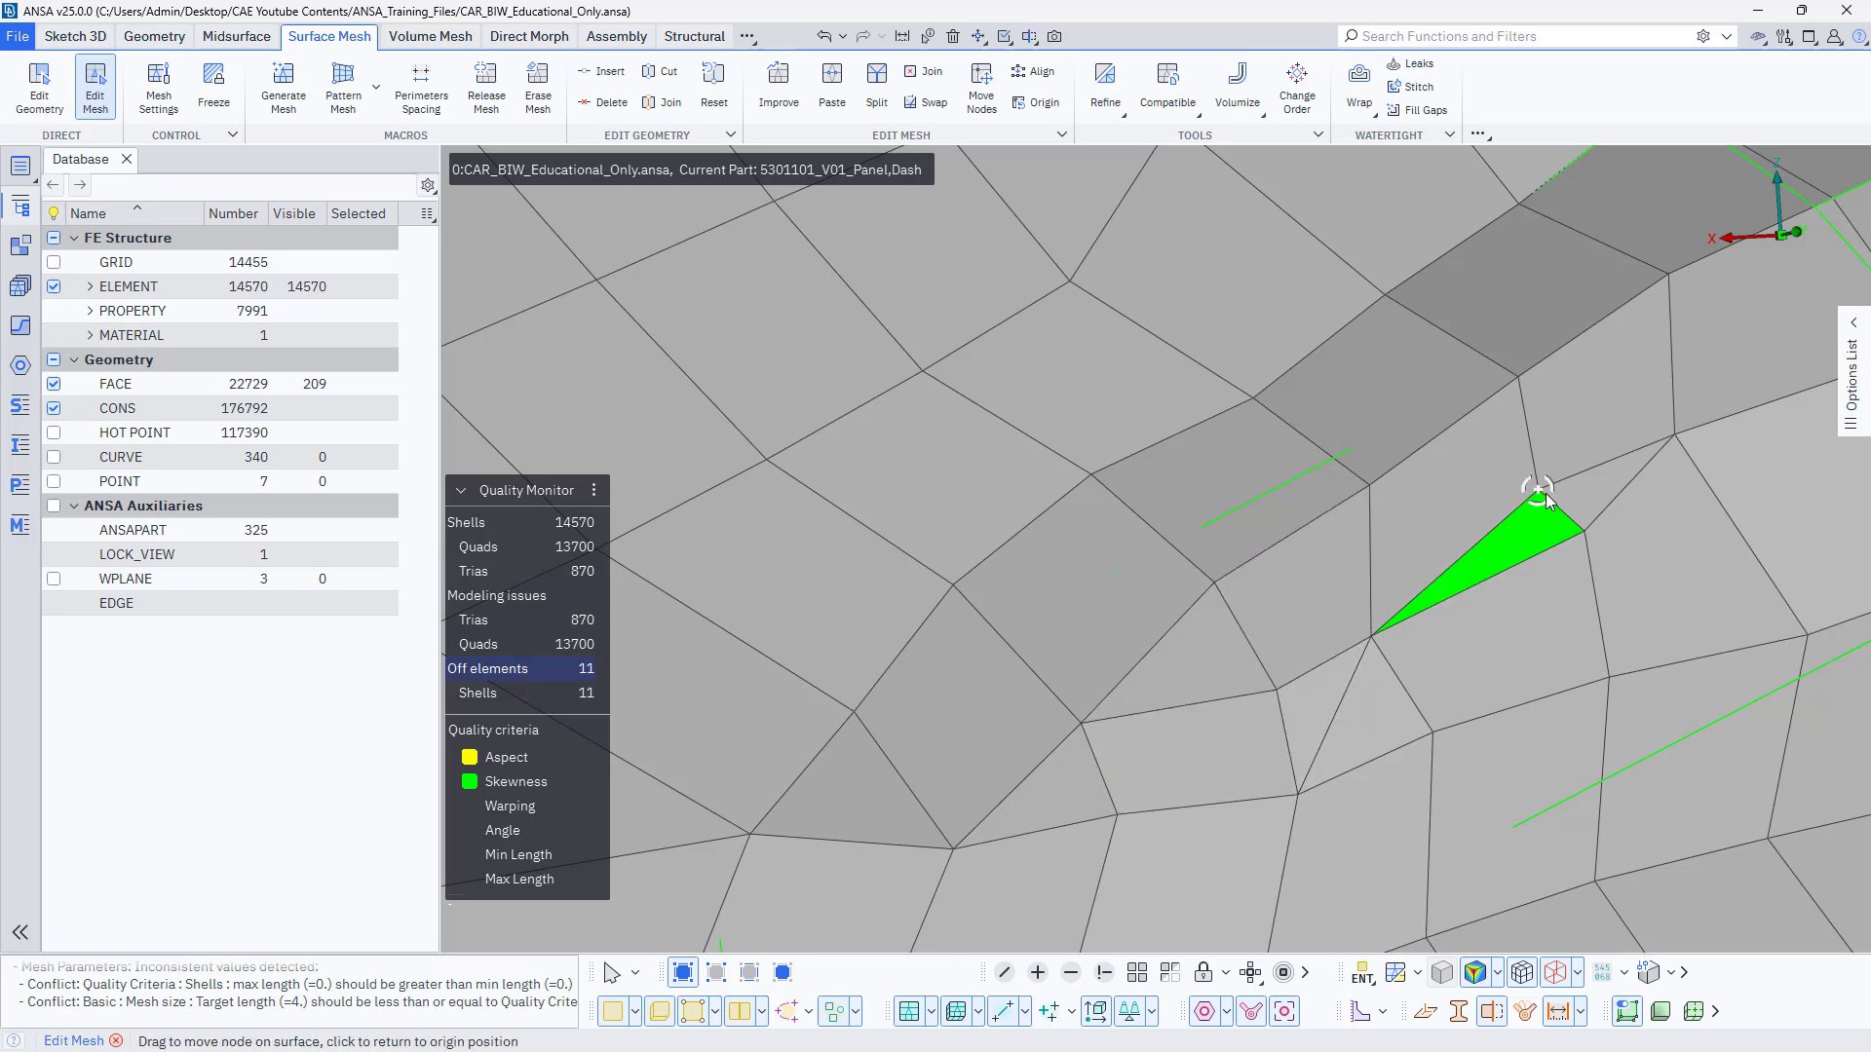
left_click_drag(1538, 490, 1579, 521)
scroll(1500, 643, "down", 10)
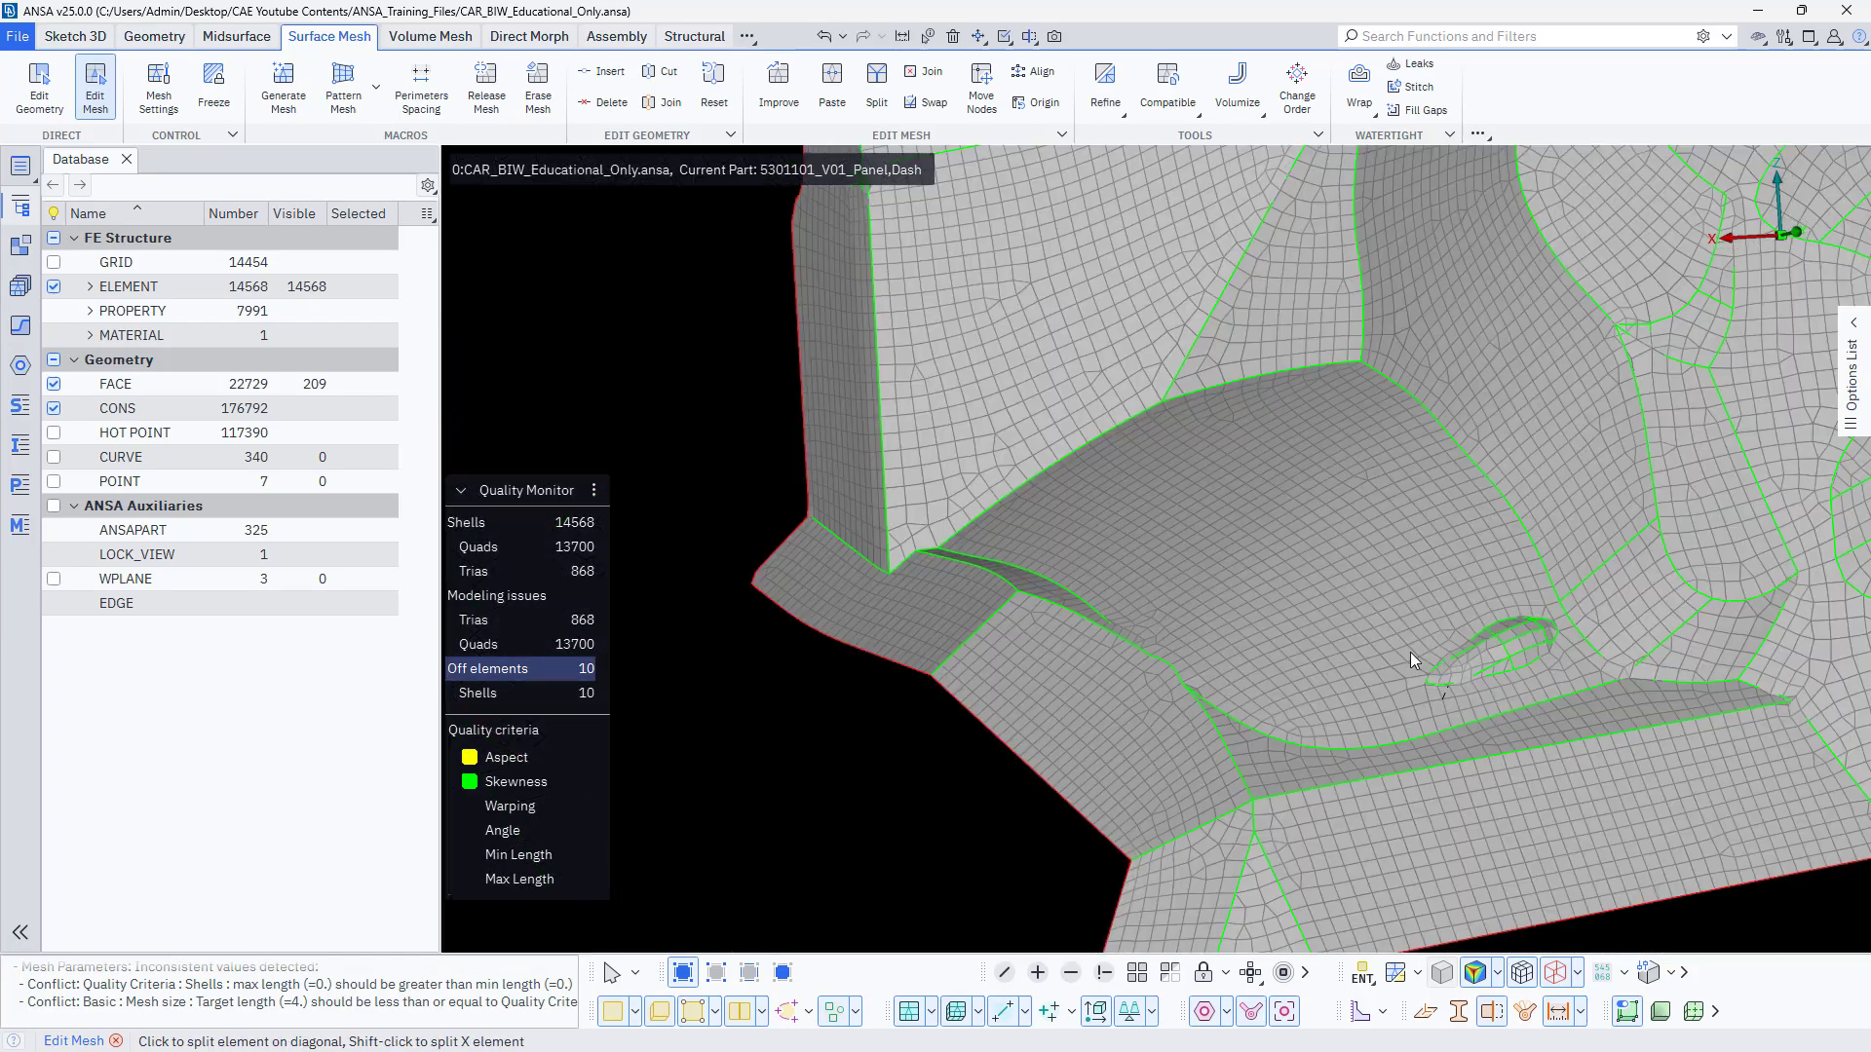
Fix the two skewed shells next to the curved boundary of the end flange using Mesh Brush with the Fix Quality action.
middle_click_drag(1319, 507, 1122, 843, "ctrl")
scroll(1142, 646, "down", 5)
left_click_drag(1035, 607, 1109, 618, "ctrl")
scroll(896, 585, "up", 10)
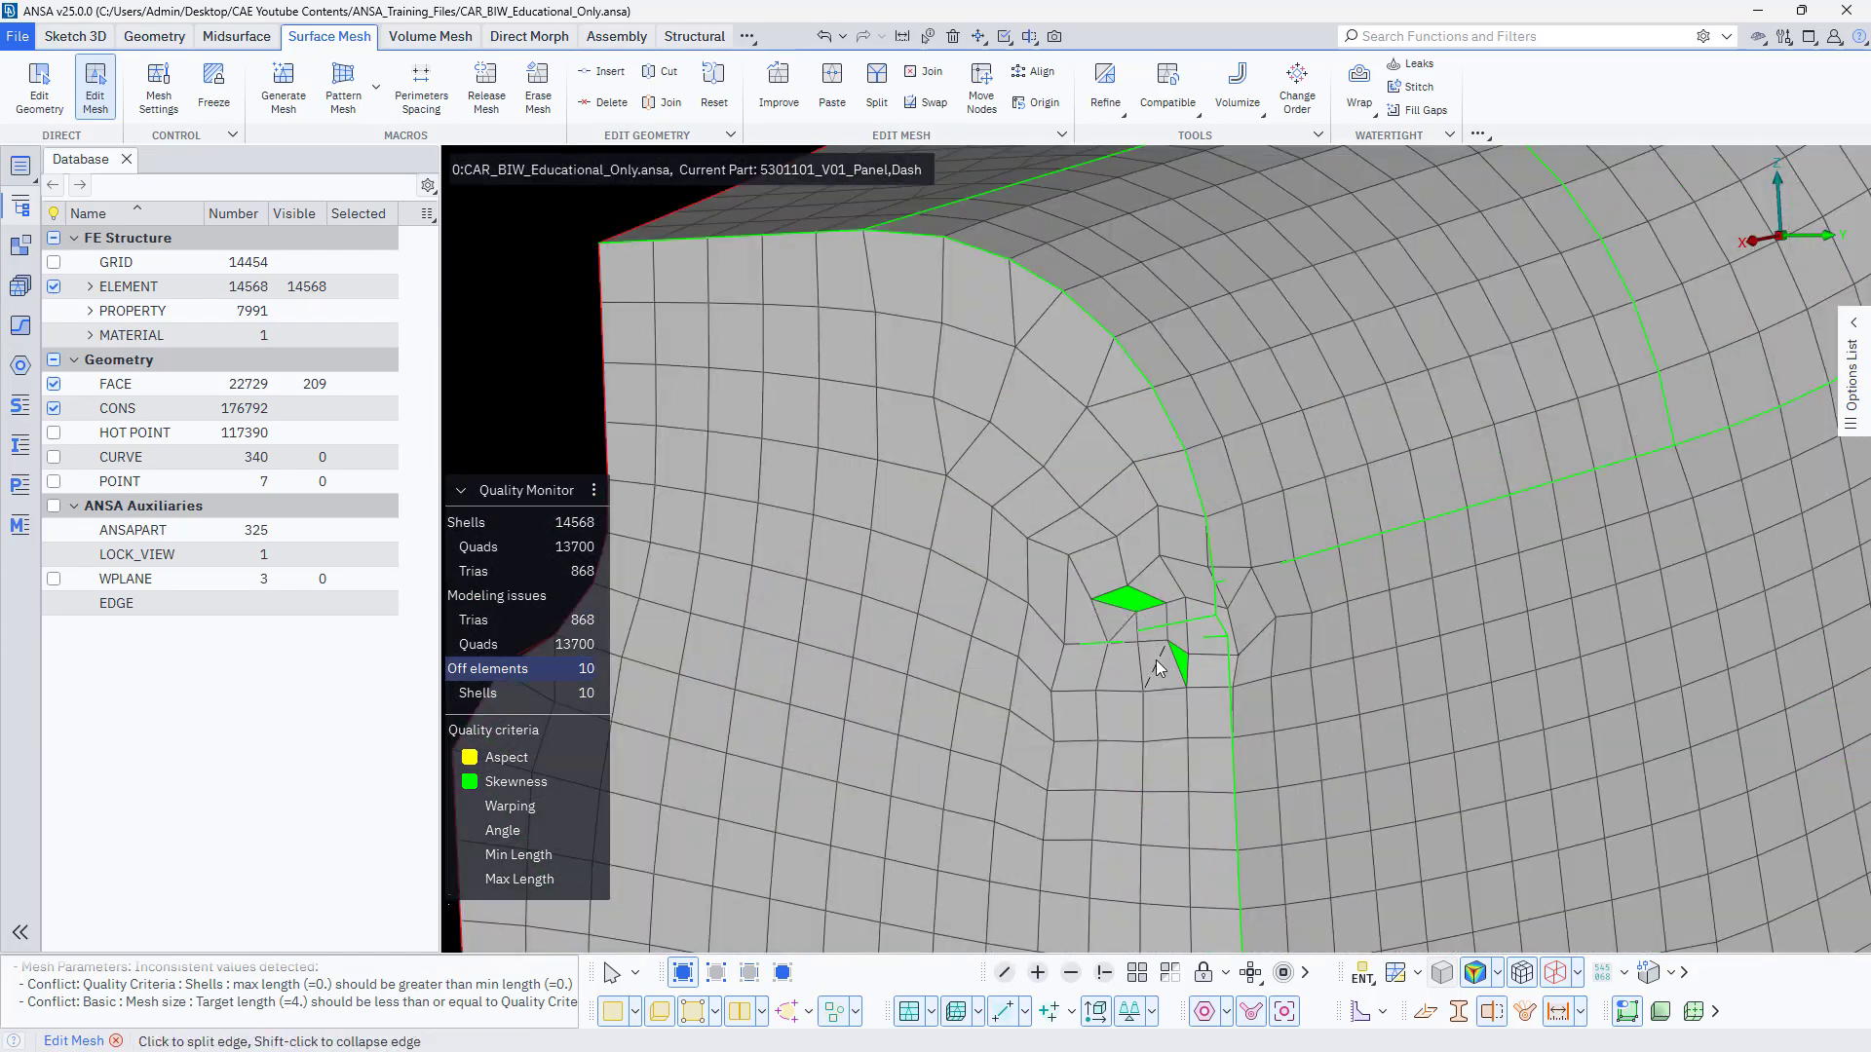
right_click(1155, 652)
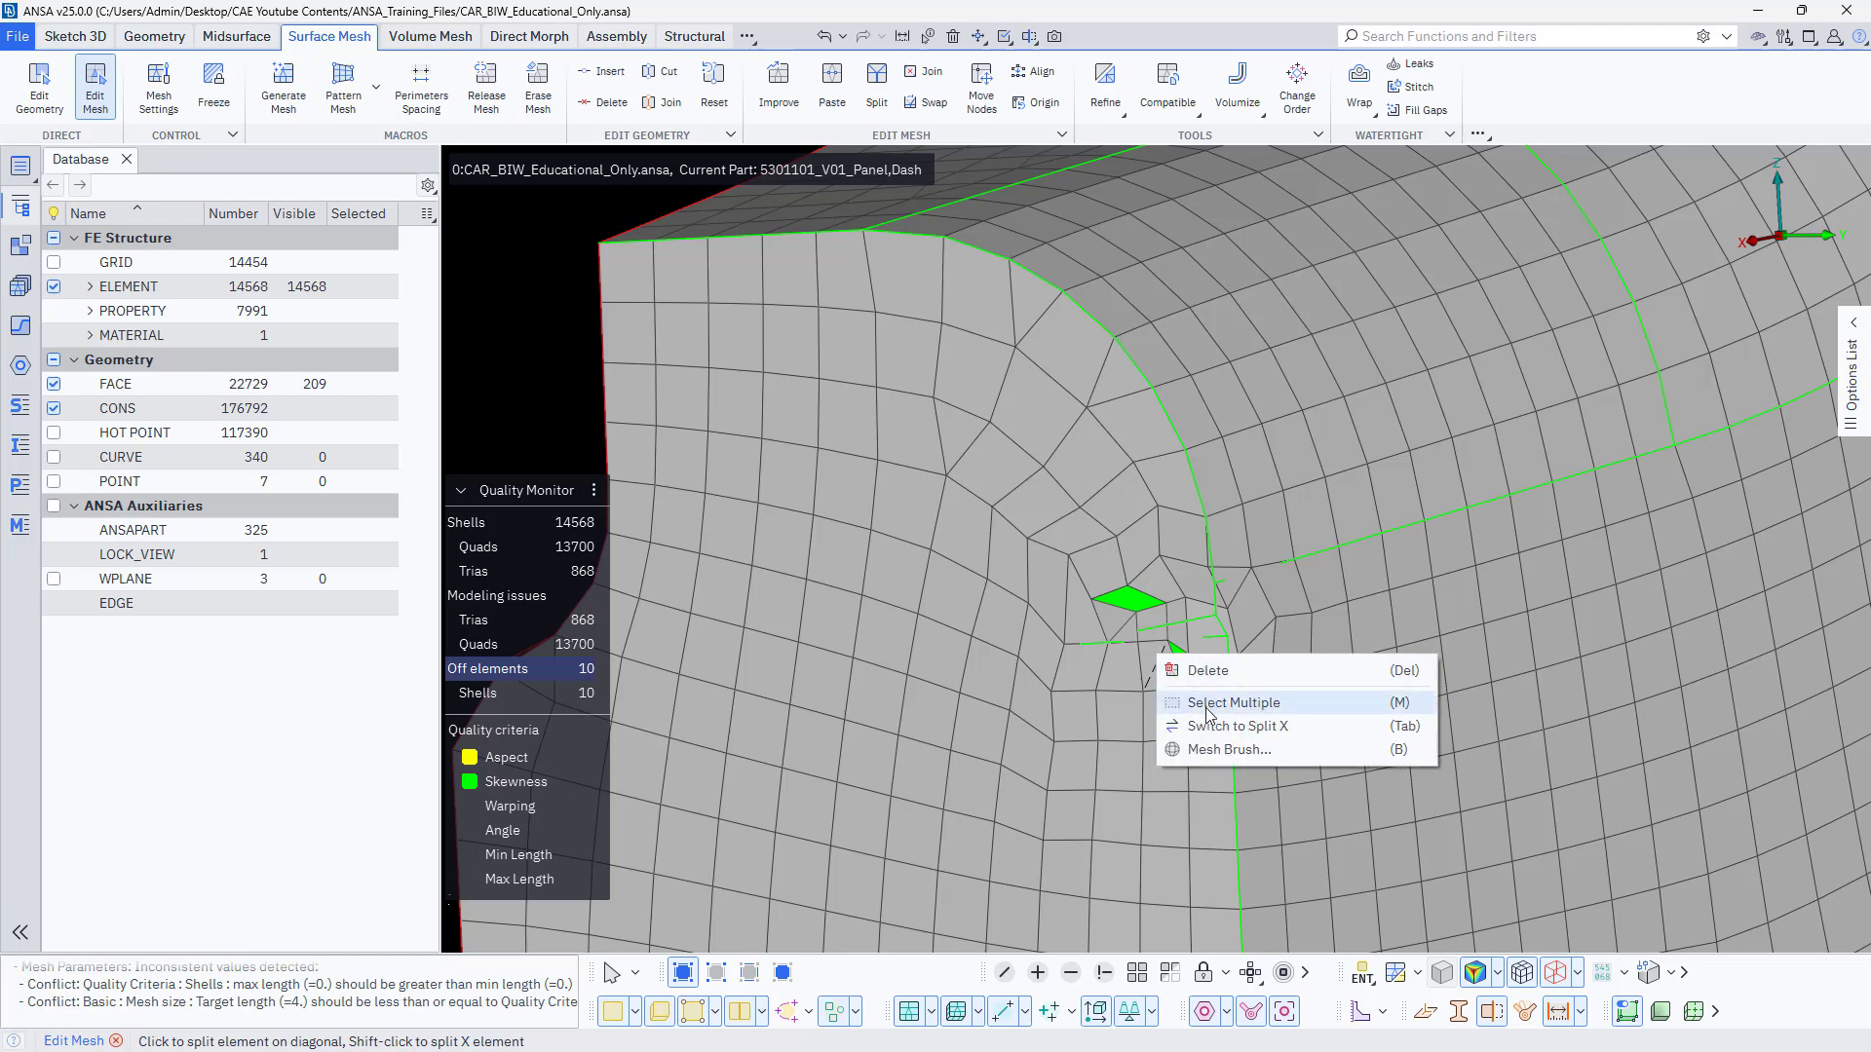
left_click(1195, 751)
left_click_drag(1103, 598, 1162, 681)
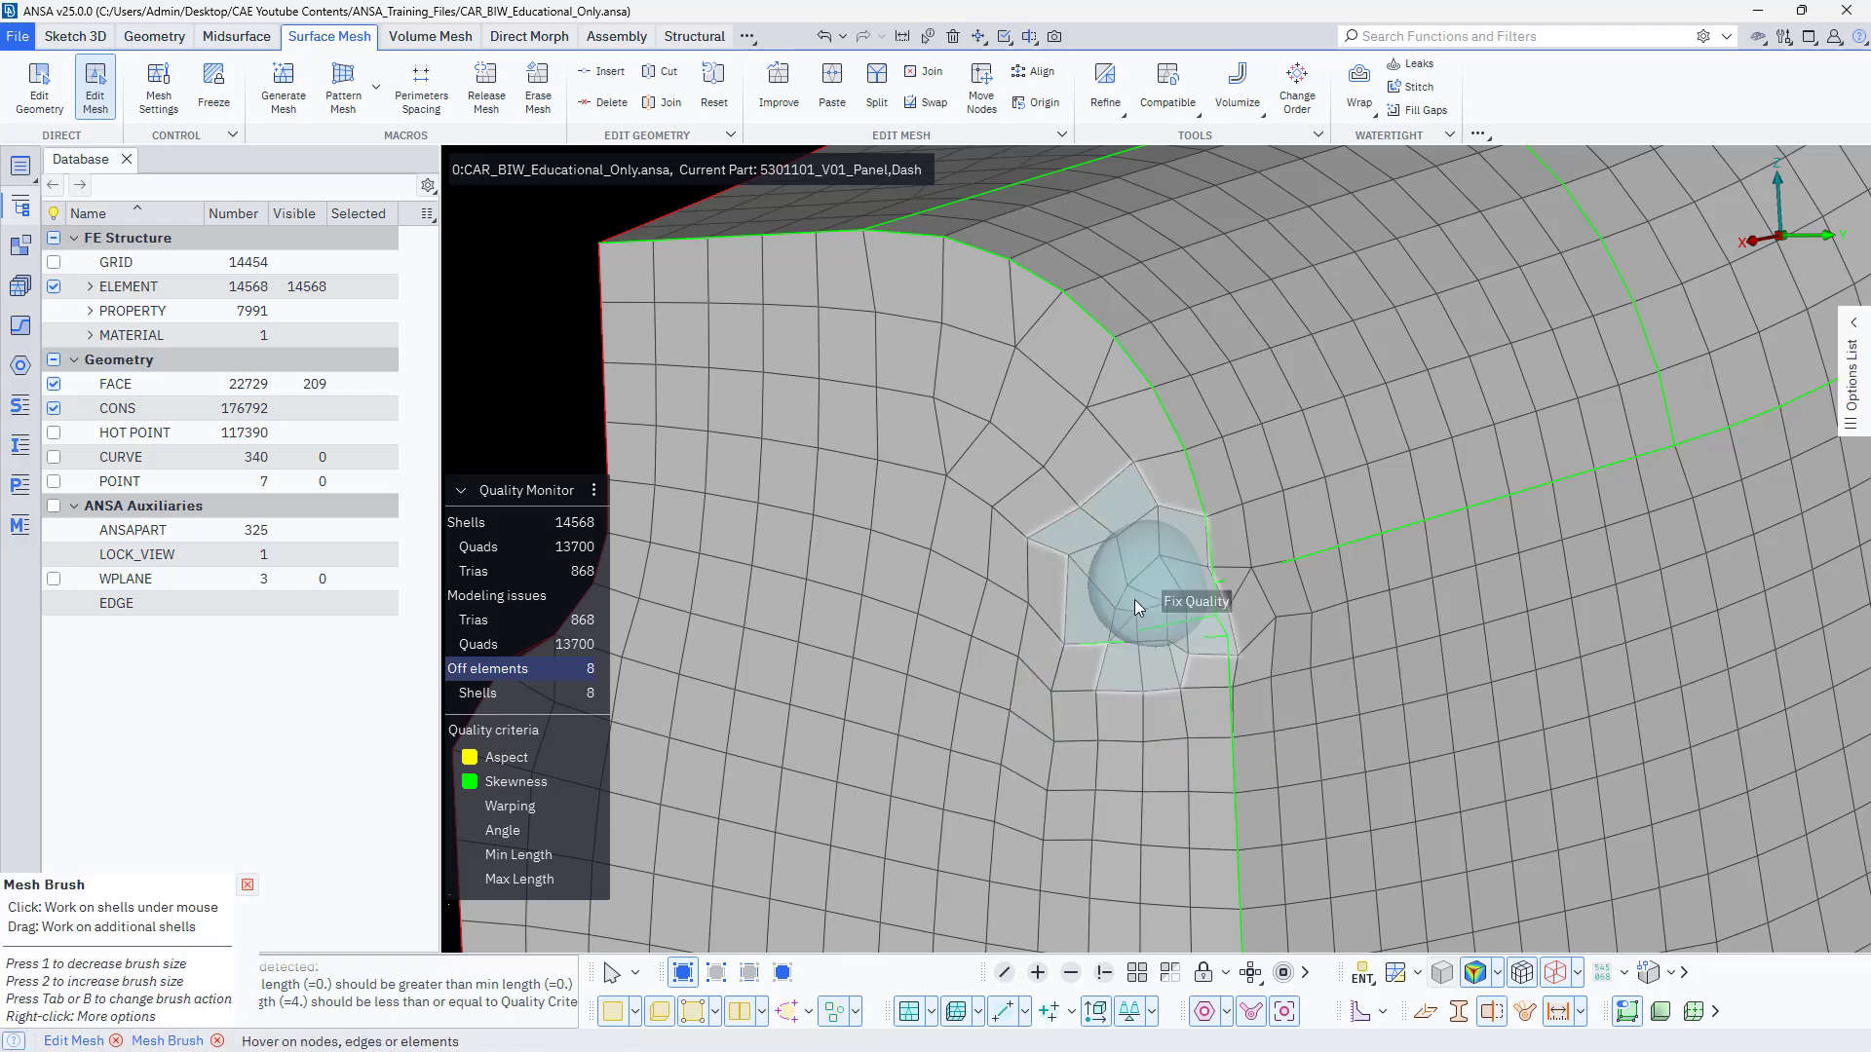
Exit Mesh Brush and remove the short stray feature lines beside the end flange's curved boundary by joining the faces with Edit Geometry.
key("Escape")
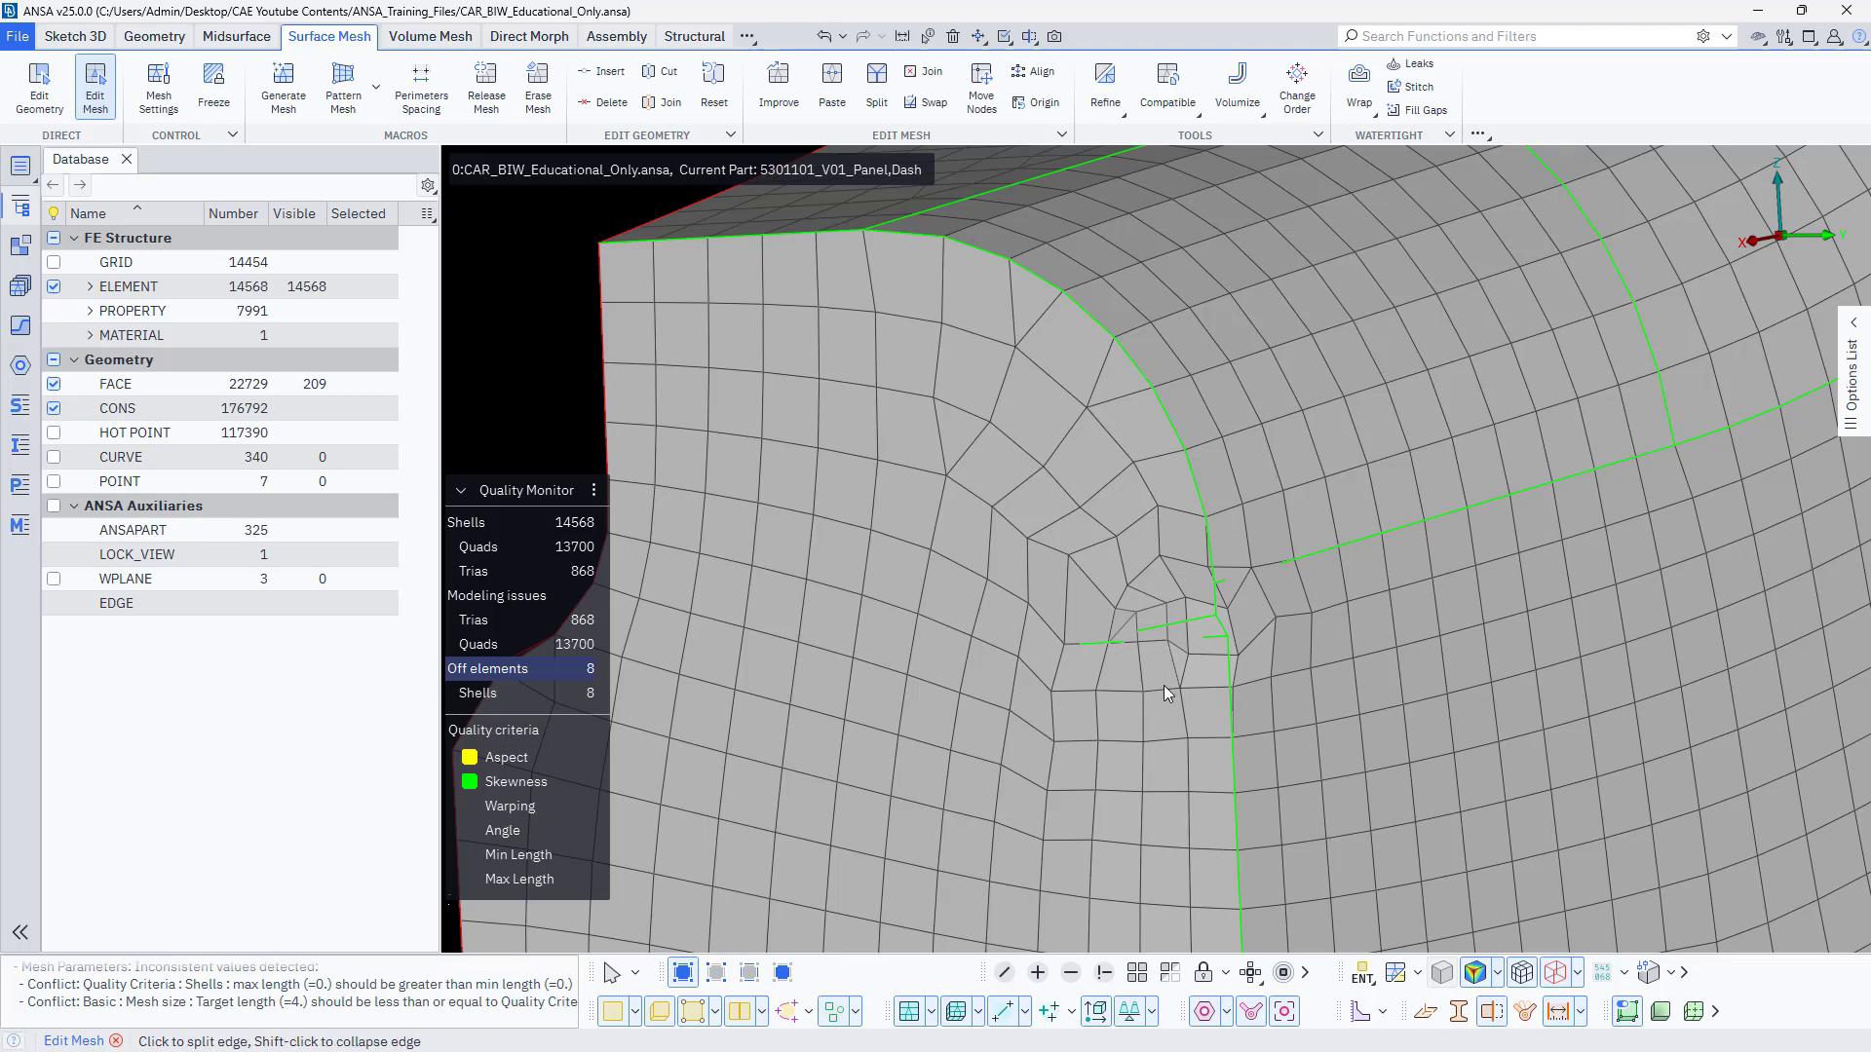
mouse_move(1163, 686)
left_mouse_down("ctrl")
mouse_move(1495, 686)
mouse_move(1200, 674)
left_mouse_up("ctrl")
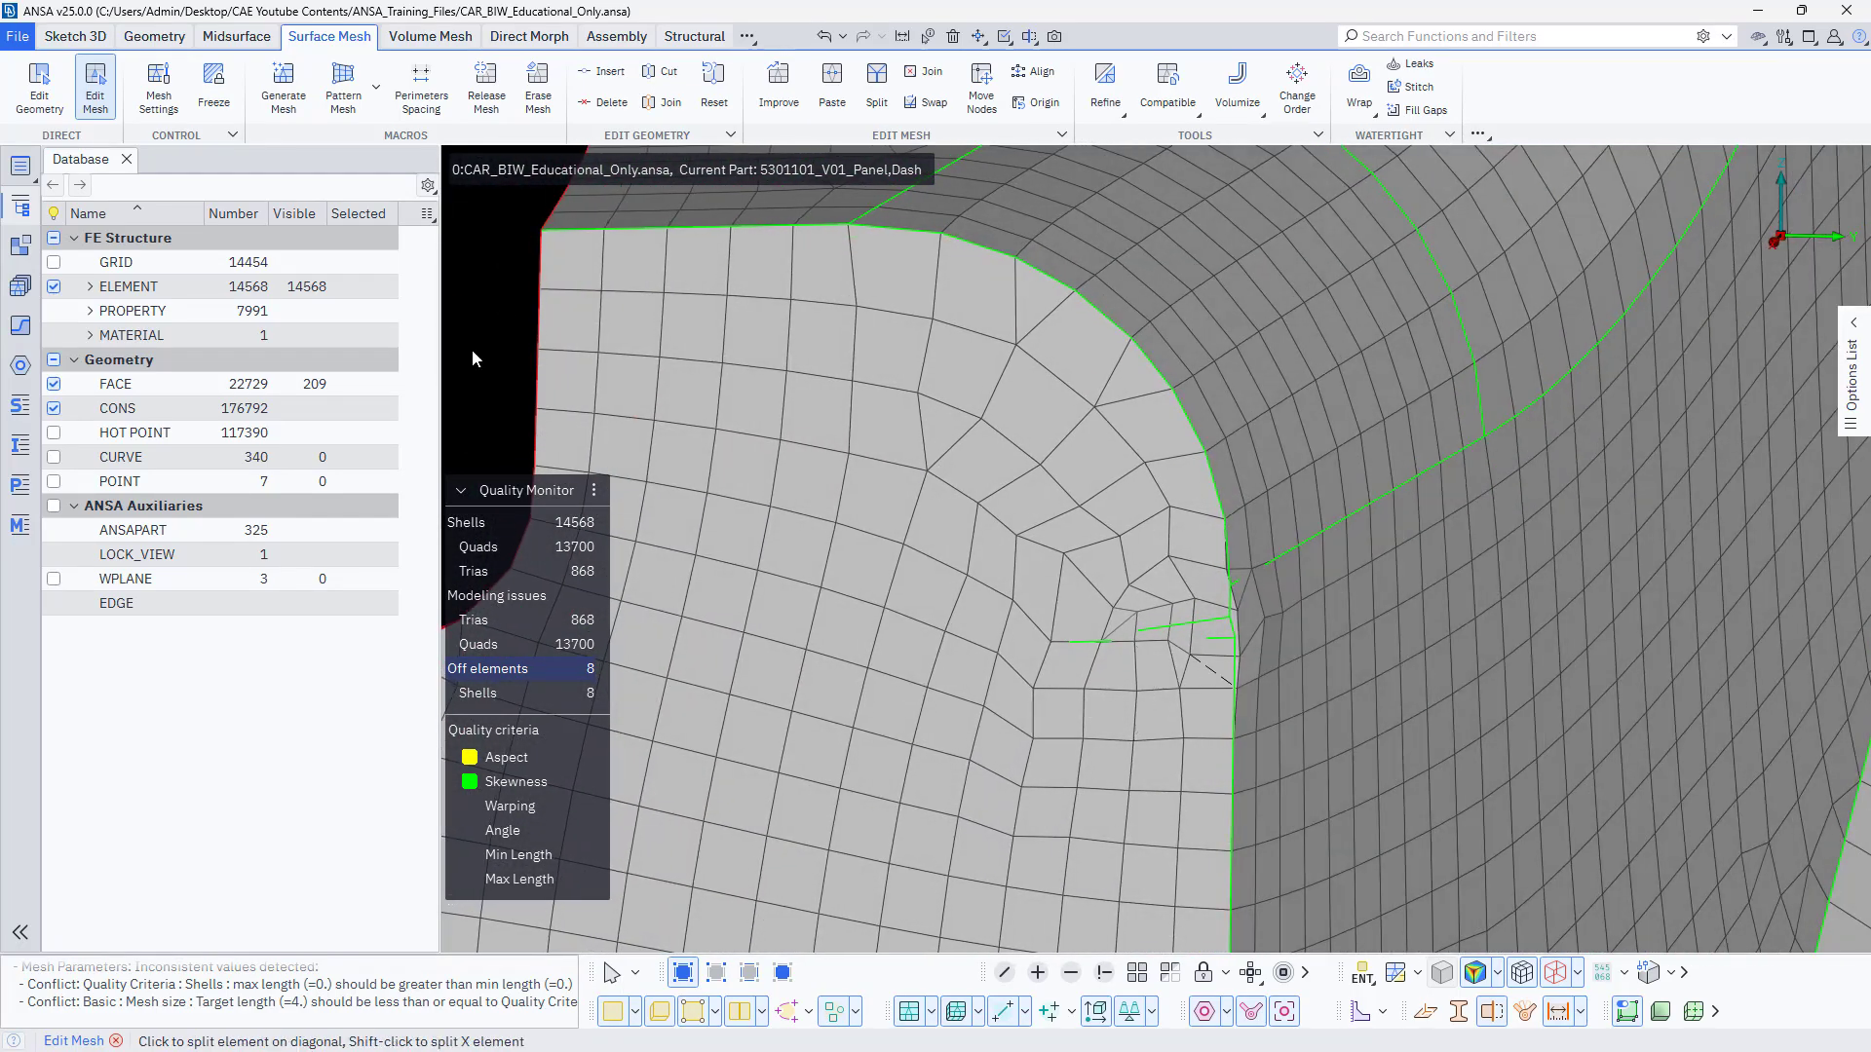
left_click(59, 113)
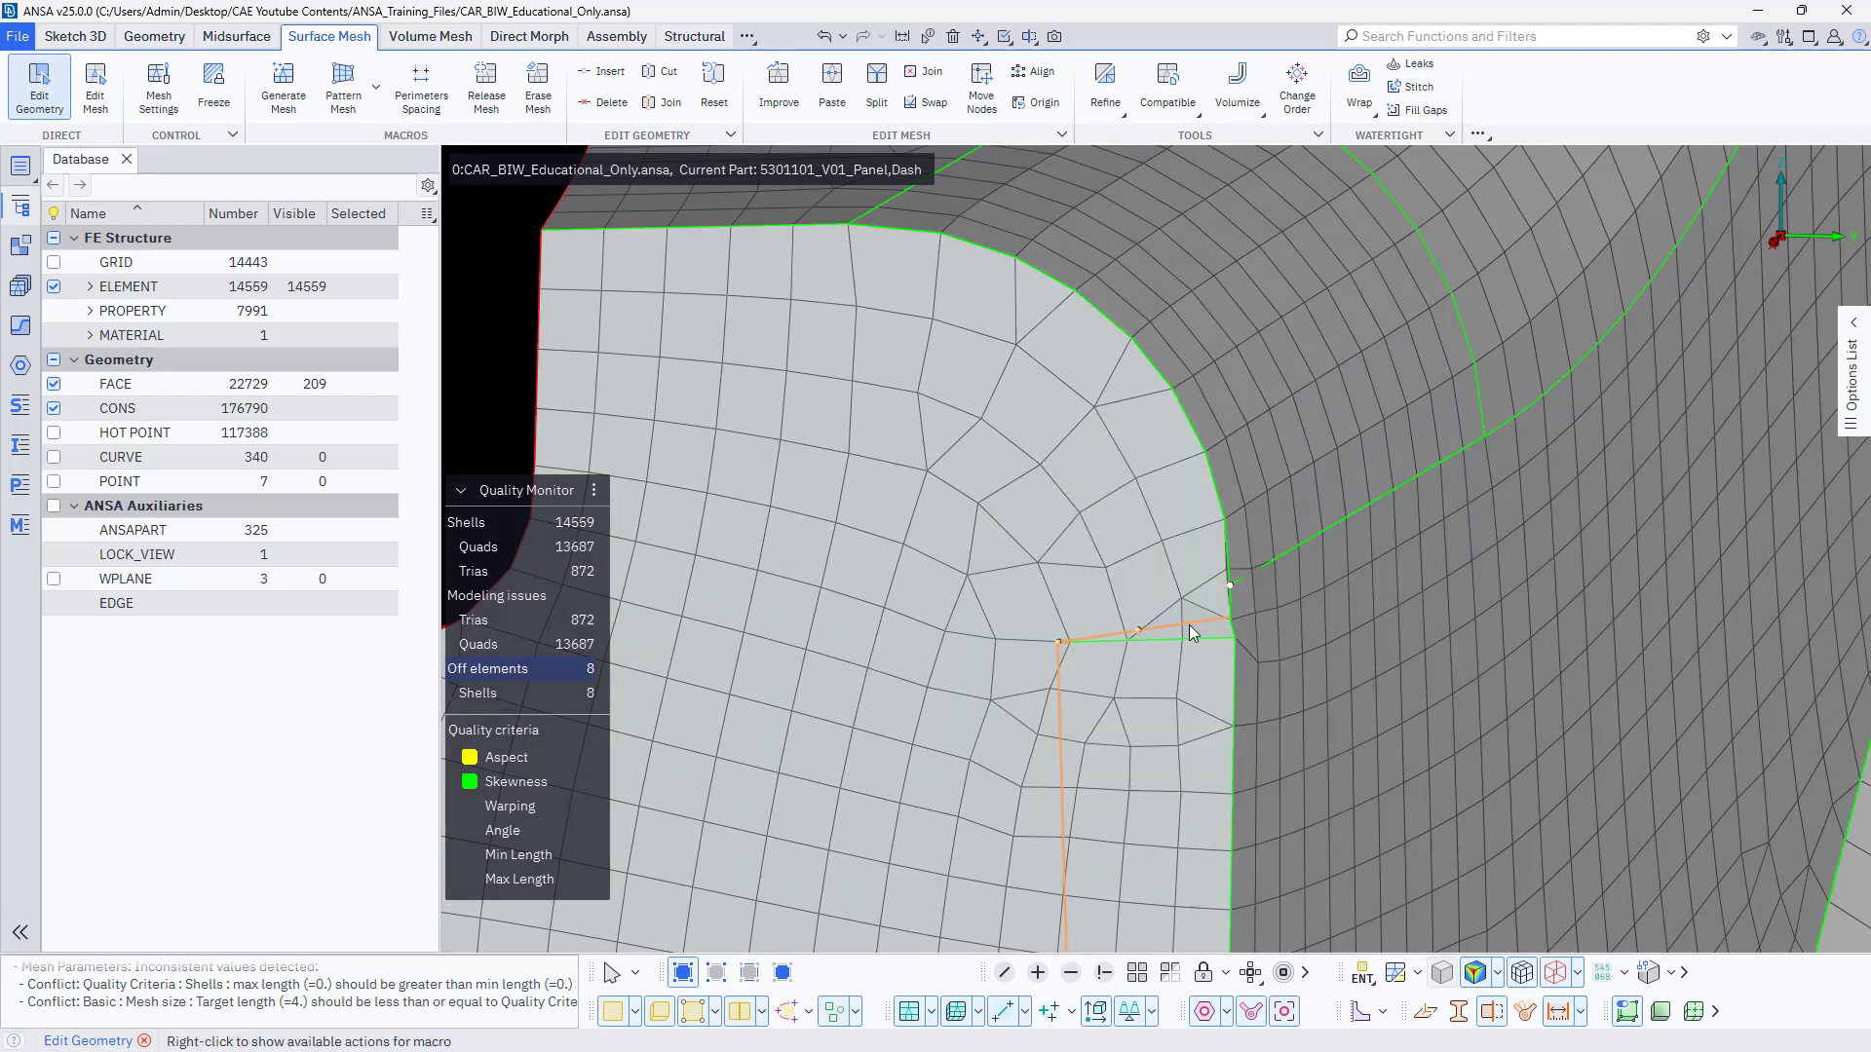
left_click(1171, 637)
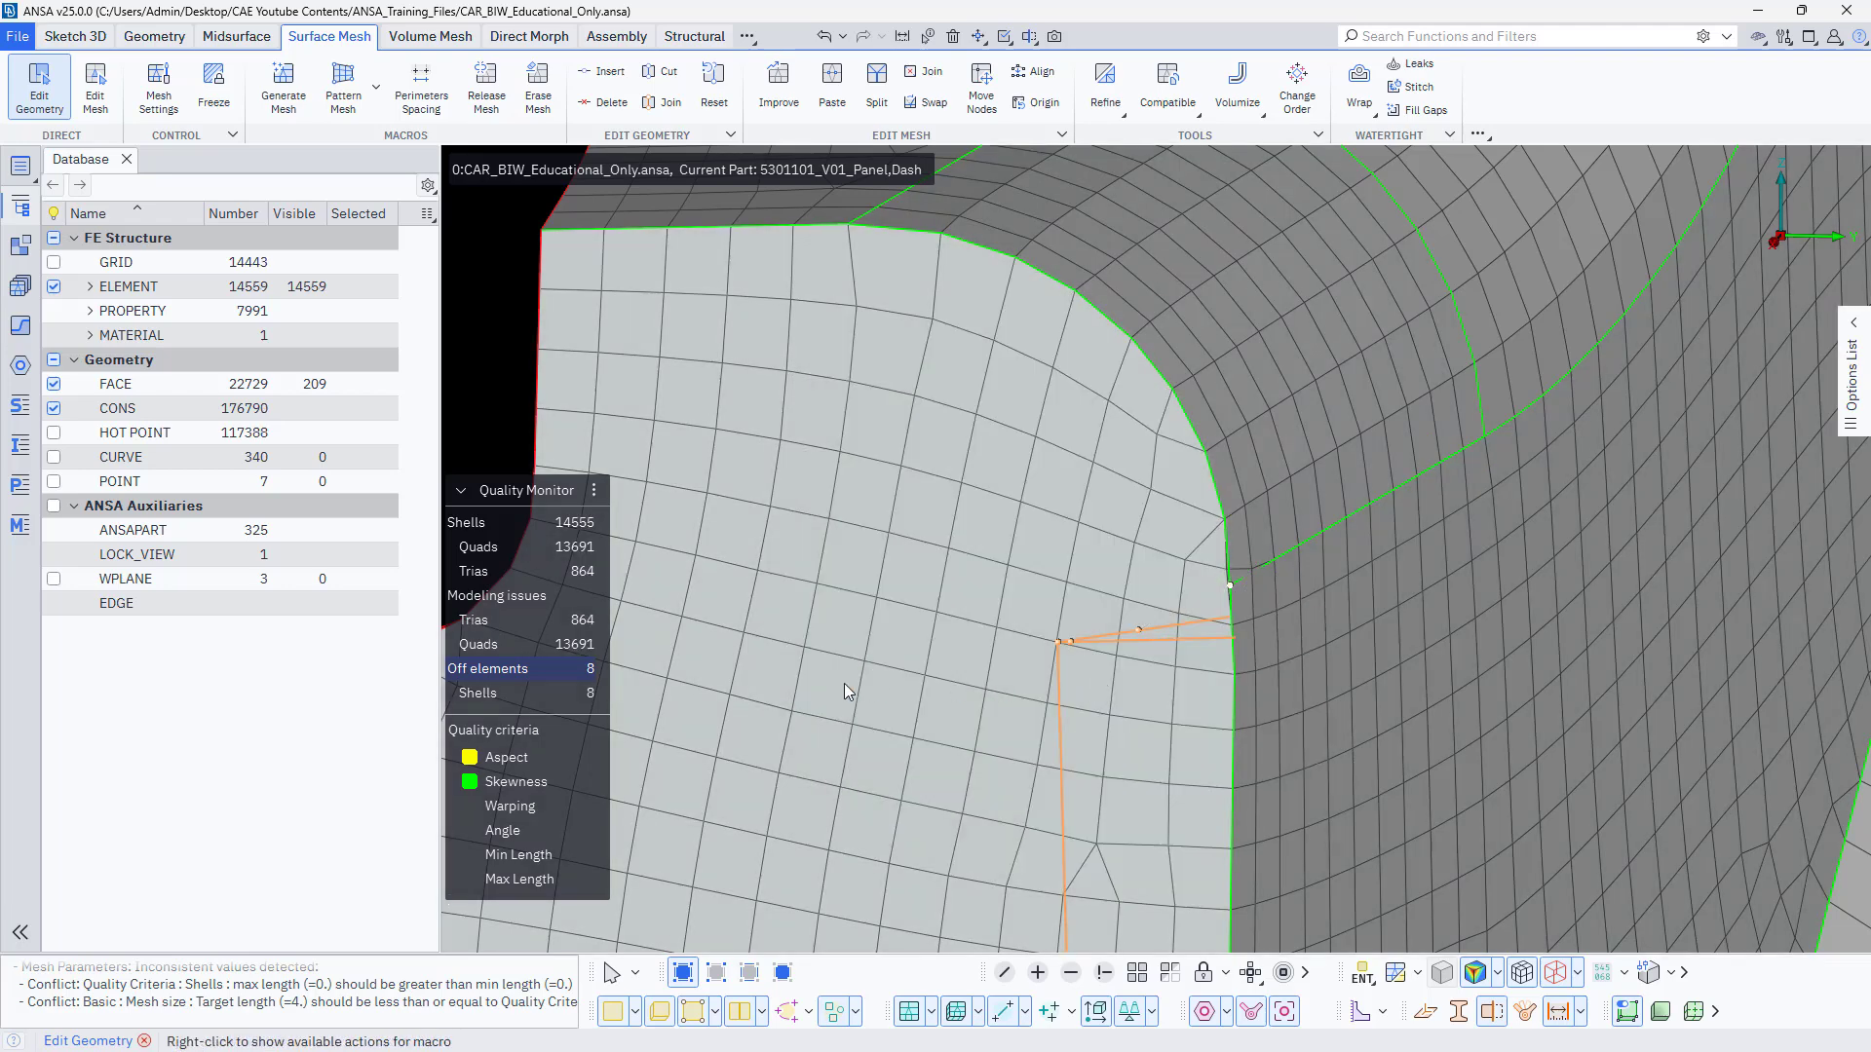
scroll(1027, 628, "down", 5)
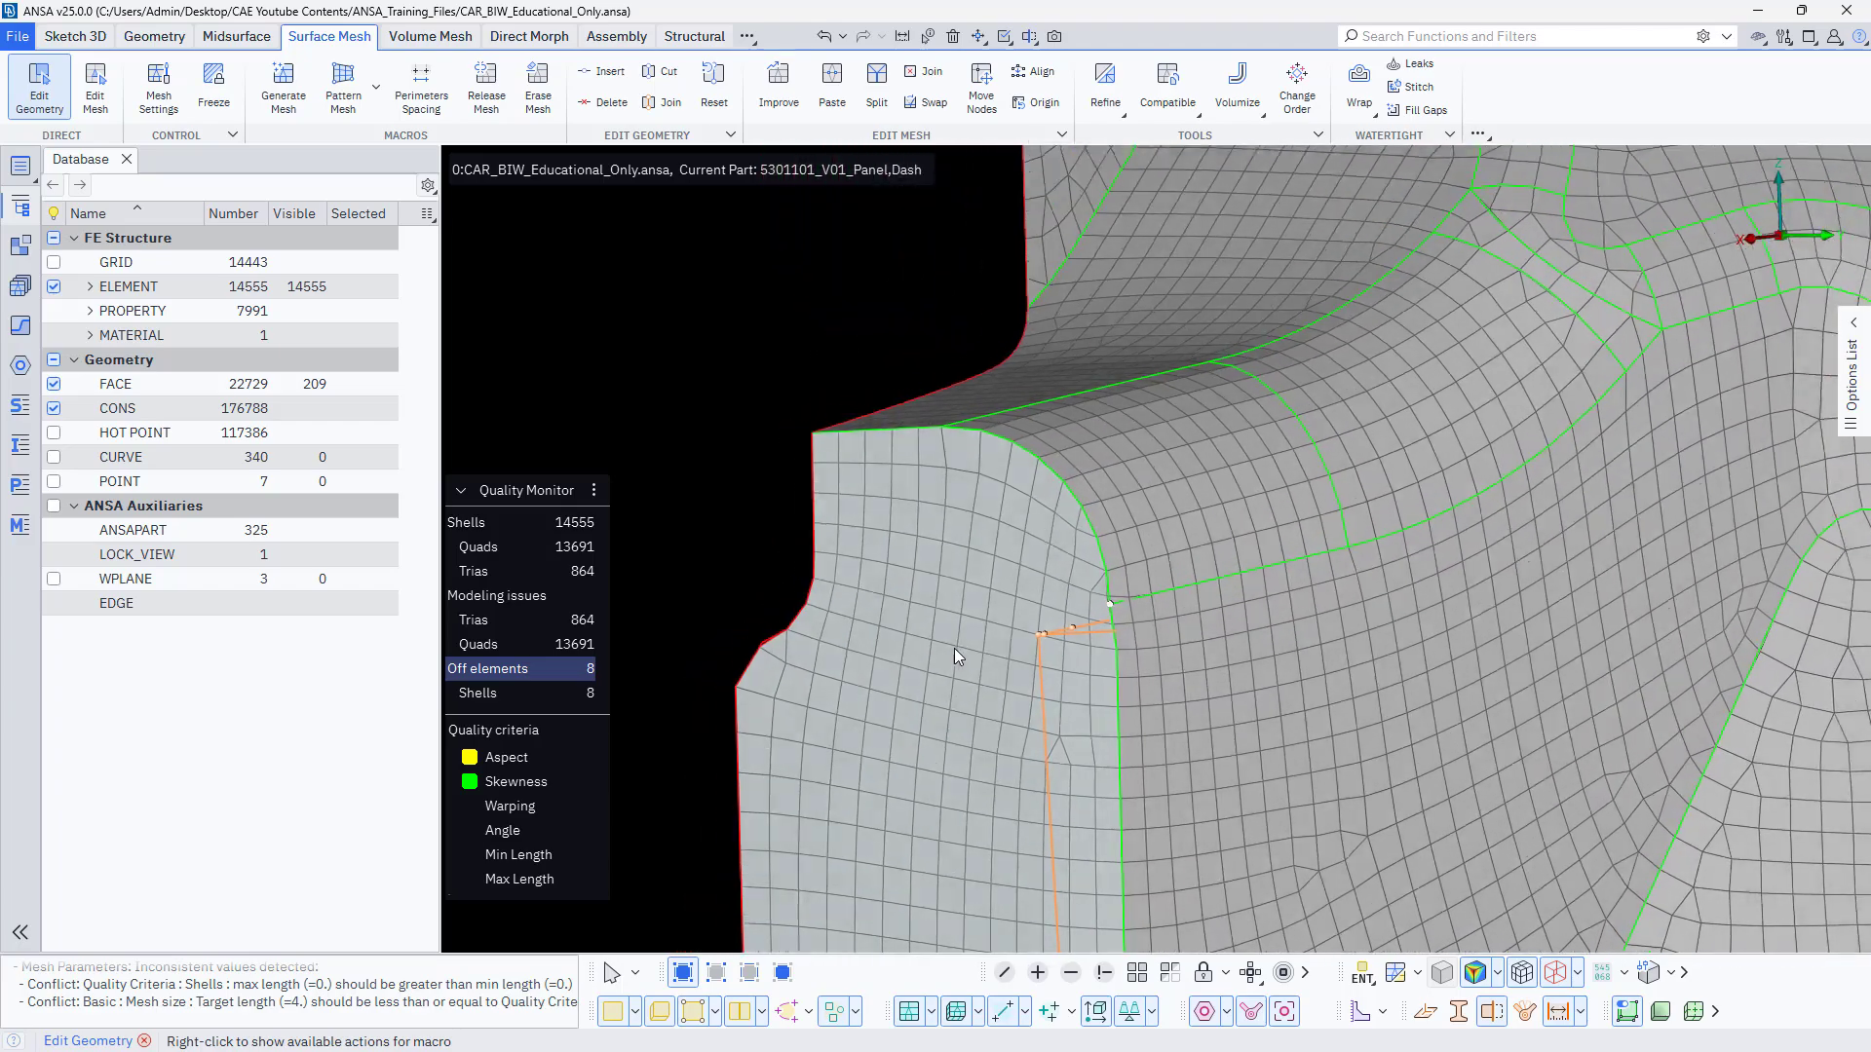
scroll(951, 661, "down", 5)
scroll(1118, 657, "up", 3)
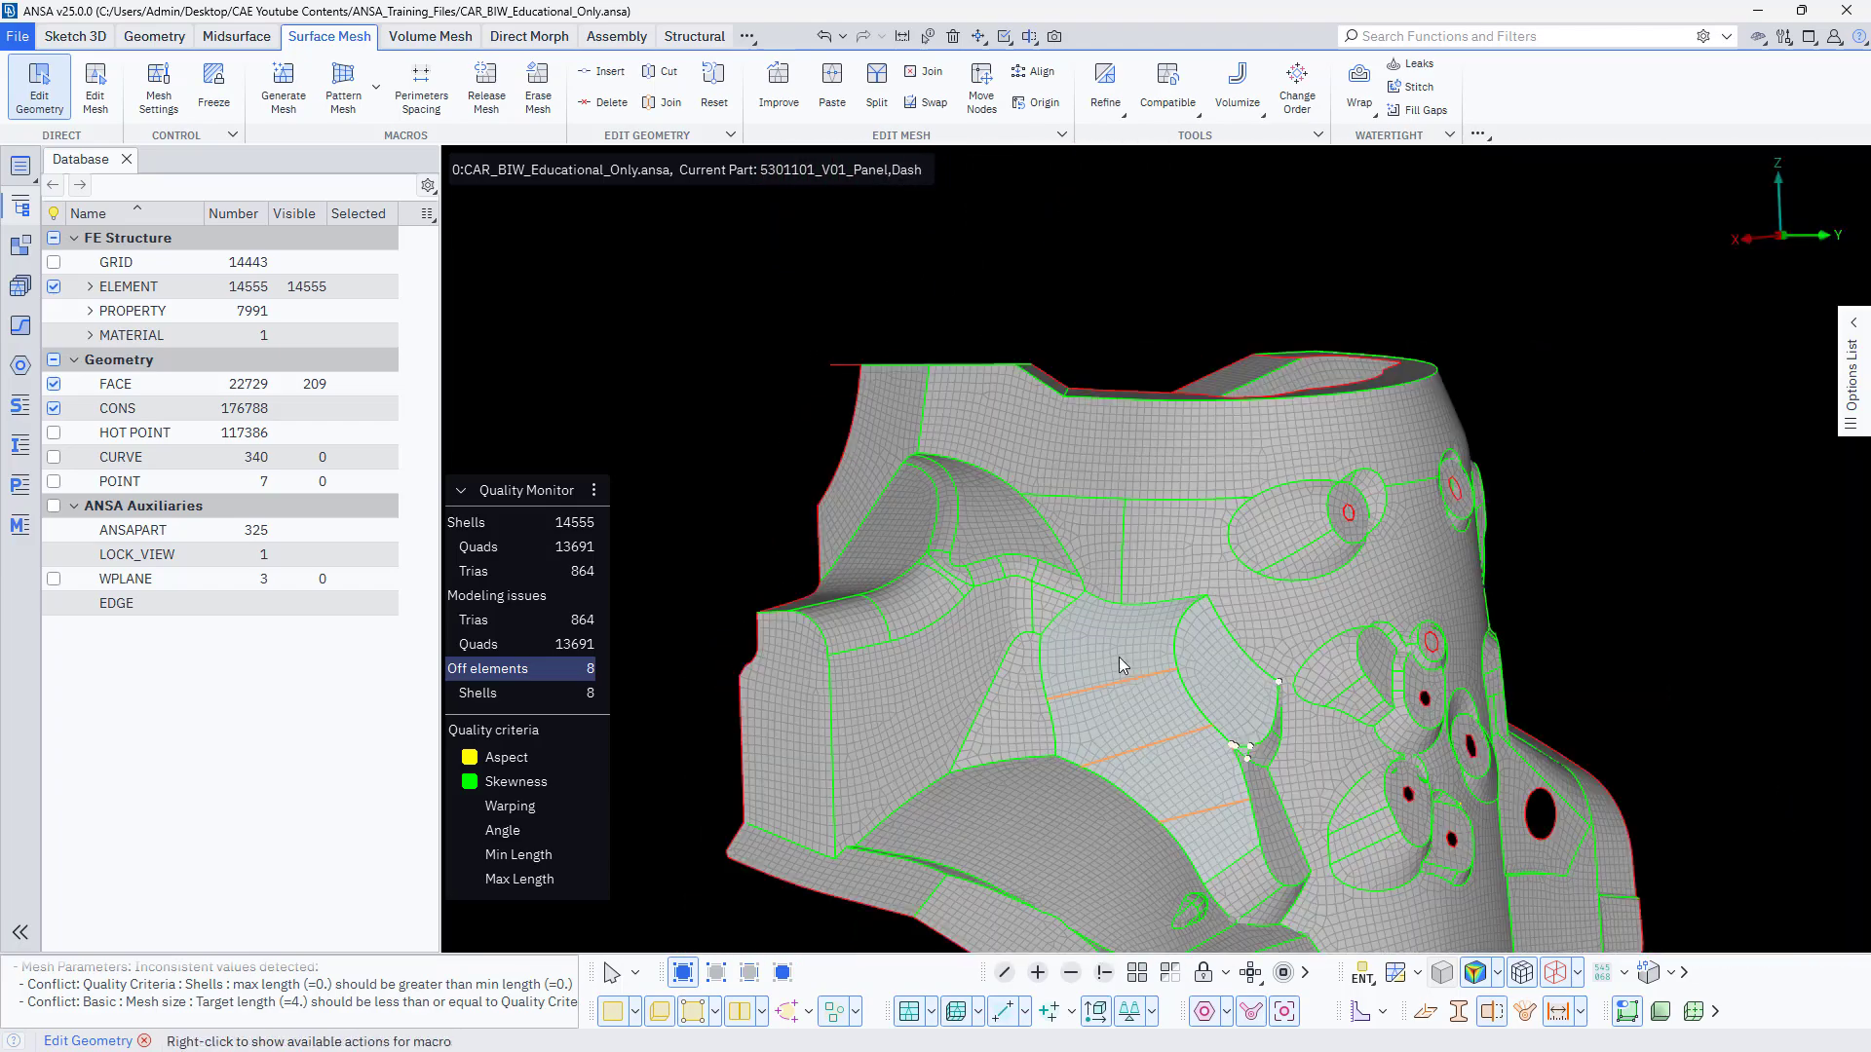
left_click_drag(1119, 657, 1103, 721, "ctrl")
middle_click_drag(1220, 725, 1010, 660, "ctrl")
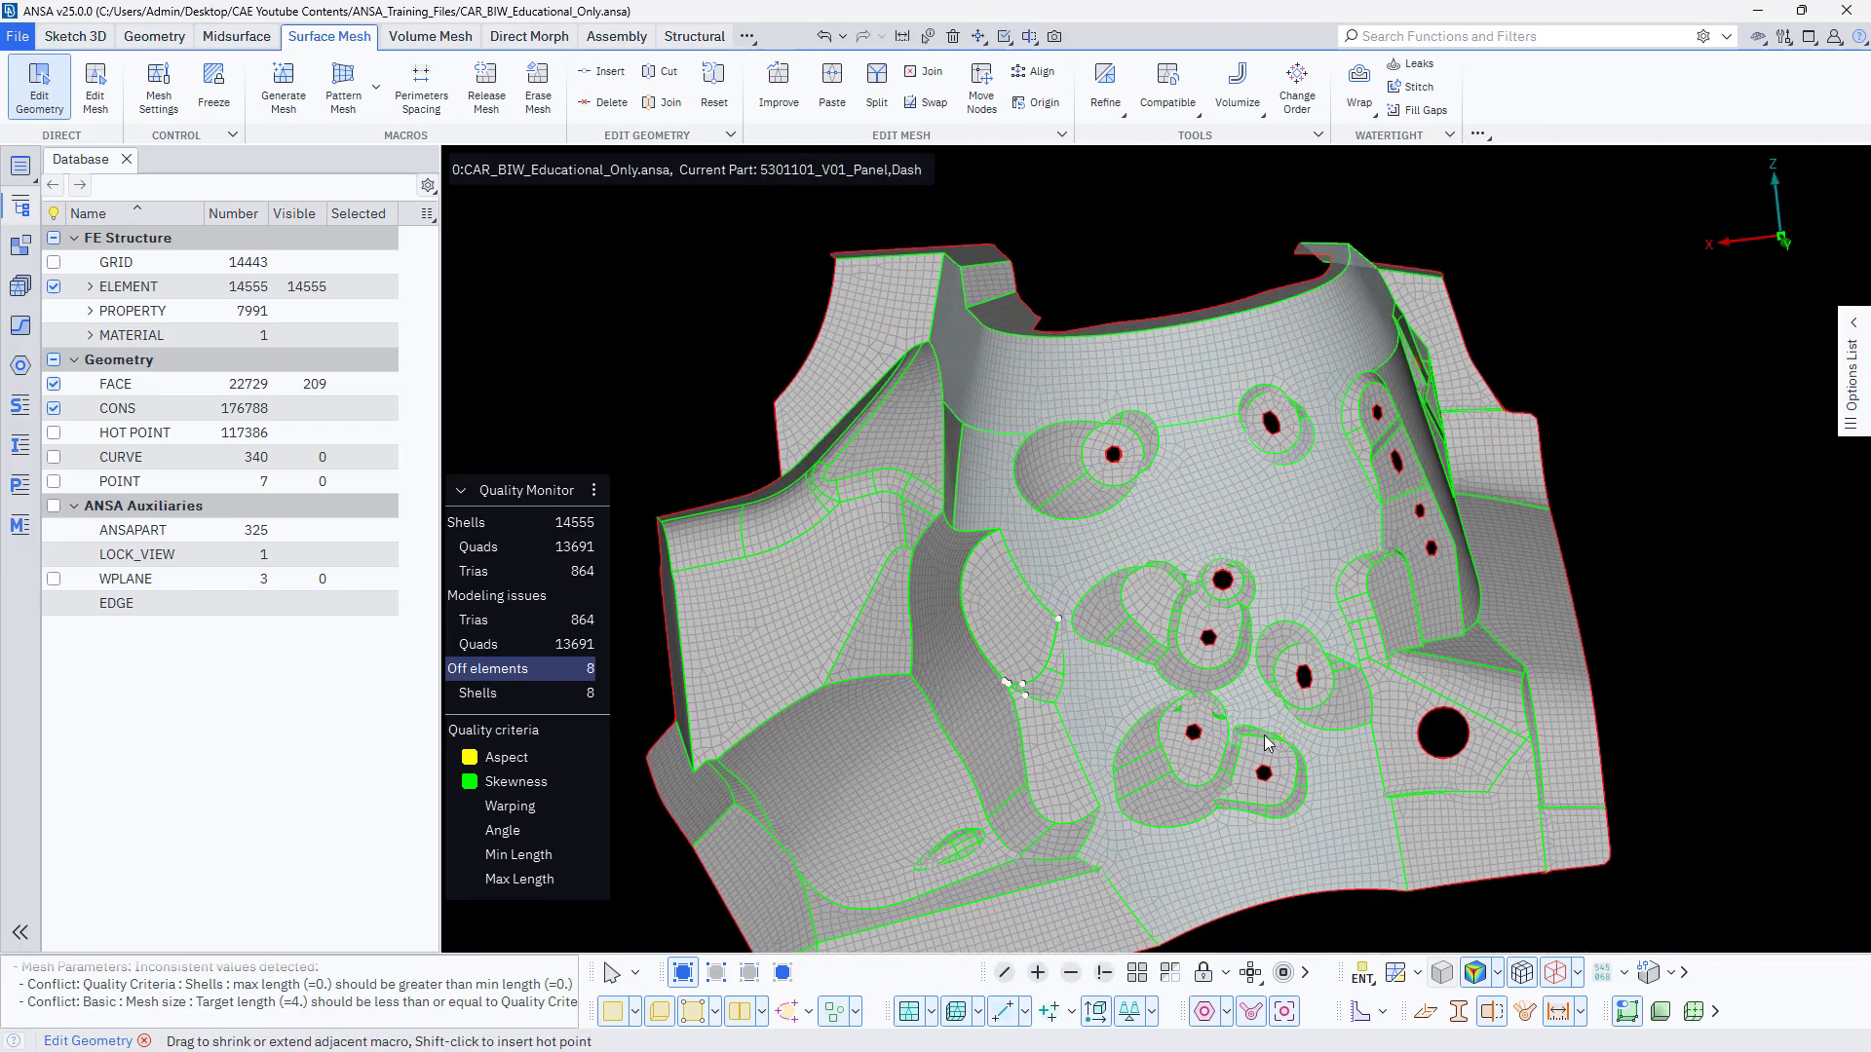
left_click_drag(1238, 743, 1278, 733, "ctrl")
key("Escape")
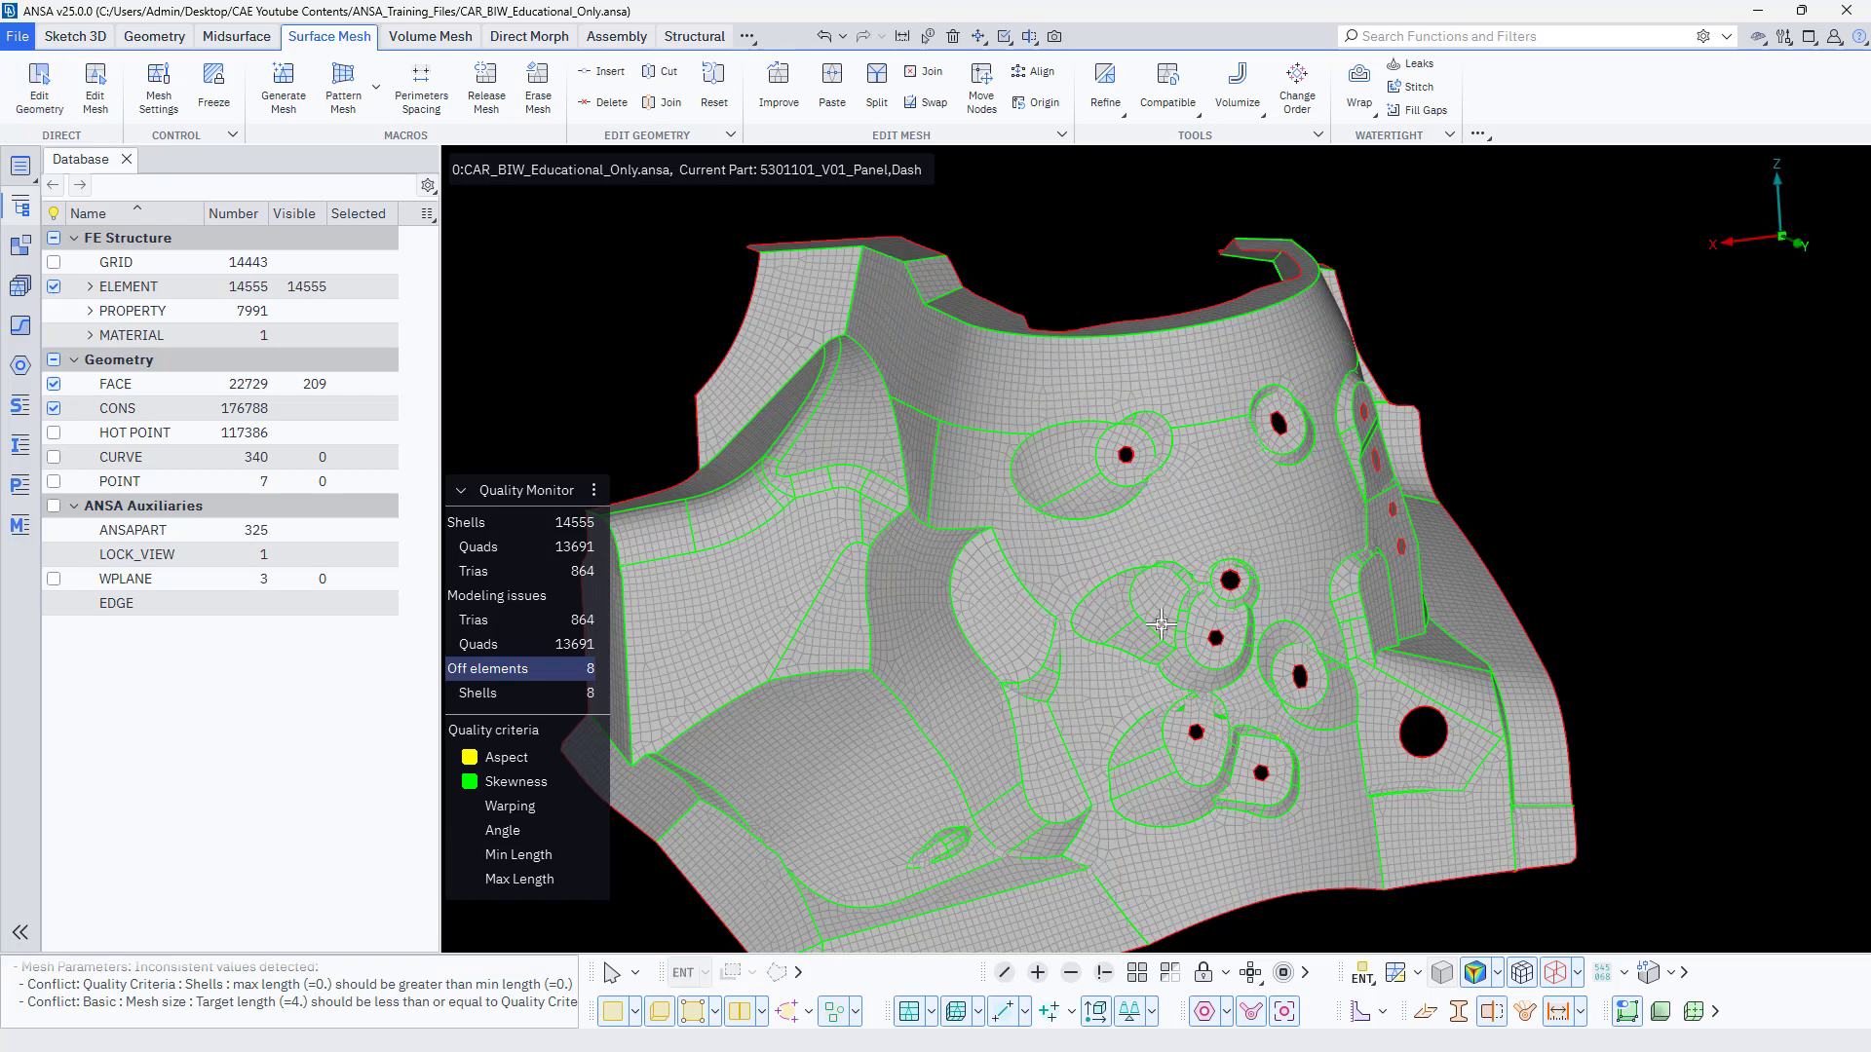
Release the mesh from all the geometry faces of the isolated dash panel with Release Mesh.
scroll(1157, 625, "down", 4)
mouse_move(1156, 626)
left_mouse_down("ctrl")
mouse_move(1121, 651)
mouse_move(1165, 653)
mouse_move(1191, 617)
mouse_move(1189, 638)
left_mouse_up("ctrl")
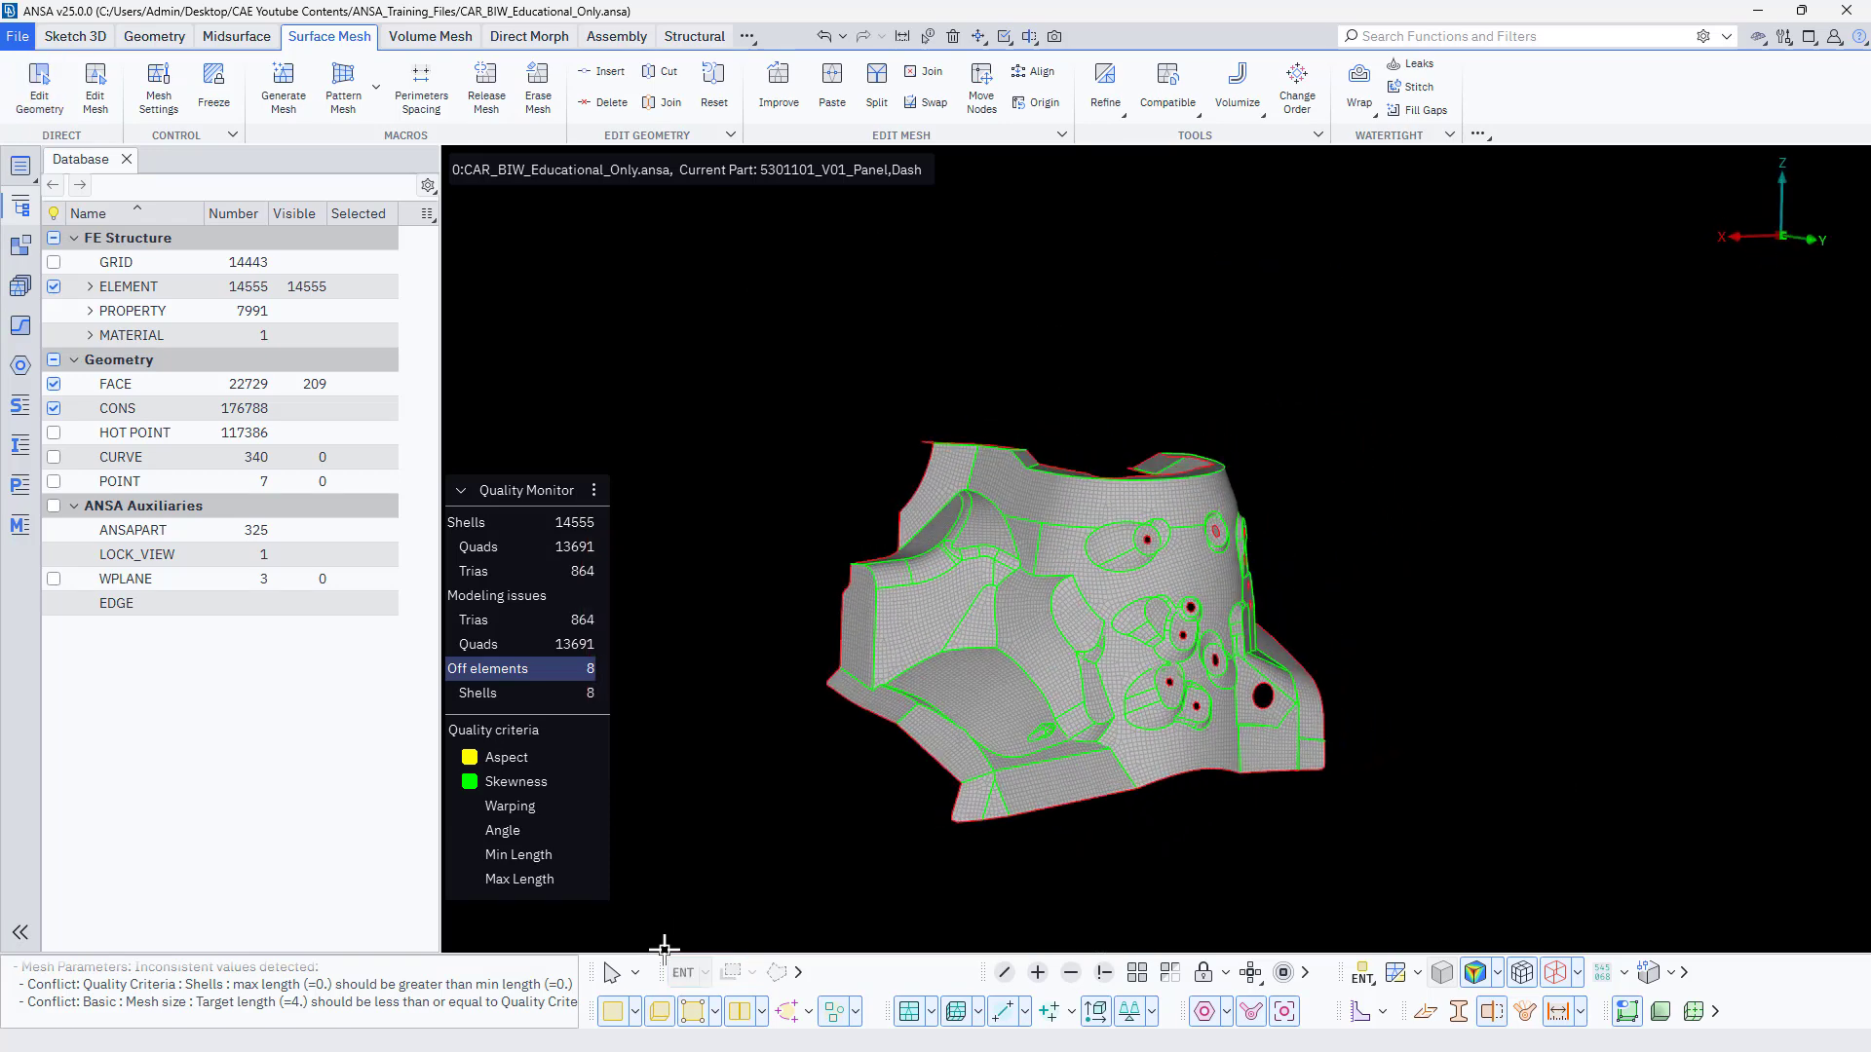
left_click(621, 1015)
left_click(621, 1015)
scroll(1058, 596, "up", 4)
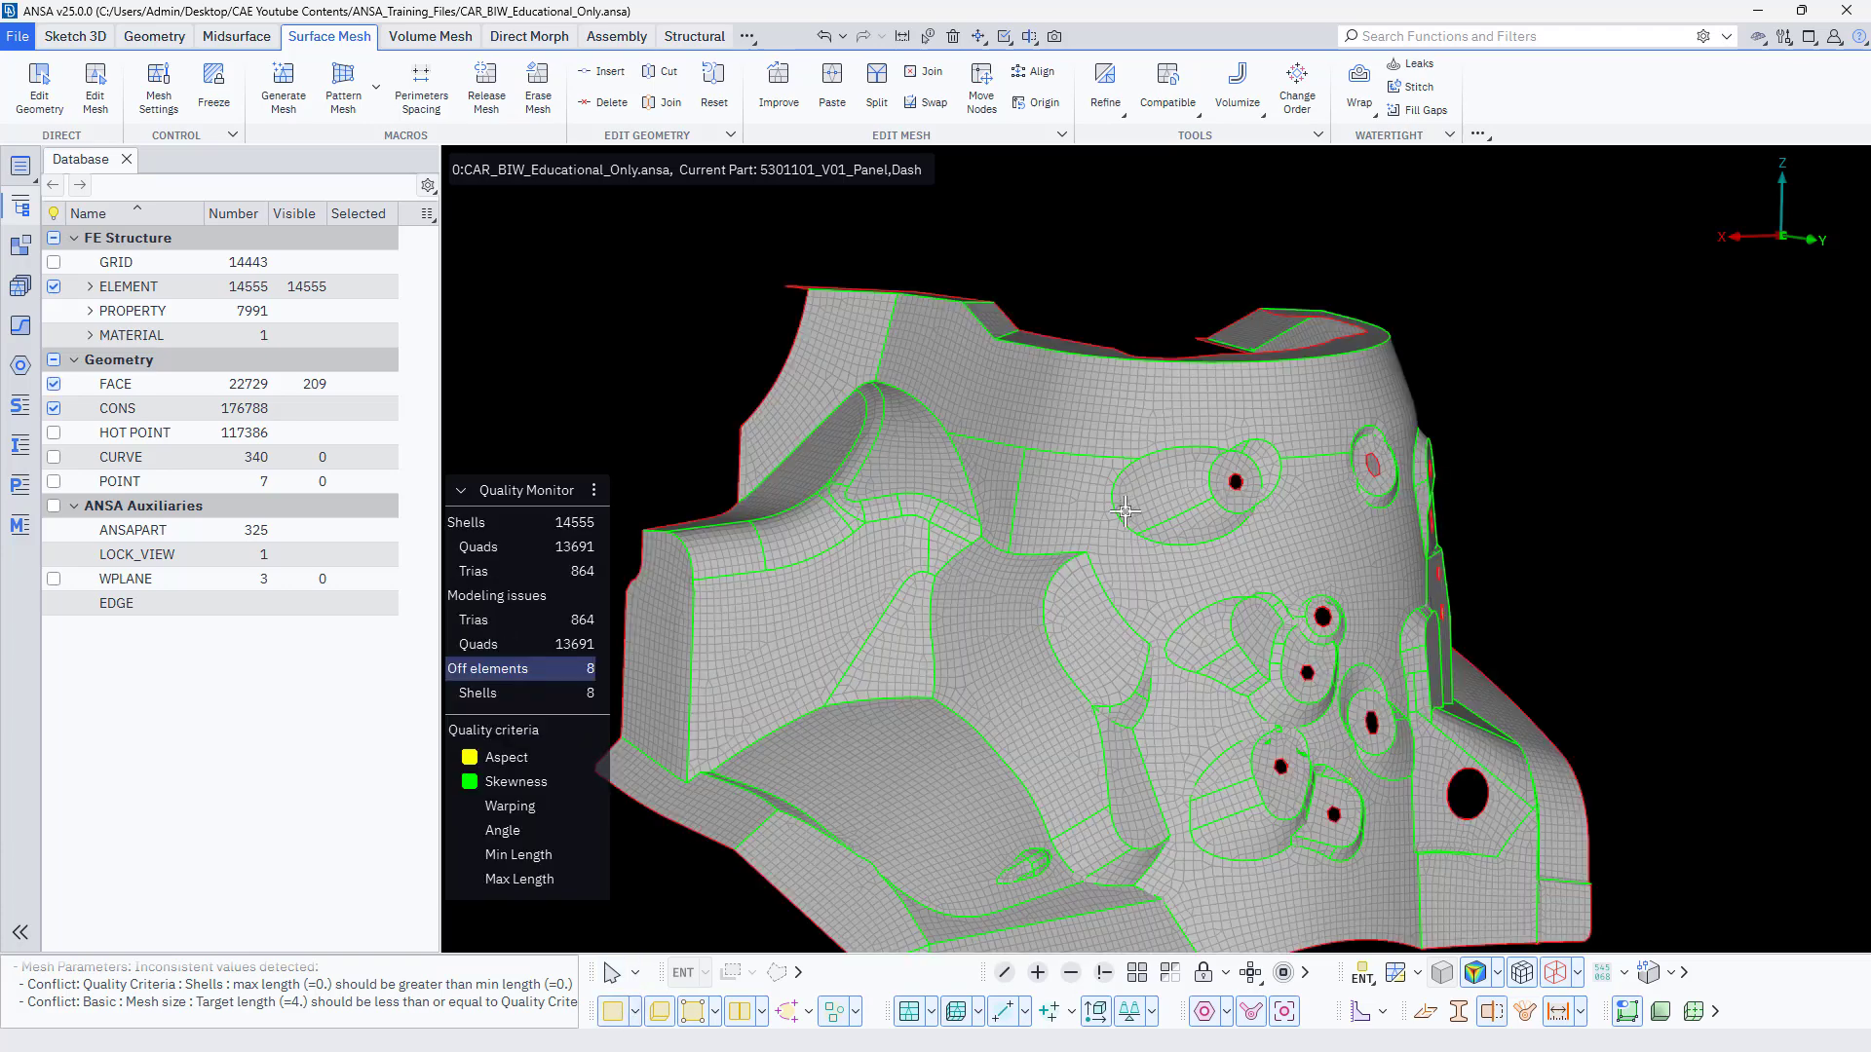
middle_click_drag(1125, 511, 1138, 450, "ctrl")
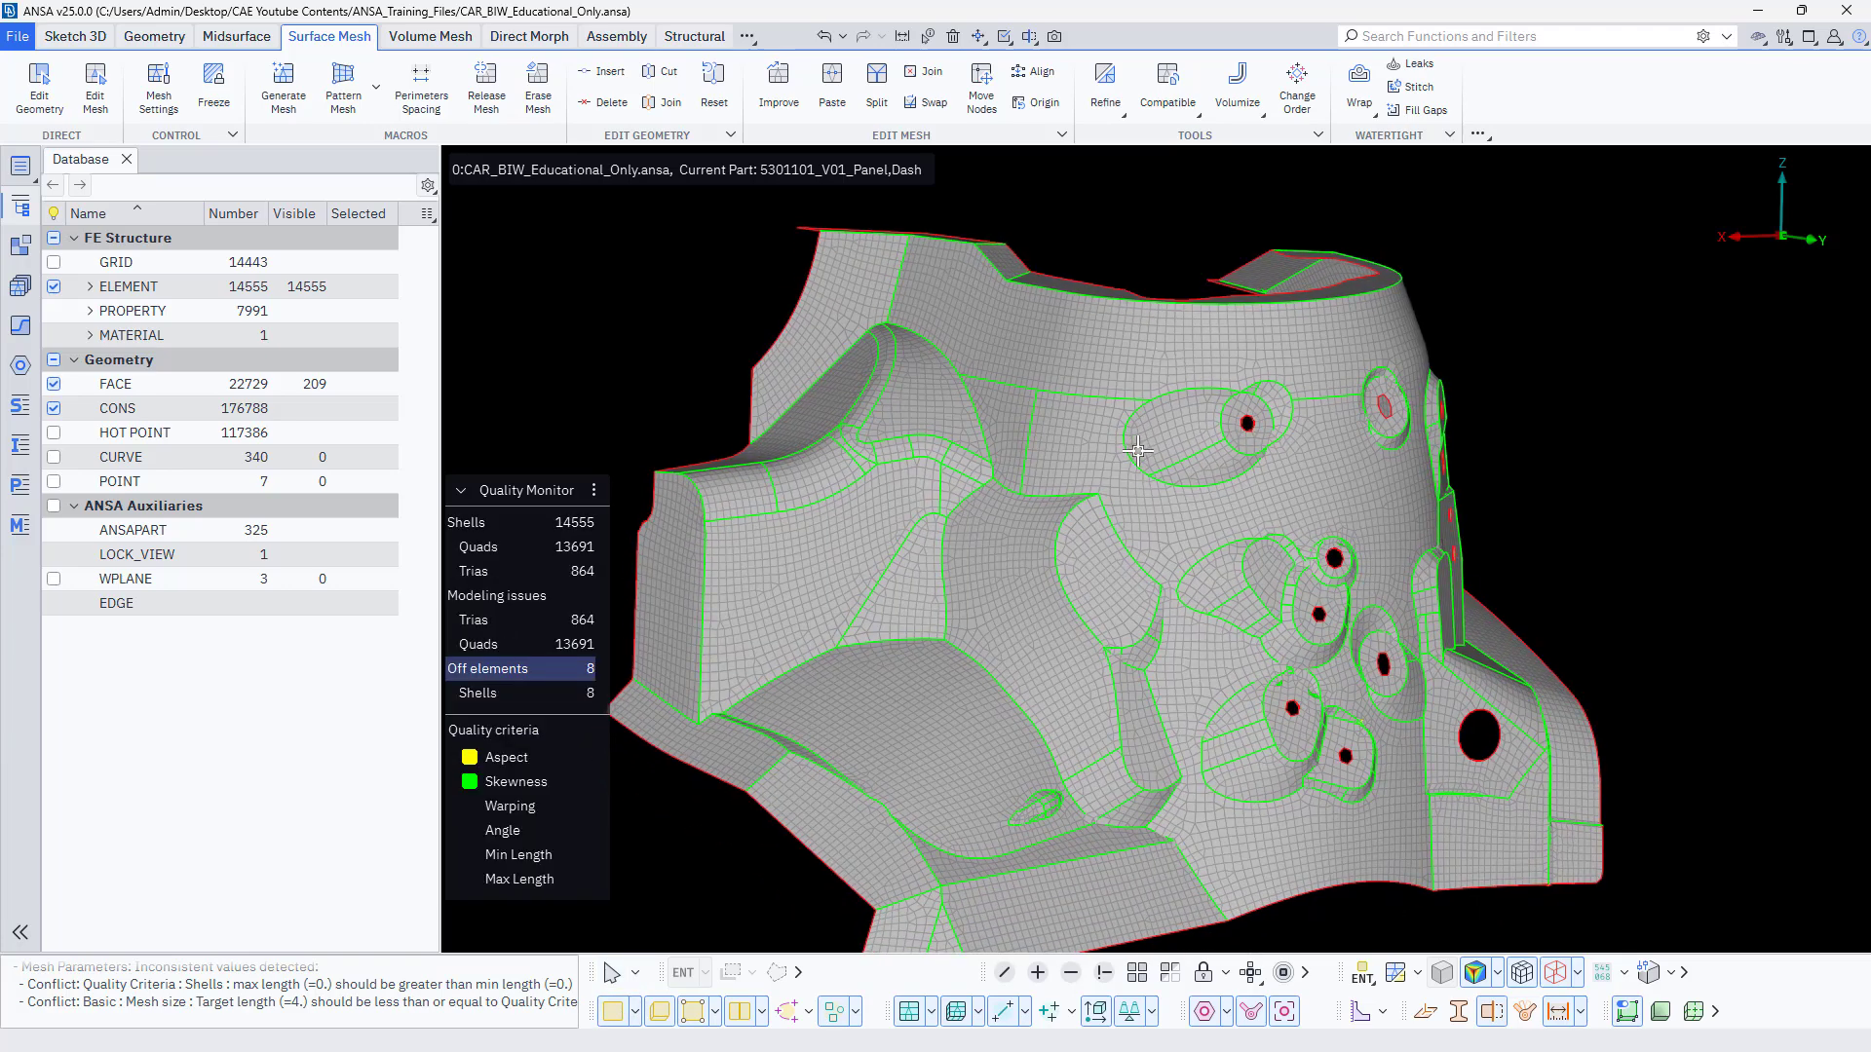
left_click(482, 100)
scroll(889, 271, "down", 8)
left_click_drag(890, 272, 1374, 685)
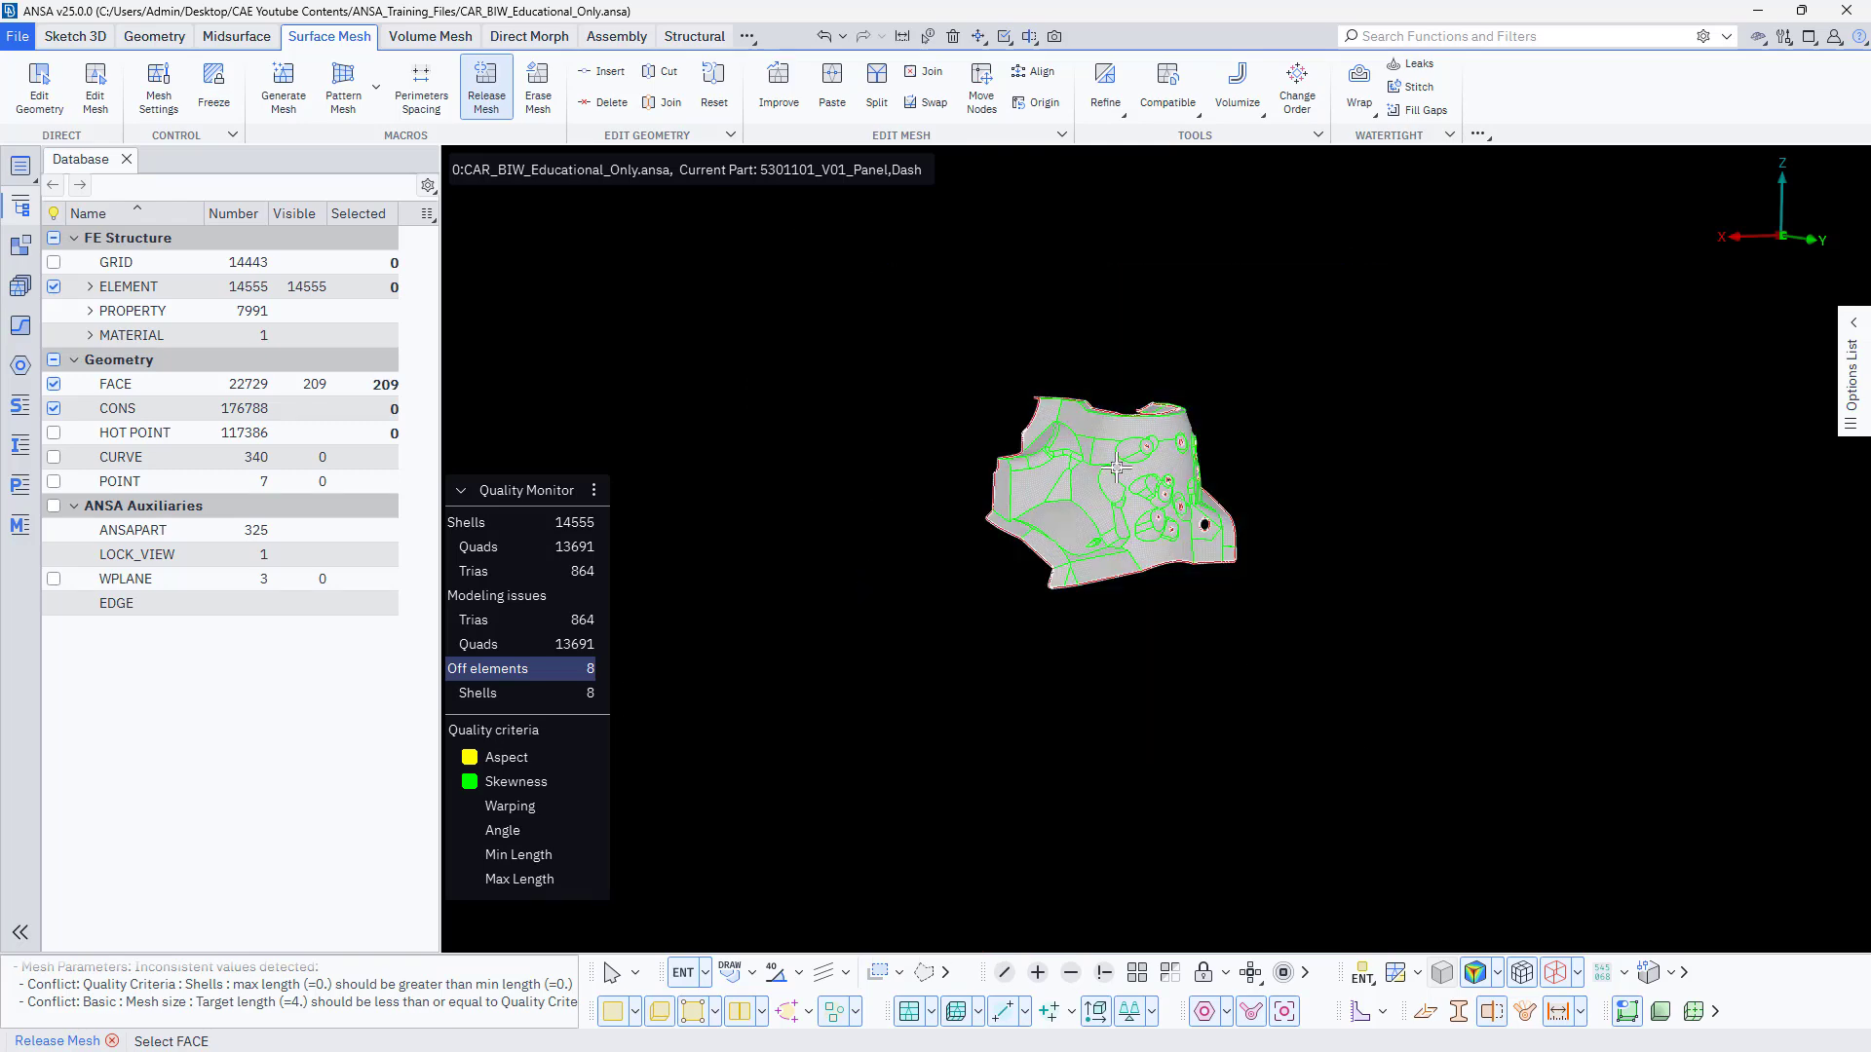
scroll(1120, 546, "up", 4)
middle_click(1124, 570)
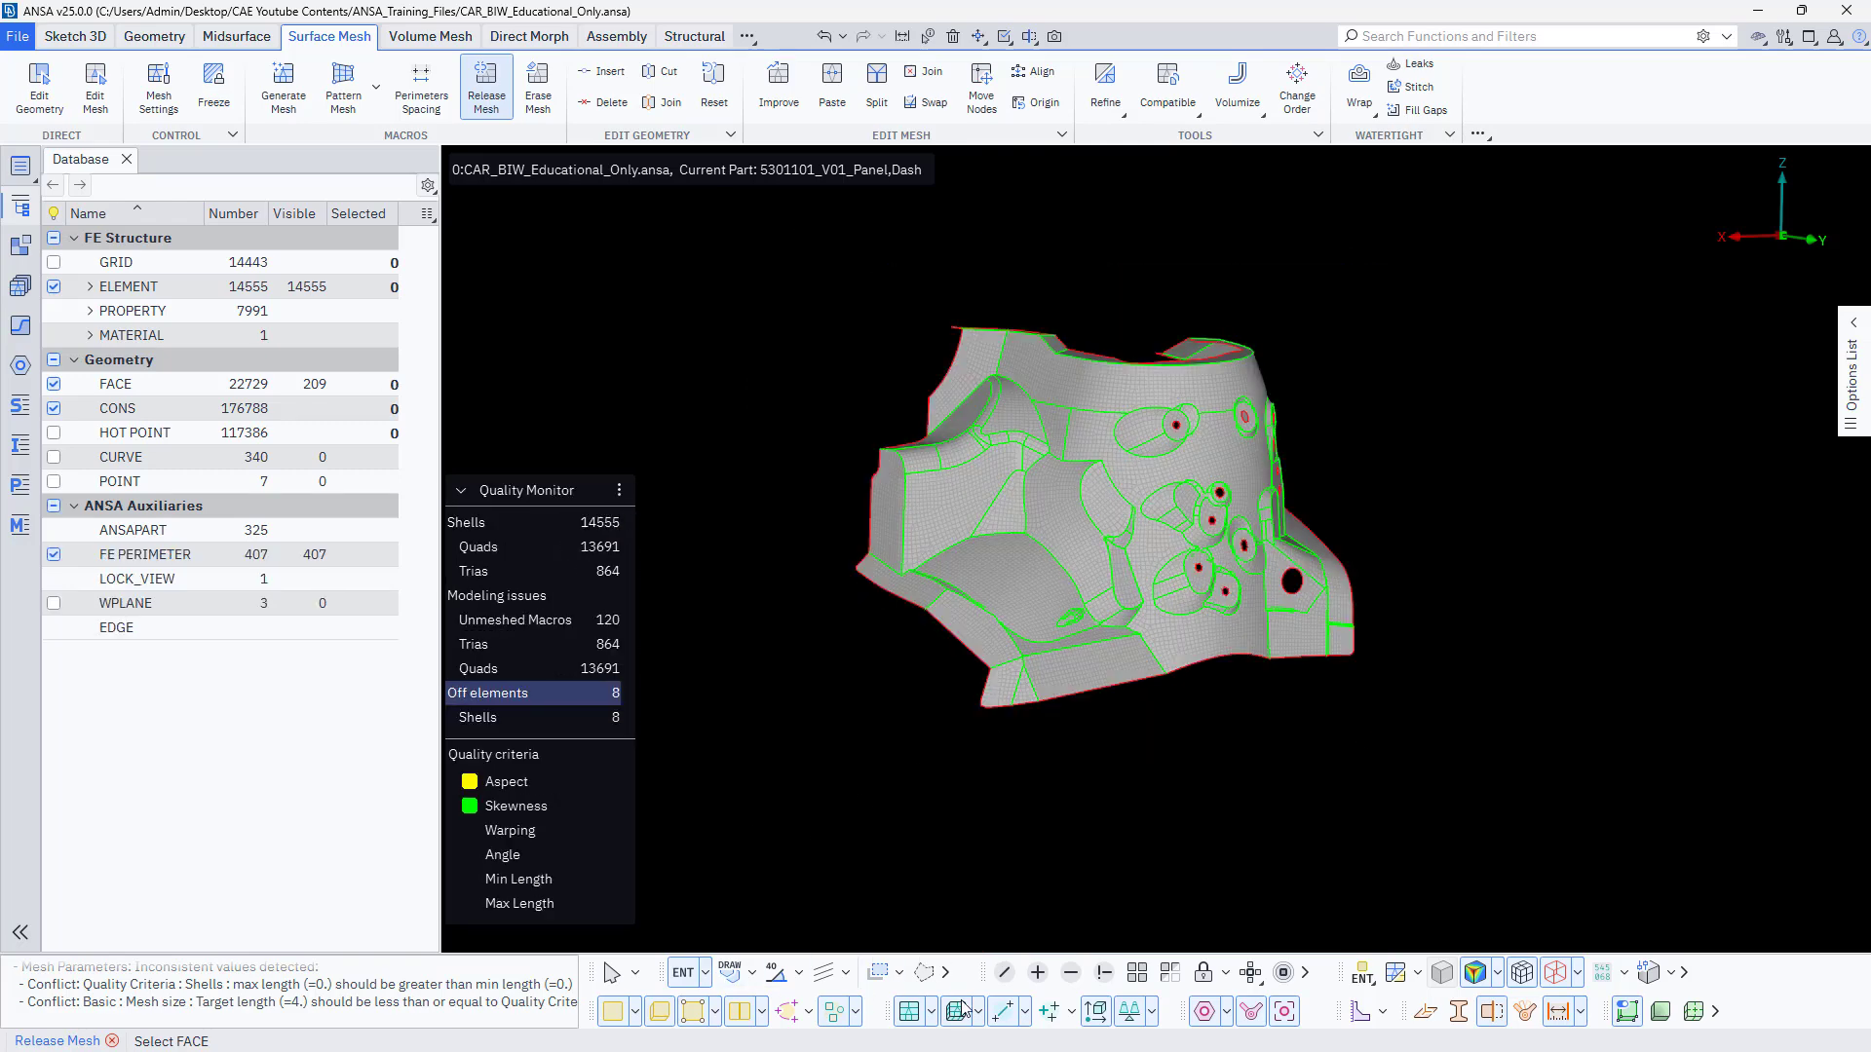
Show the whole body-in-white model and hide the geometry faces so only the released dash panel mesh stays displayed.
left_click(1138, 978)
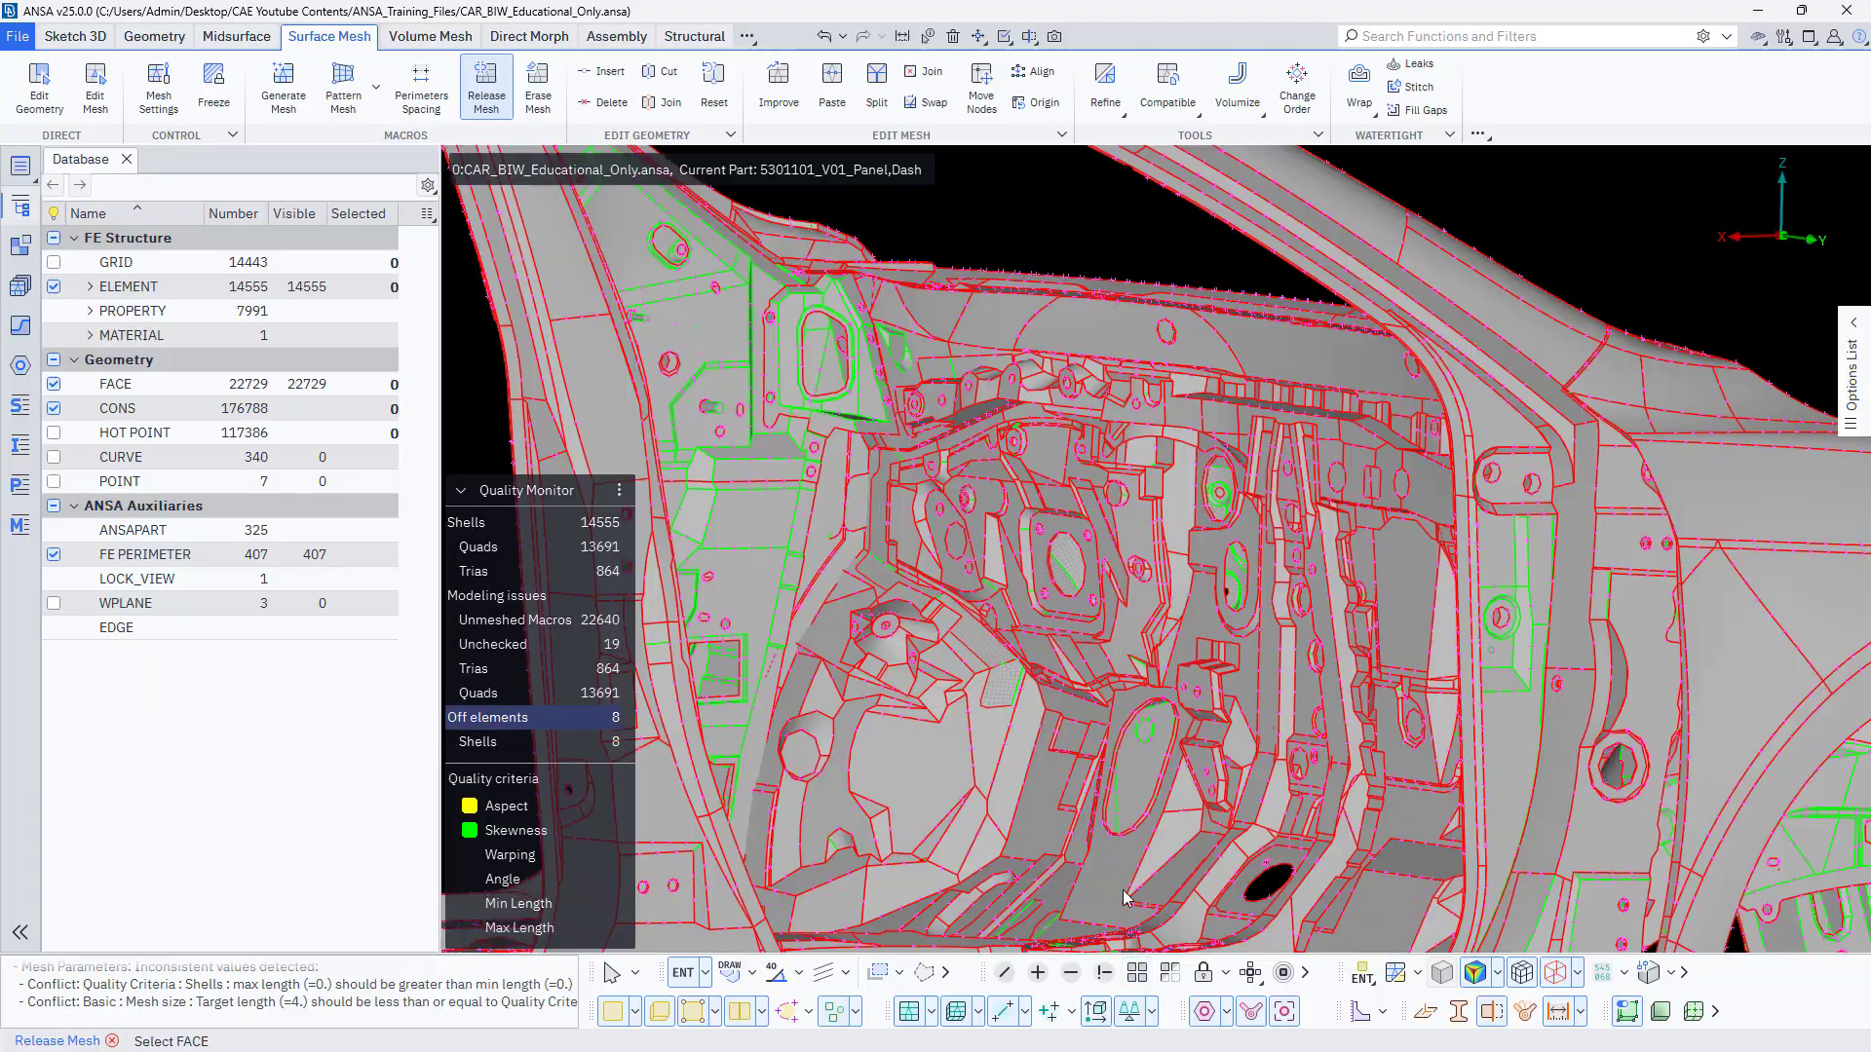
scroll(1070, 646, "down", 5)
left_click_drag(1070, 646, 1248, 692, "ctrl")
scroll(1248, 693, "up", 8)
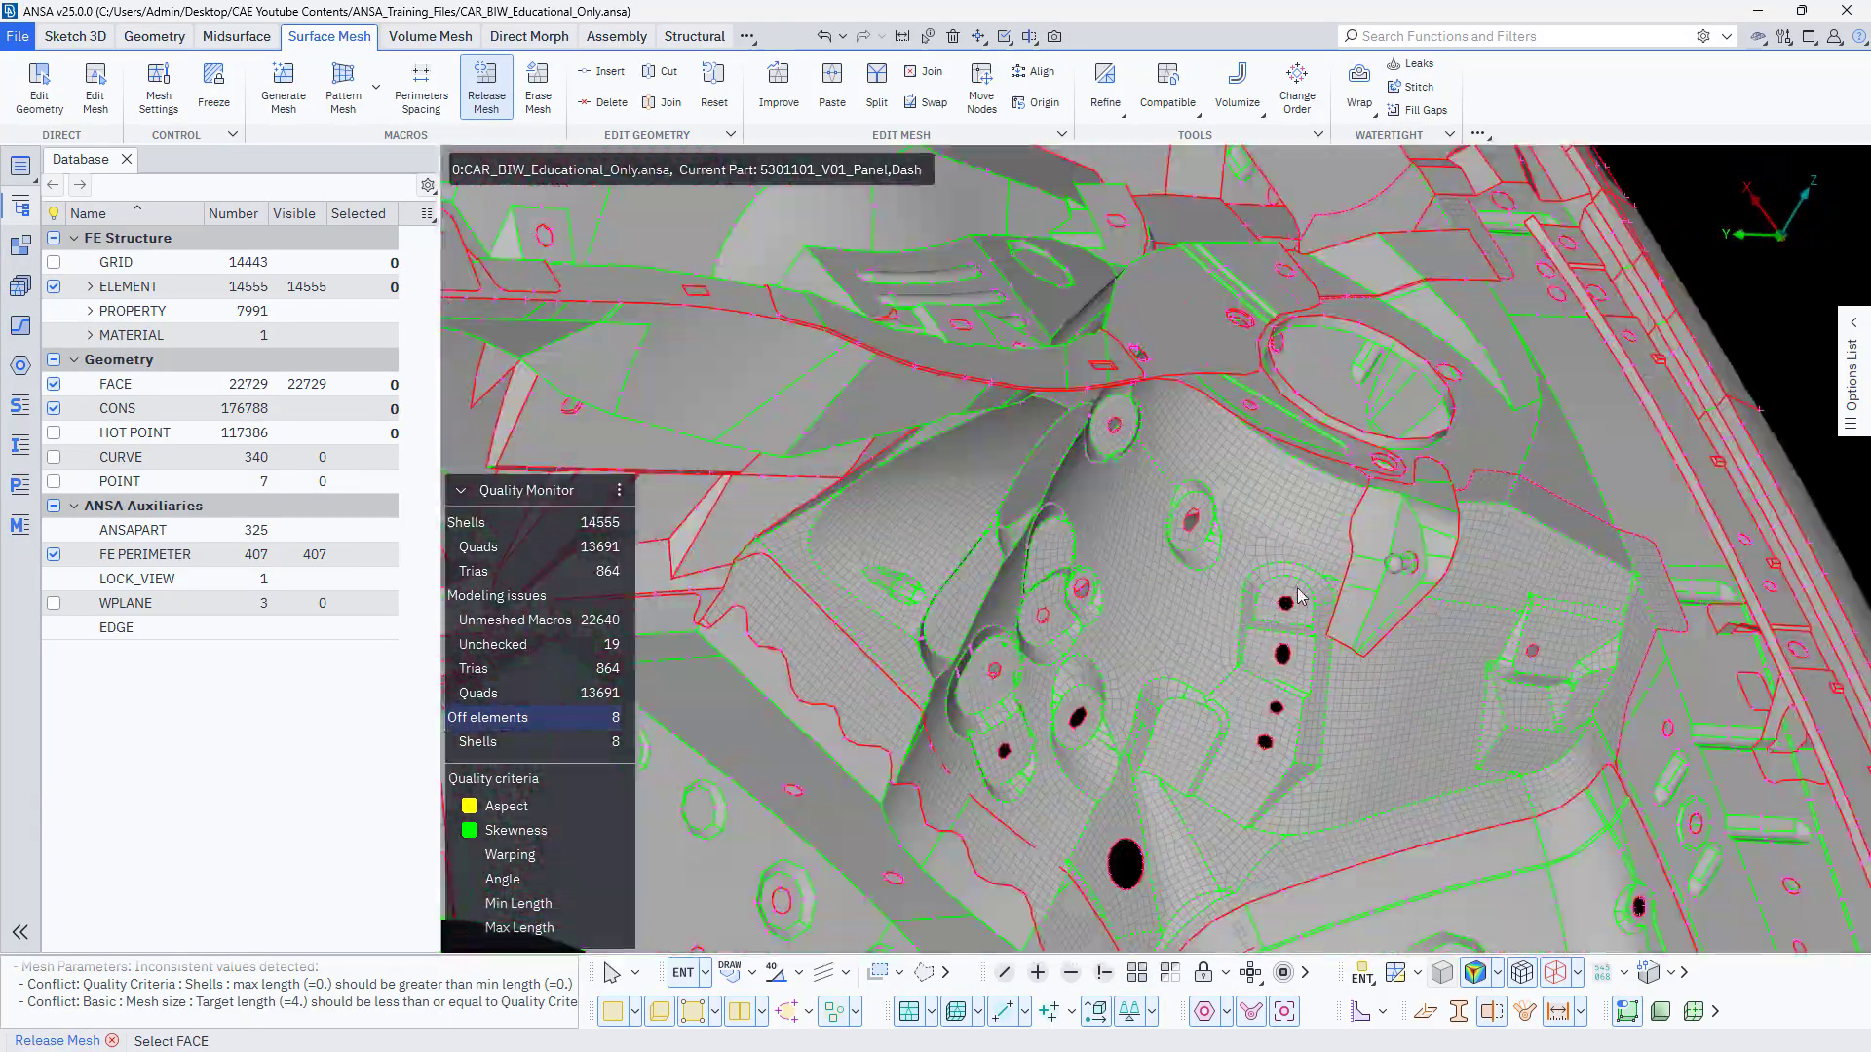
left_click(615, 1016)
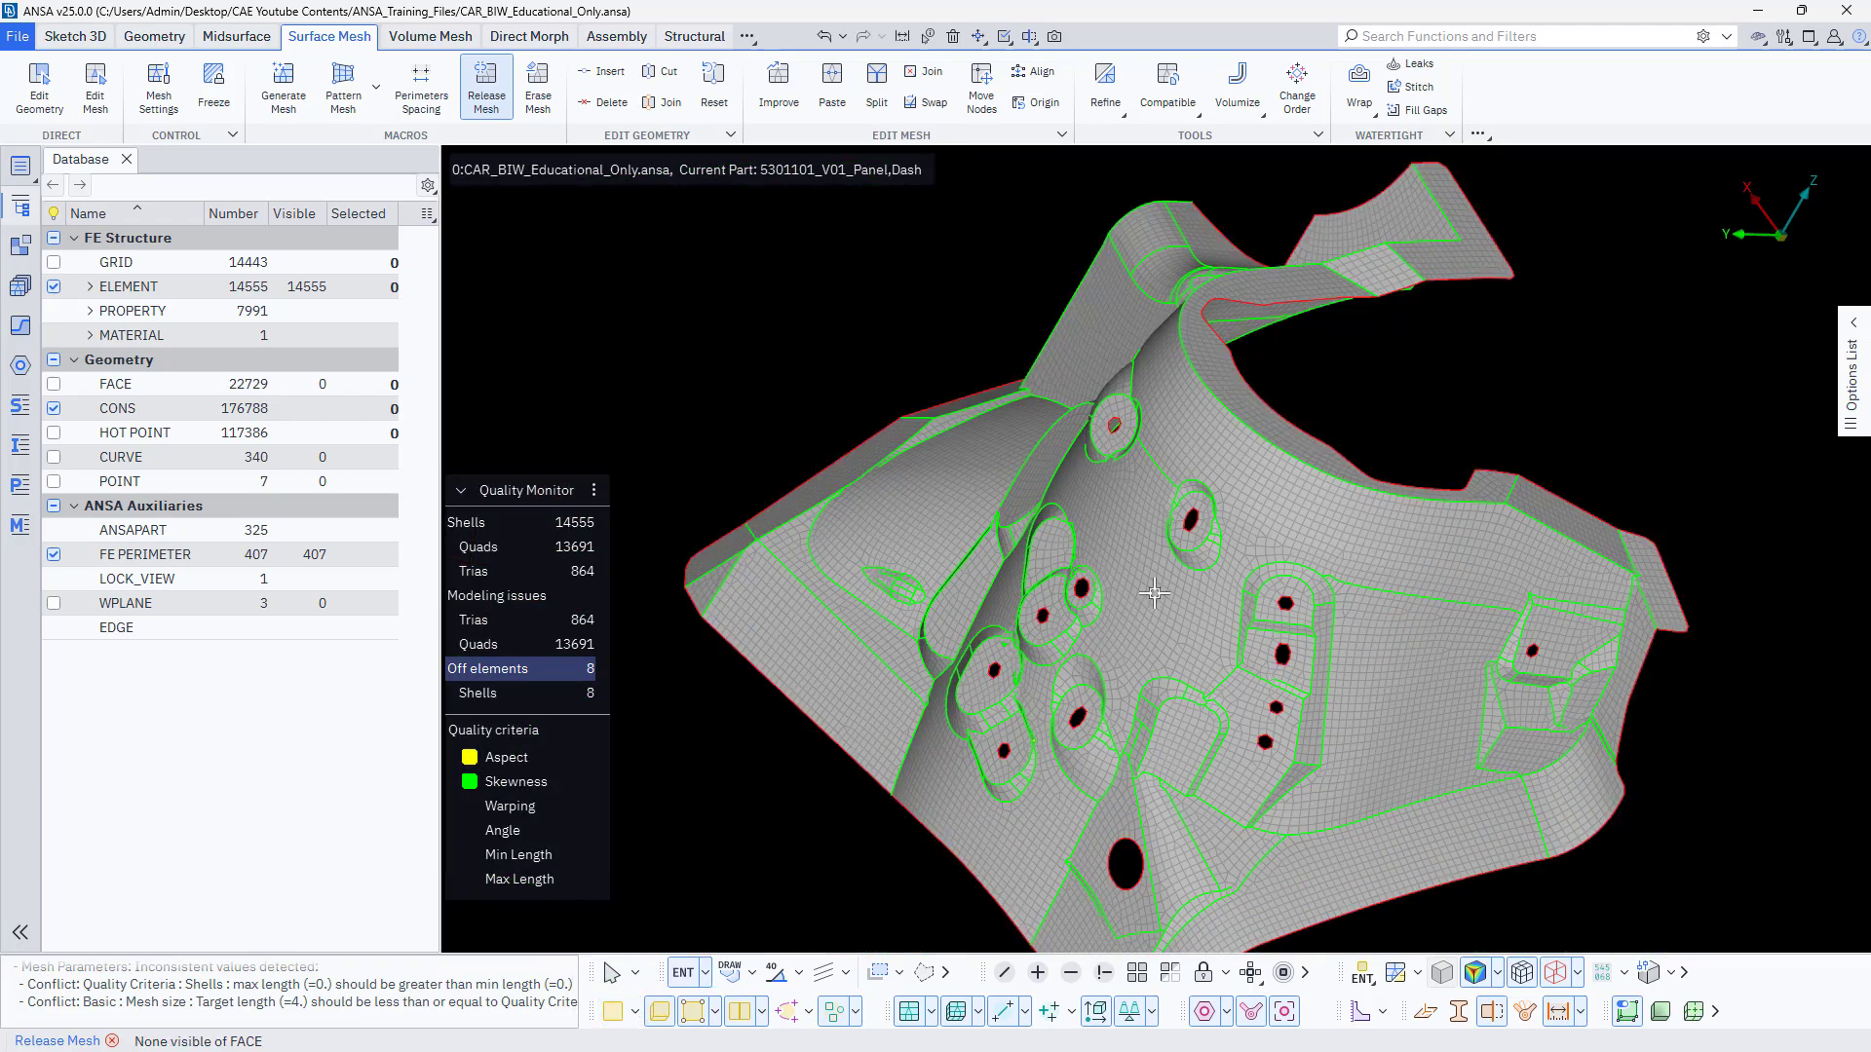
Examine the released mesh of the dash panel from several angles, closing in on the recess with the small hole near the side flange.
scroll(1154, 592, "down", 3)
left_click_drag(1153, 592, 1202, 578, "ctrl")
scroll(1206, 631, "up", 4)
middle_click_drag(1085, 583, 1158, 677, "ctrl")
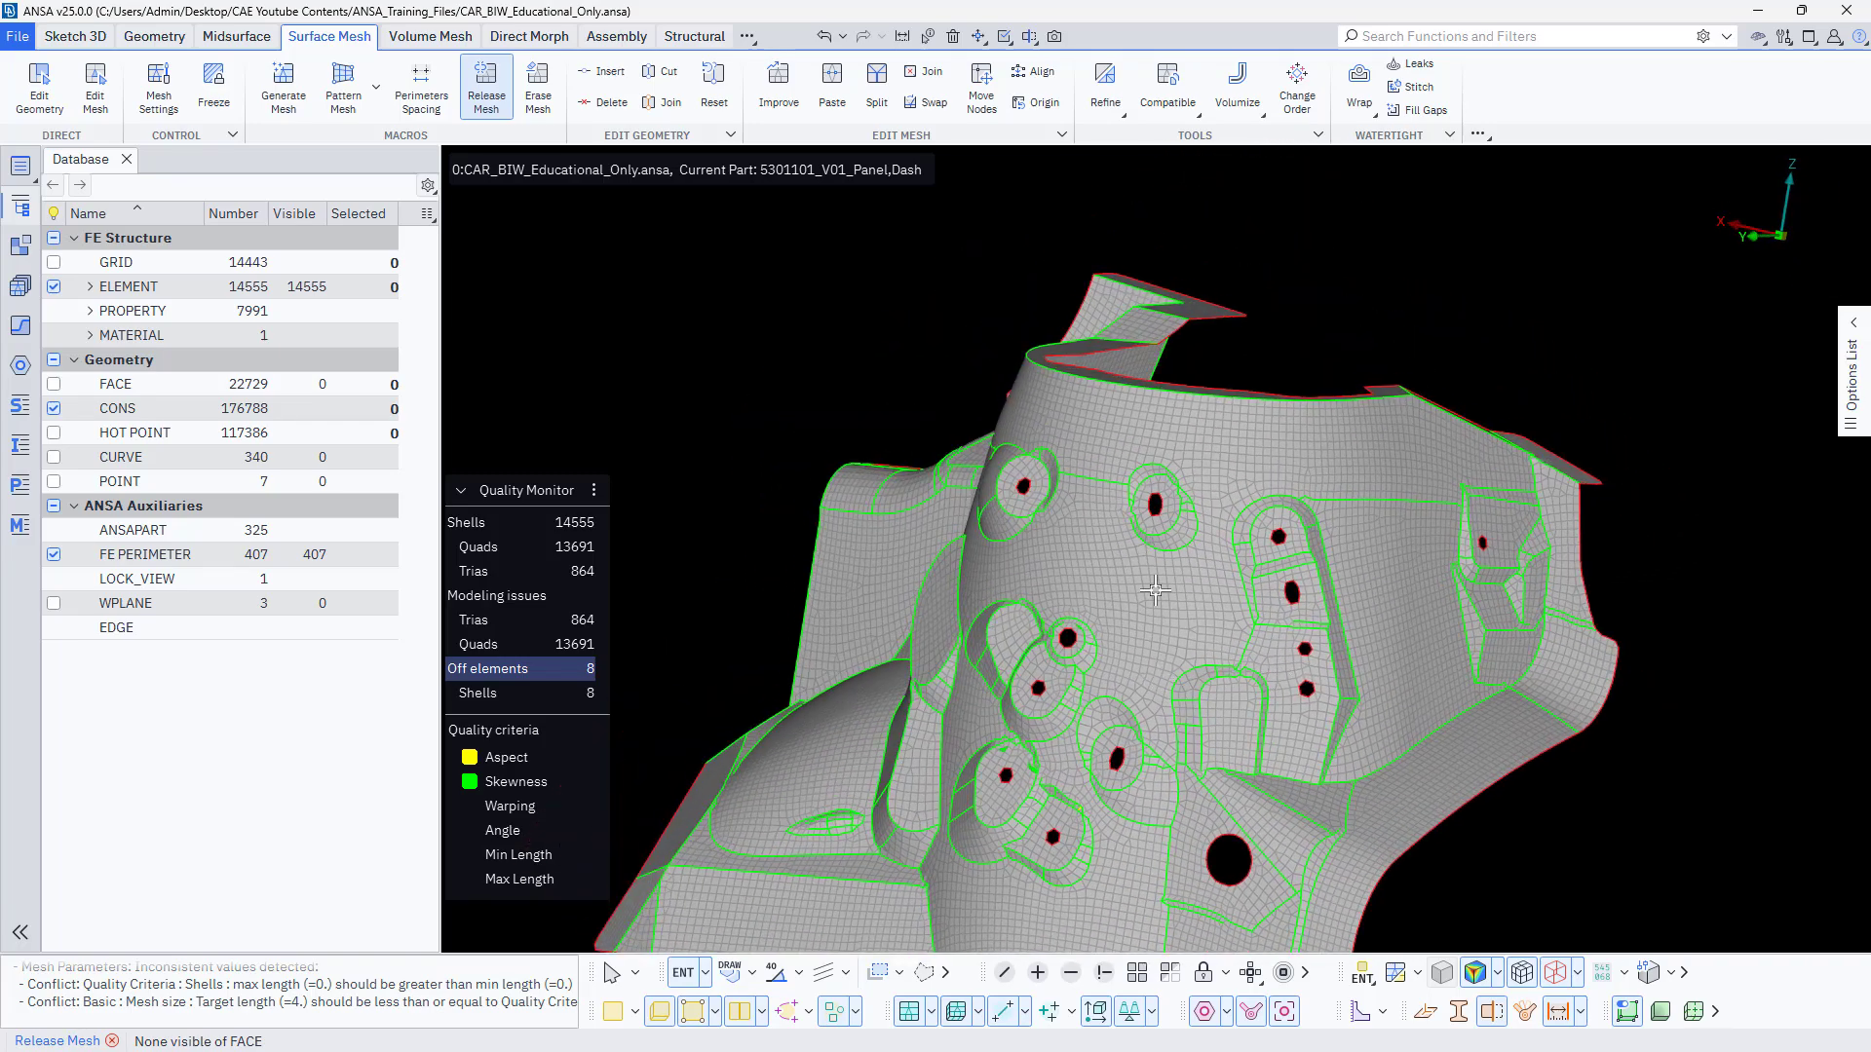
scroll(1267, 468, "up", 4)
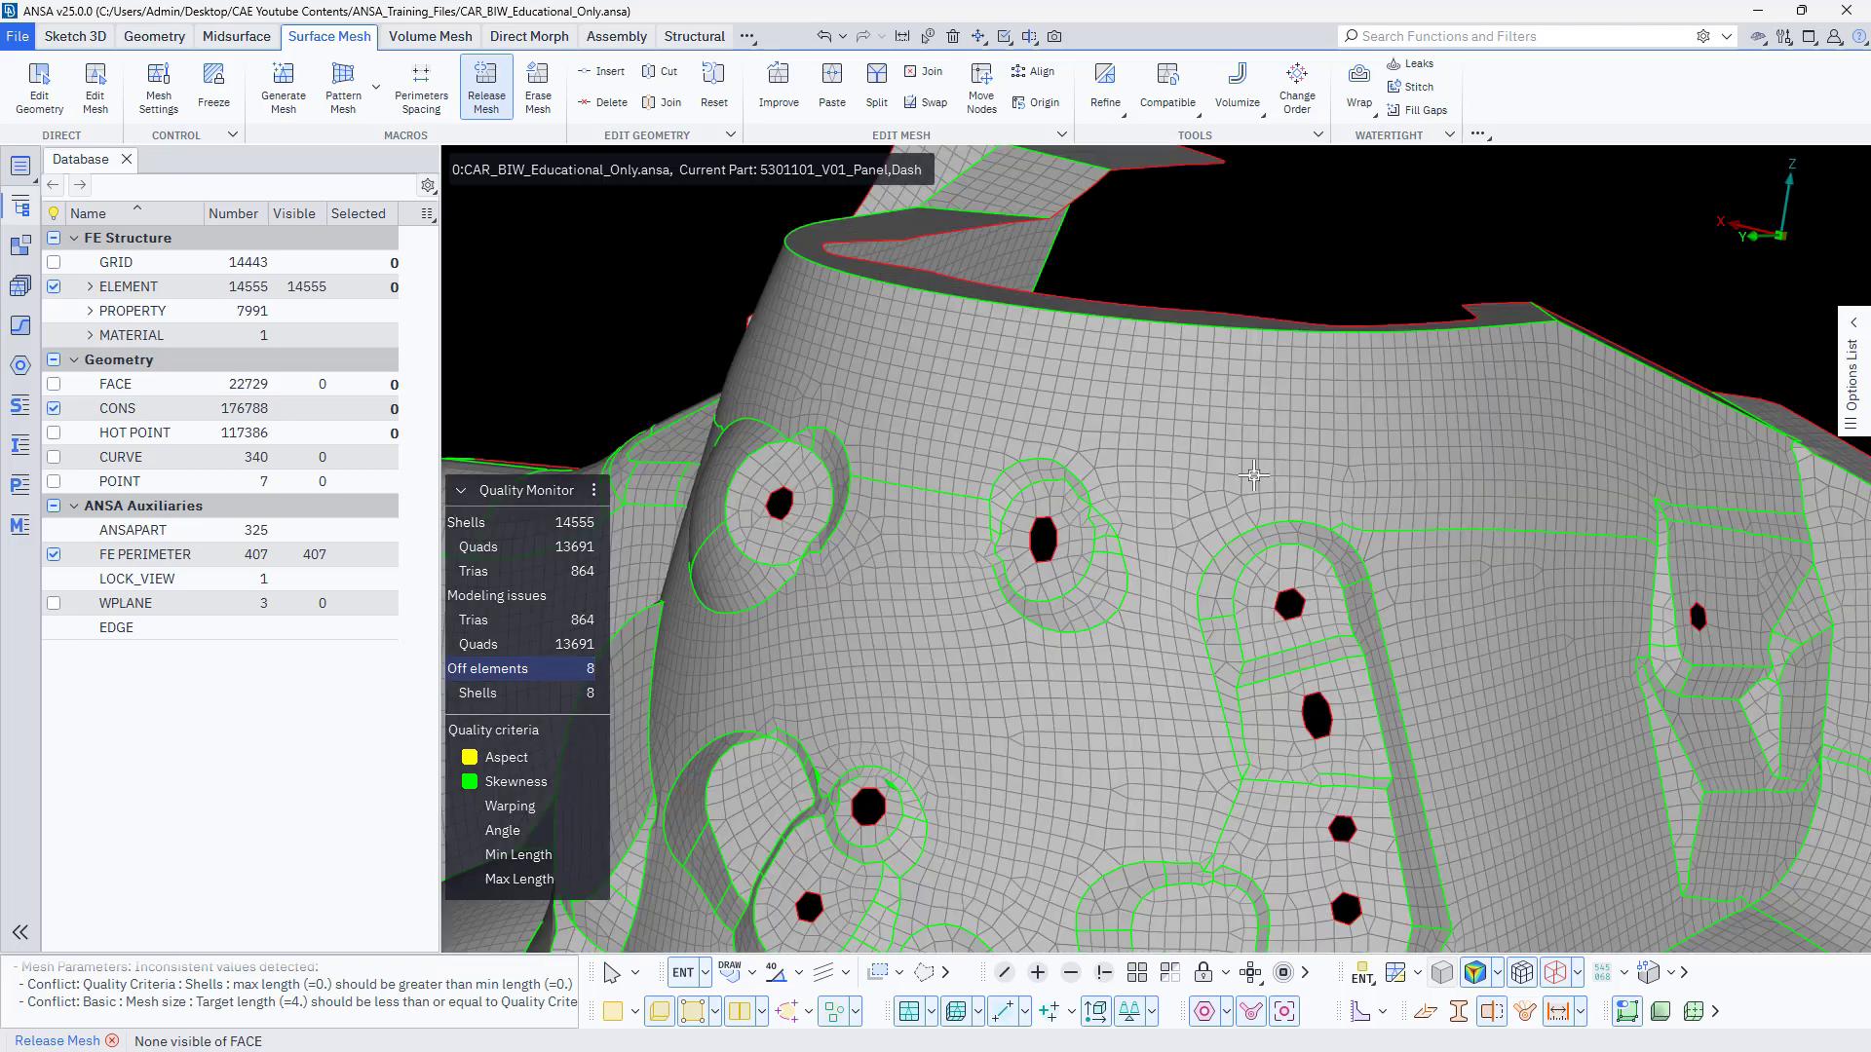
middle_click_drag(1513, 674, 925, 659, "ctrl")
scroll(1061, 428, "up", 4)
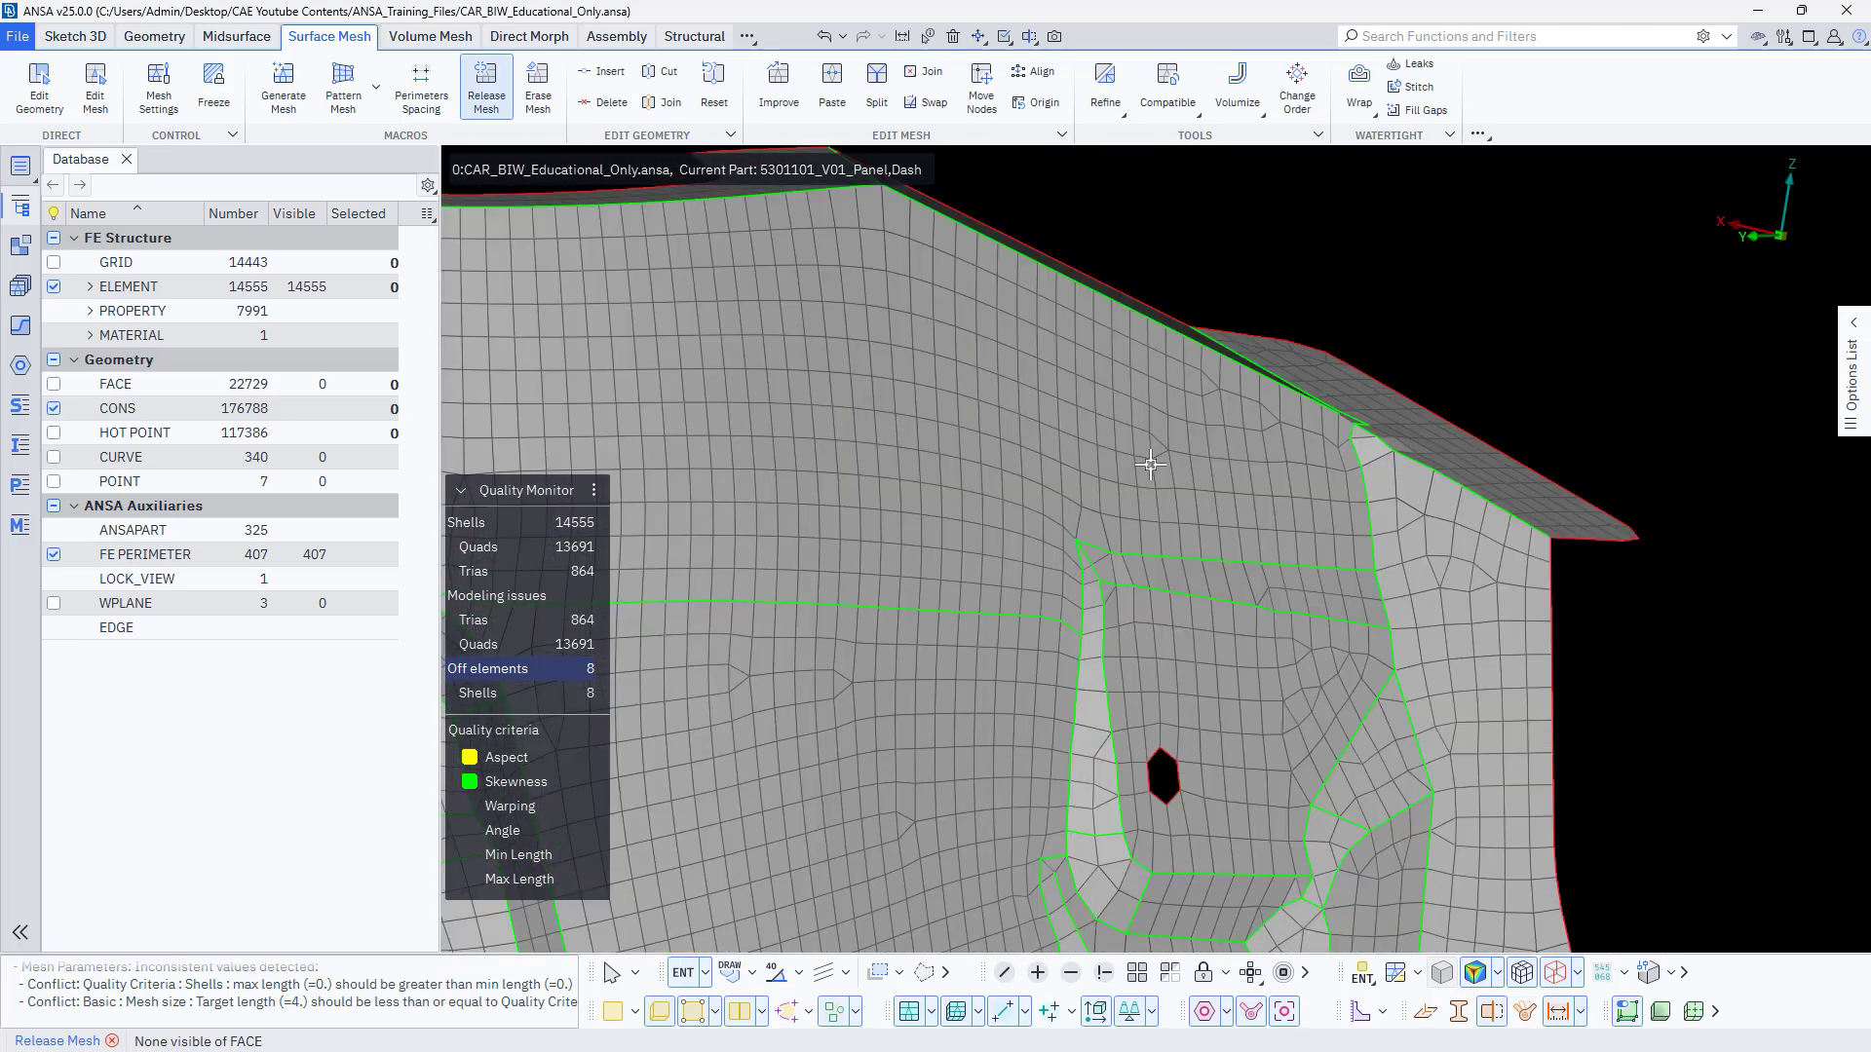
middle_click_drag(1014, 542, 1053, 403)
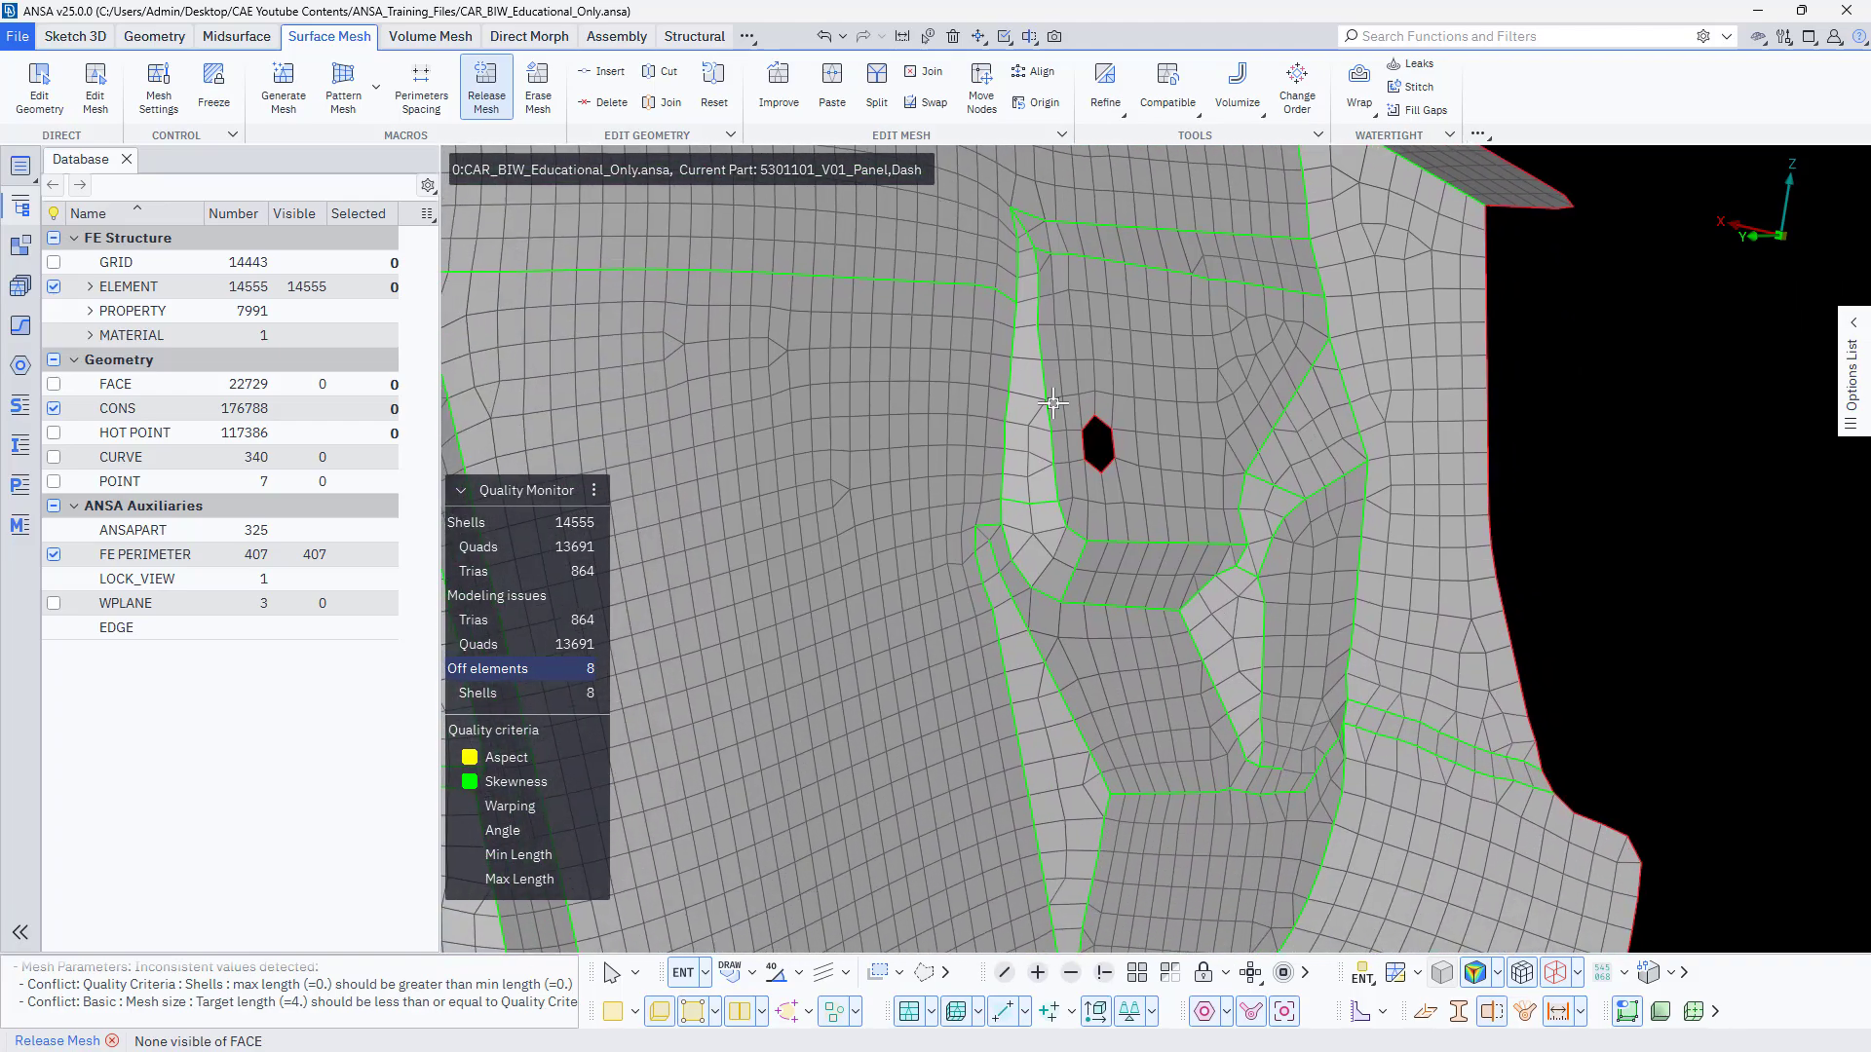
Eliminate the isolated trias along the narrow strip on the side flange with Edit Mesh, and split one quad diagonally near the flange's outer edge.
scroll(1493, 827, "up", 4)
left_click_drag(1493, 828, 1532, 780, "ctrl")
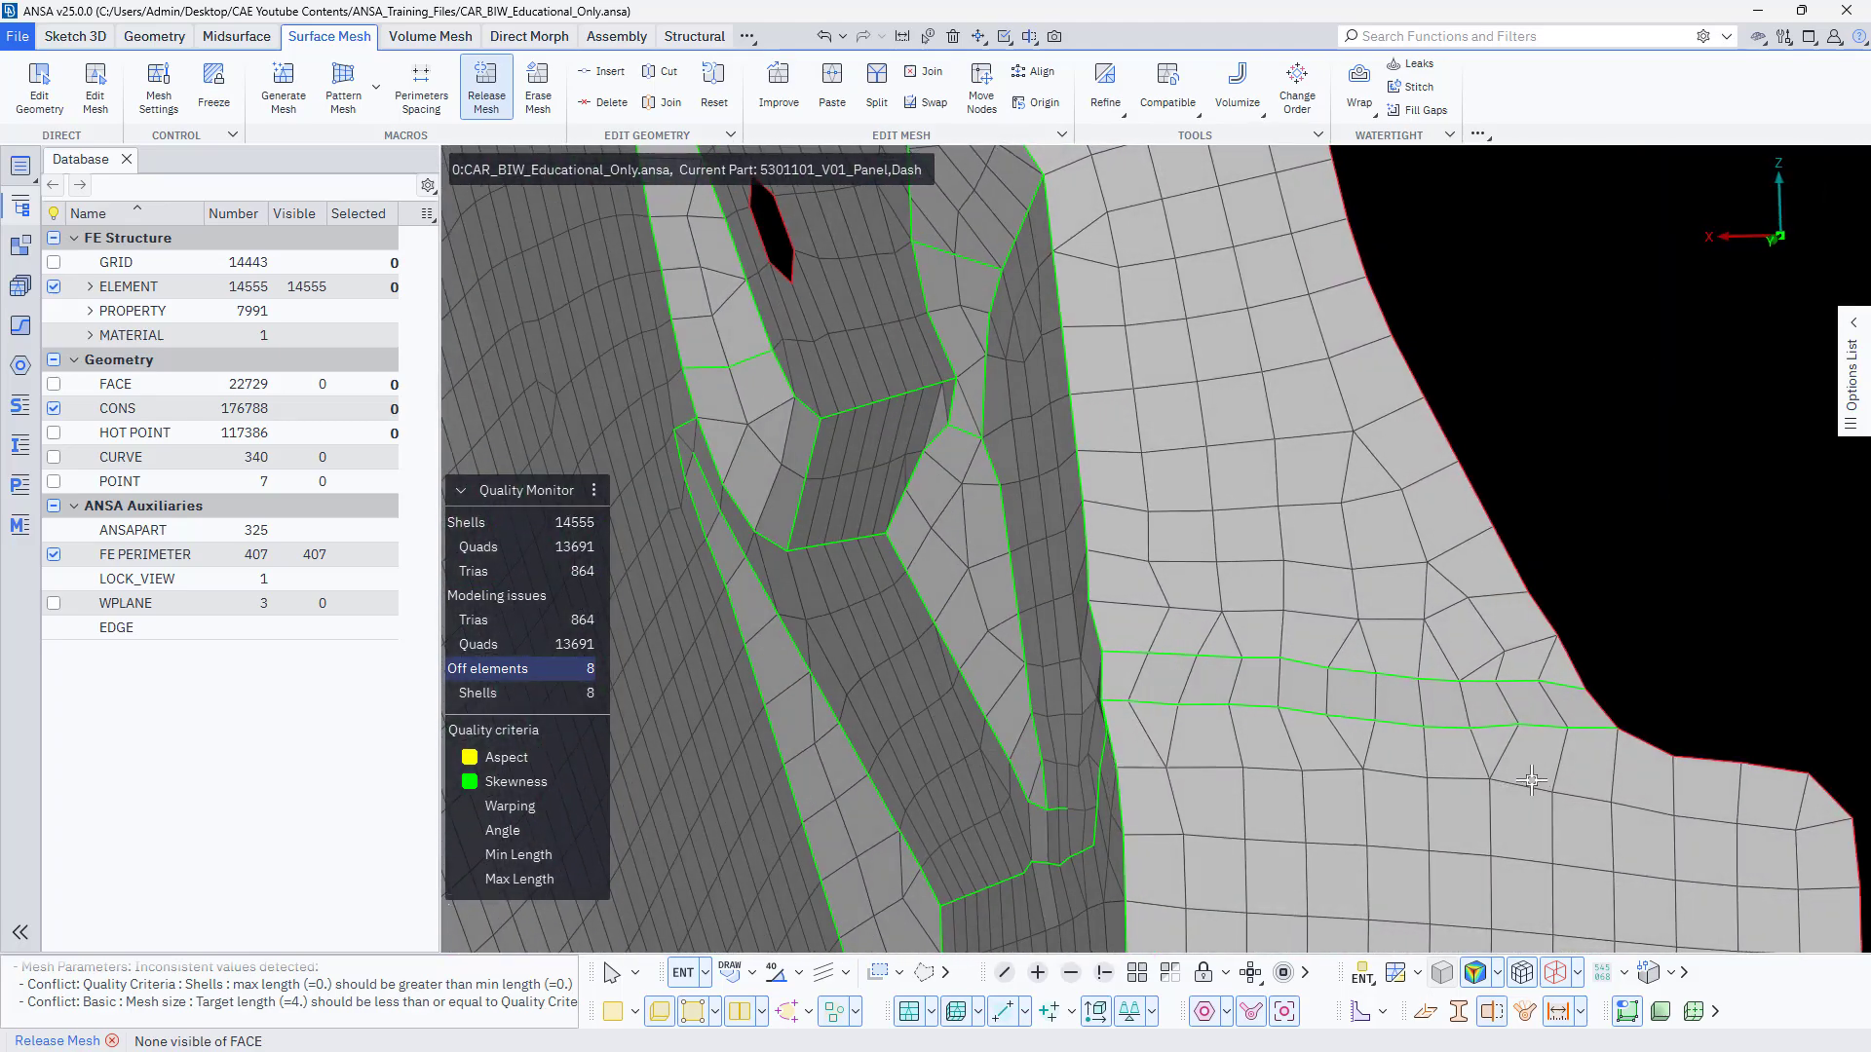
scroll(1344, 670, "up", 2)
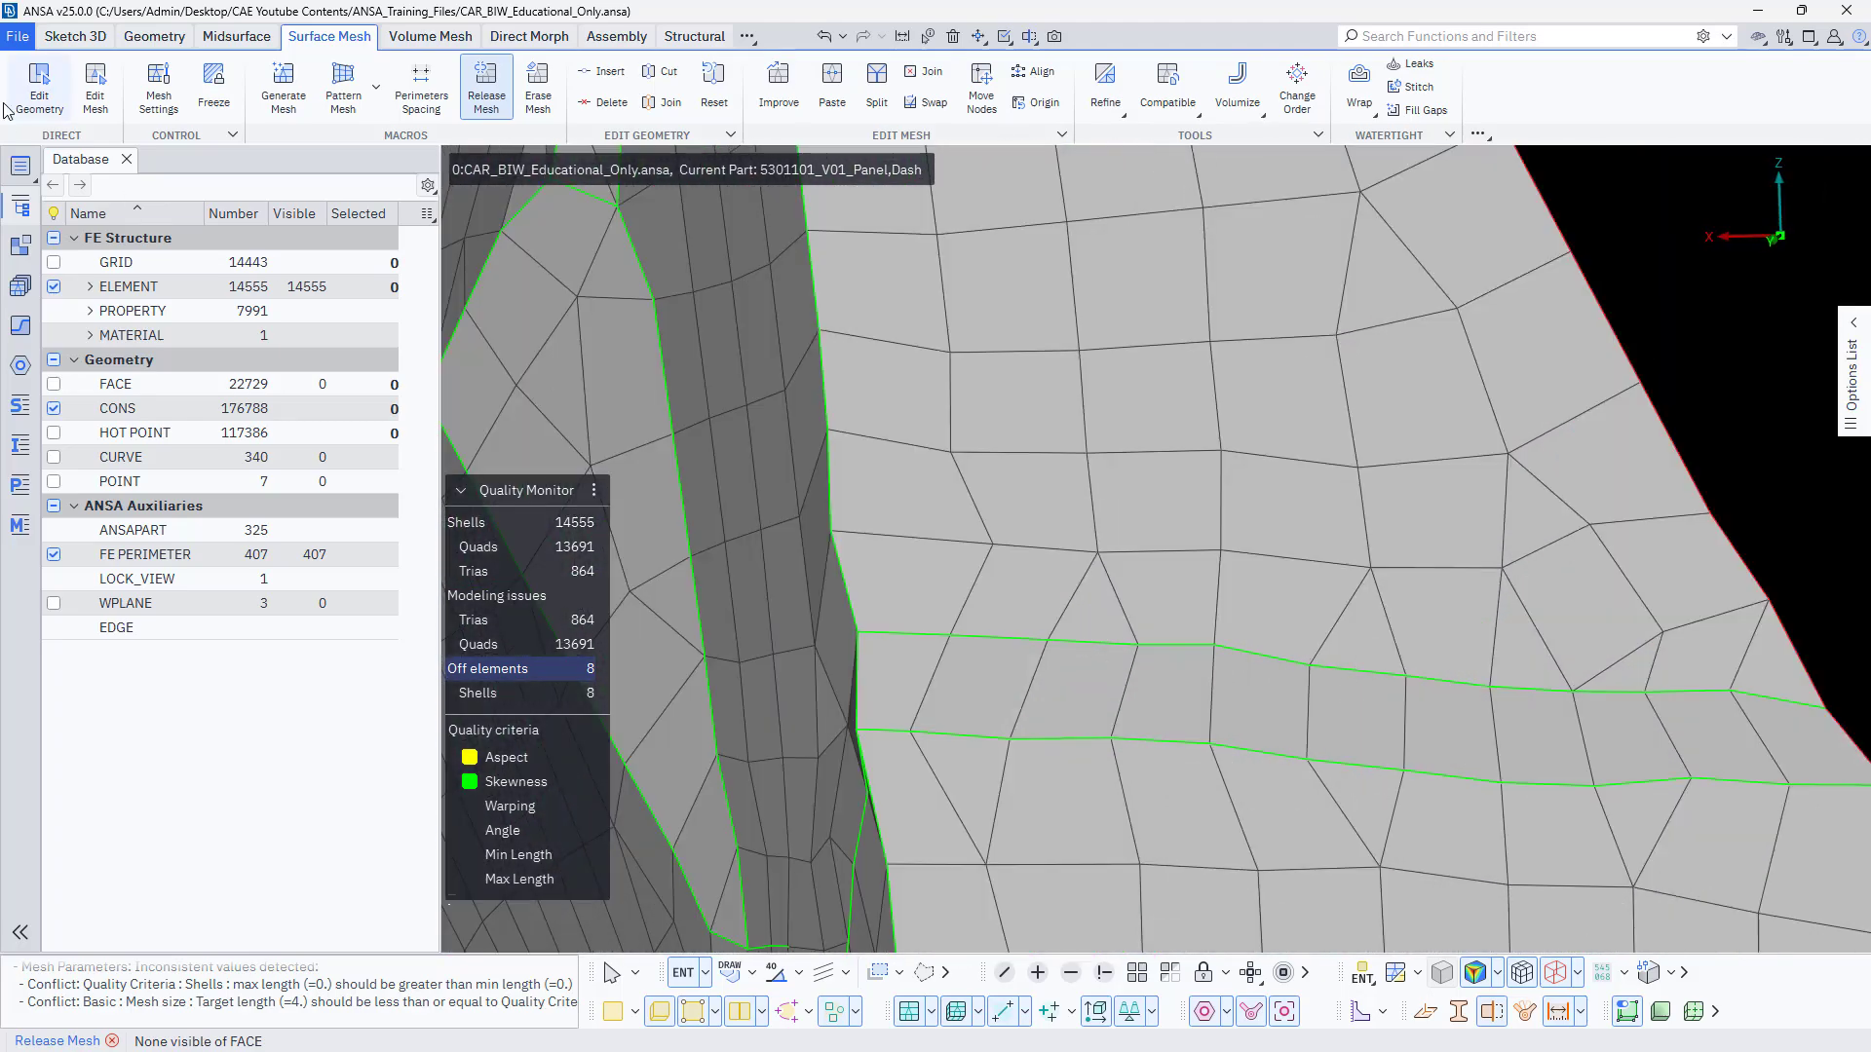
left_click(94, 102)
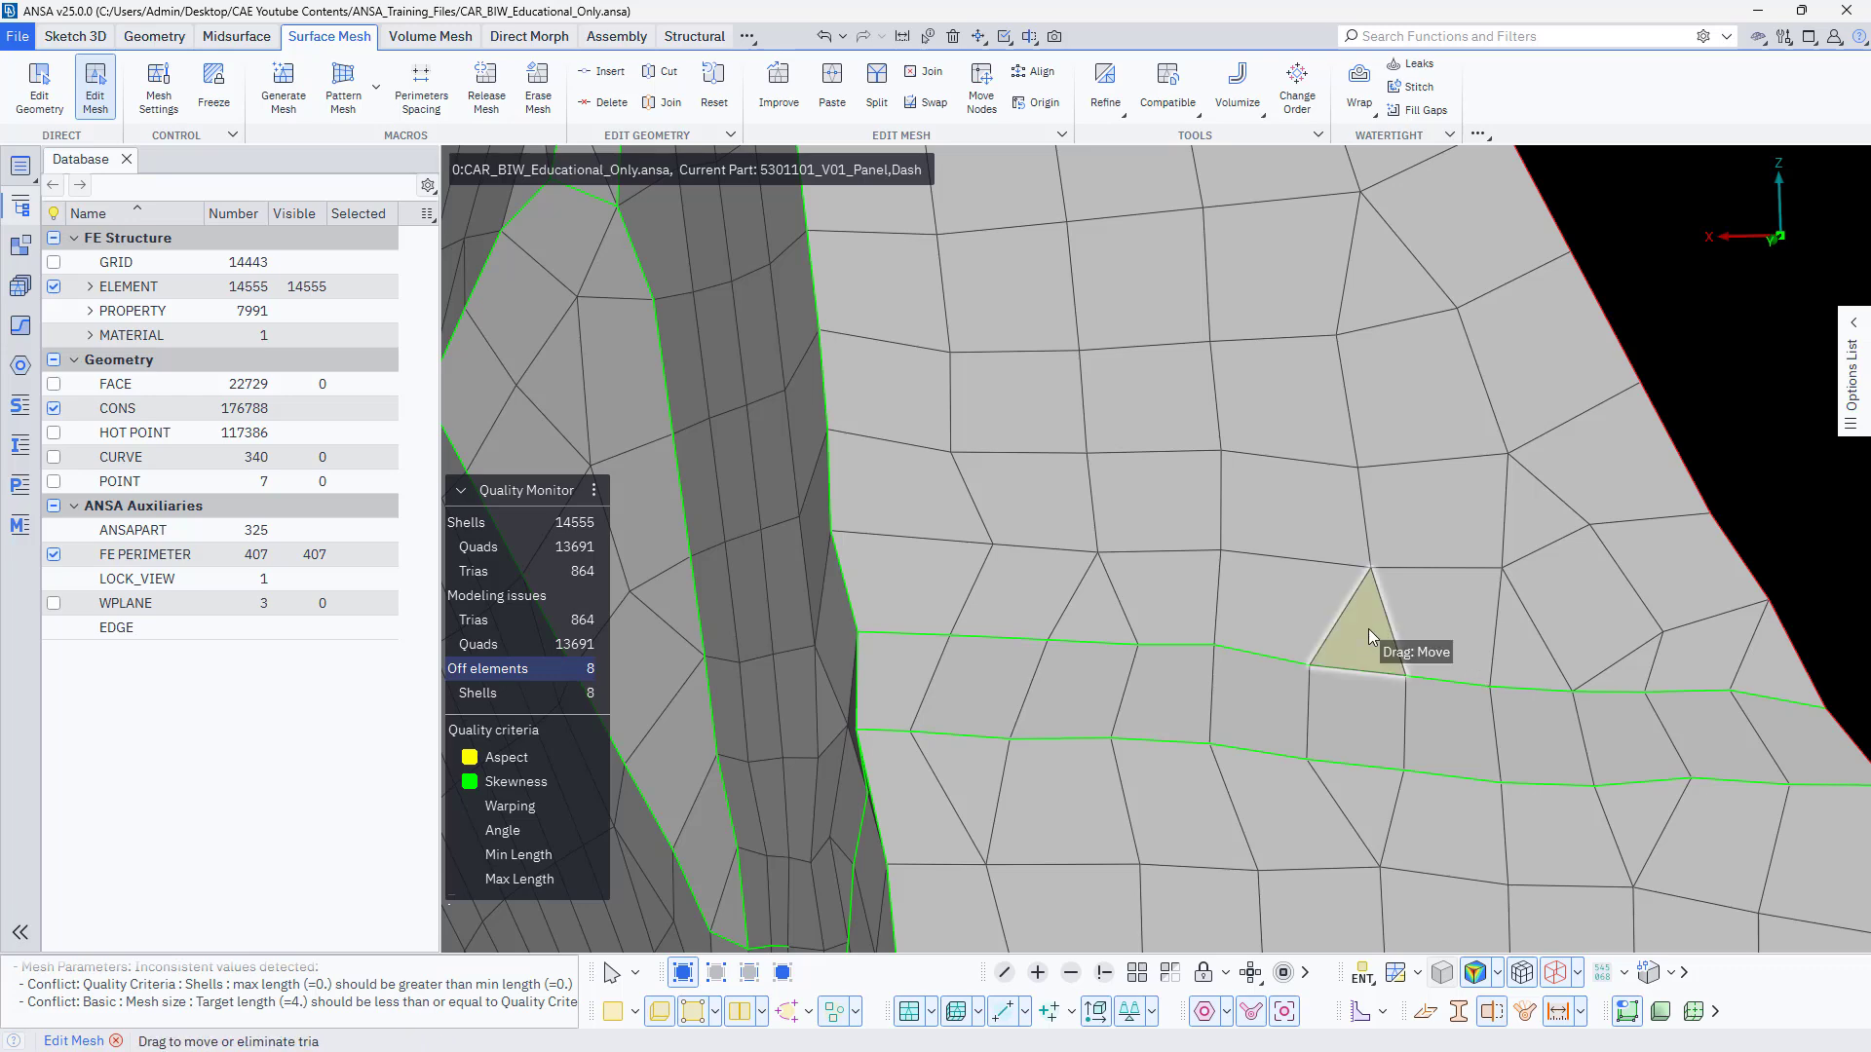
left_click_drag(1368, 628, 1361, 803)
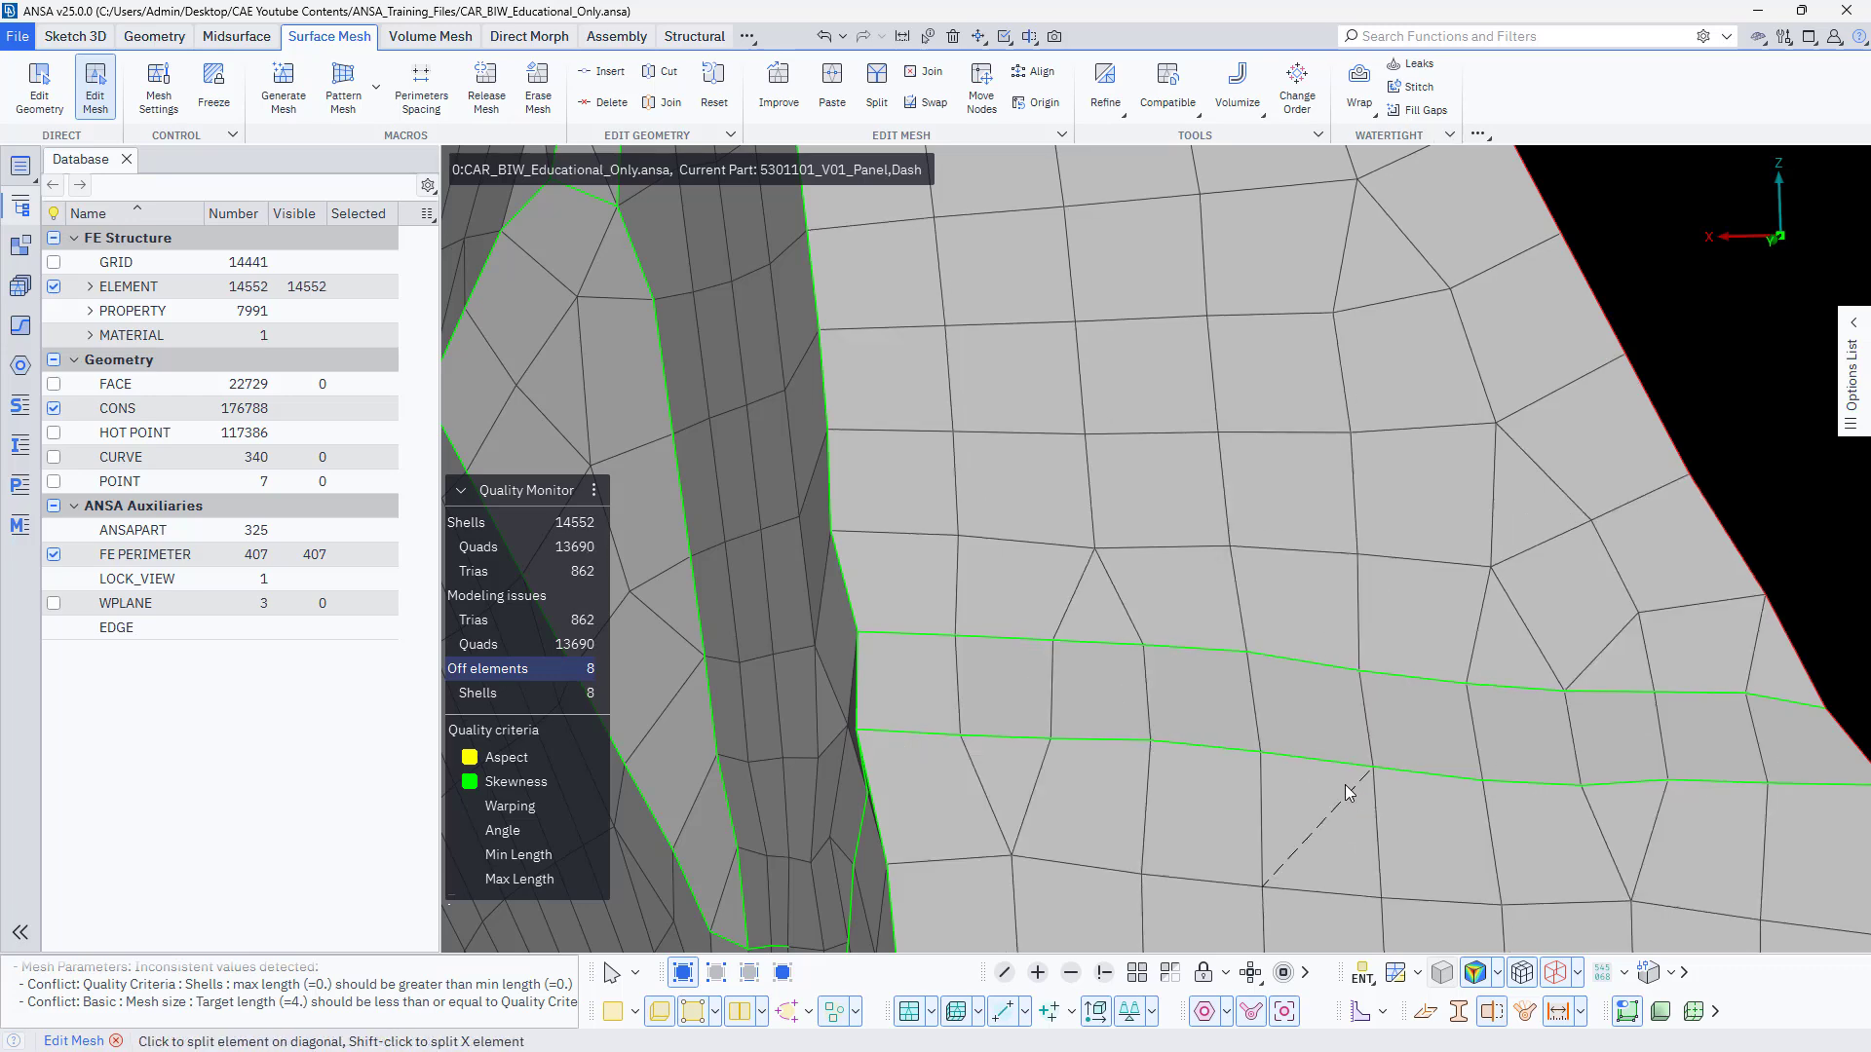
left_click_drag(1035, 765, 1085, 624)
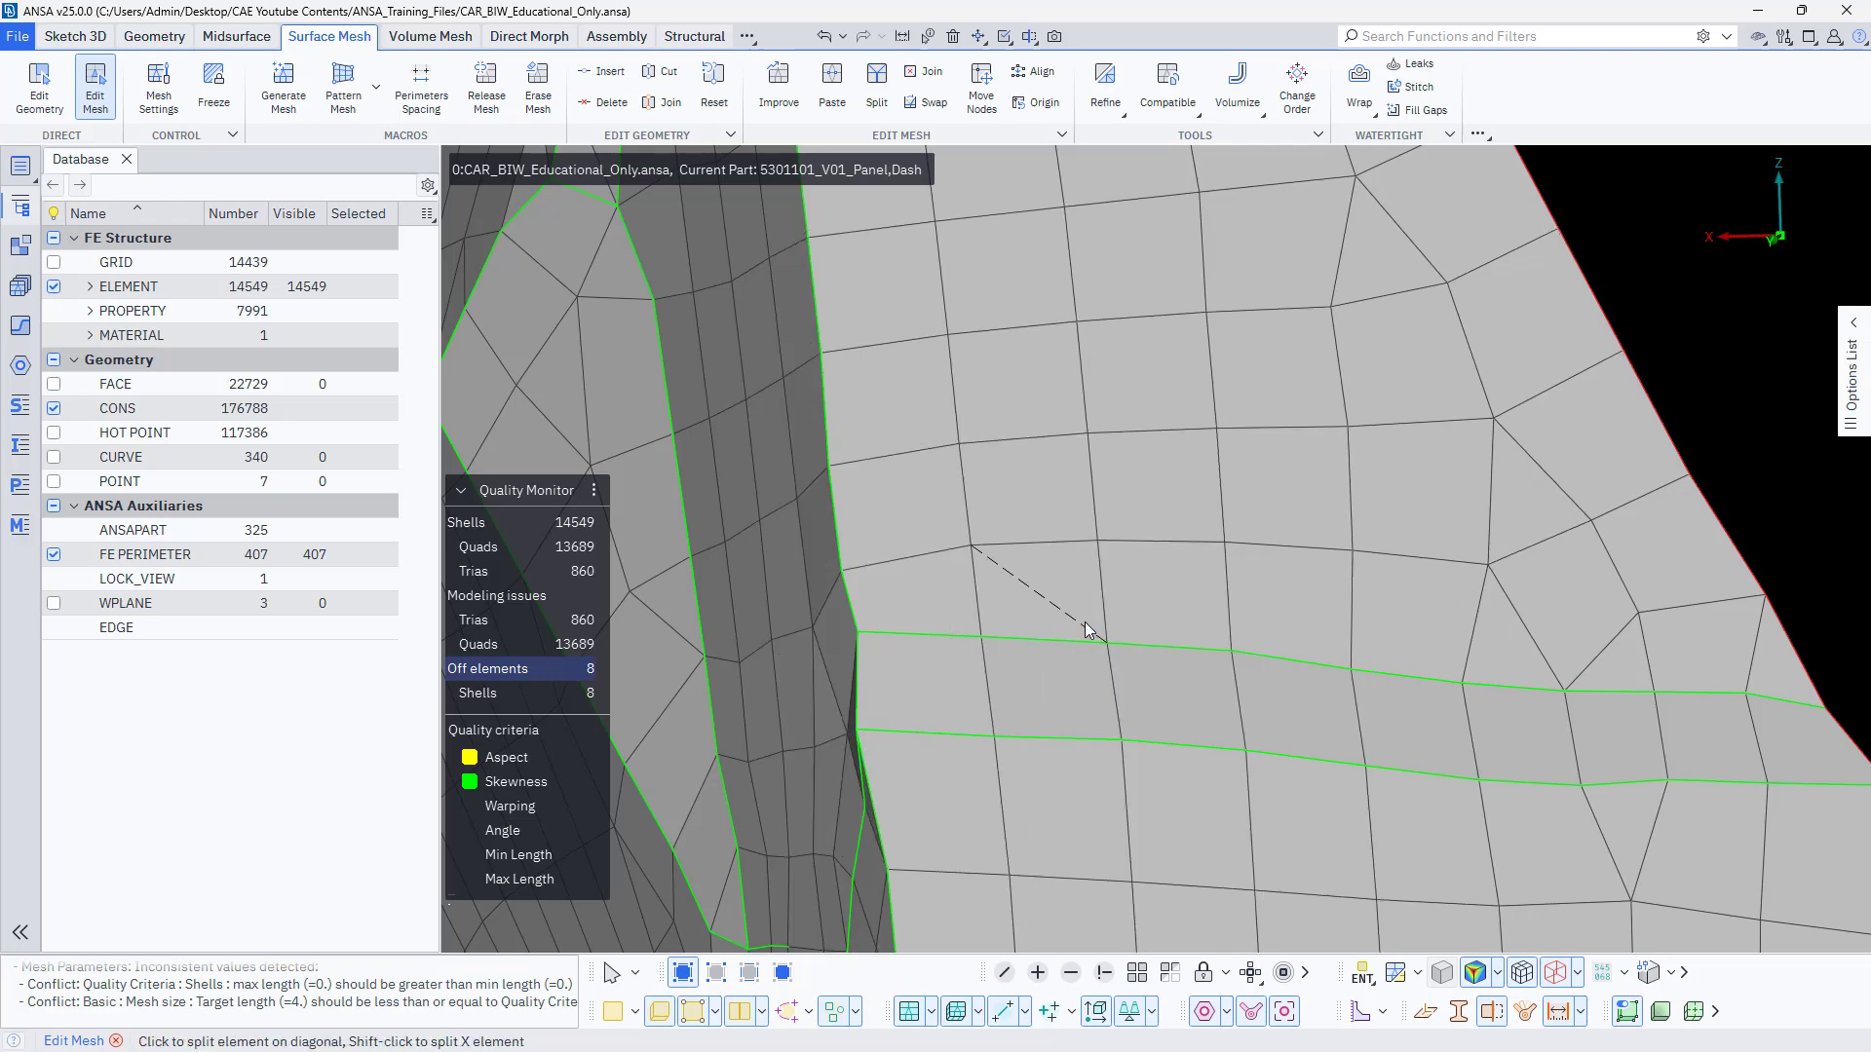
left_click(1526, 583)
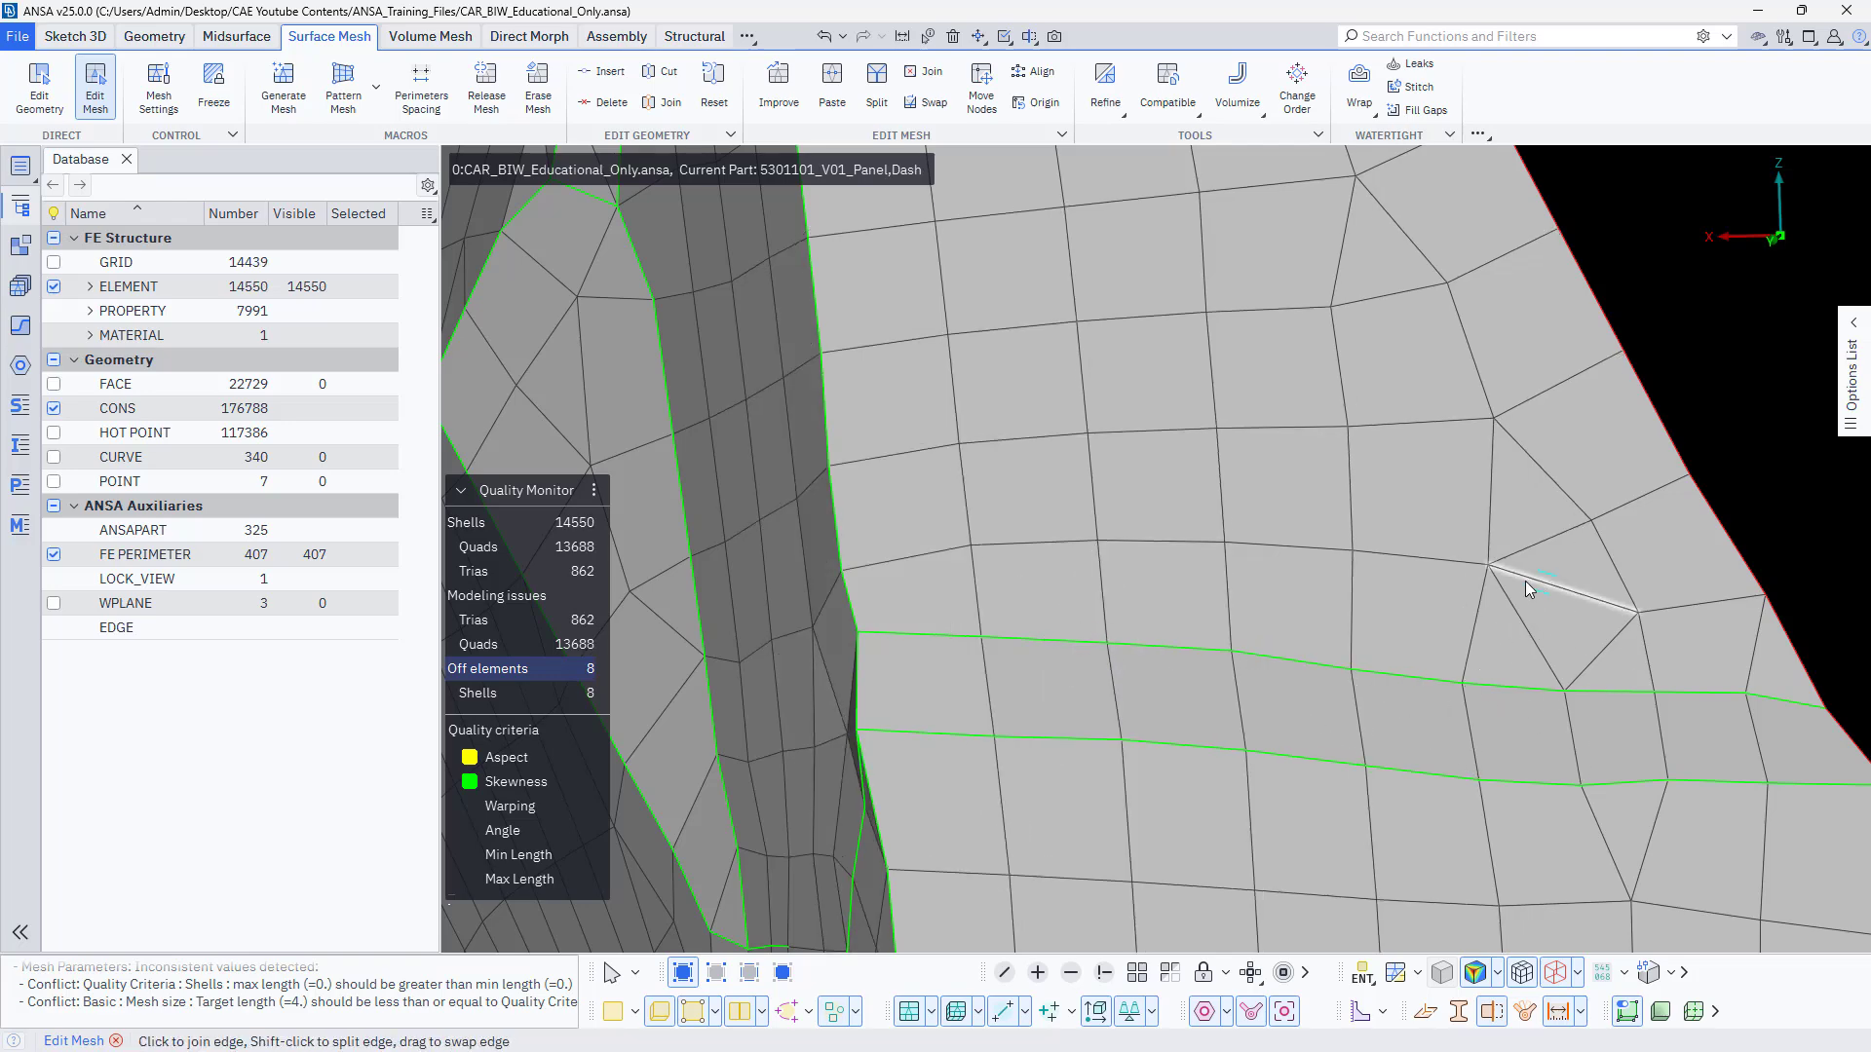
Split shell edges in the sloped strip beside the multi-hole recess, and remove the resulting skewed tria by merging its node into the neighbouring one.
scroll(1587, 612, "down", 5)
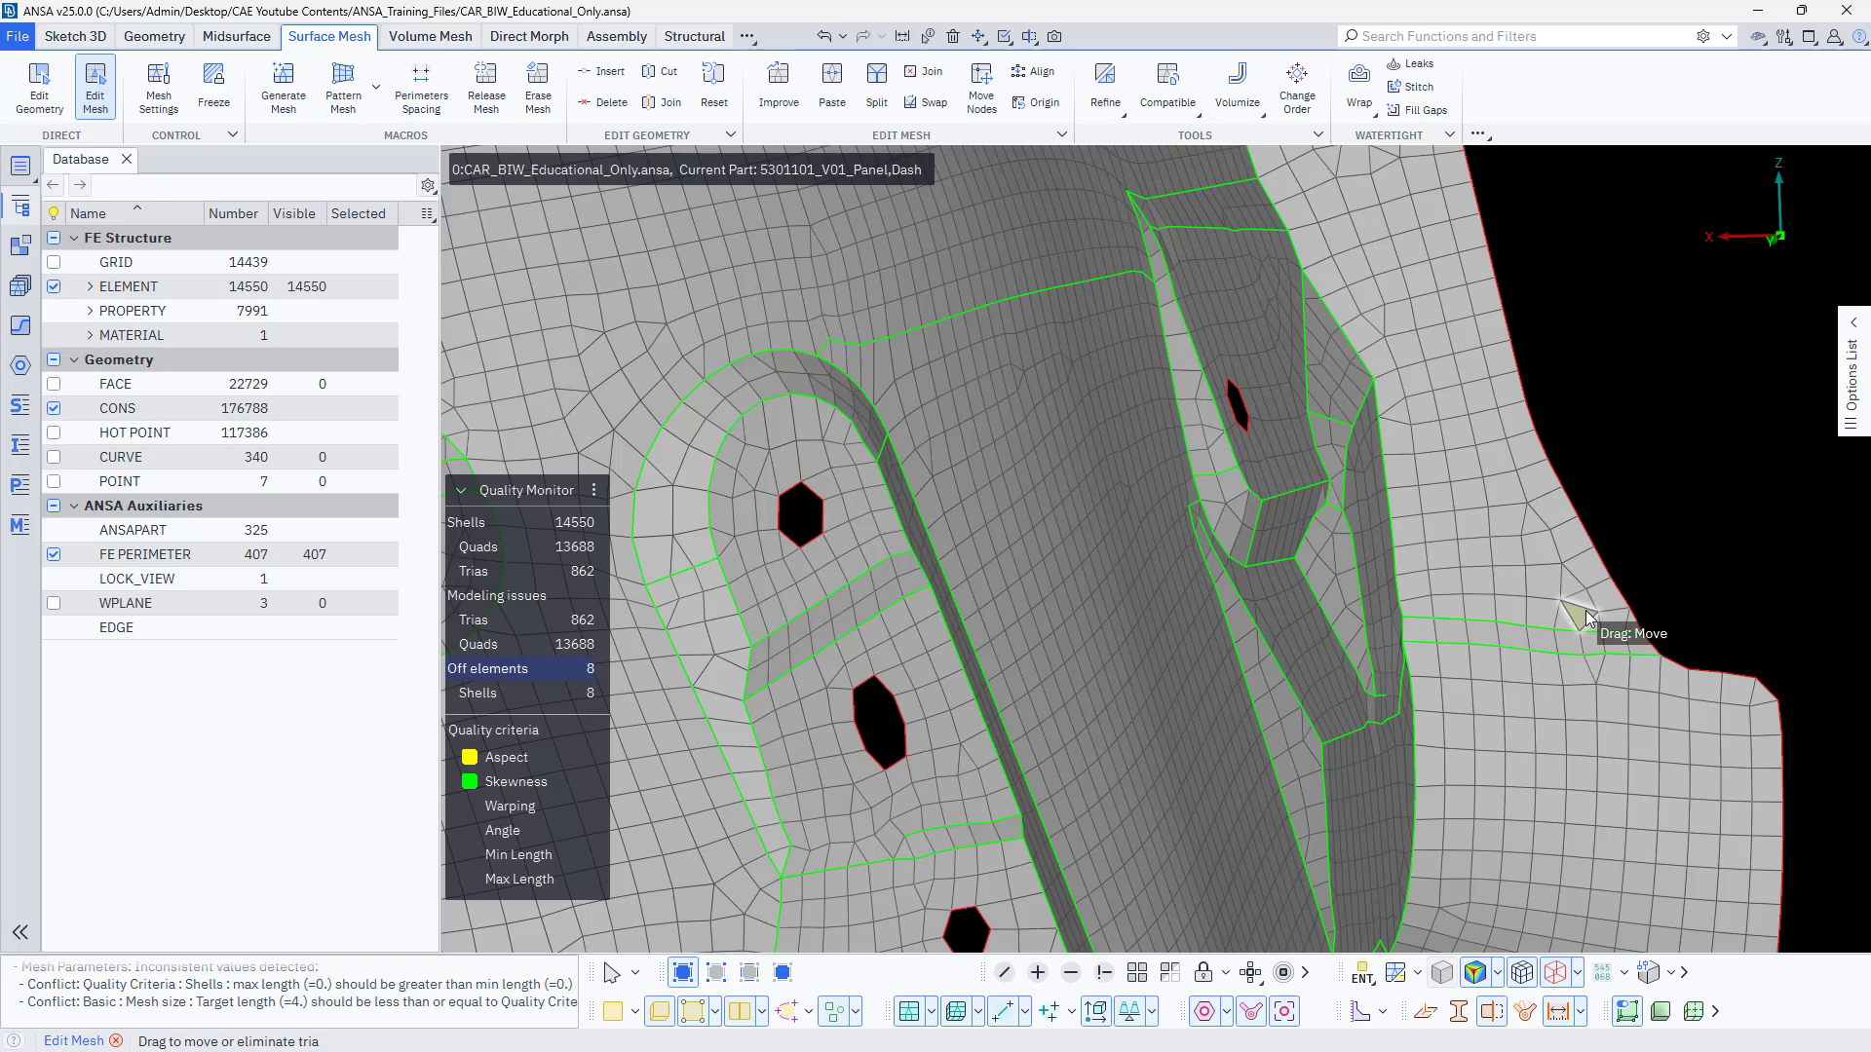
scroll(1579, 643, "down", 3)
scroll(991, 728, "up", 2)
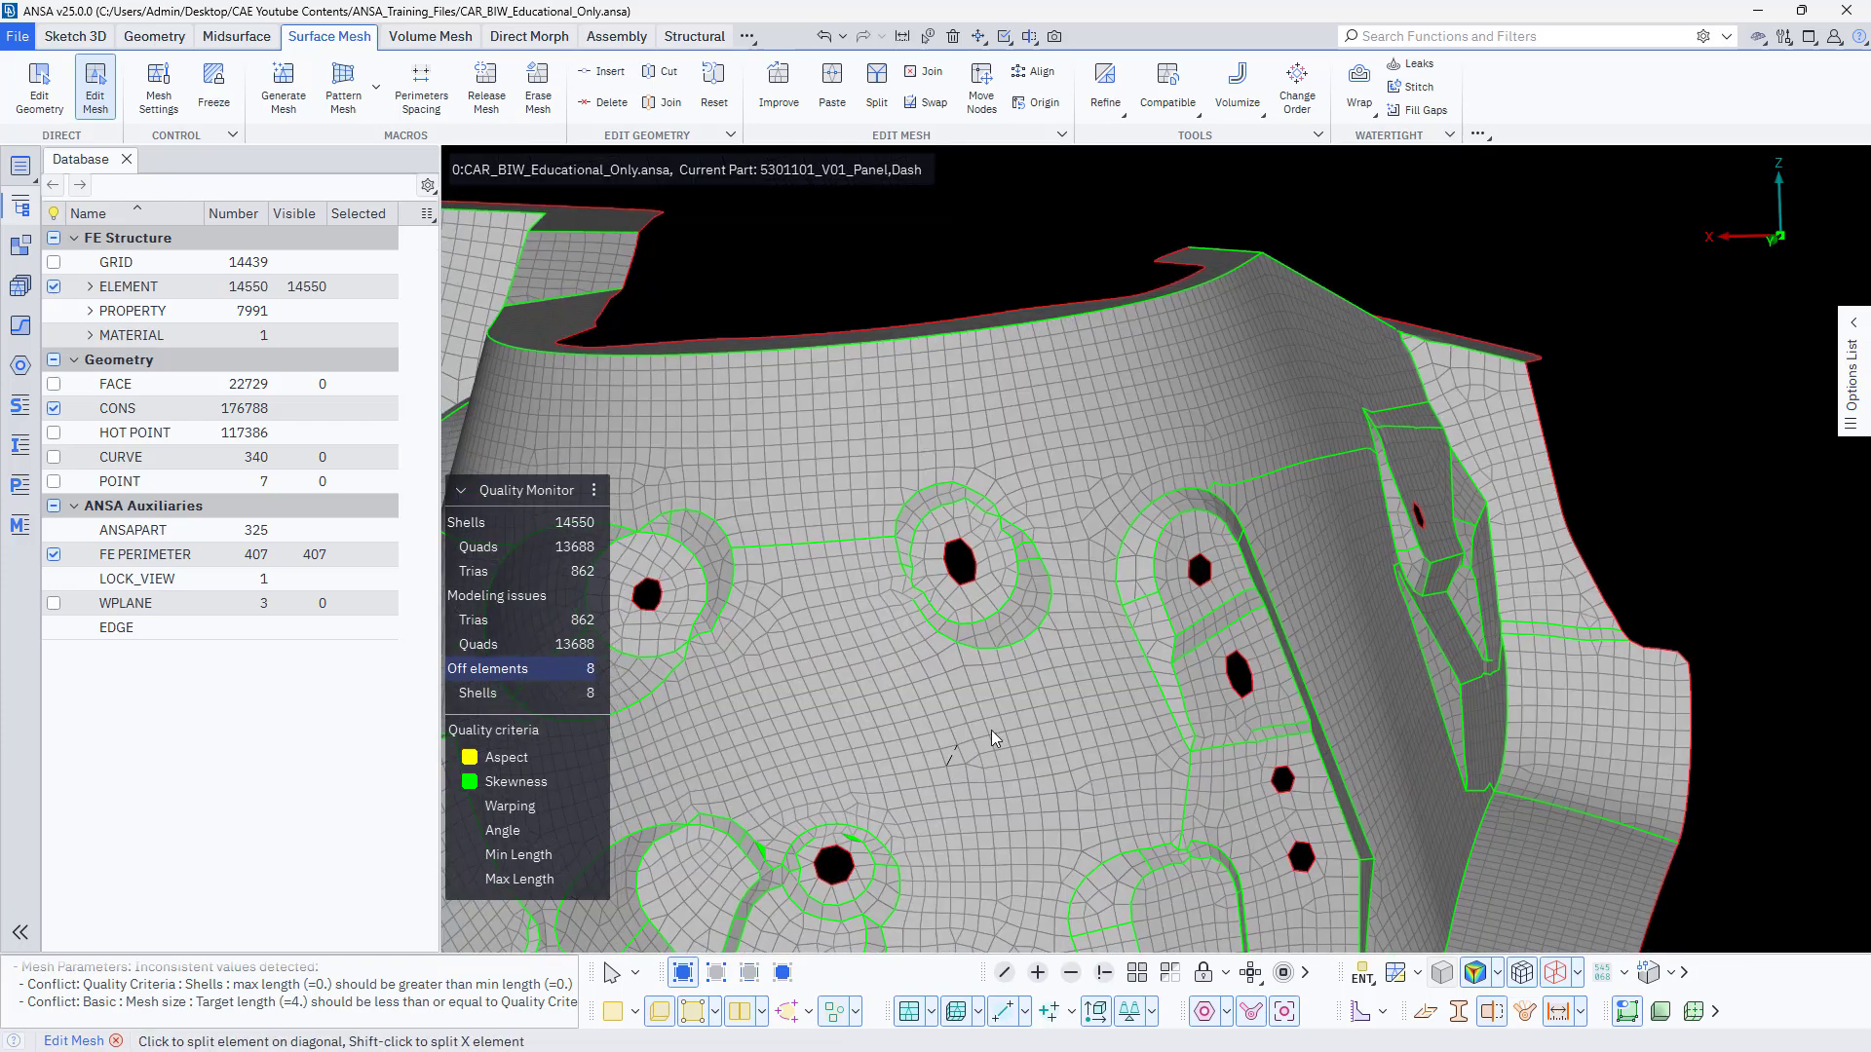
scroll(1189, 629, "up", 5)
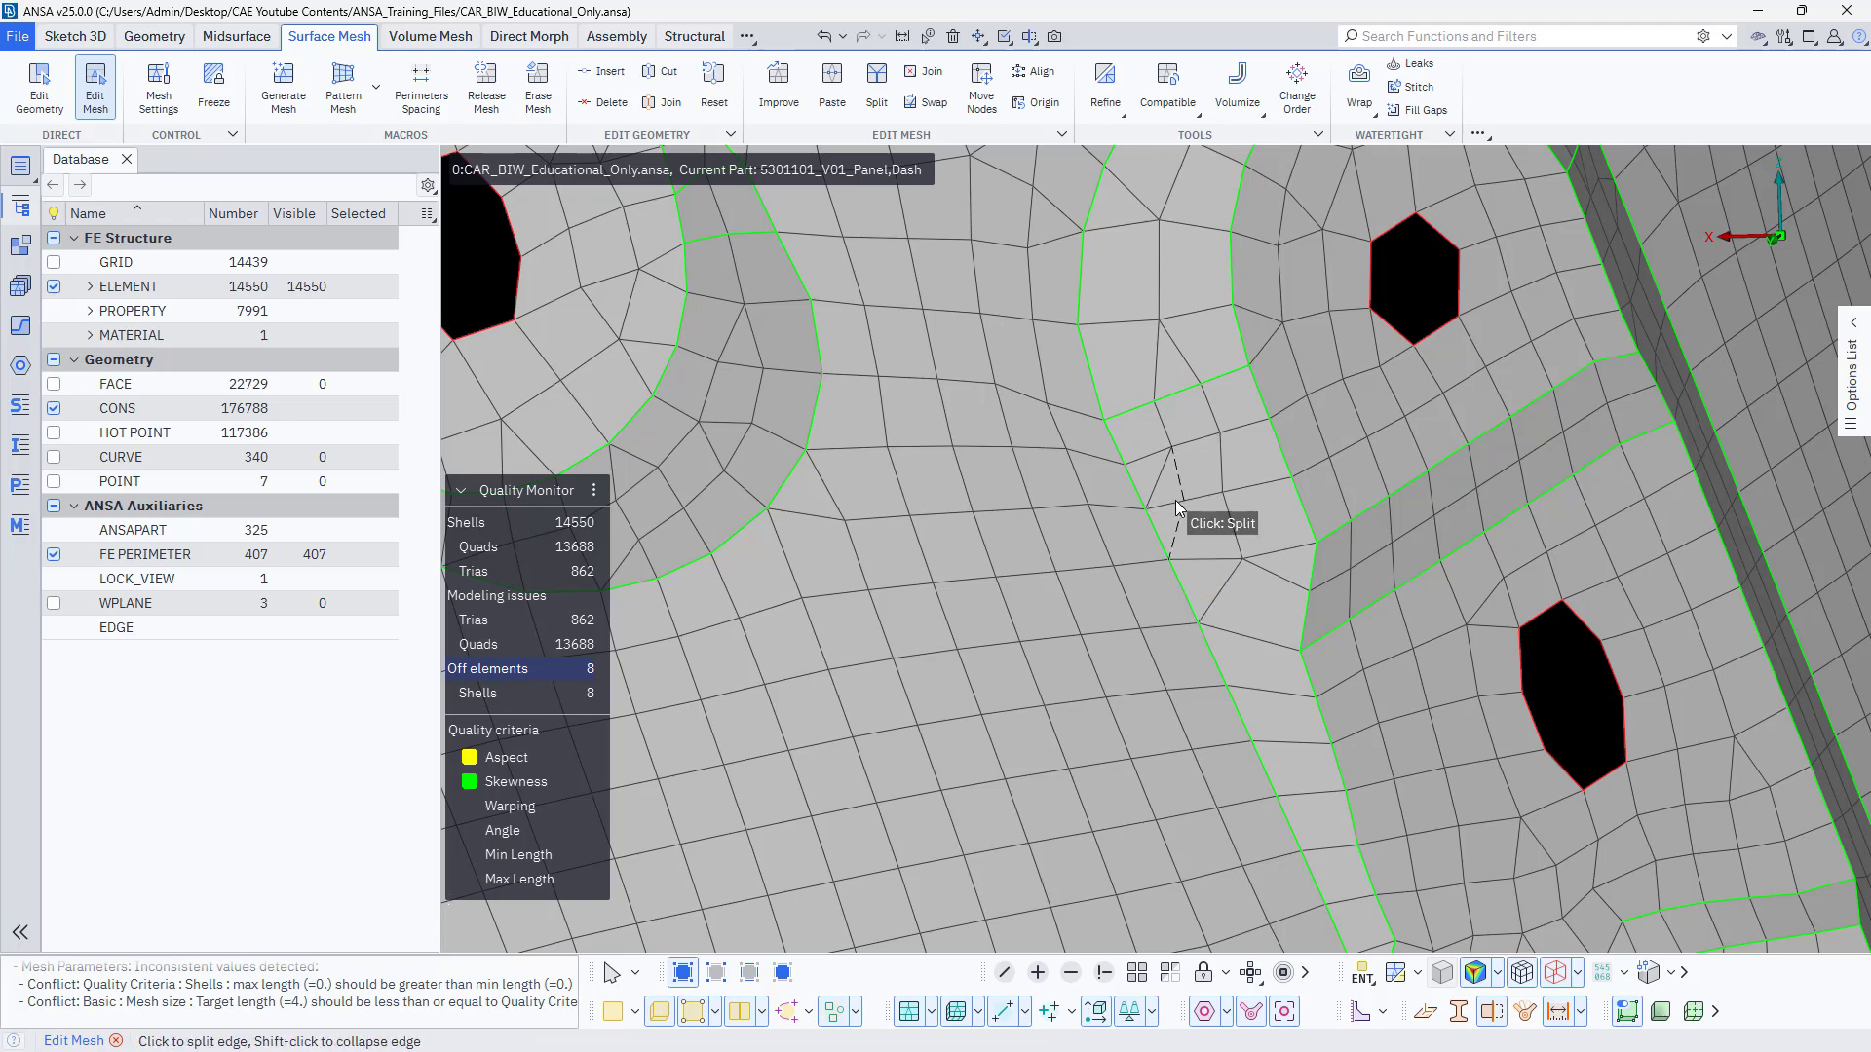
left_click(1196, 577)
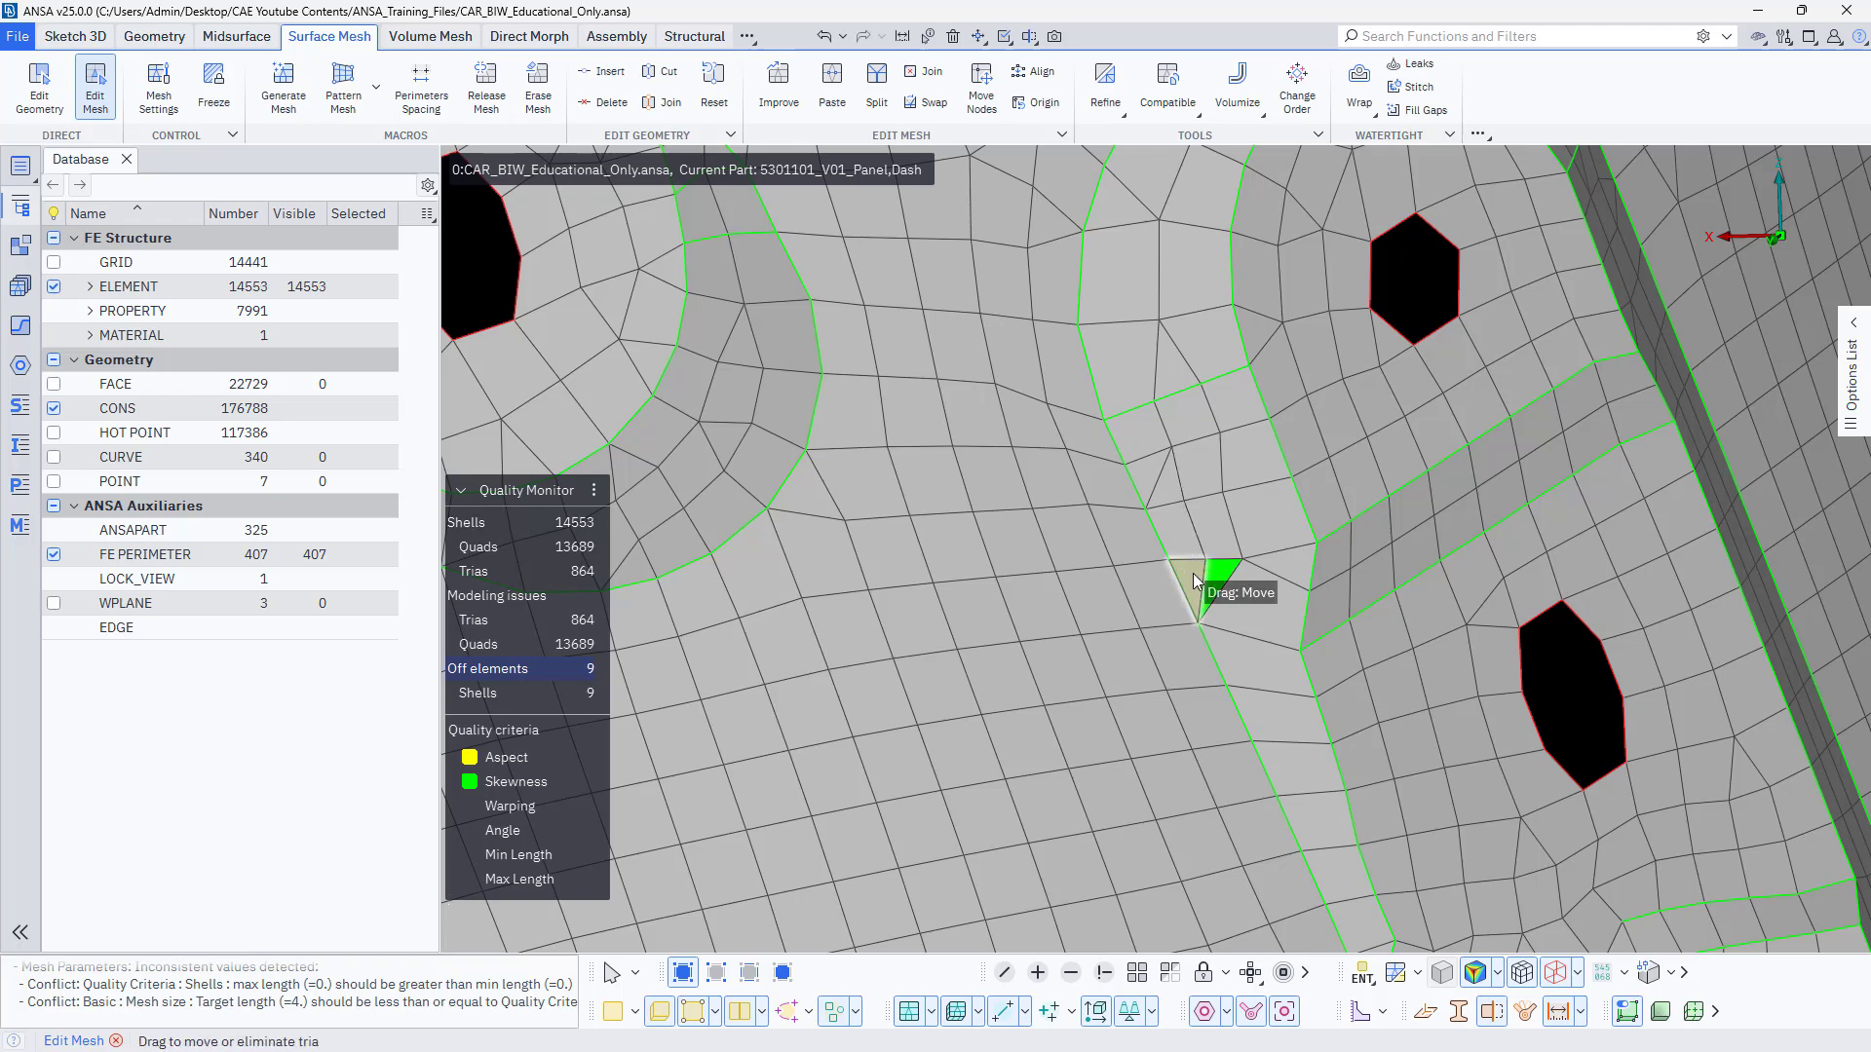
left_click(1165, 479)
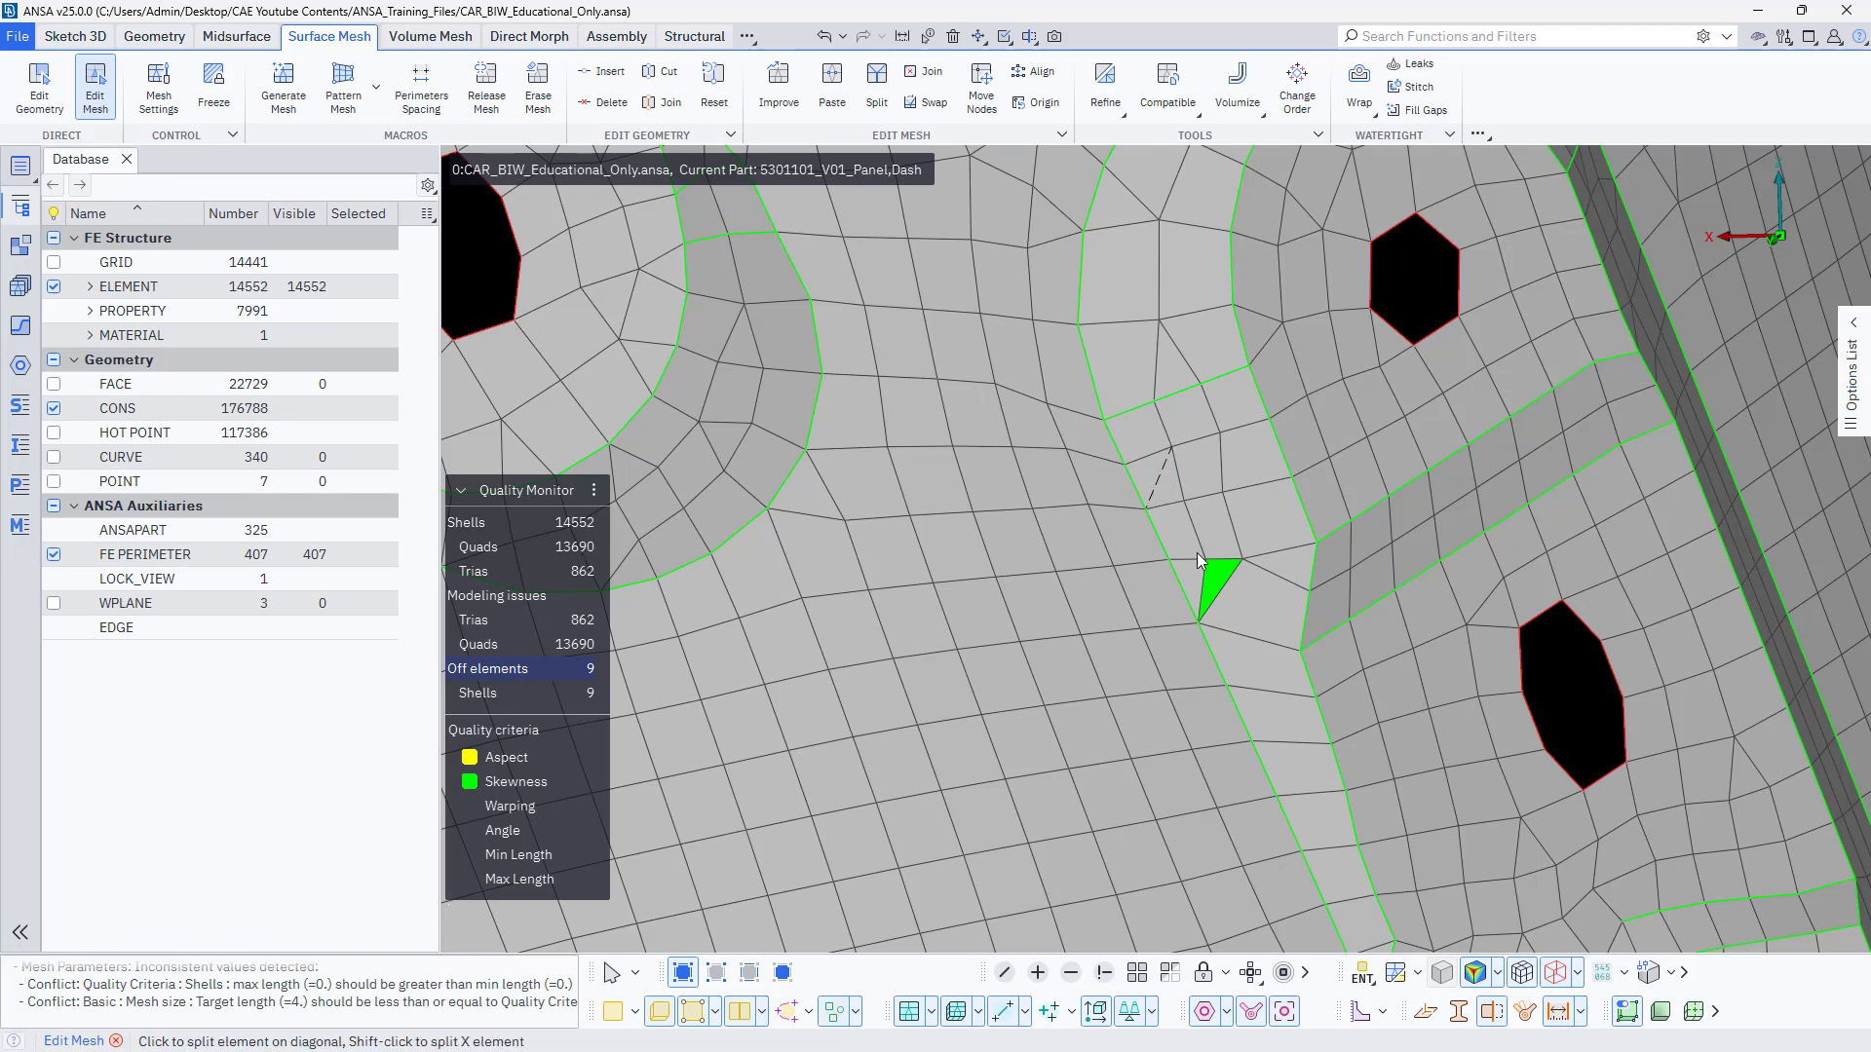
scroll(1197, 561, "up", 2)
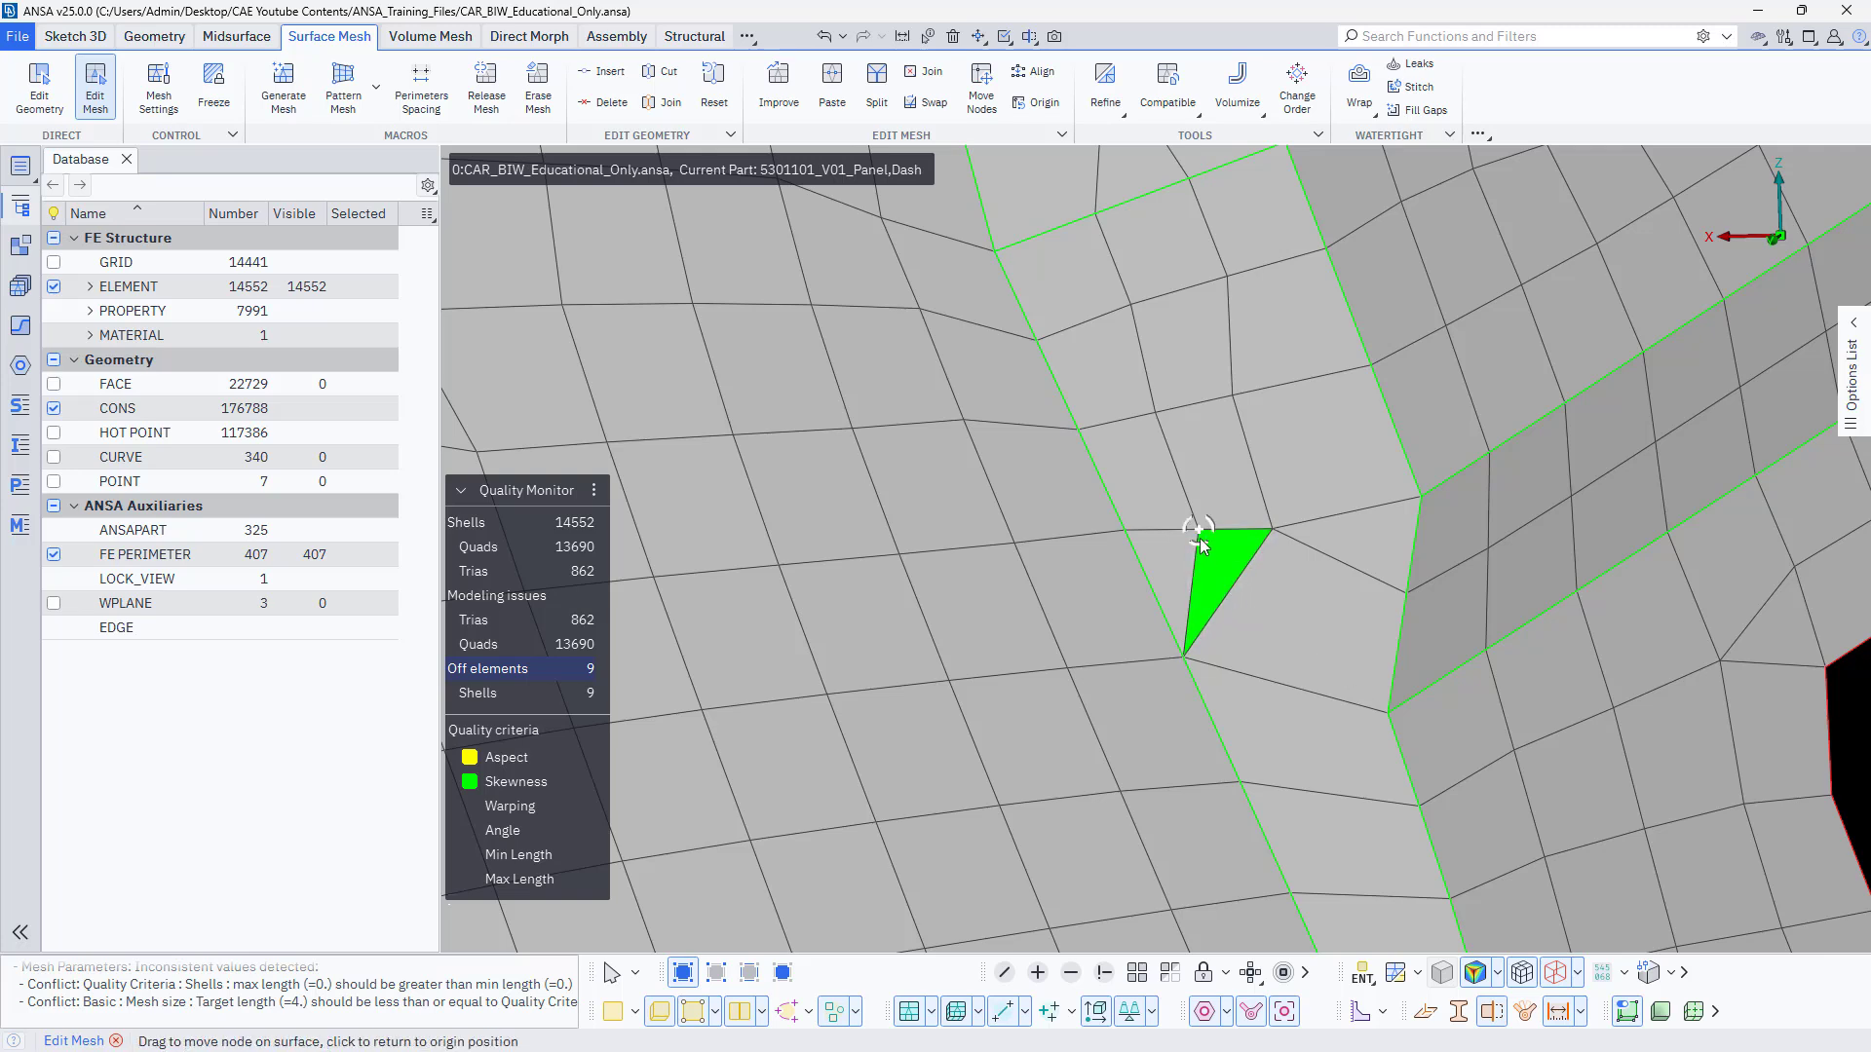
left_click_drag(1200, 538, 1137, 530)
Join the two trias beside the skewed quad on the round-hole recess's inner rim, and collapse that quad by merging its opposite nodes.
scroll(1148, 706, "down", 5)
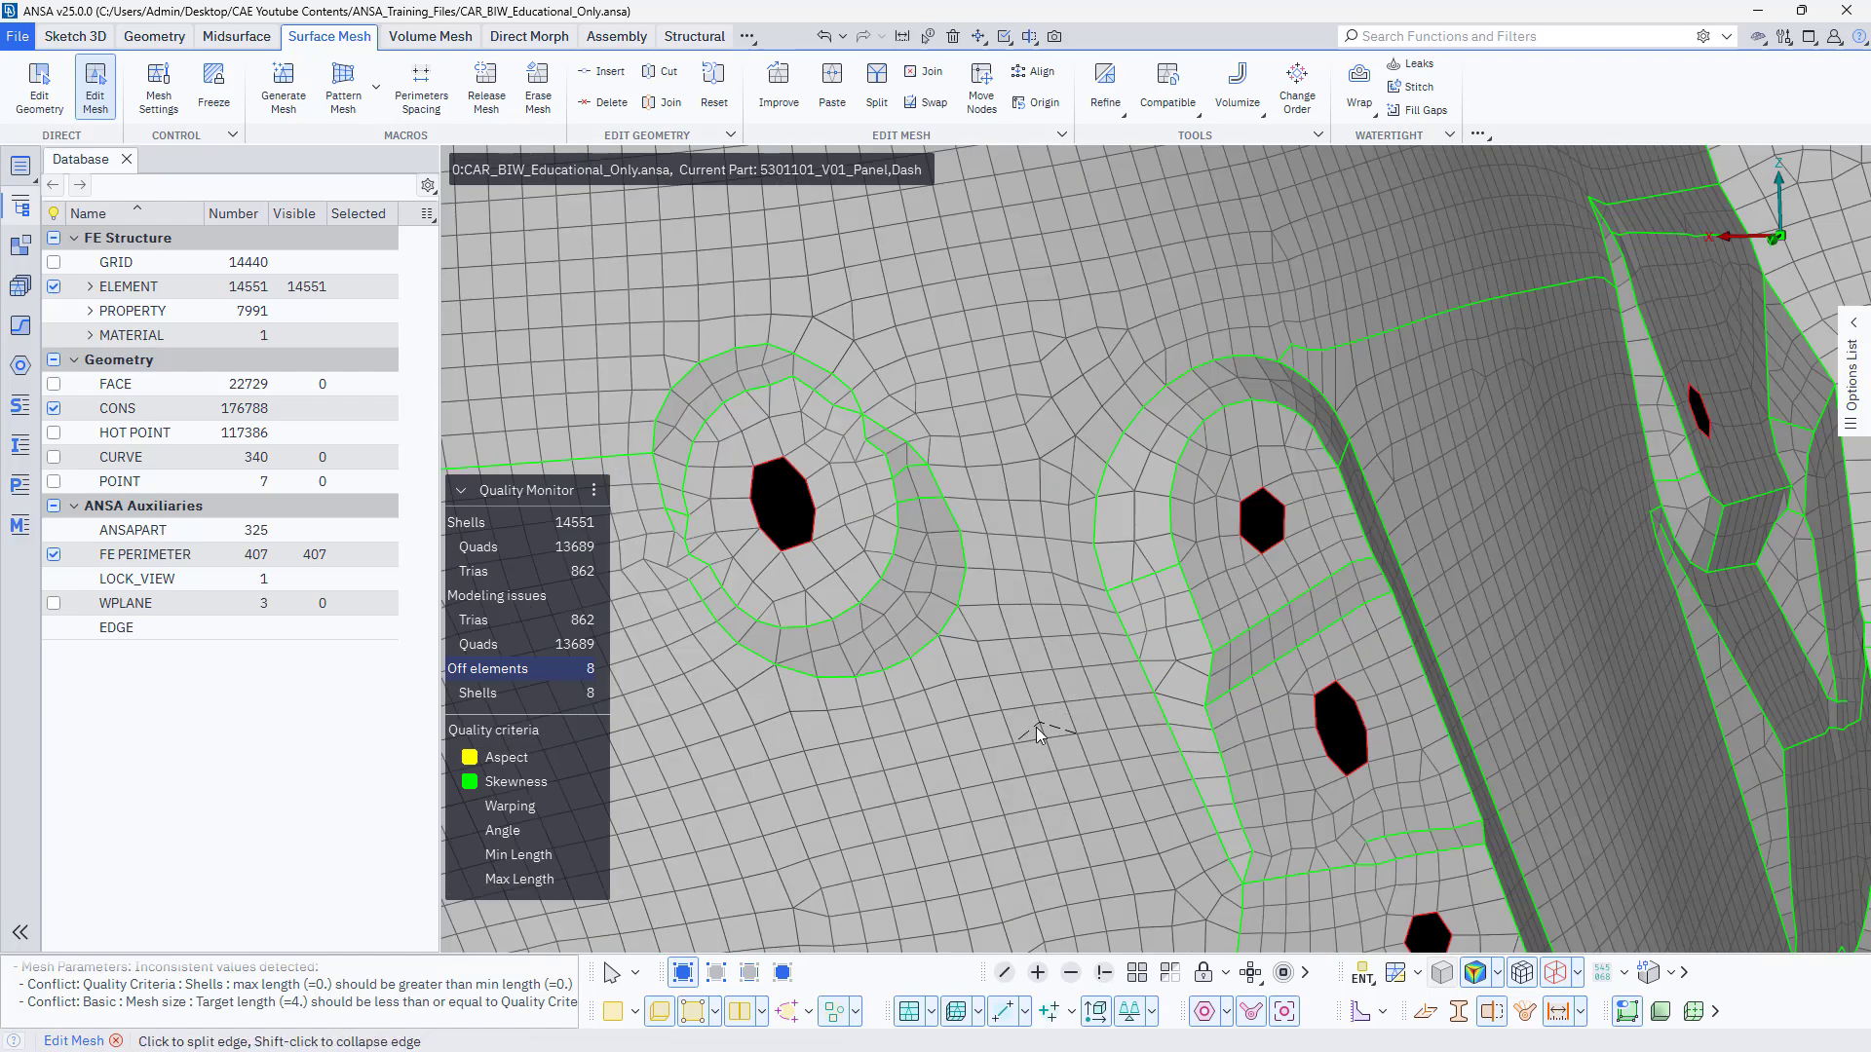
middle_click_drag(1036, 728, 1298, 639, "ctrl")
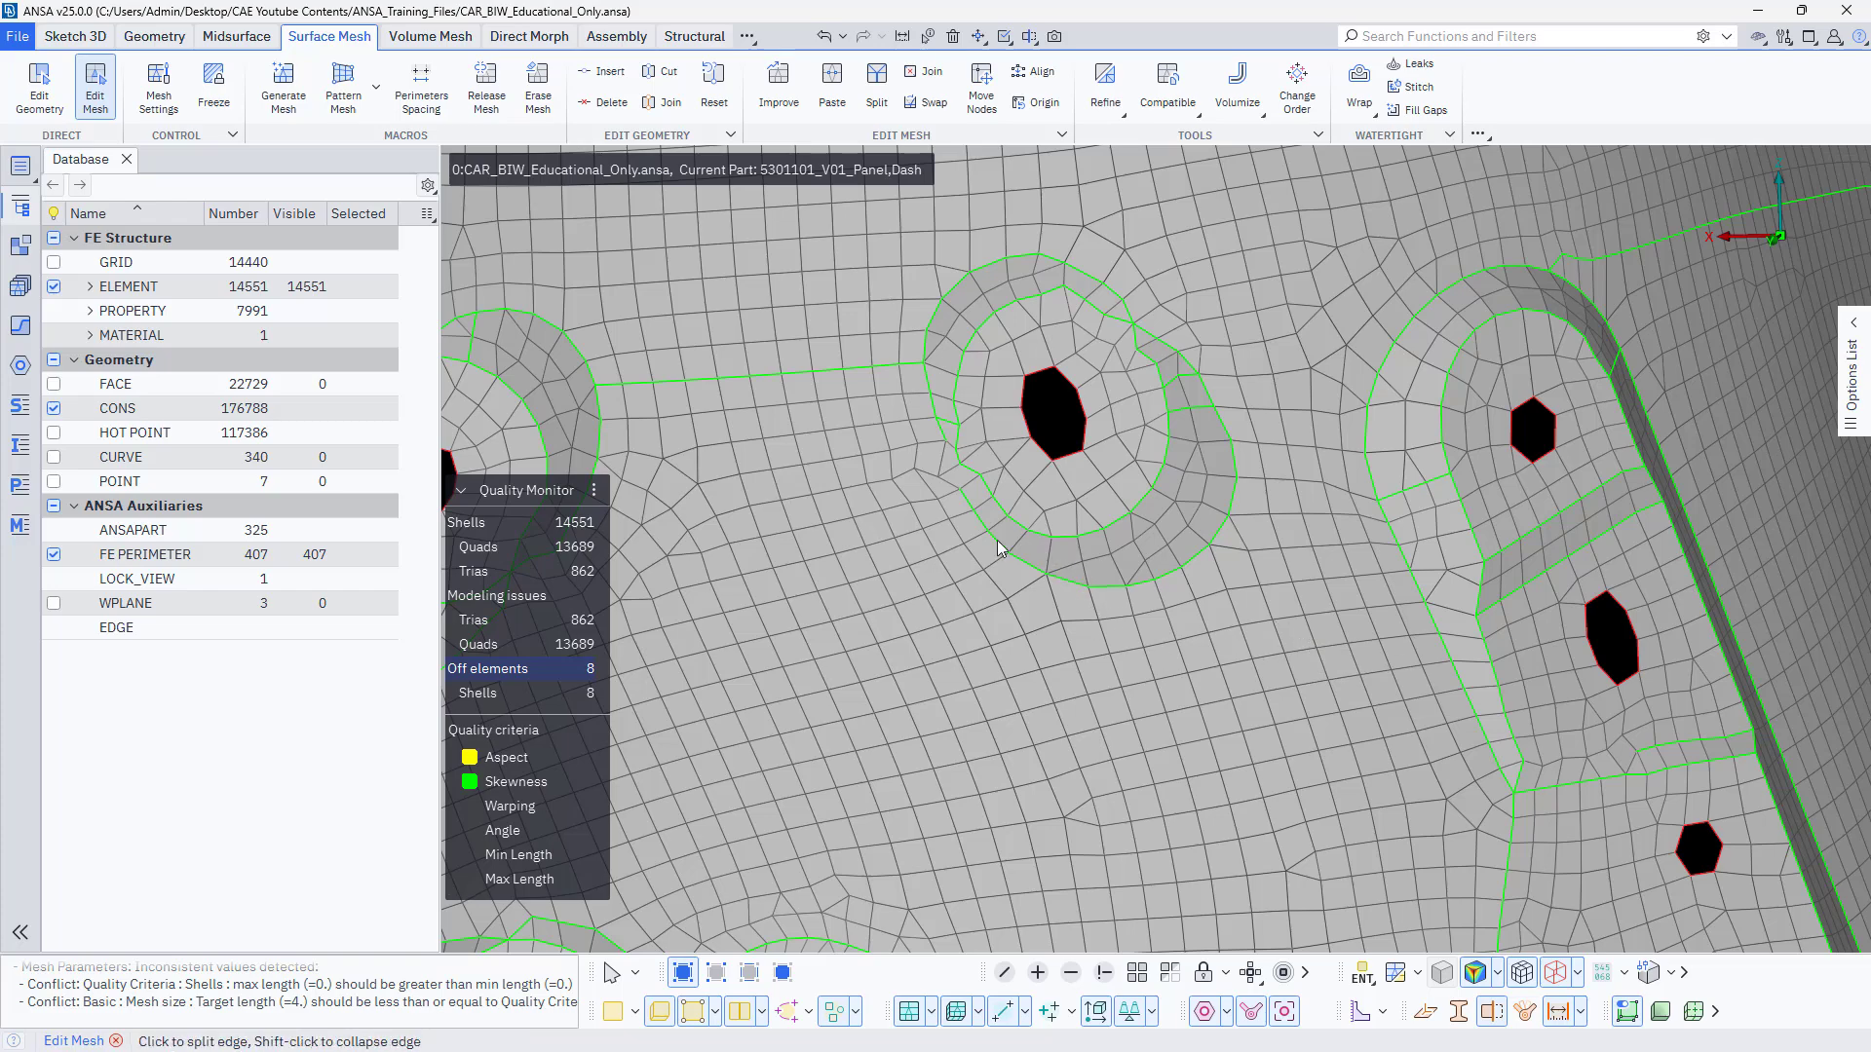
middle_click_drag(955, 703, 1311, 484, "ctrl")
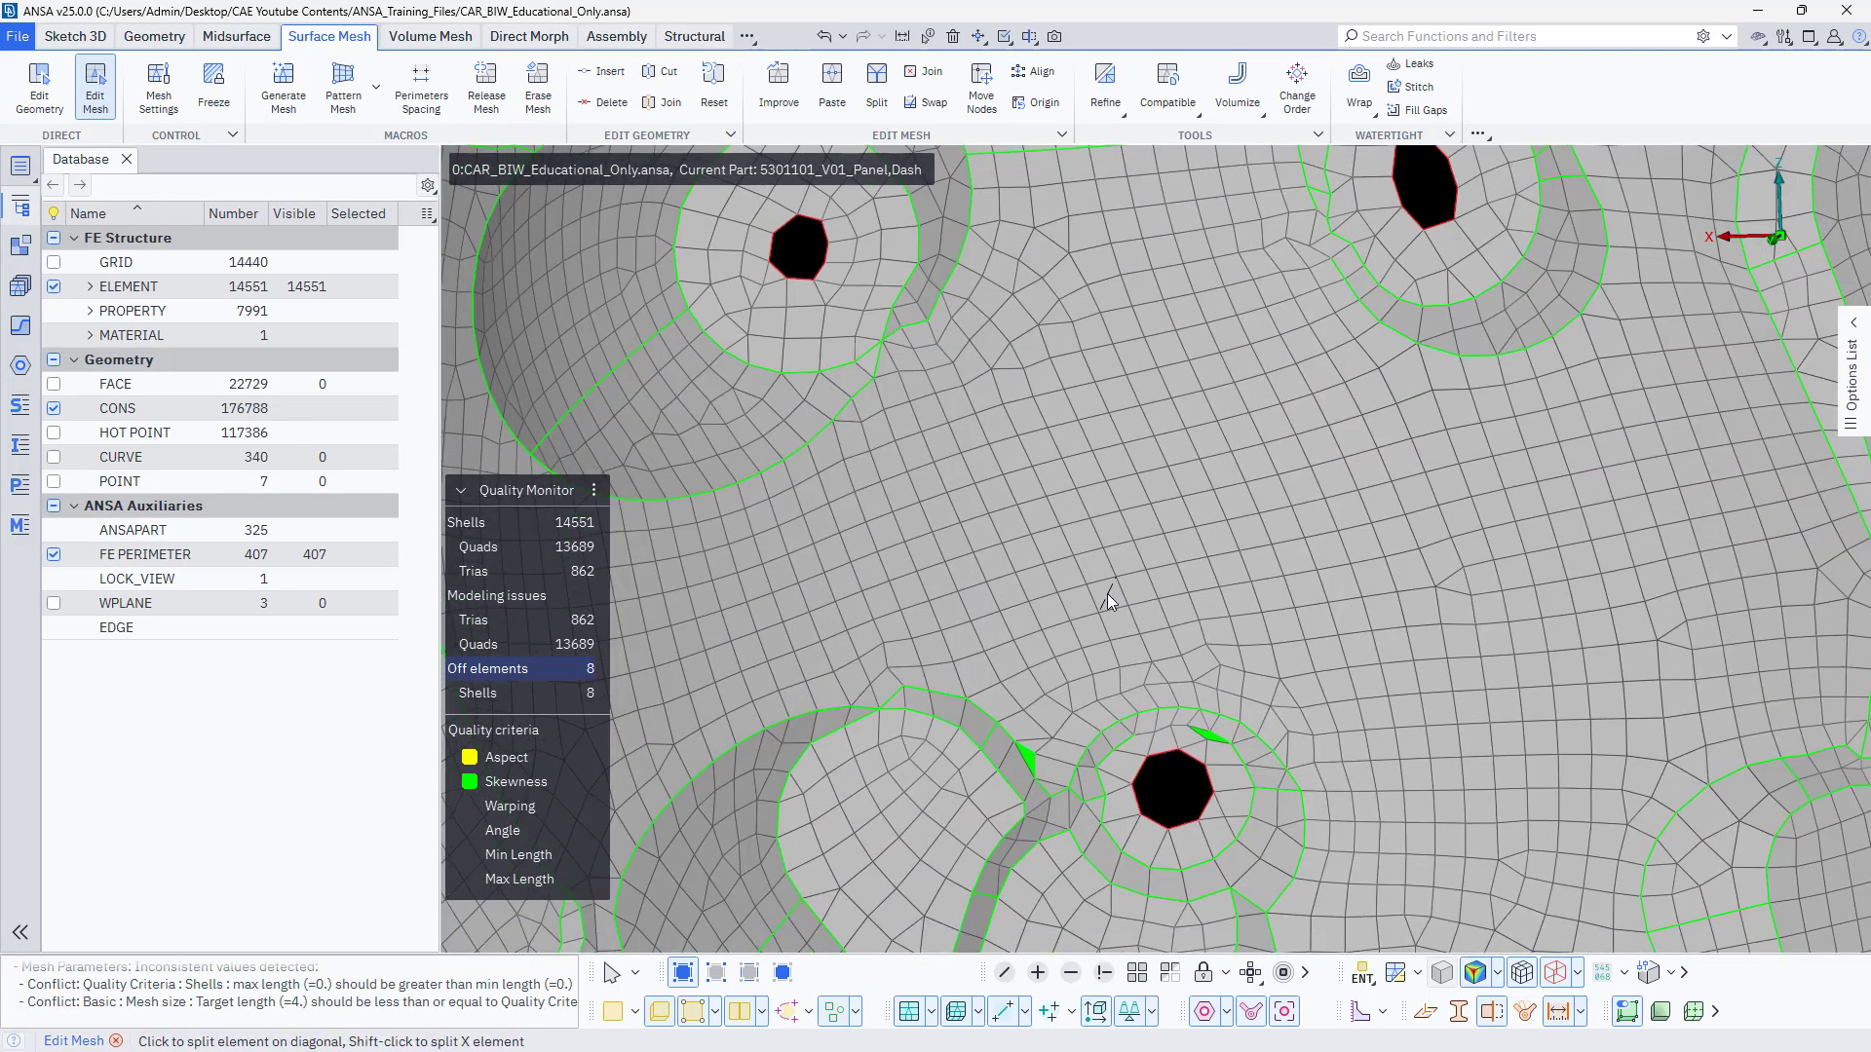
scroll(1222, 735, "up", 5)
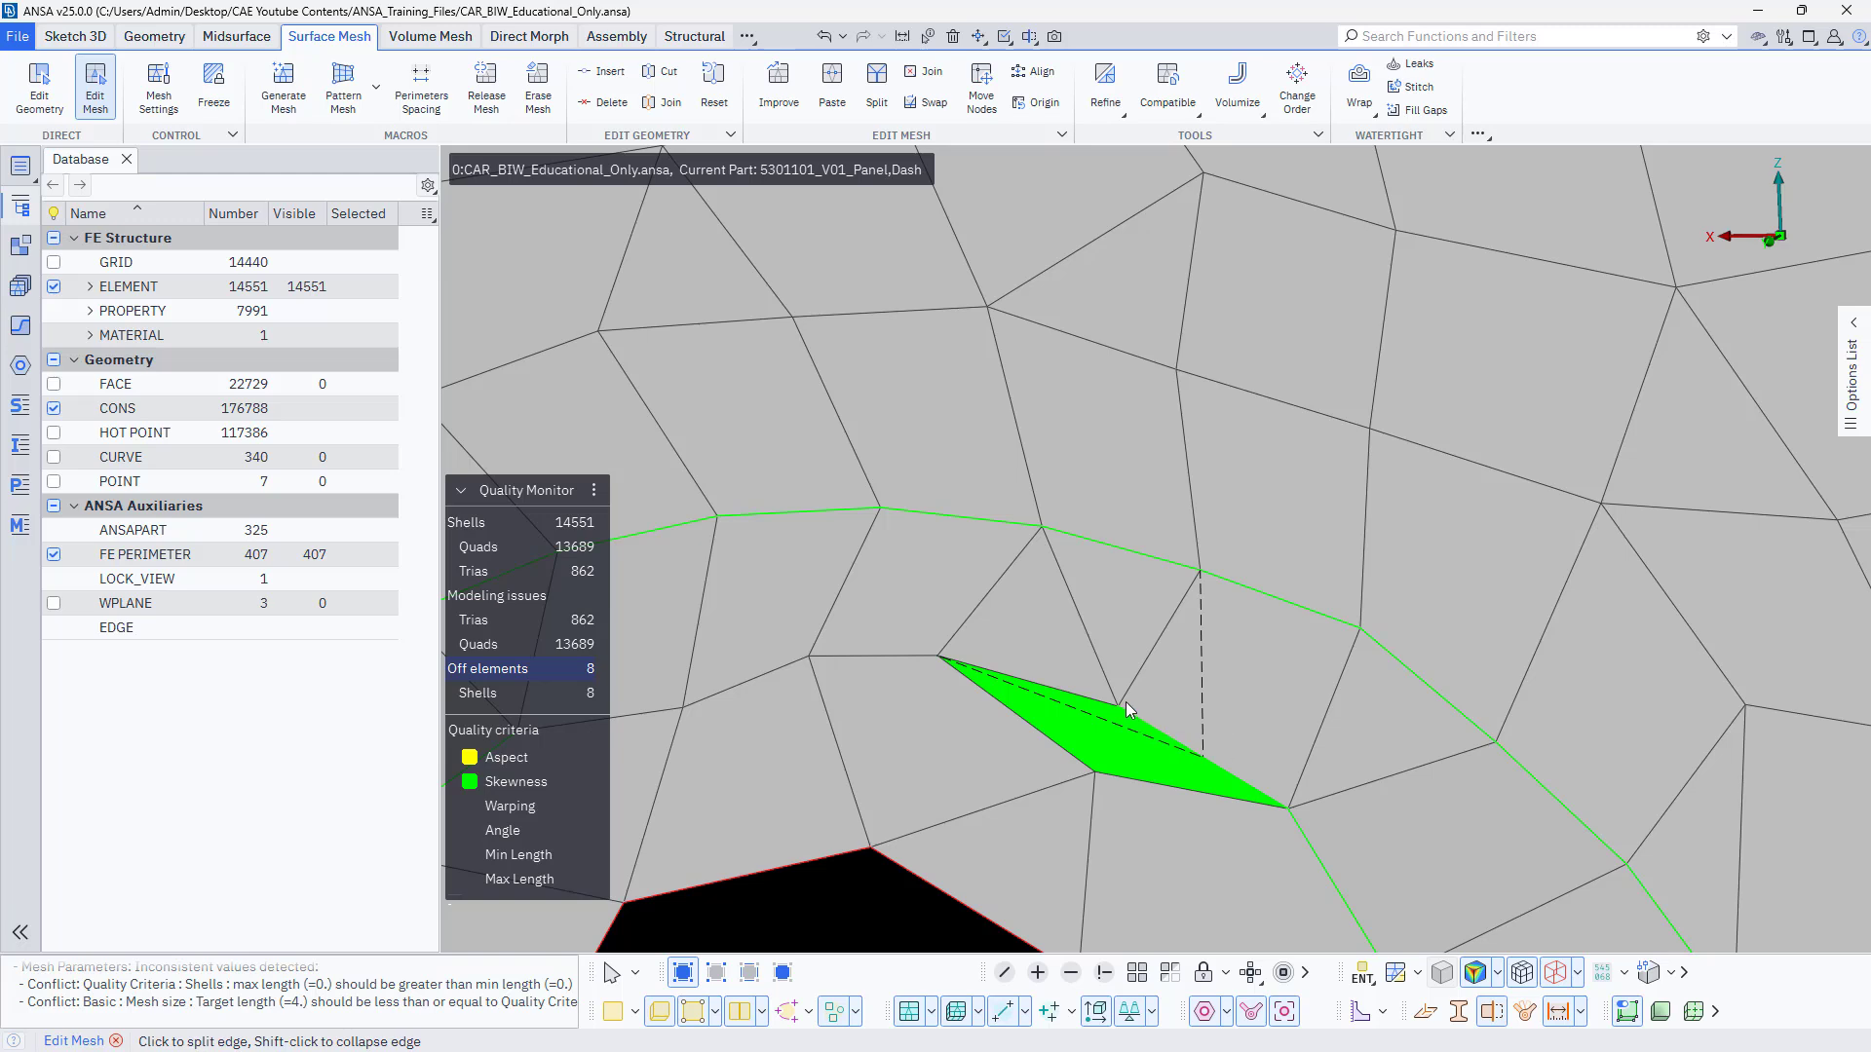
left_click(1096, 647)
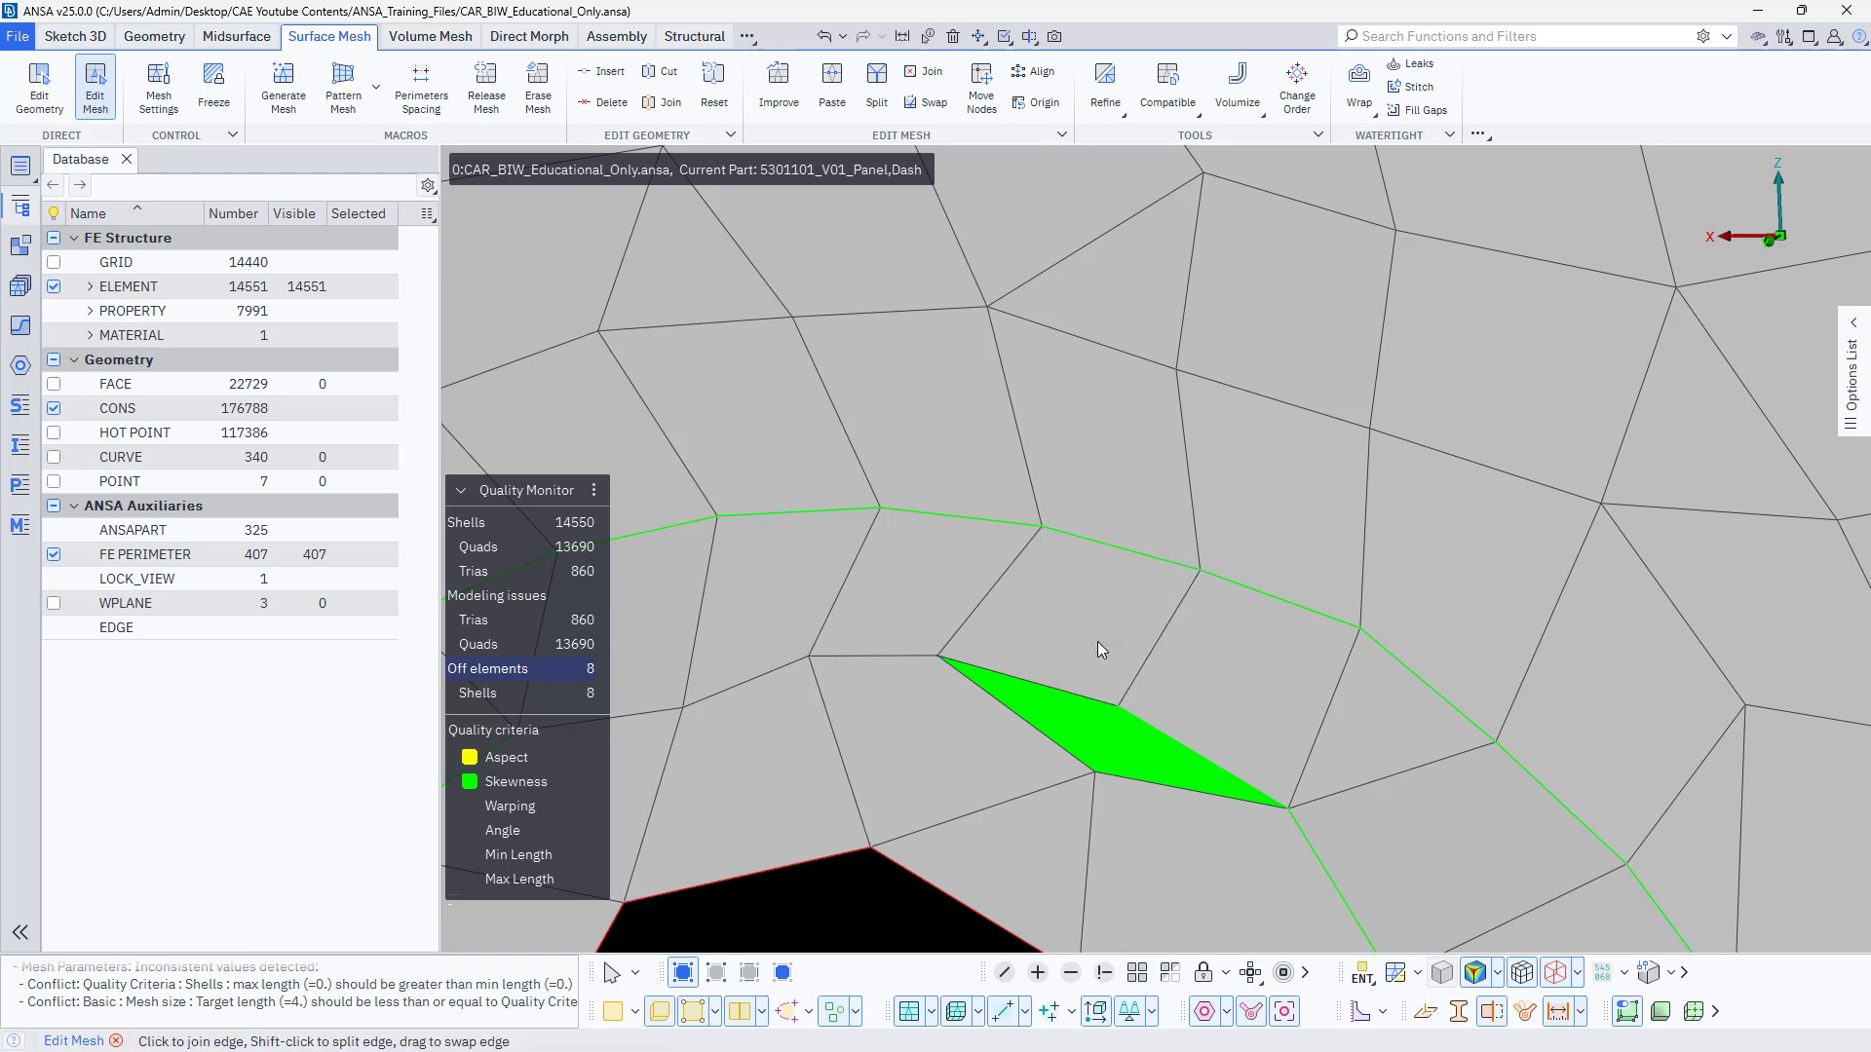
left_click_drag(1095, 775, 1126, 703)
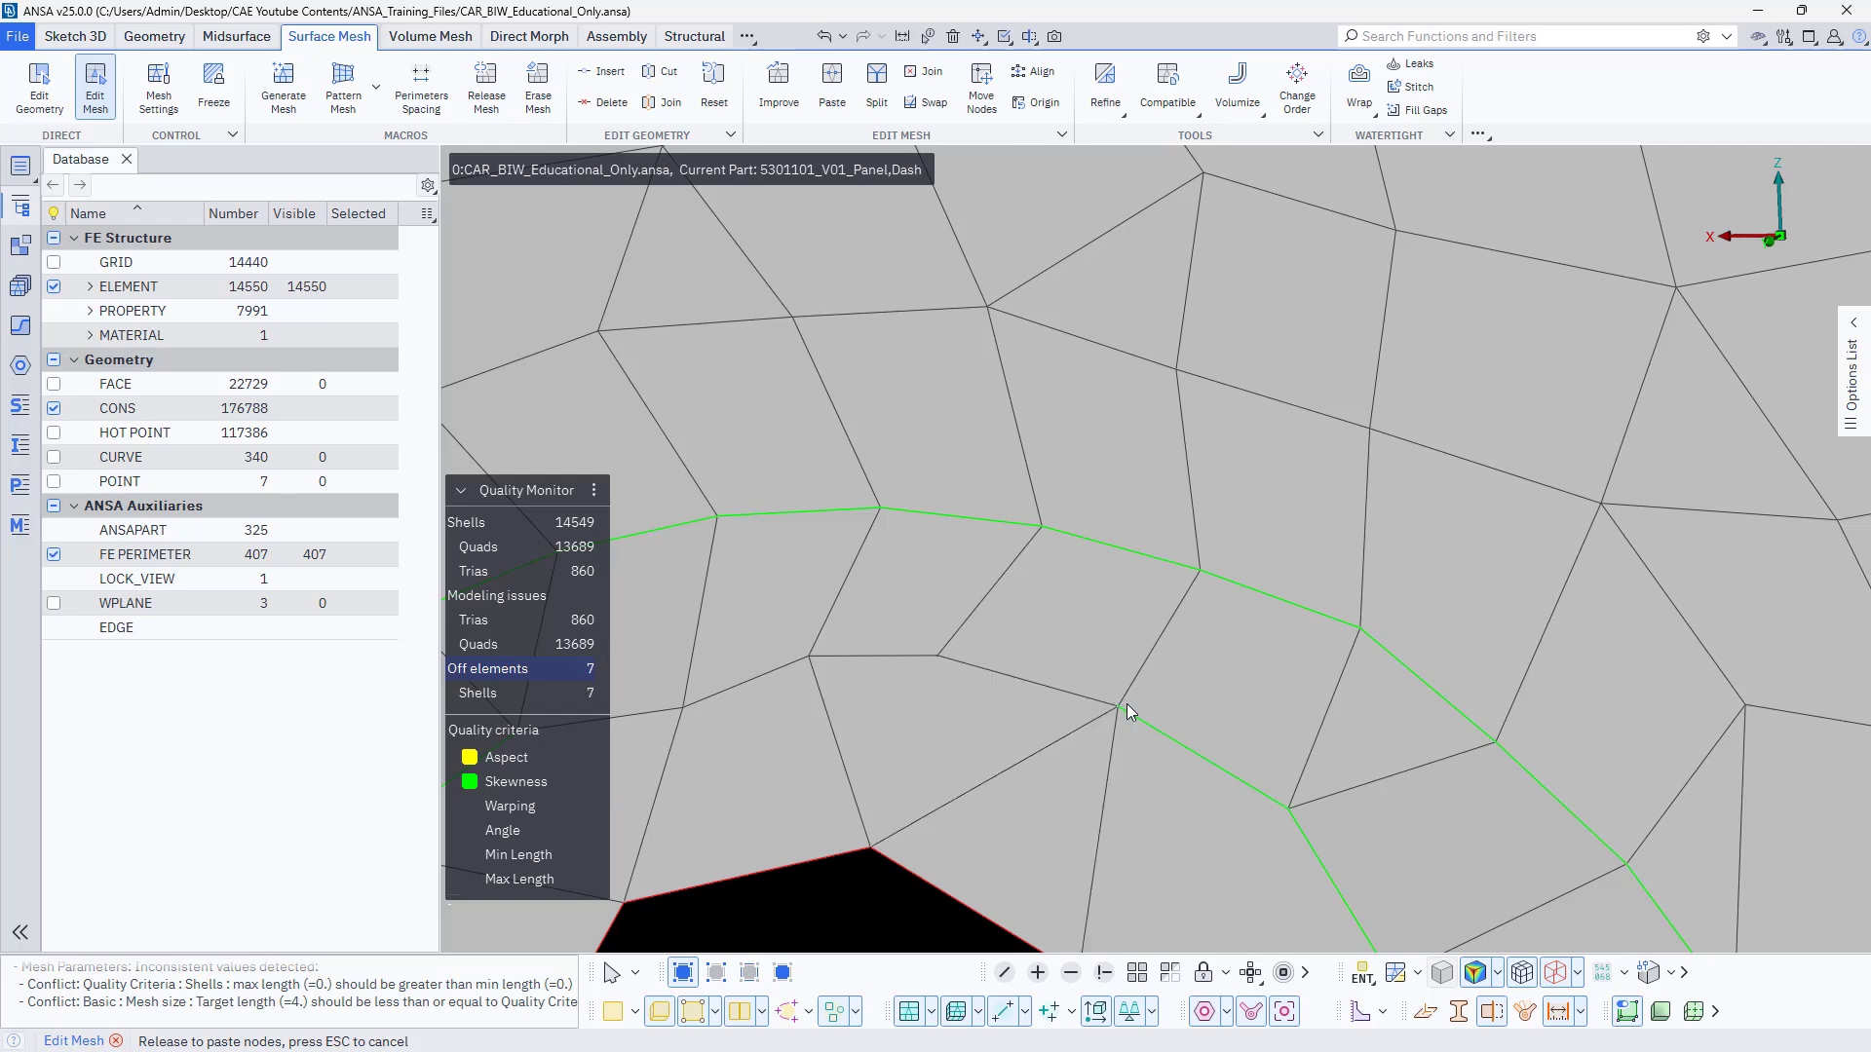
Reposition mesh nodes along the inner perimeter of the round-hole recess to even out the ring of elements.
scroll(1127, 703, "down", 5)
scroll(1097, 698, "up", 5)
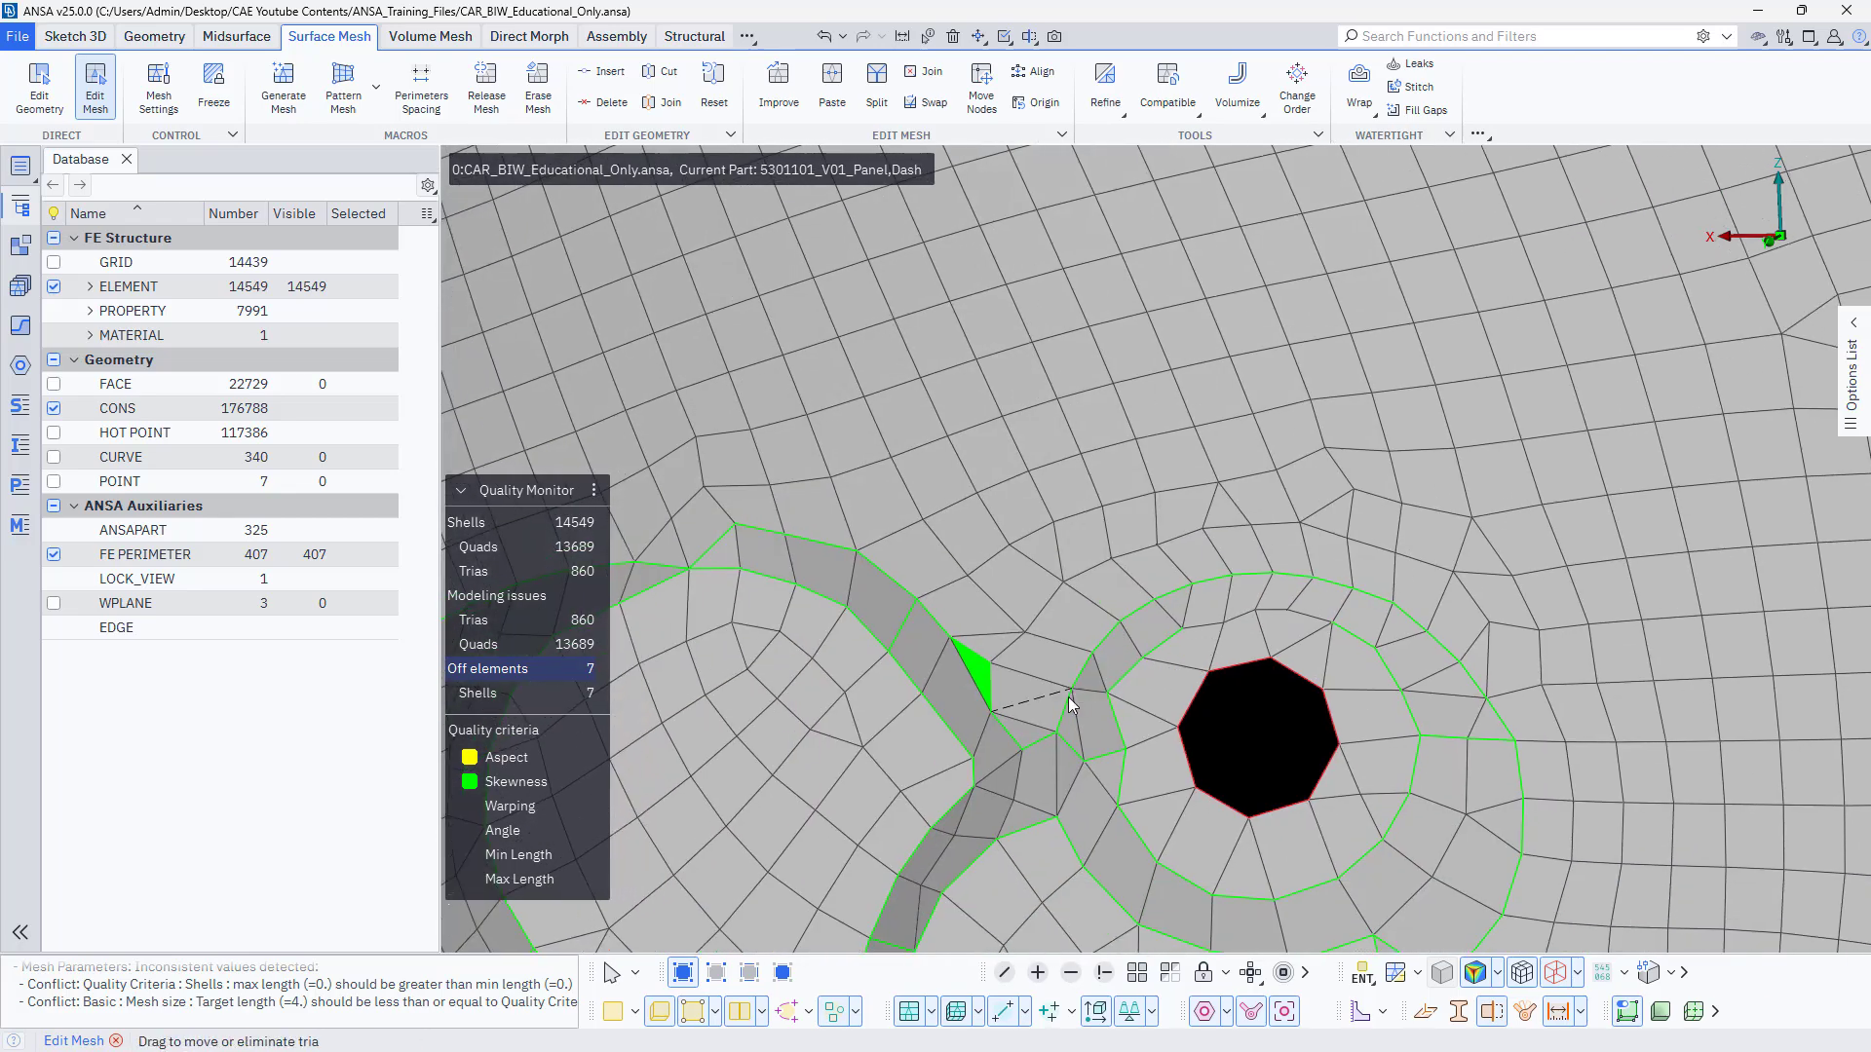
mouse_move(1133, 698)
left_mouse_down("ctrl")
mouse_move(1097, 686)
mouse_move(1130, 684)
left_mouse_up("ctrl")
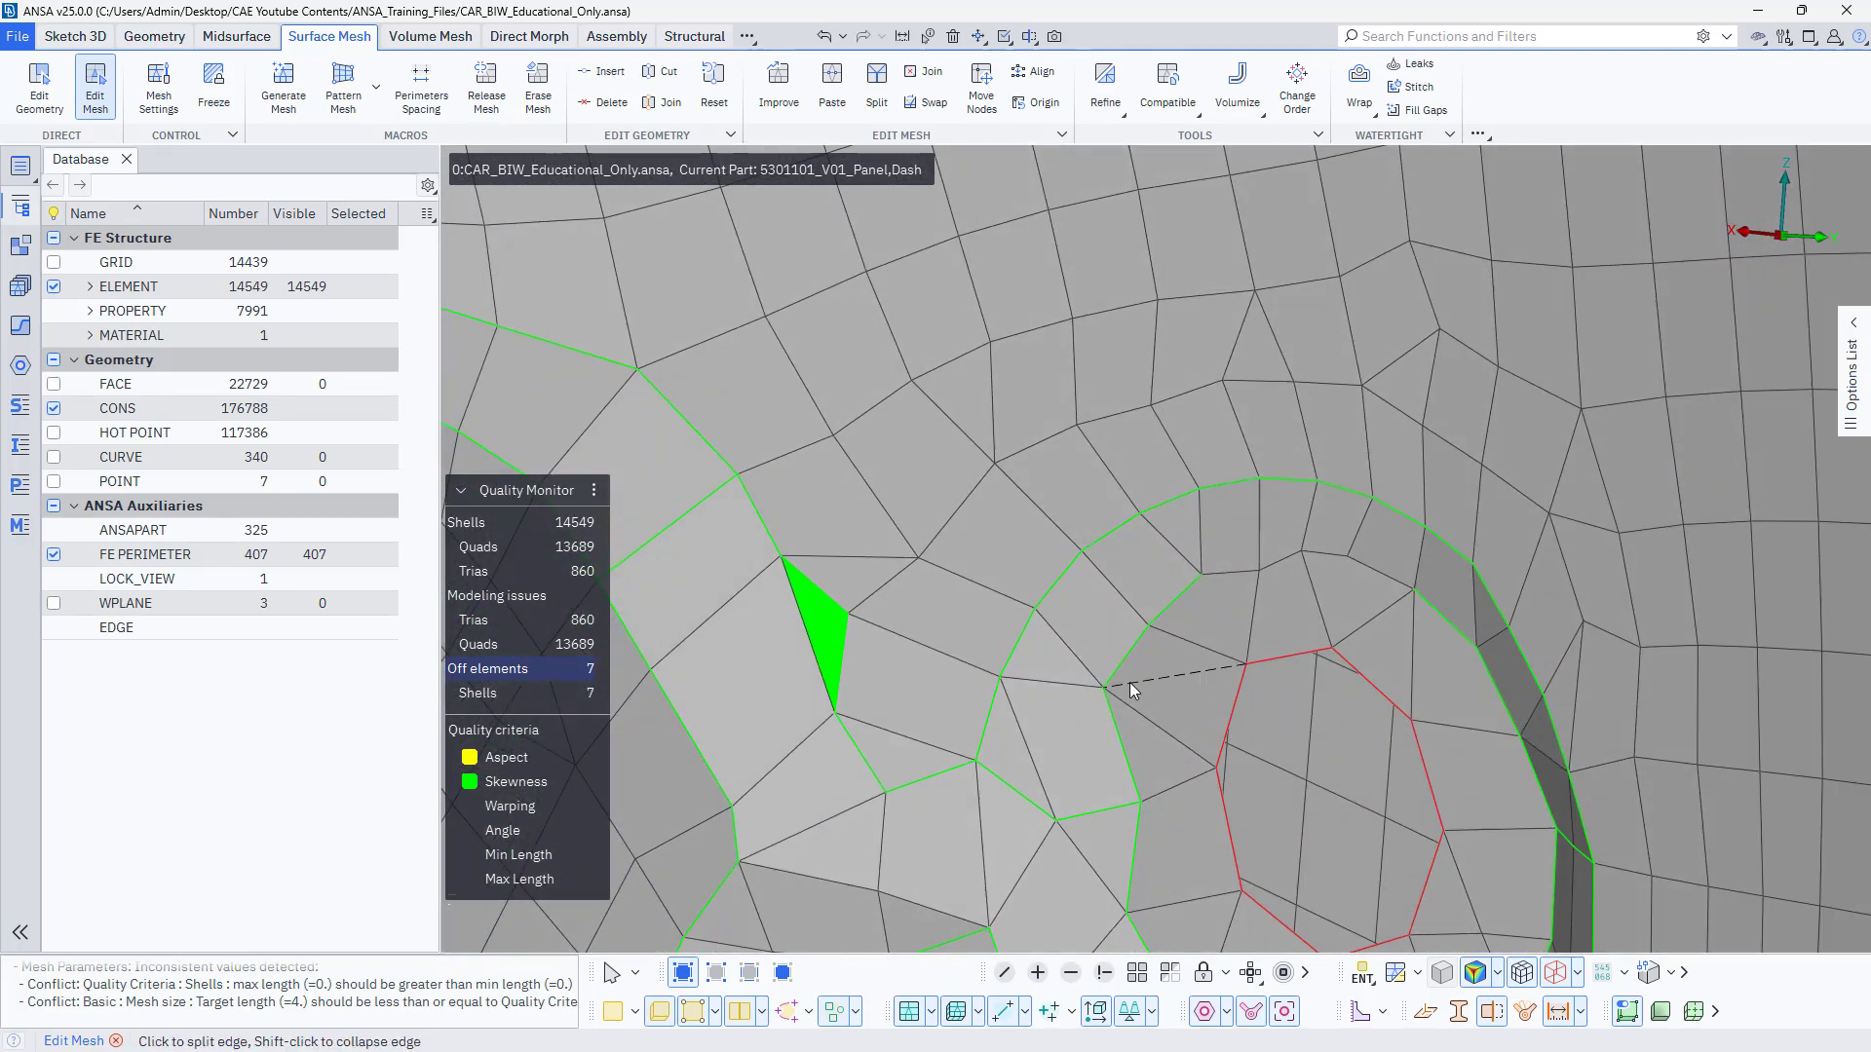
left_click_drag(1132, 799, 1105, 808)
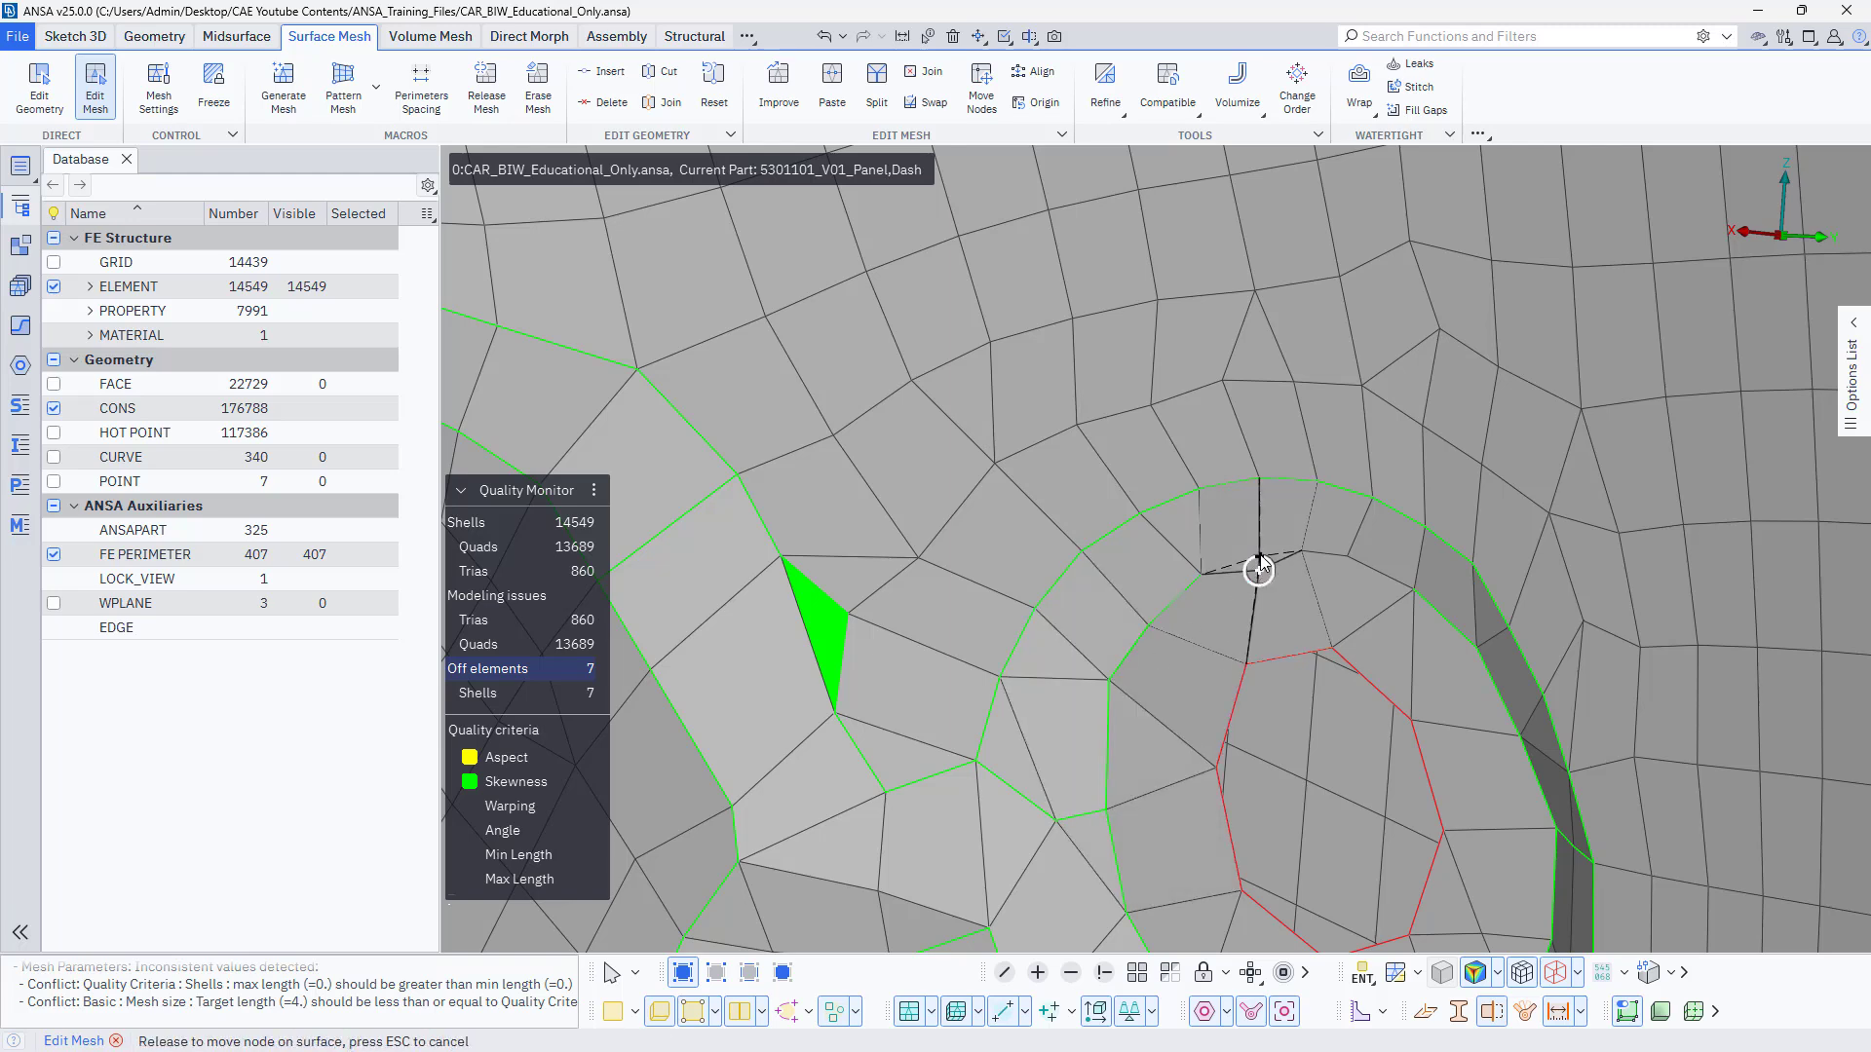
left_click_drag(1348, 558, 1367, 566)
left_click_drag(1257, 609, 1201, 590, "ctrl")
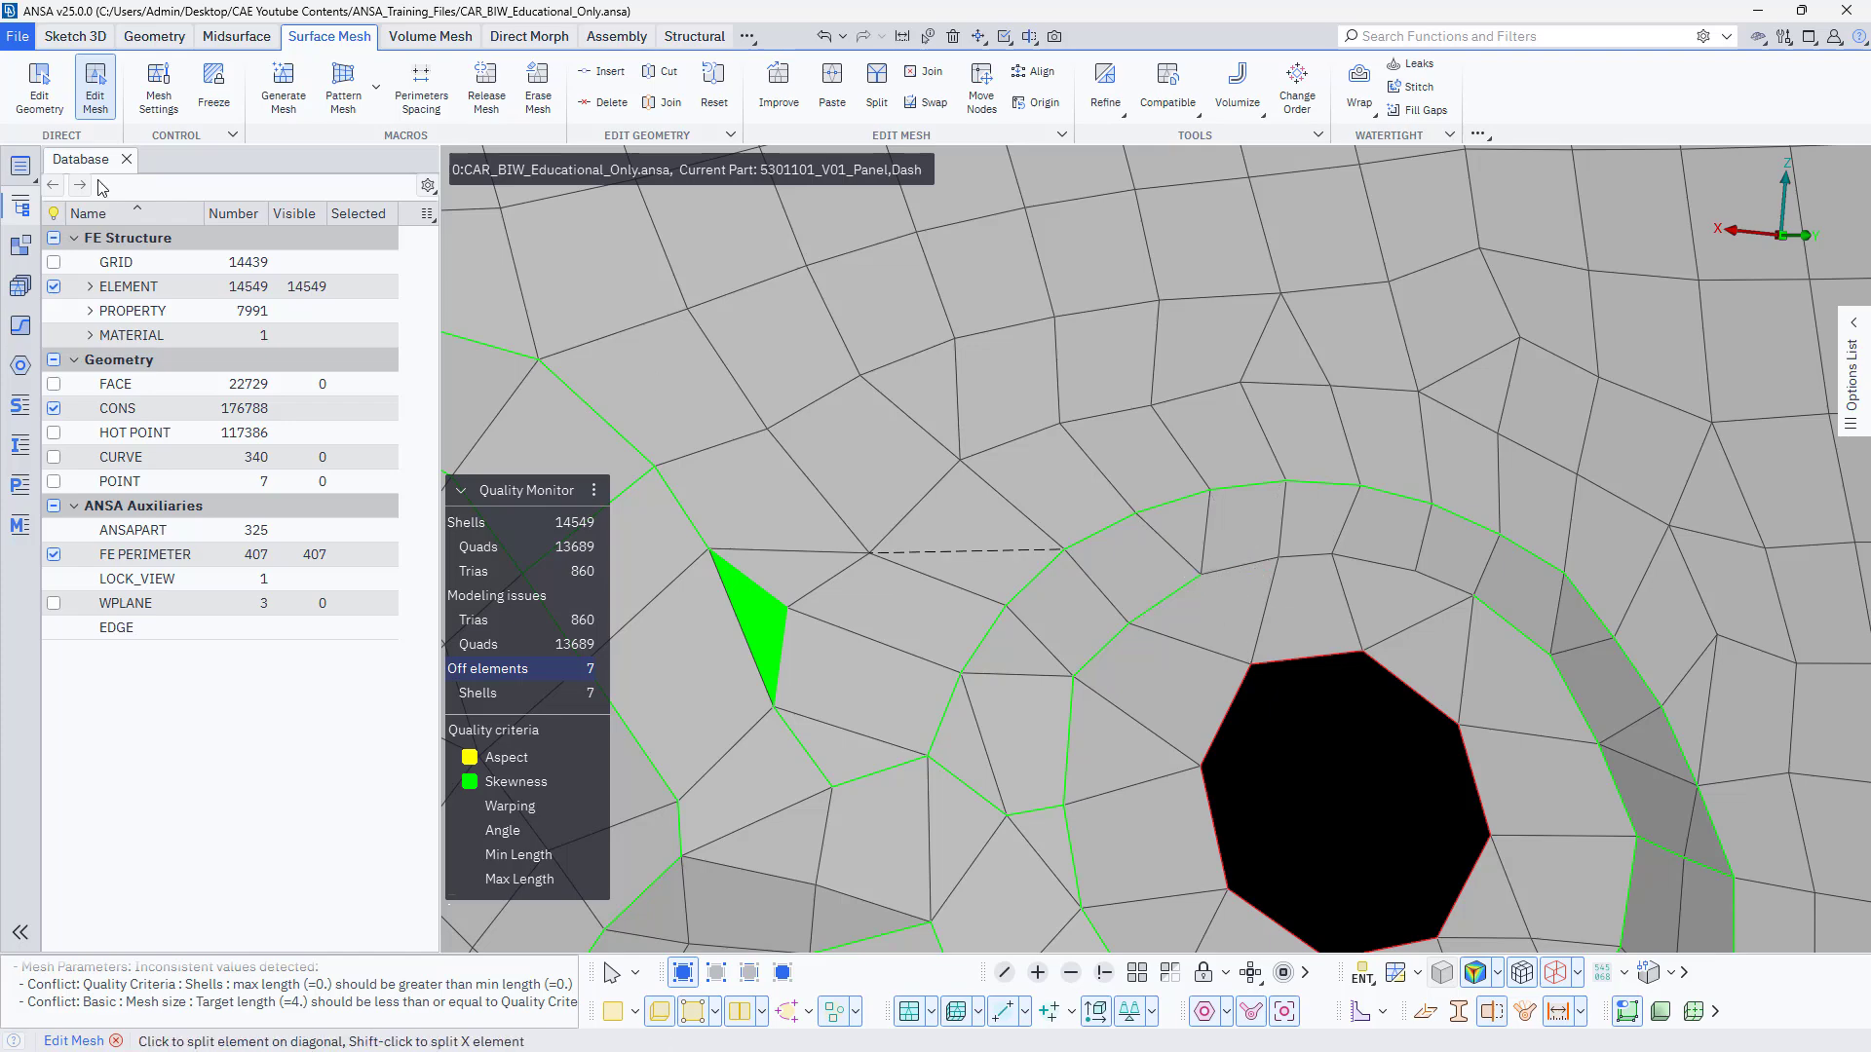
Extend the broken inner perimeter of the round-hole recess along a mesh edge with Edit Geometry, and undo the misplaced cuts.
left_click(39, 88)
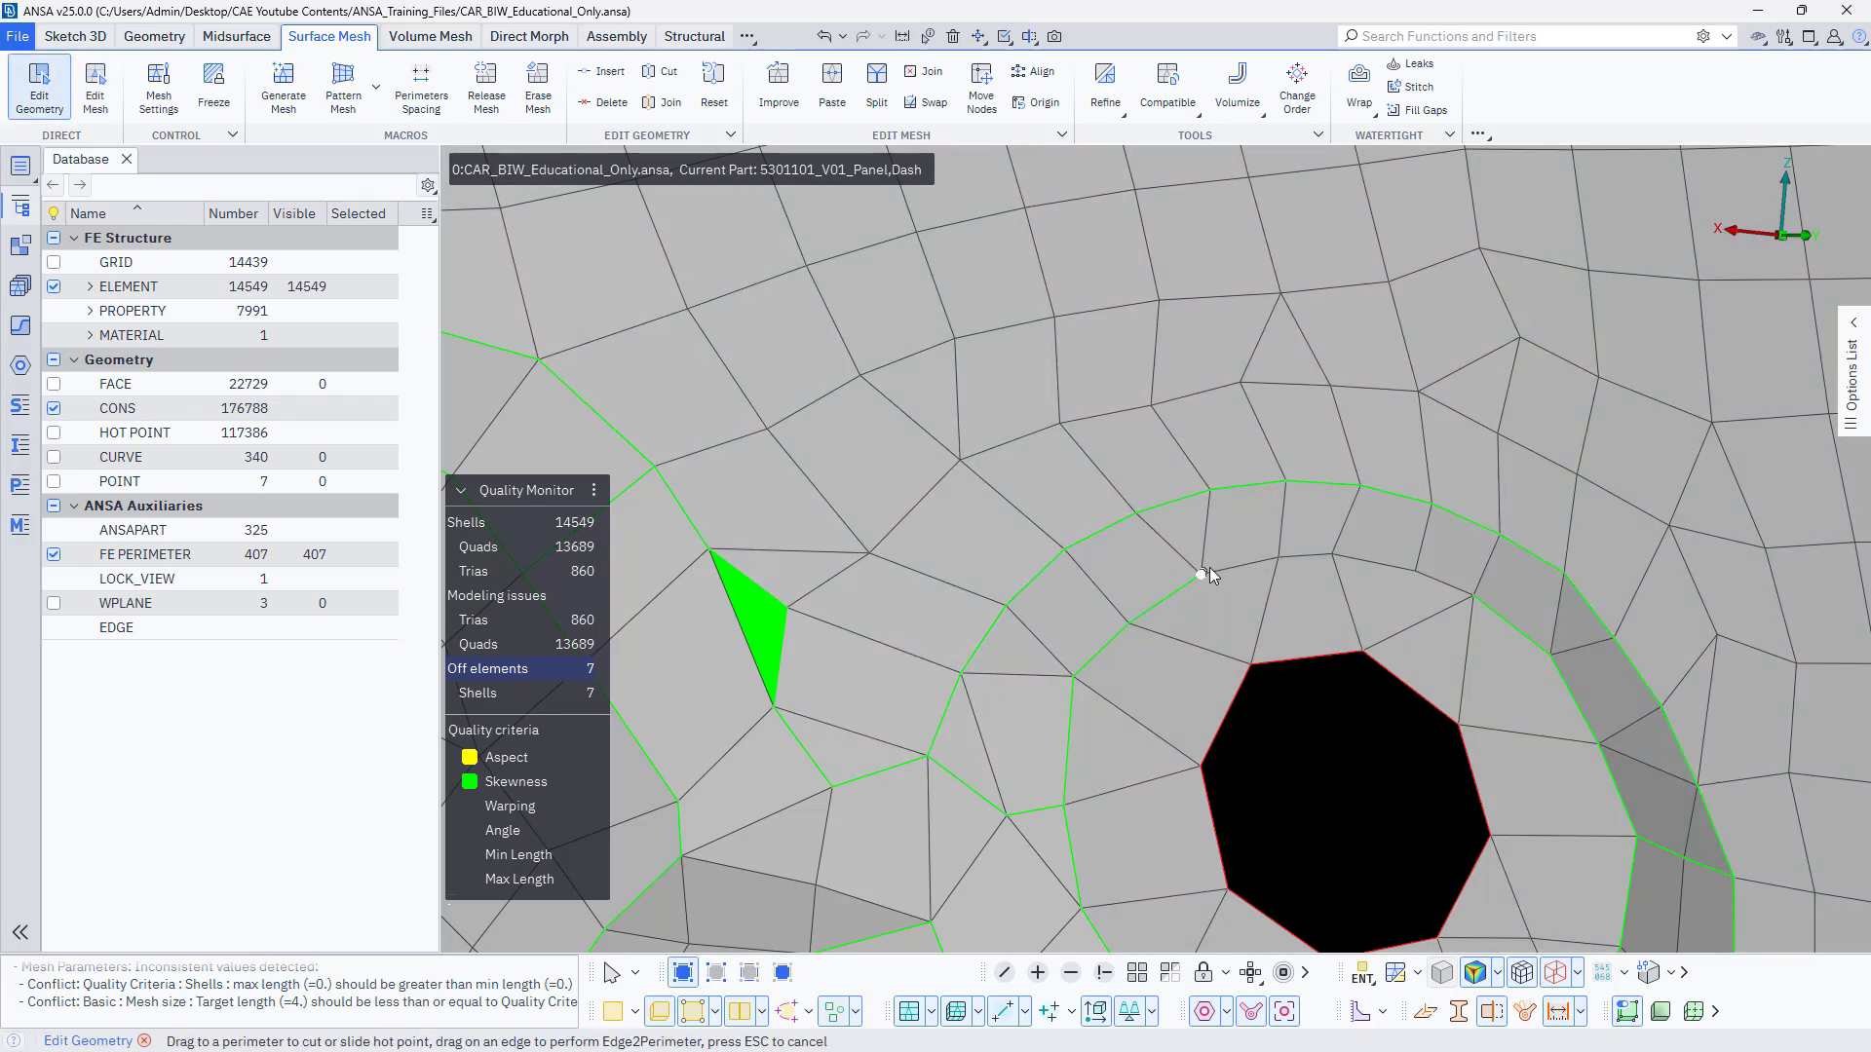
left_click_drag(1209, 568, 1462, 583)
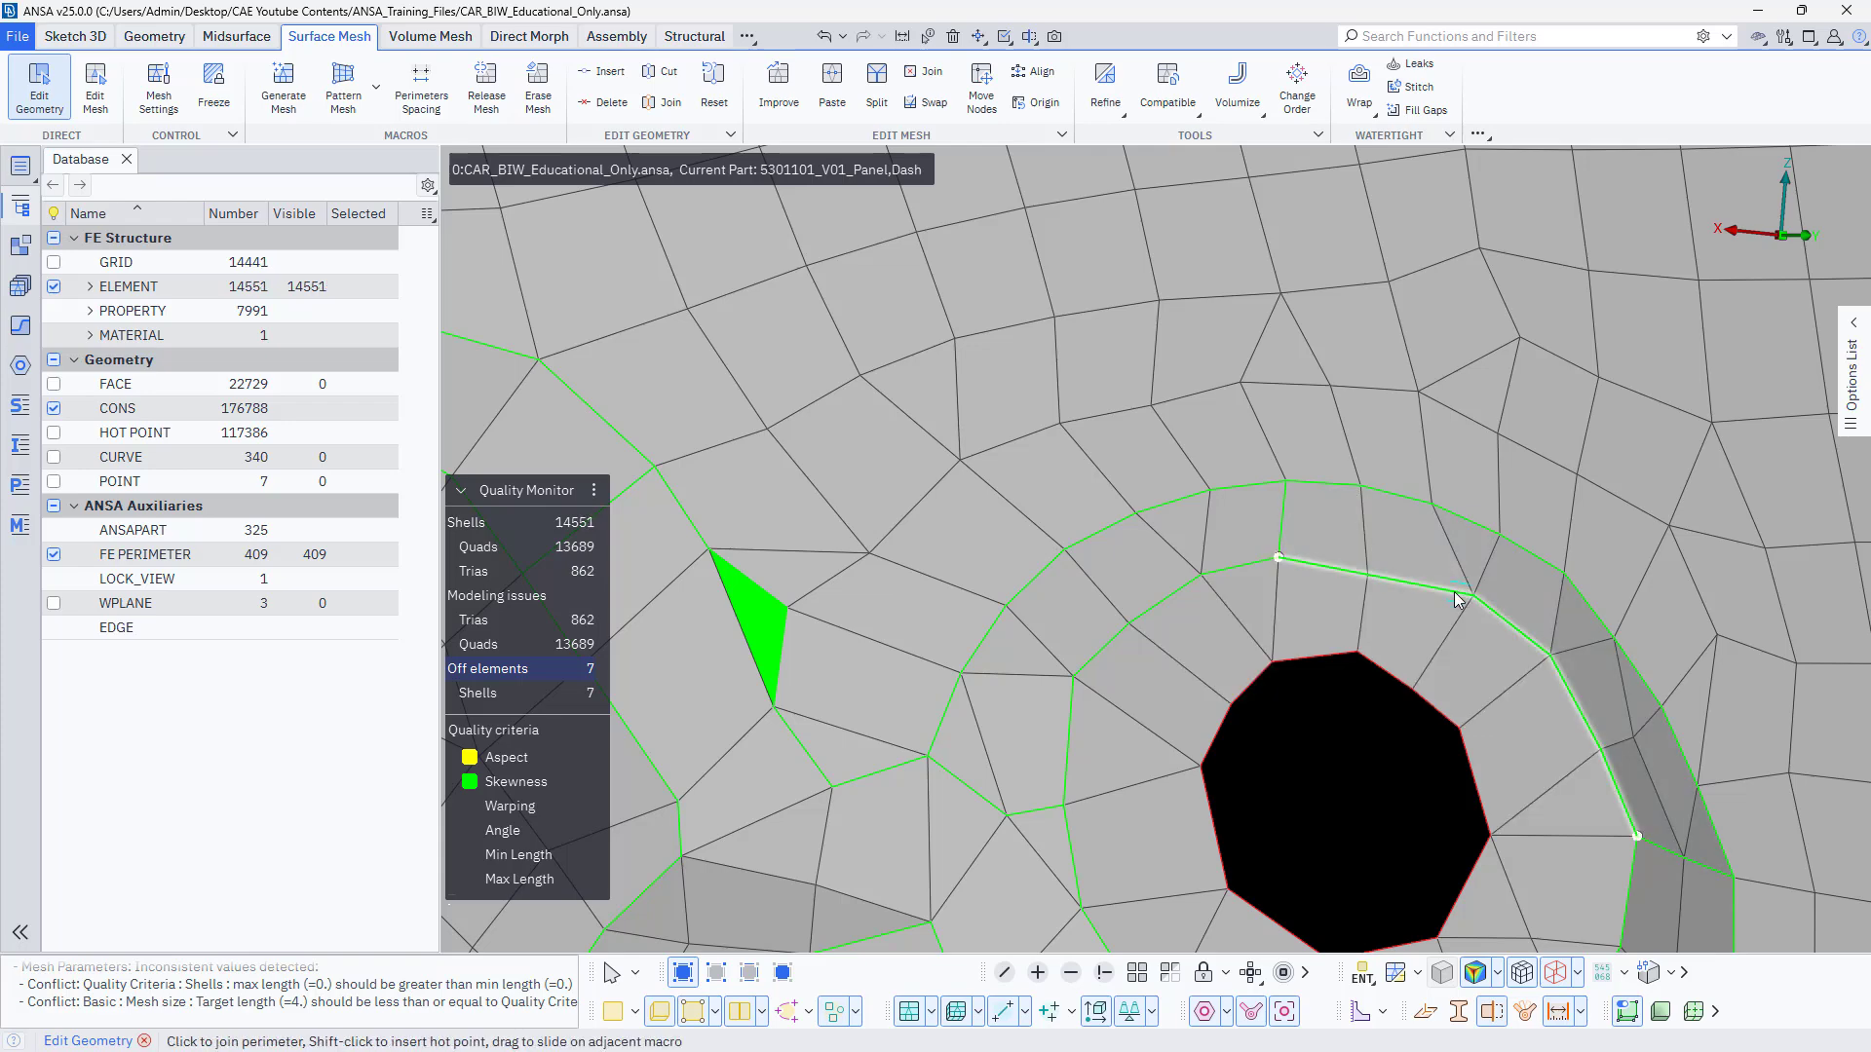
key("ctrl+z")
left_click_drag(1278, 557, 1325, 557)
key("Escape")
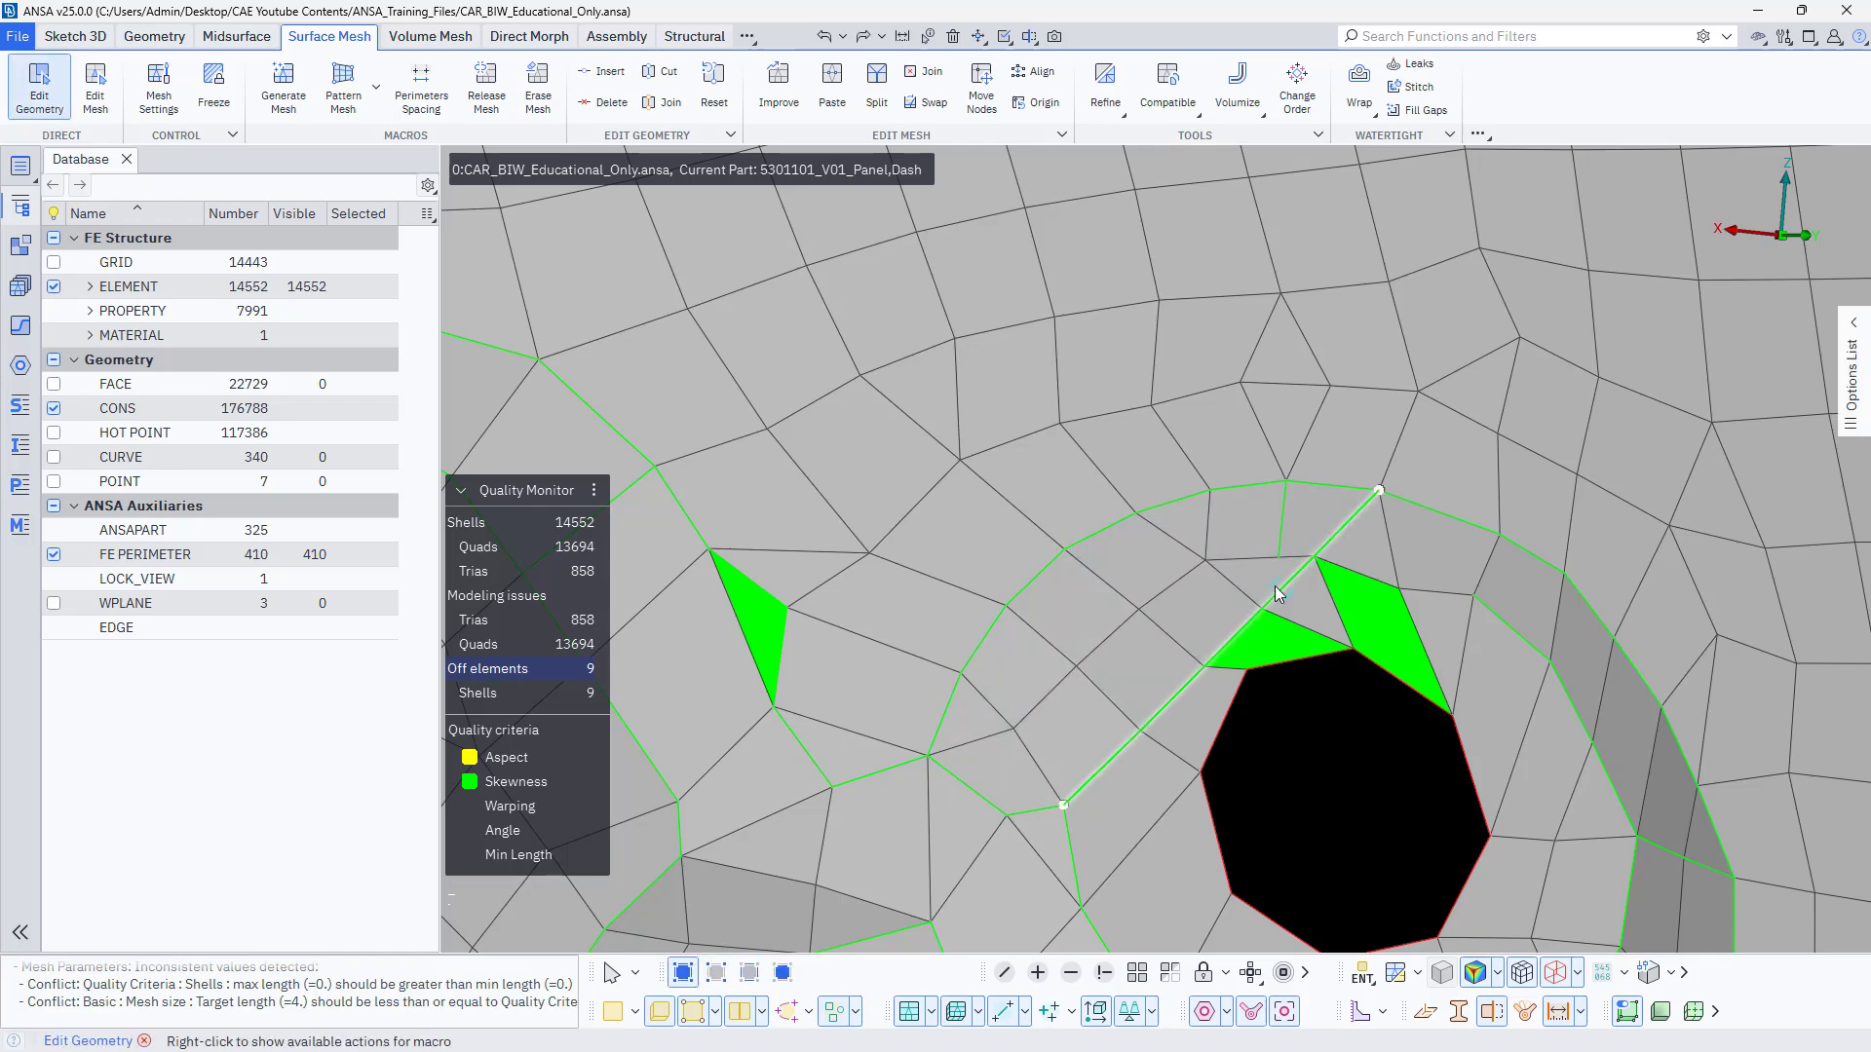
key("ctrl+z")
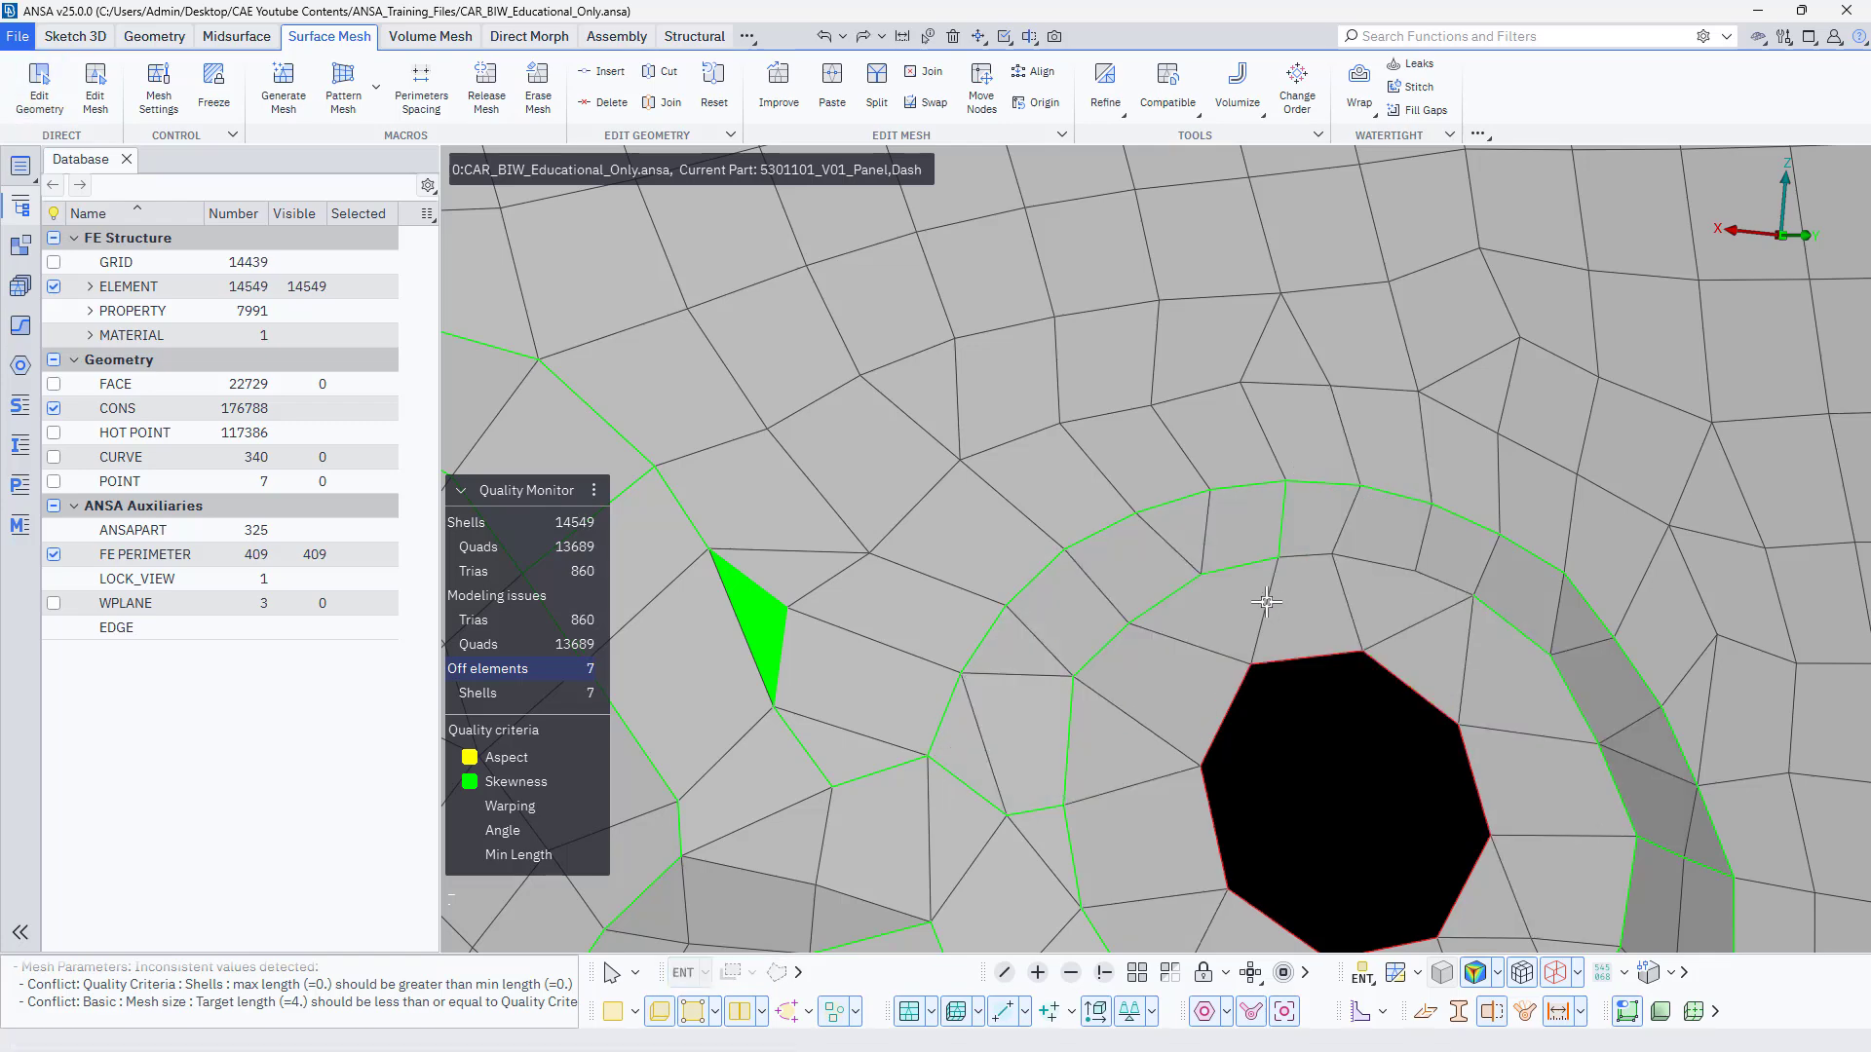
Close the gap in the recess's inner perimeter by converting the remaining edges, and join the short cross perimeter linking both rings.
left_click(41, 90)
left_click_drag(1277, 560, 1337, 547)
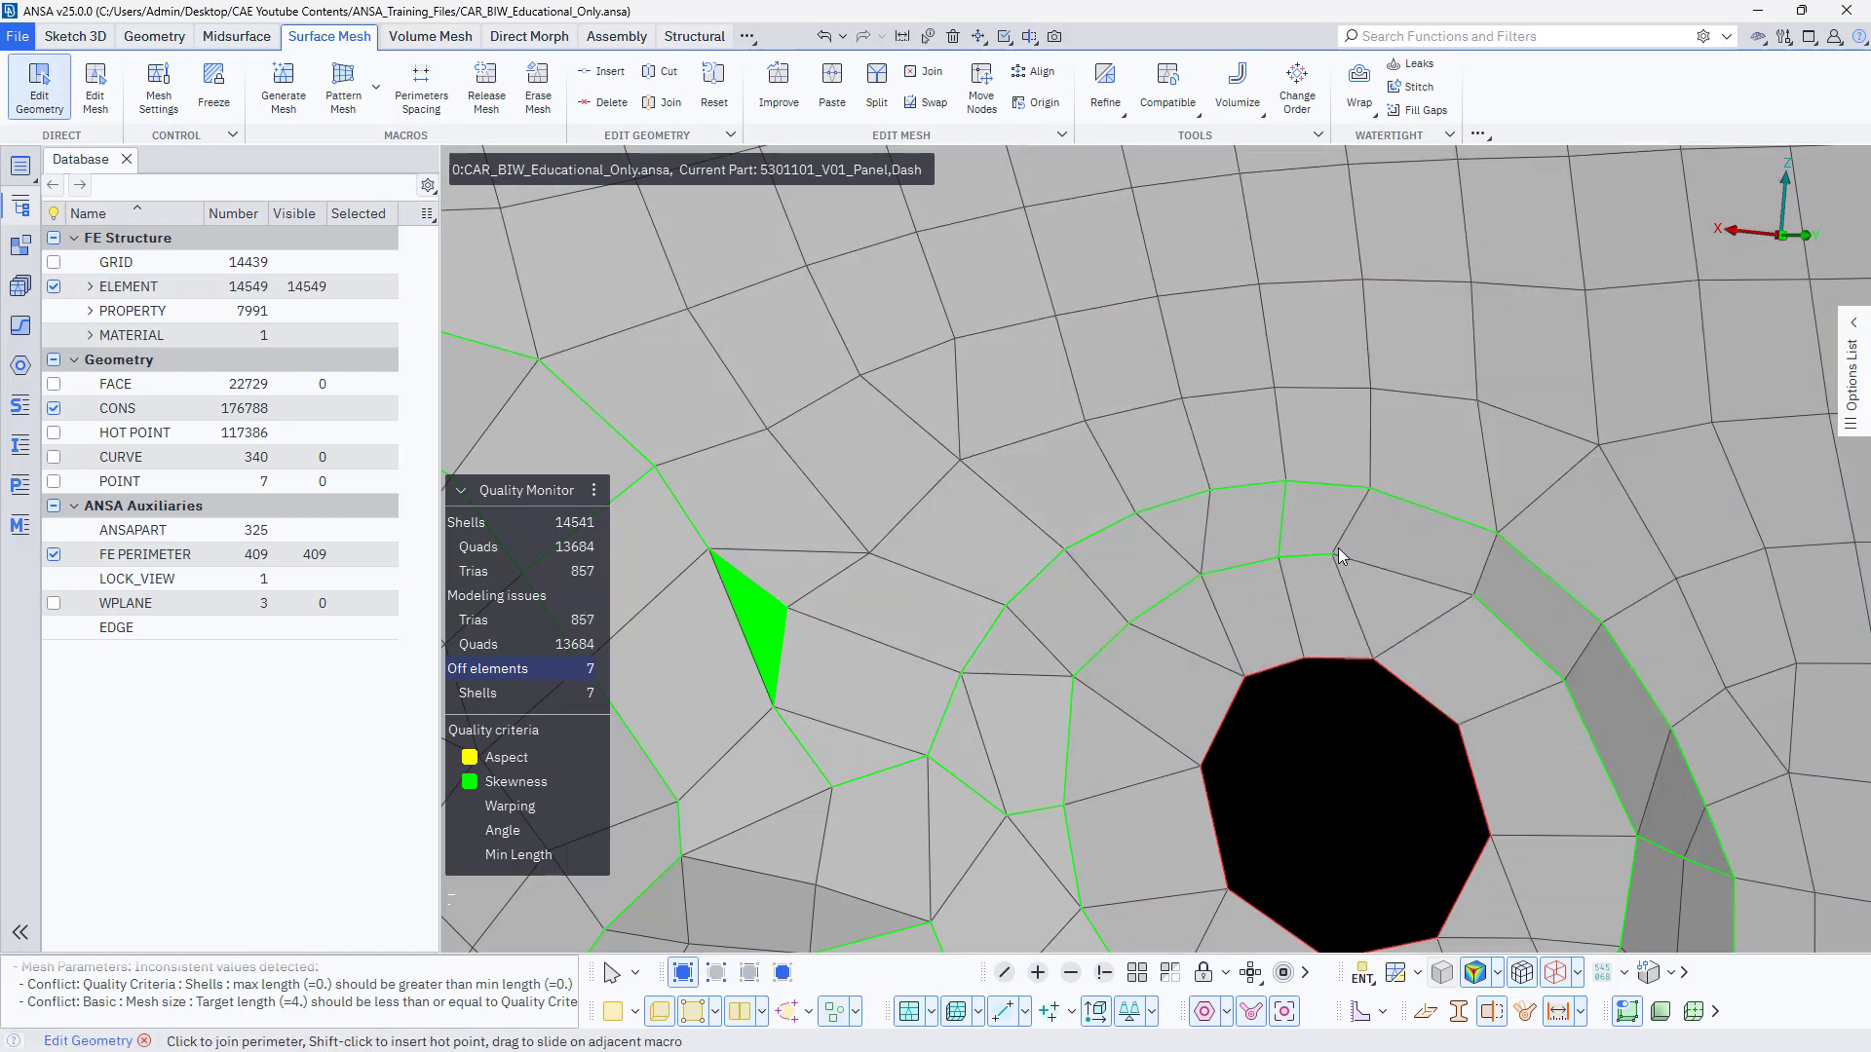
left_click(1466, 583)
left_click(1282, 529)
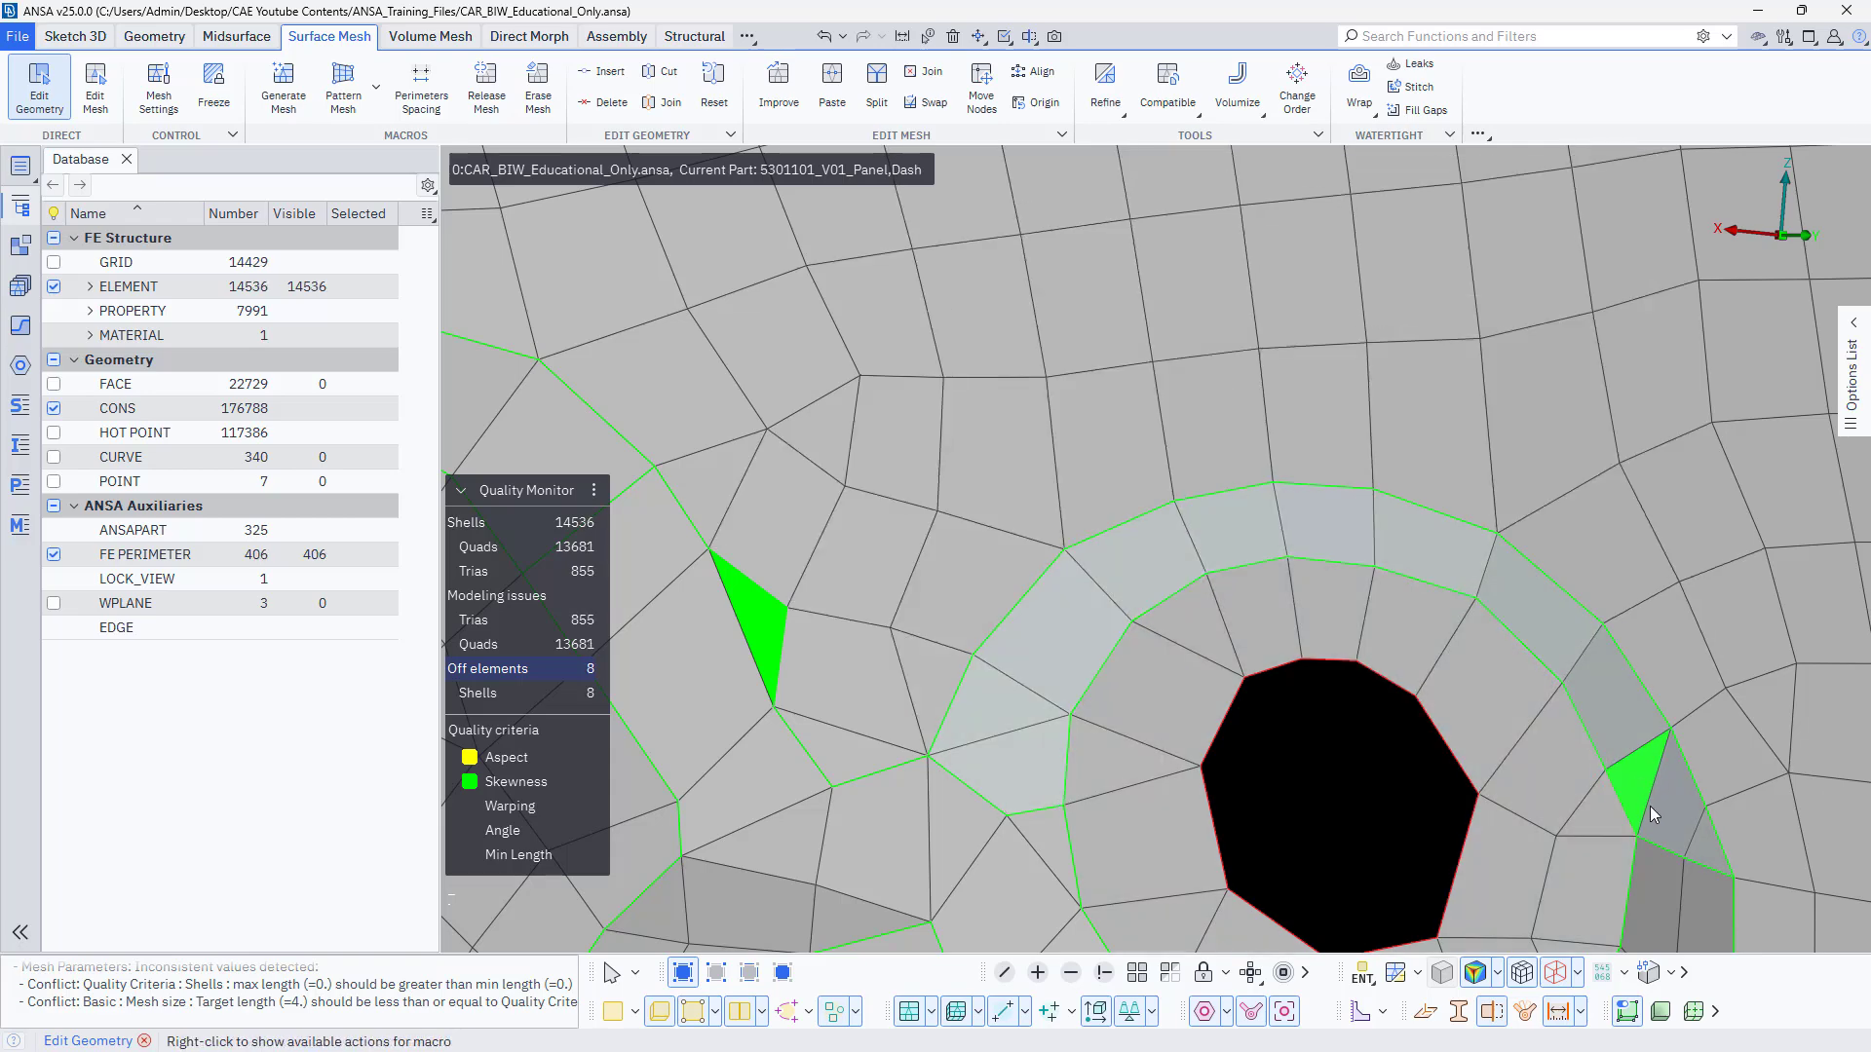
Move the skewed tria along the sloped wall of the round-hole recess with Edit Mesh and adjust its corner node.
middle_click_drag(1370, 685, 1269, 632, "ctrl")
scroll(1567, 776, "up", 4)
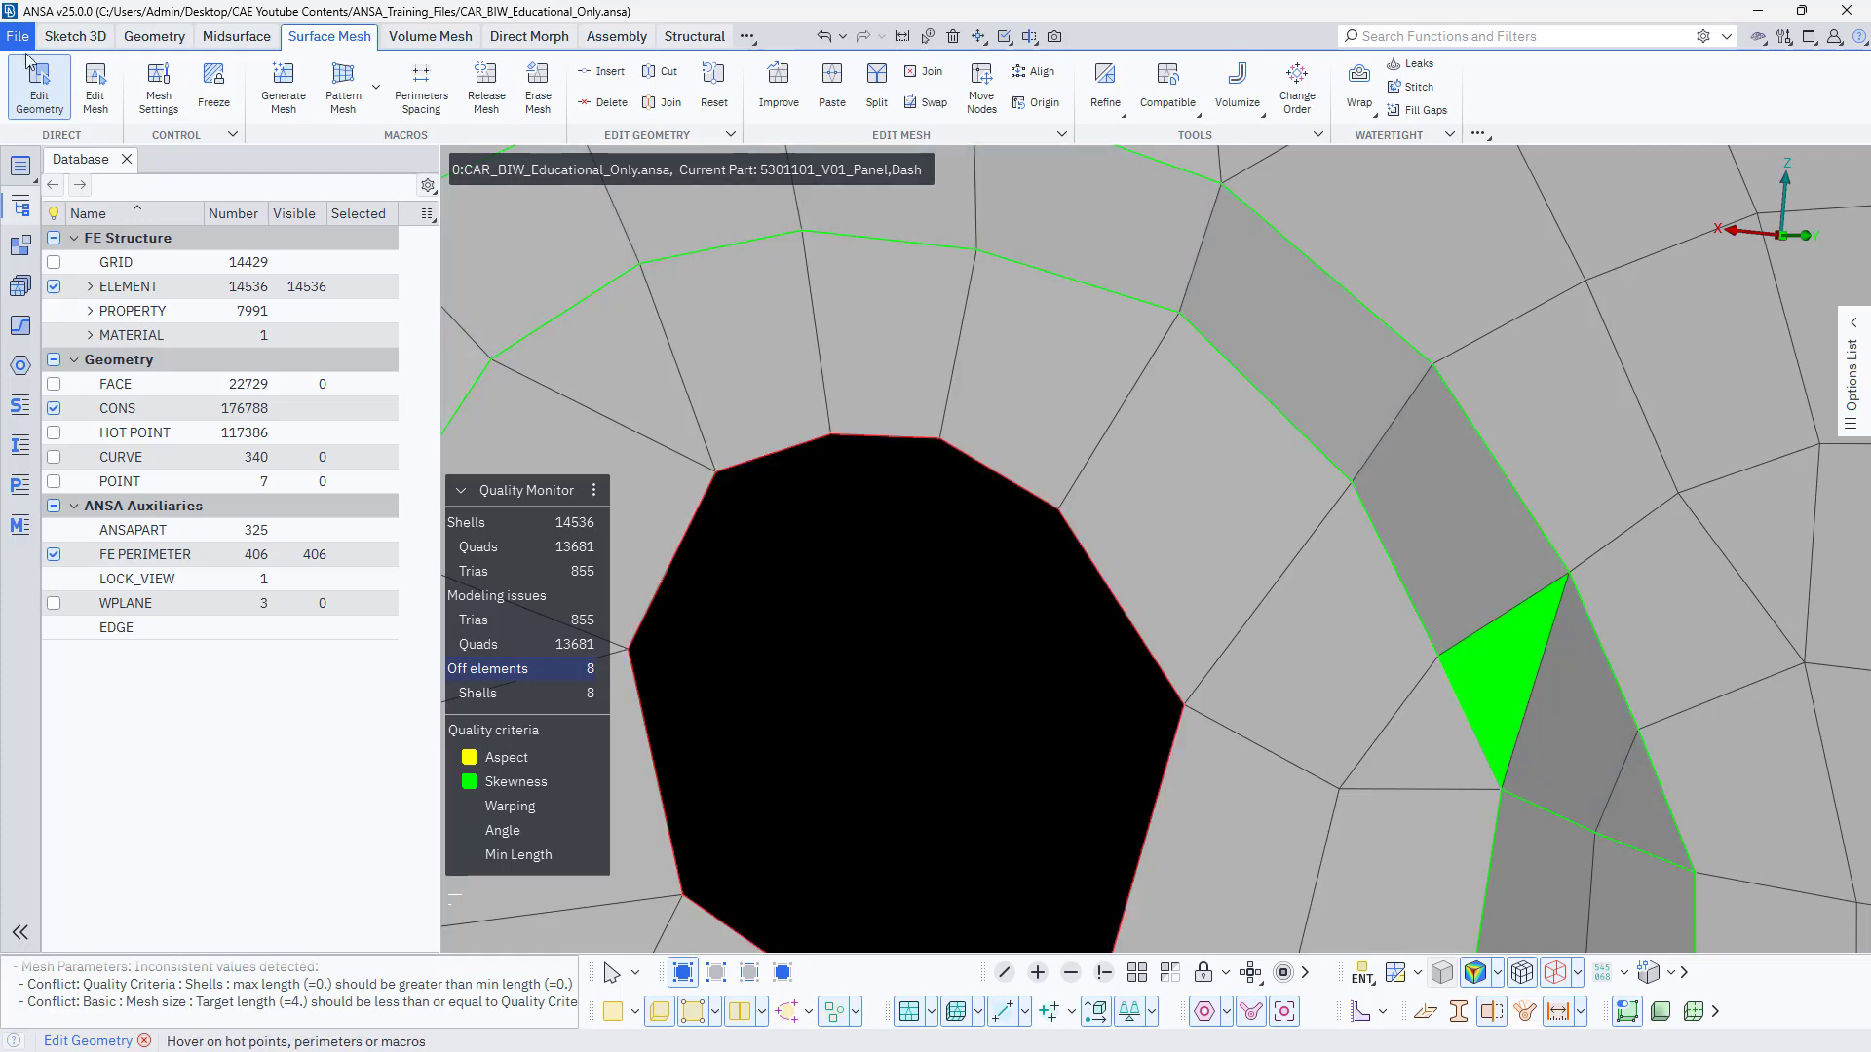
left_click(94, 83)
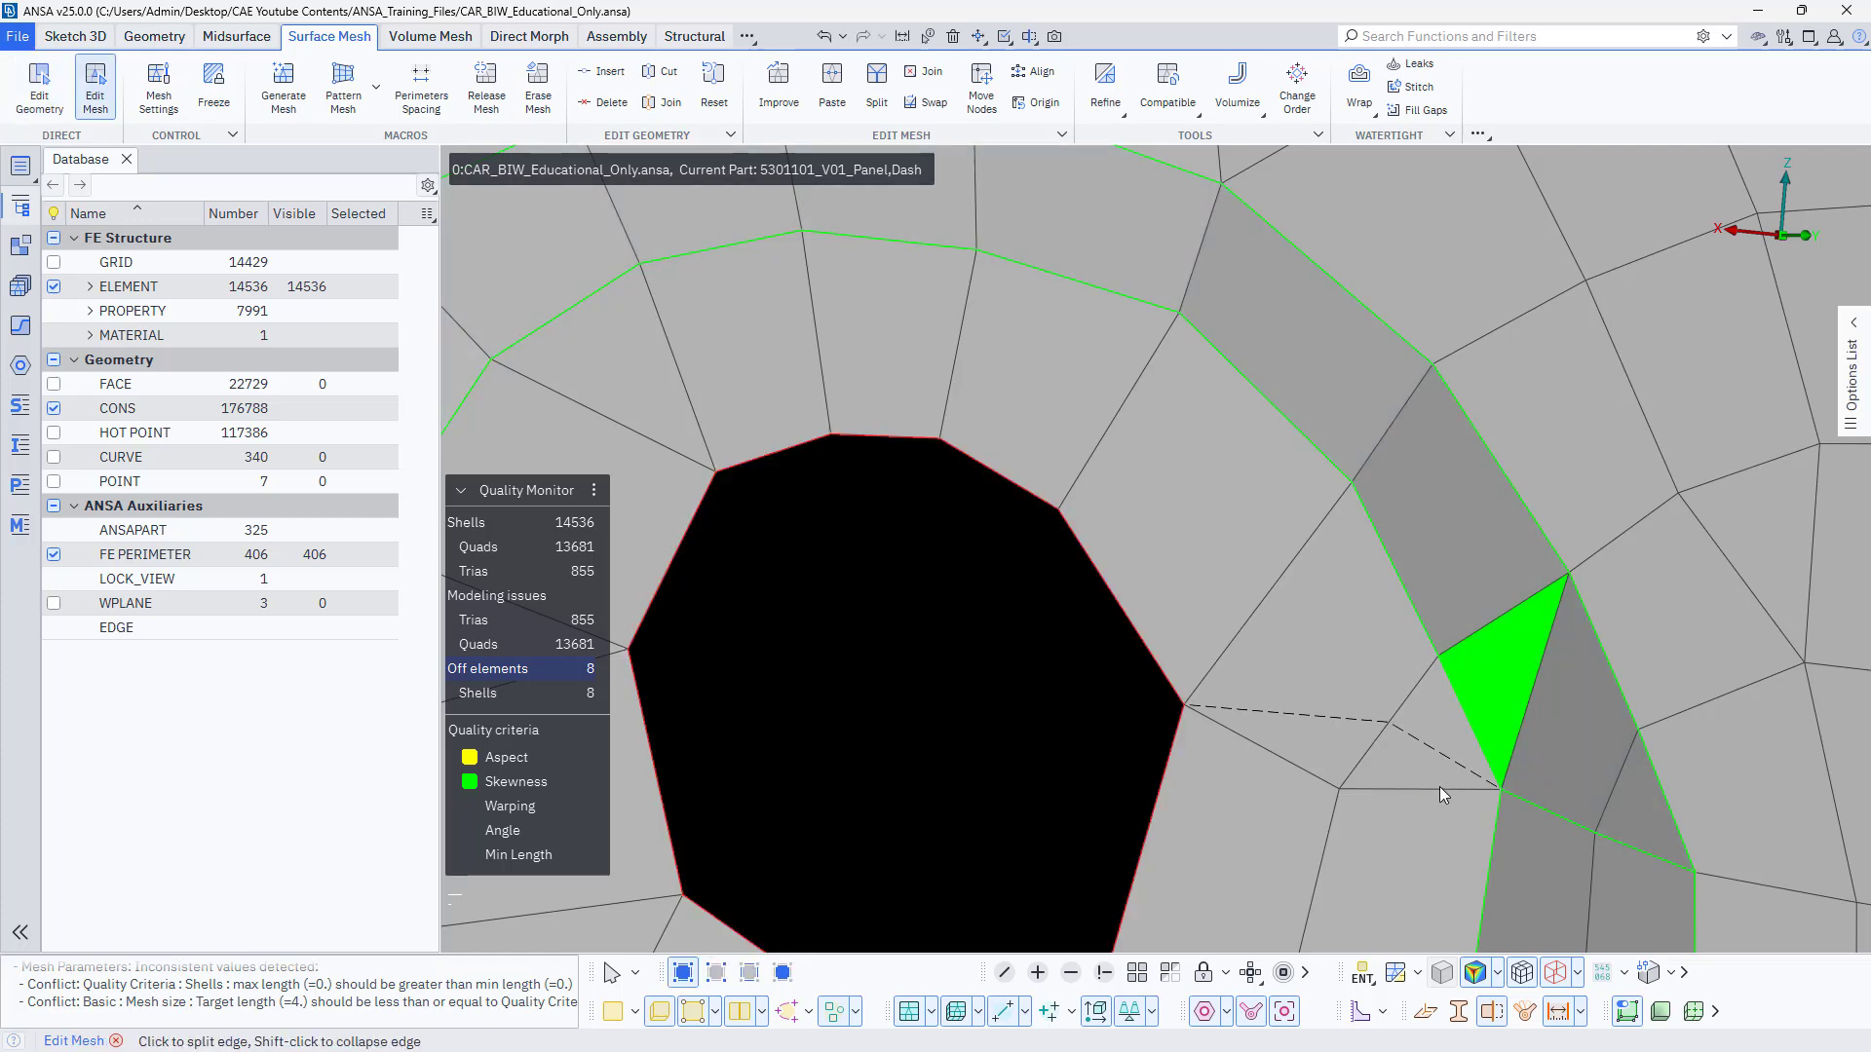
left_click(1530, 774)
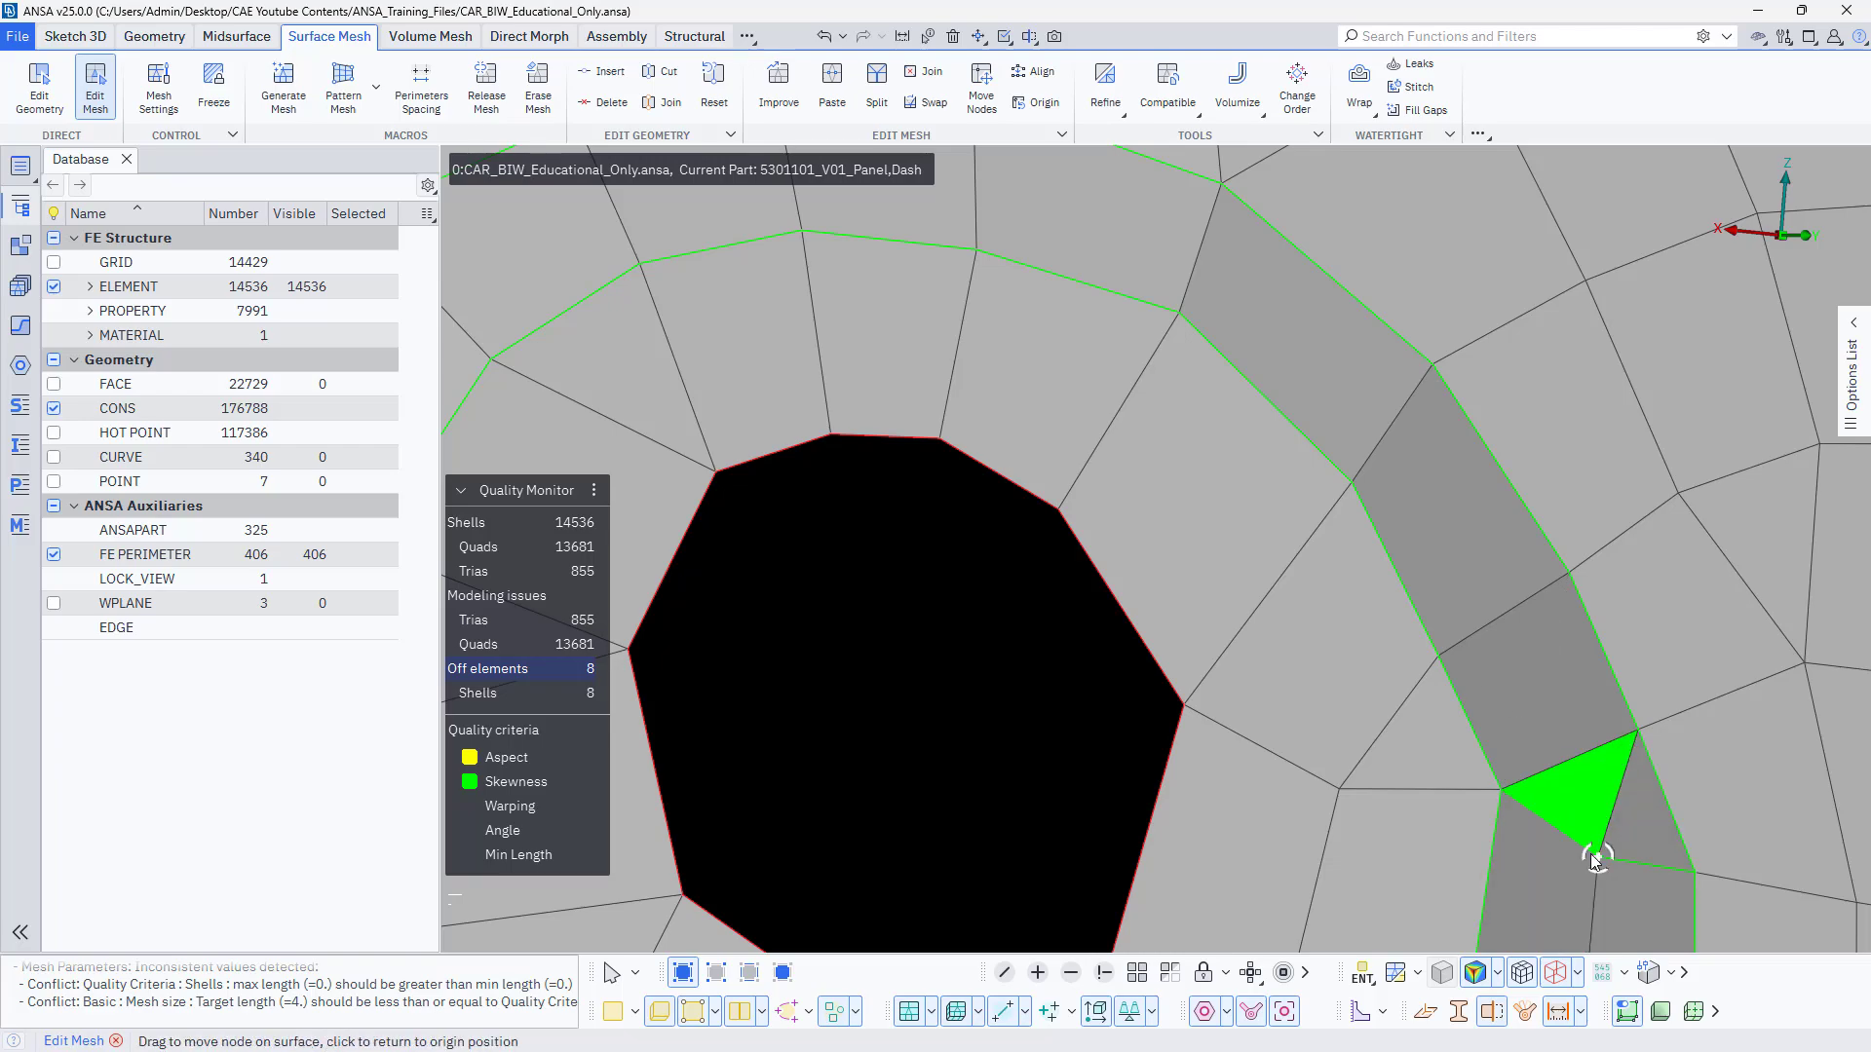
scroll(1524, 799, "down", 4)
left_click_drag(1520, 789, 1457, 692, "ctrl")
scroll(1415, 750, "down", 4)
scroll(1479, 826, "up", 4)
left_click_drag(1464, 816, 1448, 827)
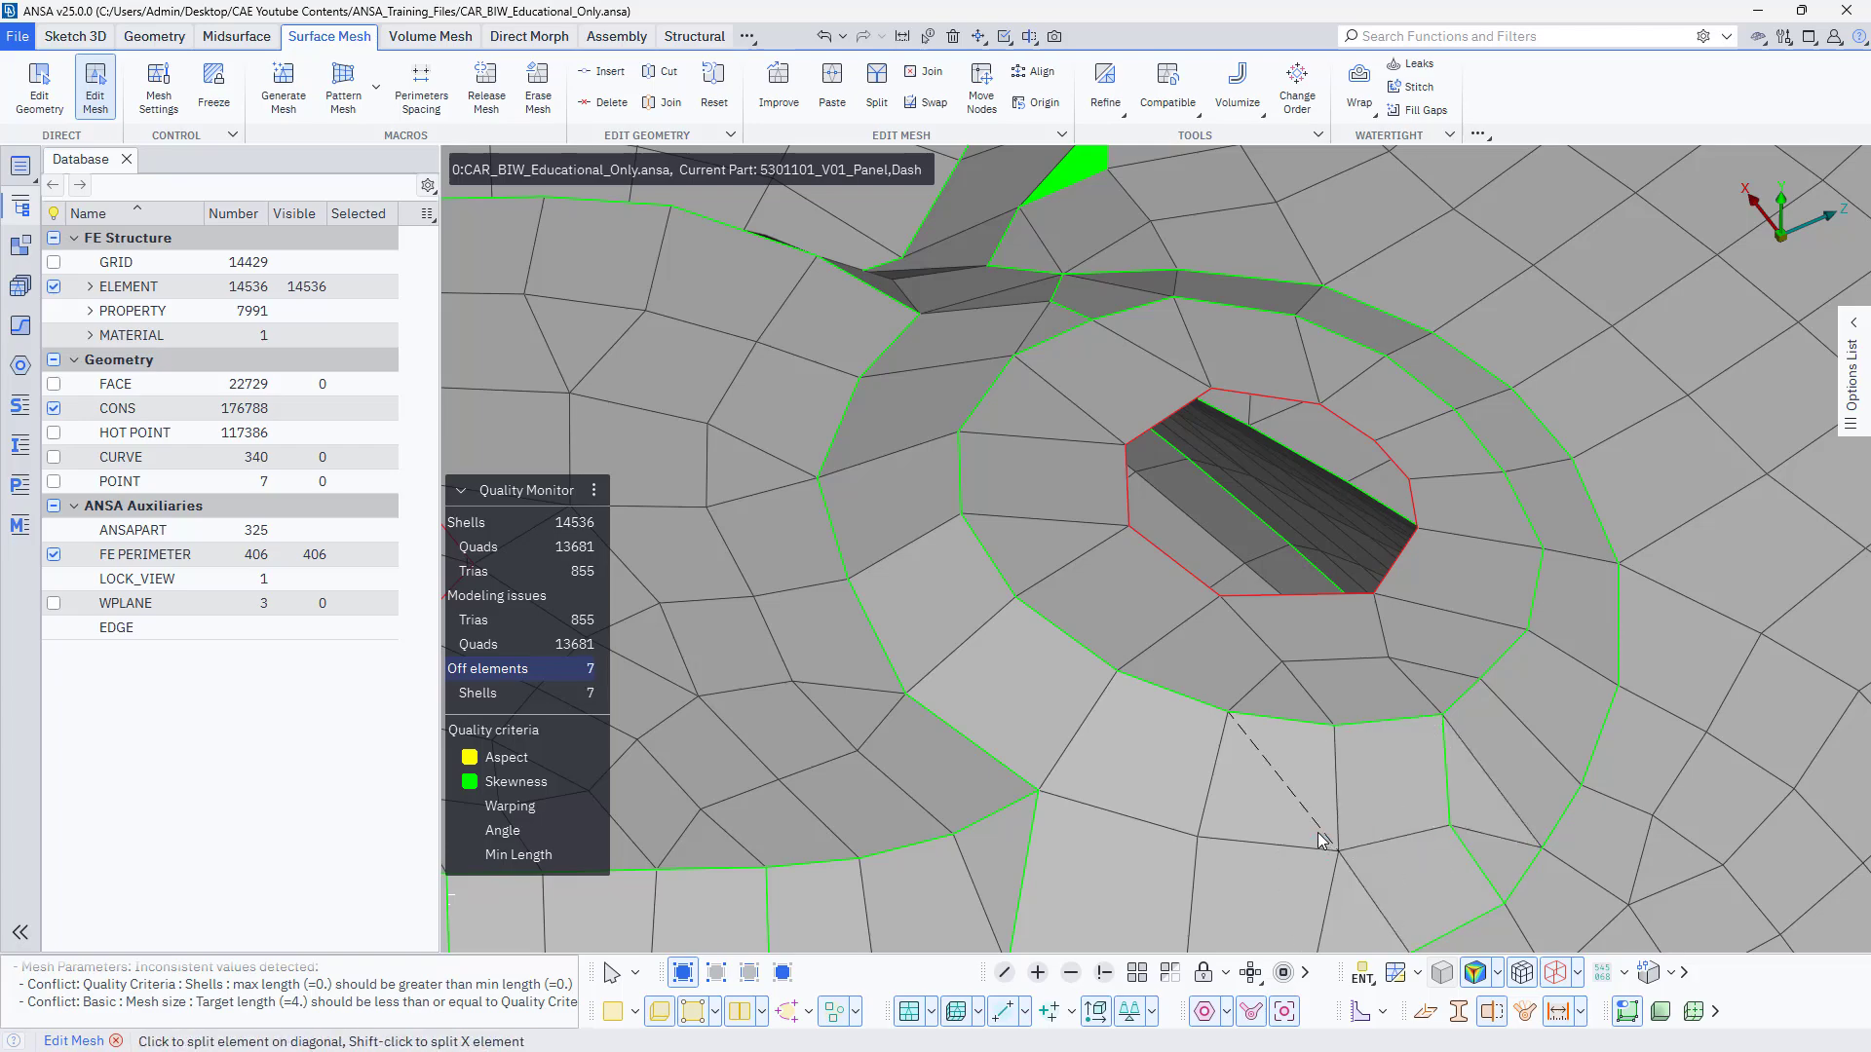
Correct the skewed tria between the round-hole recess and its neighbour by moving its node on the surface.
scroll(1318, 828, "down", 4)
scroll(1214, 488, "up", 4)
left_click_drag(1216, 534, 1271, 641, "ctrl")
left_click(1157, 487)
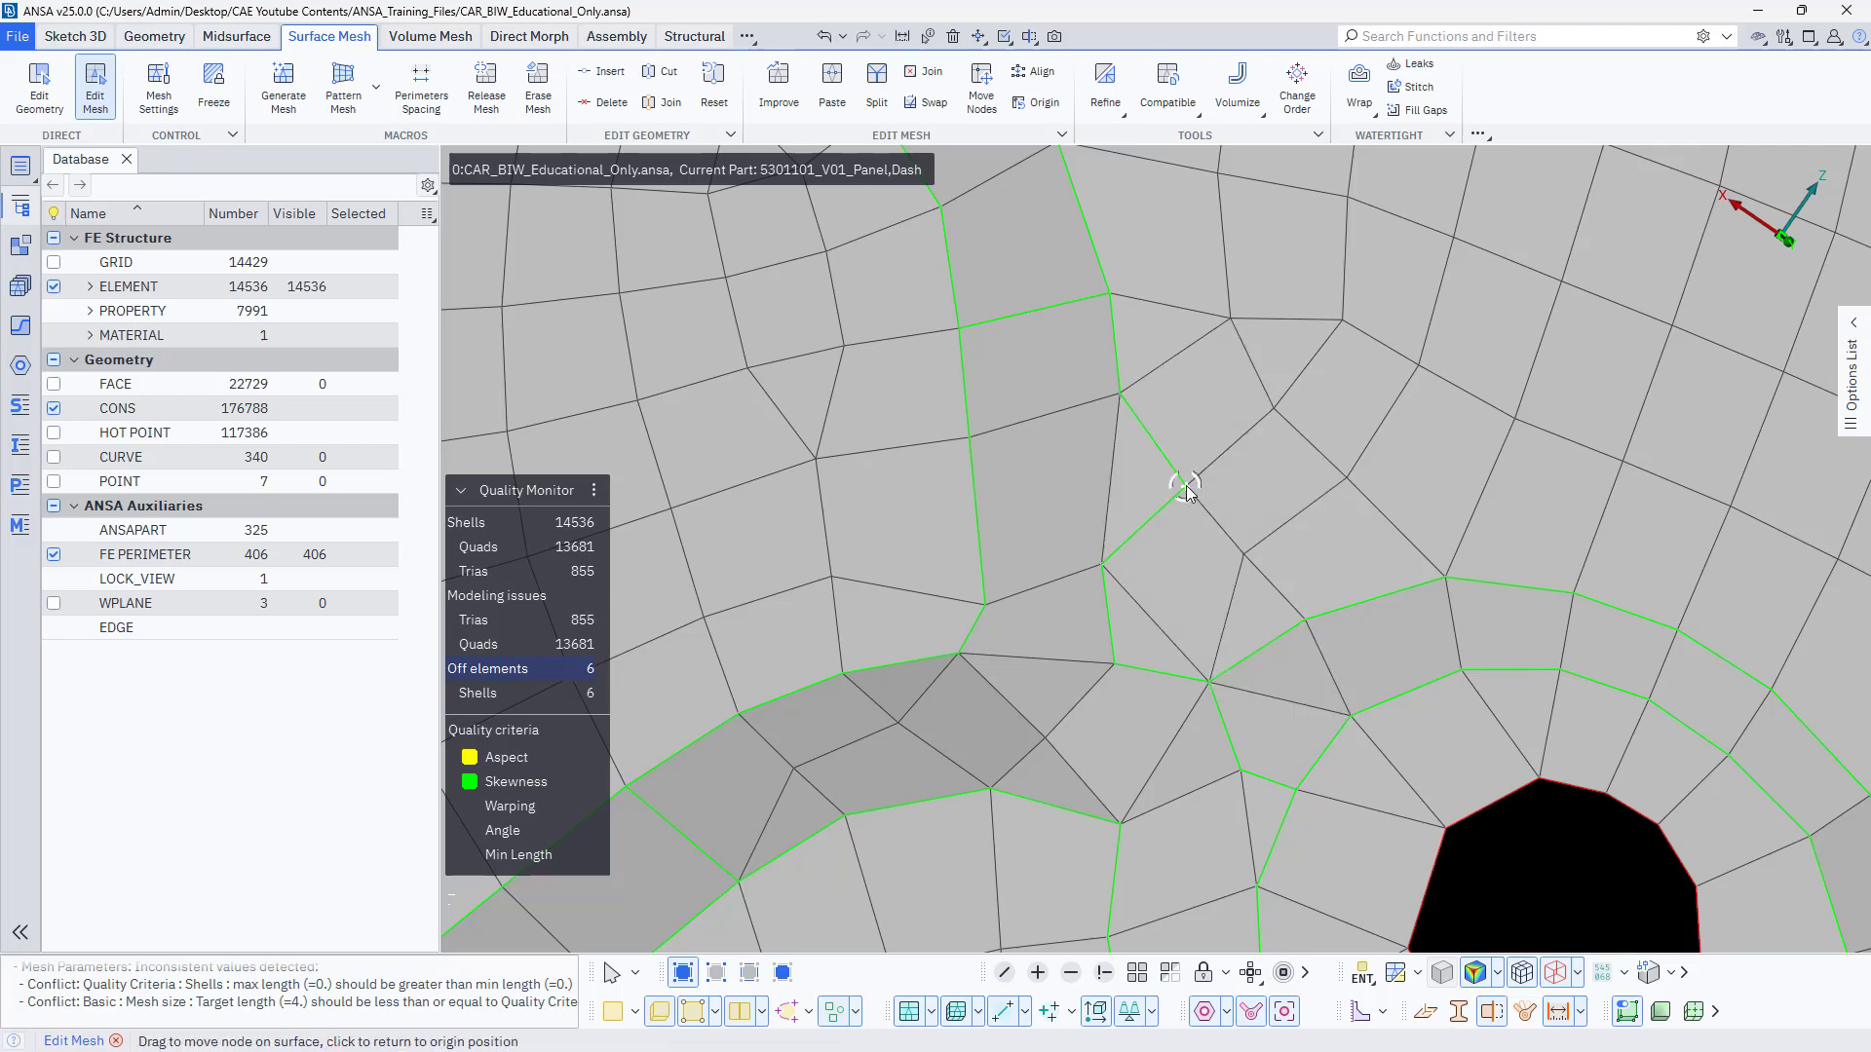
Fix the skewed elements on the floor of the lower hexagonal-hole recess by merging a node pair and repositioning the remaining corner nodes.
scroll(1211, 542, "down", 5)
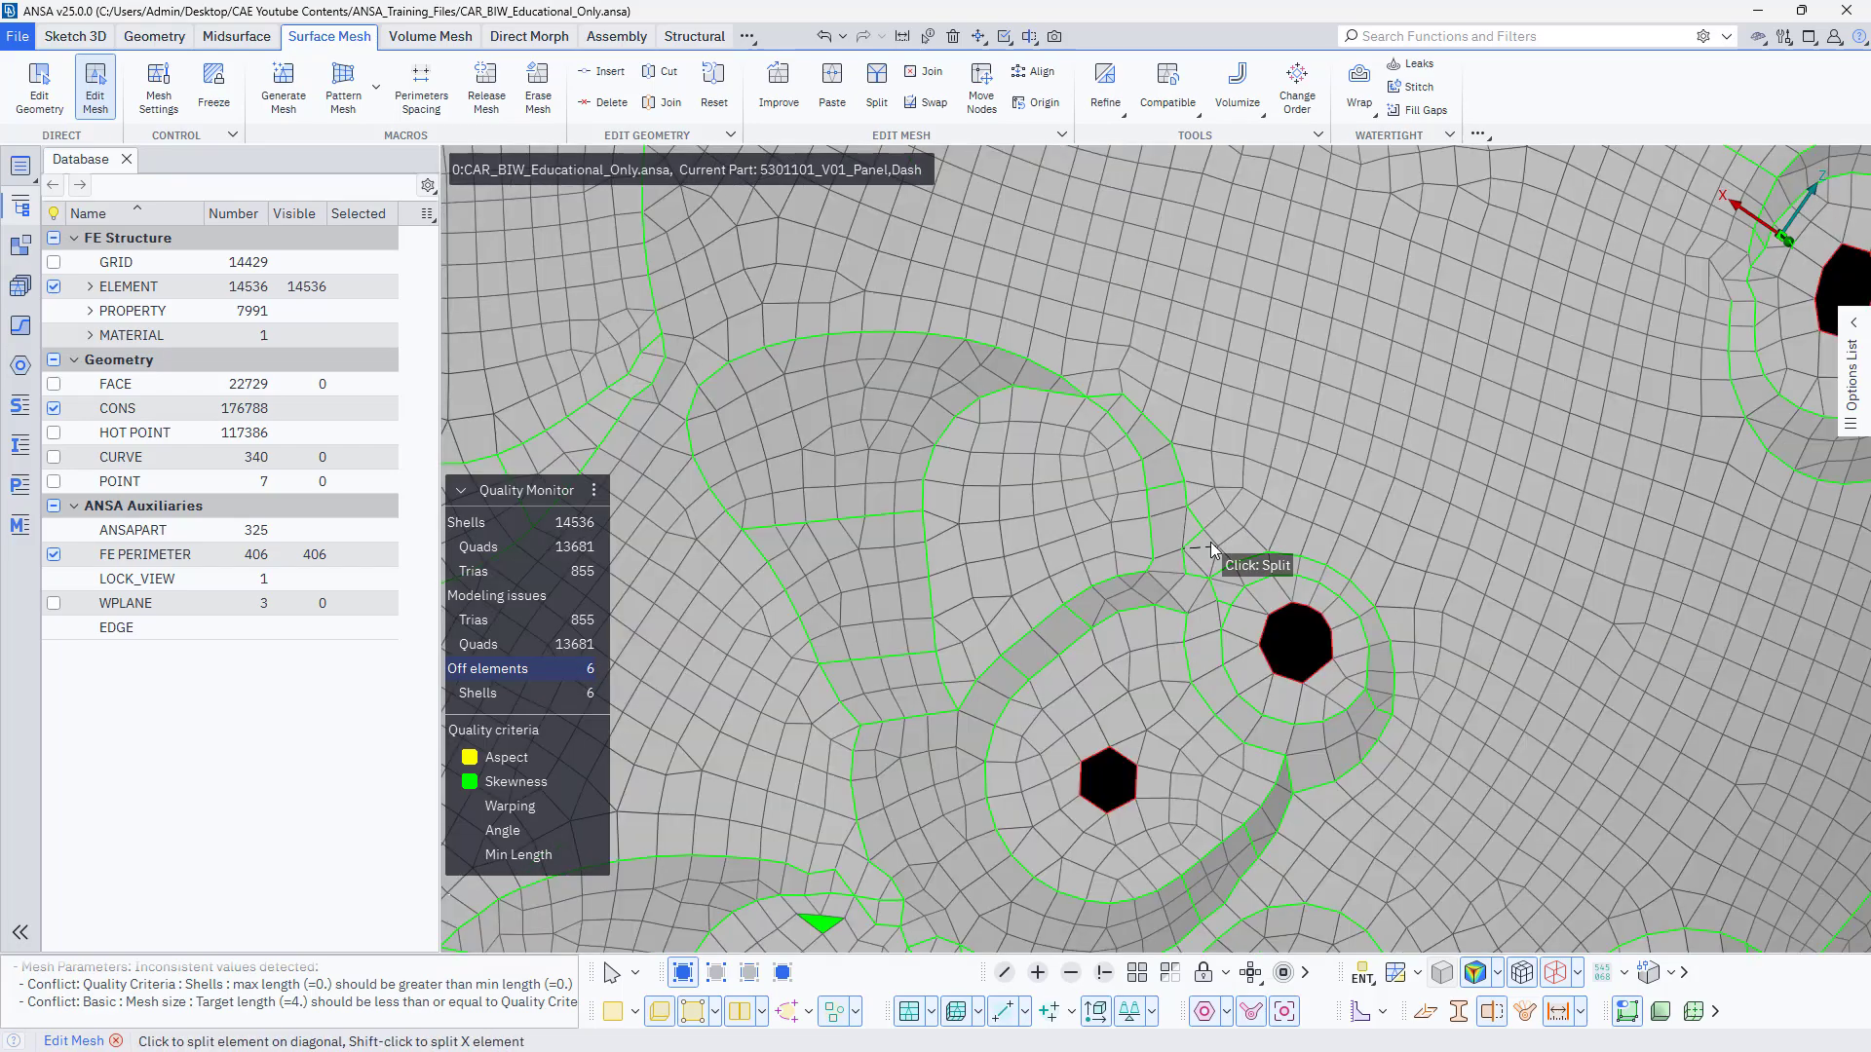
scroll(1210, 542, "down", 4)
scroll(1073, 746, "up", 6)
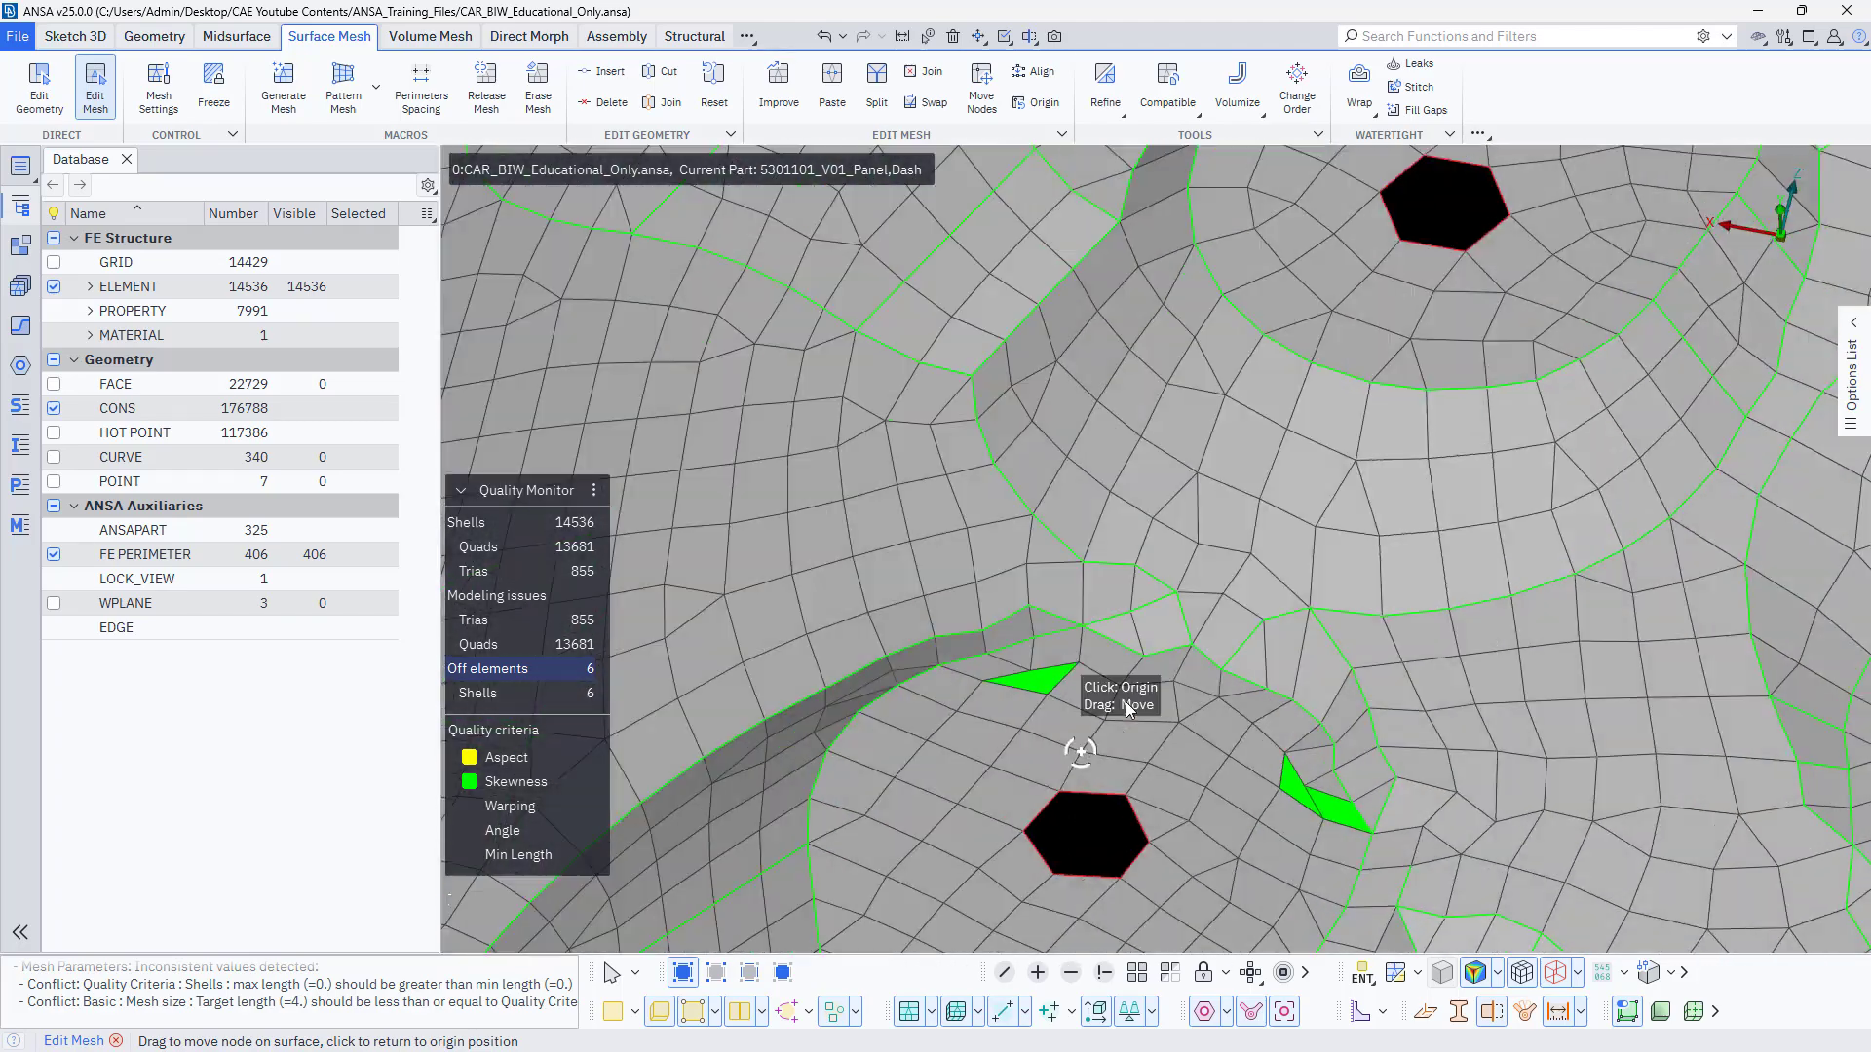
scroll(1323, 721, "up", 5)
left_click_drag(1286, 680, 1352, 746)
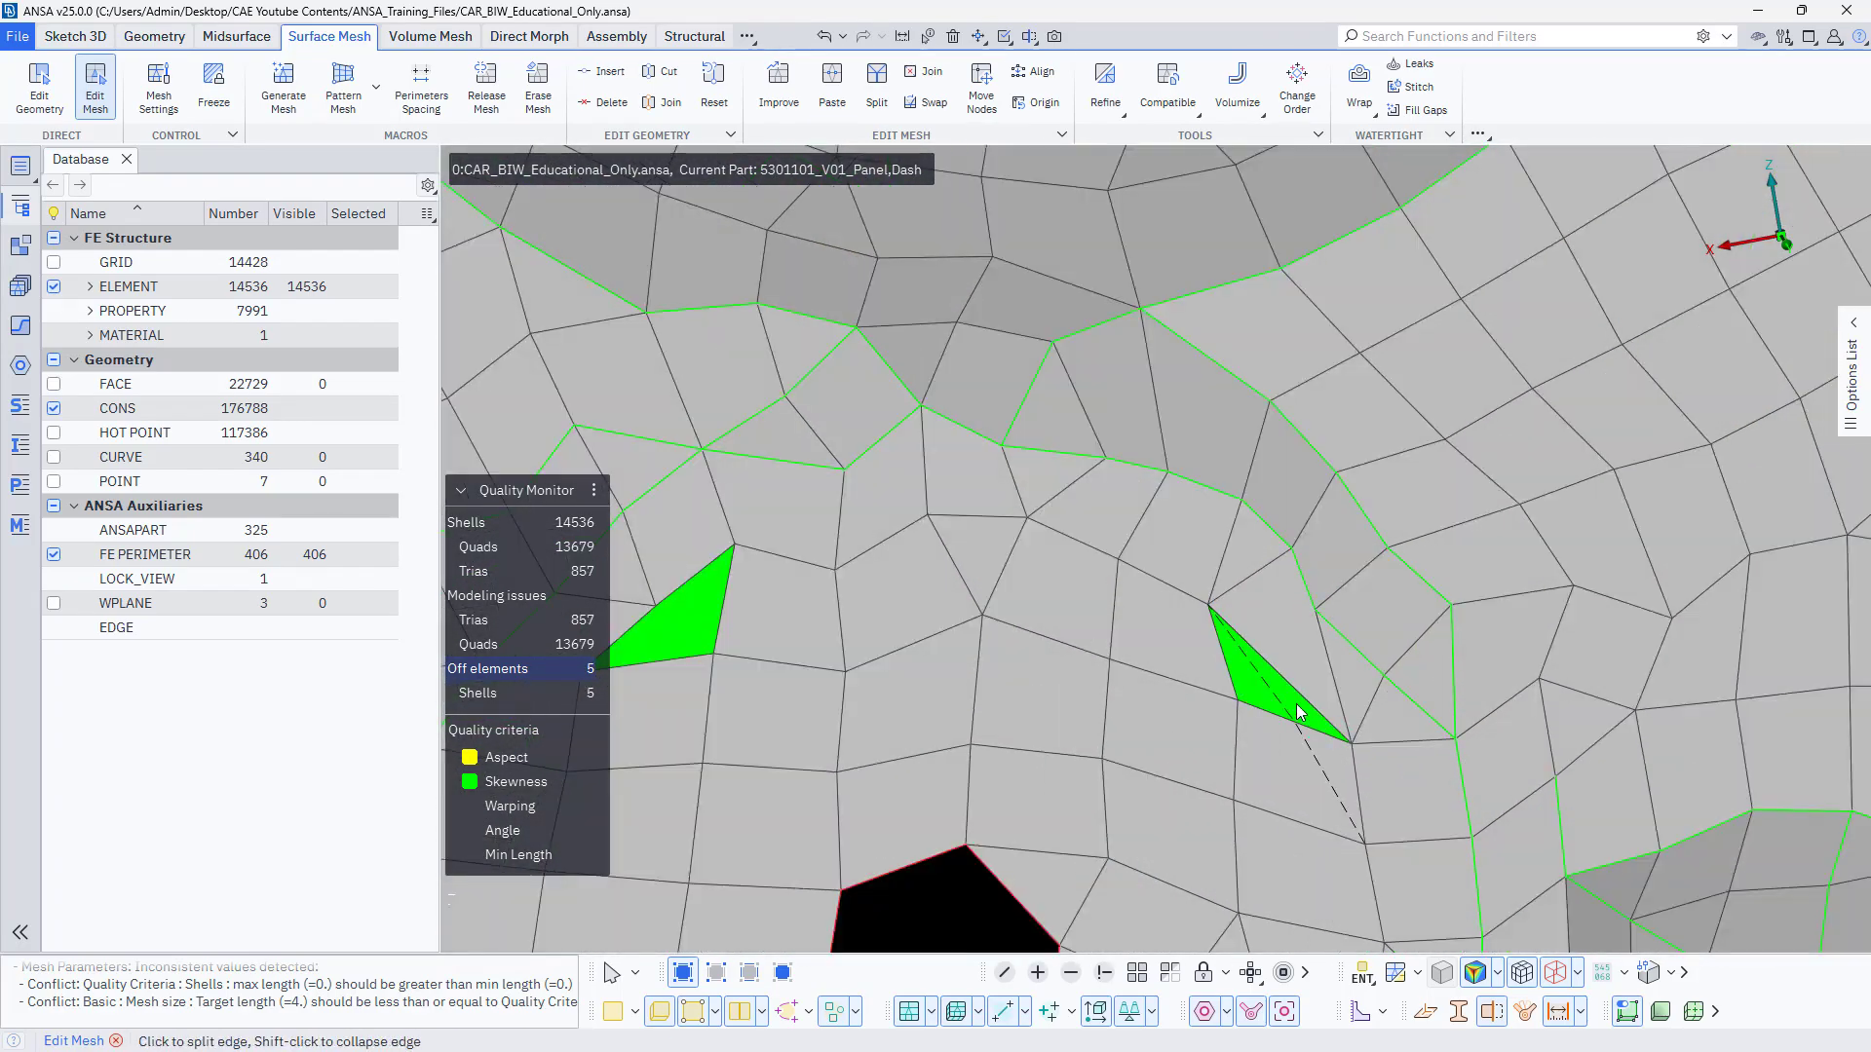
left_click(1237, 702)
left_click_drag(715, 656, 725, 675)
Correct the tria failing aspect at the adjacent recess's rim corner, and merge nodes to remove the skewed sliver below it.
scroll(1164, 698, "down", 5)
scroll(1471, 754, "up", 5)
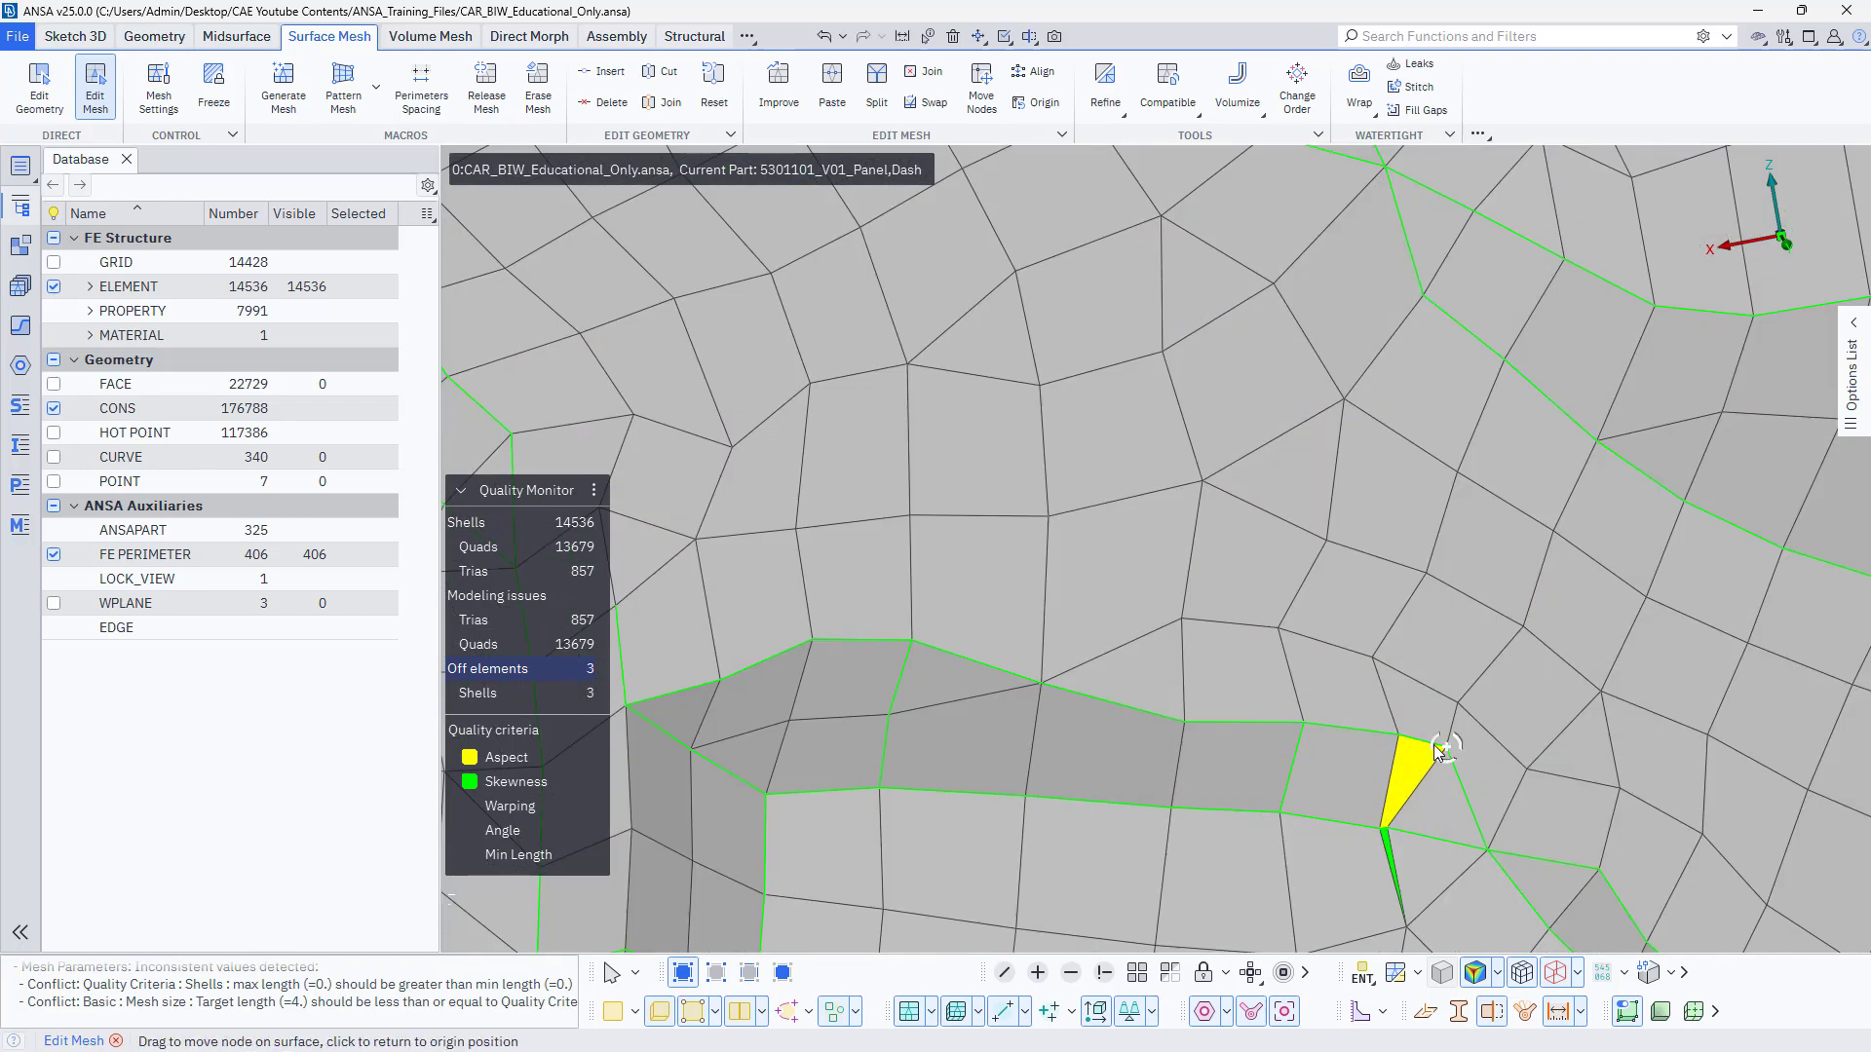
scroll(1393, 827, "up", 4)
left_click_drag(1387, 828, 1371, 828)
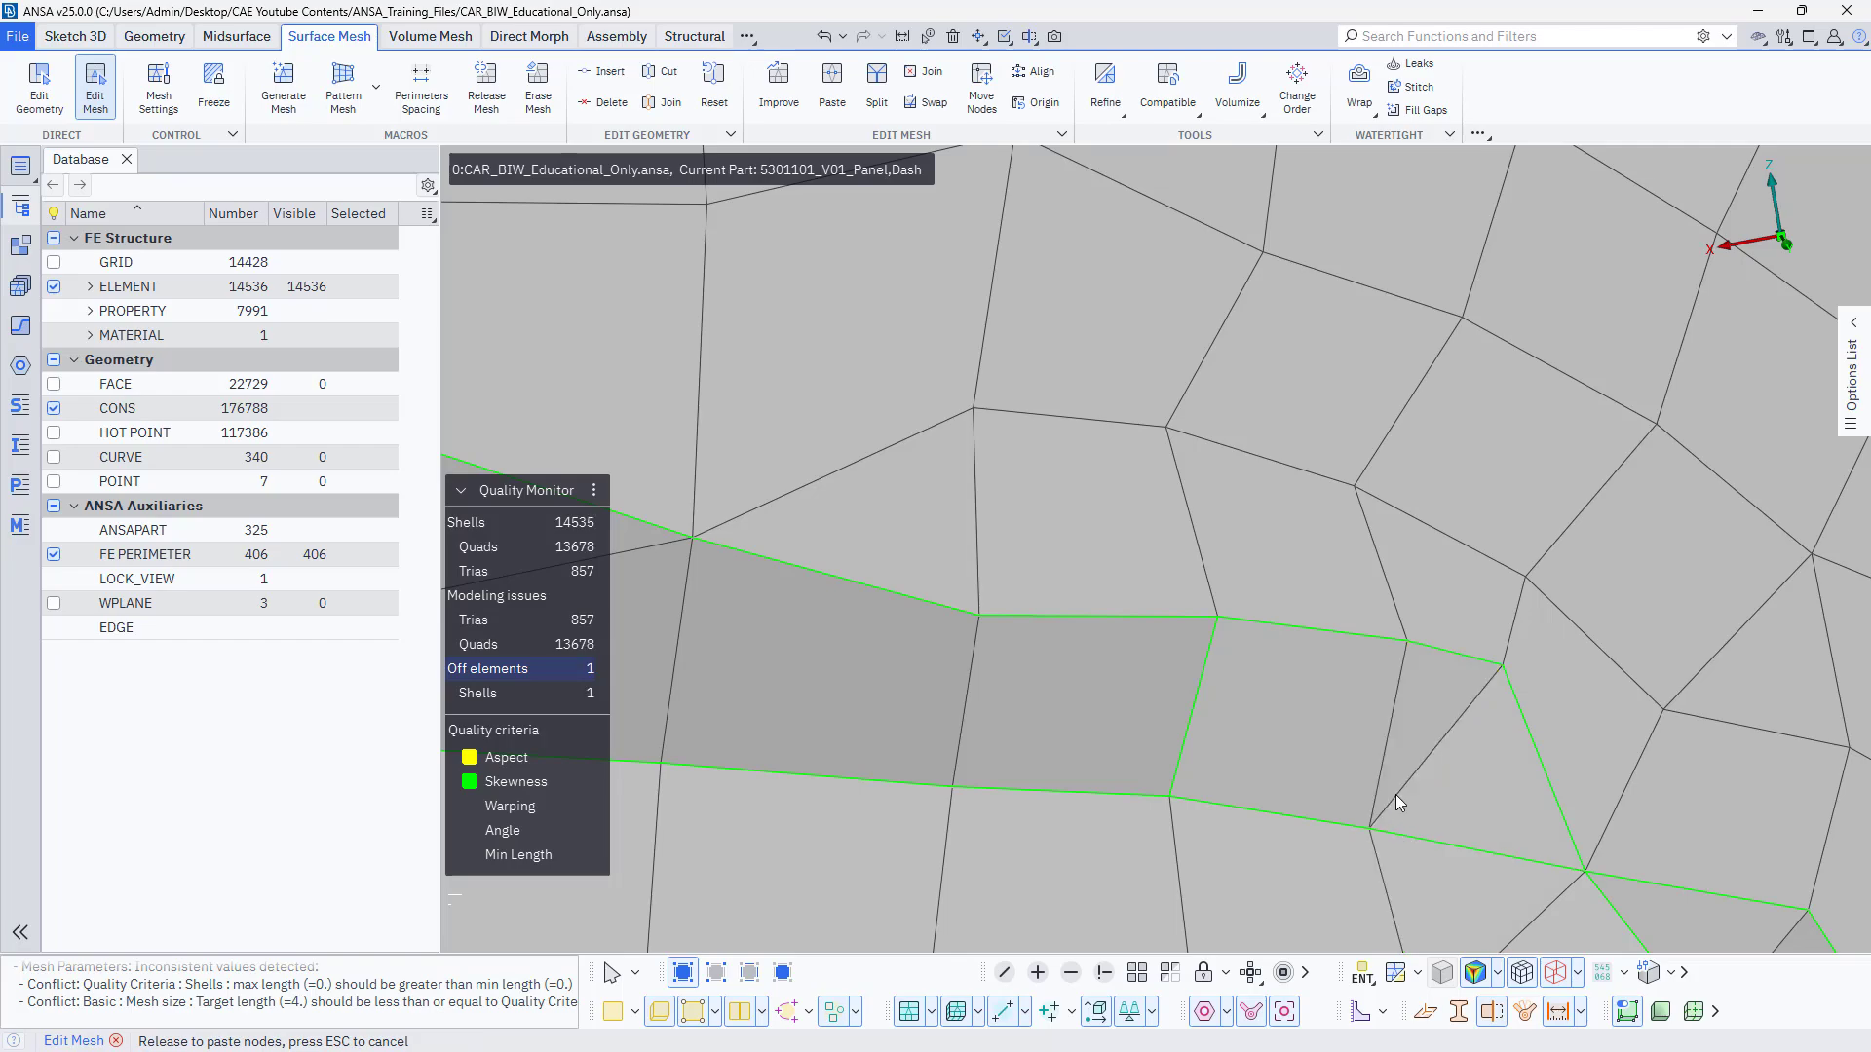
Examine the refined mesh of the whole dash panel from several angles for remaining off elements.
scroll(1132, 643, "down", 9)
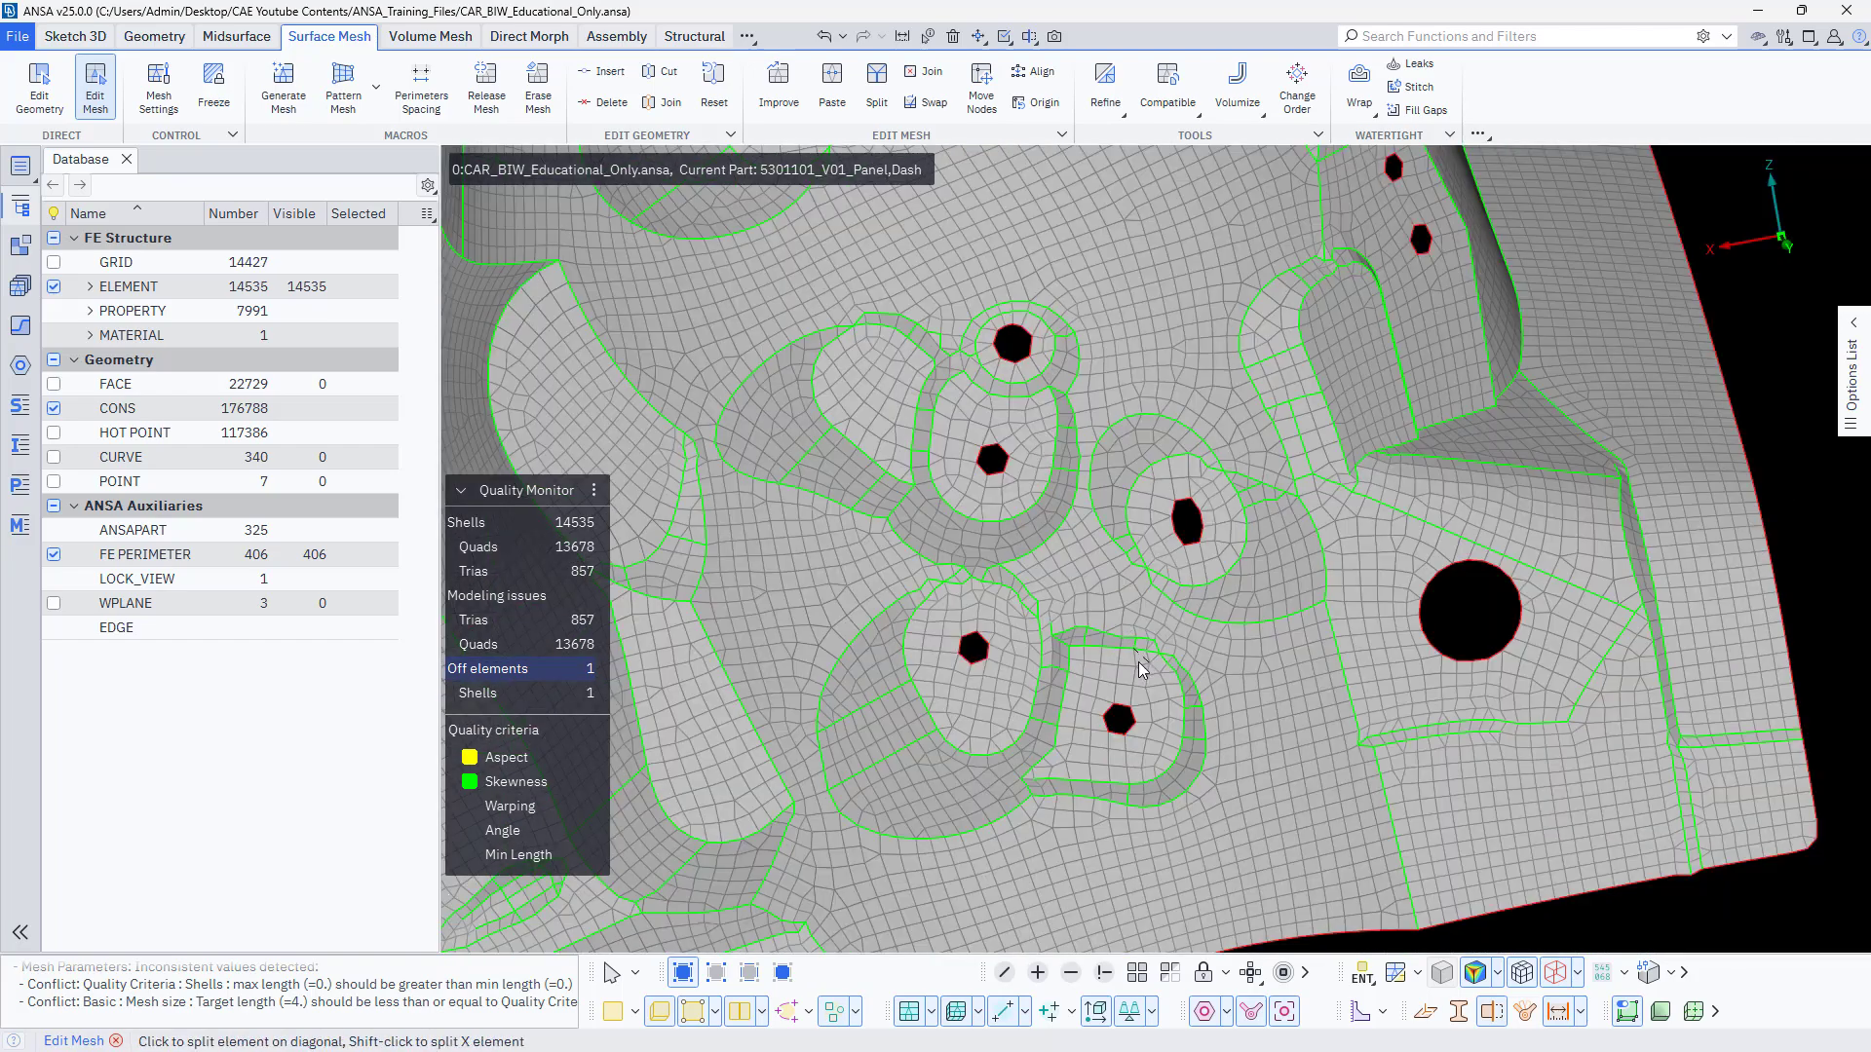
scroll(1159, 673, "down", 4)
left_click_drag(1267, 639, 1300, 657, "ctrl")
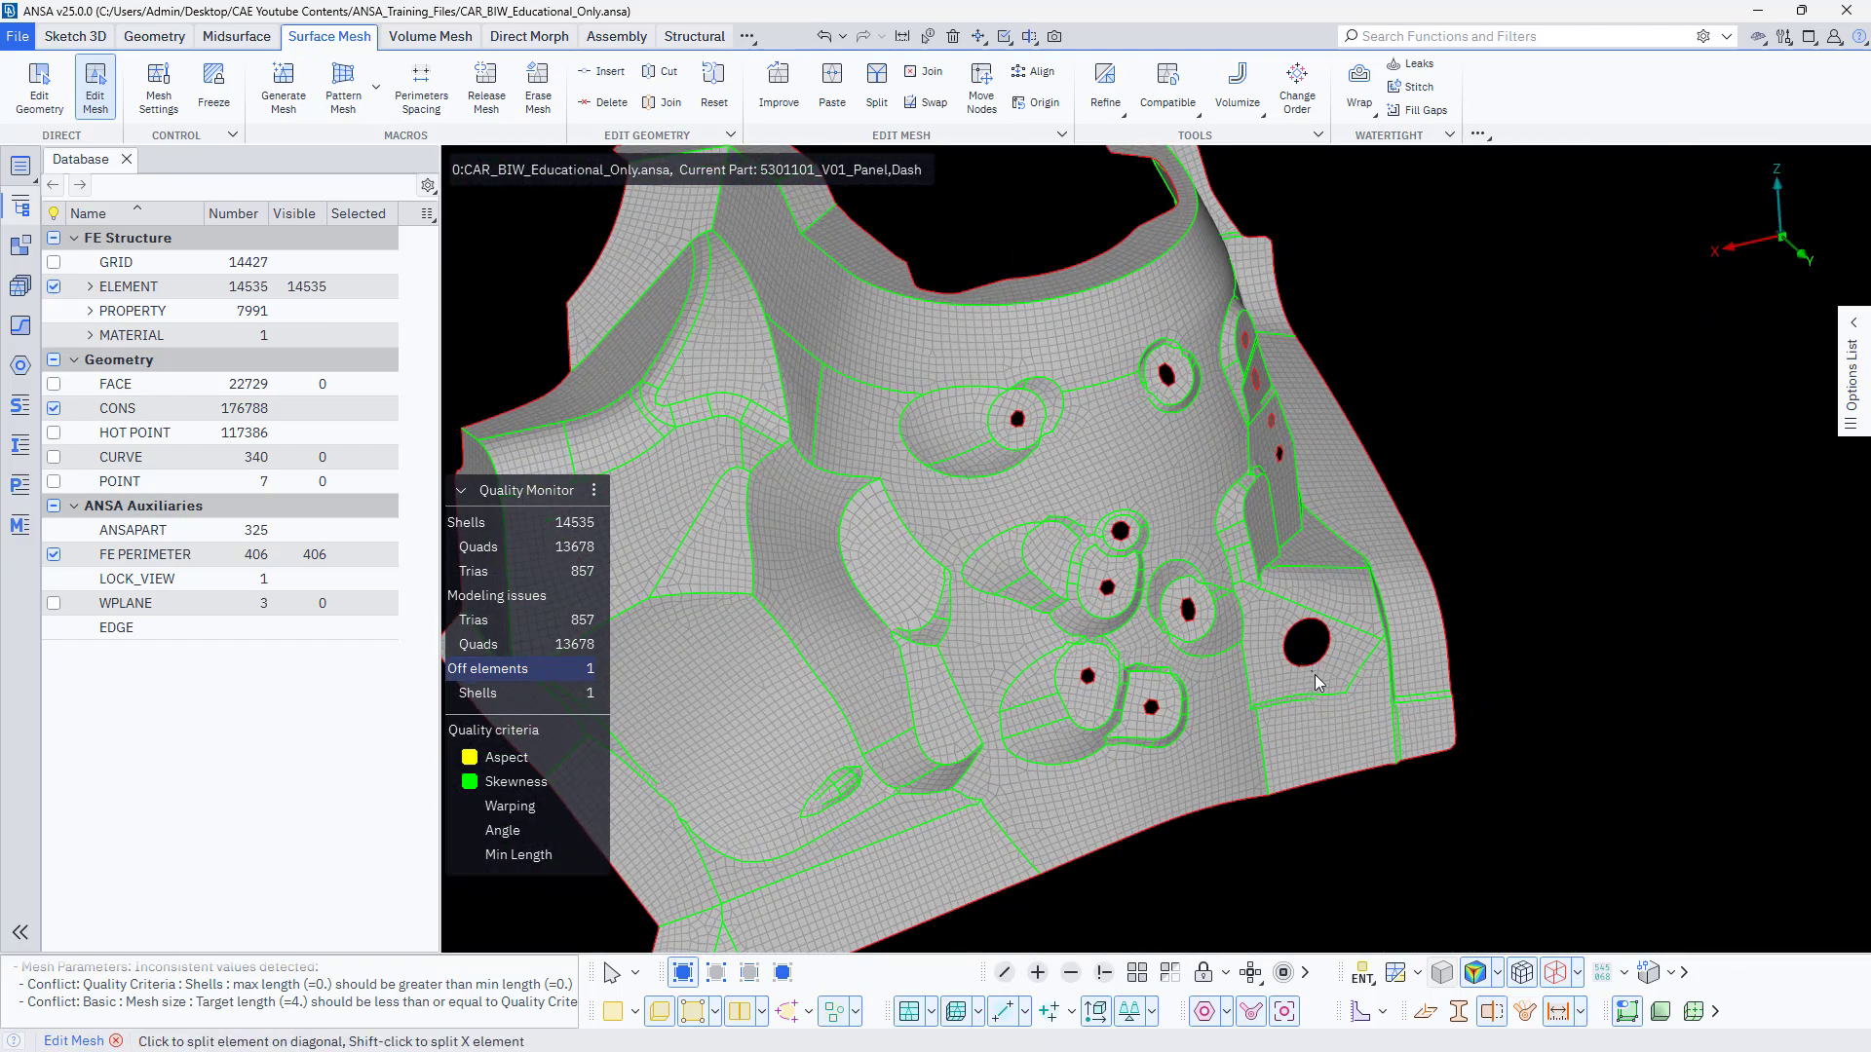
scroll(1313, 674, "down", 4)
scroll(1235, 740, "up", 4)
scroll(1237, 770, "down", 10)
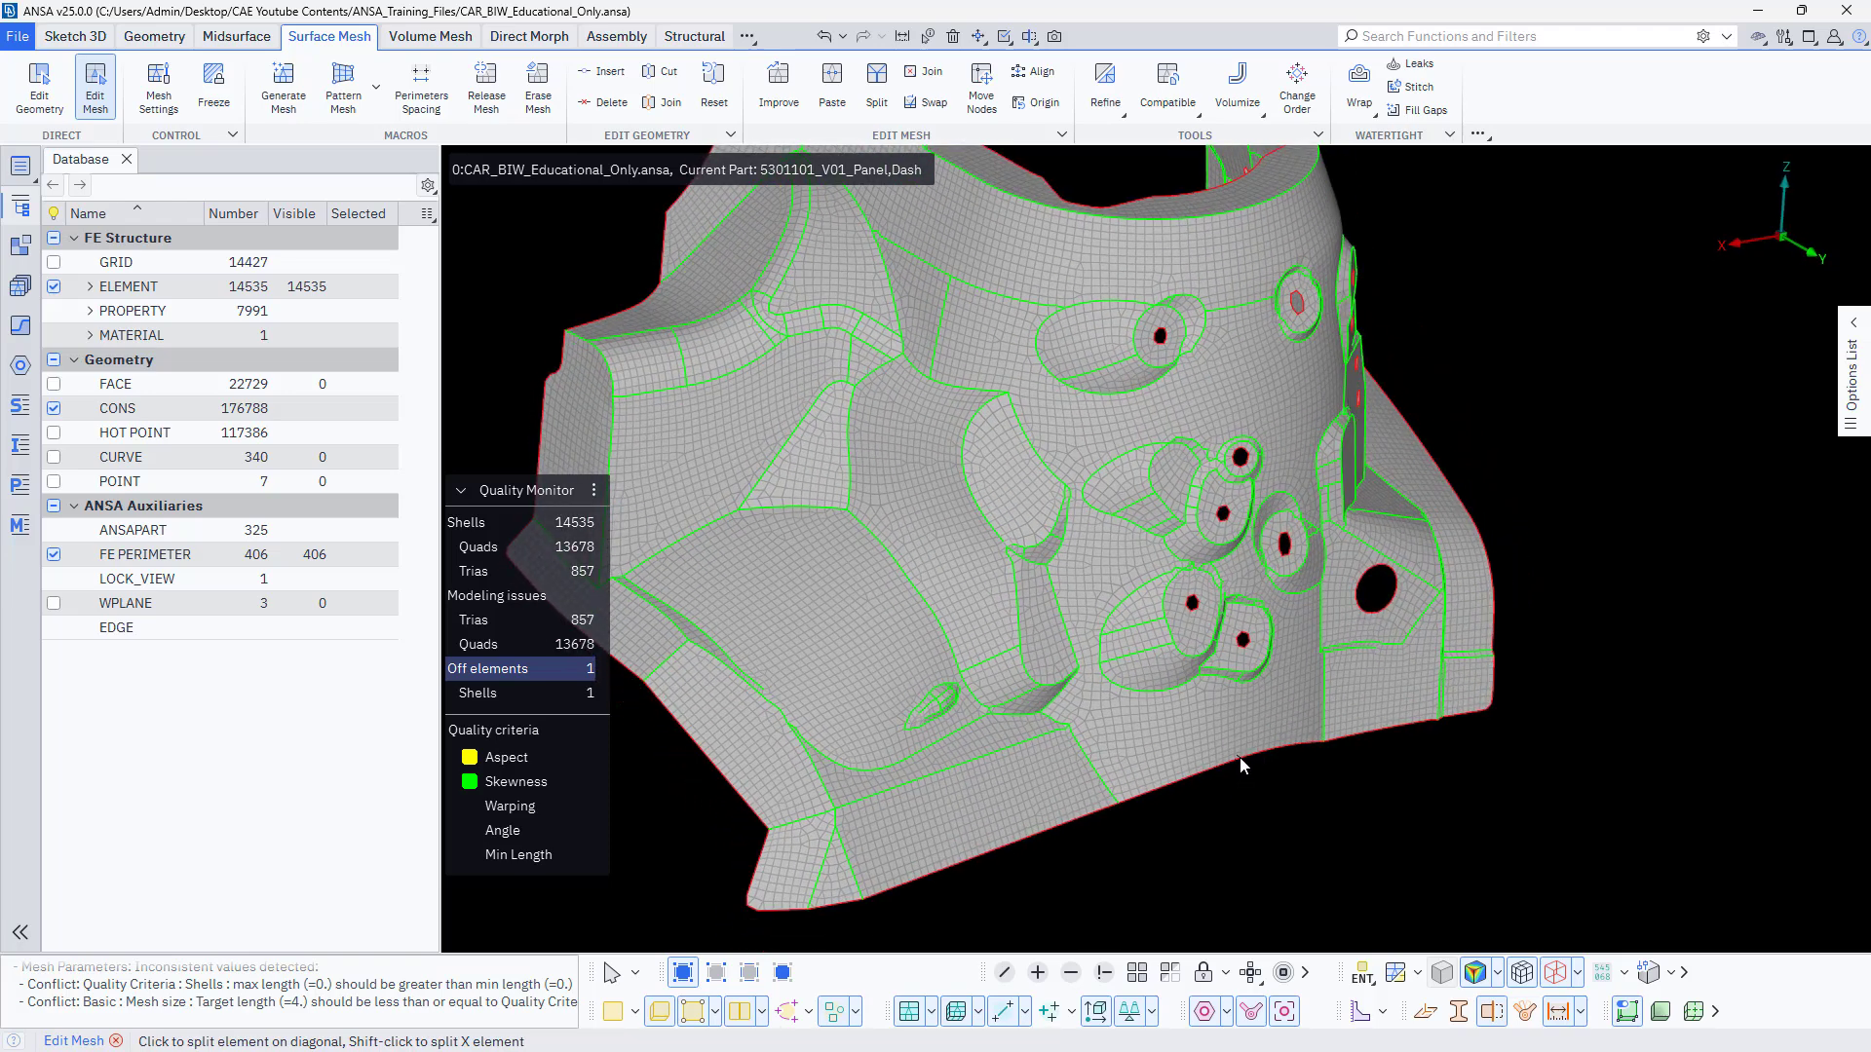
scroll(1242, 785, "up", 4)
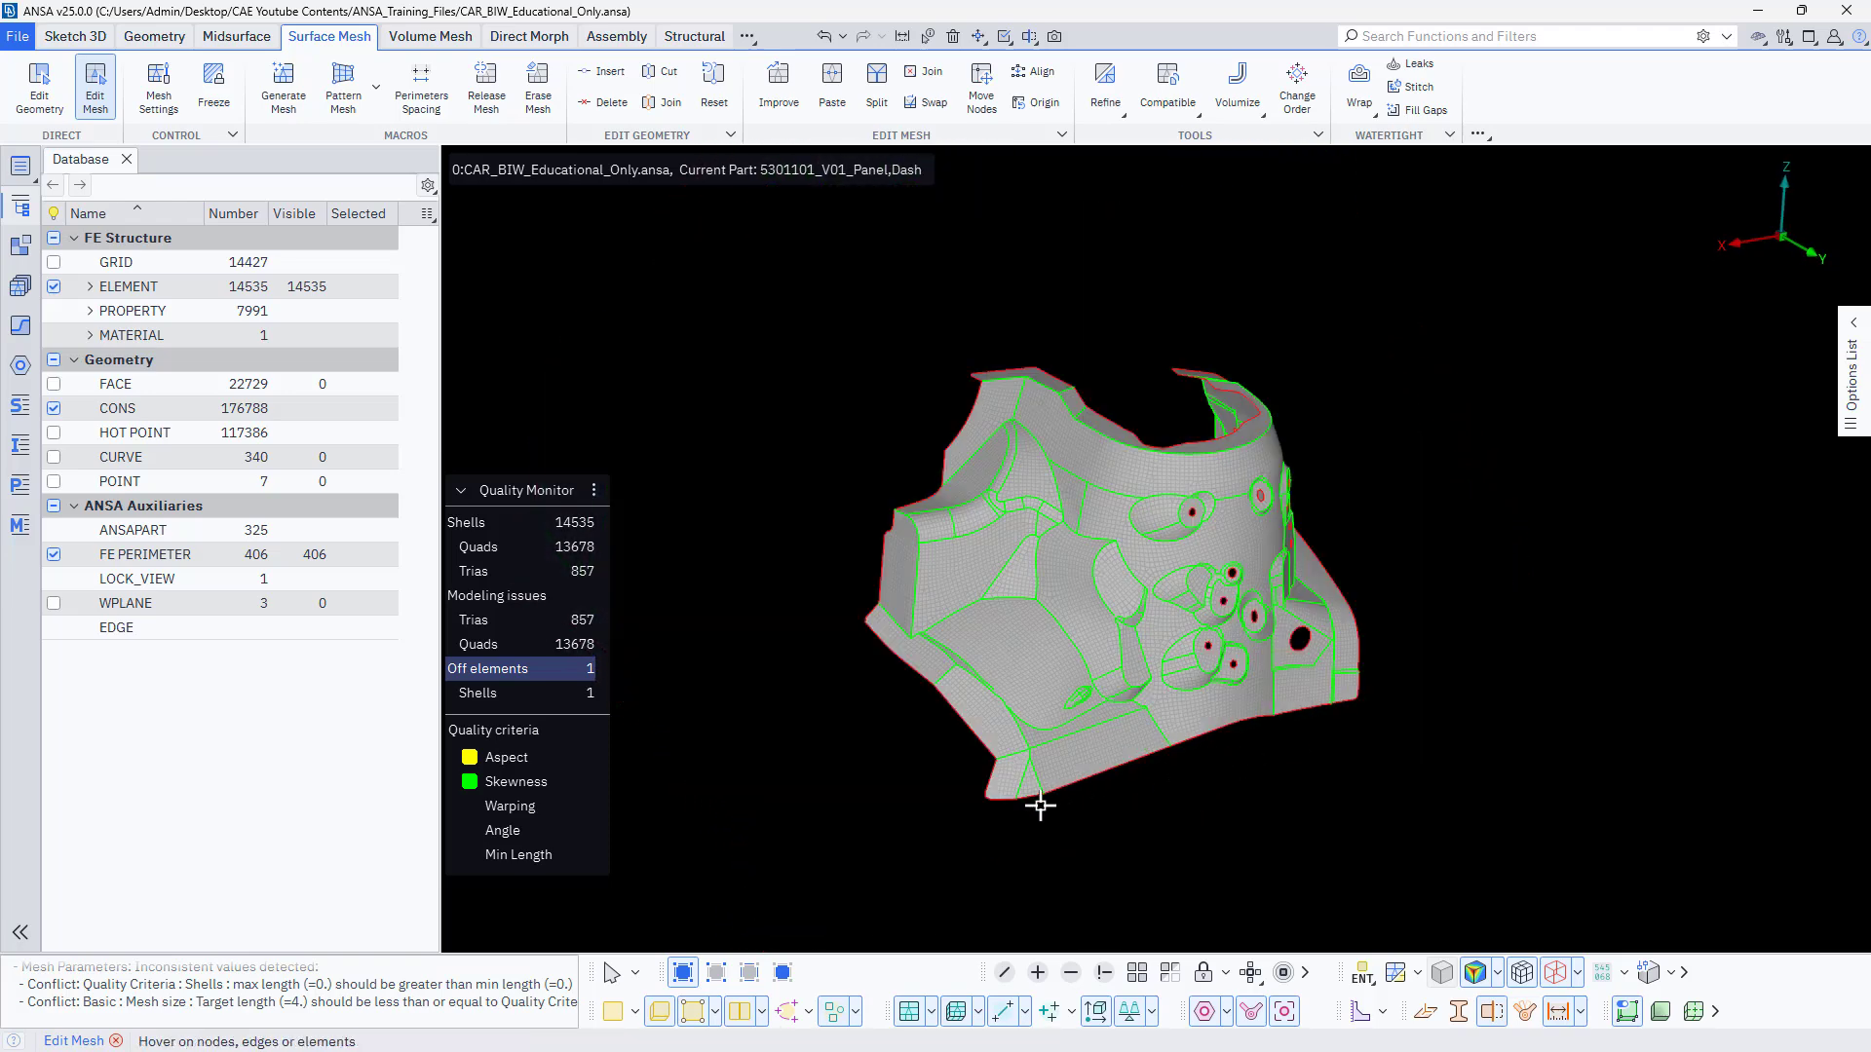
middle_click_drag(846, 821, 839, 843, "ctrl")
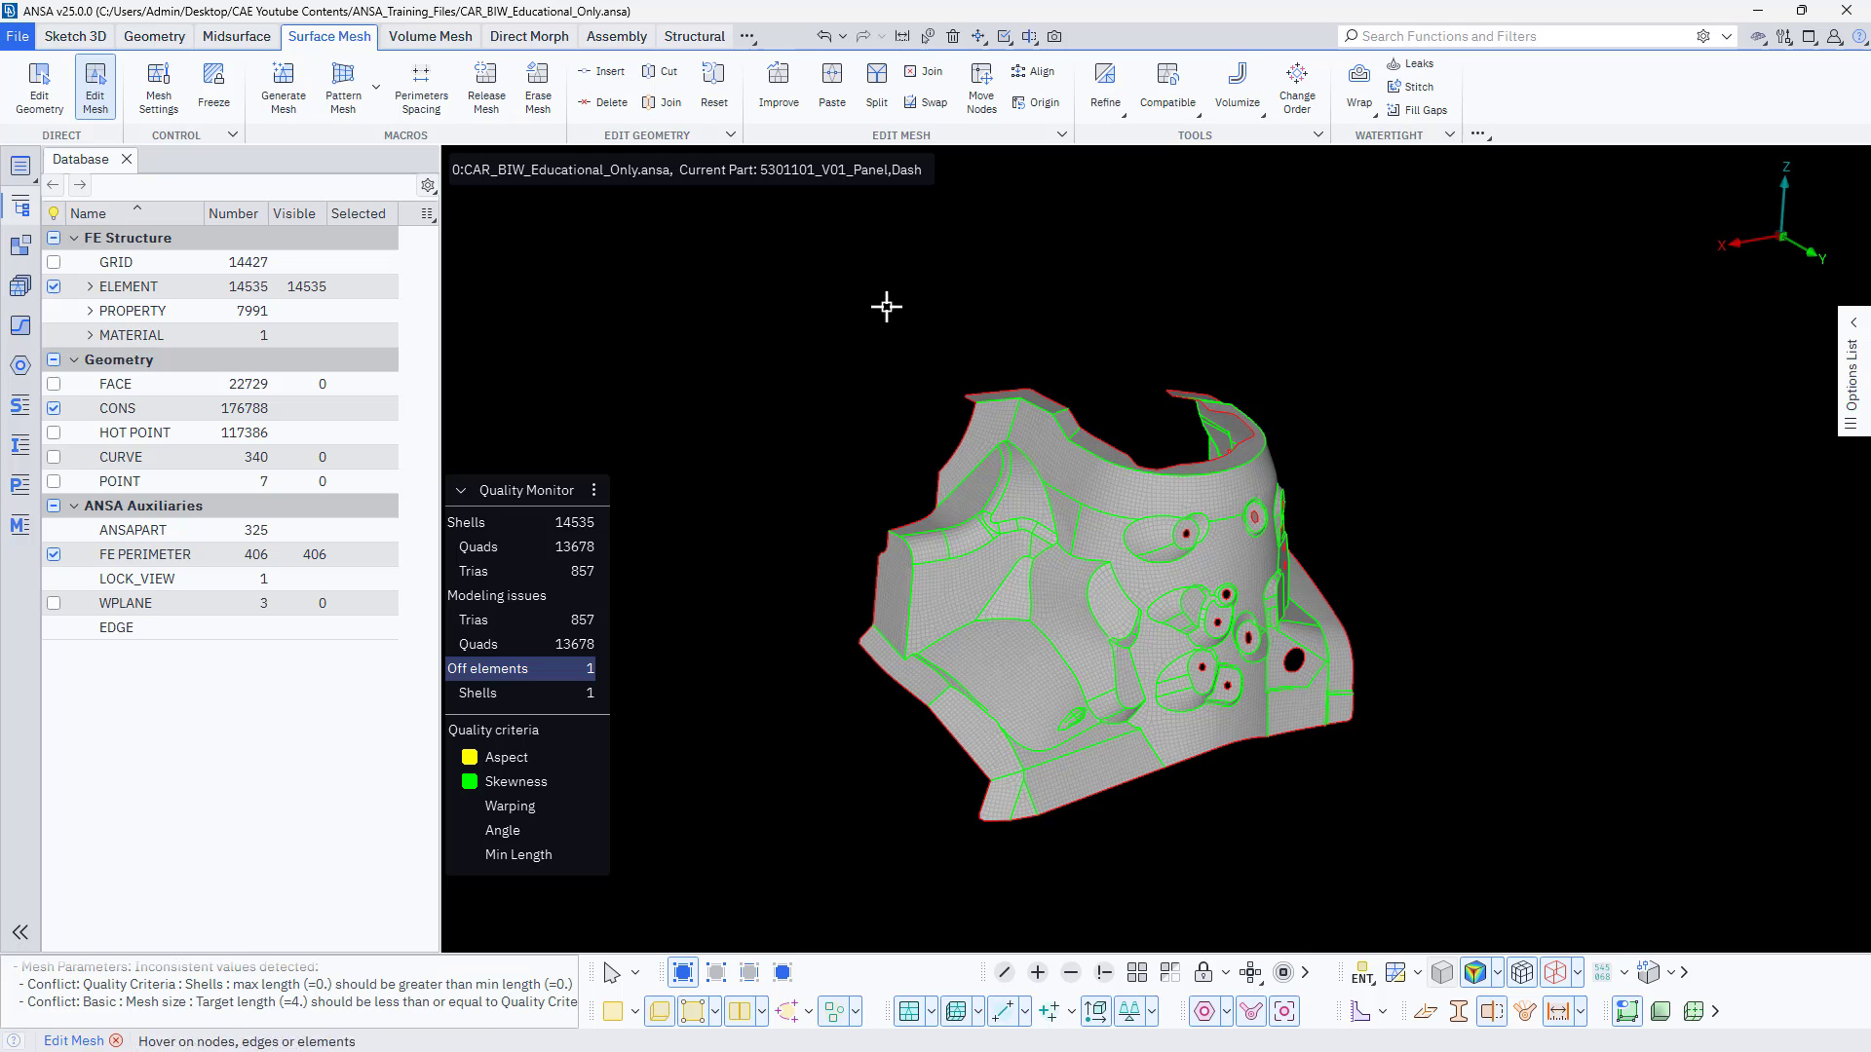
Bring up the Views tool set from the additional Tools categories.
left_click(751, 39)
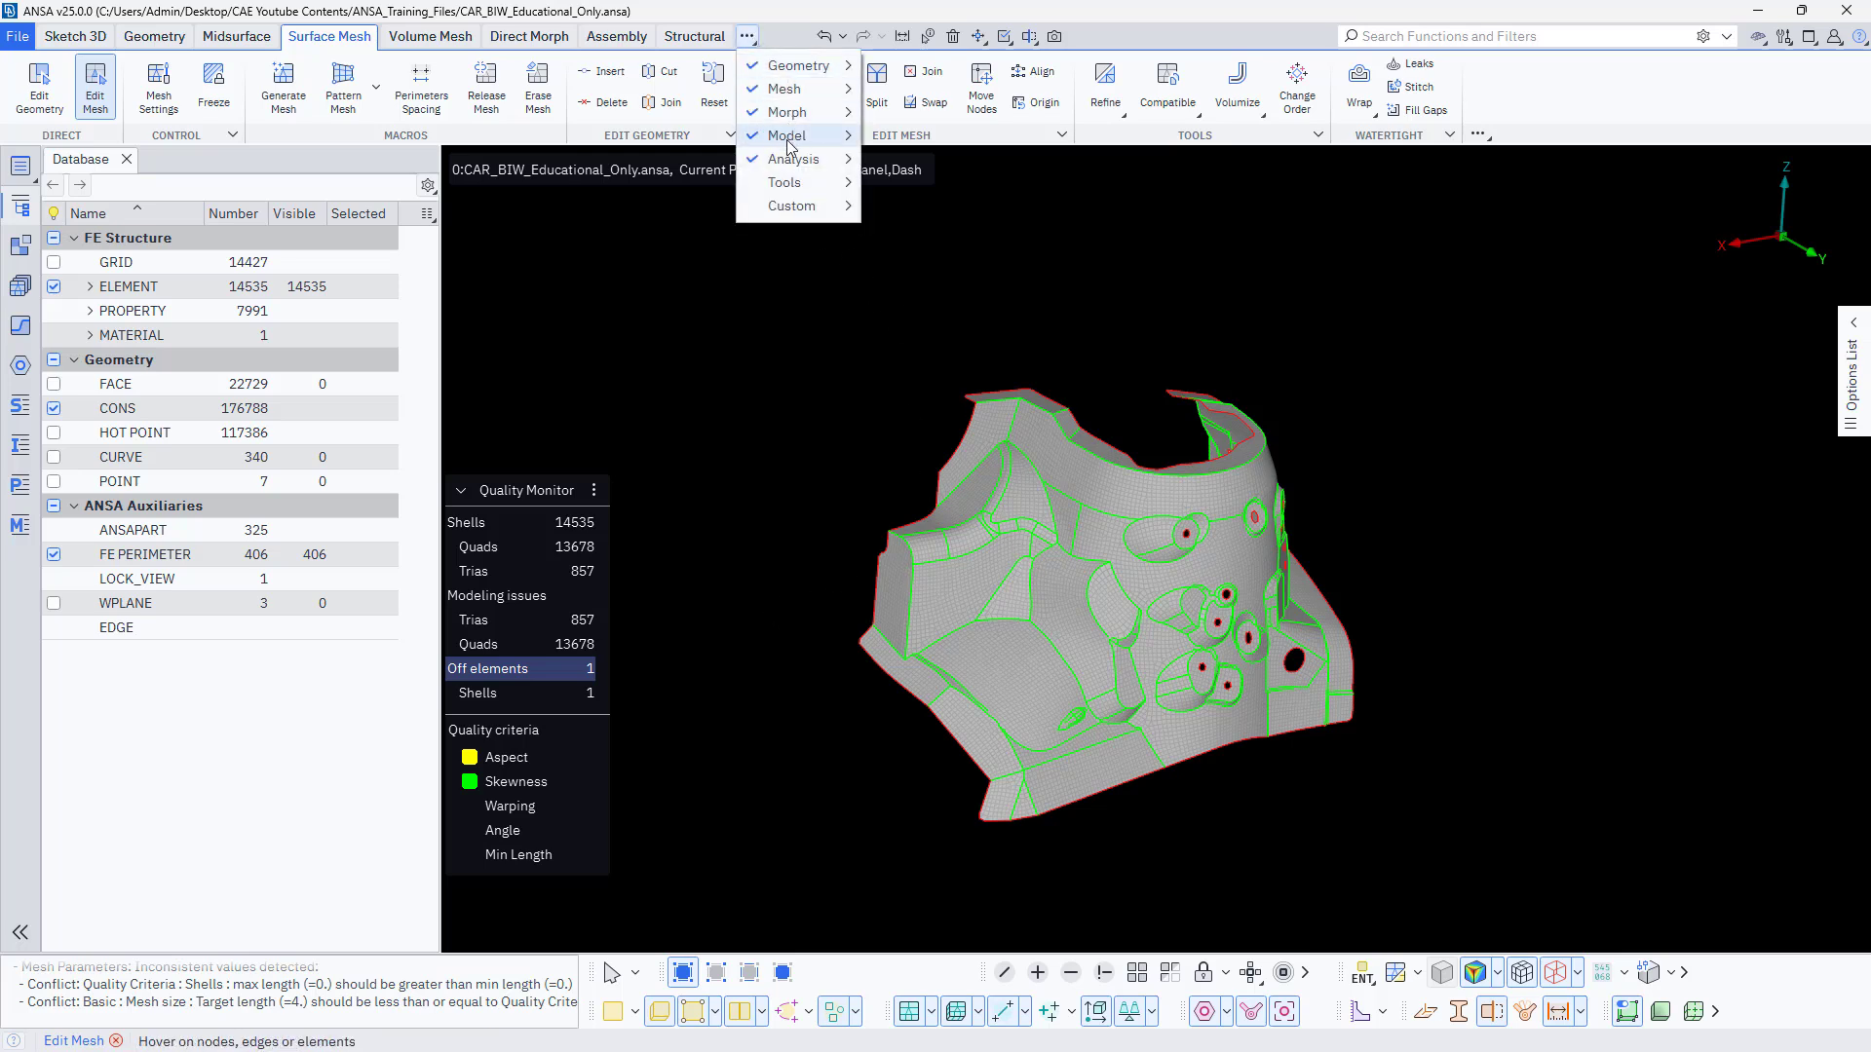
mouse_move(799, 183)
left_click(914, 183)
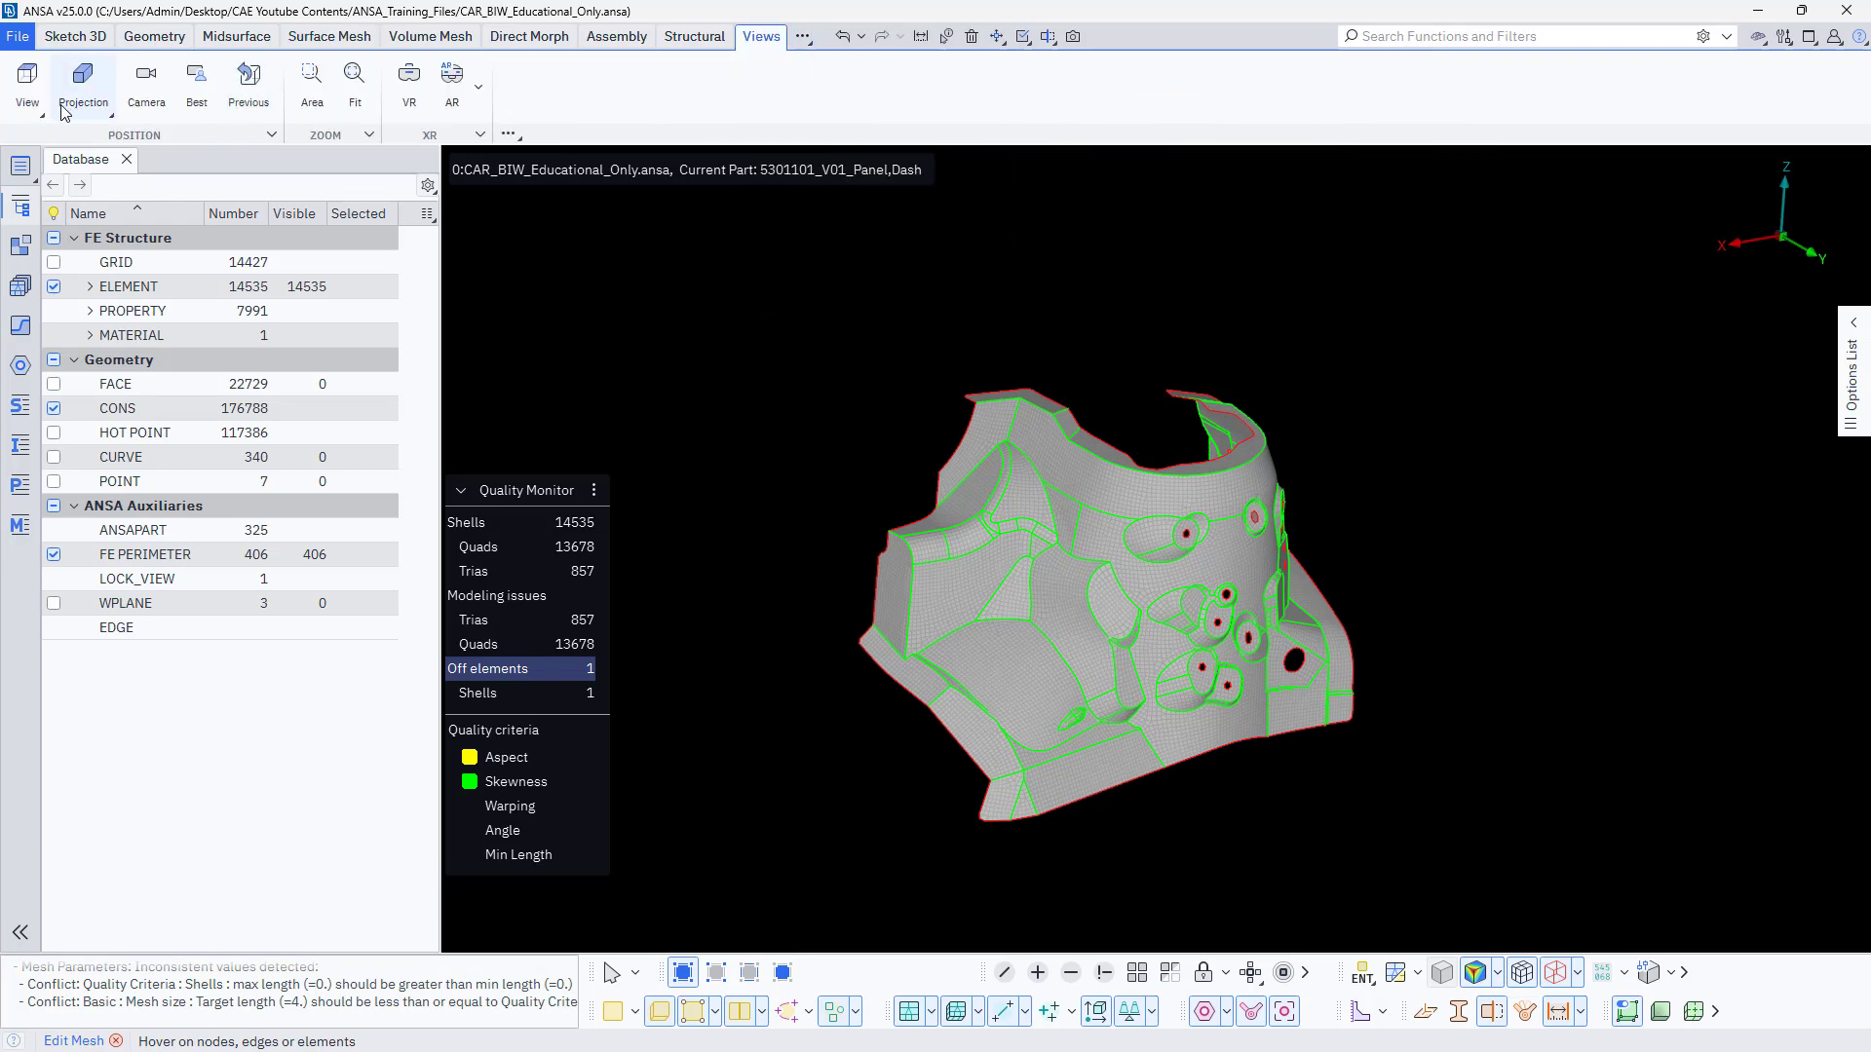
Apply the preset Top view to the dash panel and look through the list of preset view orientations.
left_click(28, 83)
left_click(44, 145)
left_click(27, 83)
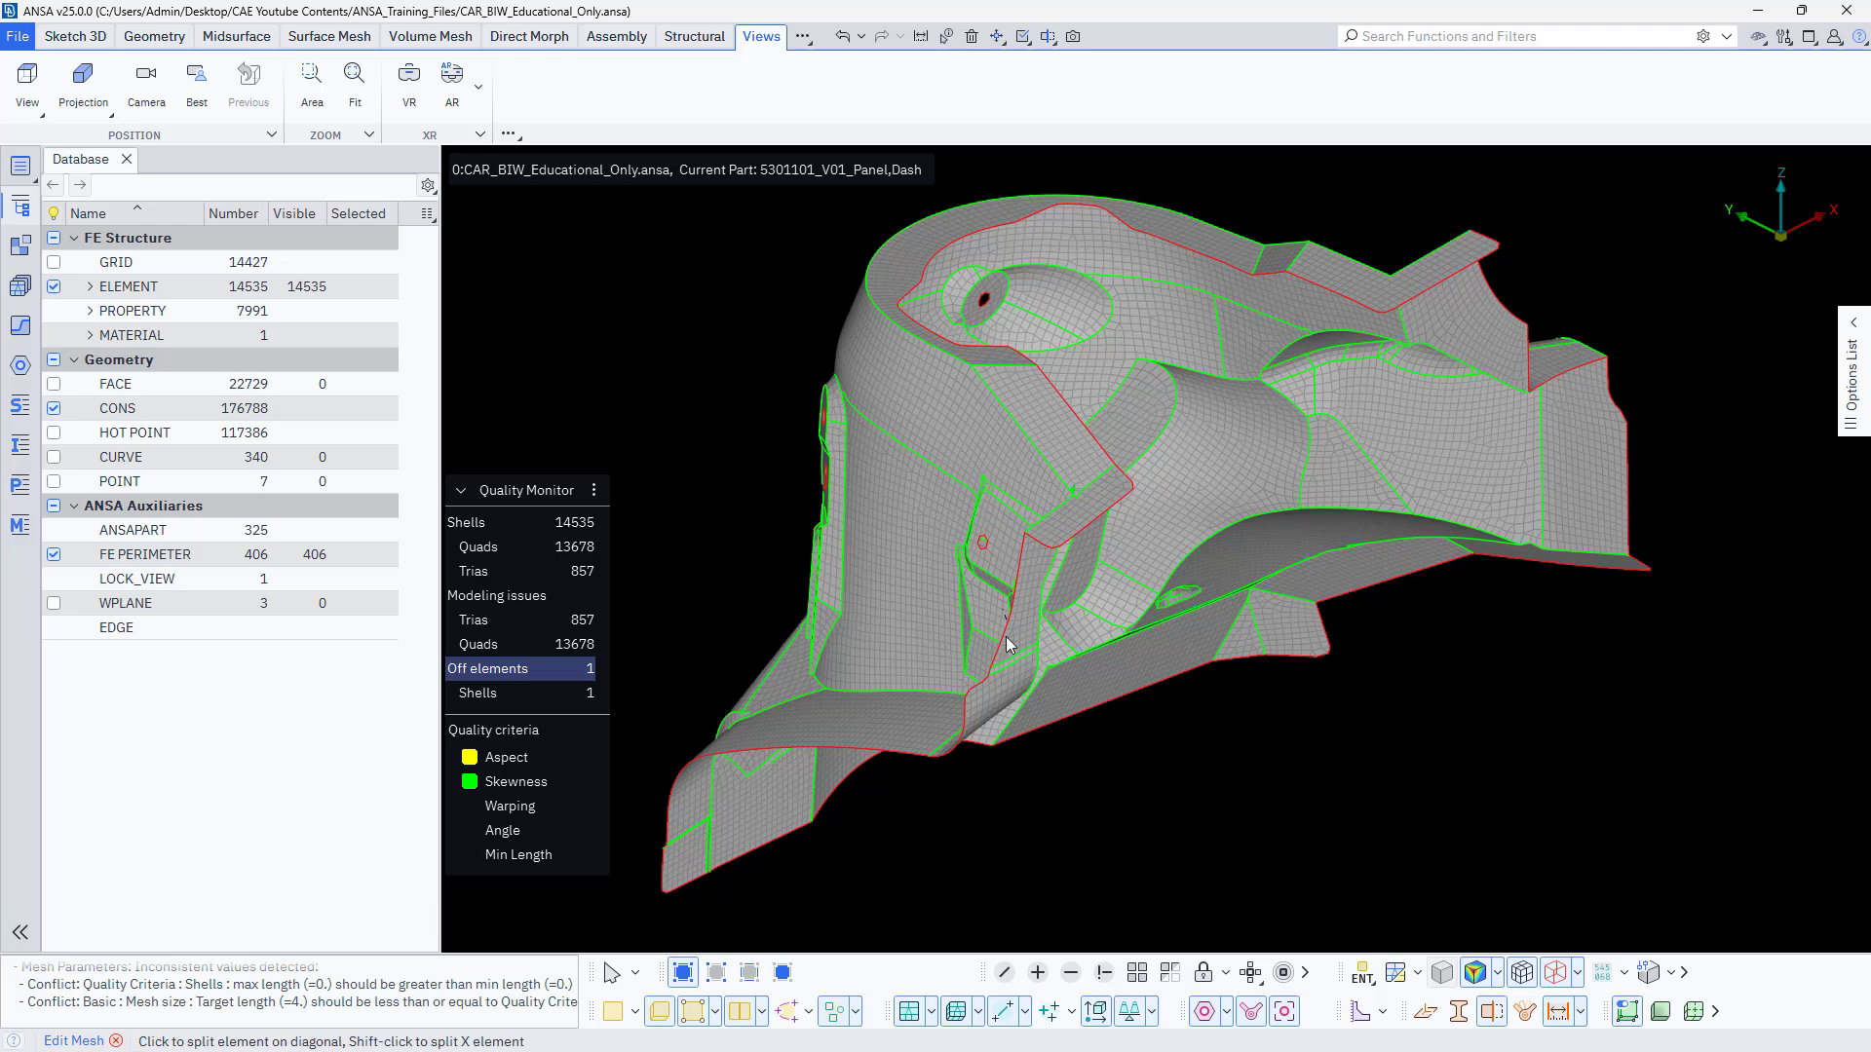
scroll(1125, 718, "down", 4)
left_click_drag(1111, 785, 1353, 772, "ctrl")
left_click(28, 83)
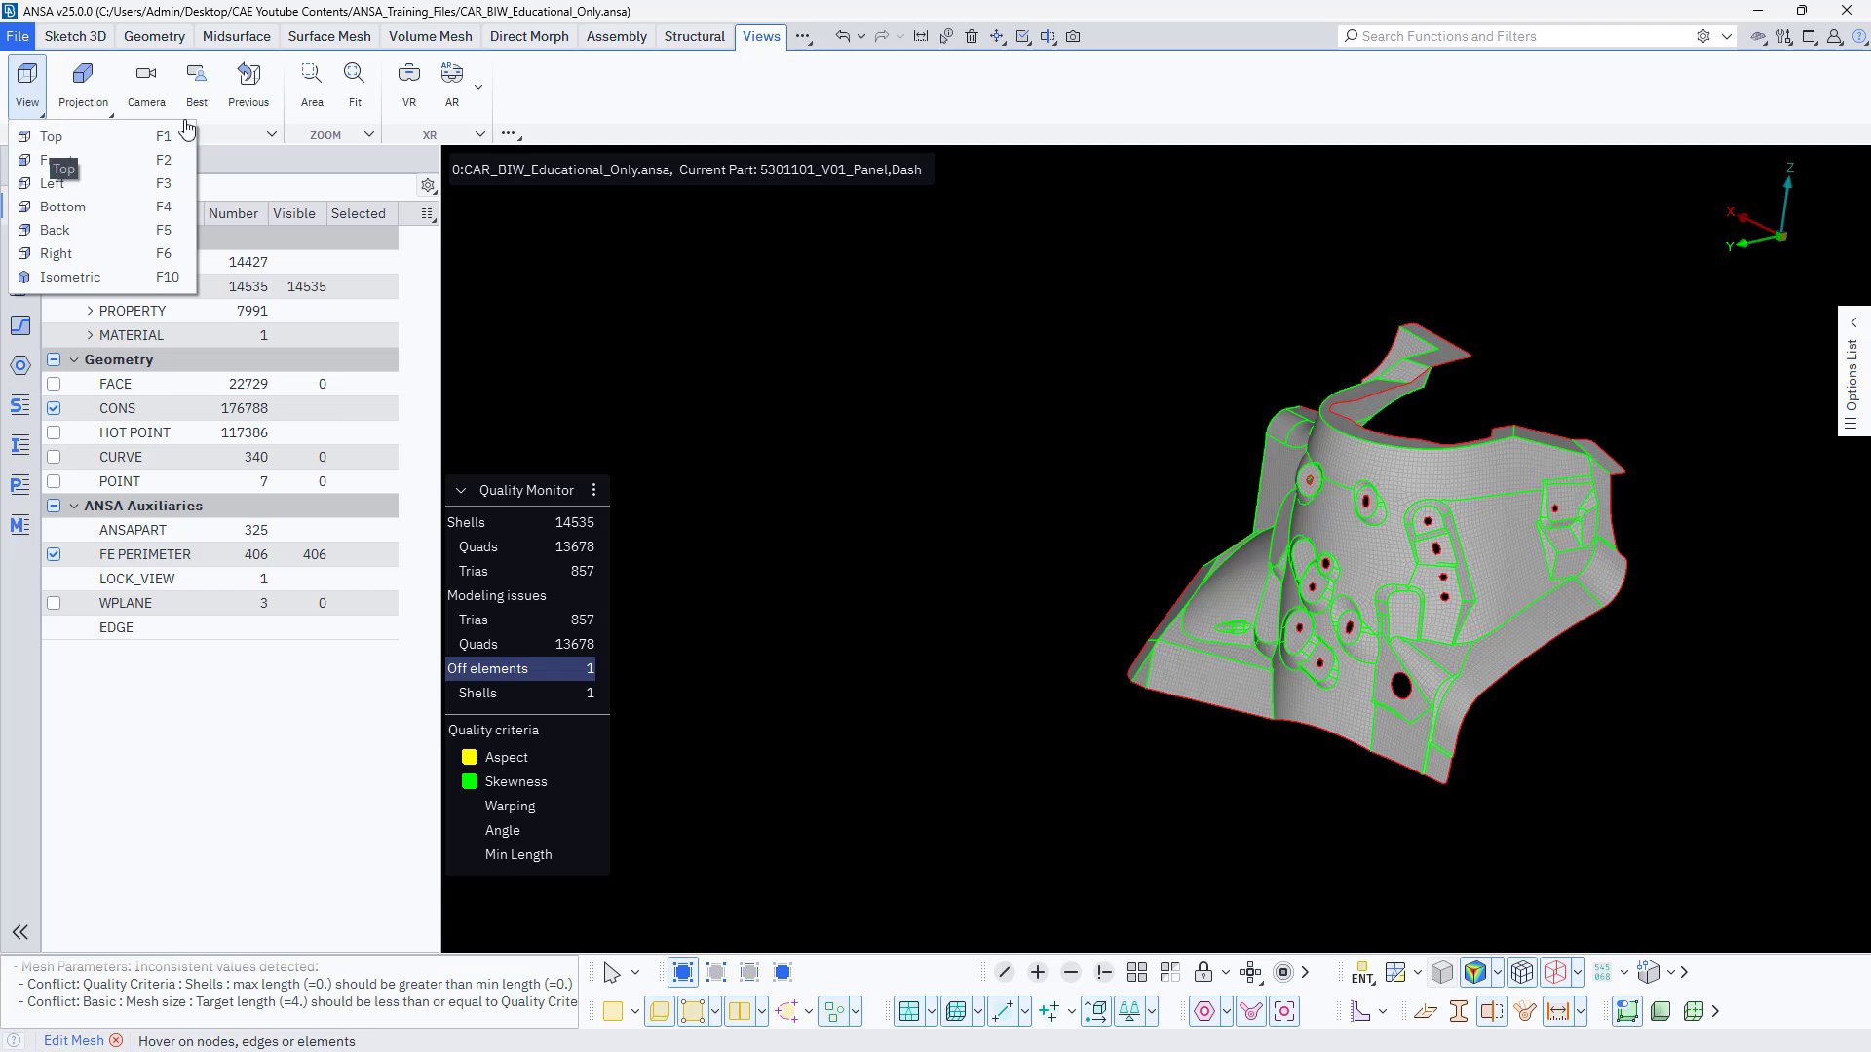
left_click(709, 307)
Fit the whole dash panel in view, and zoom by area onto its cluster of recessed holes.
left_click(354, 87)
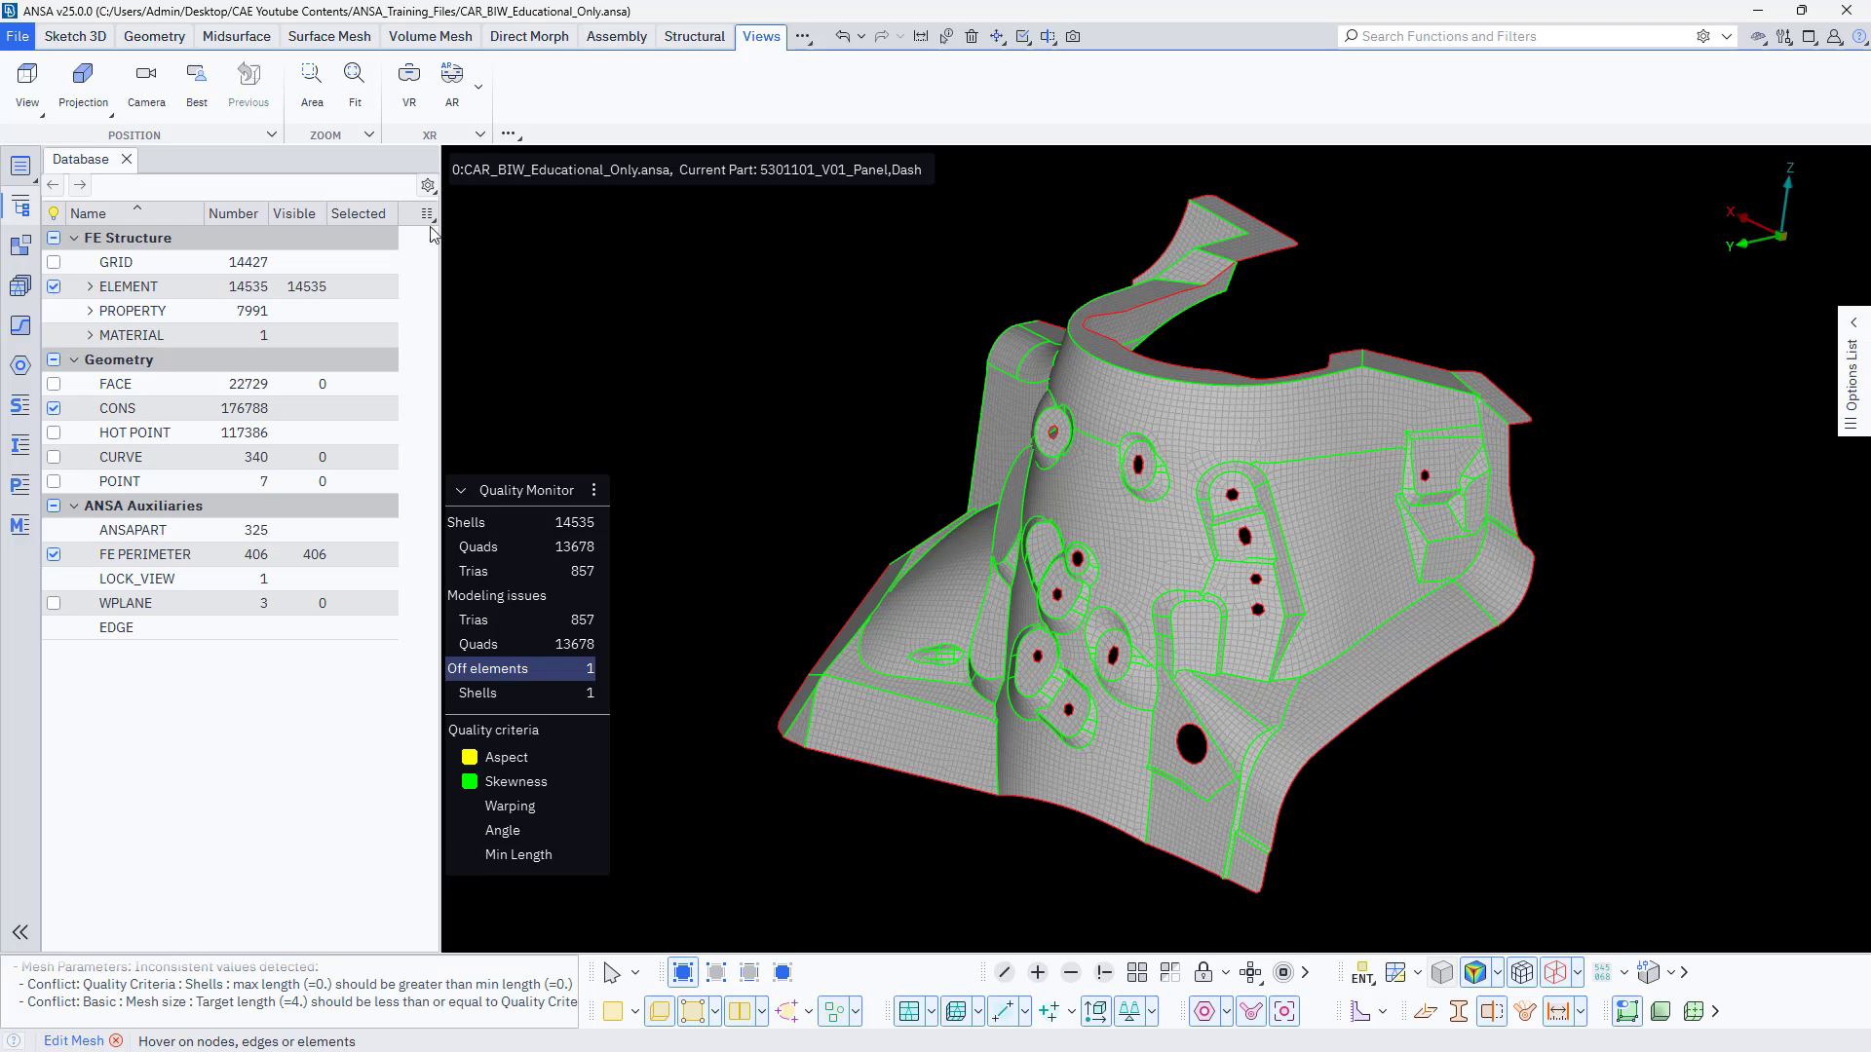
left_click(310, 83)
left_click_drag(864, 430, 1408, 853)
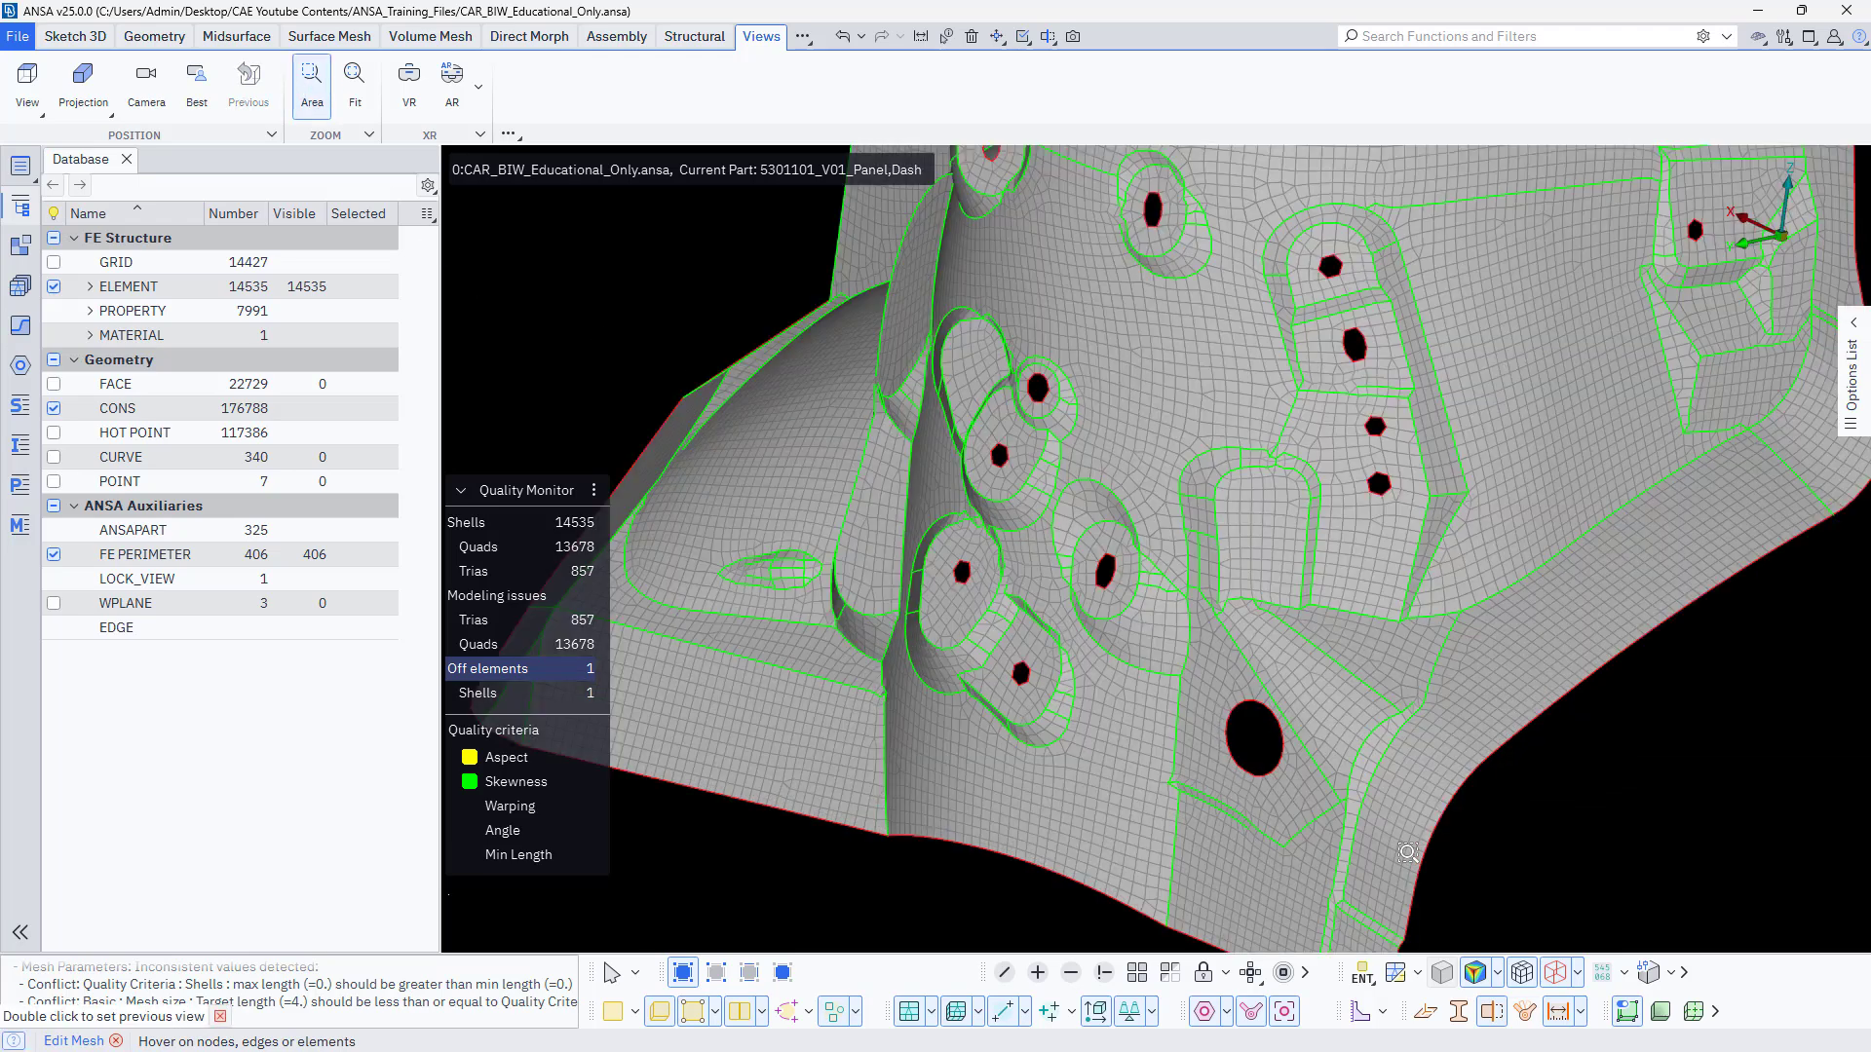
scroll(1164, 749, "down", 2)
scroll(1077, 786, "up", 2)
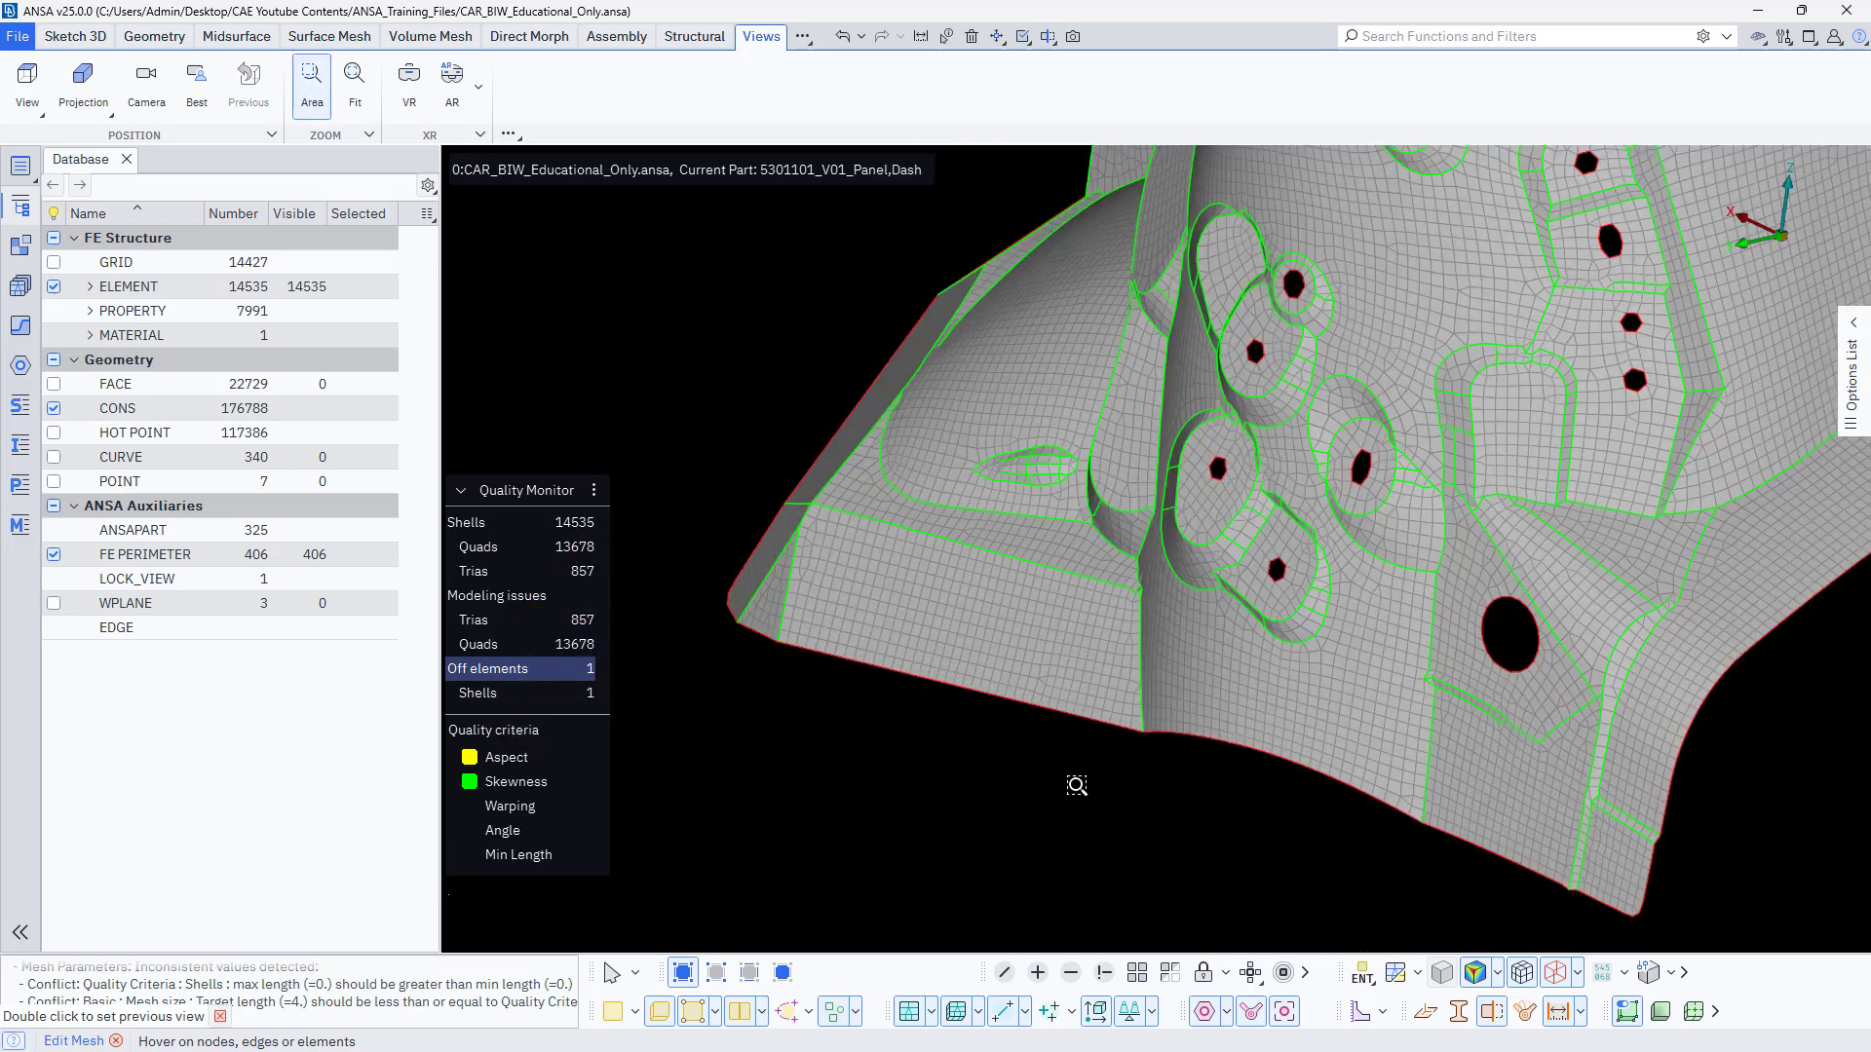
scroll(1073, 788, "down", 1)
left_click_drag(1072, 788, 861, 551, "ctrl")
middle_click_drag(860, 551, 886, 556, "ctrl")
Bring up the Sketch 3D tool set and examine the dash panel's mesh around the recessed holes up close.
left_click(76, 38)
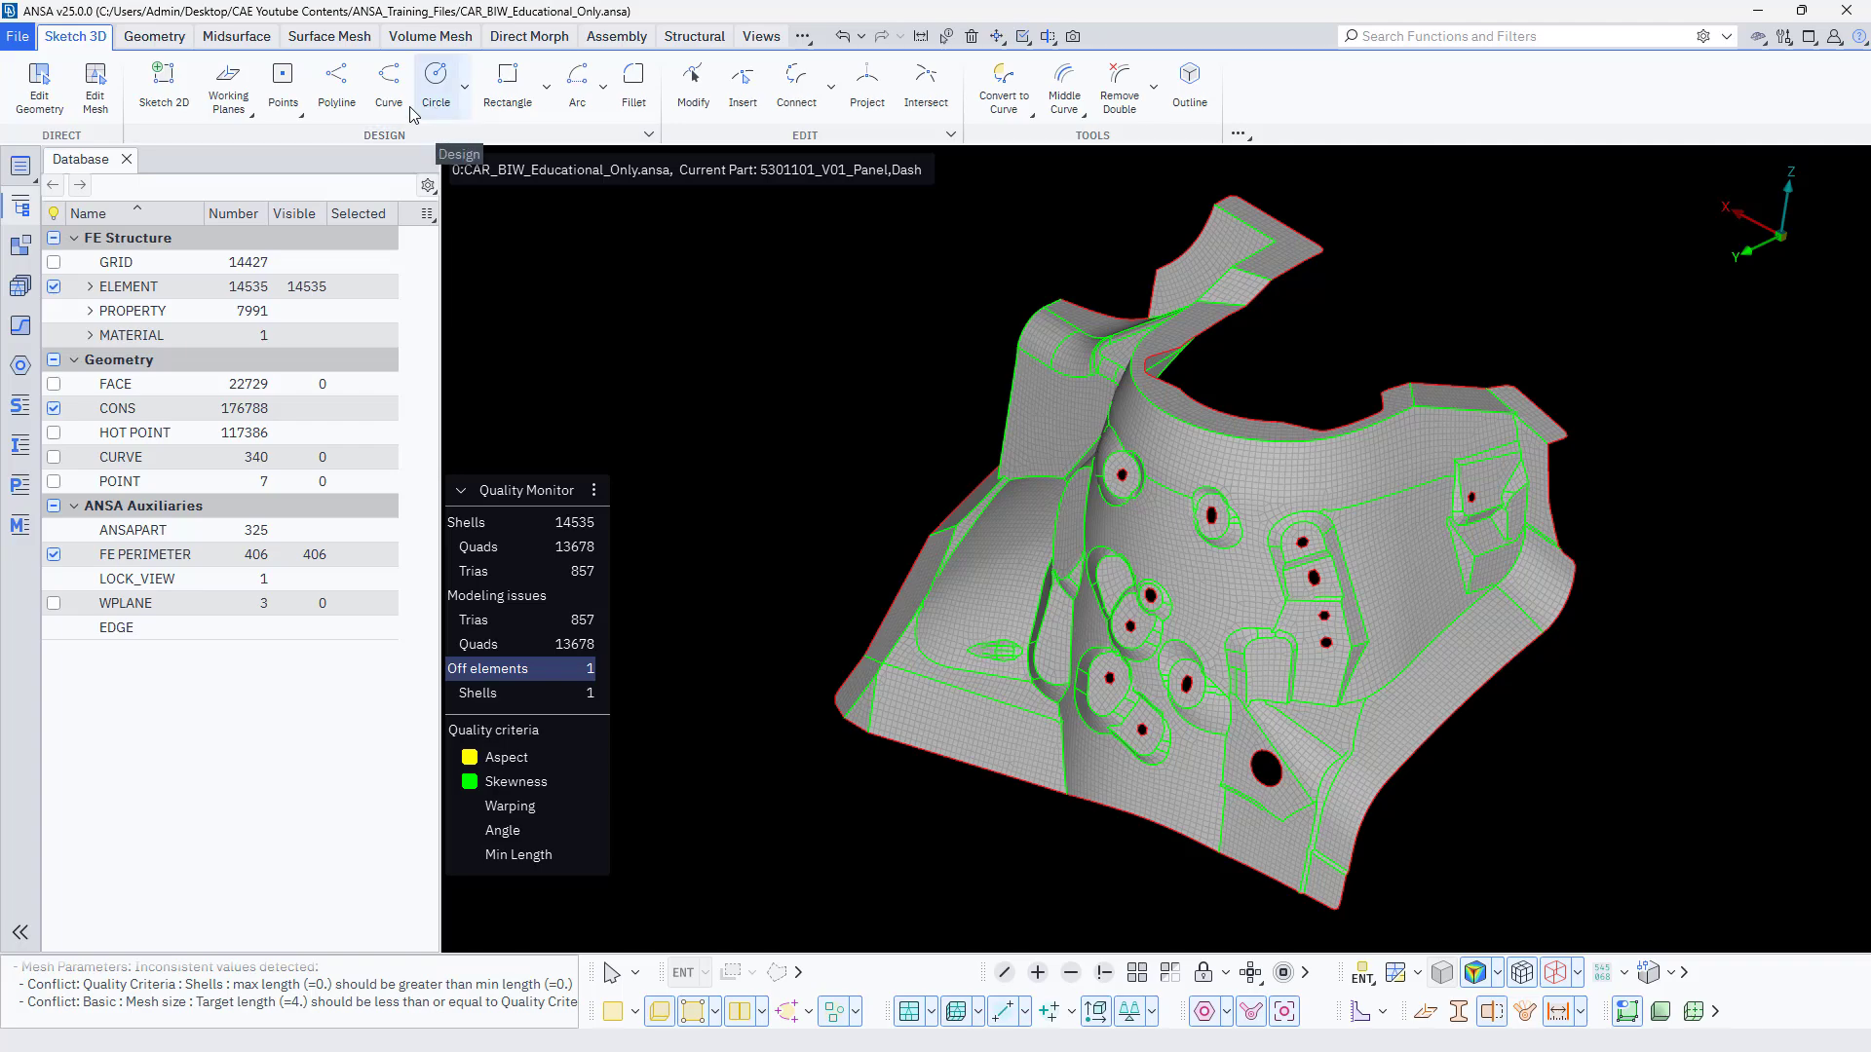
scroll(1199, 516, "up", 5)
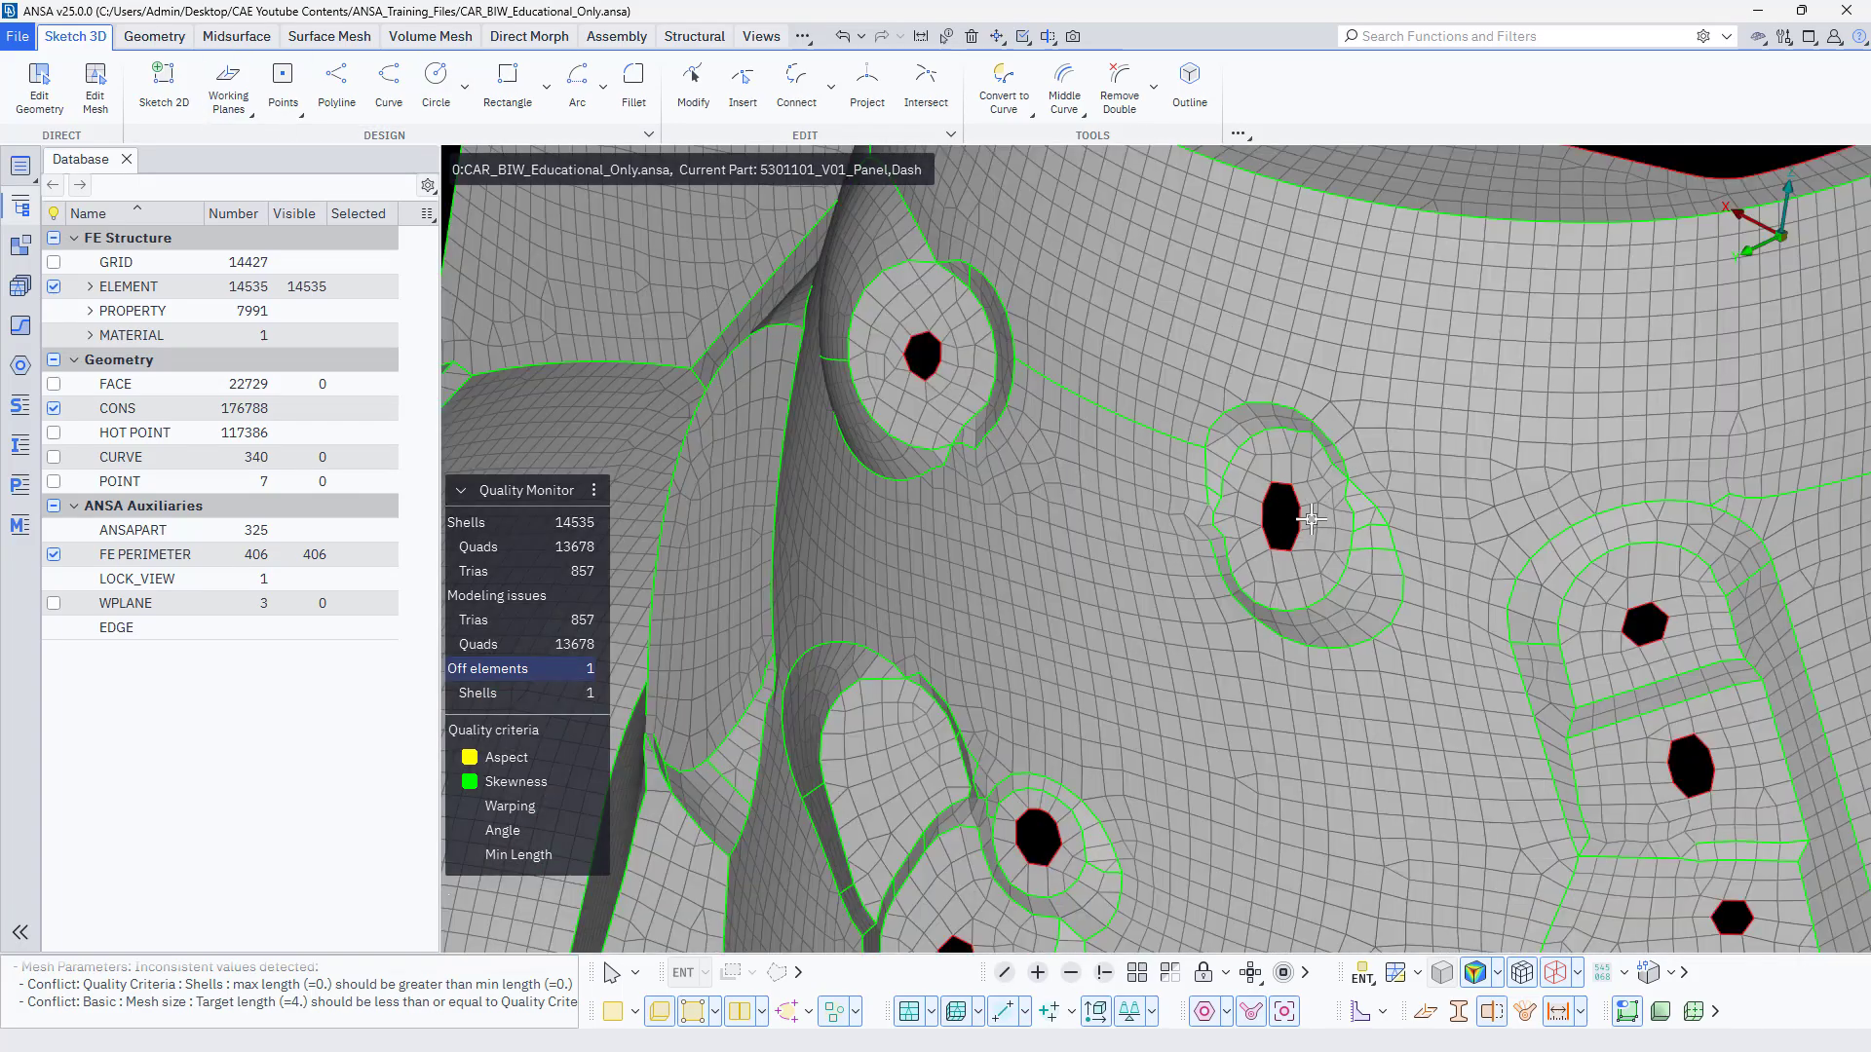
scroll(1638, 760, "up", 5)
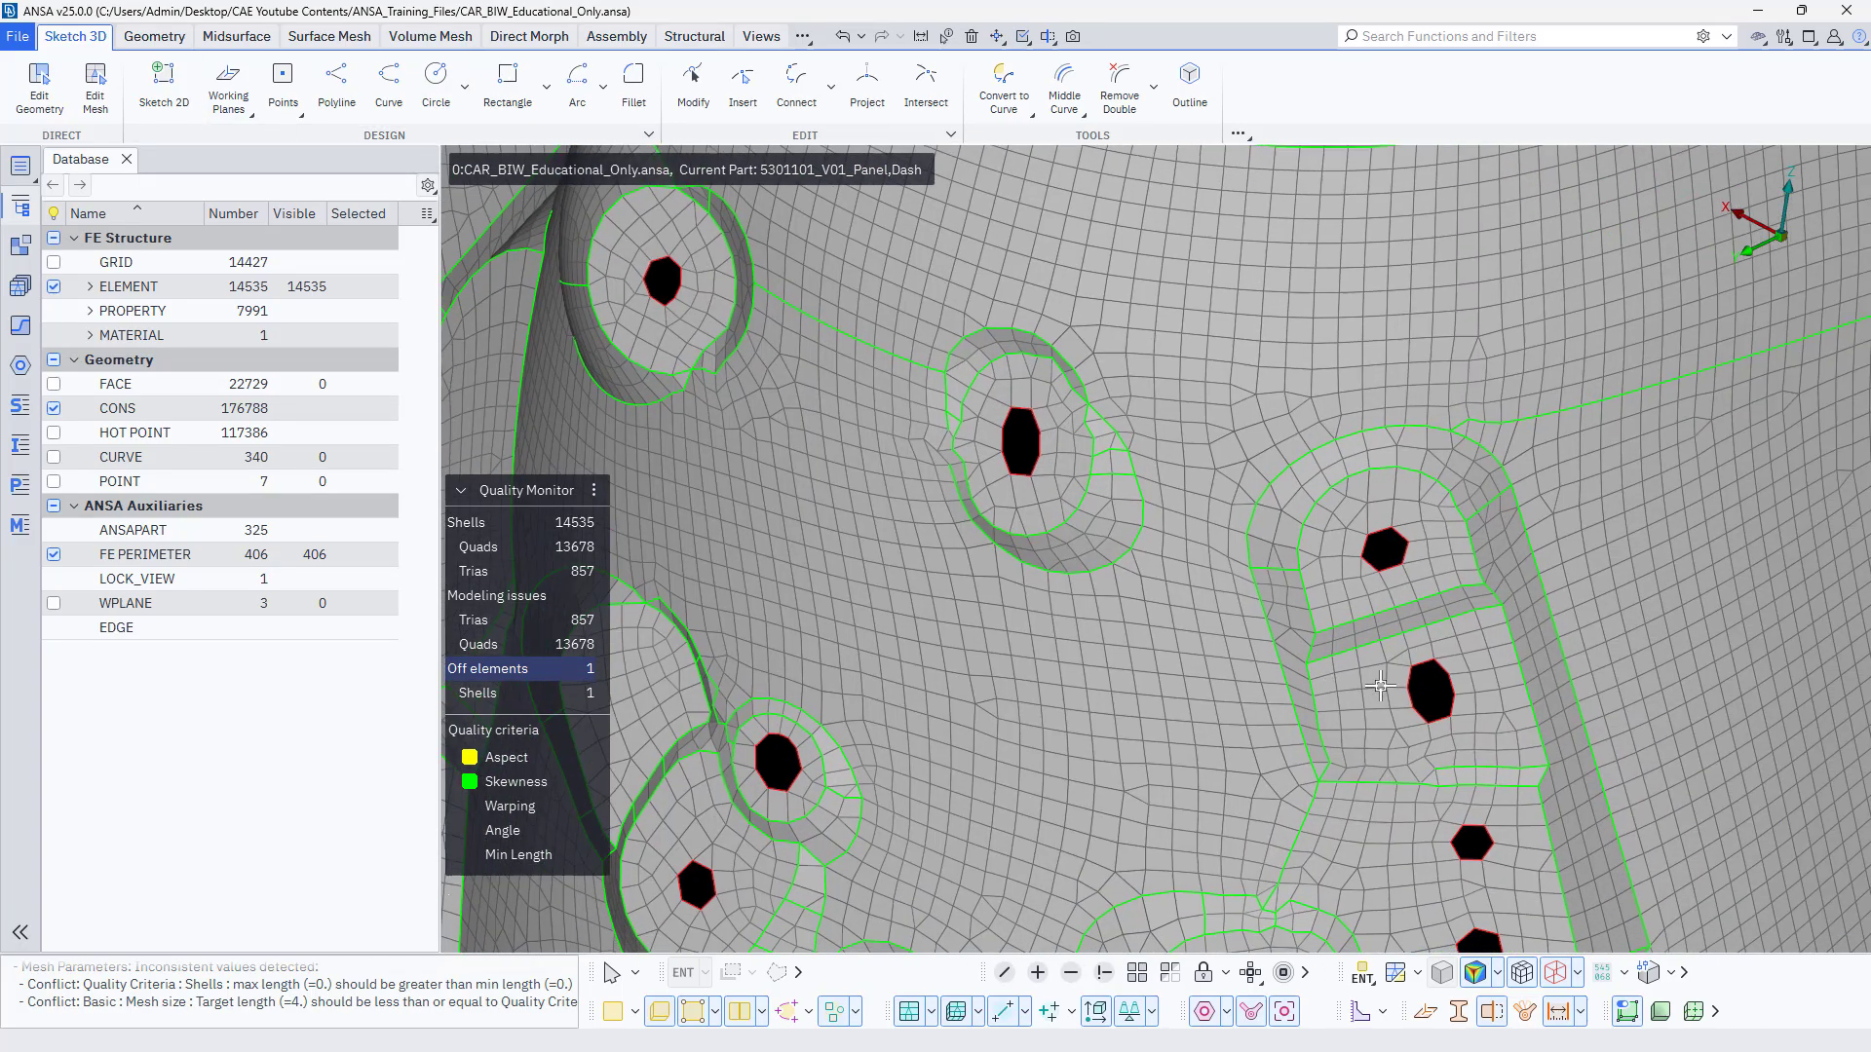
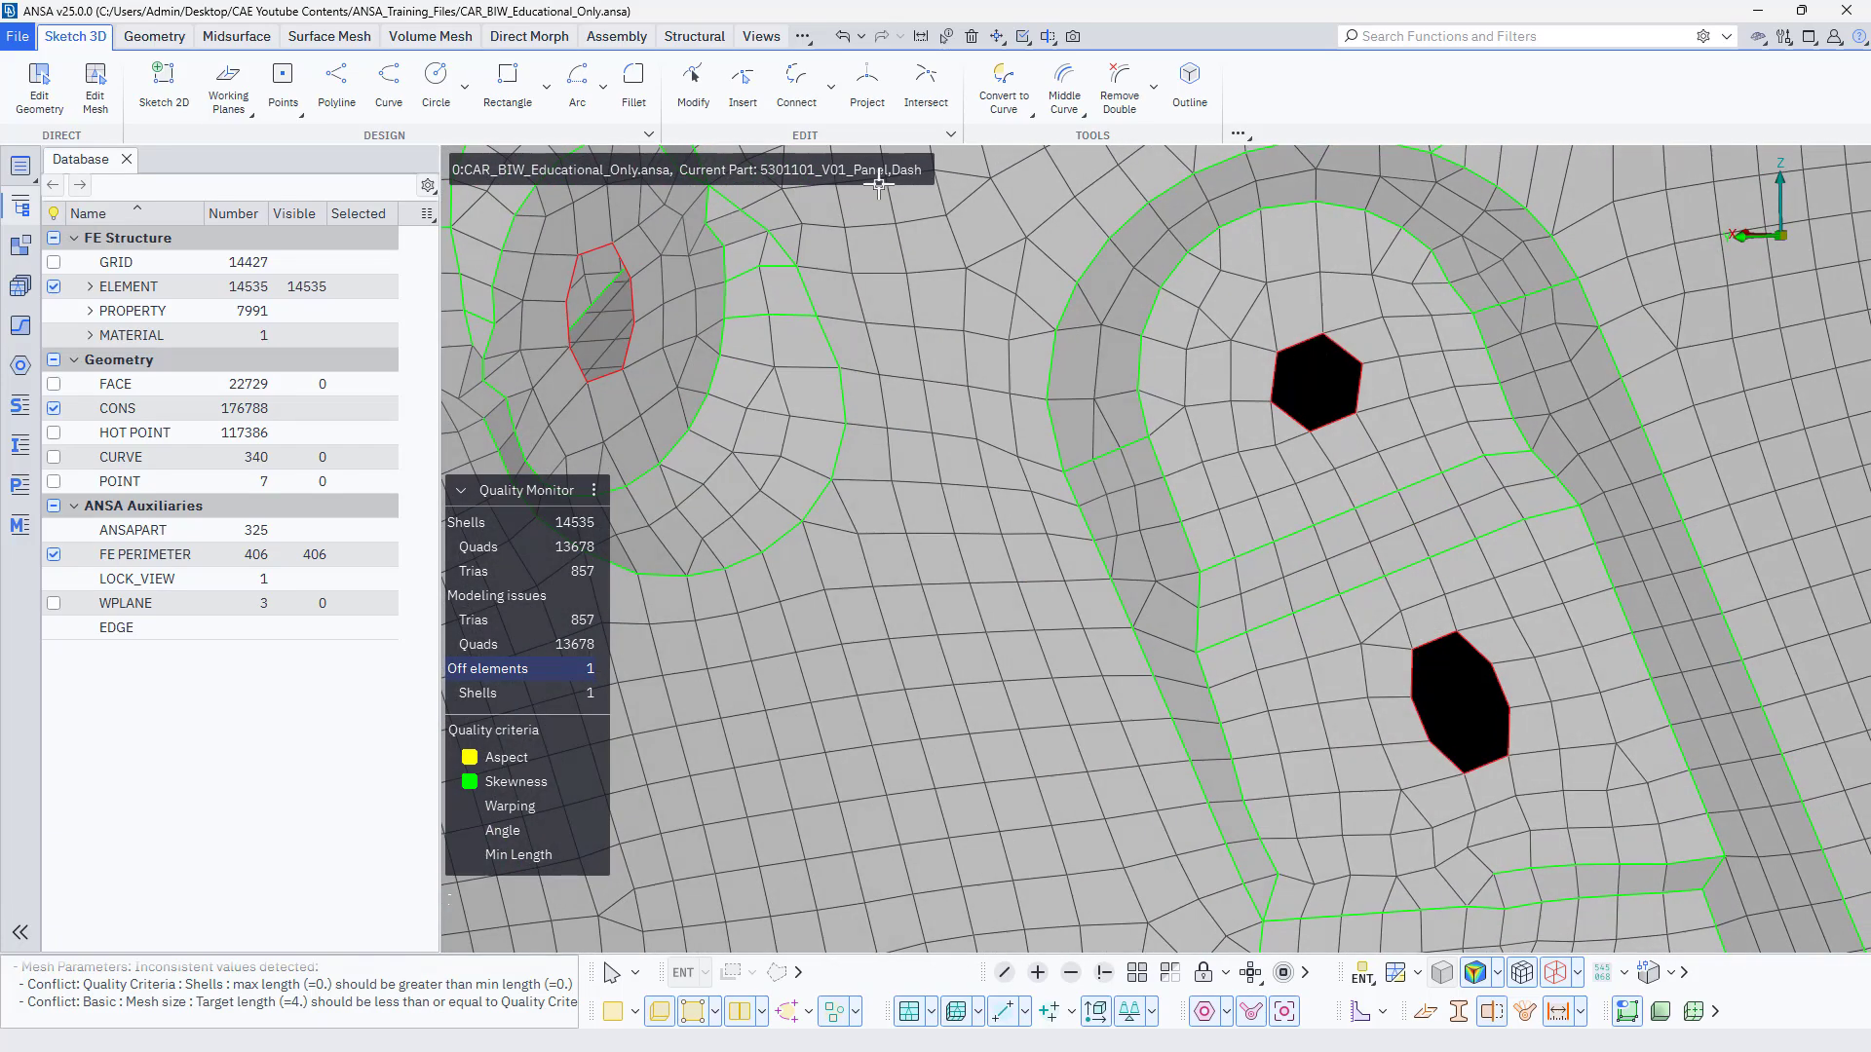
Create a point at the centre of gravity of the upper recessed hole's nodes and turn on the display of points.
left_click(283, 86)
mouse_move(307, 185)
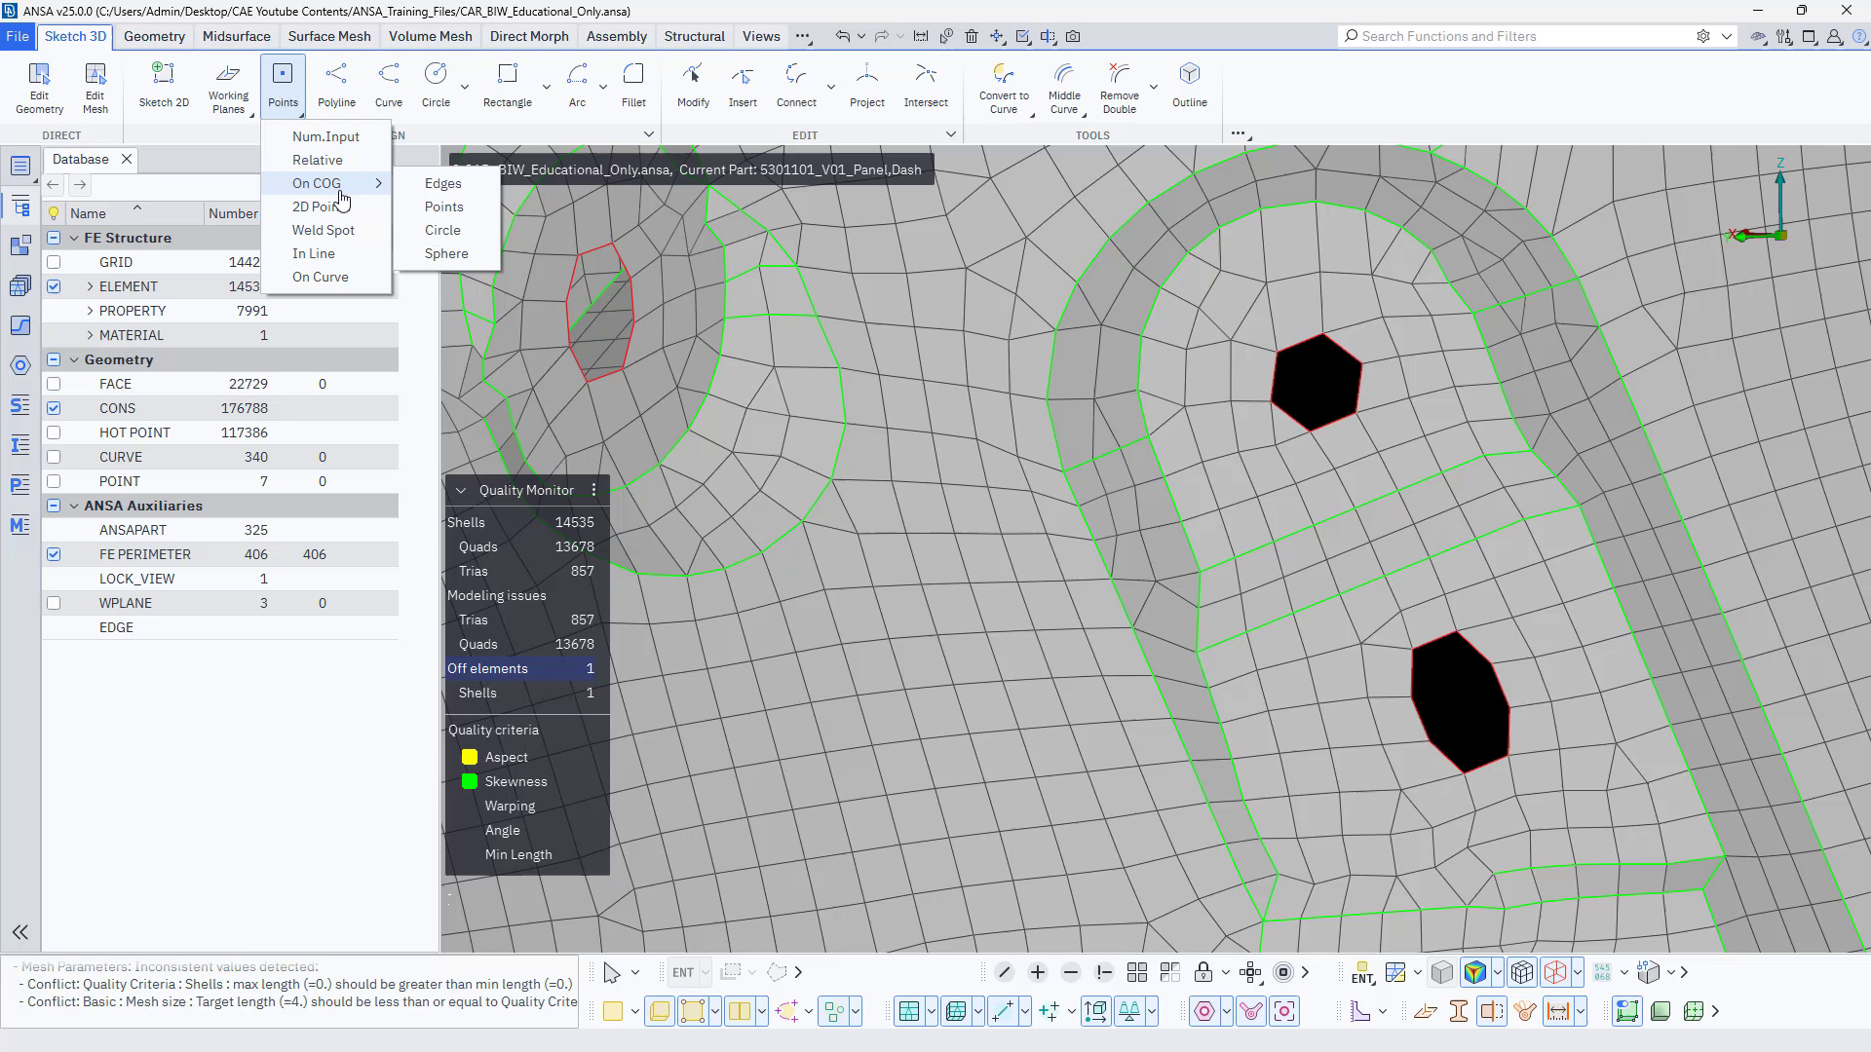
left_click(456, 209)
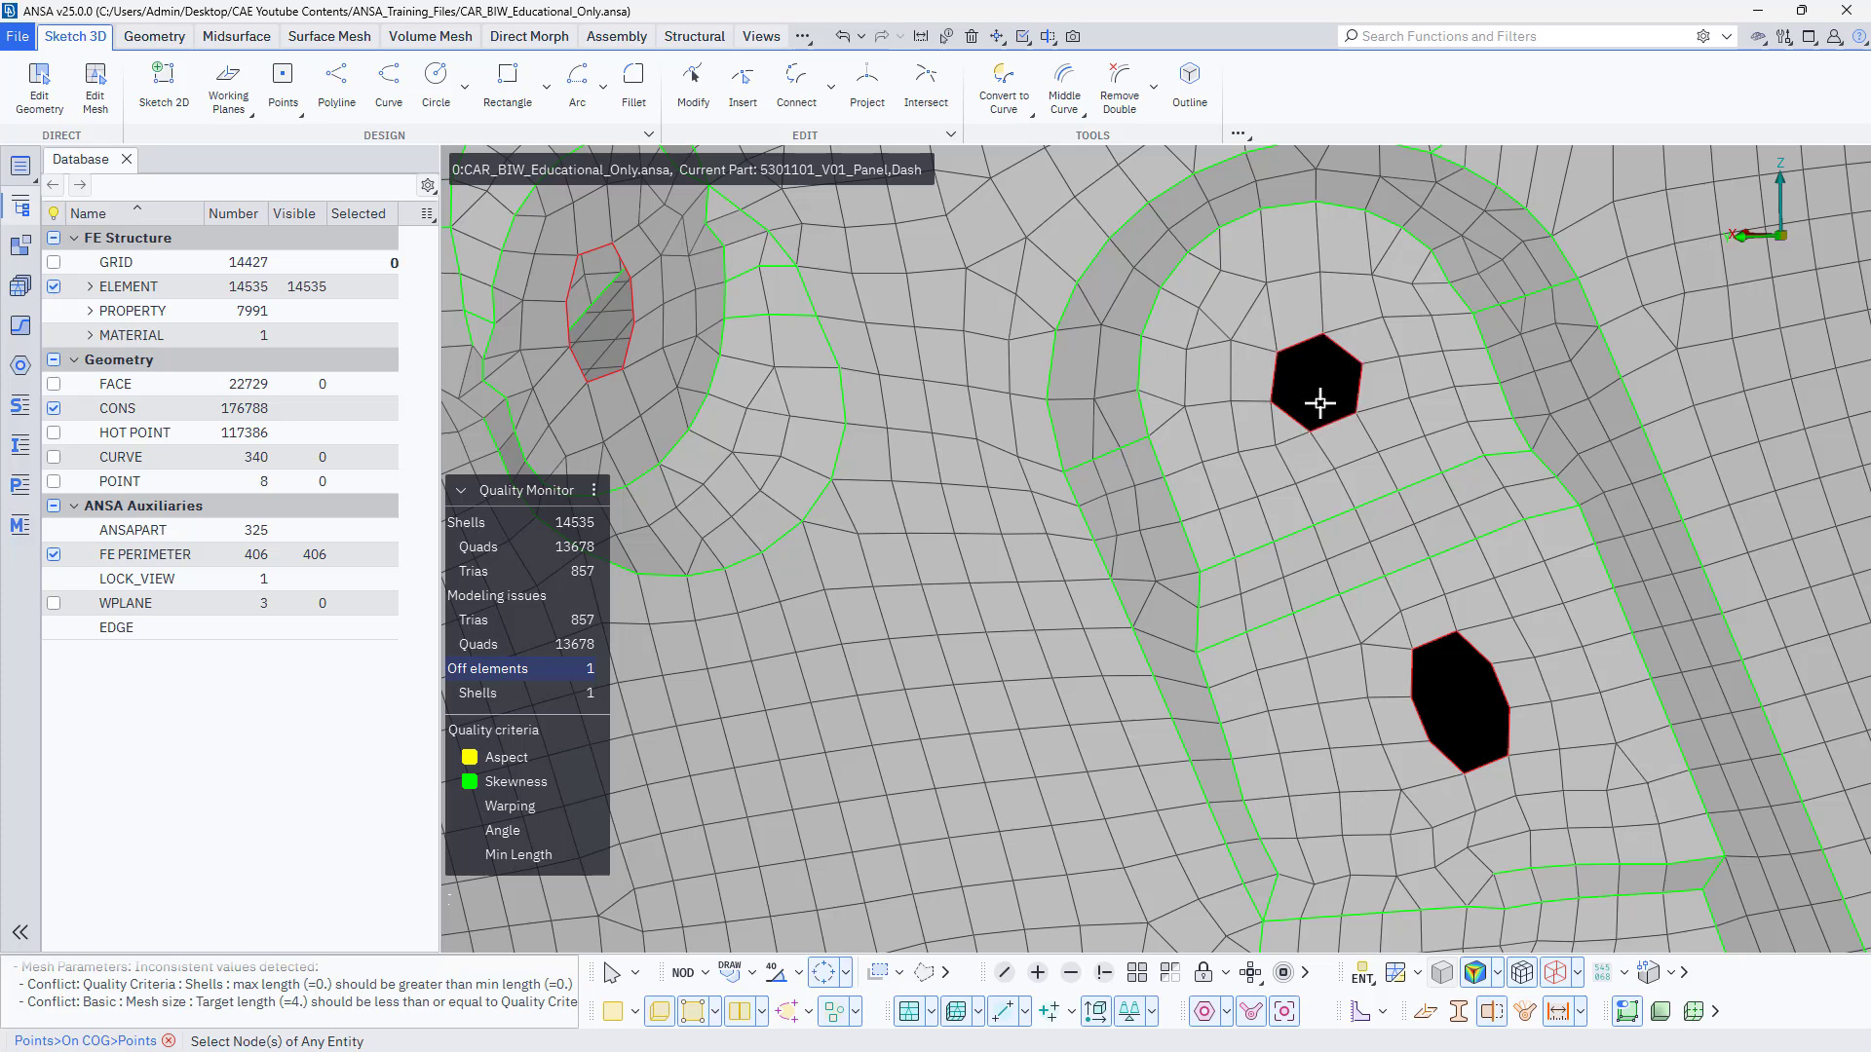
left_click(54, 483)
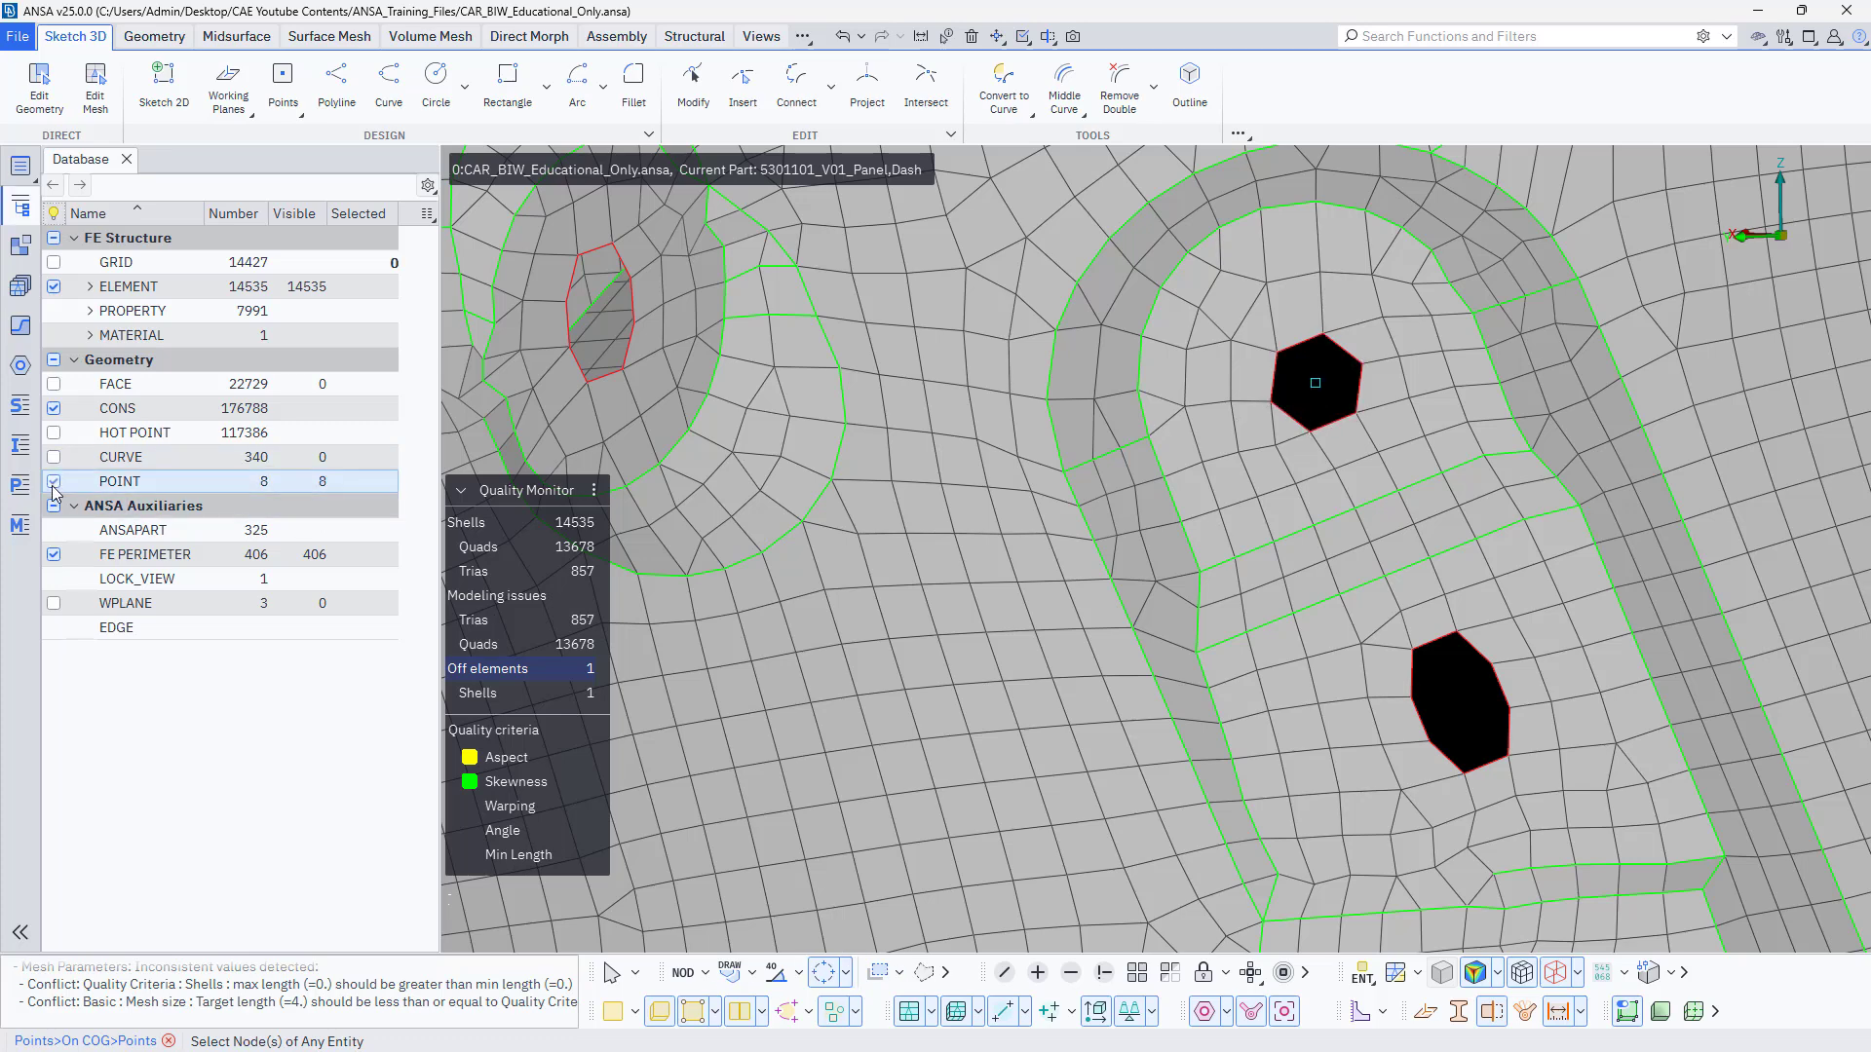
scroll(1319, 395, "down", 6)
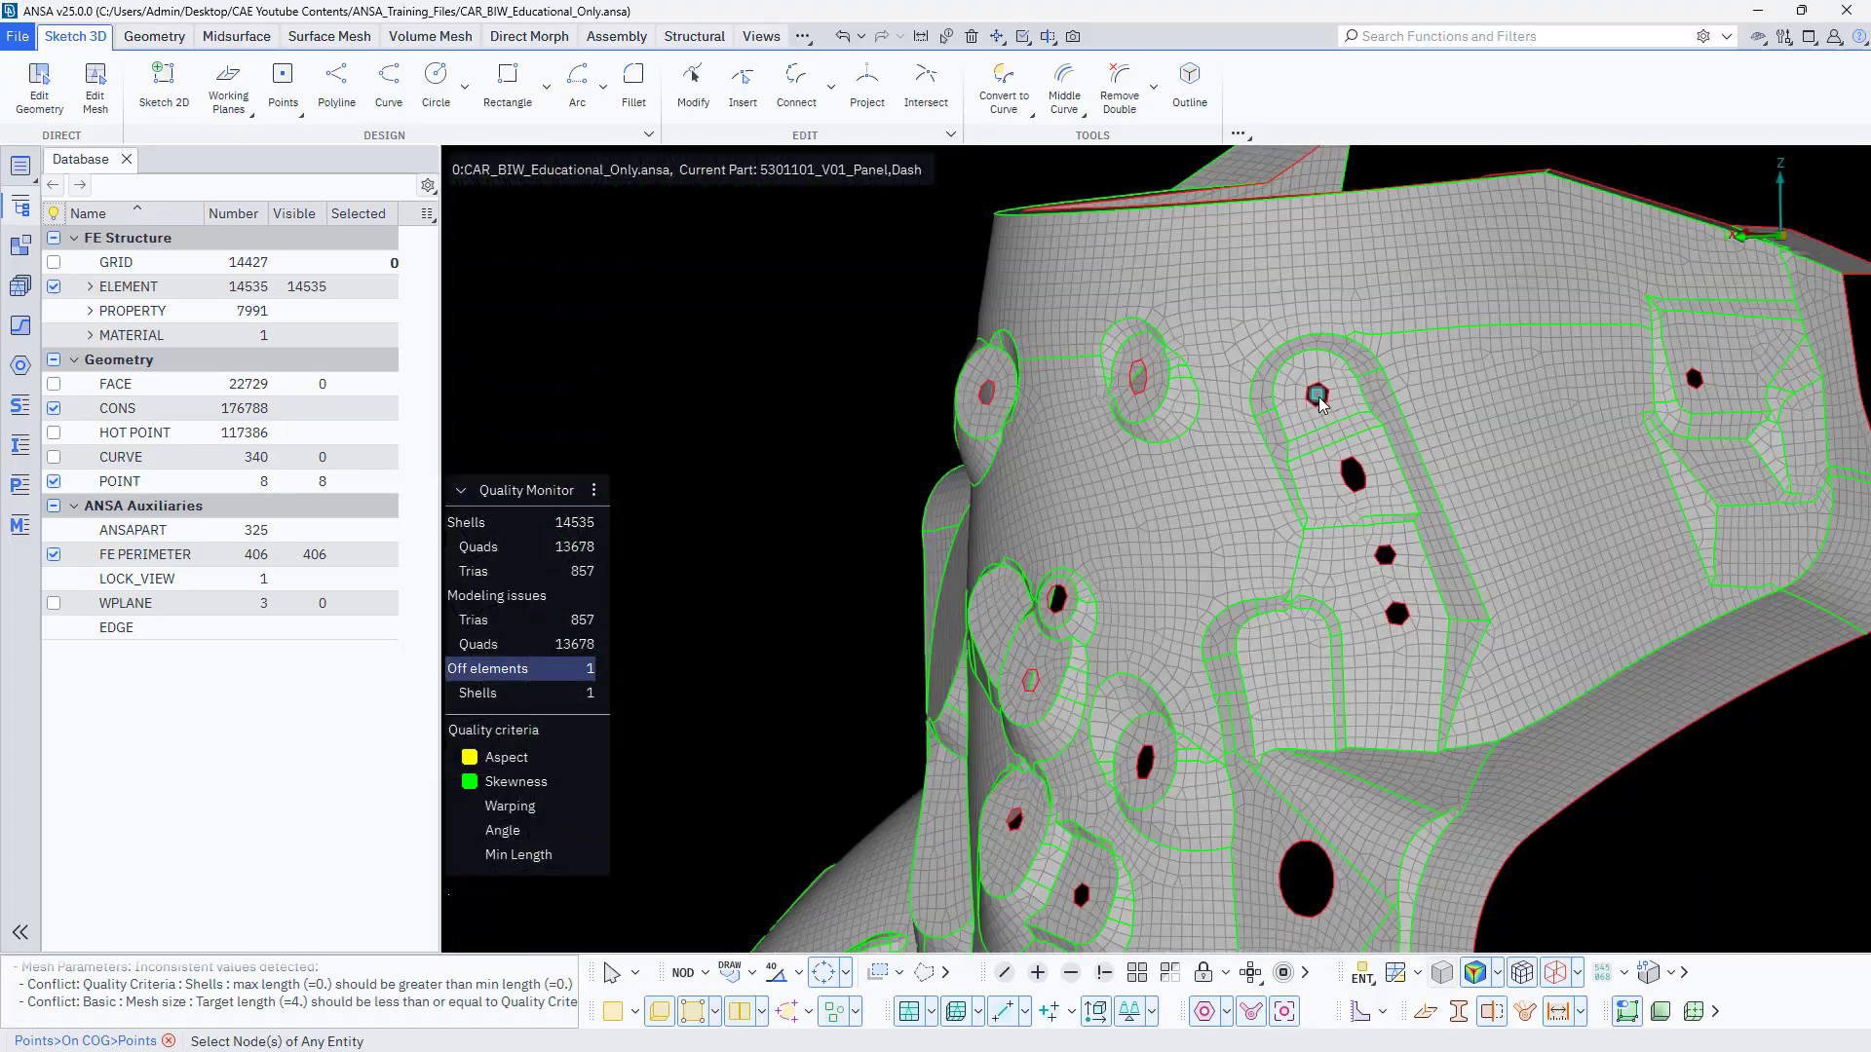
scroll(1318, 396, "up", 6)
mouse_move(1318, 395)
left_mouse_down("ctrl")
mouse_move(1202, 530)
mouse_move(1267, 468)
mouse_move(1328, 494)
mouse_move(1301, 415)
mouse_move(1335, 380)
left_mouse_up("ctrl")
middle_click_drag(1335, 380, 1280, 519, "ctrl")
left_click_drag(1280, 519, 1268, 531, "ctrl")
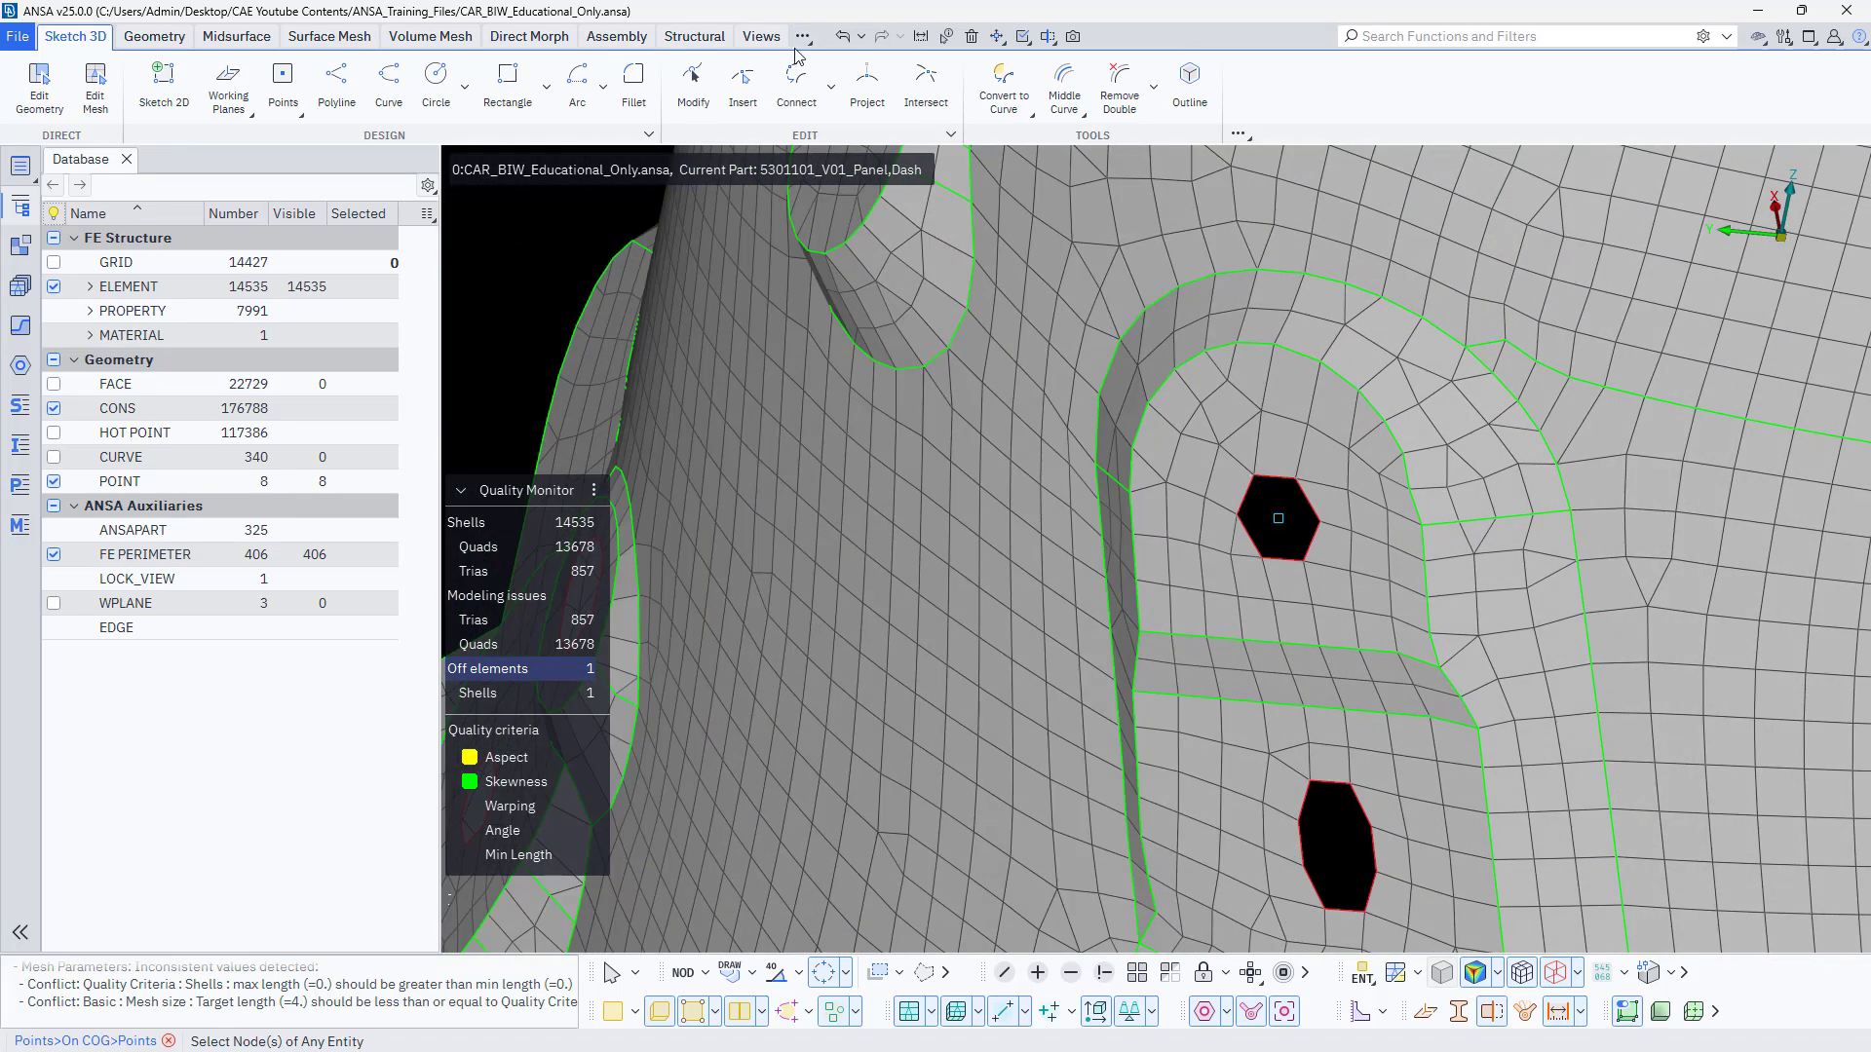
Copy the hole's centre point by a translation of dx 10 and finish the transformation.
left_click(996, 42)
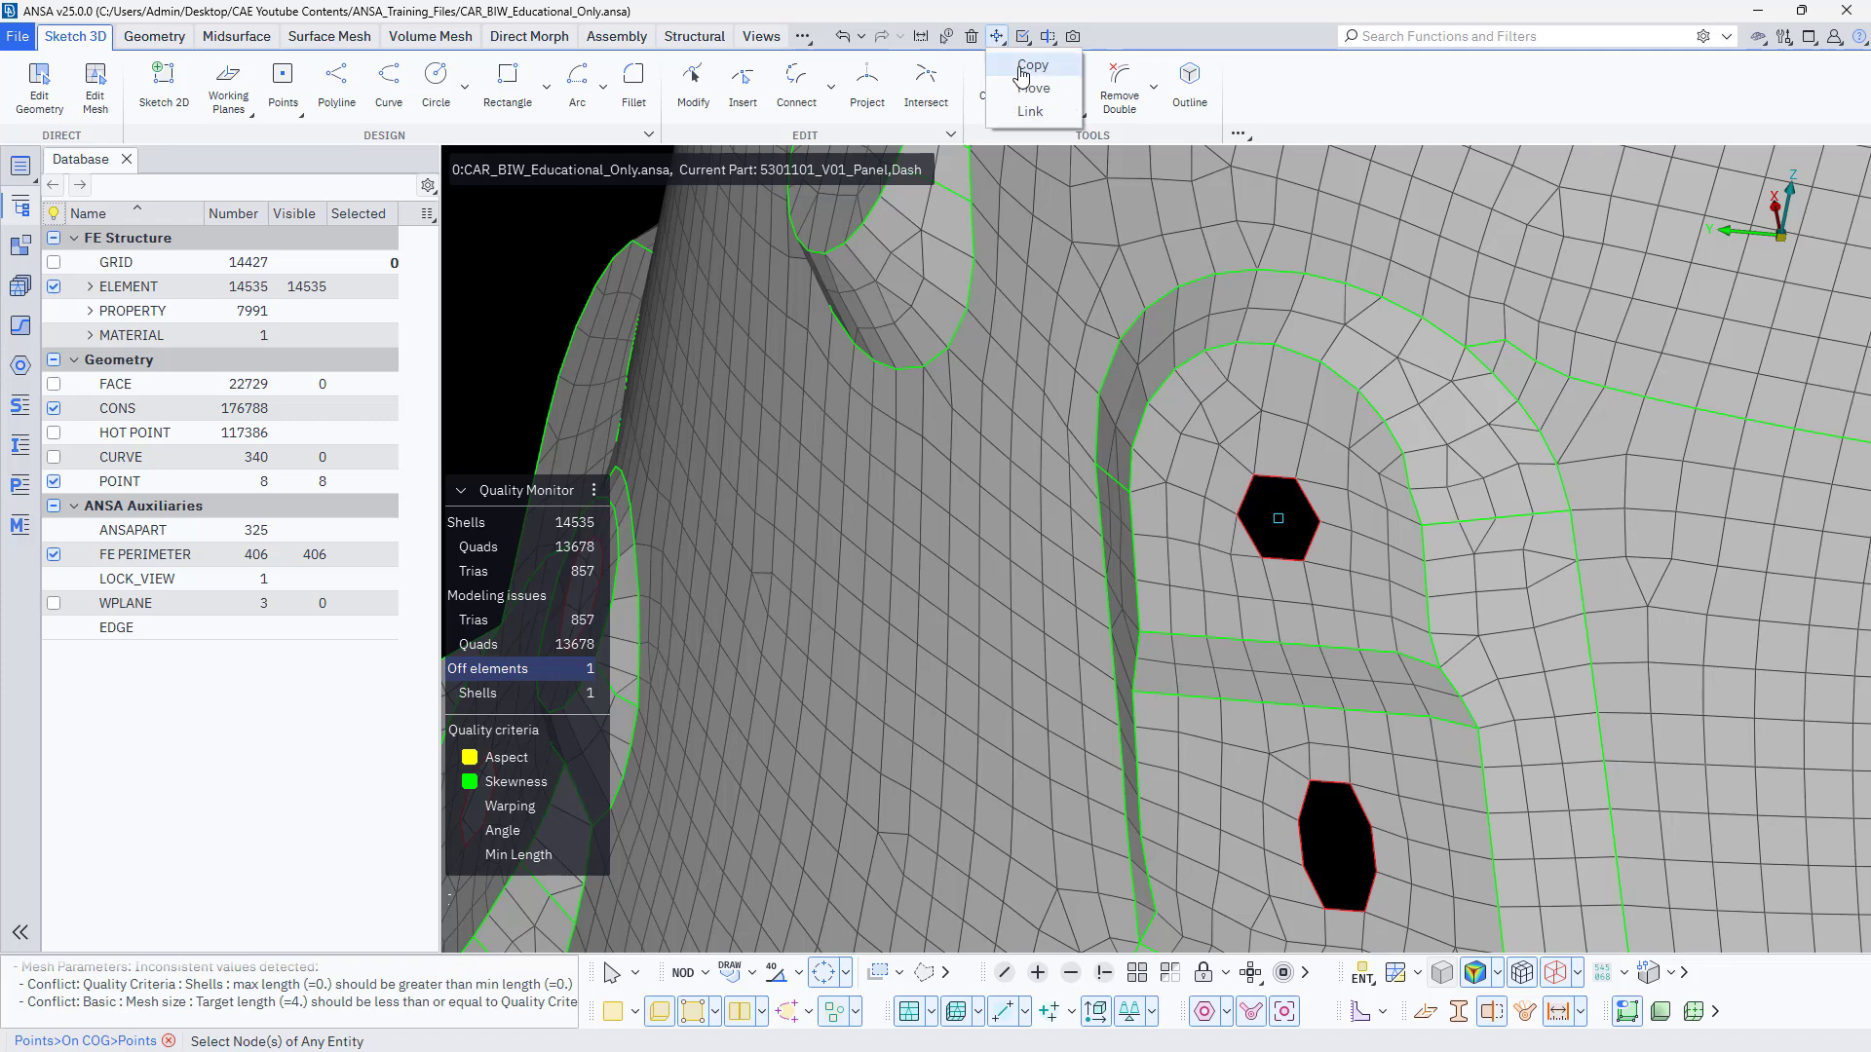
left_click(1031, 67)
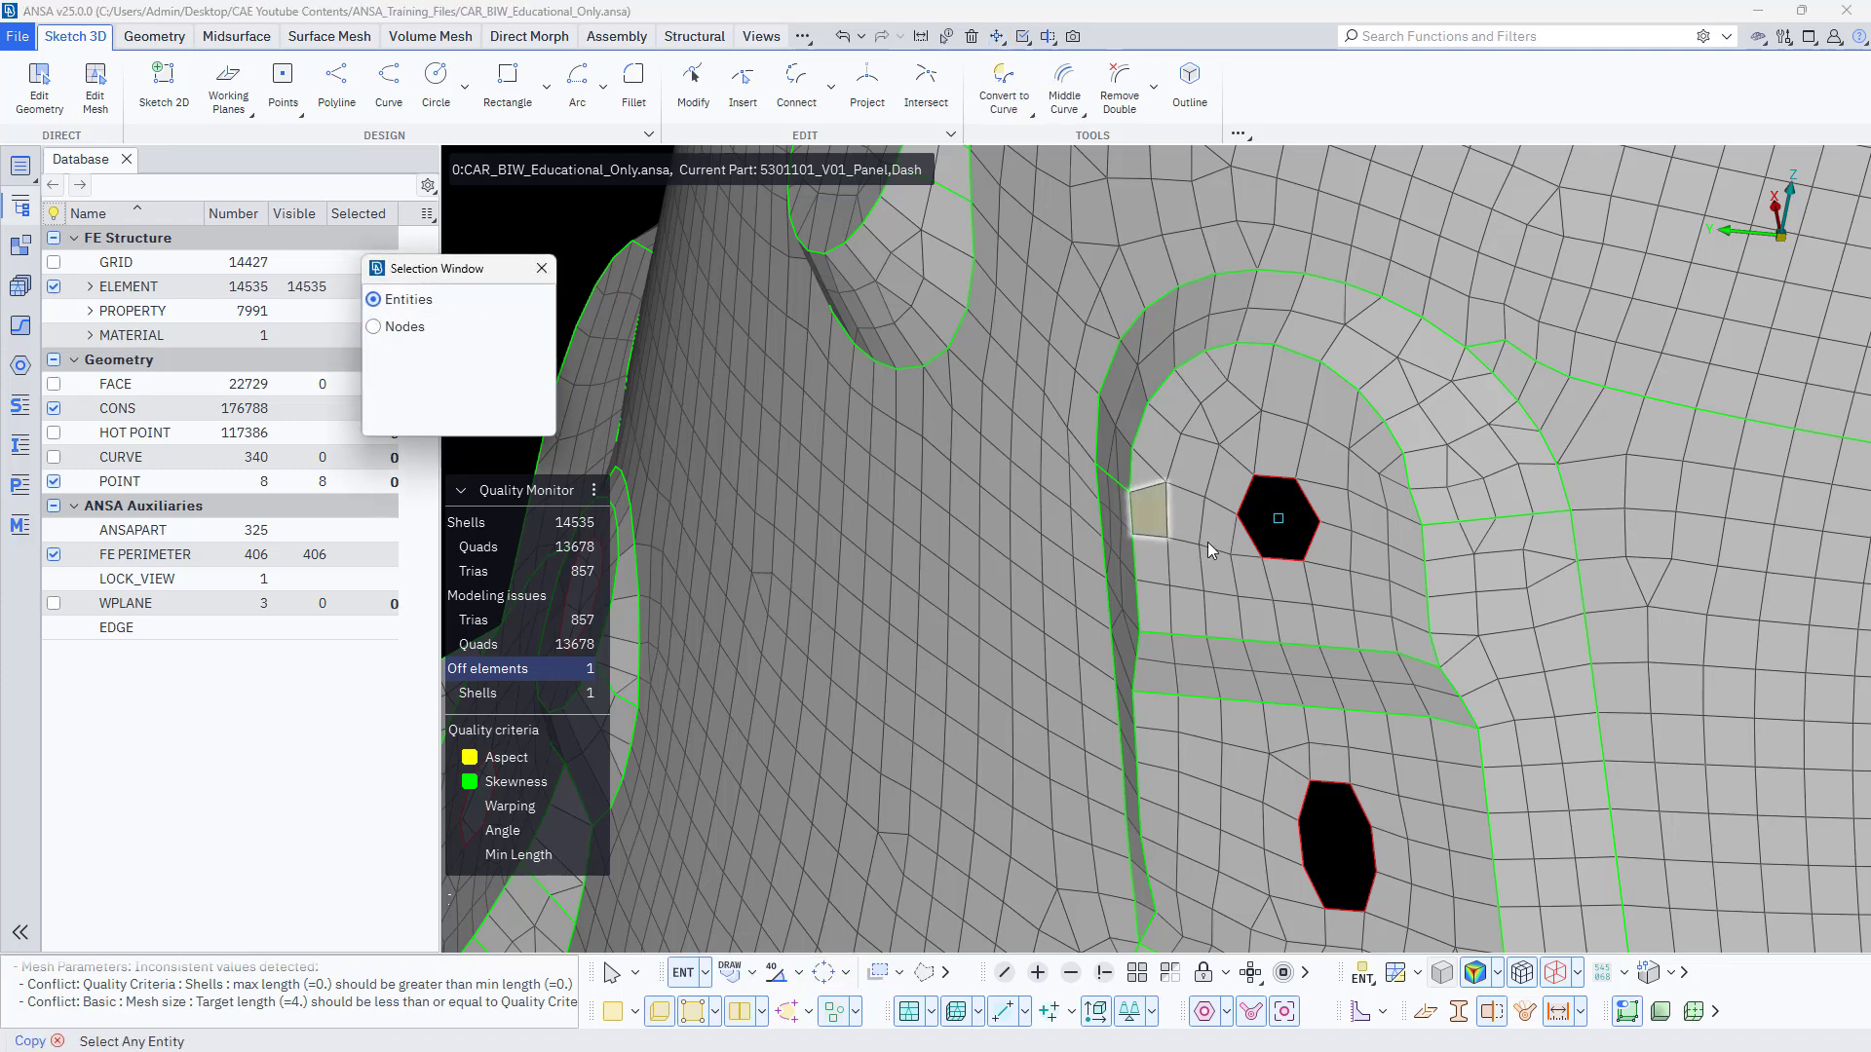
middle_click(1288, 526)
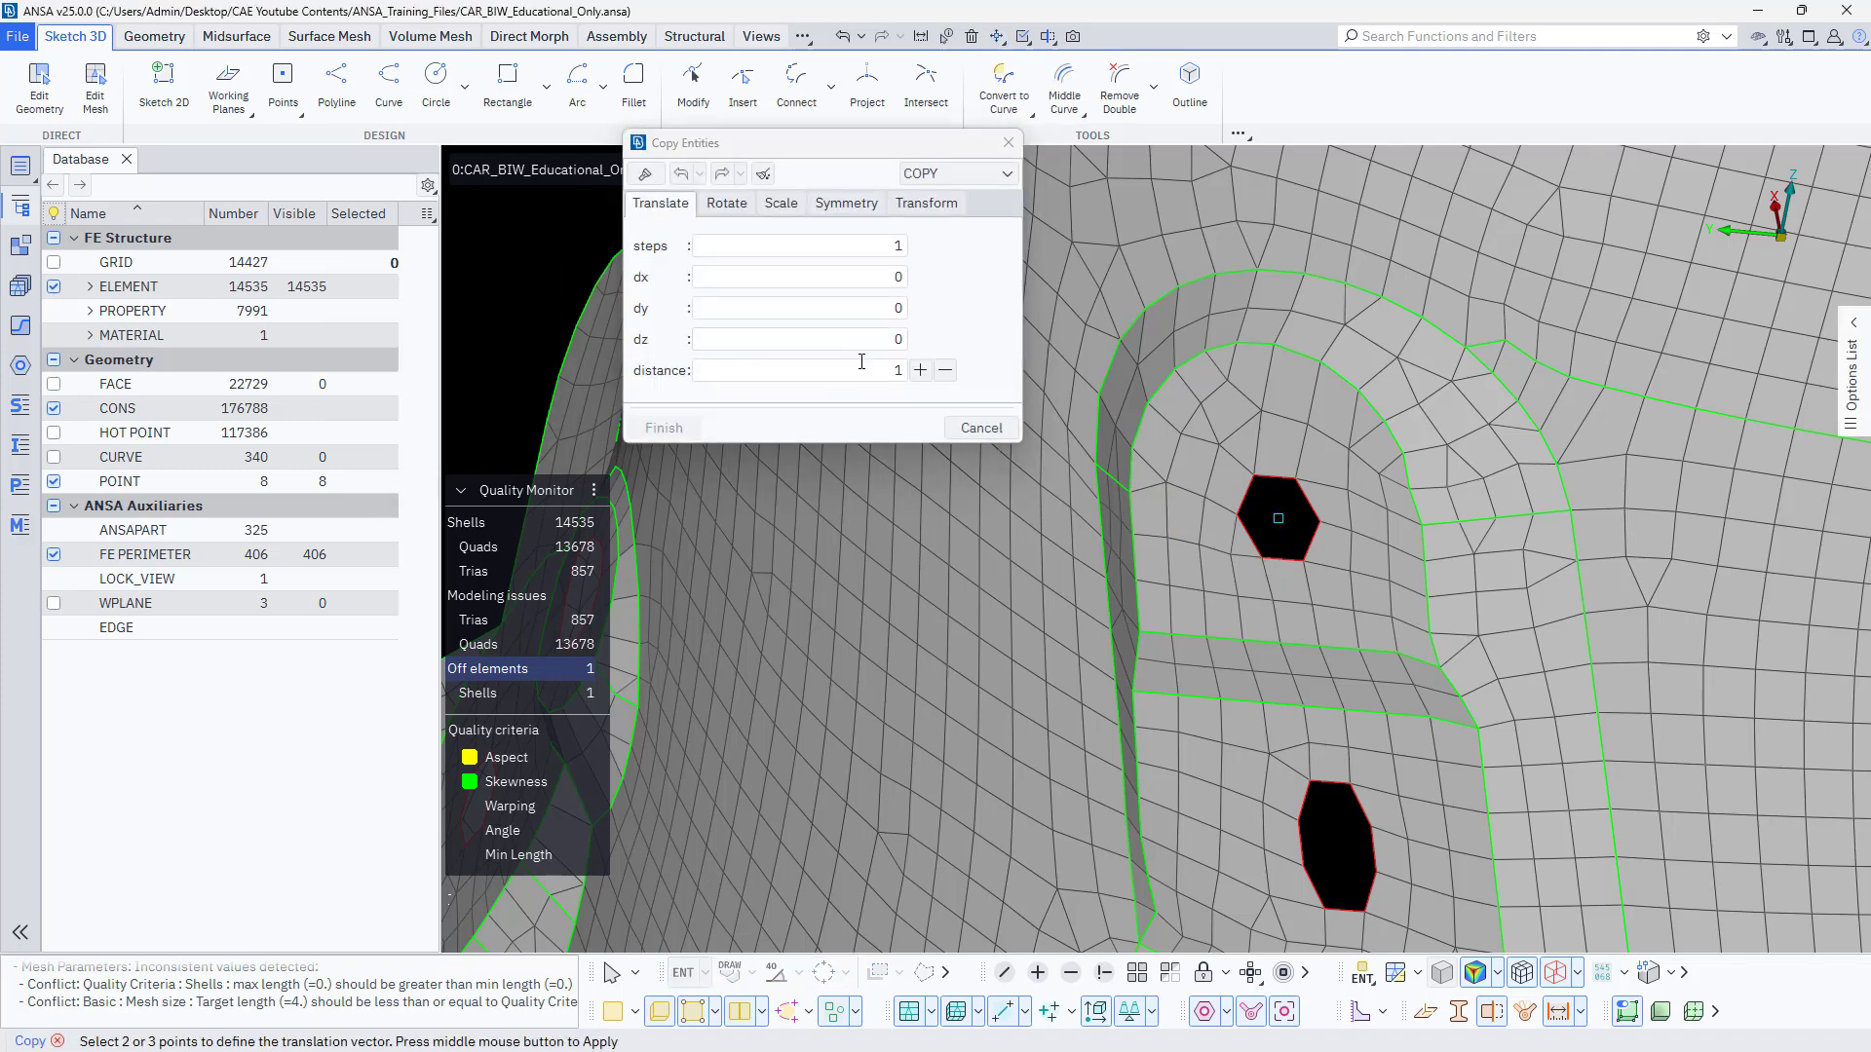
scroll(1127, 542, "down", 10)
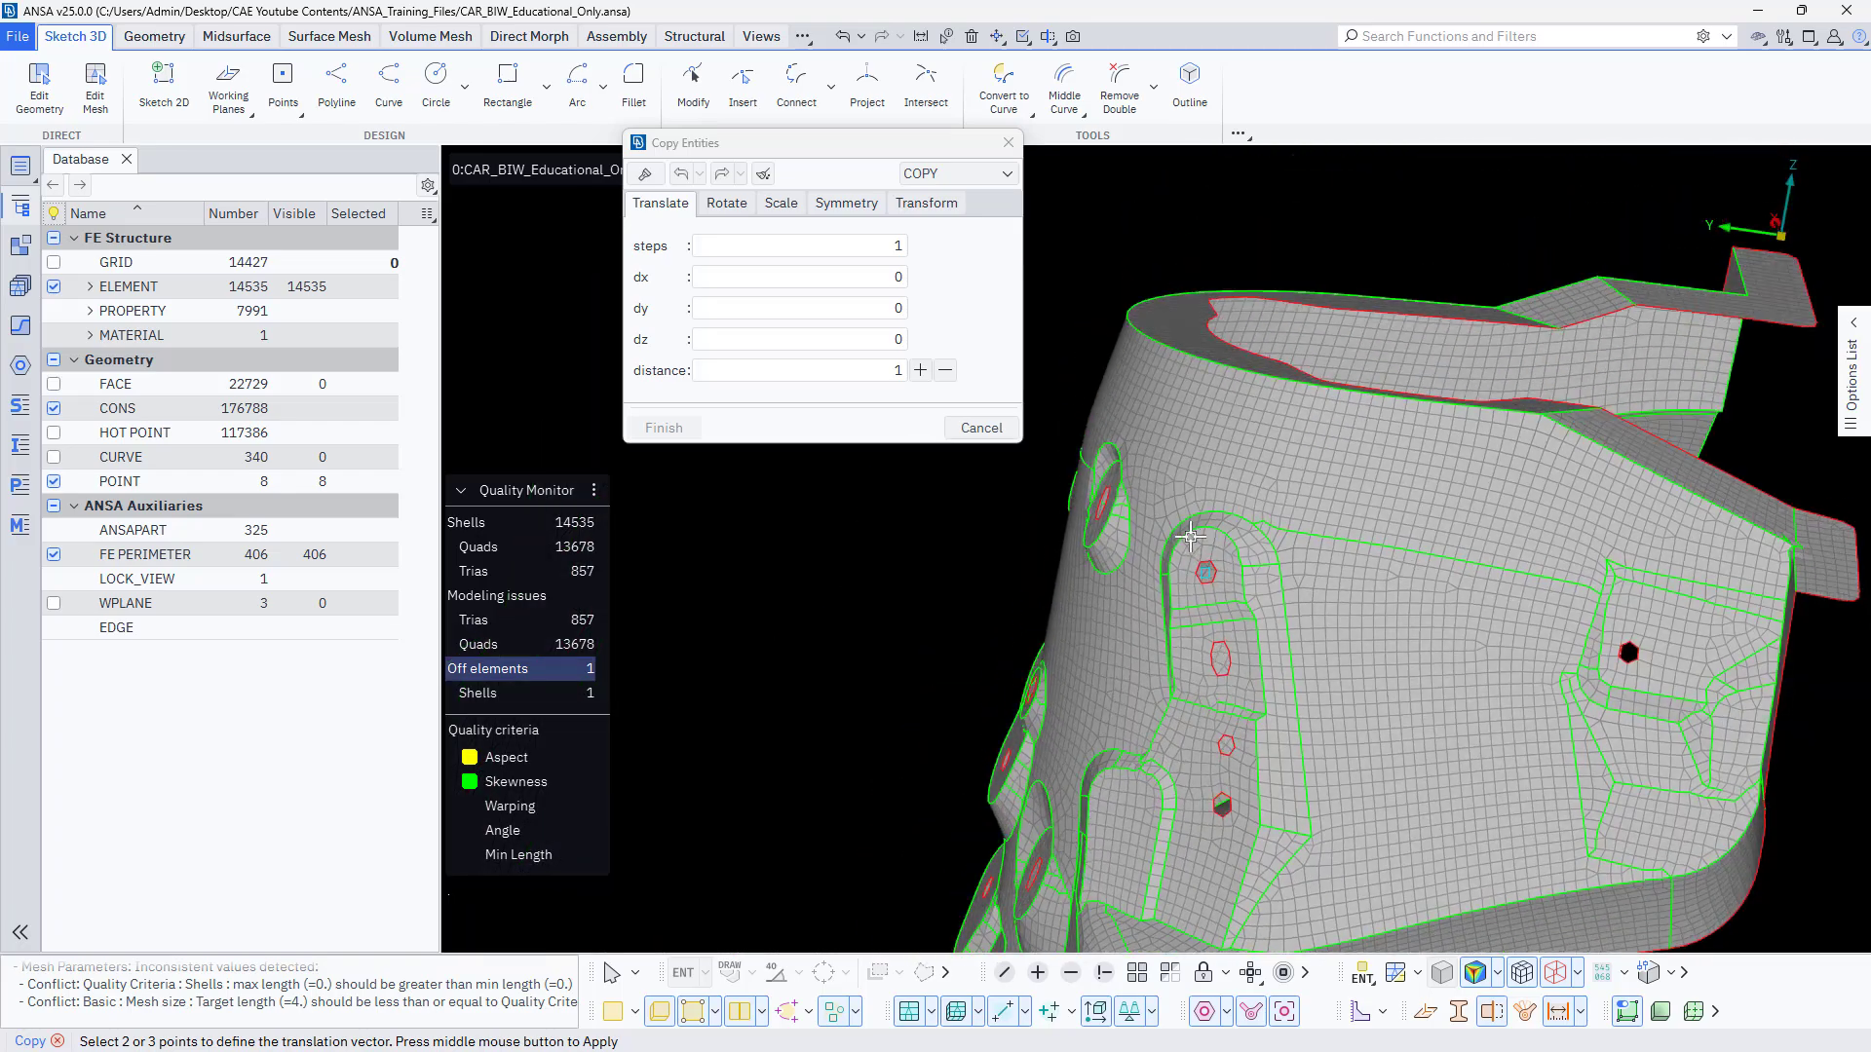
left_click_drag(1127, 542, 1185, 597, "ctrl")
scroll(1185, 597, "up", 10)
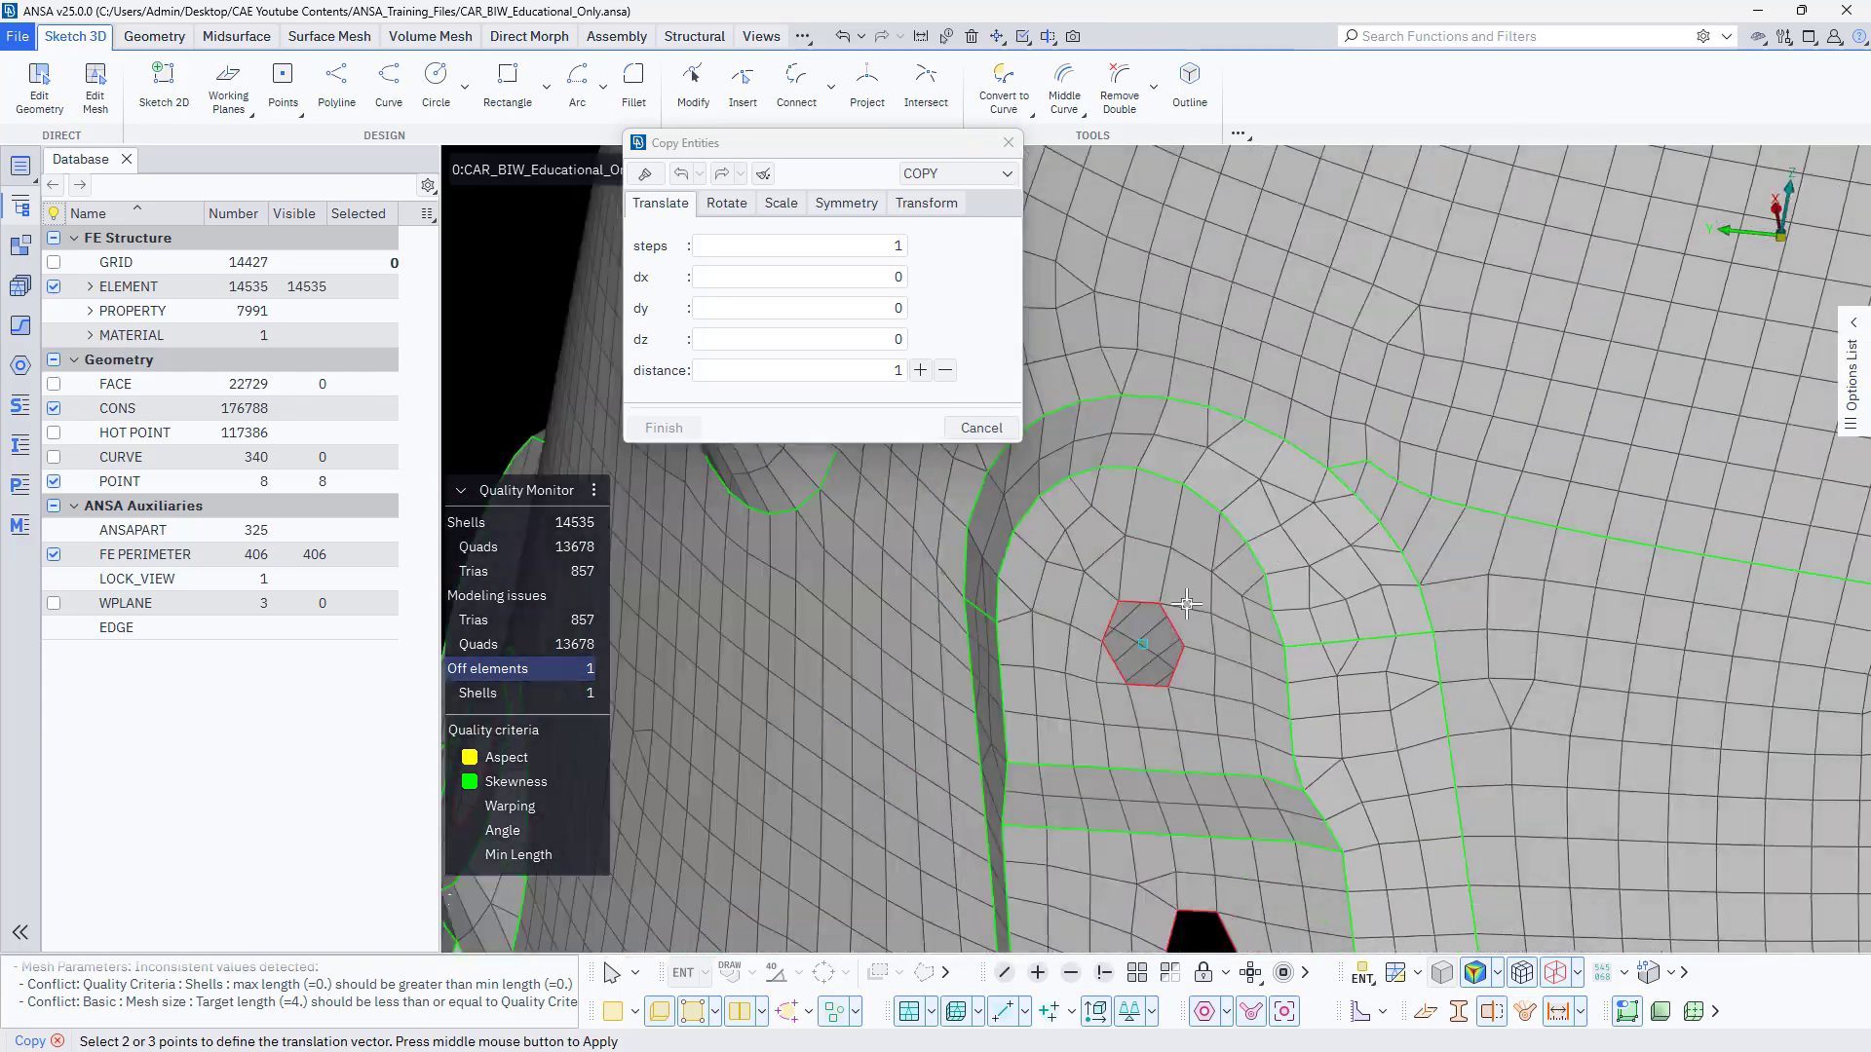
left_click(848, 279)
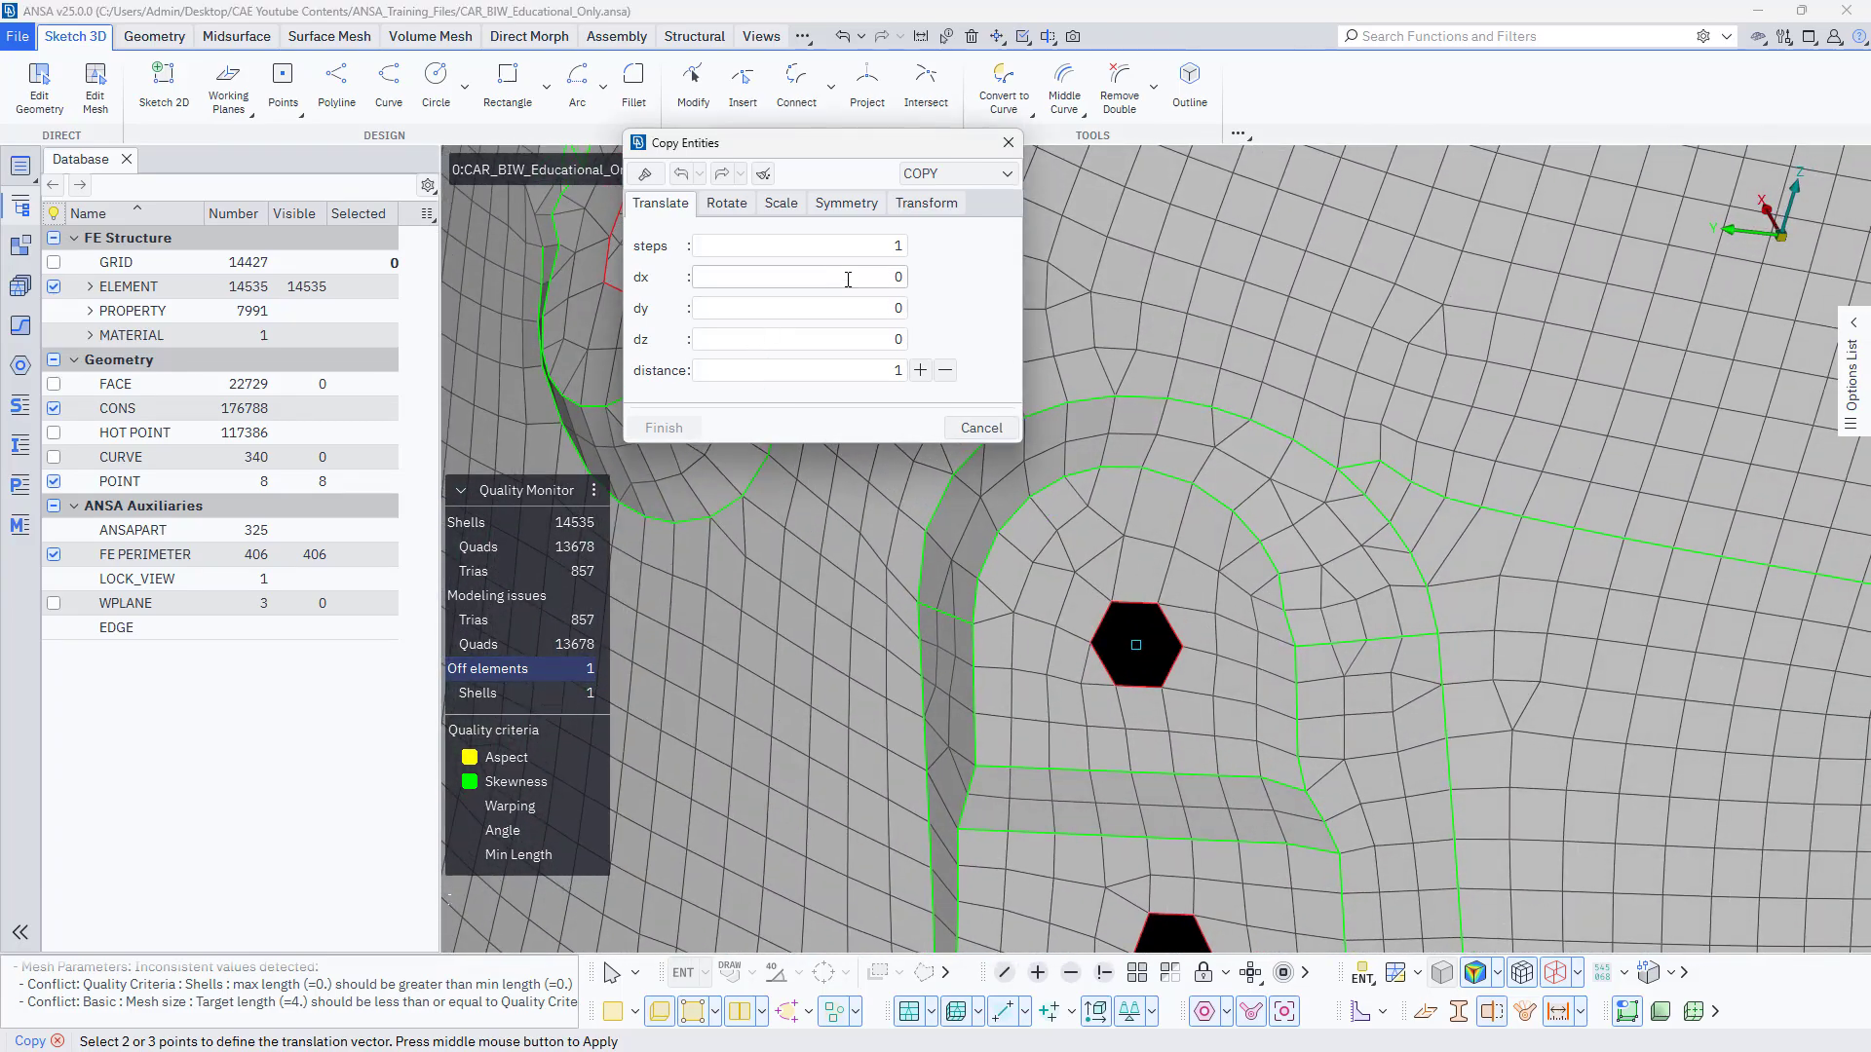
type("10")
middle_click(766, 487)
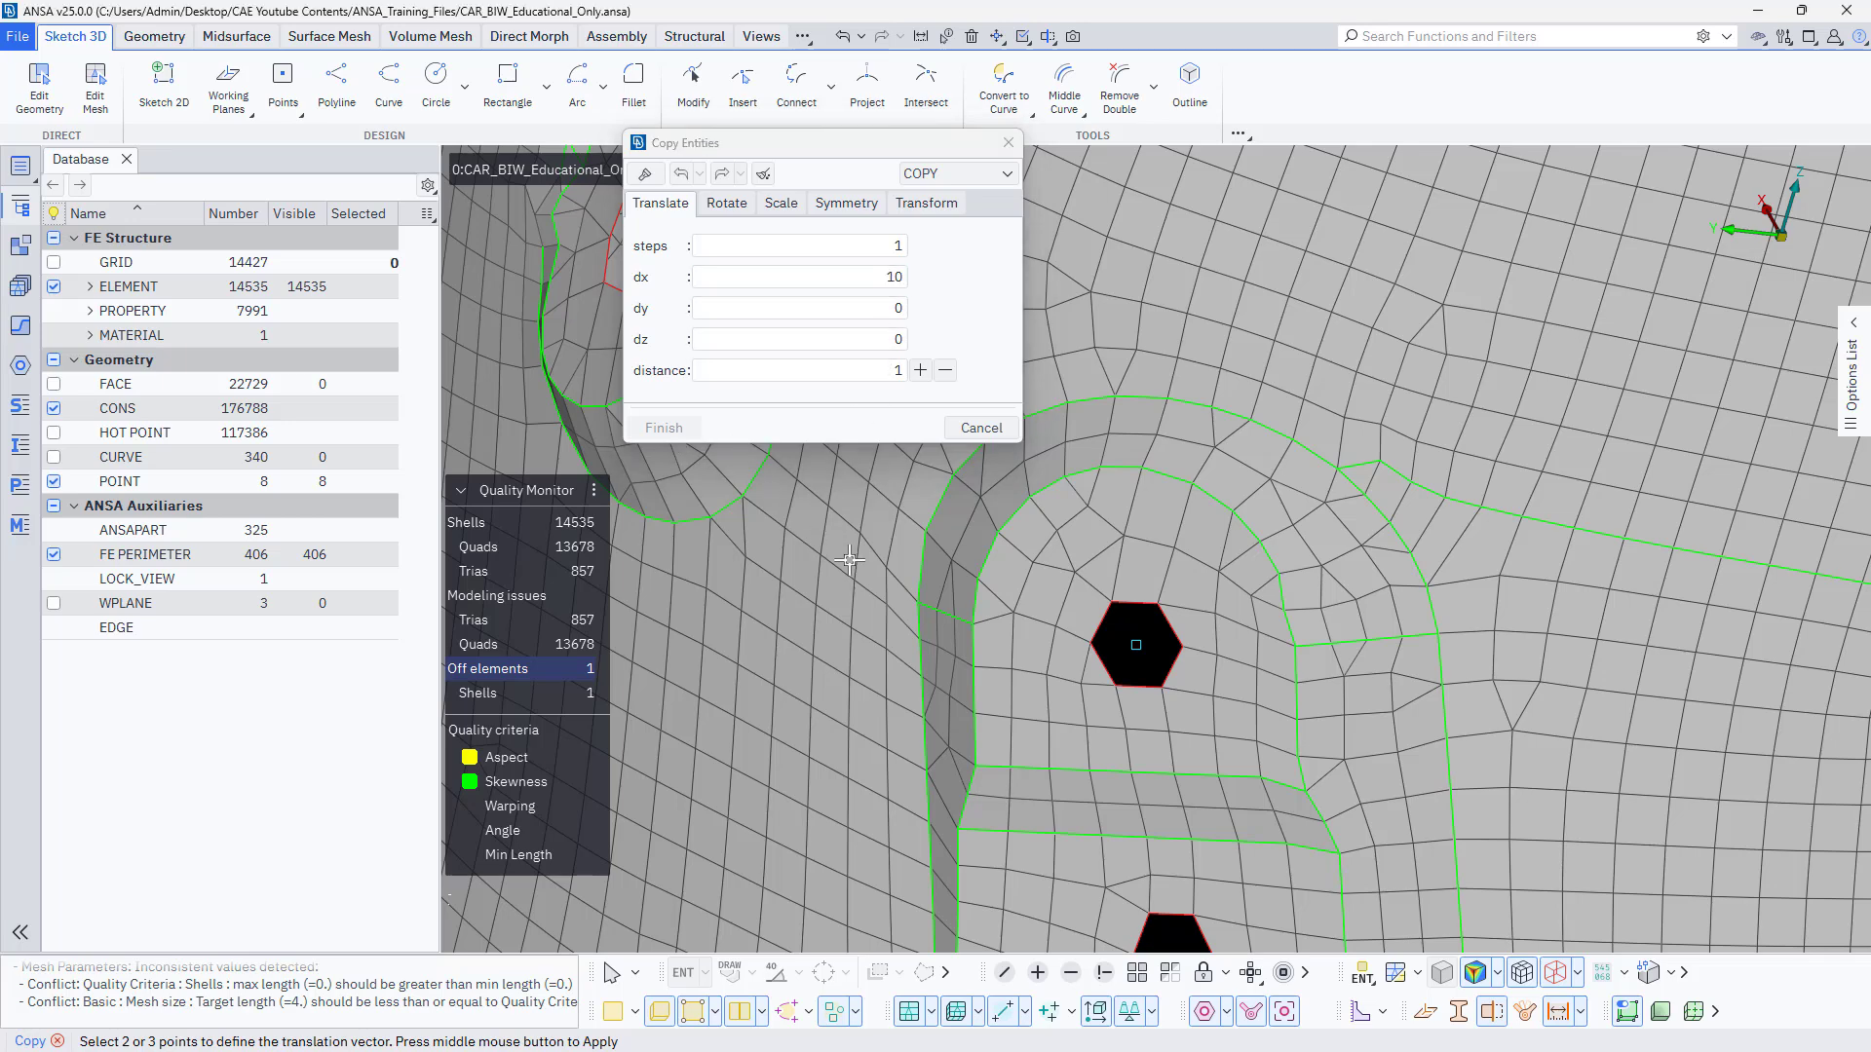
left_click(686, 764)
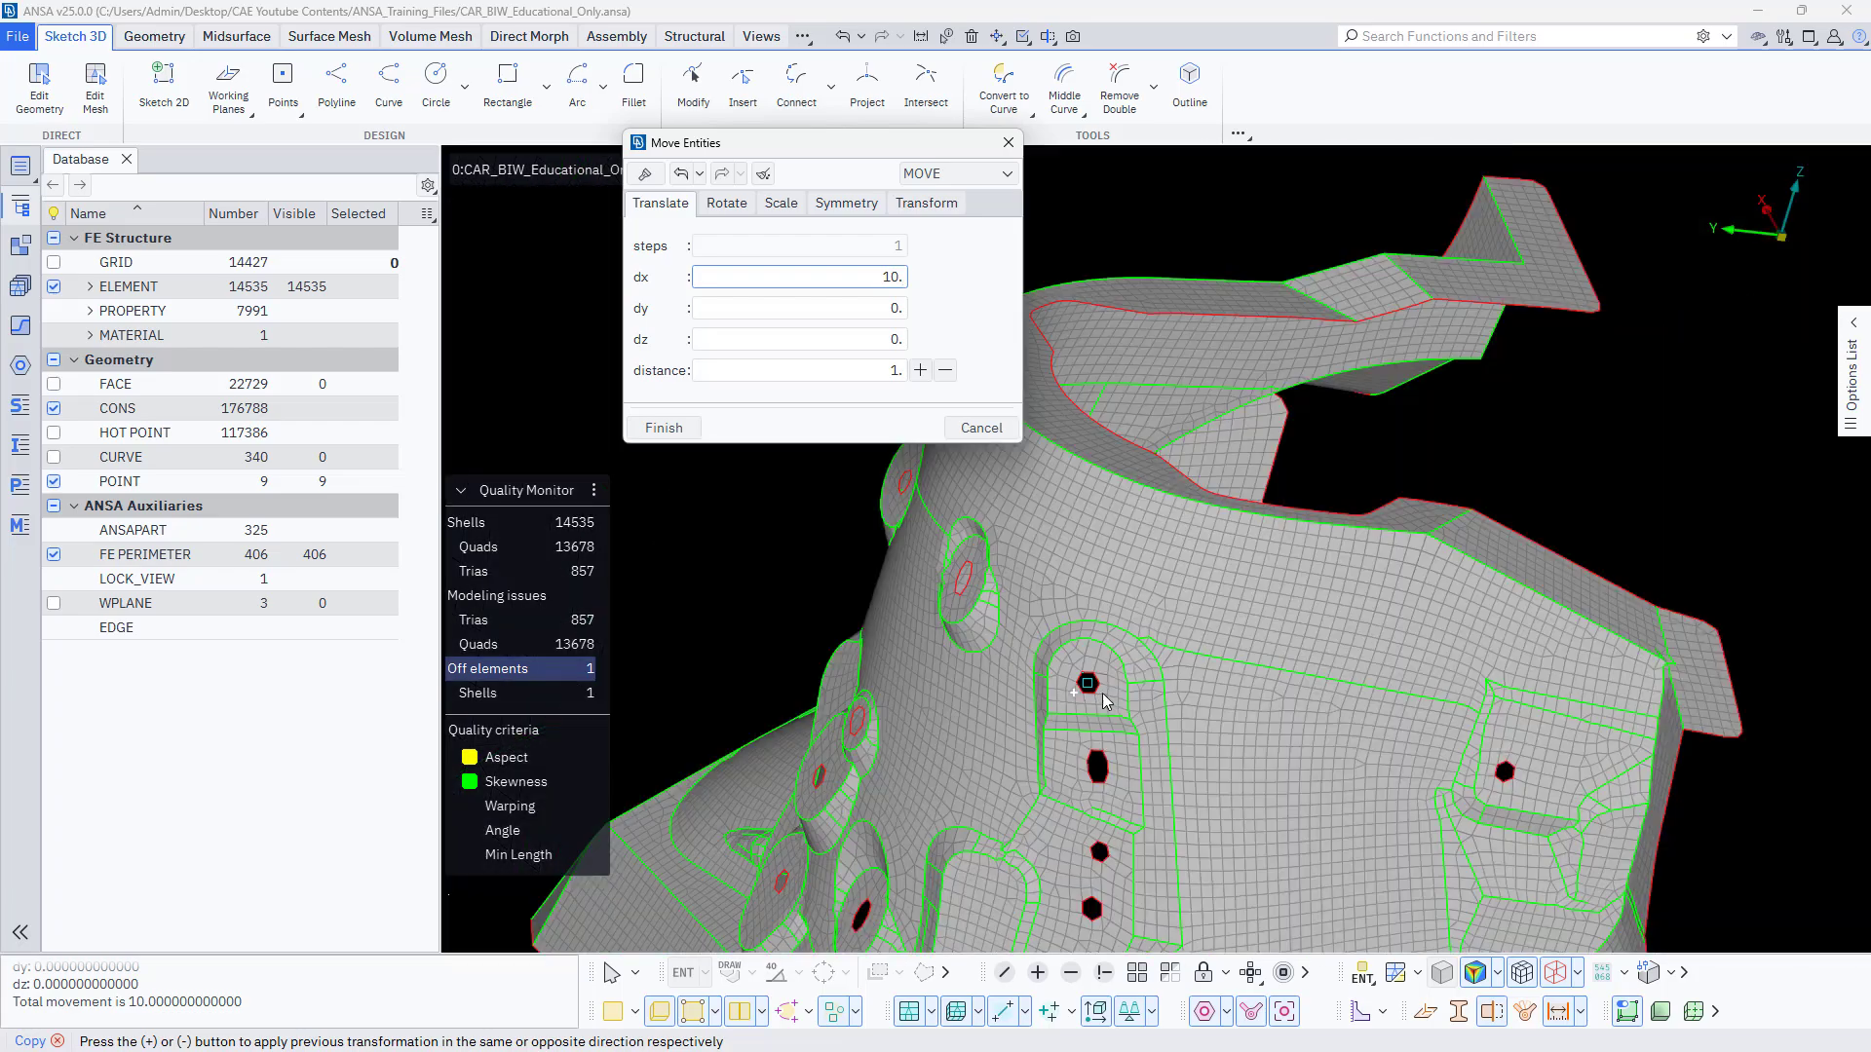
scroll(884, 790, "down", 2)
left_click_drag(884, 790, 1062, 685, "ctrl")
scroll(1096, 674, "up", 4)
scroll(1096, 672, "down", 3)
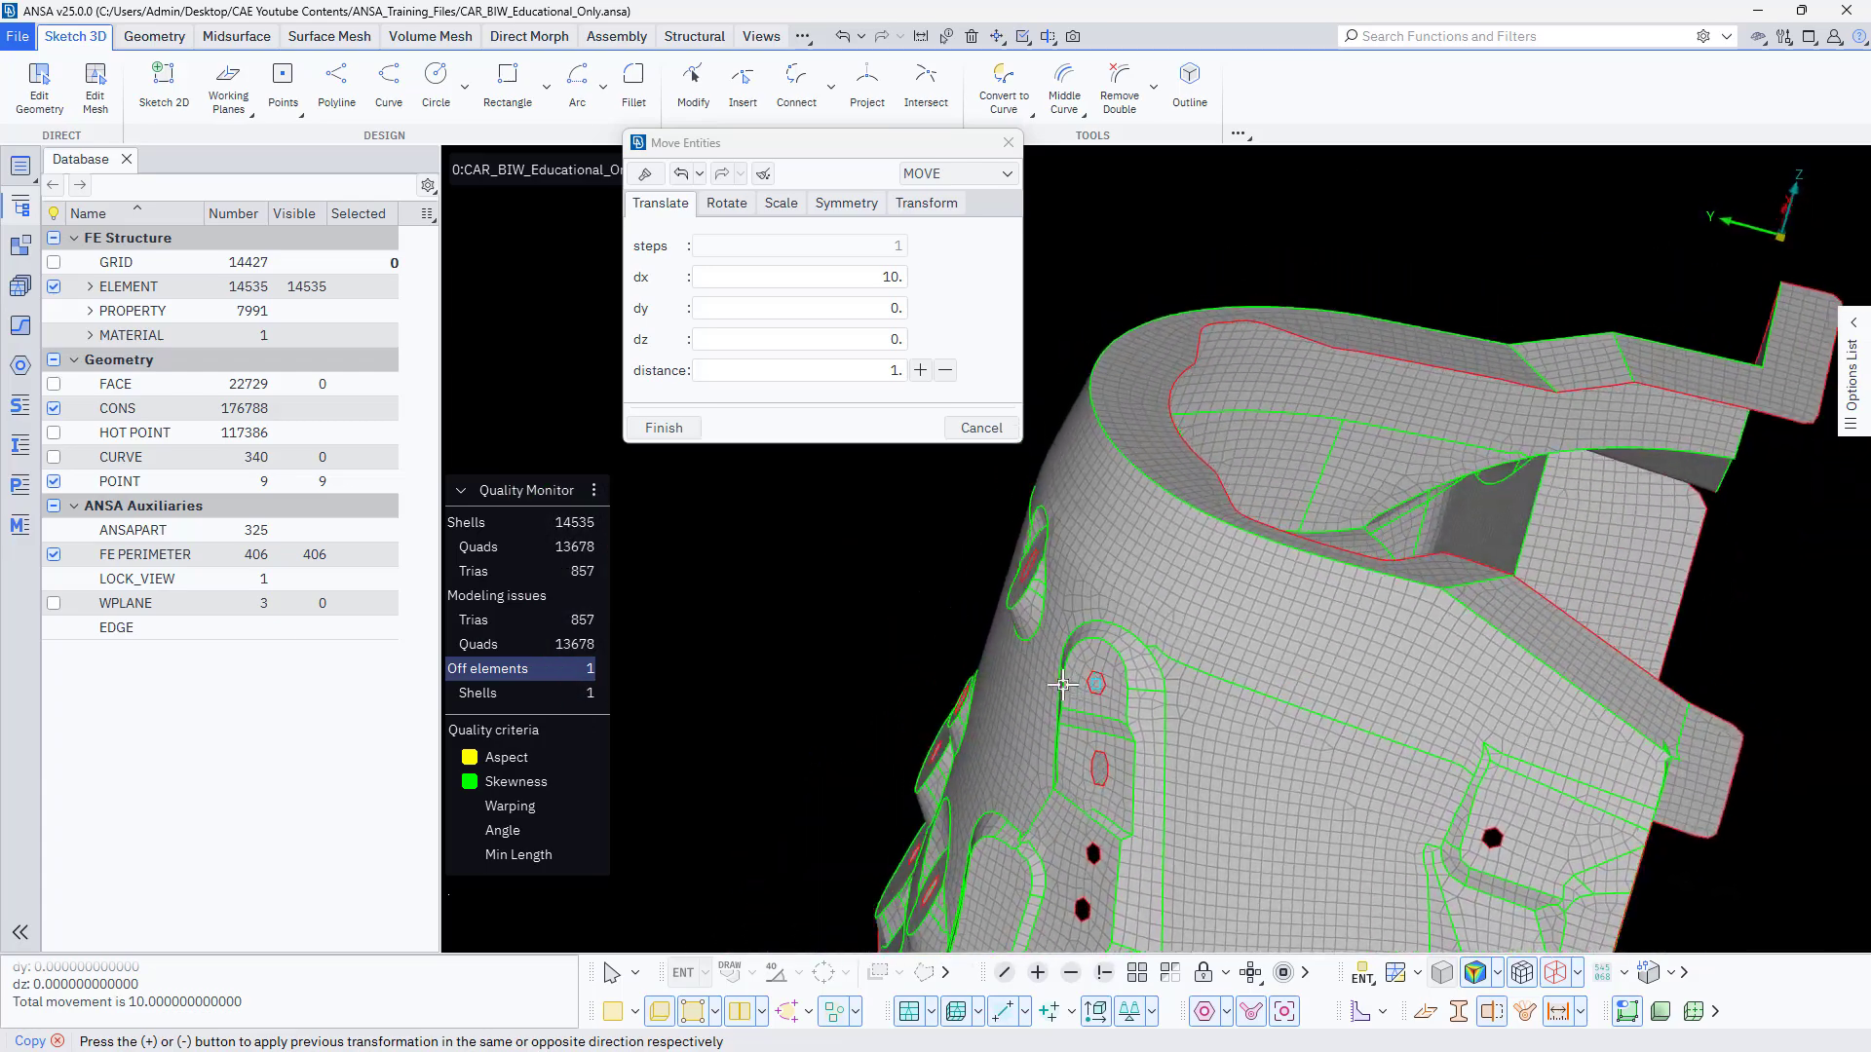
left_click(687, 428)
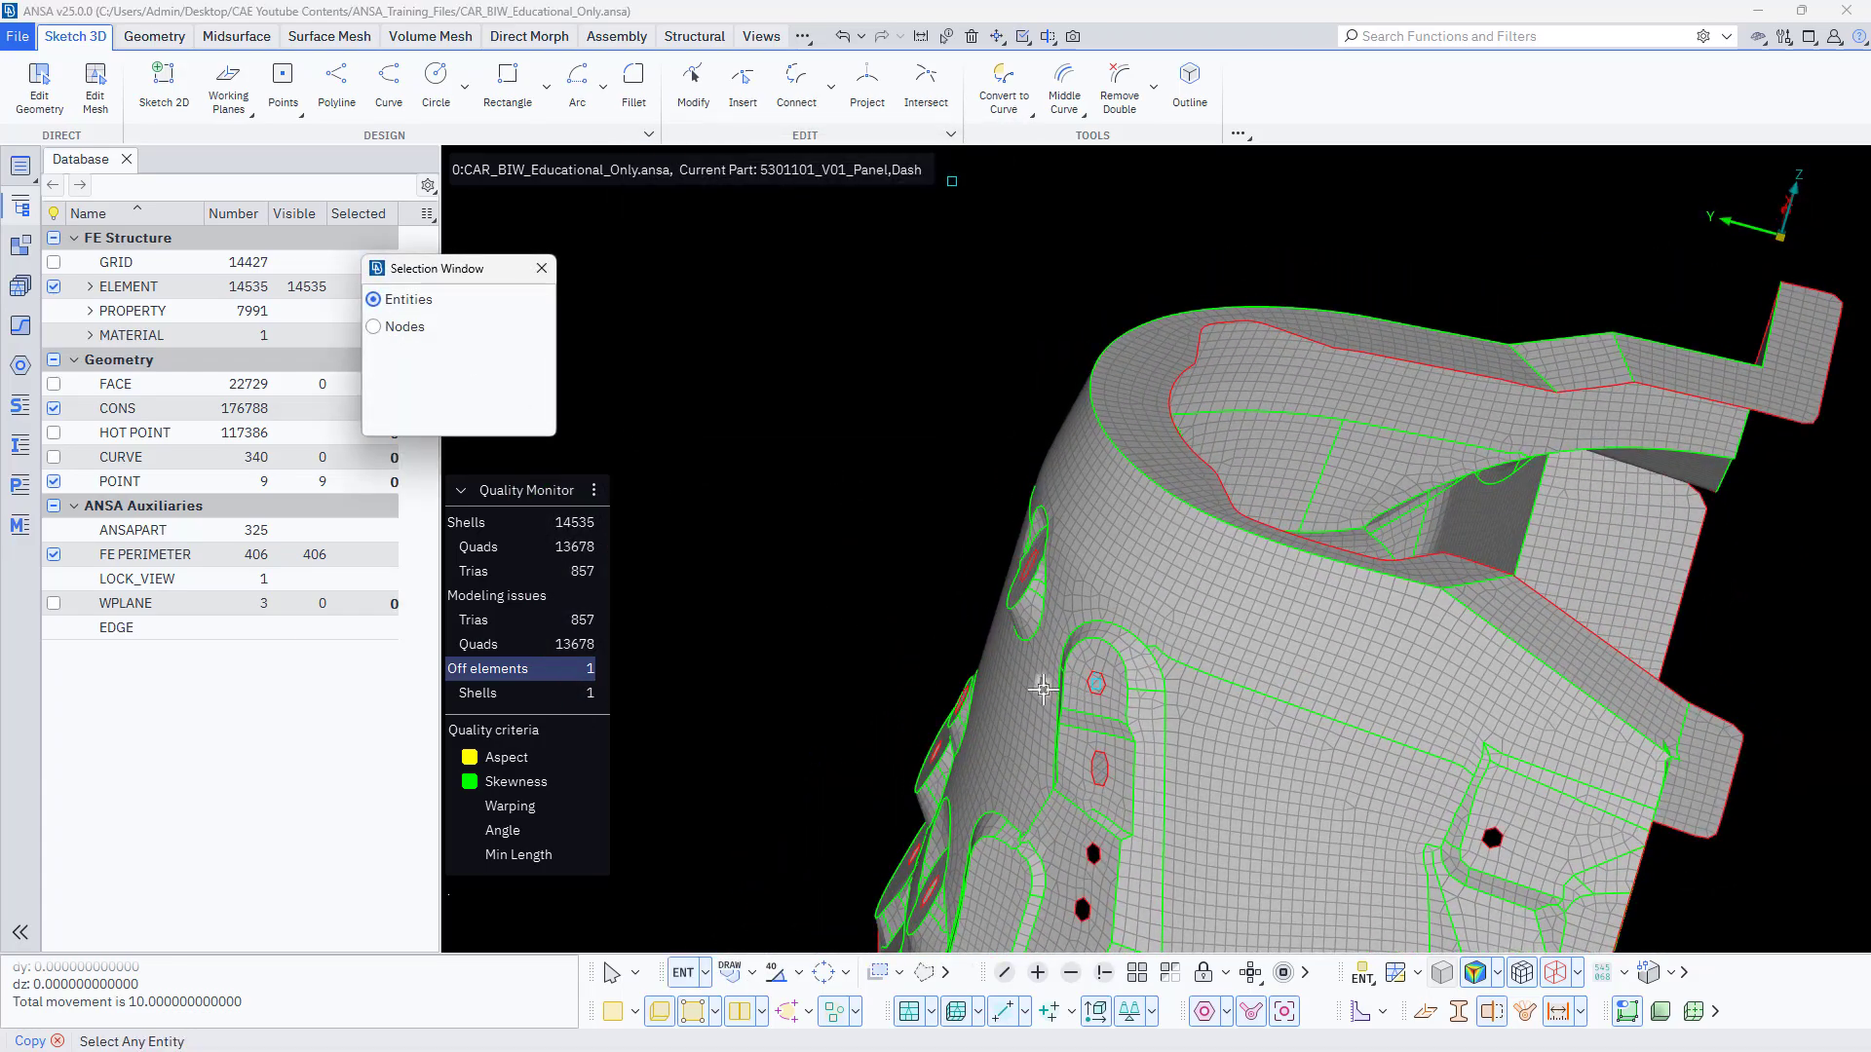
Copy the hole's centre point by a translation of dz 10, finish it and leave the Copy command.
scroll(1043, 689, "up", 4)
left_click(1225, 664)
middle_click(829, 620)
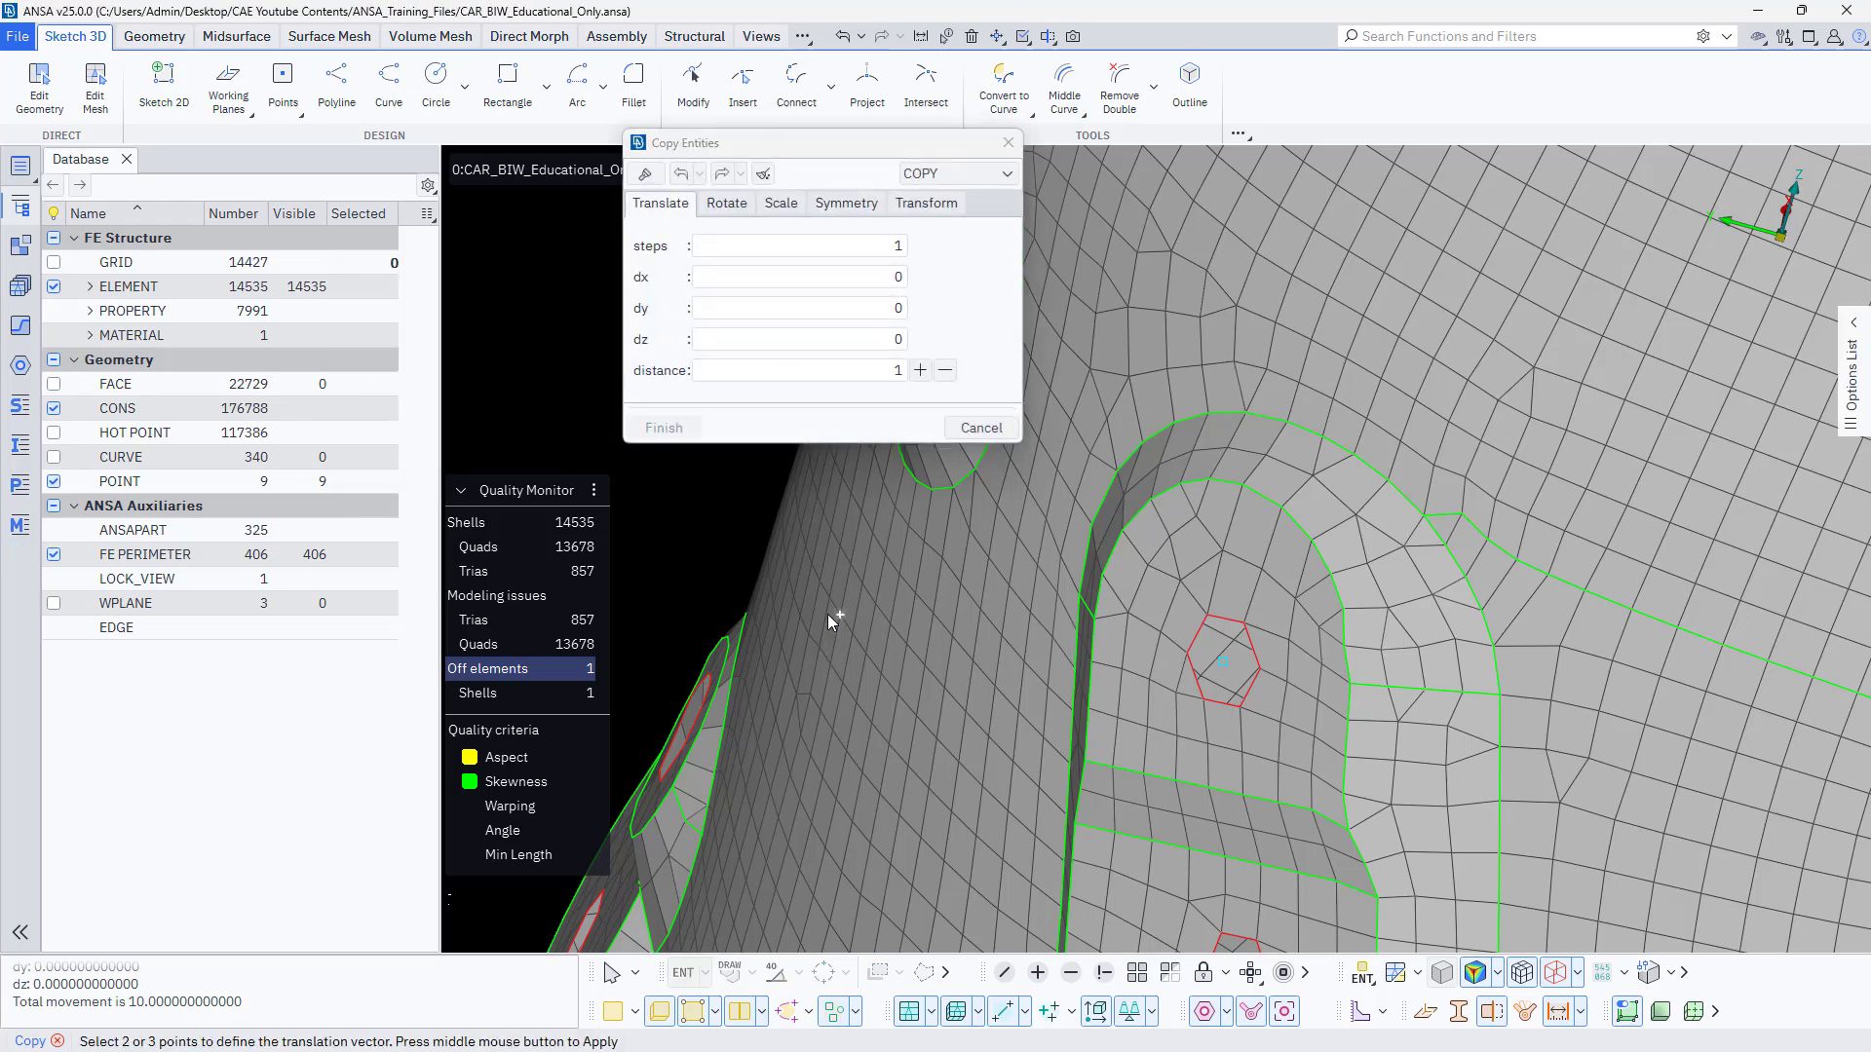
left_click(831, 340)
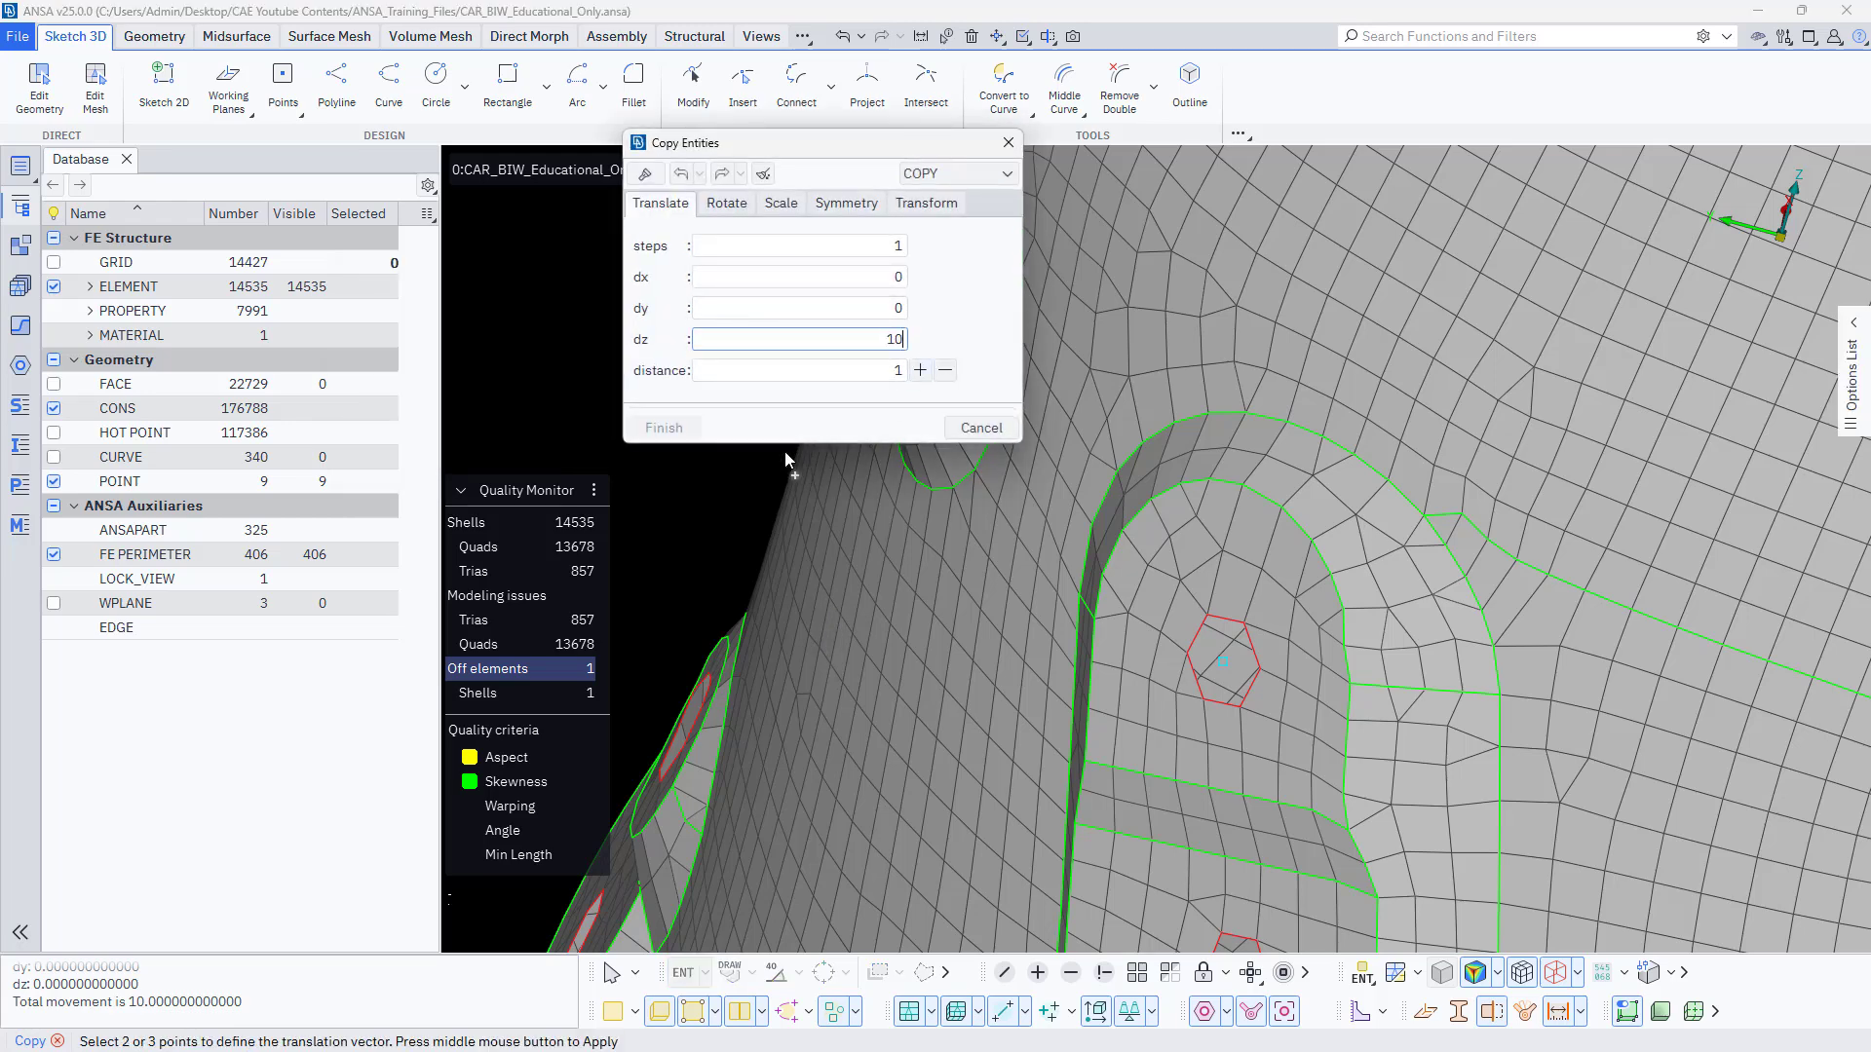
middle_click(710, 492)
middle_click(710, 503)
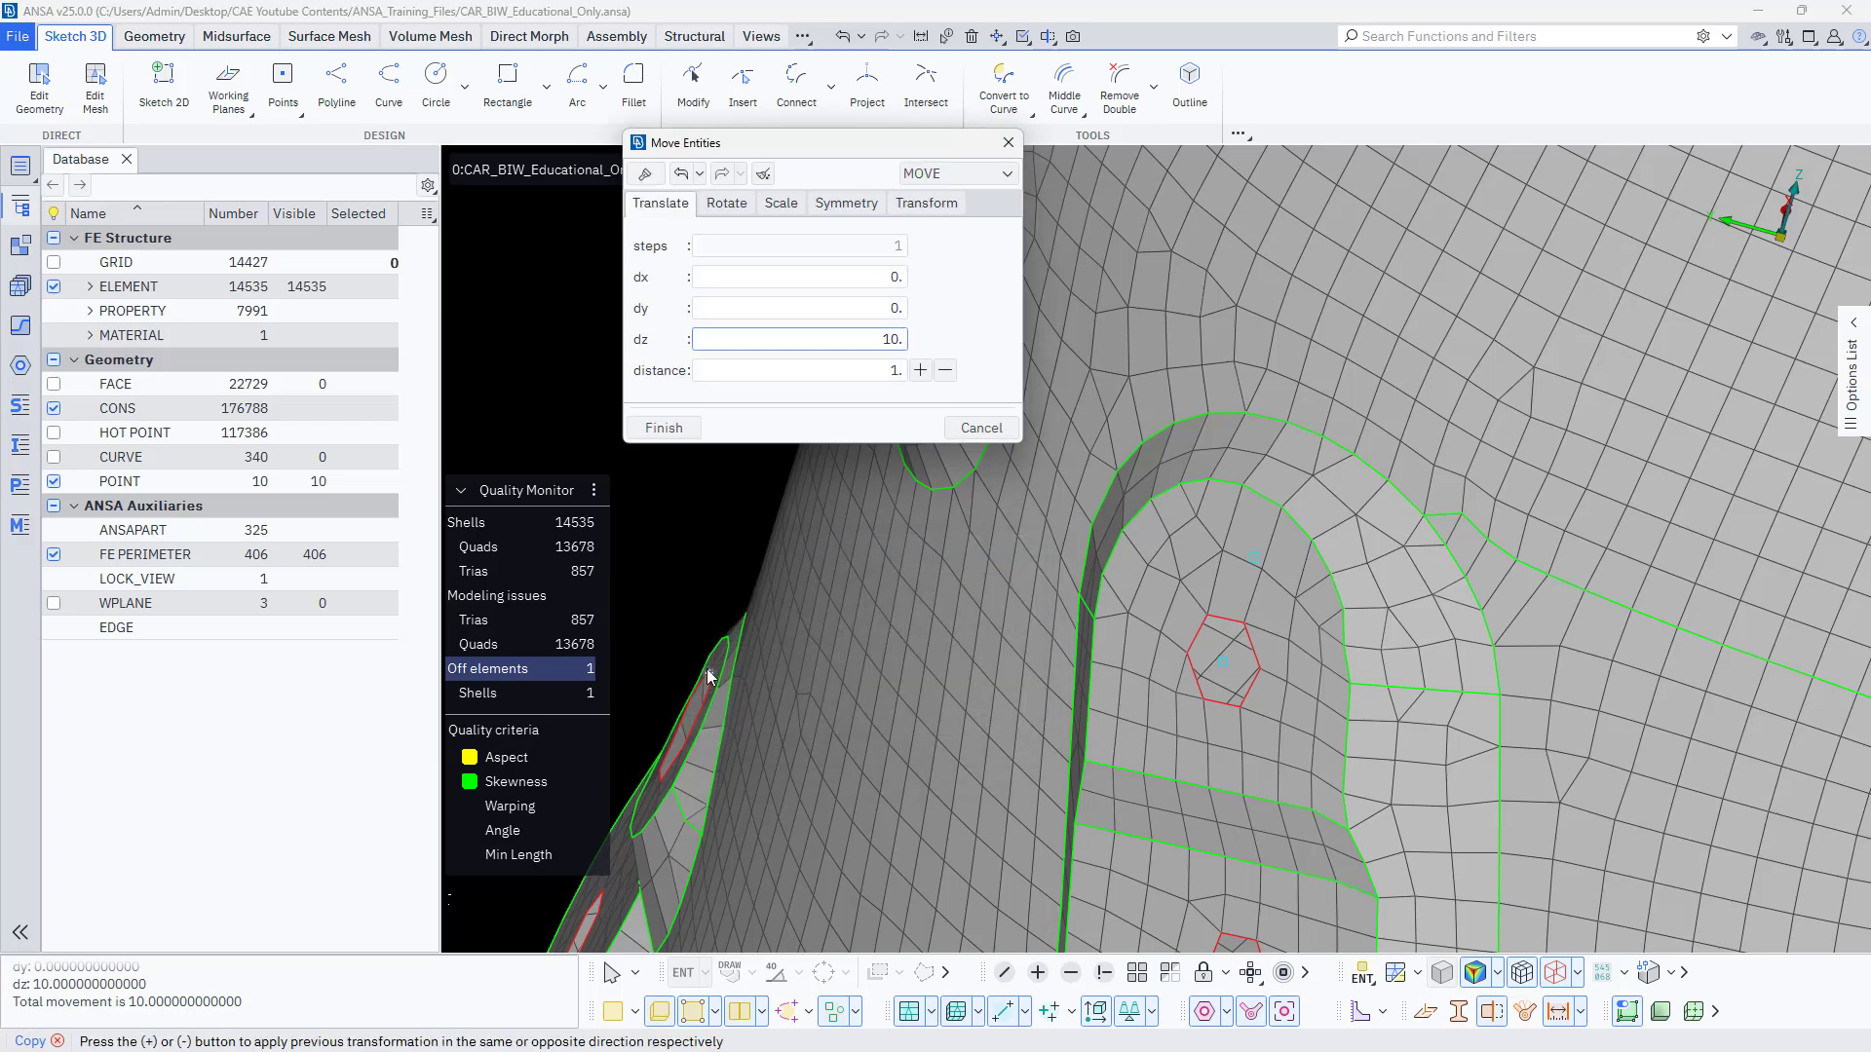
left_click(681, 434)
scroll(781, 513, "down", 3)
mouse_move(781, 513)
left_mouse_down("ctrl")
mouse_move(804, 587)
mouse_move(746, 690)
mouse_move(809, 527)
left_mouse_up("ctrl")
scroll(955, 558, "down", 5)
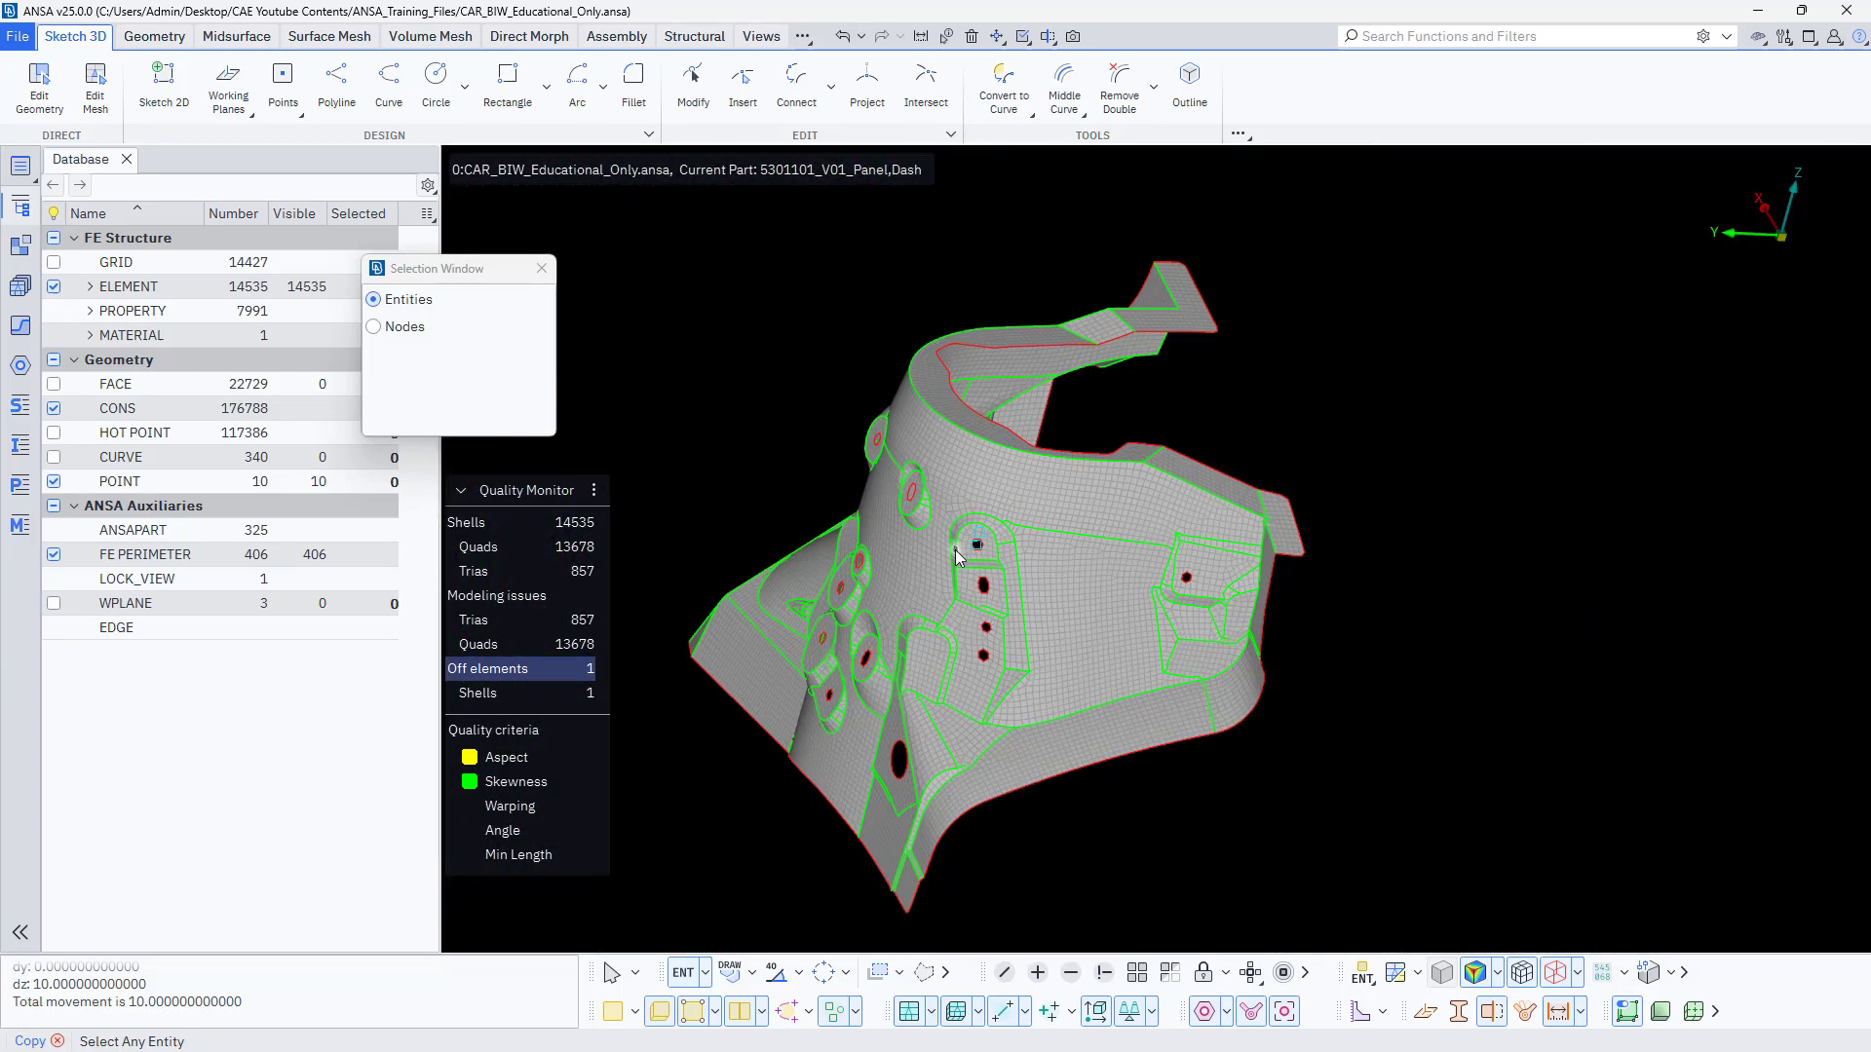
left_click(542, 268)
left_click_drag(773, 506, 1029, 640, "ctrl")
middle_click_drag(1029, 640, 993, 618, "ctrl")
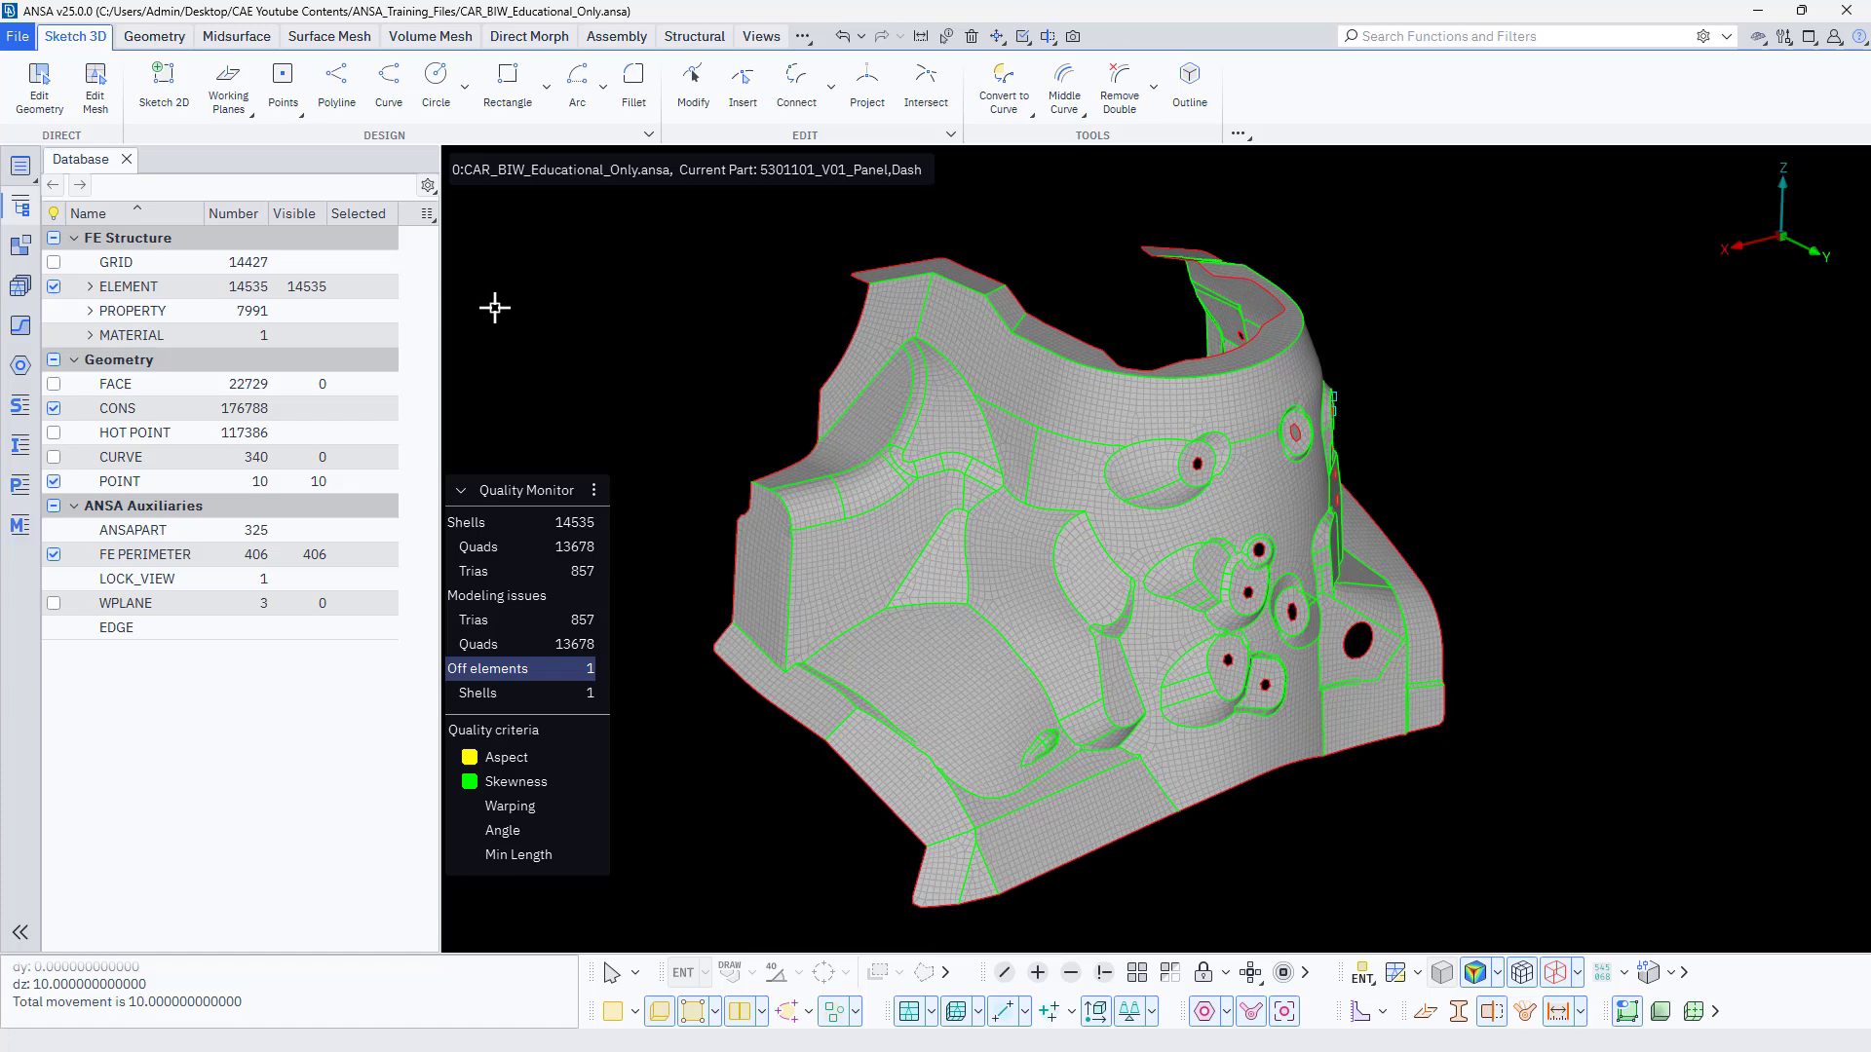
Bring up the Surface Mesh tools and turn on the display of hot points along the dash panel's perimeters.
left_click(156, 37)
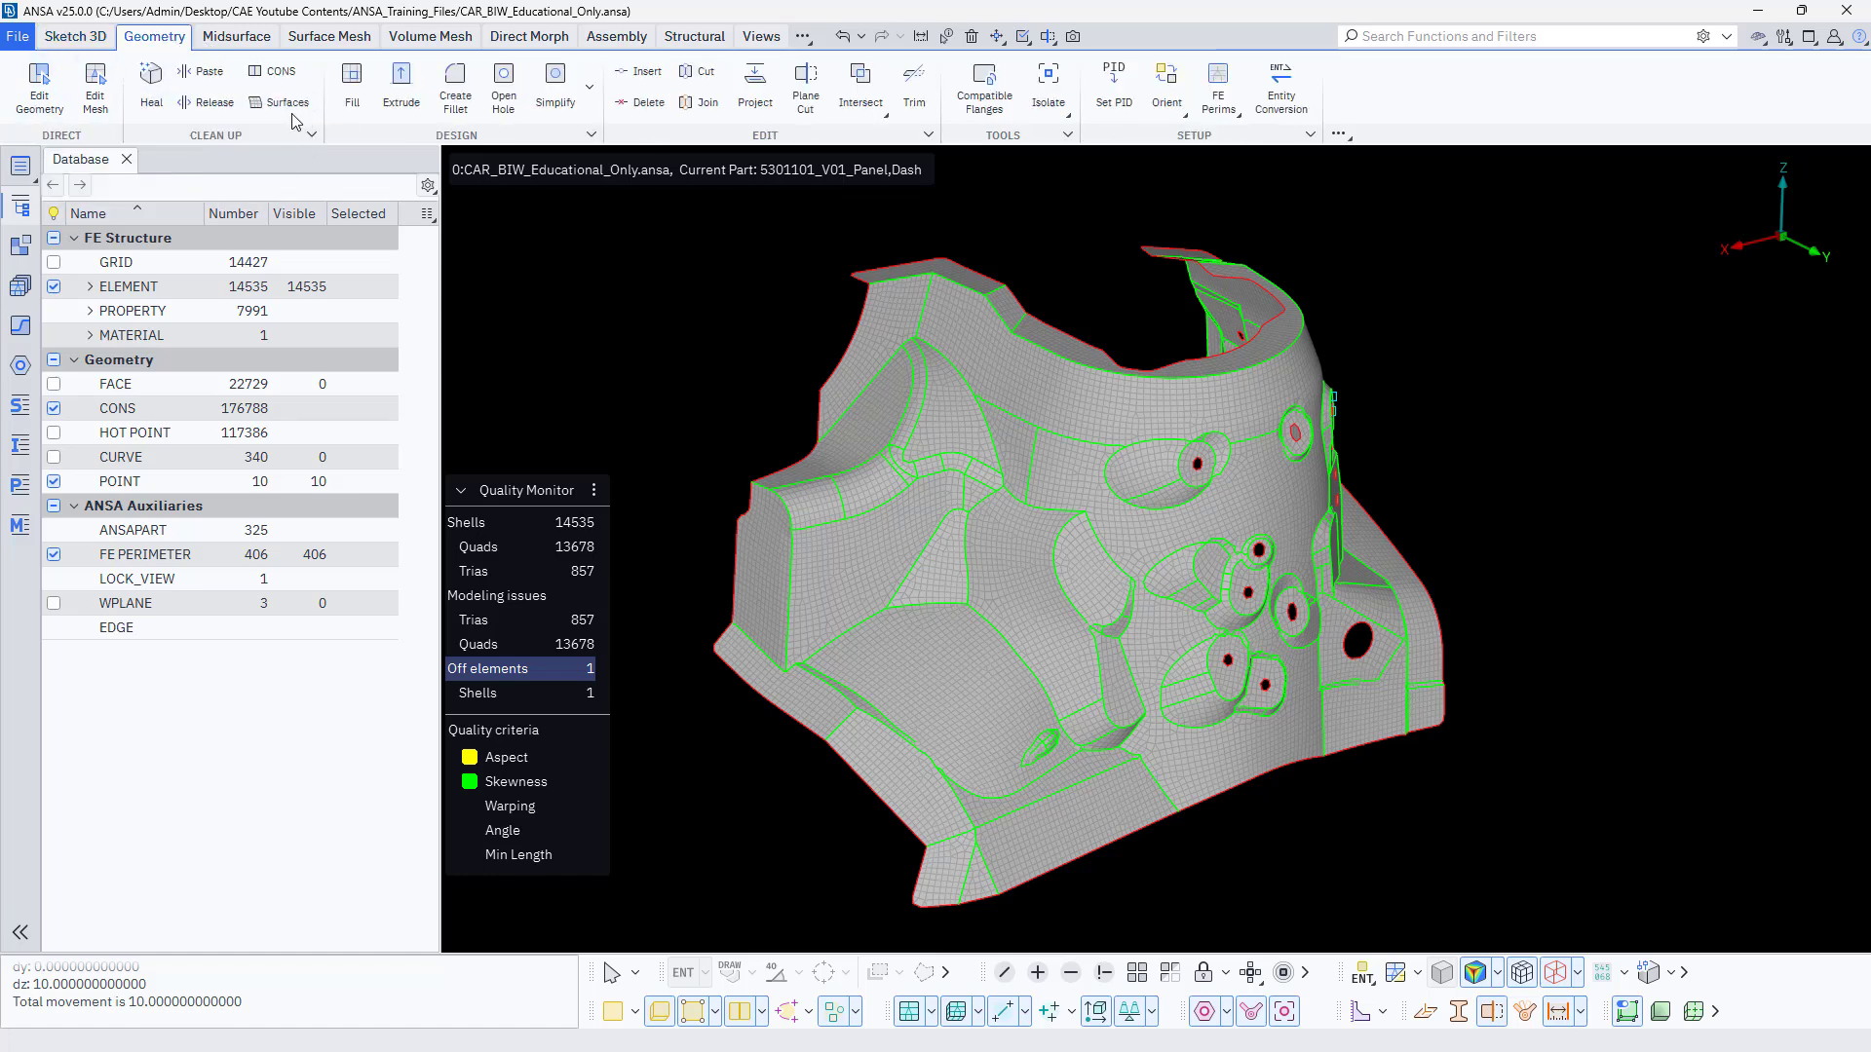
left_click(329, 39)
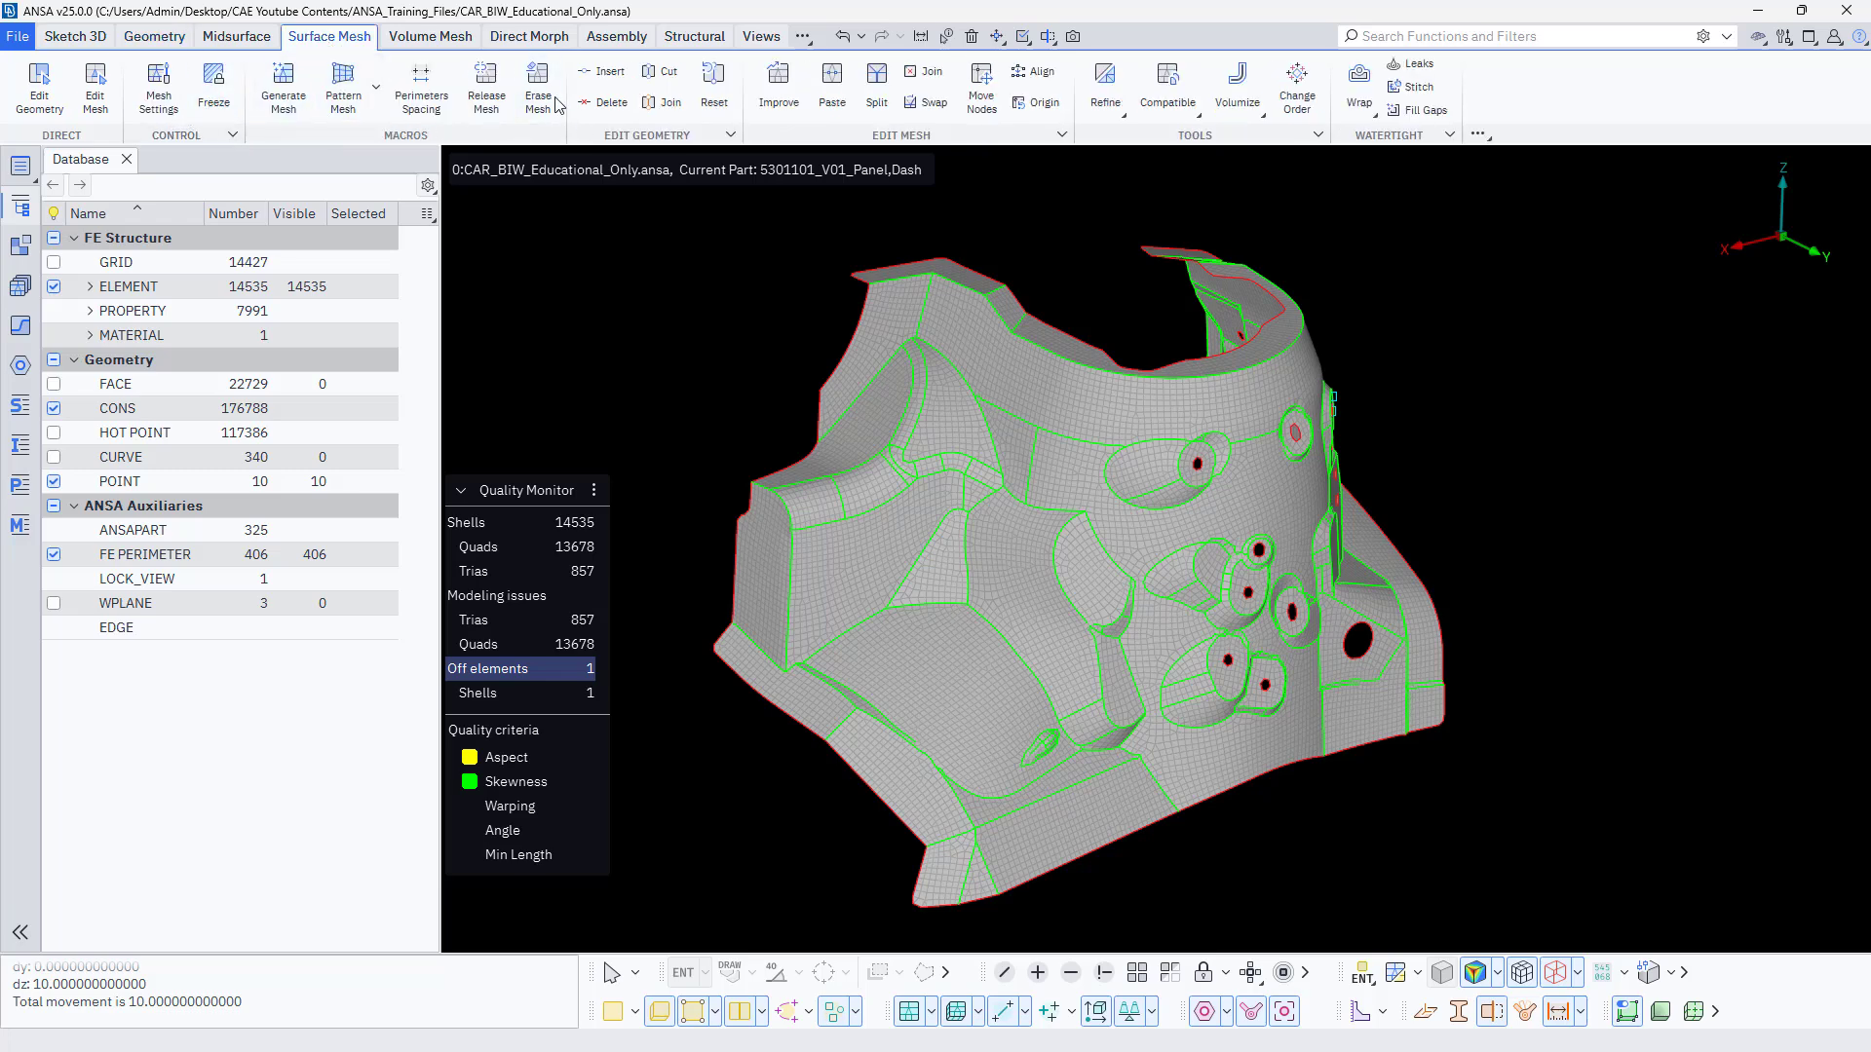
left_click(611, 78)
scroll(996, 421, "up", 2)
scroll(996, 421, "up", 5)
left_click(1037, 417)
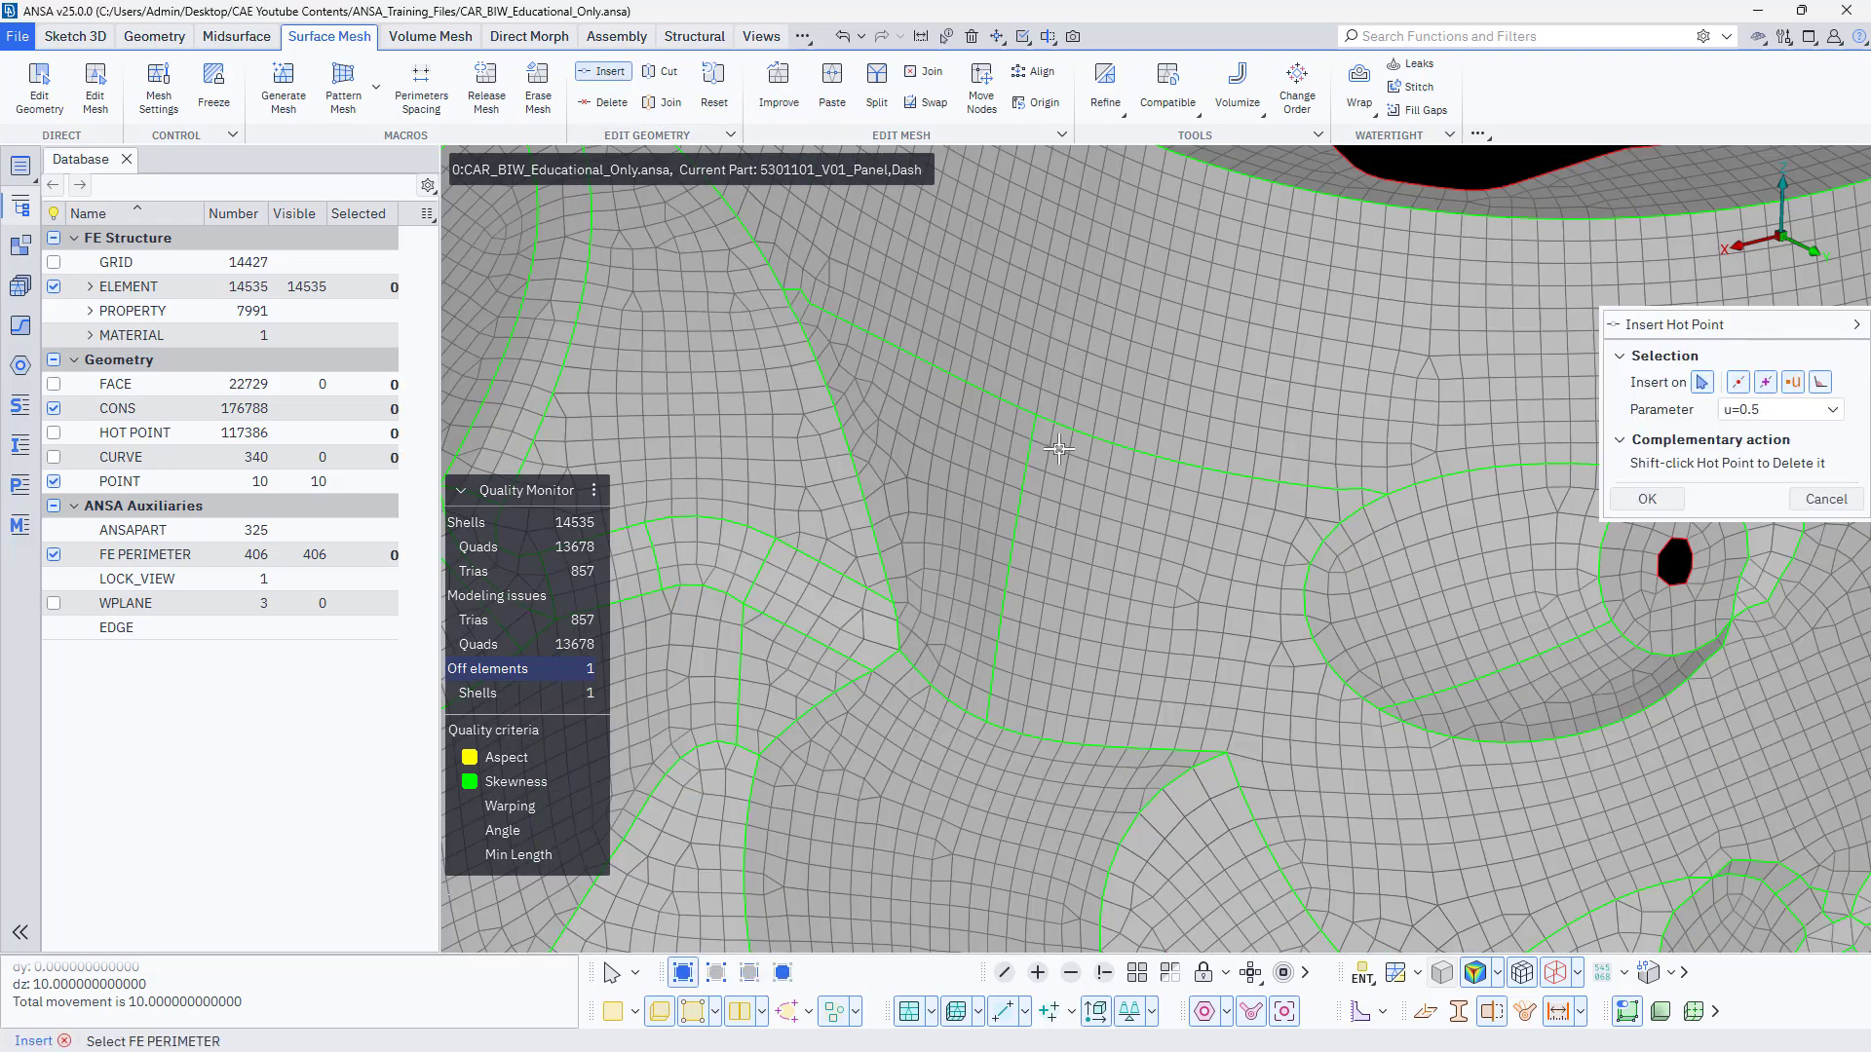
left_click(717, 1014)
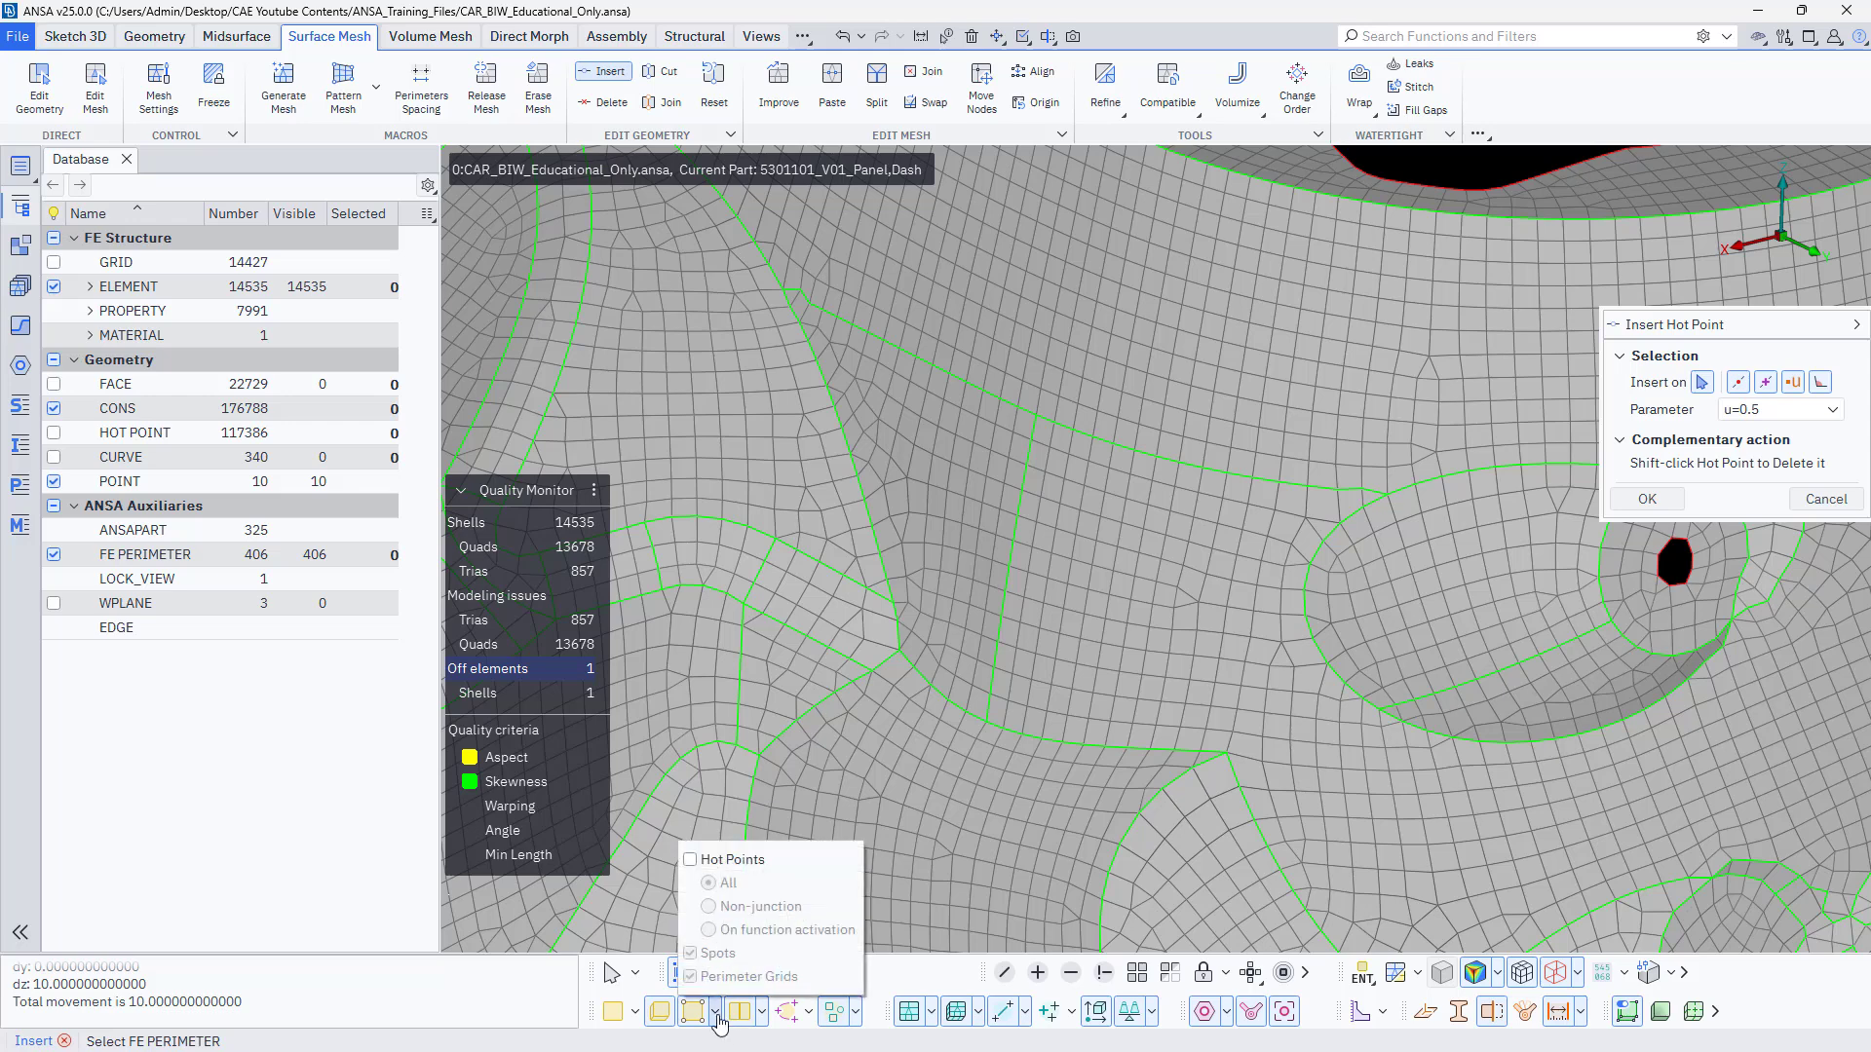
left_click(690, 860)
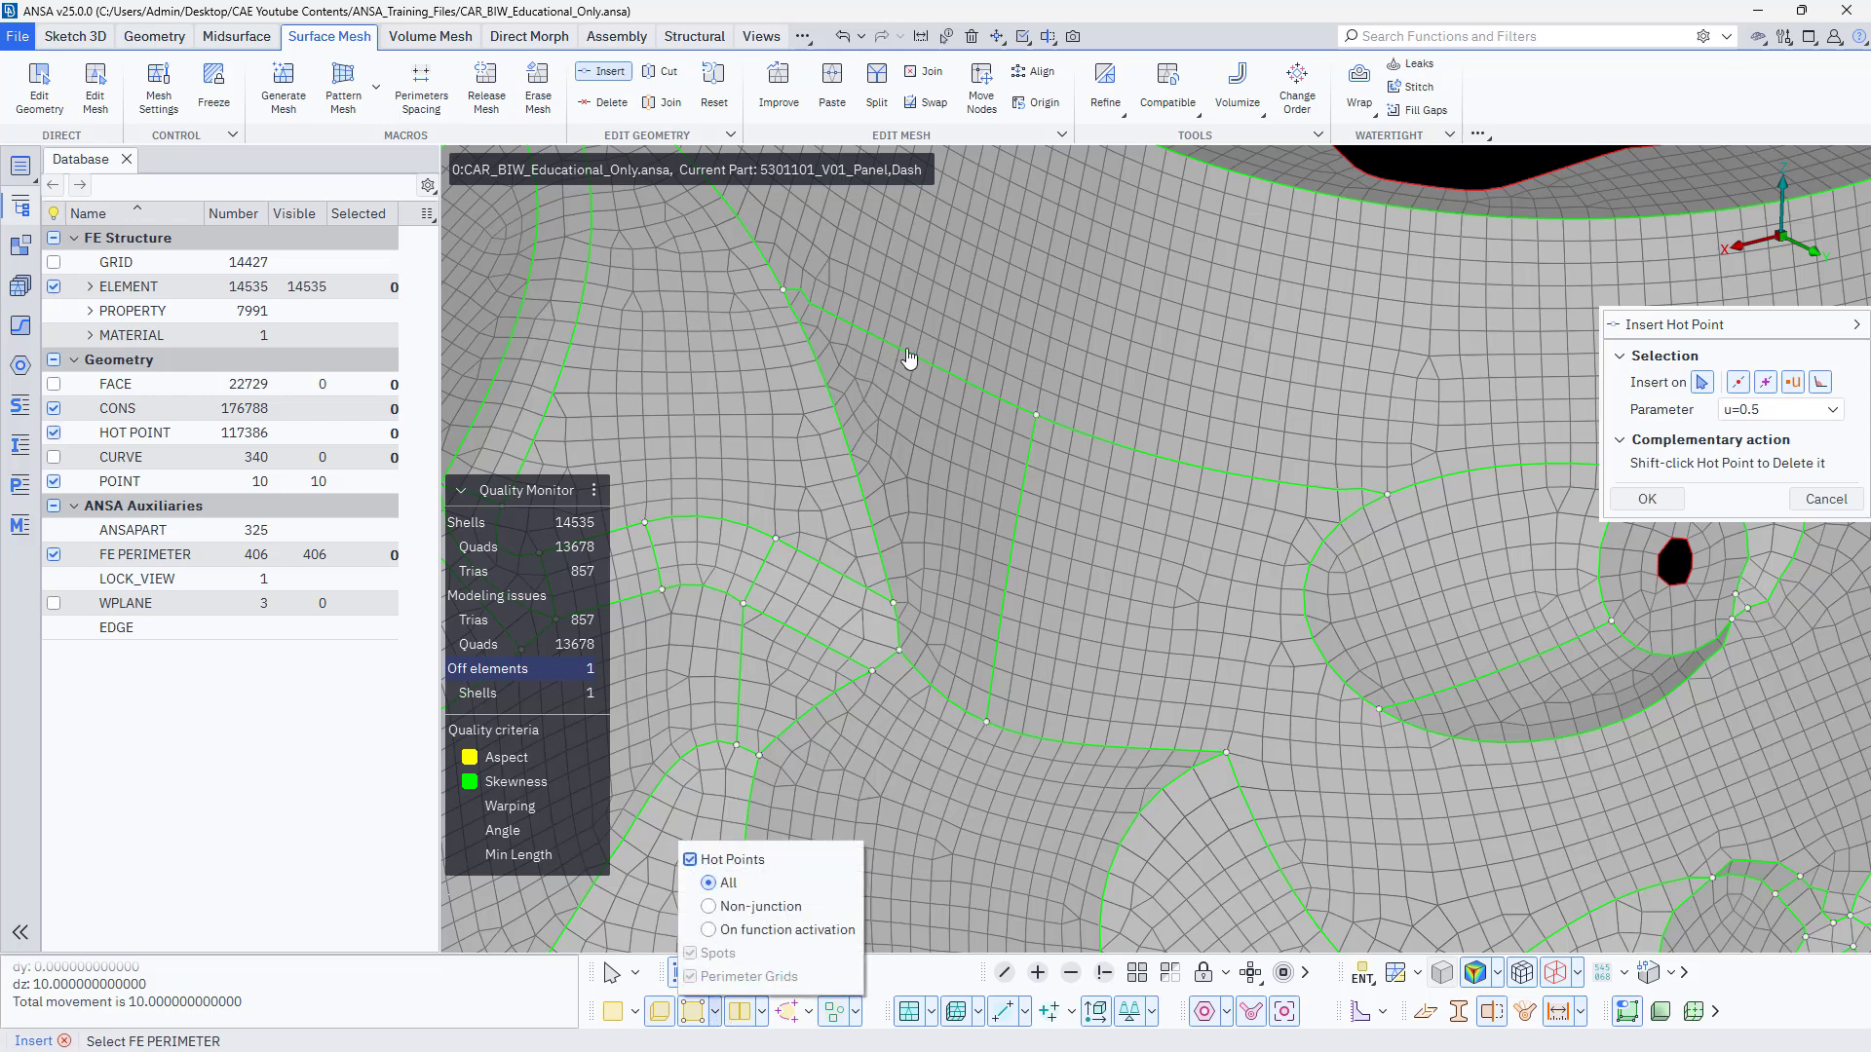
Insert a hot point midway on the sloping perimeter between the pointed recess and the four-way junction beside it.
left_click(606, 78)
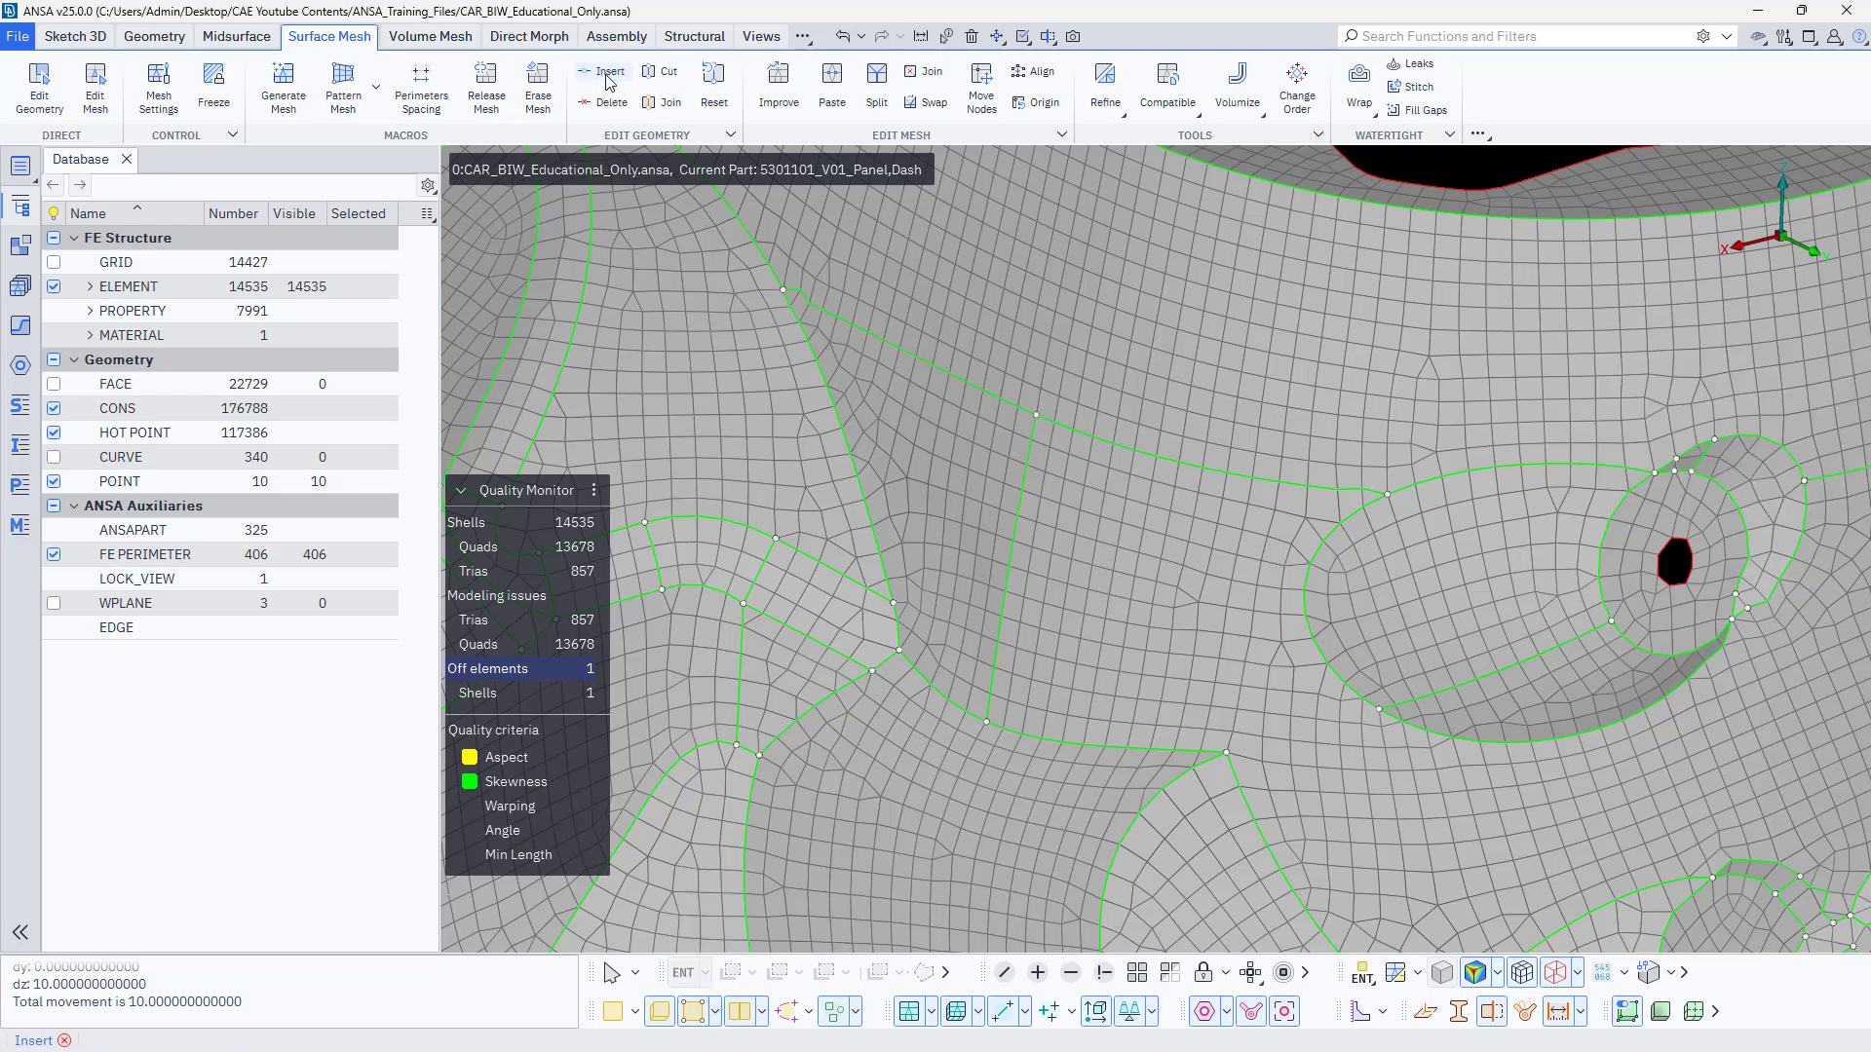
left_click(899, 348)
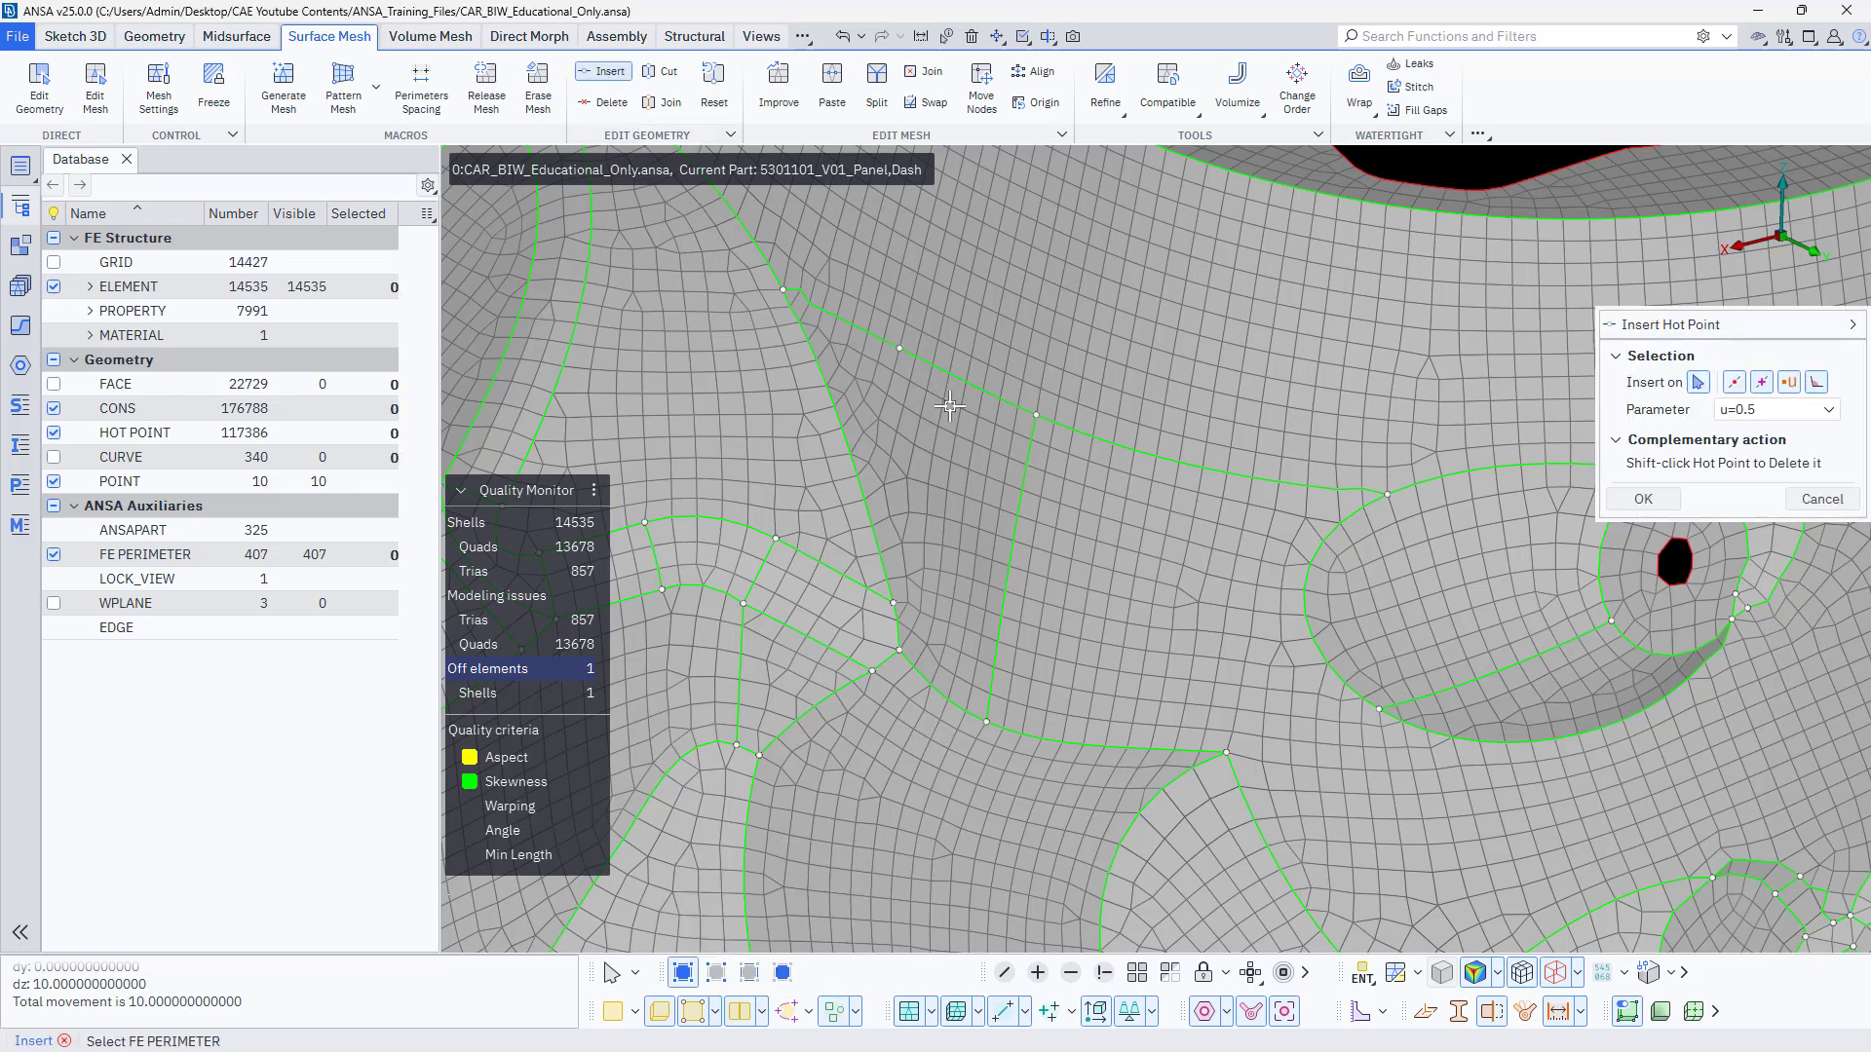
left_click(1201, 470)
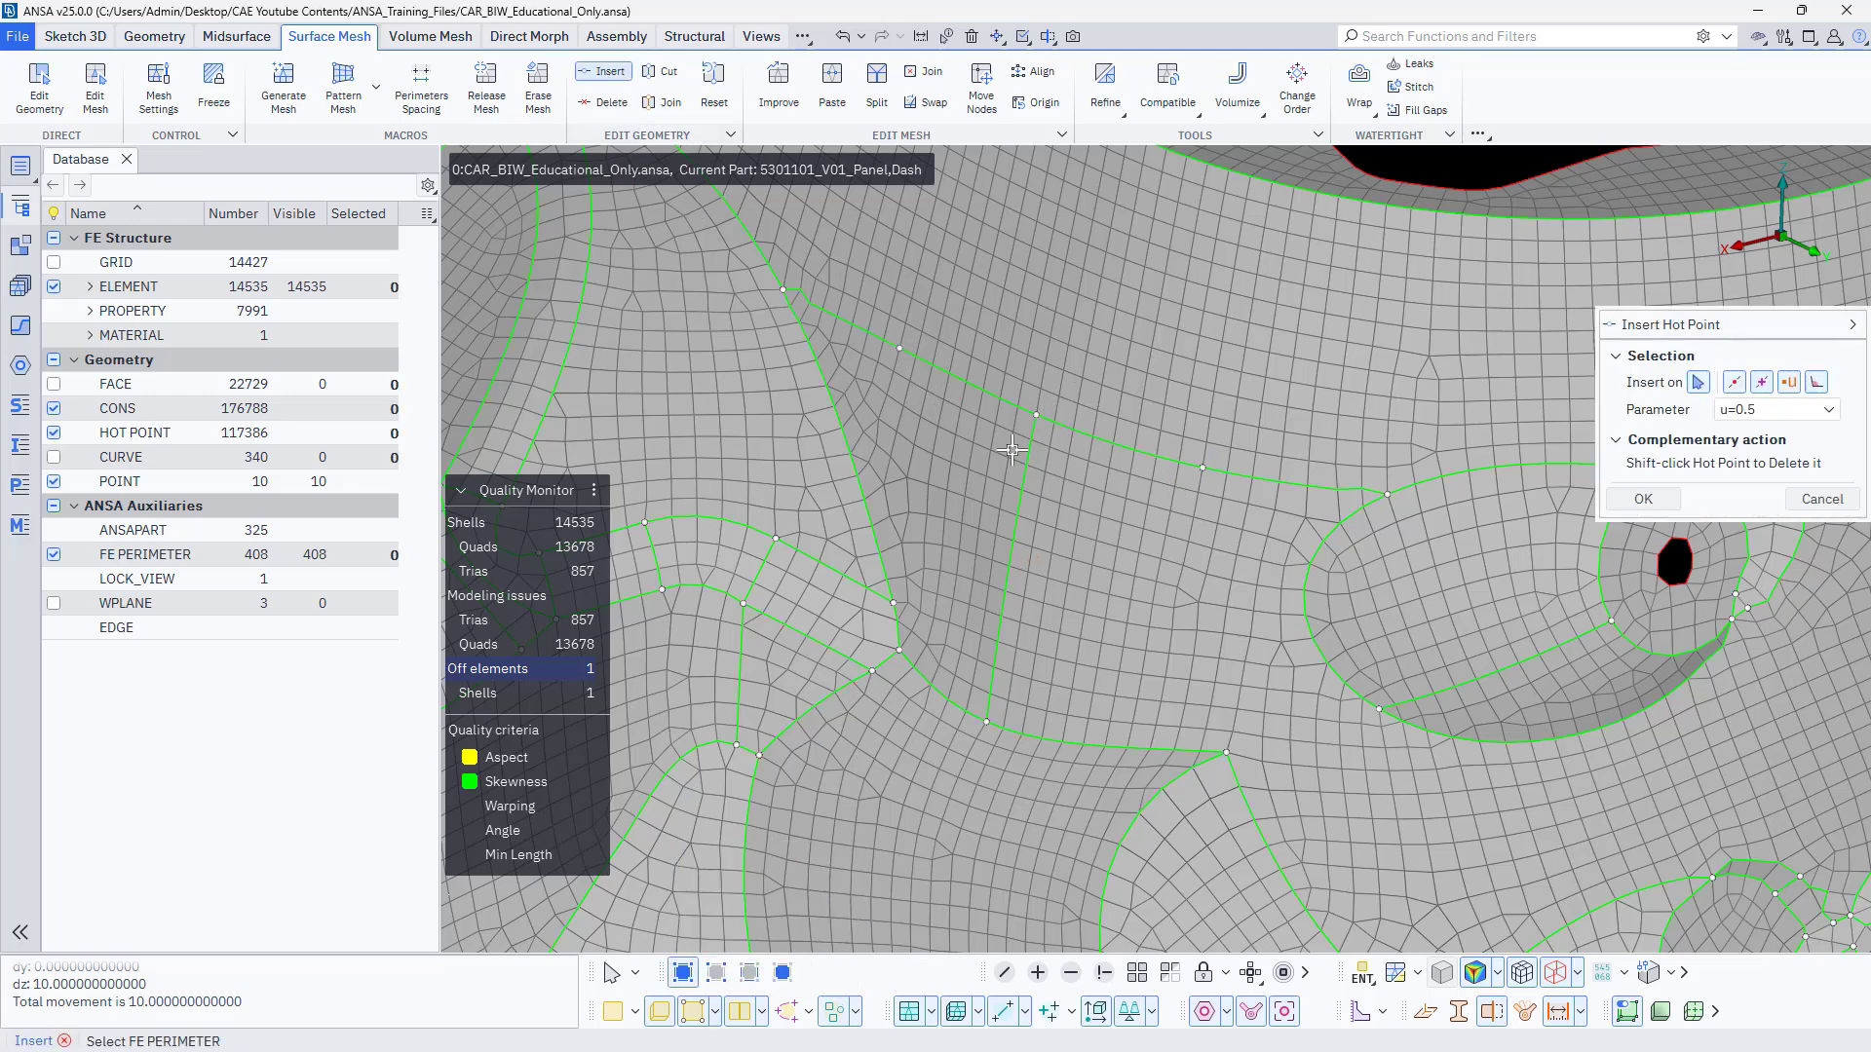
Join the mesh areas across the perimeter that runs from the junction hot point to the oval recess, with Delete hot points enabled.
left_click(604, 102)
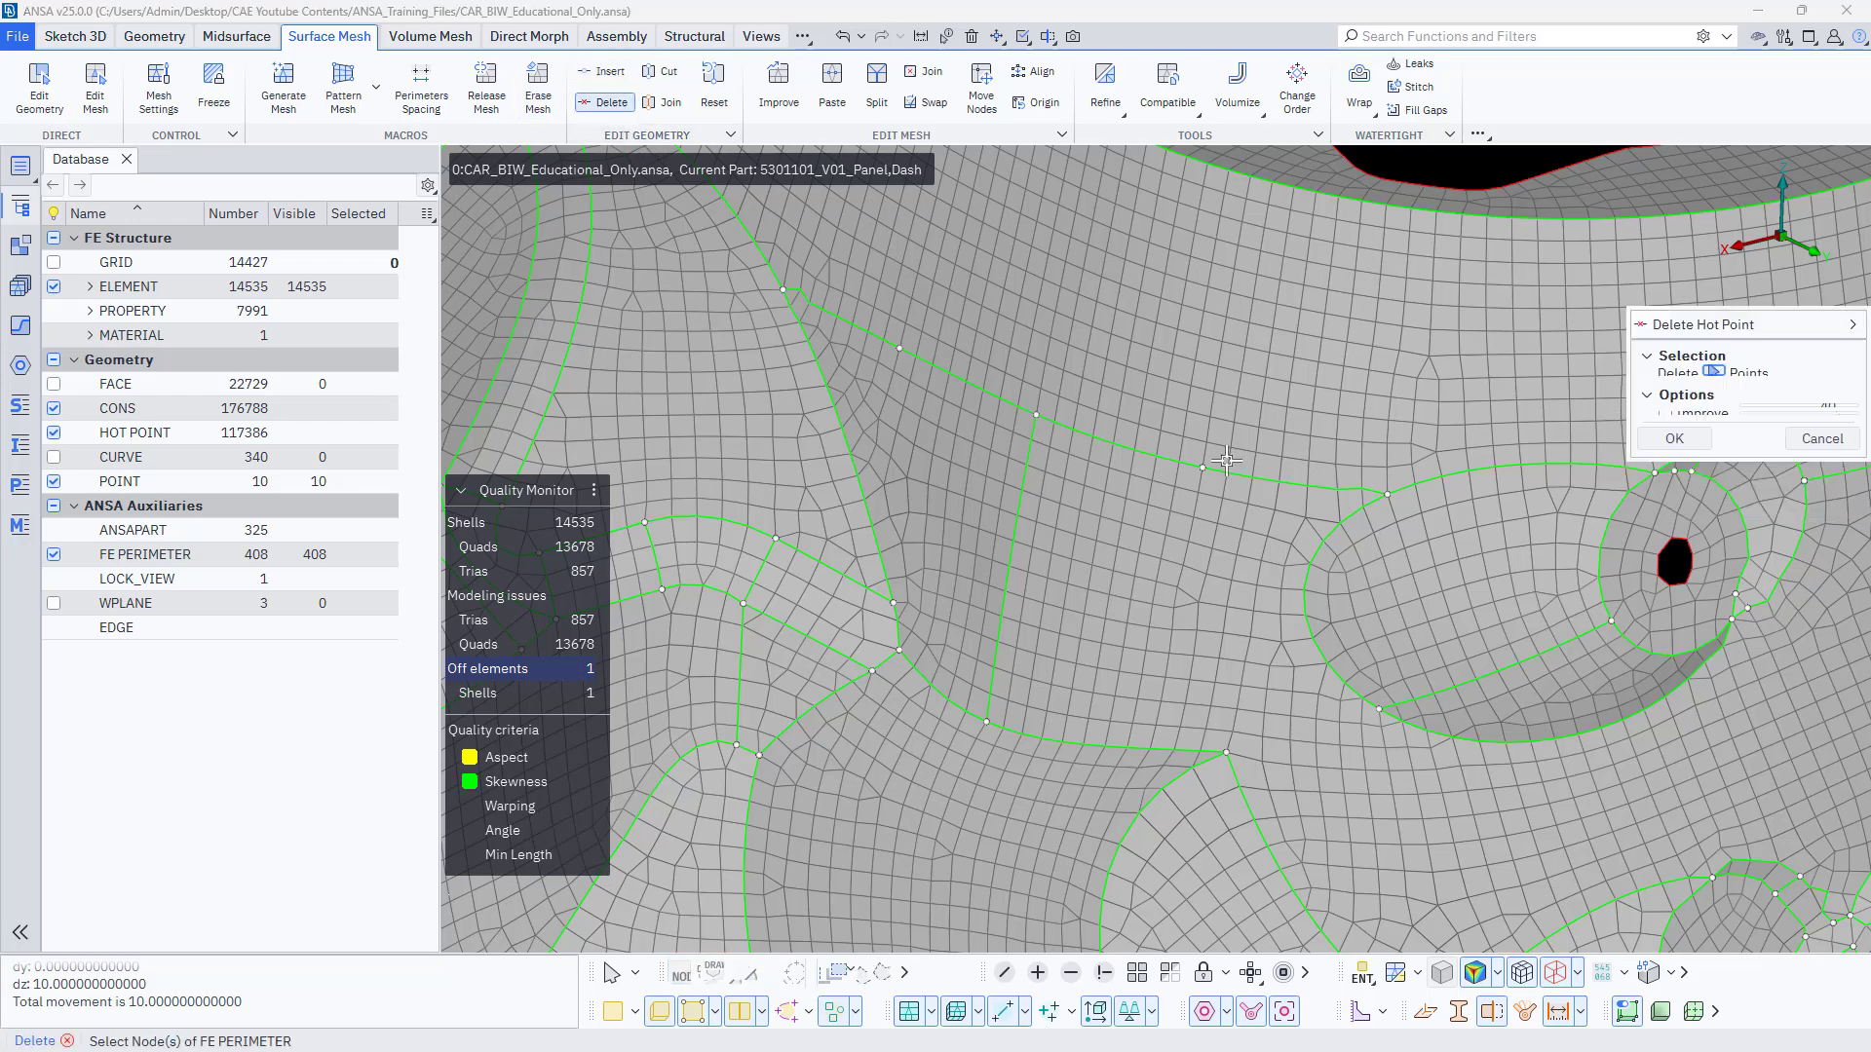
left_click(666, 102)
left_click(1119, 443)
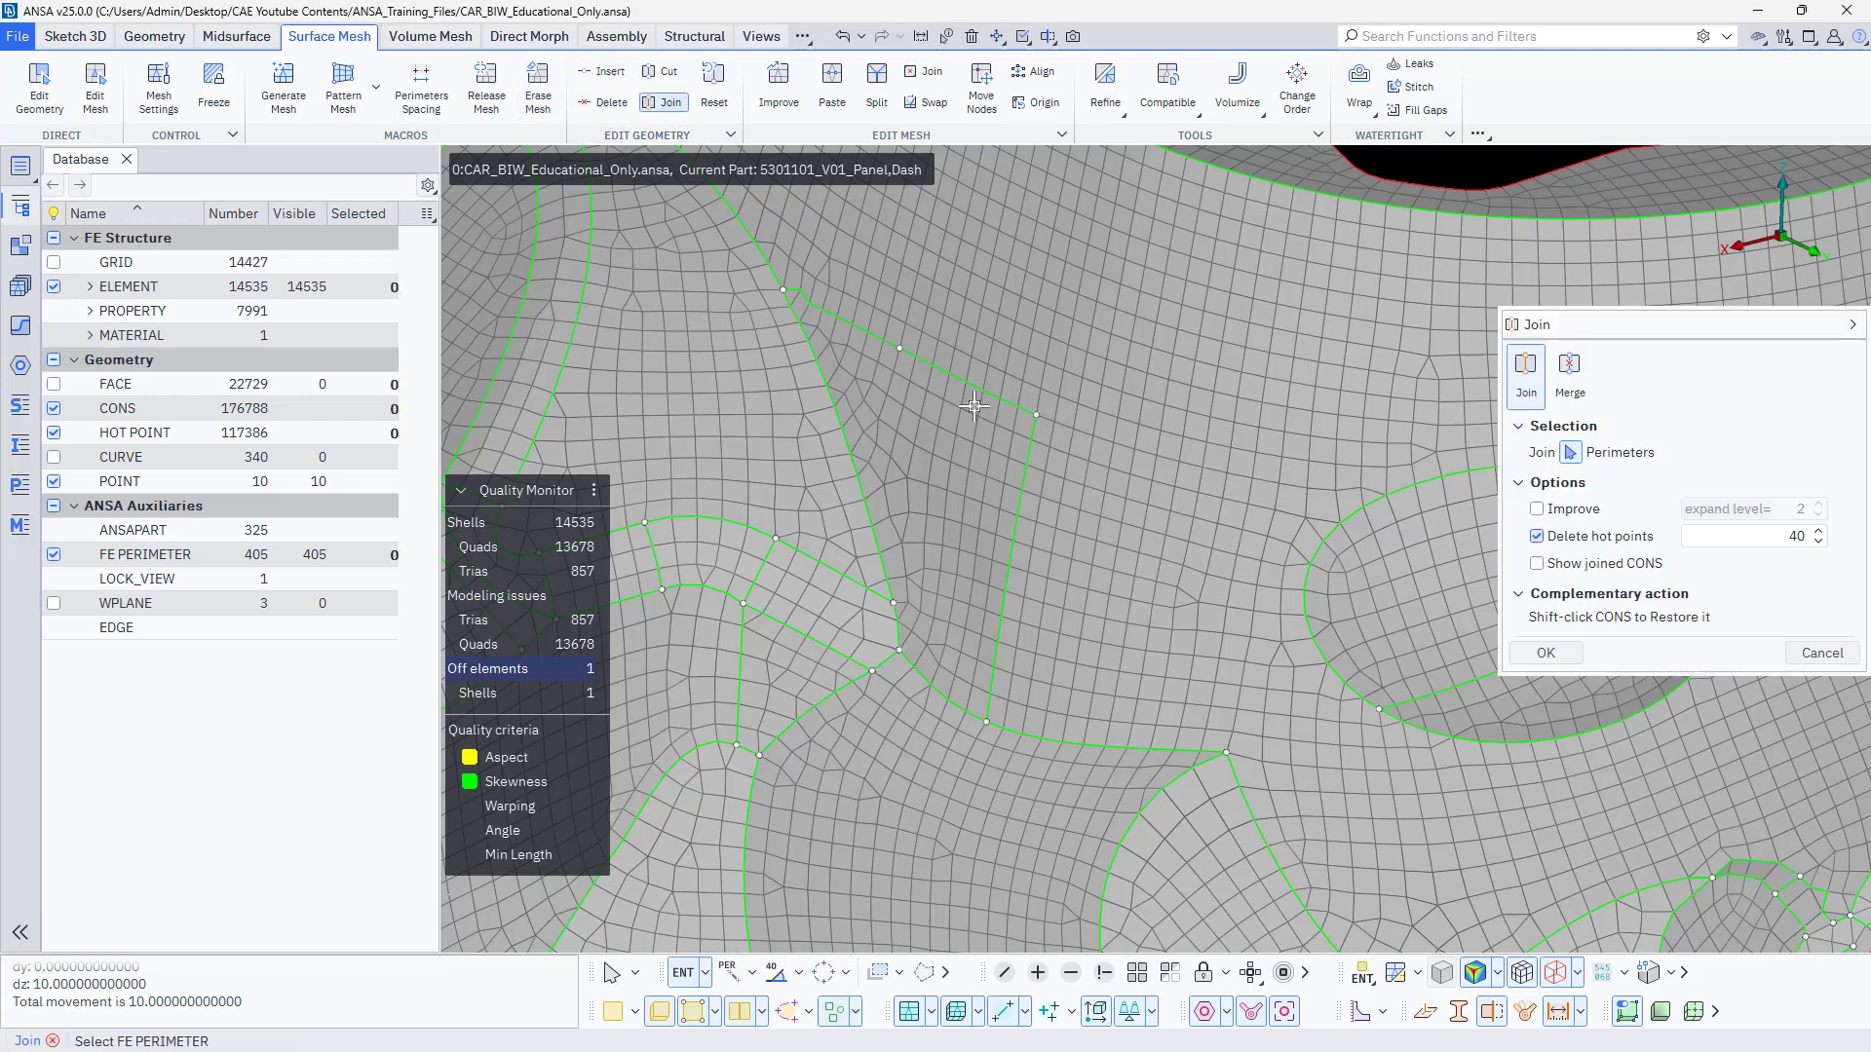
Cut a new perimeter from the junction hot point to the edge of the oval recess with the 2-Points Parametric option.
left_click(662, 72)
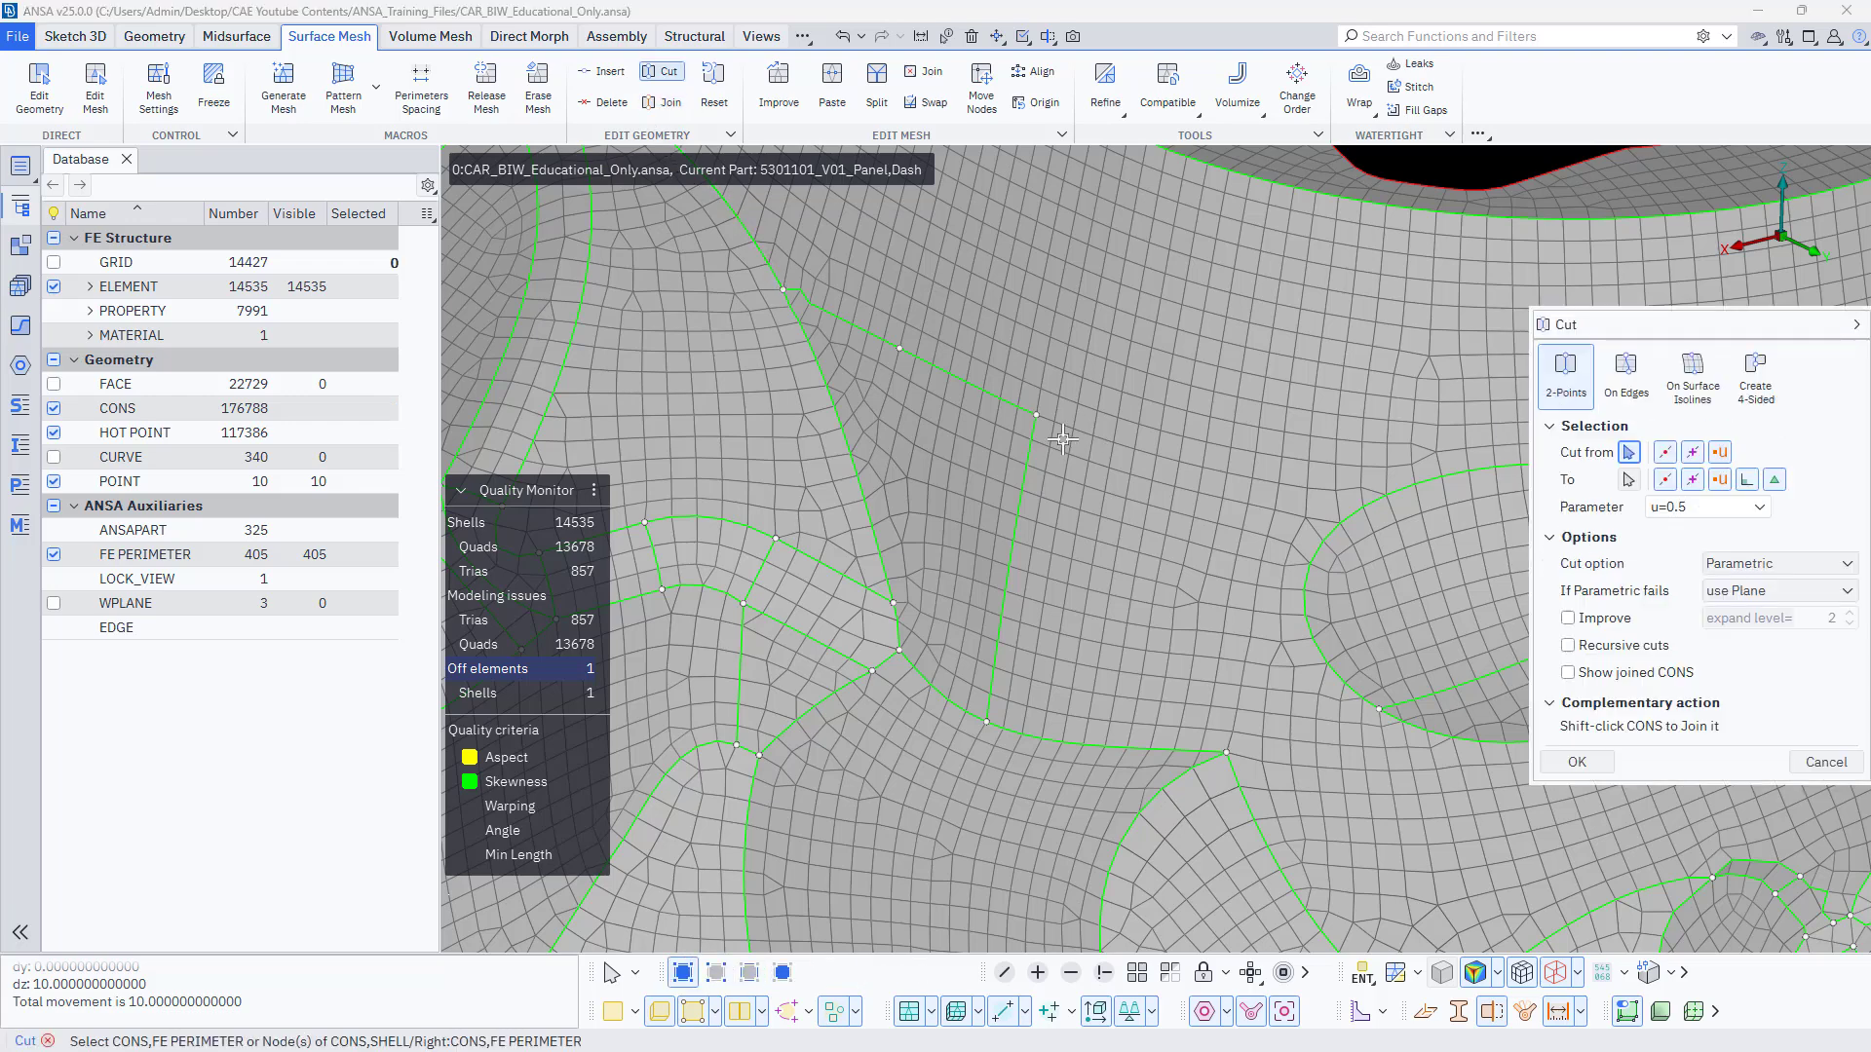
left_click(1036, 423)
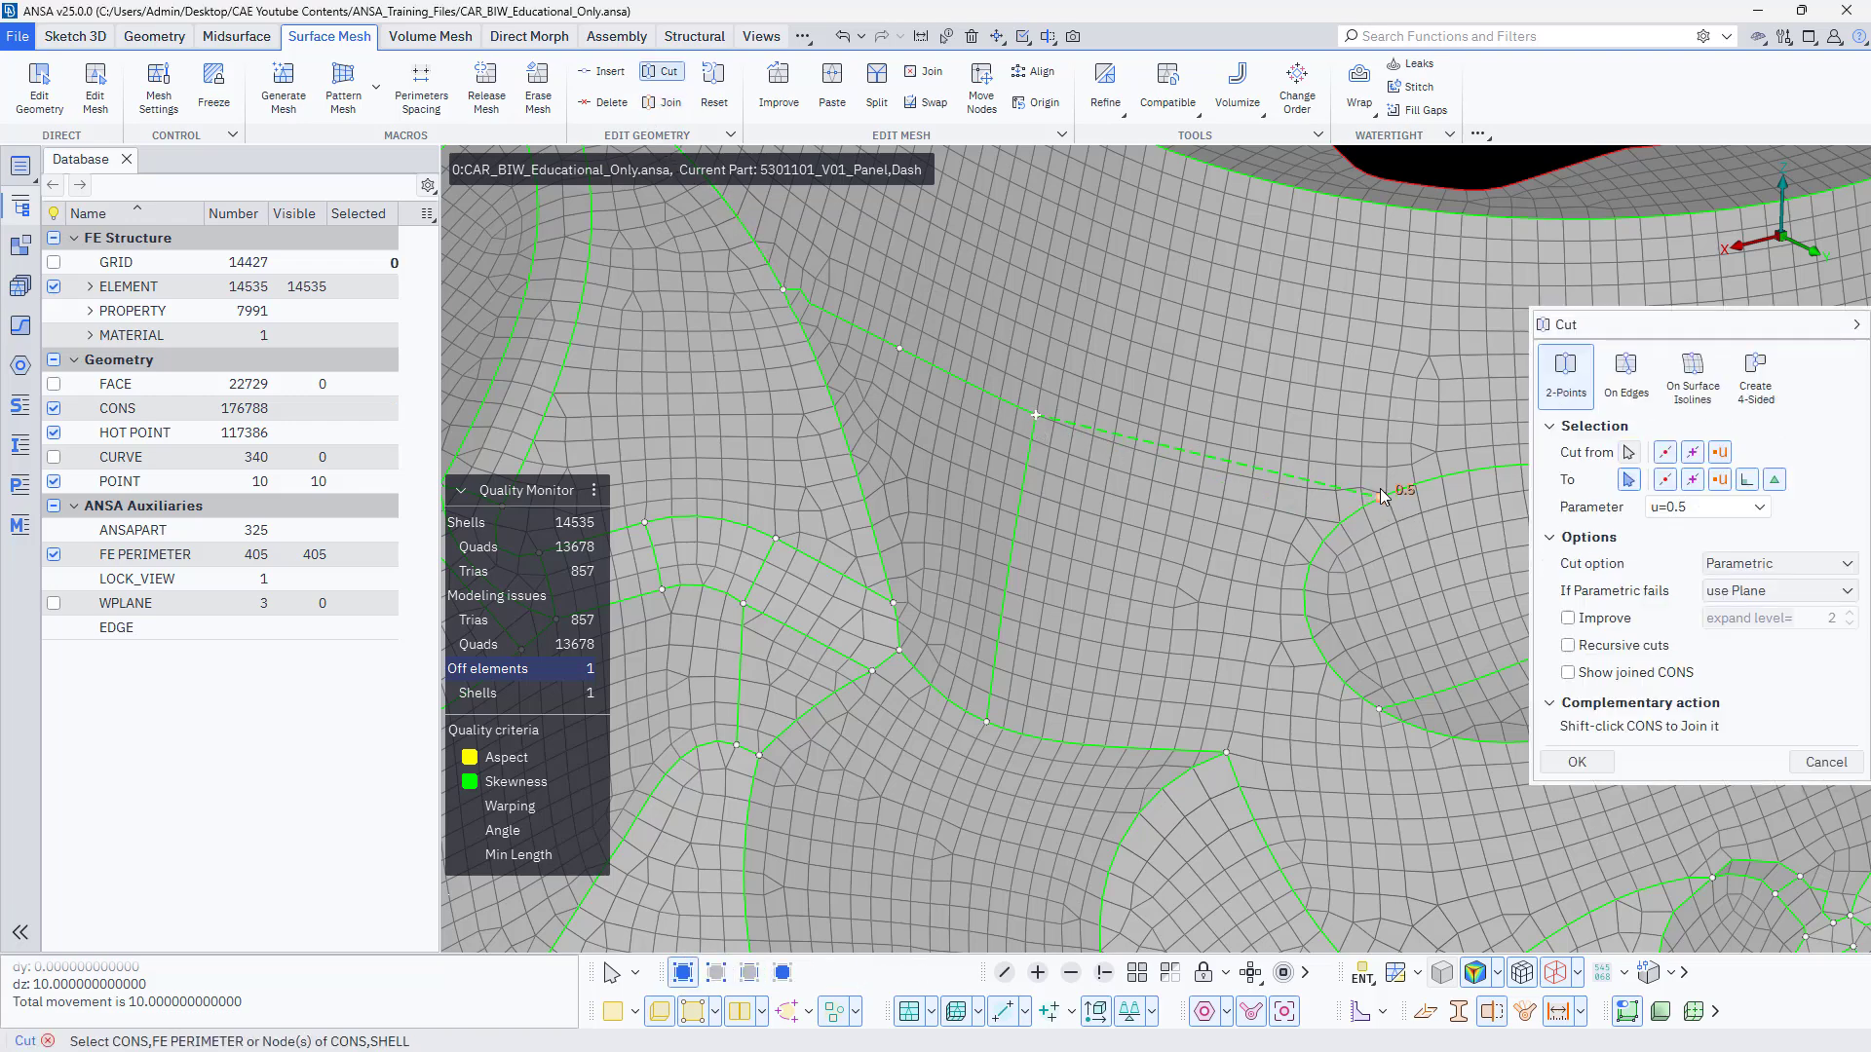
left_click(1380, 491)
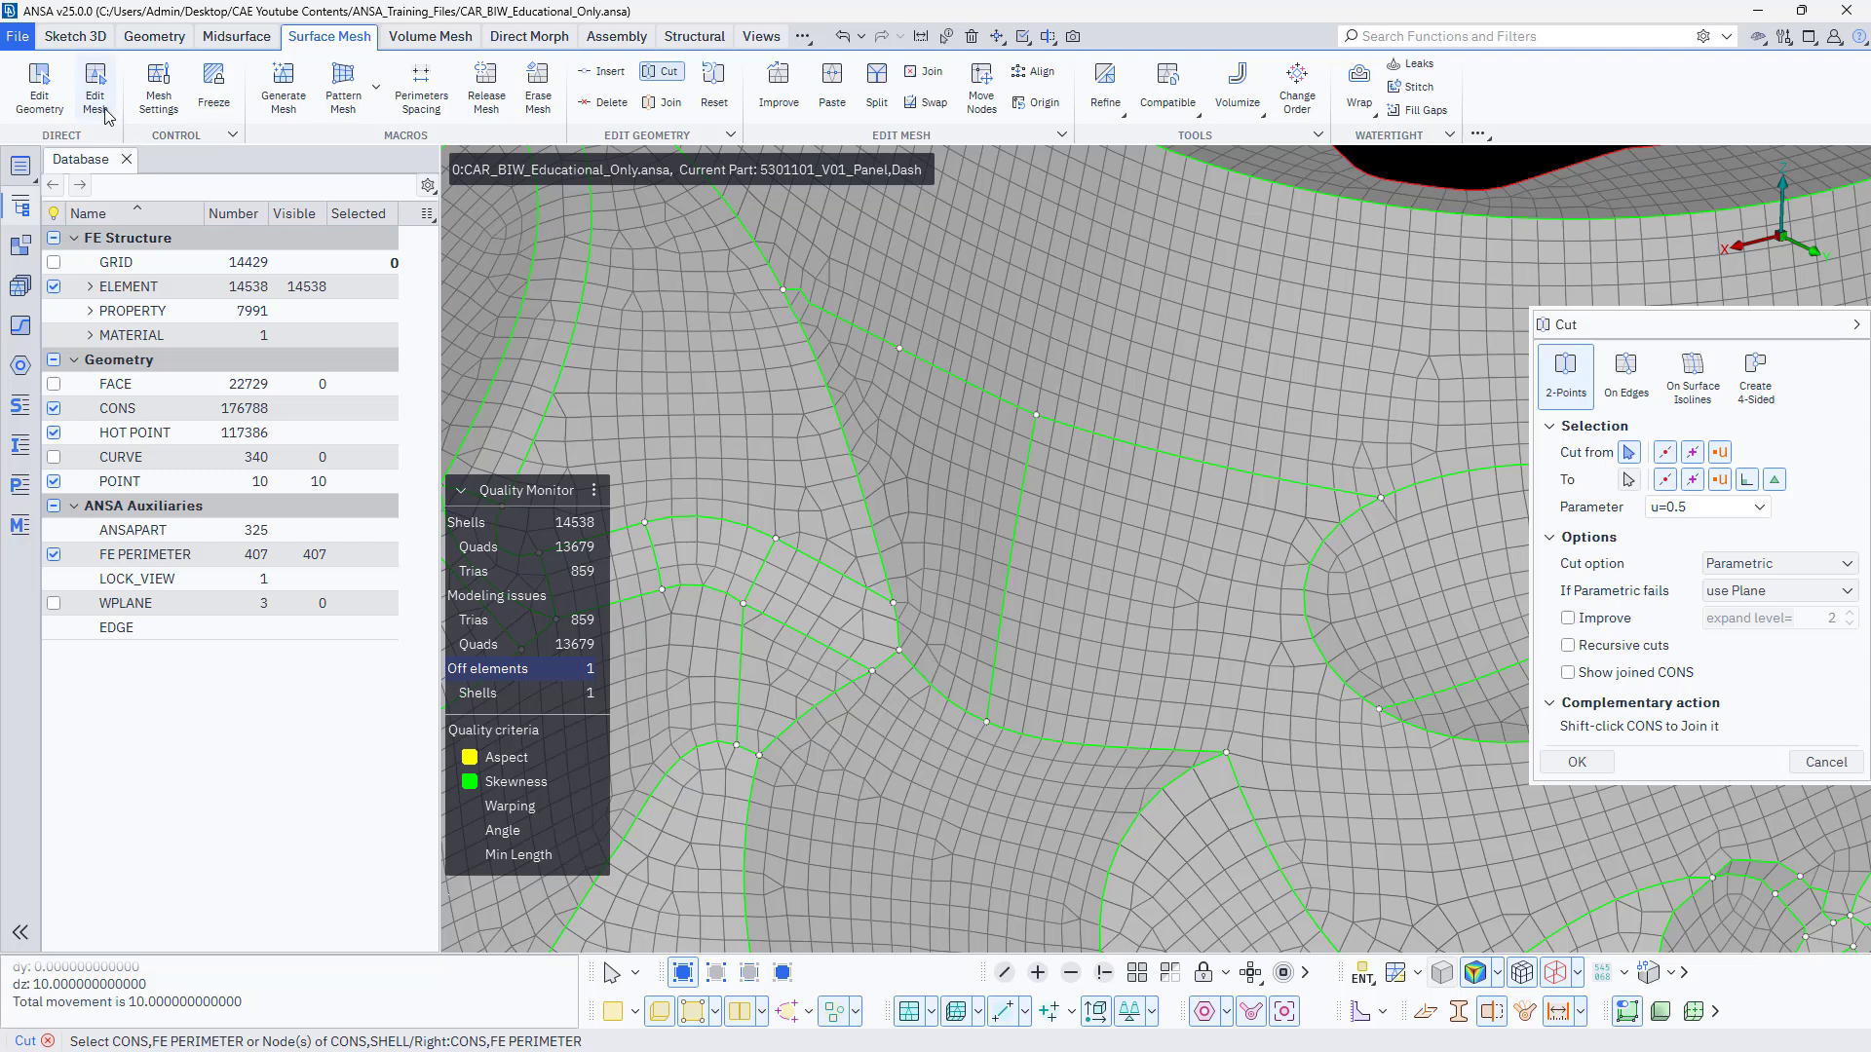
left_click(877, 90)
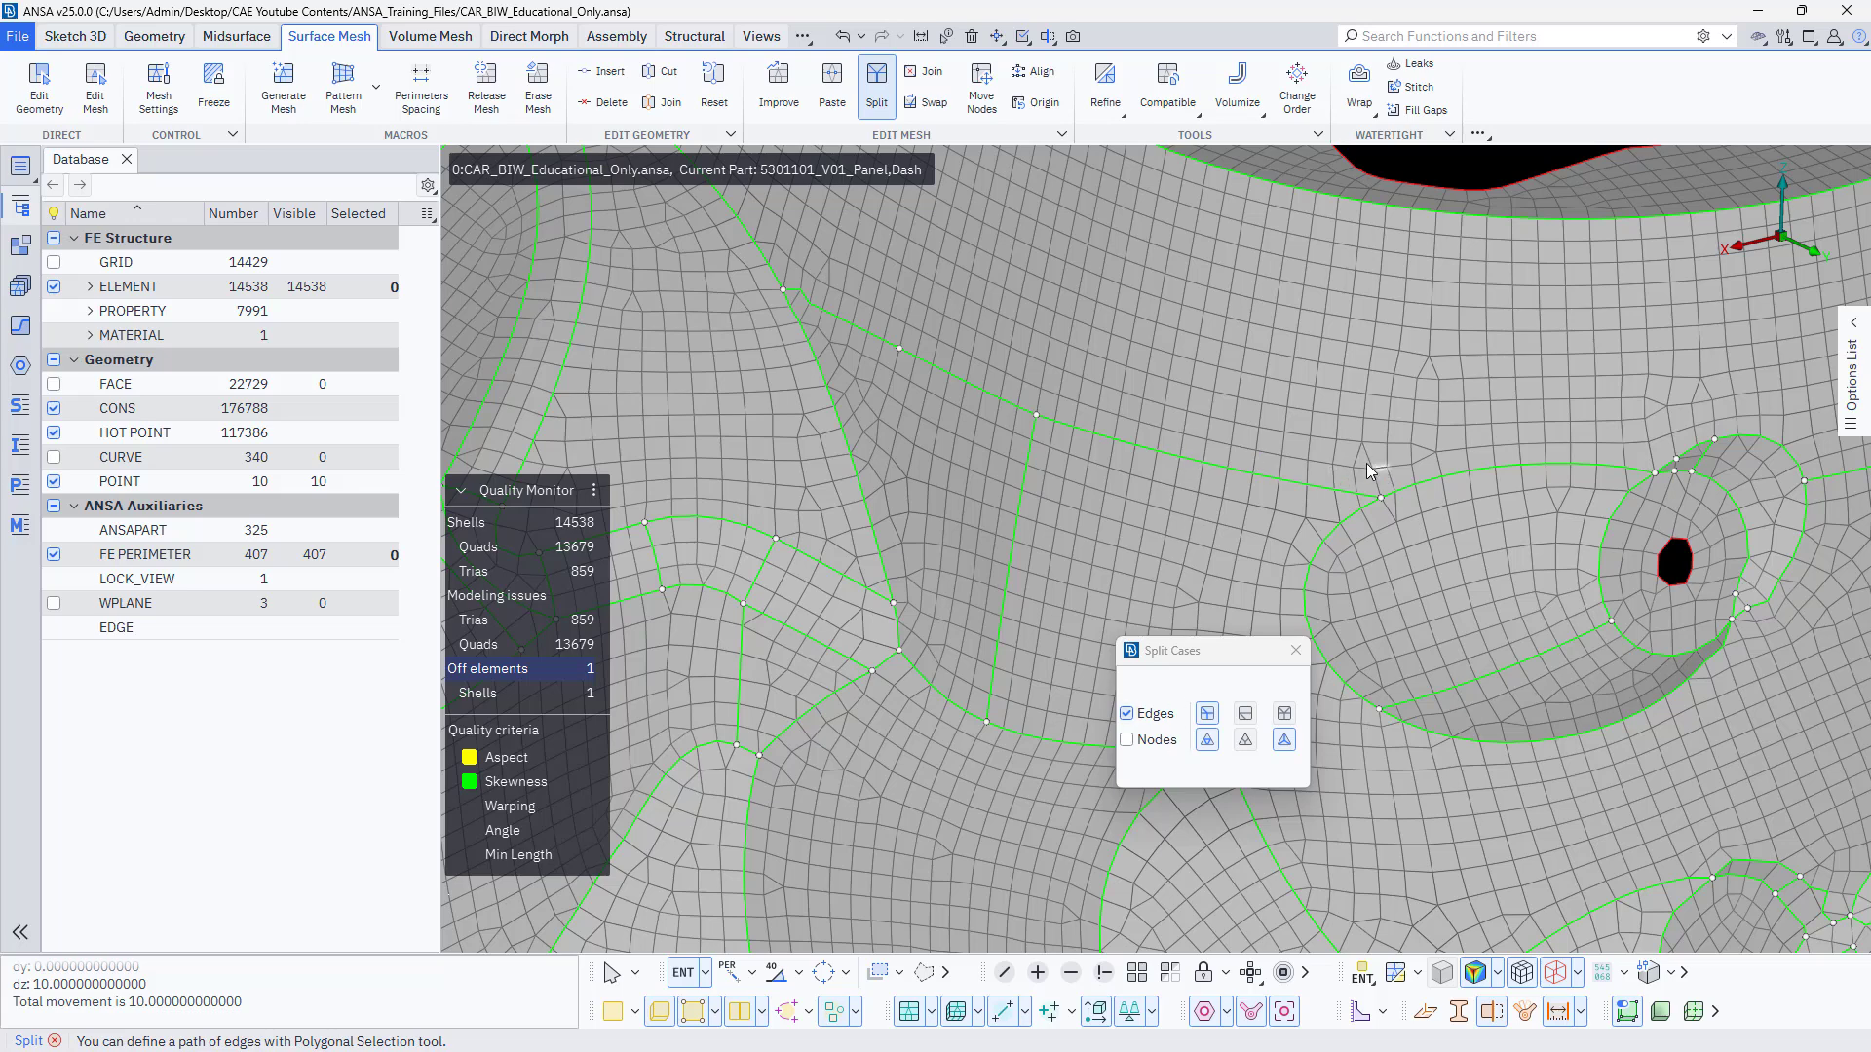
left_click(1179, 384)
left_click(1296, 651)
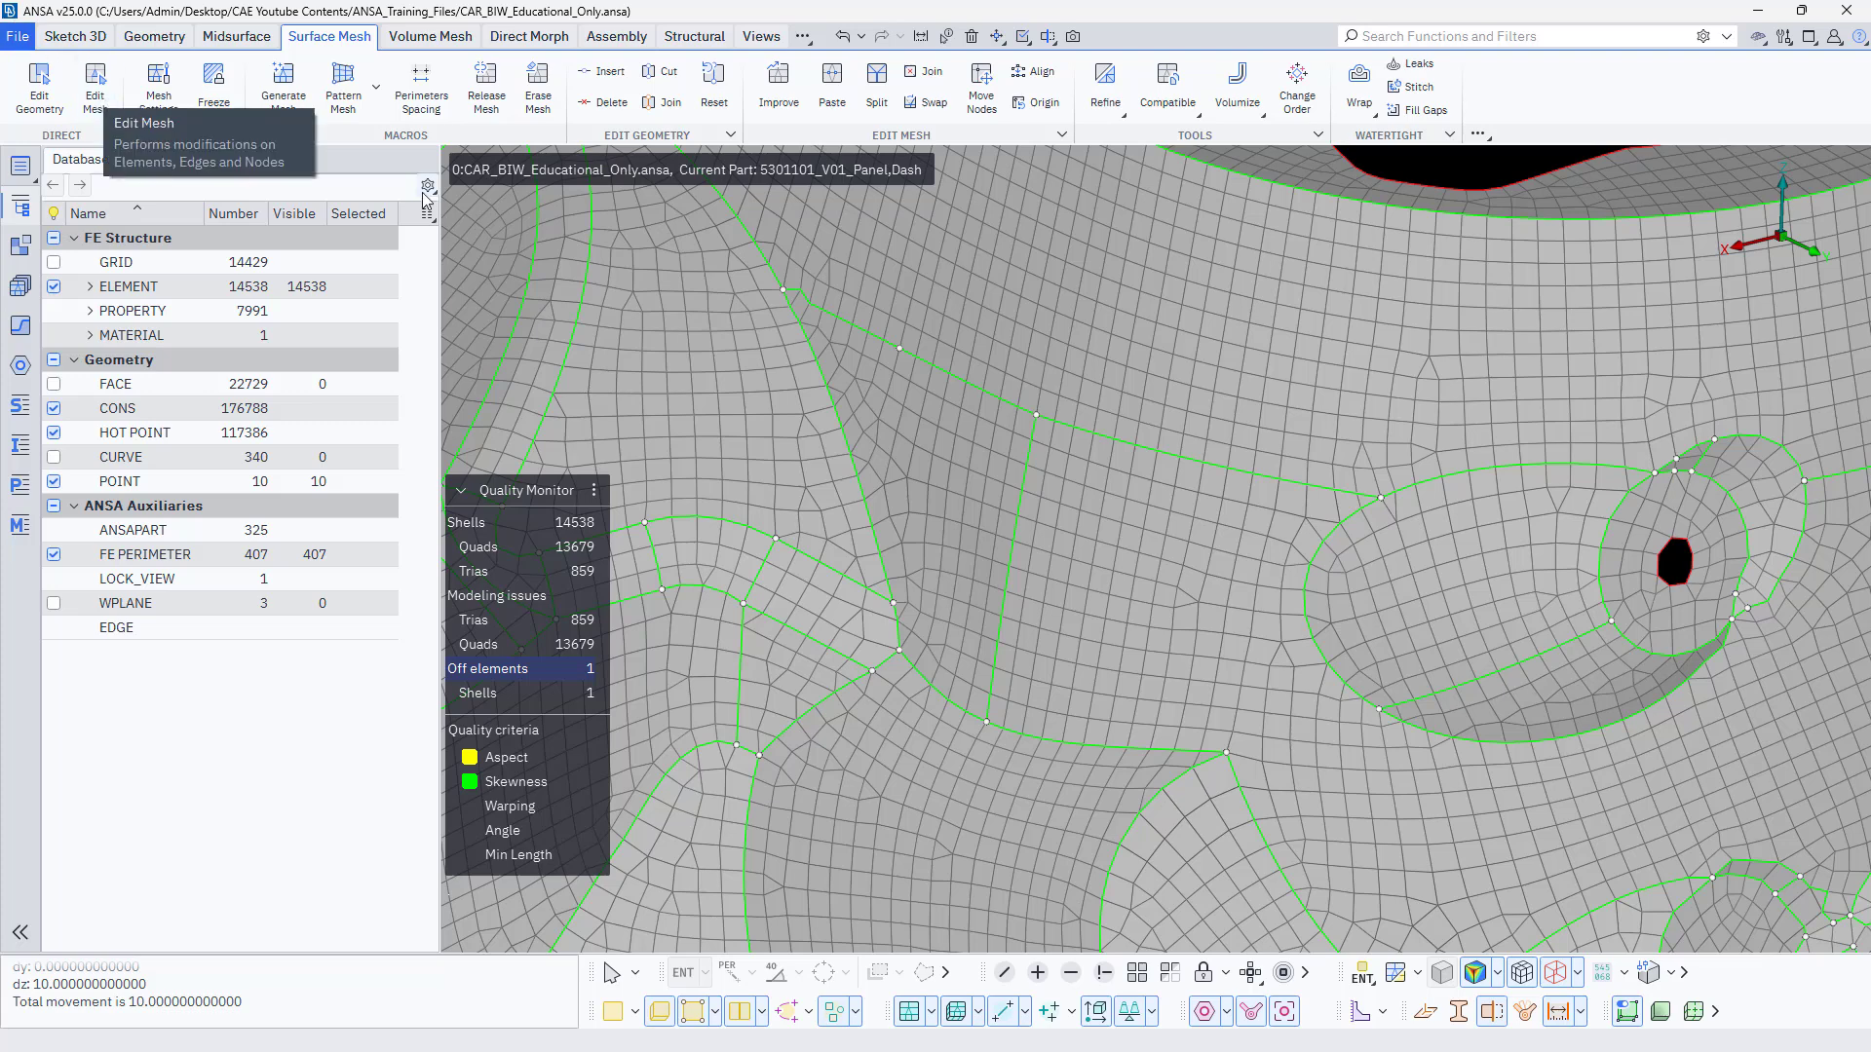
Align the five nodes of the uneven mesh column above the oval recess to a line through two picked nodes above them, using the normal vector direction.
left_click(1035, 75)
left_click_drag(1204, 393, 778, 376)
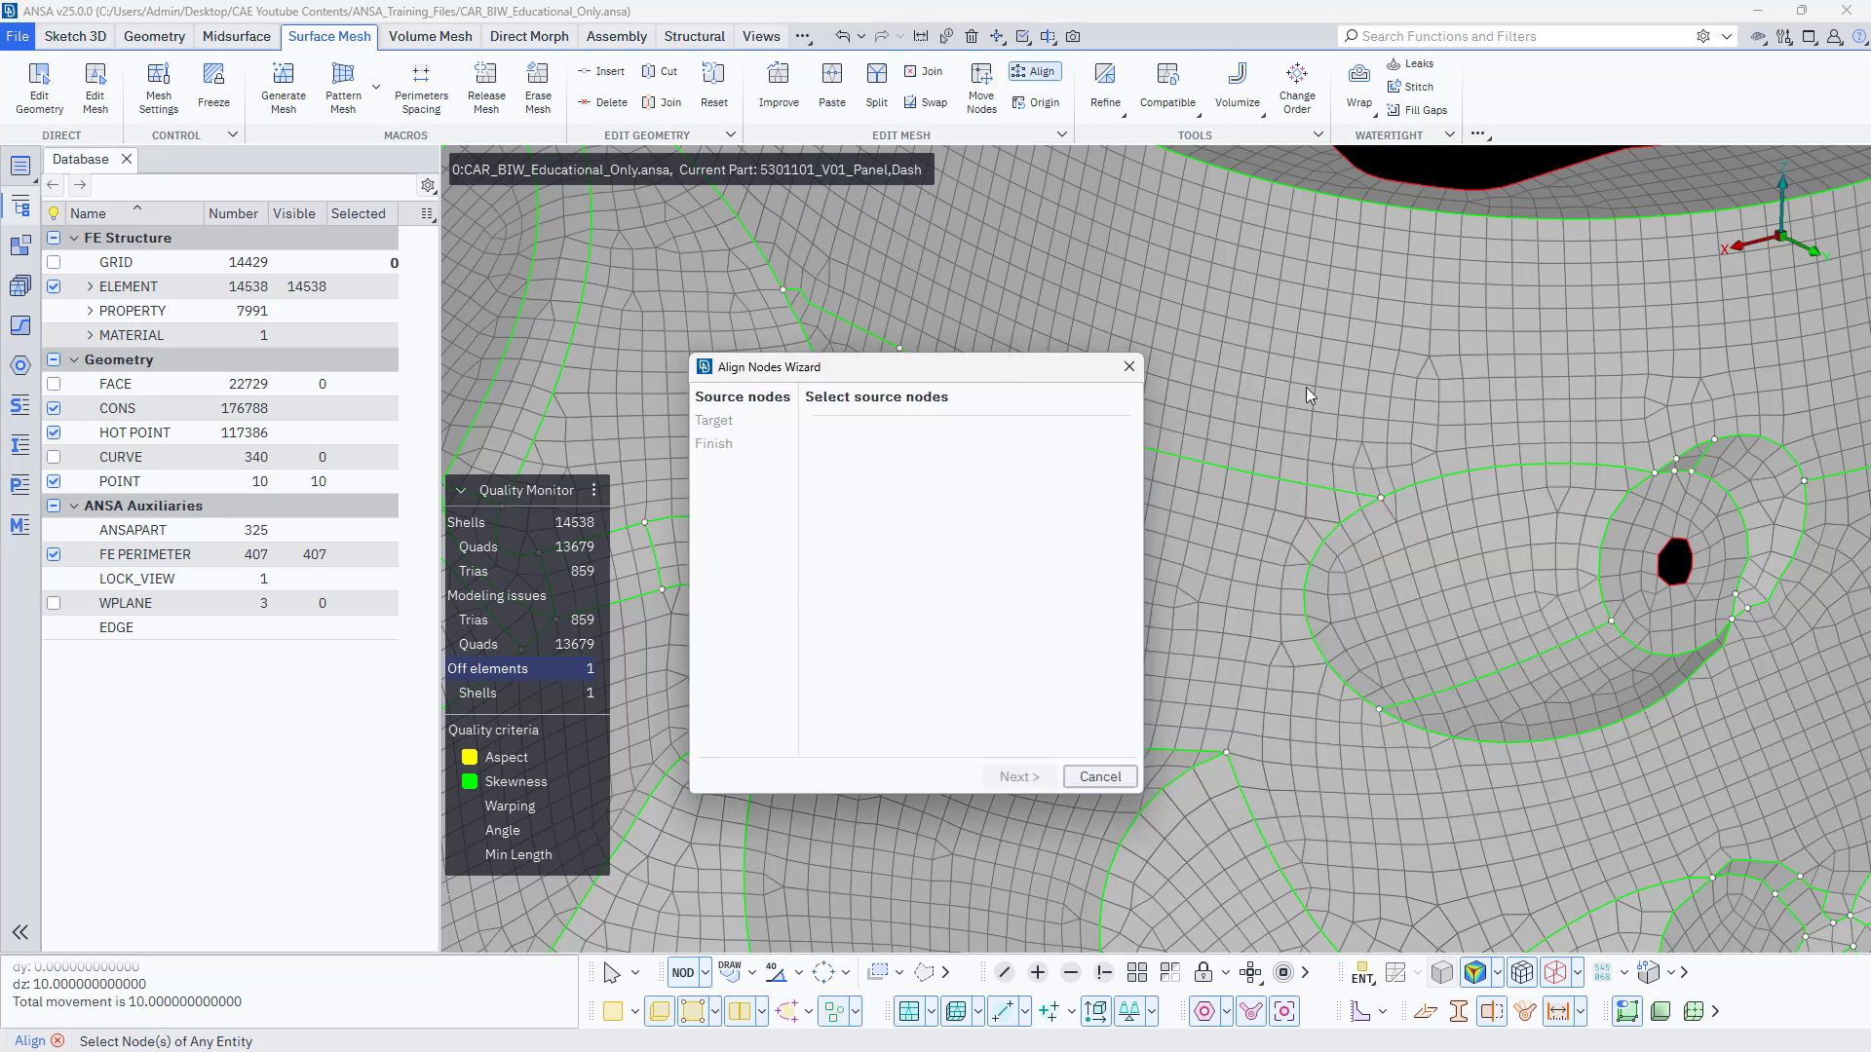
scroll(1432, 382, "up", 5)
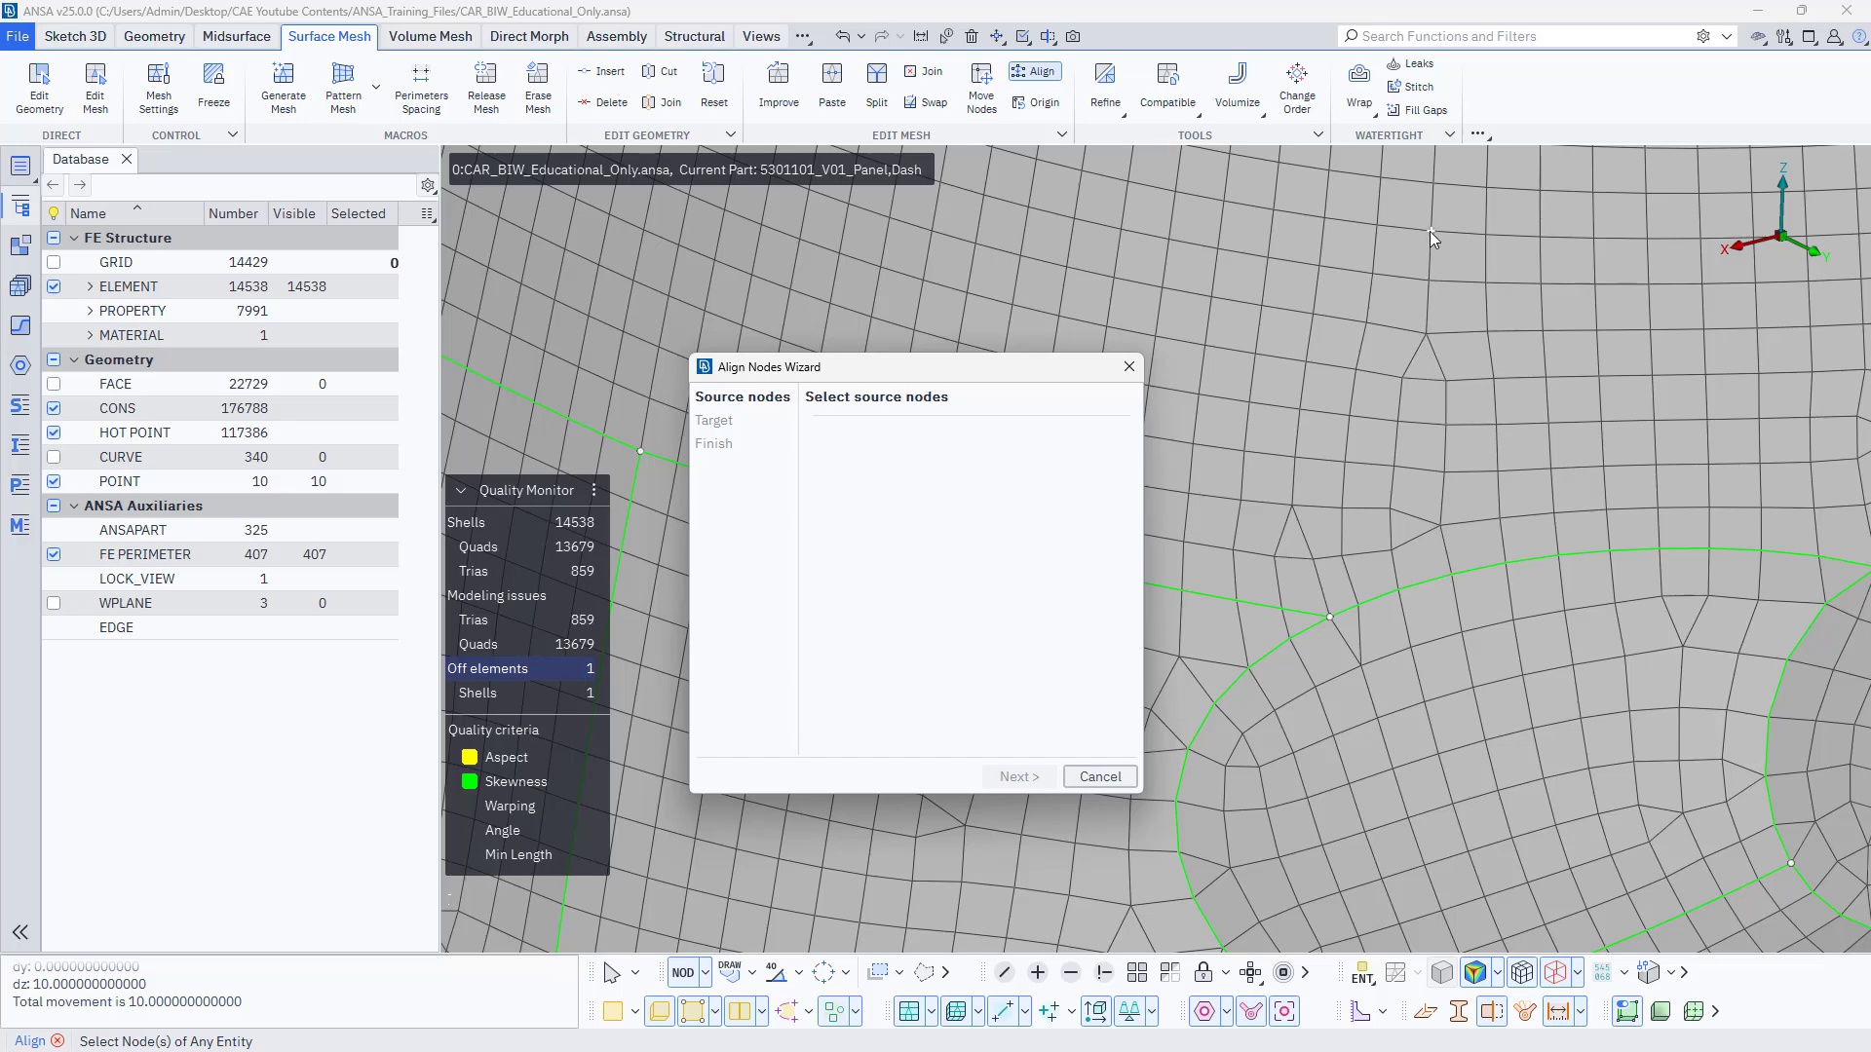
left_click(1427, 342)
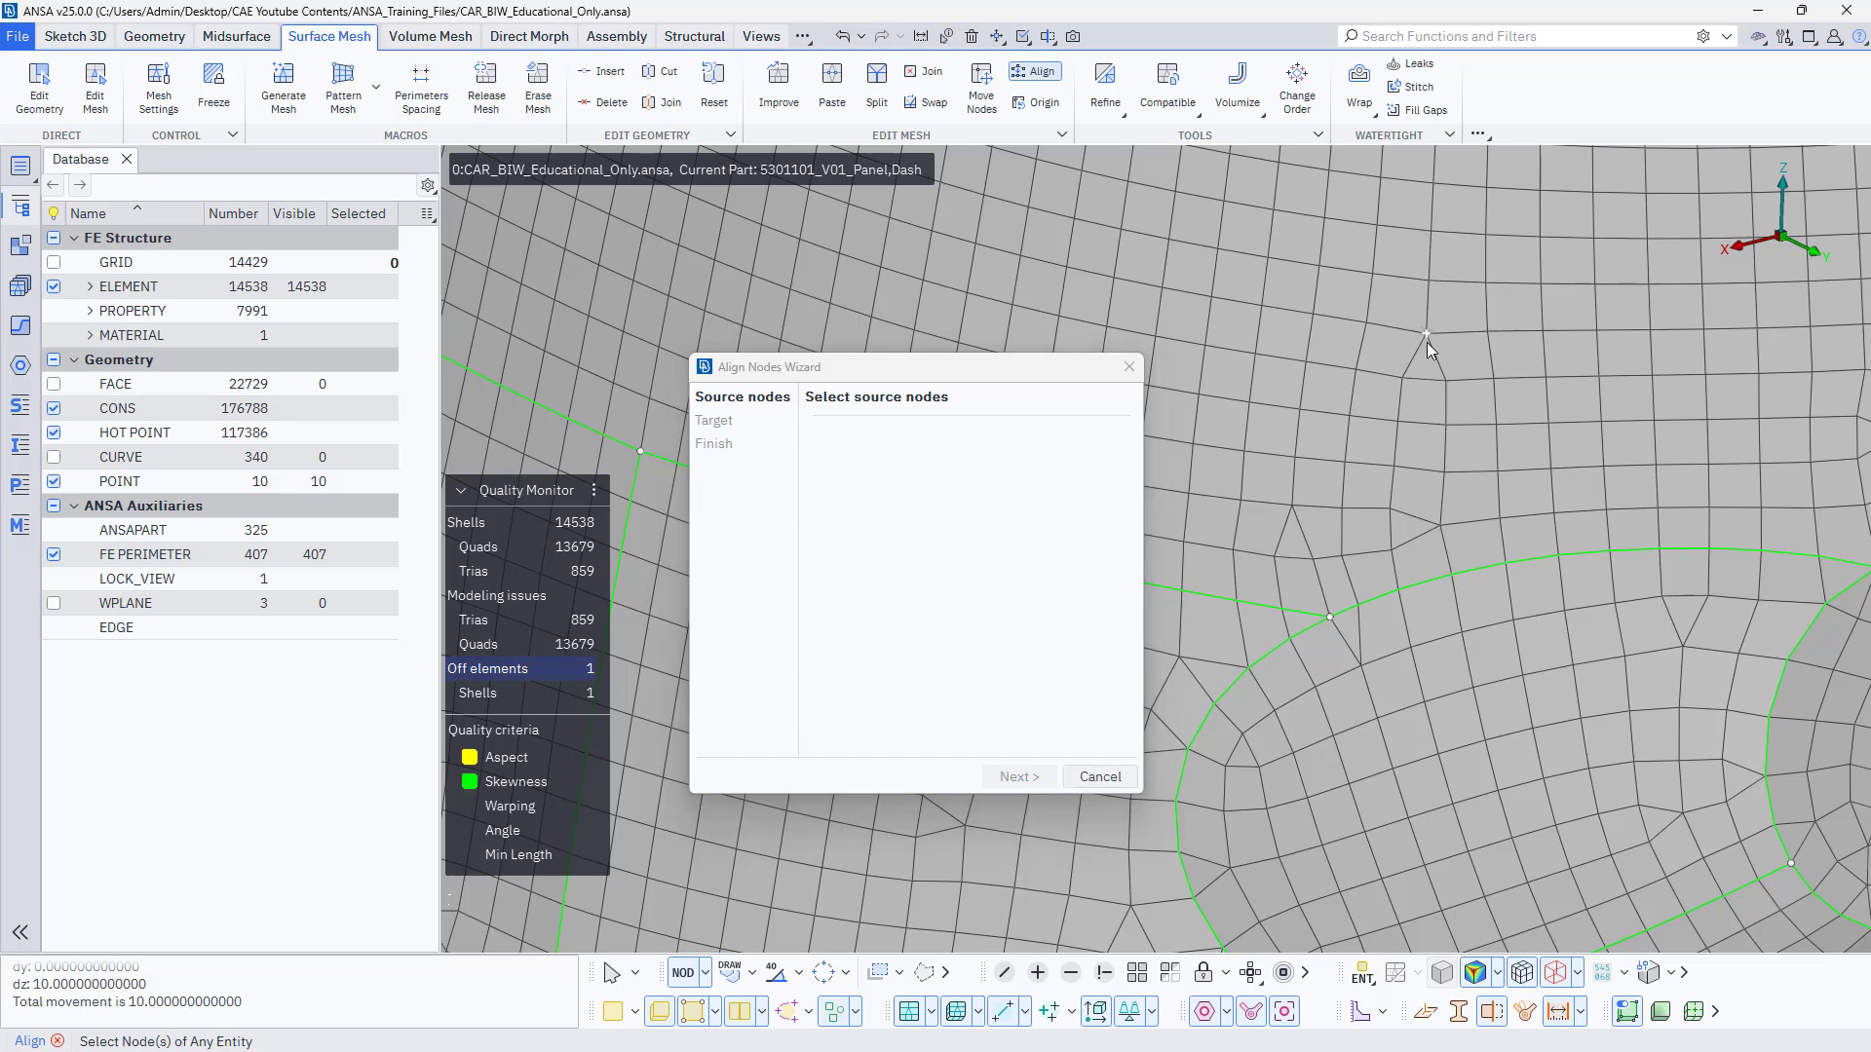
left_click(1448, 472)
middle_click(1328, 577)
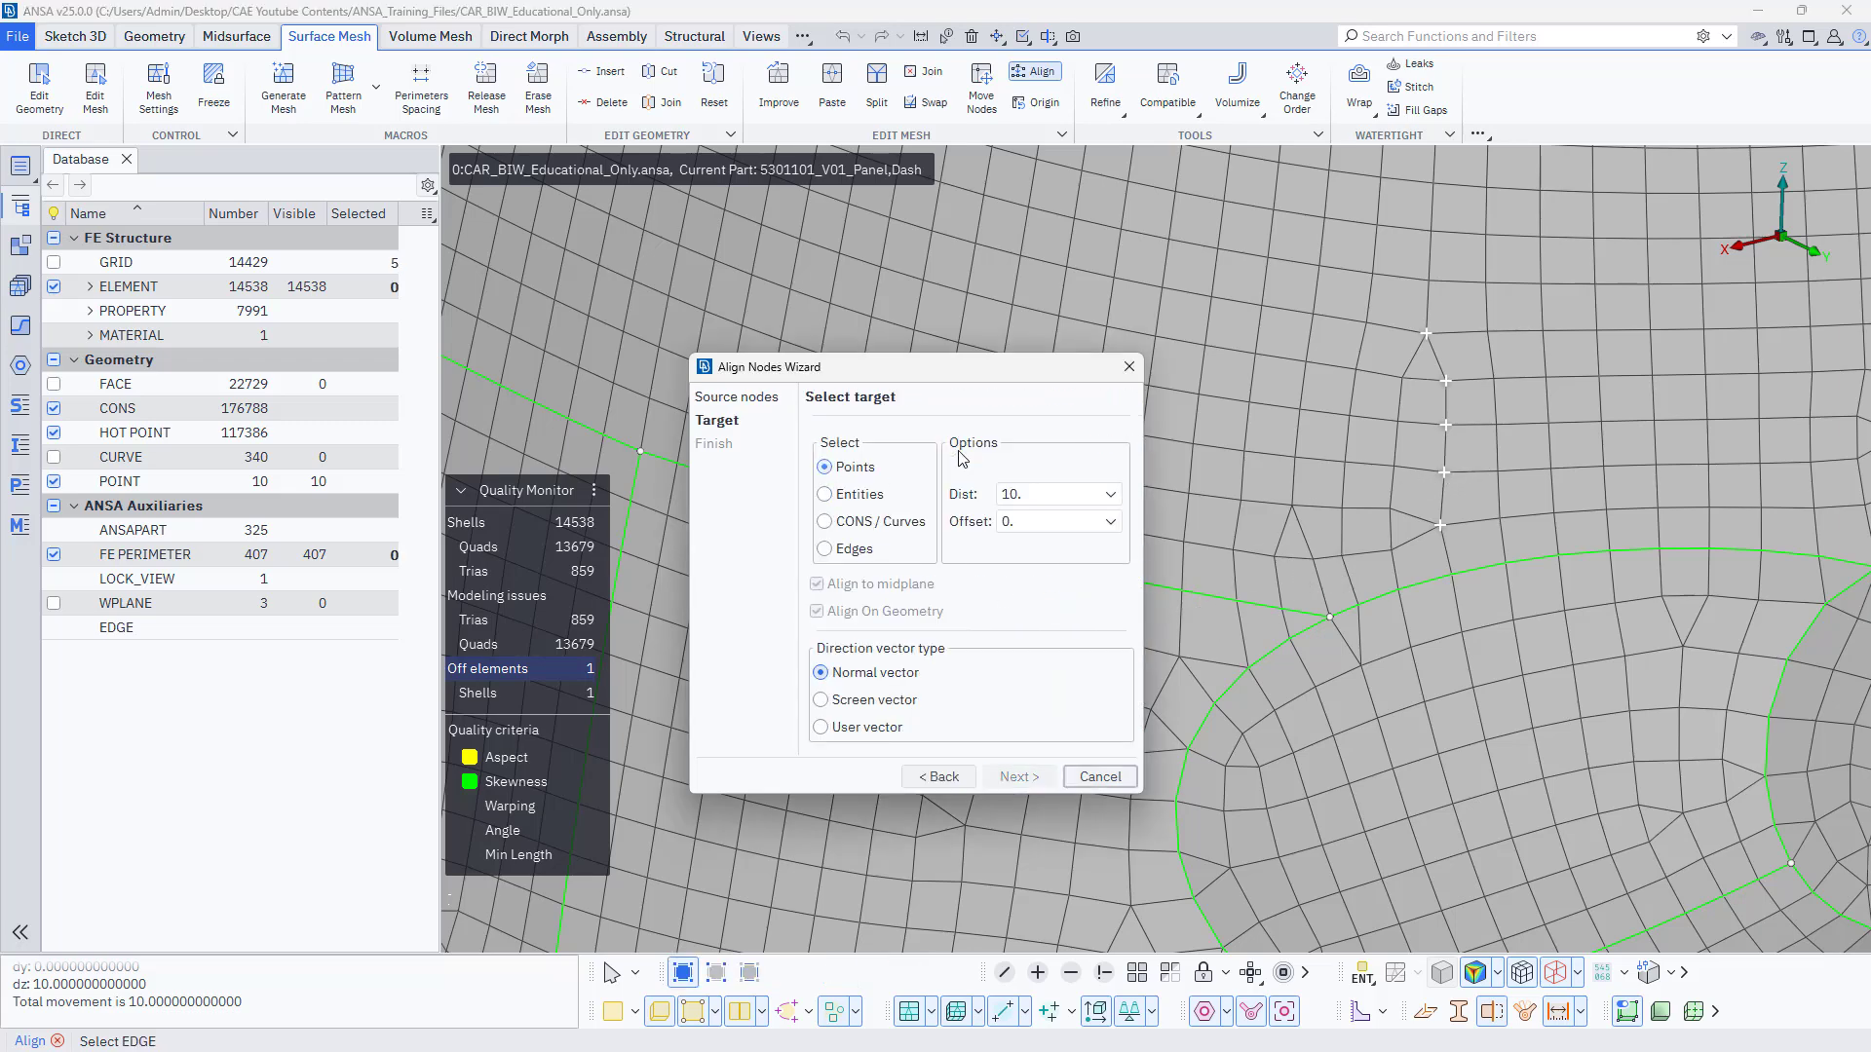
left_click(1431, 192)
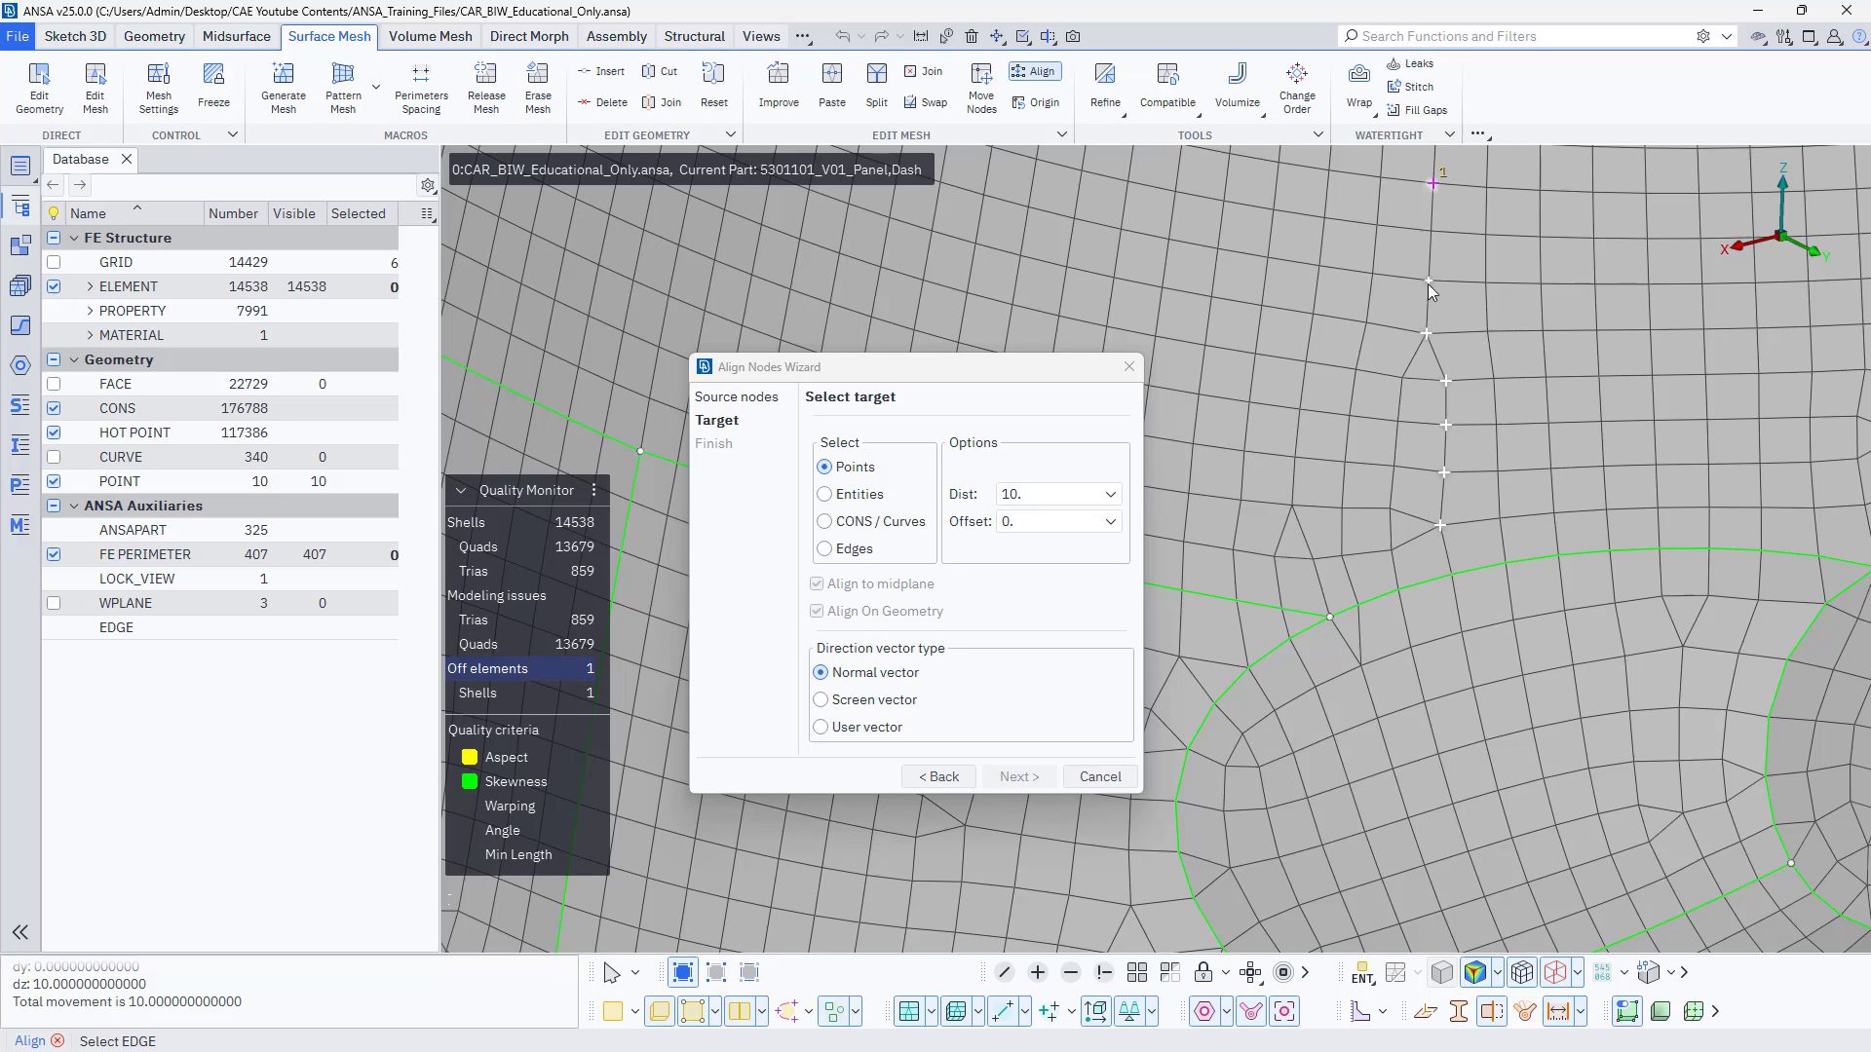
middle_click(1422, 331)
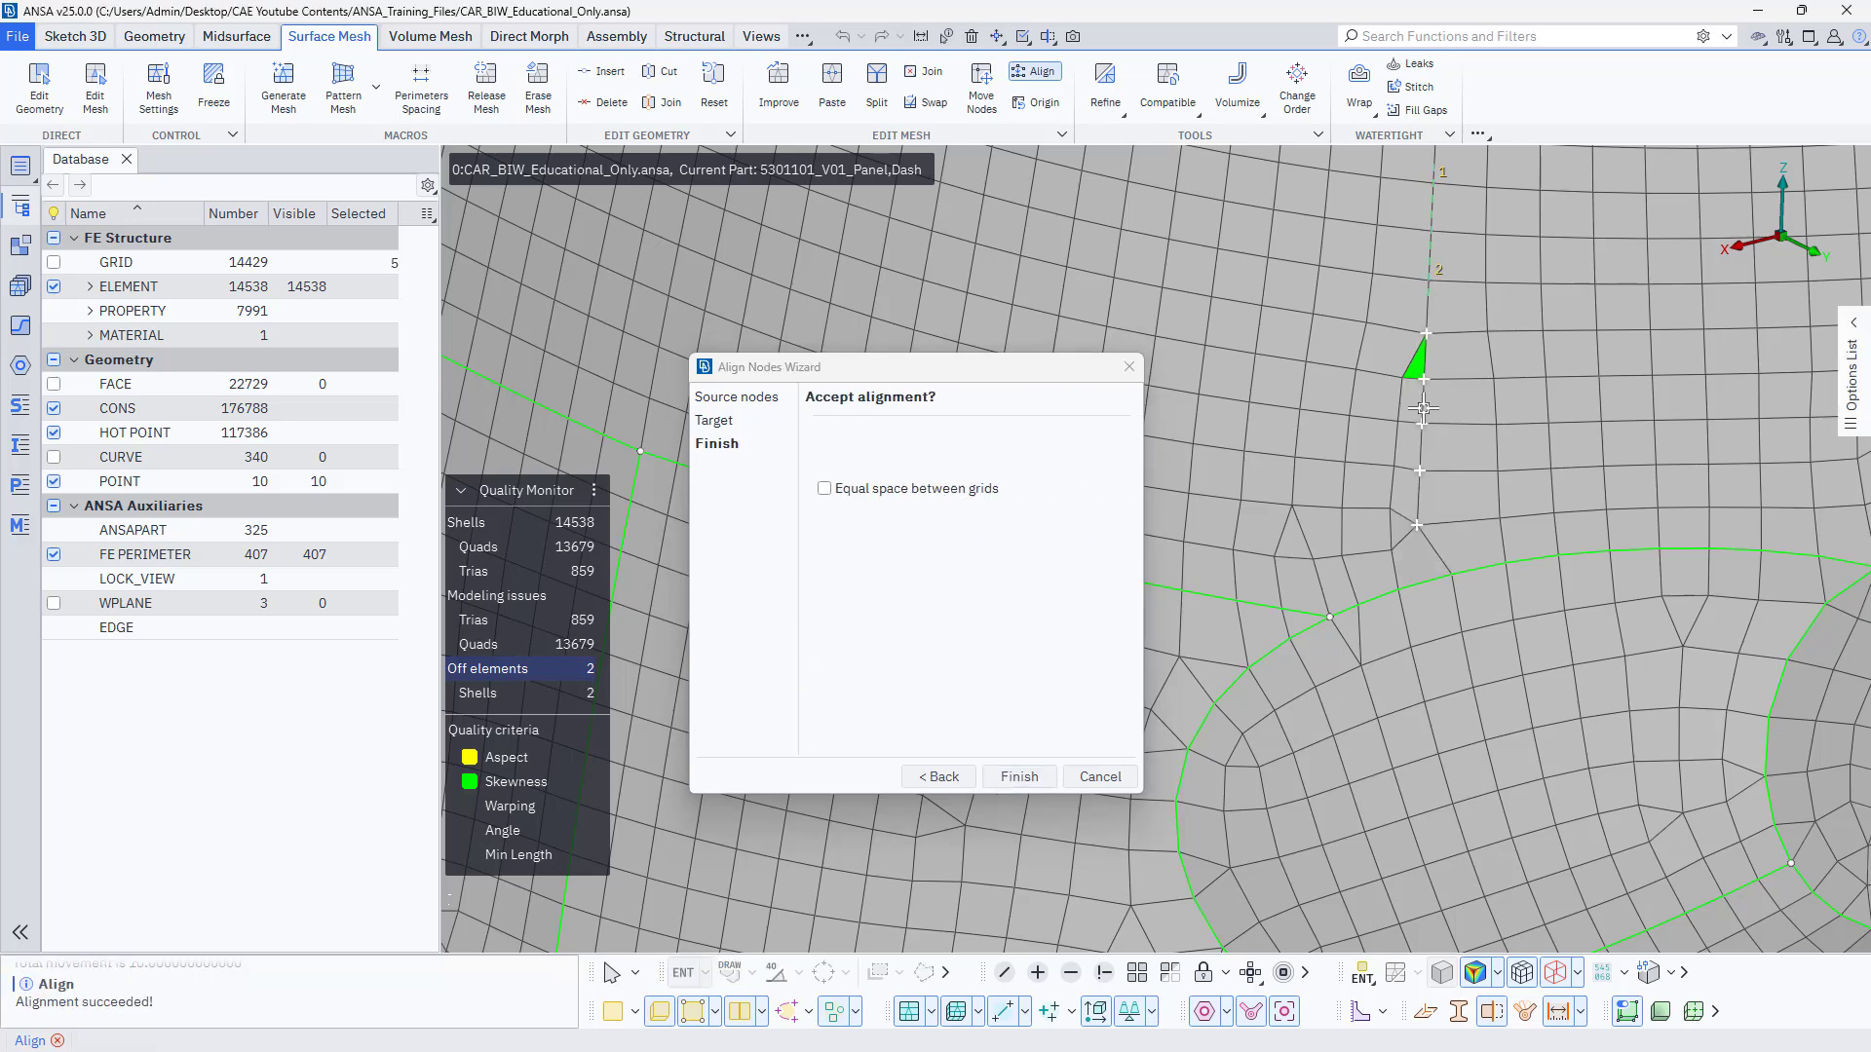
left_click(1018, 777)
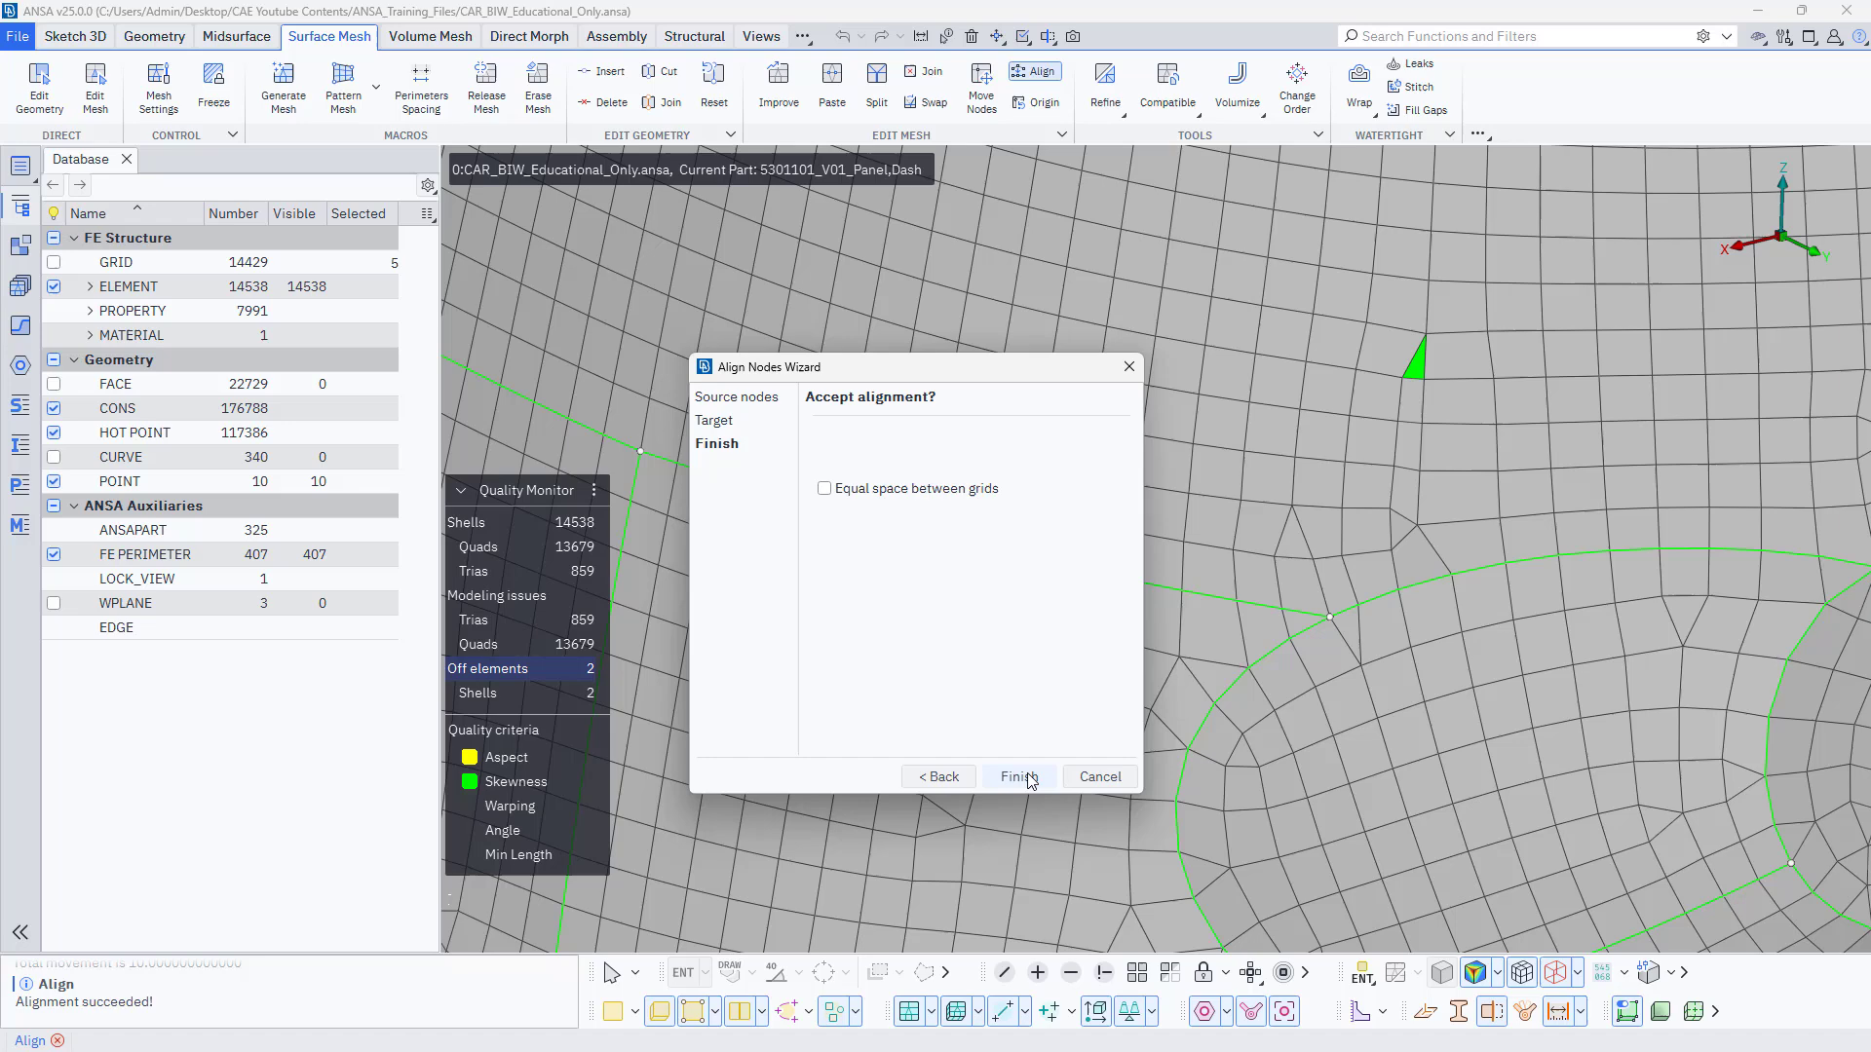
left_click(1100, 776)
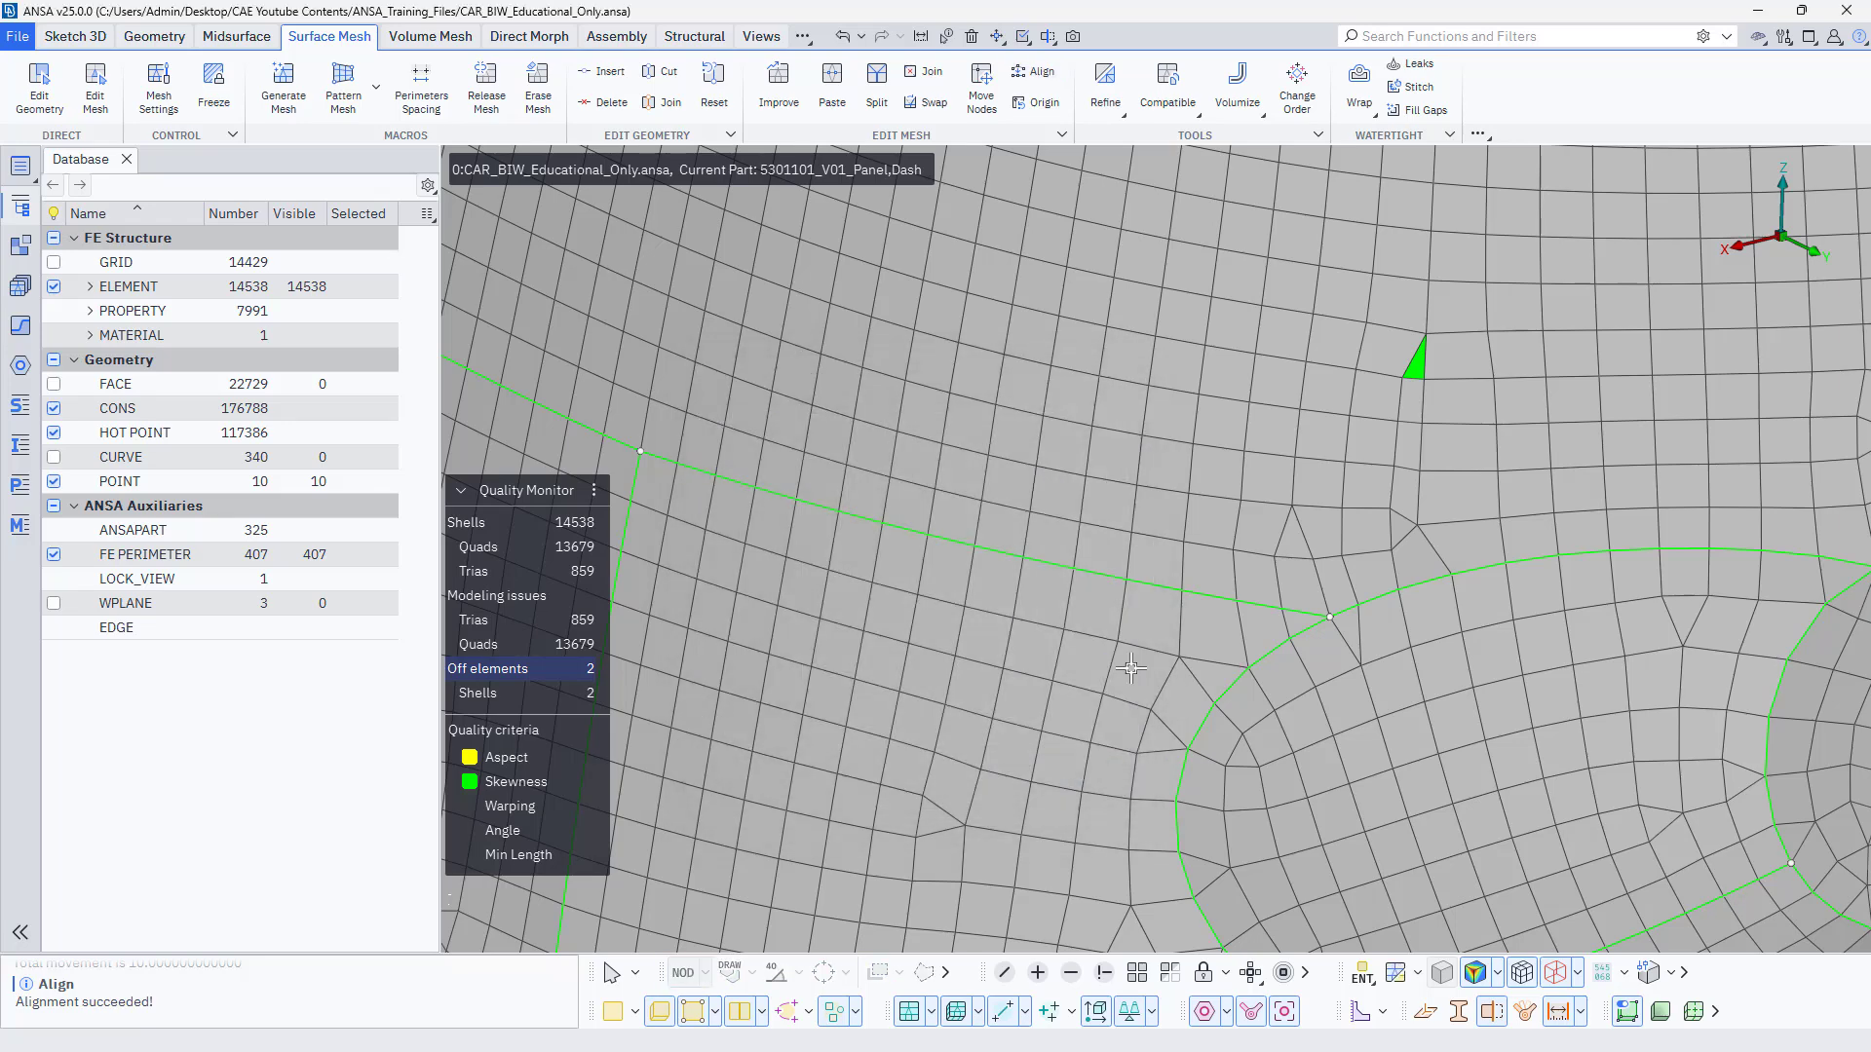
Move the outer node of the skewed element beside the aligned column slightly away from it with Move Nodes, guided on Surface.
left_click(981, 90)
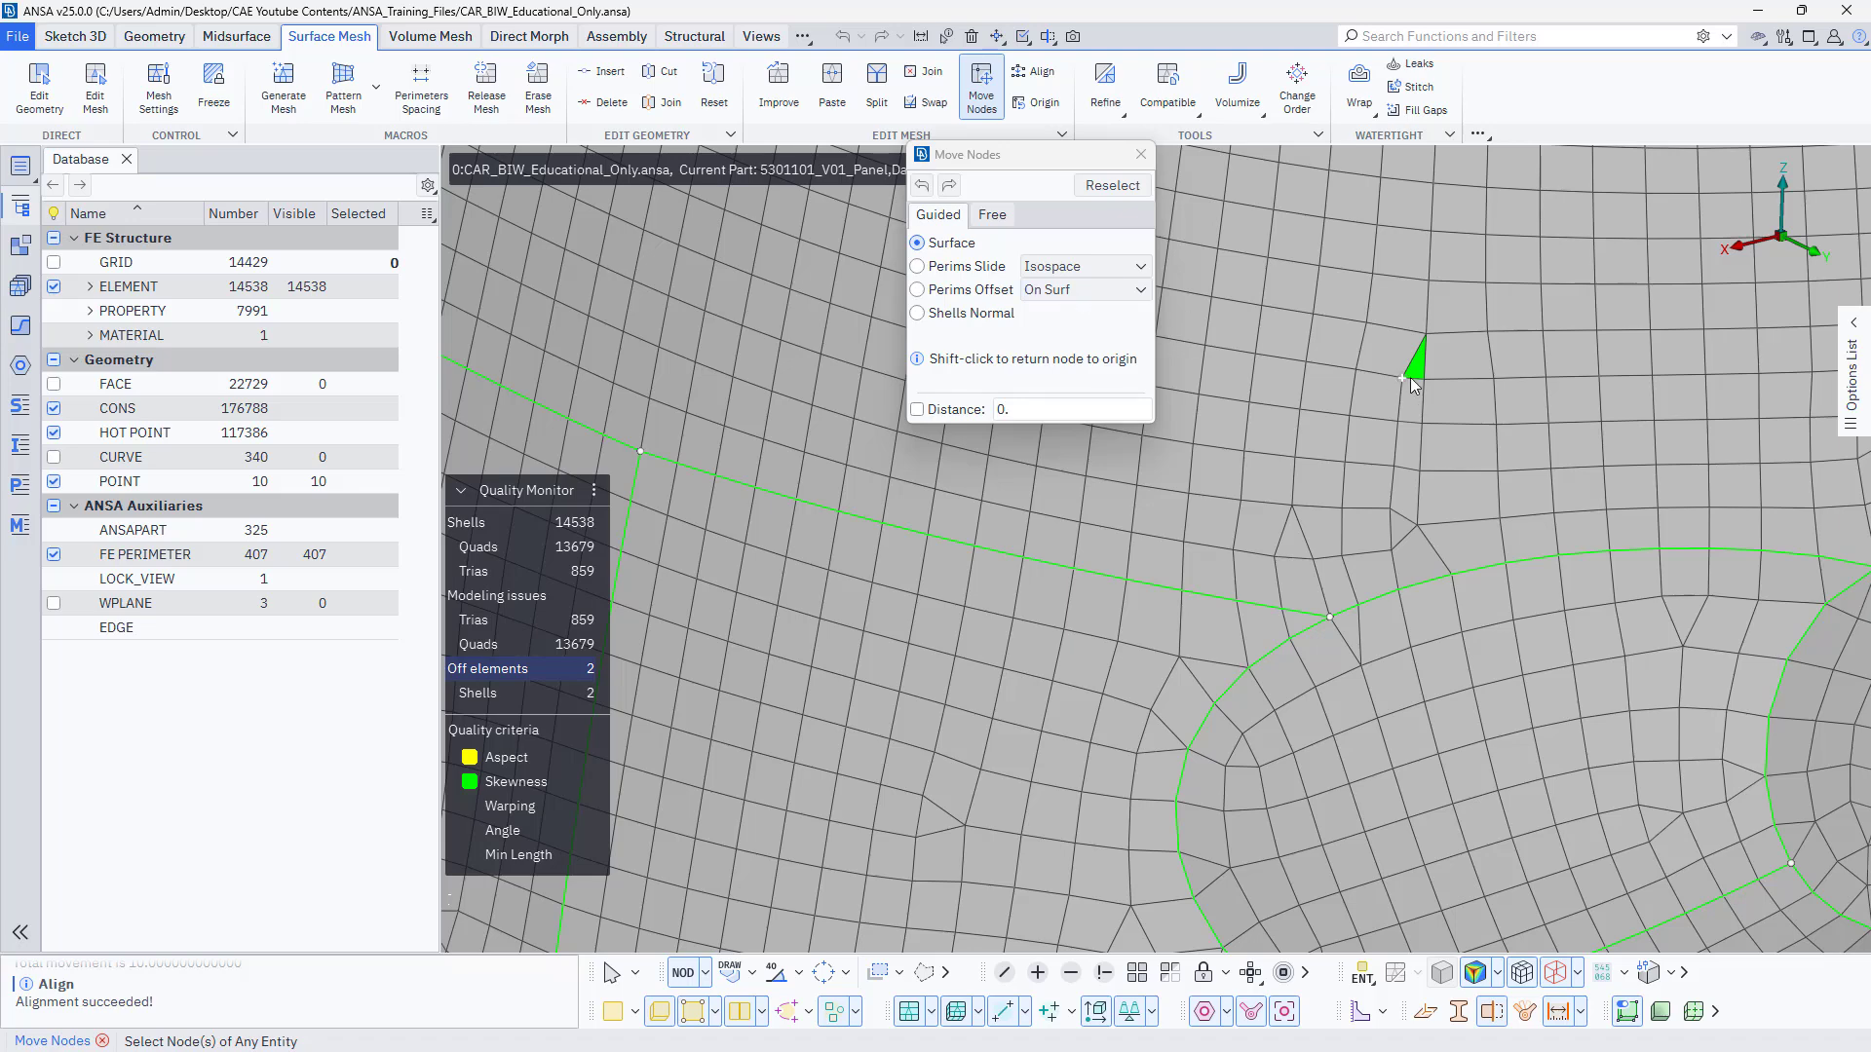
mouse_move(1400, 379)
left_mouse_down()
mouse_move(1405, 399)
mouse_move(1394, 379)
left_mouse_up()
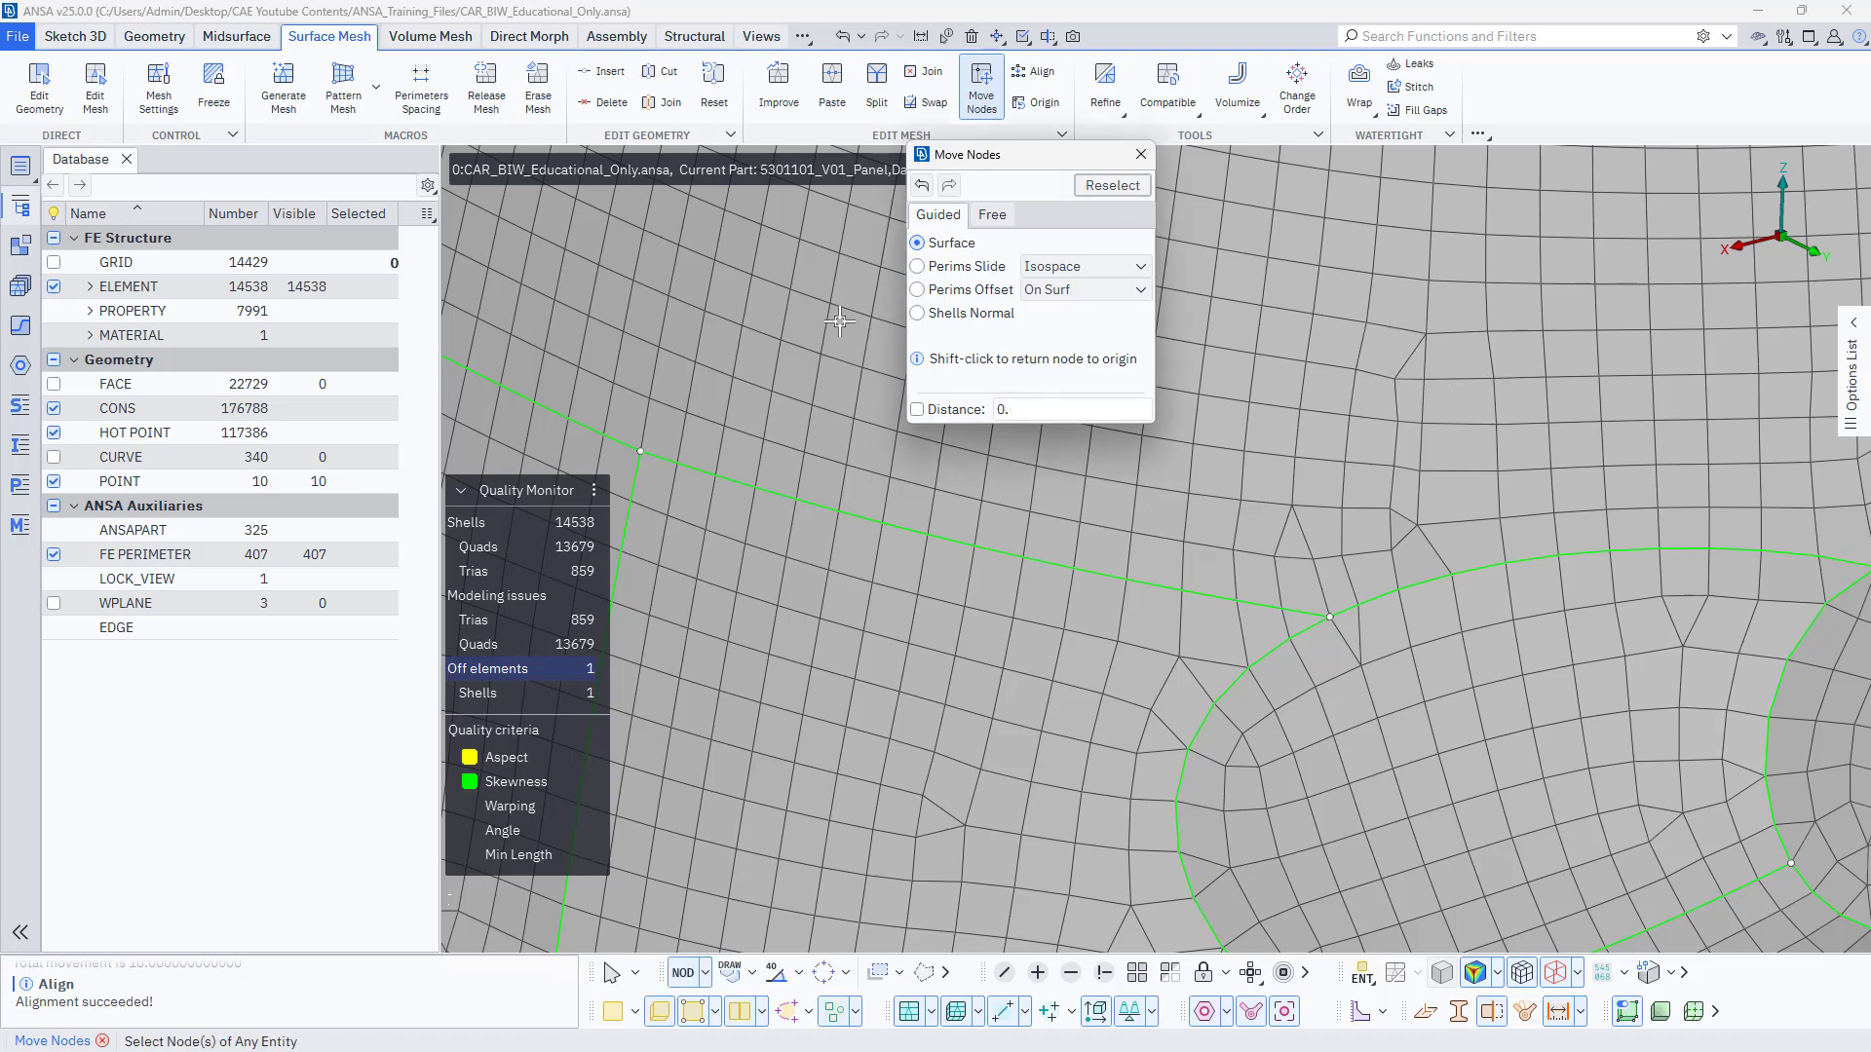
left_click(1140, 156)
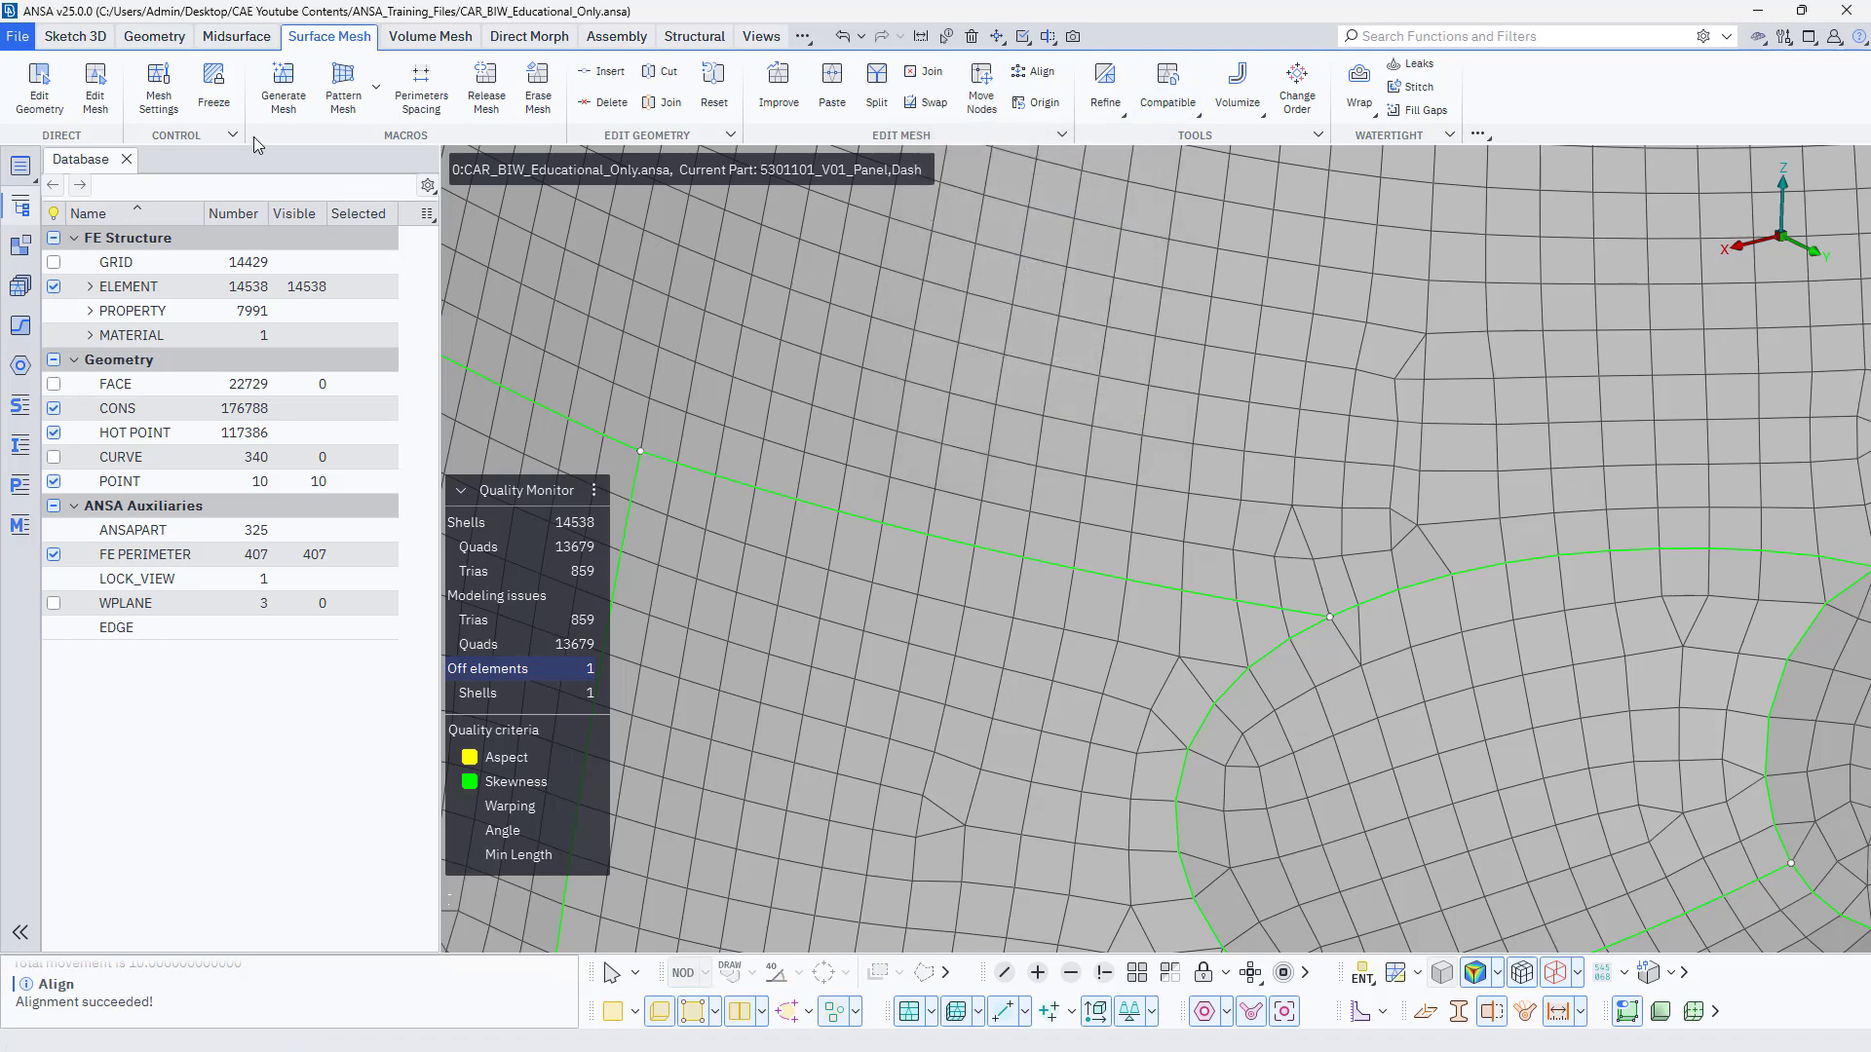
Activate Edit Mesh for direct editing of the shell elements and bring the whole dash panel into view.
left_click(95, 88)
left_click_drag(1403, 377, 1394, 378)
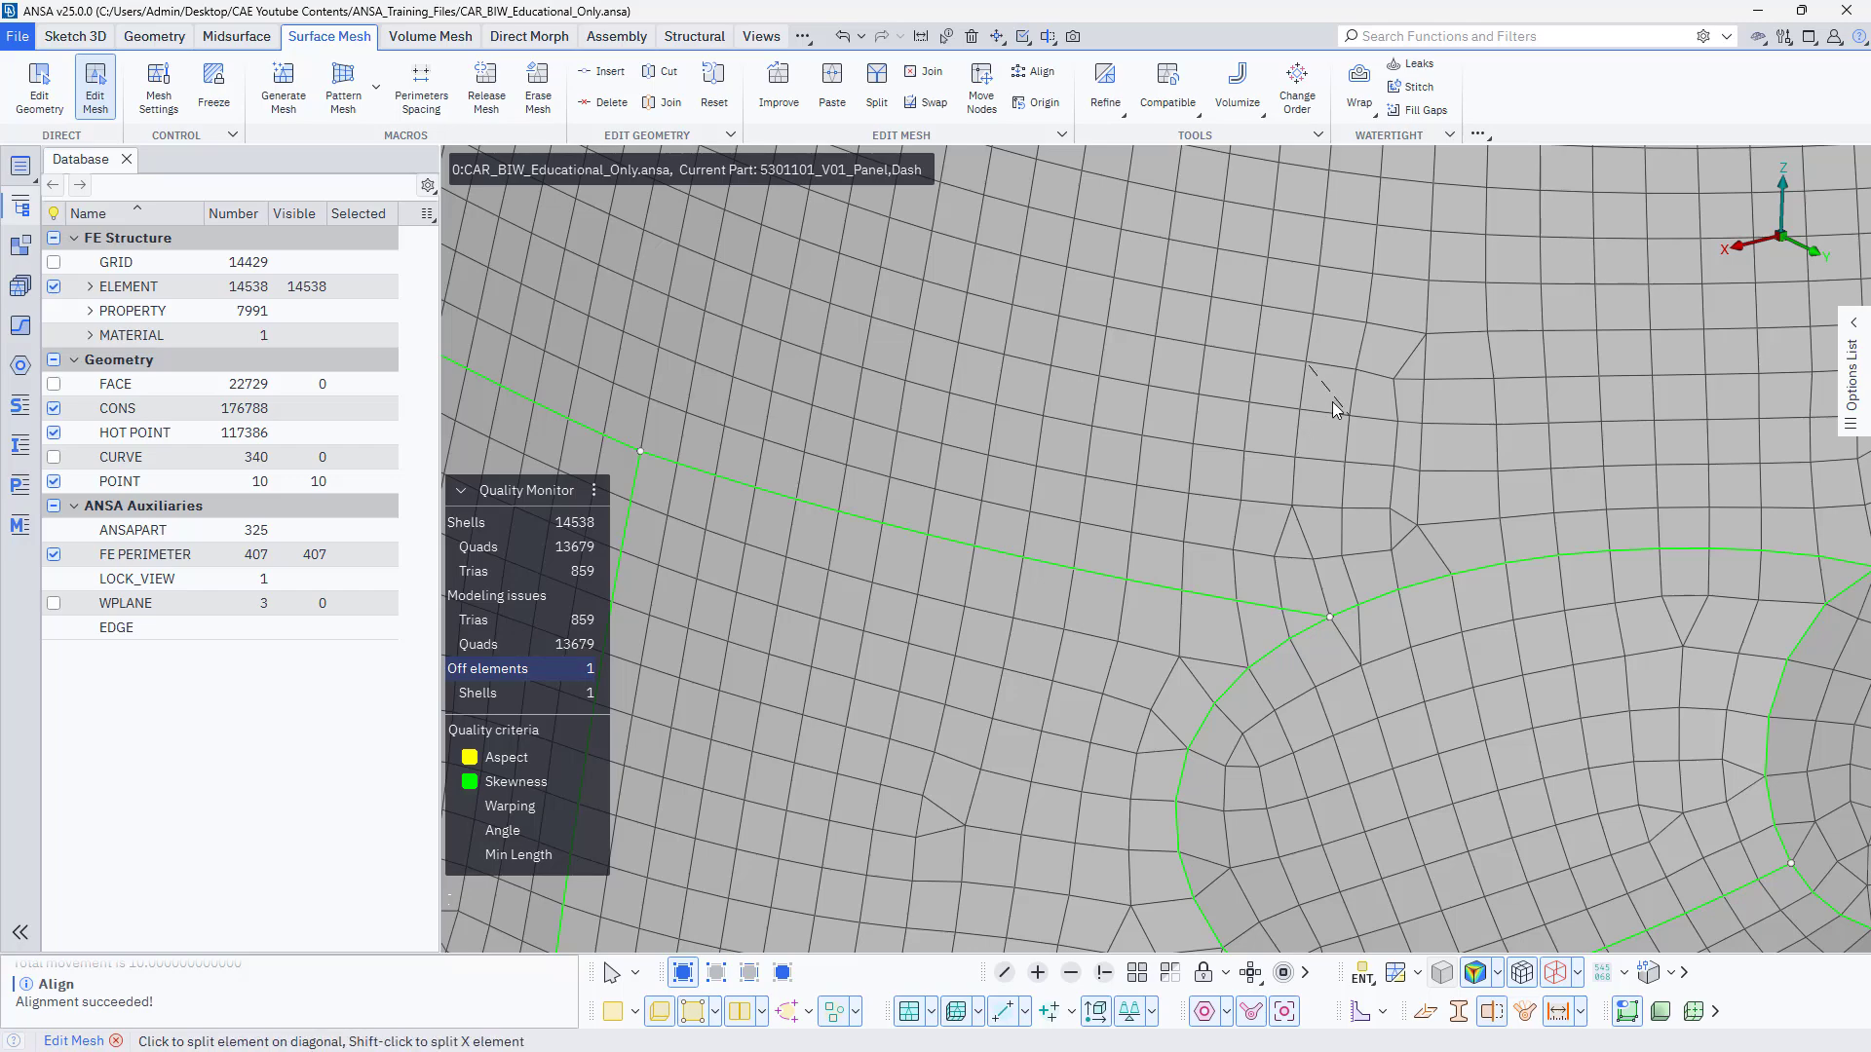
scroll(1331, 401, "down", 4)
scroll(1133, 372, "down", 2)
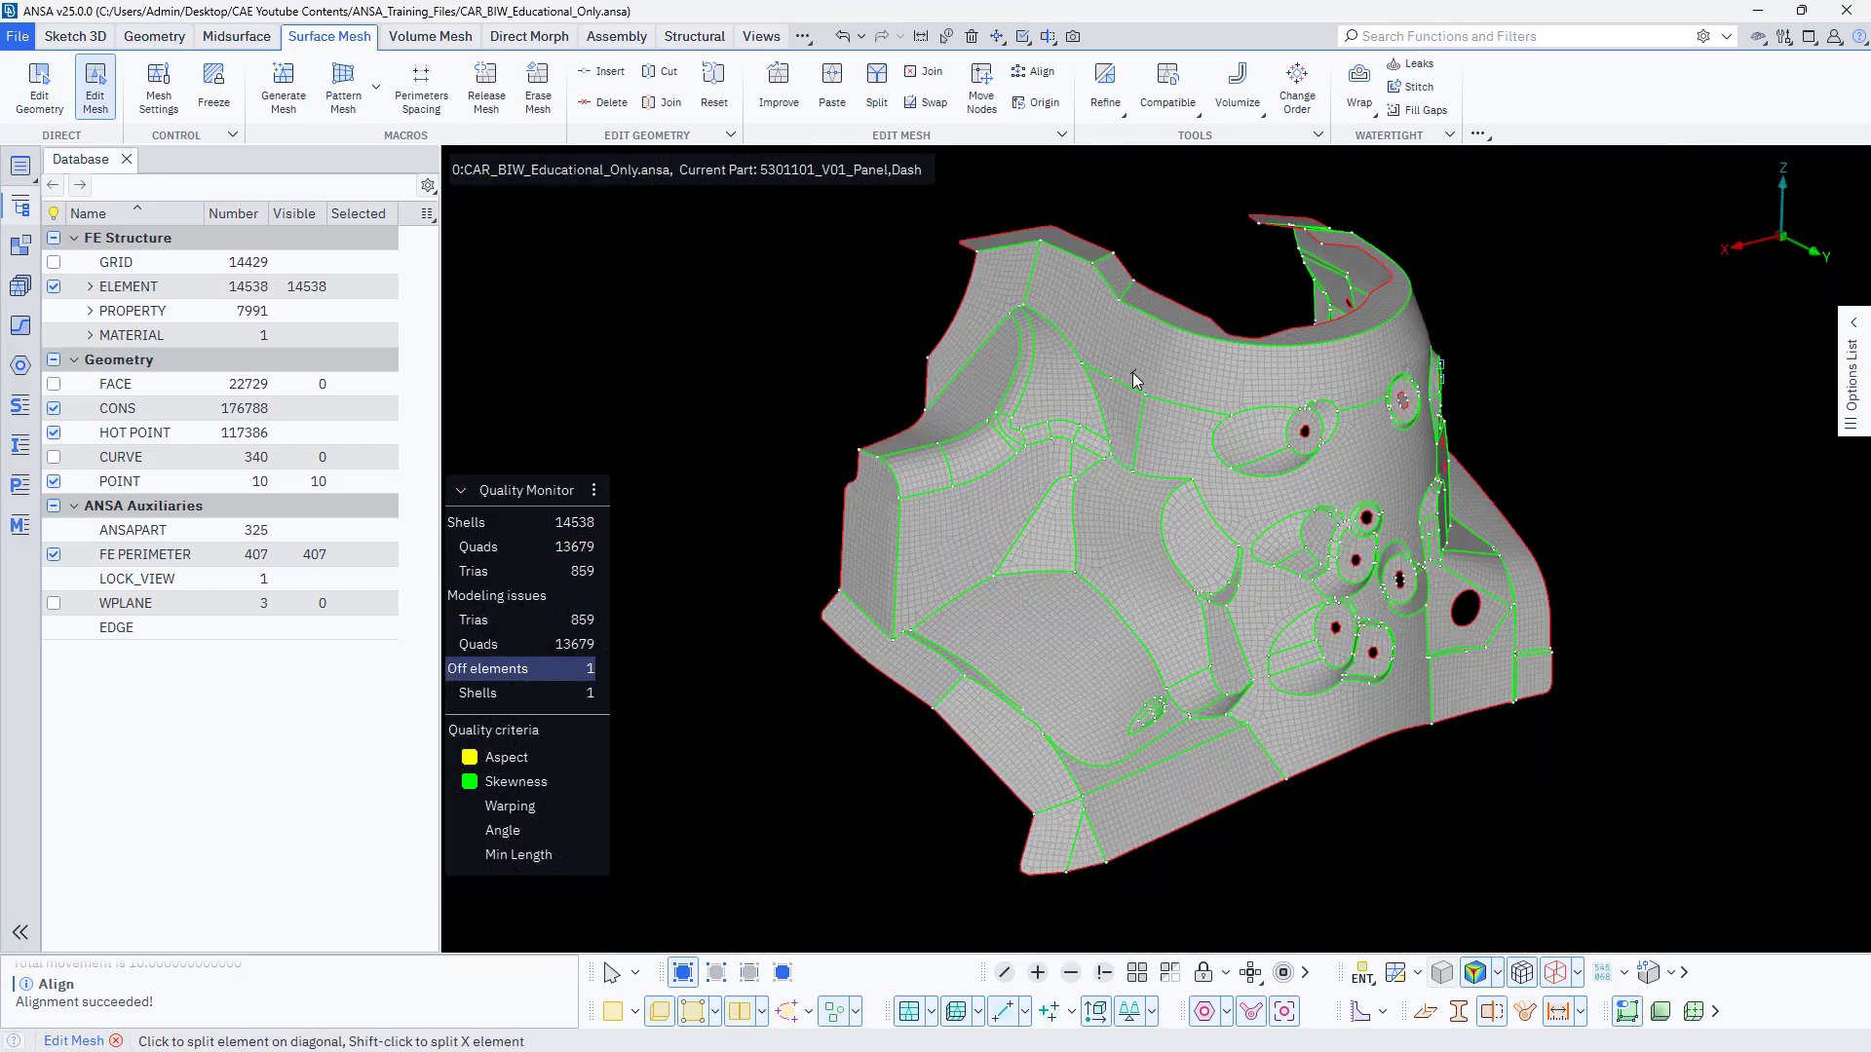
middle_click_drag(1177, 501, 1085, 462, "ctrl")
left_click_drag(1085, 462, 1112, 500, "ctrl")
middle_click_drag(1112, 500, 1134, 553, "ctrl")
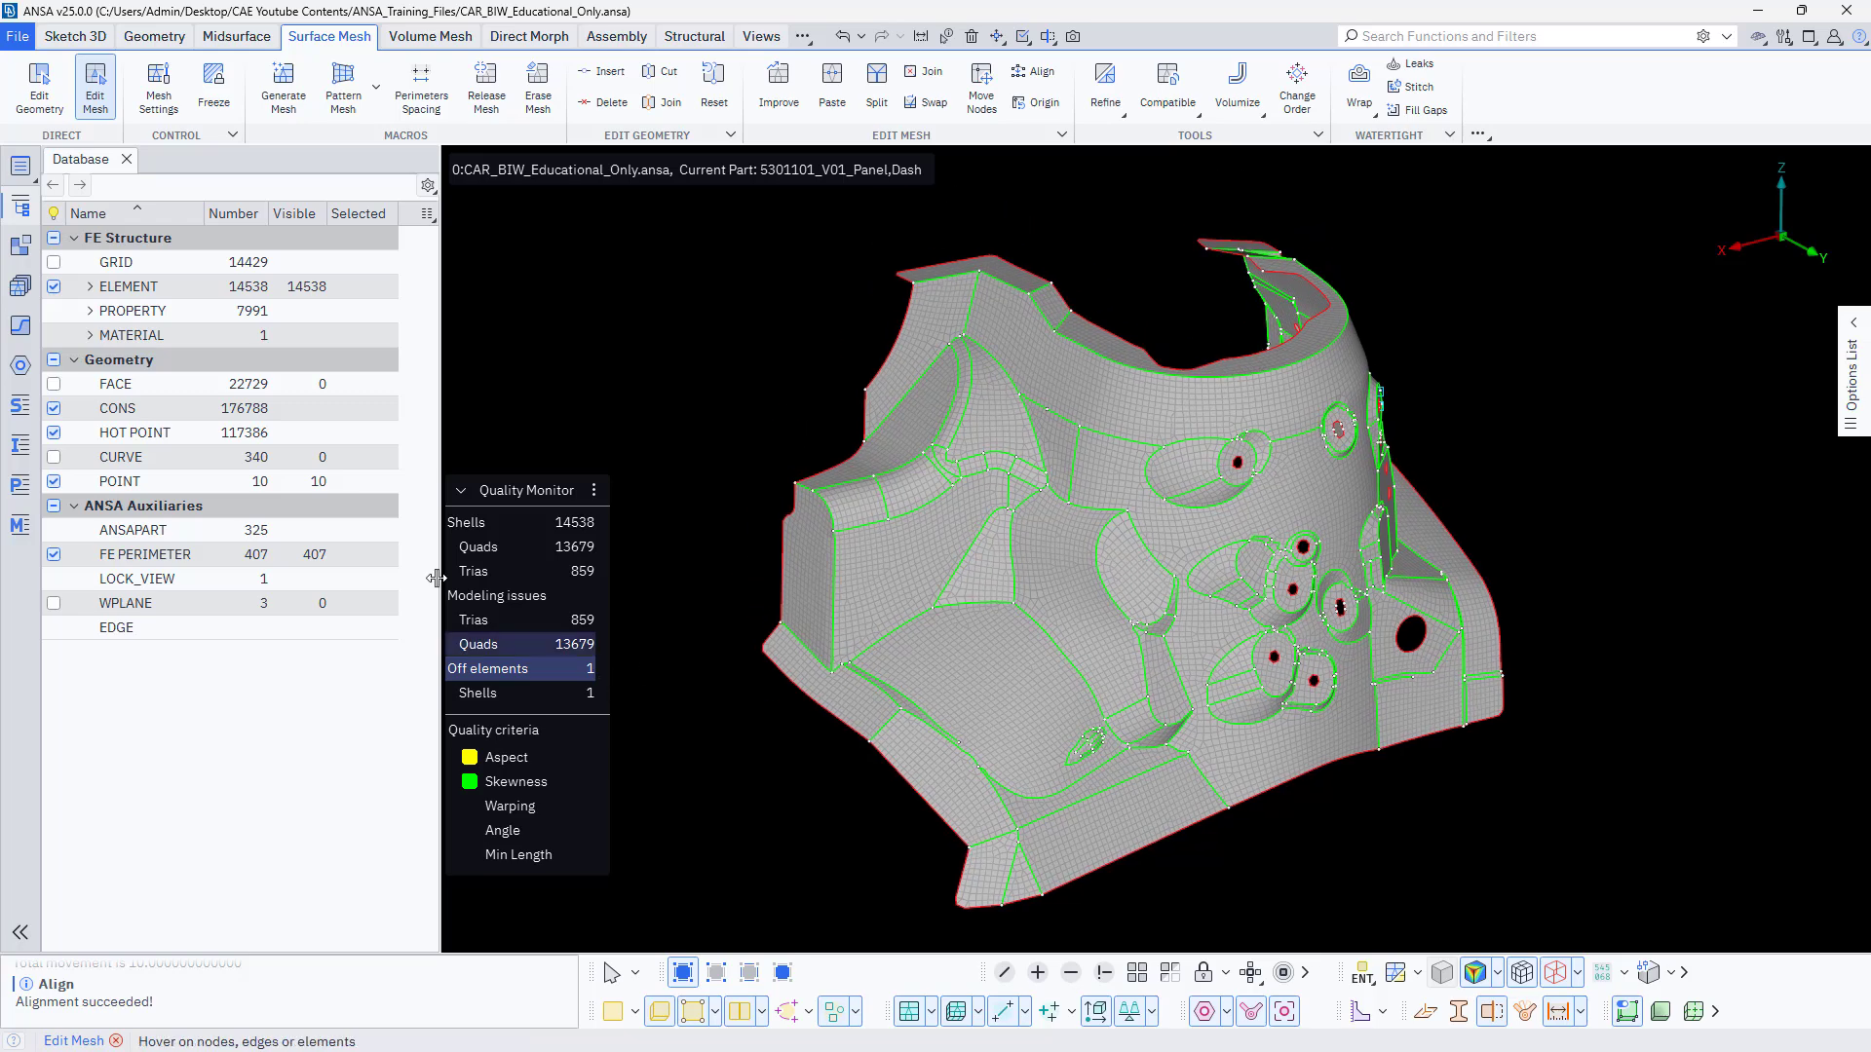